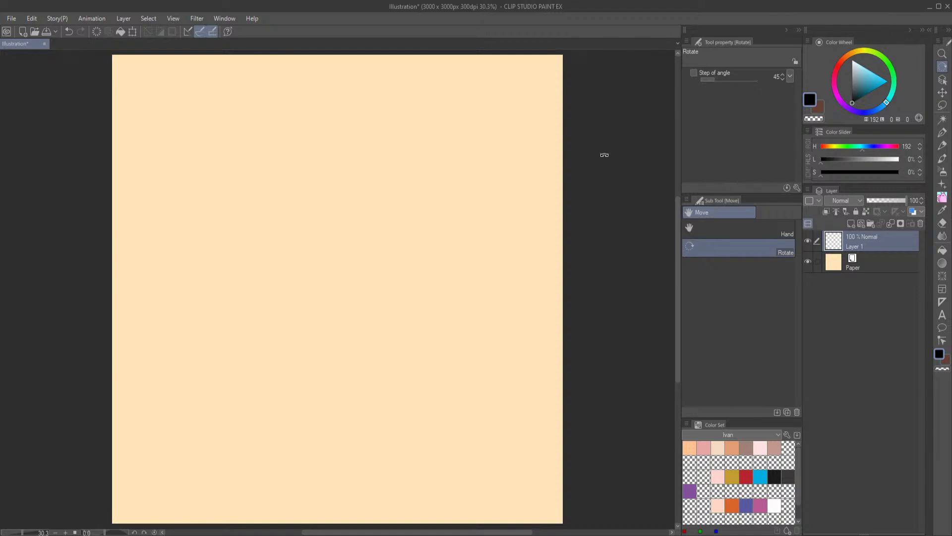
- Sketch an oval head in black on the blank canvas using the INK IVN 3 pen
{"action": "key", "text": "p"}
{"action": "left_click_drag", "start_coordinate": [358, 157], "coordinate": [354, 186]}
{"action": "scroll", "coordinate": [355, 173], "scroll_direction": "up", "scroll_amount": 2}
{"action": "key", "text": "ctrl+z"}
{"action": "scroll", "coordinate": [348, 179], "scroll_direction": "up", "scroll_amount": 3}
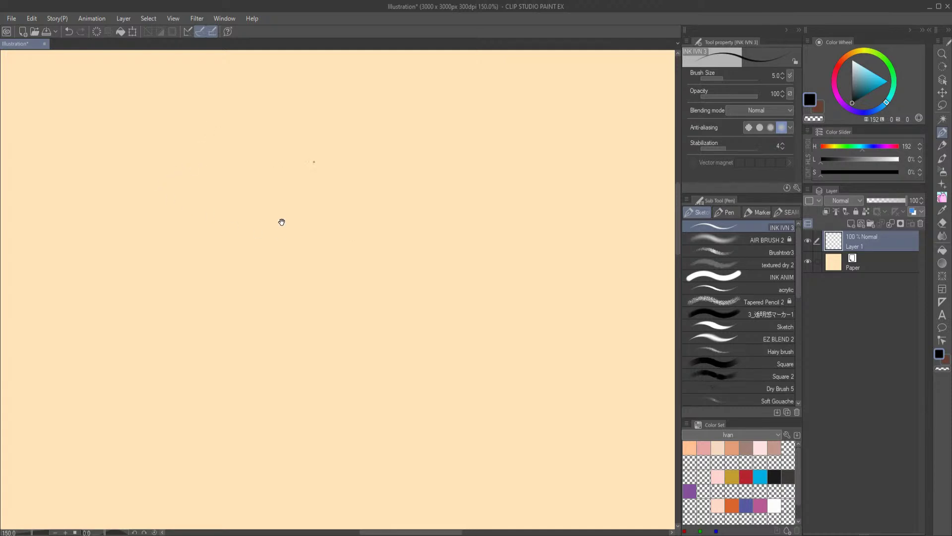
{"action": "mouse_move", "coordinate": [221, 159]}
{"action": "left_mouse_down"}
{"action": "mouse_move", "coordinate": [272, 134]}
{"action": "mouse_move", "coordinate": [213, 251]}
{"action": "left_mouse_up"}
{"action": "mouse_move", "coordinate": [282, 136]}
{"action": "left_mouse_down"}
{"action": "mouse_move", "coordinate": [304, 142]}
{"action": "mouse_move", "coordinate": [308, 175]}
{"action": "mouse_move", "coordinate": [243, 132]}
{"action": "left_mouse_up"}
- Add two dot eyes and a small nose with a forked mouth inside the oval head
{"action": "left_click", "coordinate": [226, 170]}
{"action": "left_click", "coordinate": [286, 169]}
{"action": "left_click", "coordinate": [253, 175]}
{"action": "mouse_move", "coordinate": [252, 173]}
{"action": "left_mouse_down"}
{"action": "mouse_move", "coordinate": [246, 189]}
{"action": "mouse_move", "coordinate": [267, 191]}
{"action": "left_mouse_up"}
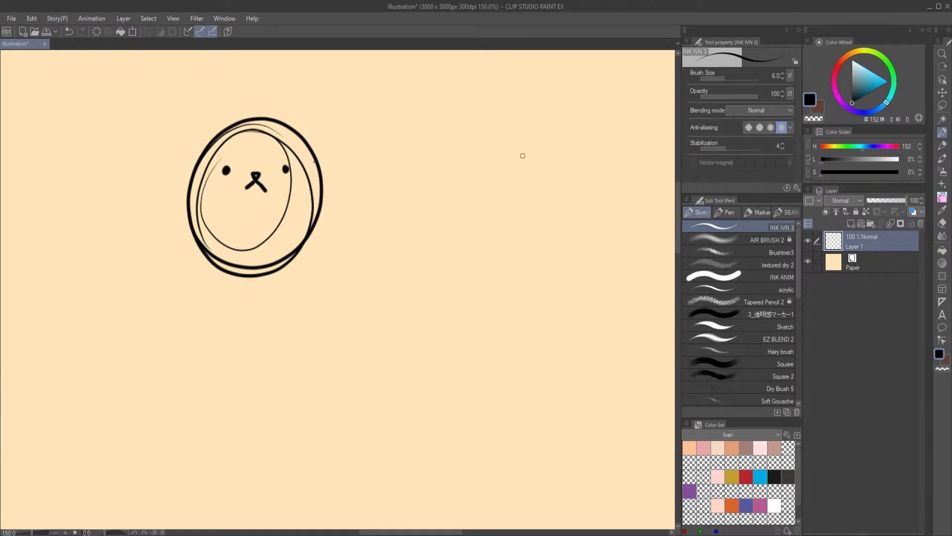
- Draw a rounded triangular head beside the oval, with two dot eyes and a small nose and mouth
{"action": "mouse_move", "coordinate": [397, 206]}
{"action": "left_mouse_down"}
{"action": "mouse_move", "coordinate": [546, 107]}
{"action": "mouse_move", "coordinate": [395, 237]}
{"action": "mouse_move", "coordinate": [545, 201]}
{"action": "left_mouse_up"}
{"action": "mouse_move", "coordinate": [395, 223]}
{"action": "left_mouse_down"}
{"action": "mouse_move", "coordinate": [538, 185]}
{"action": "mouse_move", "coordinate": [557, 230]}
{"action": "left_mouse_up"}
{"action": "mouse_move", "coordinate": [409, 149]}
{"action": "left_mouse_down"}
{"action": "mouse_move", "coordinate": [433, 134]}
{"action": "mouse_move", "coordinate": [578, 249]}
{"action": "left_mouse_up"}
{"action": "mouse_move", "coordinate": [448, 131]}
{"action": "left_mouse_down"}
{"action": "mouse_move", "coordinate": [447, 118]}
{"action": "mouse_move", "coordinate": [566, 240]}
{"action": "left_mouse_up"}
{"action": "mouse_move", "coordinate": [397, 221]}
{"action": "left_mouse_down"}
{"action": "mouse_move", "coordinate": [499, 118]}
{"action": "mouse_move", "coordinate": [432, 272]}
{"action": "mouse_move", "coordinate": [397, 239]}
{"action": "left_mouse_up"}
{"action": "mouse_move", "coordinate": [390, 233]}
{"action": "left_mouse_down"}
{"action": "mouse_move", "coordinate": [528, 265]}
{"action": "mouse_move", "coordinate": [562, 237]}
{"action": "left_mouse_up"}
{"action": "mouse_move", "coordinate": [432, 177]}
{"action": "left_mouse_down"}
{"action": "mouse_move", "coordinate": [480, 184]}
{"action": "mouse_move", "coordinate": [465, 196]}
{"action": "mouse_move", "coordinate": [481, 199]}
{"action": "left_mouse_up"}
{"action": "left_click_drag", "start_coordinate": [504, 179], "coordinate": [505, 181]}
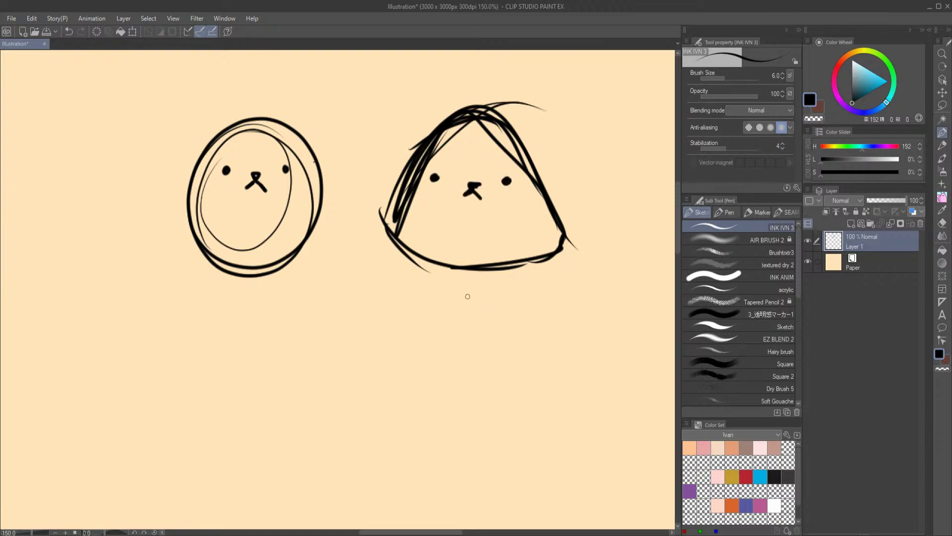
- Sketch another simple head shape to the right of the triangular one
{"action": "scroll", "coordinate": [467, 296], "scroll_direction": "right", "scroll_amount": 5}
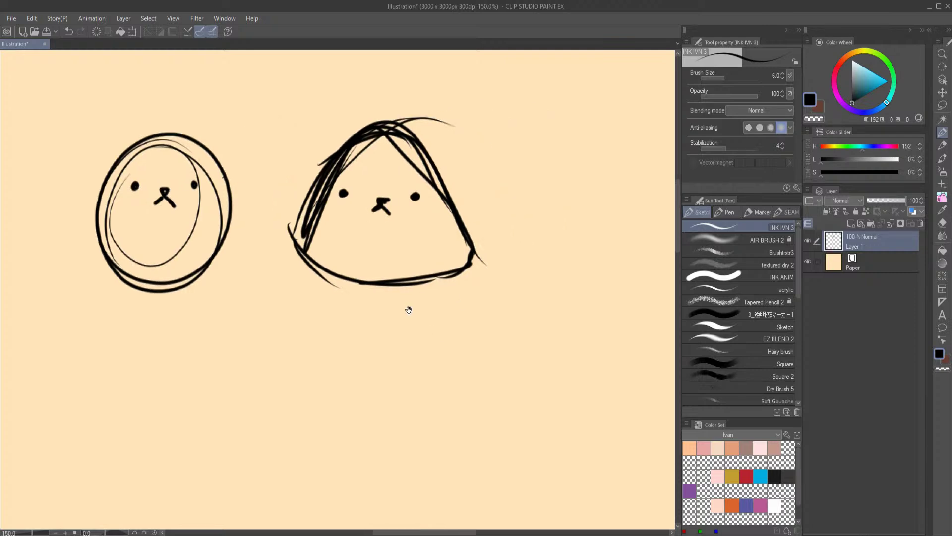
{"action": "mouse_move", "coordinate": [379, 151]}
{"action": "left_mouse_down"}
{"action": "mouse_move", "coordinate": [384, 301]}
{"action": "mouse_move", "coordinate": [471, 145]}
{"action": "mouse_move", "coordinate": [375, 171]}
{"action": "mouse_move", "coordinate": [414, 149]}
{"action": "mouse_move", "coordinate": [511, 149]}
{"action": "mouse_move", "coordinate": [531, 183]}
{"action": "mouse_move", "coordinate": [375, 293]}
{"action": "mouse_move", "coordinate": [427, 306]}
{"action": "mouse_move", "coordinate": [530, 305]}
{"action": "left_mouse_up"}
{"action": "mouse_move", "coordinate": [527, 147]}
{"action": "left_mouse_down"}
{"action": "mouse_move", "coordinate": [532, 288]}
{"action": "mouse_move", "coordinate": [512, 304]}
{"action": "left_mouse_up"}
{"action": "mouse_move", "coordinate": [437, 242]}
{"action": "left_mouse_down"}
{"action": "mouse_move", "coordinate": [419, 232]}
{"action": "mouse_move", "coordinate": [330, 94]}
{"action": "mouse_move", "coordinate": [303, 110]}
{"action": "mouse_move", "coordinate": [296, 146]}
{"action": "left_mouse_up"}
{"action": "key", "text": "ctrl+z"}
{"action": "mouse_move", "coordinate": [356, 148]}
{"action": "left_mouse_down"}
{"action": "mouse_move", "coordinate": [340, 149]}
{"action": "mouse_move", "coordinate": [389, 142]}
{"action": "mouse_move", "coordinate": [339, 164]}
{"action": "mouse_move", "coordinate": [363, 169]}
{"action": "left_mouse_up"}
- Return to the oval head, try adding ears to it and undo them
{"action": "mouse_move", "coordinate": [262, 265]}
{"action": "left_mouse_down"}
{"action": "mouse_move", "coordinate": [377, 282]}
{"action": "mouse_move", "coordinate": [488, 326]}
{"action": "left_mouse_up"}
{"action": "scroll", "coordinate": [488, 327], "scroll_direction": "down", "scroll_amount": 1}
{"action": "left_click_drag", "start_coordinate": [290, 342], "coordinate": [343, 336]}
{"action": "left_click_drag", "start_coordinate": [230, 285], "coordinate": [168, 338]}
{"action": "scroll", "coordinate": [168, 338], "scroll_direction": "up", "scroll_amount": 1}
{"action": "scroll", "coordinate": [307, 146], "scroll_direction": "up", "scroll_amount": 1}
{"action": "mouse_move", "coordinate": [213, 253]}
{"action": "left_mouse_down"}
{"action": "mouse_move", "coordinate": [210, 163]}
{"action": "mouse_move", "coordinate": [253, 228]}
{"action": "mouse_move", "coordinate": [318, 285]}
{"action": "left_mouse_up"}
{"action": "key", "text": "ctrl+z"}
{"action": "key", "text": "ctrl+z"}
- Try two more pairs of ears on the upper sides of the oval head and undo each pair
{"action": "left_click_drag", "start_coordinate": [187, 264], "coordinate": [243, 237]}
{"action": "left_click_drag", "start_coordinate": [311, 232], "coordinate": [344, 274]}
{"action": "key", "text": "ctrl+z"}
{"action": "key", "text": "ctrl+z"}
{"action": "mouse_move", "coordinate": [211, 231]}
{"action": "left_mouse_down"}
{"action": "mouse_move", "coordinate": [141, 240]}
{"action": "mouse_move", "coordinate": [174, 306]}
{"action": "left_mouse_up"}
{"action": "mouse_move", "coordinate": [319, 225]}
{"action": "left_mouse_down"}
{"action": "mouse_move", "coordinate": [347, 251]}
{"action": "mouse_move", "coordinate": [323, 293]}
{"action": "left_mouse_up"}
{"action": "key", "text": "ctrl+z"}
{"action": "key", "text": "ctrl+z"}
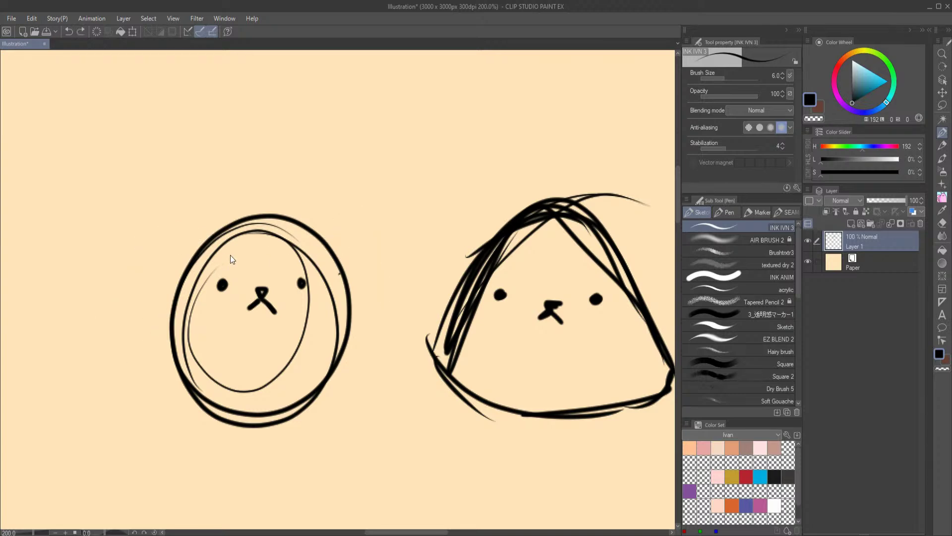
- Try tall pointed ears on top of the oval head and undo them
{"action": "left_click_drag", "start_coordinate": [184, 269], "coordinate": [241, 220]}
{"action": "left_click_drag", "start_coordinate": [312, 224], "coordinate": [363, 296]}
{"action": "key", "text": "ctrl+z"}
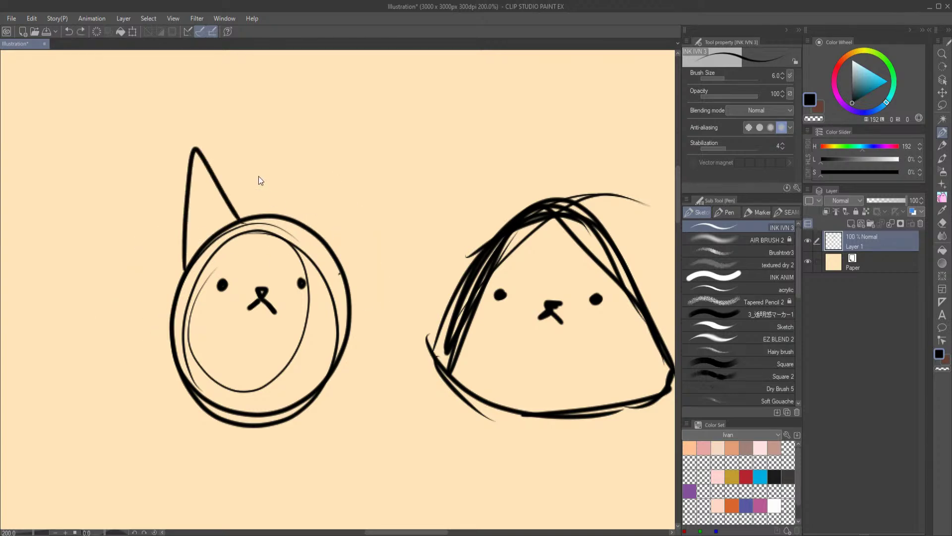
{"action": "key", "text": "ctrl+z"}
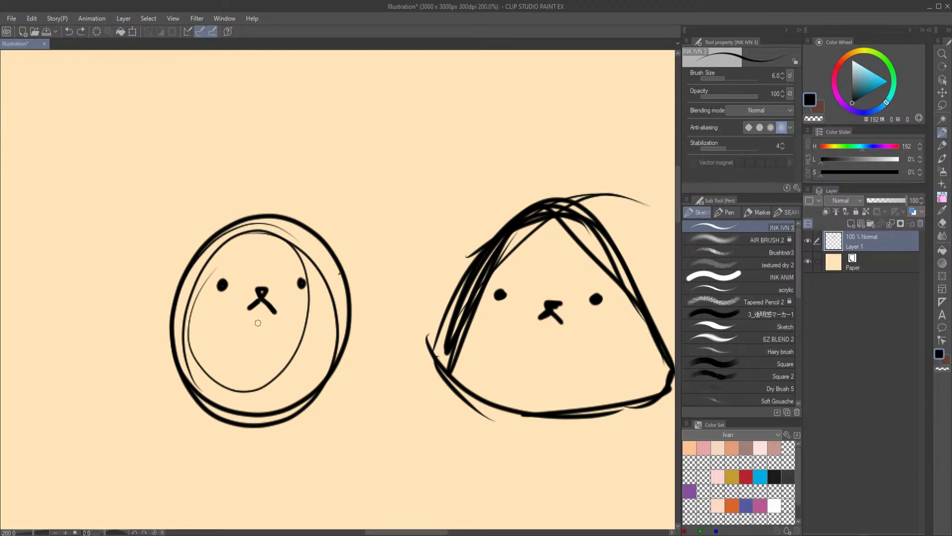
- Try small round ears on the oval head and undo them
{"action": "left_click_drag", "start_coordinate": [213, 232], "coordinate": [192, 268]}
{"action": "mouse_move", "coordinate": [305, 241]}
{"action": "left_mouse_down"}
{"action": "mouse_move", "coordinate": [347, 208]}
{"action": "mouse_move", "coordinate": [341, 280]}
{"action": "mouse_move", "coordinate": [364, 211]}
{"action": "mouse_move", "coordinate": [348, 280]}
{"action": "left_mouse_up"}
{"action": "key", "text": "ctrl+z"}
{"action": "key", "text": "ctrl+z"}
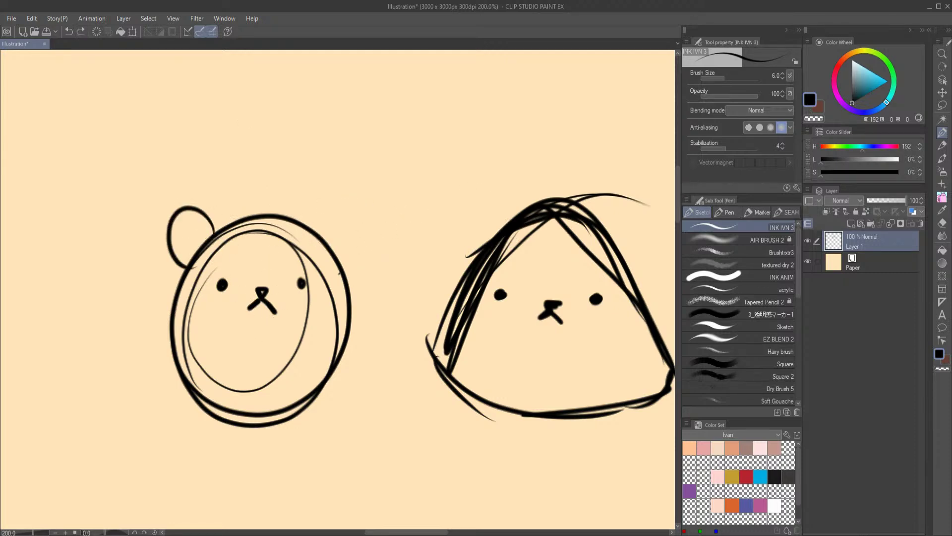
{"action": "key", "text": "ctrl+z"}
- Try ears attached to the outer sides of the oval head and undo them
{"action": "mouse_move", "coordinate": [169, 433]}
{"action": "left_mouse_down"}
{"action": "mouse_move", "coordinate": [344, 332]}
{"action": "mouse_move", "coordinate": [331, 377]}
{"action": "mouse_move", "coordinate": [226, 387]}
{"action": "left_mouse_up"}
{"action": "mouse_move", "coordinate": [240, 258]}
{"action": "left_mouse_down"}
{"action": "mouse_move", "coordinate": [185, 259]}
{"action": "mouse_move", "coordinate": [241, 271]}
{"action": "left_mouse_up"}
{"action": "left_click_drag", "start_coordinate": [422, 255], "coordinate": [414, 270]}
{"action": "key", "text": "ctrl+z"}
{"action": "key", "text": "ctrl+z"}
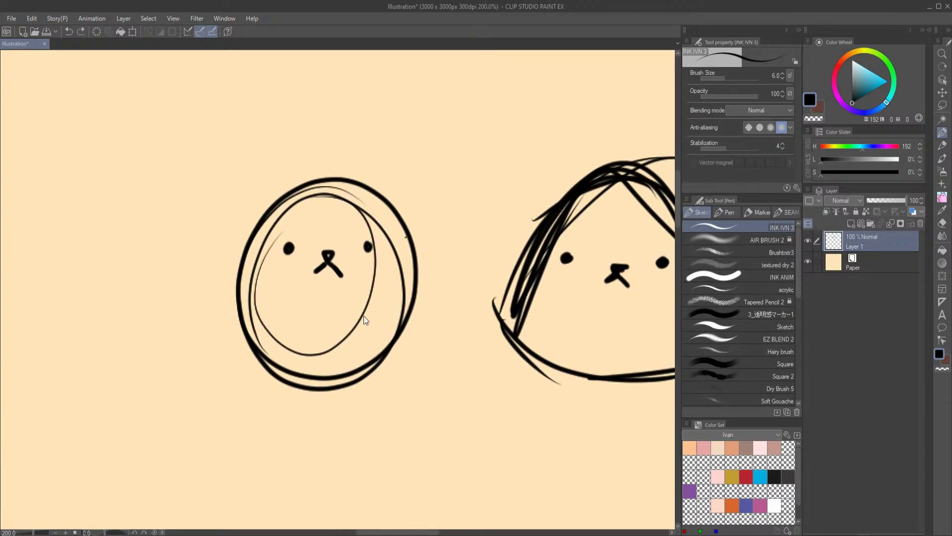
- Draw an upright oval body with overlapping outlines in the empty area to the left of the first head
{"action": "left_click_drag", "start_coordinate": [204, 423], "coordinate": [496, 385]}
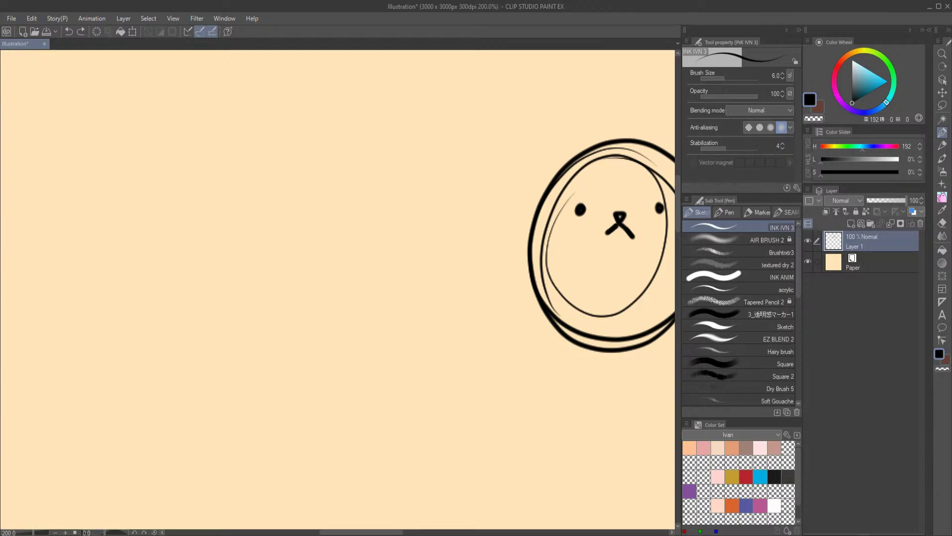
{"action": "left_click_drag", "start_coordinate": [356, 252], "coordinate": [374, 247]}
{"action": "left_click_drag", "start_coordinate": [119, 164], "coordinate": [216, 146]}
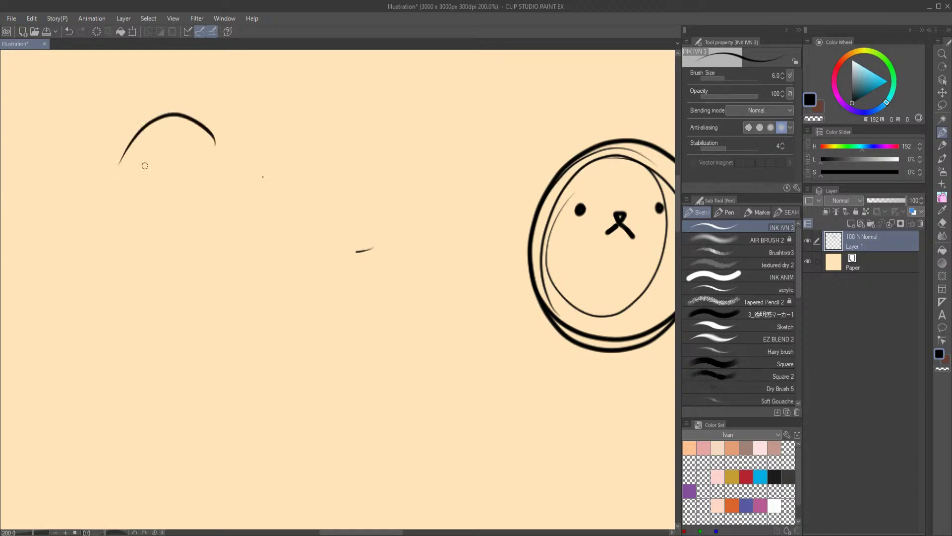
{"action": "left_click_drag", "start_coordinate": [148, 124], "coordinate": [263, 263]}
{"action": "mouse_move", "coordinate": [198, 116]}
{"action": "left_mouse_down"}
{"action": "mouse_move", "coordinate": [264, 217]}
{"action": "mouse_move", "coordinate": [265, 255]}
{"action": "mouse_move", "coordinate": [215, 122]}
{"action": "left_mouse_up"}
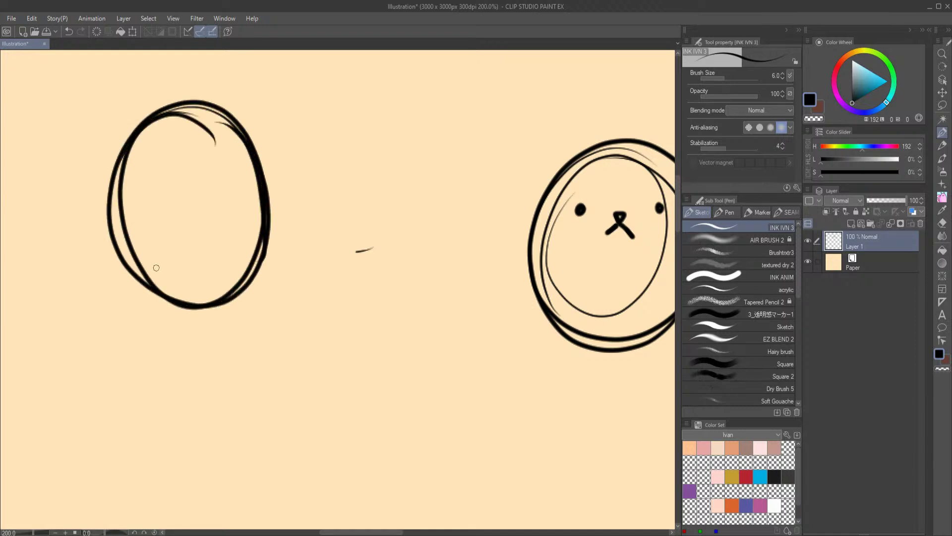
- Add a thin, pointed arm raised outward on each side of the new oval body
{"action": "scroll", "coordinate": [208, 349], "scroll_direction": "down", "scroll_amount": 5}
{"action": "scroll", "coordinate": [274, 326], "scroll_direction": "up", "scroll_amount": 4}
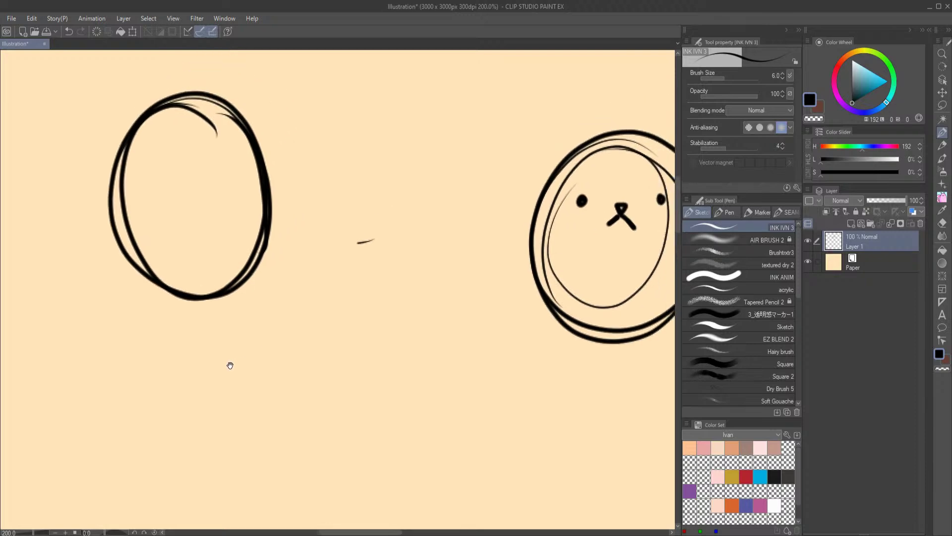
{"action": "scroll", "coordinate": [206, 257], "scroll_direction": "up", "scroll_amount": 5}
{"action": "scroll", "coordinate": [191, 281], "scroll_direction": "up", "scroll_amount": 3}
{"action": "mouse_move", "coordinate": [132, 265]}
{"action": "left_mouse_down"}
{"action": "mouse_move", "coordinate": [104, 243]}
{"action": "mouse_move", "coordinate": [144, 297]}
{"action": "left_mouse_up"}
{"action": "mouse_move", "coordinate": [296, 261]}
{"action": "left_mouse_down"}
{"action": "mouse_move", "coordinate": [296, 287]}
{"action": "mouse_move", "coordinate": [366, 224]}
{"action": "mouse_move", "coordinate": [291, 294]}
{"action": "left_mouse_up"}
{"action": "key", "text": "ctrl+z"}
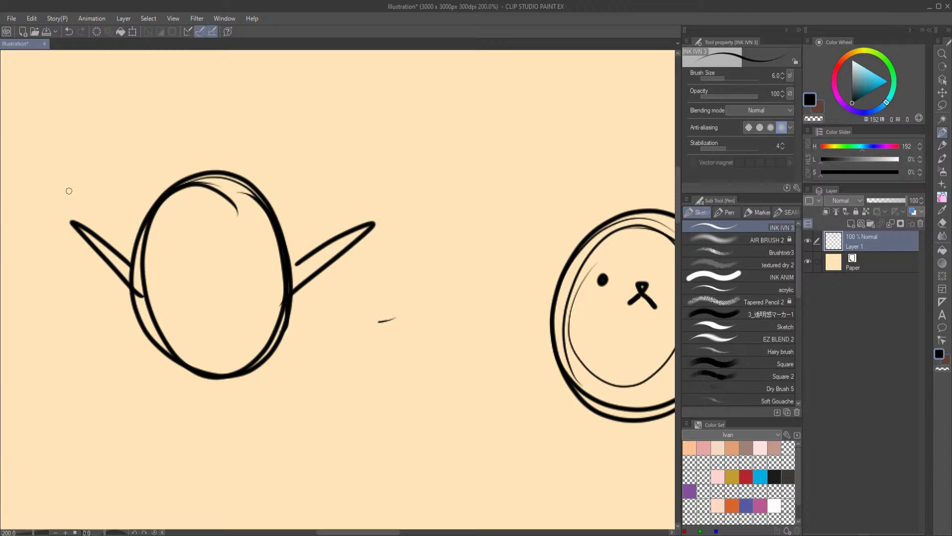
- Draw two small round eyes on the upper part of the oval figure with raised arms
{"action": "left_click_drag", "start_coordinate": [174, 243], "coordinate": [174, 248]}
{"action": "left_click_drag", "start_coordinate": [237, 244], "coordinate": [198, 314]}
{"action": "mouse_move", "coordinate": [292, 398]}
{"action": "left_mouse_down"}
{"action": "mouse_move", "coordinate": [333, 310]}
{"action": "mouse_move", "coordinate": [331, 264]}
{"action": "left_mouse_up"}
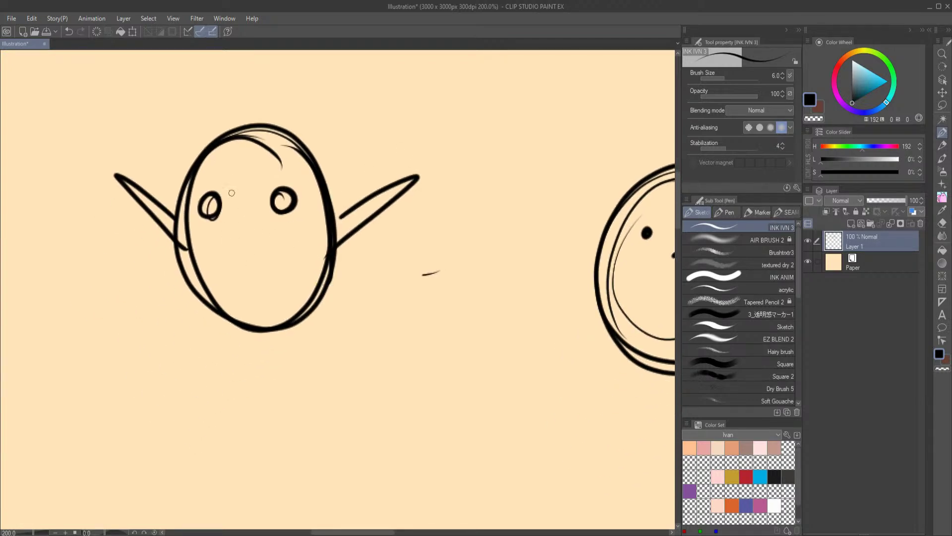
- Try several mouth shapes below the oval figure's eyes and undo each one
{"action": "left_click_drag", "start_coordinate": [195, 233], "coordinate": [309, 243]}
{"action": "key", "text": "ctrl+z"}
{"action": "mouse_move", "coordinate": [204, 262]}
{"action": "left_mouse_down"}
{"action": "mouse_move", "coordinate": [217, 256]}
{"action": "mouse_move", "coordinate": [248, 297]}
{"action": "mouse_move", "coordinate": [305, 271]}
{"action": "left_mouse_up"}
{"action": "key", "text": "ctrl+z"}
{"action": "key", "text": "ctrl+z"}
{"action": "left_click_drag", "start_coordinate": [225, 287], "coordinate": [323, 277]}
{"action": "key", "text": "ctrl+z"}
{"action": "left_click_drag", "start_coordinate": [246, 286], "coordinate": [271, 280]}
{"action": "key", "text": "ctrl+z"}
{"action": "mouse_move", "coordinate": [226, 215]}
{"action": "left_mouse_down"}
{"action": "mouse_move", "coordinate": [227, 232]}
{"action": "mouse_move", "coordinate": [255, 259]}
{"action": "mouse_move", "coordinate": [242, 291]}
{"action": "left_mouse_up"}
{"action": "key", "text": "ctrl+z"}
- Draw a tall, elongated body below the oval figure and give it two small oval eyes
{"action": "mouse_move", "coordinate": [241, 491]}
{"action": "left_mouse_down"}
{"action": "mouse_move", "coordinate": [273, 271]}
{"action": "mouse_move", "coordinate": [228, 198]}
{"action": "left_mouse_up"}
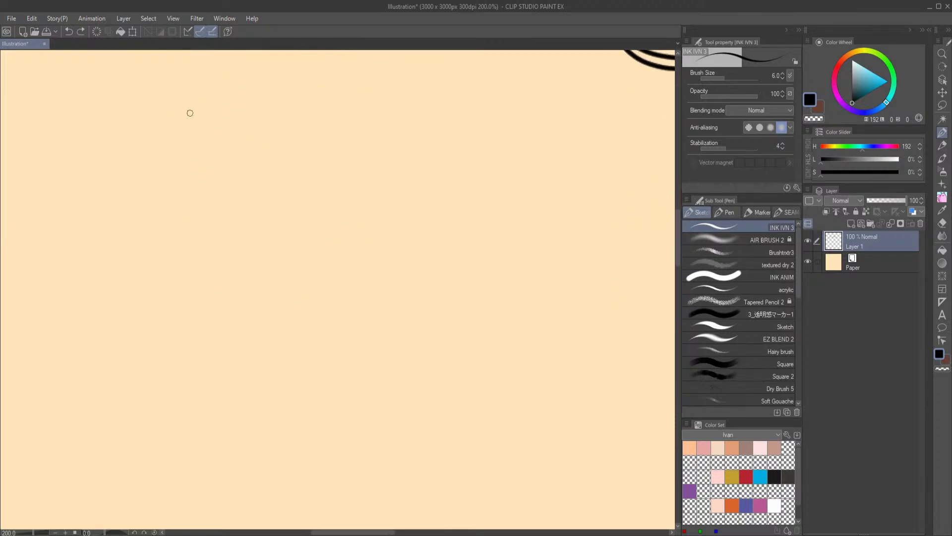
{"action": "mouse_move", "coordinate": [185, 278]}
{"action": "left_mouse_down"}
{"action": "mouse_move", "coordinate": [361, 212]}
{"action": "mouse_move", "coordinate": [350, 390]}
{"action": "left_mouse_up"}
{"action": "mouse_move", "coordinate": [196, 177]}
{"action": "left_mouse_down"}
{"action": "mouse_move", "coordinate": [187, 185]}
{"action": "mouse_move", "coordinate": [350, 466]}
{"action": "mouse_move", "coordinate": [215, 370]}
{"action": "left_mouse_up"}
{"action": "left_click_drag", "start_coordinate": [214, 370], "coordinate": [232, 491]}
{"action": "left_click_drag", "start_coordinate": [182, 276], "coordinate": [191, 355]}
{"action": "left_click_drag", "start_coordinate": [188, 352], "coordinate": [315, 514]}
{"action": "mouse_move", "coordinate": [377, 290]}
{"action": "left_mouse_down"}
{"action": "mouse_move", "coordinate": [313, 512]}
{"action": "mouse_move", "coordinate": [204, 176]}
{"action": "left_mouse_up"}
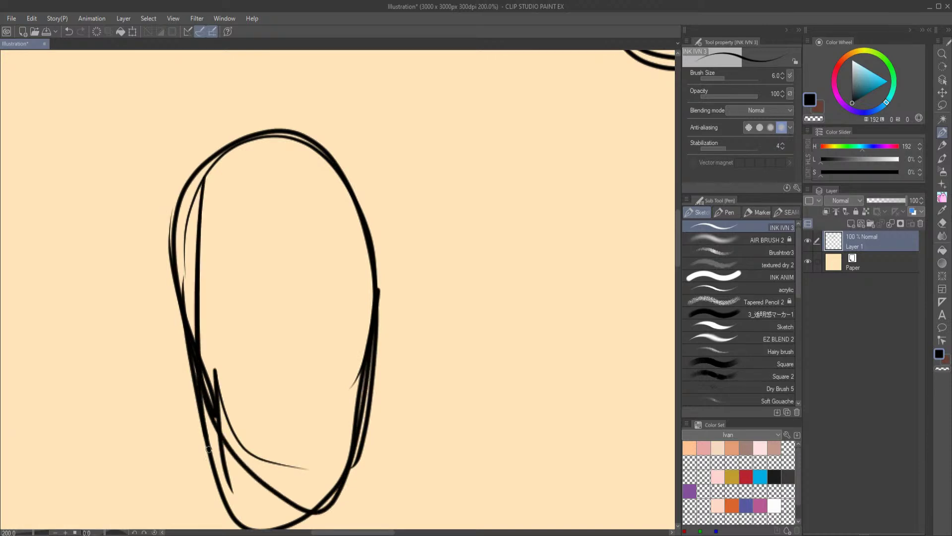
{"action": "left_click_drag", "start_coordinate": [196, 372], "coordinate": [260, 516]}
{"action": "left_click_drag", "start_coordinate": [211, 208], "coordinate": [209, 212]}
{"action": "left_click_drag", "start_coordinate": [320, 207], "coordinate": [326, 210]}
- Give the tall figure long hanging arms with fingered hands and two thin legs
{"action": "scroll", "coordinate": [333, 320], "scroll_direction": "down", "scroll_amount": 1}
{"action": "middle_click_drag", "start_coordinate": [347, 355], "coordinate": [301, 266]}
{"action": "left_click_drag", "start_coordinate": [176, 234], "coordinate": [113, 424]}
{"action": "left_click_drag", "start_coordinate": [324, 218], "coordinate": [393, 404]}
{"action": "left_click_drag", "start_coordinate": [223, 386], "coordinate": [242, 498]}
{"action": "left_click_drag", "start_coordinate": [288, 370], "coordinate": [293, 511]}
{"action": "middle_click_drag", "start_coordinate": [293, 511], "coordinate": [305, 386]}
{"action": "left_click_drag", "start_coordinate": [237, 408], "coordinate": [242, 420]}
{"action": "left_click_drag", "start_coordinate": [239, 300], "coordinate": [243, 428]}
{"action": "left_click_drag", "start_coordinate": [271, 287], "coordinate": [297, 423]}
{"action": "mouse_move", "coordinate": [173, 145]}
{"action": "left_mouse_down"}
{"action": "mouse_move", "coordinate": [144, 273]}
{"action": "mouse_move", "coordinate": [97, 361]}
{"action": "mouse_move", "coordinate": [130, 356]}
{"action": "left_mouse_up"}
{"action": "mouse_move", "coordinate": [323, 138]}
{"action": "left_mouse_down"}
{"action": "mouse_move", "coordinate": [376, 307]}
{"action": "mouse_move", "coordinate": [356, 319]}
{"action": "mouse_move", "coordinate": [386, 312]}
{"action": "mouse_move", "coordinate": [391, 321]}
{"action": "left_mouse_up"}
- Draw a wide open mouth with upper and lower teeth on the tall figure, plus slanted eyebrows above its eyes
{"action": "left_click_drag", "start_coordinate": [207, 211], "coordinate": [179, 406]}
{"action": "mouse_move", "coordinate": [164, 304]}
{"action": "left_mouse_down"}
{"action": "mouse_move", "coordinate": [229, 287]}
{"action": "mouse_move", "coordinate": [248, 343]}
{"action": "mouse_move", "coordinate": [165, 294]}
{"action": "mouse_move", "coordinate": [179, 293]}
{"action": "left_mouse_up"}
{"action": "mouse_move", "coordinate": [236, 288]}
{"action": "left_mouse_down"}
{"action": "mouse_move", "coordinate": [244, 291]}
{"action": "mouse_move", "coordinate": [198, 292]}
{"action": "mouse_move", "coordinate": [214, 294]}
{"action": "left_mouse_up"}
{"action": "mouse_move", "coordinate": [166, 342]}
{"action": "left_mouse_down"}
{"action": "mouse_move", "coordinate": [198, 336]}
{"action": "mouse_move", "coordinate": [209, 349]}
{"action": "left_mouse_up"}
{"action": "mouse_move", "coordinate": [221, 347]}
{"action": "left_mouse_down"}
{"action": "mouse_move", "coordinate": [227, 331]}
{"action": "mouse_move", "coordinate": [232, 343]}
{"action": "mouse_move", "coordinate": [246, 327]}
{"action": "left_mouse_up"}
{"action": "left_click_drag", "start_coordinate": [246, 327], "coordinate": [252, 339]}
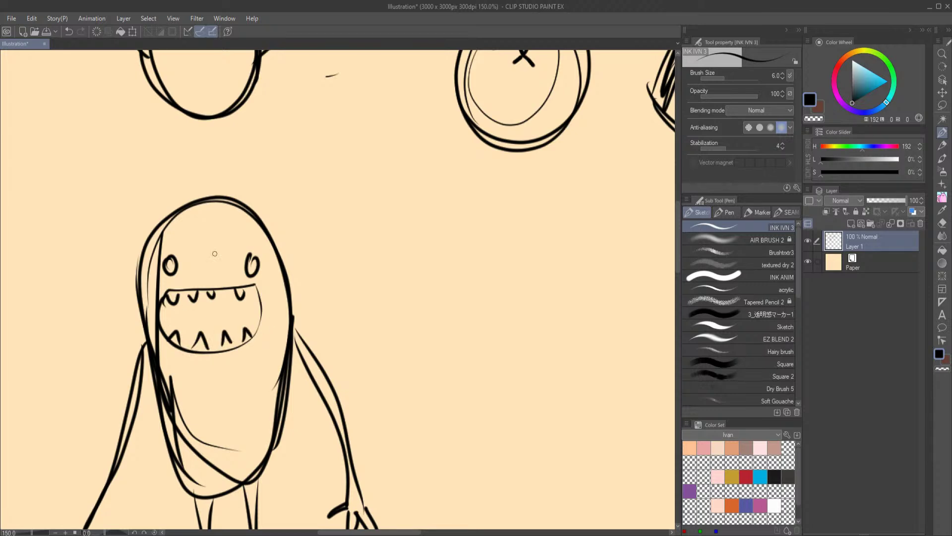
{"action": "left_click_drag", "start_coordinate": [161, 245], "coordinate": [185, 258]}
{"action": "left_click_drag", "start_coordinate": [256, 244], "coordinate": [229, 258]}
- Sketch the loose, rounded outline of a new creature in the empty area to the right of the tall figure
{"action": "scroll", "coordinate": [407, 347], "scroll_direction": "down", "scroll_amount": 5}
{"action": "scroll", "coordinate": [318, 326], "scroll_direction": "up", "scroll_amount": 5}
{"action": "mouse_move", "coordinate": [251, 260]}
{"action": "left_mouse_down"}
{"action": "mouse_move", "coordinate": [340, 243]}
{"action": "mouse_move", "coordinate": [344, 269]}
{"action": "left_mouse_up"}
{"action": "mouse_move", "coordinate": [365, 291]}
{"action": "left_mouse_down"}
{"action": "mouse_move", "coordinate": [360, 313]}
{"action": "mouse_move", "coordinate": [279, 349]}
{"action": "left_mouse_up"}
{"action": "left_click_drag", "start_coordinate": [240, 255], "coordinate": [248, 354]}
{"action": "left_click_drag", "start_coordinate": [247, 368], "coordinate": [352, 345]}
{"action": "left_click_drag", "start_coordinate": [255, 342], "coordinate": [371, 337]}
{"action": "mouse_move", "coordinate": [227, 315]}
{"action": "left_mouse_down"}
{"action": "mouse_move", "coordinate": [217, 358]}
{"action": "mouse_move", "coordinate": [369, 348]}
{"action": "left_mouse_up"}
- Add face details and further loose curved lines to the new creature
{"action": "mouse_move", "coordinate": [328, 276]}
{"action": "left_mouse_down"}
{"action": "mouse_move", "coordinate": [375, 347]}
{"action": "mouse_move", "coordinate": [246, 391]}
{"action": "left_mouse_up"}
{"action": "mouse_move", "coordinate": [267, 293]}
{"action": "left_mouse_down"}
{"action": "mouse_move", "coordinate": [270, 317]}
{"action": "mouse_move", "coordinate": [328, 305]}
{"action": "mouse_move", "coordinate": [283, 326]}
{"action": "left_mouse_up"}
{"action": "mouse_move", "coordinate": [252, 272]}
{"action": "left_mouse_down"}
{"action": "mouse_move", "coordinate": [286, 276]}
{"action": "mouse_move", "coordinate": [268, 278]}
{"action": "left_mouse_up"}
{"action": "mouse_move", "coordinate": [330, 268]}
{"action": "left_mouse_down"}
{"action": "mouse_move", "coordinate": [313, 280]}
{"action": "mouse_move", "coordinate": [340, 266]}
{"action": "left_mouse_up"}
{"action": "mouse_move", "coordinate": [255, 255]}
{"action": "left_mouse_down"}
{"action": "mouse_move", "coordinate": [252, 222]}
{"action": "mouse_move", "coordinate": [308, 44]}
{"action": "mouse_move", "coordinate": [326, 140]}
{"action": "mouse_move", "coordinate": [301, 402]}
{"action": "mouse_move", "coordinate": [290, 353]}
{"action": "left_mouse_up"}
- Fade the whole rough creature sketch with an enlarged hard eraser, using an eraser opacity of 61
{"action": "key", "text": "e"}
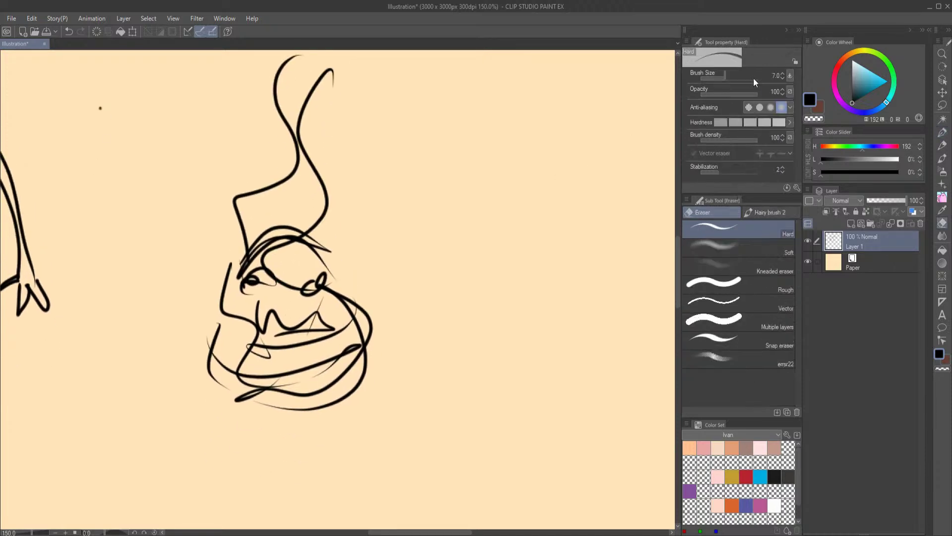
{"action": "left_click_drag", "start_coordinate": [728, 90], "coordinate": [712, 91]}
{"action": "key", "text": "bracketright"}
{"action": "key", "text": "bracketright"}
{"action": "key", "text": "bracketright"}
{"action": "key", "text": "bracketright"}
{"action": "key", "text": "bracketright"}
{"action": "key", "text": "bracketright"}
{"action": "key", "text": "bracketright"}
{"action": "key", "text": "bracketright"}
{"action": "key", "text": "bracketright"}
{"action": "key", "text": "bracketright"}
{"action": "key", "text": "bracketright"}
{"action": "key", "text": "bracketright"}
{"action": "key", "text": "bracketright"}
{"action": "key", "text": "bracketright"}
{"action": "key", "text": "bracketright"}
{"action": "key", "text": "bracketright"}
{"action": "key", "text": "bracketright"}
{"action": "mouse_move", "coordinate": [314, 104]}
{"action": "left_mouse_down"}
{"action": "mouse_move", "coordinate": [291, 292]}
{"action": "mouse_move", "coordinate": [240, 344]}
{"action": "left_mouse_up"}
{"action": "left_click_drag", "start_coordinate": [293, 124], "coordinate": [268, 329]}
{"action": "left_click", "coordinate": [736, 92]}
{"action": "mouse_move", "coordinate": [347, 183]}
{"action": "left_mouse_down"}
{"action": "mouse_move", "coordinate": [238, 262]}
{"action": "mouse_move", "coordinate": [298, 362]}
{"action": "mouse_move", "coordinate": [268, 396]}
{"action": "left_mouse_up"}
{"action": "mouse_move", "coordinate": [308, 43]}
{"action": "left_mouse_down"}
{"action": "mouse_move", "coordinate": [304, 166]}
{"action": "mouse_move", "coordinate": [280, 235]}
{"action": "left_mouse_up"}
- Redraw the creature's tall bent, hooked hat and the sides of its head with angular lines over the faded sketch
{"action": "key", "text": "p"}
{"action": "left_click_drag", "start_coordinate": [288, 112], "coordinate": [268, 172]}
{"action": "left_click_drag", "start_coordinate": [268, 130], "coordinate": [354, 166]}
{"action": "mouse_move", "coordinate": [302, 116]}
{"action": "left_mouse_down"}
{"action": "mouse_move", "coordinate": [259, 132]}
{"action": "mouse_move", "coordinate": [271, 227]}
{"action": "mouse_move", "coordinate": [228, 278]}
{"action": "mouse_move", "coordinate": [223, 303]}
{"action": "mouse_move", "coordinate": [235, 310]}
{"action": "mouse_move", "coordinate": [341, 155]}
{"action": "mouse_move", "coordinate": [353, 163]}
{"action": "mouse_move", "coordinate": [237, 264]}
{"action": "mouse_move", "coordinate": [290, 295]}
{"action": "mouse_move", "coordinate": [300, 306]}
{"action": "mouse_move", "coordinate": [292, 317]}
{"action": "left_mouse_up"}
{"action": "mouse_move", "coordinate": [228, 313]}
{"action": "left_mouse_down"}
{"action": "mouse_move", "coordinate": [211, 330]}
{"action": "mouse_move", "coordinate": [212, 372]}
{"action": "left_mouse_up"}
{"action": "mouse_move", "coordinate": [293, 312]}
{"action": "left_mouse_down"}
{"action": "mouse_move", "coordinate": [343, 356]}
{"action": "mouse_move", "coordinate": [318, 377]}
{"action": "left_mouse_up"}
- Sketch narrow angry eyes, a jagged toothy mouth and a curved lower jaw line on the creature
{"action": "left_click_drag", "start_coordinate": [220, 343], "coordinate": [248, 353]}
{"action": "left_click_drag", "start_coordinate": [219, 348], "coordinate": [244, 356]}
{"action": "left_click_drag", "start_coordinate": [287, 347], "coordinate": [302, 347]}
{"action": "mouse_move", "coordinate": [216, 379]}
{"action": "left_mouse_down"}
{"action": "mouse_move", "coordinate": [246, 369]}
{"action": "mouse_move", "coordinate": [335, 379]}
{"action": "mouse_move", "coordinate": [224, 398]}
{"action": "mouse_move", "coordinate": [244, 413]}
{"action": "left_mouse_up"}
{"action": "left_click_drag", "start_coordinate": [267, 409], "coordinate": [329, 387]}
{"action": "left_click_drag", "start_coordinate": [206, 392], "coordinate": [202, 403]}
- Sketch pointed fins on both sides of the creature and close its body with a wide rounded base
{"action": "left_click_drag", "start_coordinate": [189, 359], "coordinate": [165, 389]}
{"action": "mouse_move", "coordinate": [184, 364]}
{"action": "left_mouse_down"}
{"action": "mouse_move", "coordinate": [171, 395]}
{"action": "mouse_move", "coordinate": [250, 461]}
{"action": "left_mouse_up"}
{"action": "mouse_move", "coordinate": [341, 365]}
{"action": "left_mouse_down"}
{"action": "mouse_move", "coordinate": [372, 413]}
{"action": "mouse_move", "coordinate": [289, 471]}
{"action": "left_mouse_up"}
{"action": "mouse_move", "coordinate": [193, 377]}
{"action": "left_mouse_down"}
{"action": "mouse_move", "coordinate": [178, 414]}
{"action": "mouse_move", "coordinate": [158, 412]}
{"action": "left_mouse_up"}
{"action": "mouse_move", "coordinate": [157, 411]}
{"action": "left_mouse_down"}
{"action": "mouse_move", "coordinate": [200, 392]}
{"action": "mouse_move", "coordinate": [154, 411]}
{"action": "left_mouse_up"}
{"action": "left_click_drag", "start_coordinate": [154, 411], "coordinate": [203, 399]}
{"action": "mouse_move", "coordinate": [353, 373]}
{"action": "left_mouse_down"}
{"action": "mouse_move", "coordinate": [383, 393]}
{"action": "mouse_move", "coordinate": [361, 395]}
{"action": "left_mouse_up"}
{"action": "mouse_move", "coordinate": [212, 450]}
{"action": "left_mouse_down"}
{"action": "mouse_move", "coordinate": [199, 467]}
{"action": "mouse_move", "coordinate": [220, 452]}
{"action": "mouse_move", "coordinate": [250, 469]}
{"action": "mouse_move", "coordinate": [366, 409]}
{"action": "left_mouse_up"}
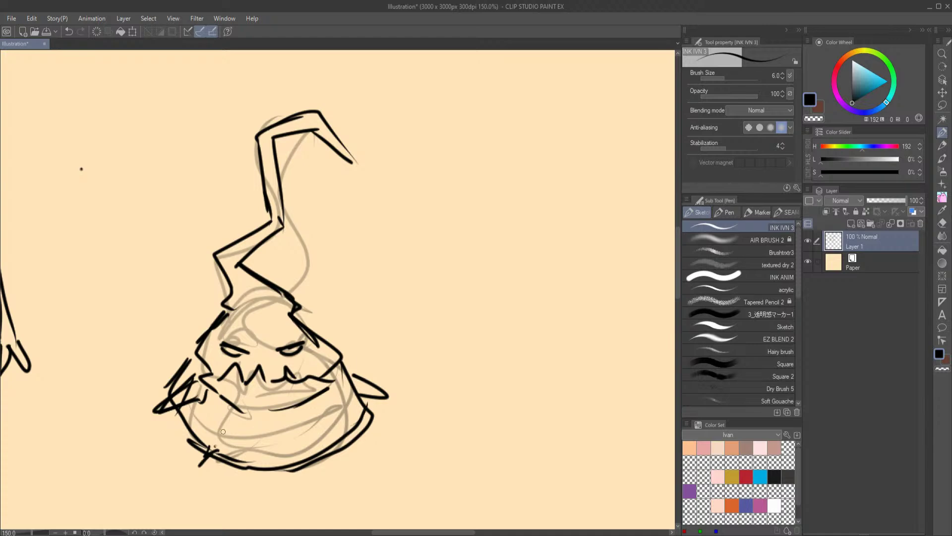
- Fade the angular sketch with the partly transparent eraser and set the INK IVN 3 pen's brush size to 4
{"action": "key", "text": "e"}
{"action": "mouse_move", "coordinate": [224, 385]}
{"action": "left_mouse_down"}
{"action": "mouse_move", "coordinate": [319, 170]}
{"action": "mouse_move", "coordinate": [244, 170]}
{"action": "mouse_move", "coordinate": [383, 357]}
{"action": "mouse_move", "coordinate": [385, 90]}
{"action": "mouse_move", "coordinate": [382, 403]}
{"action": "mouse_move", "coordinate": [389, 100]}
{"action": "mouse_move", "coordinate": [255, 472]}
{"action": "mouse_move", "coordinate": [282, 280]}
{"action": "left_mouse_up"}
{"action": "key", "text": "p"}
{"action": "scroll", "coordinate": [255, 431], "scroll_direction": "up", "scroll_amount": 4}
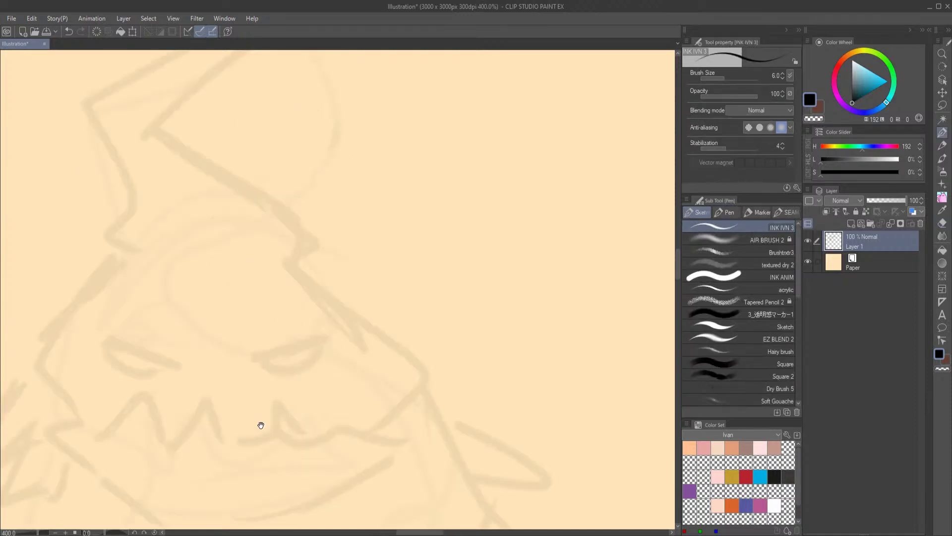
{"action": "key", "text": "bracketleft"}
{"action": "key", "text": "bracketleft"}
- Ink the creature's jagged row of teeth, the mouth corners and the crease lines below the mouth
{"action": "mouse_move", "coordinate": [191, 306]}
{"action": "left_mouse_down"}
{"action": "mouse_move", "coordinate": [296, 315]}
{"action": "mouse_move", "coordinate": [362, 275]}
{"action": "mouse_move", "coordinate": [372, 311]}
{"action": "left_mouse_up"}
{"action": "mouse_move", "coordinate": [295, 316]}
{"action": "left_mouse_down"}
{"action": "mouse_move", "coordinate": [464, 306]}
{"action": "mouse_move", "coordinate": [496, 294]}
{"action": "mouse_move", "coordinate": [488, 327]}
{"action": "left_mouse_up"}
{"action": "mouse_move", "coordinate": [191, 307]}
{"action": "left_mouse_down"}
{"action": "mouse_move", "coordinate": [155, 293]}
{"action": "mouse_move", "coordinate": [184, 351]}
{"action": "mouse_move", "coordinate": [238, 385]}
{"action": "left_mouse_up"}
{"action": "left_click_drag", "start_coordinate": [427, 355], "coordinate": [385, 377]}
{"action": "left_click_drag", "start_coordinate": [364, 394], "coordinate": [363, 290]}
{"action": "mouse_move", "coordinate": [170, 304]}
{"action": "left_mouse_down"}
{"action": "mouse_move", "coordinate": [240, 366]}
{"action": "mouse_move", "coordinate": [283, 383]}
{"action": "left_mouse_up"}
{"action": "left_click_drag", "start_coordinate": [345, 385], "coordinate": [374, 380]}
{"action": "left_click_drag", "start_coordinate": [444, 342], "coordinate": [471, 335]}
{"action": "mouse_move", "coordinate": [302, 341]}
{"action": "left_mouse_down"}
{"action": "mouse_move", "coordinate": [449, 275]}
{"action": "mouse_move", "coordinate": [410, 338]}
{"action": "left_mouse_up"}
- Ink the pointed side fins and the rounded outline of the creature's lower body
{"action": "left_click_drag", "start_coordinate": [118, 247], "coordinate": [130, 327]}
{"action": "mouse_move", "coordinate": [118, 200]}
{"action": "left_mouse_down"}
{"action": "mouse_move", "coordinate": [70, 253]}
{"action": "mouse_move", "coordinate": [105, 267]}
{"action": "mouse_move", "coordinate": [124, 327]}
{"action": "mouse_move", "coordinate": [164, 389]}
{"action": "left_mouse_up"}
{"action": "mouse_move", "coordinate": [194, 417]}
{"action": "left_mouse_down"}
{"action": "mouse_move", "coordinate": [301, 444]}
{"action": "mouse_move", "coordinate": [456, 415]}
{"action": "left_mouse_up"}
{"action": "mouse_move", "coordinate": [530, 328]}
{"action": "left_mouse_down"}
{"action": "mouse_move", "coordinate": [439, 426]}
{"action": "mouse_move", "coordinate": [521, 357]}
{"action": "left_mouse_up"}
{"action": "left_click_drag", "start_coordinate": [534, 177], "coordinate": [578, 241]}
{"action": "mouse_move", "coordinate": [521, 179]}
{"action": "left_mouse_down"}
{"action": "mouse_move", "coordinate": [606, 257]}
{"action": "mouse_move", "coordinate": [531, 241]}
{"action": "left_mouse_up"}
{"action": "left_click_drag", "start_coordinate": [521, 245], "coordinate": [525, 333]}
{"action": "left_click_drag", "start_coordinate": [512, 305], "coordinate": [449, 407]}
{"action": "left_click_drag", "start_coordinate": [465, 332], "coordinate": [461, 441]}
- Ink both sloping sides of the creature's head down to the mouth, with small connecting details at the edges
{"action": "scroll", "coordinate": [436, 413], "scroll_direction": "down", "scroll_amount": 2}
{"action": "left_click_drag", "start_coordinate": [302, 303], "coordinate": [209, 291]}
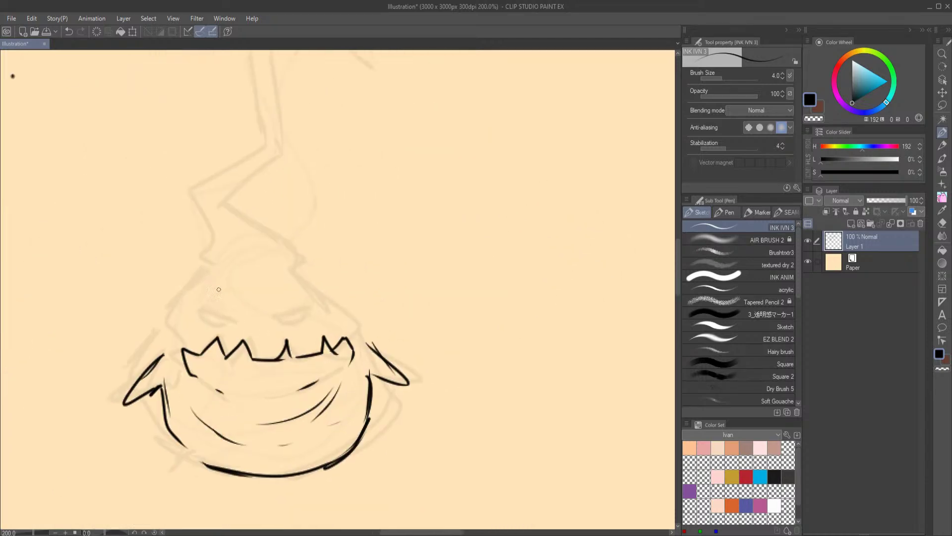
{"action": "scroll", "coordinate": [219, 284], "scroll_direction": "up", "scroll_amount": 2}
{"action": "mouse_move", "coordinate": [178, 257]}
{"action": "left_mouse_down"}
{"action": "mouse_move", "coordinate": [96, 387]}
{"action": "mouse_move", "coordinate": [102, 425]}
{"action": "left_mouse_up"}
{"action": "mouse_move", "coordinate": [383, 254]}
{"action": "left_mouse_down"}
{"action": "mouse_move", "coordinate": [463, 325]}
{"action": "mouse_move", "coordinate": [483, 389]}
{"action": "mouse_move", "coordinate": [425, 460]}
{"action": "left_mouse_up"}
{"action": "mouse_move", "coordinate": [128, 272]}
{"action": "left_mouse_down"}
{"action": "mouse_move", "coordinate": [97, 331]}
{"action": "mouse_move", "coordinate": [95, 320]}
{"action": "mouse_move", "coordinate": [122, 328]}
{"action": "left_mouse_up"}
{"action": "key", "text": "ctrl+z"}
{"action": "left_click_drag", "start_coordinate": [283, 266], "coordinate": [311, 326]}
{"action": "left_click_drag", "start_coordinate": [128, 335], "coordinate": [153, 353]}
- Ink the zigzag hat with its hooked tip and ragged brim on top of the creature's head
{"action": "mouse_move", "coordinate": [217, 266]}
{"action": "left_mouse_down"}
{"action": "mouse_move", "coordinate": [169, 361]}
{"action": "mouse_move", "coordinate": [105, 251]}
{"action": "mouse_move", "coordinate": [254, 154]}
{"action": "left_mouse_up"}
{"action": "left_click_drag", "start_coordinate": [260, 139], "coordinate": [247, 294]}
{"action": "mouse_move", "coordinate": [238, 312]}
{"action": "left_mouse_down"}
{"action": "mouse_move", "coordinate": [202, 122]}
{"action": "mouse_move", "coordinate": [172, 188]}
{"action": "mouse_move", "coordinate": [323, 145]}
{"action": "mouse_move", "coordinate": [434, 342]}
{"action": "left_mouse_up"}
{"action": "left_click_drag", "start_coordinate": [211, 220], "coordinate": [343, 196]}
{"action": "left_click_drag", "start_coordinate": [348, 218], "coordinate": [437, 342]}
{"action": "left_click_drag", "start_coordinate": [221, 264], "coordinate": [225, 195]}
{"action": "mouse_move", "coordinate": [218, 147]}
{"action": "left_mouse_down"}
{"action": "mouse_move", "coordinate": [263, 378]}
{"action": "mouse_move", "coordinate": [177, 437]}
{"action": "left_mouse_up"}
{"action": "mouse_move", "coordinate": [203, 435]}
{"action": "left_mouse_down"}
{"action": "mouse_move", "coordinate": [253, 261]}
{"action": "mouse_move", "coordinate": [242, 236]}
{"action": "left_mouse_up"}
{"action": "mouse_move", "coordinate": [240, 230]}
{"action": "left_mouse_down"}
{"action": "mouse_move", "coordinate": [193, 290]}
{"action": "mouse_move", "coordinate": [311, 359]}
{"action": "left_mouse_up"}
{"action": "left_click_drag", "start_coordinate": [173, 297], "coordinate": [115, 279]}
{"action": "scroll", "coordinate": [211, 317], "scroll_direction": "down", "scroll_amount": 3}
{"action": "key", "text": "ctrl+z"}
- Ink two slanted, half-closed angry eyes and a pair of small nostrils above the creature's teeth
{"action": "left_click_drag", "start_coordinate": [231, 421], "coordinate": [345, 276]}
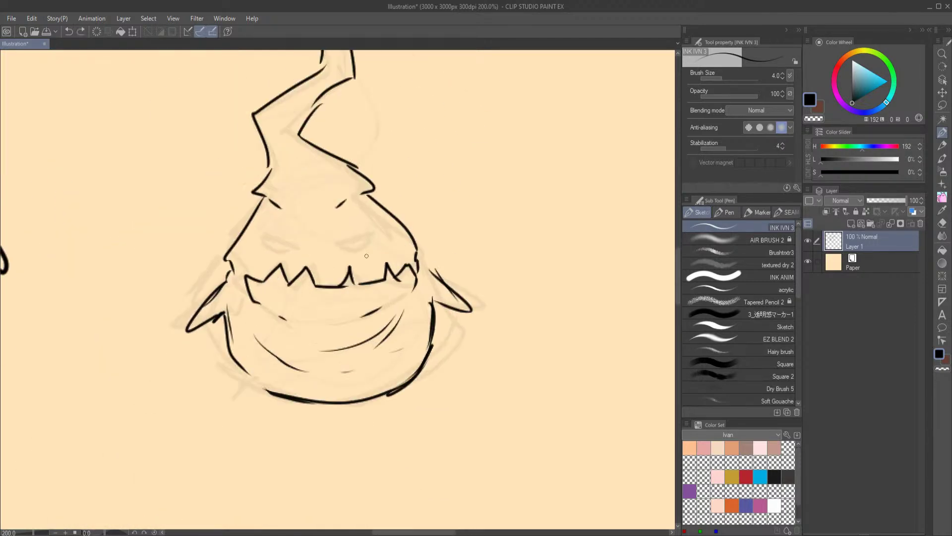
{"action": "scroll", "coordinate": [359, 210], "scroll_direction": "up", "scroll_amount": 5}
{"action": "left_click_drag", "start_coordinate": [252, 332], "coordinate": [389, 273]}
{"action": "left_click_drag", "start_coordinate": [251, 289], "coordinate": [257, 331]}
{"action": "left_click_drag", "start_coordinate": [181, 327], "coordinate": [411, 301]}
{"action": "left_click_drag", "start_coordinate": [176, 256], "coordinate": [327, 307]}
{"action": "left_click_drag", "start_coordinate": [327, 273], "coordinate": [328, 310]}
{"action": "mouse_move", "coordinate": [190, 286]}
{"action": "left_mouse_down"}
{"action": "mouse_move", "coordinate": [221, 335]}
{"action": "mouse_move", "coordinate": [327, 308]}
{"action": "mouse_move", "coordinate": [226, 340]}
{"action": "left_mouse_up"}
{"action": "left_click_drag", "start_coordinate": [499, 313], "coordinate": [364, 326]}
{"action": "mouse_move", "coordinate": [364, 326]}
{"action": "left_mouse_down"}
{"action": "mouse_move", "coordinate": [367, 336]}
{"action": "mouse_move", "coordinate": [471, 322]}
{"action": "left_mouse_up"}
{"action": "left_click_drag", "start_coordinate": [485, 276], "coordinate": [435, 357]}
{"action": "left_click_drag", "start_coordinate": [255, 403], "coordinate": [263, 414]}
{"action": "left_click_drag", "start_coordinate": [302, 406], "coordinate": [294, 414]}
- Reduce the hard eraser's brush size to 60
{"action": "scroll", "coordinate": [356, 399], "scroll_direction": "down", "scroll_amount": 3}
{"action": "scroll", "coordinate": [435, 410], "scroll_direction": "down", "scroll_amount": 3}
{"action": "mouse_move", "coordinate": [455, 514]}
{"action": "left_mouse_down"}
{"action": "mouse_move", "coordinate": [359, 435]}
{"action": "mouse_move", "coordinate": [309, 411]}
{"action": "left_mouse_up"}
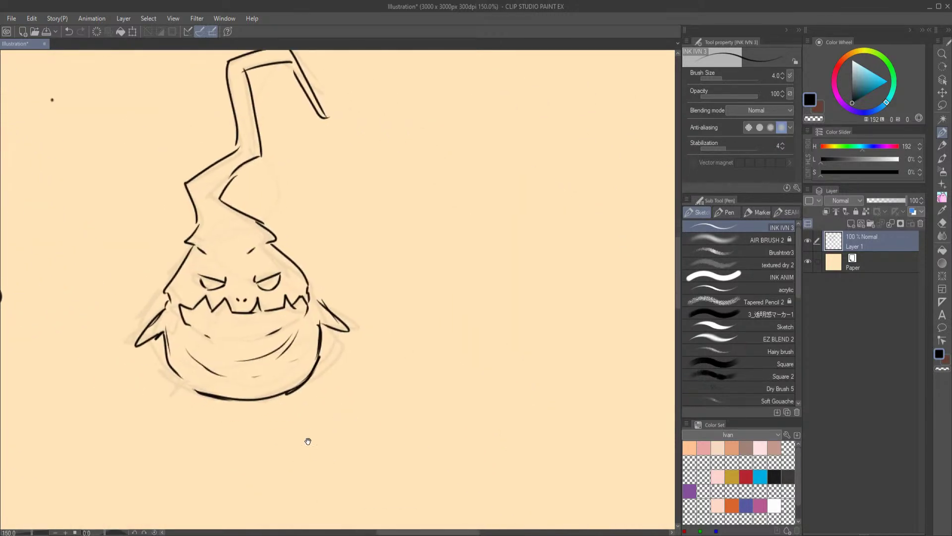
{"action": "left_click_drag", "start_coordinate": [316, 451], "coordinate": [373, 518]}
{"action": "key", "text": "e"}
{"action": "key", "text": "bracketleft"}
{"action": "key", "text": "bracketleft"}
{"action": "key", "text": "bracketleft"}
{"action": "key", "text": "bracketleft"}
{"action": "key", "text": "bracketleft"}
{"action": "key", "text": "bracketleft"}
{"action": "key", "text": "bracketleft"}
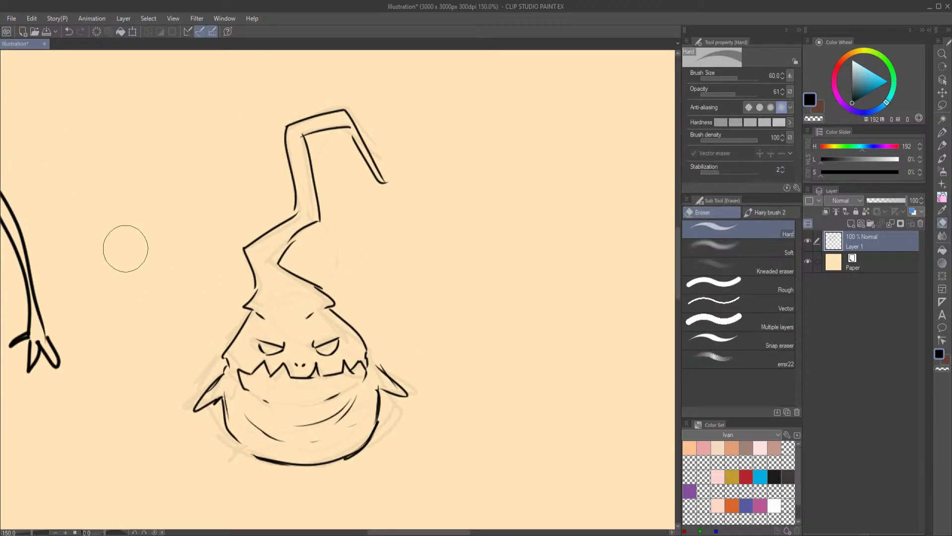
- With the INK IVN 3 pen, rough in the curved edge of a bread slice beside the creature and set the brush size to 6
{"action": "key", "text": "p"}
{"action": "scroll", "coordinate": [442, 356], "scroll_direction": "down", "scroll_amount": 2}
{"action": "left_click_drag", "start_coordinate": [408, 434], "coordinate": [278, 466]}
{"action": "left_click_drag", "start_coordinate": [458, 431], "coordinate": [352, 390]}
{"action": "scroll", "coordinate": [352, 389], "scroll_direction": "up", "scroll_amount": 4}
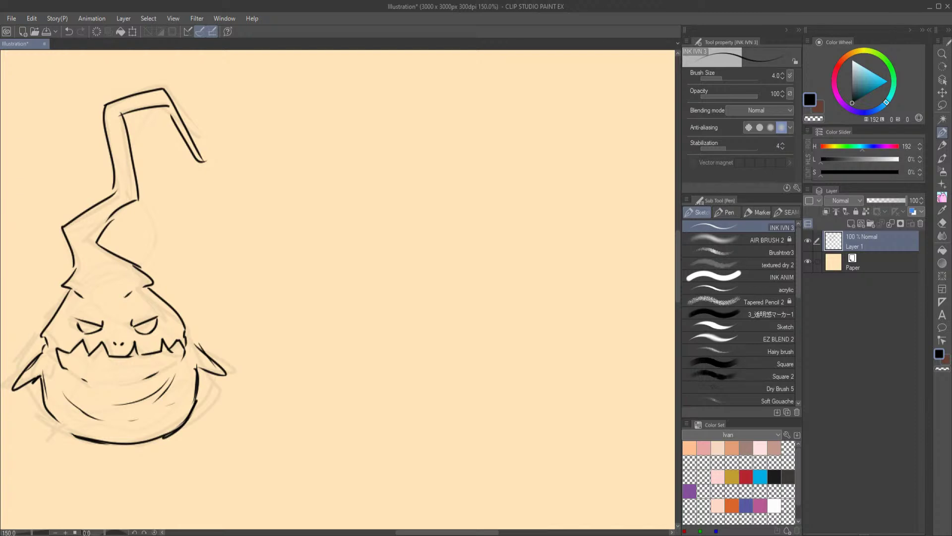
{"action": "left_click_drag", "start_coordinate": [334, 210], "coordinate": [359, 141]}
{"action": "mouse_move", "coordinate": [426, 113]}
{"action": "left_mouse_down"}
{"action": "mouse_move", "coordinate": [349, 179]}
{"action": "mouse_move", "coordinate": [325, 266]}
{"action": "left_mouse_up"}
{"action": "left_click_drag", "start_coordinate": [325, 266], "coordinate": [493, 99]}
{"action": "key", "text": "]"}
{"action": "key", "text": "]"}
- Sketch the front bread slice's left side, domed top and bulging right corner with heavier overlapping lines
{"action": "mouse_move", "coordinate": [331, 191]}
{"action": "left_mouse_down"}
{"action": "mouse_move", "coordinate": [329, 165]}
{"action": "mouse_move", "coordinate": [326, 306]}
{"action": "left_mouse_up"}
{"action": "left_click_drag", "start_coordinate": [334, 148], "coordinate": [494, 99]}
{"action": "mouse_move", "coordinate": [376, 113]}
{"action": "left_mouse_down"}
{"action": "mouse_move", "coordinate": [521, 125]}
{"action": "mouse_move", "coordinate": [526, 158]}
{"action": "left_mouse_up"}
{"action": "left_click_drag", "start_coordinate": [507, 104], "coordinate": [543, 157]}
{"action": "left_click_drag", "start_coordinate": [545, 165], "coordinate": [530, 214]}
- Give the bread depth with a receding top edge, a back edge, an angled lower corner and a line along its side
{"action": "middle_click_drag", "start_coordinate": [488, 325], "coordinate": [377, 337]}
{"action": "mouse_move", "coordinate": [397, 116]}
{"action": "left_mouse_down"}
{"action": "mouse_move", "coordinate": [509, 184]}
{"action": "mouse_move", "coordinate": [506, 248]}
{"action": "left_mouse_up"}
{"action": "left_click_drag", "start_coordinate": [516, 184], "coordinate": [524, 228]}
{"action": "left_click_drag", "start_coordinate": [528, 242], "coordinate": [474, 326]}
{"action": "left_click_drag", "start_coordinate": [412, 198], "coordinate": [525, 220]}
- Close the loaf's front face with its right edge, doubled left side and doubled bottom edge
{"action": "mouse_move", "coordinate": [380, 124]}
{"action": "left_mouse_down"}
{"action": "mouse_move", "coordinate": [424, 197]}
{"action": "mouse_move", "coordinate": [409, 194]}
{"action": "mouse_move", "coordinate": [400, 262]}
{"action": "left_mouse_up"}
{"action": "left_click_drag", "start_coordinate": [518, 216], "coordinate": [392, 350]}
{"action": "mouse_move", "coordinate": [218, 139]}
{"action": "left_mouse_down"}
{"action": "mouse_move", "coordinate": [191, 179]}
{"action": "mouse_move", "coordinate": [218, 204]}
{"action": "left_mouse_up"}
{"action": "mouse_move", "coordinate": [244, 121]}
{"action": "left_mouse_down"}
{"action": "mouse_move", "coordinate": [209, 186]}
{"action": "mouse_move", "coordinate": [218, 196]}
{"action": "mouse_move", "coordinate": [229, 336]}
{"action": "left_mouse_up"}
{"action": "mouse_move", "coordinate": [224, 198]}
{"action": "left_mouse_down"}
{"action": "mouse_move", "coordinate": [213, 322]}
{"action": "mouse_move", "coordinate": [382, 325]}
{"action": "left_mouse_up"}
- Draw two small round eyes, a tiny smile and two oval cheeks on the loaf's front face
{"action": "mouse_move", "coordinate": [243, 217]}
{"action": "left_mouse_down"}
{"action": "mouse_move", "coordinate": [239, 228]}
{"action": "mouse_move", "coordinate": [253, 224]}
{"action": "left_mouse_up"}
{"action": "left_click_drag", "start_coordinate": [355, 215], "coordinate": [356, 218]}
{"action": "mouse_move", "coordinate": [269, 255]}
{"action": "left_mouse_down"}
{"action": "mouse_move", "coordinate": [322, 242]}
{"action": "mouse_move", "coordinate": [297, 270]}
{"action": "left_mouse_up"}
{"action": "key", "text": "ctrl+z"}
{"action": "key", "text": "ctrl+z"}
{"action": "left_click_drag", "start_coordinate": [280, 232], "coordinate": [301, 224]}
{"action": "left_click_drag", "start_coordinate": [234, 235], "coordinate": [242, 259]}
{"action": "left_click_drag", "start_coordinate": [383, 231], "coordinate": [349, 233]}
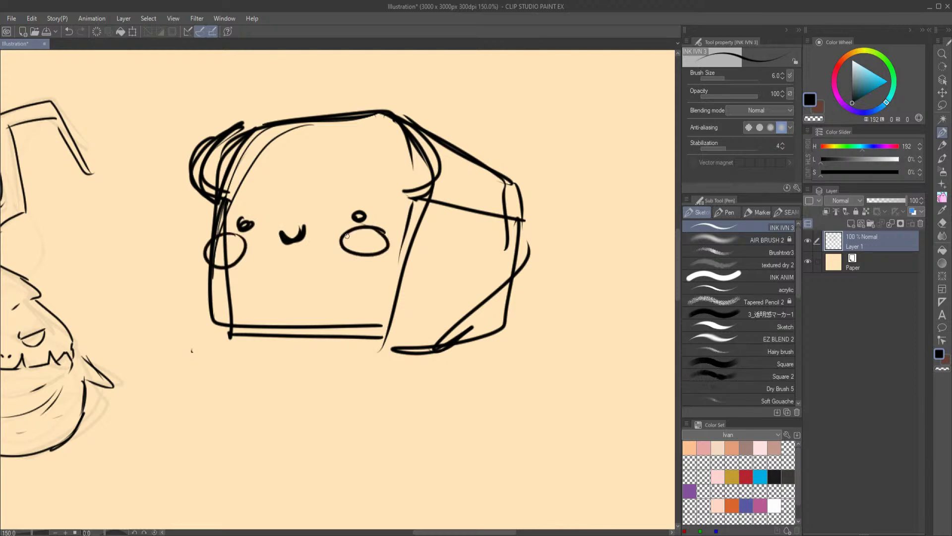
- Hatch both oval cheeks with short diagonal strokes
{"action": "left_click_drag", "start_coordinate": [243, 232], "coordinate": [197, 272]}
{"action": "mouse_move", "coordinate": [245, 234]}
{"action": "left_mouse_down"}
{"action": "mouse_move", "coordinate": [214, 252]}
{"action": "mouse_move", "coordinate": [213, 270]}
{"action": "left_mouse_up"}
{"action": "mouse_move", "coordinate": [362, 229]}
{"action": "left_mouse_down"}
{"action": "mouse_move", "coordinate": [330, 251]}
{"action": "mouse_move", "coordinate": [342, 253]}
{"action": "left_mouse_up"}
{"action": "mouse_move", "coordinate": [383, 237]}
{"action": "left_mouse_down"}
{"action": "mouse_move", "coordinate": [357, 252]}
{"action": "mouse_move", "coordinate": [381, 253]}
{"action": "left_mouse_up"}
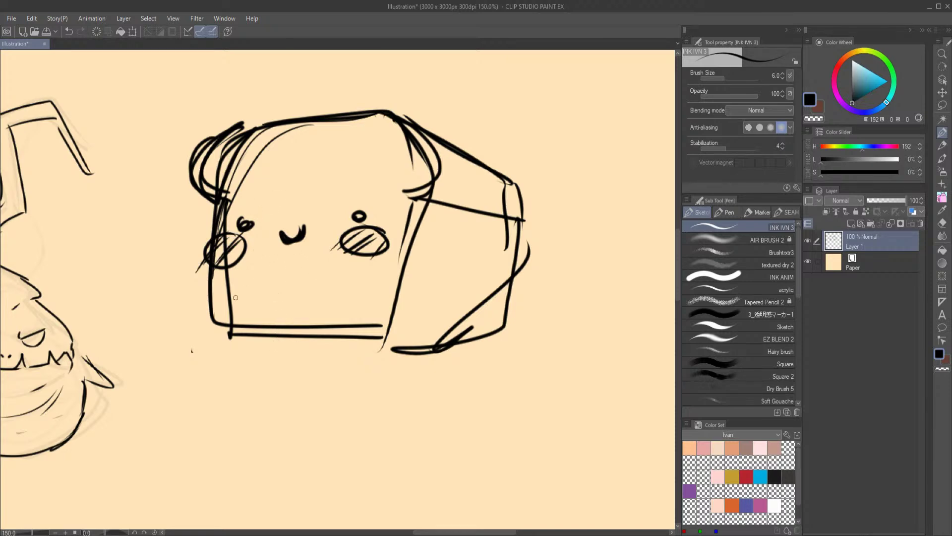
- Reinforce the loaf's bottom and back edges and add slanted lines and a curved crust line on its side
{"action": "mouse_move", "coordinate": [210, 325]}
{"action": "left_mouse_down"}
{"action": "mouse_move", "coordinate": [487, 338]}
{"action": "mouse_move", "coordinate": [358, 350]}
{"action": "mouse_move", "coordinate": [518, 355]}
{"action": "left_mouse_up"}
{"action": "left_click_drag", "start_coordinate": [370, 320], "coordinate": [482, 342]}
{"action": "left_click_drag", "start_coordinate": [517, 225], "coordinate": [486, 342]}
{"action": "left_click_drag", "start_coordinate": [456, 211], "coordinate": [421, 327]}
{"action": "left_click_drag", "start_coordinate": [443, 231], "coordinate": [423, 322]}
{"action": "mouse_move", "coordinate": [439, 133]}
{"action": "left_mouse_down"}
{"action": "mouse_move", "coordinate": [457, 201]}
{"action": "mouse_move", "coordinate": [465, 161]}
{"action": "mouse_move", "coordinate": [438, 210]}
{"action": "left_mouse_up"}
- Draw a wavy topping across the front slice, inner lines along its right and bottom edges, and a small bow on the forehead
{"action": "mouse_move", "coordinate": [228, 152]}
{"action": "left_mouse_down"}
{"action": "mouse_move", "coordinate": [302, 147]}
{"action": "mouse_move", "coordinate": [387, 156]}
{"action": "mouse_move", "coordinate": [389, 166]}
{"action": "left_mouse_up"}
{"action": "left_click_drag", "start_coordinate": [396, 171], "coordinate": [390, 238]}
{"action": "mouse_move", "coordinate": [230, 166]}
{"action": "left_mouse_down"}
{"action": "mouse_move", "coordinate": [220, 238]}
{"action": "mouse_move", "coordinate": [229, 317]}
{"action": "mouse_move", "coordinate": [372, 300]}
{"action": "left_mouse_up"}
{"action": "mouse_move", "coordinate": [232, 306]}
{"action": "left_mouse_down"}
{"action": "mouse_move", "coordinate": [392, 298]}
{"action": "mouse_move", "coordinate": [360, 315]}
{"action": "left_mouse_up"}
{"action": "mouse_move", "coordinate": [342, 172]}
{"action": "left_mouse_down"}
{"action": "mouse_move", "coordinate": [317, 183]}
{"action": "mouse_move", "coordinate": [351, 164]}
{"action": "mouse_move", "coordinate": [344, 180]}
{"action": "left_mouse_up"}
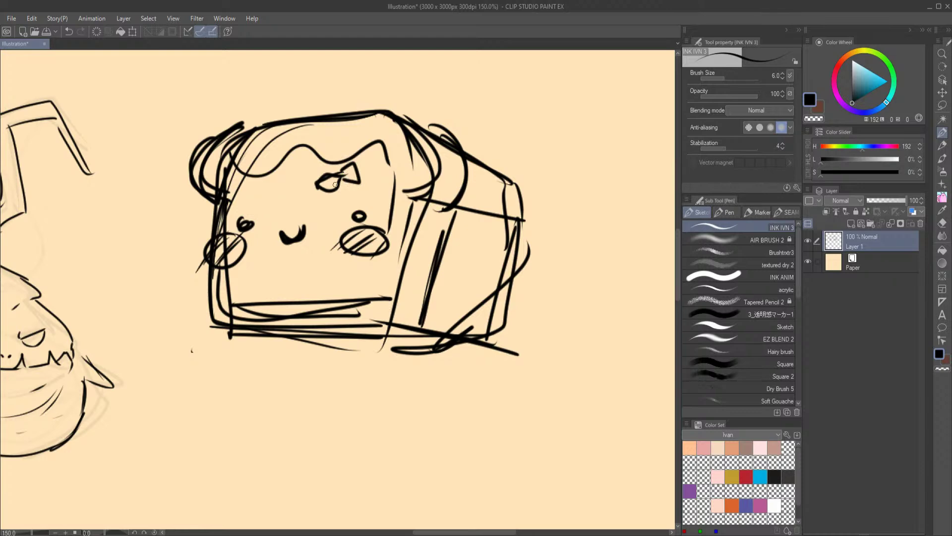
- Sketch the domed top and rounded left crust of a second, flat bread slice below the loaf
{"action": "mouse_move", "coordinate": [251, 204]}
{"action": "left_mouse_down"}
{"action": "mouse_move", "coordinate": [277, 206]}
{"action": "mouse_move", "coordinate": [252, 203]}
{"action": "mouse_move", "coordinate": [257, 189]}
{"action": "mouse_move", "coordinate": [279, 203]}
{"action": "left_mouse_up"}
{"action": "mouse_move", "coordinate": [425, 51]}
{"action": "left_mouse_down"}
{"action": "mouse_move", "coordinate": [338, 139]}
{"action": "mouse_move", "coordinate": [365, 121]}
{"action": "left_mouse_up"}
{"action": "left_click_drag", "start_coordinate": [322, 381], "coordinate": [289, 187]}
{"action": "mouse_move", "coordinate": [233, 373]}
{"action": "left_mouse_down"}
{"action": "mouse_move", "coordinate": [265, 248]}
{"action": "mouse_move", "coordinate": [411, 215]}
{"action": "mouse_move", "coordinate": [427, 221]}
{"action": "left_mouse_up"}
{"action": "mouse_move", "coordinate": [276, 224]}
{"action": "left_mouse_down"}
{"action": "mouse_move", "coordinate": [463, 225]}
{"action": "mouse_move", "coordinate": [490, 250]}
{"action": "left_mouse_up"}
{"action": "mouse_move", "coordinate": [318, 209]}
{"action": "left_mouse_down"}
{"action": "mouse_move", "coordinate": [263, 251]}
{"action": "mouse_move", "coordinate": [272, 279]}
{"action": "left_mouse_up"}
{"action": "mouse_move", "coordinate": [287, 219]}
{"action": "left_mouse_down"}
{"action": "mouse_move", "coordinate": [261, 256]}
{"action": "mouse_move", "coordinate": [272, 278]}
{"action": "left_mouse_up"}
- Complete the flat slice with the crust's lower corners, two straight sides and a bottom edge
{"action": "left_click_drag", "start_coordinate": [288, 269], "coordinate": [314, 274]}
{"action": "left_click_drag", "start_coordinate": [463, 225], "coordinate": [464, 281]}
{"action": "mouse_move", "coordinate": [288, 270]}
{"action": "left_mouse_down"}
{"action": "mouse_move", "coordinate": [300, 390]}
{"action": "mouse_move", "coordinate": [430, 384]}
{"action": "left_mouse_up"}
{"action": "left_click_drag", "start_coordinate": [463, 276], "coordinate": [453, 392]}
{"action": "left_click_drag", "start_coordinate": [290, 275], "coordinate": [295, 414]}
- Draw two solid dot eyes and a small smile in the middle of the flat slice
{"action": "mouse_move", "coordinate": [269, 248]}
{"action": "left_mouse_down"}
{"action": "mouse_move", "coordinate": [285, 299]}
{"action": "mouse_move", "coordinate": [292, 284]}
{"action": "mouse_move", "coordinate": [333, 296]}
{"action": "left_mouse_up"}
{"action": "left_click_drag", "start_coordinate": [416, 293], "coordinate": [417, 296]}
{"action": "left_click_drag", "start_coordinate": [362, 300], "coordinate": [381, 298]}
- Draw a large angular bow with a round knot on the flat slice's upper right corner
{"action": "mouse_move", "coordinate": [399, 210]}
{"action": "left_mouse_down"}
{"action": "mouse_move", "coordinate": [430, 131]}
{"action": "mouse_move", "coordinate": [441, 131]}
{"action": "mouse_move", "coordinate": [452, 211]}
{"action": "left_mouse_up"}
{"action": "mouse_move", "coordinate": [436, 138]}
{"action": "left_mouse_down"}
{"action": "mouse_move", "coordinate": [375, 209]}
{"action": "mouse_move", "coordinate": [413, 217]}
{"action": "mouse_move", "coordinate": [430, 133]}
{"action": "left_mouse_up"}
{"action": "left_click_drag", "start_coordinate": [437, 137], "coordinate": [447, 192]}
{"action": "mouse_move", "coordinate": [376, 174]}
{"action": "left_mouse_down"}
{"action": "mouse_move", "coordinate": [432, 207]}
{"action": "mouse_move", "coordinate": [502, 222]}
{"action": "mouse_move", "coordinate": [433, 249]}
{"action": "mouse_move", "coordinate": [477, 254]}
{"action": "mouse_move", "coordinate": [454, 219]}
{"action": "mouse_move", "coordinate": [473, 263]}
{"action": "left_mouse_up"}
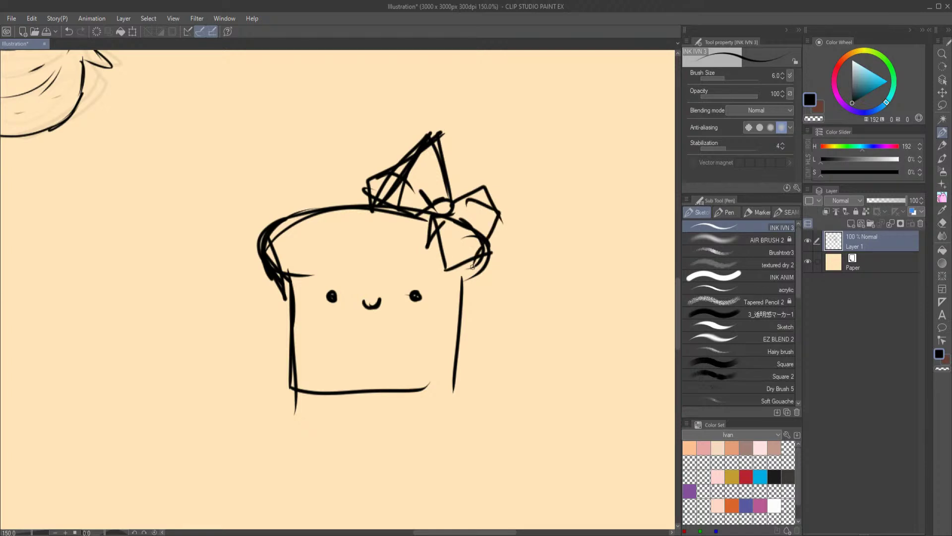
- Add stick arms with small hands and stick legs with feet to the flat slice, and close its lower right corner
{"action": "left_click_drag", "start_coordinate": [351, 393], "coordinate": [359, 427]}
{"action": "left_click_drag", "start_coordinate": [400, 395], "coordinate": [407, 430]}
{"action": "left_click_drag", "start_coordinate": [287, 330], "coordinate": [258, 343]}
{"action": "left_click_drag", "start_coordinate": [257, 344], "coordinate": [245, 350]}
{"action": "left_click_drag", "start_coordinate": [462, 329], "coordinate": [495, 342]}
{"action": "left_click_drag", "start_coordinate": [496, 342], "coordinate": [511, 348]}
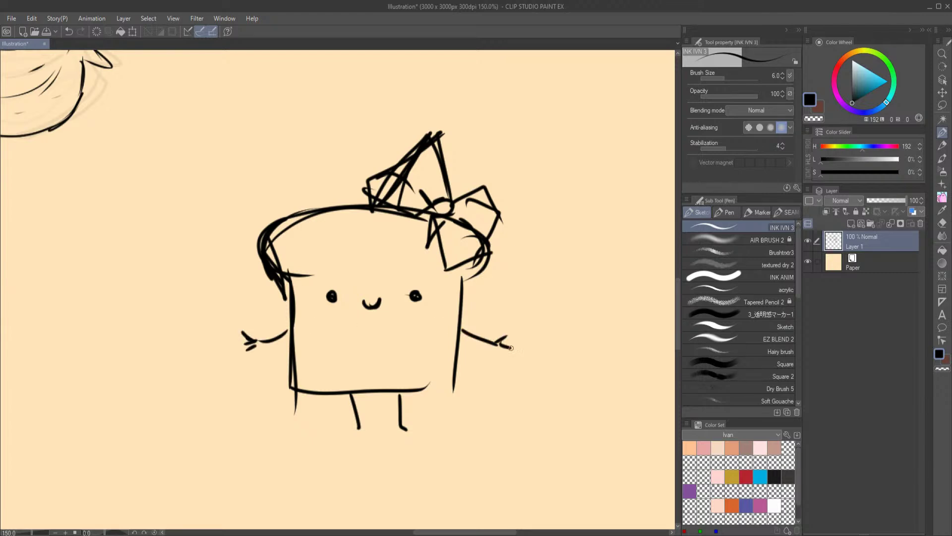
{"action": "left_click_drag", "start_coordinate": [358, 431], "coordinate": [345, 439]}
{"action": "left_click_drag", "start_coordinate": [400, 429], "coordinate": [413, 439]}
{"action": "left_click_drag", "start_coordinate": [448, 382], "coordinate": [430, 396]}
- In an empty area, sketch a large head from overlapping circles with the start of a narrow torso beneath it
{"action": "mouse_move", "coordinate": [308, 366]}
{"action": "left_mouse_down"}
{"action": "mouse_move", "coordinate": [336, 382]}
{"action": "mouse_move", "coordinate": [551, 303]}
{"action": "left_mouse_up"}
{"action": "left_click_drag", "start_coordinate": [288, 405], "coordinate": [531, 337]}
{"action": "left_click_drag", "start_coordinate": [300, 374], "coordinate": [231, 341]}
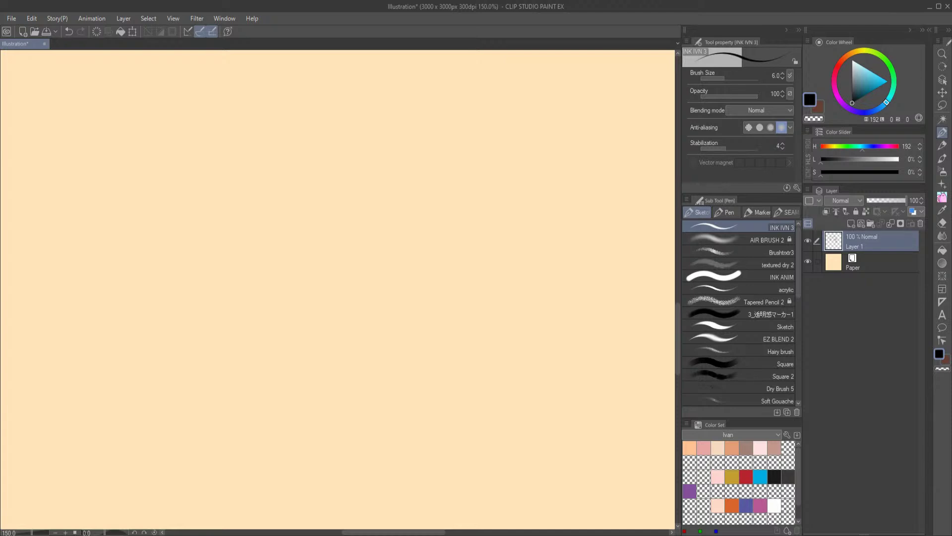
{"action": "mouse_move", "coordinate": [234, 143]}
{"action": "left_mouse_down"}
{"action": "mouse_move", "coordinate": [271, 293]}
{"action": "mouse_move", "coordinate": [266, 324]}
{"action": "mouse_move", "coordinate": [214, 335]}
{"action": "mouse_move", "coordinate": [175, 294]}
{"action": "mouse_move", "coordinate": [237, 331]}
{"action": "mouse_move", "coordinate": [247, 404]}
{"action": "left_mouse_up"}
- Build up the small torso below the head and add two short tapered legs
{"action": "mouse_move", "coordinate": [232, 334]}
{"action": "left_mouse_down"}
{"action": "mouse_move", "coordinate": [229, 342]}
{"action": "mouse_move", "coordinate": [288, 367]}
{"action": "mouse_move", "coordinate": [285, 427]}
{"action": "mouse_move", "coordinate": [214, 392]}
{"action": "mouse_move", "coordinate": [285, 404]}
{"action": "mouse_move", "coordinate": [217, 439]}
{"action": "mouse_move", "coordinate": [240, 420]}
{"action": "mouse_move", "coordinate": [231, 452]}
{"action": "left_mouse_up"}
{"action": "left_click_drag", "start_coordinate": [258, 422], "coordinate": [279, 462]}
{"action": "mouse_move", "coordinate": [288, 403]}
{"action": "left_mouse_down"}
{"action": "mouse_move", "coordinate": [292, 466]}
{"action": "mouse_move", "coordinate": [282, 463]}
{"action": "left_mouse_up"}
{"action": "mouse_move", "coordinate": [237, 336]}
{"action": "left_mouse_down"}
{"action": "mouse_move", "coordinate": [280, 388]}
{"action": "mouse_move", "coordinate": [264, 332]}
{"action": "left_mouse_up"}
{"action": "key", "text": "ctrl+z"}
{"action": "left_click_drag", "start_coordinate": [212, 403], "coordinate": [248, 425]}
{"action": "key", "text": "ctrl+z"}
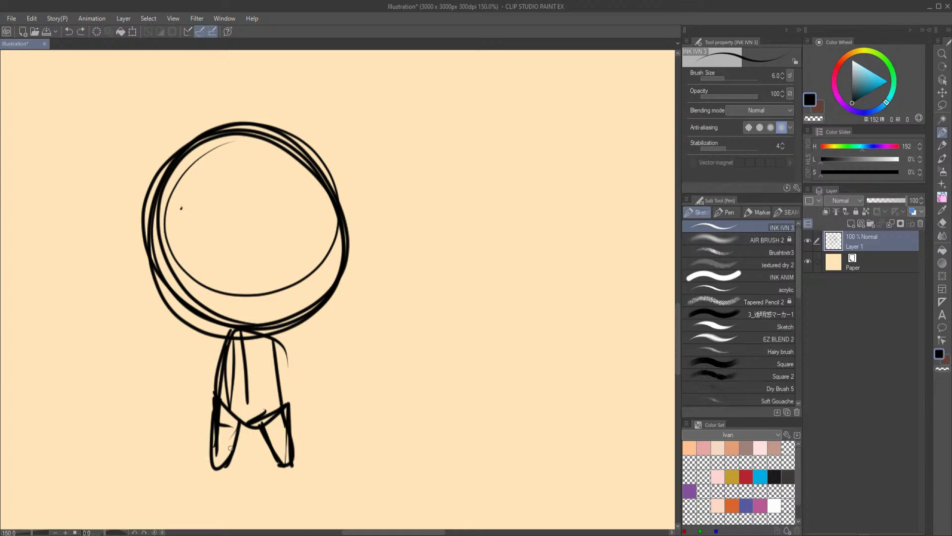
- Sketch two short, pointed arms stretched out sideways from the figure's shoulders
{"action": "mouse_move", "coordinate": [224, 340]}
{"action": "left_mouse_down"}
{"action": "mouse_move", "coordinate": [158, 347]}
{"action": "mouse_move", "coordinate": [221, 367]}
{"action": "left_mouse_up"}
{"action": "mouse_move", "coordinate": [155, 353]}
{"action": "left_mouse_down"}
{"action": "mouse_move", "coordinate": [136, 336]}
{"action": "mouse_move", "coordinate": [122, 376]}
{"action": "left_mouse_up"}
{"action": "key", "text": "ctrl+z"}
{"action": "key", "text": "ctrl+z"}
{"action": "key", "text": "ctrl+z"}
{"action": "mouse_move", "coordinate": [276, 351]}
{"action": "left_mouse_down"}
{"action": "mouse_move", "coordinate": [329, 353]}
{"action": "mouse_move", "coordinate": [278, 367]}
{"action": "mouse_move", "coordinate": [352, 352]}
{"action": "mouse_move", "coordinate": [301, 365]}
{"action": "left_mouse_up"}
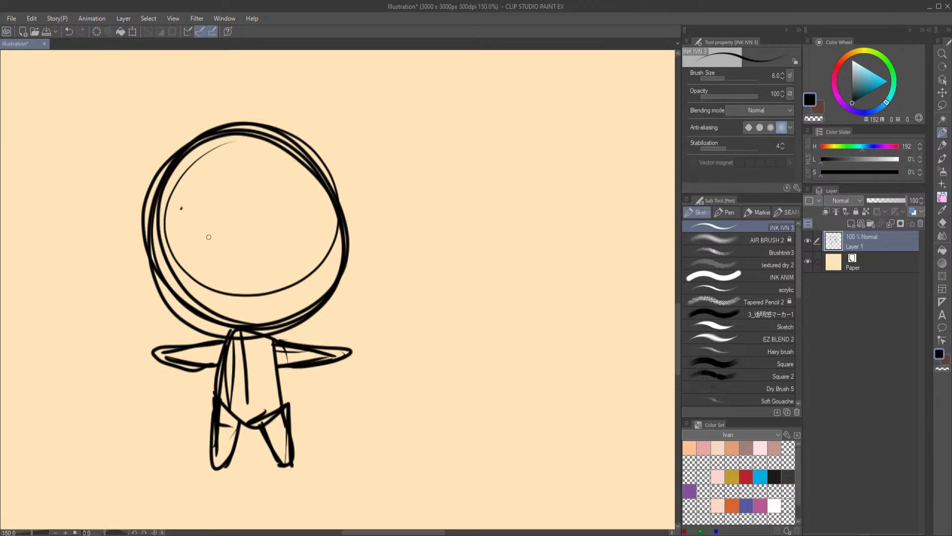
- Sketch two tall oval eyes, a small curved nose and a little off-centre smile on the round head
{"action": "left_click_drag", "start_coordinate": [198, 281], "coordinate": [171, 214]}
{"action": "mouse_move", "coordinate": [171, 263]}
{"action": "left_mouse_down"}
{"action": "mouse_move", "coordinate": [195, 188]}
{"action": "mouse_move", "coordinate": [220, 257]}
{"action": "mouse_move", "coordinate": [212, 219]}
{"action": "mouse_move", "coordinate": [182, 282]}
{"action": "mouse_move", "coordinate": [193, 205]}
{"action": "mouse_move", "coordinate": [186, 273]}
{"action": "left_mouse_up"}
{"action": "left_click_drag", "start_coordinate": [290, 193], "coordinate": [275, 241]}
{"action": "mouse_move", "coordinate": [283, 204]}
{"action": "left_mouse_down"}
{"action": "mouse_move", "coordinate": [272, 250]}
{"action": "mouse_move", "coordinate": [302, 274]}
{"action": "mouse_move", "coordinate": [328, 209]}
{"action": "mouse_move", "coordinate": [281, 279]}
{"action": "left_mouse_up"}
{"action": "left_click_drag", "start_coordinate": [293, 191], "coordinate": [297, 272]}
{"action": "left_click_drag", "start_coordinate": [275, 238], "coordinate": [306, 248]}
{"action": "mouse_move", "coordinate": [292, 214]}
{"action": "left_mouse_down"}
{"action": "mouse_move", "coordinate": [303, 260]}
{"action": "mouse_move", "coordinate": [320, 246]}
{"action": "left_mouse_up"}
{"action": "key", "text": "ctrl+z"}
{"action": "mouse_move", "coordinate": [236, 286]}
{"action": "left_mouse_down"}
{"action": "mouse_move", "coordinate": [251, 285]}
{"action": "mouse_move", "coordinate": [262, 304]}
{"action": "left_mouse_up"}
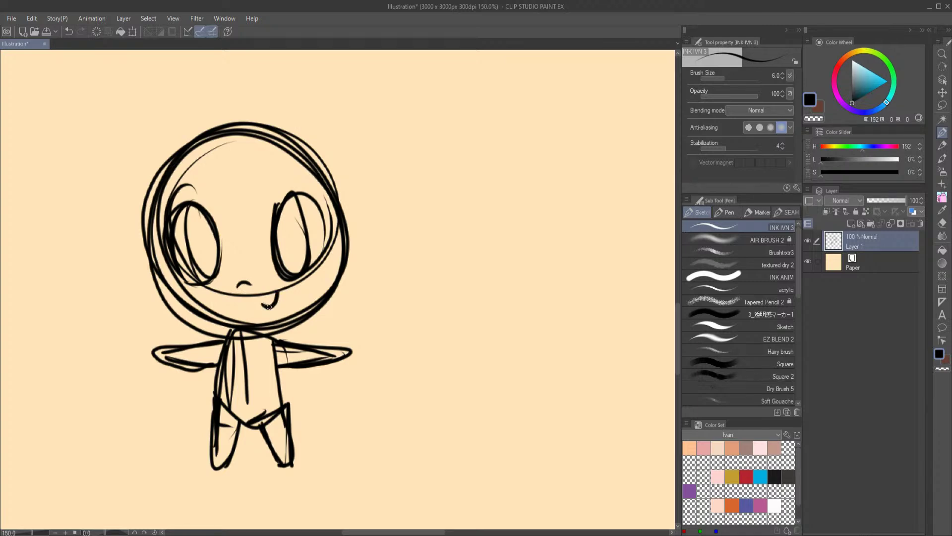
- Add curved eyebrows above the eyes and a rounded ear on each side of the head
{"action": "left_click_drag", "start_coordinate": [183, 185], "coordinate": [210, 163]}
{"action": "left_click_drag", "start_coordinate": [268, 174], "coordinate": [298, 182]}
{"action": "left_click_drag", "start_coordinate": [140, 235], "coordinate": [146, 286]}
{"action": "mouse_move", "coordinate": [337, 233]}
{"action": "left_mouse_down"}
{"action": "mouse_move", "coordinate": [373, 241]}
{"action": "mouse_move", "coordinate": [345, 278]}
{"action": "left_mouse_up"}
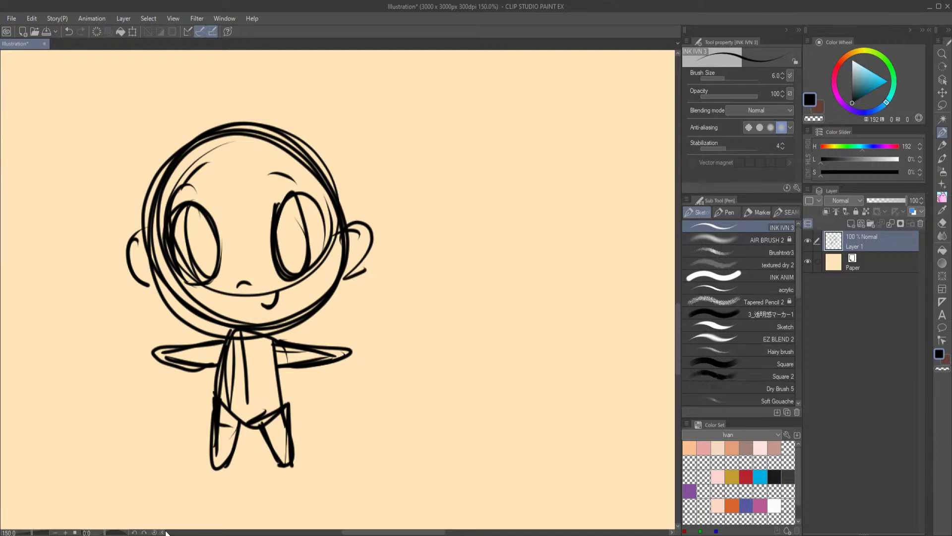
- Sketch pointed bangs over the forehead and hair strands along both sides of the head
{"action": "middle_click_drag", "start_coordinate": [221, 199], "coordinate": [213, 226]}
{"action": "mouse_move", "coordinate": [143, 168]}
{"action": "left_mouse_down"}
{"action": "mouse_move", "coordinate": [136, 266]}
{"action": "mouse_move", "coordinate": [146, 159]}
{"action": "left_mouse_up"}
{"action": "mouse_move", "coordinate": [146, 159]}
{"action": "left_mouse_down"}
{"action": "mouse_move", "coordinate": [141, 269]}
{"action": "mouse_move", "coordinate": [182, 144]}
{"action": "left_mouse_up"}
{"action": "mouse_move", "coordinate": [183, 145]}
{"action": "left_mouse_down"}
{"action": "mouse_move", "coordinate": [188, 247]}
{"action": "mouse_move", "coordinate": [237, 170]}
{"action": "mouse_move", "coordinate": [239, 257]}
{"action": "left_mouse_up"}
{"action": "left_click_drag", "start_coordinate": [270, 144], "coordinate": [298, 218]}
{"action": "mouse_move", "coordinate": [300, 162]}
{"action": "left_mouse_down"}
{"action": "mouse_move", "coordinate": [312, 234]}
{"action": "mouse_move", "coordinate": [355, 260]}
{"action": "mouse_move", "coordinate": [353, 270]}
{"action": "left_mouse_up"}
{"action": "mouse_move", "coordinate": [118, 249]}
{"action": "left_mouse_down"}
{"action": "mouse_move", "coordinate": [115, 278]}
{"action": "mouse_move", "coordinate": [149, 387]}
{"action": "left_mouse_up"}
{"action": "left_click_drag", "start_coordinate": [151, 339], "coordinate": [164, 371]}
{"action": "mouse_move", "coordinate": [332, 344]}
{"action": "left_mouse_down"}
{"action": "mouse_move", "coordinate": [350, 381]}
{"action": "mouse_move", "coordinate": [377, 211]}
{"action": "left_mouse_up"}
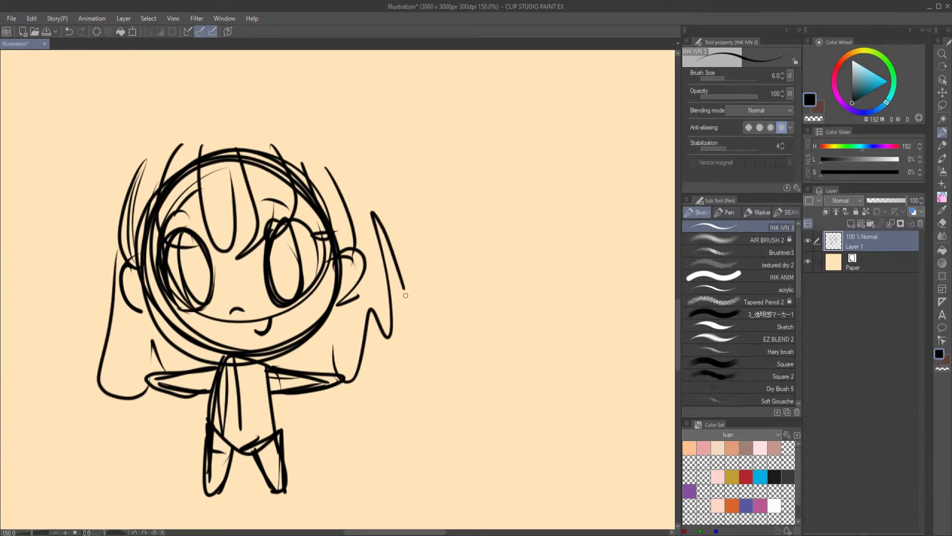
{"action": "key", "text": "ctrl+z"}
{"action": "key", "text": "ctrl+z"}
{"action": "key", "text": "ctrl+z"}
{"action": "key", "text": "ctrl+z"}
{"action": "key", "text": "ctrl+z"}
{"action": "key", "text": "ctrl+z"}
- Sketch a long side ponytail with a round hair tie, side strands and the hair's domed top outline
{"action": "mouse_move", "coordinate": [335, 149]}
{"action": "left_mouse_down"}
{"action": "mouse_move", "coordinate": [306, 158]}
{"action": "mouse_move", "coordinate": [347, 159]}
{"action": "mouse_move", "coordinate": [442, 382]}
{"action": "mouse_move", "coordinate": [444, 353]}
{"action": "left_mouse_up"}
{"action": "mouse_move", "coordinate": [343, 168]}
{"action": "left_mouse_down"}
{"action": "mouse_move", "coordinate": [423, 322]}
{"action": "mouse_move", "coordinate": [422, 294]}
{"action": "left_mouse_up"}
{"action": "mouse_move", "coordinate": [325, 179]}
{"action": "left_mouse_down"}
{"action": "mouse_move", "coordinate": [347, 224]}
{"action": "mouse_move", "coordinate": [328, 253]}
{"action": "left_mouse_up"}
{"action": "left_click_drag", "start_coordinate": [347, 159], "coordinate": [342, 248]}
{"action": "mouse_move", "coordinate": [130, 166]}
{"action": "left_mouse_down"}
{"action": "mouse_move", "coordinate": [272, 114]}
{"action": "mouse_move", "coordinate": [307, 130]}
{"action": "left_mouse_up"}
{"action": "mouse_move", "coordinate": [210, 122]}
{"action": "left_mouse_down"}
{"action": "mouse_move", "coordinate": [122, 241]}
{"action": "mouse_move", "coordinate": [317, 149]}
{"action": "left_mouse_up"}
- Fade the whole chibi sketch to a light guide with the Hard eraser at brush size 600
{"action": "left_click_drag", "start_coordinate": [324, 409], "coordinate": [302, 285]}
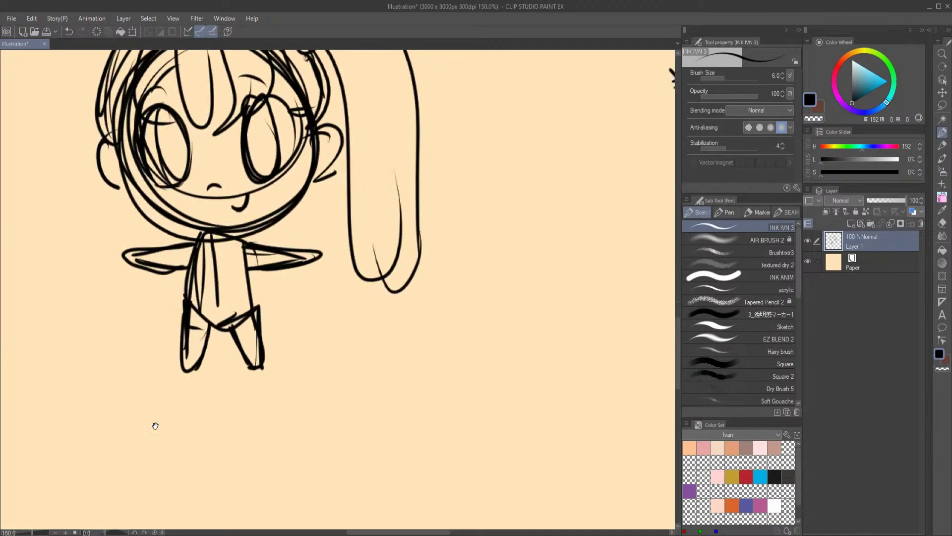
{"action": "left_click_drag", "start_coordinate": [169, 417], "coordinate": [194, 502]}
{"action": "key", "text": "e"}
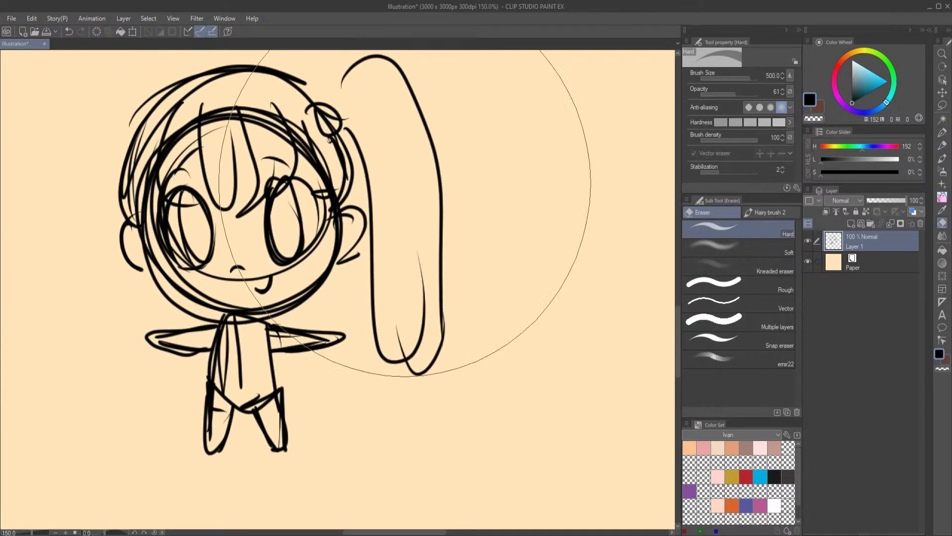
{"action": "key", "text": "]"}
{"action": "key", "text": "]"}
{"action": "left_click_drag", "start_coordinate": [397, 197], "coordinate": [383, 280]}
{"action": "key", "text": "p"}
{"action": "key", "text": "e"}
{"action": "left_click_drag", "start_coordinate": [353, 227], "coordinate": [436, 253]}
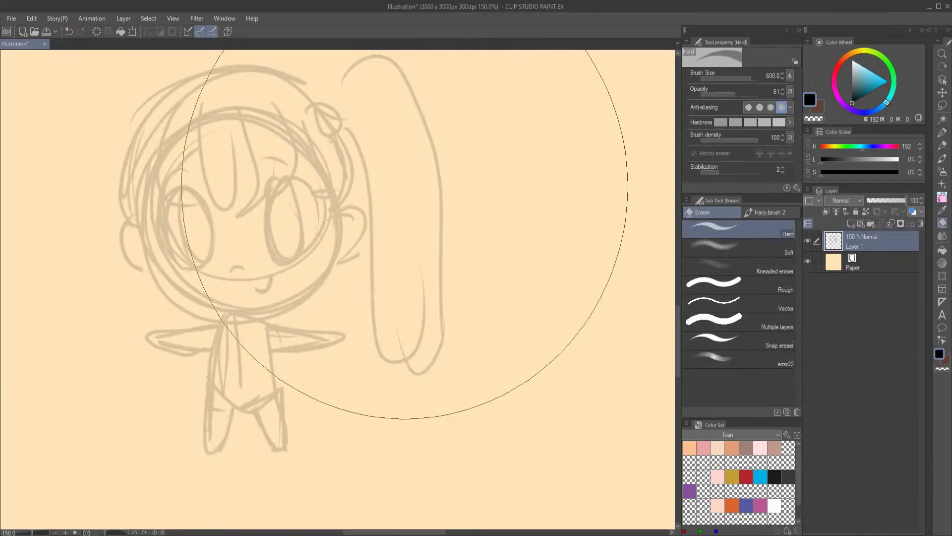
- Ink a wide sleeve with an open cuff over the figure's left-hand arm using the INK IVN 3 pen
{"action": "key", "text": "p"}
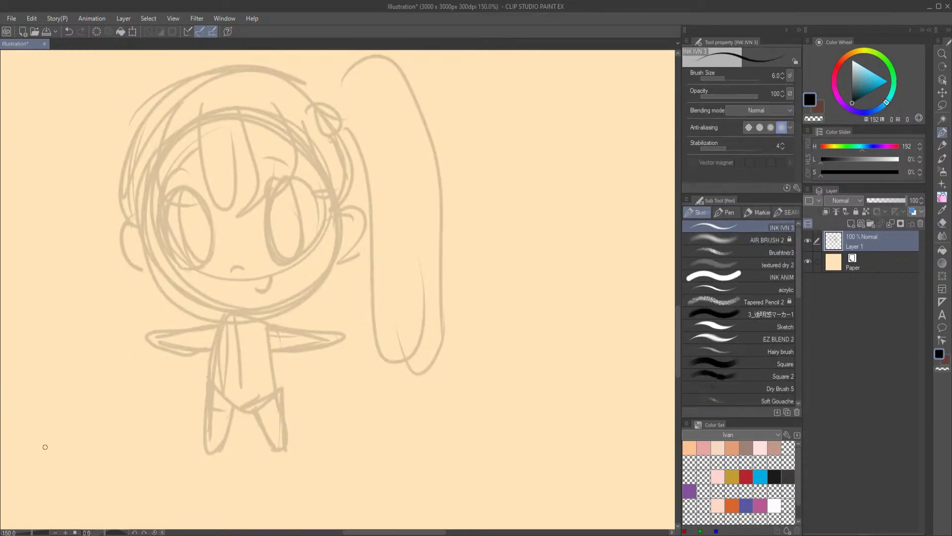
{"action": "scroll", "coordinate": [200, 344], "scroll_direction": "up", "scroll_amount": 1}
{"action": "mouse_move", "coordinate": [156, 353]}
{"action": "left_mouse_down"}
{"action": "mouse_move", "coordinate": [157, 308]}
{"action": "mouse_move", "coordinate": [171, 361]}
{"action": "mouse_move", "coordinate": [195, 357]}
{"action": "left_mouse_up"}
{"action": "mouse_move", "coordinate": [160, 301]}
{"action": "left_mouse_down"}
{"action": "mouse_move", "coordinate": [250, 302]}
{"action": "mouse_move", "coordinate": [223, 311]}
{"action": "left_mouse_up"}
{"action": "left_click_drag", "start_coordinate": [178, 366], "coordinate": [244, 343]}
- Ink the loose shirt body with its rounded hem and the short trouser legs beneath it
{"action": "mouse_move", "coordinate": [244, 305]}
{"action": "left_mouse_down"}
{"action": "mouse_move", "coordinate": [243, 340]}
{"action": "mouse_move", "coordinate": [209, 399]}
{"action": "mouse_move", "coordinate": [208, 431]}
{"action": "mouse_move", "coordinate": [275, 432]}
{"action": "left_mouse_up"}
{"action": "key", "text": "ctrl+z"}
{"action": "key", "text": "ctrl+z"}
{"action": "mouse_move", "coordinate": [223, 330]}
{"action": "left_mouse_down"}
{"action": "mouse_move", "coordinate": [210, 397]}
{"action": "mouse_move", "coordinate": [303, 403]}
{"action": "left_mouse_up"}
{"action": "left_click_drag", "start_coordinate": [294, 322], "coordinate": [271, 411]}
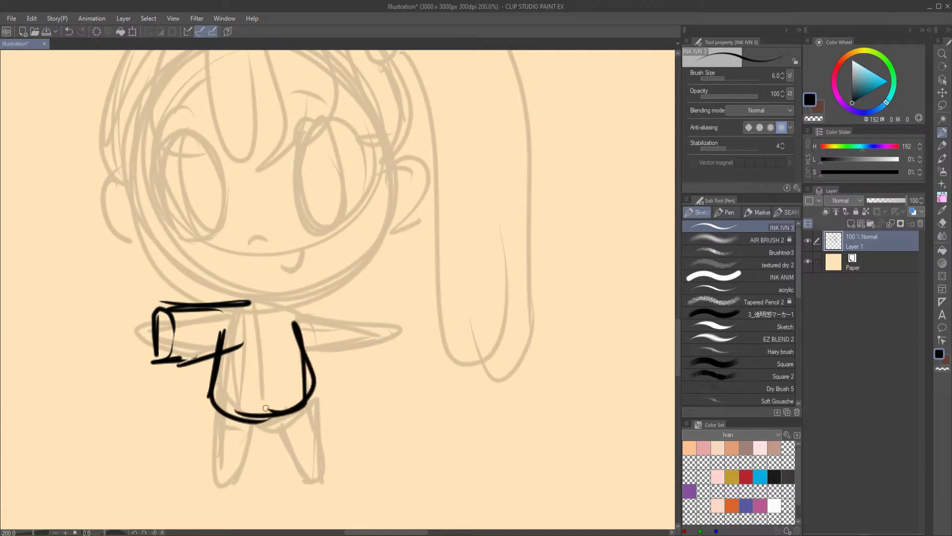
{"action": "mouse_move", "coordinate": [212, 410]}
{"action": "left_mouse_down"}
{"action": "mouse_move", "coordinate": [211, 438]}
{"action": "mouse_move", "coordinate": [251, 437]}
{"action": "left_mouse_up"}
{"action": "mouse_move", "coordinate": [307, 405]}
{"action": "left_mouse_down"}
{"action": "mouse_move", "coordinate": [311, 419]}
{"action": "mouse_move", "coordinate": [264, 428]}
{"action": "mouse_move", "coordinate": [278, 429]}
{"action": "mouse_move", "coordinate": [314, 403]}
{"action": "mouse_move", "coordinate": [316, 432]}
{"action": "left_mouse_up"}
- Ink the right-hand sleeve with its cuff, plus the neckline and two drawstrings on the shirt
{"action": "left_click_drag", "start_coordinate": [286, 310], "coordinate": [379, 323]}
{"action": "mouse_move", "coordinate": [320, 309]}
{"action": "left_mouse_down"}
{"action": "mouse_move", "coordinate": [392, 314]}
{"action": "mouse_move", "coordinate": [388, 352]}
{"action": "mouse_move", "coordinate": [315, 355]}
{"action": "left_mouse_up"}
{"action": "left_click_drag", "start_coordinate": [373, 309], "coordinate": [371, 358]}
{"action": "left_click_drag", "start_coordinate": [370, 362], "coordinate": [353, 356]}
{"action": "left_click_drag", "start_coordinate": [246, 306], "coordinate": [253, 353]}
{"action": "mouse_move", "coordinate": [267, 308]}
{"action": "left_mouse_down"}
{"action": "mouse_move", "coordinate": [268, 351]}
{"action": "mouse_move", "coordinate": [282, 307]}
{"action": "mouse_move", "coordinate": [263, 312]}
{"action": "left_mouse_up"}
- Ink the chibi girl's eyelashes and two large oval eyes over the faded guide
{"action": "middle_click_drag", "start_coordinate": [266, 240], "coordinate": [368, 323]}
{"action": "left_click_drag", "start_coordinate": [304, 213], "coordinate": [280, 197]}
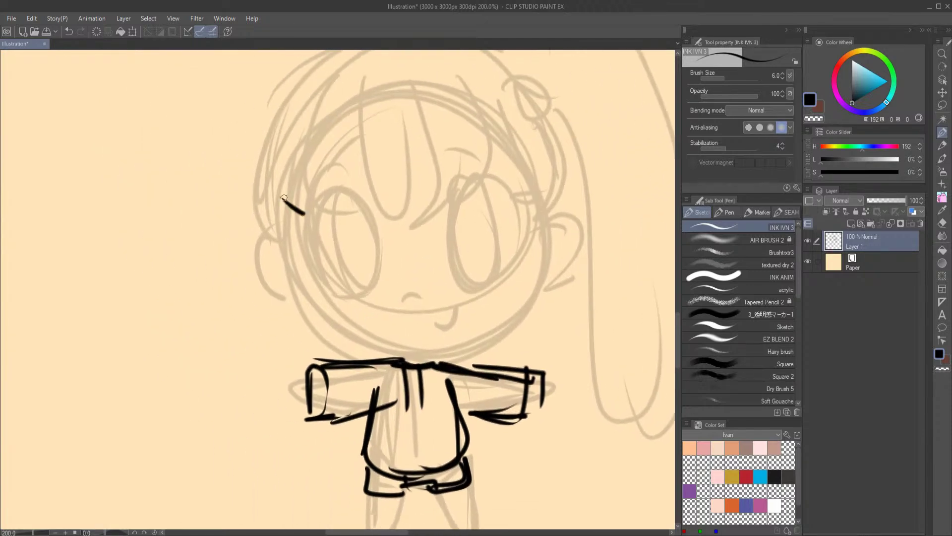
{"action": "left_click_drag", "start_coordinate": [507, 196], "coordinate": [545, 175]}
{"action": "mouse_move", "coordinate": [320, 201]}
{"action": "left_mouse_down"}
{"action": "mouse_move", "coordinate": [325, 307]}
{"action": "mouse_move", "coordinate": [382, 263]}
{"action": "left_mouse_up"}
{"action": "left_click_drag", "start_coordinate": [318, 287], "coordinate": [387, 277]}
{"action": "mouse_move", "coordinate": [446, 233]}
{"action": "left_mouse_down"}
{"action": "mouse_move", "coordinate": [519, 205]}
{"action": "mouse_move", "coordinate": [527, 258]}
{"action": "left_mouse_up"}
{"action": "mouse_move", "coordinate": [454, 201]}
{"action": "left_mouse_down"}
{"action": "mouse_move", "coordinate": [448, 252]}
{"action": "mouse_move", "coordinate": [524, 248]}
{"action": "left_mouse_up"}
{"action": "mouse_move", "coordinate": [519, 202]}
{"action": "left_mouse_down"}
{"action": "mouse_move", "coordinate": [511, 291]}
{"action": "mouse_move", "coordinate": [487, 300]}
{"action": "left_mouse_up"}
- Sketch a new figure in the empty area with a huge round head and a tiny body, arms and legs
{"action": "middle_click_drag", "start_coordinate": [109, 439], "coordinate": [578, 332]}
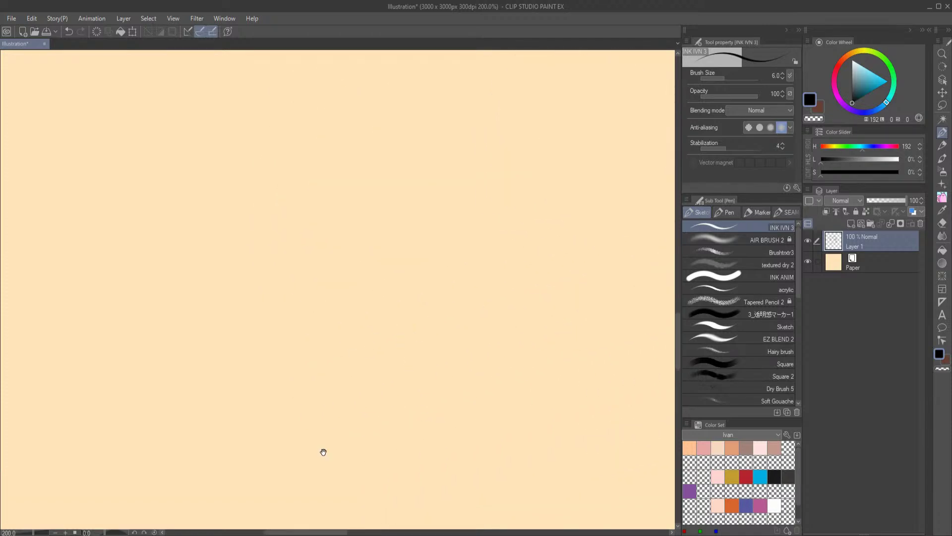
{"action": "mouse_move", "coordinate": [201, 151]}
{"action": "left_mouse_down"}
{"action": "mouse_move", "coordinate": [213, 338]}
{"action": "mouse_move", "coordinate": [171, 349]}
{"action": "mouse_move", "coordinate": [199, 373]}
{"action": "left_mouse_up"}
{"action": "mouse_move", "coordinate": [221, 331]}
{"action": "left_mouse_down"}
{"action": "mouse_move", "coordinate": [223, 374]}
{"action": "mouse_move", "coordinate": [187, 399]}
{"action": "left_mouse_up"}
{"action": "mouse_move", "coordinate": [221, 373]}
{"action": "left_mouse_down"}
{"action": "mouse_move", "coordinate": [221, 395]}
{"action": "mouse_move", "coordinate": [229, 393]}
{"action": "left_mouse_up"}
{"action": "mouse_move", "coordinate": [226, 348]}
{"action": "left_mouse_down"}
{"action": "mouse_move", "coordinate": [240, 346]}
{"action": "mouse_move", "coordinate": [177, 346]}
{"action": "mouse_move", "coordinate": [190, 351]}
{"action": "left_mouse_up"}
{"action": "left_click_drag", "start_coordinate": [223, 343], "coordinate": [251, 345]}
{"action": "mouse_move", "coordinate": [174, 345]}
{"action": "left_mouse_down"}
{"action": "mouse_move", "coordinate": [162, 337]}
{"action": "mouse_move", "coordinate": [199, 352]}
{"action": "mouse_move", "coordinate": [256, 340]}
{"action": "left_mouse_up"}
{"action": "left_click_drag", "start_coordinate": [250, 345], "coordinate": [259, 357]}
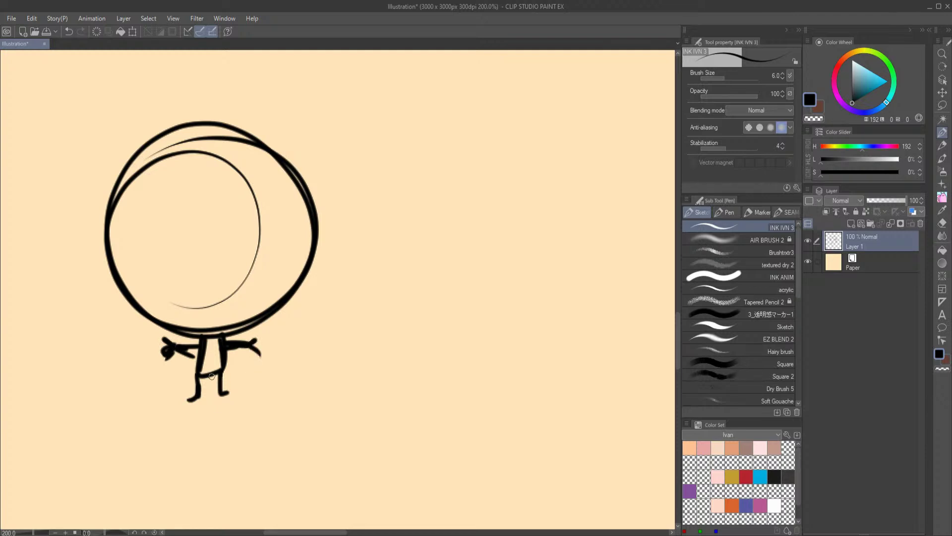
{"action": "left_click_drag", "start_coordinate": [212, 378], "coordinate": [230, 402]}
- Sketch the rounded, teardrop-shaped body outline of a bird between the big-headed figure and the chibi girl
{"action": "left_click", "coordinate": [421, 393]}
{"action": "mouse_move", "coordinate": [478, 310]}
{"action": "left_mouse_down"}
{"action": "mouse_move", "coordinate": [351, 228]}
{"action": "mouse_move", "coordinate": [305, 237]}
{"action": "left_mouse_up"}
{"action": "left_click_drag", "start_coordinate": [303, 147], "coordinate": [391, 99]}
{"action": "mouse_move", "coordinate": [293, 172]}
{"action": "left_mouse_down"}
{"action": "mouse_move", "coordinate": [415, 123]}
{"action": "mouse_move", "coordinate": [458, 199]}
{"action": "left_mouse_up"}
{"action": "left_click_drag", "start_coordinate": [341, 102], "coordinate": [488, 241]}
{"action": "left_click_drag", "start_coordinate": [293, 171], "coordinate": [436, 288]}
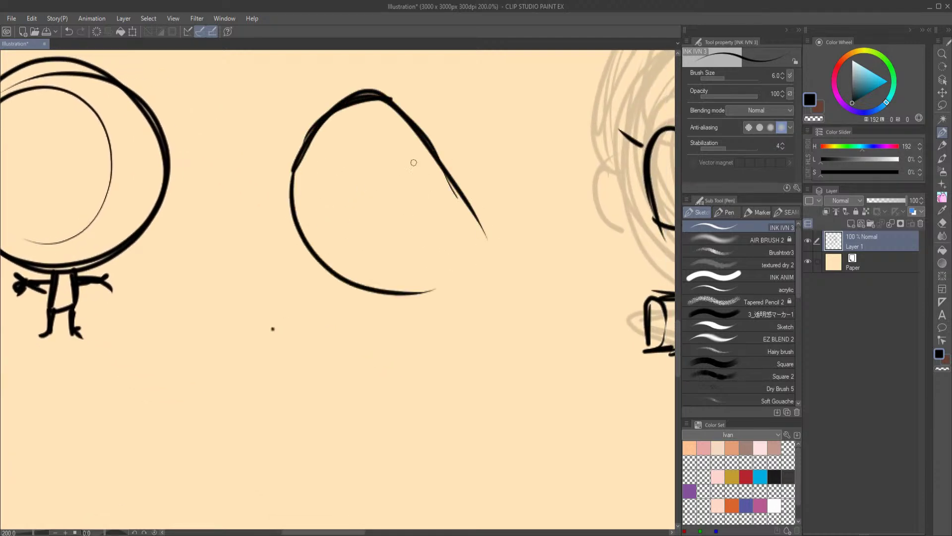
{"action": "left_click_drag", "start_coordinate": [402, 105], "coordinate": [500, 257]}
{"action": "mouse_move", "coordinate": [297, 140]}
{"action": "left_mouse_down"}
{"action": "mouse_move", "coordinate": [472, 283]}
{"action": "mouse_move", "coordinate": [493, 274]}
{"action": "left_mouse_up"}
- Add the bird's tail lines, small beak, dot eye, zigzag wing and a thin leg
{"action": "mouse_move", "coordinate": [482, 239]}
{"action": "left_mouse_down"}
{"action": "mouse_move", "coordinate": [591, 196]}
{"action": "mouse_move", "coordinate": [577, 202]}
{"action": "left_mouse_up"}
{"action": "left_click_drag", "start_coordinate": [484, 252], "coordinate": [568, 217]}
{"action": "mouse_move", "coordinate": [303, 139]}
{"action": "left_mouse_down"}
{"action": "mouse_move", "coordinate": [276, 143]}
{"action": "mouse_move", "coordinate": [297, 155]}
{"action": "mouse_move", "coordinate": [339, 134]}
{"action": "mouse_move", "coordinate": [328, 145]}
{"action": "mouse_move", "coordinate": [280, 147]}
{"action": "mouse_move", "coordinate": [306, 146]}
{"action": "left_mouse_up"}
{"action": "key", "text": "ctrl+z"}
{"action": "key", "text": "ctrl+z"}
{"action": "mouse_move", "coordinate": [346, 243]}
{"action": "left_mouse_down"}
{"action": "mouse_move", "coordinate": [441, 275]}
{"action": "mouse_move", "coordinate": [458, 235]}
{"action": "mouse_move", "coordinate": [463, 246]}
{"action": "left_mouse_up"}
{"action": "mouse_move", "coordinate": [400, 298]}
{"action": "left_mouse_down"}
{"action": "mouse_move", "coordinate": [405, 323]}
{"action": "mouse_move", "coordinate": [377, 329]}
{"action": "left_mouse_up"}
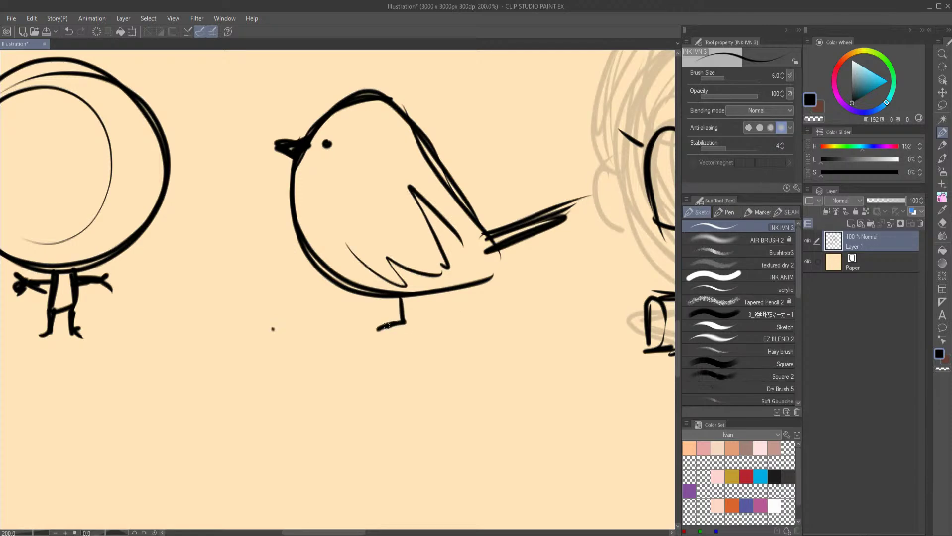
- Build up the bird's tail feathers with extra dark strokes
{"action": "left_click_drag", "start_coordinate": [446, 295], "coordinate": [561, 239]}
{"action": "left_click_drag", "start_coordinate": [502, 248], "coordinate": [586, 220]}
{"action": "left_click_drag", "start_coordinate": [488, 276], "coordinate": [560, 241]}
- Sketch a slim figure's oval head, neck and pear-shaped torso below the big-headed figure, raising the brush size to 7
{"action": "mouse_move", "coordinate": [352, 386]}
{"action": "left_mouse_down"}
{"action": "mouse_move", "coordinate": [474, 270]}
{"action": "mouse_move", "coordinate": [575, 125]}
{"action": "left_mouse_up"}
{"action": "left_click_drag", "start_coordinate": [275, 334], "coordinate": [336, 258]}
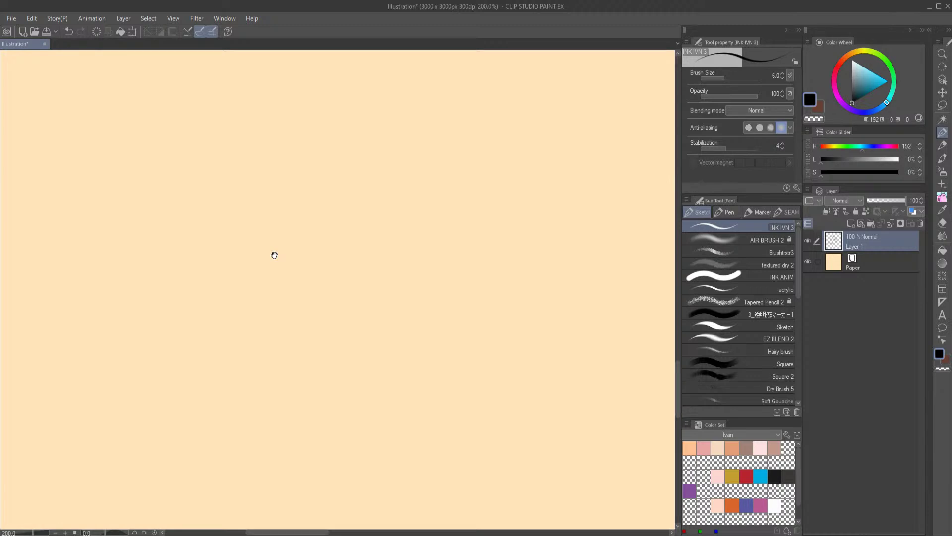
{"action": "mouse_move", "coordinate": [221, 139]}
{"action": "left_mouse_down"}
{"action": "mouse_move", "coordinate": [246, 180]}
{"action": "mouse_move", "coordinate": [219, 130]}
{"action": "mouse_move", "coordinate": [204, 144]}
{"action": "mouse_move", "coordinate": [204, 228]}
{"action": "mouse_move", "coordinate": [196, 218]}
{"action": "mouse_move", "coordinate": [257, 242]}
{"action": "mouse_move", "coordinate": [235, 329]}
{"action": "mouse_move", "coordinate": [254, 250]}
{"action": "mouse_move", "coordinate": [262, 397]}
{"action": "mouse_move", "coordinate": [213, 429]}
{"action": "mouse_move", "coordinate": [258, 286]}
{"action": "mouse_move", "coordinate": [236, 439]}
{"action": "left_mouse_up"}
{"action": "key", "text": "bracketright"}
{"action": "key", "text": "ctrl+z"}
- Draw an arrow pointing up at the lower edge of the chibi girl's outfit
{"action": "middle_click_drag", "start_coordinate": [283, 413], "coordinate": [304, 358]}
{"action": "mouse_move", "coordinate": [339, 83]}
{"action": "middle_mouse_down"}
{"action": "mouse_move", "coordinate": [261, 423]}
{"action": "mouse_move", "coordinate": [218, 494]}
{"action": "middle_mouse_up"}
{"action": "scroll", "coordinate": [474, 310], "scroll_direction": "down", "scroll_amount": 2}
{"action": "middle_click_drag", "start_coordinate": [648, 253], "coordinate": [291, 311]}
{"action": "scroll", "coordinate": [298, 314], "scroll_direction": "down", "scroll_amount": 1}
{"action": "mouse_move", "coordinate": [427, 336]}
{"action": "middle_mouse_down"}
{"action": "mouse_move", "coordinate": [255, 379]}
{"action": "mouse_move", "coordinate": [378, 286]}
{"action": "middle_mouse_up"}
{"action": "scroll", "coordinate": [255, 379], "scroll_direction": "up", "scroll_amount": 1}
{"action": "left_click_drag", "start_coordinate": [415, 362], "coordinate": [312, 281]}
{"action": "left_click_drag", "start_coordinate": [310, 302], "coordinate": [316, 285]}
- Sketch two long, tapering legs beneath the slim figure's torso
{"action": "scroll", "coordinate": [238, 353], "scroll_direction": "down", "scroll_amount": 1}
{"action": "mouse_move", "coordinate": [183, 392]}
{"action": "middle_mouse_down"}
{"action": "mouse_move", "coordinate": [453, 136]}
{"action": "mouse_move", "coordinate": [440, 188]}
{"action": "middle_mouse_up"}
{"action": "scroll", "coordinate": [271, 243], "scroll_direction": "up", "scroll_amount": 1}
{"action": "scroll", "coordinate": [235, 142], "scroll_direction": "up", "scroll_amount": 1}
{"action": "middle_click_drag", "start_coordinate": [189, 367], "coordinate": [204, 307]}
{"action": "left_click_drag", "start_coordinate": [202, 243], "coordinate": [230, 390]}
{"action": "left_click_drag", "start_coordinate": [218, 262], "coordinate": [224, 372]}
{"action": "left_click_drag", "start_coordinate": [250, 260], "coordinate": [266, 386]}
{"action": "left_click_drag", "start_coordinate": [250, 251], "coordinate": [255, 392]}
- Add two thin, pointed arms angled outward and down from the slim figure's shoulders
{"action": "left_click_drag", "start_coordinate": [224, 157], "coordinate": [118, 235]}
{"action": "left_click_drag", "start_coordinate": [148, 215], "coordinate": [199, 191]}
{"action": "left_click_drag", "start_coordinate": [241, 151], "coordinate": [366, 233]}
{"action": "left_click_drag", "start_coordinate": [254, 177], "coordinate": [313, 211]}
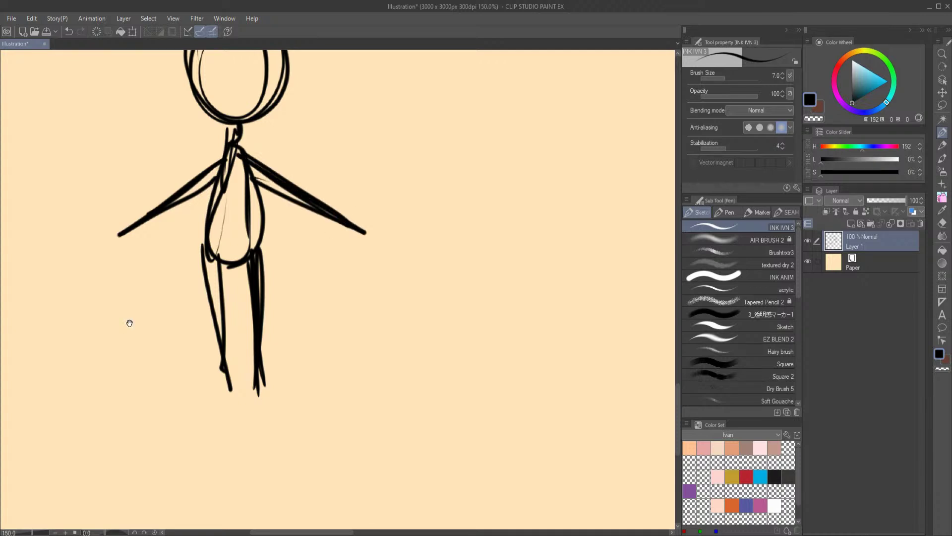
- Sketch long, flame-like hair strands rising from the slim figure's head
{"action": "middle_click_drag", "start_coordinate": [129, 323], "coordinate": [93, 528]}
{"action": "middle_click_drag", "start_coordinate": [204, 252], "coordinate": [204, 298]}
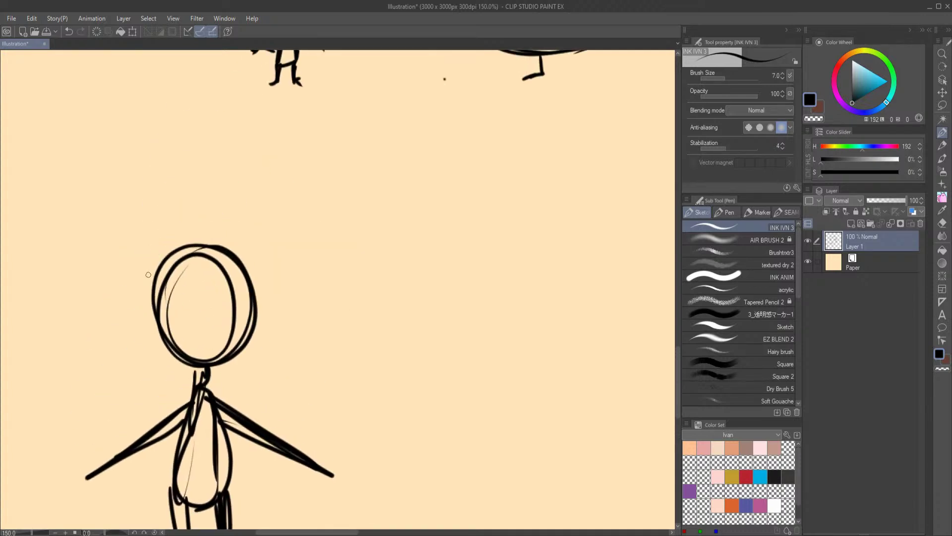
{"action": "left_click_drag", "start_coordinate": [158, 311], "coordinate": [122, 94]}
{"action": "left_click_drag", "start_coordinate": [174, 96], "coordinate": [194, 275]}
{"action": "mouse_move", "coordinate": [218, 248]}
{"action": "left_mouse_down"}
{"action": "mouse_move", "coordinate": [203, 108]}
{"action": "mouse_move", "coordinate": [226, 265]}
{"action": "left_mouse_up"}
{"action": "mouse_move", "coordinate": [229, 268]}
{"action": "left_mouse_down"}
{"action": "mouse_move", "coordinate": [262, 150]}
{"action": "mouse_move", "coordinate": [317, 186]}
{"action": "mouse_move", "coordinate": [298, 279]}
{"action": "mouse_move", "coordinate": [265, 278]}
{"action": "left_mouse_up"}
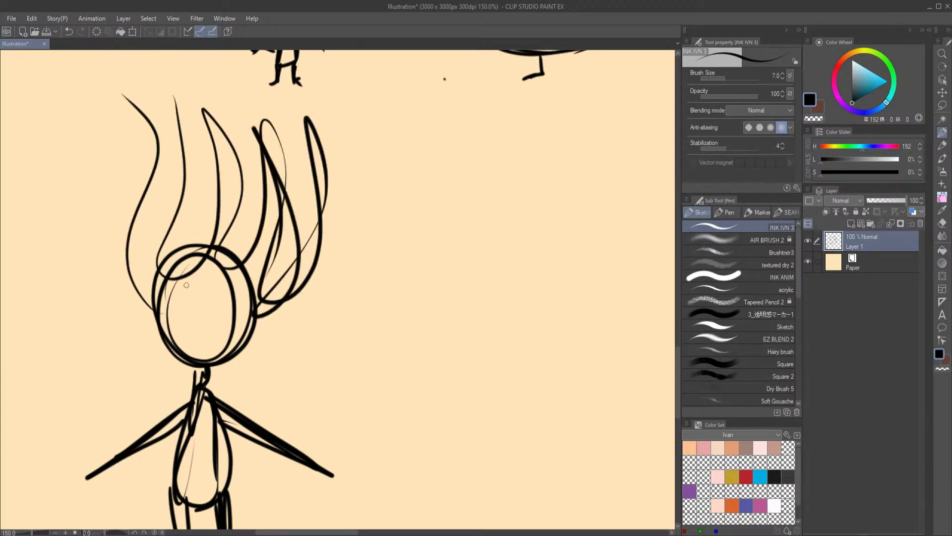
- Draw the slim figure's slanted, angry eyes and a rounded ear on each side of the head
{"action": "scroll", "coordinate": [189, 300], "scroll_direction": "up", "scroll_amount": 1}
{"action": "mouse_move", "coordinate": [155, 297]}
{"action": "left_mouse_down"}
{"action": "mouse_move", "coordinate": [184, 340]}
{"action": "mouse_move", "coordinate": [258, 303]}
{"action": "mouse_move", "coordinate": [221, 325]}
{"action": "mouse_move", "coordinate": [260, 320]}
{"action": "mouse_move", "coordinate": [214, 341]}
{"action": "mouse_move", "coordinate": [341, 310]}
{"action": "left_mouse_up"}
{"action": "key", "text": "ctrl+z"}
{"action": "key", "text": "ctrl+z"}
{"action": "mouse_move", "coordinate": [271, 339]}
{"action": "left_mouse_down"}
{"action": "mouse_move", "coordinate": [335, 320]}
{"action": "mouse_move", "coordinate": [266, 357]}
{"action": "left_mouse_up"}
{"action": "key", "text": "ctrl+z"}
{"action": "key", "text": "ctrl+z"}
{"action": "mouse_move", "coordinate": [278, 323]}
{"action": "left_mouse_down"}
{"action": "mouse_move", "coordinate": [320, 355]}
{"action": "mouse_move", "coordinate": [262, 358]}
{"action": "left_mouse_up"}
{"action": "mouse_move", "coordinate": [144, 304]}
{"action": "left_mouse_down"}
{"action": "mouse_move", "coordinate": [118, 310]}
{"action": "mouse_move", "coordinate": [139, 320]}
{"action": "mouse_move", "coordinate": [151, 344]}
{"action": "left_mouse_up"}
{"action": "mouse_move", "coordinate": [303, 455]}
{"action": "left_mouse_down"}
{"action": "mouse_move", "coordinate": [381, 289]}
{"action": "mouse_move", "coordinate": [347, 343]}
{"action": "left_mouse_up"}
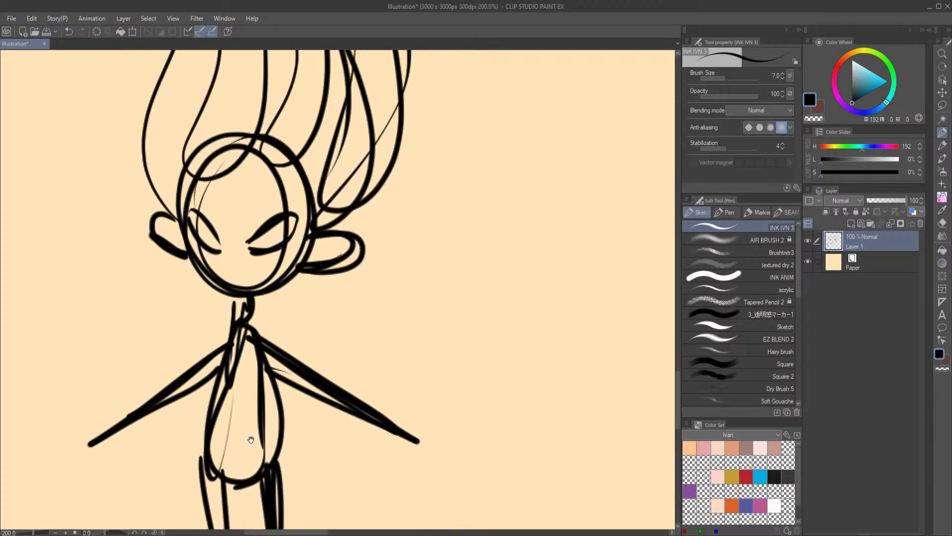
- Extend the flame-like hair with wispy, curling tips above the head
{"action": "left_click_drag", "start_coordinate": [291, 398], "coordinate": [278, 530]}
{"action": "left_click_drag", "start_coordinate": [152, 133], "coordinate": [174, 162]}
{"action": "left_click_drag", "start_coordinate": [134, 268], "coordinate": [158, 192]}
{"action": "left_click_drag", "start_coordinate": [114, 248], "coordinate": [145, 306]}
- Sketch a loose cape draping from the slim figure's shoulders over the arms and around the hips
{"action": "mouse_move", "coordinate": [183, 254]}
{"action": "left_mouse_down"}
{"action": "mouse_move", "coordinate": [178, 270]}
{"action": "mouse_move", "coordinate": [264, 401]}
{"action": "left_mouse_up"}
{"action": "left_click_drag", "start_coordinate": [271, 465], "coordinate": [296, 147]}
{"action": "left_click_drag", "start_coordinate": [283, 374], "coordinate": [292, 200]}
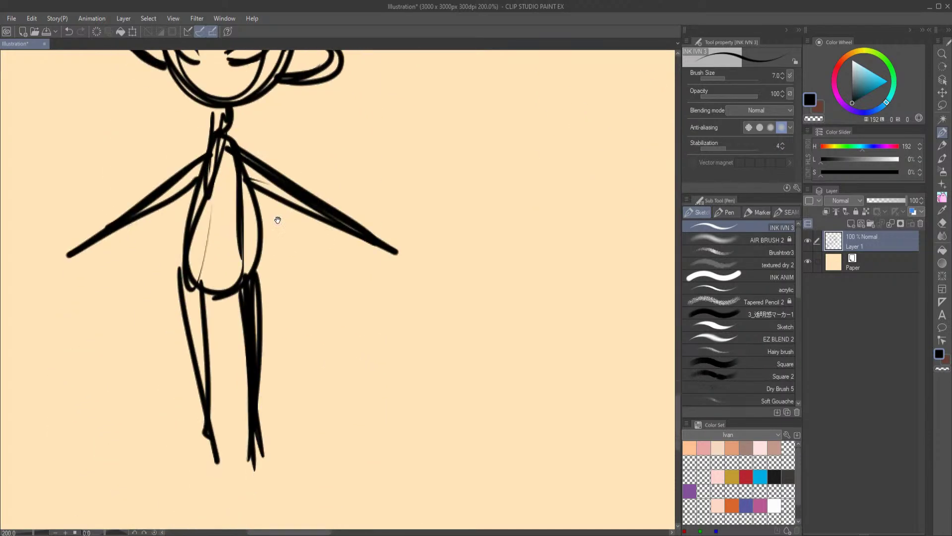
{"action": "mouse_move", "coordinate": [209, 138]}
{"action": "left_mouse_down"}
{"action": "mouse_move", "coordinate": [102, 227]}
{"action": "mouse_move", "coordinate": [182, 292]}
{"action": "left_mouse_up"}
{"action": "mouse_move", "coordinate": [244, 159]}
{"action": "left_mouse_down"}
{"action": "mouse_move", "coordinate": [293, 219]}
{"action": "mouse_move", "coordinate": [299, 185]}
{"action": "left_mouse_up"}
{"action": "mouse_move", "coordinate": [343, 232]}
{"action": "left_mouse_down"}
{"action": "mouse_move", "coordinate": [278, 301]}
{"action": "mouse_move", "coordinate": [222, 334]}
{"action": "mouse_move", "coordinate": [270, 328]}
{"action": "left_mouse_up"}
{"action": "mouse_move", "coordinate": [110, 235]}
{"action": "left_mouse_down"}
{"action": "mouse_move", "coordinate": [167, 305]}
{"action": "mouse_move", "coordinate": [191, 315]}
{"action": "left_mouse_up"}
{"action": "left_click_drag", "start_coordinate": [222, 330], "coordinate": [246, 329]}
{"action": "mouse_move", "coordinate": [218, 150]}
{"action": "left_mouse_down"}
{"action": "mouse_move", "coordinate": [322, 238]}
{"action": "mouse_move", "coordinate": [122, 241]}
{"action": "left_mouse_up"}
{"action": "left_click_drag", "start_coordinate": [347, 299], "coordinate": [341, 380]}
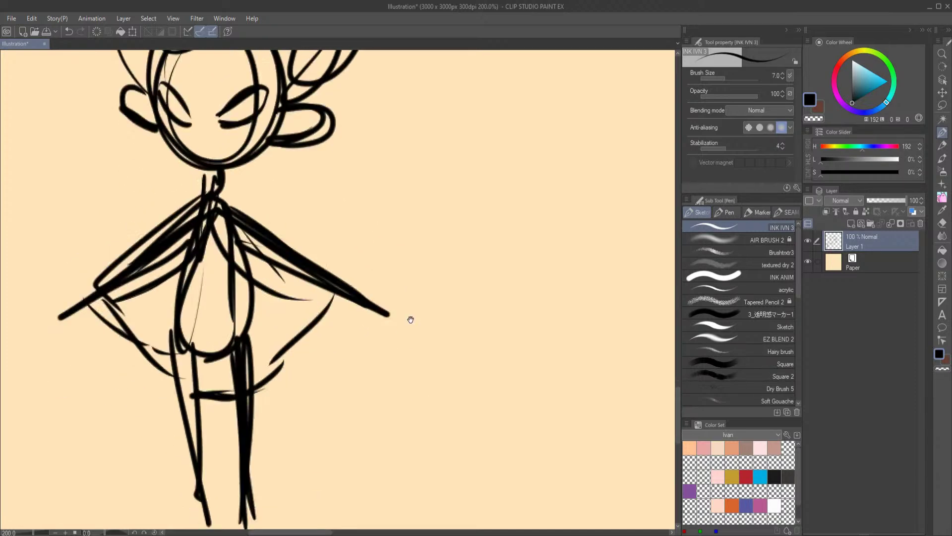
- Fade the flame-haired figure to a lighter guide with the Hard eraser at brush size 700 and opacity 61
{"action": "left_click_drag", "start_coordinate": [415, 334], "coordinate": [419, 496]}
{"action": "key", "text": "ctrl+minus"}
{"action": "key", "text": "ctrl+minus"}
{"action": "key", "text": "ctrl+minus"}
{"action": "left_click_drag", "start_coordinate": [409, 103], "coordinate": [324, 198]}
{"action": "key", "text": "e"}
{"action": "mouse_move", "coordinate": [221, 292]}
{"action": "left_mouse_down"}
{"action": "mouse_move", "coordinate": [213, 296]}
{"action": "mouse_move", "coordinate": [229, 388]}
{"action": "left_mouse_up"}
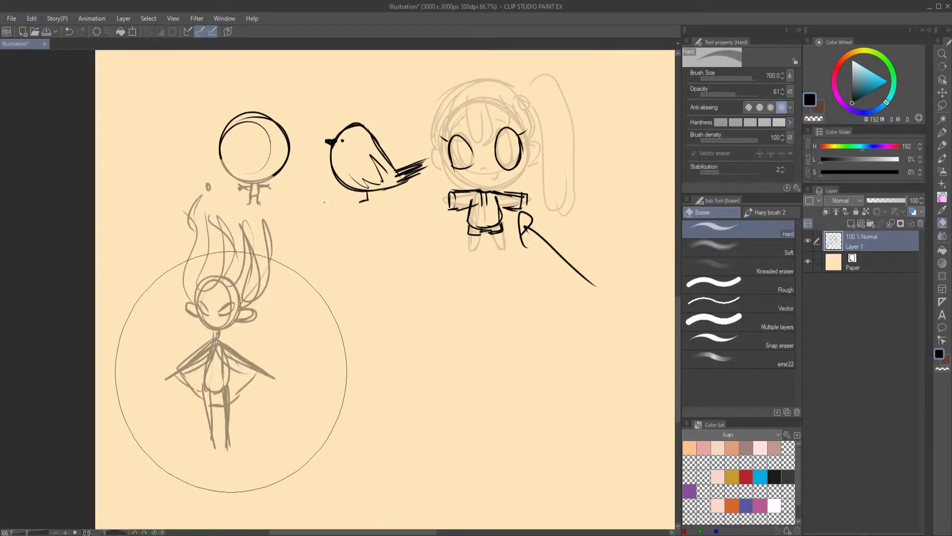
- Sketch an oval head with two large slanted eyes beside the faded figure using the INK IVN 3 pen
{"action": "key", "text": "p"}
{"action": "scroll", "coordinate": [258, 359], "scroll_direction": "up", "scroll_amount": 1}
{"action": "left_click_drag", "start_coordinate": [306, 381], "coordinate": [310, 291]}
{"action": "left_click_drag", "start_coordinate": [354, 266], "coordinate": [267, 289]}
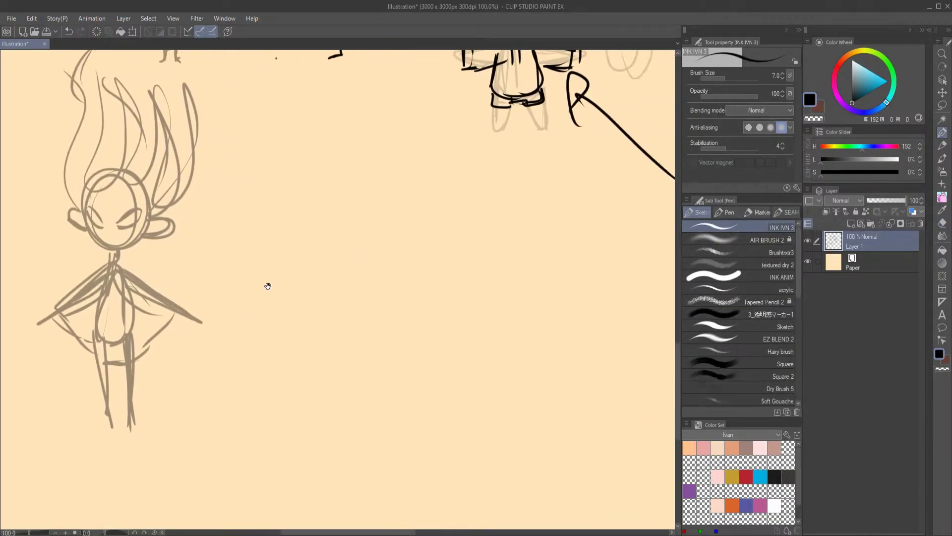
{"action": "mouse_move", "coordinate": [350, 220]}
{"action": "left_mouse_down"}
{"action": "mouse_move", "coordinate": [347, 149]}
{"action": "mouse_move", "coordinate": [313, 171]}
{"action": "left_mouse_up"}
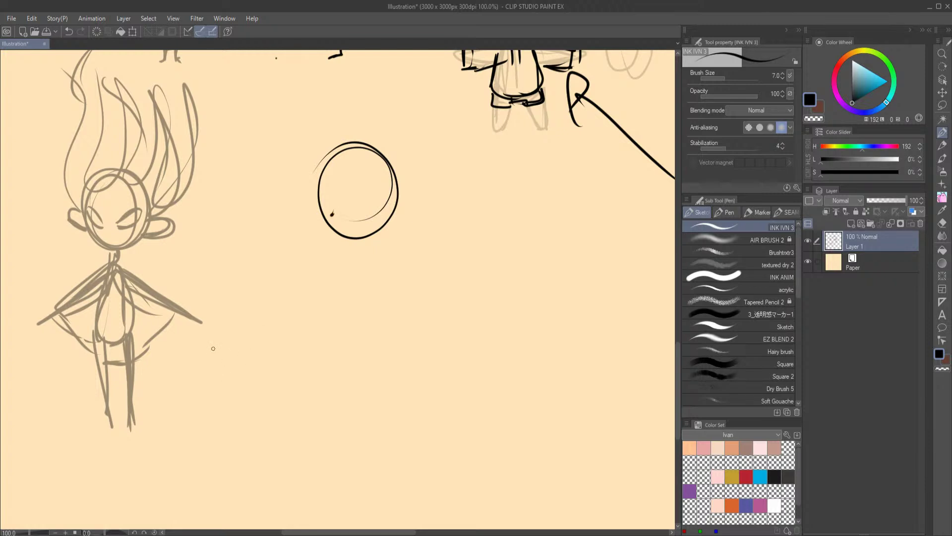
{"action": "middle_click_drag", "start_coordinate": [358, 307], "coordinate": [247, 304]}
{"action": "scroll", "coordinate": [253, 275], "scroll_direction": "up", "scroll_amount": 1}
{"action": "middle_click_drag", "start_coordinate": [267, 340], "coordinate": [358, 414]}
{"action": "mouse_move", "coordinate": [286, 201]}
{"action": "left_mouse_down"}
{"action": "mouse_move", "coordinate": [290, 241]}
{"action": "mouse_move", "coordinate": [315, 217]}
{"action": "mouse_move", "coordinate": [296, 246]}
{"action": "mouse_move", "coordinate": [322, 246]}
{"action": "left_mouse_up"}
{"action": "mouse_move", "coordinate": [287, 218]}
{"action": "left_mouse_down"}
{"action": "mouse_move", "coordinate": [331, 247]}
{"action": "mouse_move", "coordinate": [370, 193]}
{"action": "mouse_move", "coordinate": [345, 233]}
{"action": "mouse_move", "coordinate": [379, 223]}
{"action": "left_mouse_up"}
- Build up the new head's outline with several loose, overlapping circular strokes
{"action": "middle_click_drag", "start_coordinate": [404, 308], "coordinate": [319, 219]}
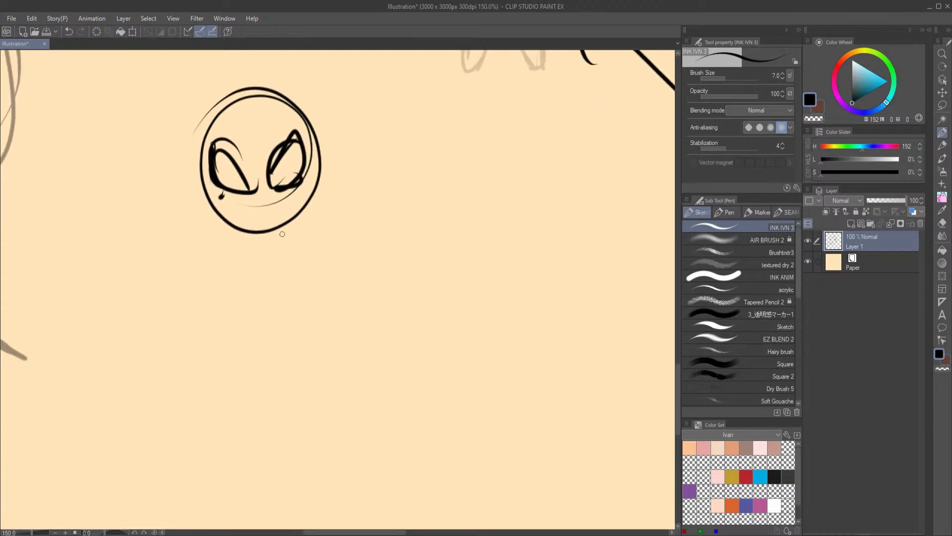
{"action": "mouse_move", "coordinate": [179, 158]}
{"action": "left_mouse_down"}
{"action": "mouse_move", "coordinate": [272, 210]}
{"action": "mouse_move", "coordinate": [325, 183]}
{"action": "left_mouse_up"}
{"action": "left_click_drag", "start_coordinate": [273, 218], "coordinate": [337, 101]}
{"action": "left_click_drag", "start_coordinate": [340, 144], "coordinate": [226, 218]}
{"action": "mouse_move", "coordinate": [239, 88]}
{"action": "left_mouse_down"}
{"action": "mouse_move", "coordinate": [180, 149]}
{"action": "mouse_move", "coordinate": [198, 203]}
{"action": "left_mouse_up"}
{"action": "left_click_drag", "start_coordinate": [198, 206], "coordinate": [322, 195]}
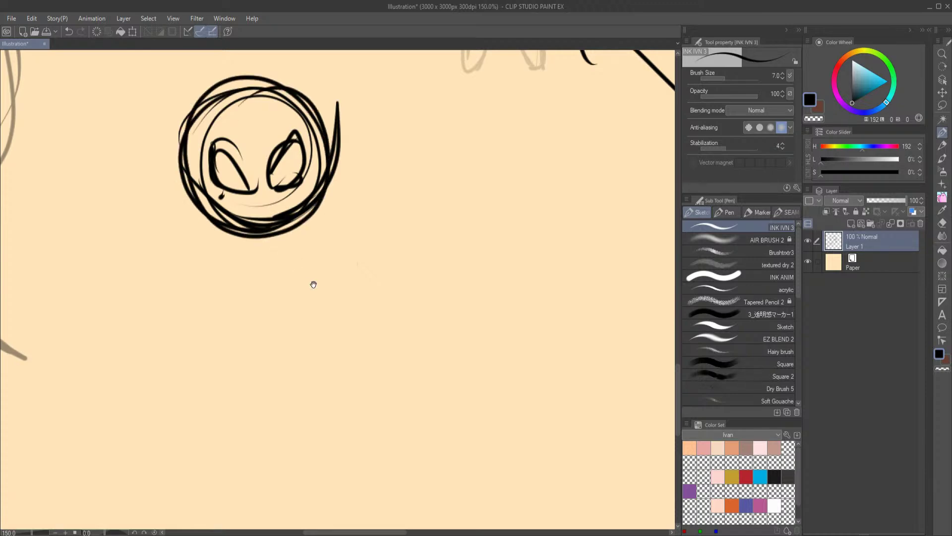
- Sketch the new figure's neck, elongated torso, outstretched pointed arms and first leg
{"action": "mouse_move", "coordinate": [174, 159]}
{"action": "middle_mouse_down"}
{"action": "mouse_move", "coordinate": [154, 344]}
{"action": "mouse_move", "coordinate": [211, 74]}
{"action": "middle_mouse_up"}
{"action": "mouse_move", "coordinate": [296, 153]}
{"action": "left_mouse_down"}
{"action": "mouse_move", "coordinate": [261, 310]}
{"action": "mouse_move", "coordinate": [346, 373]}
{"action": "mouse_move", "coordinate": [267, 404]}
{"action": "mouse_move", "coordinate": [303, 159]}
{"action": "left_mouse_up"}
{"action": "left_click_drag", "start_coordinate": [327, 307], "coordinate": [265, 186]}
{"action": "middle_click_drag", "start_coordinate": [242, 347], "coordinate": [227, 195]}
{"action": "left_click_drag", "start_coordinate": [227, 195], "coordinate": [270, 367]}
{"action": "middle_click_drag", "start_coordinate": [248, 149], "coordinate": [260, 307]}
{"action": "mouse_move", "coordinate": [273, 200]}
{"action": "left_mouse_down"}
{"action": "mouse_move", "coordinate": [208, 213]}
{"action": "mouse_move", "coordinate": [262, 225]}
{"action": "left_mouse_up"}
{"action": "mouse_move", "coordinate": [314, 204]}
{"action": "left_mouse_down"}
{"action": "mouse_move", "coordinate": [436, 240]}
{"action": "mouse_move", "coordinate": [318, 225]}
{"action": "left_mouse_up"}
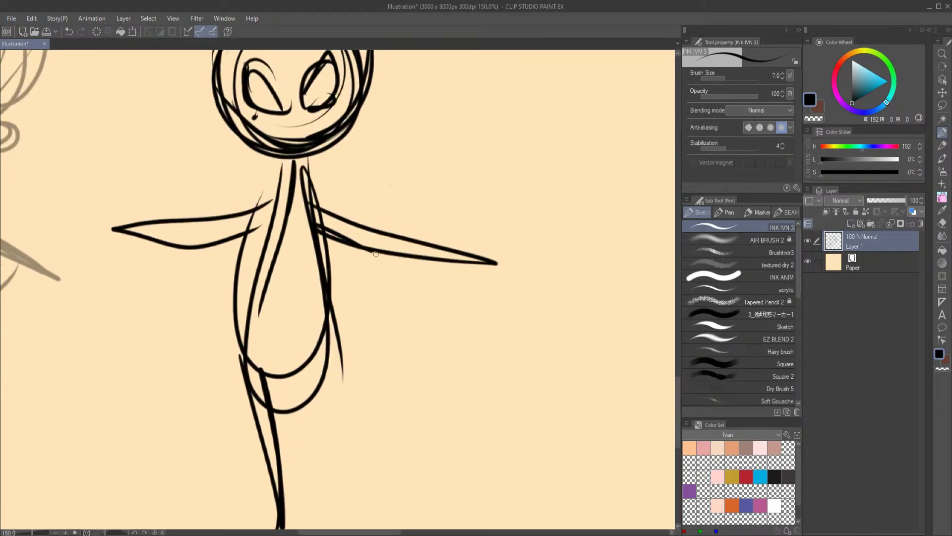
- Add the second long, tapering leg beneath the new figure's torso
{"action": "middle_click_drag", "start_coordinate": [317, 226], "coordinate": [306, 87]}
{"action": "mouse_move", "coordinate": [305, 198]}
{"action": "left_mouse_down"}
{"action": "mouse_move", "coordinate": [325, 197]}
{"action": "mouse_move", "coordinate": [336, 405]}
{"action": "left_mouse_up"}
{"action": "middle_click_drag", "start_coordinate": [335, 294], "coordinate": [325, 427]}
{"action": "middle_click_drag", "start_coordinate": [324, 269], "coordinate": [358, 276]}
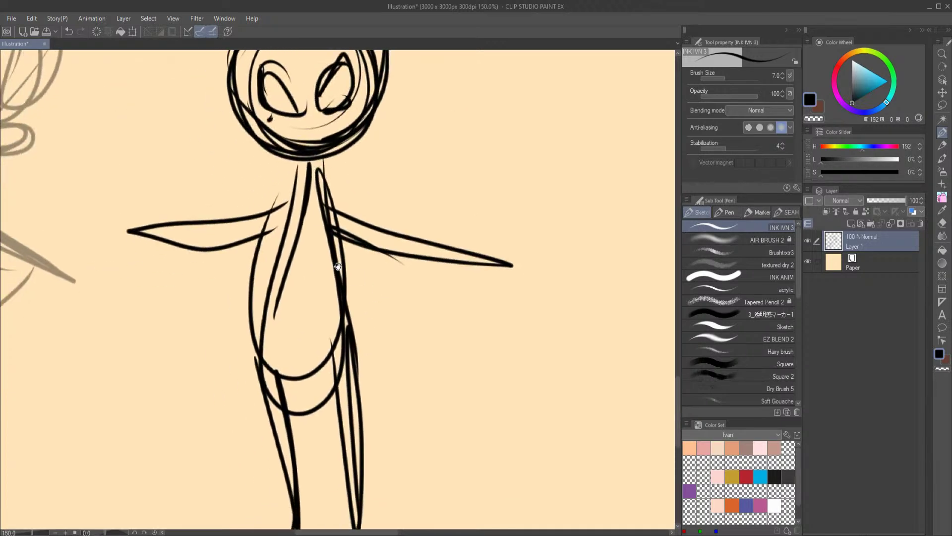
- Draw a large rounded ear on each side of the new figure's head, redoing the first attempts
{"action": "key", "text": "ctrl+minus"}
{"action": "mouse_move", "coordinate": [218, 332]}
{"action": "middle_mouse_down"}
{"action": "mouse_move", "coordinate": [372, 264]}
{"action": "mouse_move", "coordinate": [330, 272]}
{"action": "mouse_move", "coordinate": [276, 212]}
{"action": "middle_mouse_up"}
{"action": "key", "text": "ctrl+plus"}
{"action": "mouse_move", "coordinate": [175, 256]}
{"action": "left_mouse_down"}
{"action": "mouse_move", "coordinate": [154, 241]}
{"action": "mouse_move", "coordinate": [183, 301]}
{"action": "left_mouse_up"}
{"action": "mouse_move", "coordinate": [174, 255]}
{"action": "left_mouse_down"}
{"action": "mouse_move", "coordinate": [150, 226]}
{"action": "mouse_move", "coordinate": [188, 308]}
{"action": "left_mouse_up"}
{"action": "mouse_move", "coordinate": [173, 254]}
{"action": "left_mouse_down"}
{"action": "mouse_move", "coordinate": [187, 307]}
{"action": "mouse_move", "coordinate": [192, 299]}
{"action": "mouse_move", "coordinate": [135, 219]}
{"action": "mouse_move", "coordinate": [192, 307]}
{"action": "left_mouse_up"}
{"action": "key", "text": "ctrl+z"}
{"action": "key", "text": "ctrl+z"}
{"action": "key", "text": "ctrl+z"}
{"action": "key", "text": "ctrl+z"}
{"action": "mouse_move", "coordinate": [174, 255]}
{"action": "left_mouse_down"}
{"action": "mouse_move", "coordinate": [141, 251]}
{"action": "mouse_move", "coordinate": [155, 243]}
{"action": "left_mouse_up"}
{"action": "mouse_move", "coordinate": [325, 239]}
{"action": "left_mouse_down"}
{"action": "mouse_move", "coordinate": [340, 217]}
{"action": "mouse_move", "coordinate": [364, 219]}
{"action": "mouse_move", "coordinate": [327, 270]}
{"action": "left_mouse_up"}
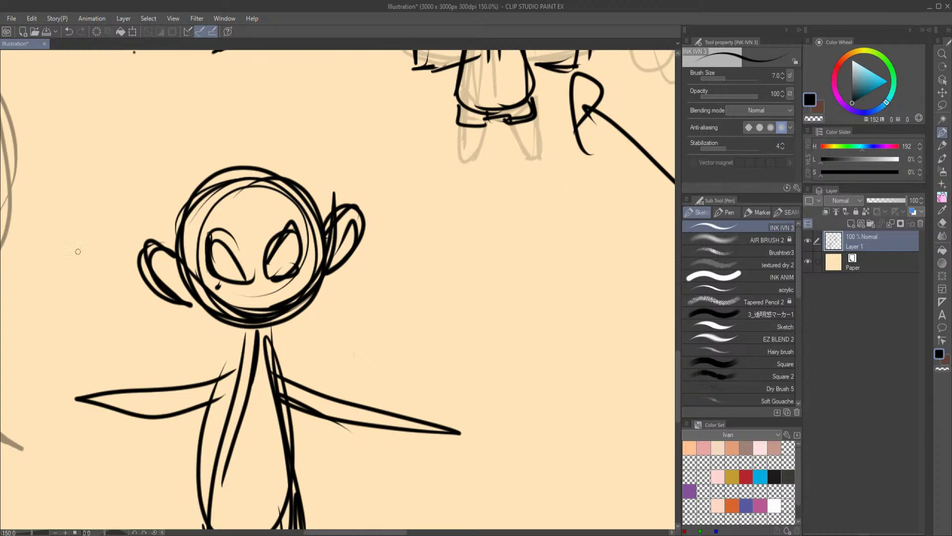
{"action": "scroll", "coordinate": [360, 320], "scroll_direction": "down", "scroll_amount": 5}
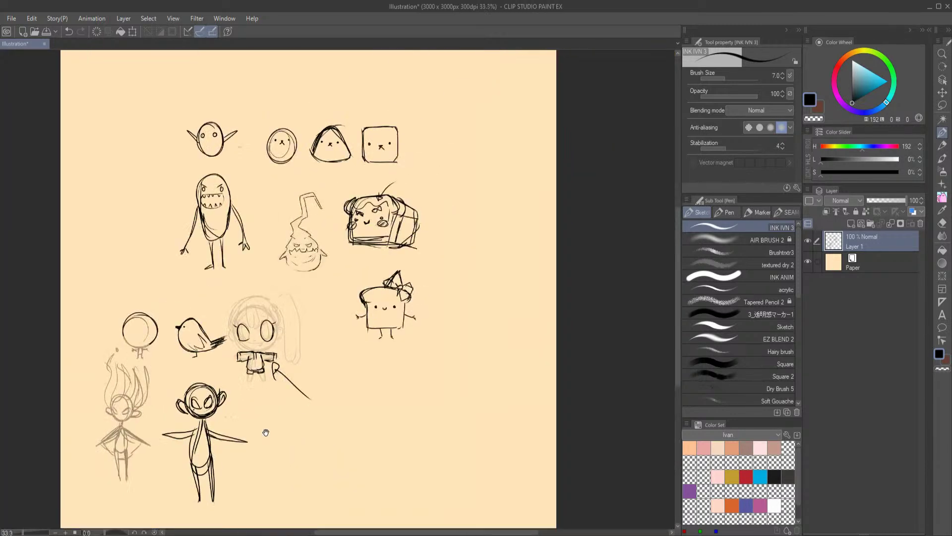
{"action": "scroll", "coordinate": [348, 411], "scroll_direction": "up", "scroll_amount": 1}
{"action": "left_click_drag", "start_coordinate": [348, 411], "coordinate": [377, 446]}
{"action": "scroll", "coordinate": [377, 446], "scroll_direction": "down", "scroll_amount": 1}
{"action": "left_click_drag", "start_coordinate": [569, 242], "coordinate": [503, 305]}
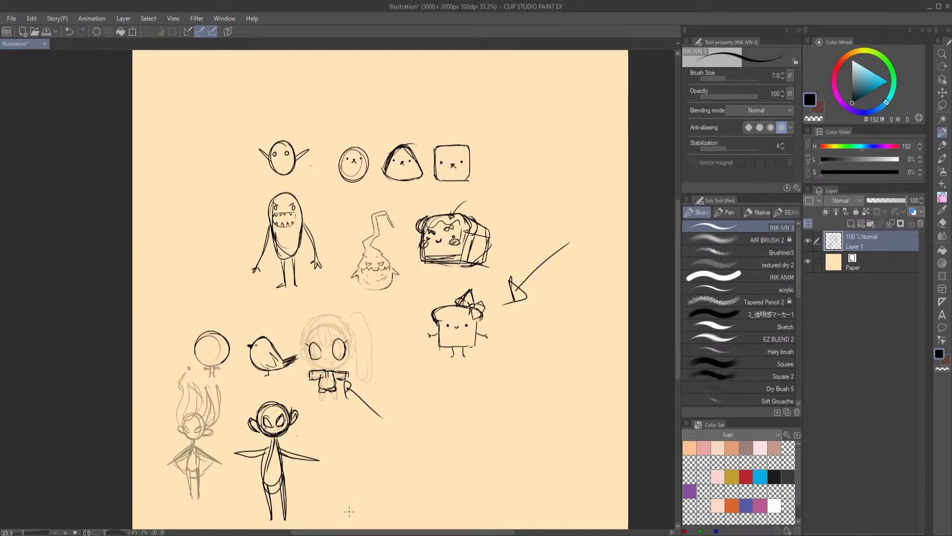
{"action": "key", "text": "ctrl+z"}
{"action": "key", "text": "ctrl+z"}
{"action": "key", "text": "ctrl+z"}
- Draw a diagonal arrow with a triangular head pointing at the toast character with the bow
{"action": "left_click_drag", "start_coordinate": [549, 277], "coordinate": [496, 325]}
{"action": "mouse_move", "coordinate": [496, 316]}
{"action": "left_mouse_down"}
{"action": "mouse_move", "coordinate": [496, 328]}
{"action": "mouse_move", "coordinate": [507, 323]}
{"action": "mouse_move", "coordinate": [496, 317]}
{"action": "left_mouse_up"}
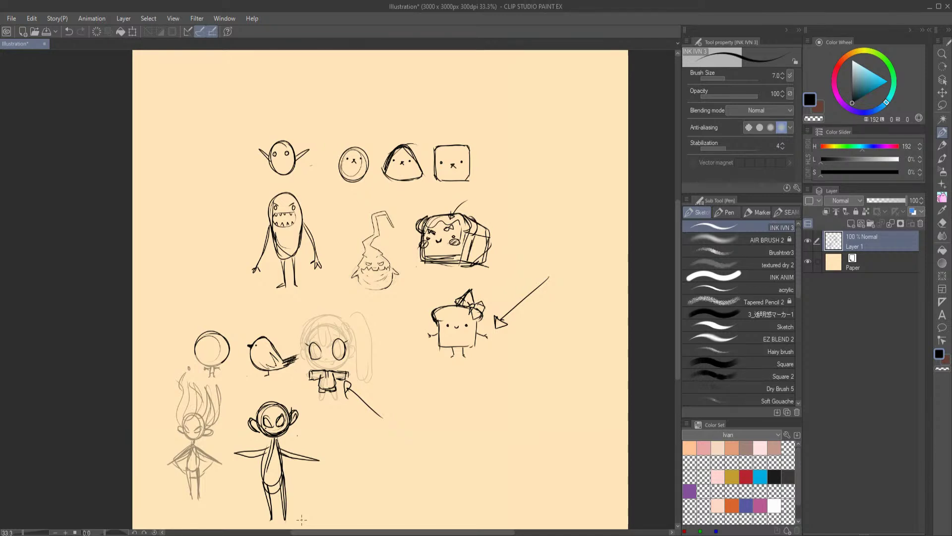
{"action": "scroll", "coordinate": [545, 238], "scroll_direction": "up", "scroll_amount": 2}
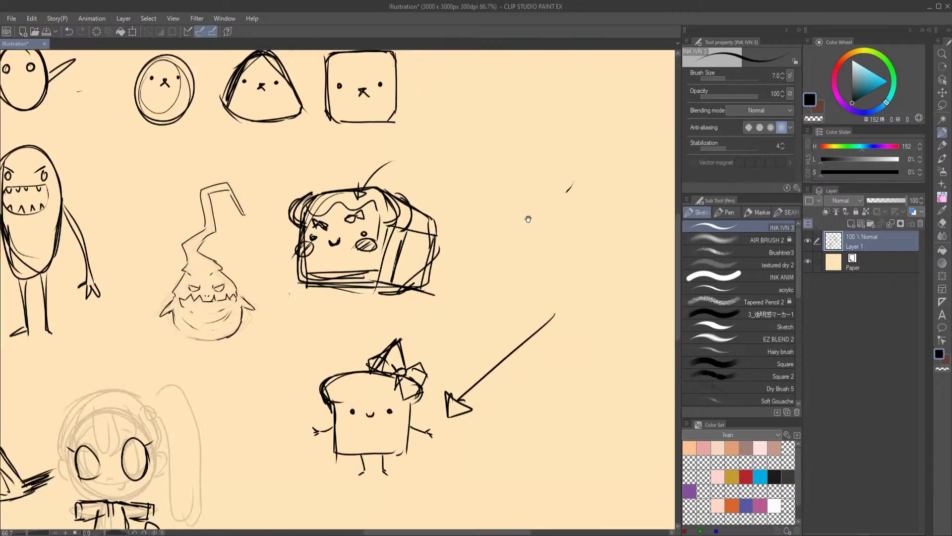
{"action": "left_click_drag", "start_coordinate": [521, 224], "coordinate": [253, 359]}
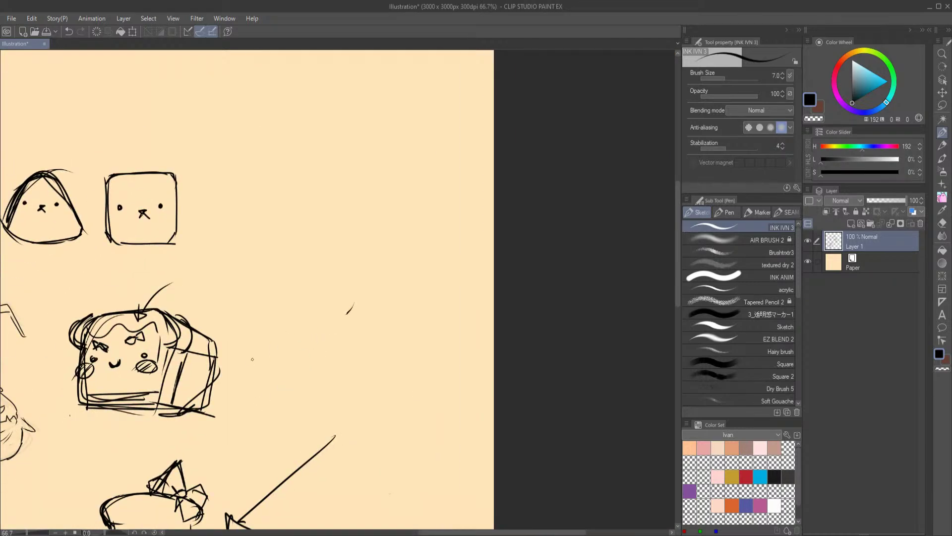
- Sketch another figure's round head with an inner face oval, long pointed ears and filled slanted eyes in the empty upper-right canvas area
{"action": "scroll", "coordinate": [380, 193], "scroll_direction": "up", "scroll_amount": 2}
{"action": "mouse_move", "coordinate": [276, 106]}
{"action": "left_mouse_down"}
{"action": "mouse_move", "coordinate": [307, 79]}
{"action": "mouse_move", "coordinate": [283, 142]}
{"action": "mouse_move", "coordinate": [333, 106]}
{"action": "mouse_move", "coordinate": [305, 152]}
{"action": "mouse_move", "coordinate": [289, 220]}
{"action": "left_mouse_up"}
{"action": "mouse_move", "coordinate": [304, 176]}
{"action": "left_mouse_down"}
{"action": "mouse_move", "coordinate": [278, 148]}
{"action": "mouse_move", "coordinate": [237, 204]}
{"action": "mouse_move", "coordinate": [258, 210]}
{"action": "left_mouse_up"}
{"action": "left_click_drag", "start_coordinate": [322, 198], "coordinate": [317, 209]}
{"action": "mouse_move", "coordinate": [266, 190]}
{"action": "left_mouse_down"}
{"action": "mouse_move", "coordinate": [267, 209]}
{"action": "mouse_move", "coordinate": [297, 205]}
{"action": "left_mouse_up"}
{"action": "left_click_drag", "start_coordinate": [277, 237], "coordinate": [277, 249]}
{"action": "left_click_drag", "start_coordinate": [265, 194], "coordinate": [267, 206]}
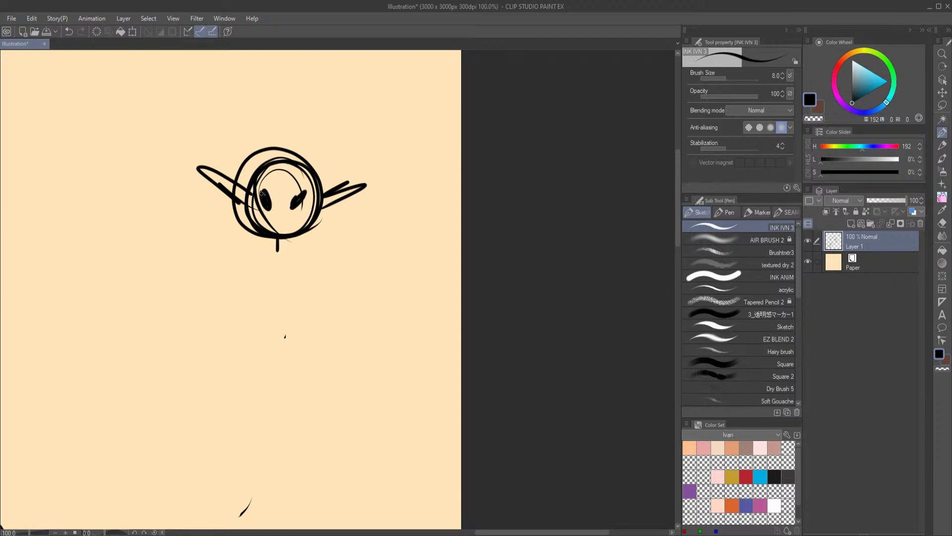
- Draw the pointed-eared figure's neck, narrow tapering torso, two long thin legs with feet, and two slim hanging arms
{"action": "mouse_move", "coordinate": [283, 237]}
{"action": "left_mouse_down"}
{"action": "mouse_move", "coordinate": [283, 255]}
{"action": "mouse_move", "coordinate": [302, 253]}
{"action": "mouse_move", "coordinate": [295, 323]}
{"action": "left_mouse_up"}
{"action": "left_click_drag", "start_coordinate": [258, 255], "coordinate": [271, 342]}
{"action": "left_click_drag", "start_coordinate": [298, 258], "coordinate": [279, 474]}
{"action": "mouse_move", "coordinate": [276, 342]}
{"action": "left_mouse_down"}
{"action": "mouse_move", "coordinate": [284, 449]}
{"action": "mouse_move", "coordinate": [262, 480]}
{"action": "mouse_move", "coordinate": [301, 468]}
{"action": "mouse_move", "coordinate": [317, 482]}
{"action": "left_mouse_up"}
{"action": "left_click_drag", "start_coordinate": [256, 255], "coordinate": [229, 378]}
{"action": "left_click_drag", "start_coordinate": [303, 254], "coordinate": [343, 361]}
{"action": "left_click_drag", "start_coordinate": [342, 365], "coordinate": [344, 384]}
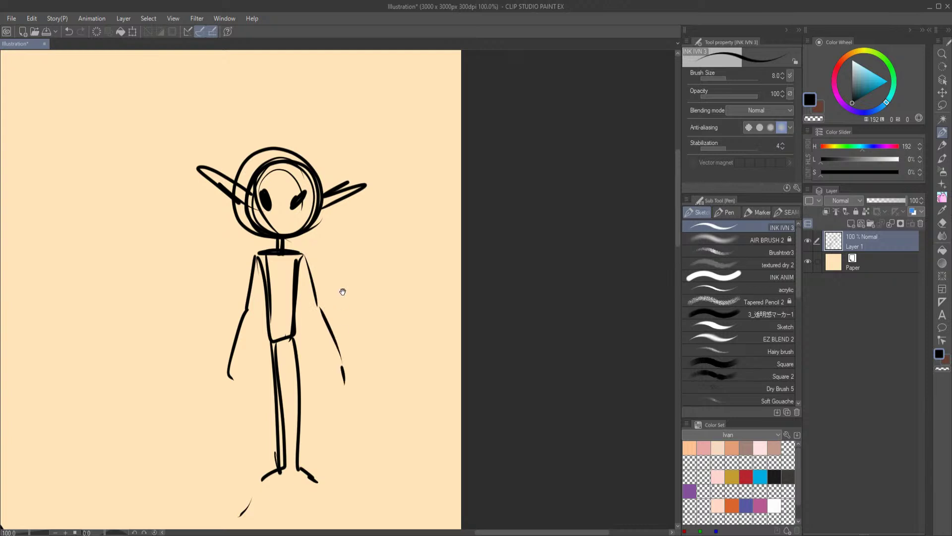
{"action": "left_click_drag", "start_coordinate": [340, 304], "coordinate": [343, 331]}
{"action": "mouse_move", "coordinate": [252, 275]}
{"action": "left_mouse_down"}
{"action": "mouse_move", "coordinate": [379, 149]}
{"action": "mouse_move", "coordinate": [323, 251]}
{"action": "left_mouse_up"}
{"action": "key", "text": "ctrl+z"}
{"action": "mouse_move", "coordinate": [349, 139]}
{"action": "left_mouse_down"}
{"action": "mouse_move", "coordinate": [238, 275]}
{"action": "mouse_move", "coordinate": [218, 159]}
{"action": "mouse_move", "coordinate": [340, 147]}
{"action": "mouse_move", "coordinate": [196, 177]}
{"action": "left_mouse_up"}
{"action": "key", "text": "ctrl+z"}
{"action": "key", "text": "ctrl+z"}
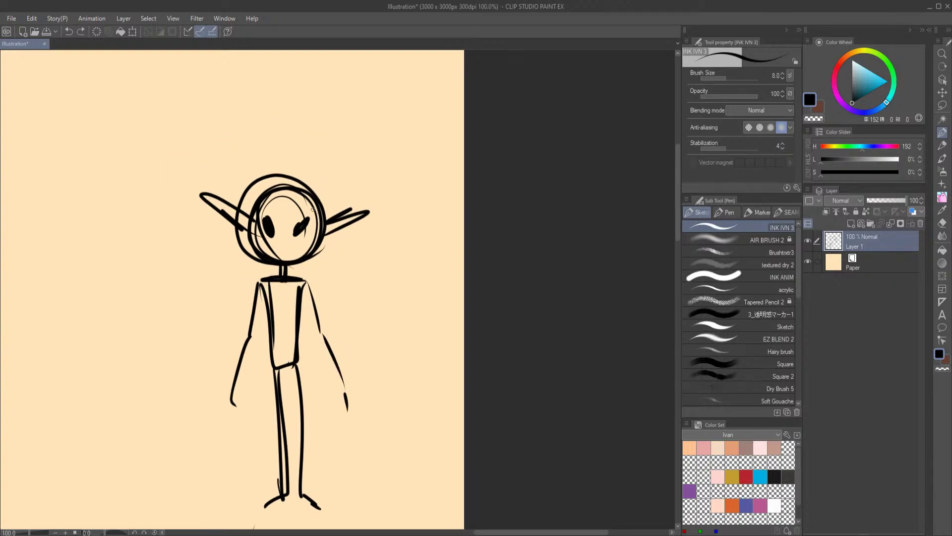
- Draw a large round helmet around the figure's head and ears with overlapping loose ellipses and a curved highlight
{"action": "mouse_move", "coordinate": [353, 206]}
{"action": "left_mouse_down"}
{"action": "mouse_move", "coordinate": [313, 115]}
{"action": "mouse_move", "coordinate": [331, 134]}
{"action": "mouse_move", "coordinate": [249, 164]}
{"action": "left_mouse_up"}
{"action": "mouse_move", "coordinate": [361, 163]}
{"action": "left_mouse_down"}
{"action": "mouse_move", "coordinate": [328, 264]}
{"action": "mouse_move", "coordinate": [316, 128]}
{"action": "mouse_move", "coordinate": [198, 200]}
{"action": "mouse_move", "coordinate": [344, 128]}
{"action": "left_mouse_up"}
{"action": "scroll", "coordinate": [308, 165], "scroll_direction": "up", "scroll_amount": 1}
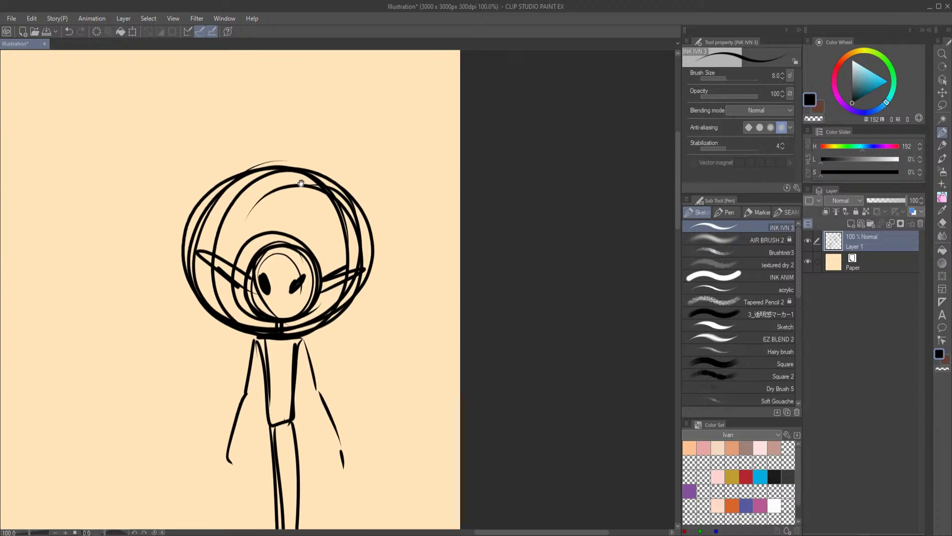
- Add a loose cuff around each of the figure's wrists and short flared boots at the ankles
{"action": "scroll", "coordinate": [319, 139], "scroll_direction": "down", "scroll_amount": 3}
{"action": "left_click_drag", "start_coordinate": [236, 316], "coordinate": [250, 317]}
{"action": "left_click_drag", "start_coordinate": [339, 308], "coordinate": [369, 311]}
{"action": "mouse_move", "coordinate": [277, 409]}
{"action": "left_mouse_down"}
{"action": "mouse_move", "coordinate": [302, 411]}
{"action": "mouse_move", "coordinate": [301, 427]}
{"action": "left_mouse_up"}
{"action": "left_click_drag", "start_coordinate": [279, 423], "coordinate": [304, 428]}
{"action": "mouse_move", "coordinate": [299, 412]}
{"action": "left_mouse_down"}
{"action": "mouse_move", "coordinate": [320, 414]}
{"action": "mouse_move", "coordinate": [309, 427]}
{"action": "left_mouse_up"}
{"action": "left_click_drag", "start_coordinate": [303, 423], "coordinate": [305, 442]}
{"action": "mouse_move", "coordinate": [320, 418]}
{"action": "left_mouse_down"}
{"action": "mouse_move", "coordinate": [311, 436]}
{"action": "mouse_move", "coordinate": [339, 452]}
{"action": "left_mouse_up"}
{"action": "left_click_drag", "start_coordinate": [277, 413], "coordinate": [284, 436]}
{"action": "mouse_move", "coordinate": [282, 431]}
{"action": "left_mouse_down"}
{"action": "mouse_move", "coordinate": [293, 440]}
{"action": "mouse_move", "coordinate": [261, 448]}
{"action": "left_mouse_up"}
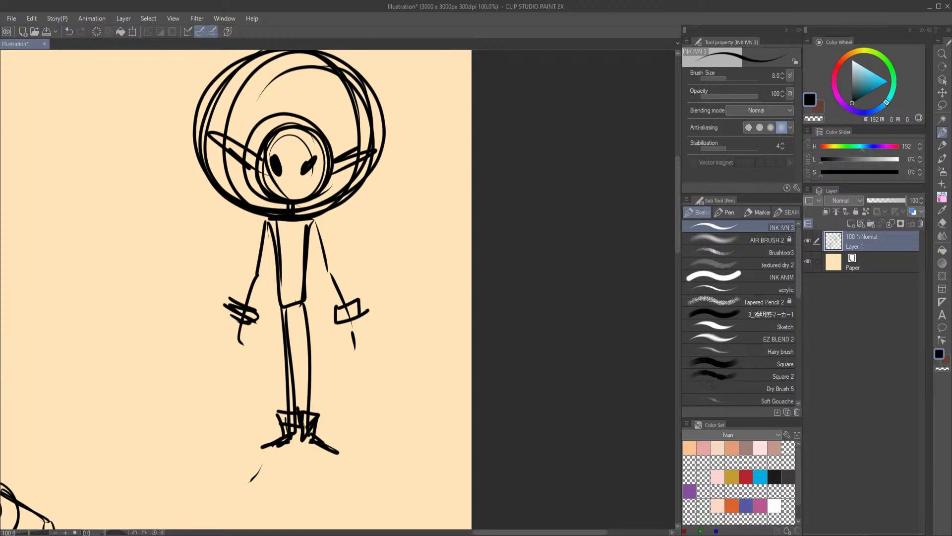
- Try a curved band across the forehead with a raised shape above it inside the helmet
{"action": "scroll", "coordinate": [406, 278], "scroll_direction": "down", "scroll_amount": 2}
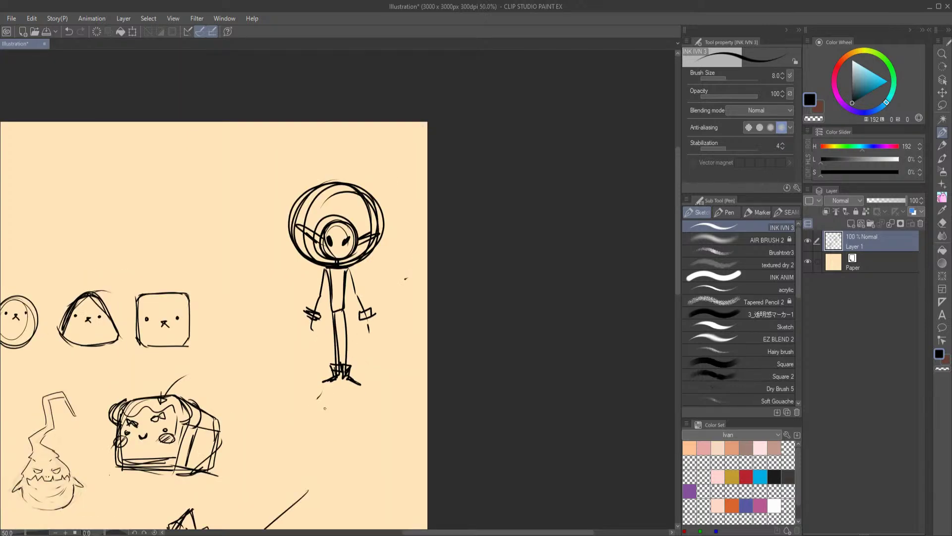
{"action": "scroll", "coordinate": [440, 277], "scroll_direction": "up", "scroll_amount": 4}
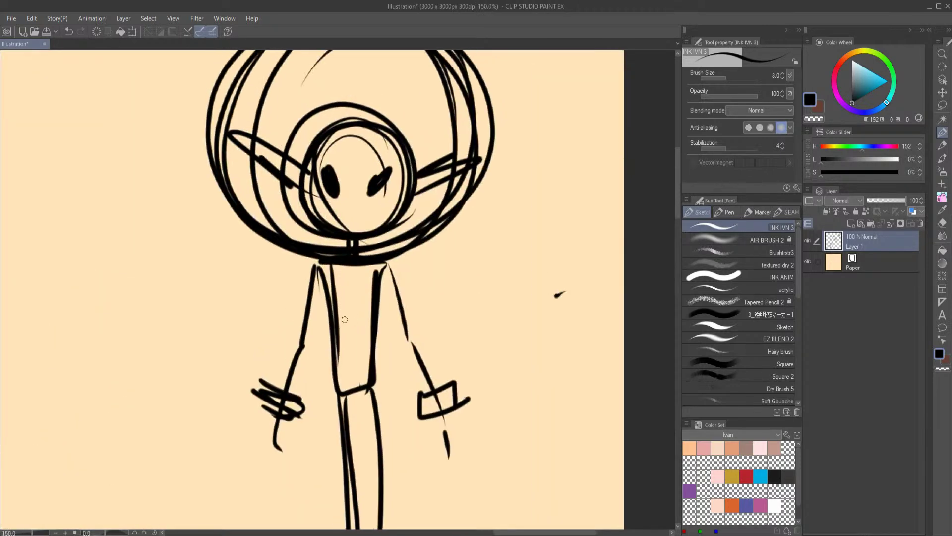
{"action": "mouse_move", "coordinate": [356, 267]}
{"action": "left_mouse_down"}
{"action": "mouse_move", "coordinate": [304, 341]}
{"action": "mouse_move", "coordinate": [295, 327]}
{"action": "left_mouse_up"}
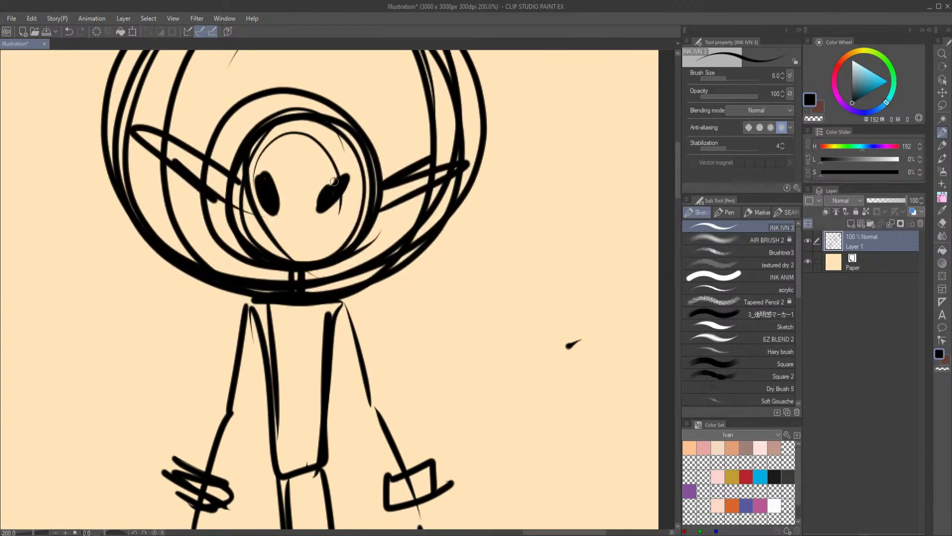
{"action": "left_click_drag", "start_coordinate": [324, 188], "coordinate": [336, 261]}
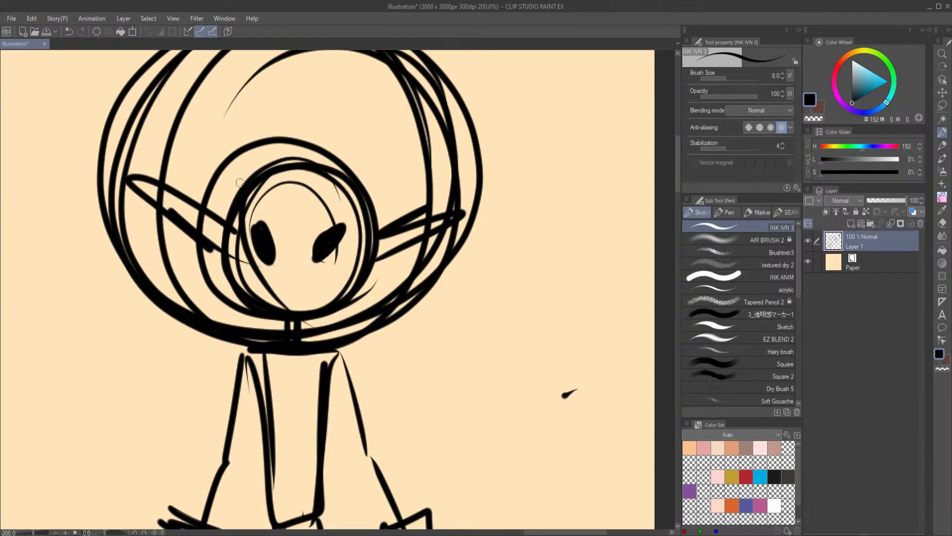
{"action": "left_click_drag", "start_coordinate": [225, 170], "coordinate": [355, 198]}
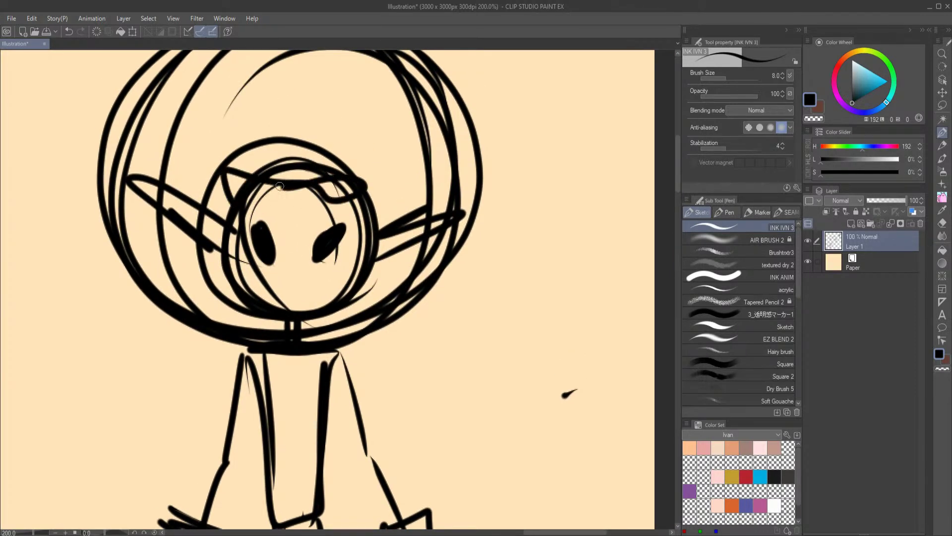
{"action": "left_click_drag", "start_coordinate": [246, 199], "coordinate": [360, 220]}
{"action": "mouse_move", "coordinate": [330, 134]}
{"action": "left_mouse_down"}
{"action": "mouse_move", "coordinate": [266, 124]}
{"action": "mouse_move", "coordinate": [291, 64]}
{"action": "left_mouse_up"}
{"action": "left_click_drag", "start_coordinate": [315, 142], "coordinate": [293, 74]}
{"action": "key", "text": "ctrl+z"}
{"action": "key", "text": "ctrl+z"}
{"action": "key", "text": "ctrl+z"}
{"action": "key", "text": "ctrl+z"}
{"action": "key", "text": "ctrl+z"}
{"action": "key", "text": "ctrl+z"}
{"action": "left_click_drag", "start_coordinate": [317, 218], "coordinate": [319, 256]}
{"action": "mouse_move", "coordinate": [258, 259]}
{"action": "left_mouse_down"}
{"action": "mouse_move", "coordinate": [224, 170]}
{"action": "mouse_move", "coordinate": [359, 155]}
{"action": "mouse_move", "coordinate": [342, 237]}
{"action": "left_mouse_up"}
{"action": "left_click_drag", "start_coordinate": [341, 222], "coordinate": [371, 255]}
{"action": "key", "text": "ctrl+z"}
{"action": "key", "text": "ctrl+z"}
{"action": "mouse_move", "coordinate": [298, 107]}
{"action": "left_mouse_down"}
{"action": "mouse_move", "coordinate": [258, 179]}
{"action": "mouse_move", "coordinate": [347, 130]}
{"action": "left_mouse_up"}
{"action": "left_click_drag", "start_coordinate": [337, 248], "coordinate": [392, 165]}
{"action": "key", "text": "ctrl+z"}
{"action": "key", "text": "ctrl+z"}
{"action": "key", "text": "ctrl+z"}
{"action": "mouse_move", "coordinate": [238, 248]}
{"action": "left_mouse_down"}
{"action": "mouse_move", "coordinate": [225, 221]}
{"action": "mouse_move", "coordinate": [359, 144]}
{"action": "left_mouse_up"}
{"action": "mouse_move", "coordinate": [364, 235]}
{"action": "left_mouse_down"}
{"action": "mouse_move", "coordinate": [292, 241]}
{"action": "mouse_move", "coordinate": [357, 220]}
{"action": "mouse_move", "coordinate": [403, 232]}
{"action": "left_mouse_up"}
{"action": "key", "text": "ctrl+z"}
{"action": "key", "text": "ctrl+z"}
{"action": "left_click_drag", "start_coordinate": [235, 242], "coordinate": [342, 207]}
{"action": "key", "text": "ctrl+z"}
{"action": "mouse_move", "coordinate": [232, 260]}
{"action": "left_mouse_down"}
{"action": "mouse_move", "coordinate": [241, 145]}
{"action": "mouse_move", "coordinate": [345, 246]}
{"action": "mouse_move", "coordinate": [248, 248]}
{"action": "mouse_move", "coordinate": [353, 187]}
{"action": "left_mouse_up"}
{"action": "key", "text": "ctrl+z"}
{"action": "left_click_drag", "start_coordinate": [258, 238], "coordinate": [329, 214]}
{"action": "left_click_drag", "start_coordinate": [317, 154], "coordinate": [389, 106]}
{"action": "key", "text": "ctrl+z"}
{"action": "key", "text": "ctrl+z"}
{"action": "key", "text": "ctrl+z"}
- Draw a loose, peaked headpiece with crossing curved strokes on top of the figure's head inside the helmet
{"action": "mouse_move", "coordinate": [237, 234]}
{"action": "left_mouse_down"}
{"action": "mouse_move", "coordinate": [353, 217]}
{"action": "mouse_move", "coordinate": [259, 218]}
{"action": "left_mouse_up"}
{"action": "left_click_drag", "start_coordinate": [281, 138], "coordinate": [227, 229]}
{"action": "mouse_move", "coordinate": [290, 141]}
{"action": "left_mouse_down"}
{"action": "mouse_move", "coordinate": [272, 182]}
{"action": "mouse_move", "coordinate": [352, 149]}
{"action": "left_mouse_up"}
{"action": "left_click_drag", "start_coordinate": [360, 188], "coordinate": [312, 230]}
{"action": "mouse_move", "coordinate": [272, 149]}
{"action": "left_mouse_down"}
{"action": "mouse_move", "coordinate": [320, 91]}
{"action": "mouse_move", "coordinate": [347, 163]}
{"action": "left_mouse_up"}
- Enlarge the figure's slanted black eyes and draw a jagged zigzag mouth across the lower face
{"action": "left_click_drag", "start_coordinate": [409, 408], "coordinate": [423, 293]}
{"action": "left_click_drag", "start_coordinate": [340, 164], "coordinate": [325, 181]}
{"action": "left_click_drag", "start_coordinate": [354, 147], "coordinate": [329, 173]}
{"action": "left_click_drag", "start_coordinate": [265, 144], "coordinate": [271, 164]}
{"action": "left_click_drag", "start_coordinate": [342, 241], "coordinate": [303, 280]}
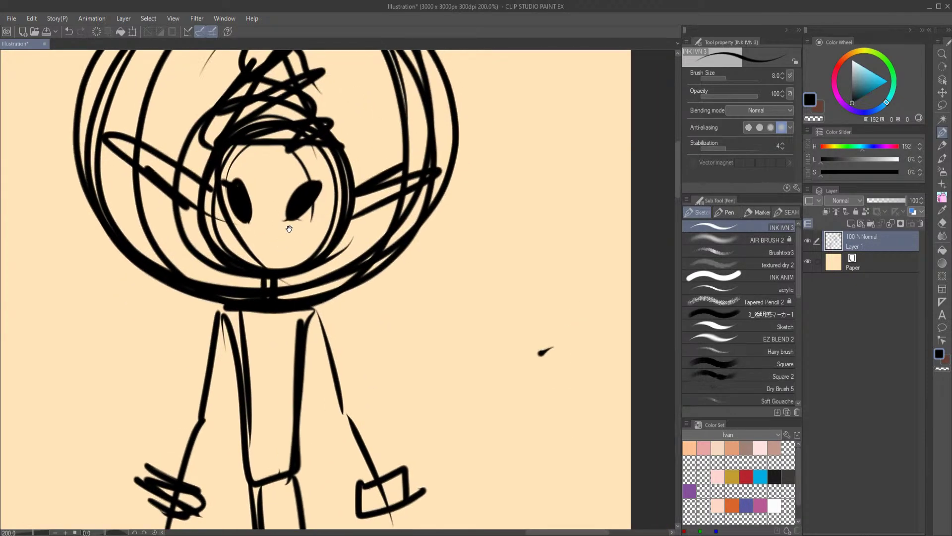
{"action": "mouse_move", "coordinate": [231, 219]}
{"action": "left_mouse_down"}
{"action": "mouse_move", "coordinate": [259, 217]}
{"action": "mouse_move", "coordinate": [290, 240]}
{"action": "mouse_move", "coordinate": [267, 251]}
{"action": "mouse_move", "coordinate": [311, 237]}
{"action": "left_mouse_up"}
{"action": "key", "text": "ctrl+z"}
{"action": "key", "text": "ctrl+z"}
{"action": "left_click_drag", "start_coordinate": [351, 372], "coordinate": [364, 217]}
- Draw a small triangular emblem on the upper chest of the figure's torso, redoing the first attempt
{"action": "left_click_drag", "start_coordinate": [276, 200], "coordinate": [290, 222]}
{"action": "key", "text": "ctrl+z"}
{"action": "key", "text": "ctrl+z"}
{"action": "left_click_drag", "start_coordinate": [288, 177], "coordinate": [270, 214]}
{"action": "mouse_move", "coordinate": [287, 178]}
{"action": "left_mouse_down"}
{"action": "mouse_move", "coordinate": [297, 215]}
{"action": "mouse_move", "coordinate": [289, 212]}
{"action": "left_mouse_up"}
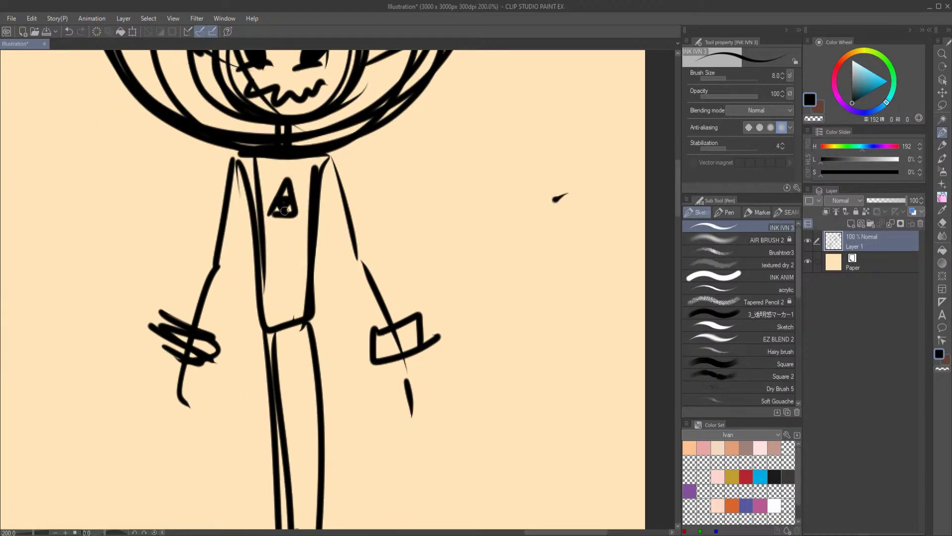
- Draw a short diagonal arrow pointing at the helmeted figure's head from the upper right
{"action": "scroll", "coordinate": [333, 261], "scroll_direction": "down", "scroll_amount": 1}
{"action": "middle_click_drag", "start_coordinate": [334, 289], "coordinate": [339, 223]}
{"action": "scroll", "coordinate": [385, 353], "scroll_direction": "down", "scroll_amount": 1}
{"action": "mouse_move", "coordinate": [410, 239]}
{"action": "middle_mouse_down"}
{"action": "mouse_move", "coordinate": [372, 349]}
{"action": "mouse_move", "coordinate": [352, 363]}
{"action": "middle_mouse_up"}
{"action": "left_click_drag", "start_coordinate": [401, 61], "coordinate": [340, 167]}
{"action": "left_click_drag", "start_coordinate": [338, 149], "coordinate": [341, 171]}
- Add two small strokes to the toast character with the bow, undoing a first misplaced stroke
{"action": "middle_click_drag", "start_coordinate": [387, 399], "coordinate": [386, 335]}
{"action": "scroll", "coordinate": [377, 369], "scroll_direction": "down", "scroll_amount": 1}
{"action": "middle_click_drag", "start_coordinate": [374, 465], "coordinate": [387, 387]}
{"action": "scroll", "coordinate": [336, 409], "scroll_direction": "down", "scroll_amount": 1}
{"action": "middle_click_drag", "start_coordinate": [221, 461], "coordinate": [296, 344]}
{"action": "middle_click_drag", "start_coordinate": [322, 421], "coordinate": [332, 249]}
{"action": "middle_click_drag", "start_coordinate": [302, 358], "coordinate": [295, 378]}
{"action": "scroll", "coordinate": [294, 378], "scroll_direction": "up", "scroll_amount": 1}
{"action": "middle_click_drag", "start_coordinate": [231, 282], "coordinate": [326, 343]}
{"action": "scroll", "coordinate": [349, 425], "scroll_direction": "up", "scroll_amount": 1}
{"action": "mouse_move", "coordinate": [362, 158]}
{"action": "left_mouse_down"}
{"action": "mouse_move", "coordinate": [298, 398]}
{"action": "mouse_move", "coordinate": [377, 163]}
{"action": "left_mouse_up"}
{"action": "key", "text": "ctrl+z"}
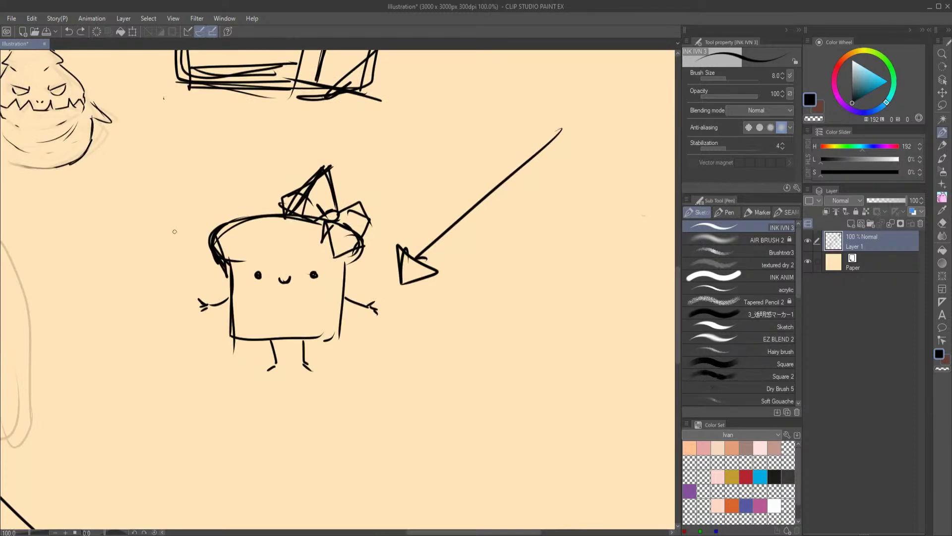
{"action": "scroll", "coordinate": [288, 294], "scroll_direction": "up", "scroll_amount": 1}
{"action": "mouse_move", "coordinate": [261, 289]}
{"action": "left_mouse_down"}
{"action": "mouse_move", "coordinate": [223, 279]}
{"action": "mouse_move", "coordinate": [262, 281]}
{"action": "left_mouse_up"}
{"action": "left_click_drag", "start_coordinate": [349, 273], "coordinate": [359, 271]}
{"action": "scroll", "coordinate": [314, 297], "scroll_direction": "down", "scroll_amount": 1}
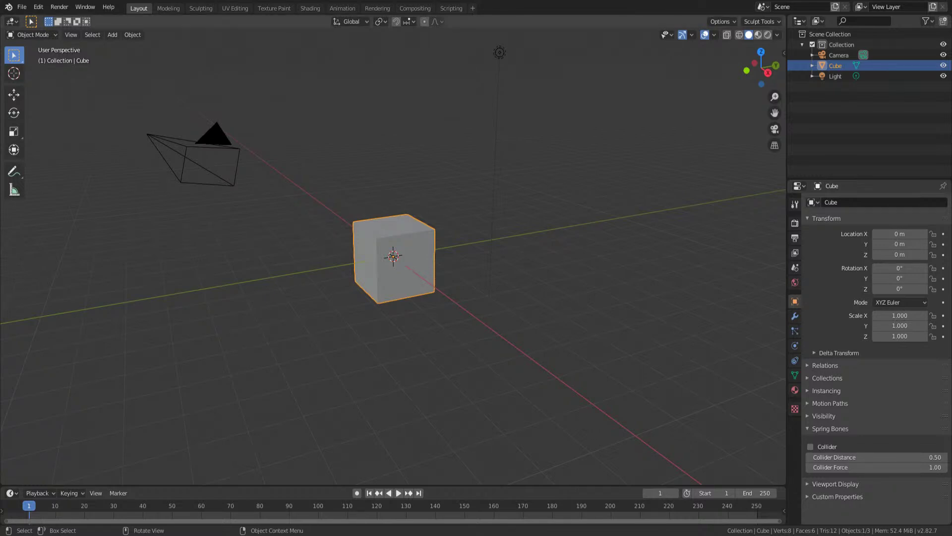
- Switch to Blender and add a centred vertical loop cut through the default cube, seen from the front in X-ray
{"action": "key", "text": "KP_1"}
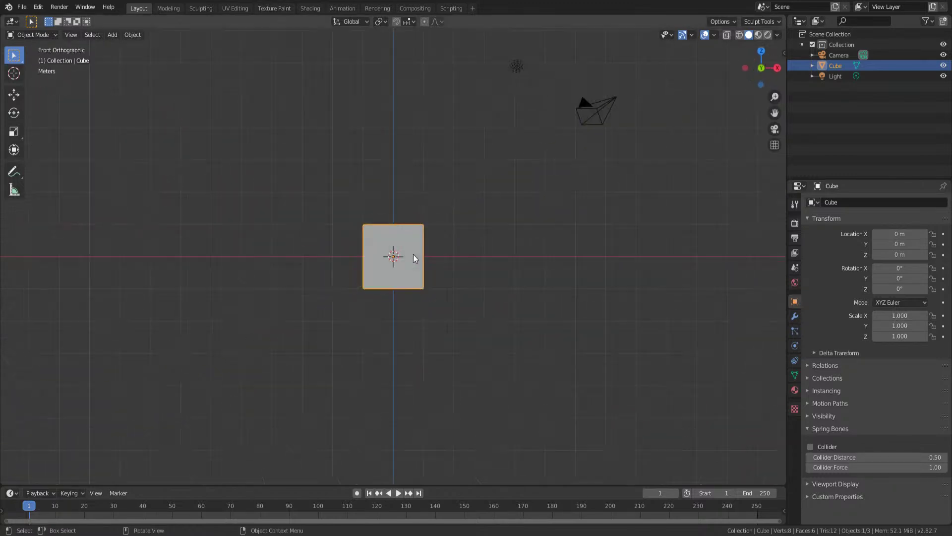
{"action": "scroll", "coordinate": [409, 227], "scroll_direction": "up", "scroll_amount": 3}
{"action": "key", "text": "Tab"}
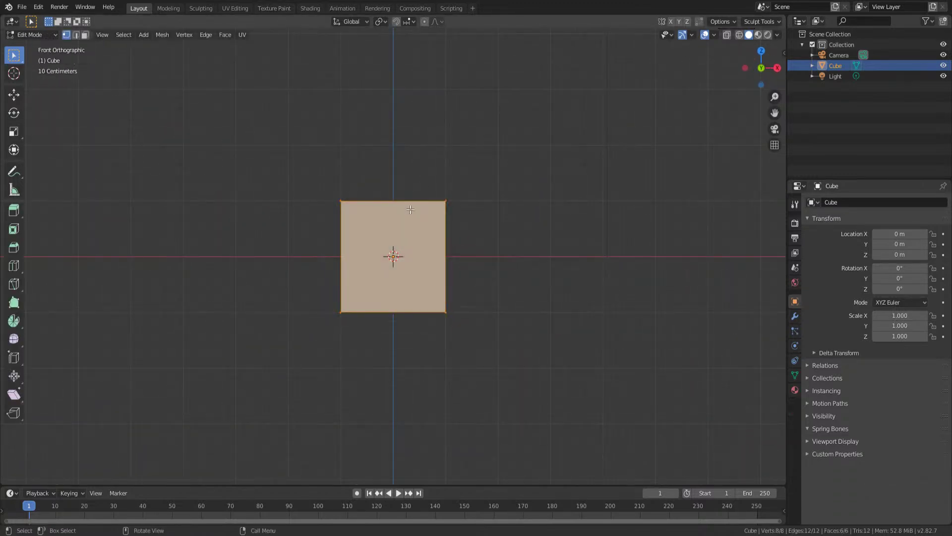
{"action": "key", "text": "Tab"}
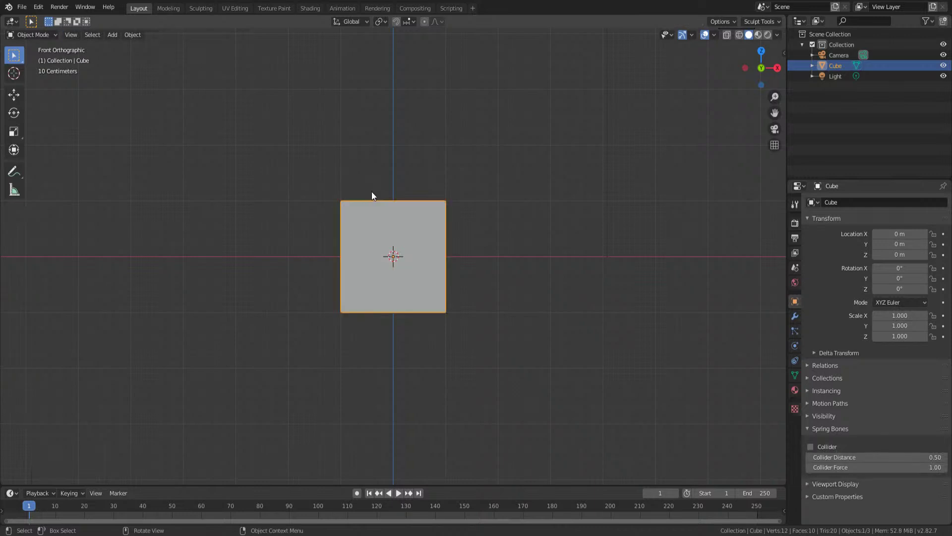
{"action": "key", "text": "Tab"}
{"action": "key", "text": "ctrl+r"}
{"action": "key", "text": "alt+z"}
{"action": "left_click", "coordinate": [372, 191]}
{"action": "right_click", "coordinate": [372, 192]}
- Delete all faces of the cube's half on the negative X side
{"action": "key", "text": "3"}
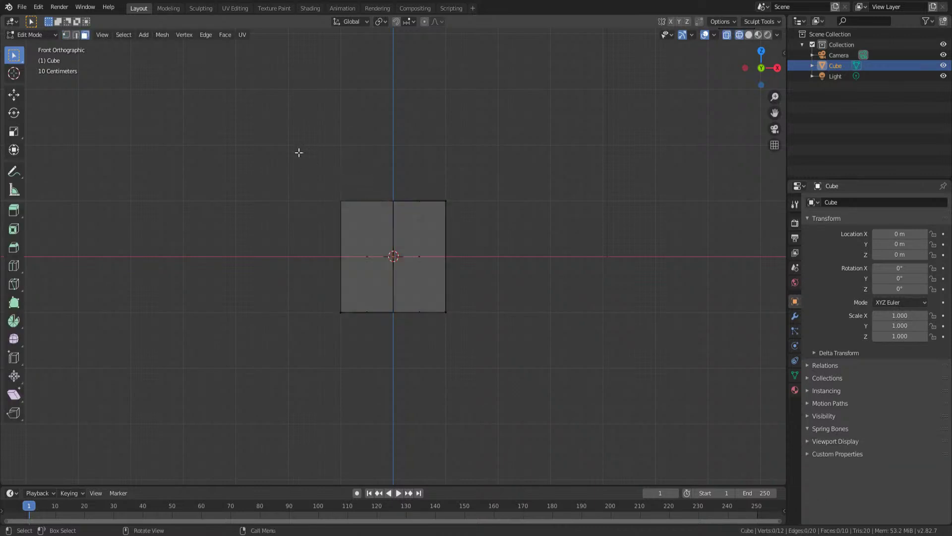
{"action": "left_click_drag", "start_coordinate": [299, 154], "coordinate": [394, 412]}
{"action": "key", "text": "x"}
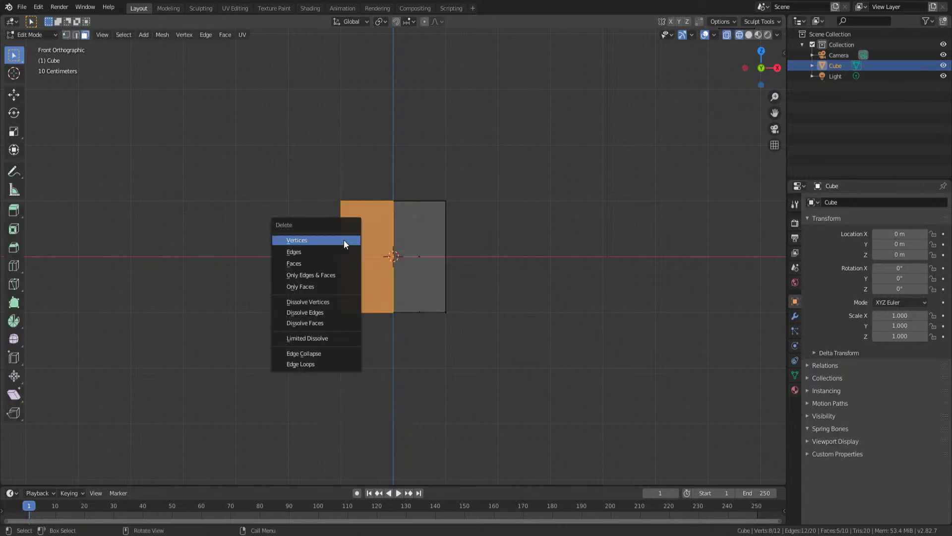
{"action": "left_click", "coordinate": [313, 265]}
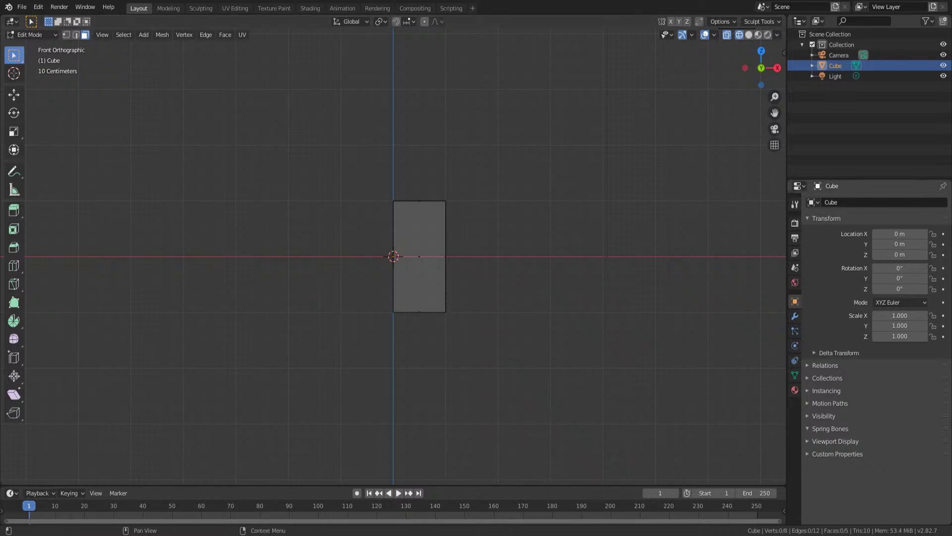
- Add a horizontal loop cut around the remaining half cube and slide it up near the top edge
{"action": "left_click", "coordinate": [423, 217]}
{"action": "scroll", "coordinate": [428, 214], "scroll_direction": "up", "scroll_amount": 1}
{"action": "key", "text": "Tab"}
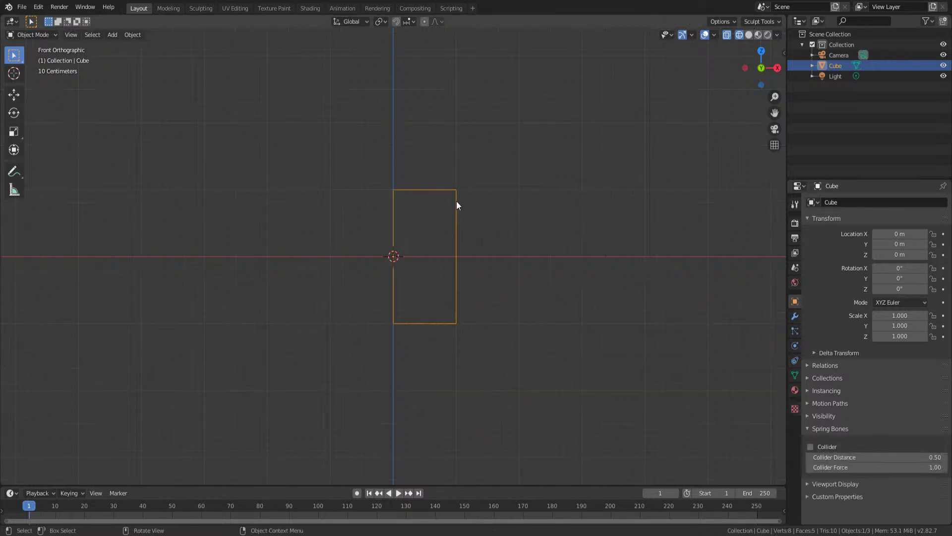
{"action": "key", "text": "Tab"}
{"action": "key", "text": "ctrl+r"}
{"action": "left_click", "coordinate": [457, 239]}
{"action": "left_click", "coordinate": [457, 198]}
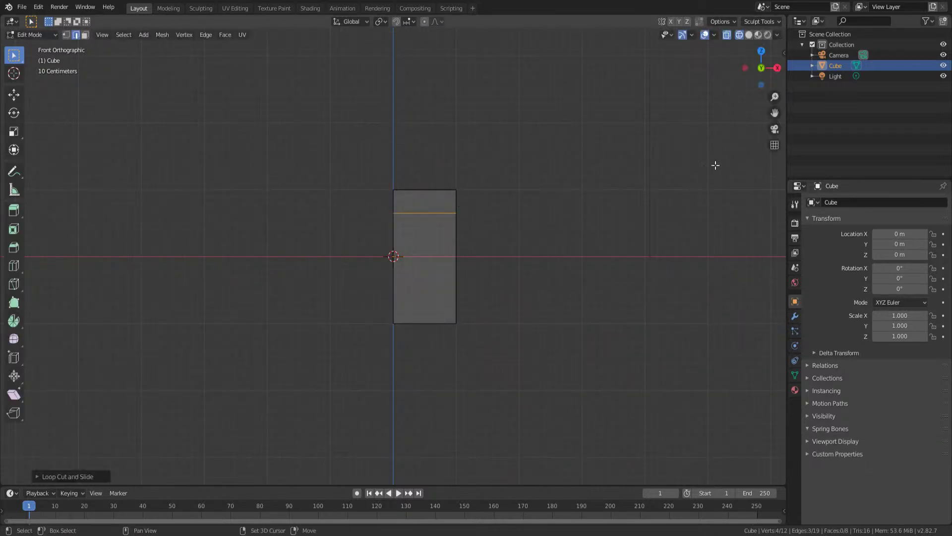
- Scale the whole mesh down along the Y axis to make the block thinner from front to back
{"action": "middle_click_drag", "start_coordinate": [720, 162], "coordinate": [691, 180]}
{"action": "key", "text": "3"}
{"action": "left_click", "coordinate": [456, 199]}
{"action": "key", "text": "a"}
{"action": "key", "text": "s"}
{"action": "key", "text": "y"}
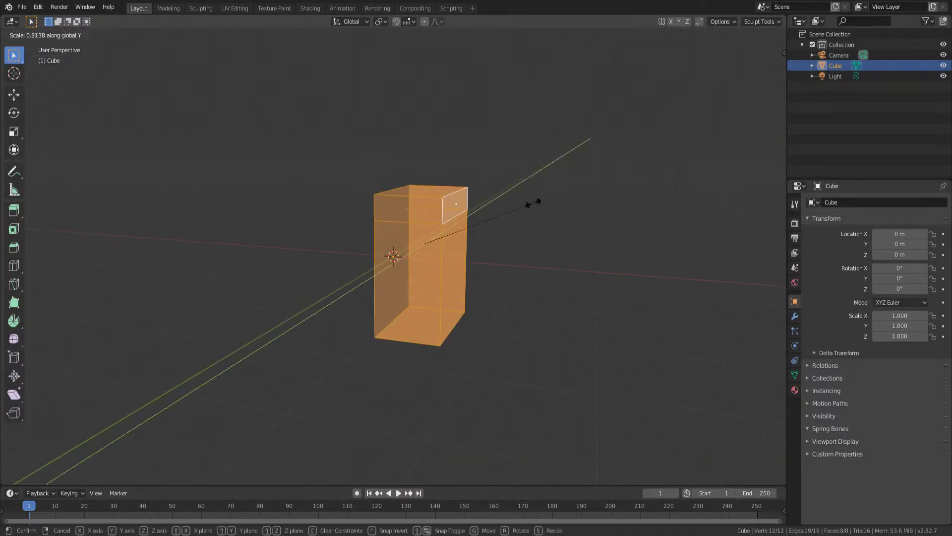
{"action": "left_click", "coordinate": [469, 229]}
- Add a Mirror modifier and a Subdivision Surface modifier to the half cube in Object Mode
{"action": "middle_click_drag", "start_coordinate": [507, 251], "coordinate": [524, 238]}
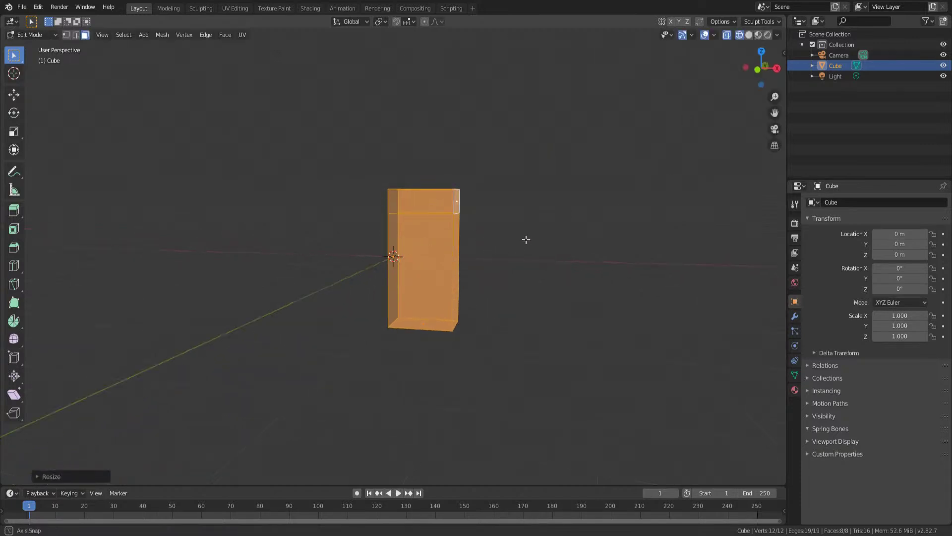
{"action": "key", "text": "KP_5"}
{"action": "key", "text": "KP_1"}
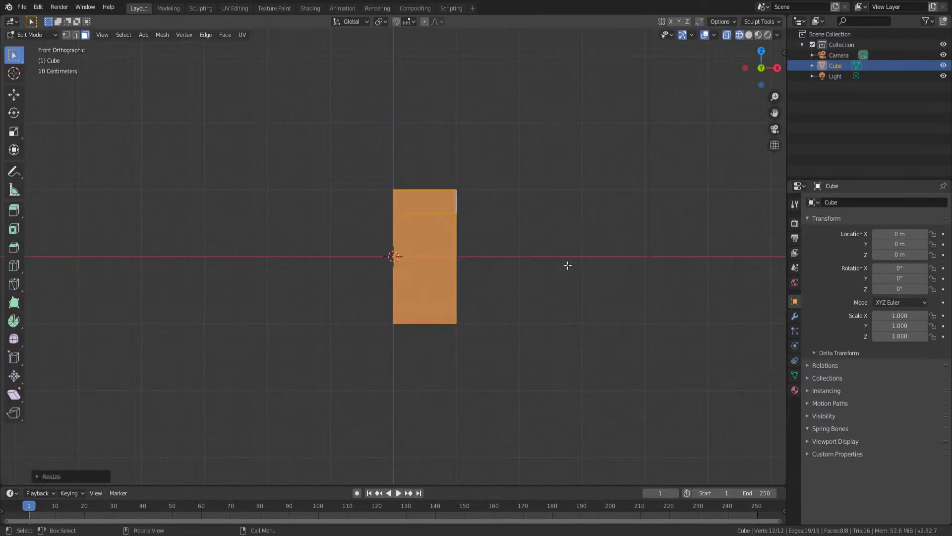
{"action": "scroll", "coordinate": [503, 216], "scroll_direction": "up", "scroll_amount": 2}
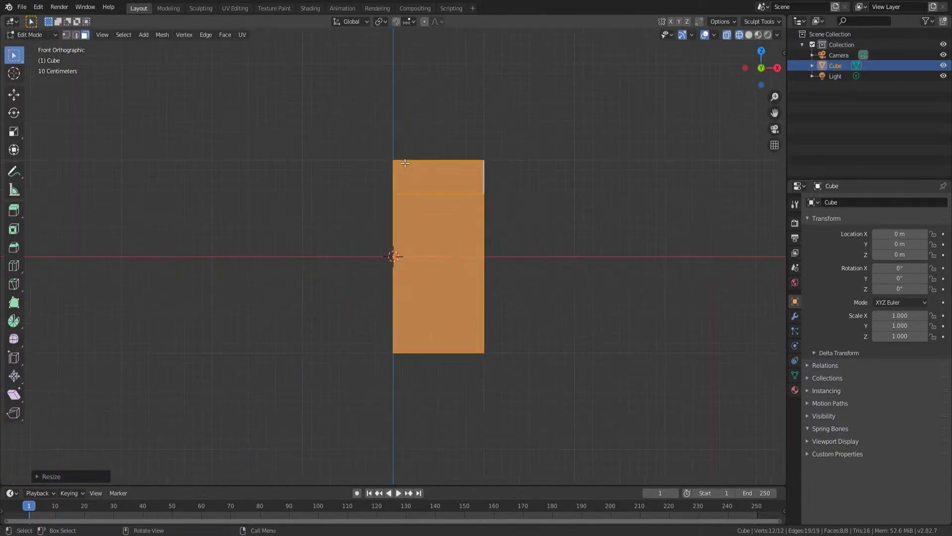
{"action": "key", "text": "Tab"}
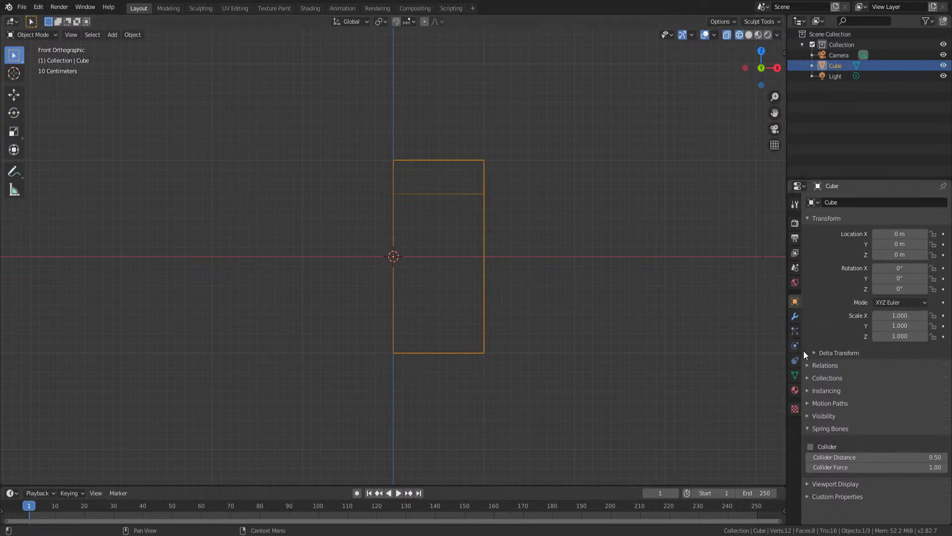
{"action": "left_click", "coordinate": [794, 316]}
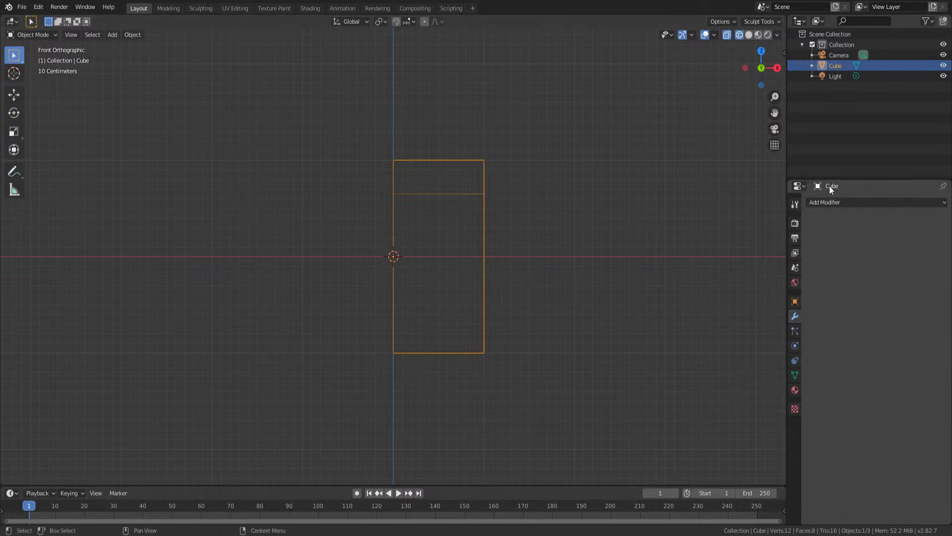
{"action": "left_click", "coordinate": [824, 202]}
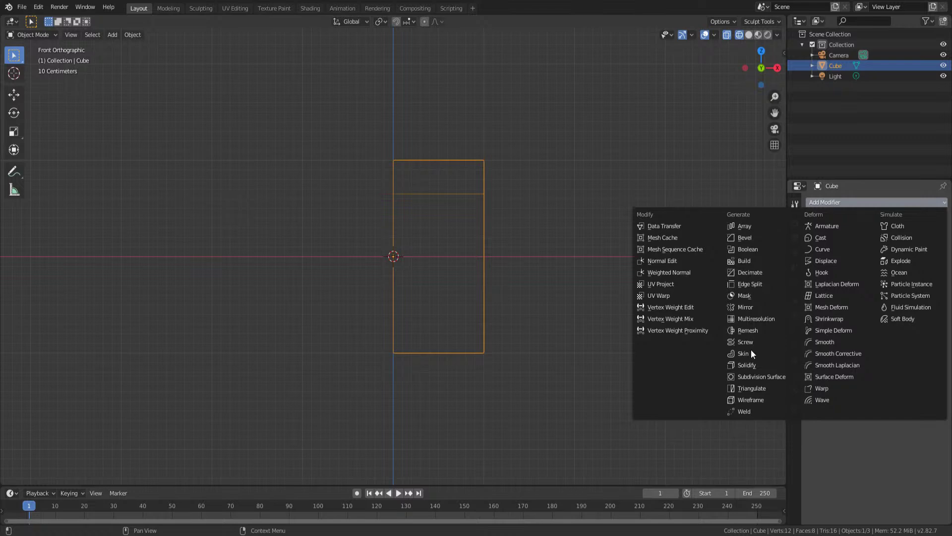
{"action": "left_click", "coordinate": [762, 306]}
{"action": "left_click", "coordinate": [837, 201]}
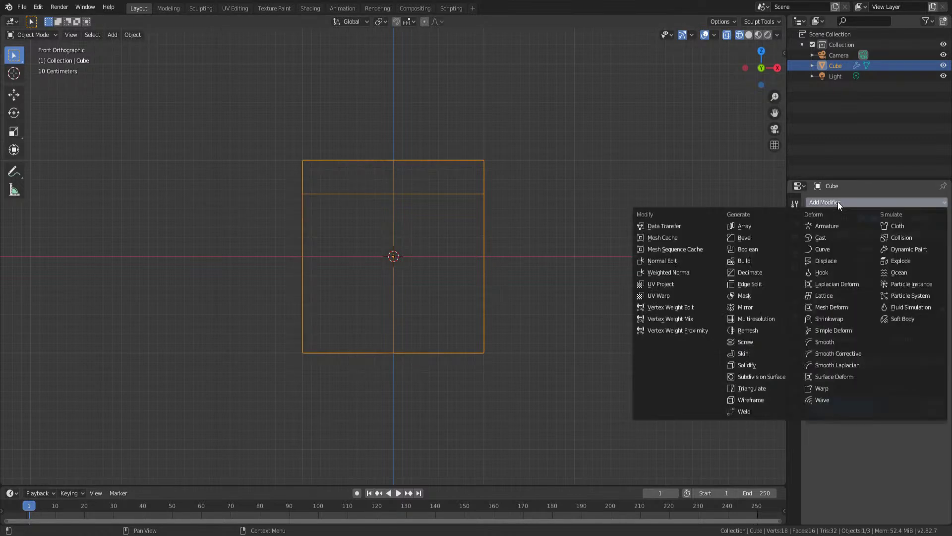
{"action": "left_click", "coordinate": [776, 377]}
- Extrude the block's upper outer side face outward as the start of a shoulder, redoing the first attempt
{"action": "key", "text": "Tab"}
{"action": "mouse_move", "coordinate": [472, 177]}
{"action": "middle_mouse_down"}
{"action": "mouse_move", "coordinate": [462, 164]}
{"action": "mouse_move", "coordinate": [466, 171]}
{"action": "middle_mouse_up"}
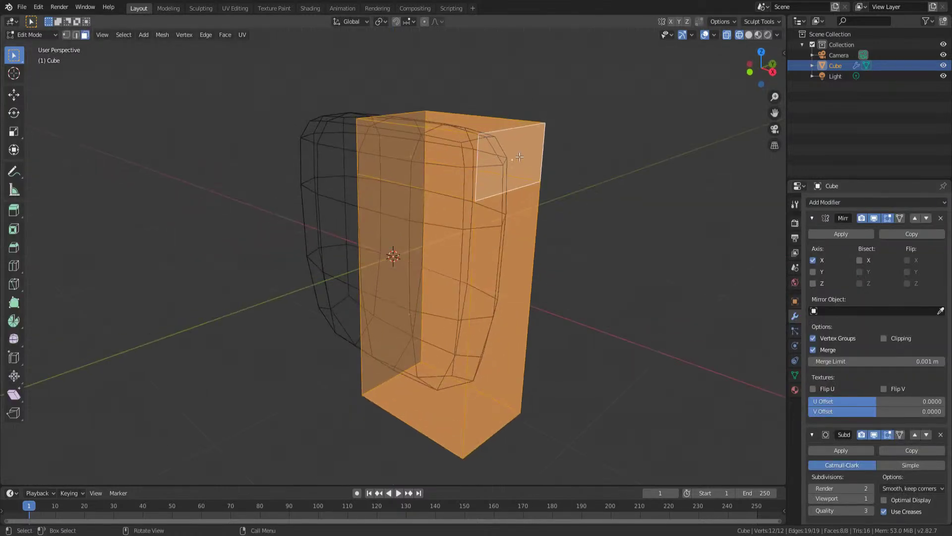
{"action": "key", "text": "e"}
{"action": "key", "text": "ctrl+z"}
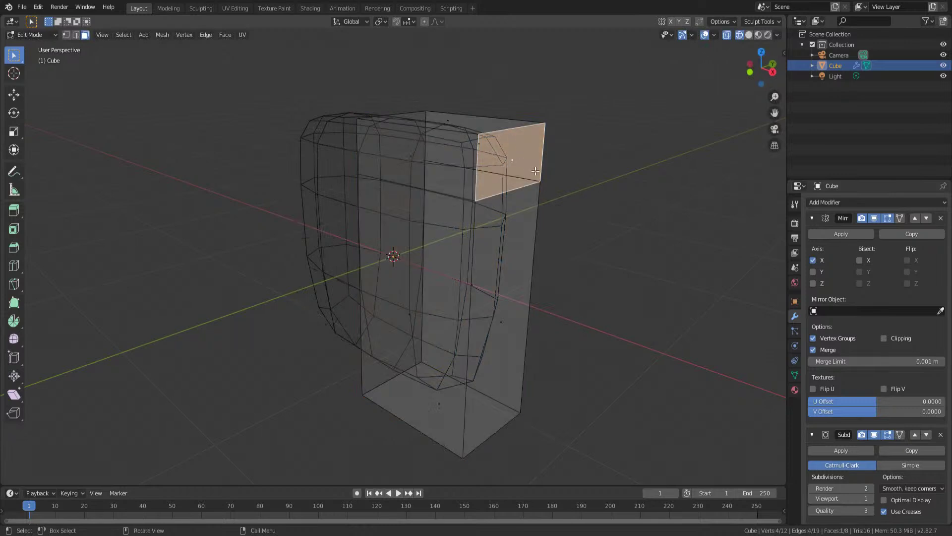
{"action": "key", "text": "e"}
{"action": "left_click", "coordinate": [586, 190]}
{"action": "key", "text": "2"}
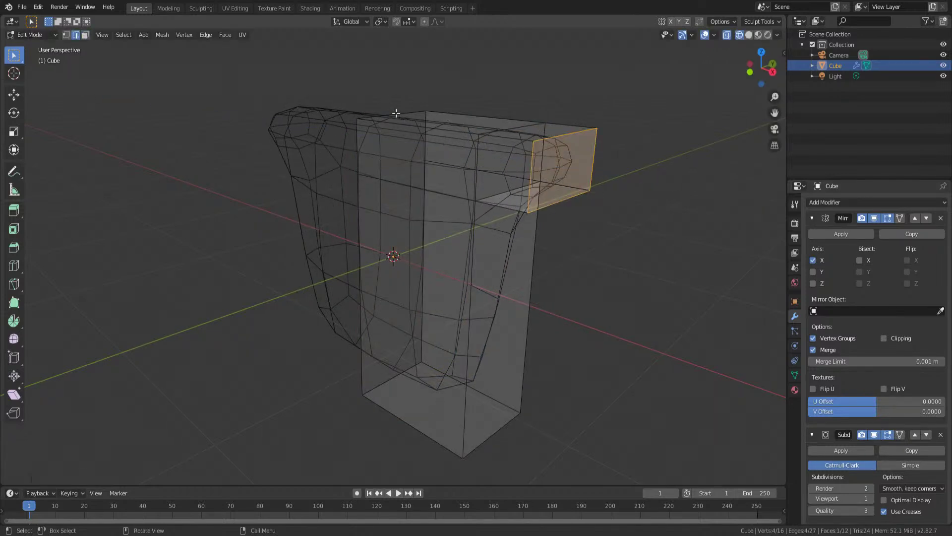
- Raise the block's top edge at the mirror centre along Z, undoing the first free move
{"action": "left_click", "coordinate": [395, 112]}
{"action": "key", "text": "g"}
{"action": "left_click", "coordinate": [404, 71]}
{"action": "key", "text": "ctrl+z"}
{"action": "left_click", "coordinate": [402, 110]}
{"action": "key", "text": "ctrl+z"}
{"action": "key", "text": "ctrl+z"}
{"action": "key", "text": "g"}
{"action": "key", "text": "z"}
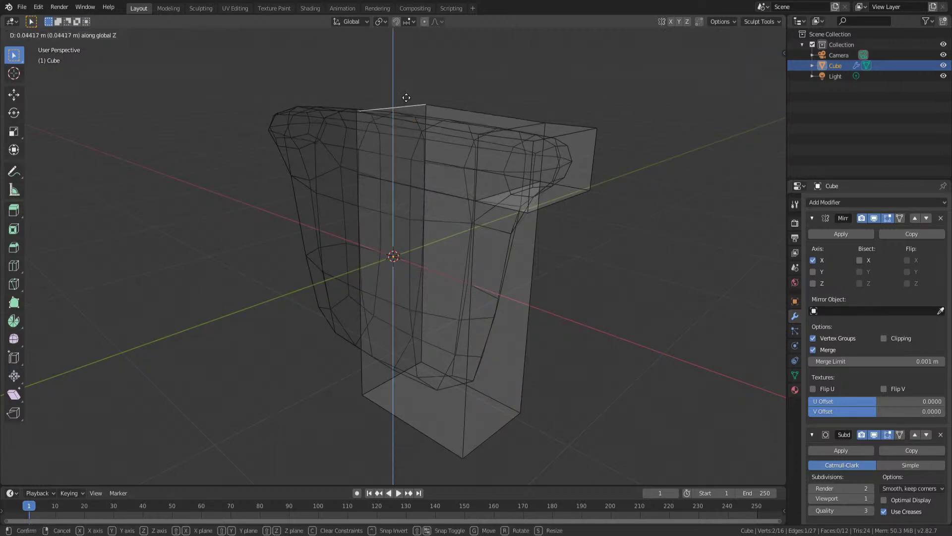
{"action": "left_click", "coordinate": [569, 166]}
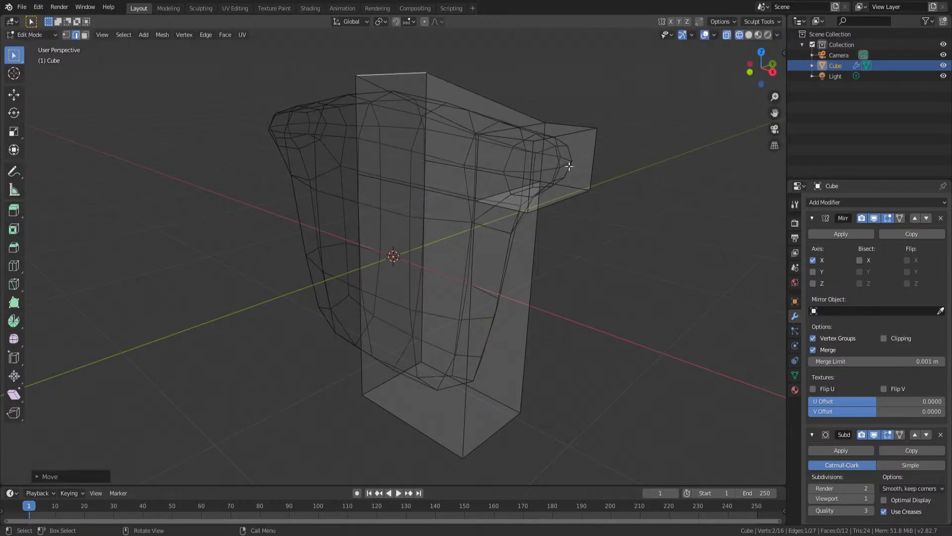
- Raise the top edge where the shoulder extrusion meets the block along Z to level out the top
{"action": "left_click", "coordinate": [530, 131]}
{"action": "key", "text": "g"}
{"action": "key", "text": "z"}
{"action": "left_click", "coordinate": [525, 85]}
{"action": "middle_click_drag", "start_coordinate": [496, 304], "coordinate": [423, 432]}
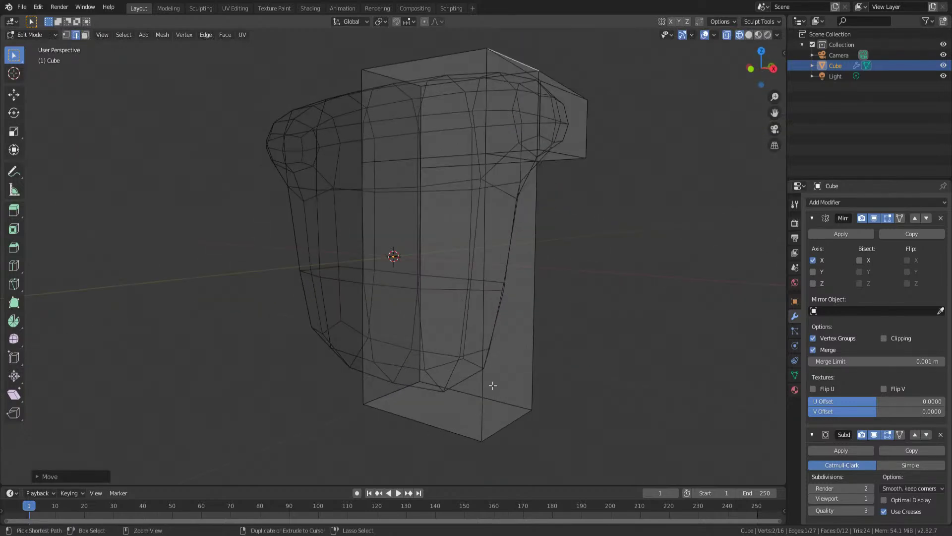
- Add a vertical loop cut around the torso and shoulder and slide it close to the front face
{"action": "middle_click_drag", "start_coordinate": [498, 306], "coordinate": [455, 325]}
{"action": "key", "text": "ctrl+r"}
{"action": "left_click", "coordinate": [500, 136]}
{"action": "right_click", "coordinate": [500, 136]}
{"action": "key", "text": "ctrl+r"}
{"action": "left_click", "coordinate": [488, 123]}
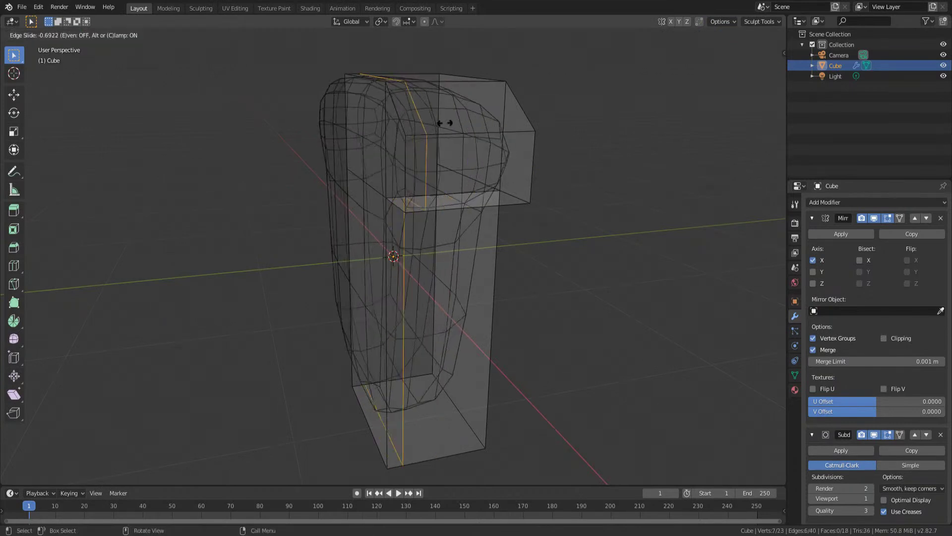
{"action": "left_click", "coordinate": [429, 115]}
- Add a second vertical loop cut around the torso and shoulder and slide it close to the back face
{"action": "key", "text": "ctrl+r"}
{"action": "left_click", "coordinate": [435, 115]}
{"action": "right_click", "coordinate": [435, 115]}
{"action": "key", "text": "ctrl+r"}
{"action": "left_click", "coordinate": [437, 114]}
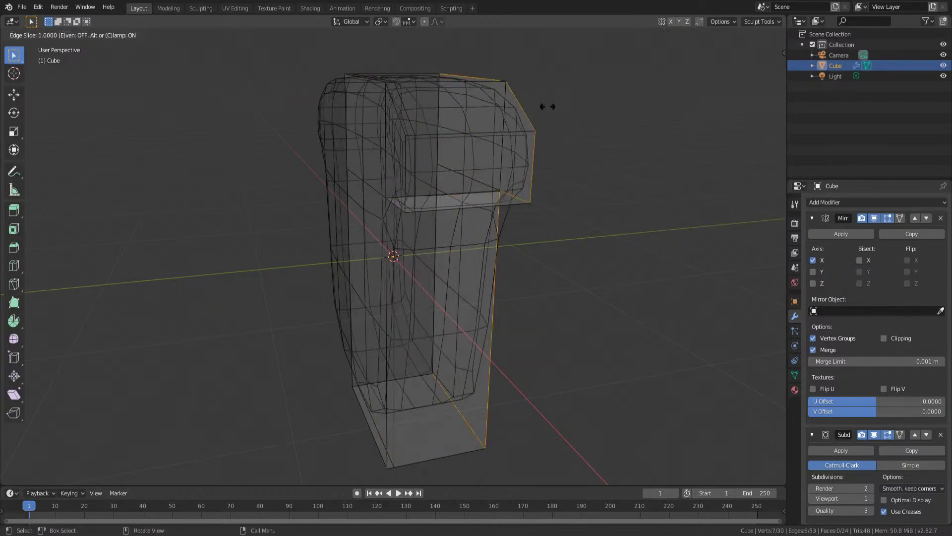
{"action": "left_click", "coordinate": [516, 106]}
- Add two horizontal loop cuts around the torso, one near the bottom and one just beneath the shoulder
{"action": "key", "text": "ctrl+r"}
{"action": "left_click", "coordinate": [487, 315]}
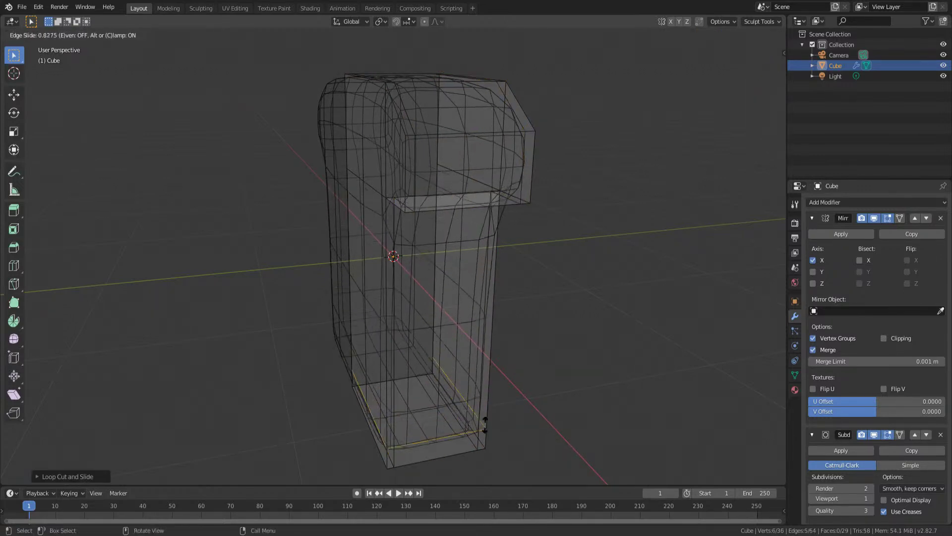
{"action": "left_click", "coordinate": [486, 421]}
{"action": "middle_click_drag", "start_coordinate": [353, 453], "coordinate": [389, 397]}
{"action": "key", "text": "ctrl+r"}
{"action": "left_click", "coordinate": [435, 149]}
{"action": "left_click", "coordinate": [436, 166]}
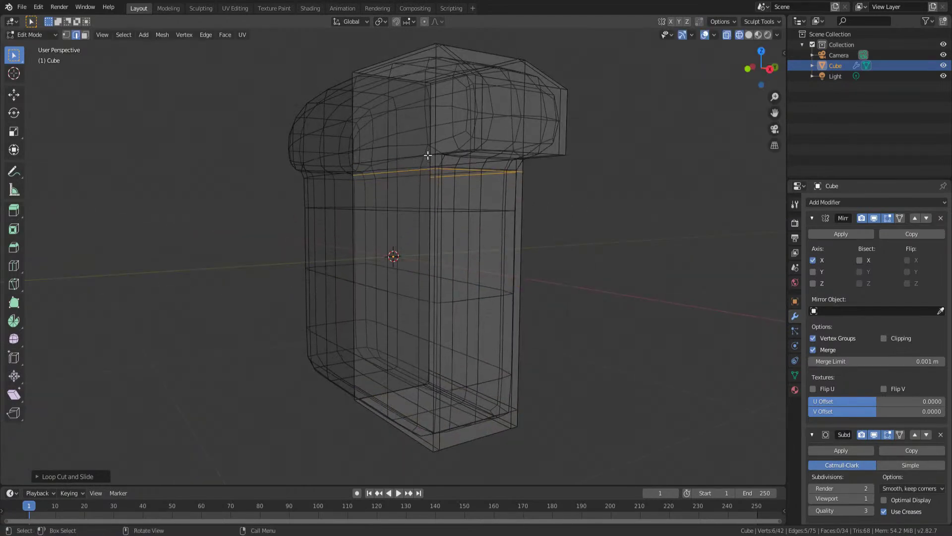
- In front view, move the shoulder's outer vertices inward and slightly down, and return to Object Mode
{"action": "key", "text": "KP_1"}
{"action": "scroll", "coordinate": [486, 179], "scroll_direction": "up", "scroll_amount": 2}
{"action": "middle_click_drag", "start_coordinate": [607, 126], "coordinate": [517, 268], "text": "shift"}
{"action": "key", "text": "shift+z"}
{"action": "key", "text": "shift+z"}
{"action": "left_click_drag", "start_coordinate": [544, 173], "coordinate": [573, 253]}
{"action": "key", "text": "g"}
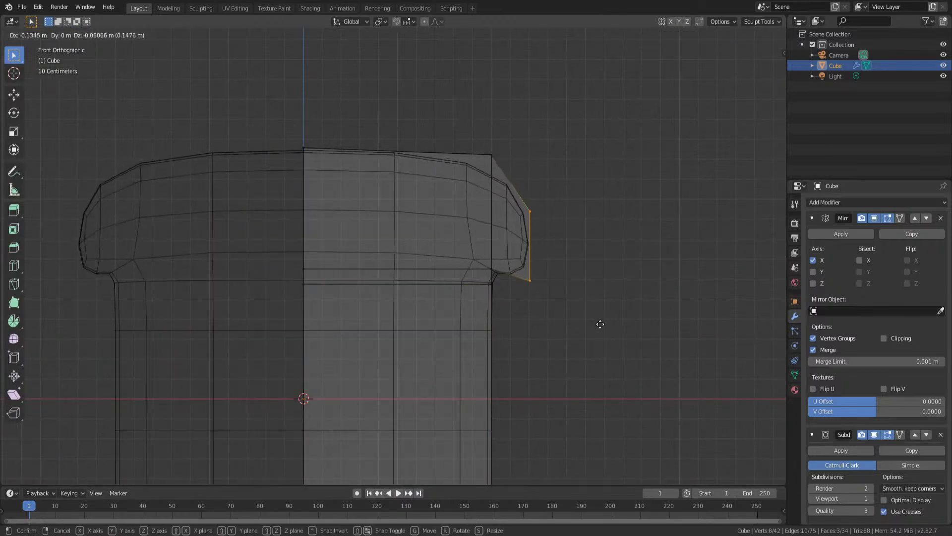
{"action": "left_click", "coordinate": [586, 320]}
{"action": "key", "text": "Tab"}
{"action": "scroll", "coordinate": [498, 319], "scroll_direction": "down", "scroll_amount": 4}
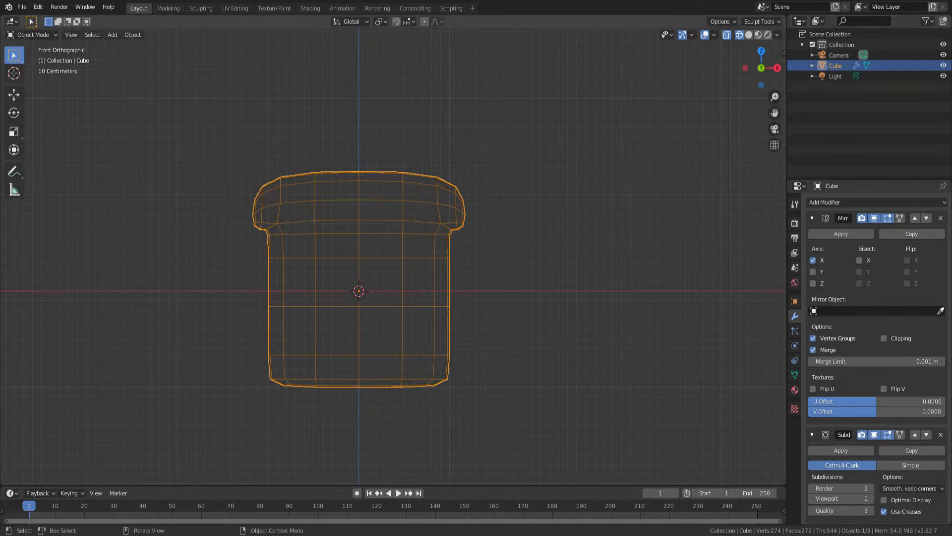
{"action": "middle_click_drag", "start_coordinate": [477, 220], "coordinate": [441, 245]}
{"action": "key", "text": "KP_1"}
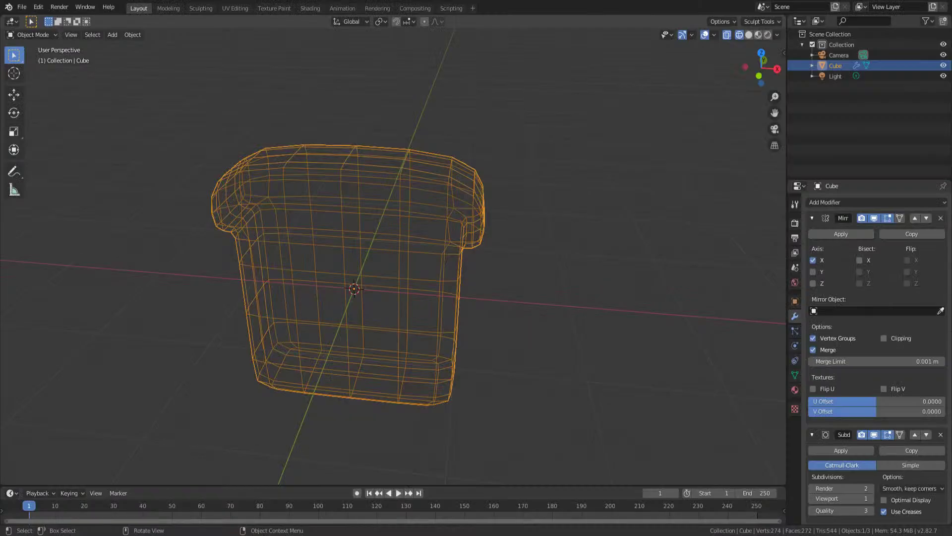
{"action": "middle_click_drag", "start_coordinate": [493, 249], "coordinate": [493, 218]}
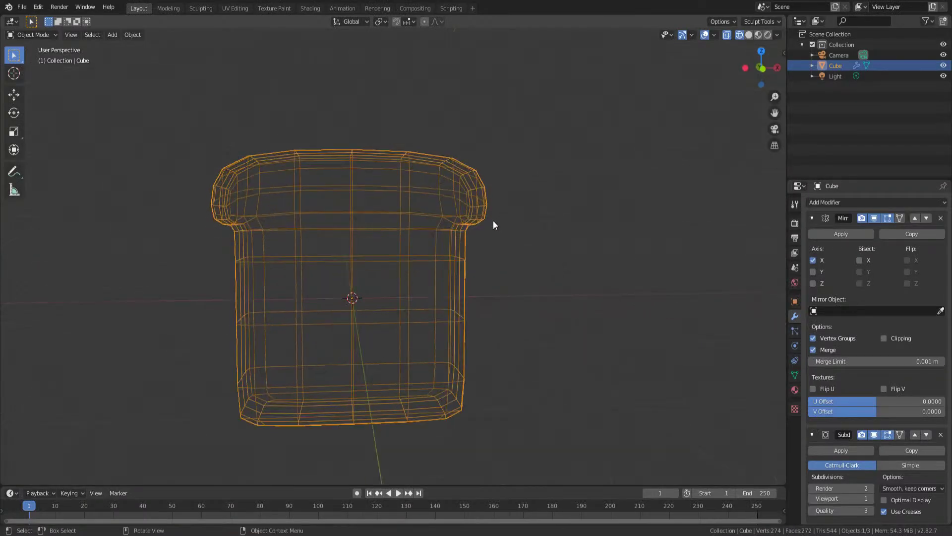
{"action": "key", "text": "KP_1"}
{"action": "left_click", "coordinate": [527, 296]}
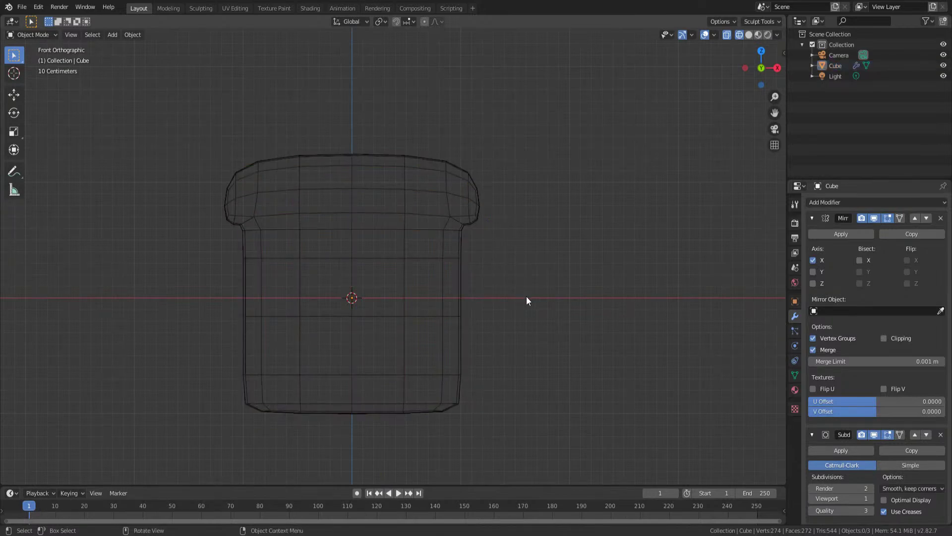
{"action": "key", "text": "shift+a"}
{"action": "mouse_move", "coordinate": [526, 290]}
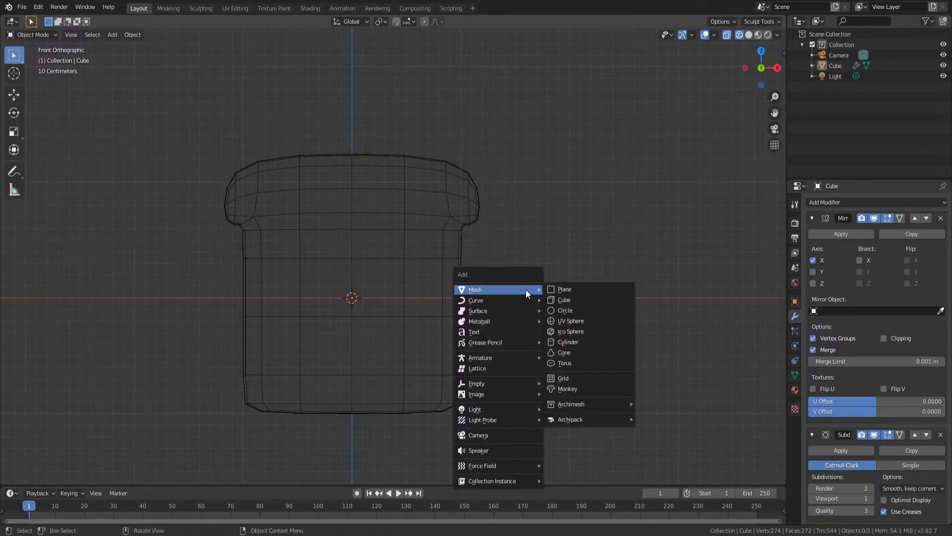
{"action": "left_click", "coordinate": [565, 309]}
{"action": "scroll", "coordinate": [474, 340], "scroll_direction": "down", "scroll_amount": 5}
{"action": "middle_click_drag", "start_coordinate": [497, 296], "coordinate": [500, 393], "text": "shift"}
{"action": "scroll", "coordinate": [501, 335], "scroll_direction": "down", "scroll_amount": 4}
{"action": "middle_click_drag", "start_coordinate": [491, 346], "coordinate": [501, 318], "text": "shift"}
{"action": "scroll", "coordinate": [500, 317], "scroll_direction": "up", "scroll_amount": 4}
{"action": "middle_click_drag", "start_coordinate": [441, 286], "coordinate": [399, 339]}
{"action": "key", "text": "ctrl+z"}
{"action": "middle_click_drag", "start_coordinate": [441, 307], "coordinate": [478, 298]}
{"action": "key", "text": "shift+a"}
{"action": "mouse_move", "coordinate": [478, 325]}
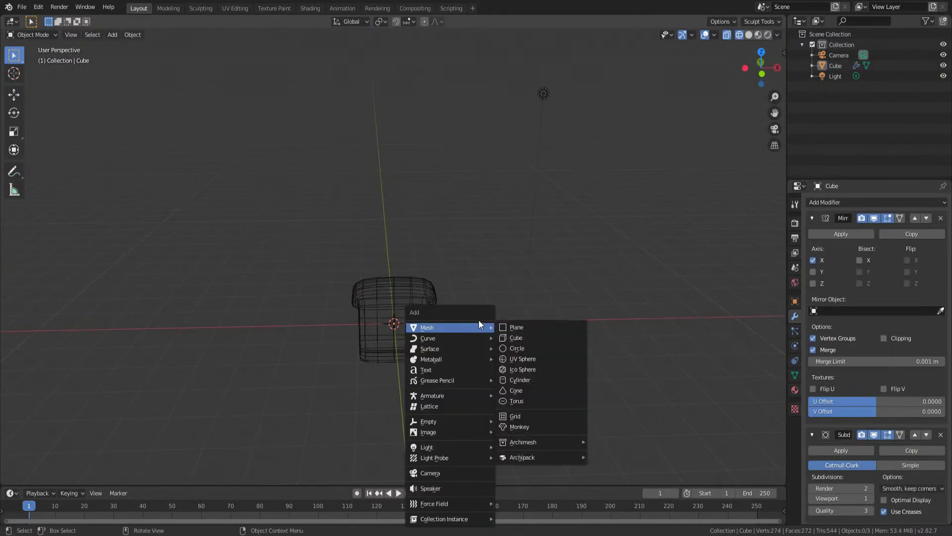
{"action": "left_click", "coordinate": [525, 346]}
{"action": "middle_click_drag", "start_coordinate": [407, 323], "coordinate": [427, 325]}
{"action": "key", "text": "ctrl+z"}
{"action": "key", "text": "shift+a"}
{"action": "mouse_move", "coordinate": [446, 323]}
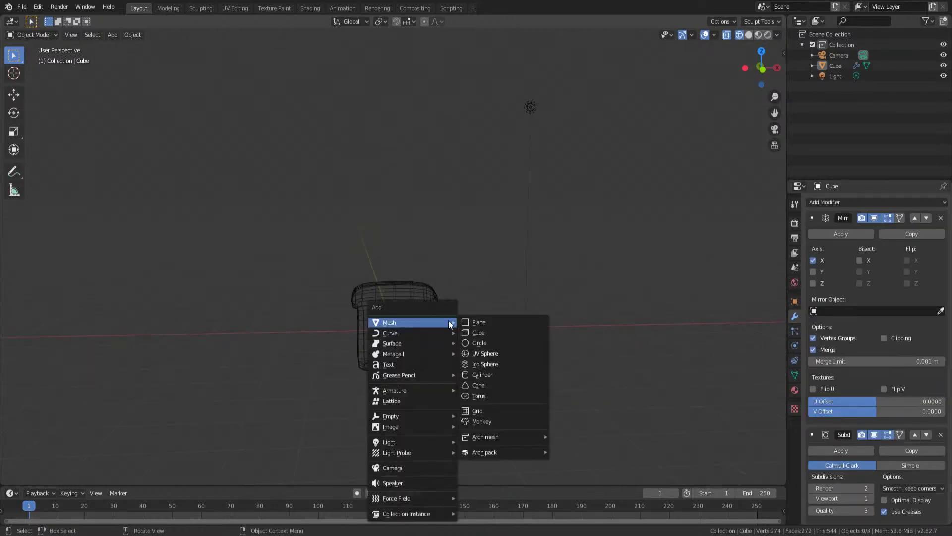
{"action": "left_click", "coordinate": [474, 353]}
{"action": "middle_click_drag", "start_coordinate": [452, 249], "coordinate": [469, 270]}
{"action": "key", "text": "KP_1"}
{"action": "key", "text": "KP_Decimal"}
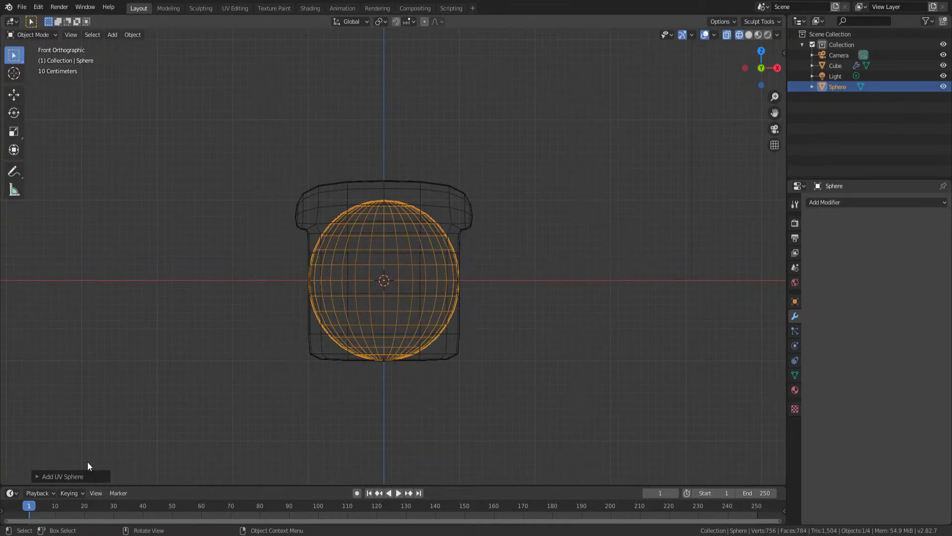
{"action": "key", "text": "Delete"}
- Add an icosphere, scale it down to eye size, and place it on one side of the body's upper half
{"action": "key", "text": "shift+a"}
{"action": "mouse_move", "coordinate": [397, 254]}
{"action": "left_click", "coordinate": [434, 298]}
{"action": "key", "text": "s"}
{"action": "left_click", "coordinate": [439, 286]}
{"action": "key", "text": "g"}
{"action": "left_click", "coordinate": [477, 263]}
- Apply all transforms to the icosphere and add a Mirror modifier on the X axis for the second eye
{"action": "left_click", "coordinate": [859, 206]}
{"action": "key", "text": "ctrl+a"}
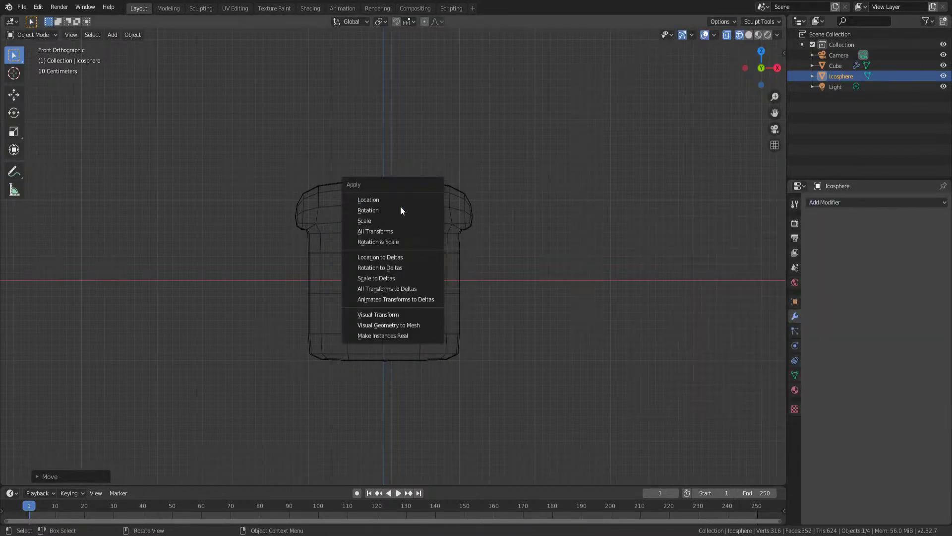
{"action": "left_click", "coordinate": [390, 226]}
{"action": "left_click", "coordinate": [843, 204]}
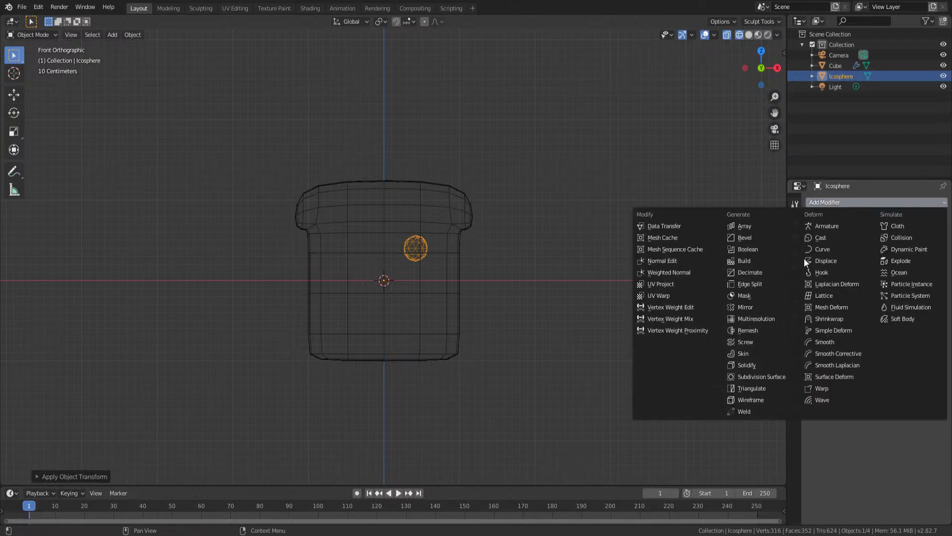
{"action": "left_click", "coordinate": [761, 305]}
- Move the mirrored eyes along the Y axis out to the front of the body
{"action": "scroll", "coordinate": [392, 248], "scroll_direction": "up", "scroll_amount": 6}
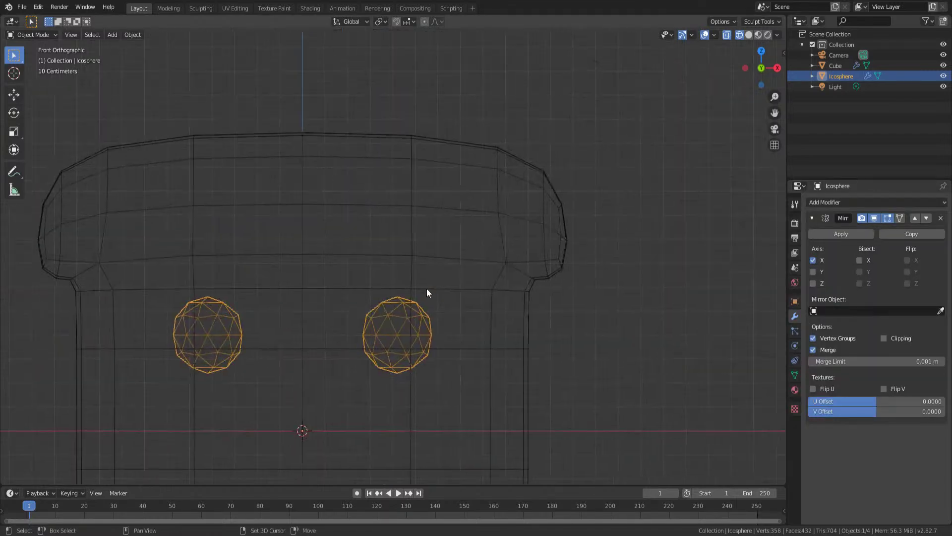
{"action": "key", "text": "shift+z"}
{"action": "middle_click_drag", "start_coordinate": [459, 302], "coordinate": [638, 262]}
{"action": "key", "text": "g"}
{"action": "key", "text": "y"}
{"action": "left_click", "coordinate": [564, 272]}
- Scale the body down along the Y axis to make it thinner from front to back
{"action": "middle_click_drag", "start_coordinate": [563, 273], "coordinate": [244, 346]}
{"action": "left_click", "coordinate": [472, 333]}
{"action": "key", "text": "ctrl+1"}
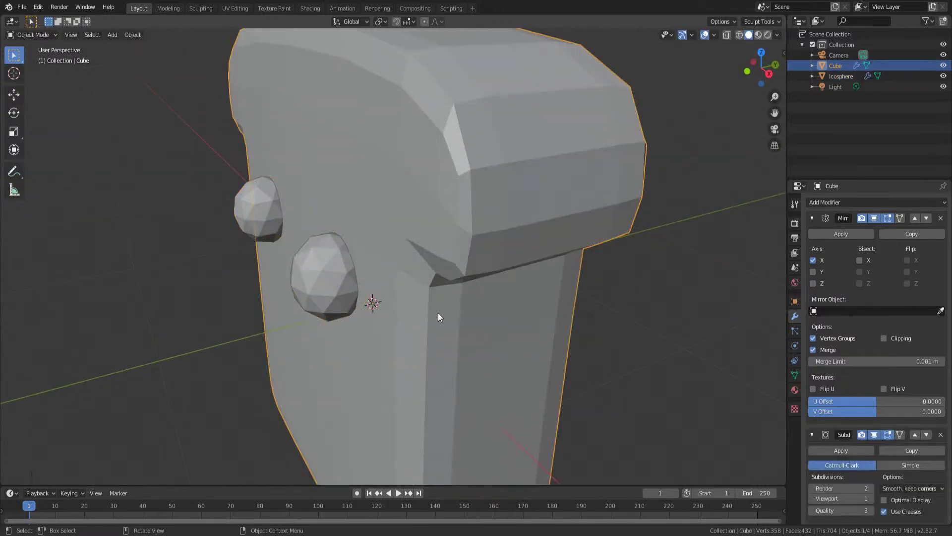
{"action": "key", "text": "s"}
{"action": "left_click", "coordinate": [463, 238]}
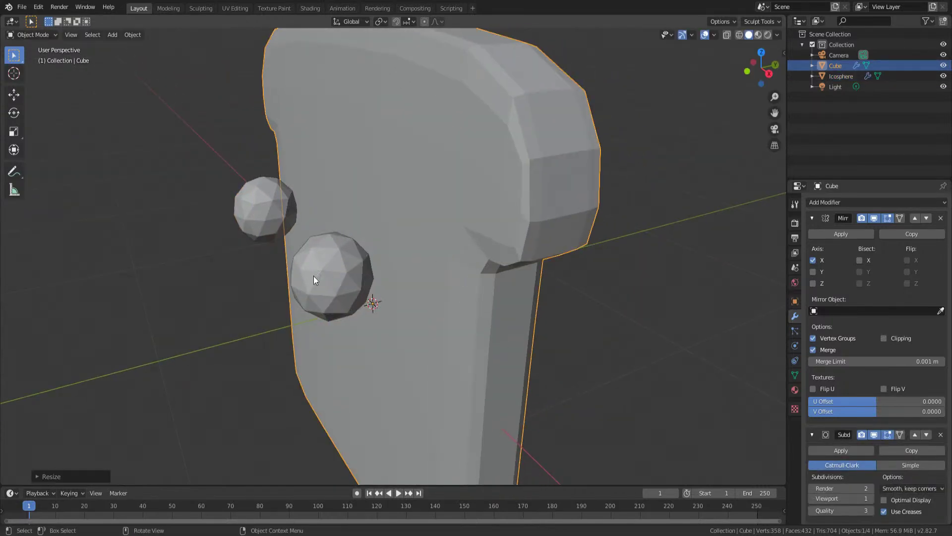
{"action": "left_click", "coordinate": [304, 279]}
{"action": "key", "text": "s"}
{"action": "key", "text": "x"}
{"action": "key", "text": "Escape"}
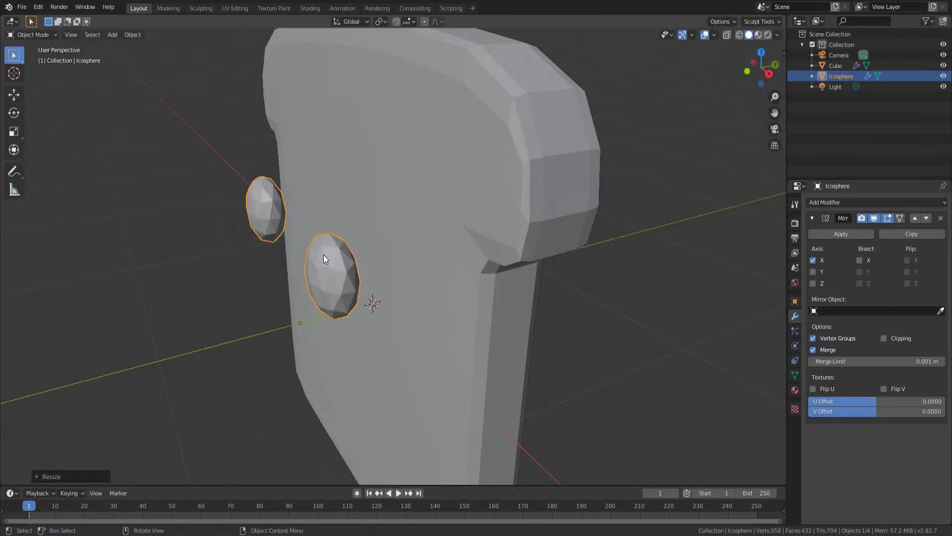
{"action": "key", "text": "s"}
{"action": "key", "text": "x"}
{"action": "key", "text": "Escape"}
- Move the eyes back along Y toward the face and lower them along Z to just above the body's centre
{"action": "key", "text": "g"}
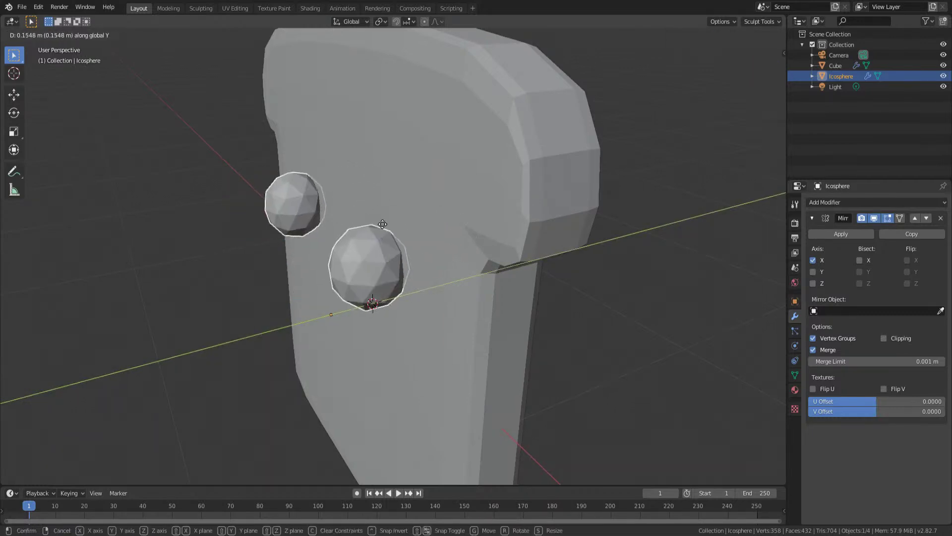
{"action": "left_click", "coordinate": [395, 231]}
{"action": "key", "text": "KP_1"}
{"action": "left_click", "coordinate": [525, 260]}
{"action": "middle_click_drag", "start_coordinate": [525, 261], "coordinate": [473, 138], "text": "shift"}
{"action": "left_click", "coordinate": [472, 138]}
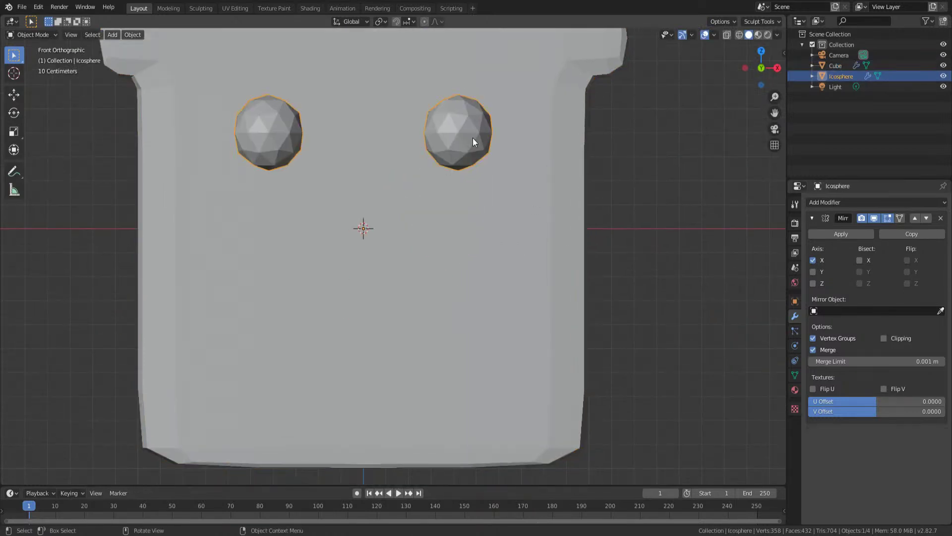
{"action": "key", "text": "g"}
{"action": "key", "text": "y"}
{"action": "key", "text": "z"}
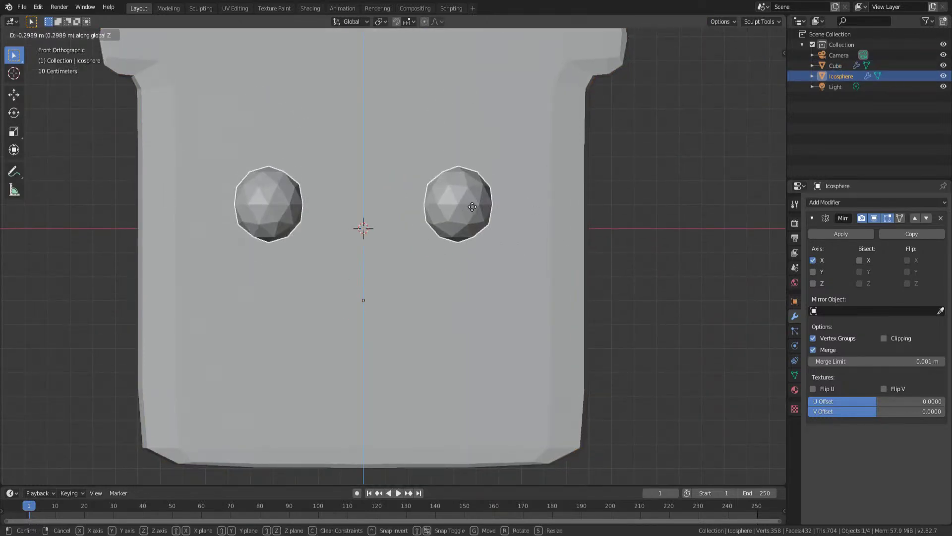
{"action": "left_click", "coordinate": [493, 216]}
- Add a cube at the world origin and scale it down to a nose-sized block between the eyes
{"action": "left_click", "coordinate": [603, 275]}
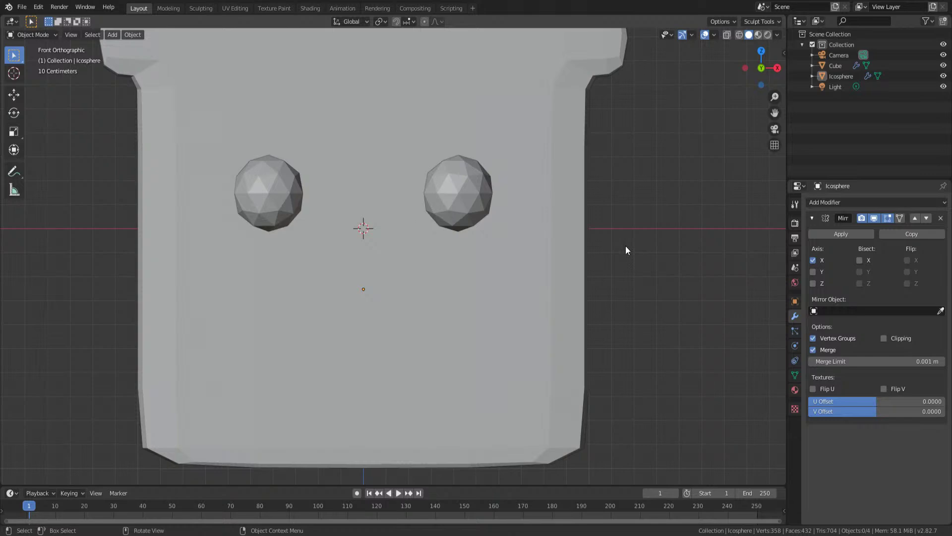
{"action": "key", "text": "shift+a"}
{"action": "mouse_move", "coordinate": [626, 246]}
{"action": "left_click", "coordinate": [678, 253]}
{"action": "key", "text": "shift+z"}
{"action": "middle_click_drag", "start_coordinate": [547, 280], "coordinate": [538, 260]}
{"action": "key", "text": "s"}
{"action": "left_click", "coordinate": [383, 274]}
{"action": "key", "text": "KP_1"}
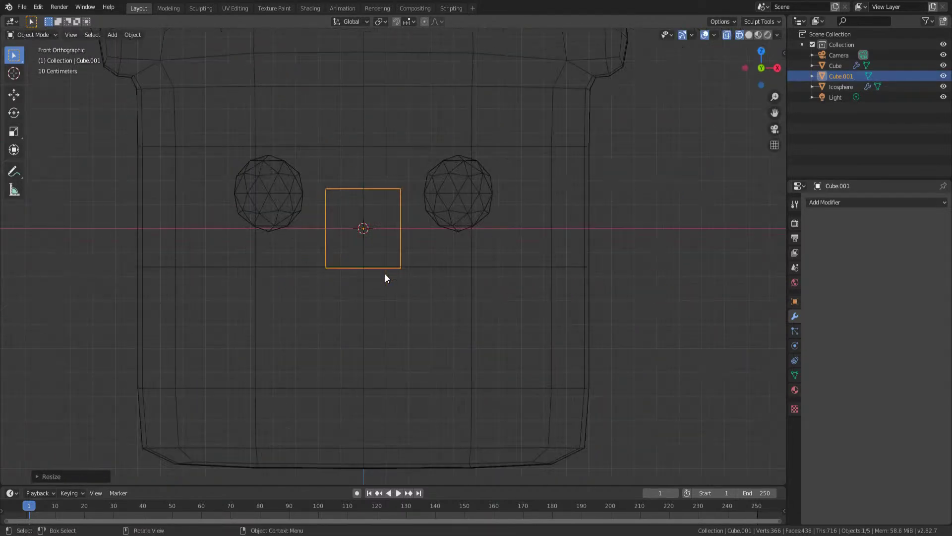
- Cut the nose cube through its vertical centre, delete the faces on its negative X half, and return to Object Mode
{"action": "middle_click_drag", "start_coordinate": [381, 263], "coordinate": [381, 258]}
{"action": "key", "text": "Tab"}
{"action": "key", "text": "ctrl+r"}
{"action": "left_click", "coordinate": [367, 232]}
{"action": "right_click", "coordinate": [367, 232]}
{"action": "key", "text": "Tab"}
{"action": "key", "text": "Tab"}
{"action": "key", "text": "3"}
{"action": "key", "text": "KP_1"}
{"action": "left_click_drag", "start_coordinate": [313, 172], "coordinate": [347, 297]}
{"action": "key", "text": "x"}
{"action": "left_click", "coordinate": [358, 274]}
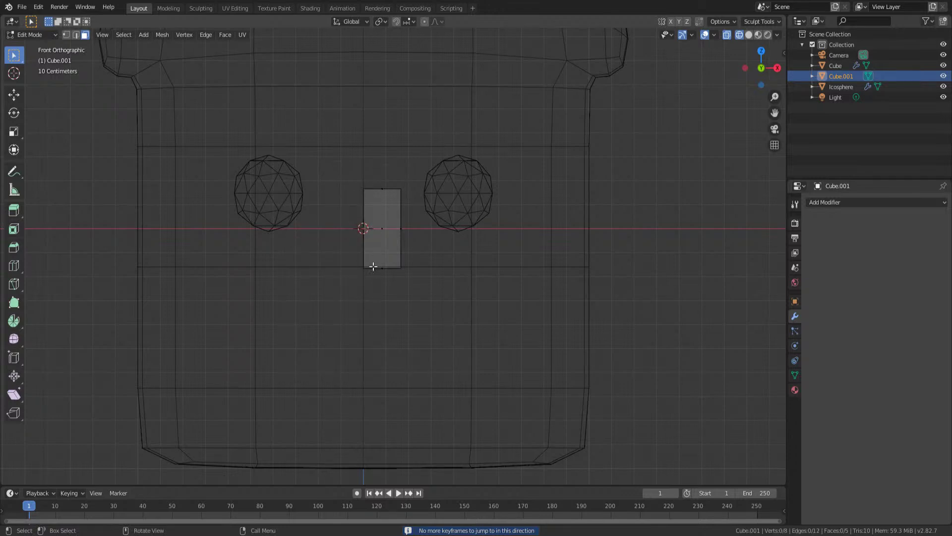
{"action": "key", "text": "Tab"}
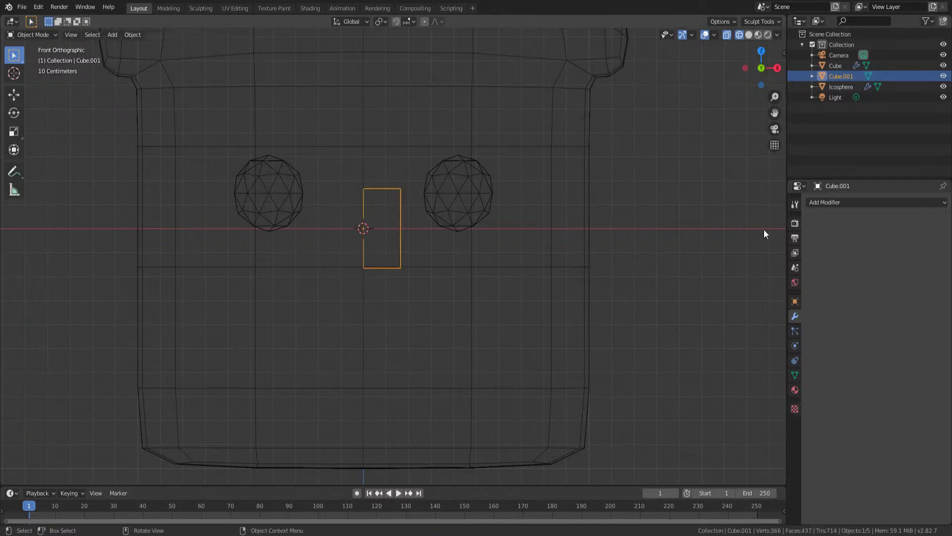
{"action": "left_click", "coordinate": [817, 202]}
{"action": "left_click", "coordinate": [750, 307]}
{"action": "mouse_move", "coordinate": [372, 170]}
{"action": "middle_mouse_down"}
{"action": "mouse_move", "coordinate": [408, 266]}
{"action": "mouse_move", "coordinate": [391, 266]}
{"action": "mouse_move", "coordinate": [371, 210]}
{"action": "middle_mouse_up"}
{"action": "key", "text": "shift+z"}
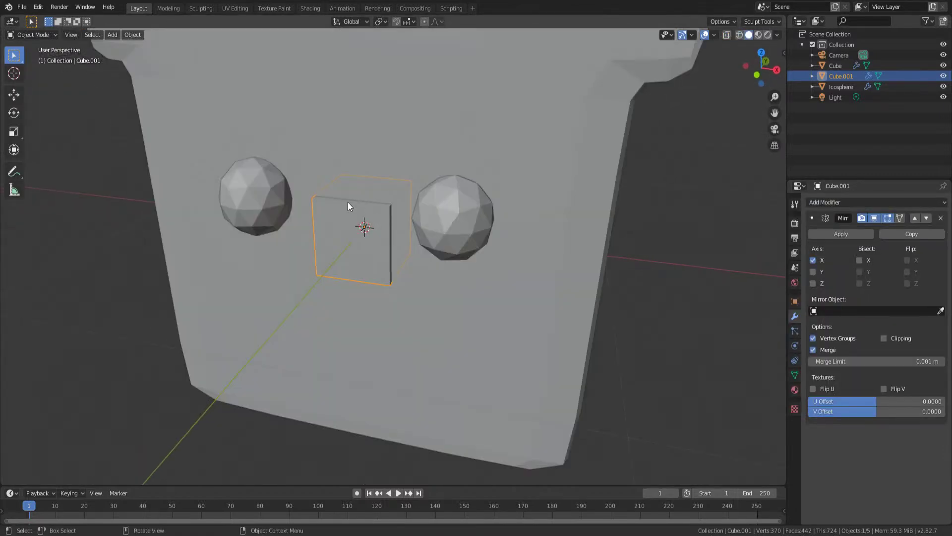
{"action": "left_click_drag", "start_coordinate": [353, 210], "coordinate": [325, 204]}
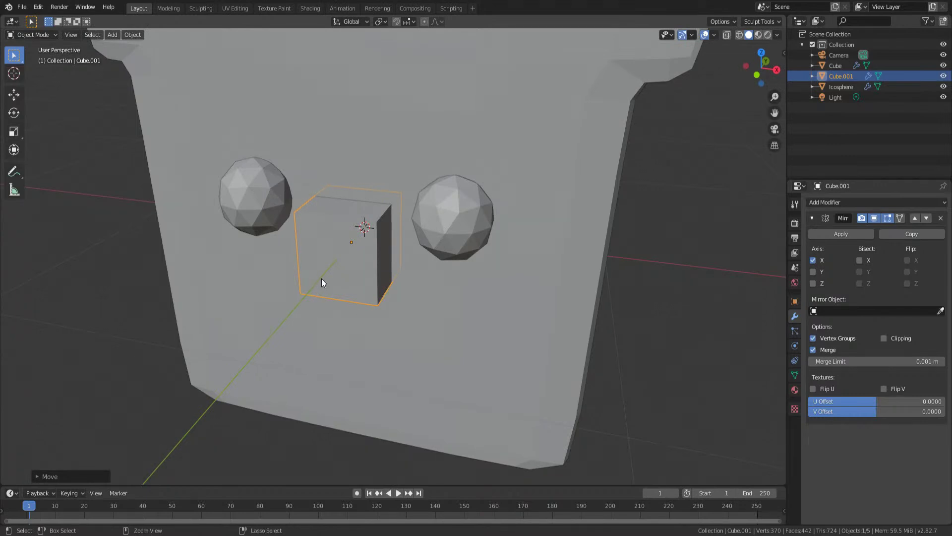
{"action": "key", "text": "ctrl+z"}
{"action": "key", "text": "ctrl+z"}
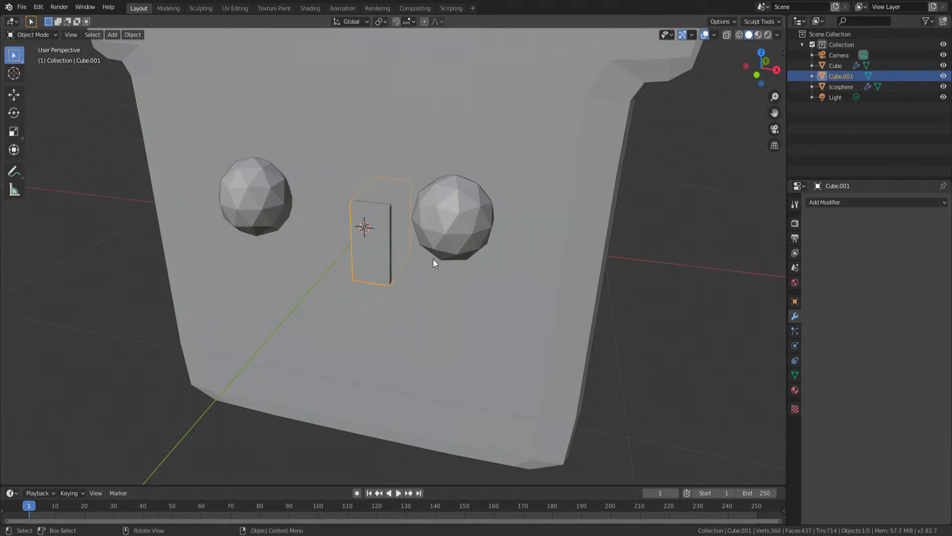
- Join the nose half cube into the body object so it uses the body's modifiers, and show it in wireframe
{"action": "left_click", "coordinate": [437, 341], "text": "shift"}
{"action": "right_click", "coordinate": [437, 341]}
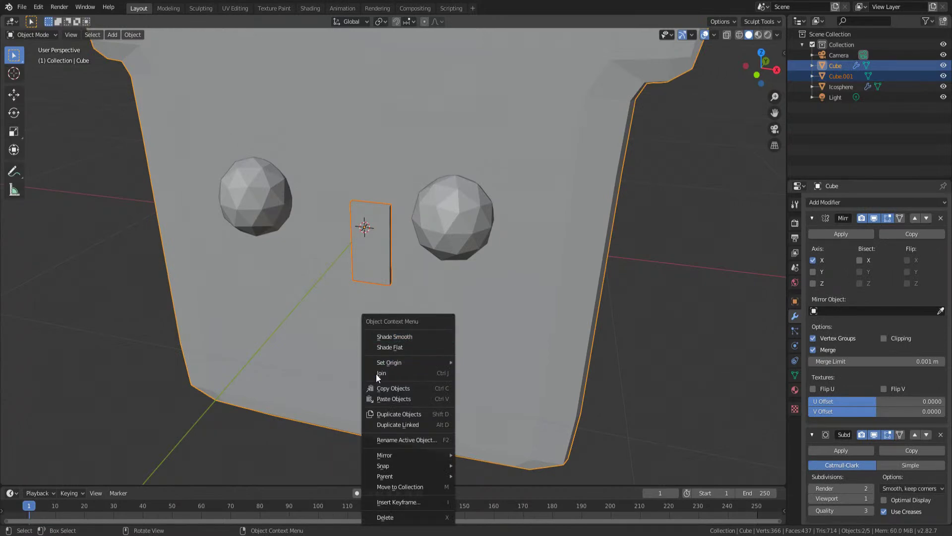
{"action": "key", "text": "ctrl+j"}
{"action": "key", "text": "shift+z"}
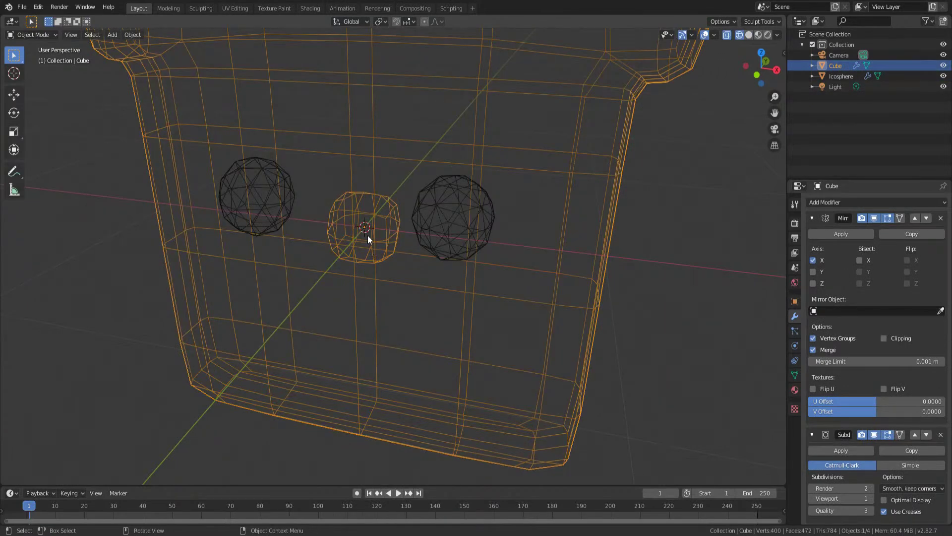
- Move the linked nose half block forward along Y in front of the body's face and return to solid shading
{"action": "key", "text": "Tab"}
{"action": "left_click", "coordinate": [389, 217]}
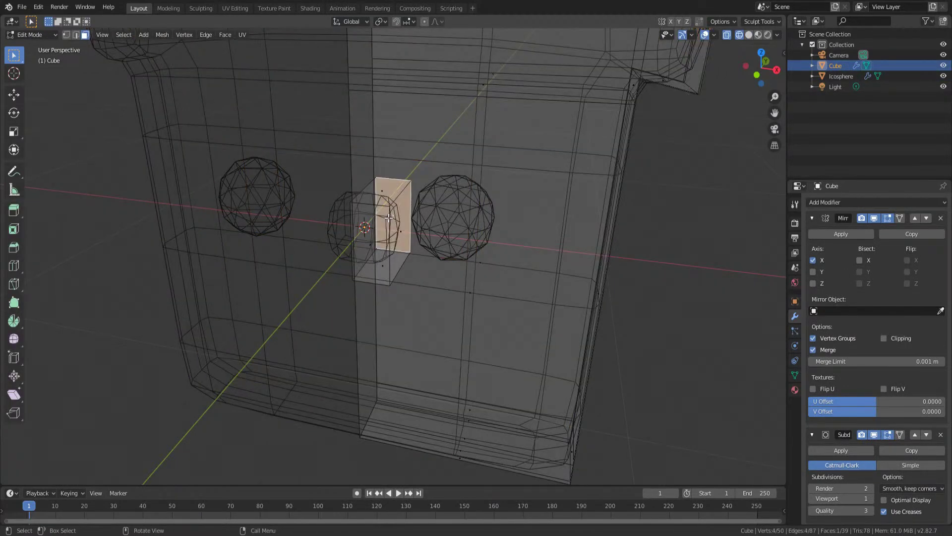
{"action": "key", "text": "ctrl+l"}
{"action": "key", "text": "g"}
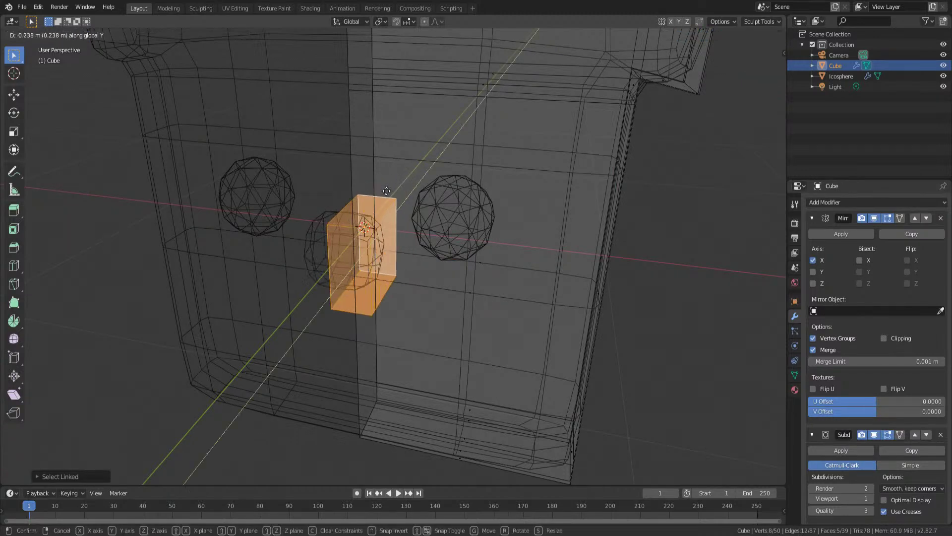
{"action": "left_click", "coordinate": [366, 243]}
{"action": "key", "text": "shift+z"}
{"action": "key", "text": "KP_1"}
{"action": "middle_click_drag", "start_coordinate": [369, 271], "coordinate": [365, 222]}
{"action": "left_click", "coordinate": [365, 221]}
{"action": "key", "text": "KP_1"}
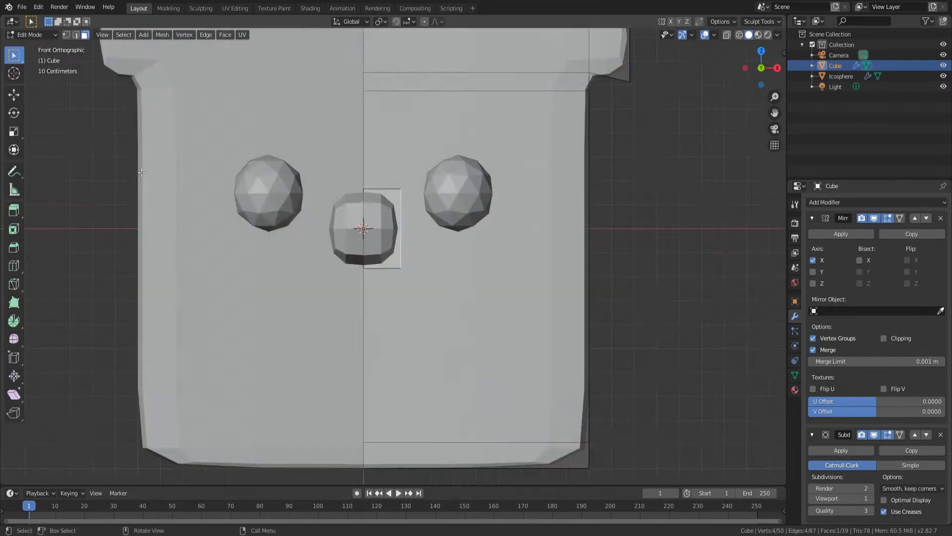
{"action": "key", "text": "a"}
{"action": "key", "text": "s"}
{"action": "left_click", "coordinate": [507, 124]}
{"action": "key", "text": "ctrl+z"}
- Select the whole nose half block and enable Clipping in the body's Mirror modifier
{"action": "left_click", "coordinate": [382, 242]}
{"action": "key", "text": "ctrl+KP_Add"}
{"action": "key", "text": "s"}
{"action": "left_click", "coordinate": [436, 164]}
{"action": "key", "text": "ctrl+z"}
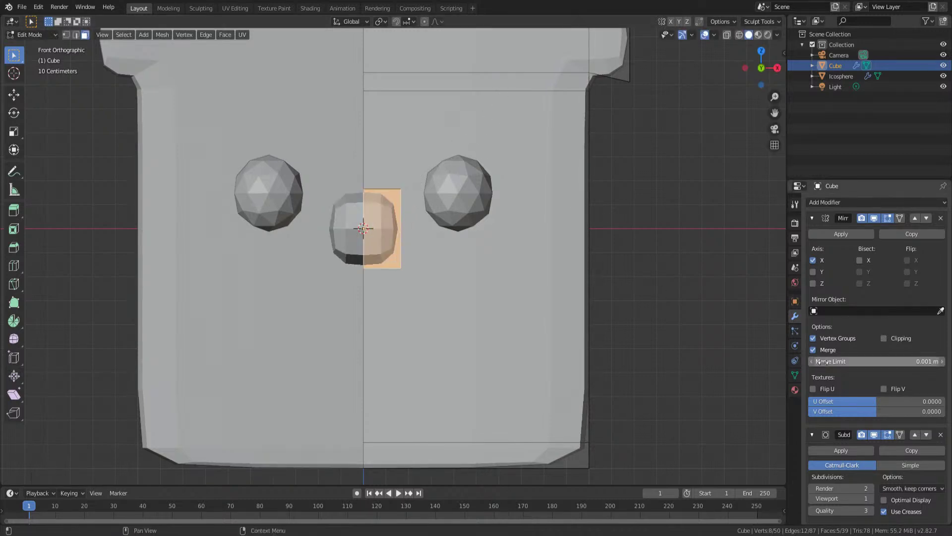
{"action": "left_click", "coordinate": [884, 338]}
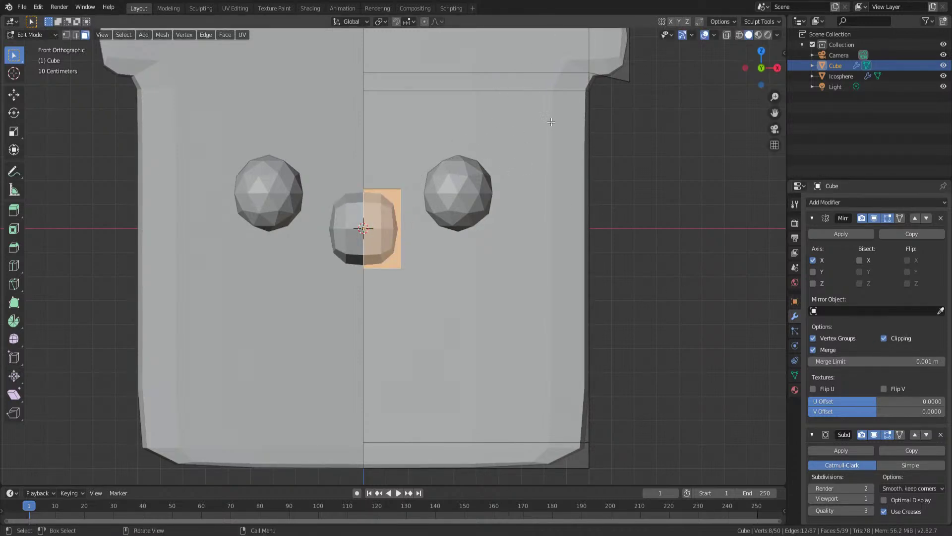
- Flatten the selected nose half block vertically and stretch it outward along X while its inner side stays on the mirror plane
{"action": "key", "text": "s"}
{"action": "left_click", "coordinate": [455, 216]}
{"action": "key", "text": "s"}
{"action": "key", "text": "Escape"}
{"action": "key", "text": "g"}
{"action": "key", "text": "x"}
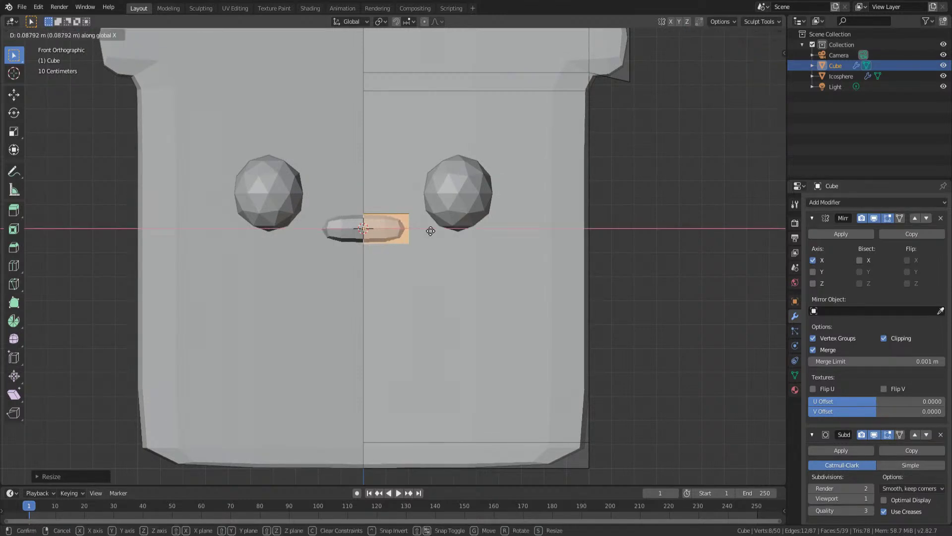
{"action": "left_click", "coordinate": [433, 232]}
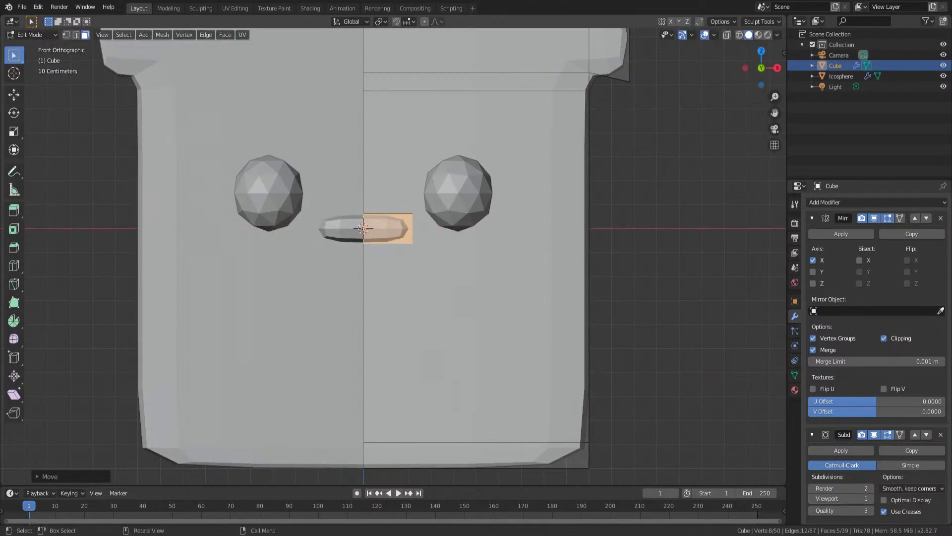
- Add a vertical loop cut through the middle of the flattened half block
{"action": "scroll", "coordinate": [283, 240], "scroll_direction": "up", "scroll_amount": 3}
{"action": "middle_click_drag", "start_coordinate": [282, 240], "coordinate": [283, 265]}
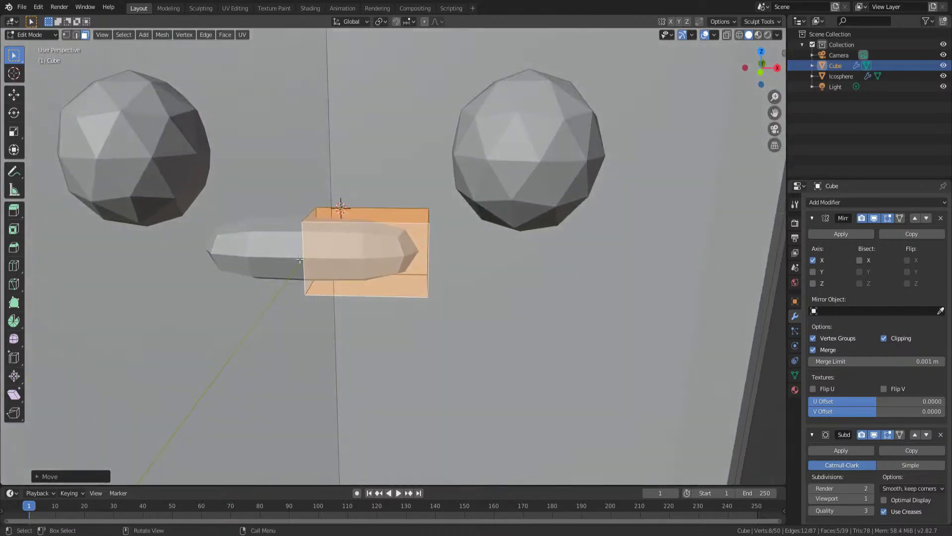
{"action": "key", "text": "ctrl+r"}
{"action": "left_click", "coordinate": [376, 225]}
{"action": "left_click", "coordinate": [377, 226]}
{"action": "middle_click_drag", "start_coordinate": [376, 225], "coordinate": [361, 237]}
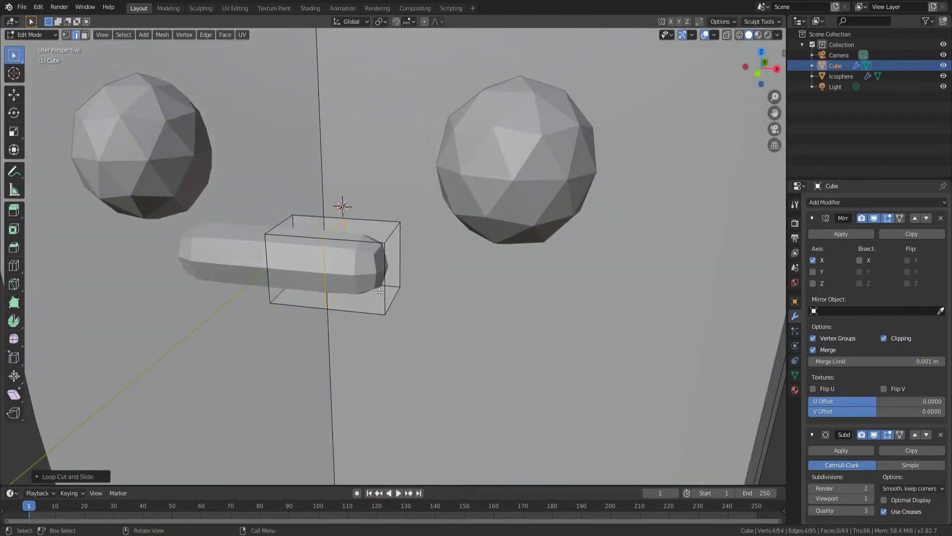
- Rotate the half block's outer end face and raise it about 0.14 m to bend the shape into a smile
{"action": "key", "text": "3"}
{"action": "left_click", "coordinate": [392, 250]}
{"action": "key", "text": "r"}
{"action": "key", "text": "x"}
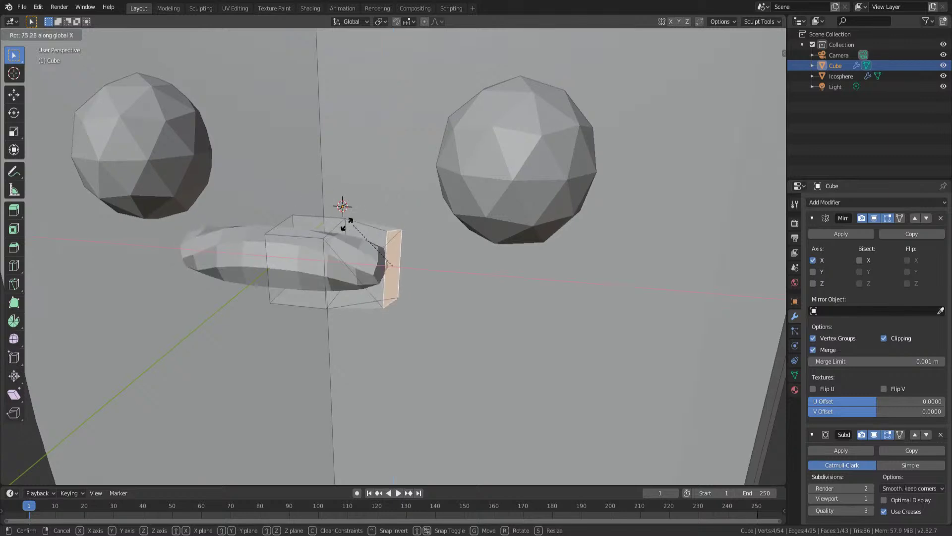
{"action": "left_click", "coordinate": [339, 198]}
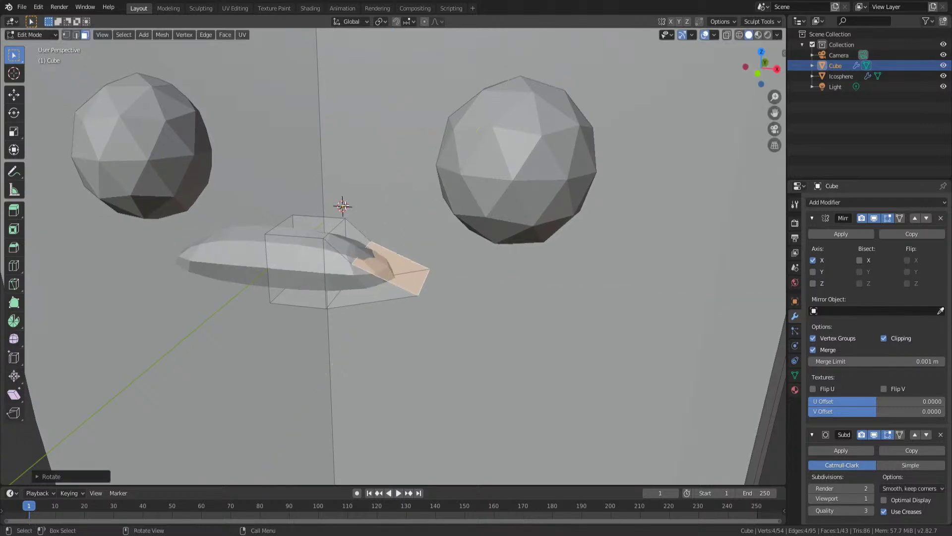
{"action": "key", "text": "KP_1"}
{"action": "key", "text": "g"}
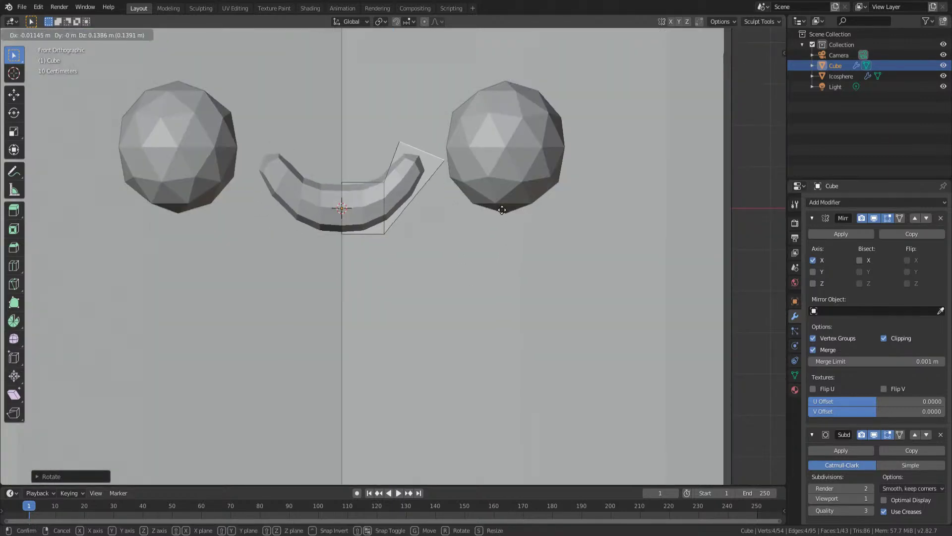
{"action": "left_click", "coordinate": [399, 201]}
- Raise the lower edge of the smile's middle loop in see-through view to smooth its curve
{"action": "key", "text": "alt+z"}
{"action": "key", "text": "2"}
{"action": "left_click", "coordinate": [360, 198]}
{"action": "left_click_drag", "start_coordinate": [377, 124], "coordinate": [415, 199], "text": "shift"}
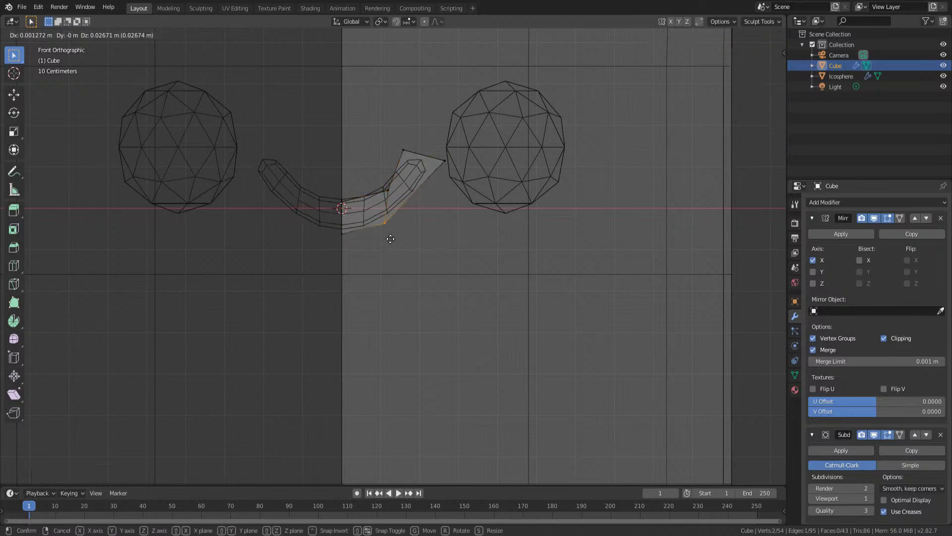
{"action": "left_click", "coordinate": [382, 187]}
- Rotate the smile's outer end and move it inward so the tip points more steeply upward
{"action": "left_click_drag", "start_coordinate": [392, 129], "coordinate": [447, 179]}
{"action": "key", "text": "r"}
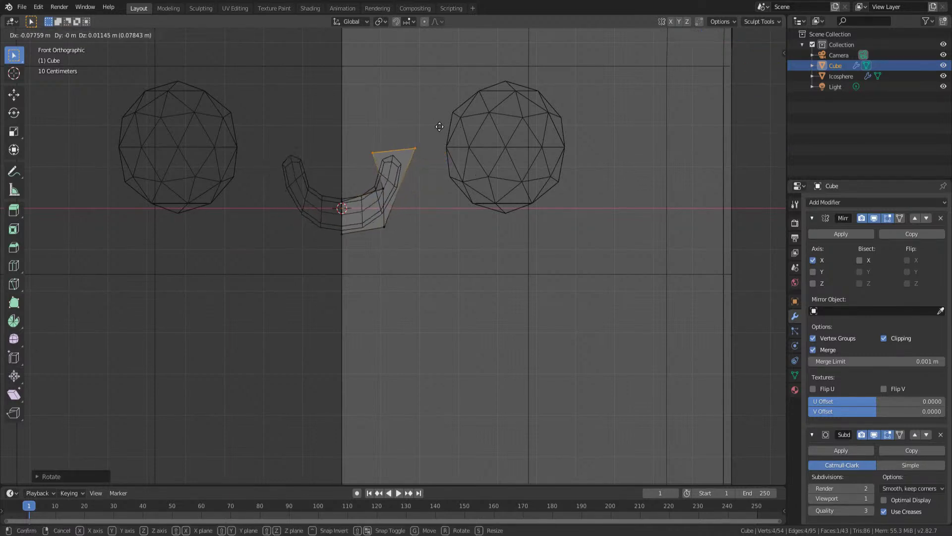
{"action": "key", "text": "g"}
{"action": "left_click", "coordinate": [438, 165]}
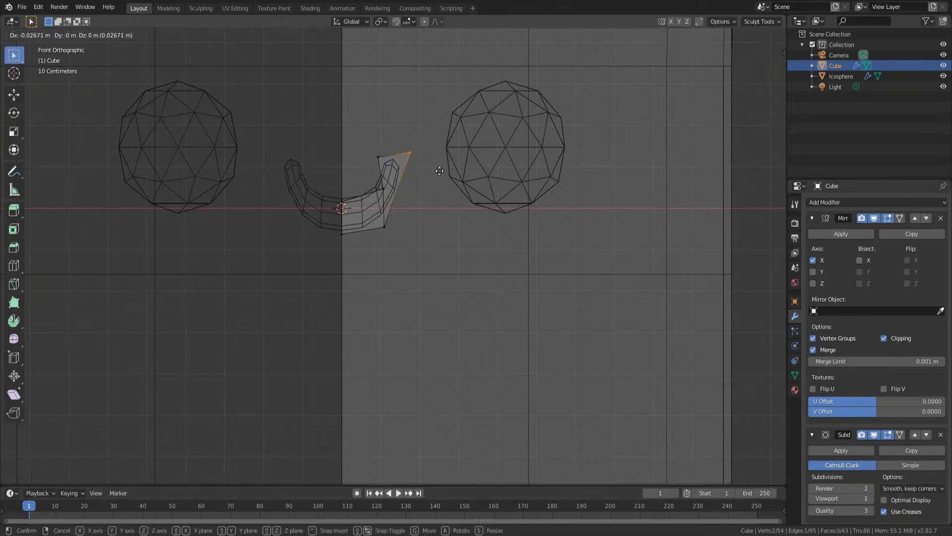
- Nudge the smile's outer and lower corner edges to even its thickness, and return to Object Mode in solid shading
{"action": "left_click", "coordinate": [380, 219]}
{"action": "key", "text": "g"}
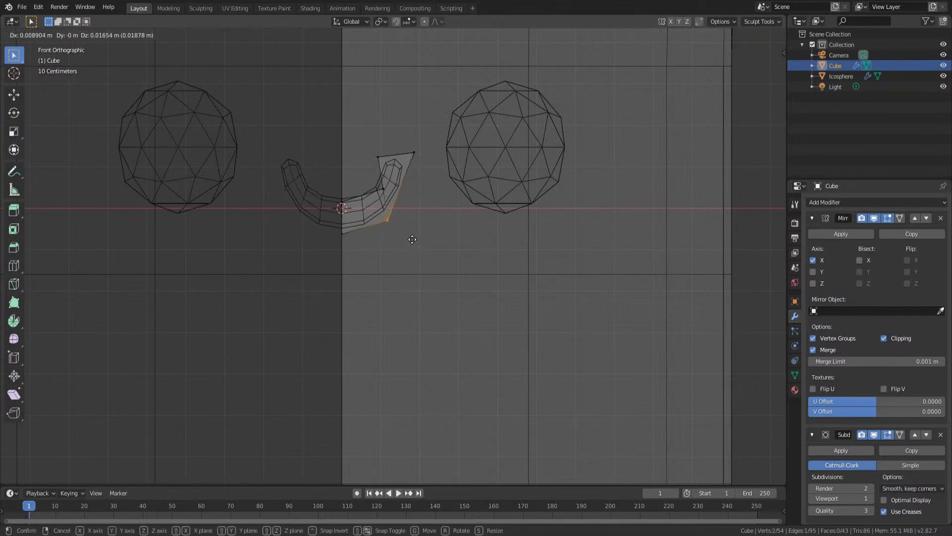
{"action": "left_click", "coordinate": [416, 234]}
{"action": "key", "text": "shift+z"}
{"action": "key", "text": "Tab"}
{"action": "scroll", "coordinate": [418, 233], "scroll_direction": "down", "scroll_amount": 7}
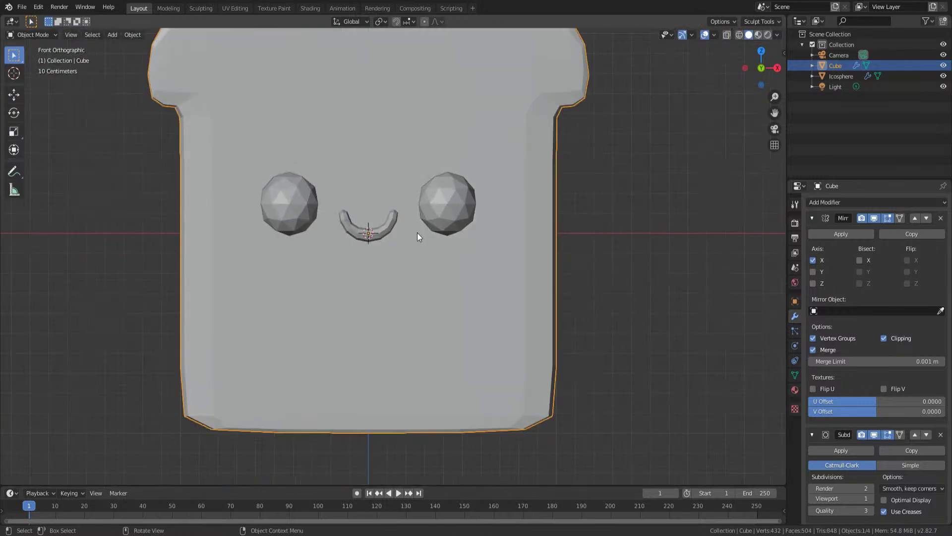
- Scale the mirrored eyes down to about half their size and space them slightly farther apart along X
{"action": "left_click", "coordinate": [419, 254]}
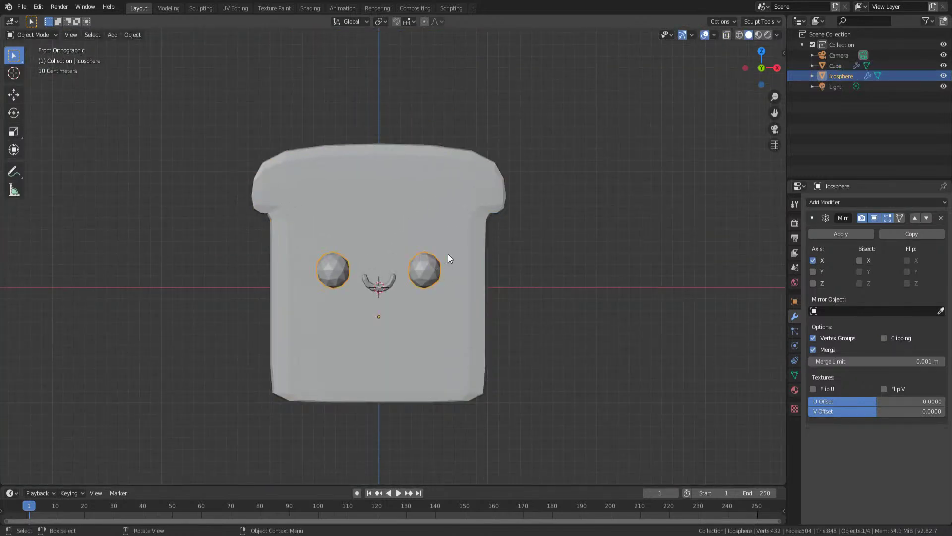
{"action": "key", "text": "Tab"}
{"action": "key", "text": "s"}
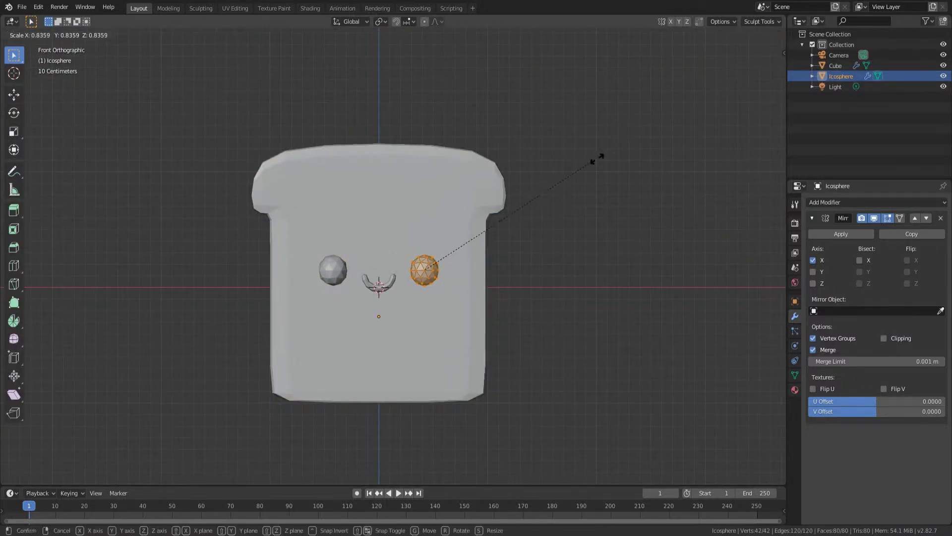
{"action": "left_click", "coordinate": [526, 205]}
{"action": "key", "text": "g"}
{"action": "key", "text": "x"}
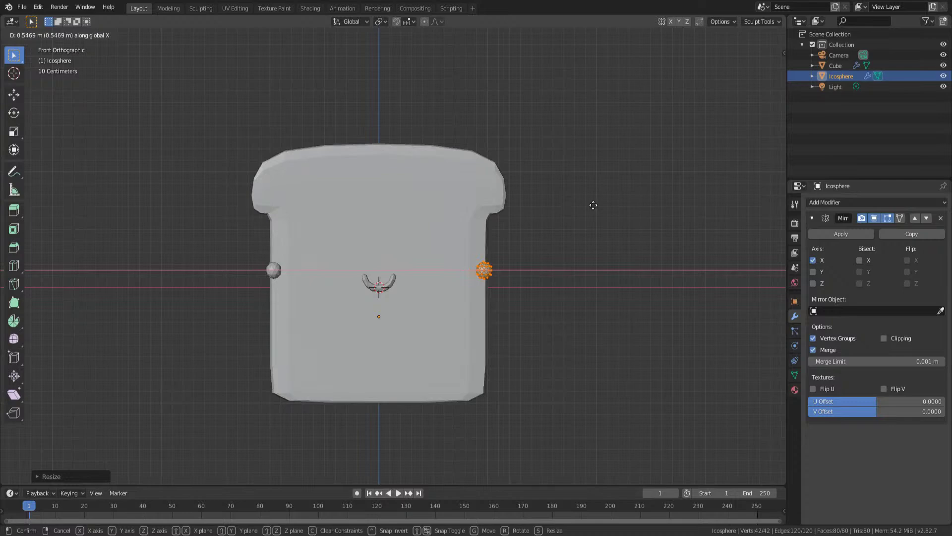
{"action": "left_click", "coordinate": [540, 226]}
{"action": "key", "text": "Tab"}
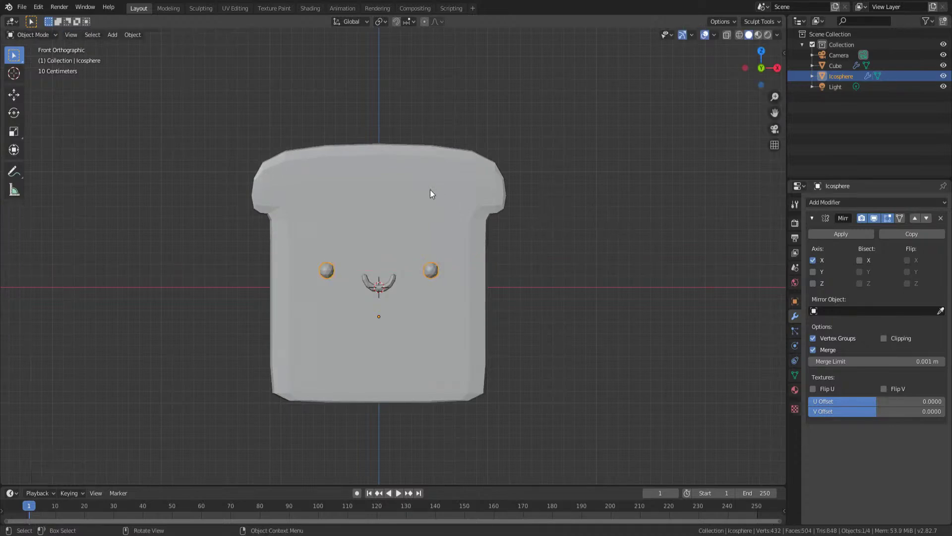
- Move the entire smile mesh back along Y against the face and return to Object Mode
{"action": "middle_click_drag", "start_coordinate": [420, 308], "coordinate": [331, 289]}
{"action": "left_click", "coordinate": [349, 280]}
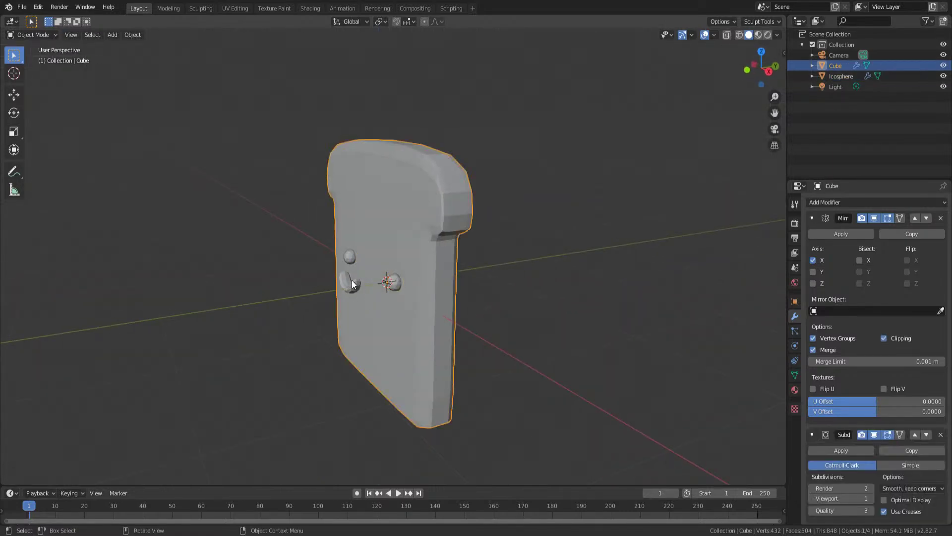
{"action": "key", "text": "Tab"}
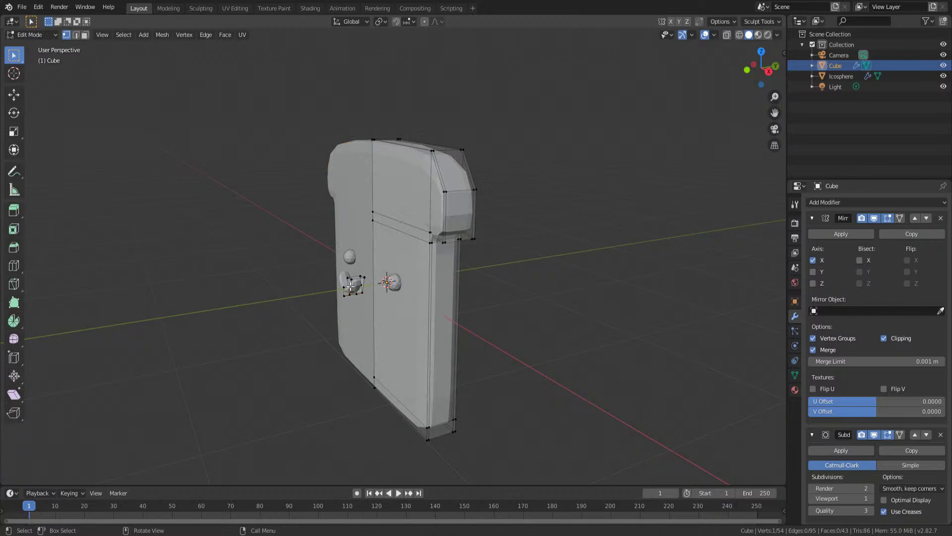
{"action": "key", "text": "ctrl+l"}
{"action": "key", "text": "g"}
{"action": "key", "text": "y"}
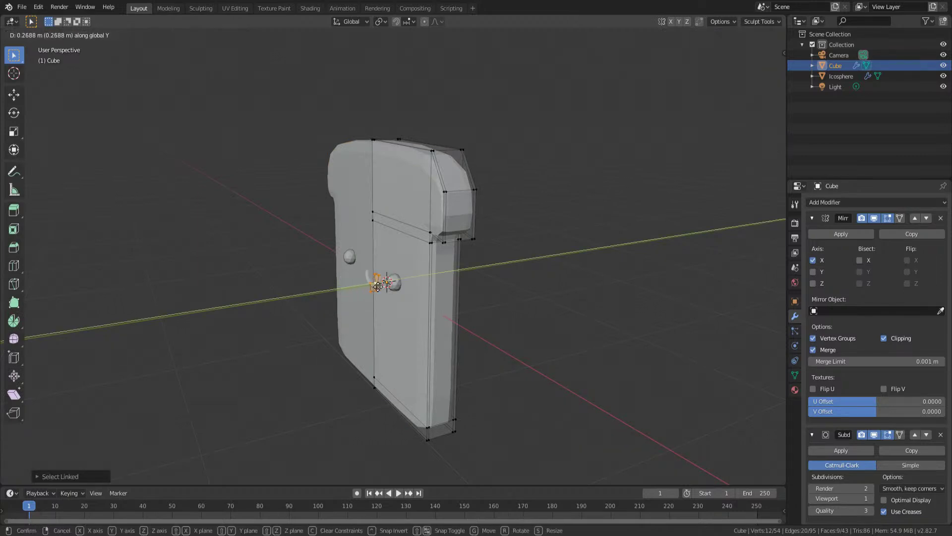
{"action": "left_click", "coordinate": [374, 287]}
{"action": "key", "text": "KP_1"}
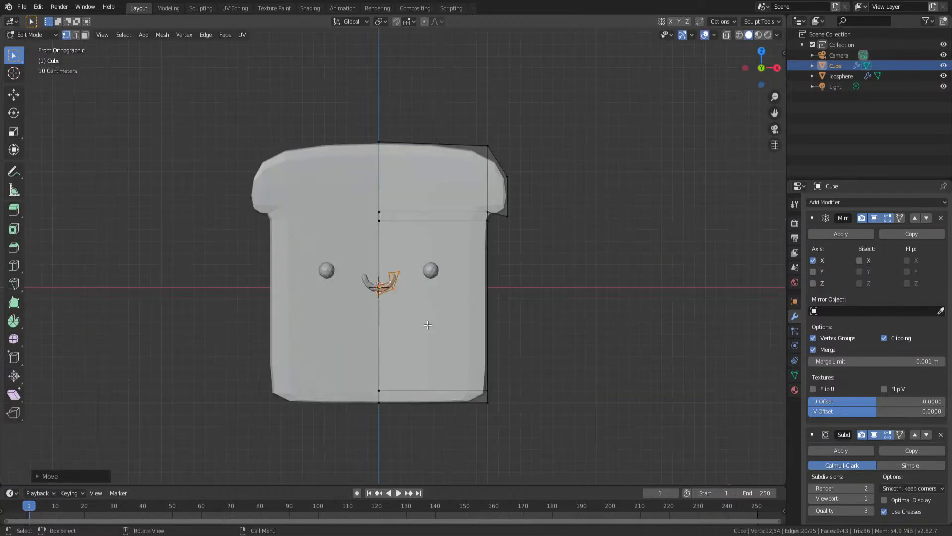
{"action": "key", "text": "Tab"}
{"action": "middle_click_drag", "start_coordinate": [648, 212], "coordinate": [603, 274]}
{"action": "key", "text": "KP_1"}
{"action": "left_click", "coordinate": [485, 238]}
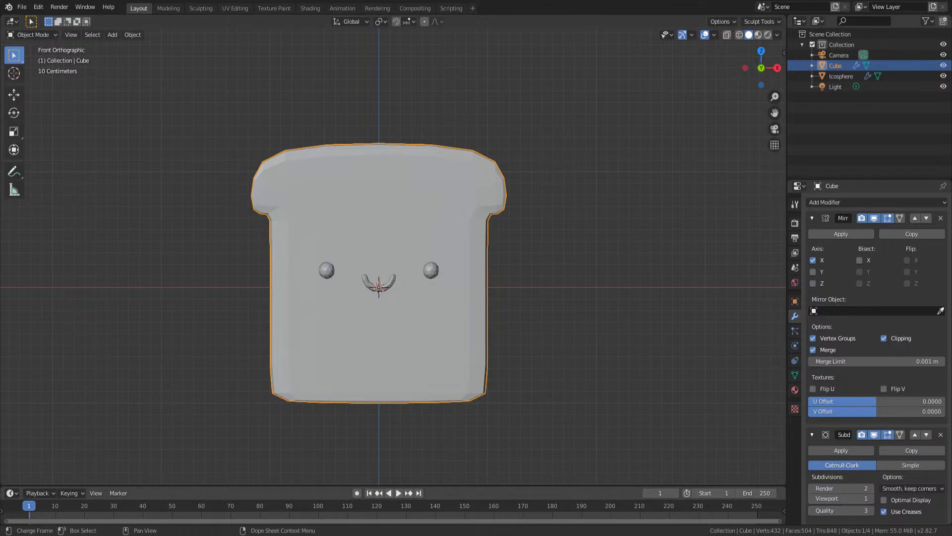
{"action": "mouse_move", "coordinate": [437, 298]}
{"action": "middle_mouse_down"}
{"action": "mouse_move", "coordinate": [451, 323]}
{"action": "mouse_move", "coordinate": [442, 294]}
{"action": "middle_mouse_up"}
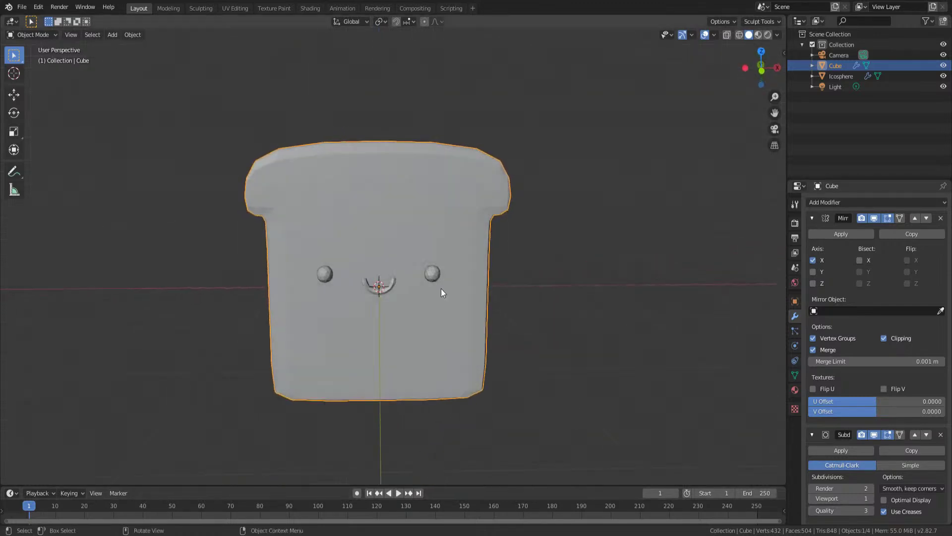
- Deselect everything, add a new cube in the front view, and raise it along Z above the body
{"action": "key", "text": "alt+a"}
{"action": "key", "text": "KP_1"}
{"action": "key", "text": "shift+a"}
{"action": "mouse_move", "coordinate": [531, 277]}
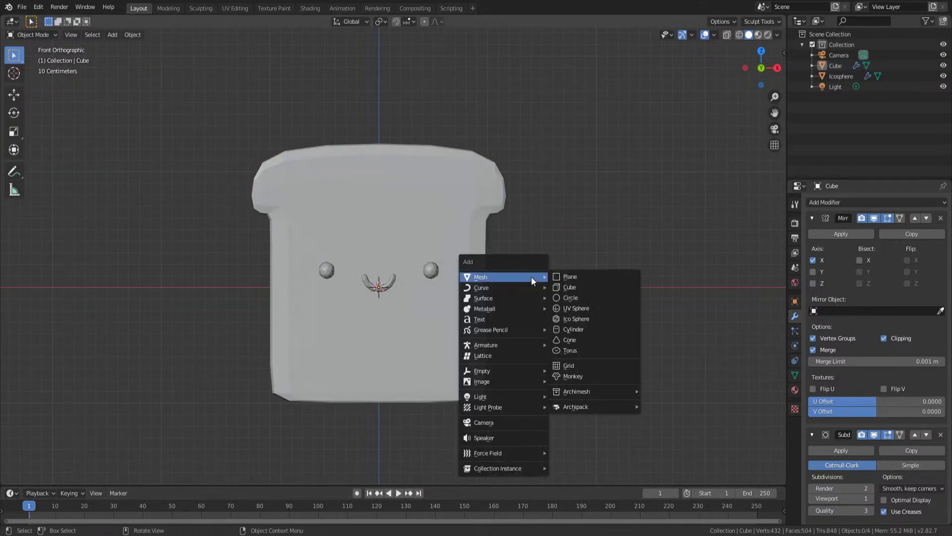
{"action": "left_click", "coordinate": [578, 286]}
{"action": "scroll", "coordinate": [489, 319], "scroll_direction": "down", "scroll_amount": 4}
{"action": "scroll", "coordinate": [489, 320], "scroll_direction": "down", "scroll_amount": 1}
{"action": "key", "text": "g"}
{"action": "key", "text": "z"}
{"action": "left_click", "coordinate": [395, 93]}
- Scale the new cube down to roughly a quarter of the body's width
{"action": "middle_click_drag", "start_coordinate": [475, 144], "coordinate": [453, 303], "text": "shift"}
{"action": "key", "text": "s"}
{"action": "left_click", "coordinate": [404, 292]}
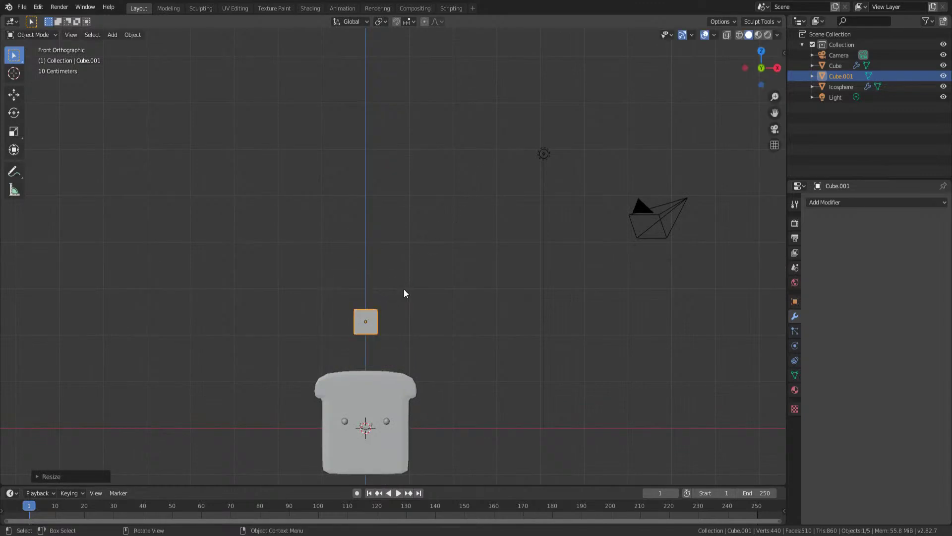
{"action": "scroll", "coordinate": [465, 309], "scroll_direction": "up", "scroll_amount": 4}
{"action": "middle_click_drag", "start_coordinate": [494, 226], "coordinate": [403, 172], "text": "shift"}
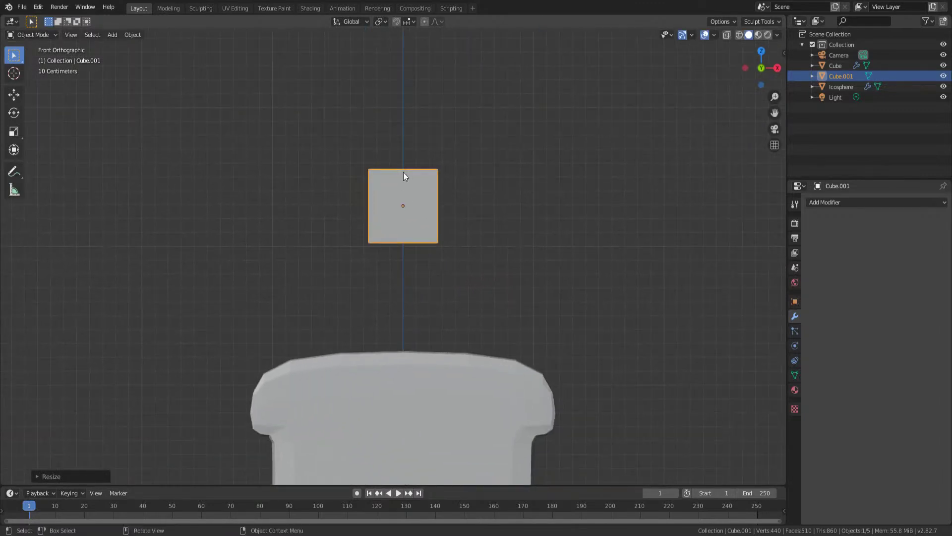
- Cut the new cube through its vertical centre, delete its negative X half, and return to Object Mode
{"action": "key", "text": "Tab"}
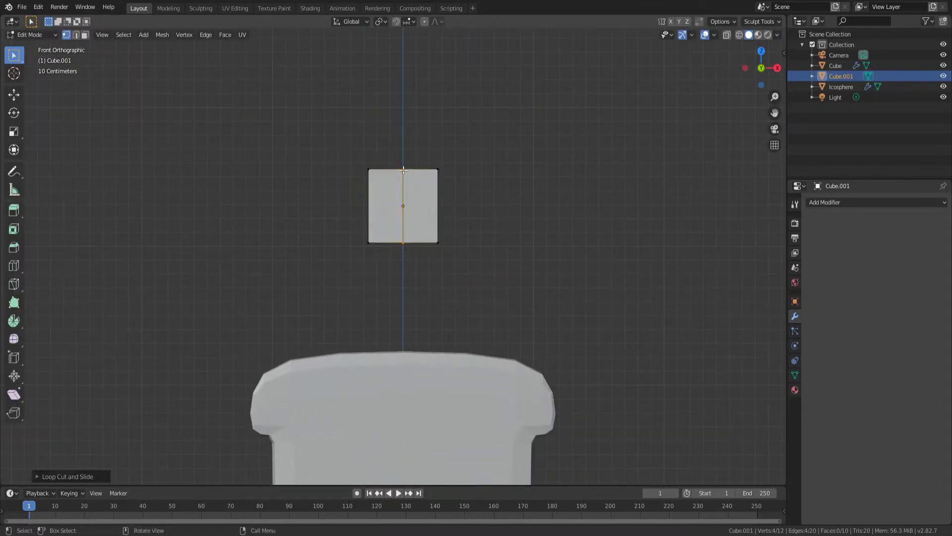
{"action": "key", "text": "Tab"}
{"action": "key", "text": "alt+z"}
{"action": "key", "text": "Tab"}
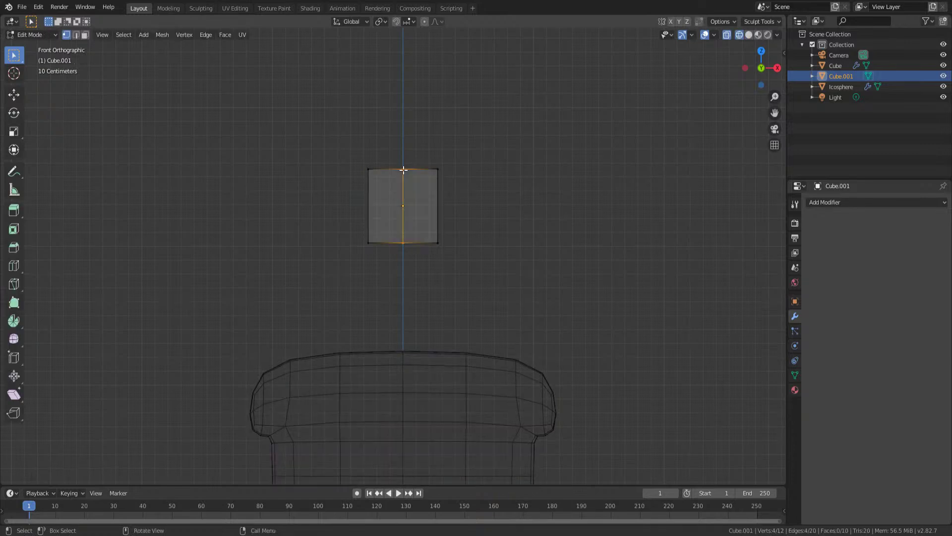
{"action": "left_click", "coordinate": [404, 170]}
{"action": "left_click_drag", "start_coordinate": [369, 142], "coordinate": [395, 274]}
{"action": "left_click_drag", "start_coordinate": [312, 119], "coordinate": [394, 273]}
{"action": "key", "text": "x"}
{"action": "left_click", "coordinate": [410, 286]}
{"action": "key", "text": "Tab"}
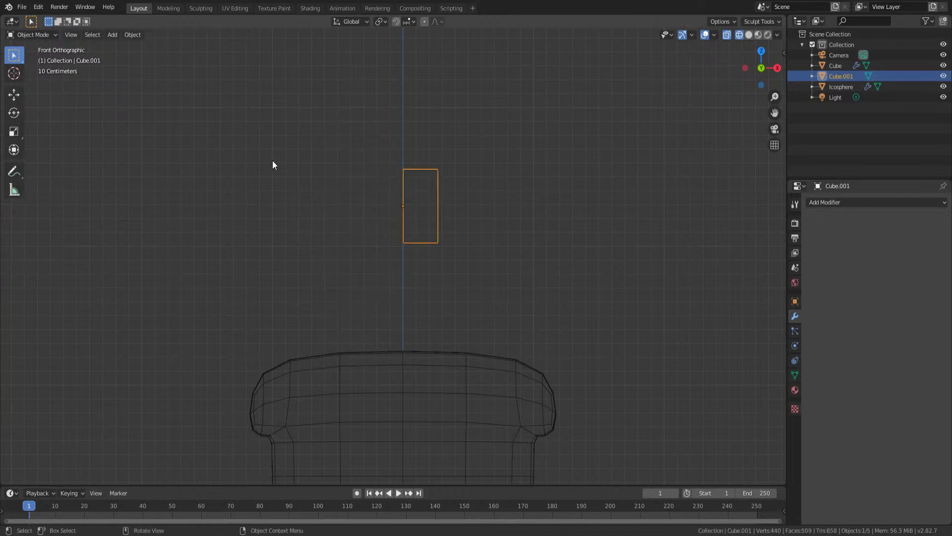
- Add a Mirror modifier across X to the half cube and enter Edit Mode on it
{"action": "left_click", "coordinate": [870, 202]}
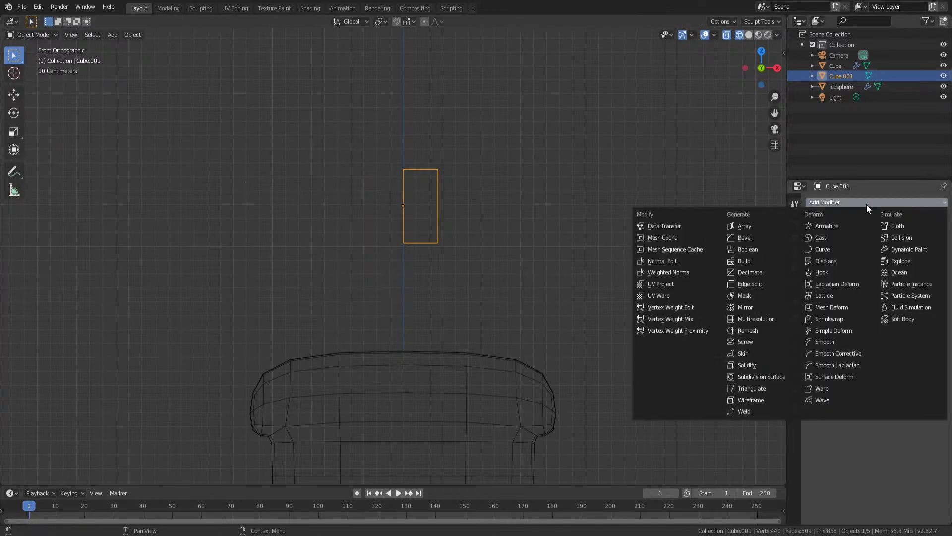
{"action": "left_click", "coordinate": [747, 307]}
{"action": "middle_click_drag", "start_coordinate": [457, 170], "coordinate": [448, 217]}
{"action": "key", "text": "Tab"}
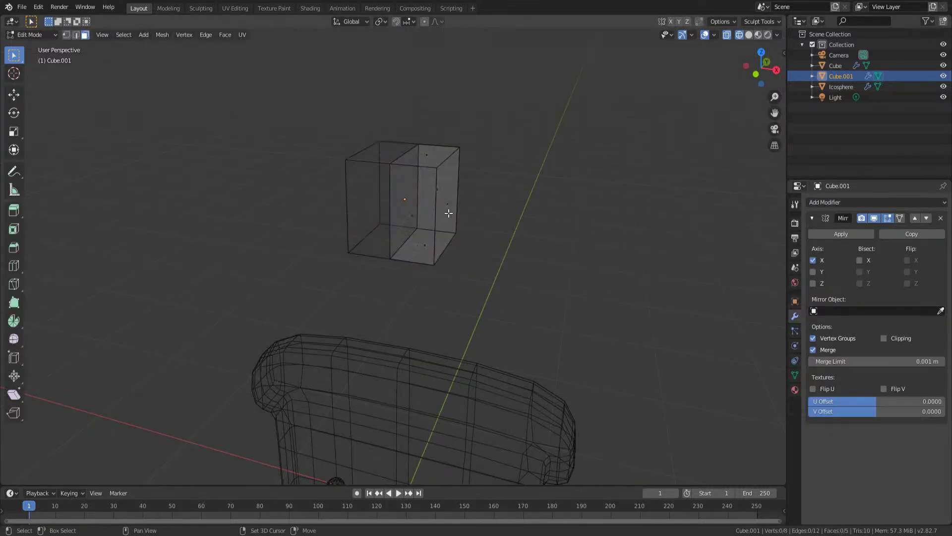
- Add a second cube within the mesh, raise it along Z to the half cube, and scale it down to about that size
{"action": "key", "text": "shift+a"}
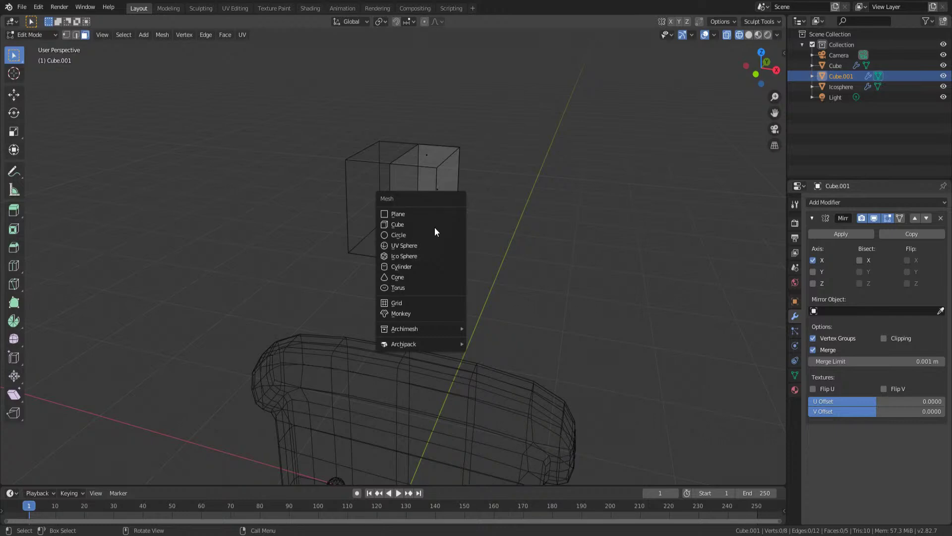
{"action": "left_click", "coordinate": [431, 227]}
{"action": "key", "text": "g"}
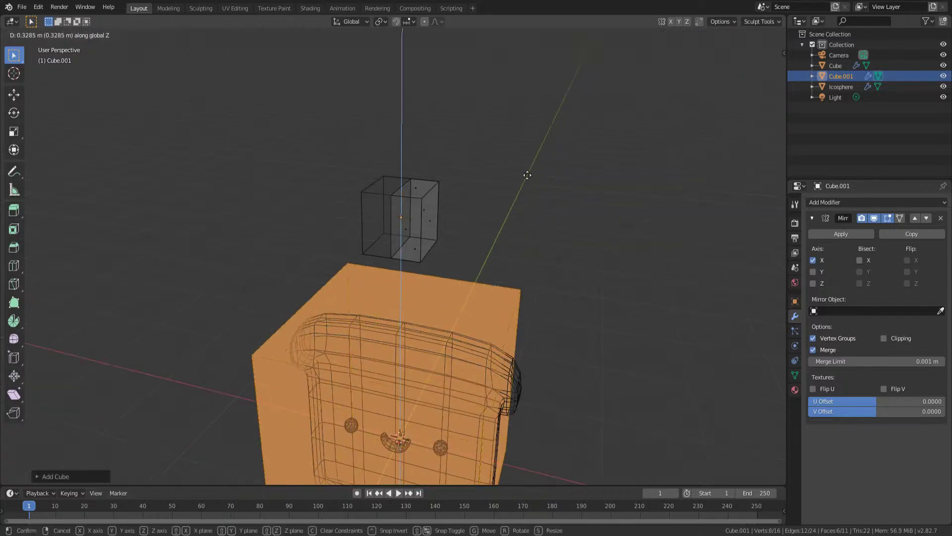
{"action": "left_click", "coordinate": [543, 439]}
{"action": "key", "text": "s"}
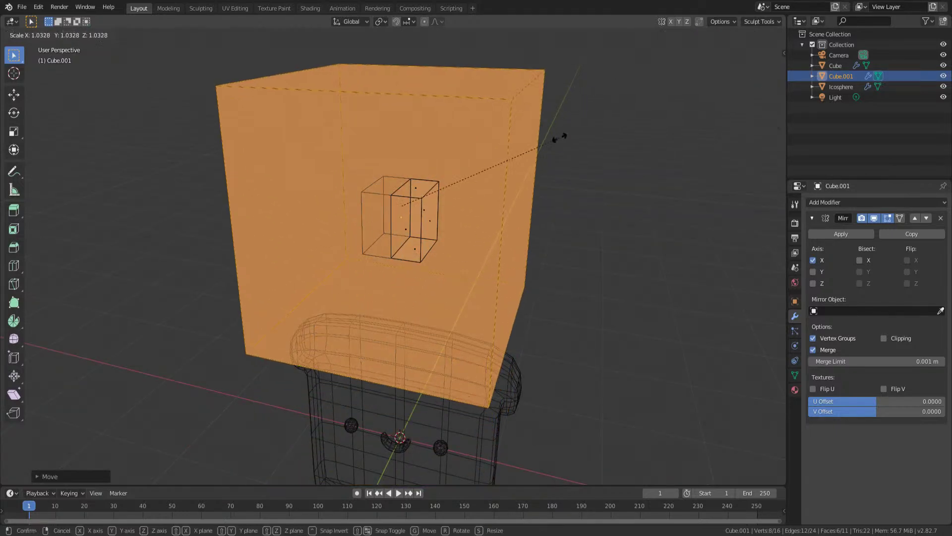
{"action": "left_click", "coordinate": [440, 223]}
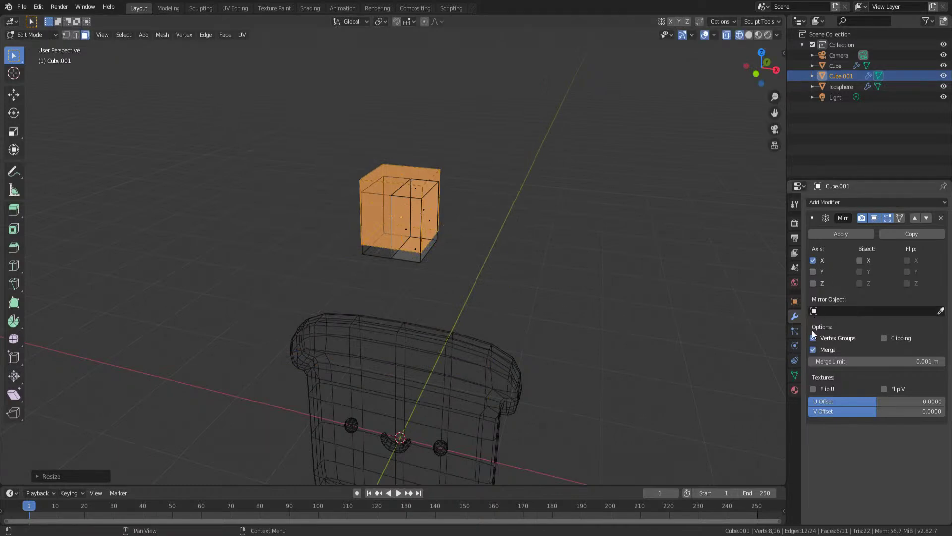
- Move the new cube along X clear of the centre with Merge disabled, and re-enable Merge and turn on Clipping in the Mirror modifier
{"action": "left_click", "coordinate": [826, 349]}
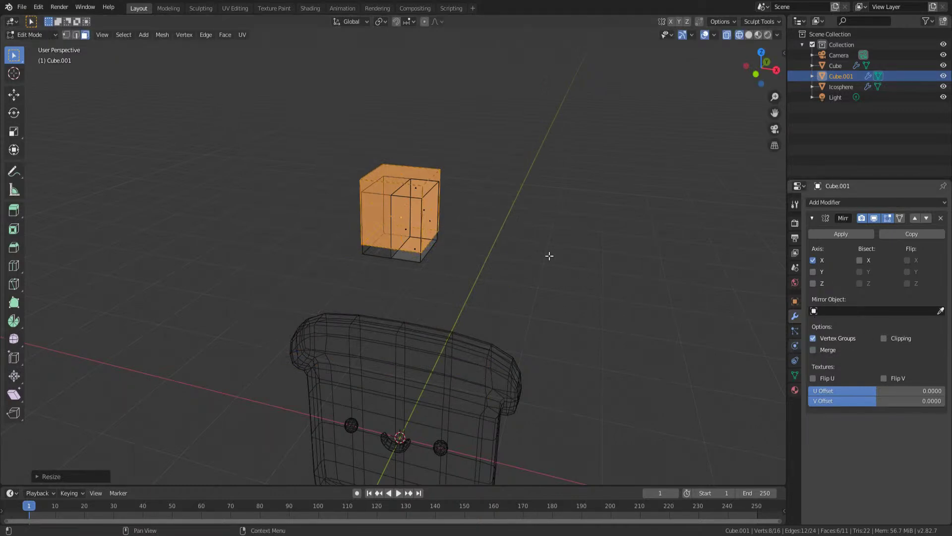
{"action": "key", "text": "g"}
{"action": "key", "text": "x"}
{"action": "left_click", "coordinate": [629, 283]}
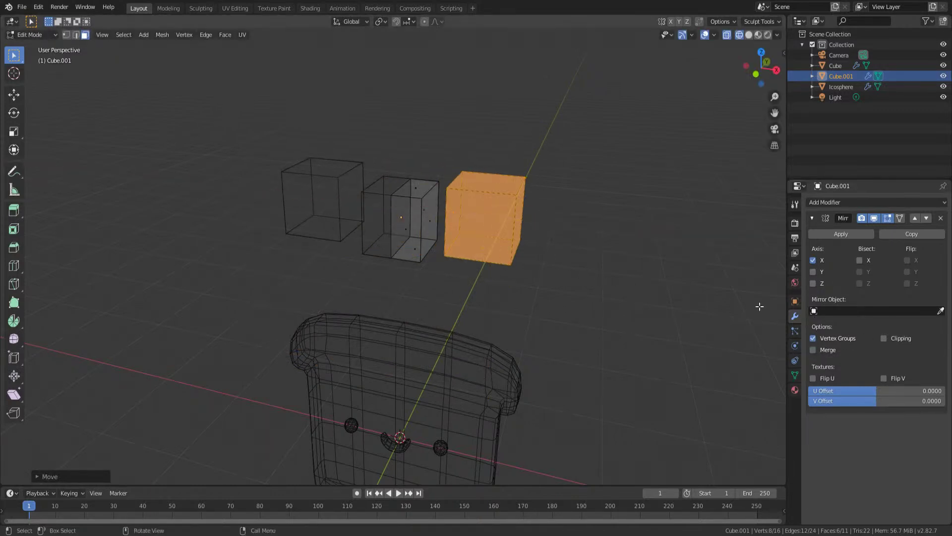
{"action": "left_click", "coordinate": [813, 350]}
{"action": "left_click", "coordinate": [884, 338]}
- Flatten the side cube along Y and enlarge it uniformly by about 1.37
{"action": "middle_click_drag", "start_coordinate": [620, 235], "coordinate": [617, 207]}
{"action": "key", "text": "s"}
{"action": "key", "text": "y"}
{"action": "left_click", "coordinate": [454, 248]}
{"action": "key", "text": "shift+z"}
{"action": "mouse_move", "coordinate": [466, 248]}
{"action": "middle_mouse_down"}
{"action": "mouse_move", "coordinate": [544, 234]}
{"action": "mouse_move", "coordinate": [556, 204]}
{"action": "middle_mouse_up"}
{"action": "key", "text": "s"}
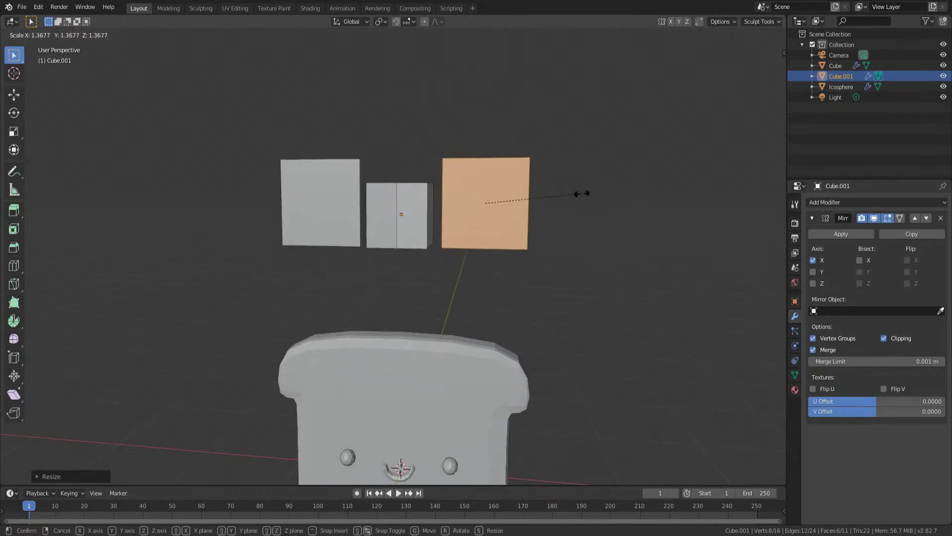
{"action": "left_click", "coordinate": [580, 193]}
- In the front view, move the side cube inward and slightly down until it overlaps the centre cube's edge
{"action": "key", "text": "KP_1"}
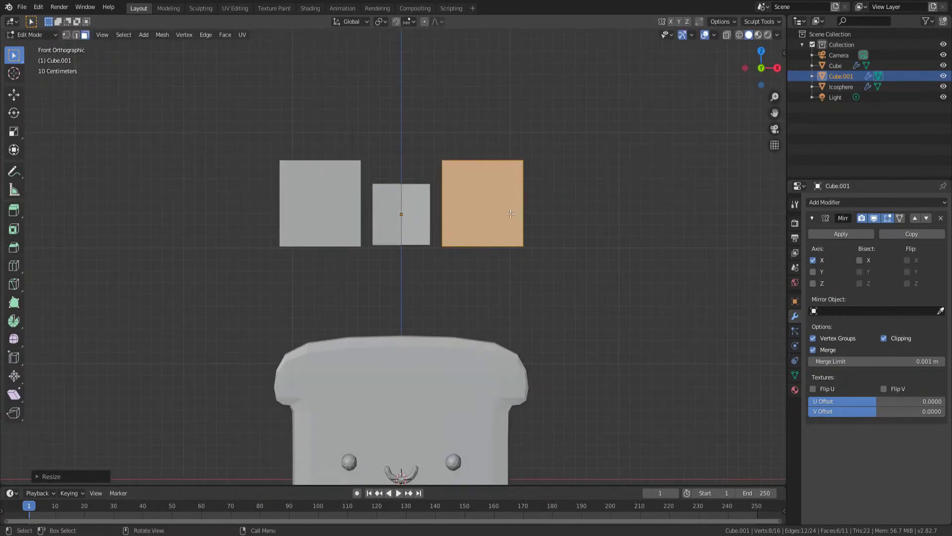
{"action": "key", "text": "g"}
{"action": "left_click", "coordinate": [528, 198]}
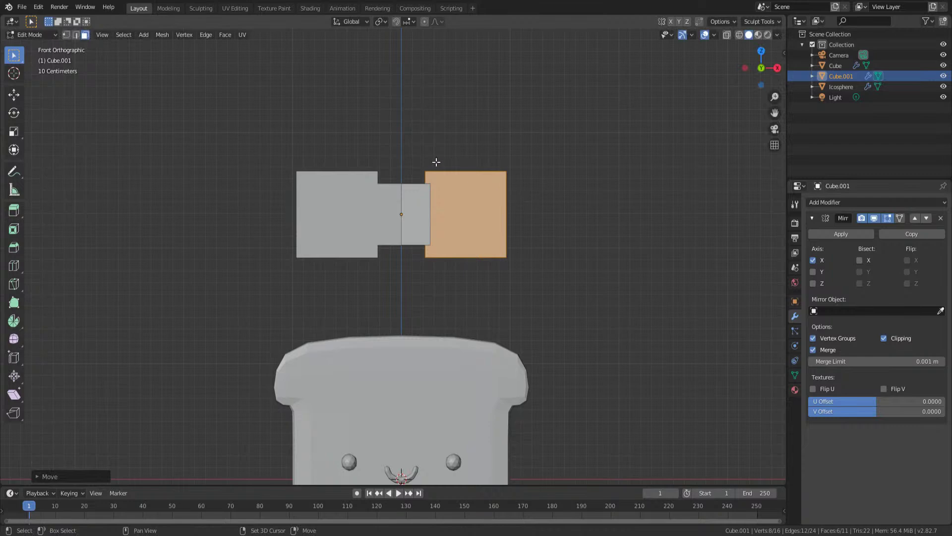
- Scale the side block's inner vertices down along Z to taper it towards the centre cube
{"action": "key", "text": "shift+z"}
{"action": "key", "text": "1"}
{"action": "left_click_drag", "start_coordinate": [415, 160], "coordinate": [424, 292]}
{"action": "key", "text": "s"}
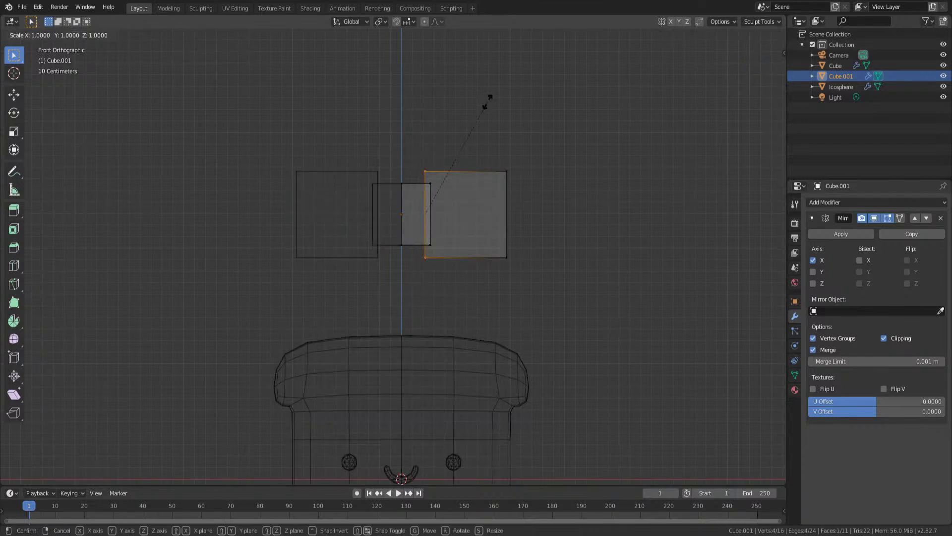
{"action": "key", "text": "z"}
{"action": "left_click", "coordinate": [458, 151]}
- Stretch the side block's front outer edge along Z to flare it into a bow wing
{"action": "key", "text": "shift+z"}
{"action": "left_click_drag", "start_coordinate": [478, 127], "coordinate": [633, 313]}
{"action": "key", "text": "s"}
{"action": "key", "text": "z"}
{"action": "left_click", "coordinate": [586, 143]}
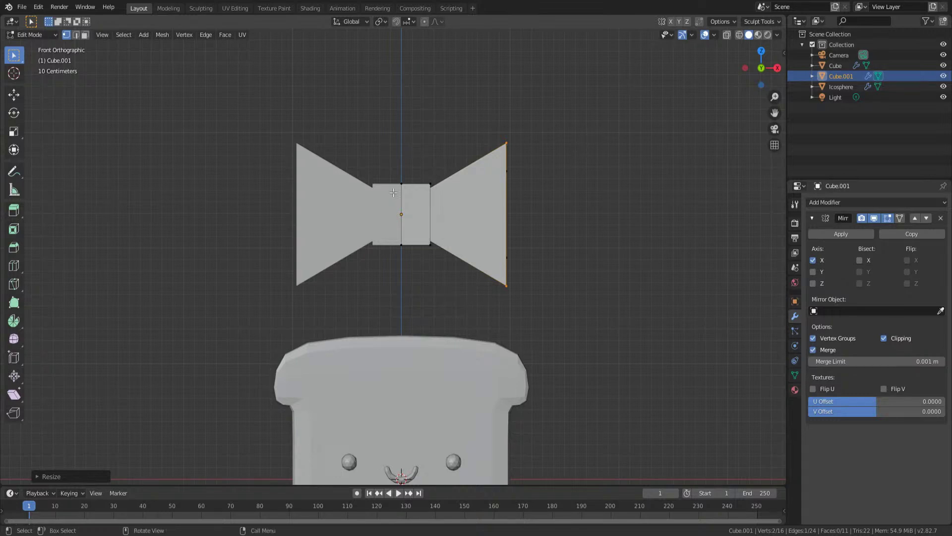
- Shrink the centre block into a small knot and shift it along X towards the mirror axis
{"action": "left_click", "coordinate": [394, 175]}
{"action": "key", "text": "l"}
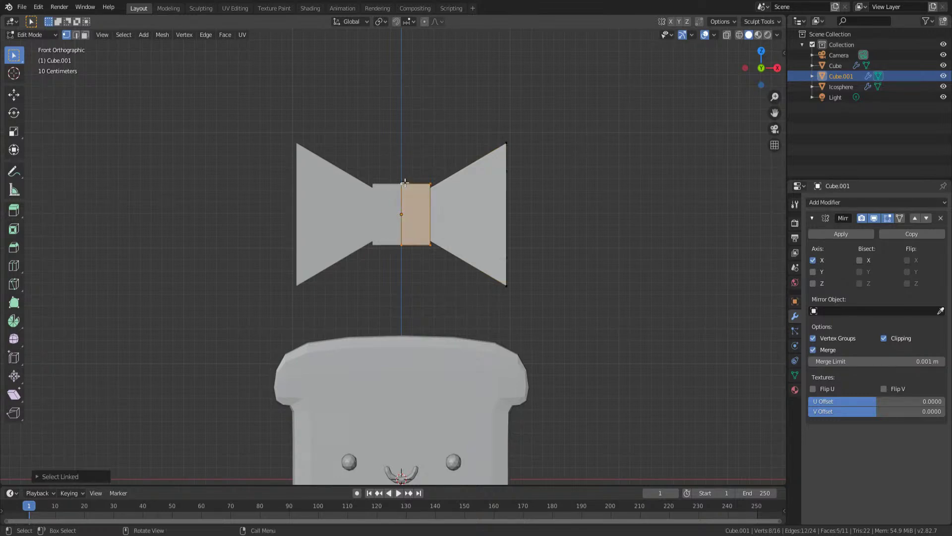
{"action": "key", "text": "s"}
{"action": "left_click", "coordinate": [510, 206]}
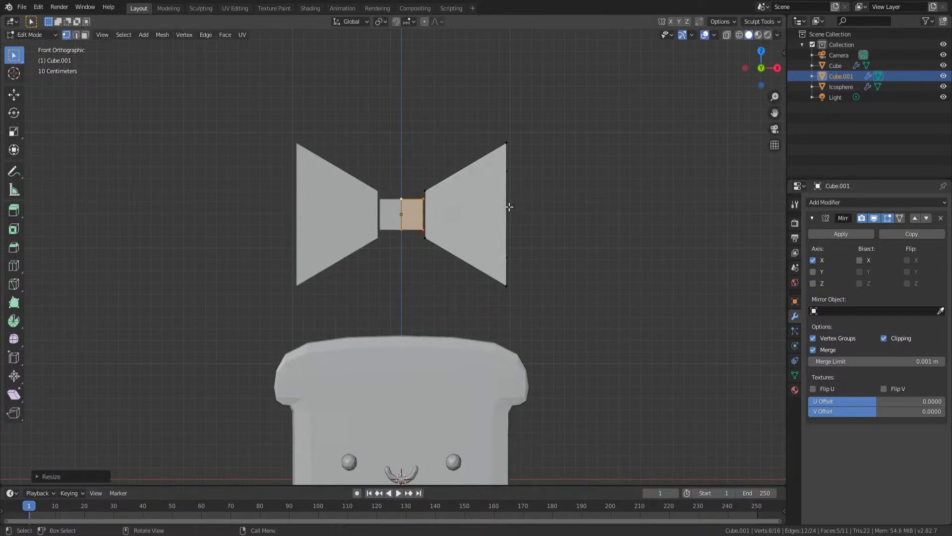
{"action": "key", "text": "g"}
{"action": "key", "text": "x"}
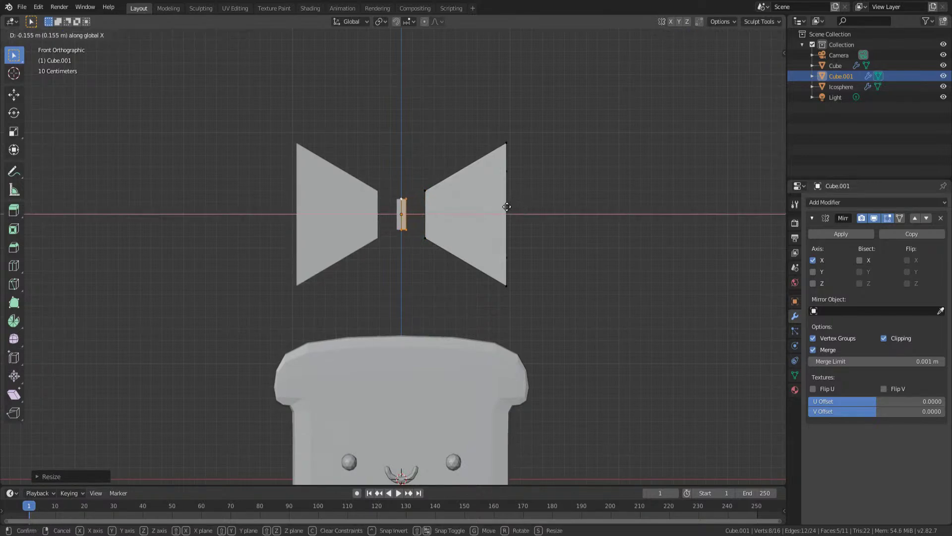
{"action": "left_click", "coordinate": [517, 205]}
- Move the wing's inner end against the centre knot and scale it down to match the knot's height
{"action": "left_click_drag", "start_coordinate": [423, 177], "coordinate": [434, 228]}
{"action": "key", "text": "alt+z"}
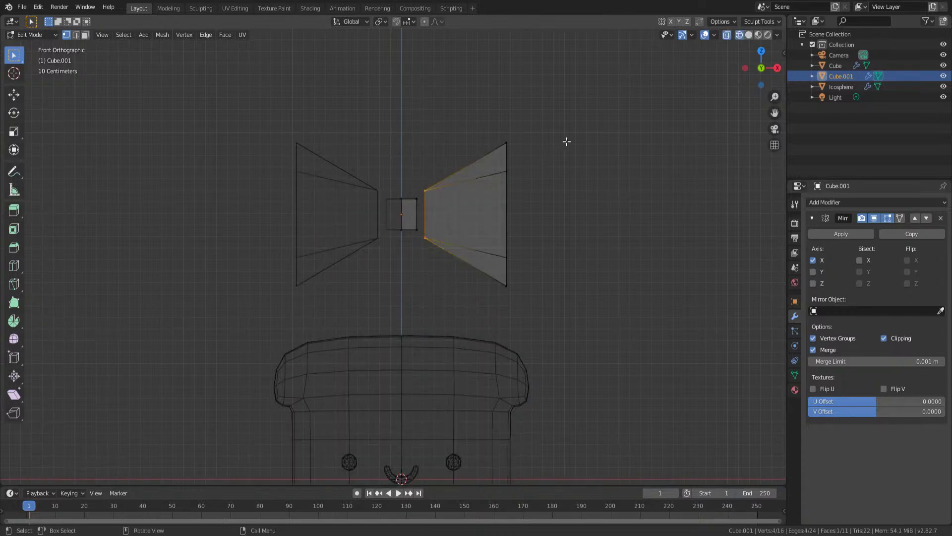
{"action": "key", "text": "g"}
{"action": "left_click", "coordinate": [554, 142]}
{"action": "key", "text": "s"}
{"action": "left_click", "coordinate": [513, 171]}
- Scale the wing's rear outer edge along Z by about 1.66 to match the height of the front outer edge
{"action": "mouse_move", "coordinate": [496, 180]}
{"action": "middle_mouse_down"}
{"action": "mouse_move", "coordinate": [410, 251]}
{"action": "mouse_move", "coordinate": [427, 274]}
{"action": "mouse_move", "coordinate": [407, 233]}
{"action": "middle_mouse_up"}
{"action": "key", "text": "shift+z"}
{"action": "left_click", "coordinate": [354, 166]}
{"action": "left_click", "coordinate": [353, 291], "text": "shift"}
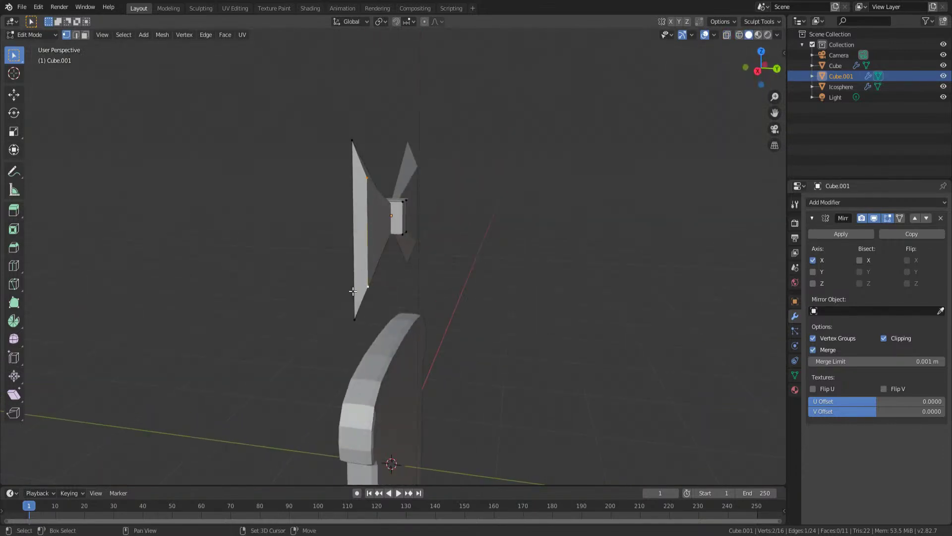
{"action": "key", "text": "s"}
{"action": "key", "text": "z"}
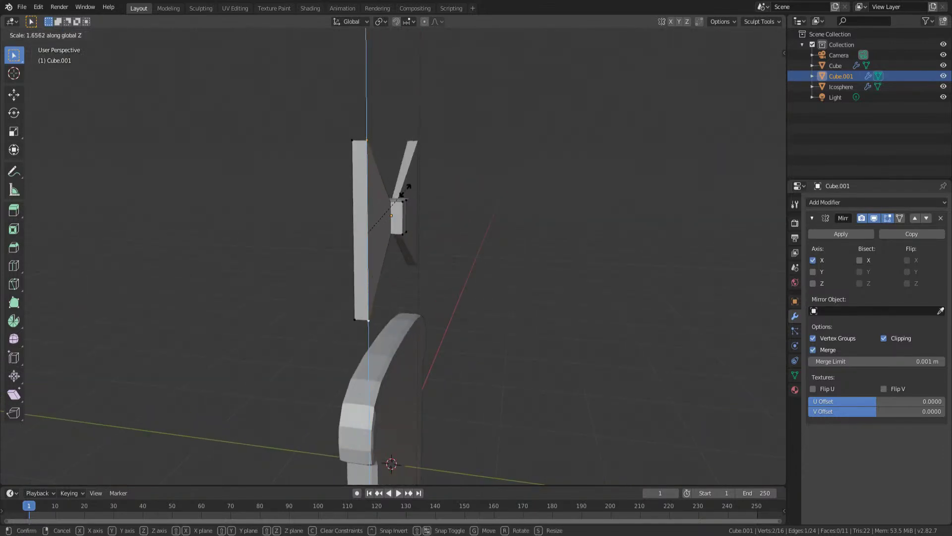
{"action": "left_click", "coordinate": [404, 188]}
- Add a centred loop cut through the wing's thickness and scale it up along Z into a raised ridge
{"action": "middle_click_drag", "start_coordinate": [404, 188], "coordinate": [421, 288]}
{"action": "key", "text": "ctrl+r"}
{"action": "left_click", "coordinate": [423, 249]}
{"action": "right_click", "coordinate": [423, 249]}
{"action": "key", "text": "s"}
{"action": "key", "text": "z"}
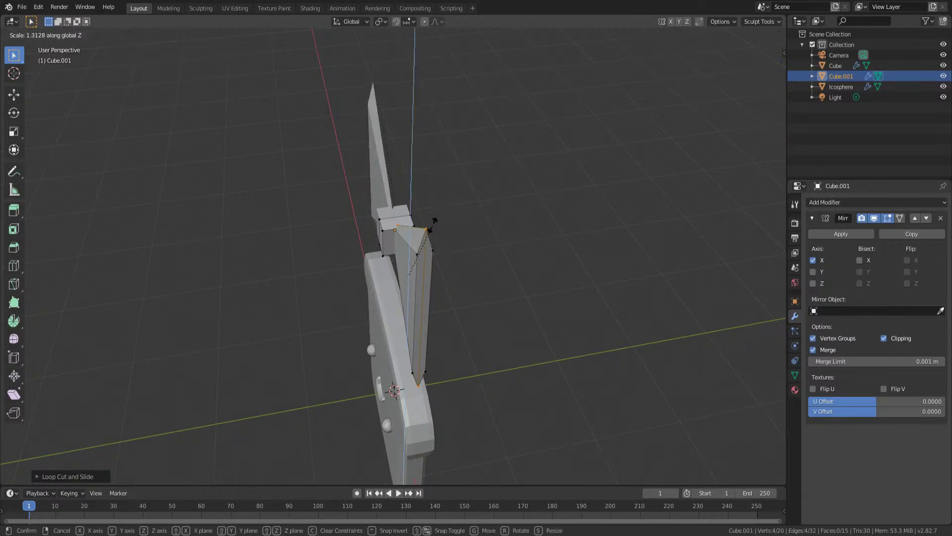
{"action": "left_click", "coordinate": [426, 251]}
- Pull the middle edge of the wing's outer side outward and return to Object Mode in the front view
{"action": "left_click", "coordinate": [423, 281]}
{"action": "key", "text": "3"}
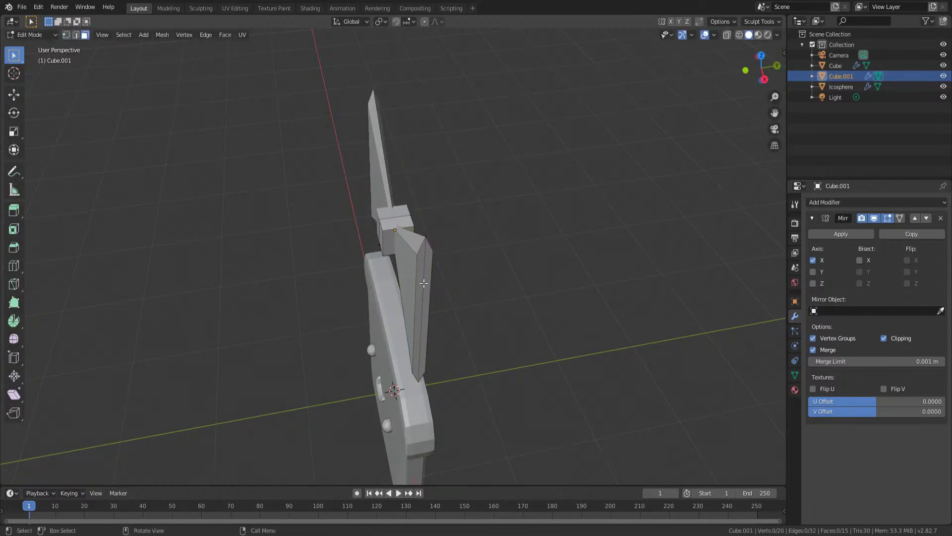
{"action": "left_click", "coordinate": [430, 295]}
{"action": "key", "text": "2"}
{"action": "left_click", "coordinate": [427, 295]}
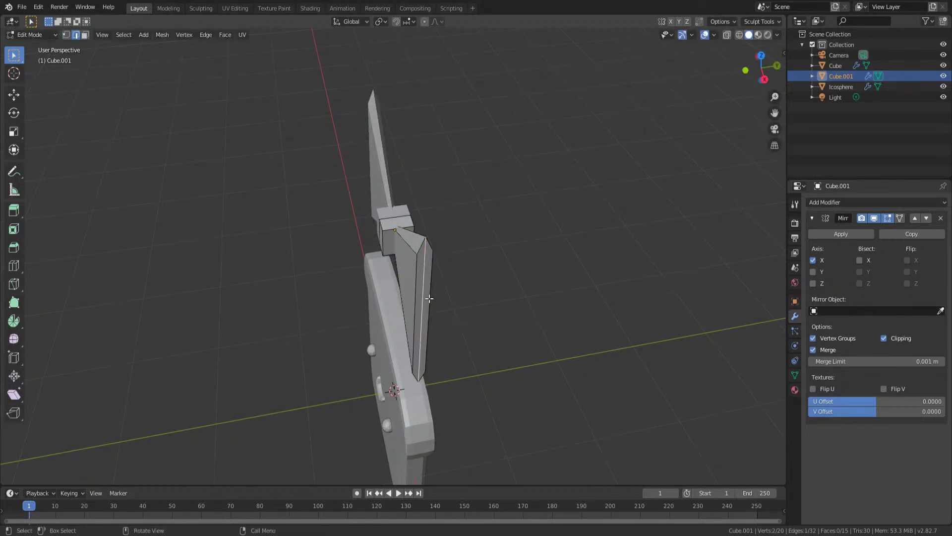
{"action": "key", "text": "g"}
{"action": "left_click", "coordinate": [443, 303]}
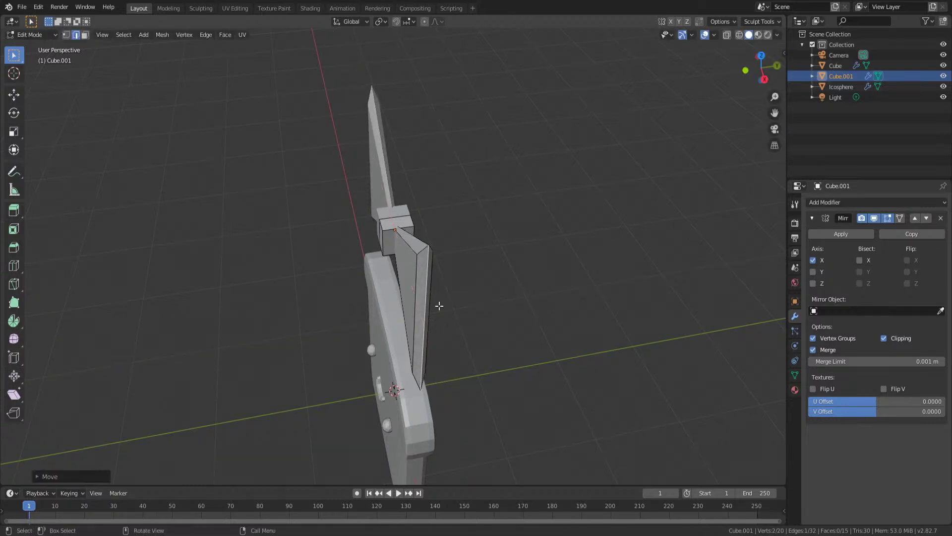
{"action": "key", "text": "KP_1"}
{"action": "scroll", "coordinate": [508, 243], "scroll_direction": "up", "scroll_amount": 2}
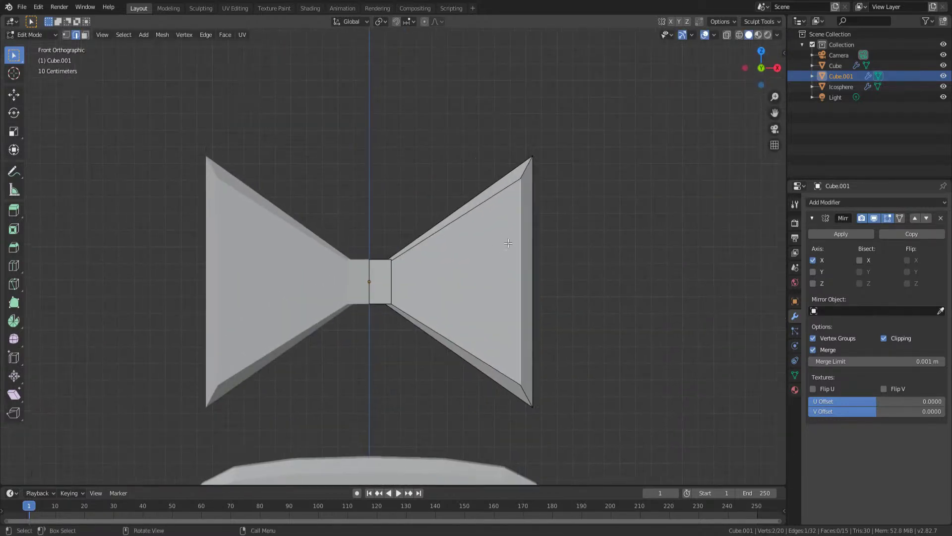
{"action": "key", "text": "Tab"}
{"action": "scroll", "coordinate": [507, 248], "scroll_direction": "down", "scroll_amount": 3}
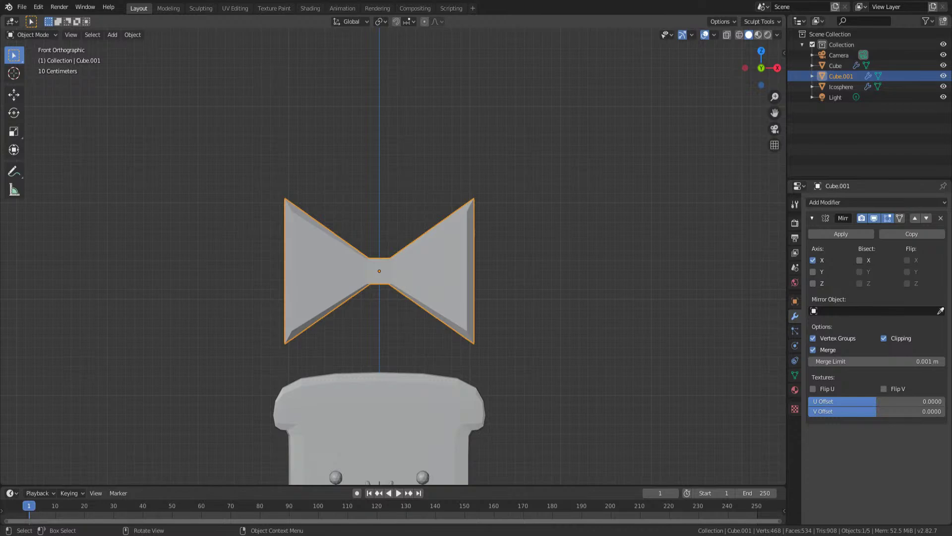
- Add a horizontal loop cut through the middle of the wing and select its outermost middle vertex
{"action": "key", "text": "Tab"}
{"action": "key", "text": "ctrl+r"}
{"action": "left_click", "coordinate": [471, 284]}
{"action": "left_click", "coordinate": [471, 283]}
{"action": "left_click", "coordinate": [473, 271]}
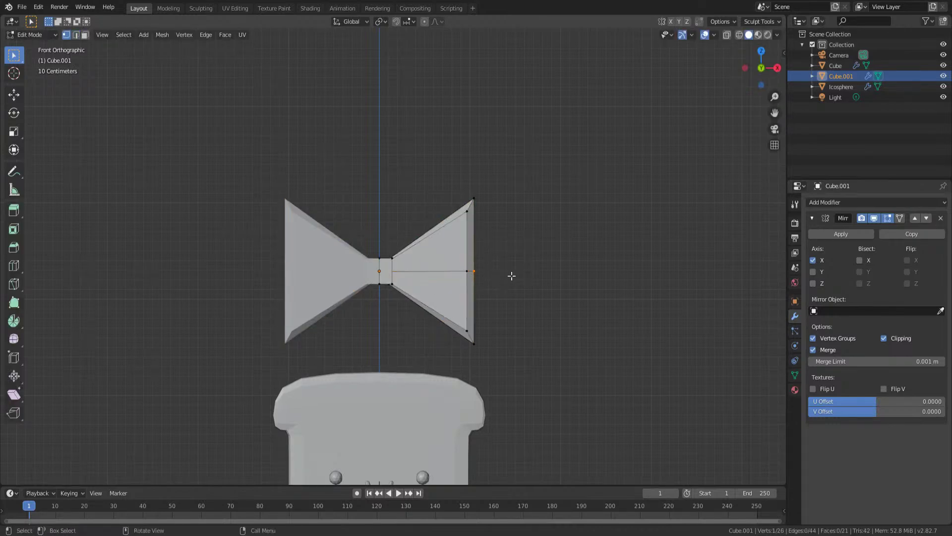
{"action": "key", "text": "g"}
{"action": "left_click", "coordinate": [540, 273]}
{"action": "key", "text": "ctrl+z"}
- Pull the outer middle vertex outward about 0.21 m with proportional editing at size 1.00, and return to Object Mode
{"action": "left_click", "coordinate": [424, 21]}
{"action": "key", "text": "g"}
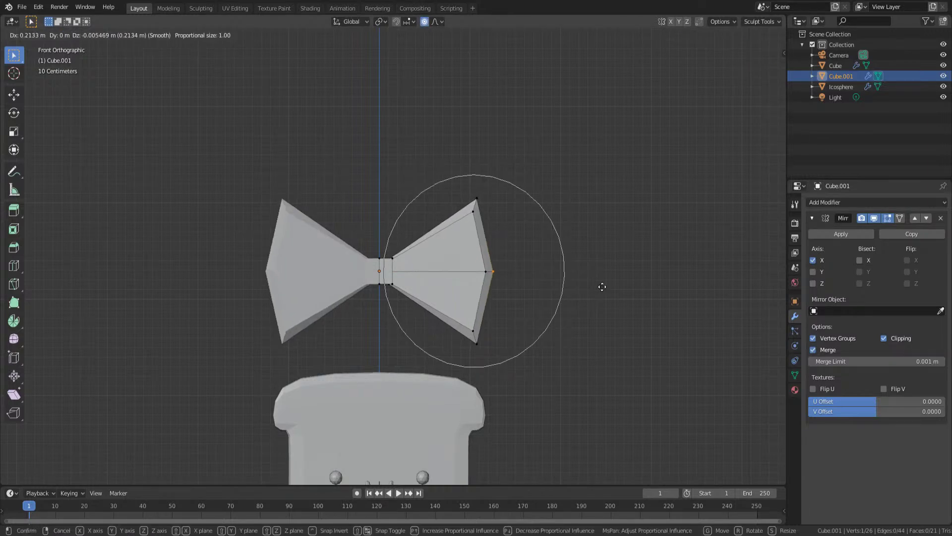
{"action": "left_click", "coordinate": [605, 289]}
{"action": "key", "text": "Tab"}
- Place the bow on the toast's upper corner, tilt it to follow the corner, and adjust its size
{"action": "scroll", "coordinate": [436, 285], "scroll_direction": "down", "scroll_amount": 4}
{"action": "middle_click_drag", "start_coordinate": [436, 285], "coordinate": [415, 247], "text": "shift"}
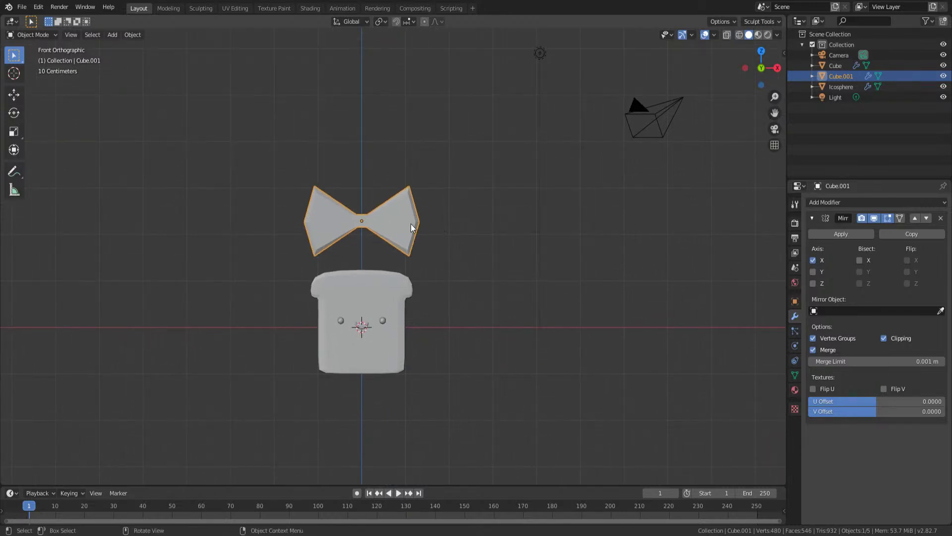
{"action": "key", "text": "g"}
{"action": "left_click", "coordinate": [427, 256]}
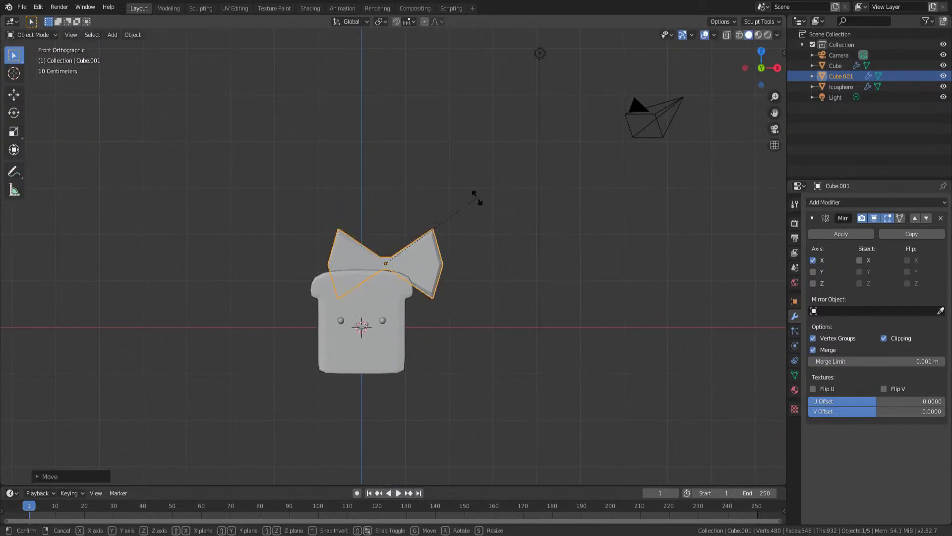
{"action": "key", "text": "r"}
{"action": "left_click", "coordinate": [479, 244]}
{"action": "scroll", "coordinate": [457, 290], "scroll_direction": "up", "scroll_amount": 3}
{"action": "key", "text": "r"}
{"action": "left_click", "coordinate": [533, 241]}
{"action": "key", "text": "s"}
{"action": "left_click", "coordinate": [502, 241]}
- Shift the bow along Y to adjust its depth against the top of the toast
{"action": "middle_click_drag", "start_coordinate": [501, 240], "coordinate": [477, 272]}
{"action": "key", "text": "g"}
{"action": "key", "text": "y"}
{"action": "left_click", "coordinate": [479, 268]}
{"action": "scroll", "coordinate": [477, 272], "scroll_direction": "up", "scroll_amount": 2}
{"action": "middle_click_drag", "start_coordinate": [300, 276], "coordinate": [352, 263]}
{"action": "key", "text": "Tab"}
{"action": "key", "text": "Tab"}
{"action": "middle_click_drag", "start_coordinate": [428, 240], "coordinate": [460, 284]}
- Try adding a loop cut around the bow's centre knot
{"action": "scroll", "coordinate": [429, 208], "scroll_direction": "up", "scroll_amount": 2}
{"action": "scroll", "coordinate": [459, 284], "scroll_direction": "up", "scroll_amount": 3}
{"action": "key", "text": "Tab"}
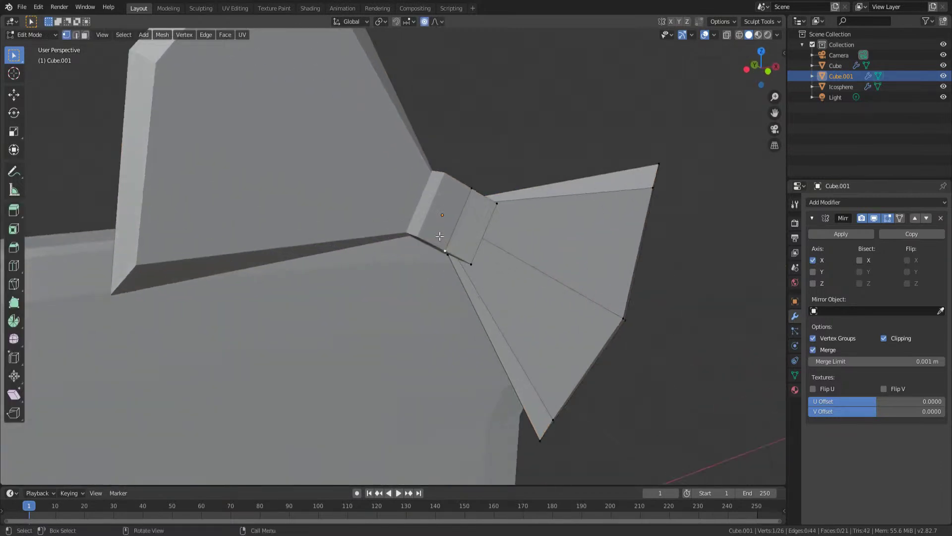
{"action": "middle_click_drag", "start_coordinate": [440, 233], "coordinate": [397, 296], "text": "shift"}
{"action": "key", "text": "ctrl+r"}
{"action": "left_click", "coordinate": [421, 284]}
{"action": "left_click", "coordinate": [421, 284]}
{"action": "middle_click_drag", "start_coordinate": [443, 250], "coordinate": [409, 252]}
{"action": "left_click", "coordinate": [420, 282]}
{"action": "left_click", "coordinate": [431, 263], "text": "alt"}
{"action": "scroll", "coordinate": [440, 277], "scroll_direction": "down", "scroll_amount": 5}
{"action": "scroll", "coordinate": [507, 291], "scroll_direction": "up", "scroll_amount": 2}
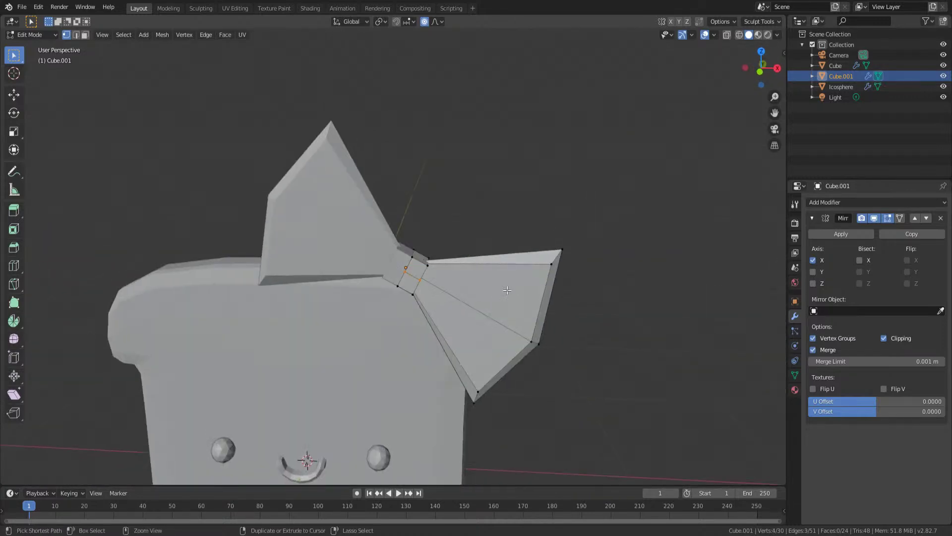
- Apply the bow's Mirror modifier and separate the linked faces of its centre knot into their own object
{"action": "key", "text": "Tab"}
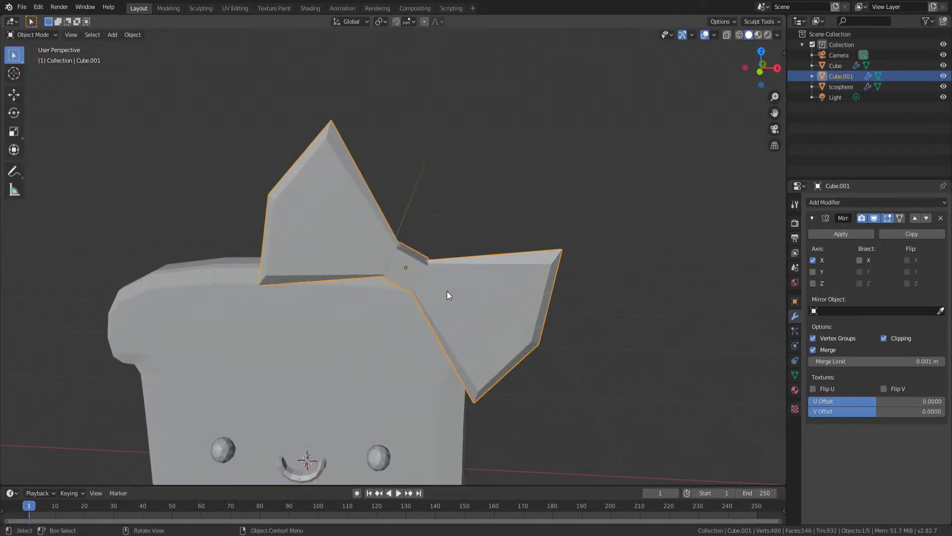
{"action": "left_click", "coordinate": [847, 236]}
{"action": "key", "text": "Tab"}
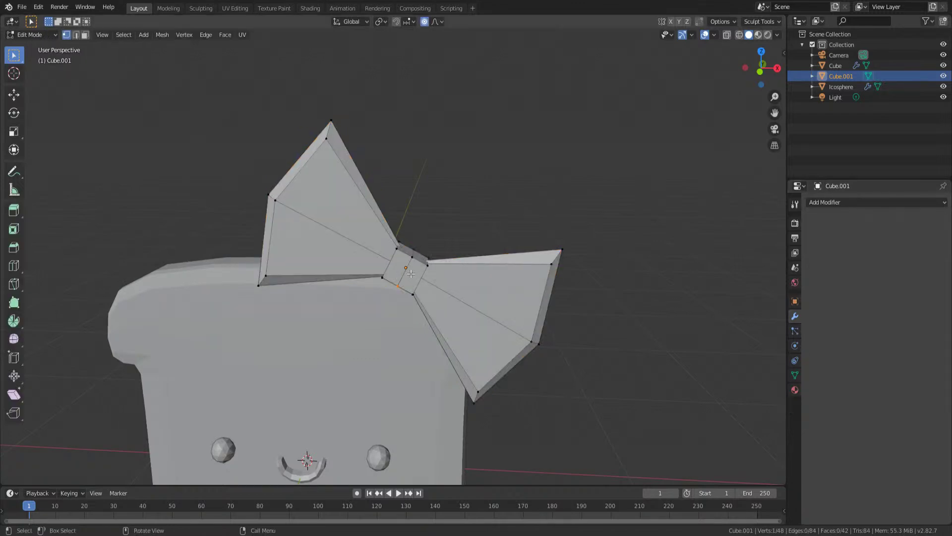
{"action": "key", "text": "3"}
{"action": "left_click", "coordinate": [411, 272]}
{"action": "key", "text": "l"}
{"action": "right_click", "coordinate": [411, 273]}
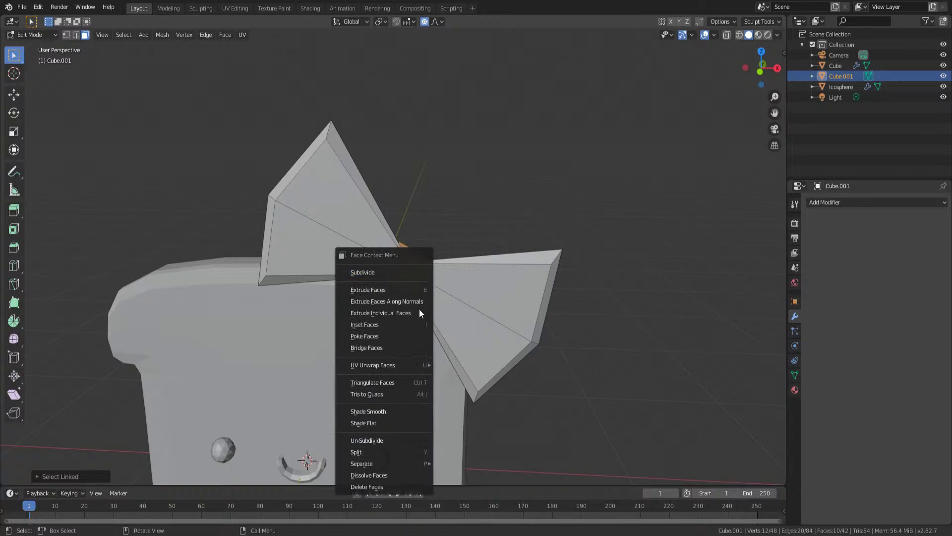
{"action": "mouse_move", "coordinate": [380, 461]}
{"action": "left_click", "coordinate": [446, 462]}
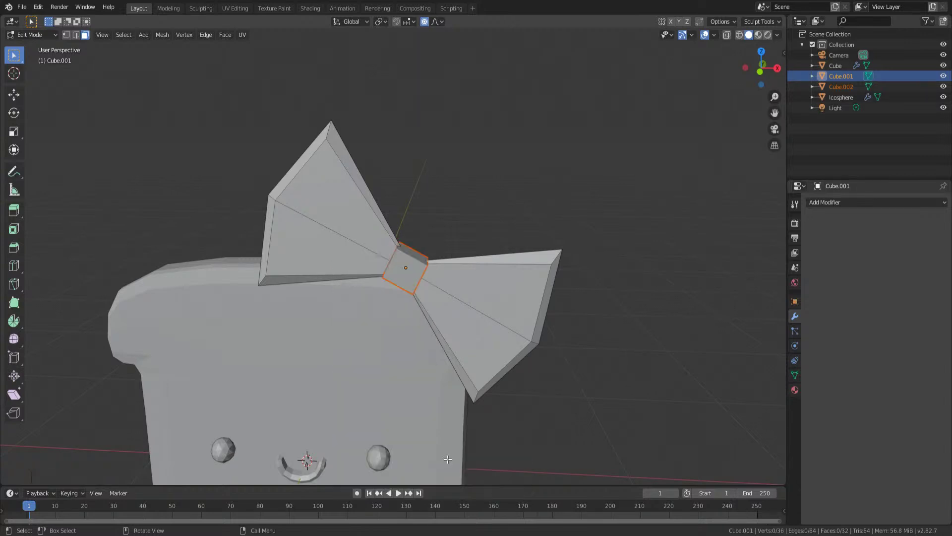
- Select the separated knot in Object Mode and add a Subdivision Surface modifier to it
{"action": "key", "text": "Tab"}
{"action": "left_click", "coordinate": [428, 263]}
{"action": "left_click", "coordinate": [852, 207]}
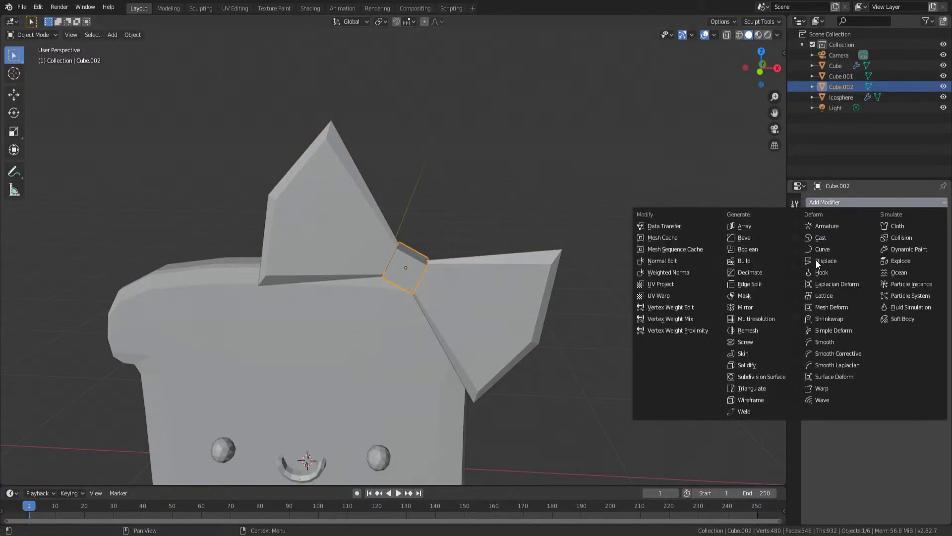
{"action": "left_click", "coordinate": [755, 385]}
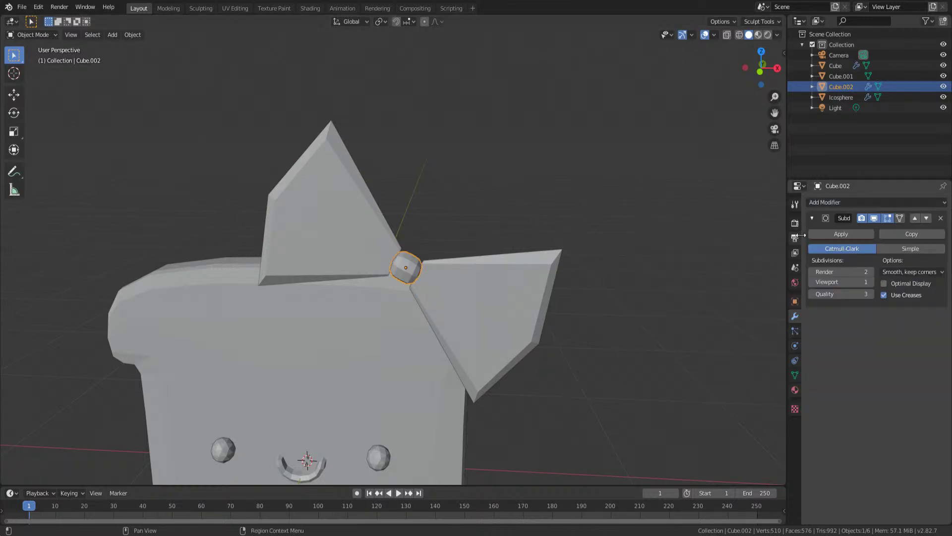
- Apply the knot's Subdivision Surface modifier and join the knot with the bow into one object
{"action": "left_click", "coordinate": [822, 234]}
{"action": "left_click", "coordinate": [439, 272], "text": "shift"}
{"action": "left_click", "coordinate": [405, 269], "text": "shift"}
{"action": "right_click", "coordinate": [405, 268]}
{"action": "left_click", "coordinate": [405, 269]}
- Scale the knot's middle edge loop up to about 1.6 with proportional editing so the centre bulges, and return to Object Mode
{"action": "key", "text": "Tab"}
{"action": "scroll", "coordinate": [425, 274], "scroll_direction": "up", "scroll_amount": 7}
{"action": "left_click", "coordinate": [462, 265], "text": "alt"}
{"action": "key", "text": "s"}
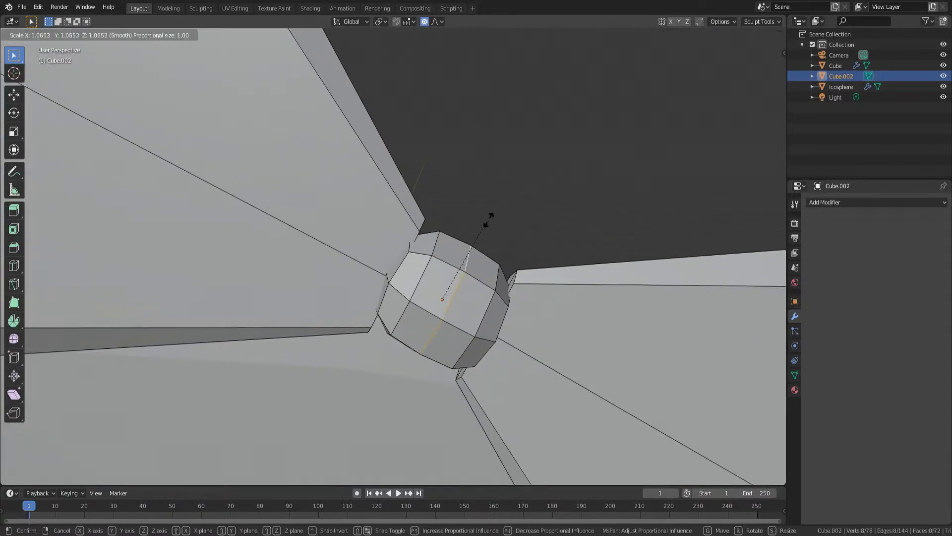
{"action": "key", "text": "Escape"}
{"action": "left_click", "coordinate": [437, 21]}
{"action": "key", "text": "s"}
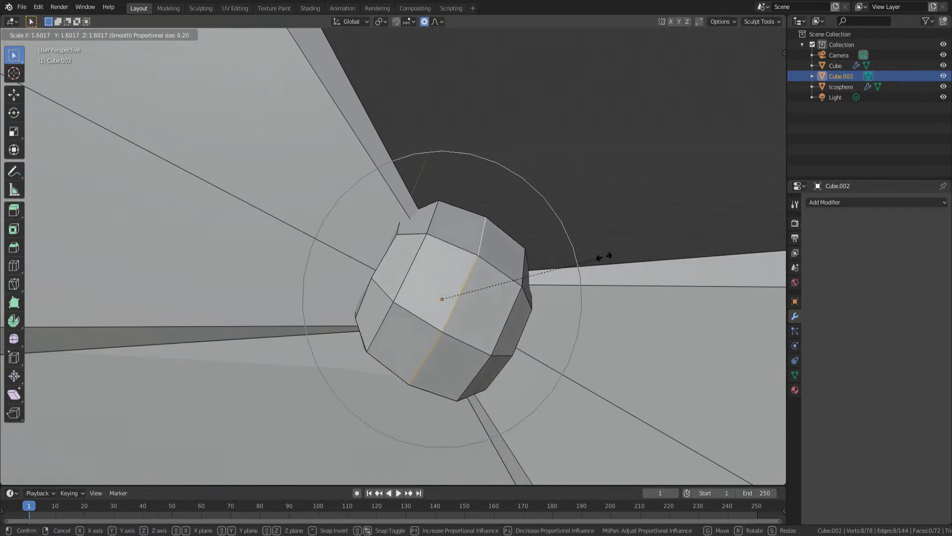
{"action": "left_click", "coordinate": [604, 256]}
{"action": "scroll", "coordinate": [520, 269], "scroll_direction": "down", "scroll_amount": 4}
{"action": "key", "text": "KP_1"}
{"action": "key", "text": "Tab"}
{"action": "scroll", "coordinate": [513, 269], "scroll_direction": "down", "scroll_amount": 3}
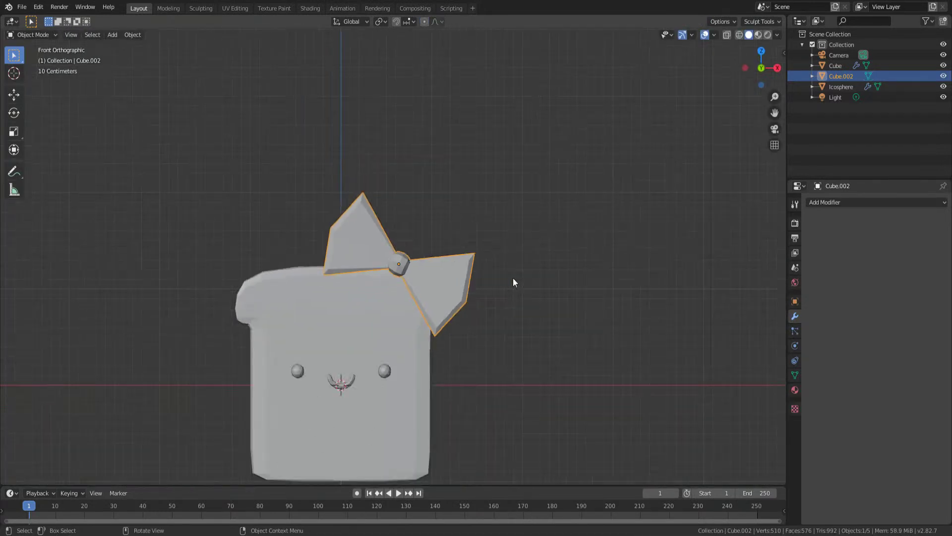
- Apply smooth shading to the bow
{"action": "scroll", "coordinate": [427, 307], "scroll_direction": "up", "scroll_amount": 4}
{"action": "middle_click_drag", "start_coordinate": [323, 240], "coordinate": [455, 247]}
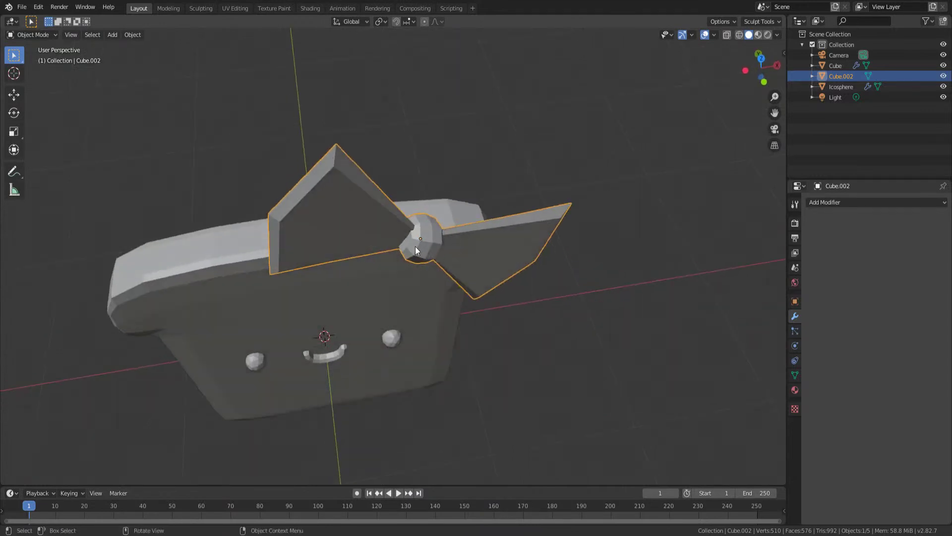
{"action": "scroll", "coordinate": [433, 239], "scroll_direction": "up", "scroll_amount": 6}
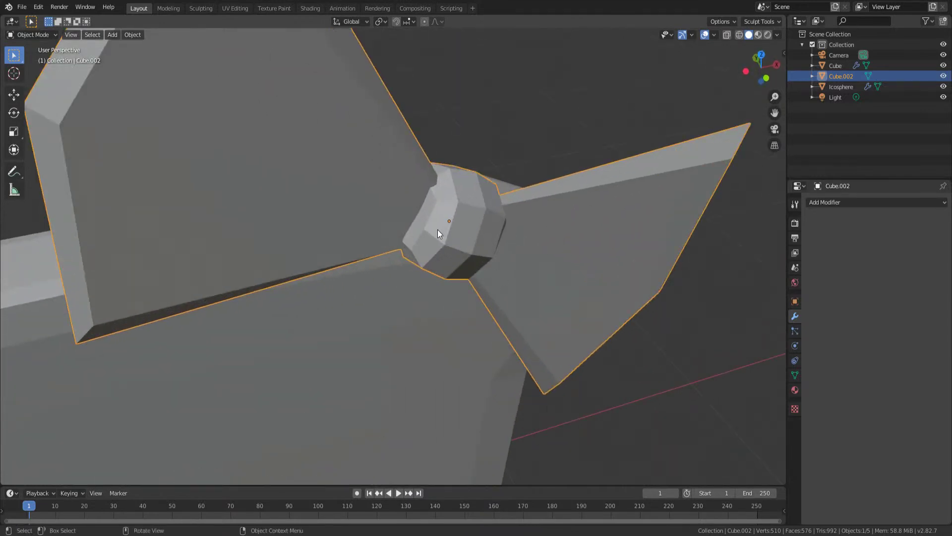
{"action": "scroll", "coordinate": [440, 233], "scroll_direction": "down", "scroll_amount": 2}
{"action": "key", "text": "F3"}
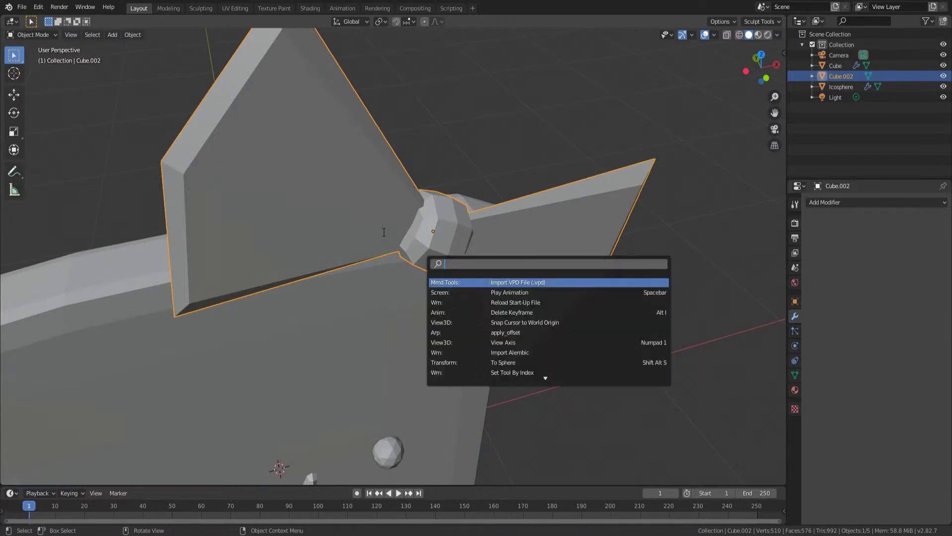
{"action": "type", "text": "shade"}
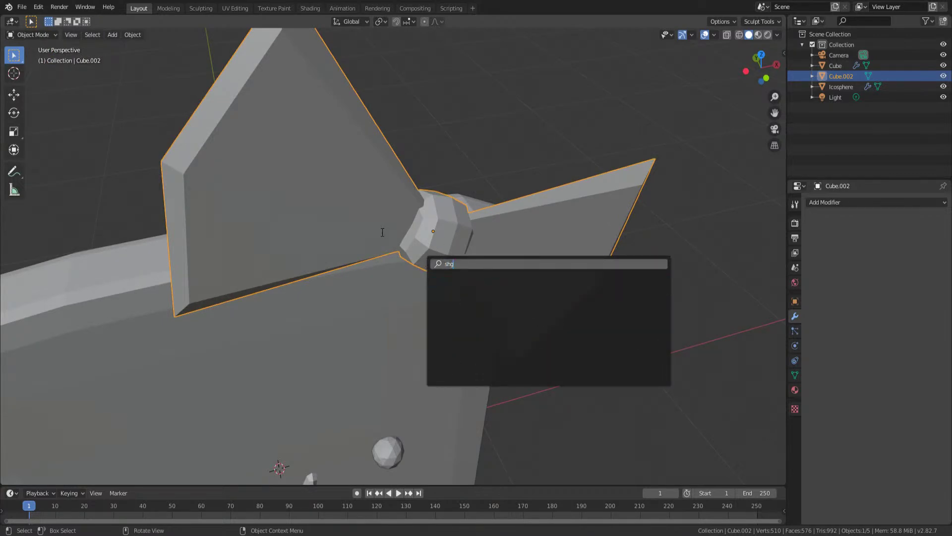
{"action": "type", "text": " sm"}
{"action": "key", "text": "Return"}
- Apply the same smooth shading to the toast body, the eyes and the mouth
{"action": "scroll", "coordinate": [383, 248], "scroll_direction": "down", "scroll_amount": 8}
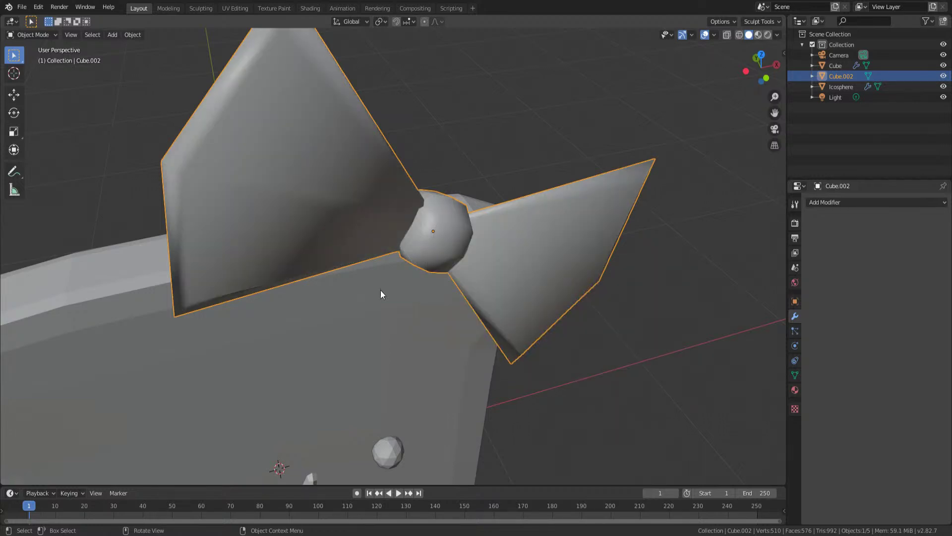
{"action": "left_click", "coordinate": [356, 332]}
{"action": "key", "text": "shift+r"}
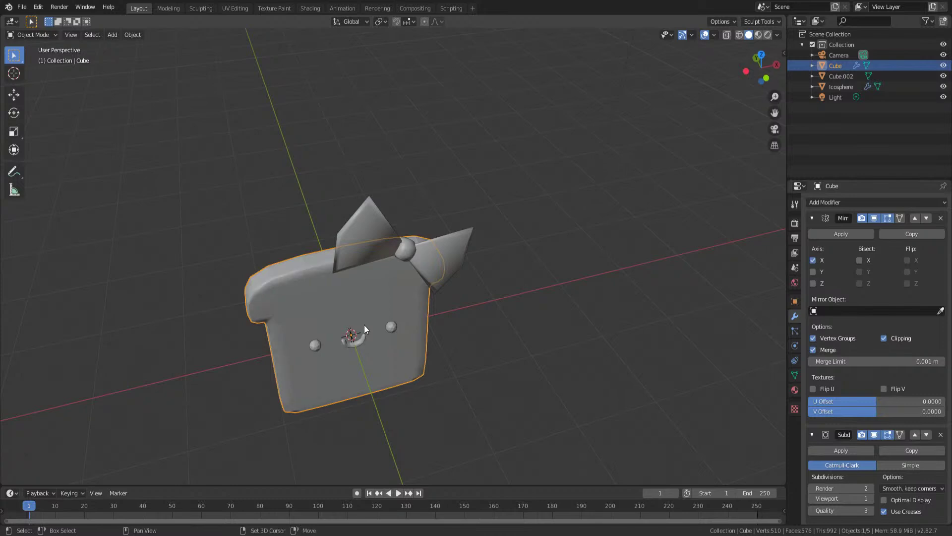
{"action": "left_click", "coordinate": [385, 327]}
{"action": "left_click", "coordinate": [350, 344]}
{"action": "left_click", "coordinate": [510, 391]}
{"action": "left_click", "coordinate": [362, 341]}
{"action": "left_click", "coordinate": [392, 327]}
{"action": "left_click", "coordinate": [366, 339]}
{"action": "scroll", "coordinate": [445, 239], "scroll_direction": "up", "scroll_amount": 5}
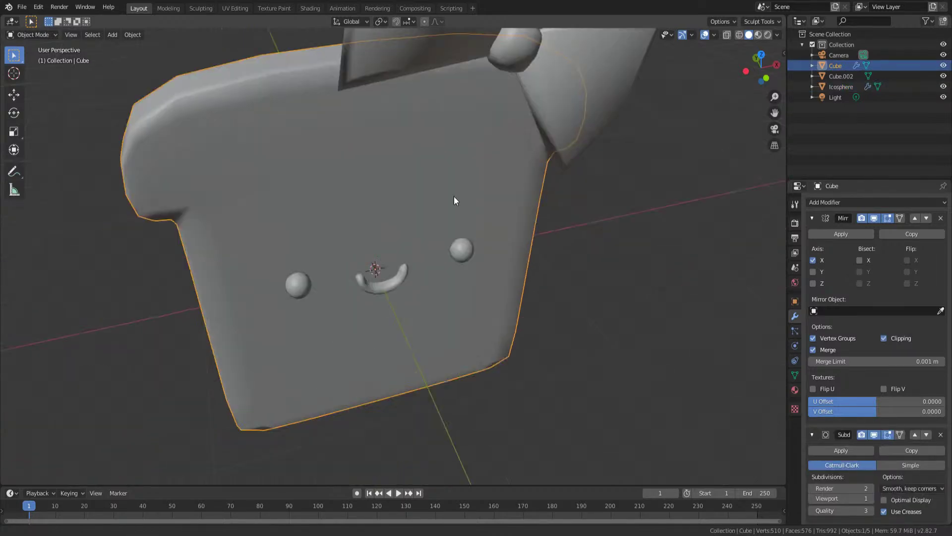
{"action": "key", "text": "shift+z"}
{"action": "middle_click_drag", "start_coordinate": [431, 353], "coordinate": [450, 264]}
{"action": "key", "text": "shift+z"}
{"action": "scroll", "coordinate": [421, 151], "scroll_direction": "up", "scroll_amount": 2}
{"action": "scroll", "coordinate": [463, 269], "scroll_direction": "down", "scroll_amount": 4}
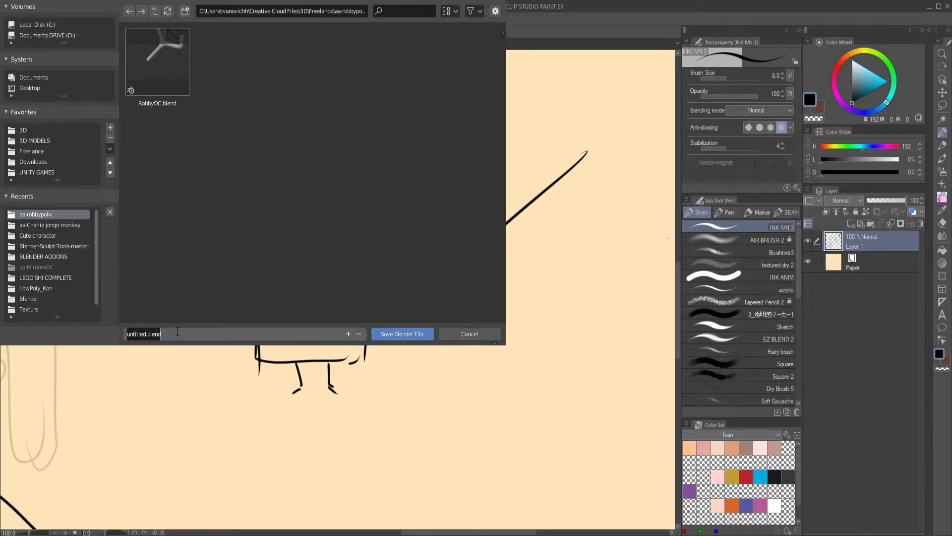
- Name the Blender file being saved TOAST STREM.blend
{"action": "key", "text": "Home"}
{"action": "key", "text": "BackSpace"}
{"action": "key", "text": "BackSpace"}
{"action": "key", "text": "BackSpace"}
{"action": "key", "text": "BackSpace"}
{"action": "key", "text": "BackSpace"}
{"action": "key", "text": "BackSpace"}
{"action": "key", "text": "BackSpace"}
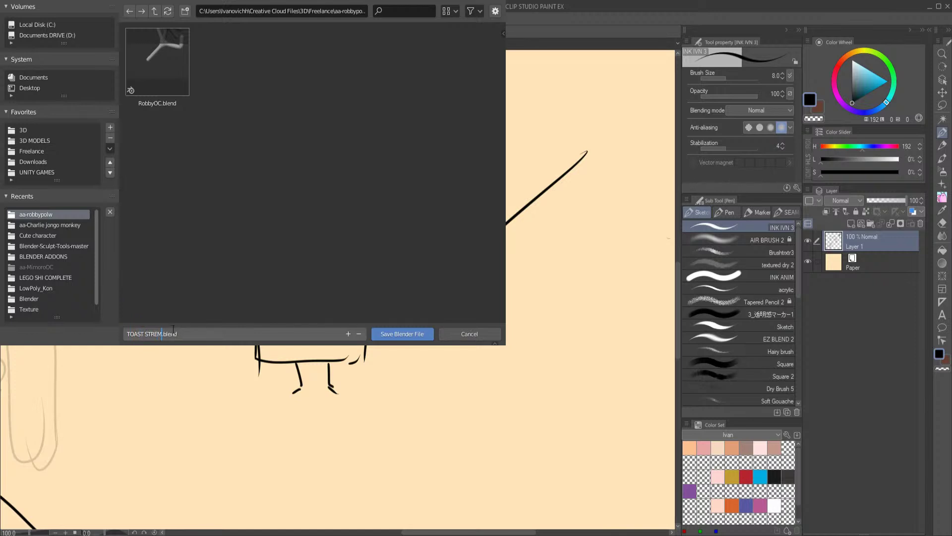
- Choose the Cute character folder inside 3D MODELS as the destination and save the Blender file there
{"action": "left_click", "coordinate": [154, 11]}
{"action": "left_click", "coordinate": [153, 11]}
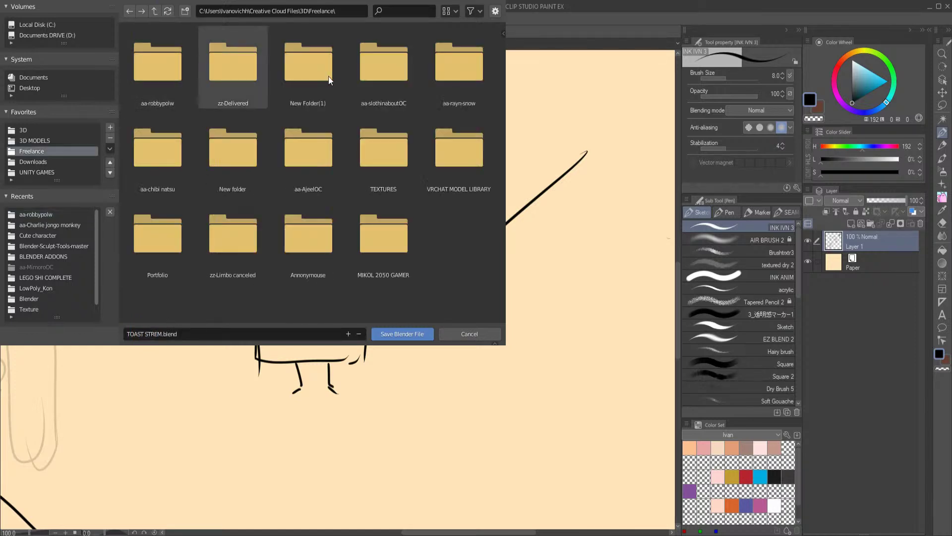
{"action": "left_click", "coordinate": [40, 140]}
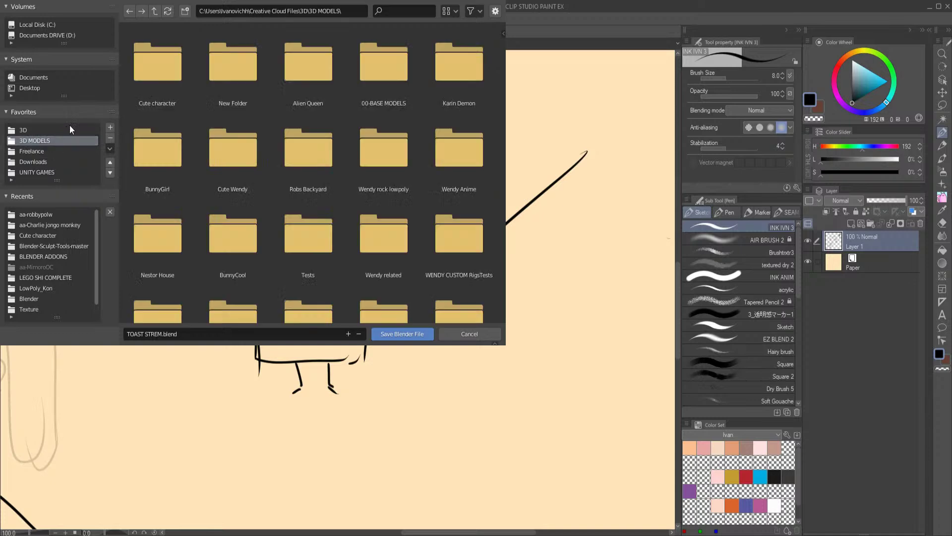
{"action": "double_click", "coordinate": [250, 166]}
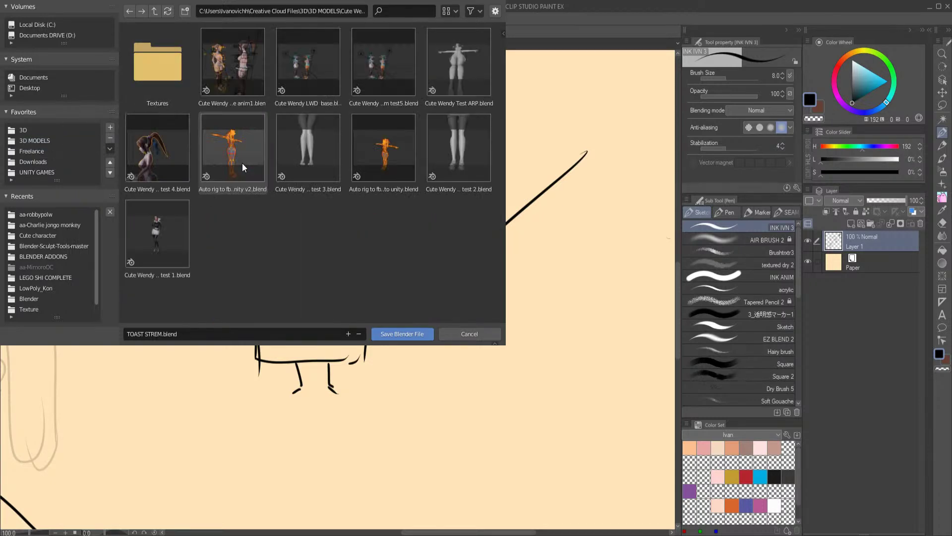
{"action": "left_click", "coordinate": [155, 11]}
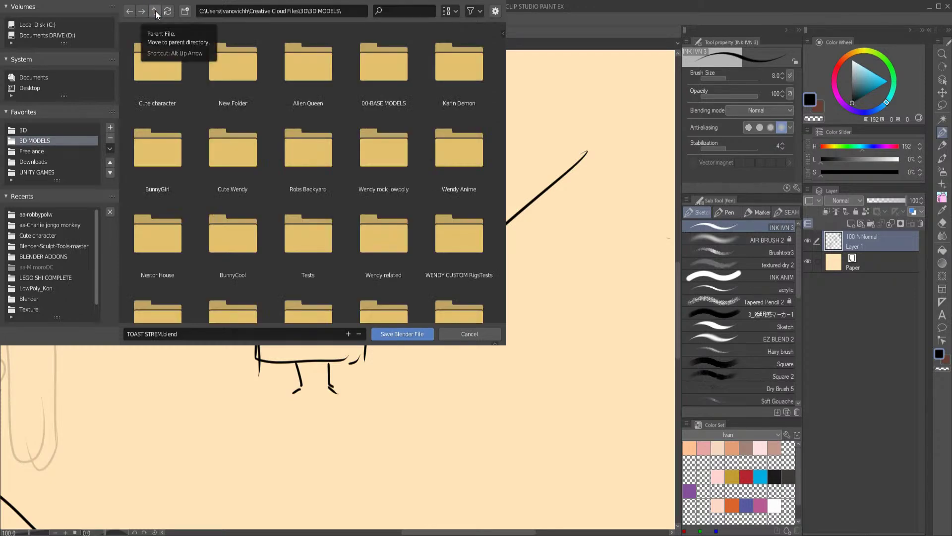
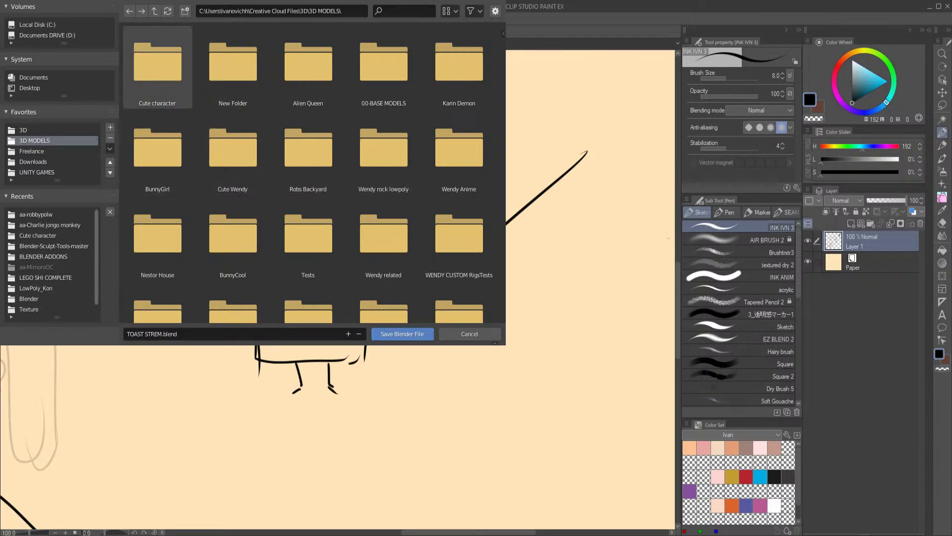
{"action": "double_click", "coordinate": [168, 71]}
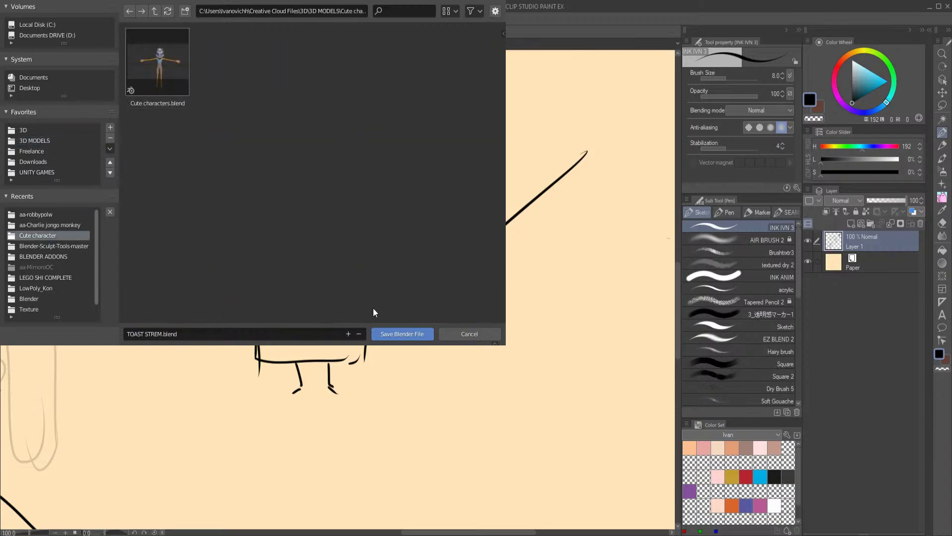
{"action": "left_click", "coordinate": [396, 332]}
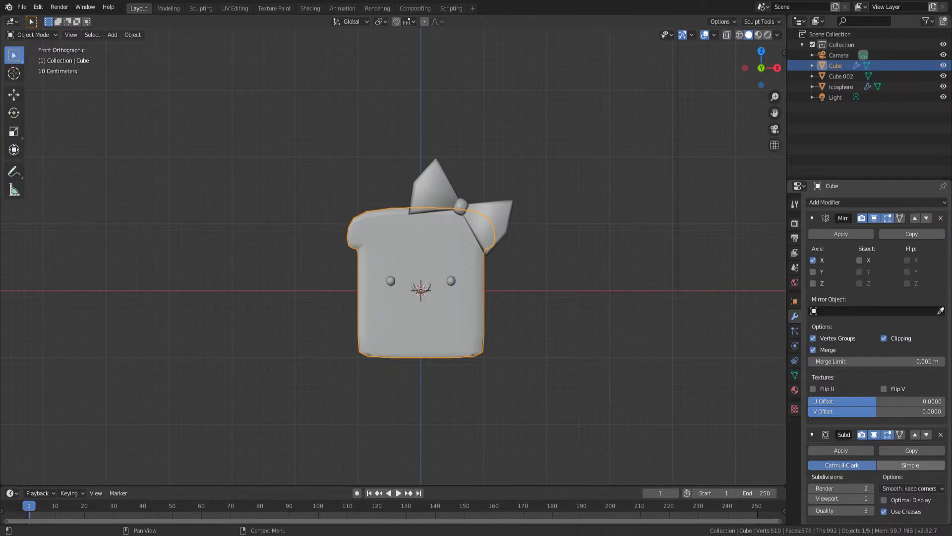
{"action": "key", "text": "alt+a"}
{"action": "middle_click_drag", "start_coordinate": [448, 267], "coordinate": [454, 243]}
{"action": "key", "text": "Down"}
{"action": "key", "text": "KP_1"}
{"action": "left_click", "coordinate": [450, 296]}
{"action": "scroll", "coordinate": [453, 310], "scroll_direction": "down", "scroll_amount": 2}
{"action": "scroll", "coordinate": [427, 289], "scroll_direction": "up", "scroll_amount": 3}
{"action": "middle_click_drag", "start_coordinate": [473, 372], "coordinate": [458, 431], "text": "shift"}
{"action": "left_click", "coordinate": [626, 228]}
{"action": "middle_click_drag", "start_coordinate": [457, 382], "coordinate": [455, 343]}
{"action": "left_click_drag", "start_coordinate": [241, 214], "coordinate": [410, 370]}
{"action": "left_click", "coordinate": [513, 399]}
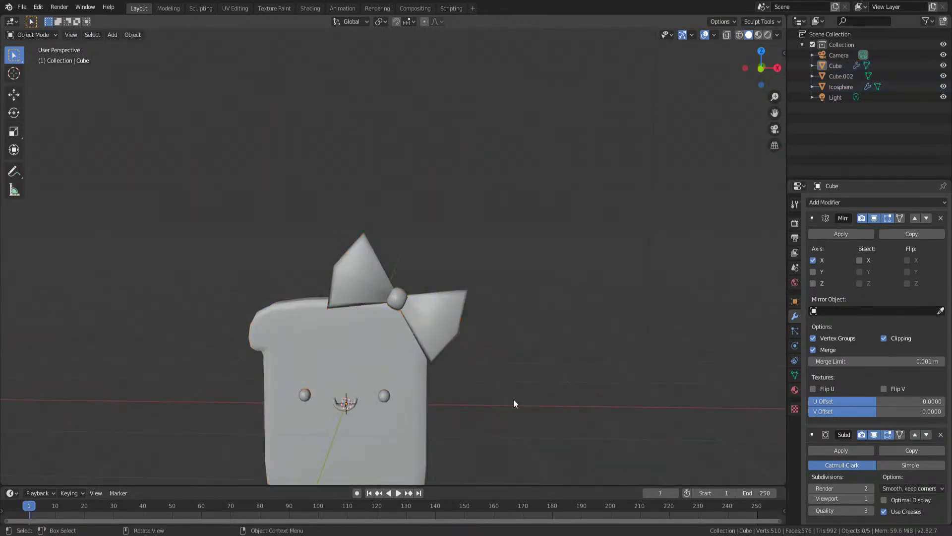
{"action": "scroll", "coordinate": [514, 398], "scroll_direction": "down", "scroll_amount": 2}
{"action": "middle_click_drag", "start_coordinate": [511, 274], "coordinate": [483, 249], "text": "shift"}
{"action": "key", "text": "shift+a"}
{"action": "mouse_move", "coordinate": [509, 332]}
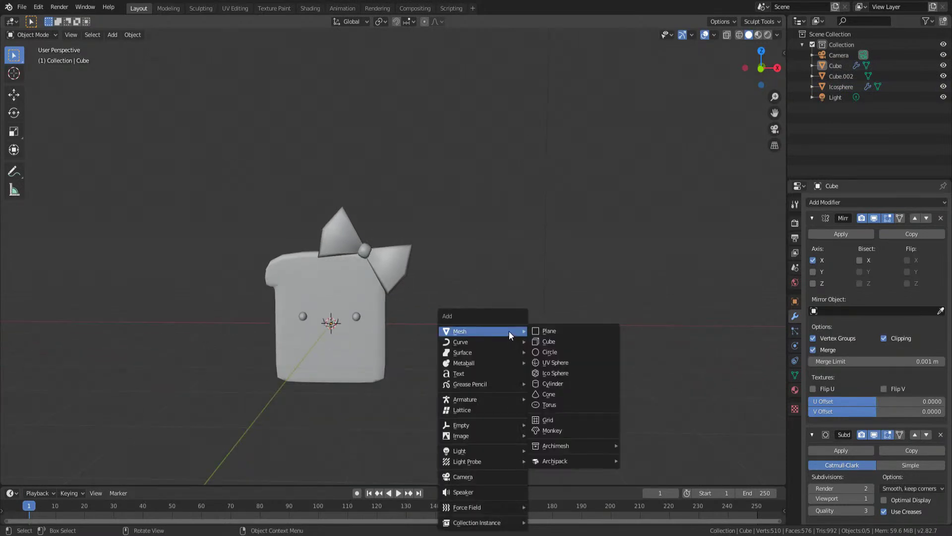
{"action": "left_click", "coordinate": [547, 332]}
{"action": "left_click", "coordinate": [373, 296]}
{"action": "left_click_drag", "start_coordinate": [271, 214], "coordinate": [348, 348]}
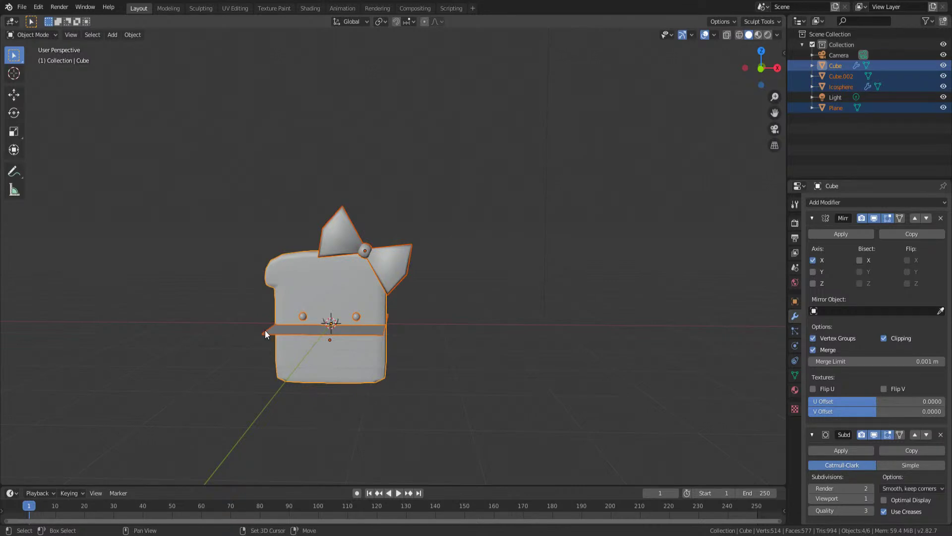
{"action": "left_click", "coordinate": [266, 329], "text": "shift"}
{"action": "left_click_drag", "start_coordinate": [263, 245], "coordinate": [290, 262]}
{"action": "left_click_drag", "start_coordinate": [362, 307], "coordinate": [371, 311]}
{"action": "middle_click_drag", "start_coordinate": [371, 311], "coordinate": [301, 236]}
{"action": "left_click_drag", "start_coordinate": [276, 195], "coordinate": [367, 293]}
{"action": "left_click", "coordinate": [407, 325]}
{"action": "left_click", "coordinate": [391, 315]}
{"action": "left_click", "coordinate": [392, 315]}
{"action": "key", "text": "Delete"}
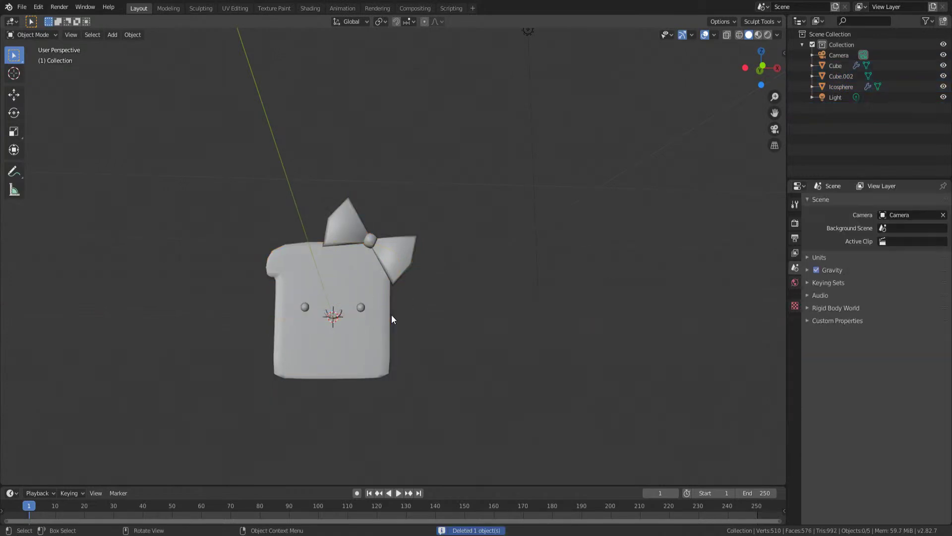
- Move the toast, bow and face objects into a new collection named Collection 2 and exclude it from the view layer
{"action": "left_click_drag", "start_coordinate": [273, 209], "coordinate": [481, 447]}
{"action": "left_click", "coordinate": [943, 21]}
{"action": "left_click_drag", "start_coordinate": [874, 78], "coordinate": [834, 109]}
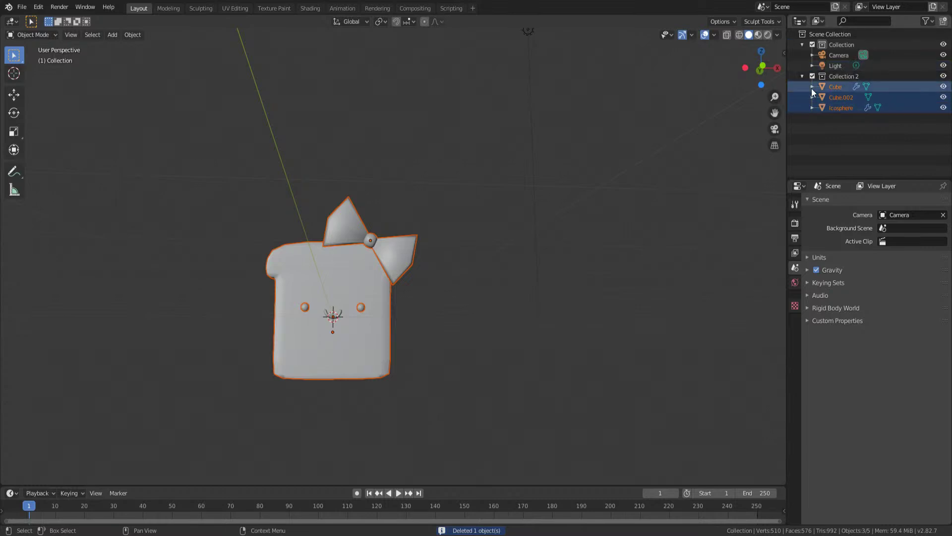
{"action": "left_click", "coordinate": [813, 75]}
- Delete the camera and the light from the scene
{"action": "left_click", "coordinate": [835, 65]}
{"action": "scroll", "coordinate": [455, 177], "scroll_direction": "down", "scroll_amount": 3}
{"action": "key", "text": "a"}
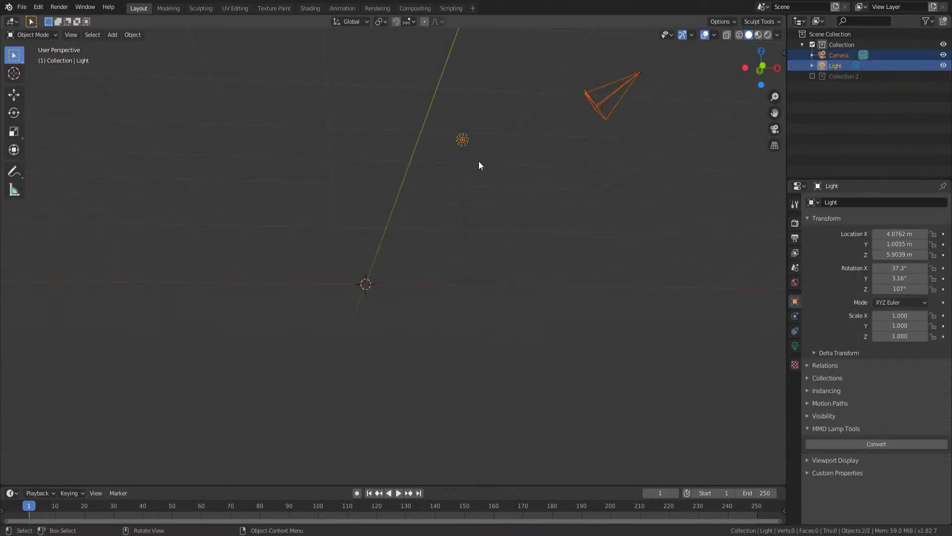
{"action": "key", "text": "Delete"}
- Add a plane mesh at the world origin and enter Edit Mode on it
{"action": "key", "text": "KP_1"}
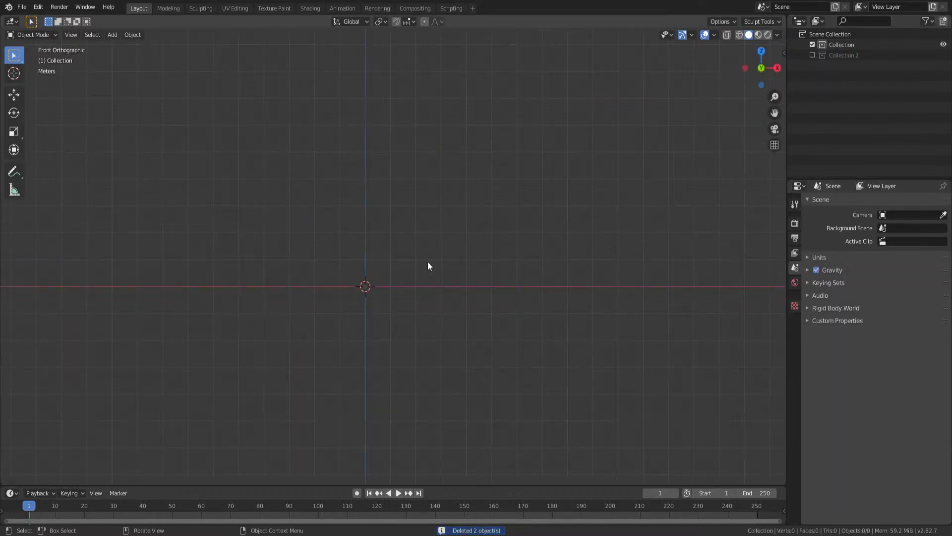
{"action": "key", "text": "shift+a"}
{"action": "mouse_move", "coordinate": [365, 272]}
{"action": "left_click", "coordinate": [420, 275]}
{"action": "key", "text": "KP_5"}
{"action": "middle_click_drag", "start_coordinate": [333, 254], "coordinate": [344, 300]}
{"action": "key", "text": "Tab"}
{"action": "key", "text": "ctrl+r"}
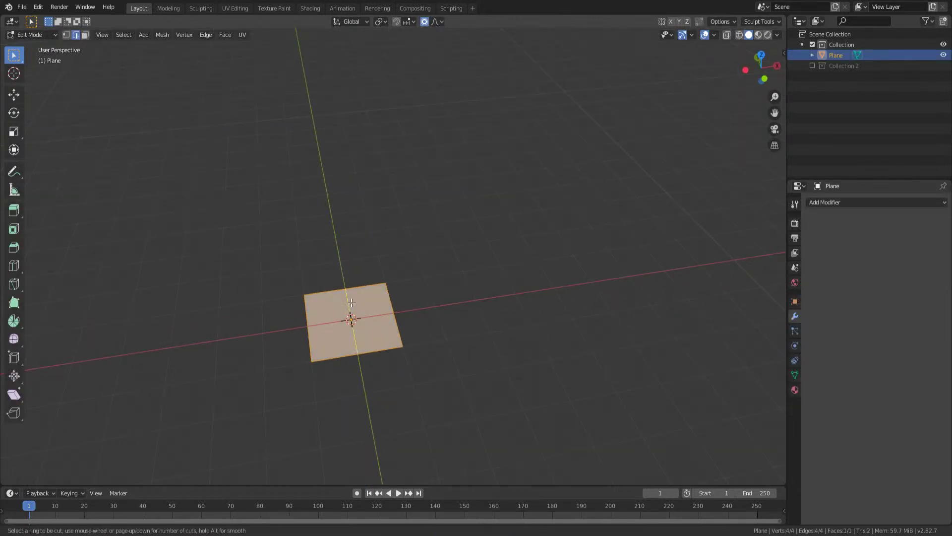
{"action": "left_click", "coordinate": [351, 302]}
{"action": "type", "text": "1"}
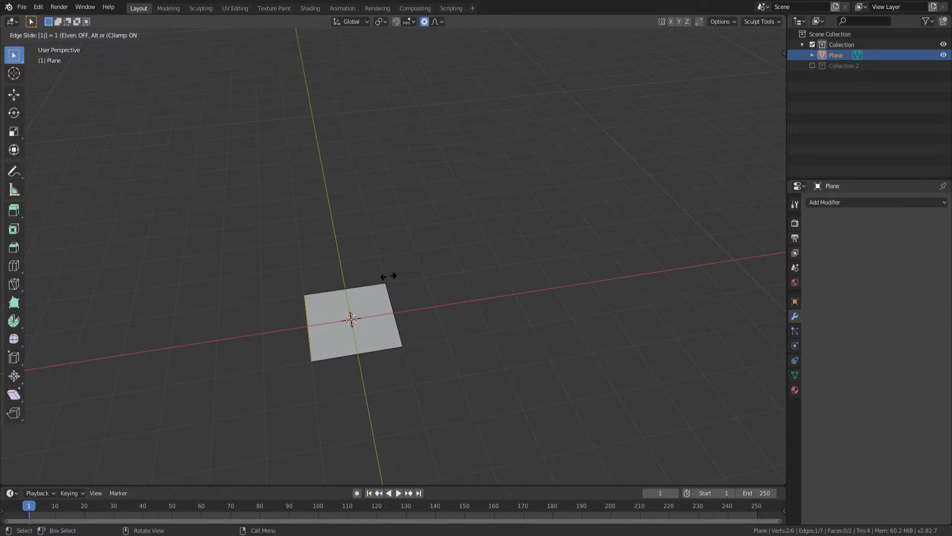
{"action": "type", "text": "1"}
{"action": "left_click", "coordinate": [383, 270], "text": "ctrl"}
{"action": "key", "text": "ctrl+z"}
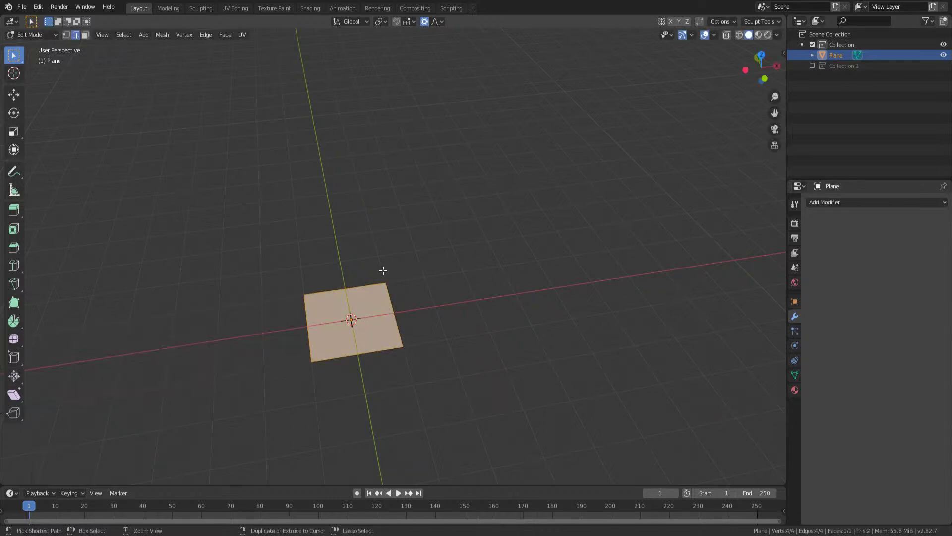
- Merge all of the plane's vertices into a single vertex at its centre and look at it from the front
{"action": "right_click", "coordinate": [389, 266]}
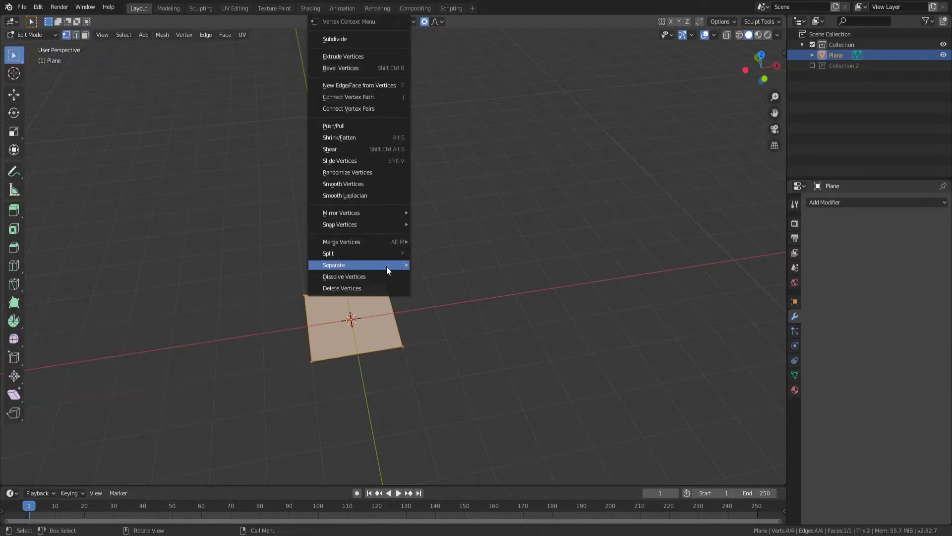
{"action": "mouse_move", "coordinate": [395, 243]}
{"action": "left_click", "coordinate": [434, 242]}
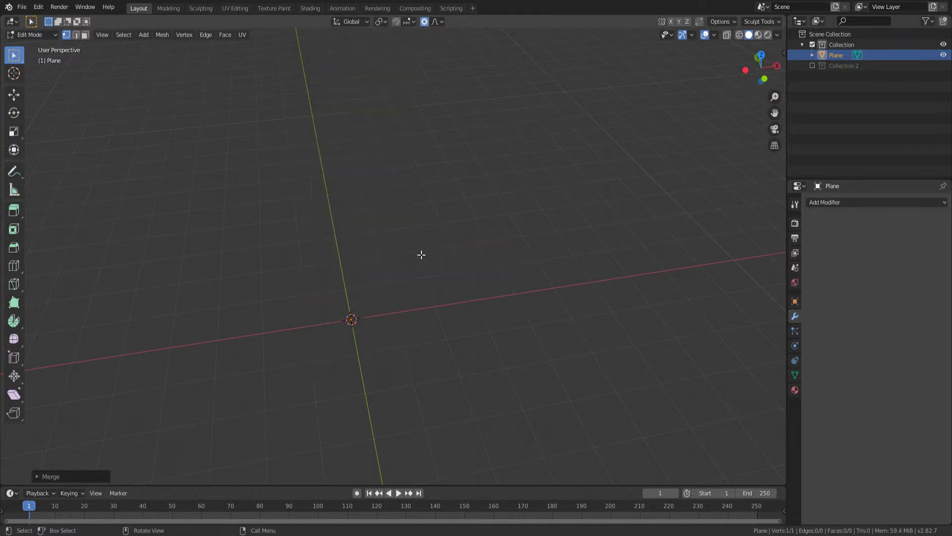
{"action": "key", "text": "KP_1"}
{"action": "scroll", "coordinate": [311, 345], "scroll_direction": "up", "scroll_amount": 4}
{"action": "middle_click_drag", "start_coordinate": [311, 345], "coordinate": [373, 287], "text": "shift"}
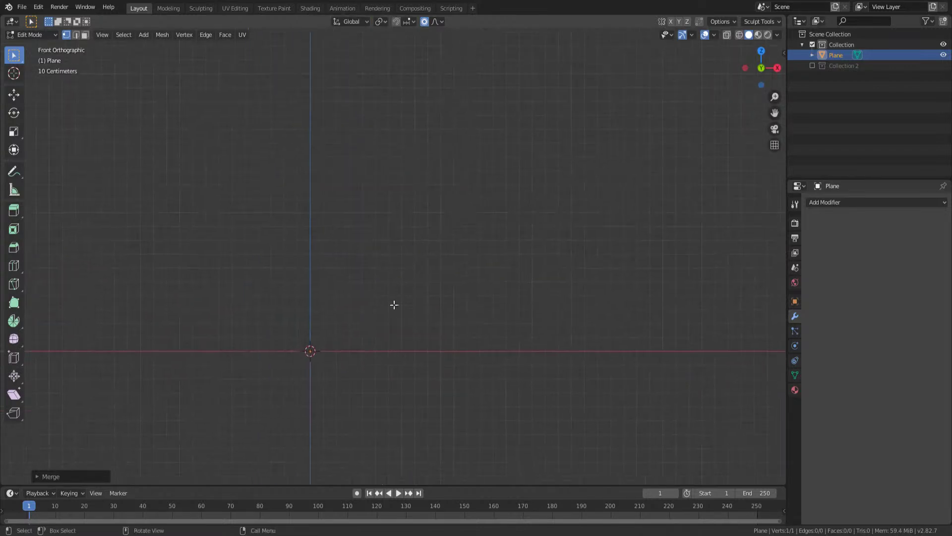
{"action": "key", "text": "a"}
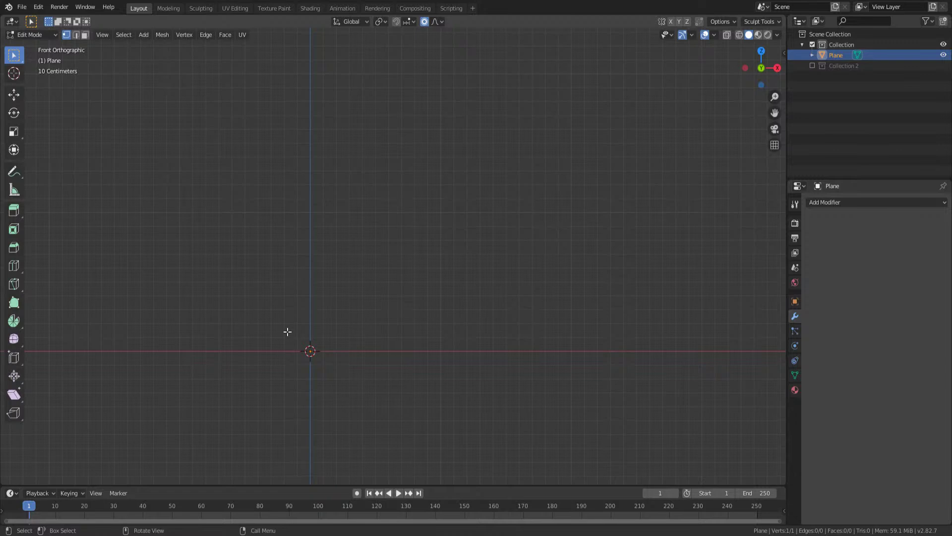
{"action": "key", "text": "g"}
{"action": "left_click", "coordinate": [412, 232]}
{"action": "key", "text": "ctrl+z"}
- Add a Skin modifier to the single-vertex mesh
{"action": "left_click", "coordinate": [827, 201]}
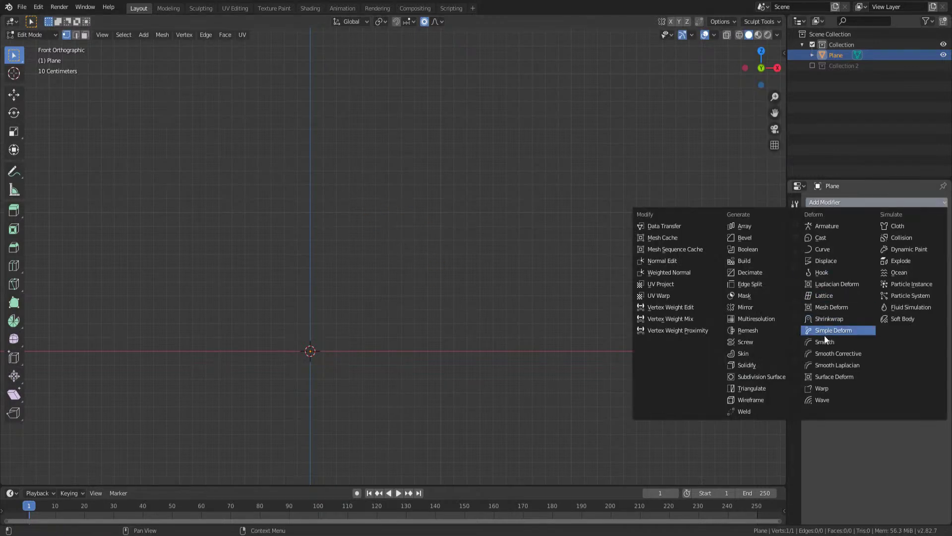
{"action": "left_click", "coordinate": [753, 355]}
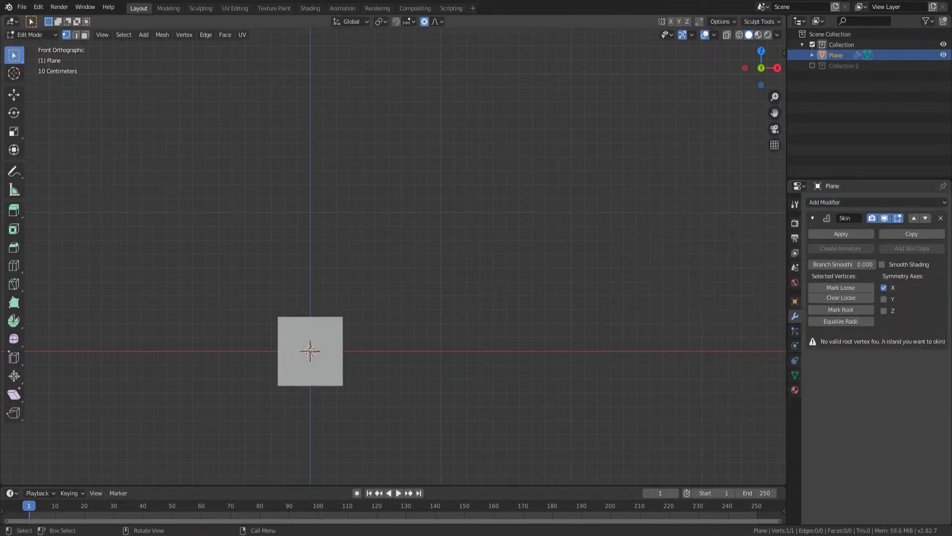
- Extrude the single vertex straight up along Z into a tall post and view the skinned result in solid shading
{"action": "middle_click_drag", "start_coordinate": [319, 342], "coordinate": [392, 304]}
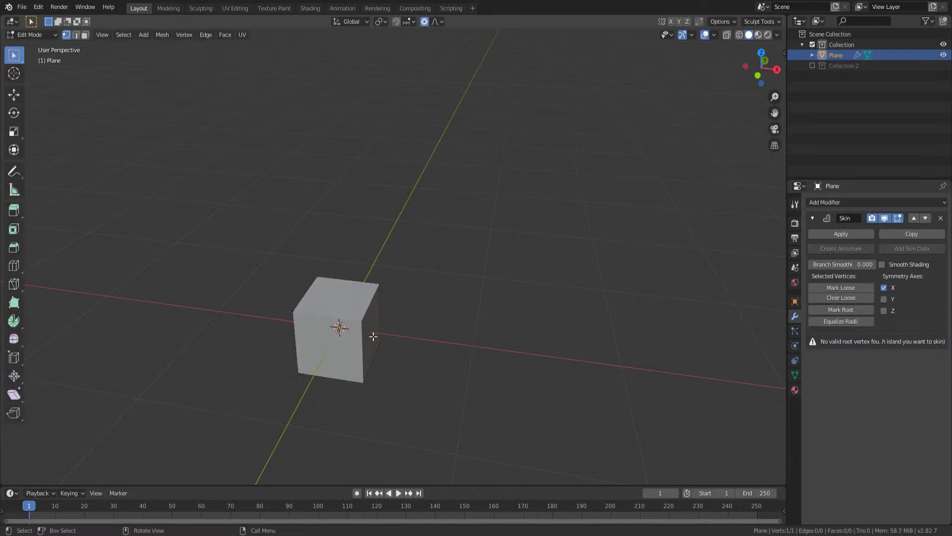
{"action": "key", "text": "shift+z"}
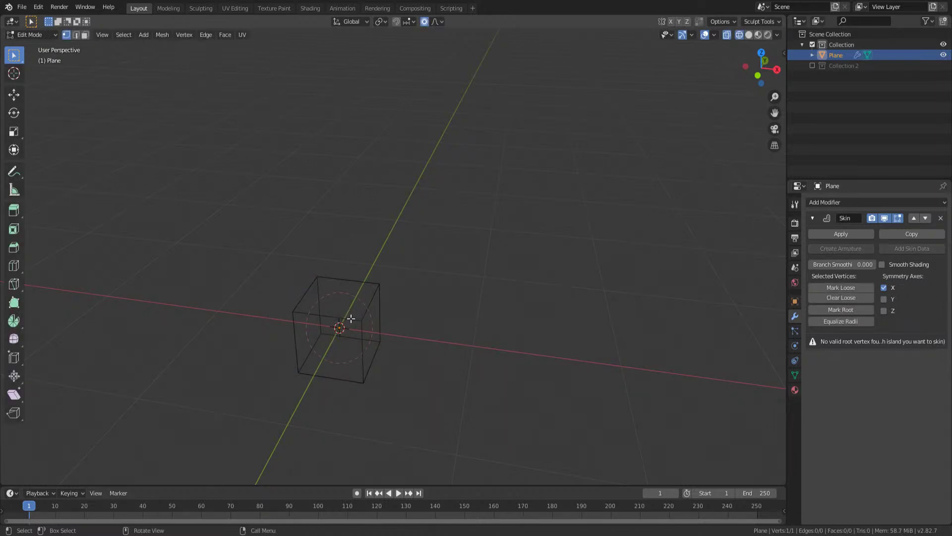
{"action": "key", "text": "e"}
{"action": "key", "text": "z"}
{"action": "left_click", "coordinate": [331, 145]}
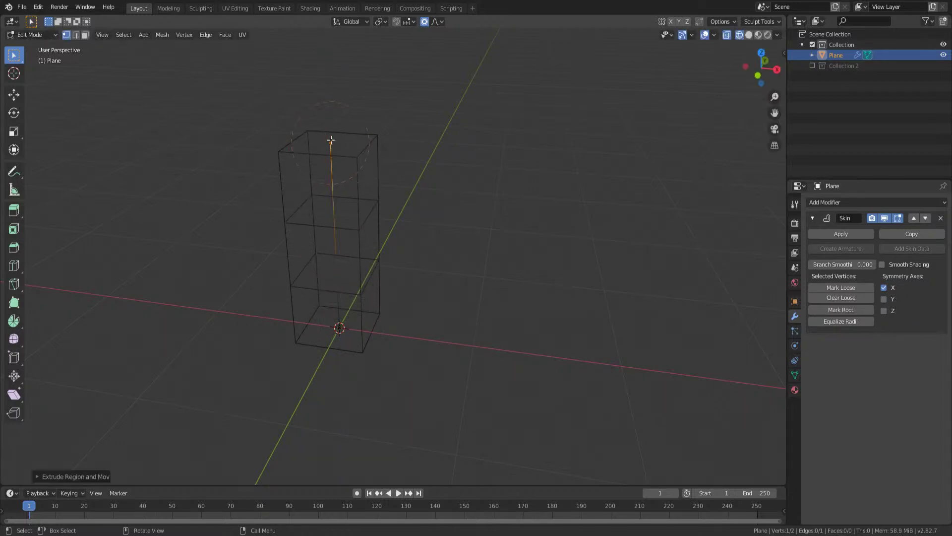
{"action": "key", "text": "KP_1"}
{"action": "middle_click_drag", "start_coordinate": [385, 170], "coordinate": [354, 252]}
{"action": "key", "text": "z"}
{"action": "left_click", "coordinate": [378, 239]}
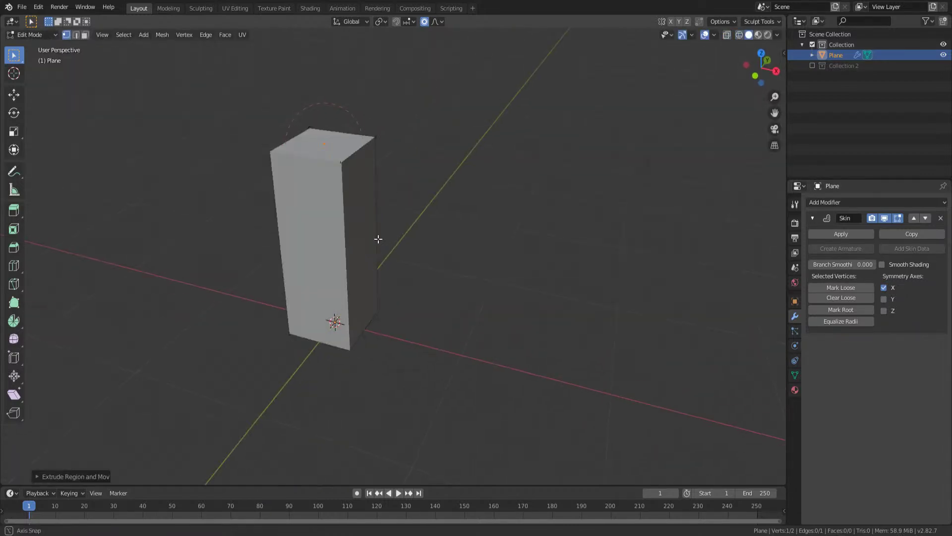
- Try extruding several freehand branches from the post's top vertex and undo them
{"action": "key", "text": "e"}
{"action": "left_click", "coordinate": [508, 176]}
{"action": "key", "text": "e"}
{"action": "left_click", "coordinate": [508, 176]}
{"action": "key", "text": "e"}
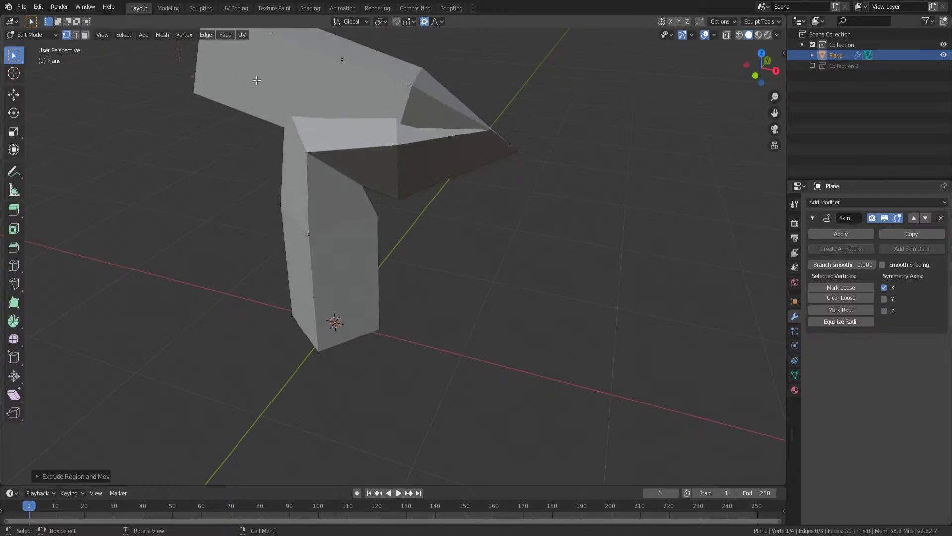
{"action": "key", "text": "Escape"}
{"action": "key", "text": "e"}
{"action": "key", "text": "Escape"}
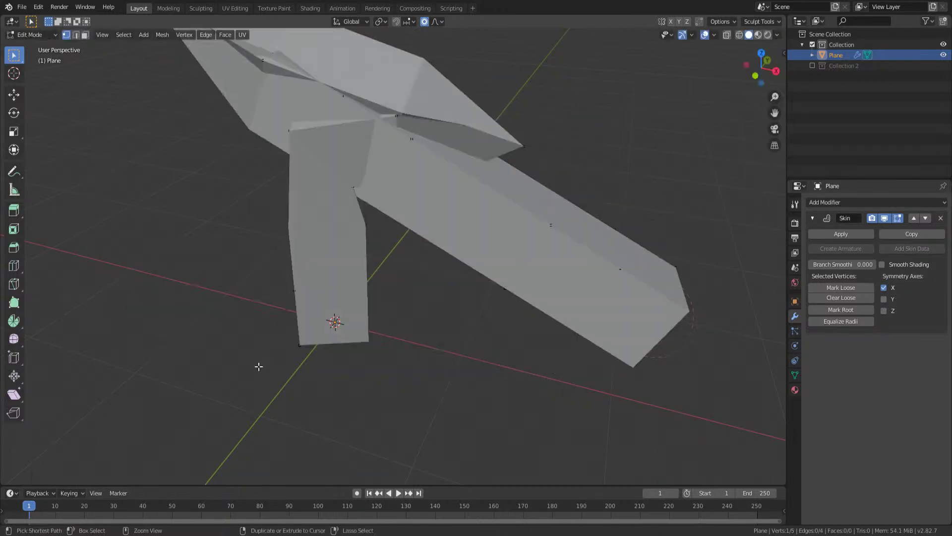
{"action": "key", "text": "ctrl+z"}
{"action": "key", "text": "ctrl+z"}
- In wireframe, extrude the post's base vertex forward along negative Y to form the middle toe
{"action": "middle_click_drag", "start_coordinate": [262, 365], "coordinate": [272, 347]}
{"action": "key", "text": "shift+z"}
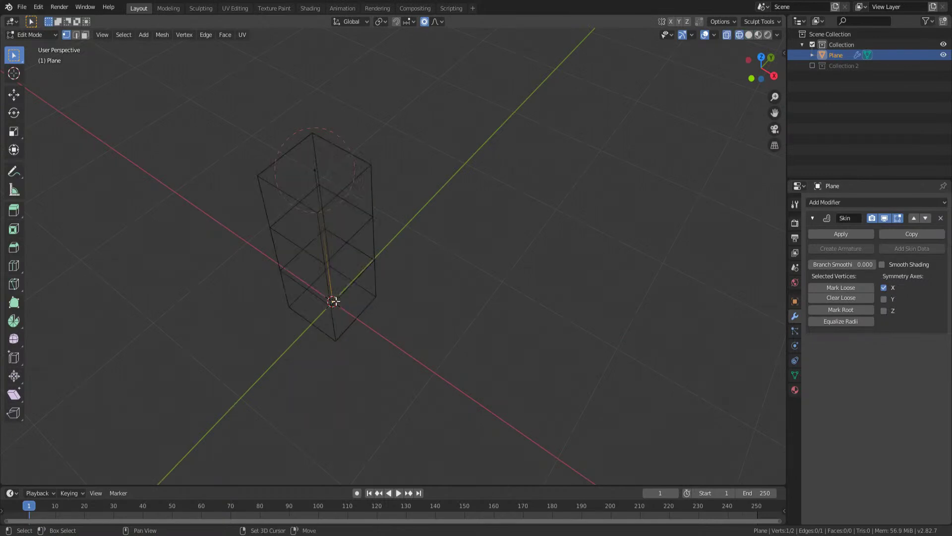
{"action": "middle_click_drag", "start_coordinate": [335, 301], "coordinate": [336, 343]}
{"action": "middle_click_drag", "start_coordinate": [336, 293], "coordinate": [348, 270]}
{"action": "key", "text": "e"}
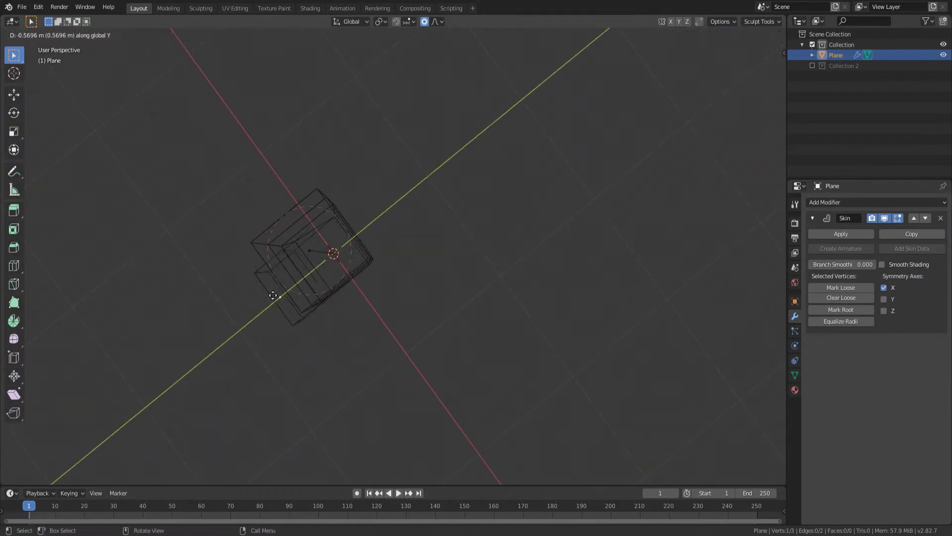
{"action": "left_click", "coordinate": [216, 330]}
- Try to extrude a second toe from the base vertex and pull it out with the Move tool
{"action": "left_click", "coordinate": [334, 254]}
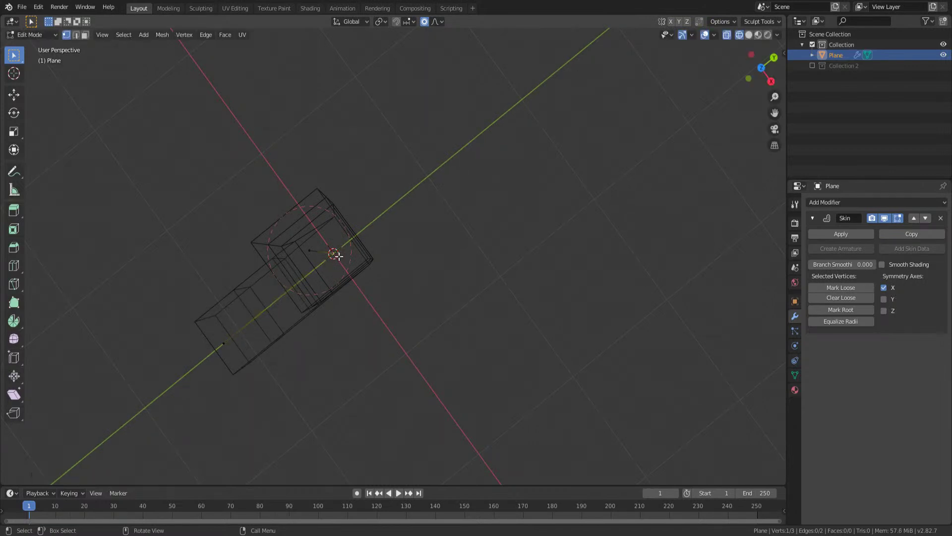
{"action": "key", "text": "e"}
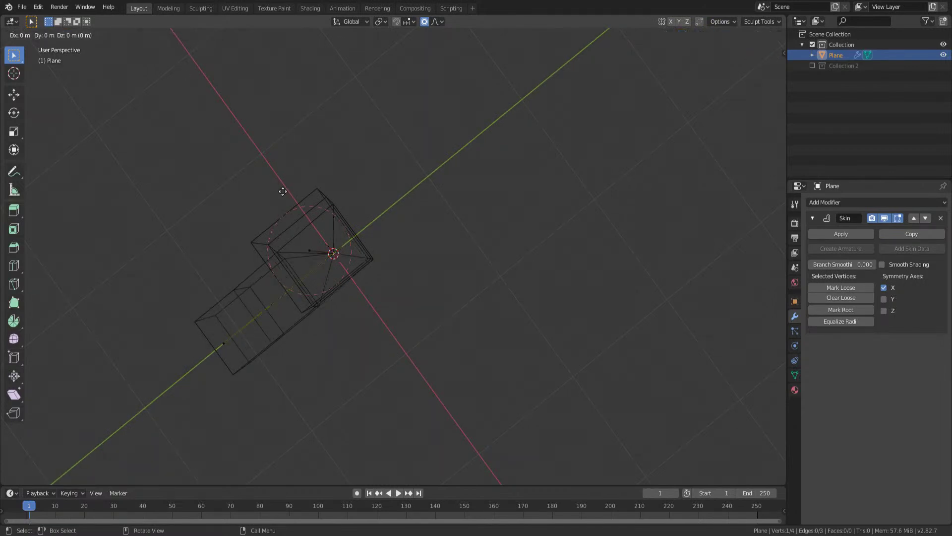
{"action": "left_click", "coordinate": [283, 191]}
{"action": "left_click", "coordinate": [15, 97]}
{"action": "middle_click_drag", "start_coordinate": [390, 315], "coordinate": [408, 294]}
{"action": "left_click_drag", "start_coordinate": [362, 277], "coordinate": [359, 400]}
{"action": "key", "text": "ctrl+z"}
{"action": "key", "text": "ctrl+z"}
{"action": "left_click_drag", "start_coordinate": [365, 280], "coordinate": [373, 302]}
{"action": "key", "text": "ctrl+z"}
- Extrude two side toes from the base vertex, angled forward on either side of the middle toe
{"action": "key", "text": "e"}
{"action": "left_click", "coordinate": [383, 462]}
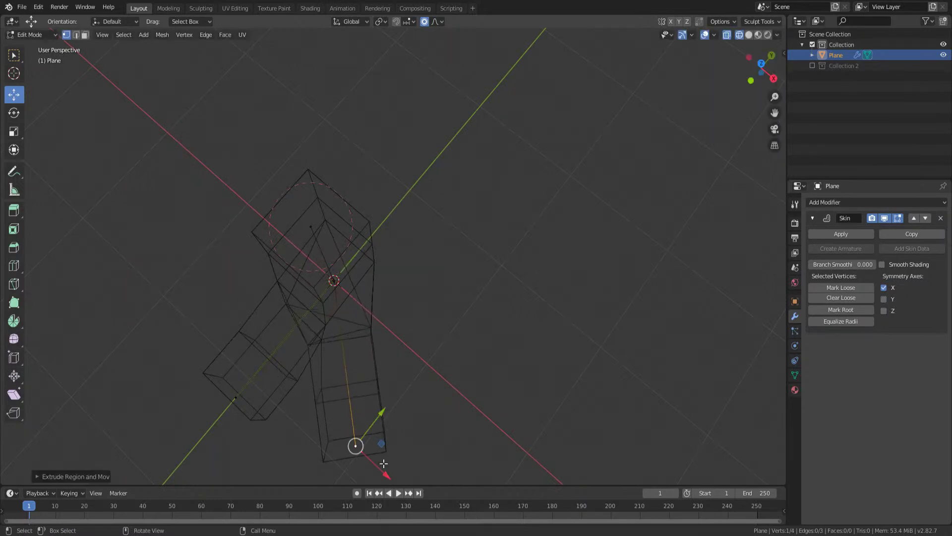
{"action": "left_click", "coordinate": [330, 284]}
{"action": "middle_click_drag", "start_coordinate": [254, 343], "coordinate": [266, 358]}
{"action": "key", "text": "e"}
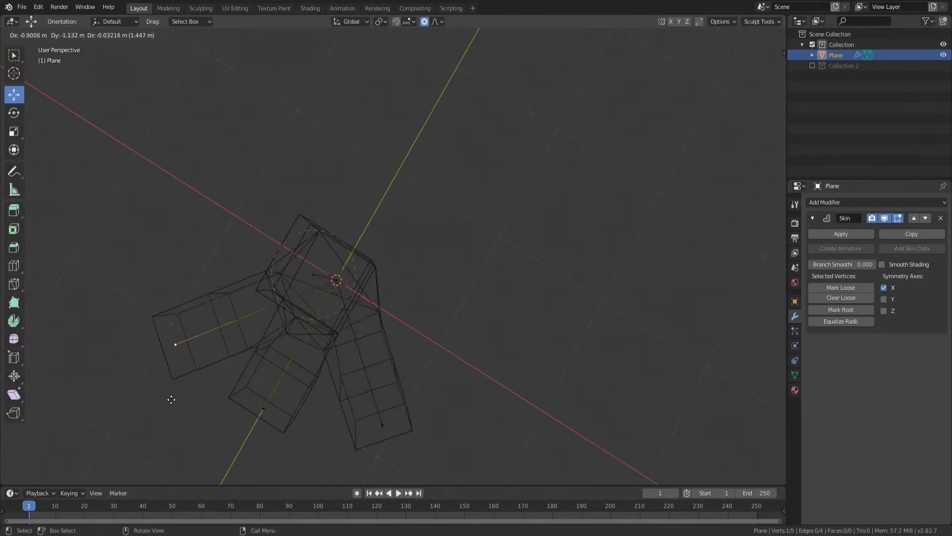
{"action": "left_click", "coordinate": [183, 372]}
- Select the base and three toe-tip vertices in solid view and flatten them level by scaling to 0 along Z
{"action": "mouse_move", "coordinate": [183, 372]}
{"action": "middle_mouse_down"}
{"action": "mouse_move", "coordinate": [369, 340]}
{"action": "mouse_move", "coordinate": [461, 275]}
{"action": "middle_mouse_up"}
{"action": "key", "text": "shift+z"}
{"action": "left_click_drag", "start_coordinate": [483, 304], "coordinate": [548, 379]}
{"action": "middle_click_drag", "start_coordinate": [501, 323], "coordinate": [490, 313]}
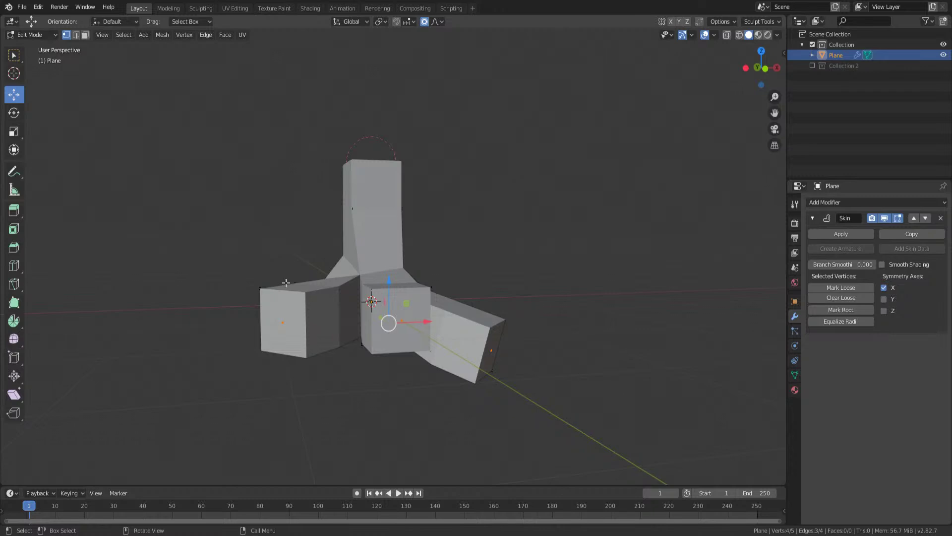
{"action": "key", "text": "s"}
{"action": "key", "text": "z"}
{"action": "key", "text": "0"}
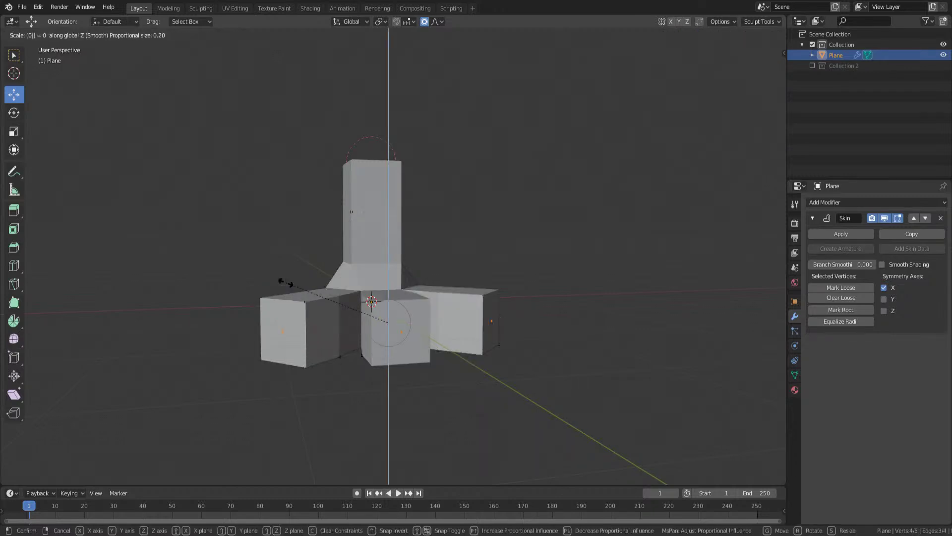
{"action": "key", "text": "Return"}
- From the right view, move the post's top vertex down and back along Y to lay the leg level behind the toes
{"action": "middle_click_drag", "start_coordinate": [355, 267], "coordinate": [421, 200]}
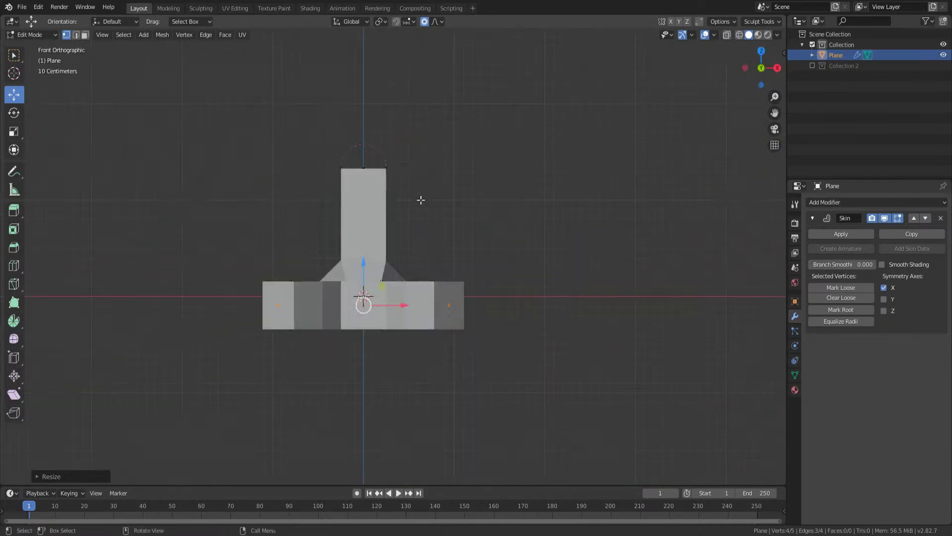
{"action": "middle_click_drag", "start_coordinate": [518, 286], "coordinate": [335, 221]}
{"action": "left_click_drag", "start_coordinate": [352, 130], "coordinate": [392, 186]}
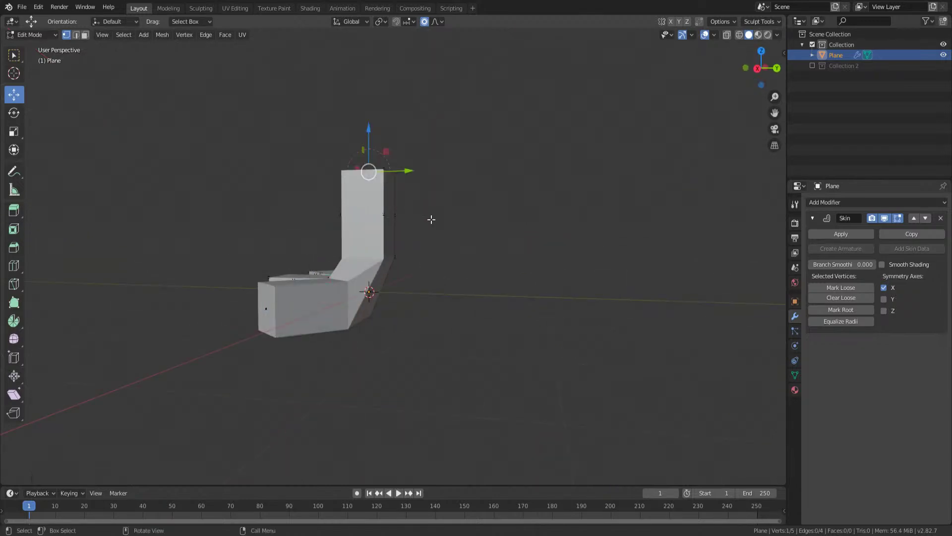
{"action": "key", "text": "KP_3"}
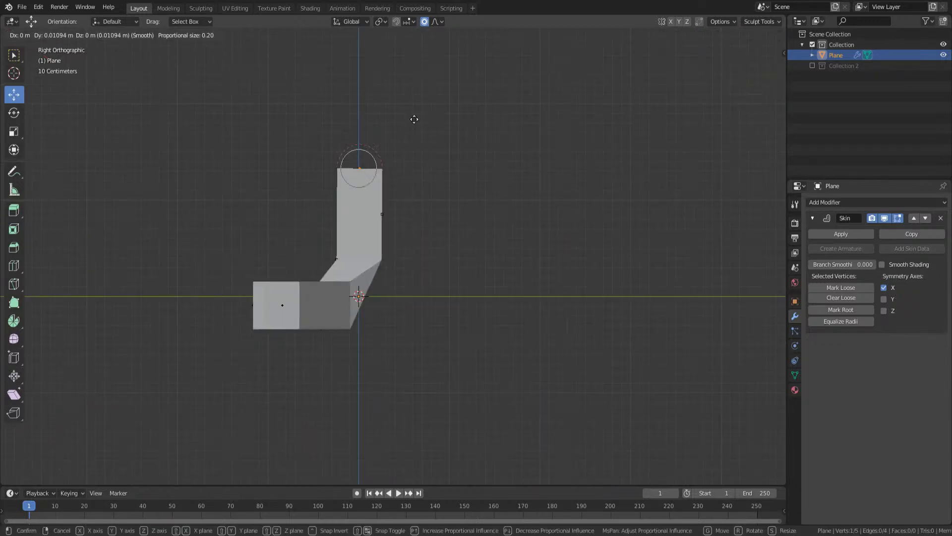
{"action": "key", "text": "g"}
{"action": "left_click", "coordinate": [623, 278]}
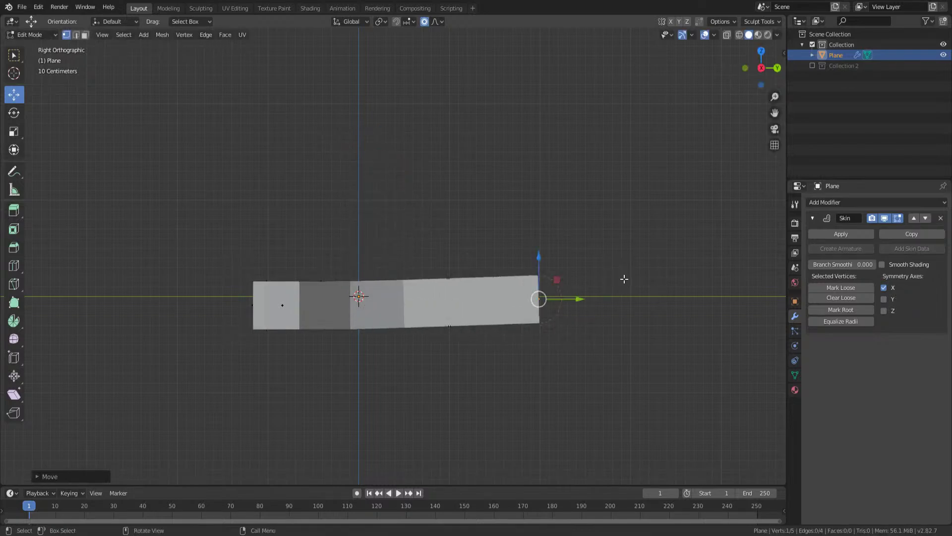
{"action": "key", "text": "g"}
{"action": "left_click", "coordinate": [770, 283]}
- Return to Object Mode and add a Subdivision Surface modifier to the skinned foot
{"action": "key", "text": "Tab"}
{"action": "middle_click_drag", "start_coordinate": [769, 282], "coordinate": [370, 272]}
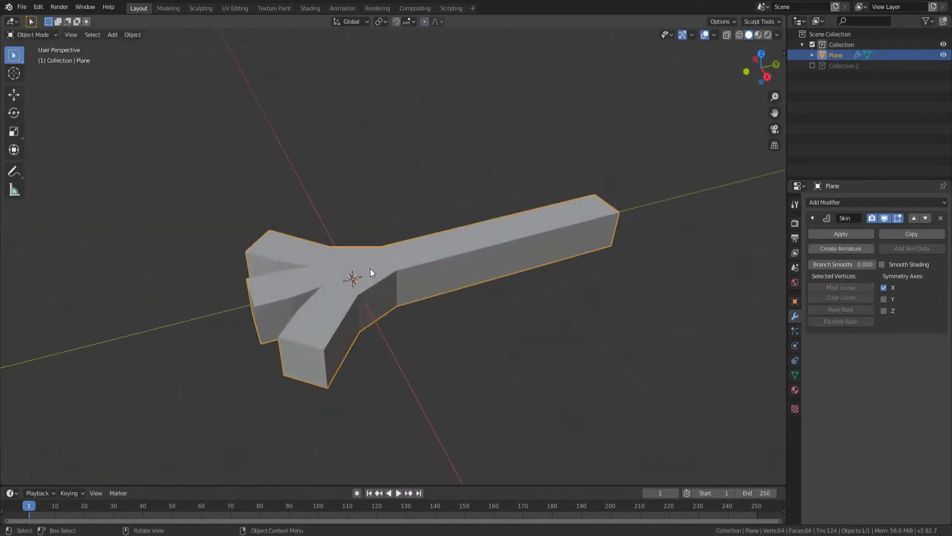
{"action": "left_click", "coordinate": [843, 204]}
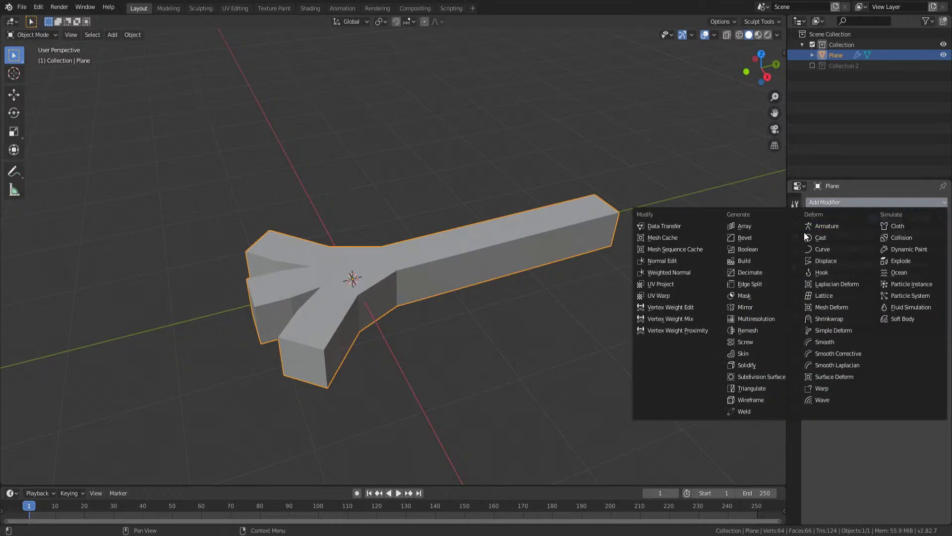
{"action": "left_click", "coordinate": [757, 378]}
{"action": "middle_click_drag", "start_coordinate": [620, 370], "coordinate": [343, 249]}
{"action": "scroll", "coordinate": [311, 326], "scroll_direction": "up", "scroll_amount": 5}
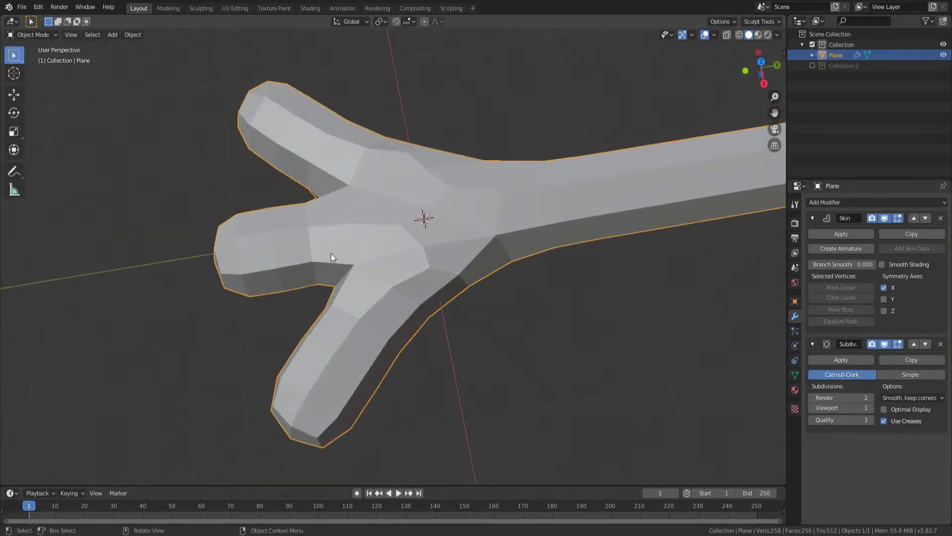
- In Edit Mode from the top view, scale the two outer toe tips closer together along X to about 0.69
{"action": "key", "text": "Tab"}
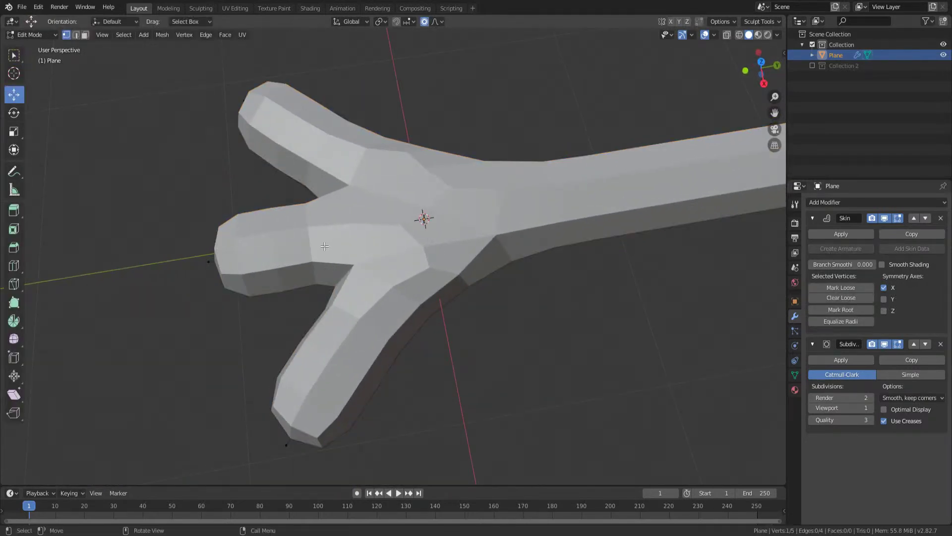
{"action": "key", "text": "KP_7"}
{"action": "middle_click_drag", "start_coordinate": [320, 353], "coordinate": [333, 237], "text": "shift"}
{"action": "left_click_drag", "start_coordinate": [187, 206], "coordinate": [559, 263]}
{"action": "key", "text": "s"}
{"action": "key", "text": "x"}
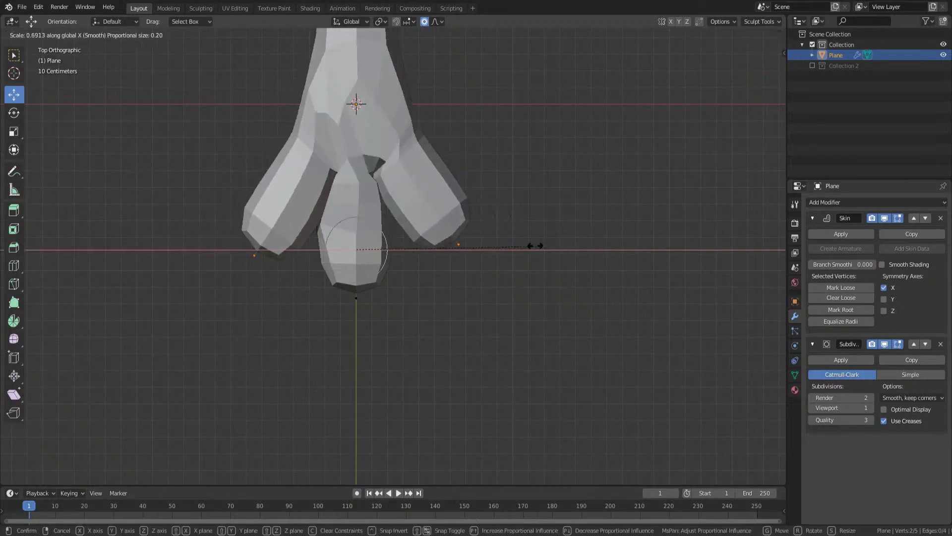
{"action": "left_click", "coordinate": [536, 255]}
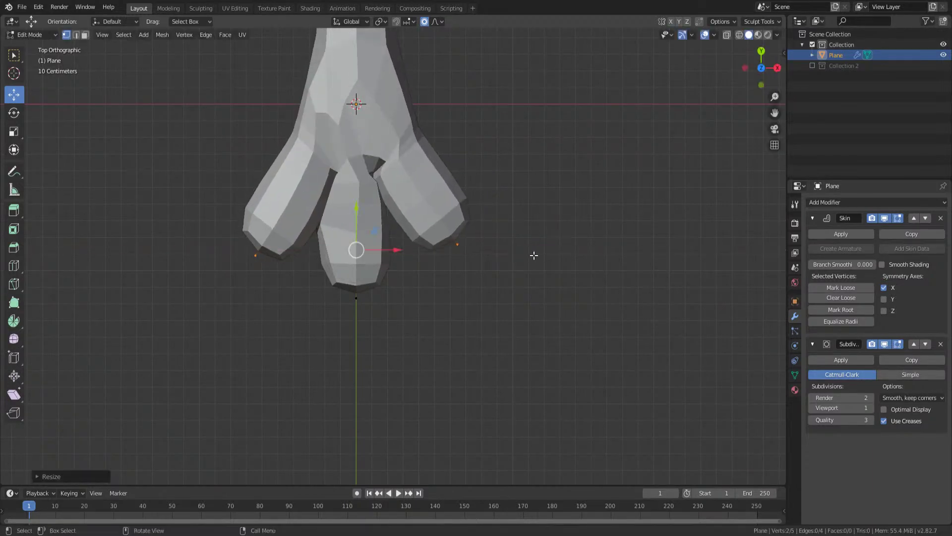
- Add the middle toe tip to the selection and move all three tips forward along Y to lengthen the toes
{"action": "left_click", "coordinate": [356, 298], "text": "shift"}
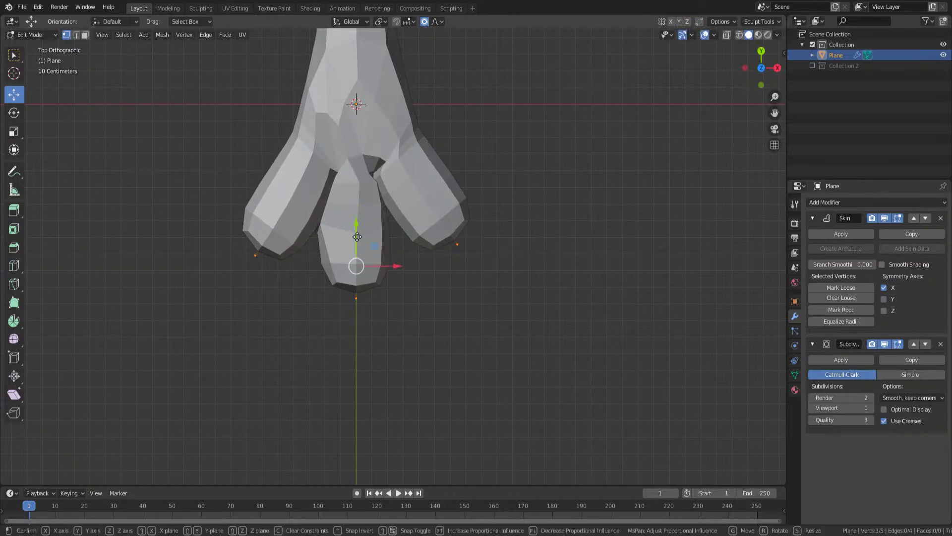
{"action": "key", "text": "g"}
{"action": "left_click", "coordinate": [357, 322]}
- Try moving the outer toe tips sideways one at a time and undo the changes
{"action": "left_click", "coordinate": [457, 342]}
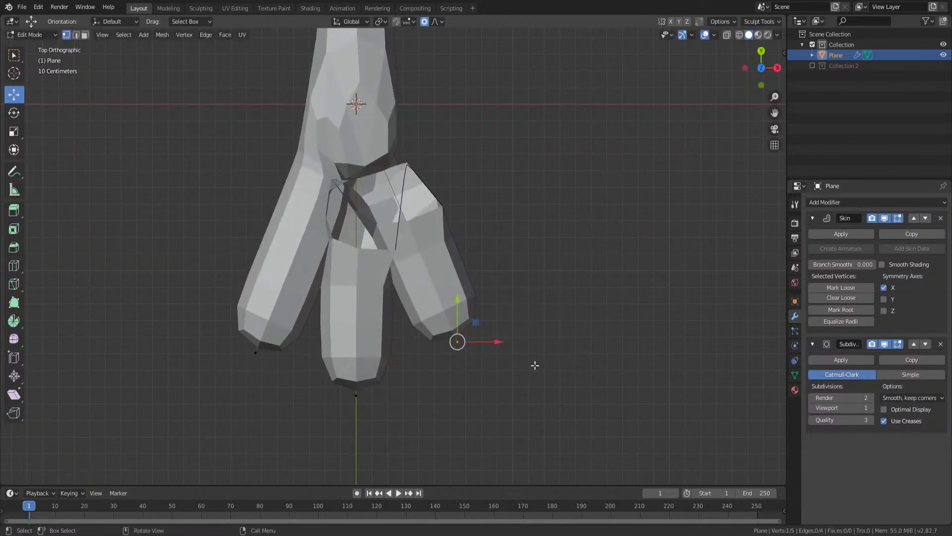
{"action": "left_click_drag", "start_coordinate": [469, 353], "coordinate": [515, 310]}
{"action": "left_click", "coordinate": [456, 344]}
{"action": "key", "text": "g"}
{"action": "key", "text": "x"}
{"action": "left_click", "coordinate": [503, 319]}
{"action": "left_click", "coordinate": [256, 352]}
{"action": "key", "text": "s"}
{"action": "key", "text": "Escape"}
{"action": "key", "text": "s"}
{"action": "key", "text": "Escape"}
{"action": "key", "text": "ctrl+z"}
{"action": "key", "text": "ctrl+z"}
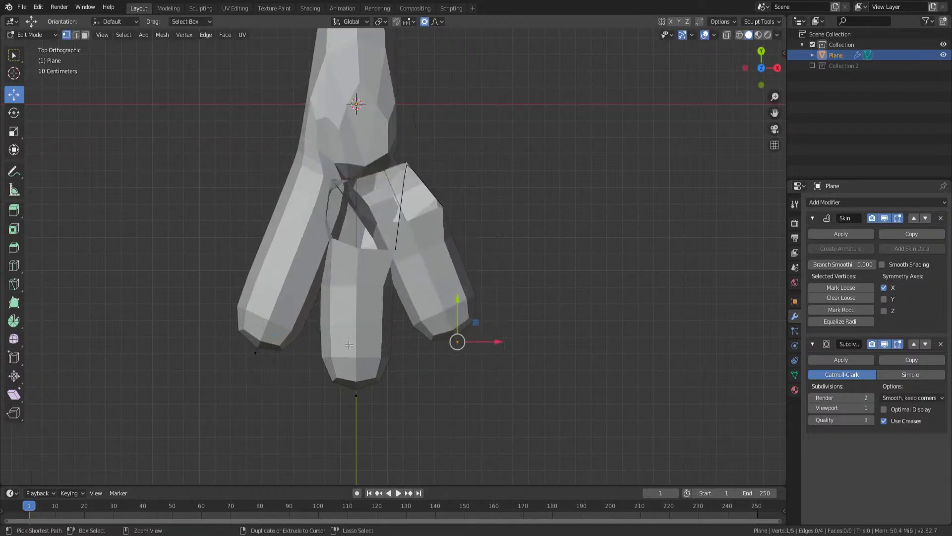
- Move each side toe tip outward and back toward the ankle to spread the toes widely apart
{"action": "left_click_drag", "start_coordinate": [216, 314], "coordinate": [259, 353]}
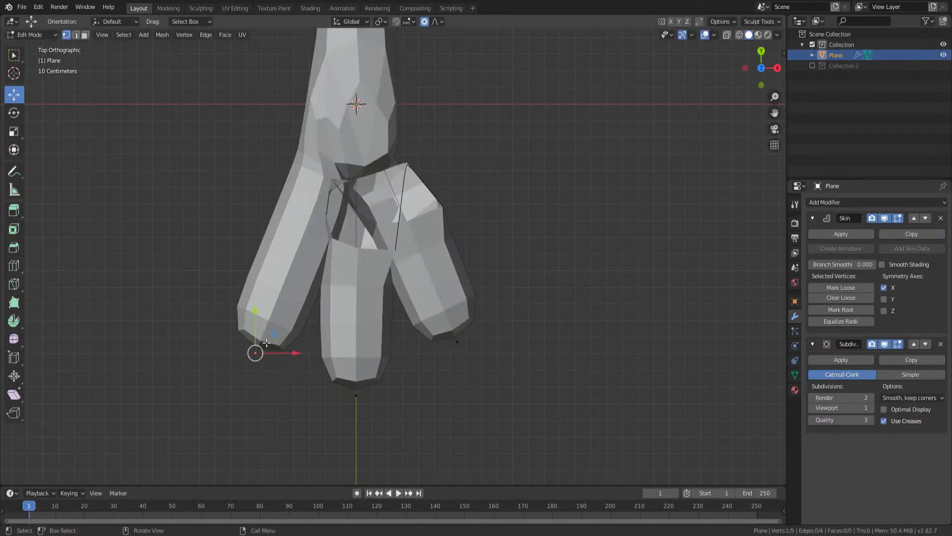
{"action": "key", "text": "g"}
{"action": "key", "text": "Escape"}
{"action": "left_click", "coordinate": [457, 341]}
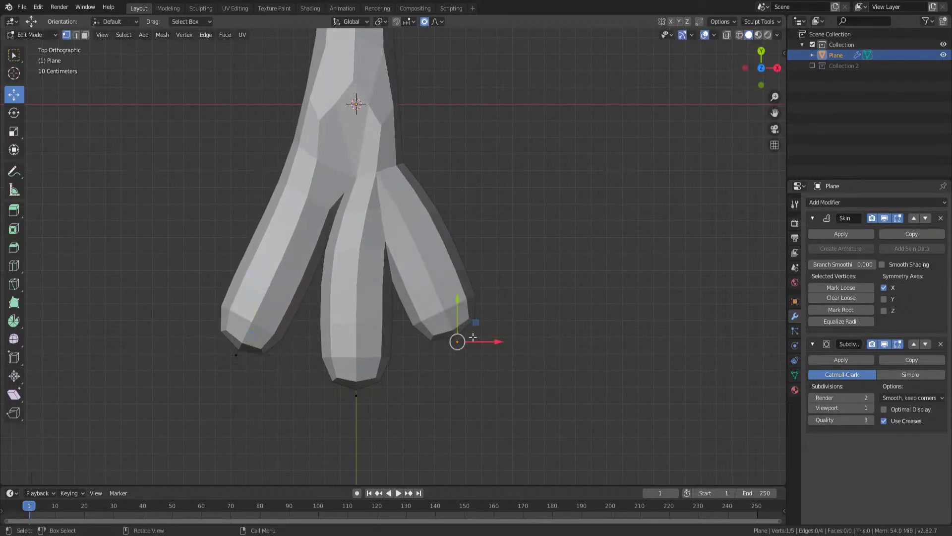
{"action": "key", "text": "g"}
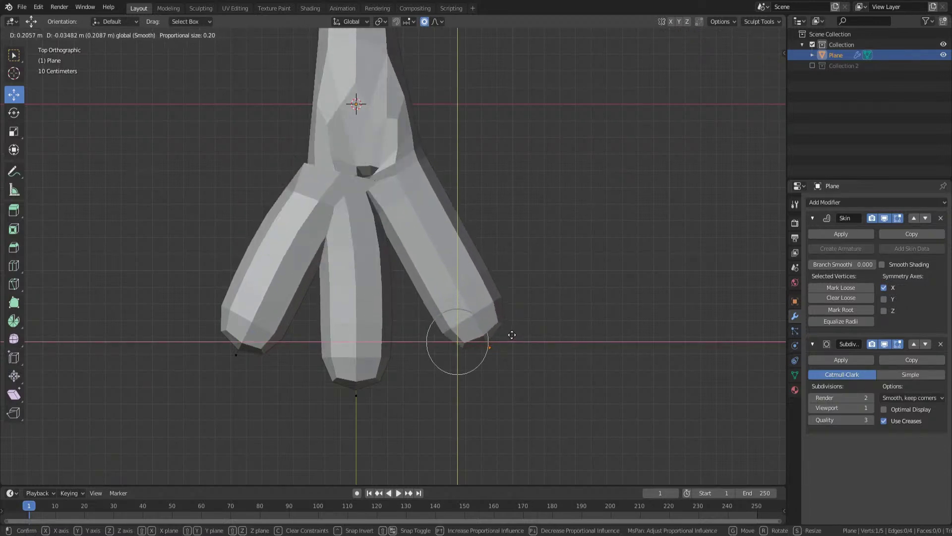
{"action": "left_click", "coordinate": [596, 203]}
{"action": "left_click_drag", "start_coordinate": [123, 291], "coordinate": [277, 427]}
{"action": "key", "text": "g"}
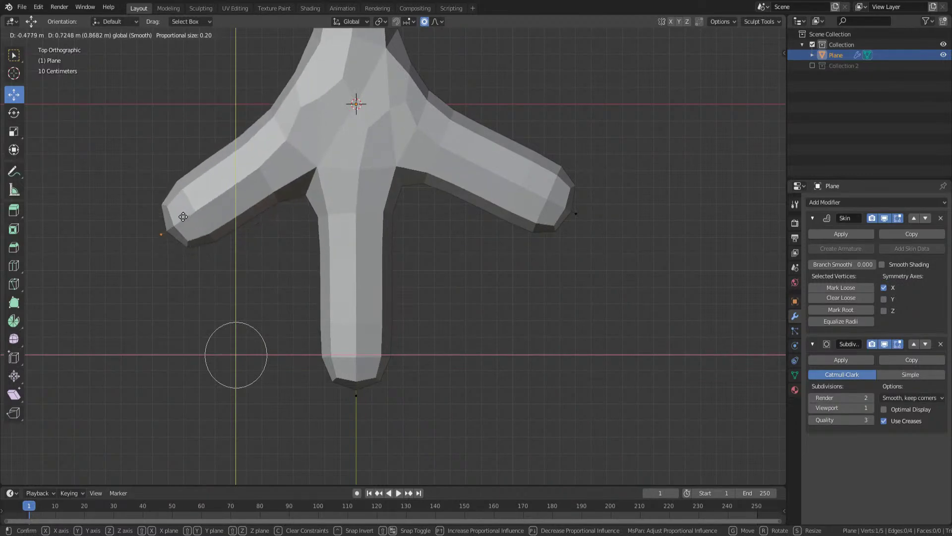
{"action": "left_click", "coordinate": [182, 220]}
- Apply the Skin modifier in Object Mode and reopen the mesh in Edit Mode from the top view
{"action": "scroll", "coordinate": [247, 212], "scroll_direction": "down", "scroll_amount": 2}
{"action": "middle_click_drag", "start_coordinate": [247, 211], "coordinate": [387, 191]}
{"action": "key", "text": "Tab"}
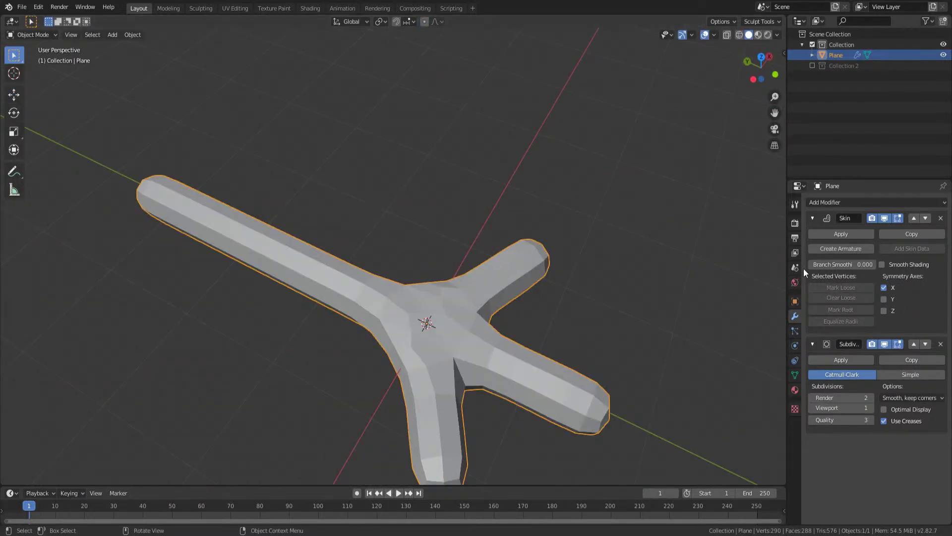
{"action": "left_click", "coordinate": [826, 233]}
{"action": "middle_click_drag", "start_coordinate": [402, 266], "coordinate": [419, 290]}
{"action": "key", "text": "KP_7"}
{"action": "key", "text": "Tab"}
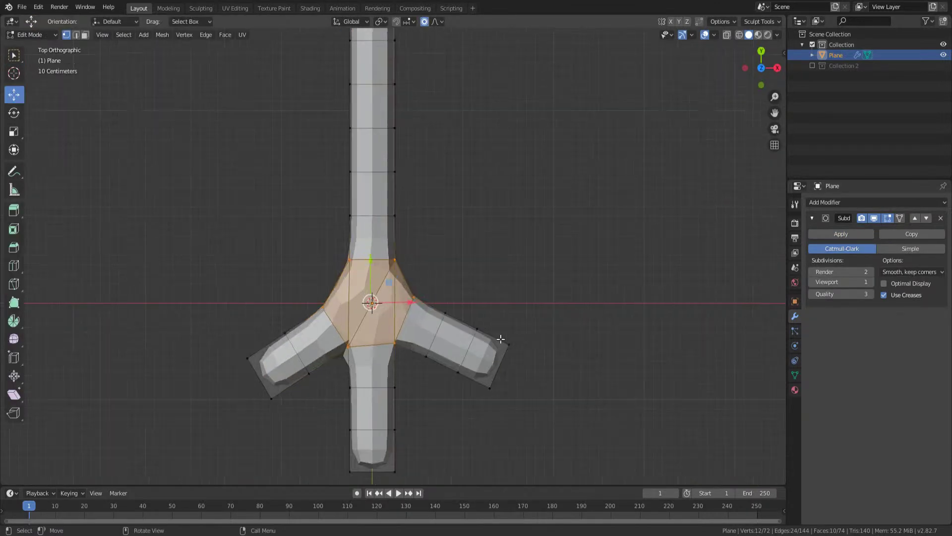
- Apply the Subdivision Surface modifier in Object Mode and reopen the subdivided mesh in Edit Mode
{"action": "left_click", "coordinate": [826, 234]}
{"action": "key", "text": "Tab"}
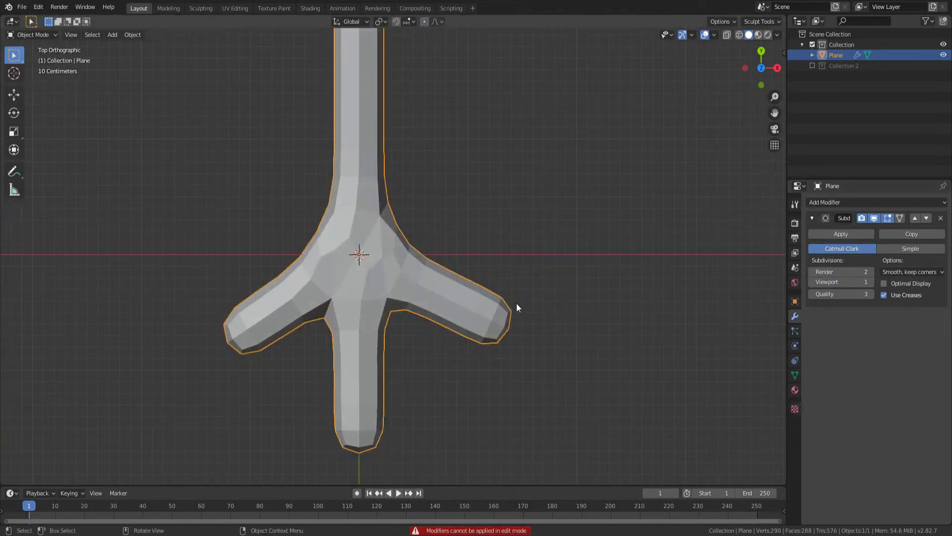
{"action": "left_click", "coordinate": [858, 237]}
{"action": "key", "text": "Tab"}
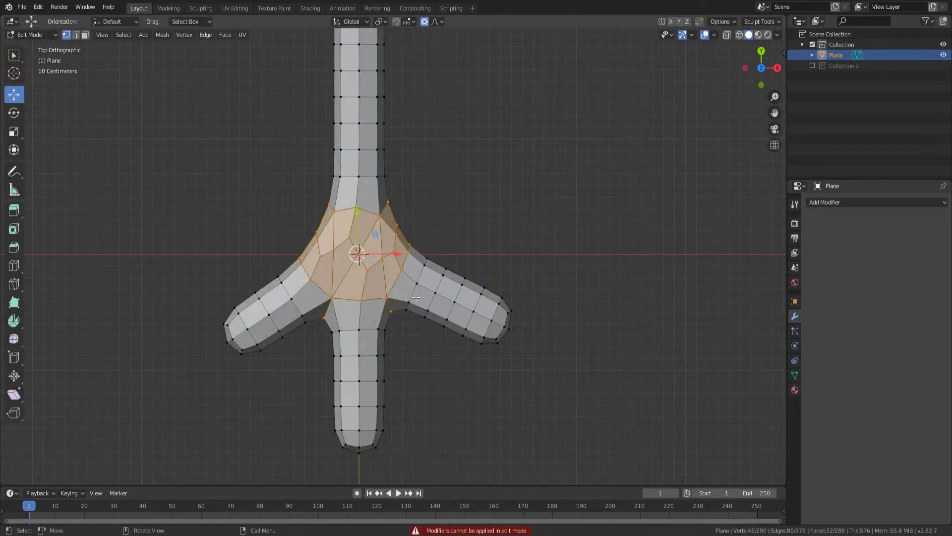
{"action": "left_click", "coordinate": [512, 332]}
{"action": "key", "text": "e"}
{"action": "left_click", "coordinate": [707, 474]}
{"action": "key", "text": "ctrl+z"}
{"action": "left_click", "coordinate": [428, 24]}
{"action": "left_click", "coordinate": [435, 22]}
{"action": "left_click", "coordinate": [436, 22]}
{"action": "left_click", "coordinate": [436, 22]}
{"action": "left_click", "coordinate": [425, 22]}
{"action": "key", "text": "alt+a"}
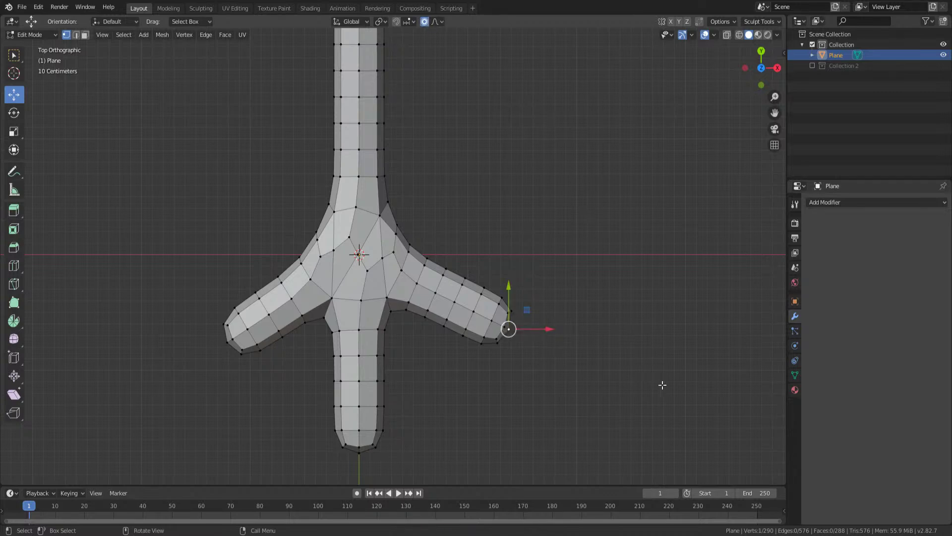
- Move and rotate the tip of the +X side toe forward toward the middle toe, using proportional editing
{"action": "key", "text": "r"}
{"action": "scroll", "coordinate": [642, 460], "scroll_direction": "down", "scroll_amount": 20}
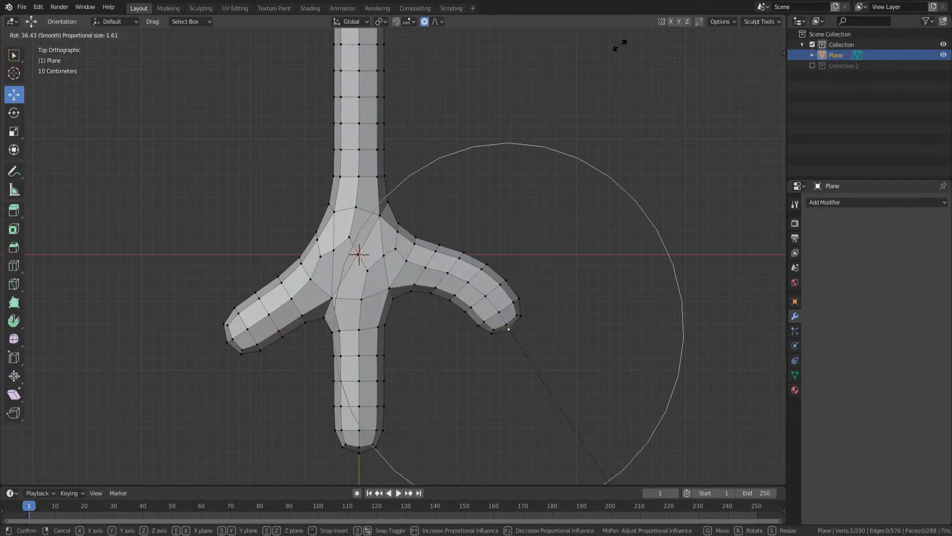
{"action": "key", "text": "g"}
{"action": "left_click", "coordinate": [634, 421]}
{"action": "key", "text": "r"}
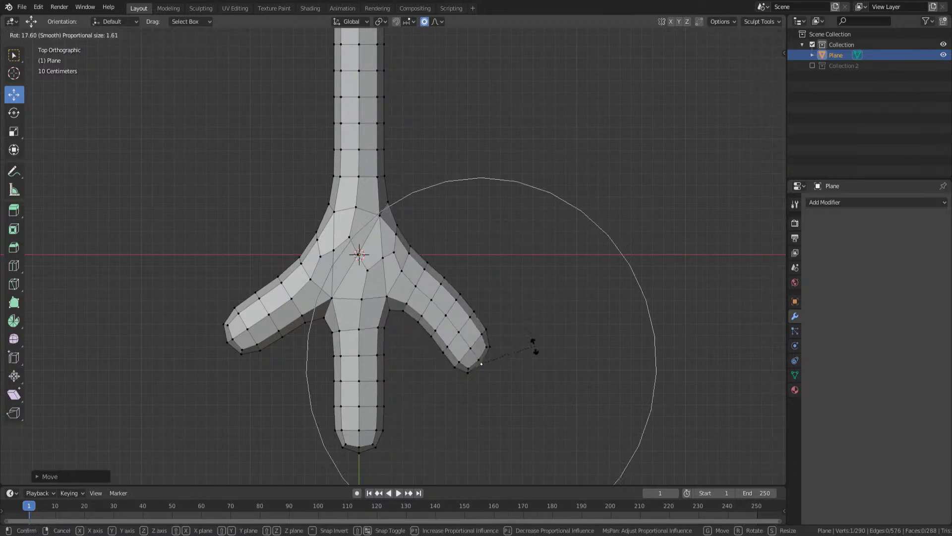
{"action": "left_click", "coordinate": [531, 346]}
{"action": "key", "text": "g"}
{"action": "scroll", "coordinate": [506, 372], "scroll_direction": "up", "scroll_amount": 6}
{"action": "scroll", "coordinate": [515, 385], "scroll_direction": "down", "scroll_amount": 4}
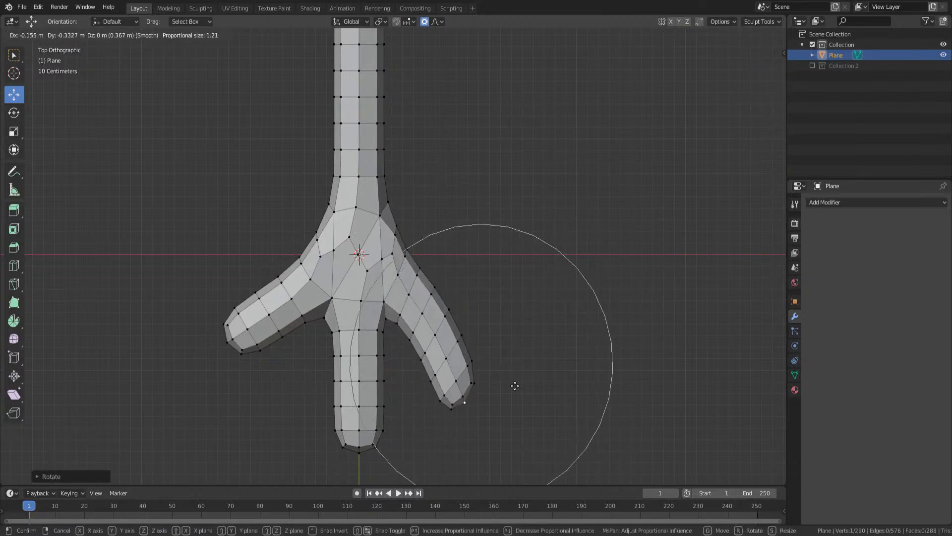
{"action": "left_click", "coordinate": [501, 389]}
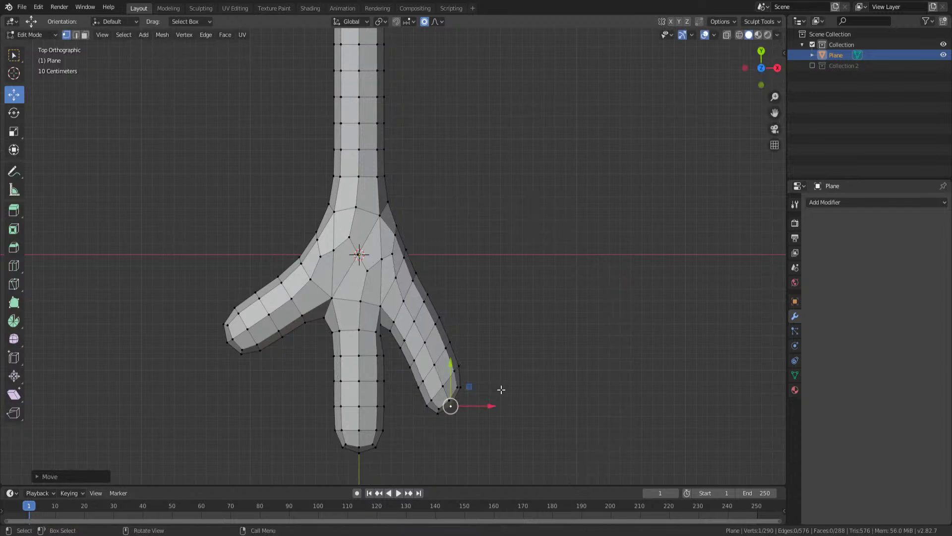
- Rotate, move and scale the tip of the -X side toe with proportional editing to swing that toe forward
{"action": "left_click", "coordinate": [213, 341]}
{"action": "key", "text": "r"}
{"action": "left_click", "coordinate": [223, 387]}
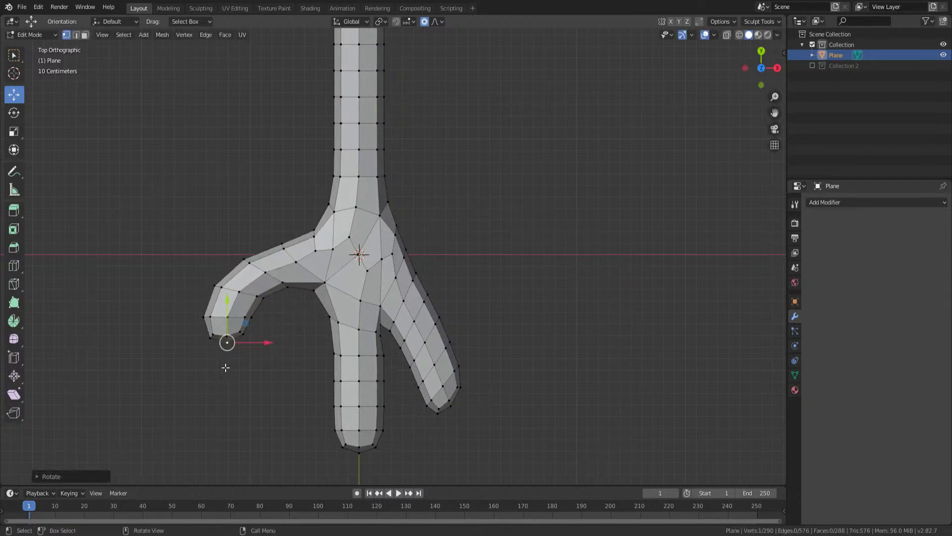
{"action": "key", "text": "g"}
{"action": "scroll", "coordinate": [263, 416], "scroll_direction": "down", "scroll_amount": 2}
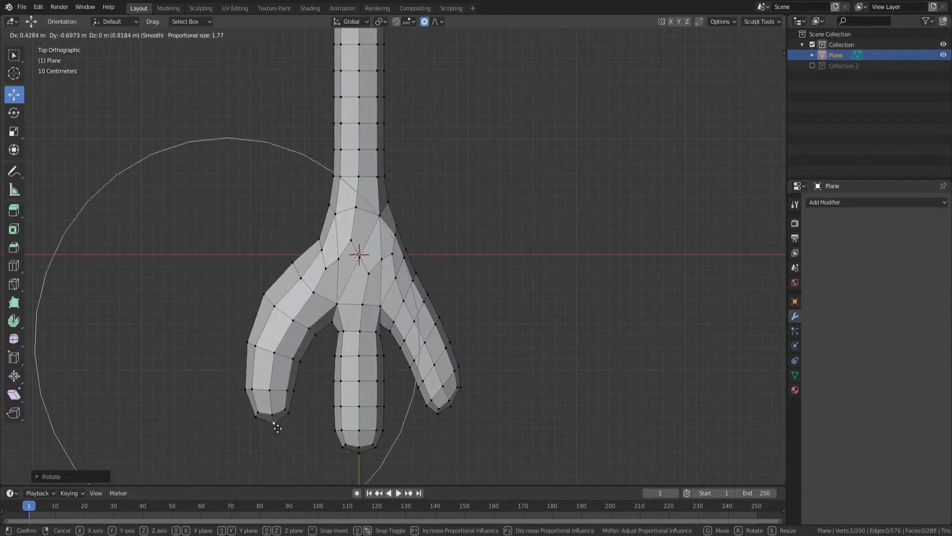
{"action": "left_click", "coordinate": [273, 420]}
{"action": "key", "text": "r"}
{"action": "left_click", "coordinate": [276, 336]}
{"action": "key", "text": "s"}
{"action": "left_click", "coordinate": [320, 290]}
- Scale the edge loop near the base of each side toe, narrowing the -X side toe with proportional editing
{"action": "left_click", "coordinate": [277, 309], "text": "alt"}
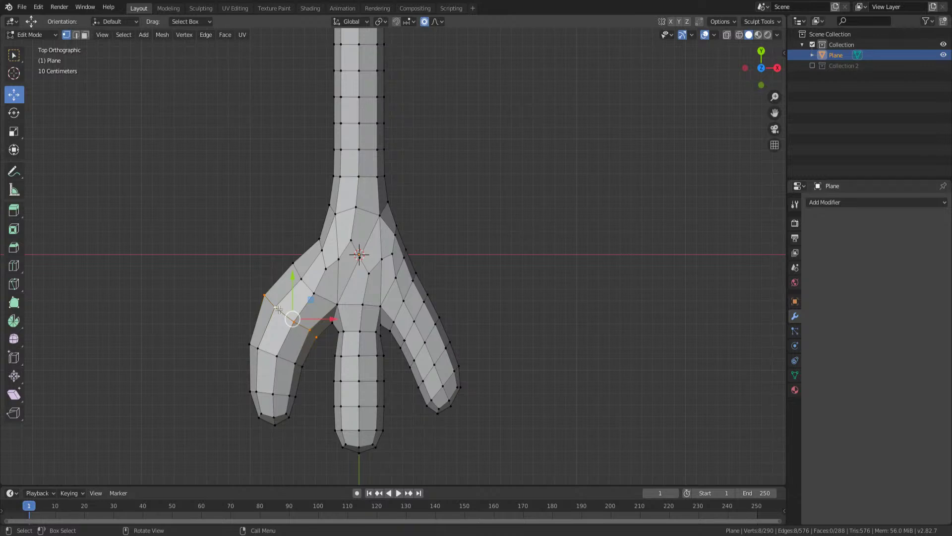
{"action": "key", "text": "s"}
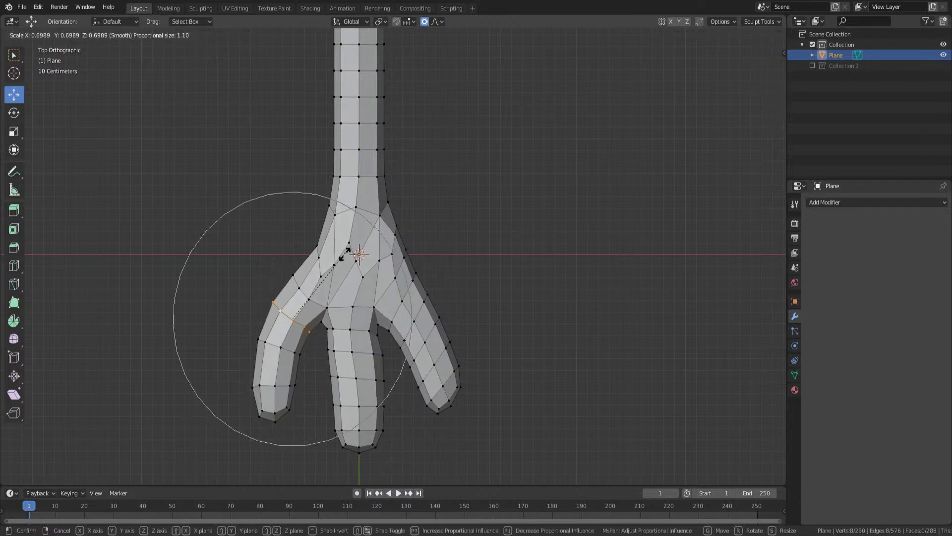
{"action": "left_click", "coordinate": [364, 267]}
{"action": "left_click", "coordinate": [414, 281]}
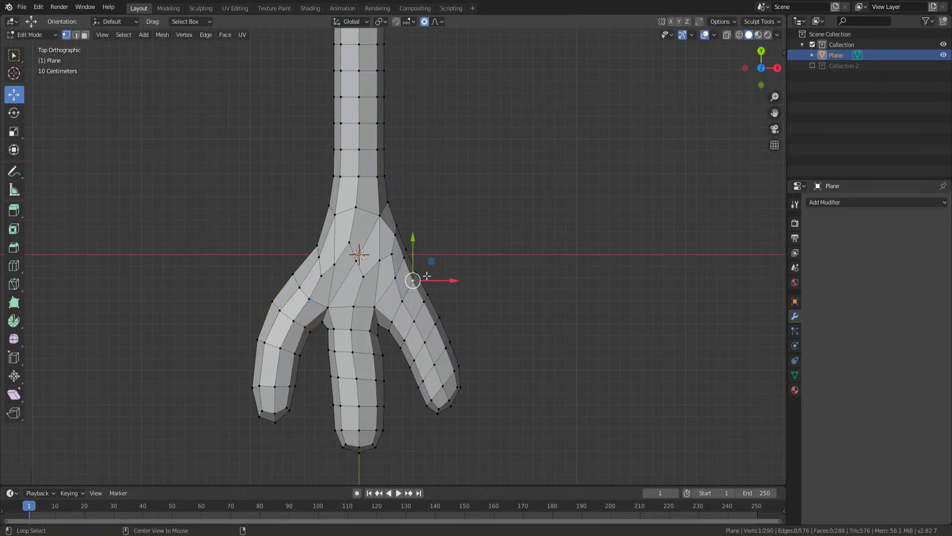
{"action": "key", "text": "s"}
{"action": "left_click", "coordinate": [451, 231]}
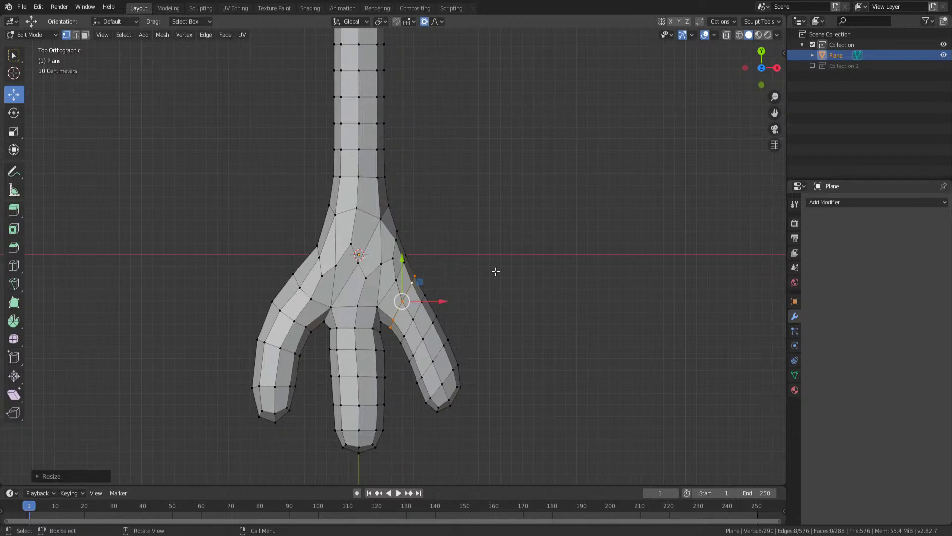
{"action": "key", "text": "e"}
{"action": "key", "text": "Escape"}
{"action": "key", "text": "ctrl+z"}
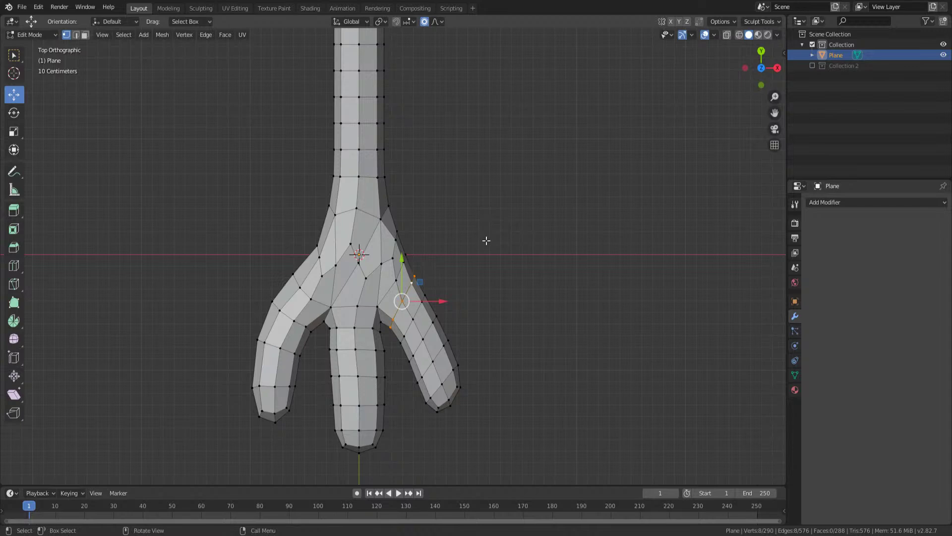
- Rotate and reposition the base edge loop of the +X side toe with a proportional size of 0.51
{"action": "key", "text": "r"}
{"action": "scroll", "coordinate": [504, 225], "scroll_direction": "up", "scroll_amount": 5}
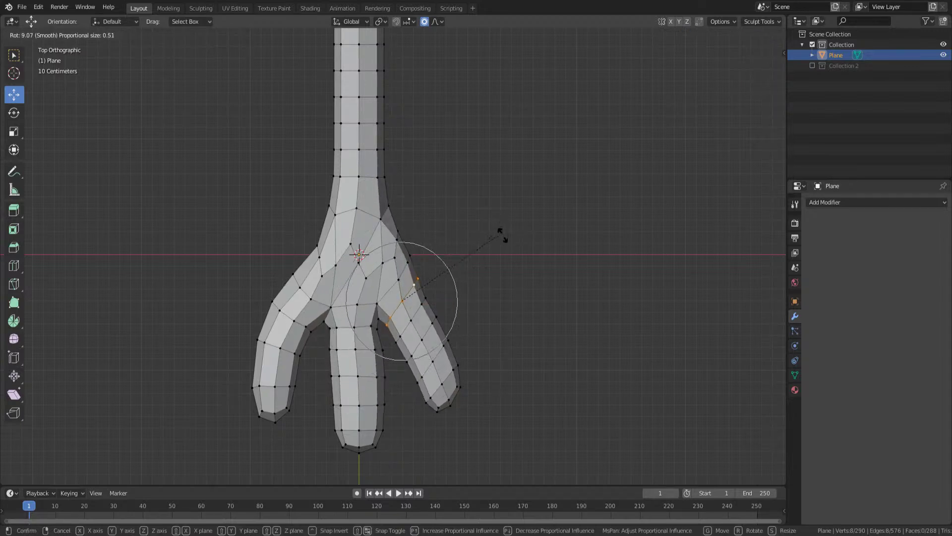
{"action": "left_click", "coordinate": [504, 237]}
{"action": "key", "text": "g"}
{"action": "left_click", "coordinate": [496, 259]}
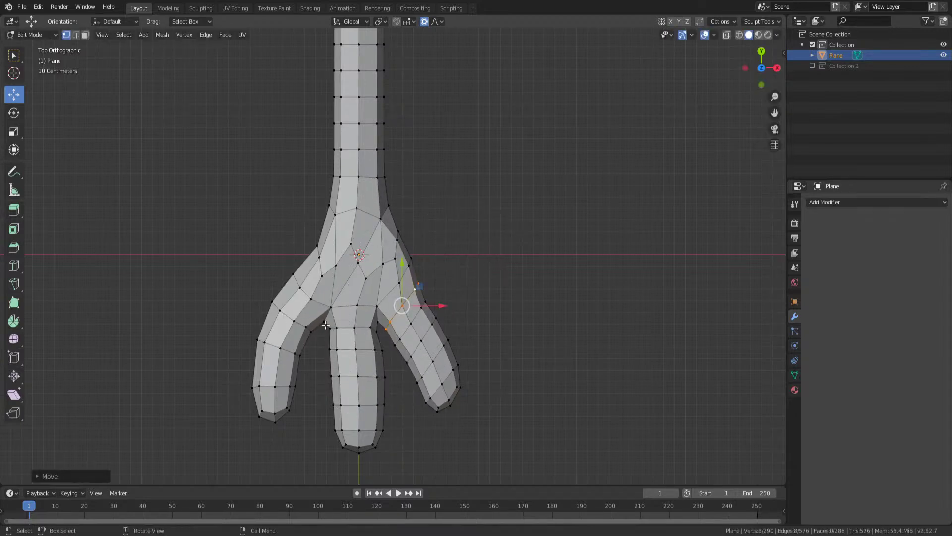
- Move and rotate the successive edge loops along the -X side toe to straighten it
{"action": "left_click", "coordinate": [294, 320]}
{"action": "key", "text": "g"}
{"action": "left_click", "coordinate": [277, 344]}
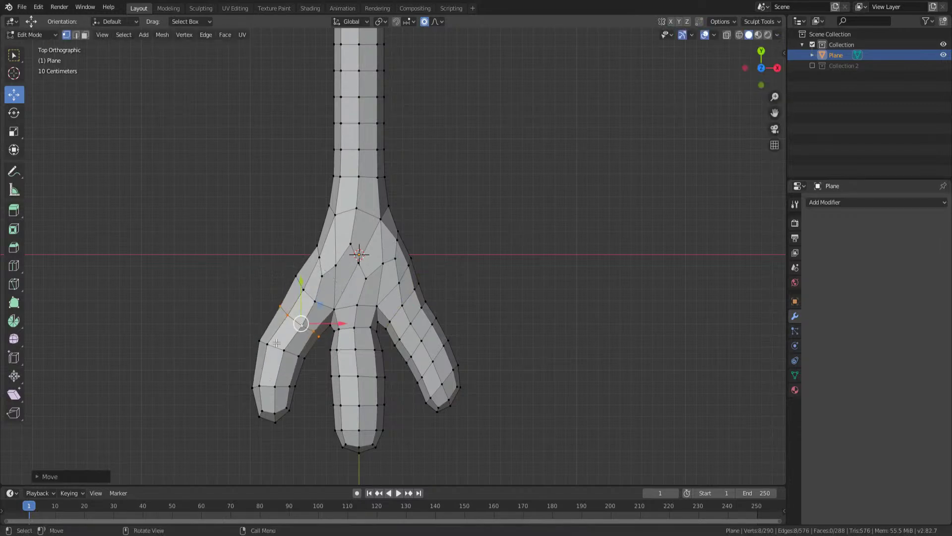
{"action": "key", "text": "g"}
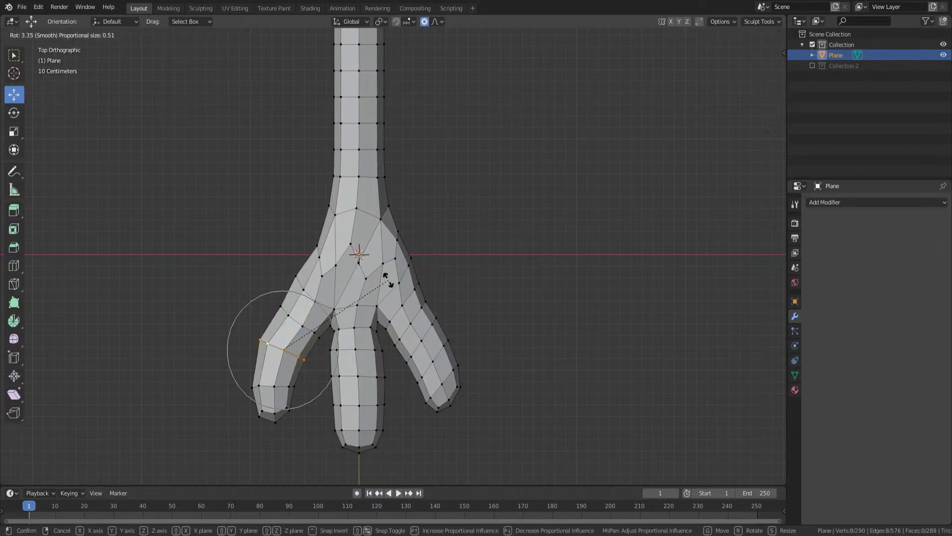
{"action": "left_click", "coordinate": [400, 283]}
{"action": "left_click", "coordinate": [280, 384], "text": "alt"}
{"action": "key", "text": "r"}
{"action": "left_click", "coordinate": [398, 340]}
{"action": "key", "text": "g"}
{"action": "left_click", "coordinate": [410, 340]}
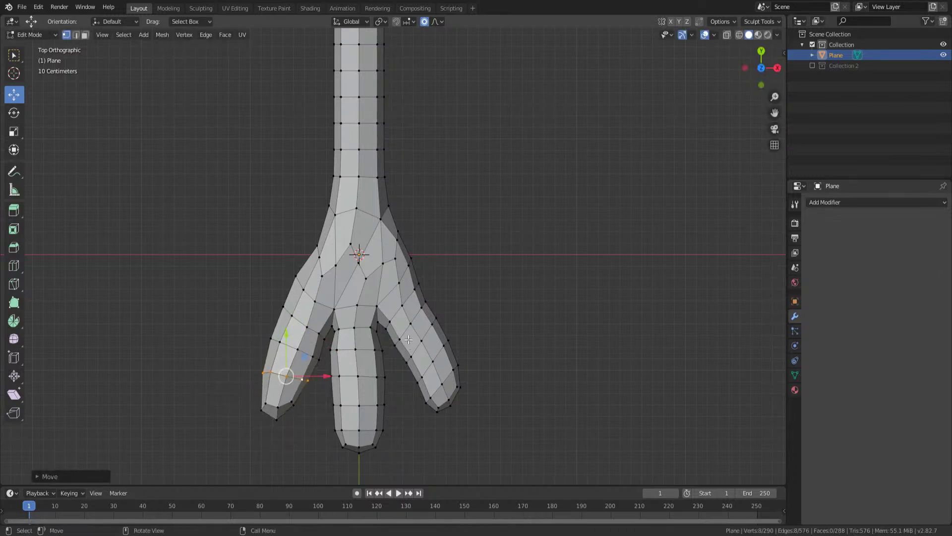
- Select the tip vertices of the -X side toe, then rotate them and move them back to shorten the toe
{"action": "left_click_drag", "start_coordinate": [238, 385], "coordinate": [305, 432]}
{"action": "key", "text": "r"}
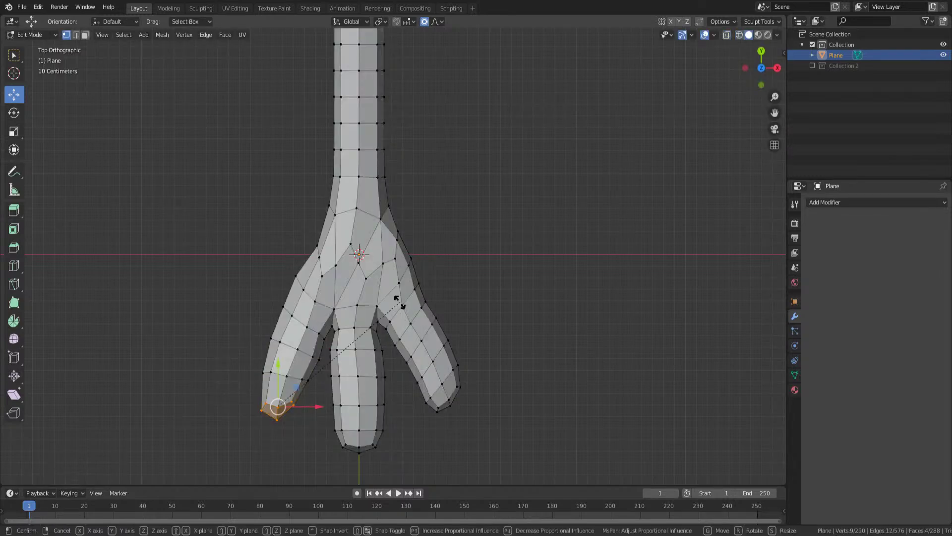
{"action": "left_click", "coordinate": [410, 346]}
{"action": "key", "text": "g"}
{"action": "left_click", "coordinate": [410, 336]}
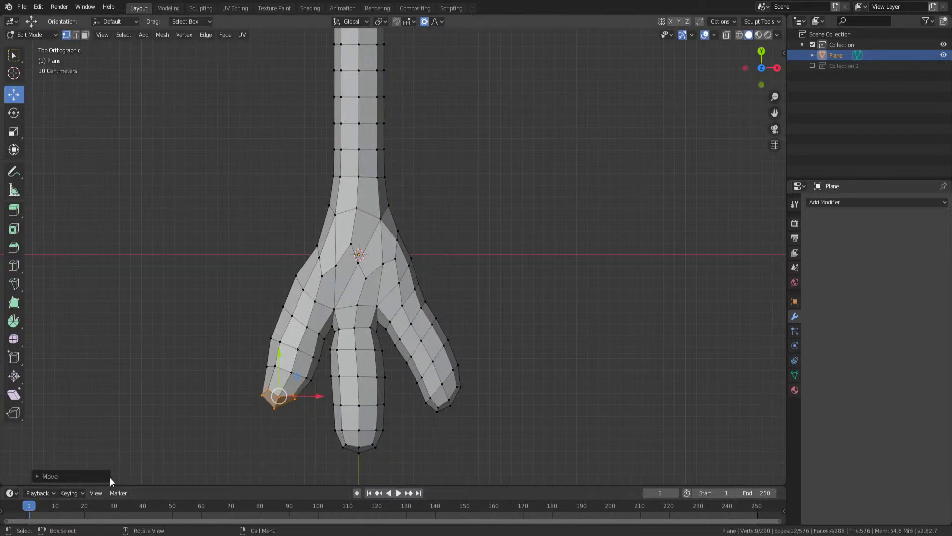
- Return to Object Mode and examine the finished leg and foot from the front, the top and all around
{"action": "scroll", "coordinate": [158, 306], "scroll_direction": "down", "scroll_amount": 2}
{"action": "scroll", "coordinate": [157, 306], "scroll_direction": "up", "scroll_amount": 2}
{"action": "middle_click_drag", "start_coordinate": [308, 184], "coordinate": [379, 484], "text": "shift"}
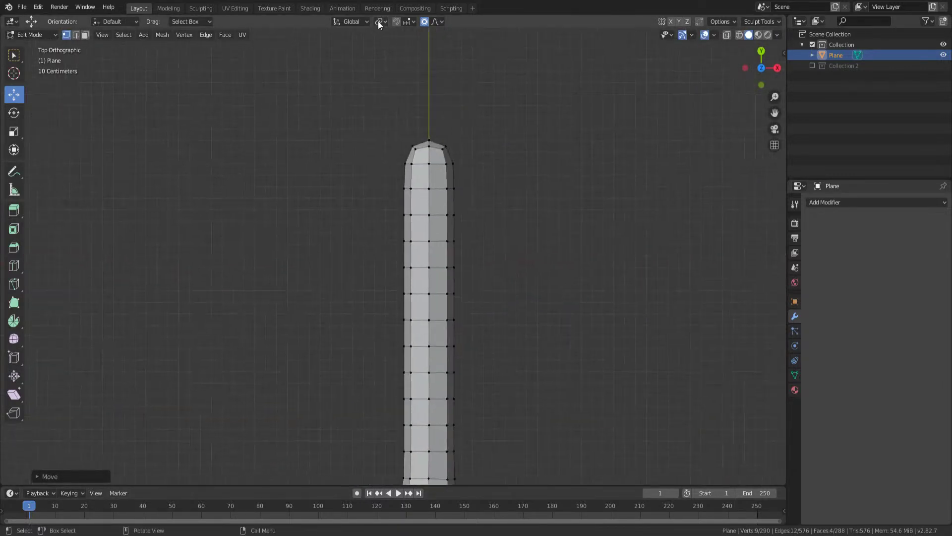
{"action": "scroll", "coordinate": [417, 220], "scroll_direction": "down", "scroll_amount": 3}
{"action": "middle_click_drag", "start_coordinate": [431, 332], "coordinate": [419, 354]}
{"action": "key", "text": "KP_7"}
{"action": "key", "text": "Tab"}
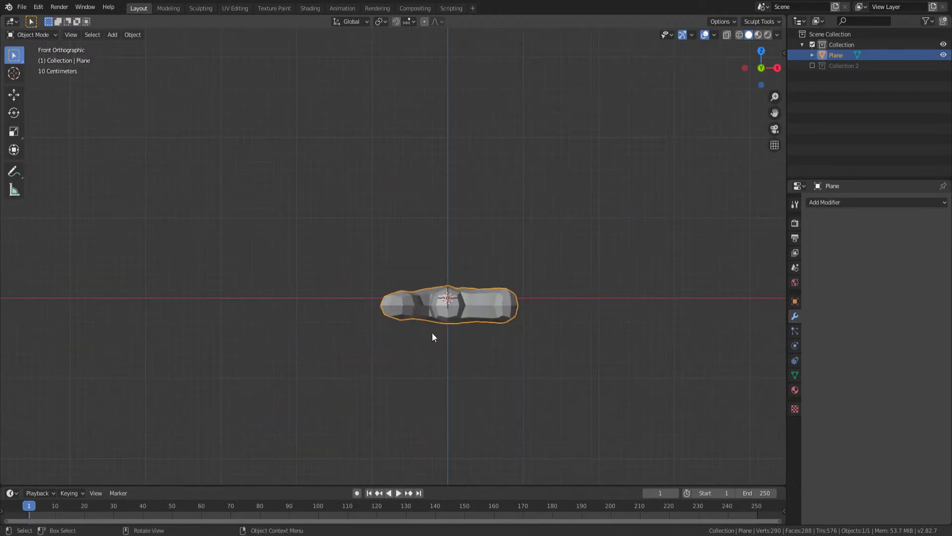
{"action": "middle_click_drag", "start_coordinate": [343, 294], "coordinate": [374, 347]}
{"action": "middle_click_drag", "start_coordinate": [327, 263], "coordinate": [403, 321]}
{"action": "middle_click_drag", "start_coordinate": [425, 278], "coordinate": [436, 381]}
{"action": "middle_click_drag", "start_coordinate": [451, 254], "coordinate": [379, 260]}
{"action": "key", "text": "KP_7"}
{"action": "scroll", "coordinate": [464, 287], "scroll_direction": "down", "scroll_amount": 2}
{"action": "scroll", "coordinate": [474, 380], "scroll_direction": "up", "scroll_amount": 3}
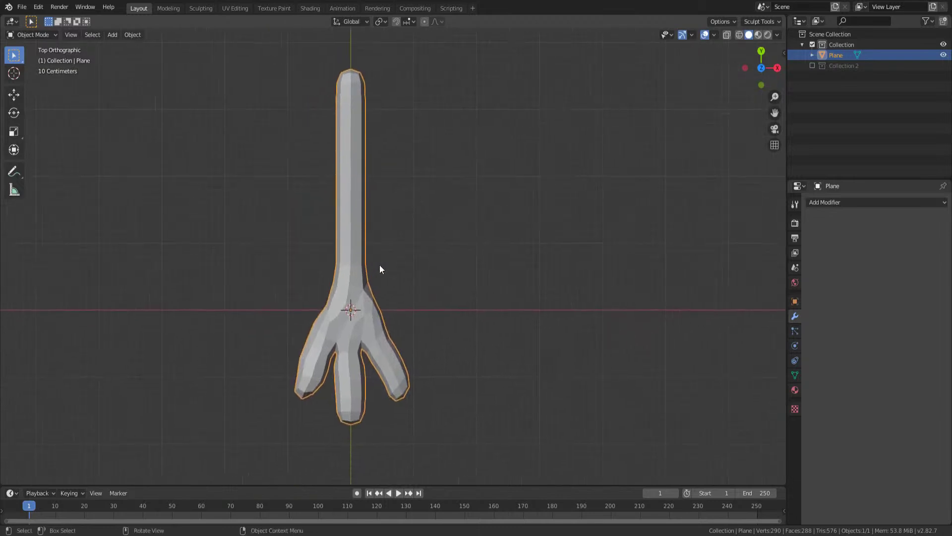
{"action": "middle_click_drag", "start_coordinate": [369, 379], "coordinate": [475, 300]}
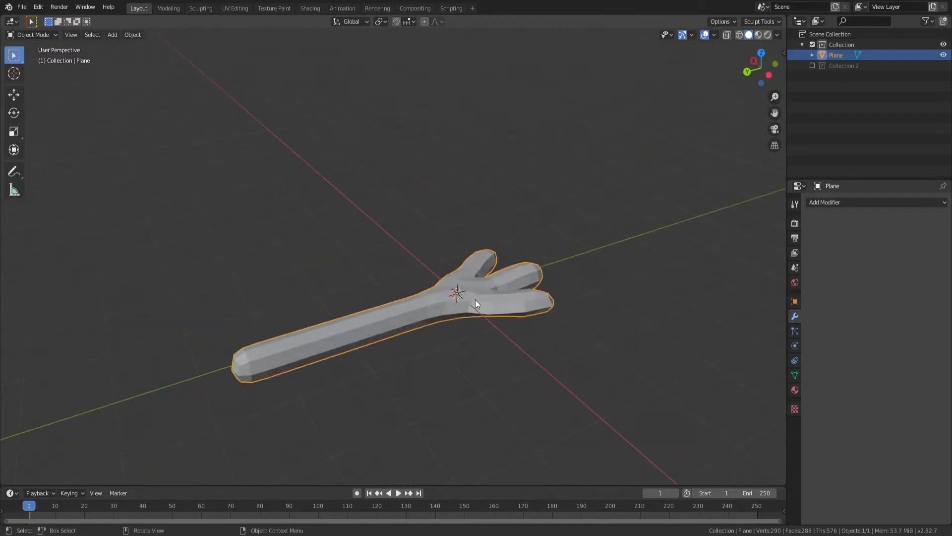
{"action": "middle_click_drag", "start_coordinate": [475, 300], "coordinate": [415, 281]}
- Copy the leg object, enable Collection 2 to show the bread character, and select only the leg in front view
{"action": "key", "text": "ctrl+c"}
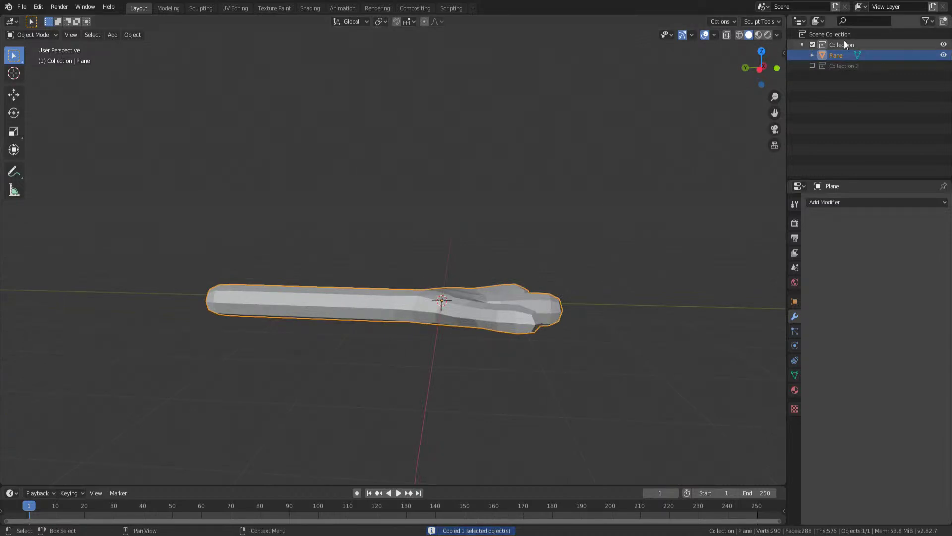
{"action": "left_click", "coordinate": [812, 65]}
{"action": "middle_click_drag", "start_coordinate": [590, 193], "coordinate": [426, 417]}
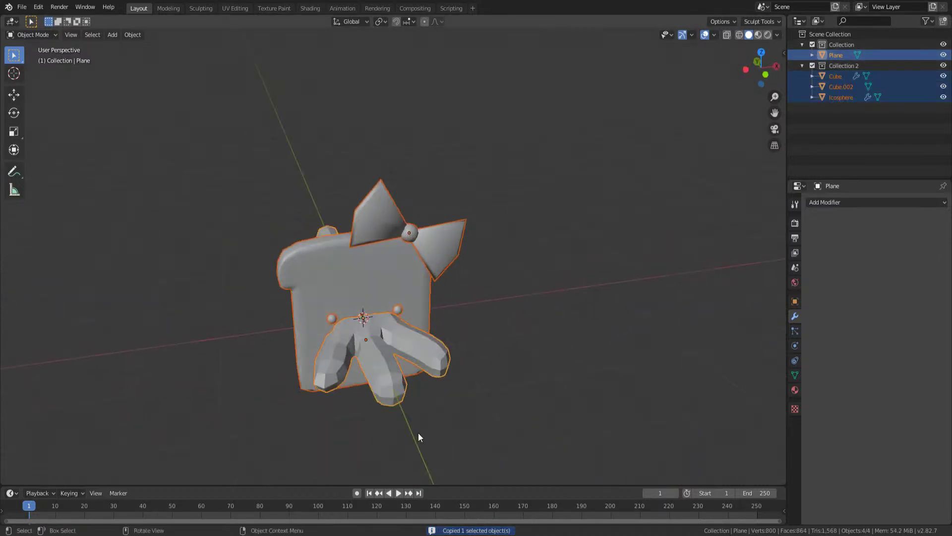
{"action": "left_click", "coordinate": [411, 344]}
{"action": "key", "text": "KP_1"}
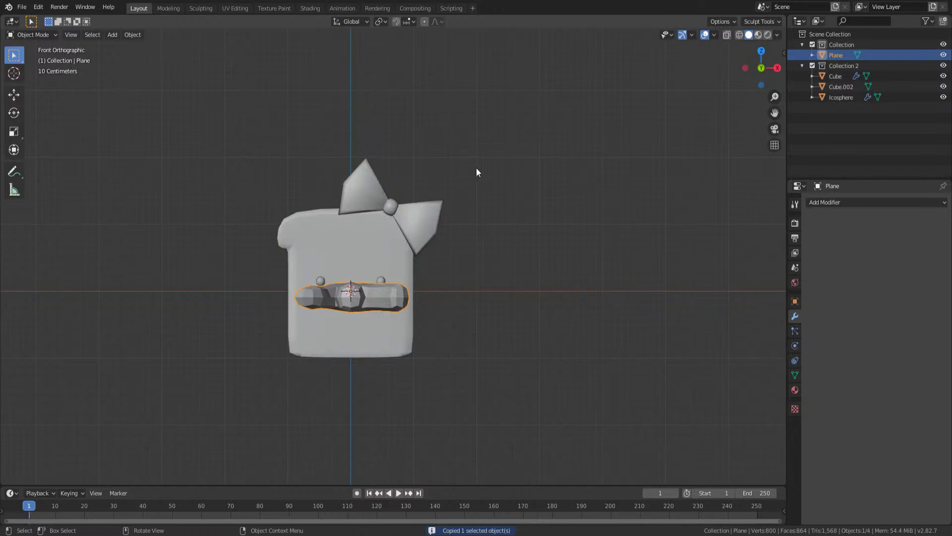
- Rotate the leg 90° about the Z axis and move it along X to the side of the bread body
{"action": "middle_click_drag", "start_coordinate": [482, 165], "coordinate": [477, 237]}
{"action": "key", "text": "r"}
{"action": "key", "text": "z"}
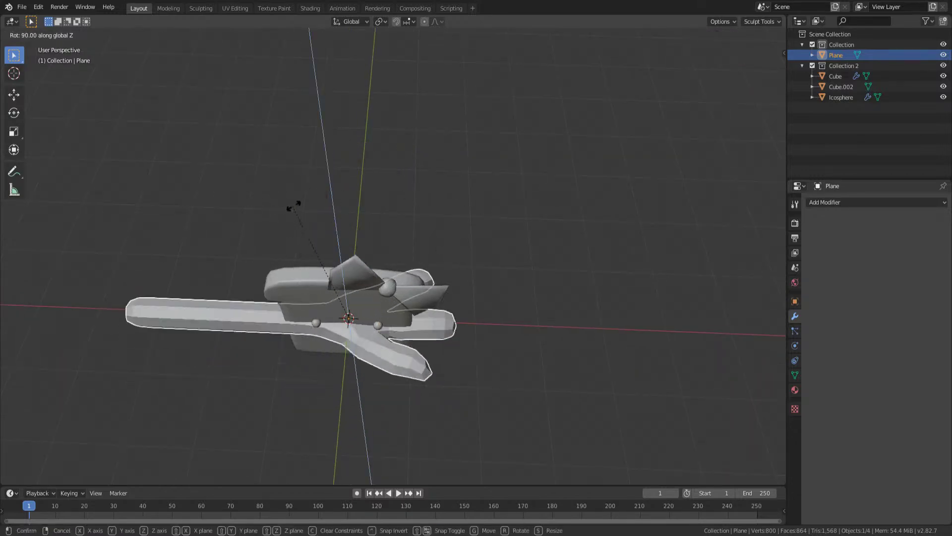
{"action": "left_click", "coordinate": [288, 207]}
{"action": "key", "text": "g"}
{"action": "key", "text": "x"}
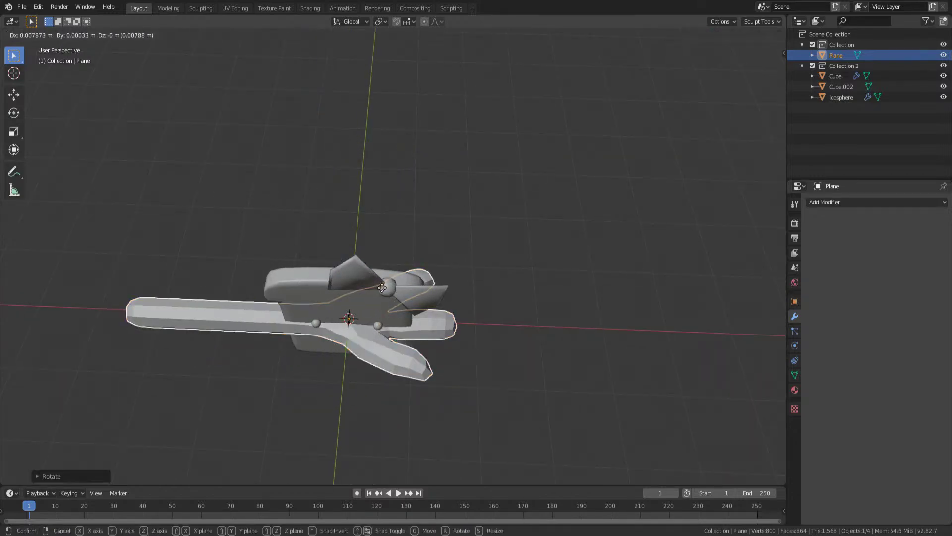
{"action": "left_click", "coordinate": [640, 320]}
{"action": "key", "text": "KP_1"}
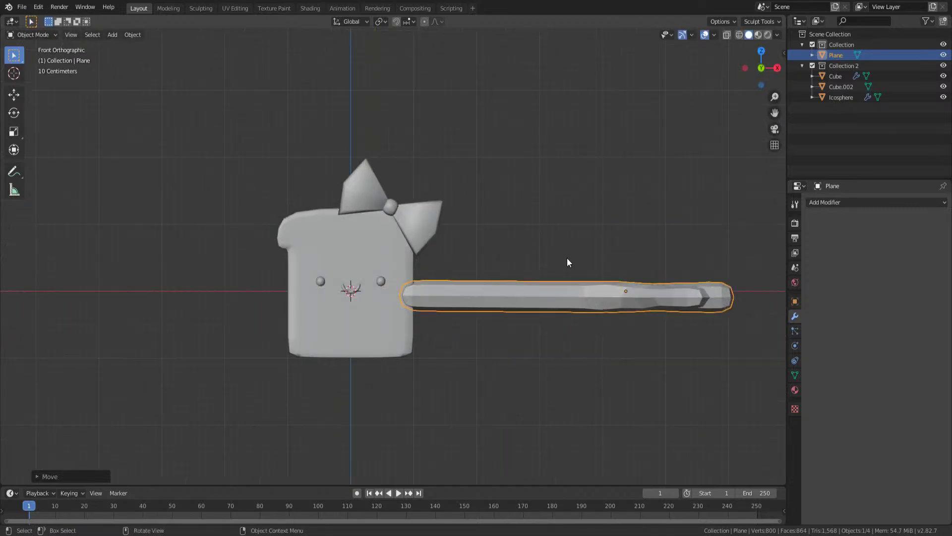
- Select the bread body and apply its Mirror and Subdivision Surface modifiers
{"action": "middle_click_drag", "start_coordinate": [571, 286], "coordinate": [657, 284]}
{"action": "key", "text": "KP_1"}
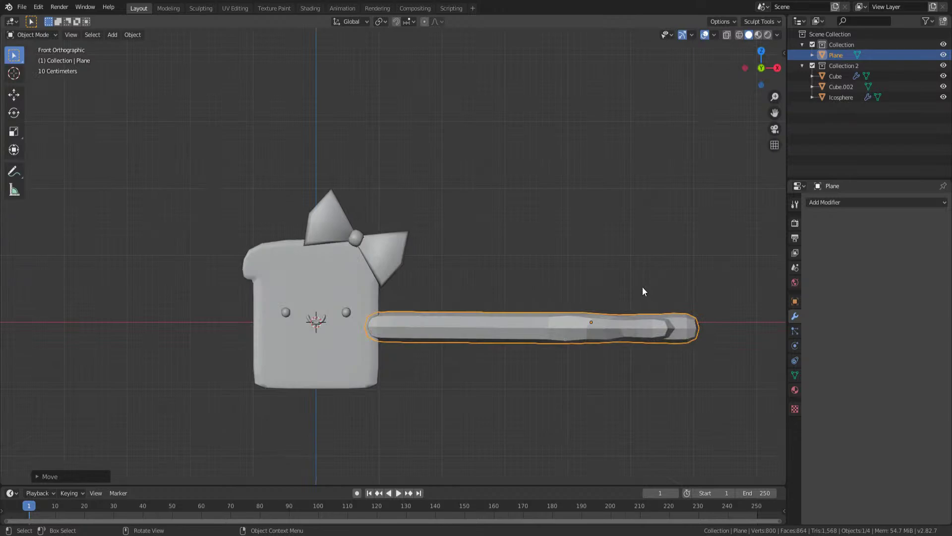
{"action": "middle_click_drag", "start_coordinate": [496, 350], "coordinate": [389, 258]}
{"action": "left_click", "coordinate": [389, 258]}
{"action": "middle_click_drag", "start_coordinate": [340, 287], "coordinate": [357, 238]}
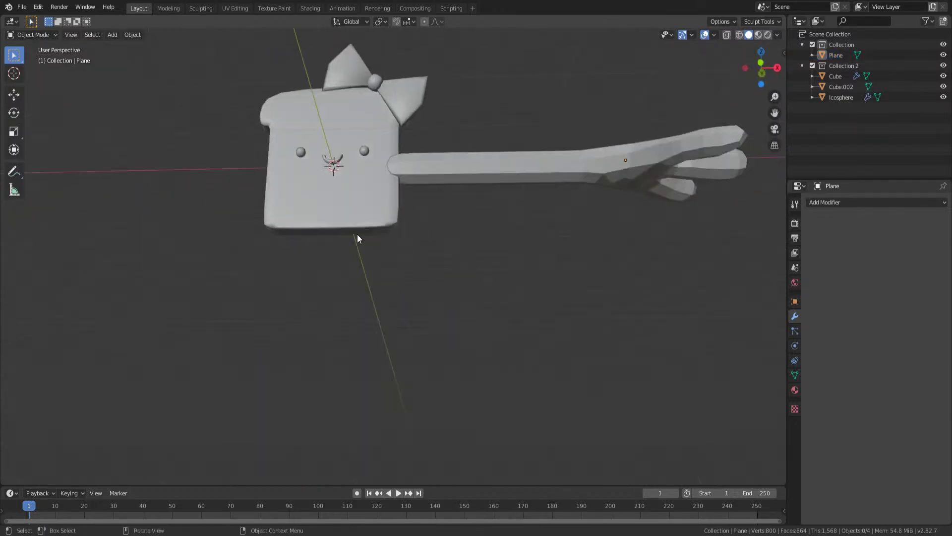
{"action": "left_click", "coordinate": [356, 228]}
{"action": "scroll", "coordinate": [355, 241], "scroll_direction": "up", "scroll_amount": 5}
{"action": "key", "text": "Tab"}
{"action": "key", "text": "Tab"}
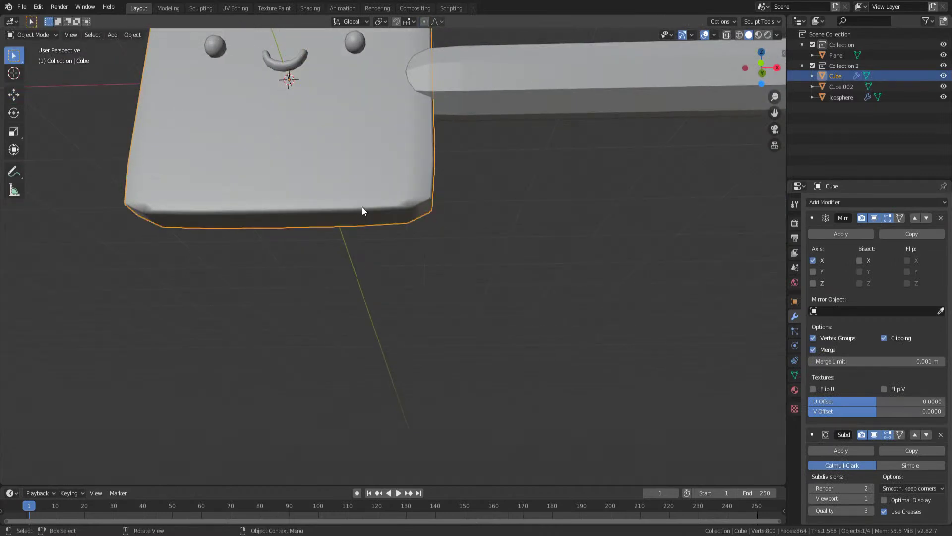
{"action": "left_click", "coordinate": [840, 234]}
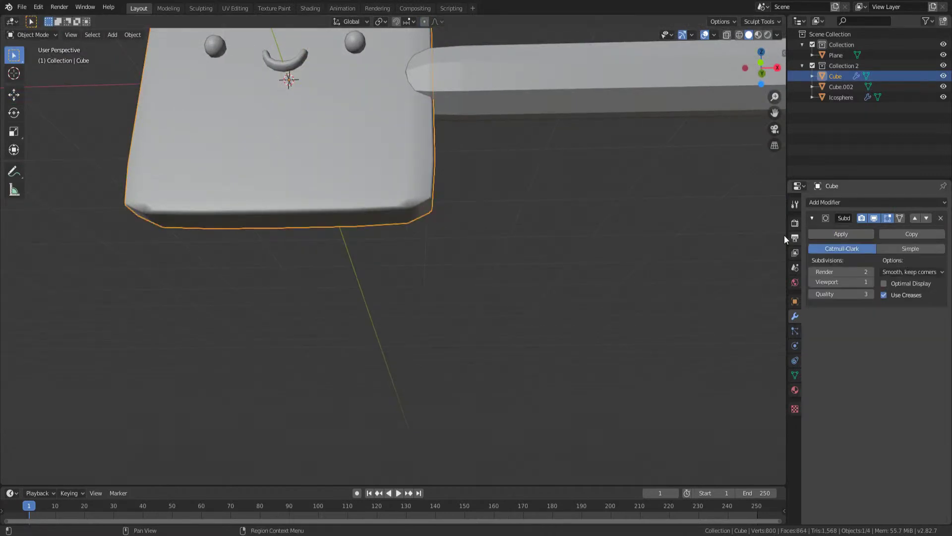
{"action": "left_click", "coordinate": [826, 233]}
- In Edit Mode, dissolve the two edge loops flanking the middle loop around the bread body's narrow side
{"action": "key", "text": "Tab"}
{"action": "scroll", "coordinate": [317, 196], "scroll_direction": "up", "scroll_amount": 4}
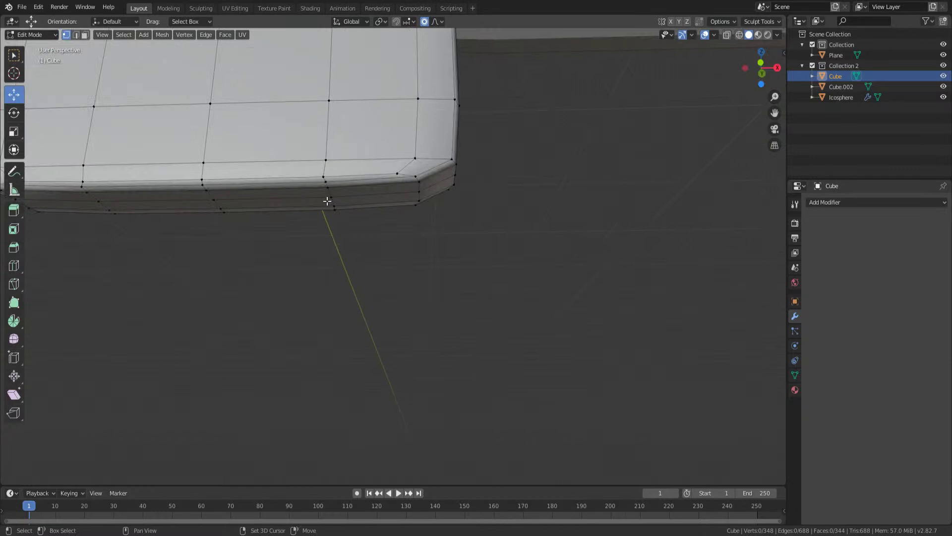
{"action": "middle_click_drag", "start_coordinate": [395, 255], "coordinate": [390, 234]}
{"action": "key", "text": "2"}
{"action": "left_click", "coordinate": [283, 210], "text": "alt"}
{"action": "left_click", "coordinate": [288, 226], "text": "alt+shift"}
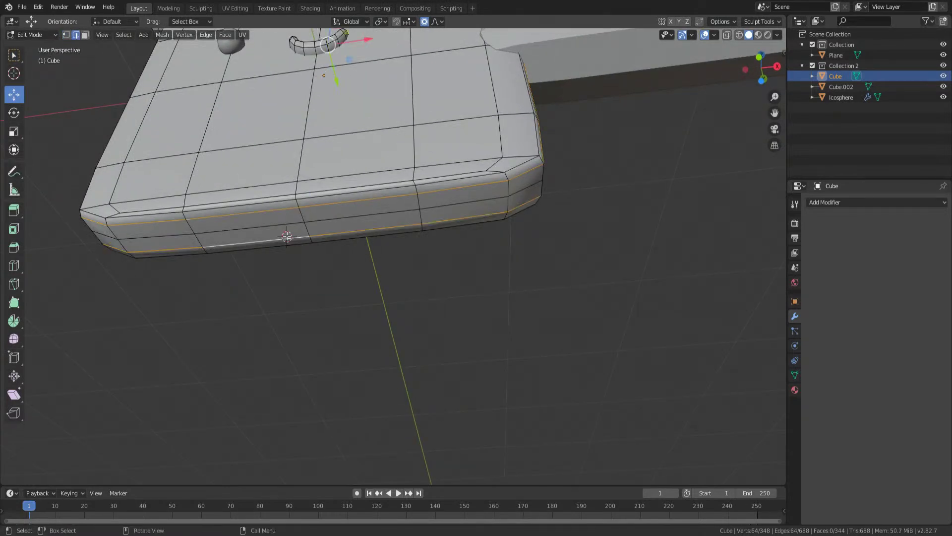
{"action": "right_click", "coordinate": [282, 234]}
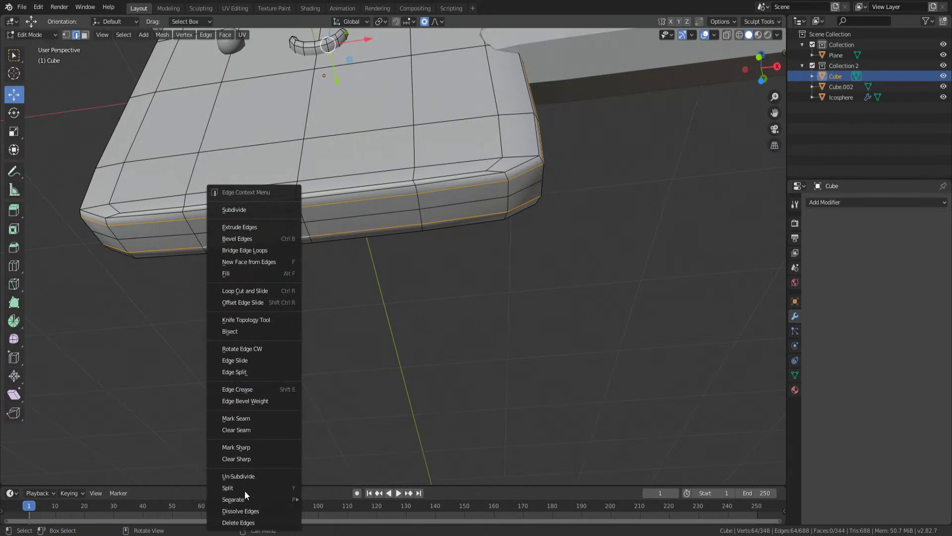
{"action": "left_click", "coordinate": [240, 511]}
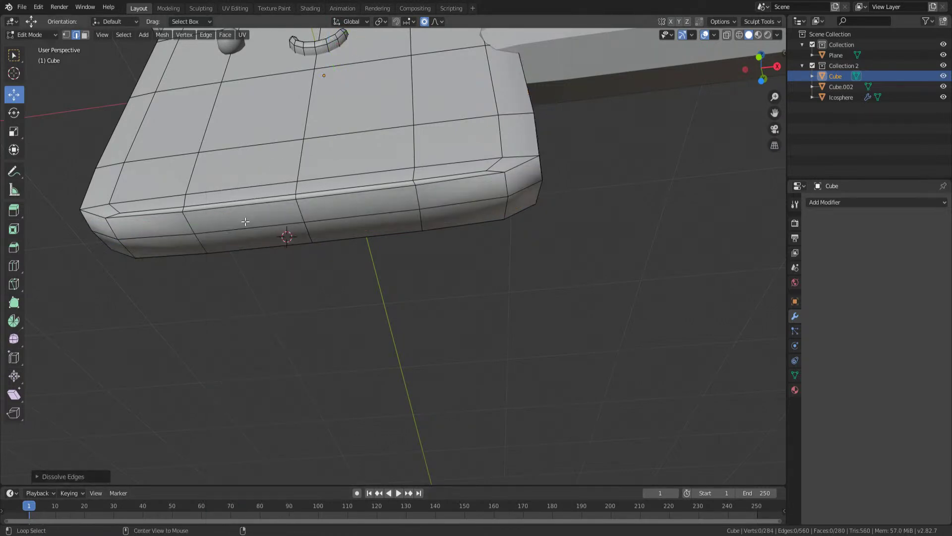
- Try dissolving the middle edge loop around the bread body's narrow side as well, and undo it
{"action": "left_click", "coordinate": [245, 222], "text": "alt"}
{"action": "right_click", "coordinate": [245, 221]}
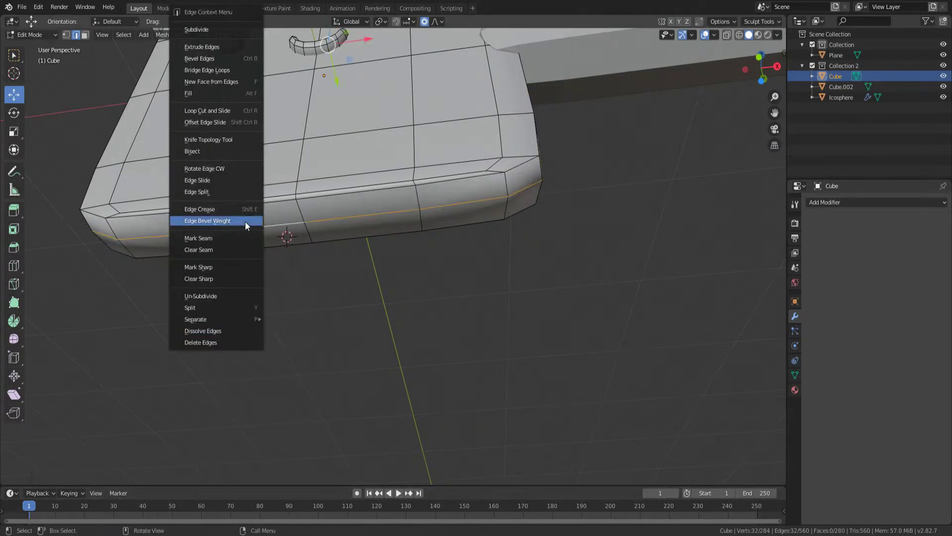
{"action": "left_click", "coordinate": [209, 332]}
{"action": "middle_click_drag", "start_coordinate": [209, 332], "coordinate": [387, 318]}
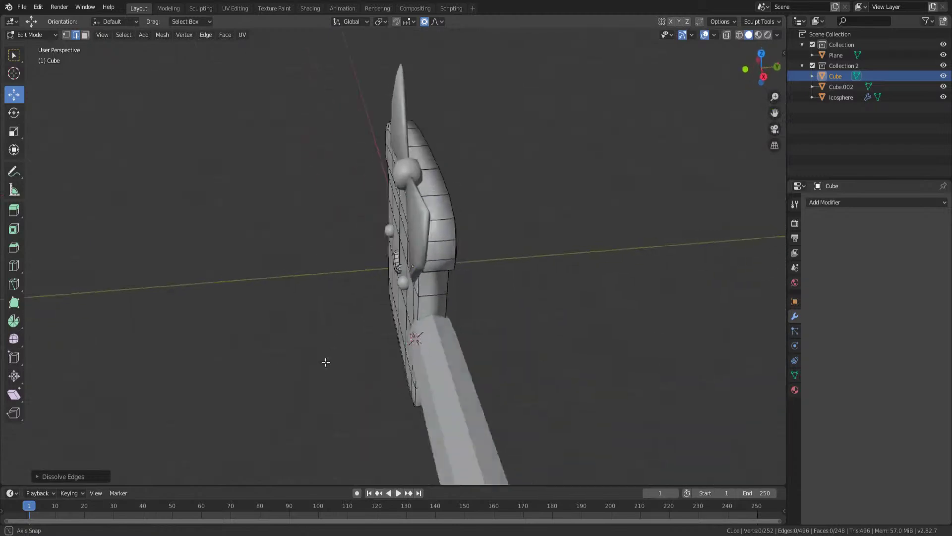
{"action": "key", "text": "ctrl+z"}
- Examine the bread body's lower edge and its middle side loop, and return to Object Mode with nothing selected
{"action": "scroll", "coordinate": [309, 312], "scroll_direction": "up", "scroll_amount": 5}
{"action": "scroll", "coordinate": [309, 312], "scroll_direction": "down", "scroll_amount": 2}
{"action": "middle_click_drag", "start_coordinate": [422, 427], "coordinate": [399, 238], "text": "shift"}
{"action": "middle_click_drag", "start_coordinate": [397, 278], "coordinate": [415, 233]}
{"action": "key", "text": "Tab"}
{"action": "key", "text": "Tab"}
{"action": "left_click", "coordinate": [425, 221], "text": "alt"}
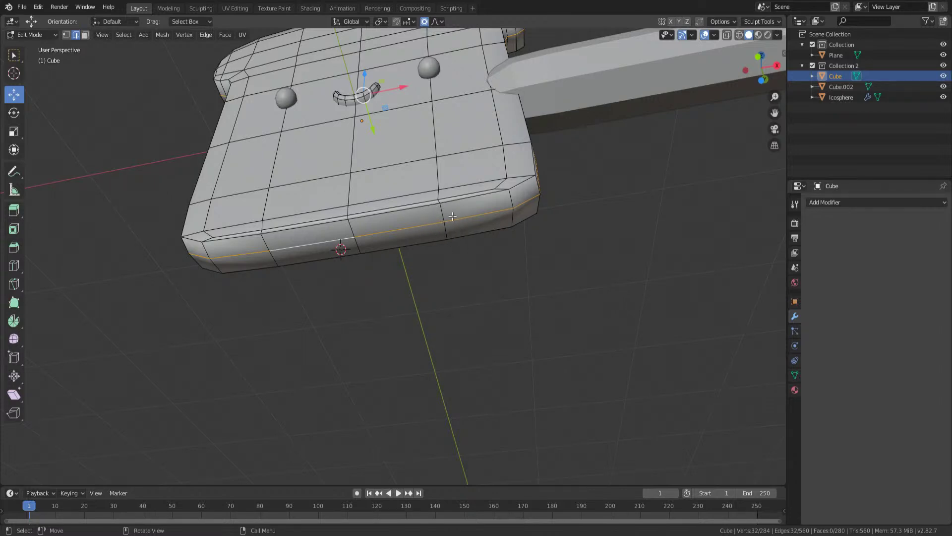
{"action": "key", "text": "Tab"}
{"action": "middle_click_drag", "start_coordinate": [435, 219], "coordinate": [468, 272]}
{"action": "scroll", "coordinate": [461, 256], "scroll_direction": "down", "scroll_amount": 3}
{"action": "left_click", "coordinate": [469, 272]}
- Switch to front view and add a cylinder mesh at the 3D cursor on the bread body's lower edge
{"action": "key", "text": "KP_1"}
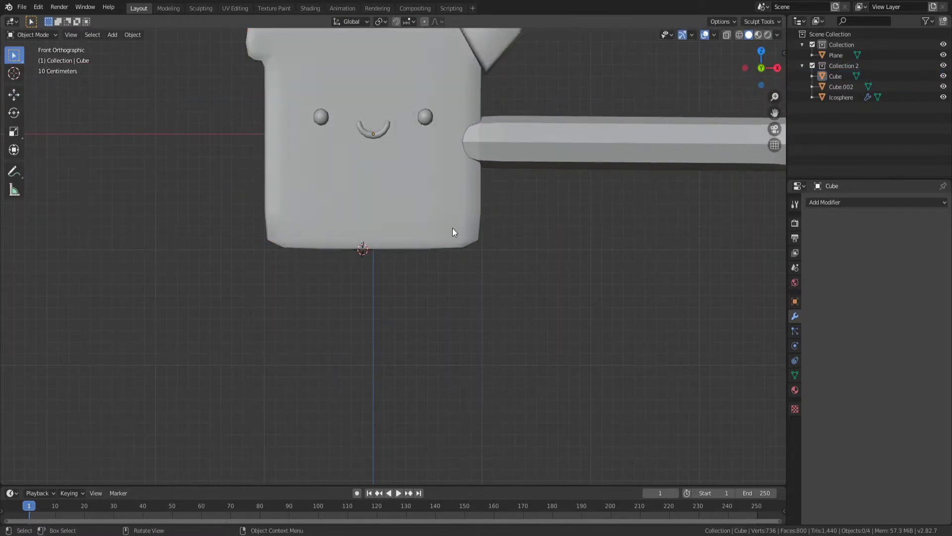
{"action": "key", "text": "shift+a"}
{"action": "mouse_move", "coordinate": [448, 281]}
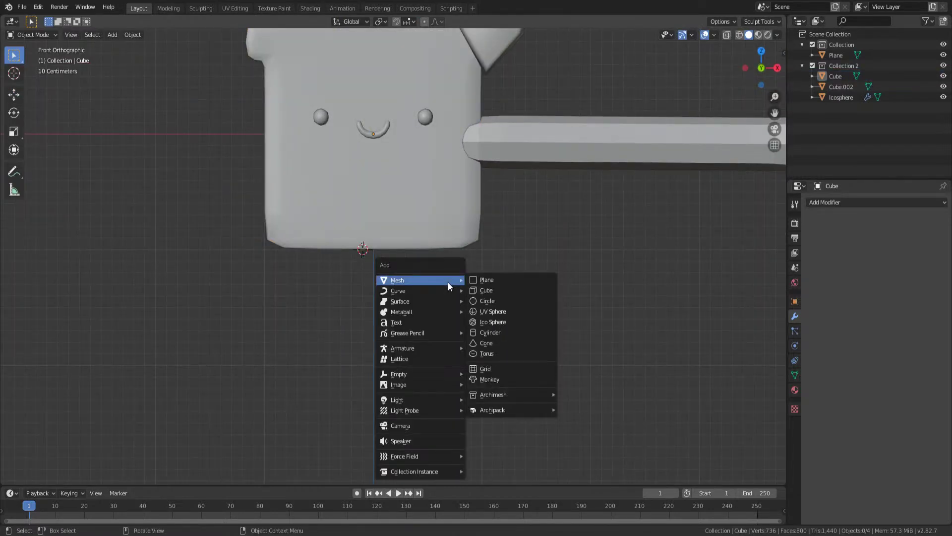
{"action": "left_click", "coordinate": [490, 331]}
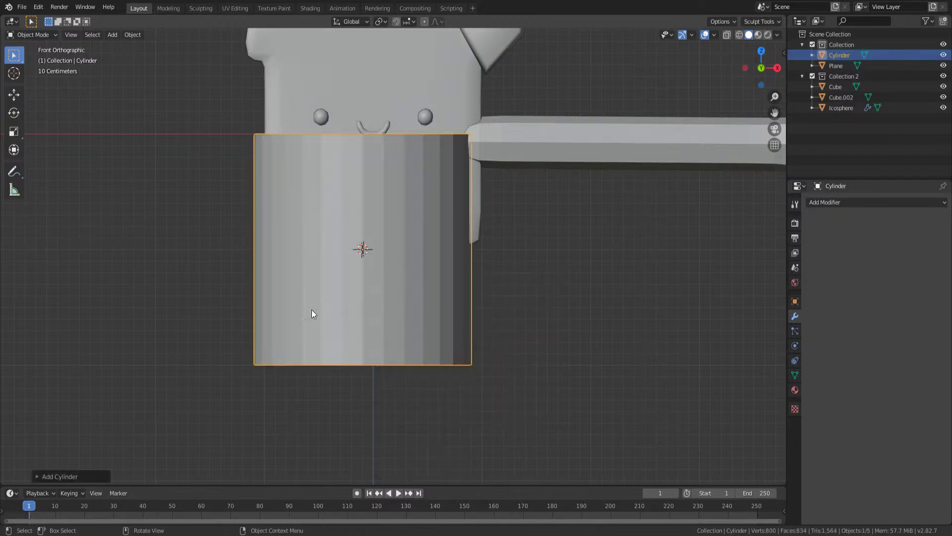
- Set the new cylinder's cap fill type to Nothing and its vertex count to 8
{"action": "left_click", "coordinate": [39, 477]}
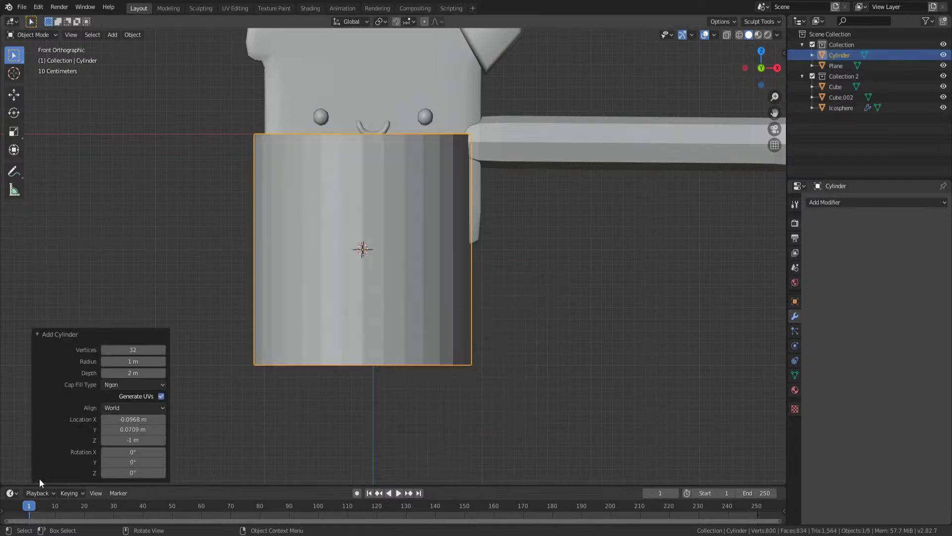
{"action": "left_click", "coordinate": [125, 385]}
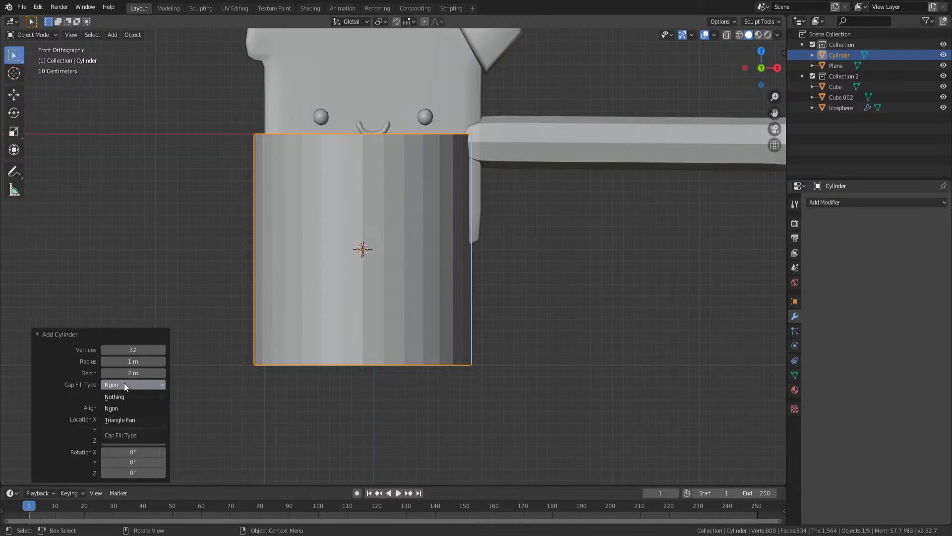
{"action": "left_click", "coordinate": [124, 397]}
{"action": "middle_click_drag", "start_coordinate": [481, 201], "coordinate": [414, 162]}
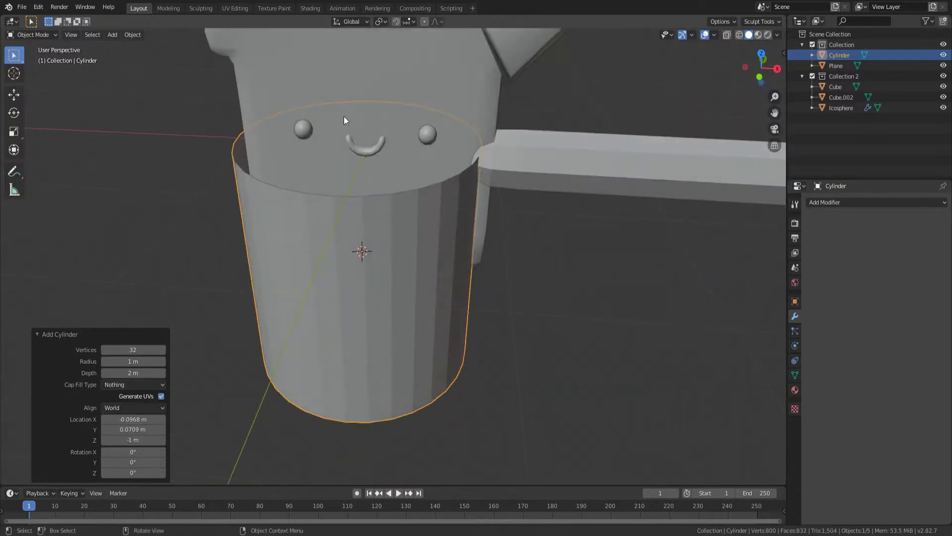
{"action": "left_click", "coordinate": [134, 349]}
{"action": "key", "text": "Return"}
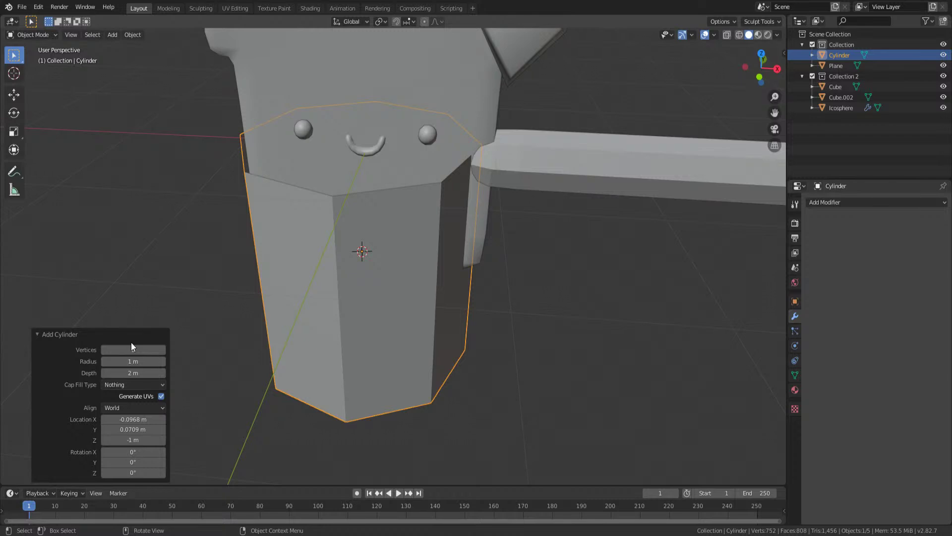
{"action": "middle_click_drag", "start_coordinate": [284, 281], "coordinate": [324, 316]}
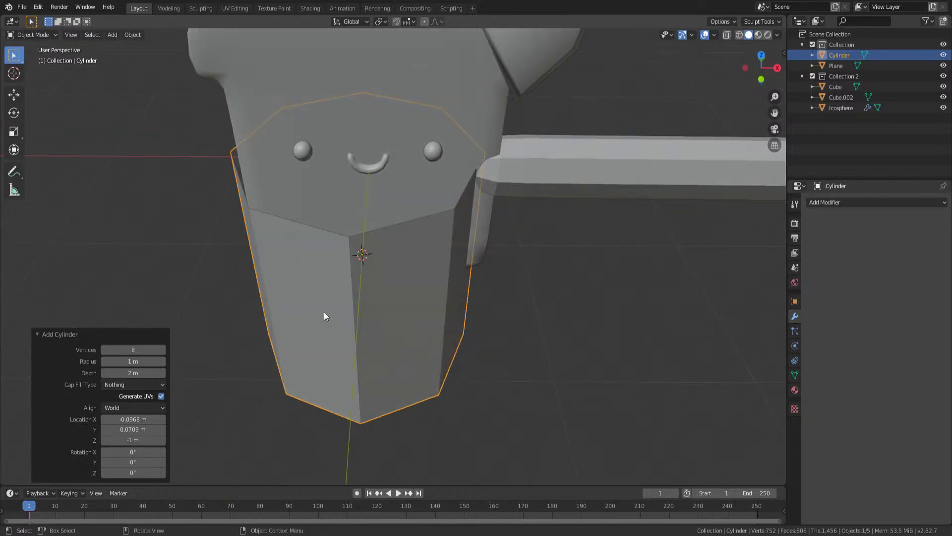
- Scale the cylinder down uniformly to about 0.441 in front view
{"action": "left_click", "coordinate": [338, 333]}
{"action": "middle_click_drag", "start_coordinate": [384, 385], "coordinate": [381, 315]}
{"action": "key", "text": "KP_1"}
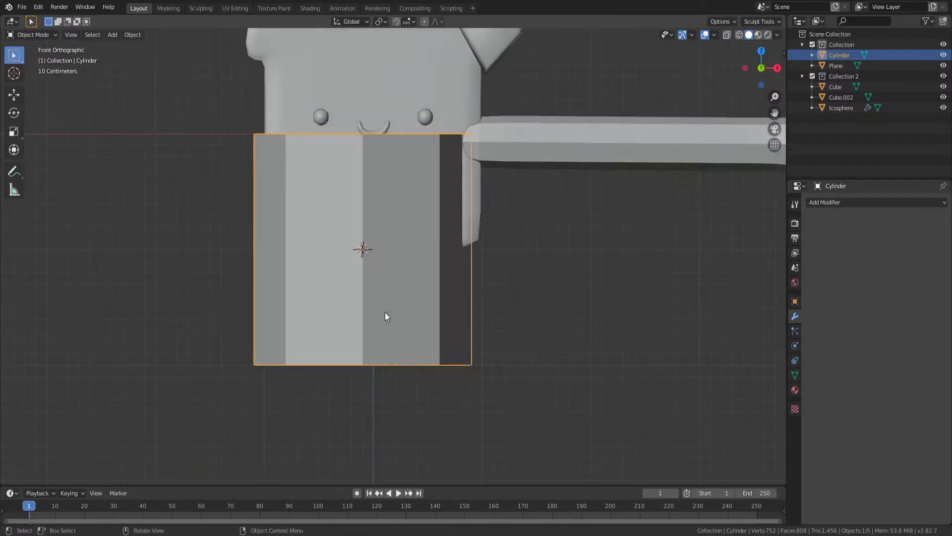
{"action": "key", "text": "s"}
{"action": "left_click", "coordinate": [439, 177]}
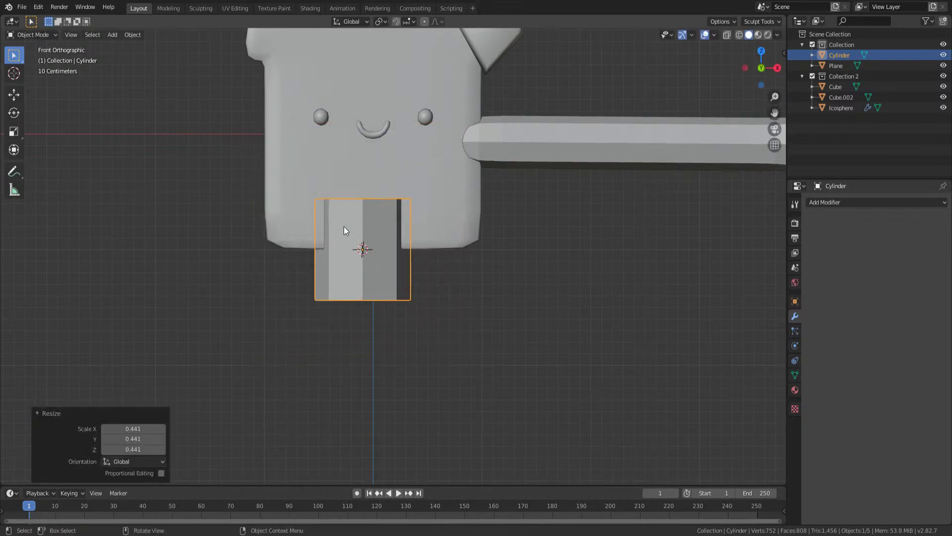
- Move the cylinder toward the underside of the toast body, stretch it along Z by about 1.273, and shrink it overall
{"action": "key", "text": "g"}
{"action": "left_click", "coordinate": [395, 252]}
{"action": "key", "text": "s"}
{"action": "key", "text": "z"}
{"action": "left_click", "coordinate": [408, 253]}
{"action": "key", "text": "s"}
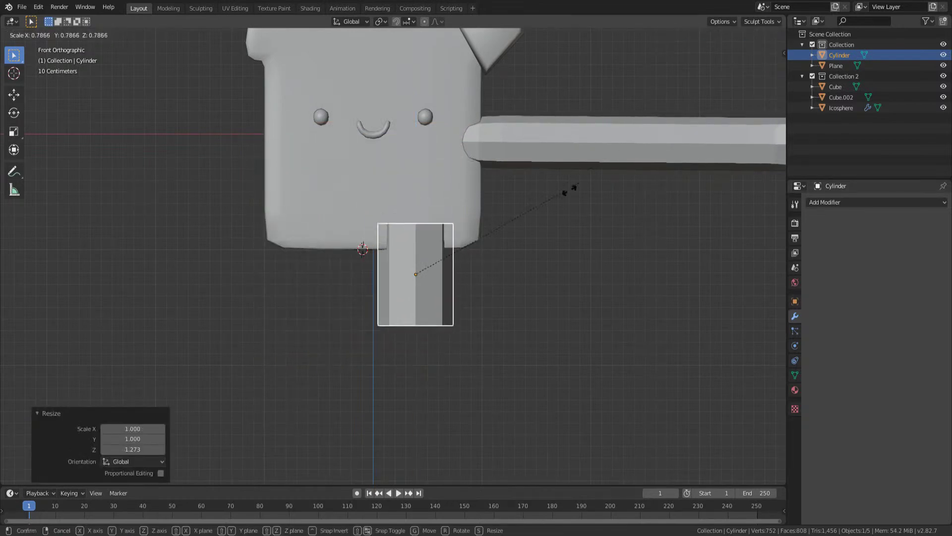
{"action": "left_click", "coordinate": [446, 255]}
- Stretch the cylinder along Z, move it below the body, and scale it by about 0.472 into a thin leg
{"action": "key", "text": "s"}
{"action": "key", "text": "z"}
{"action": "left_click", "coordinate": [518, 415]}
{"action": "key", "text": "g"}
{"action": "left_click", "coordinate": [467, 287]}
{"action": "key", "text": "s"}
{"action": "left_click", "coordinate": [540, 323]}
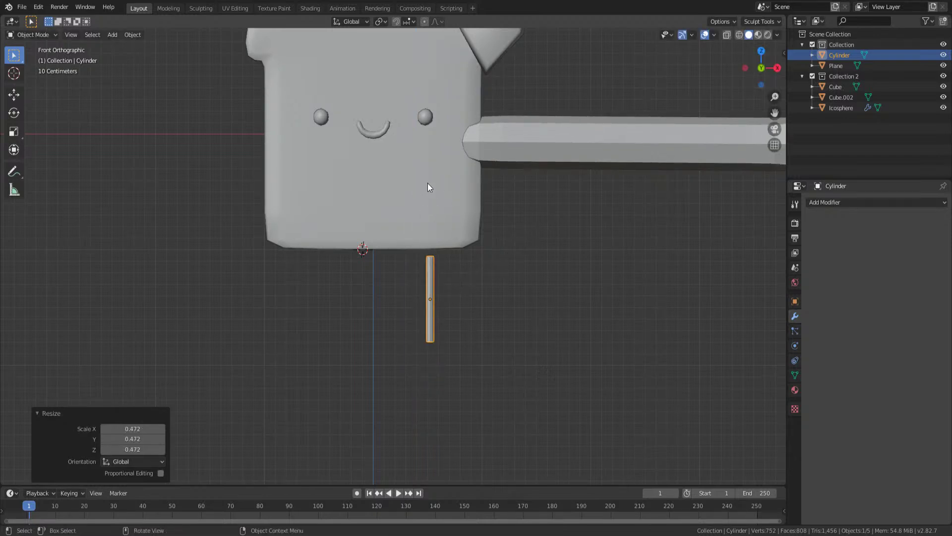
- Shorten the leg along Z by about 0.714 and move it up against the body's lower edge
{"action": "key", "text": "s"}
{"action": "key", "text": "z"}
{"action": "left_click", "coordinate": [459, 196]}
{"action": "key", "text": "g"}
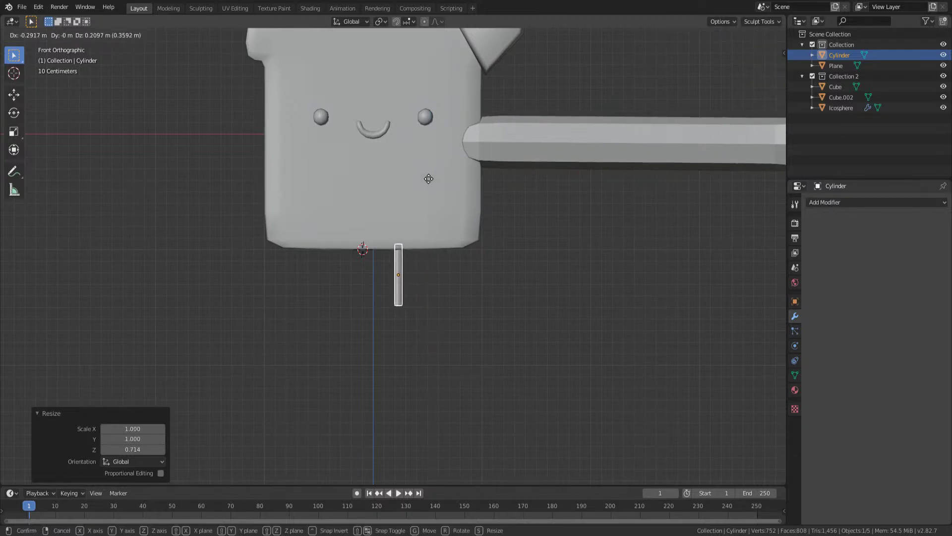
{"action": "left_click", "coordinate": [439, 210]}
- Apply all transforms to the leg cylinder so its origin sits at the world centre
{"action": "key", "text": "Tab"}
{"action": "key", "text": "Tab"}
{"action": "key", "text": "ctrl+a"}
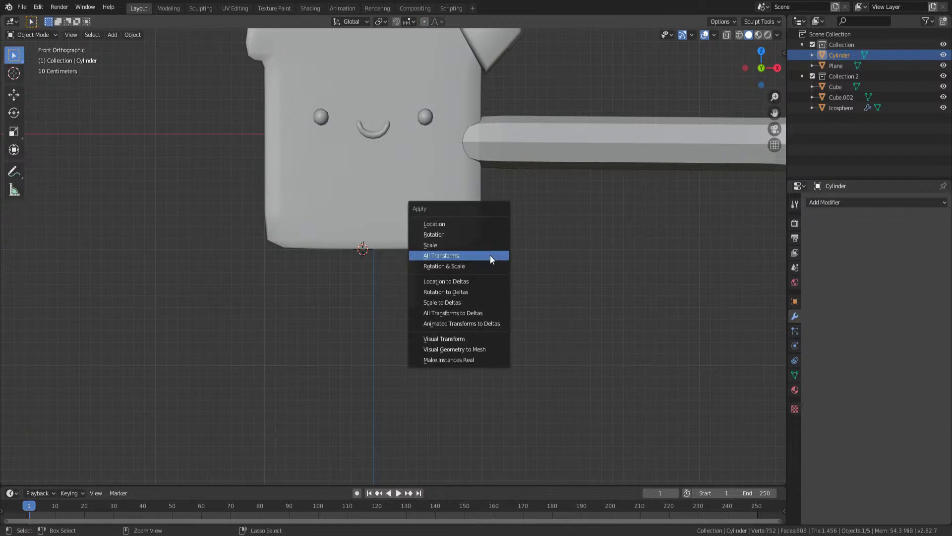
{"action": "left_click", "coordinate": [482, 258]}
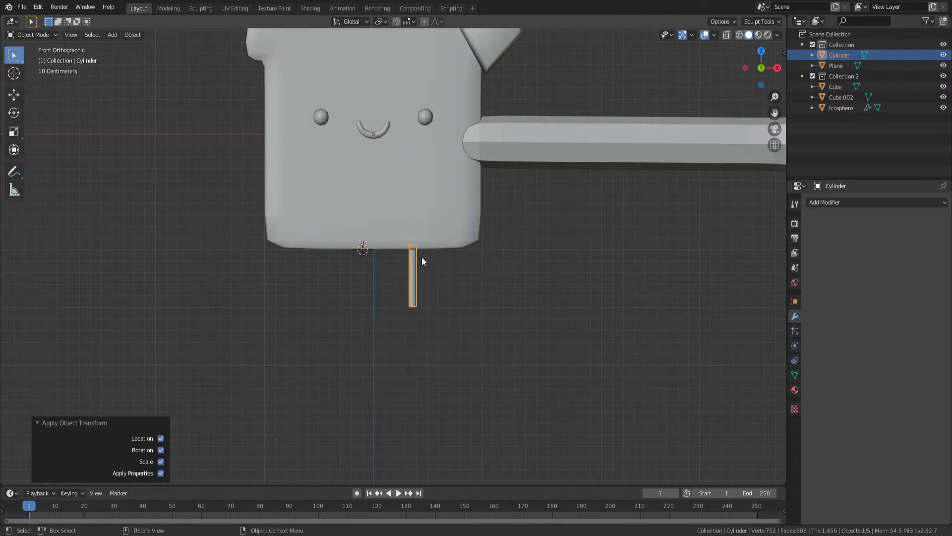
{"action": "scroll", "coordinate": [435, 305], "scroll_direction": "down", "scroll_amount": 3}
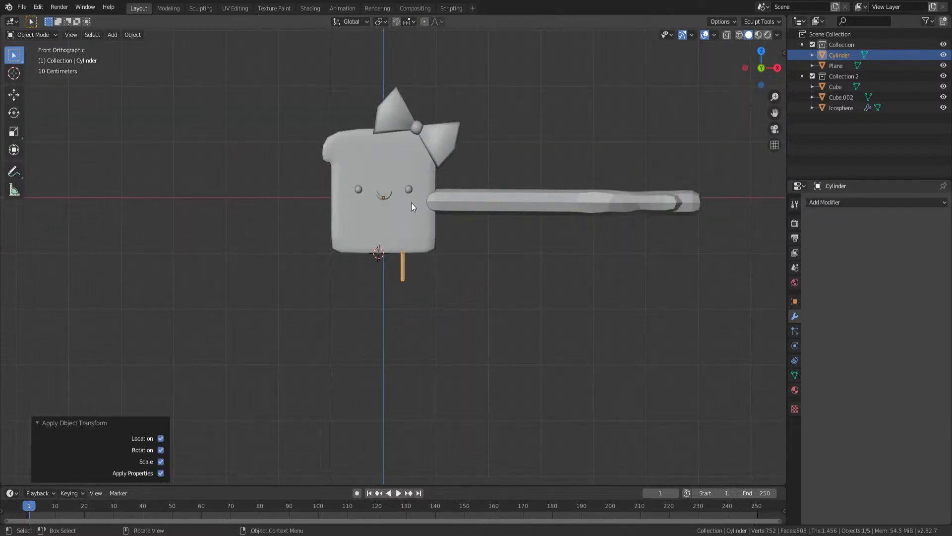
{"action": "key", "text": "Tab"}
{"action": "key", "text": "Tab"}
{"action": "key", "text": "ctrl+a"}
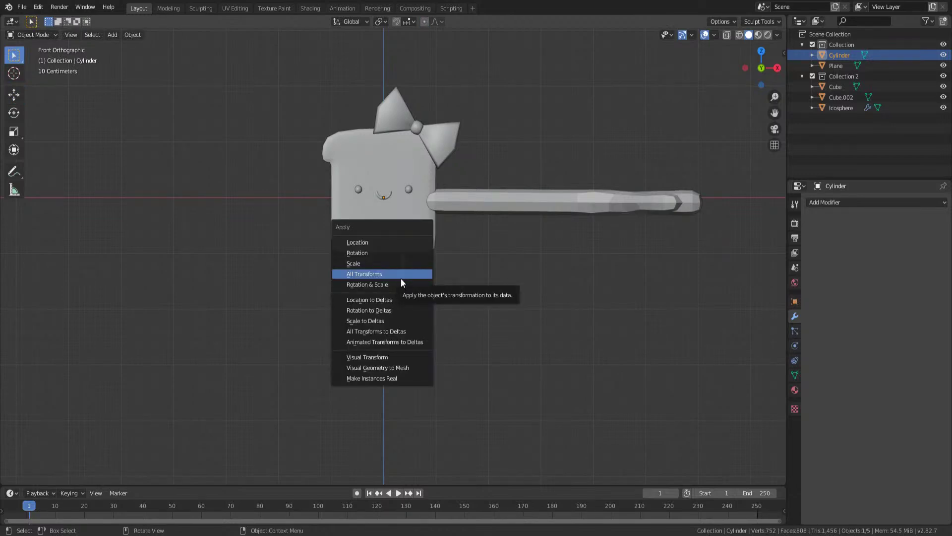
{"action": "left_click", "coordinate": [401, 276]}
- Add a Mirror modifier on the X axis to the leg cylinder
{"action": "left_click", "coordinate": [356, 266]}
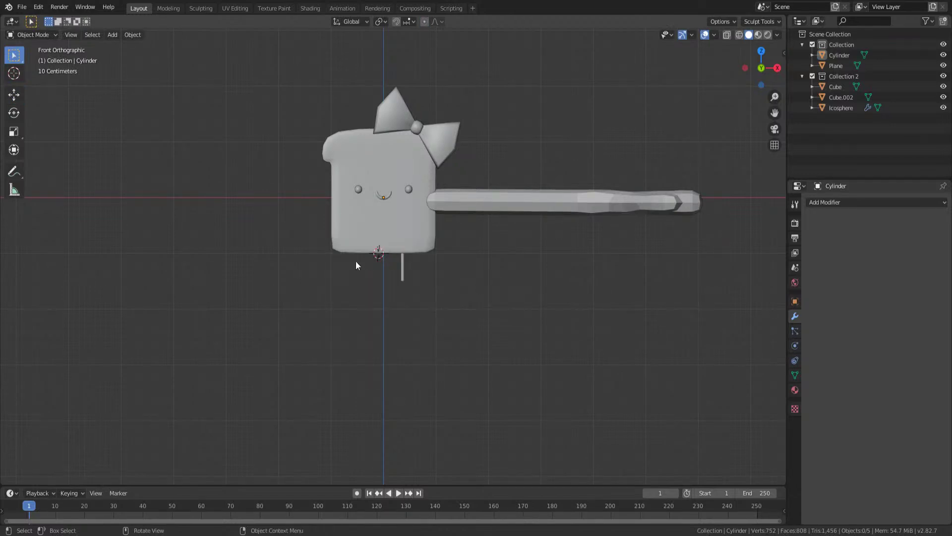
{"action": "left_click", "coordinate": [402, 263]}
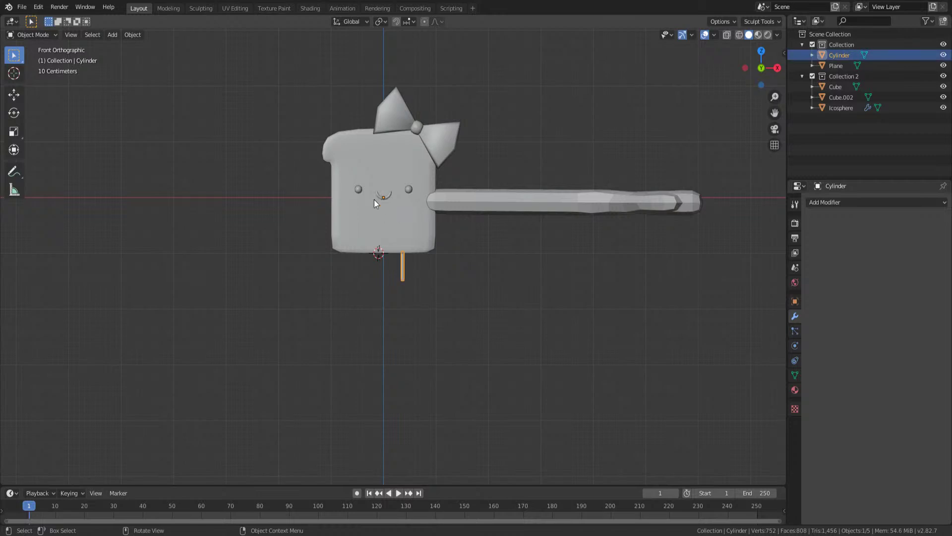
{"action": "left_click", "coordinate": [832, 203]}
{"action": "left_click", "coordinate": [746, 307]}
{"action": "scroll", "coordinate": [482, 209], "scroll_direction": "up", "scroll_amount": 3}
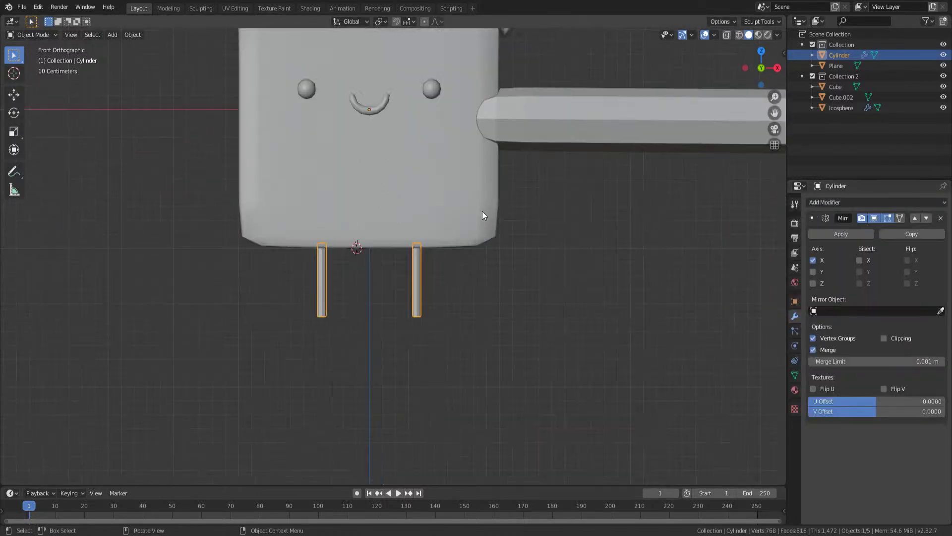
- Select the whole leg mesh in Edit Mode and shift it slightly inward along X
{"action": "key", "text": "Tab"}
{"action": "key", "text": "a"}
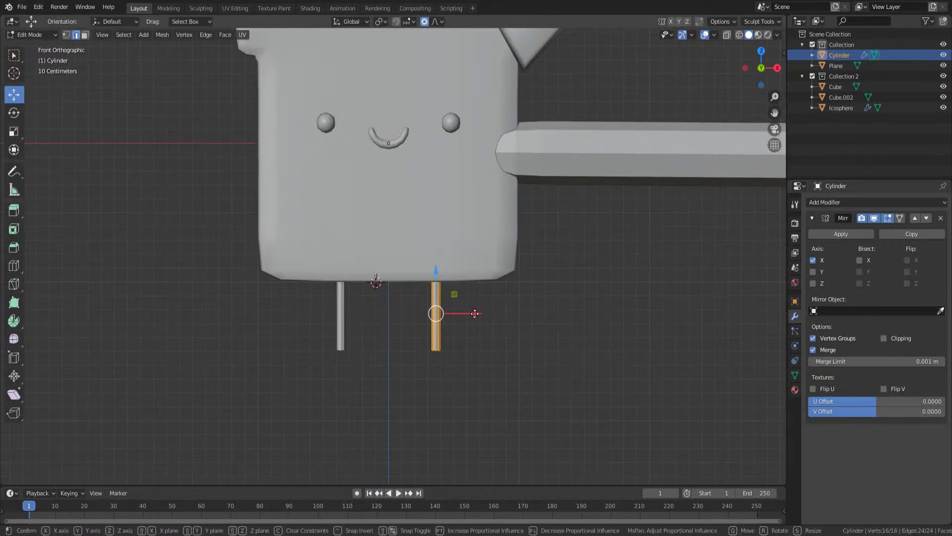
{"action": "left_click_drag", "start_coordinate": [477, 313], "coordinate": [463, 313]}
{"action": "mouse_move", "coordinate": [464, 313]}
{"action": "middle_mouse_down"}
{"action": "mouse_move", "coordinate": [372, 274]}
{"action": "mouse_move", "coordinate": [453, 300]}
{"action": "middle_mouse_up"}
- Extrude the leg's bottom edge loop about 0.028 m downward along Z
{"action": "scroll", "coordinate": [453, 299], "scroll_direction": "up", "scroll_amount": 3}
{"action": "left_click", "coordinate": [512, 331]}
{"action": "left_click", "coordinate": [495, 325], "text": "alt"}
{"action": "key", "text": "e"}
{"action": "key", "text": "z"}
{"action": "left_click", "coordinate": [505, 367]}
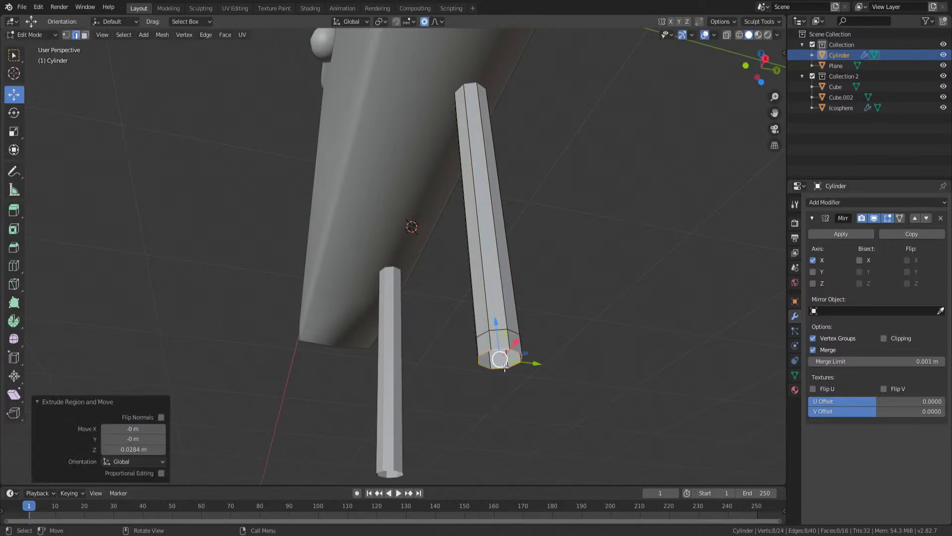
- Rotate the extruded bottom edge loop by about 50 degrees in right side view to start the ankle bend
{"action": "right_click", "coordinate": [501, 355]}
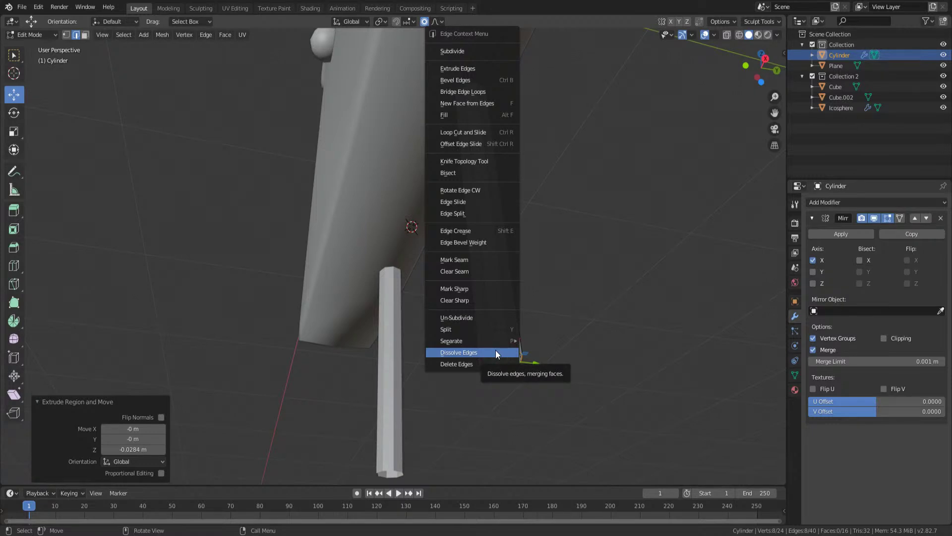
{"action": "middle_click_drag", "start_coordinate": [496, 350], "coordinate": [573, 378]}
{"action": "key", "text": "KP_1"}
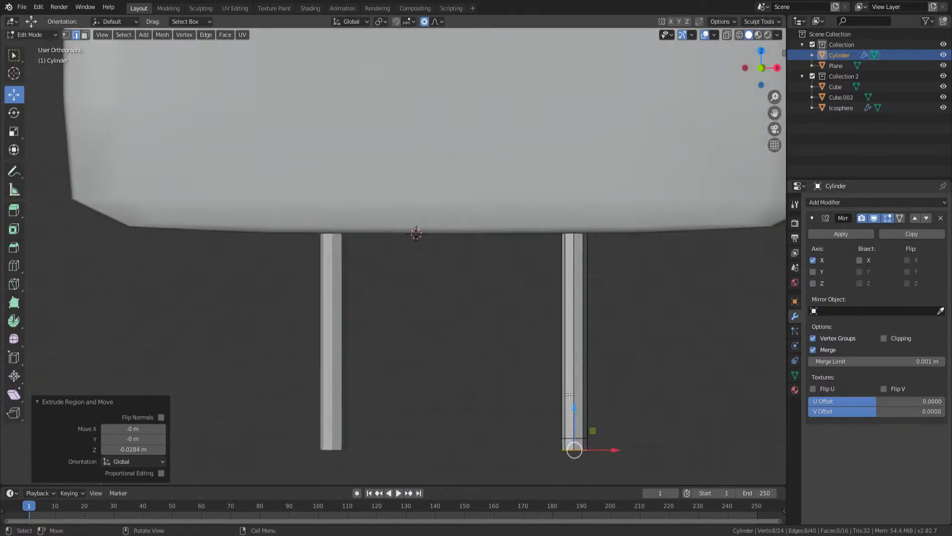
{"action": "key", "text": "KP_3"}
{"action": "middle_click_drag", "start_coordinate": [493, 435], "coordinate": [534, 318], "text": "shift"}
{"action": "key", "text": "r"}
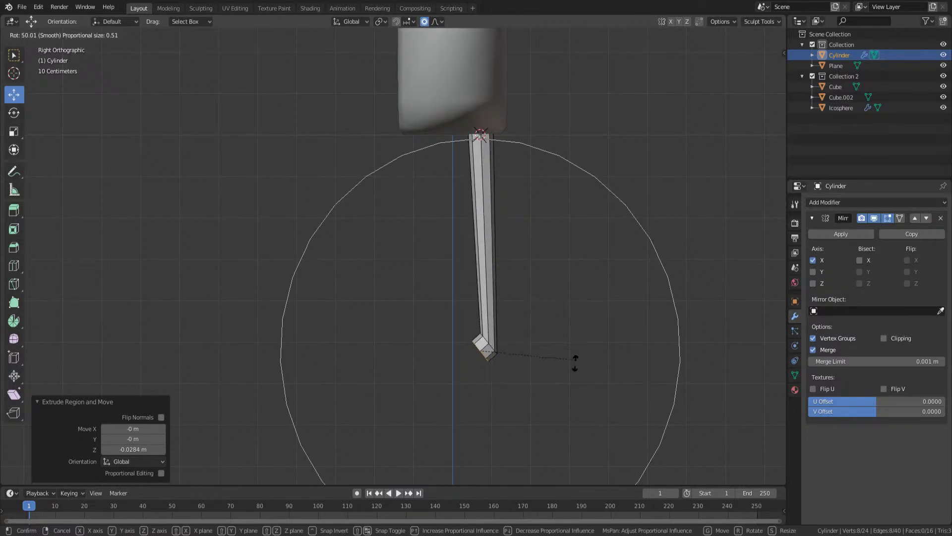
{"action": "left_click", "coordinate": [572, 365]}
- Reposition the ankle edge loop and scale it by about 0.738
{"action": "key", "text": "g"}
{"action": "left_click", "coordinate": [565, 367]}
{"action": "key", "text": "s"}
{"action": "left_click", "coordinate": [538, 298]}
- Extrude the ankle edge loop forward along Y to form the foot and scale its end by about 0.844
{"action": "key", "text": "g"}
{"action": "key", "text": "x"}
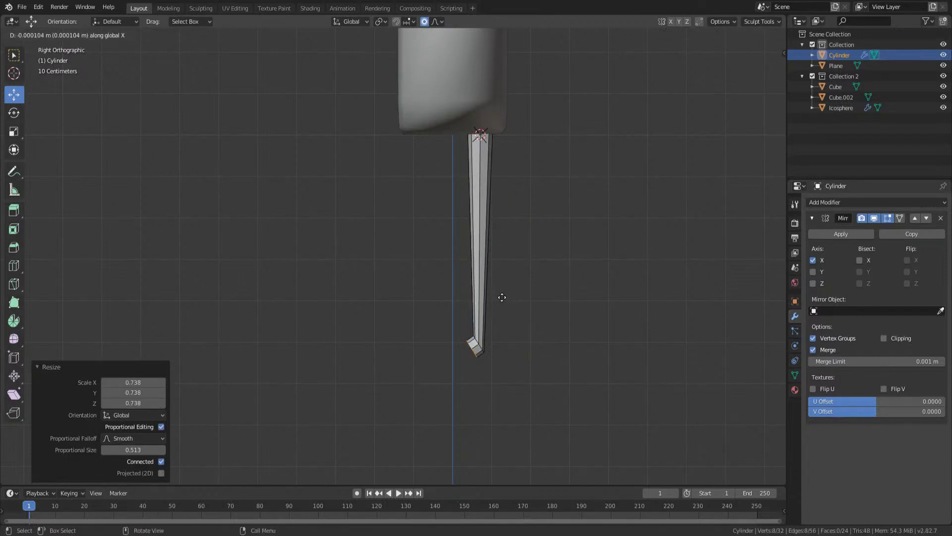
{"action": "key", "text": "y"}
{"action": "left_click", "coordinate": [489, 293]}
{"action": "key", "text": "s"}
{"action": "left_click", "coordinate": [481, 303]}
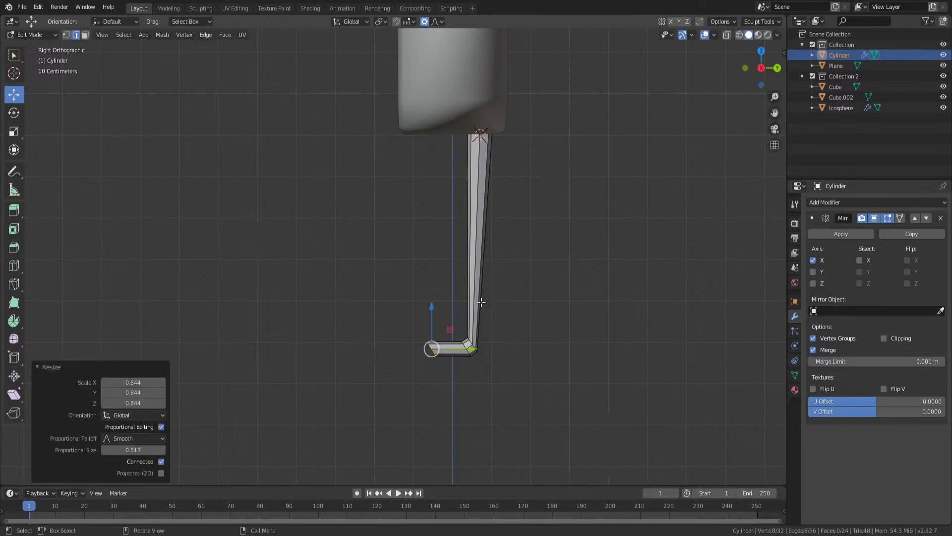
- Rotate the foot's end loop upright with a proportional size of about 0.08 and scale it by about 0.785
{"action": "key", "text": "r"}
{"action": "scroll", "coordinate": [451, 310], "scroll_direction": "up", "scroll_amount": 15}
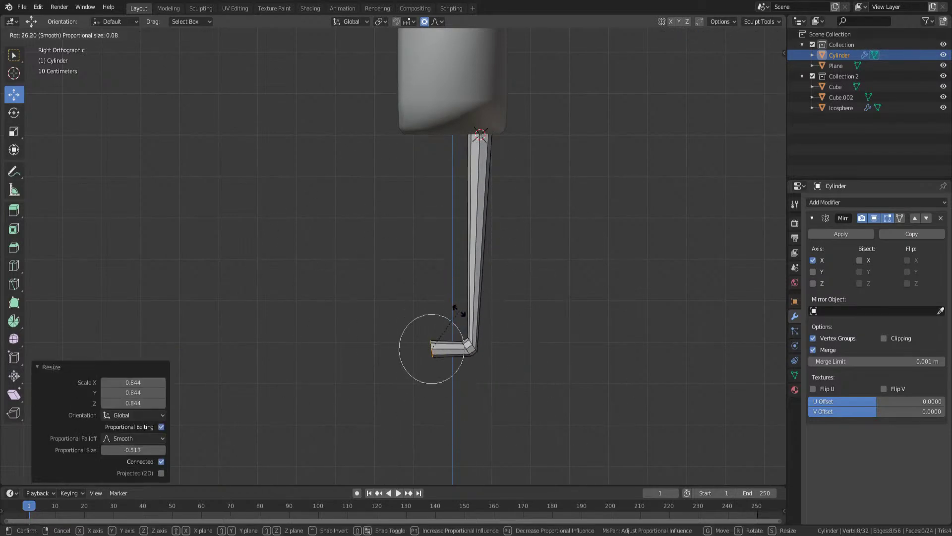
{"action": "left_click", "coordinate": [464, 319]}
{"action": "key", "text": "s"}
{"action": "left_click", "coordinate": [443, 298]}
- Close the open end of the foot with Grid Fill
{"action": "middle_click_drag", "start_coordinate": [443, 298], "coordinate": [526, 364]}
{"action": "middle_click_drag", "start_coordinate": [388, 401], "coordinate": [618, 381]}
{"action": "right_click", "coordinate": [618, 381]}
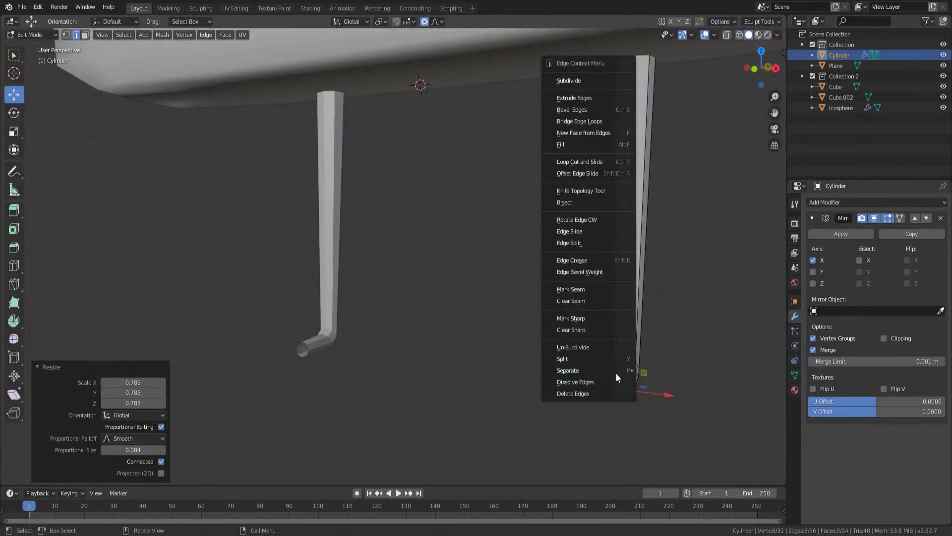
{"action": "key", "text": "Escape"}
{"action": "key", "text": "F3"}
{"action": "type", "text": "Shade Smoothgrid"}
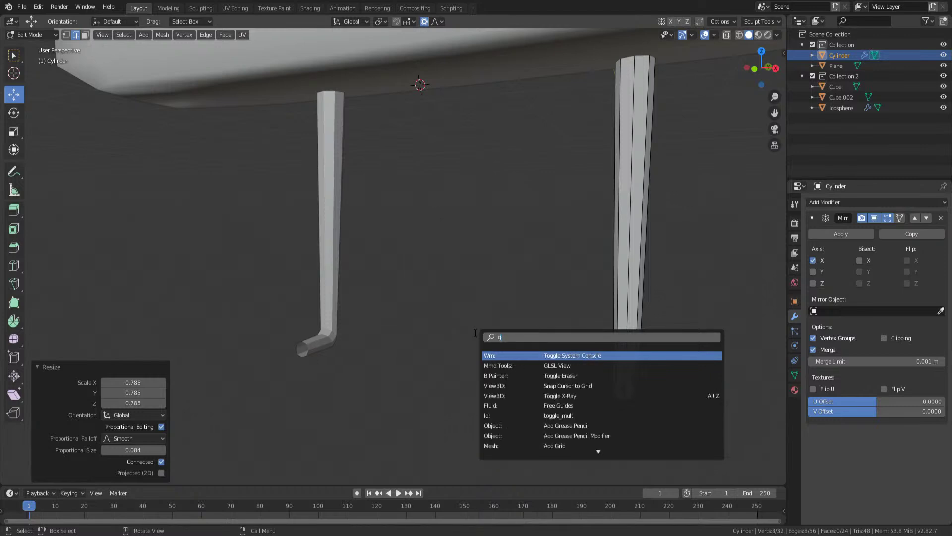
{"action": "key", "text": "Down"}
{"action": "key", "text": "Down"}
{"action": "key", "text": "Return"}
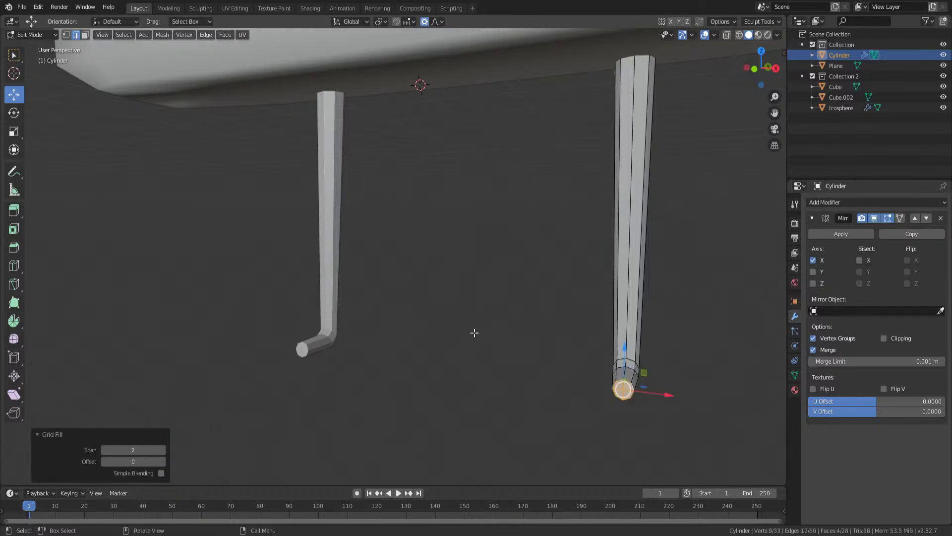
- Undo the grid fill on the foot's end and restore it
{"action": "key", "text": "ctrl+z"}
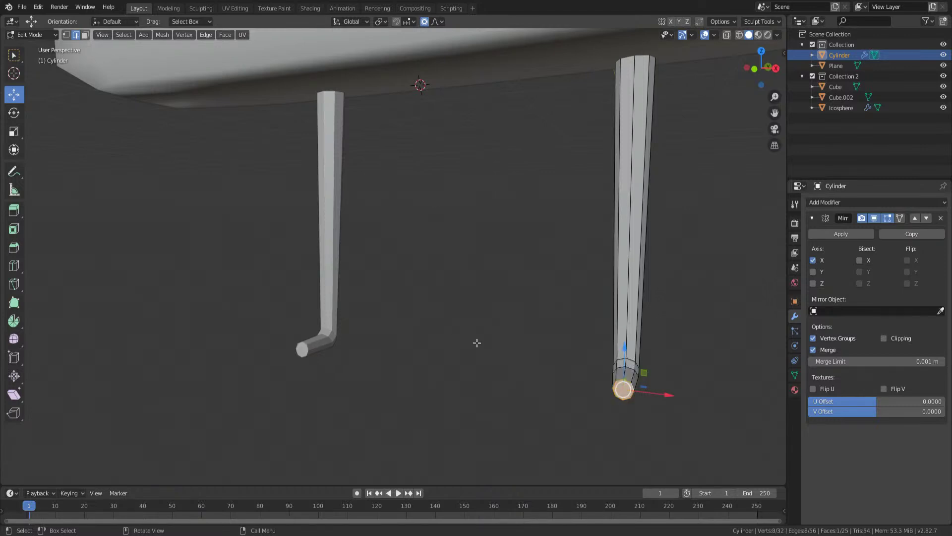
{"action": "key", "text": "KP_Decimal"}
{"action": "key", "text": "ctrl+shift+z"}
- Hide Collection 2 to isolate the leg and return to editing its mesh
{"action": "middle_click_drag", "start_coordinate": [428, 243], "coordinate": [392, 261]}
{"action": "key", "text": "Tab"}
{"action": "key", "text": "1"}
{"action": "key", "text": "Tab"}
- Pull the centre vertex of the foot's end cap outward along Y with a small proportional radius to round the tip
{"action": "left_click", "coordinate": [390, 254]}
{"action": "key", "text": "1"}
{"action": "key", "text": "g"}
{"action": "key", "text": "y"}
{"action": "scroll", "coordinate": [380, 243], "scroll_direction": "down", "scroll_amount": 10}
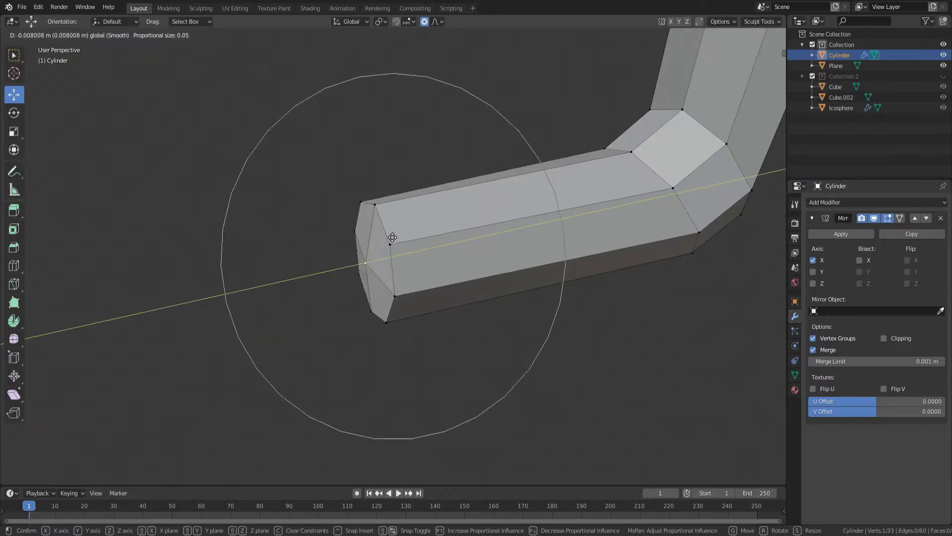
{"action": "left_click", "coordinate": [355, 240]}
- Leave Edit Mode and make Collection 2 visible again around the legs
{"action": "middle_click_drag", "start_coordinate": [354, 241], "coordinate": [424, 257]}
{"action": "key", "text": "Tab"}
{"action": "scroll", "coordinate": [425, 258], "scroll_direction": "down", "scroll_amount": 6}
{"action": "middle_click_drag", "start_coordinate": [410, 215], "coordinate": [472, 219]}
{"action": "scroll", "coordinate": [470, 190], "scroll_direction": "down", "scroll_amount": 5}
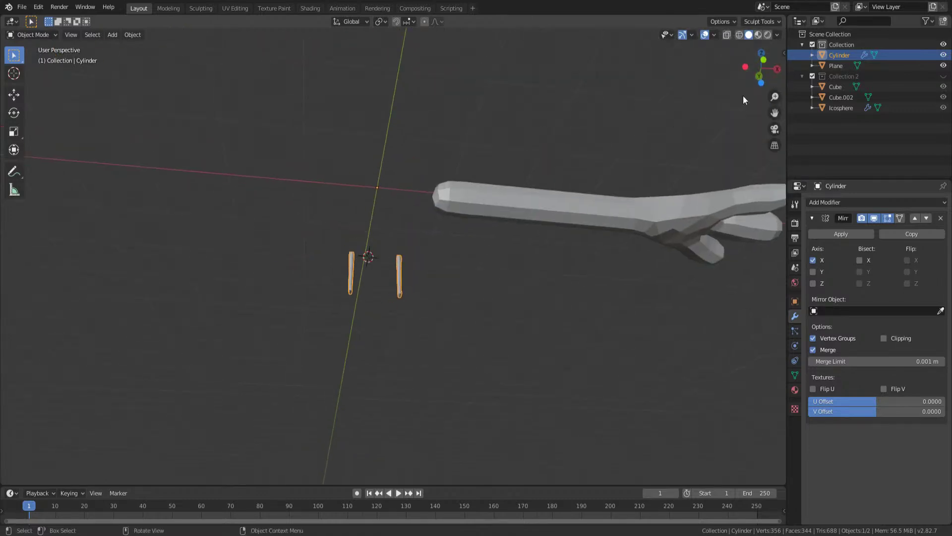
{"action": "left_click", "coordinate": [944, 76]}
{"action": "scroll", "coordinate": [564, 158], "scroll_direction": "up", "scroll_amount": 4}
{"action": "middle_click_drag", "start_coordinate": [564, 158], "coordinate": [410, 272]}
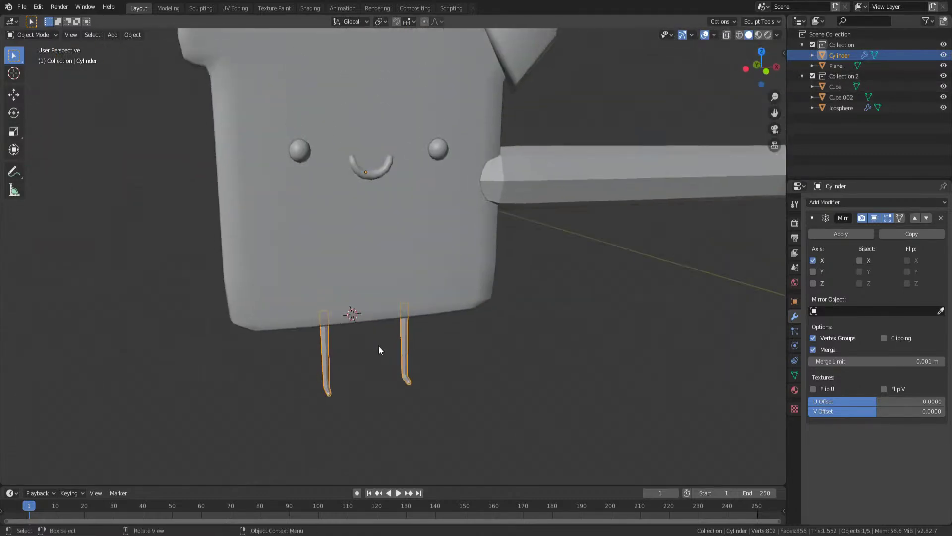
- Enlarge the whole leg mesh by about 1.37 in front view and adjust its scale along Z
{"action": "left_click", "coordinate": [421, 377]}
{"action": "left_click", "coordinate": [410, 356]}
{"action": "key", "text": "KP_1"}
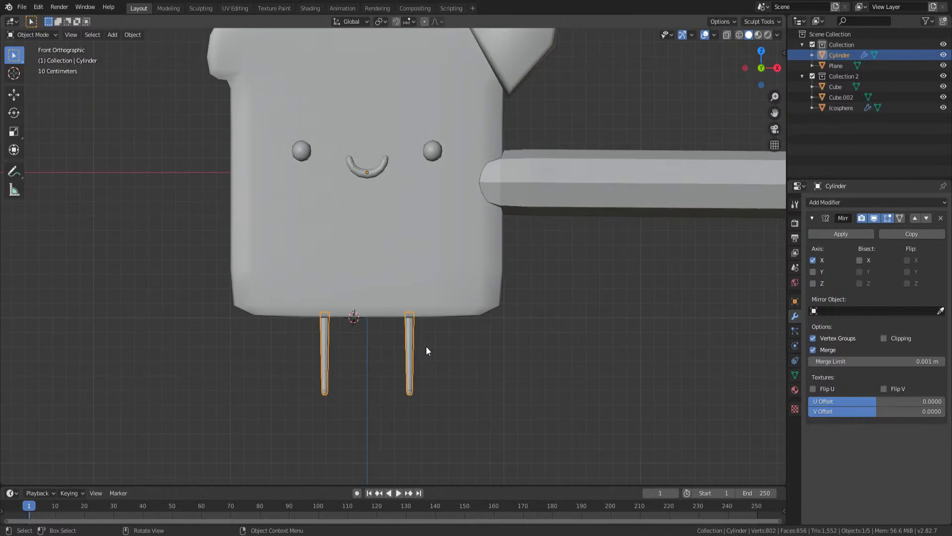
{"action": "scroll", "coordinate": [424, 367], "scroll_direction": "up", "scroll_amount": 2}
{"action": "key", "text": "Tab"}
{"action": "key", "text": "s"}
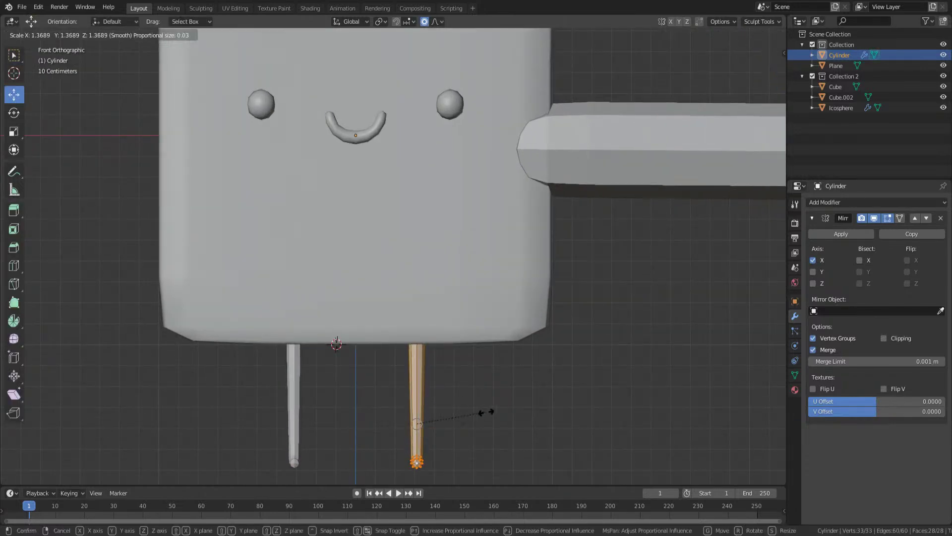
{"action": "left_click", "coordinate": [485, 413]}
{"action": "key", "text": "s"}
{"action": "key", "text": "z"}
{"action": "left_click", "coordinate": [430, 381]}
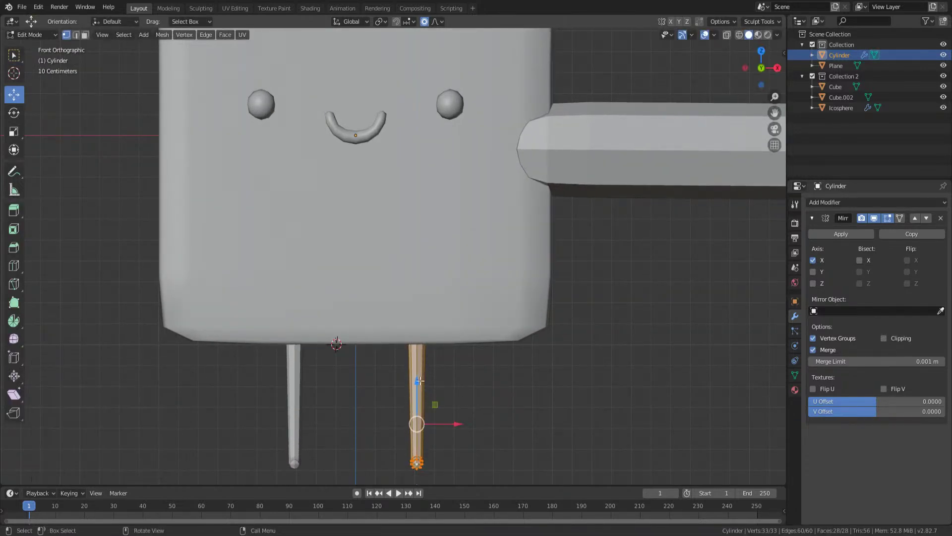
- Select the leg's top vertex ring through the mesh and move it along Z
{"action": "key", "text": "alt+z"}
{"action": "left_click_drag", "start_coordinate": [453, 360], "coordinate": [397, 283]}
{"action": "key", "text": "alt+z"}
{"action": "key", "text": "g"}
{"action": "key", "text": "z"}
{"action": "left_click", "coordinate": [421, 345]}
- Try to lift the whole leg mesh along Z and undo the move
{"action": "key", "text": "a"}
{"action": "left_click_drag", "start_coordinate": [416, 408], "coordinate": [416, 354]}
{"action": "mouse_move", "coordinate": [434, 354]}
{"action": "middle_mouse_down"}
{"action": "mouse_move", "coordinate": [393, 352]}
{"action": "mouse_move", "coordinate": [439, 348]}
{"action": "middle_mouse_up"}
{"action": "key", "text": "ctrl+z"}
- Raise the leg's top ring along Z into the toast body and shift the whole leg mesh up about 0.109 m
{"action": "key", "text": "g"}
{"action": "key", "text": "z"}
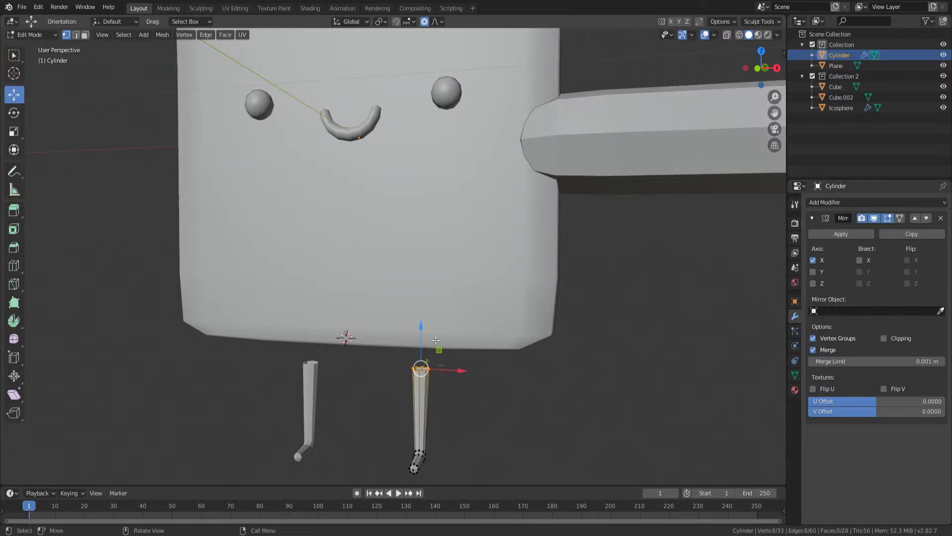
{"action": "left_click", "coordinate": [423, 322]}
{"action": "left_click_drag", "start_coordinate": [416, 412], "coordinate": [419, 371]}
{"action": "scroll", "coordinate": [420, 366], "scroll_direction": "down", "scroll_amount": 6}
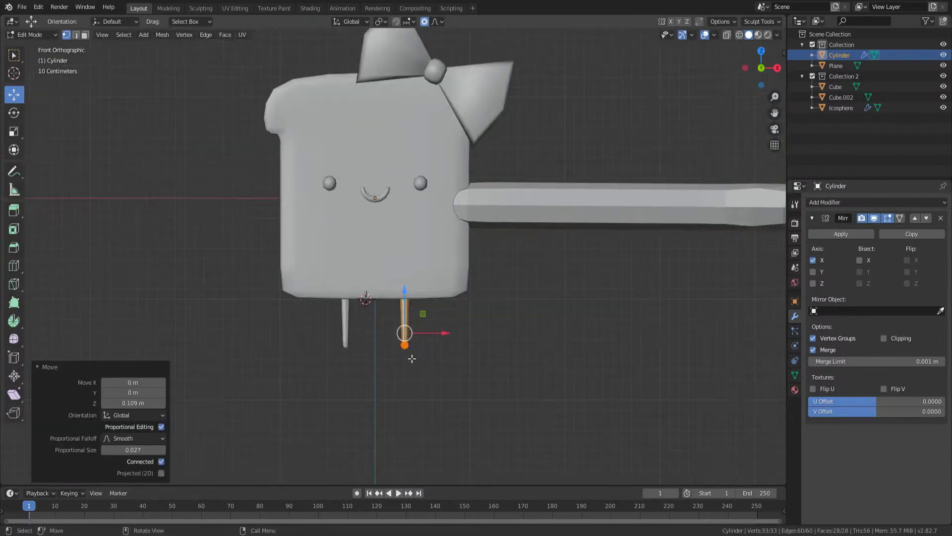
- Leave Edit Mode and select every object of the character in front view
{"action": "key", "text": "Tab"}
{"action": "key", "text": "KP_1"}
{"action": "key", "text": "a"}
{"action": "scroll", "coordinate": [394, 217], "scroll_direction": "up", "scroll_amount": 3}
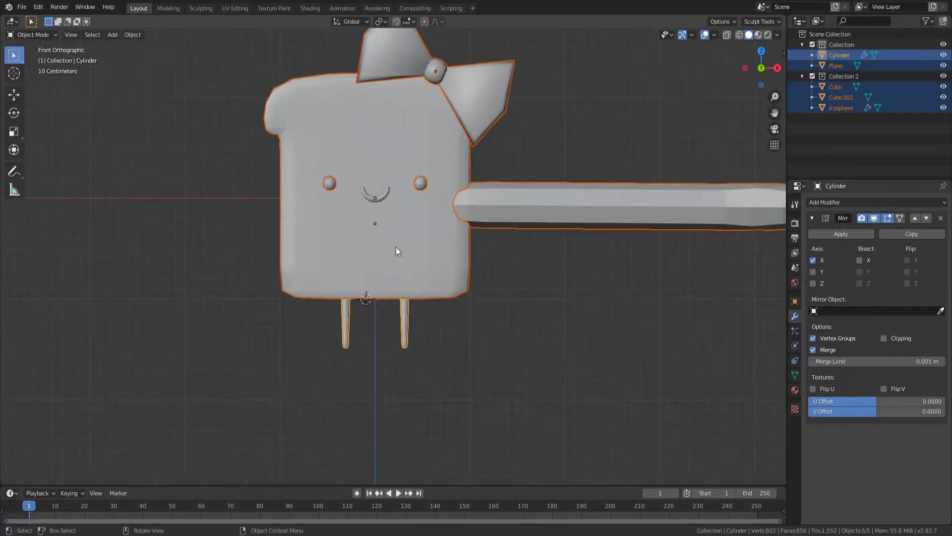
- Try raising the whole character about 1.72 m along Z
{"action": "scroll", "coordinate": [403, 347], "scroll_direction": "down", "scroll_amount": 1}
{"action": "key", "text": "g"}
{"action": "key", "text": "z"}
{"action": "left_click", "coordinate": [401, 174]}
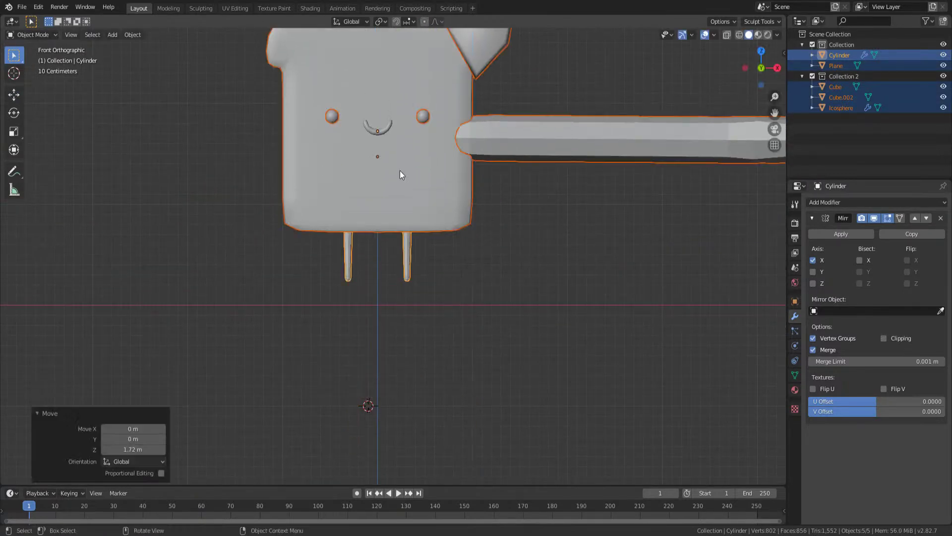
{"action": "middle_click_drag", "start_coordinate": [338, 285], "coordinate": [414, 305]}
{"action": "key", "text": "KP_1"}
{"action": "scroll", "coordinate": [385, 269], "scroll_direction": "up", "scroll_amount": 4}
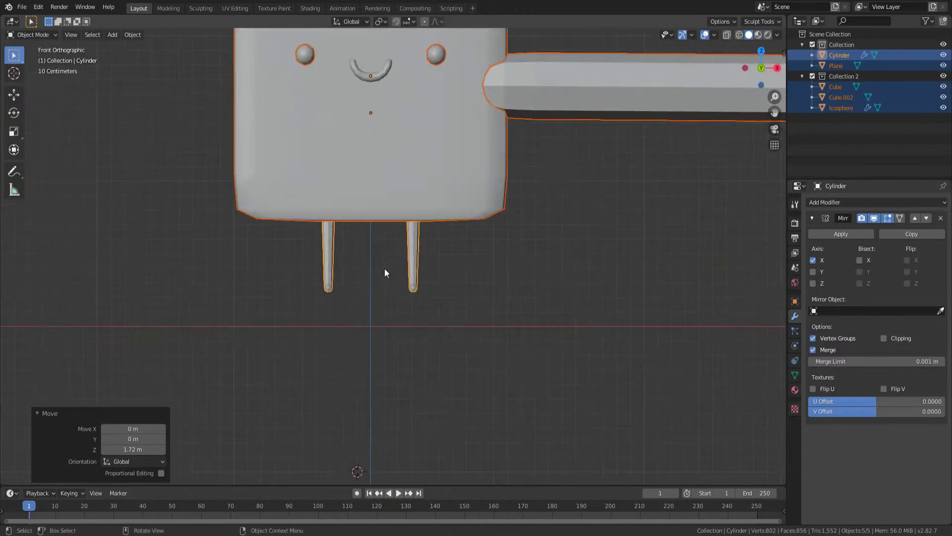
{"action": "scroll", "coordinate": [390, 303], "scroll_direction": "down", "scroll_amount": 2}
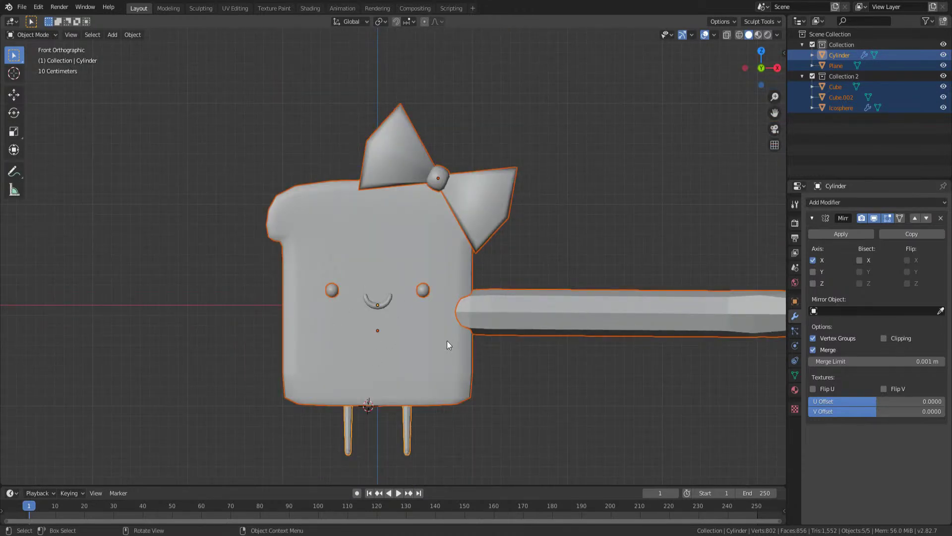
- Raise the whole character about 1.49 m along Z and fine-tune its height so the feet rest on the ground line
{"action": "key", "text": "g"}
{"action": "key", "text": "z"}
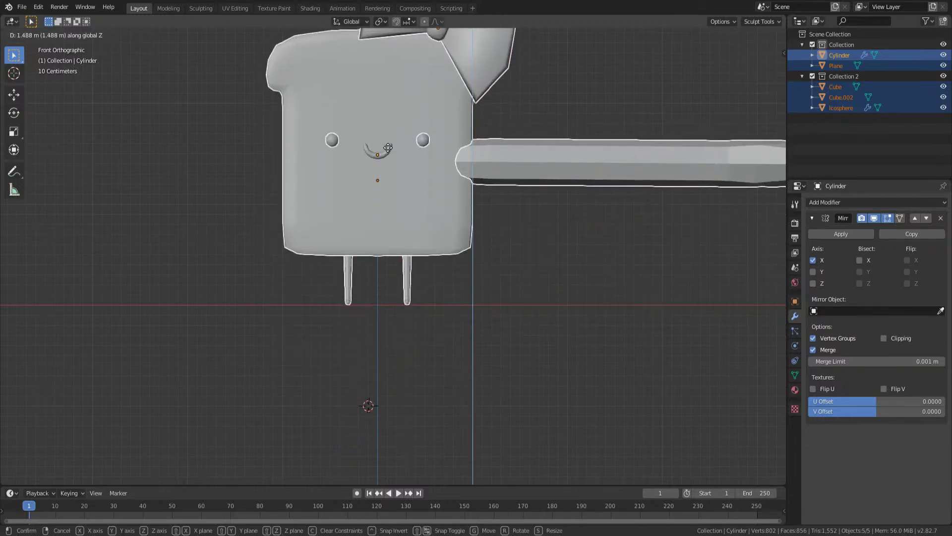
{"action": "left_click", "coordinate": [376, 175]}
{"action": "scroll", "coordinate": [376, 175], "scroll_direction": "up", "scroll_amount": 5}
{"action": "scroll", "coordinate": [470, 290], "scroll_direction": "up", "scroll_amount": 5}
{"action": "key", "text": "g"}
{"action": "key", "text": "z"}
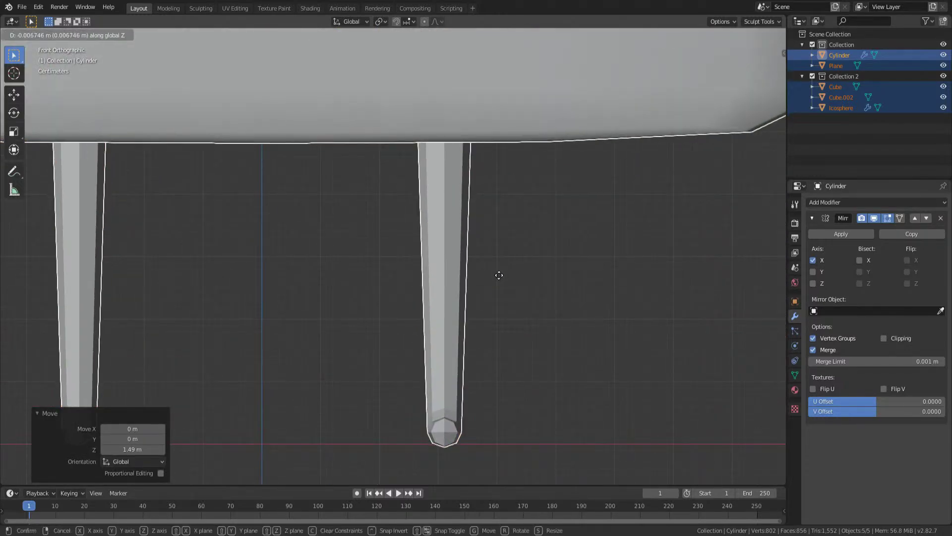
{"action": "left_click", "coordinate": [495, 277]}
{"action": "scroll", "coordinate": [495, 277], "scroll_direction": "down", "scroll_amount": 1}
{"action": "scroll", "coordinate": [495, 277], "scroll_direction": "down", "scroll_amount": 8}
{"action": "middle_click_drag", "start_coordinate": [457, 272], "coordinate": [434, 308]}
{"action": "scroll", "coordinate": [435, 307], "scroll_direction": "down", "scroll_amount": 4}
- Scale the oversized arm down to about 0.158 and move it against the side of the toast body
{"action": "left_click", "coordinate": [511, 299]}
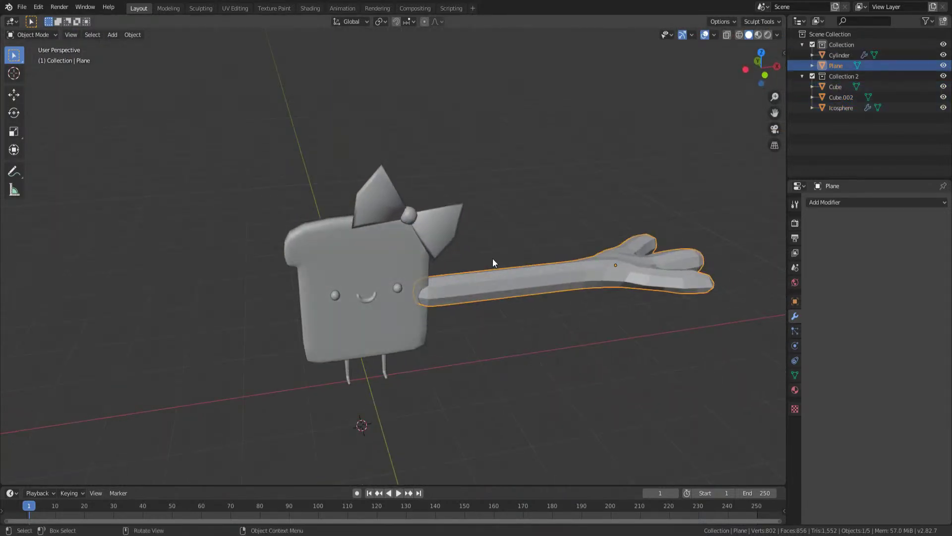
{"action": "key", "text": "KP_1"}
{"action": "key", "text": "s"}
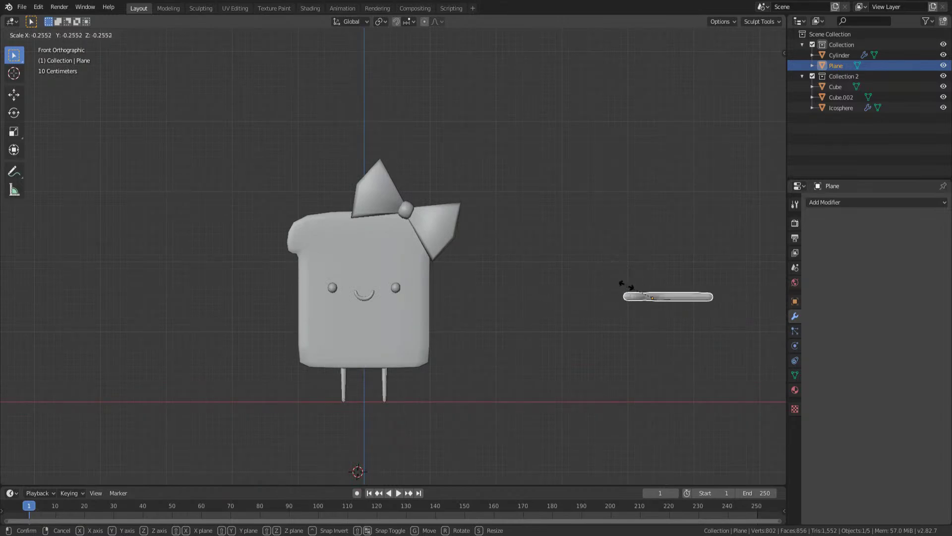
{"action": "left_click", "coordinate": [671, 291]}
{"action": "key", "text": "g"}
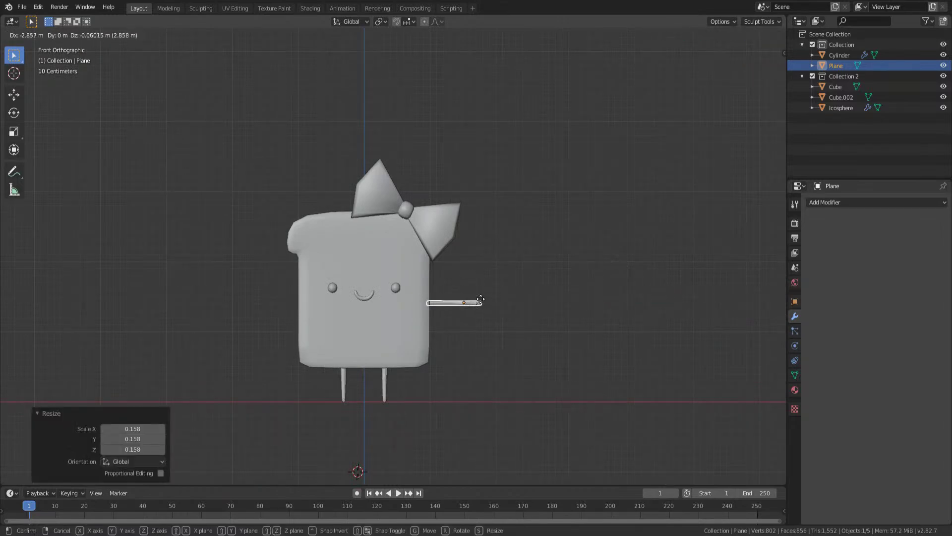
{"action": "left_click", "coordinate": [478, 297]}
{"action": "scroll", "coordinate": [490, 307], "scroll_direction": "up", "scroll_amount": 3}
- Enlarge the arm by about 1.258 and shift it about 0.205 m along X
{"action": "middle_click_drag", "start_coordinate": [427, 229], "coordinate": [480, 284]}
{"action": "key", "text": "s"}
{"action": "left_click", "coordinate": [604, 246]}
{"action": "key", "text": "g"}
{"action": "key", "text": "y"}
{"action": "key", "text": "x"}
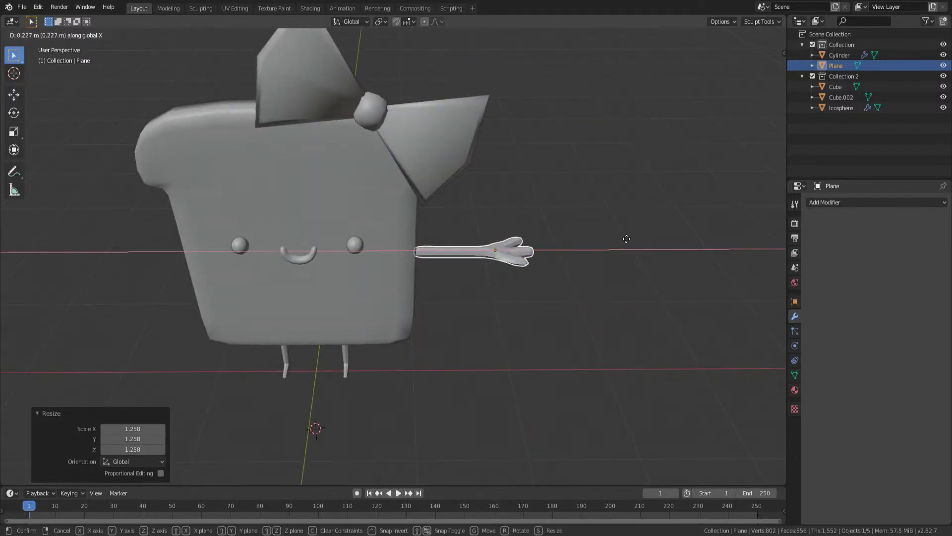
{"action": "left_click", "coordinate": [623, 239]}
{"action": "mouse_move", "coordinate": [568, 273]}
{"action": "middle_mouse_down"}
{"action": "mouse_move", "coordinate": [577, 205]}
{"action": "mouse_move", "coordinate": [551, 262]}
{"action": "middle_mouse_up"}
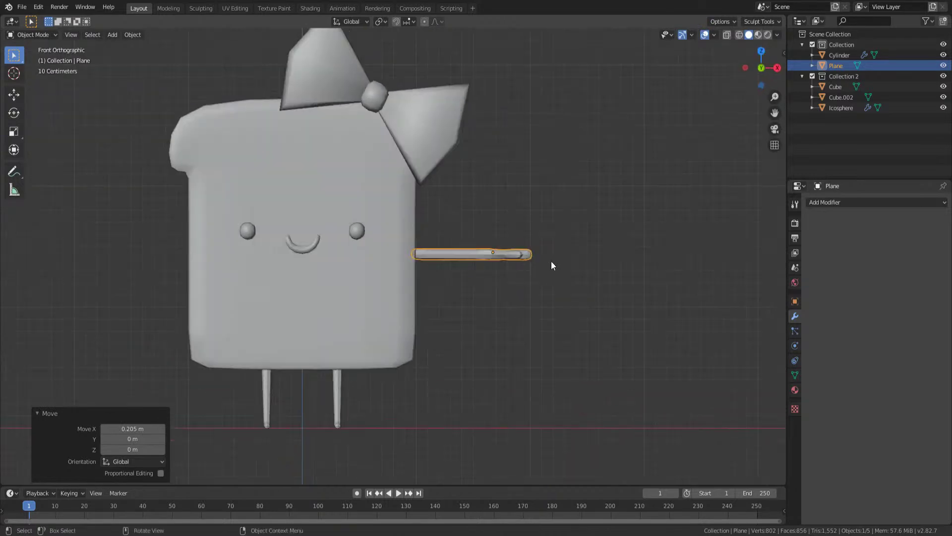
- Save the file and apply all transforms to the arm
{"action": "key", "text": "ctrl+s"}
{"action": "key", "text": "Tab"}
{"action": "key", "text": "Tab"}
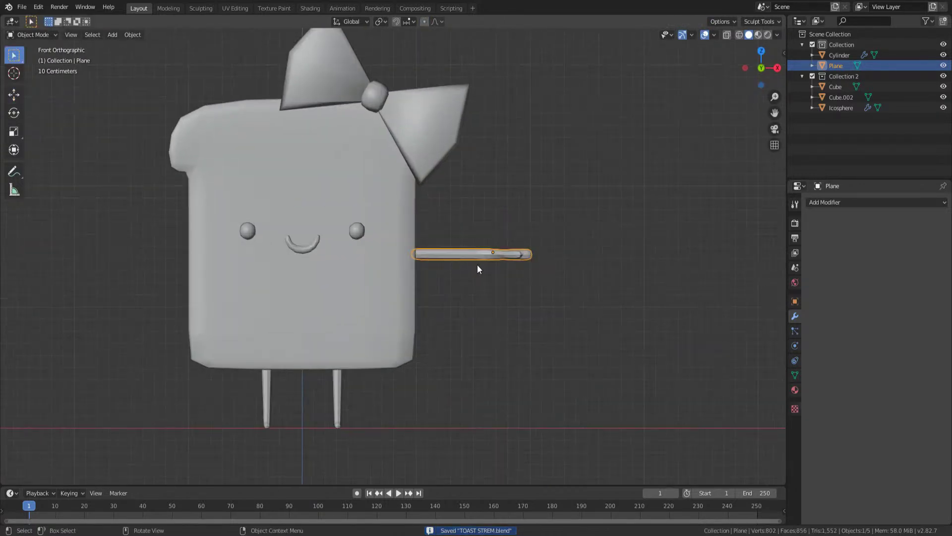
{"action": "key", "text": "ctrl+a"}
{"action": "left_click", "coordinate": [504, 258]}
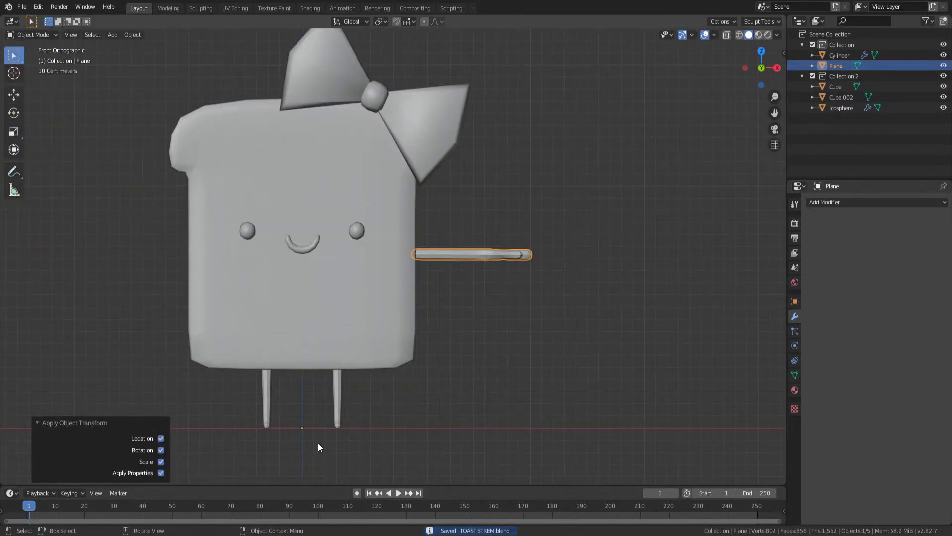
- Add a Mirror modifier on the X axis to the arm
{"action": "left_click", "coordinate": [876, 202]}
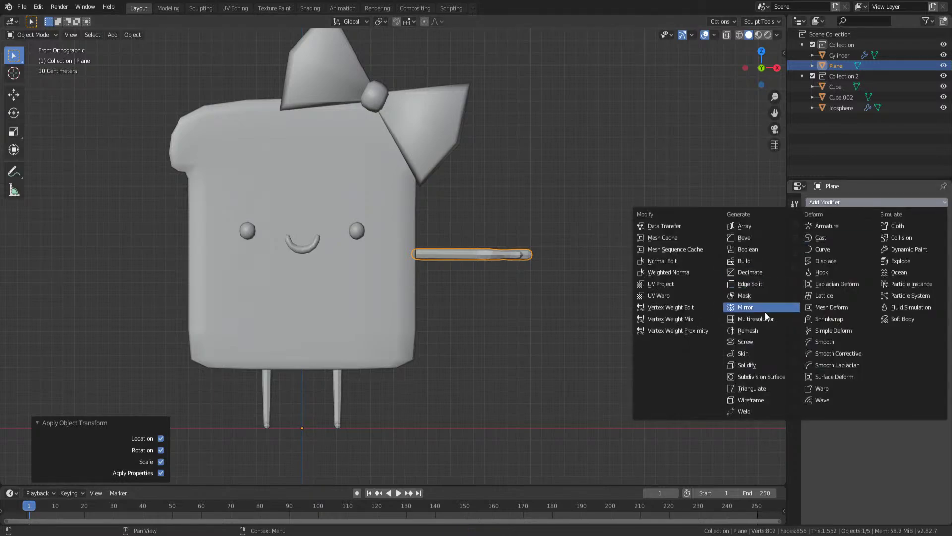
{"action": "left_click", "coordinate": [742, 304]}
{"action": "middle_click_drag", "start_coordinate": [317, 286], "coordinate": [210, 123]}
- Examine the arm and hand mesh up close from several angles, including its topology in Edit Mode
{"action": "scroll", "coordinate": [487, 363], "scroll_direction": "up", "scroll_amount": 5}
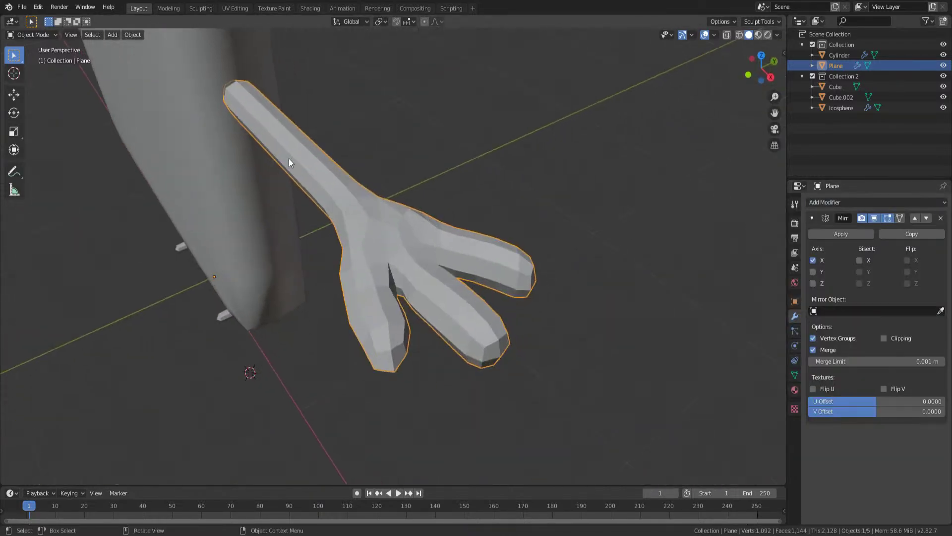
{"action": "scroll", "coordinate": [348, 223], "scroll_direction": "up", "scroll_amount": 4}
{"action": "middle_click_drag", "start_coordinate": [369, 243], "coordinate": [397, 263]}
{"action": "scroll", "coordinate": [397, 267], "scroll_direction": "down", "scroll_amount": 2}
{"action": "key", "text": "Tab"}
{"action": "middle_click_drag", "start_coordinate": [291, 291], "coordinate": [432, 475]}
{"action": "scroll", "coordinate": [495, 327], "scroll_direction": "up", "scroll_amount": 3}
{"action": "scroll", "coordinate": [495, 327], "scroll_direction": "down", "scroll_amount": 2}
{"action": "scroll", "coordinate": [481, 208], "scroll_direction": "up", "scroll_amount": 2}
{"action": "middle_click_drag", "start_coordinate": [476, 226], "coordinate": [467, 338], "text": "shift"}
{"action": "left_click", "coordinate": [408, 192]}
{"action": "middle_click_drag", "start_coordinate": [408, 192], "coordinate": [372, 178]}
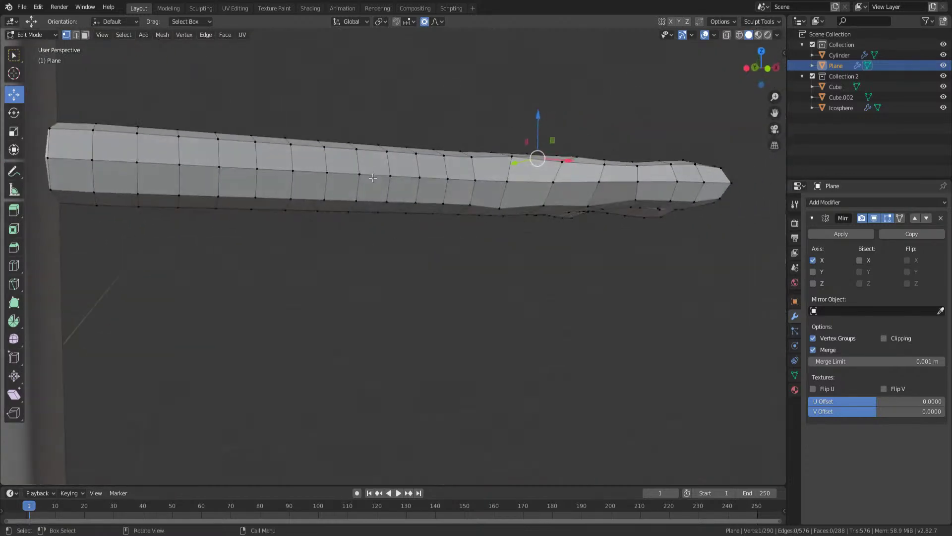
- Apply Shade Smooth to the arm and the legs in Object Mode and clear the selection
{"action": "key", "text": "Tab"}
{"action": "key", "text": "F3"}
{"action": "type", "text": "s"}
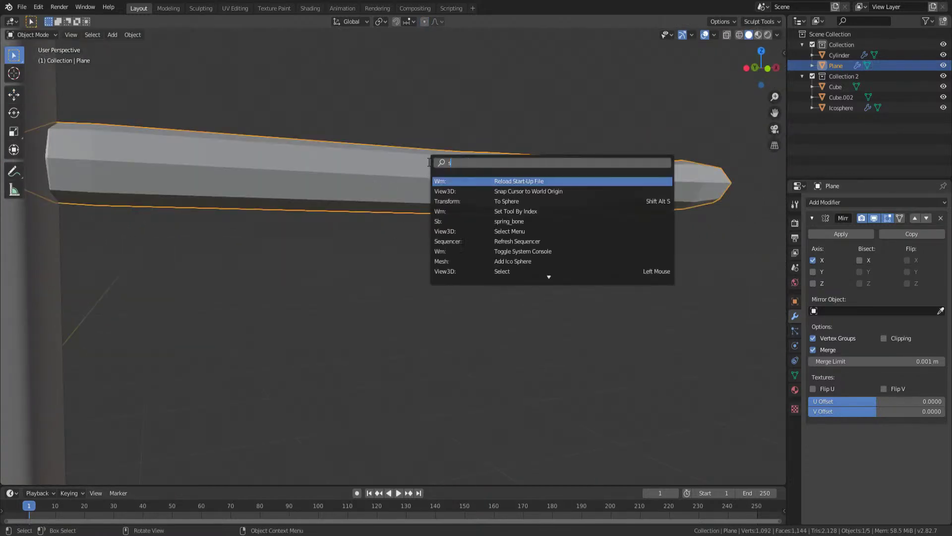
{"action": "type", "text": "mooth"}
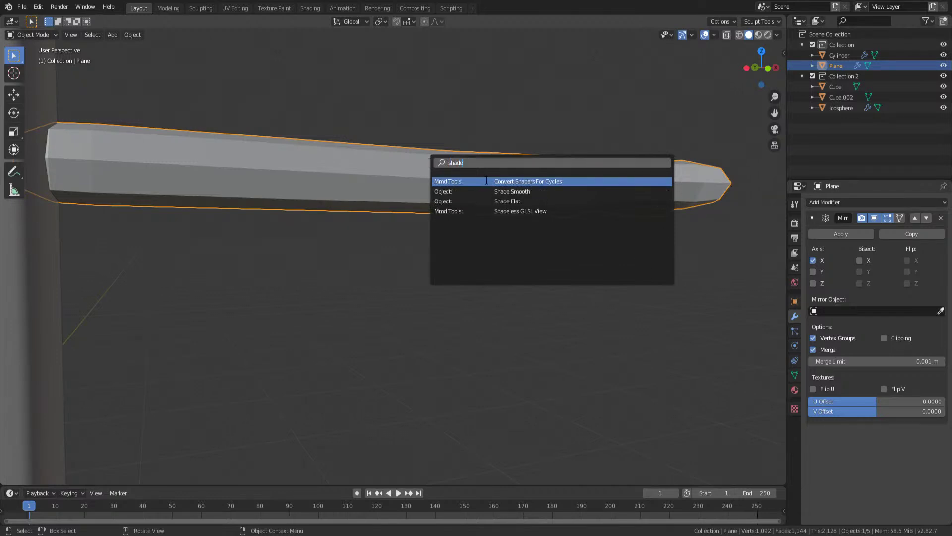
{"action": "left_click", "coordinate": [485, 195]}
{"action": "scroll", "coordinate": [374, 224], "scroll_direction": "down", "scroll_amount": 5}
{"action": "middle_click_drag", "start_coordinate": [356, 280], "coordinate": [312, 364]}
{"action": "left_click", "coordinate": [312, 364]}
{"action": "key", "text": "alt+a"}
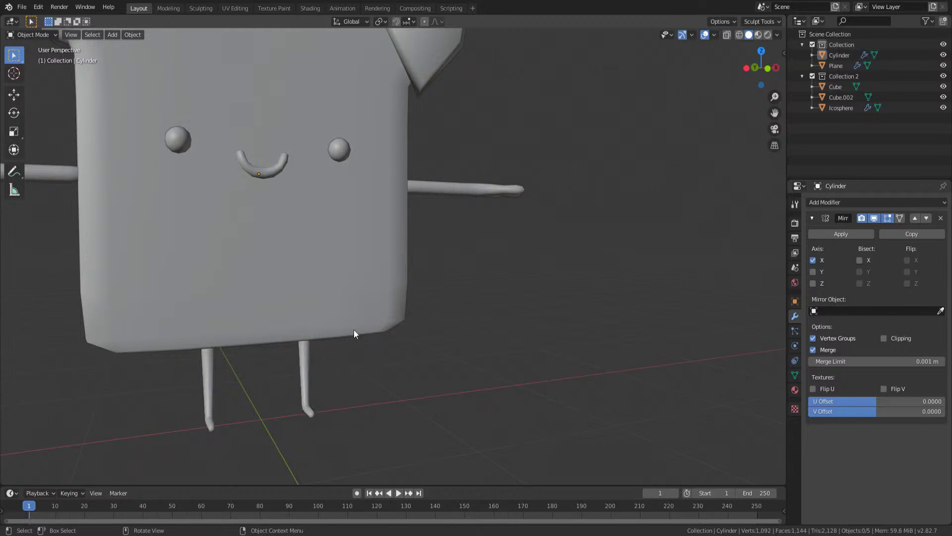
- Save the file and return to the front view of the character
{"action": "middle_click_drag", "start_coordinate": [356, 342], "coordinate": [376, 264]}
{"action": "key", "text": "ctrl+s"}
{"action": "scroll", "coordinate": [376, 263], "scroll_direction": "down", "scroll_amount": 3}
{"action": "key", "text": "KP_1"}
{"action": "scroll", "coordinate": [382, 262], "scroll_direction": "up", "scroll_amount": 6}
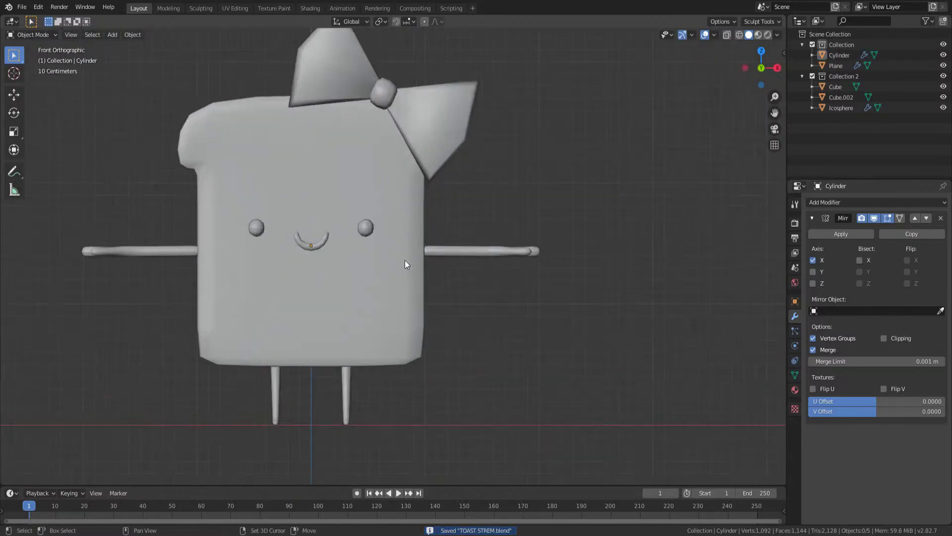
- Select the arm and open its mesh for editing with the hand in view
{"action": "middle_click_drag", "start_coordinate": [436, 301], "coordinate": [397, 160]}
{"action": "left_click", "coordinate": [445, 204]}
{"action": "middle_click_drag", "start_coordinate": [444, 210], "coordinate": [421, 277]}
{"action": "key", "text": "Tab"}
{"action": "left_click_drag", "start_coordinate": [297, 172], "coordinate": [578, 461]}
{"action": "key", "text": "s"}
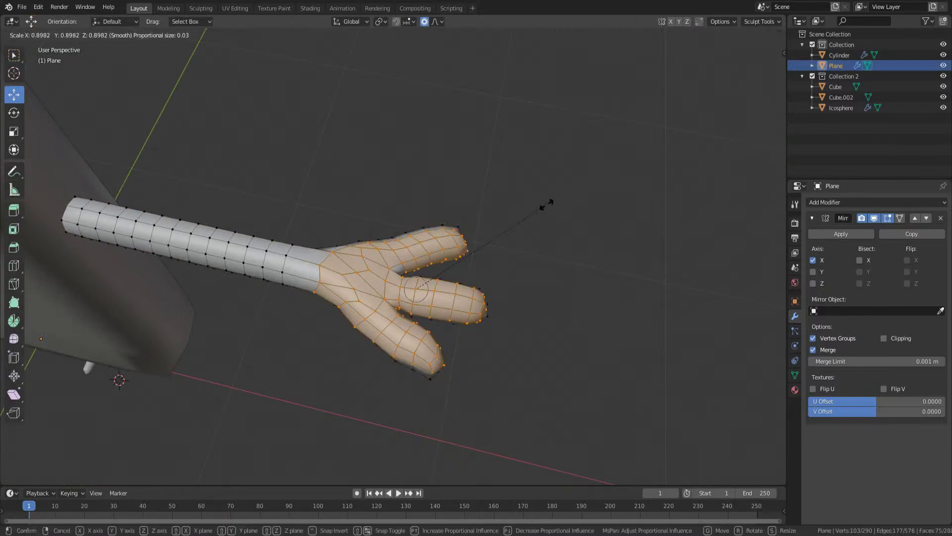
{"action": "key", "text": "Escape"}
- Select the entire hand through the mesh and shrink it to about 0.7 with a small proportional radius
{"action": "key", "text": "alt+z"}
{"action": "left_click_drag", "start_coordinate": [304, 185], "coordinate": [496, 391]}
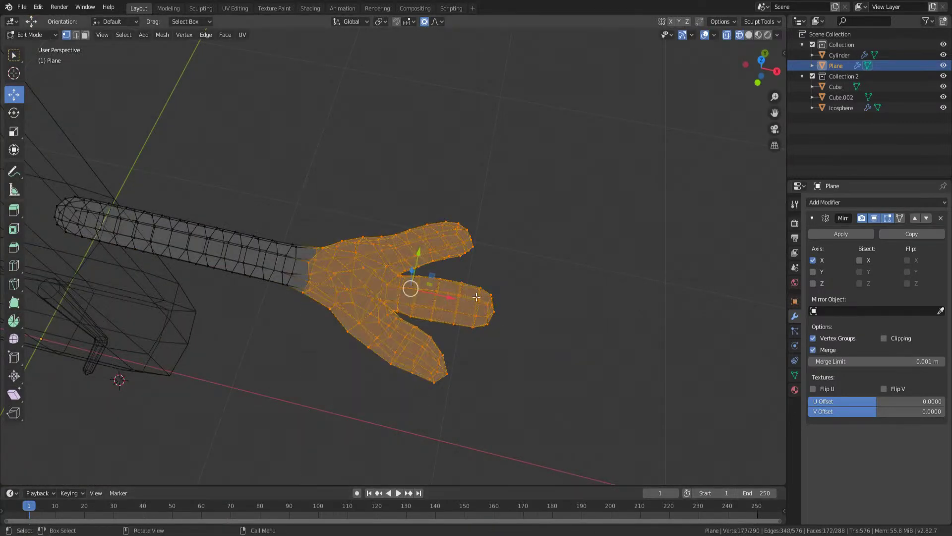
{"action": "key", "text": "s"}
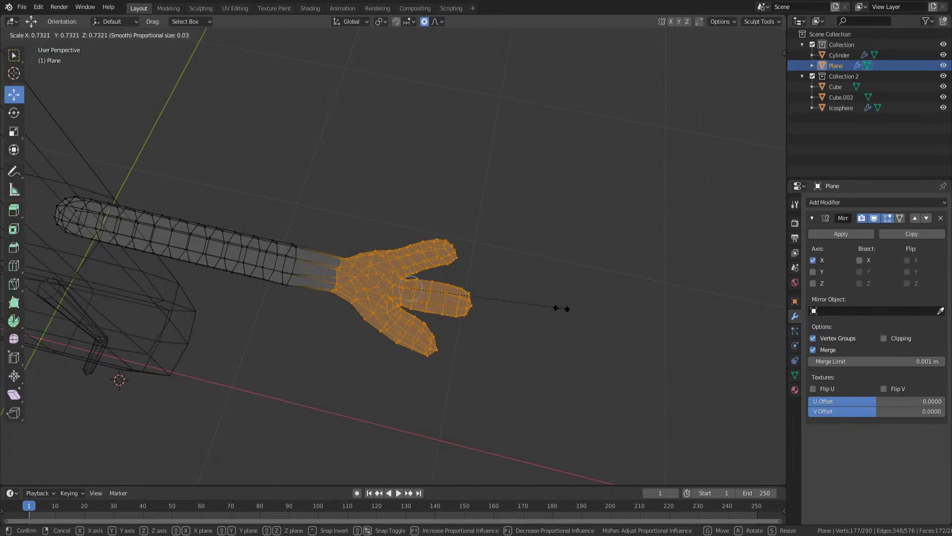
{"action": "left_click", "coordinate": [578, 302]}
{"action": "key", "text": "g"}
{"action": "key", "text": "Escape"}
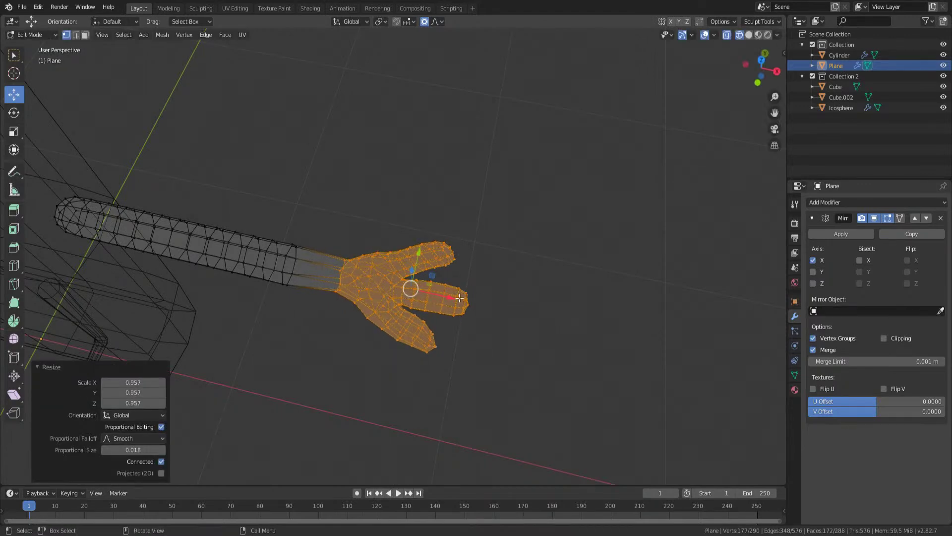
- Move the hand along X to adjust the wrist, restore solid display and leave Edit Mode
{"action": "key", "text": "g"}
{"action": "key", "text": "x"}
{"action": "left_click", "coordinate": [411, 290]}
{"action": "scroll", "coordinate": [435, 313], "scroll_direction": "down", "scroll_amount": 8}
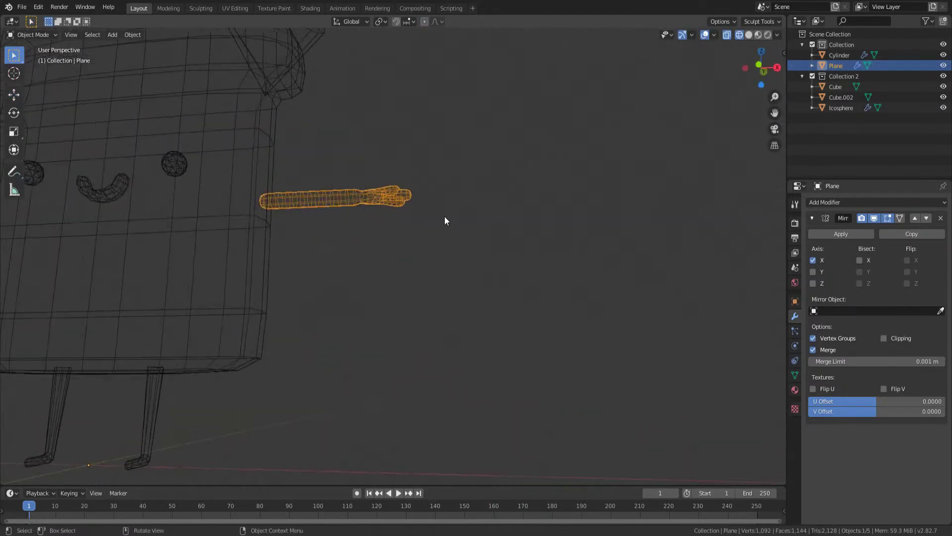
{"action": "key", "text": "alt+z"}
{"action": "key", "text": "Tab"}
{"action": "mouse_move", "coordinate": [430, 242]}
{"action": "middle_mouse_down"}
{"action": "mouse_move", "coordinate": [378, 271]}
{"action": "mouse_move", "coordinate": [354, 177]}
{"action": "middle_mouse_up"}
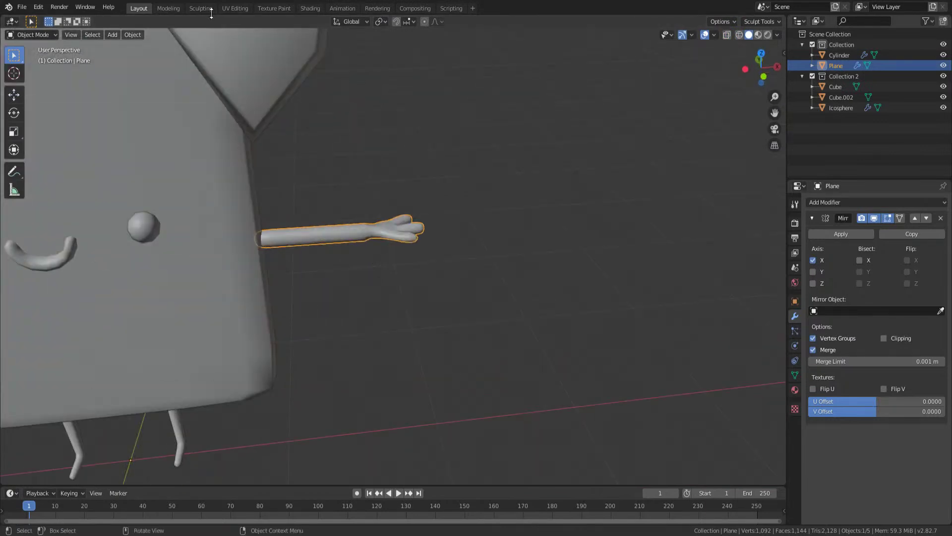
- Switch to the Sculpting workspace and set the Draw brush to a 121 px radius and 0.252 strength
{"action": "left_click", "coordinate": [193, 11]}
{"action": "scroll", "coordinate": [342, 199], "scroll_direction": "up", "scroll_amount": 2}
{"action": "middle_click_drag", "start_coordinate": [345, 213], "coordinate": [383, 266]}
{"action": "scroll", "coordinate": [397, 427], "scroll_direction": "up", "scroll_amount": 1}
{"action": "middle_click_drag", "start_coordinate": [407, 471], "coordinate": [297, 212], "text": "shift"}
{"action": "scroll", "coordinate": [335, 288], "scroll_direction": "up", "scroll_amount": 6}
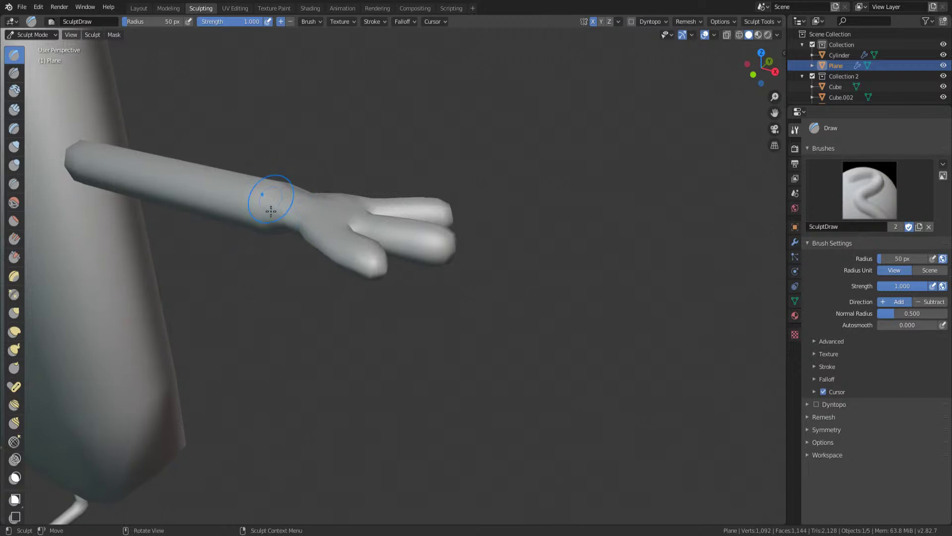
{"action": "key", "text": "f"}
{"action": "left_click", "coordinate": [317, 213]}
{"action": "left_click_drag", "start_coordinate": [252, 23], "coordinate": [221, 23]}
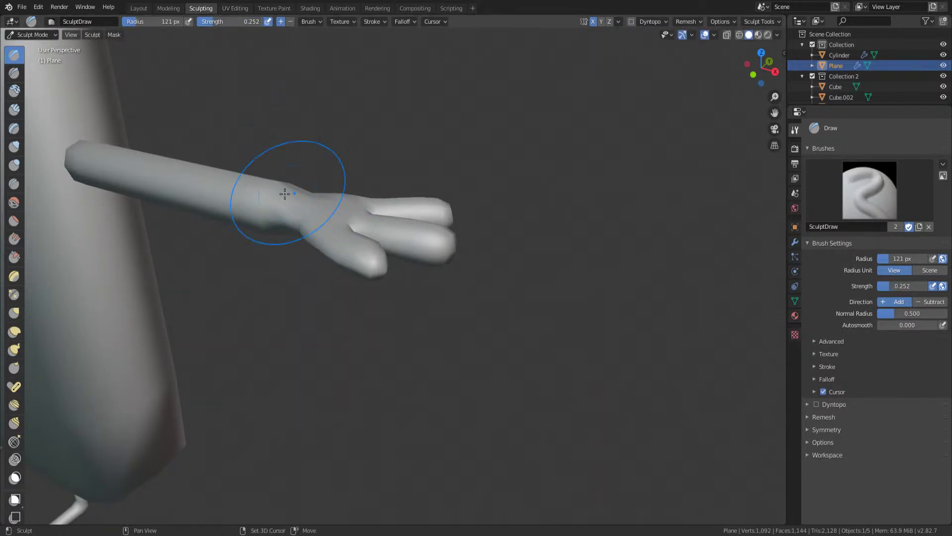
- Smooth the forearm, wrist and palm with brush strokes so the arm tapers into the hand
{"action": "mouse_move", "coordinate": [276, 191]}
{"action": "left_mouse_down"}
{"action": "mouse_move", "coordinate": [241, 189]}
{"action": "mouse_move", "coordinate": [249, 223]}
{"action": "mouse_move", "coordinate": [132, 162]}
{"action": "mouse_move", "coordinate": [259, 198]}
{"action": "mouse_move", "coordinate": [162, 183]}
{"action": "mouse_move", "coordinate": [244, 208]}
{"action": "left_mouse_up"}
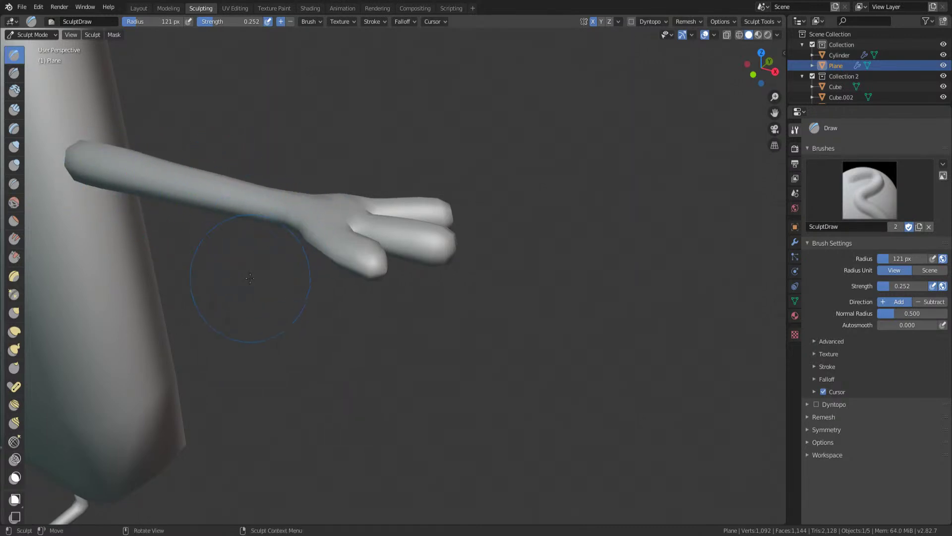
{"action": "middle_click_drag", "start_coordinate": [244, 208], "coordinate": [383, 245]}
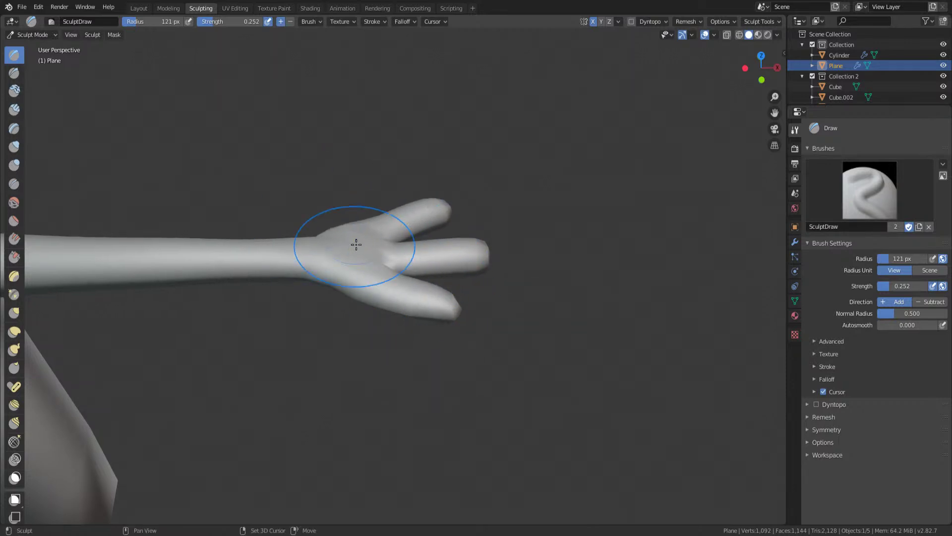
{"action": "scroll", "coordinate": [338, 304], "scroll_direction": "down", "scroll_amount": 5}
{"action": "middle_click_drag", "start_coordinate": [338, 304], "coordinate": [595, 276], "text": "shift"}
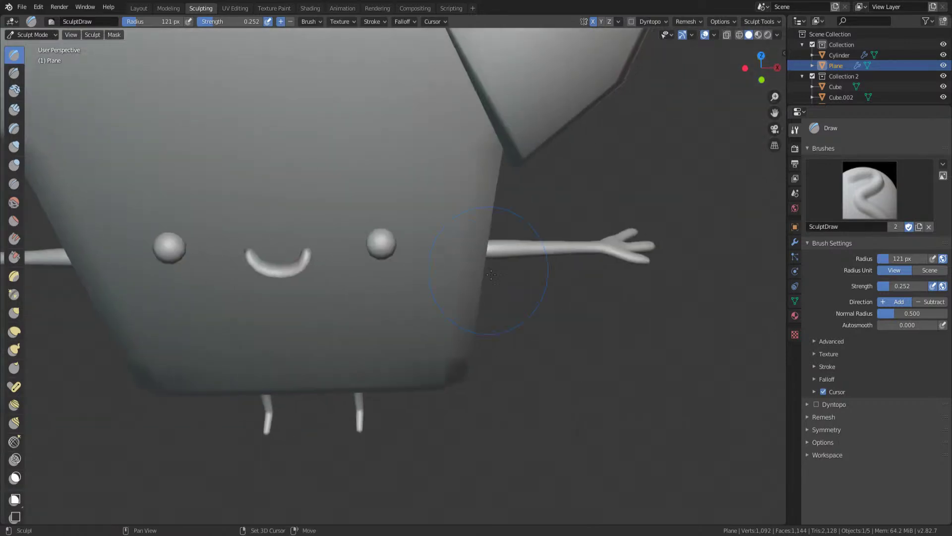
{"action": "middle_click_drag", "start_coordinate": [630, 305], "coordinate": [644, 198]}
{"action": "middle_click_drag", "start_coordinate": [590, 276], "coordinate": [131, 341], "text": "shift"}
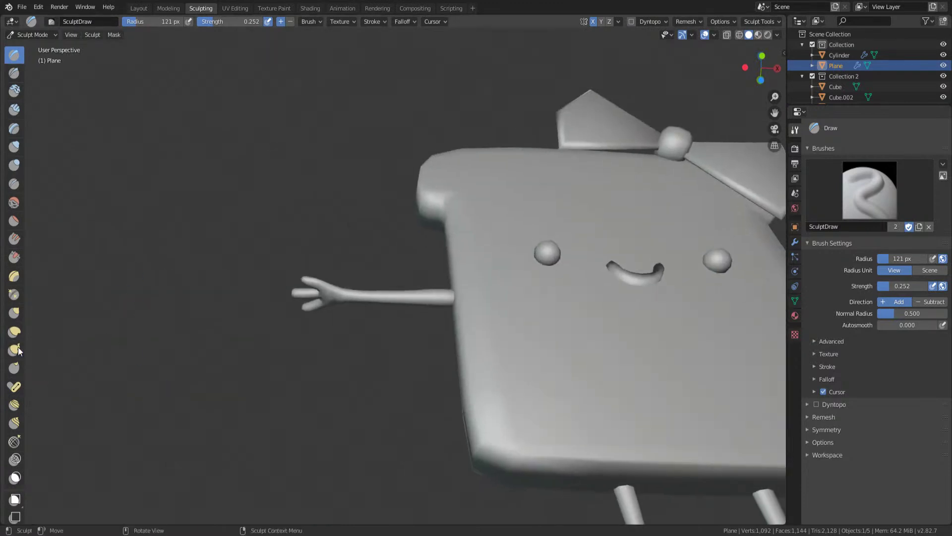
{"action": "middle_click_drag", "start_coordinate": [402, 316], "coordinate": [253, 311]}
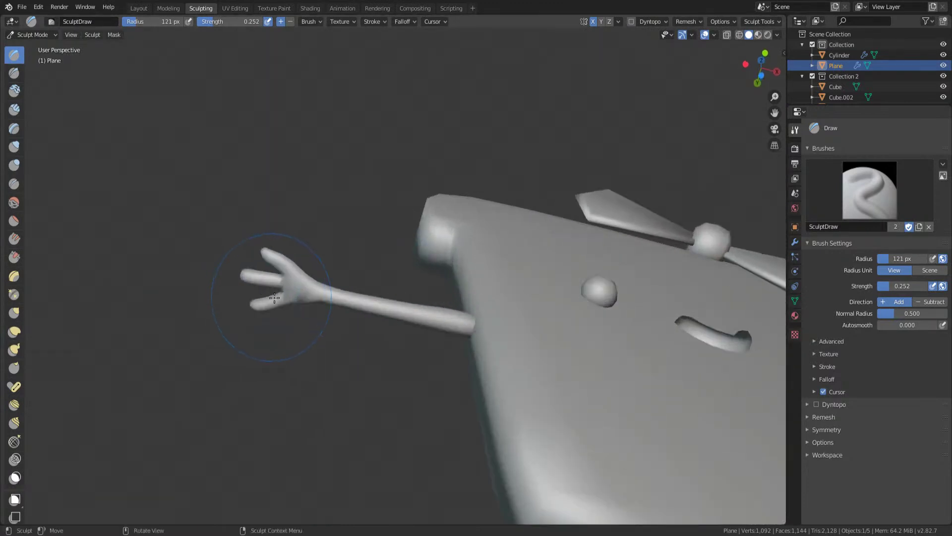
- Return to the Modeling workspace, put the arms object in Object Mode and save the file
{"action": "middle_click_drag", "start_coordinate": [286, 255], "coordinate": [508, 362]}
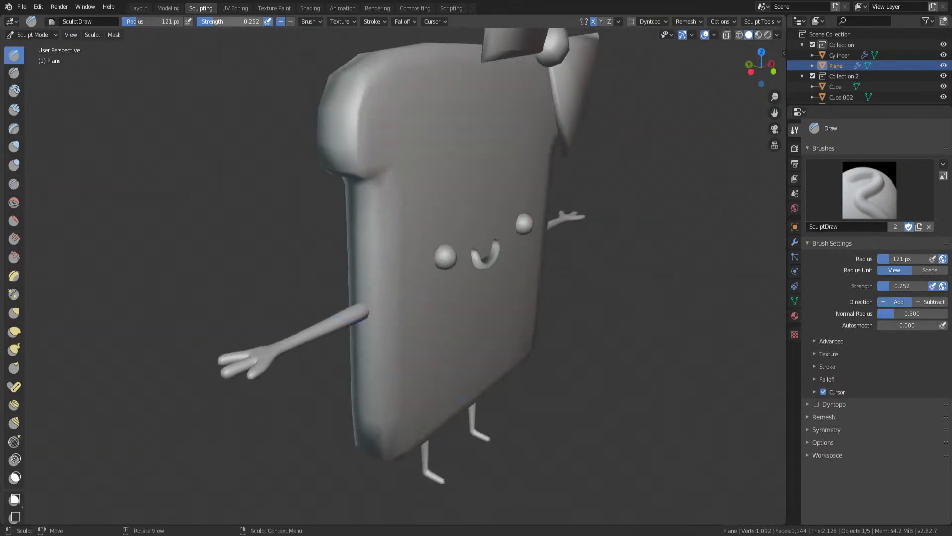
{"action": "left_click", "coordinate": [168, 8]}
{"action": "key", "text": "Tab"}
{"action": "scroll", "coordinate": [412, 251], "scroll_direction": "up", "scroll_amount": 3}
{"action": "middle_click_drag", "start_coordinate": [409, 253], "coordinate": [458, 245]}
{"action": "scroll", "coordinate": [496, 208], "scroll_direction": "up", "scroll_amount": 4}
{"action": "middle_click_drag", "start_coordinate": [514, 178], "coordinate": [495, 379], "text": "shift"}
{"action": "key", "text": "ctrl+s"}
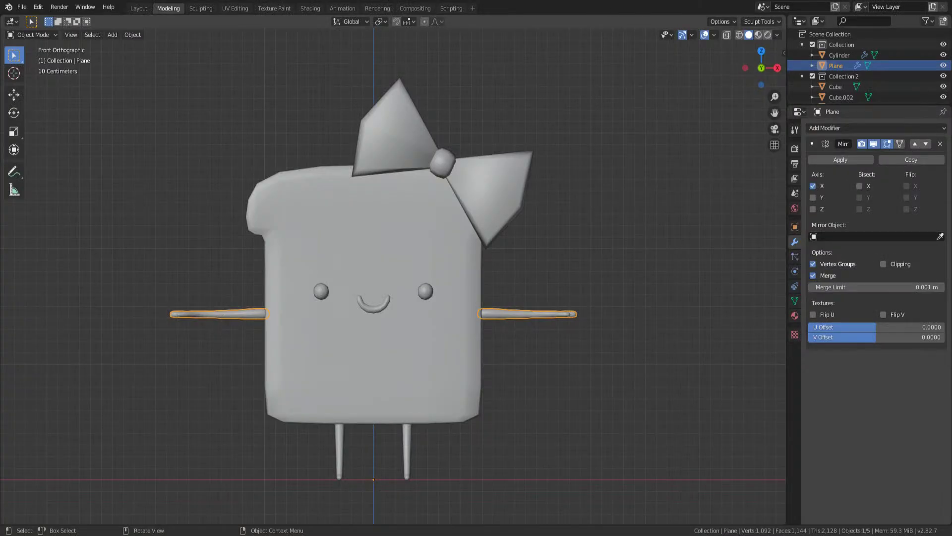
{"action": "scroll", "coordinate": [430, 204], "scroll_direction": "up", "scroll_amount": 2}
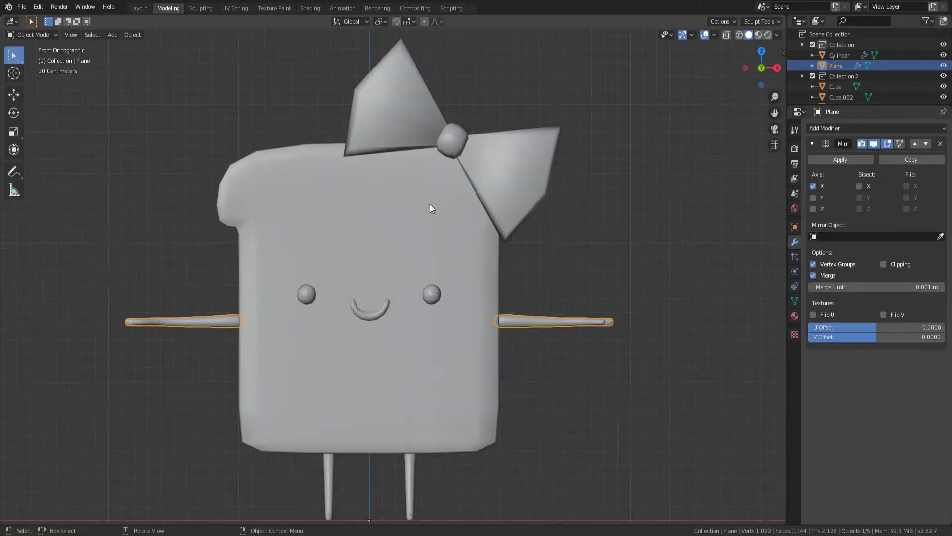
- Enable X mirror editing on the toast body and scale its crust's side vertex about 1.31 along Z with proportional size 1.00
{"action": "left_click", "coordinate": [430, 205]}
{"action": "key", "text": "Tab"}
{"action": "left_click", "coordinate": [217, 204]}
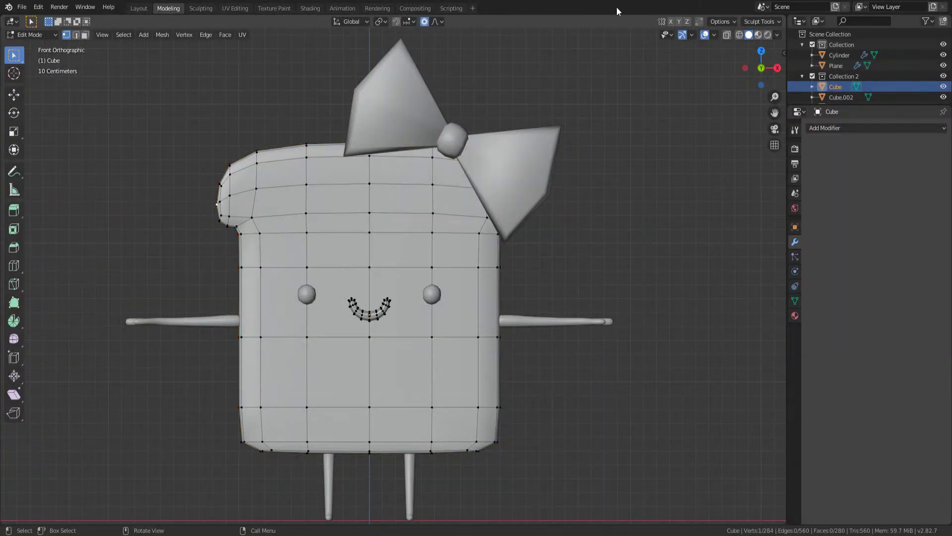
{"action": "left_click", "coordinate": [671, 21]}
{"action": "key", "text": "s"}
{"action": "key", "text": "z"}
{"action": "scroll", "coordinate": [184, 155], "scroll_direction": "down", "scroll_amount": 20}
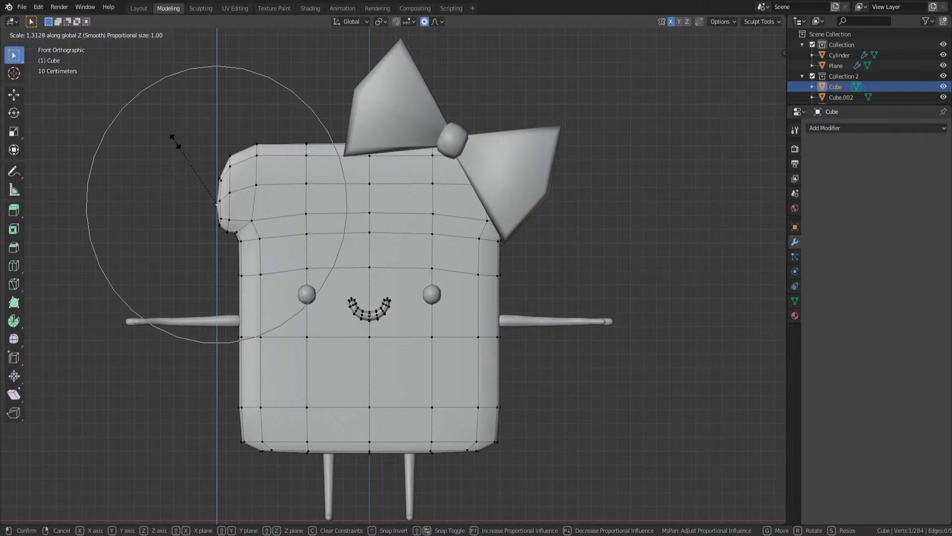
{"action": "left_click", "coordinate": [173, 142]}
- Pull the crust's side bulge outward and its upper corner about 0.11 m outward, using proportional size 0.75
{"action": "key", "text": "g"}
{"action": "scroll", "coordinate": [170, 150], "scroll_direction": "up", "scroll_amount": 6}
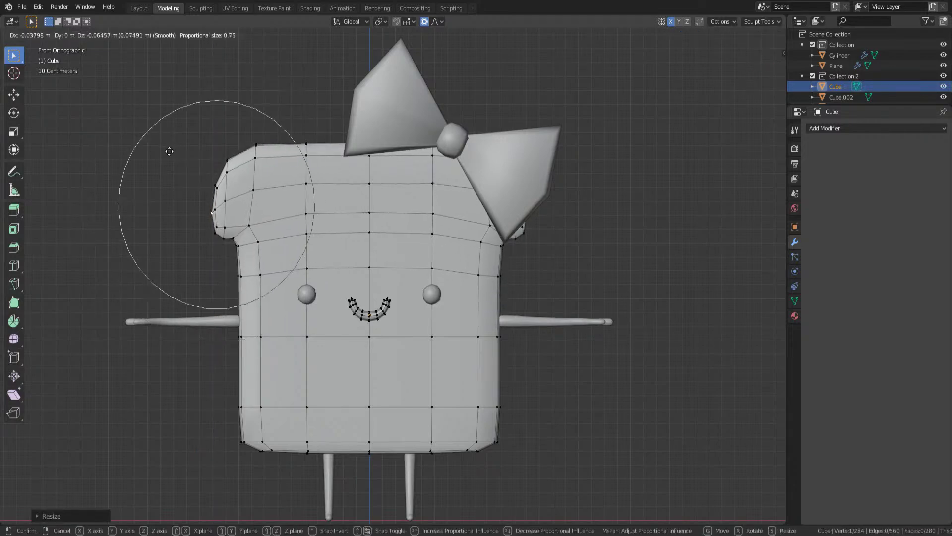
{"action": "left_click", "coordinate": [165, 152]}
{"action": "key", "text": "g"}
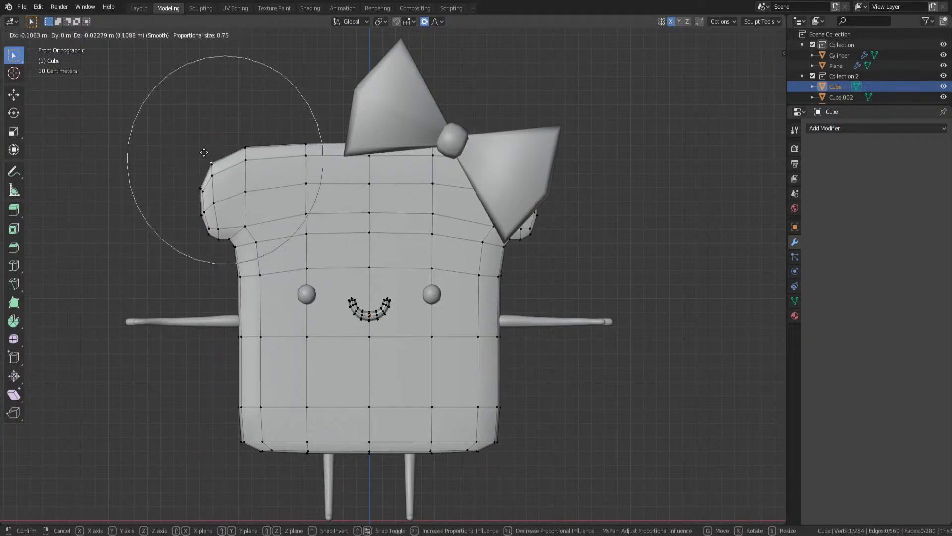
{"action": "left_click", "coordinate": [202, 153]}
- Raise the crust's top centre vertex about 0.04 m with proportional size 1.21, then leave Edit Mode and save the file
{"action": "key", "text": "g"}
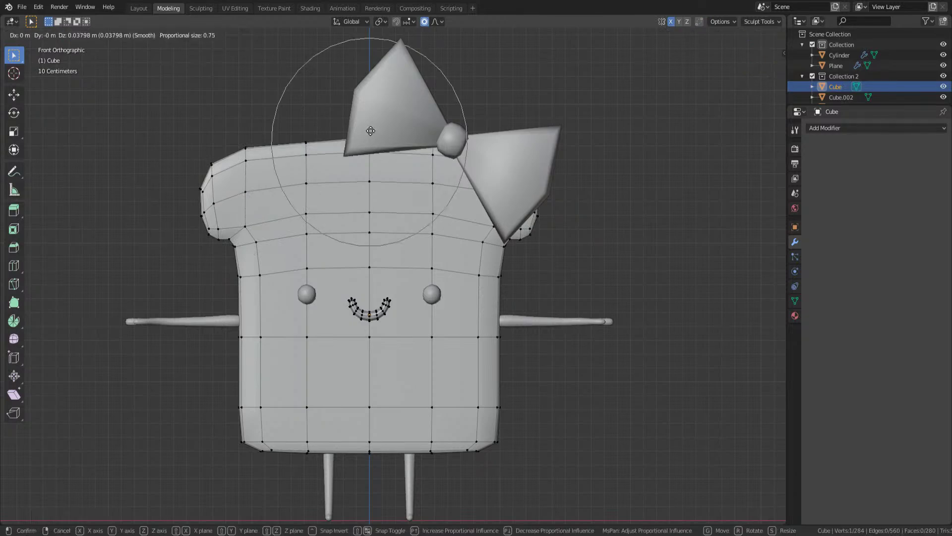
{"action": "scroll", "coordinate": [369, 134], "scroll_direction": "down", "scroll_amount": 4}
{"action": "left_click", "coordinate": [369, 132]}
{"action": "key", "text": "shift+z"}
{"action": "key", "text": "shift+z"}
{"action": "key", "text": "Tab"}
{"action": "scroll", "coordinate": [459, 243], "scroll_direction": "down", "scroll_amount": 5}
{"action": "scroll", "coordinate": [462, 244], "scroll_direction": "up", "scroll_amount": 3}
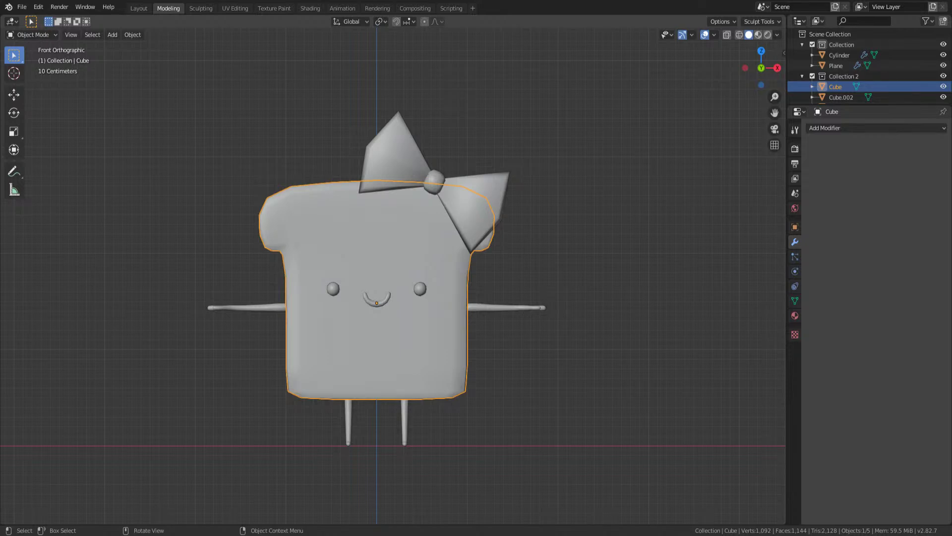
{"action": "left_click", "coordinate": [542, 308]}
{"action": "key", "text": "ctrl+s"}
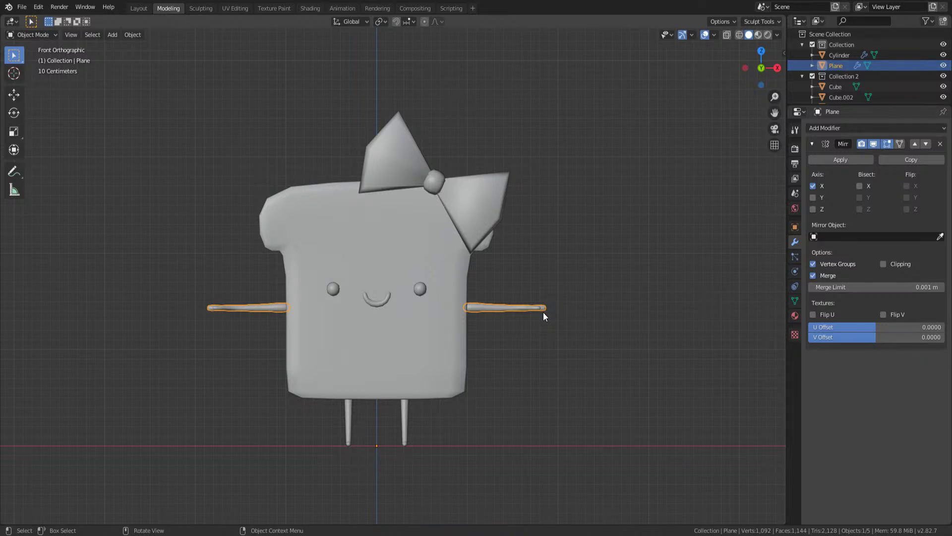
- Inspect the reshaped toast character's proportions from the front and sides, keeping the file saved
{"action": "middle_click_drag", "start_coordinate": [473, 270], "coordinate": [496, 268]}
{"action": "key", "text": "KP_1"}
{"action": "scroll", "coordinate": [456, 304], "scroll_direction": "up", "scroll_amount": 4}
{"action": "middle_click_drag", "start_coordinate": [442, 305], "coordinate": [436, 232], "text": "shift"}
{"action": "key", "text": "ctrl+s"}
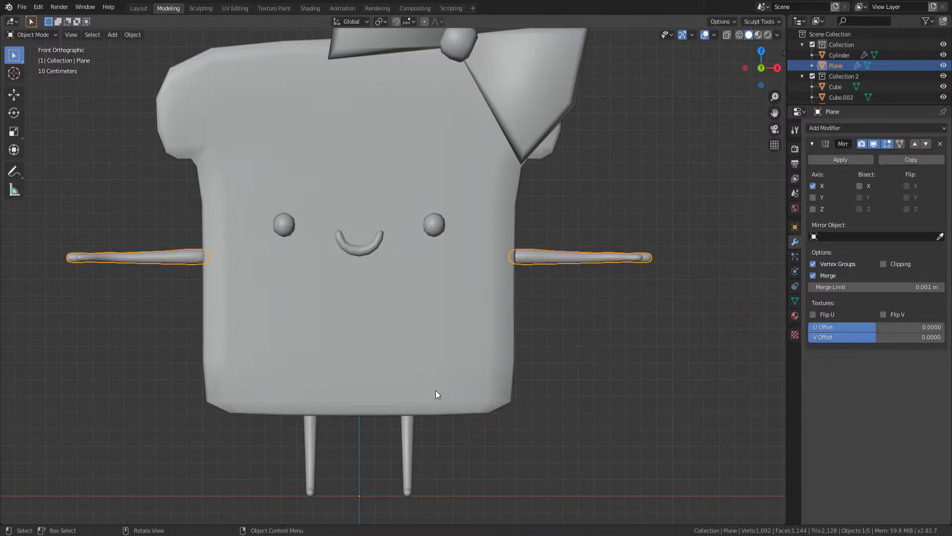
{"action": "scroll", "coordinate": [416, 315], "scroll_direction": "down", "scroll_amount": 4}
{"action": "middle_click_drag", "start_coordinate": [415, 316], "coordinate": [502, 278]}
{"action": "scroll", "coordinate": [391, 288], "scroll_direction": "up", "scroll_amount": 2}
{"action": "key", "text": "ctrl+s"}
{"action": "key", "text": "KP_1"}
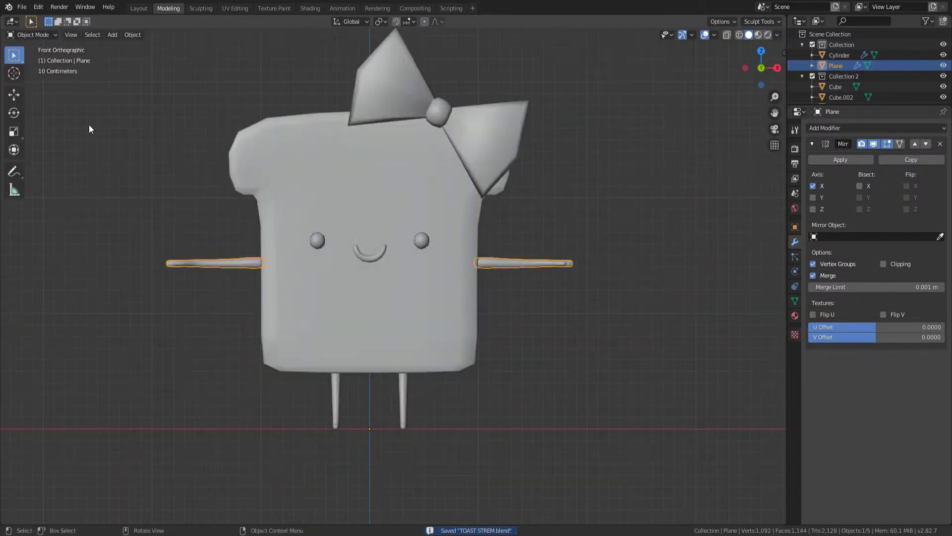
{"action": "middle_click_drag", "start_coordinate": [94, 253], "coordinate": [409, 82]}
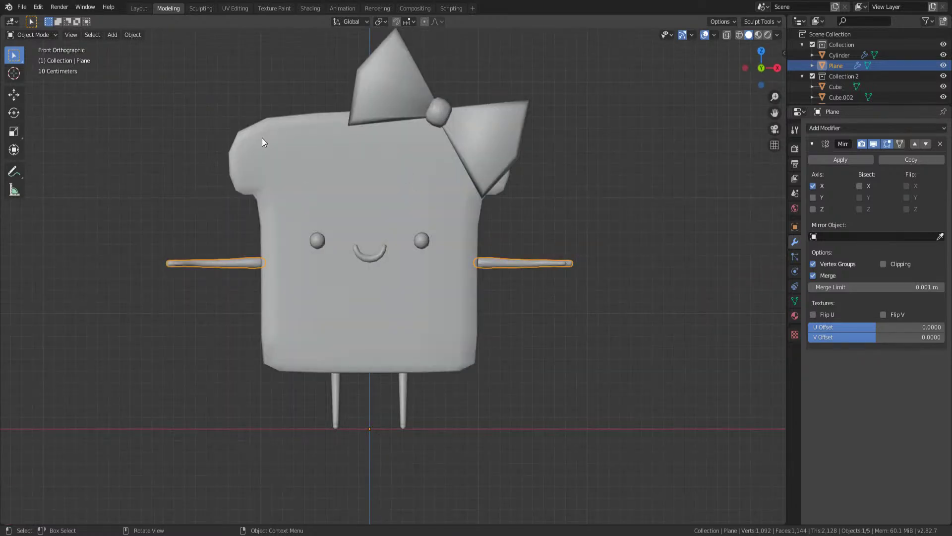
{"action": "mouse_move", "coordinate": [349, 148]}
{"action": "middle_mouse_down"}
{"action": "mouse_move", "coordinate": [411, 181]}
{"action": "mouse_move", "coordinate": [344, 164]}
{"action": "middle_mouse_up"}
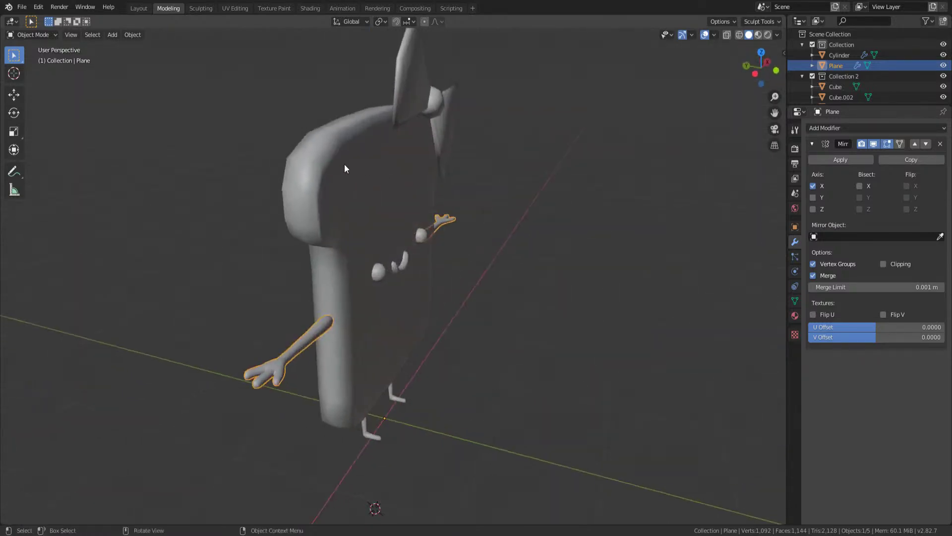
- Select the whole linked smile within the toast body's mesh and scale it down in front view
{"action": "left_click", "coordinate": [345, 166]}
{"action": "key", "text": "Tab"}
{"action": "middle_click_drag", "start_coordinate": [490, 198], "coordinate": [434, 191]}
{"action": "middle_click_drag", "start_coordinate": [427, 292], "coordinate": [415, 278]}
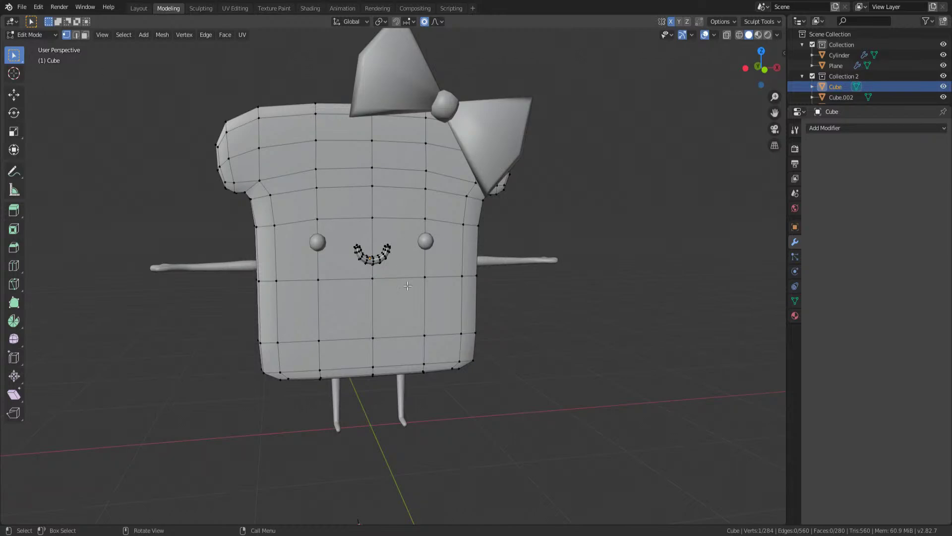
{"action": "key", "text": "KP_1"}
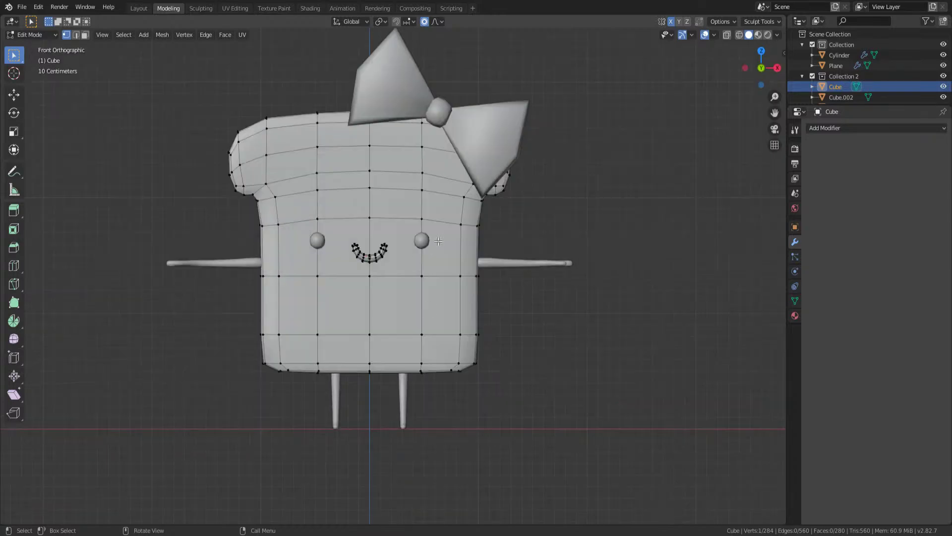
{"action": "scroll", "coordinate": [446, 244], "scroll_direction": "up", "scroll_amount": 6}
{"action": "scroll", "coordinate": [486, 327], "scroll_direction": "down", "scroll_amount": 5}
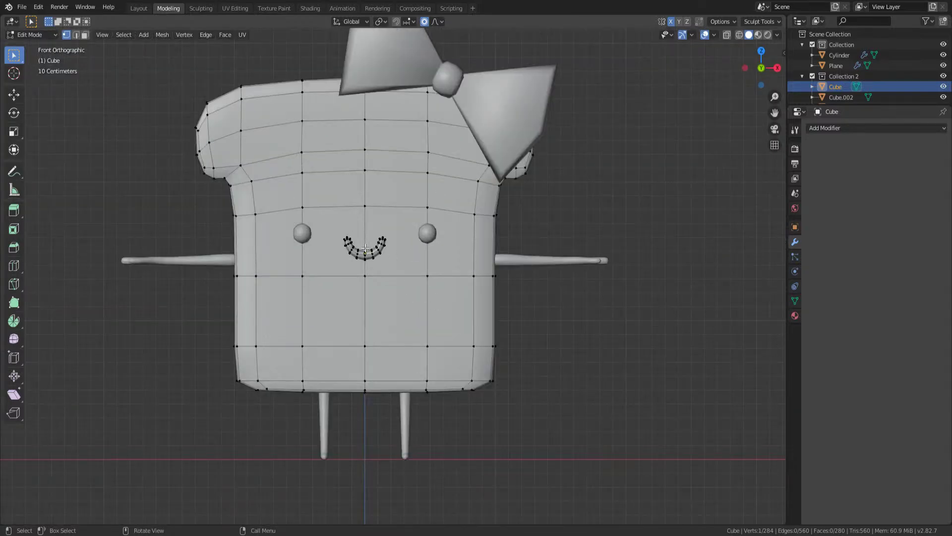
{"action": "key", "text": "l"}
{"action": "key", "text": "s"}
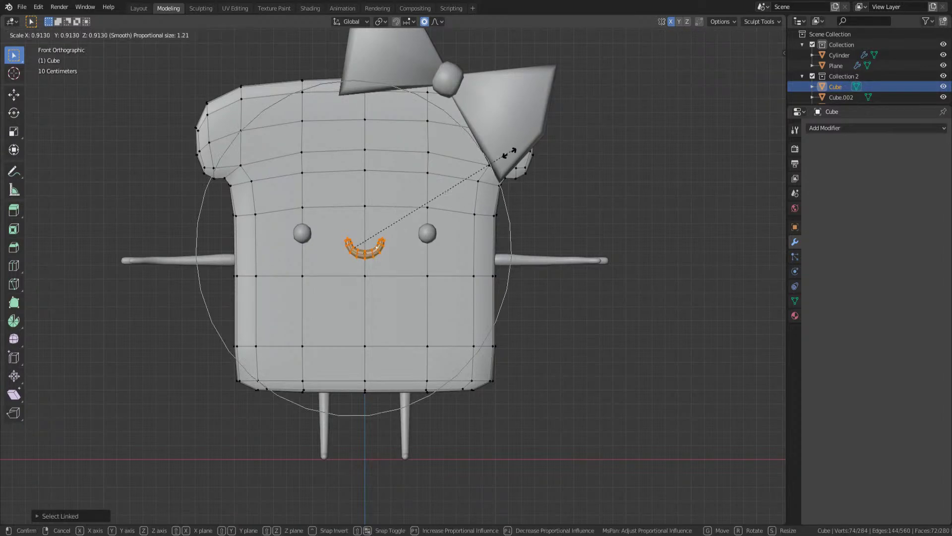
{"action": "left_click", "coordinate": [472, 194]}
- Fine-tune the smile's size with two more scalings, leave Edit Mode and save the file
{"action": "scroll", "coordinate": [473, 194], "scroll_direction": "up", "scroll_amount": 6}
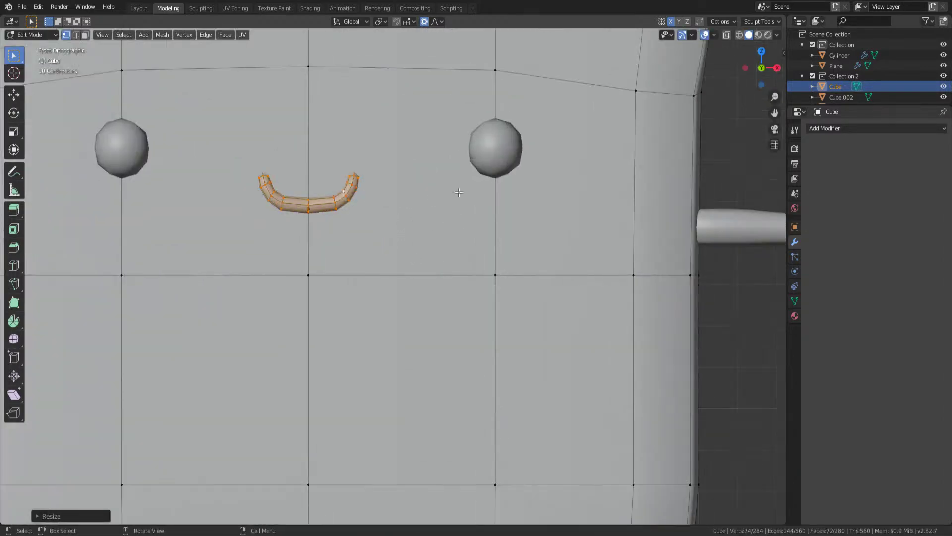
{"action": "key", "text": "s"}
{"action": "left_click", "coordinate": [435, 174]}
{"action": "key", "text": "s"}
{"action": "left_click", "coordinate": [420, 174]}
{"action": "key", "text": "Tab"}
{"action": "scroll", "coordinate": [419, 190], "scroll_direction": "down", "scroll_amount": 5}
{"action": "scroll", "coordinate": [419, 189], "scroll_direction": "down", "scroll_amount": 3}
{"action": "scroll", "coordinate": [425, 230], "scroll_direction": "up", "scroll_amount": 5}
{"action": "key", "text": "ctrl+s"}
- Move the mirrored eyes slightly inward toward the smile, save the file and deselect them in Object Mode
{"action": "key", "text": "Tab"}
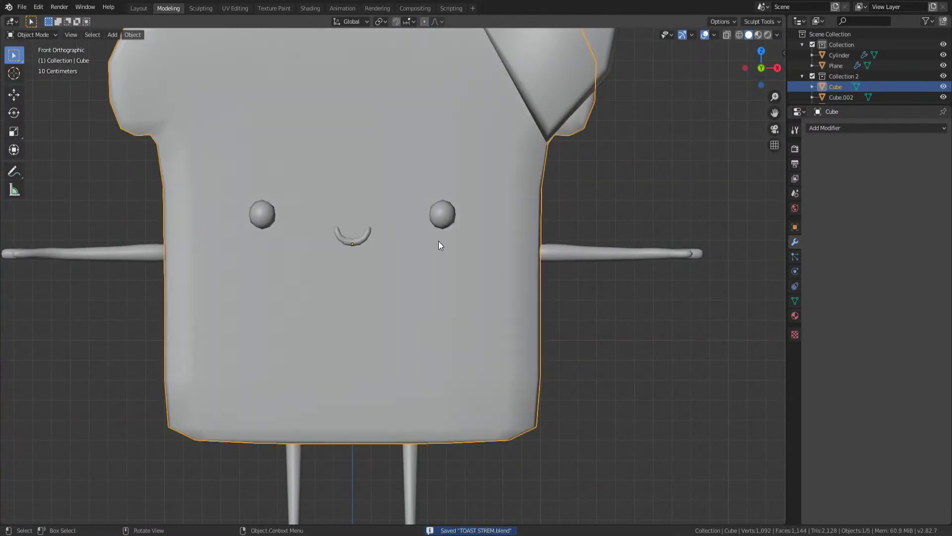
{"action": "key", "text": "Tab"}
{"action": "left_click", "coordinate": [439, 220]}
{"action": "key", "text": "Tab"}
{"action": "key", "text": "g"}
{"action": "left_click", "coordinate": [508, 176]}
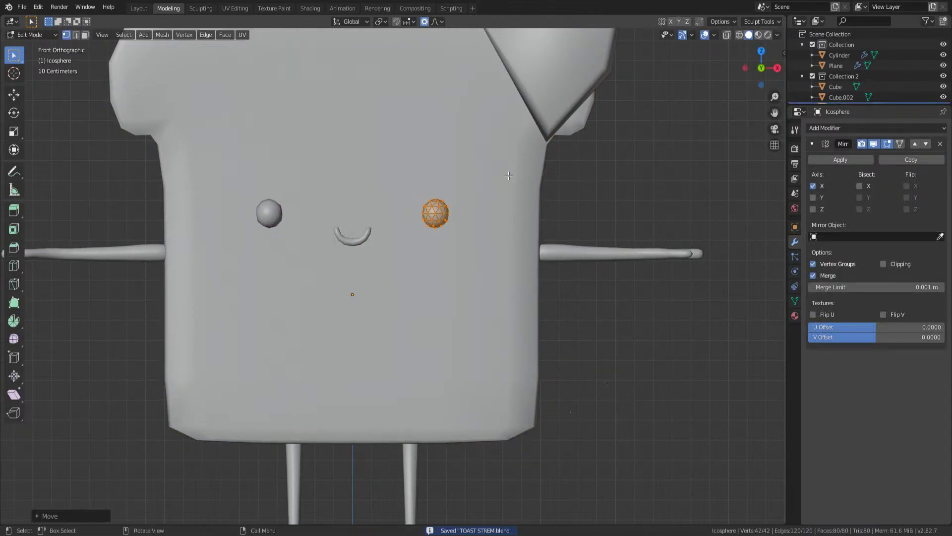
{"action": "key", "text": "Tab"}
{"action": "scroll", "coordinate": [511, 196], "scroll_direction": "down", "scroll_amount": 5}
{"action": "key", "text": "ctrl+s"}
{"action": "key", "text": "Tab"}
{"action": "scroll", "coordinate": [496, 238], "scroll_direction": "down", "scroll_amount": 3}
{"action": "key", "text": "Tab"}
{"action": "left_click", "coordinate": [477, 279]}
{"action": "scroll", "coordinate": [424, 281], "scroll_direction": "up", "scroll_amount": 3}
{"action": "mouse_move", "coordinate": [439, 283]}
{"action": "middle_mouse_down"}
{"action": "mouse_move", "coordinate": [378, 314]}
{"action": "mouse_move", "coordinate": [313, 321]}
{"action": "mouse_move", "coordinate": [445, 284]}
{"action": "middle_mouse_up"}
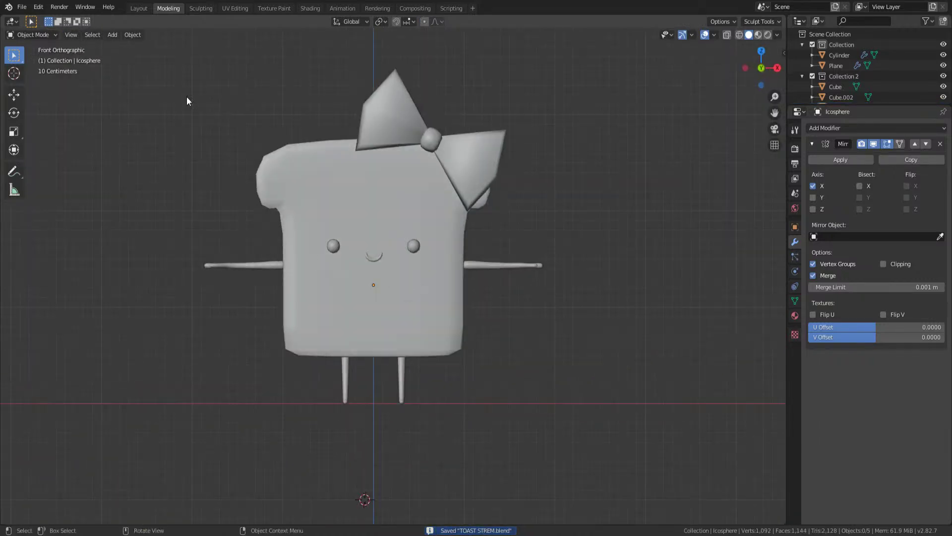
- Apply the Mirror modifiers of the eyes, arms and legs
{"action": "left_click_drag", "start_coordinate": [193, 106], "coordinate": [433, 339]}
{"action": "middle_click_drag", "start_coordinate": [386, 313], "coordinate": [360, 204]}
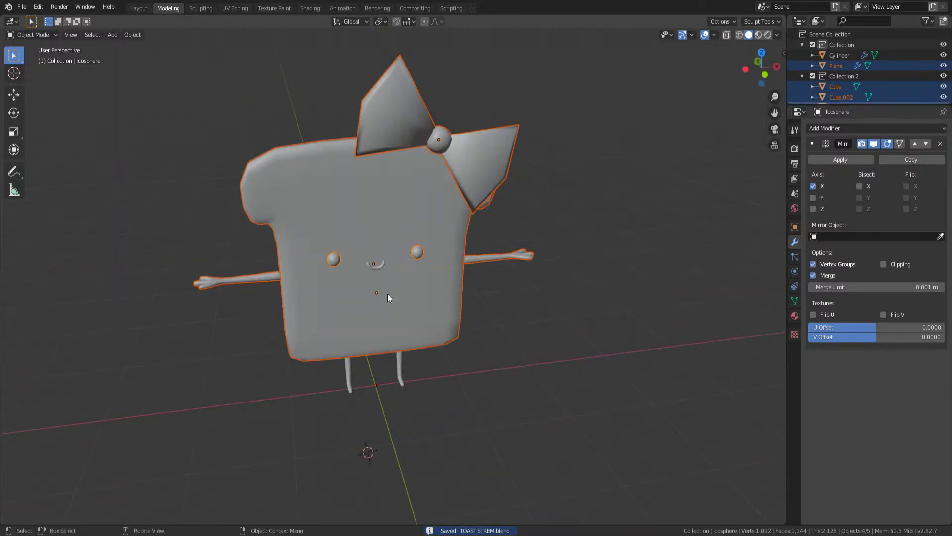
{"action": "left_click", "coordinate": [434, 132]}
{"action": "left_click", "coordinate": [418, 206]}
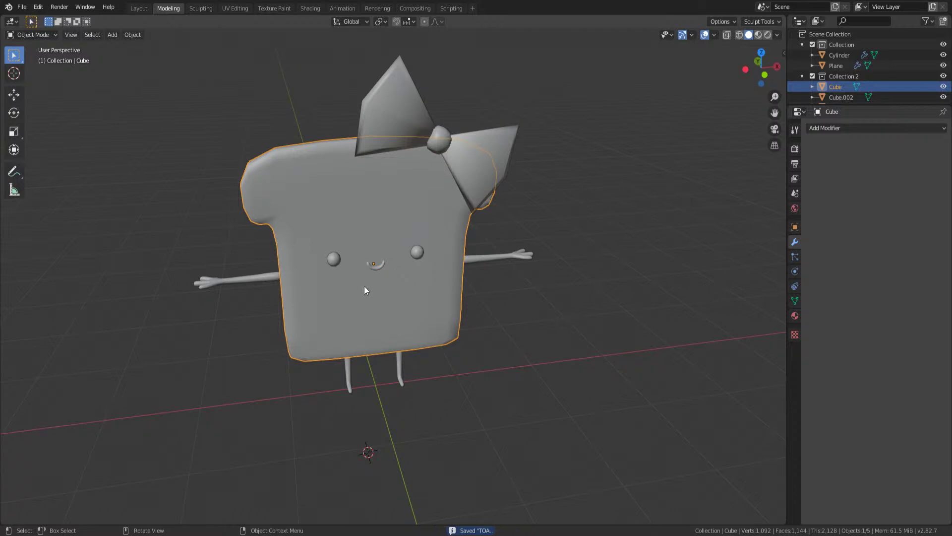
{"action": "left_click", "coordinate": [418, 255]}
{"action": "left_click", "coordinate": [843, 168]}
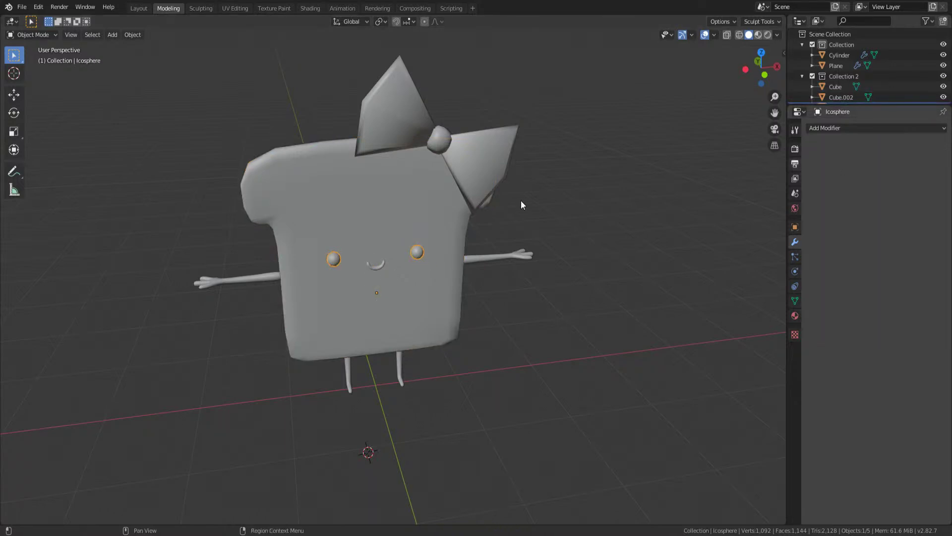
{"action": "left_click", "coordinate": [371, 257]}
{"action": "left_click", "coordinate": [504, 253]}
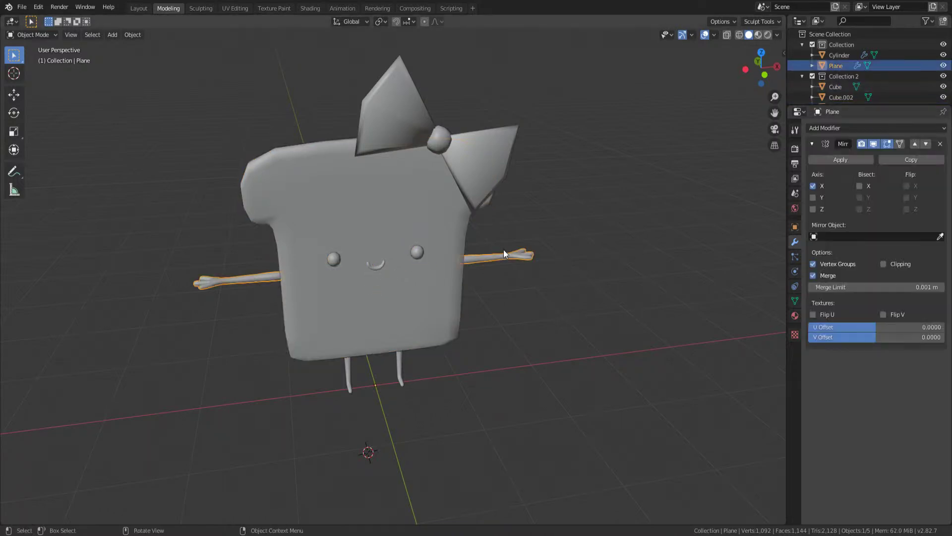
{"action": "left_click", "coordinate": [831, 160]}
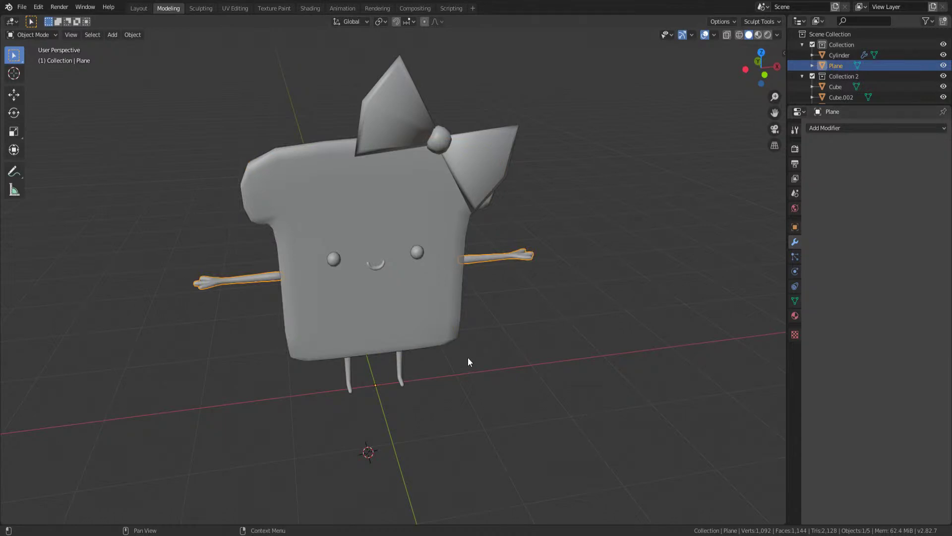
{"action": "left_click", "coordinate": [401, 366]}
{"action": "left_click", "coordinate": [834, 160]}
- Join all of the character's parts into the toast body object
{"action": "left_click", "coordinate": [398, 283]}
{"action": "left_click_drag", "start_coordinate": [192, 79], "coordinate": [422, 377]}
{"action": "right_click", "coordinate": [329, 172]}
{"action": "left_click", "coordinate": [319, 171]}
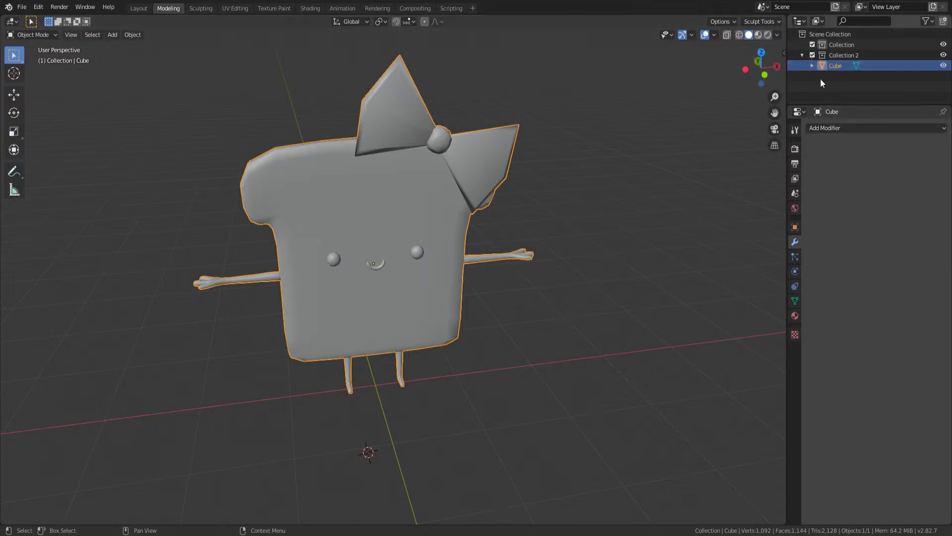
- Rename the joined object Toast and save the file
{"action": "key", "text": "F2"}
{"action": "key", "text": "Return"}
{"action": "key", "text": "ctrl+s"}
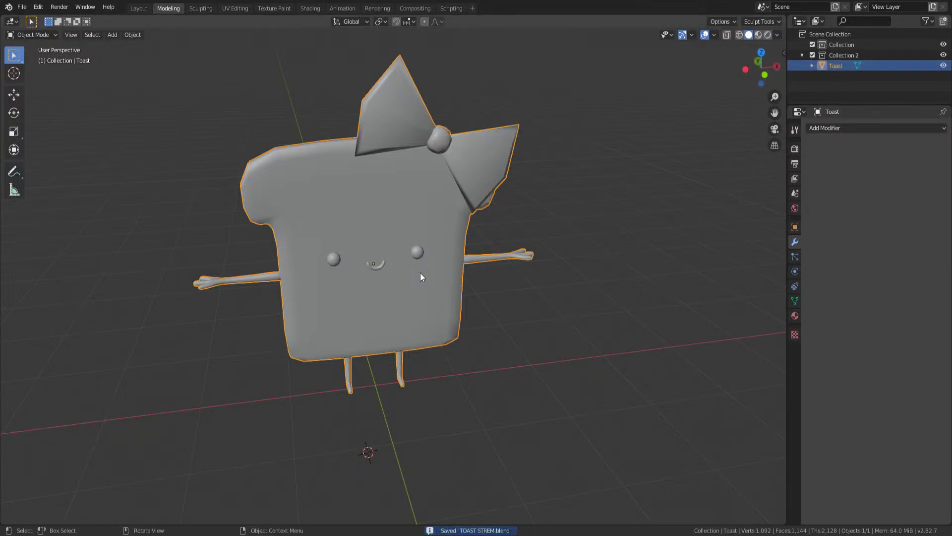
- Switch to the UV Editing workspace and unwrap the entire Toast mesh with Project From View
{"action": "left_click", "coordinate": [236, 9]}
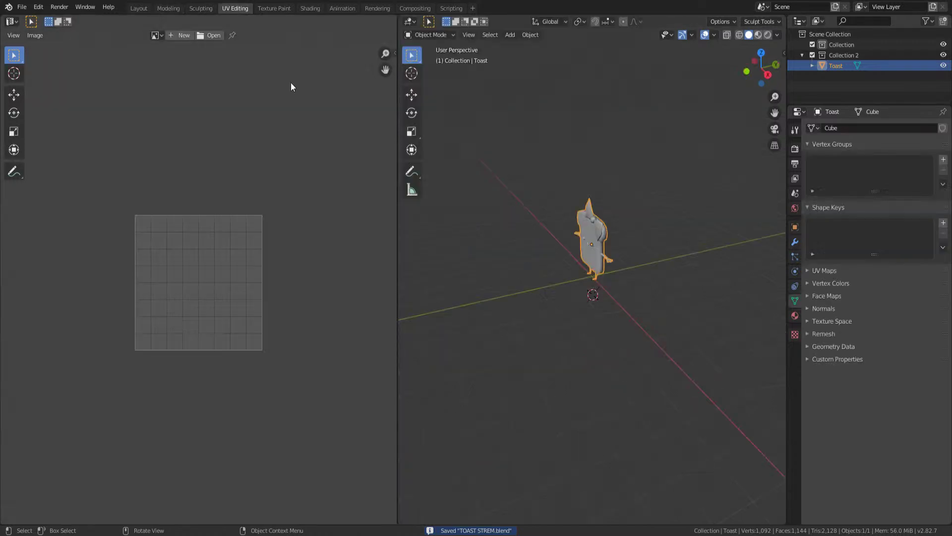
{"action": "key", "text": "Tab"}
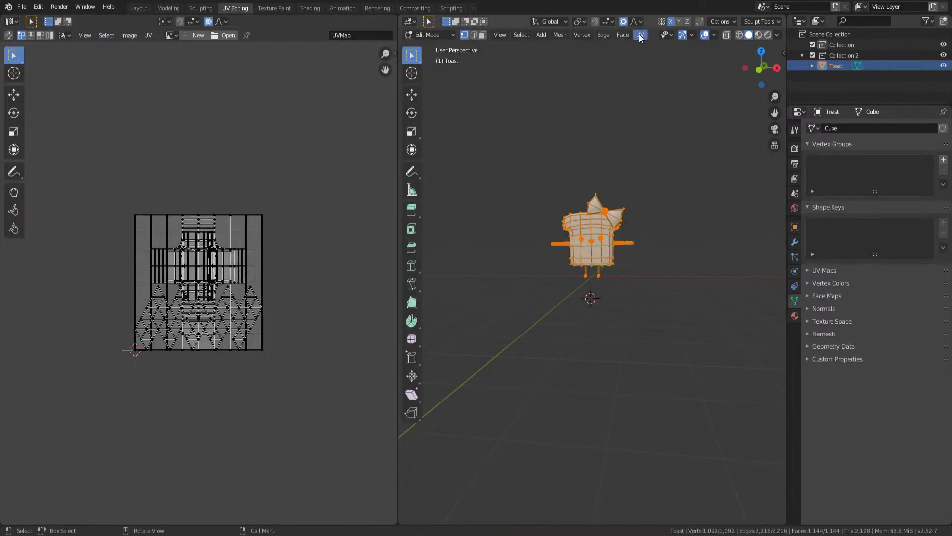
{"action": "left_click", "coordinate": [640, 34]}
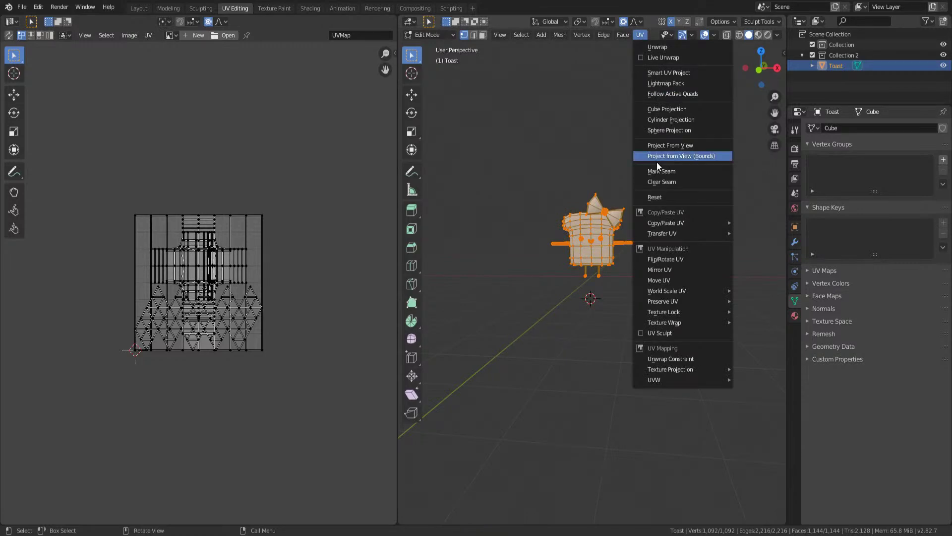
{"action": "left_click", "coordinate": [657, 146]}
{"action": "scroll", "coordinate": [607, 258], "scroll_direction": "up", "scroll_amount": 6}
{"action": "middle_click_drag", "start_coordinate": [606, 258], "coordinate": [610, 354], "text": "shift"}
{"action": "middle_click_drag", "start_coordinate": [609, 354], "coordinate": [642, 354]}
{"action": "scroll", "coordinate": [219, 268], "scroll_direction": "up", "scroll_amount": 6}
{"action": "middle_click_drag", "start_coordinate": [222, 272], "coordinate": [205, 245], "text": "shift"}
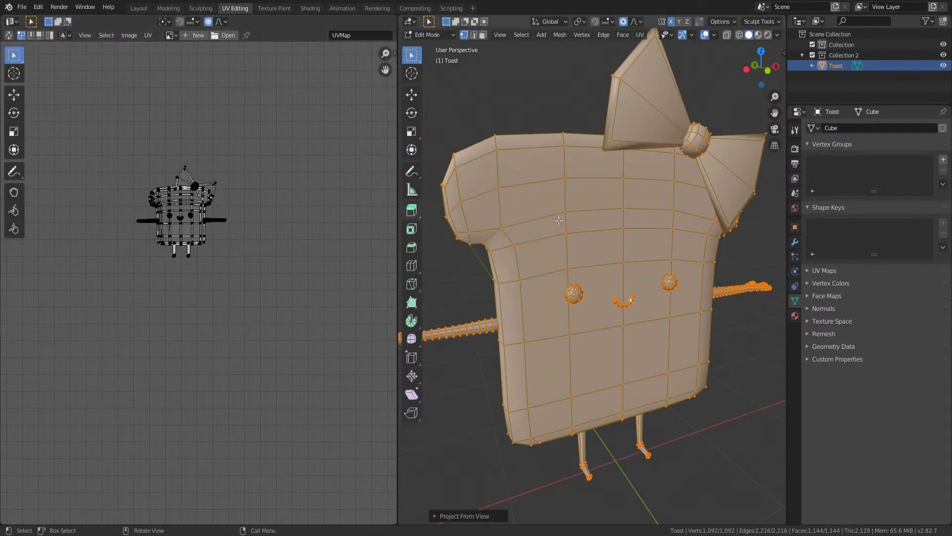
- Examine the edge layout of the toast's body from several angles and from the front in Edit Mode
{"action": "middle_click_drag", "start_coordinate": [570, 197], "coordinate": [578, 212]}
{"action": "middle_click_drag", "start_coordinate": [648, 201], "coordinate": [538, 310]}
{"action": "key", "text": "Tab"}
{"action": "key", "text": "Tab"}
{"action": "middle_click_drag", "start_coordinate": [538, 310], "coordinate": [591, 238], "text": "shift"}
{"action": "scroll", "coordinate": [629, 344], "scroll_direction": "up", "scroll_amount": 5}
{"action": "scroll", "coordinate": [592, 238], "scroll_direction": "down", "scroll_amount": 5}
{"action": "scroll", "coordinate": [645, 196], "scroll_direction": "up", "scroll_amount": 2}
{"action": "middle_click_drag", "start_coordinate": [655, 299], "coordinate": [644, 293]}
{"action": "key", "text": "KP_1"}
{"action": "scroll", "coordinate": [657, 248], "scroll_direction": "up", "scroll_amount": 3}
{"action": "middle_click_drag", "start_coordinate": [608, 248], "coordinate": [516, 265], "text": "shift"}
{"action": "scroll", "coordinate": [590, 184], "scroll_direction": "up", "scroll_amount": 1}
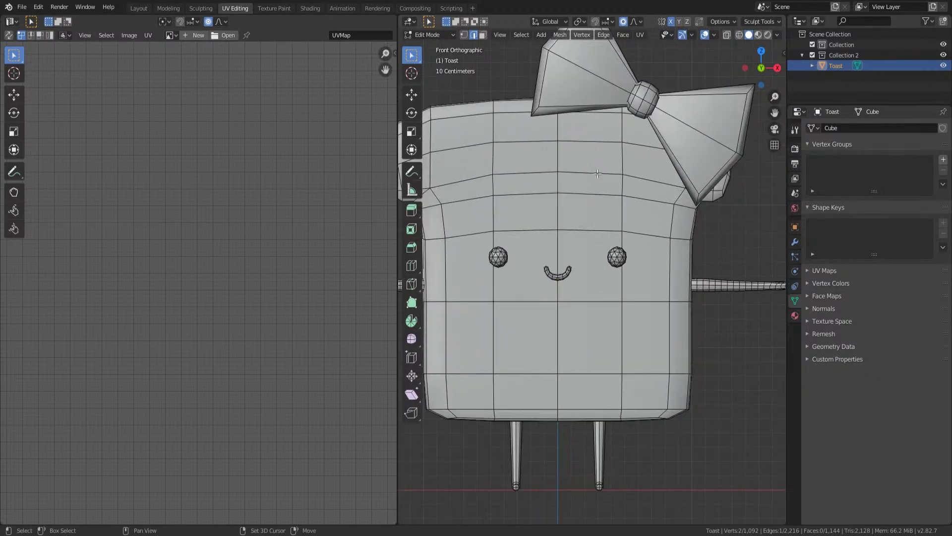
{"action": "middle_click_drag", "start_coordinate": [593, 179], "coordinate": [600, 283], "text": "shift"}
{"action": "middle_click_drag", "start_coordinate": [601, 215], "coordinate": [619, 251]}
{"action": "key", "text": "KP_1"}
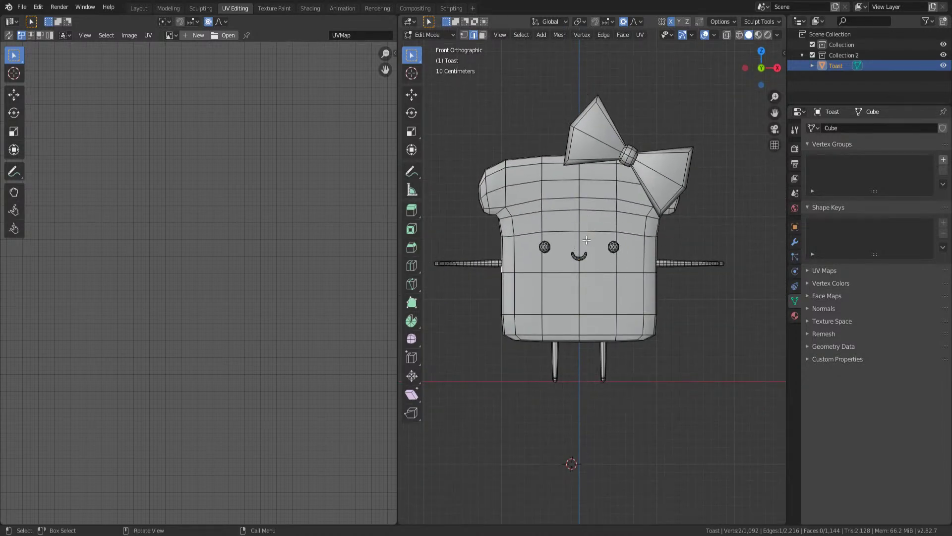
- Select the whole linked toast body from the front and enlarge its UV island in the UV editor
{"action": "scroll", "coordinate": [555, 195], "scroll_direction": "up", "scroll_amount": 2}
{"action": "scroll", "coordinate": [566, 210], "scroll_direction": "down", "scroll_amount": 1}
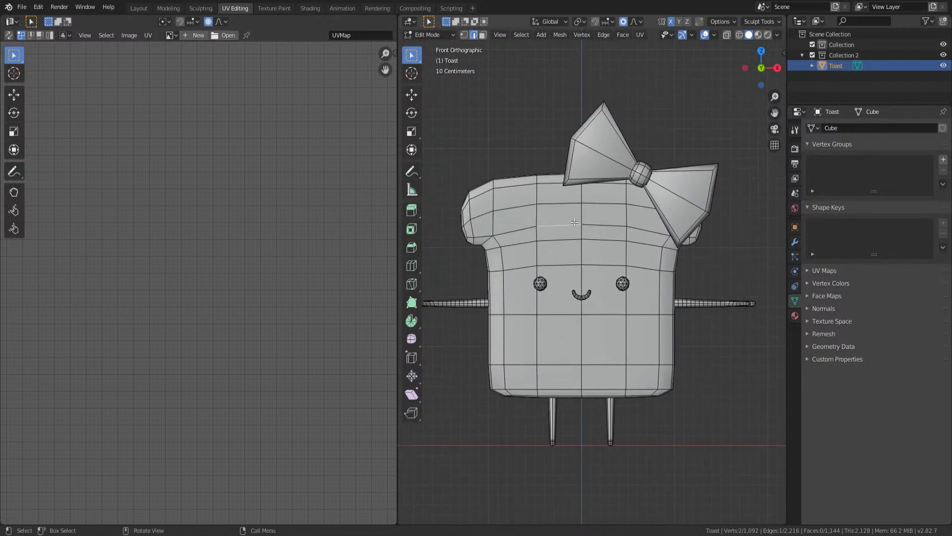
{"action": "key", "text": "Home"}
{"action": "scroll", "coordinate": [327, 258], "scroll_direction": "up", "scroll_amount": 2}
{"action": "key", "text": "l"}
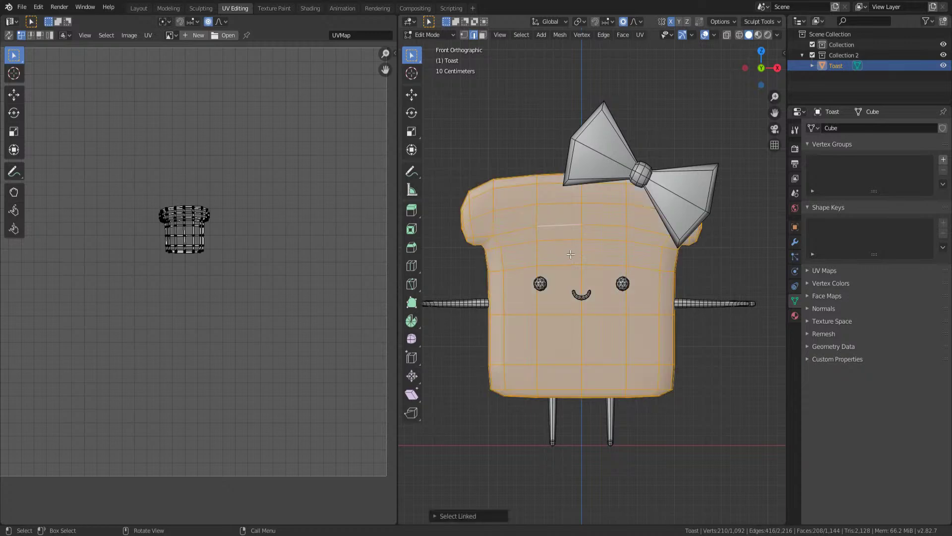
{"action": "left_click_drag", "start_coordinate": [141, 171], "coordinate": [266, 270]}
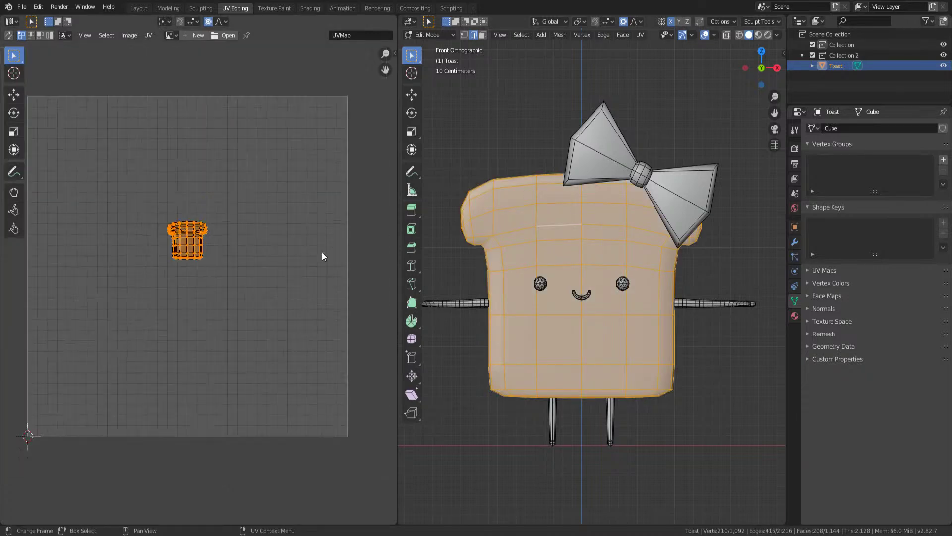
{"action": "middle_click_drag", "start_coordinate": [222, 234], "coordinate": [239, 264]}
{"action": "key", "text": "g"}
{"action": "left_click", "coordinate": [180, 321]}
{"action": "key", "text": "s"}
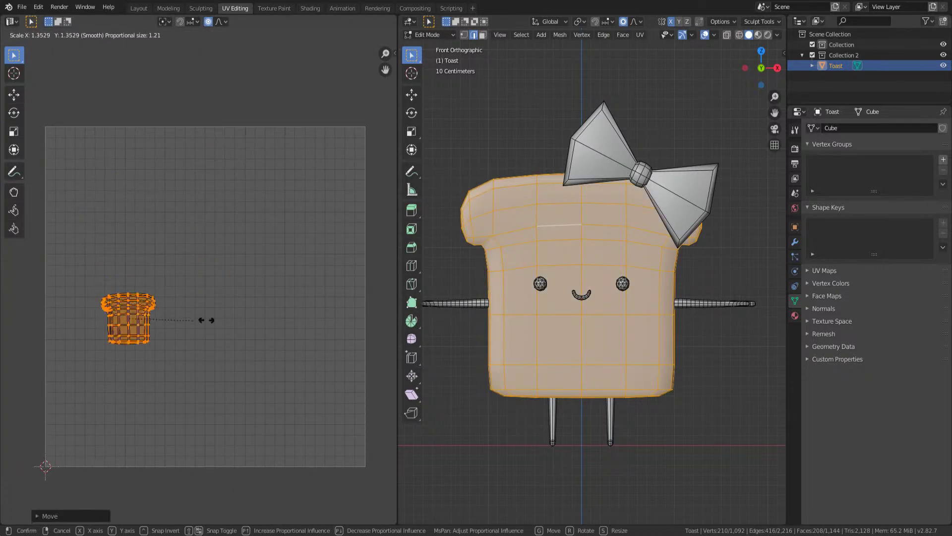
{"action": "left_click", "coordinate": [378, 318]}
- Reposition and further enlarge the body's UV island until it fills most of the UV square
{"action": "key", "text": "g"}
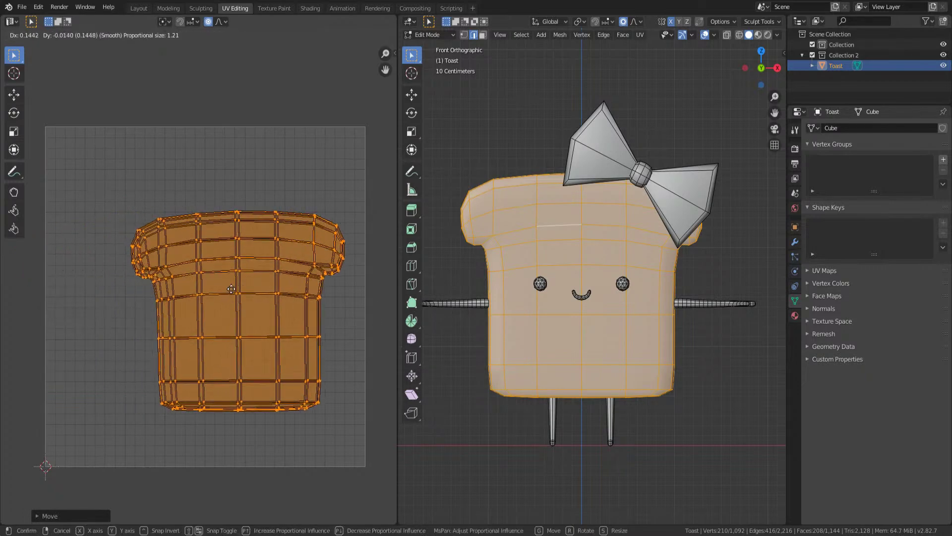
{"action": "left_click", "coordinate": [185, 294]}
{"action": "key", "text": "s"}
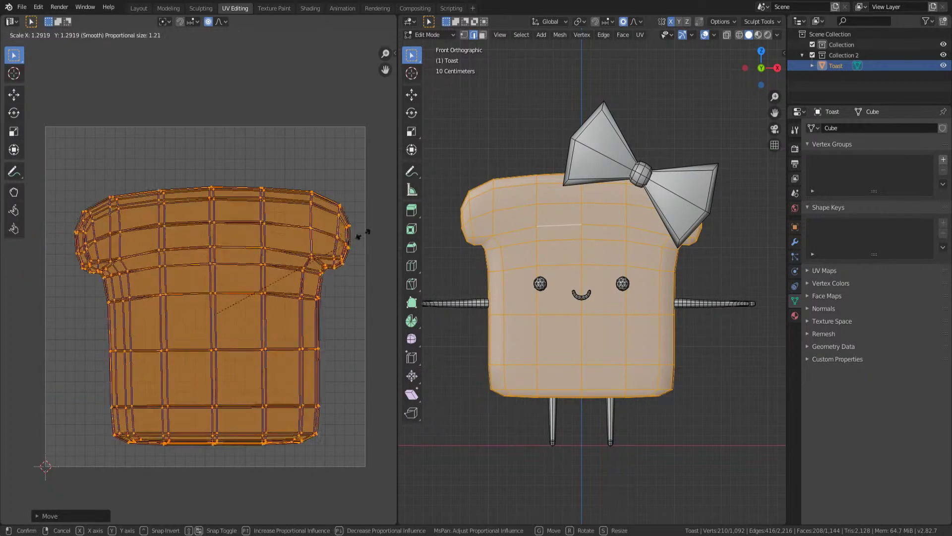
{"action": "left_click", "coordinate": [366, 220]}
{"action": "key", "text": "g"}
{"action": "left_click", "coordinate": [350, 225]}
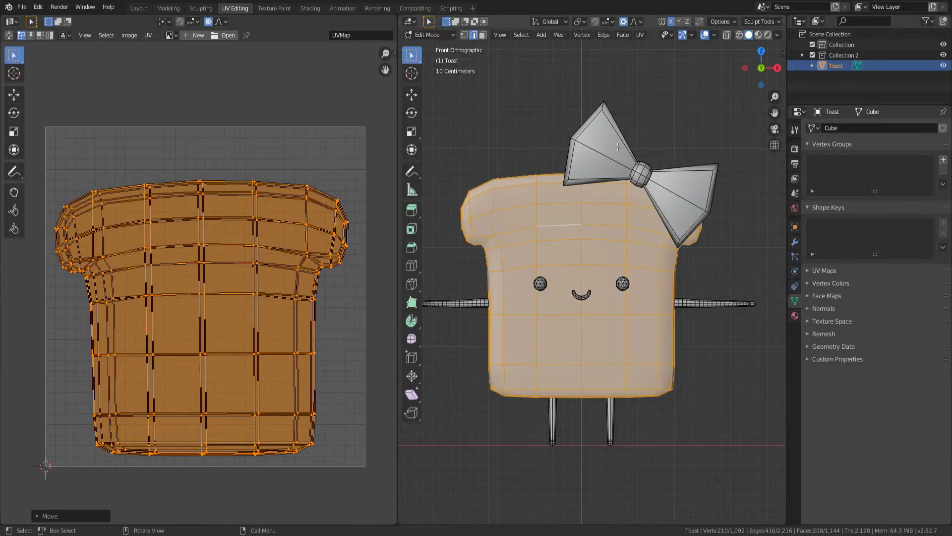
- Select all parts of the bow, rotate their UVs level, enlarge them and place them above the UV square's upper-right corner
{"action": "left_click", "coordinate": [634, 164]}
{"action": "key", "text": "ctrl+l"}
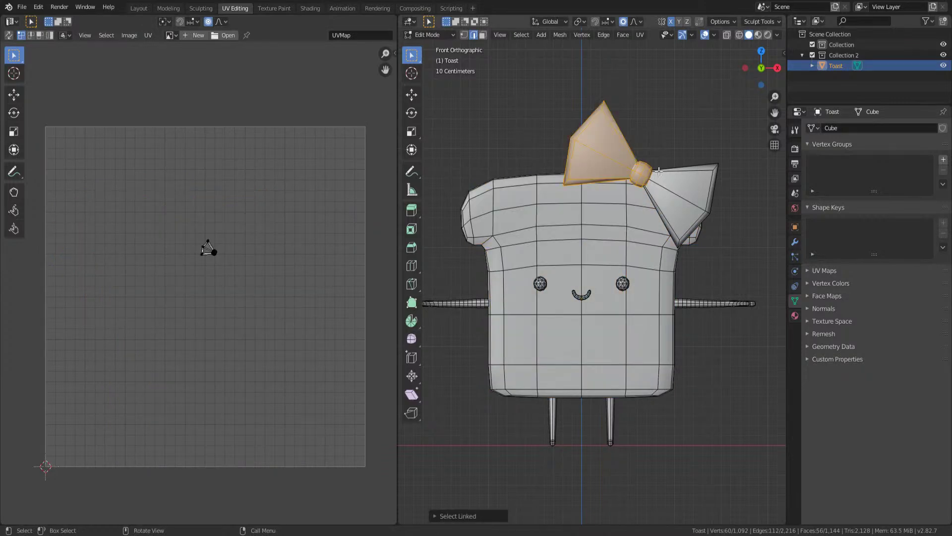
{"action": "key", "text": "a"}
{"action": "key", "text": "r"}
{"action": "left_click", "coordinate": [345, 136]}
{"action": "key", "text": "s"}
{"action": "left_click", "coordinate": [31, 67]}
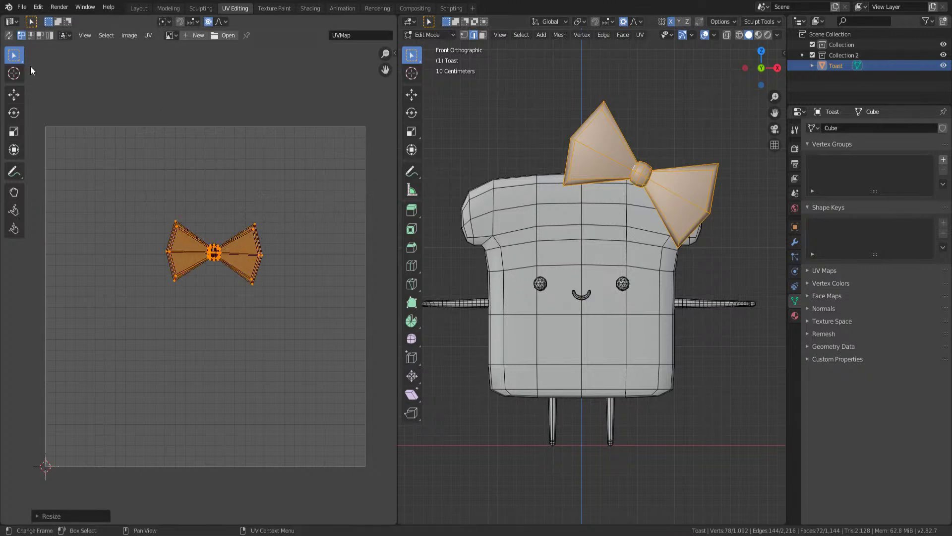
{"action": "key", "text": "g"}
{"action": "left_click", "coordinate": [386, 69]}
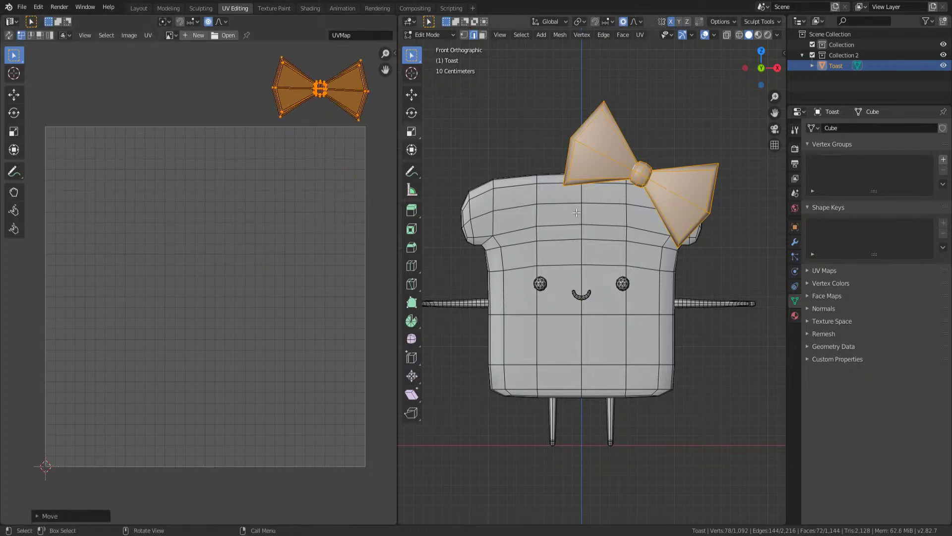
- Select both eyes, enlarge their UV islands and place them on top of each other above the UV square's upper-left corner
{"action": "key", "text": "alt+a"}
{"action": "key", "text": "l"}
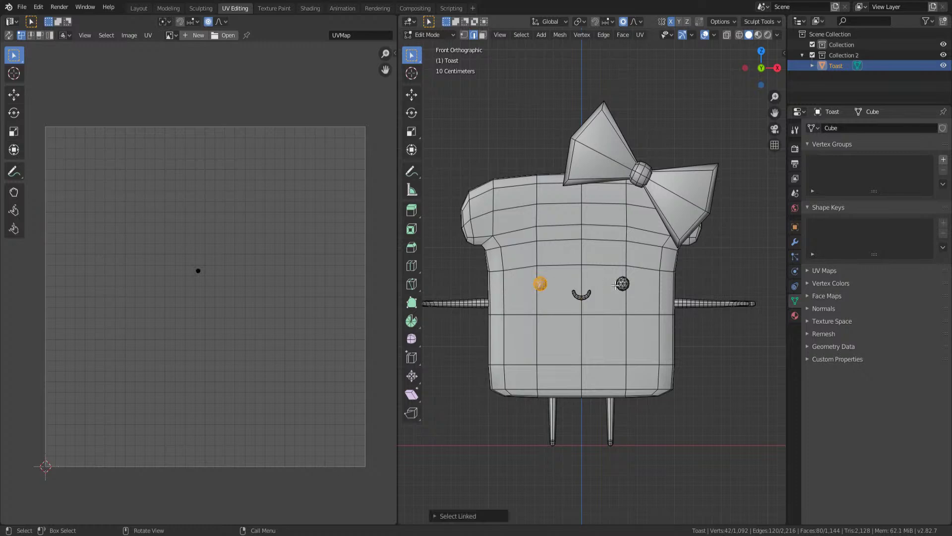
{"action": "key", "text": "a"}
{"action": "key", "text": "s"}
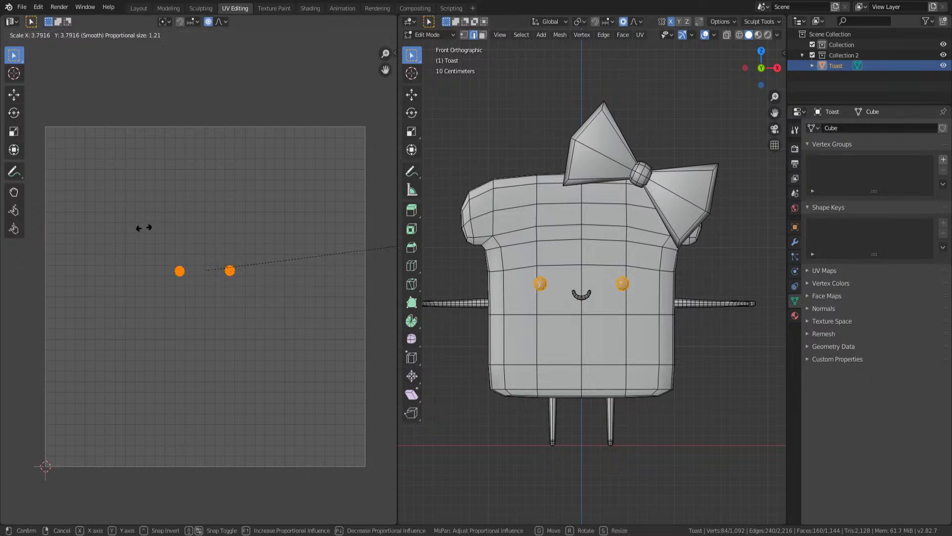
{"action": "left_click", "coordinate": [389, 255]}
{"action": "key", "text": "g"}
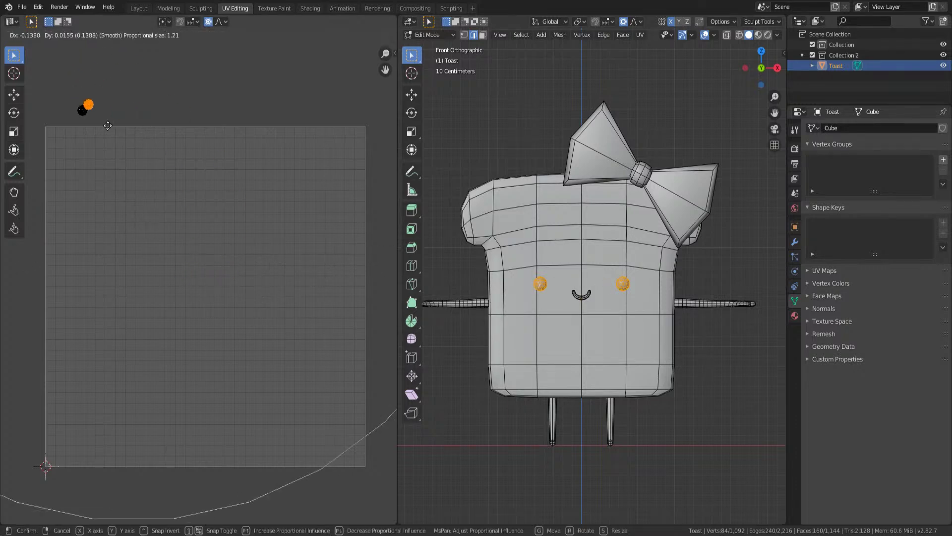
{"action": "left_click", "coordinate": [103, 132]}
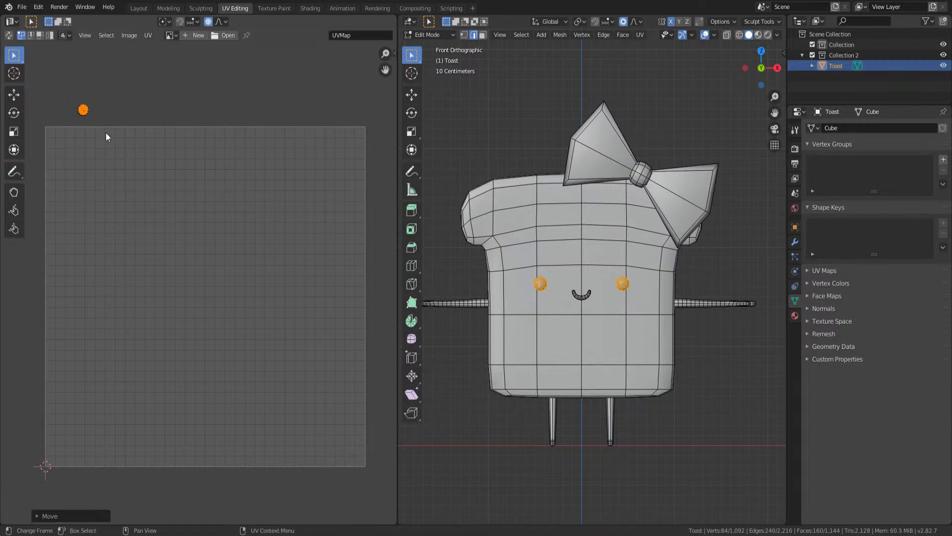
- Select the linked mouth mesh, move its UV island beside the eye islands above the UV square and enlarge it
{"action": "left_click", "coordinate": [581, 296]}
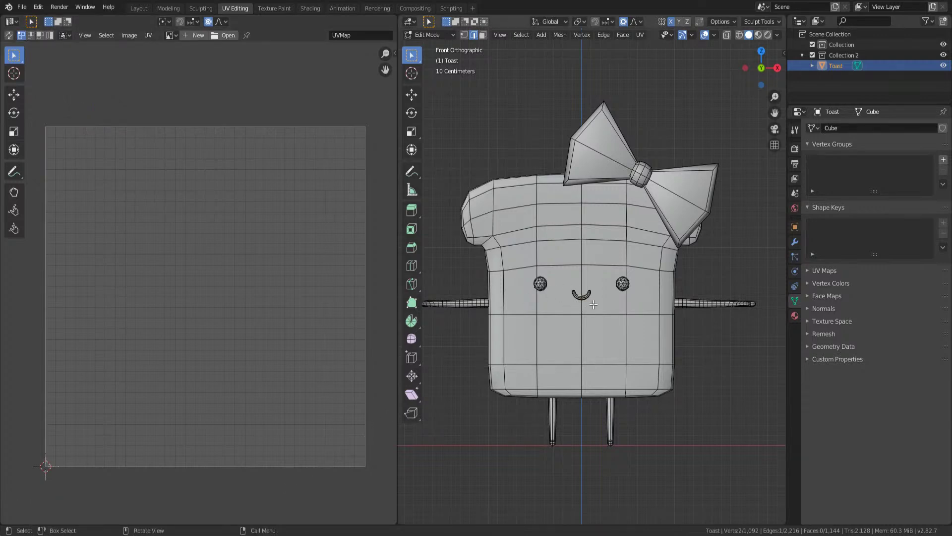
{"action": "key", "text": "ctrl+l"}
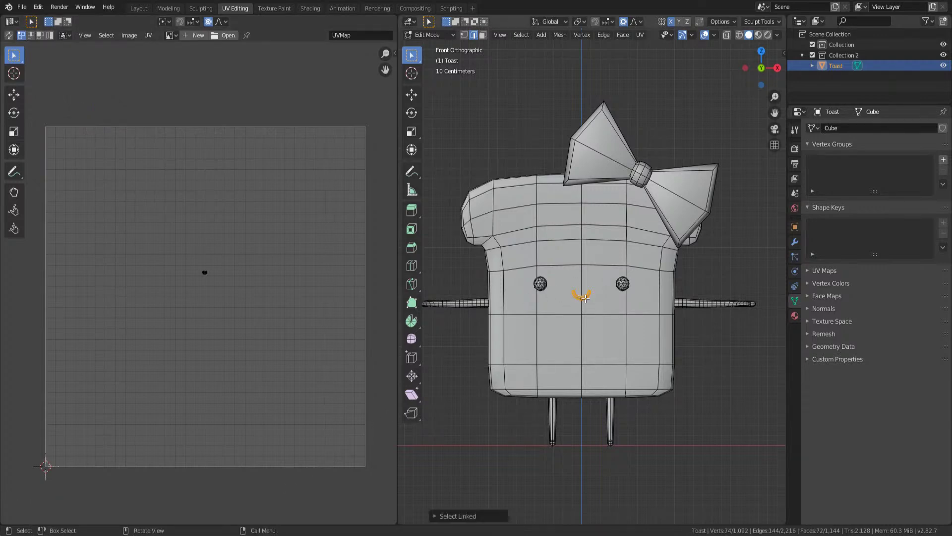
{"action": "key", "text": "a"}
{"action": "key", "text": "g"}
{"action": "key", "text": "s"}
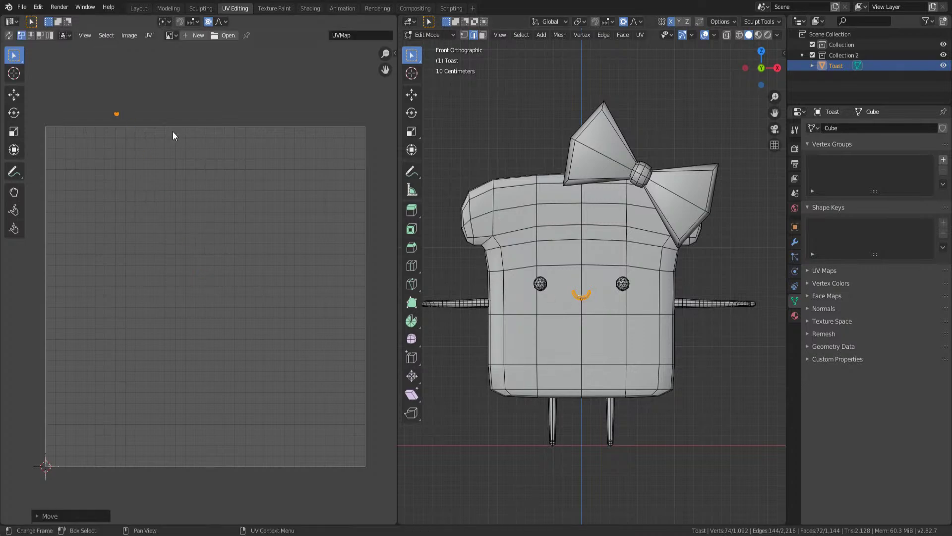
{"action": "left_click", "coordinate": [129, 165]}
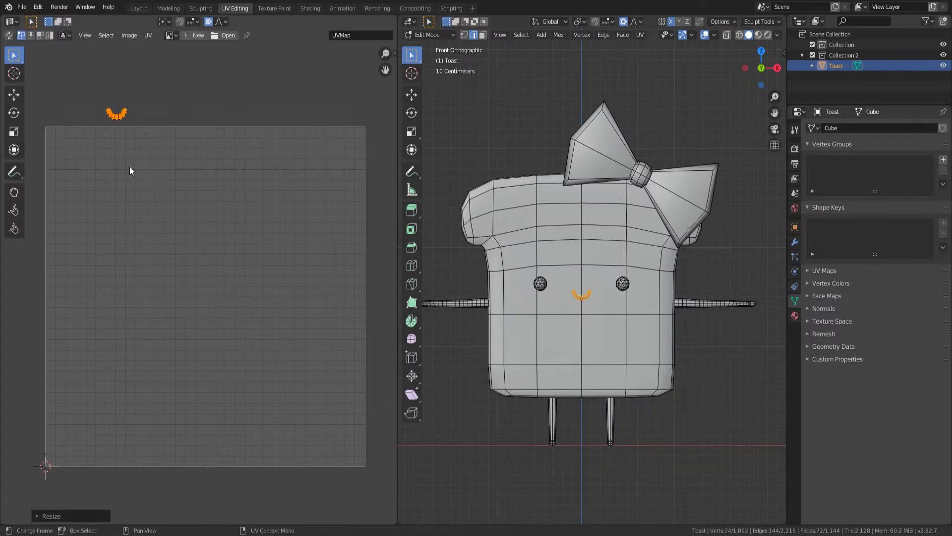
- Select both arms and both legs, enlarge their UV islands together and move them below the UV square
{"action": "left_click", "coordinate": [470, 300]}
{"action": "key", "text": "ctrl+l"}
{"action": "left_click", "coordinate": [720, 302], "text": "shift"}
{"action": "key", "text": "ctrl+l"}
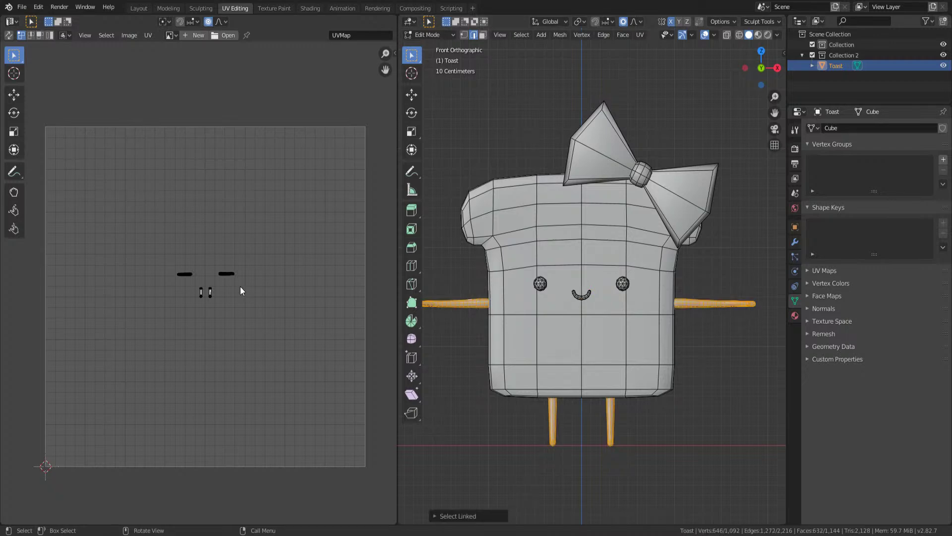
{"action": "key", "text": "a"}
{"action": "key", "text": "s"}
{"action": "key", "text": "Escape"}
{"action": "key", "text": "s"}
{"action": "left_click", "coordinate": [212, 130]}
{"action": "scroll", "coordinate": [223, 222], "scroll_direction": "down", "scroll_amount": 3}
{"action": "key", "text": "g"}
{"action": "left_click", "coordinate": [227, 354]}
- Select the entire Toast mesh in Edit Mode to display all its UV islands together
{"action": "key", "text": "Tab"}
{"action": "key", "text": "Tab"}
{"action": "key", "text": "a"}
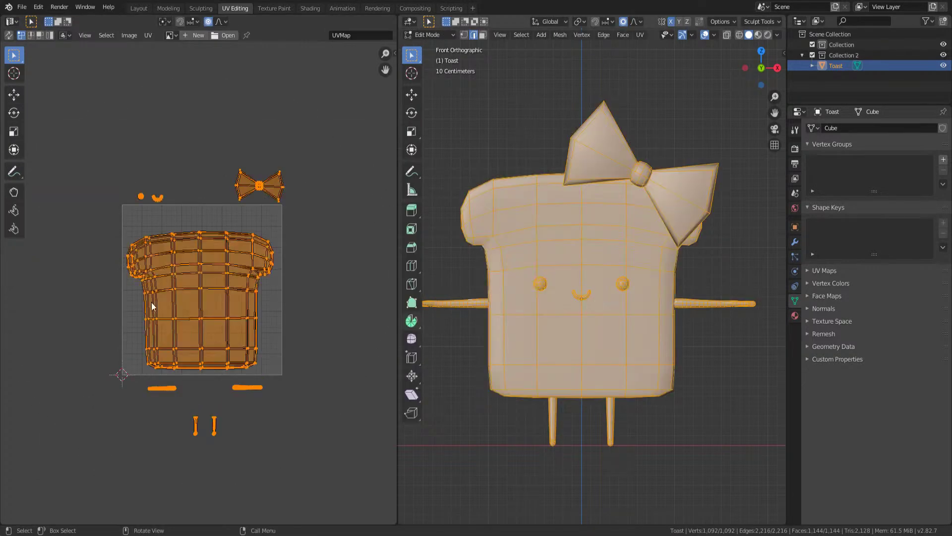
- Shrink the bow's UV islands and fit them inside the upper-right corner of the UV square, above the body
{"action": "scroll", "coordinate": [183, 299], "scroll_direction": "up", "scroll_amount": 1}
{"action": "left_click_drag", "start_coordinate": [243, 113], "coordinate": [364, 216]}
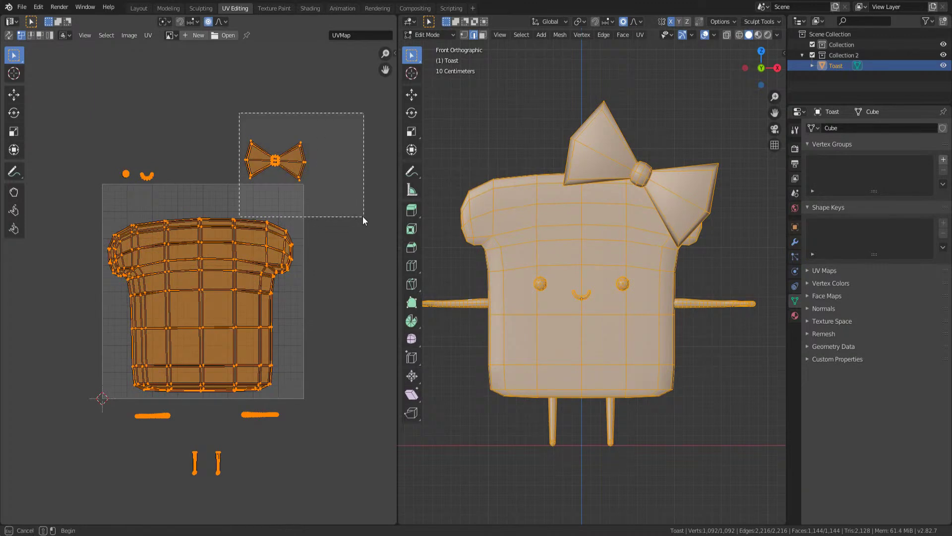
{"action": "scroll", "coordinate": [305, 124], "scroll_direction": "up", "scroll_amount": 3}
{"action": "scroll", "coordinate": [227, 188], "scroll_direction": "down", "scroll_amount": 2}
{"action": "key", "text": "g"}
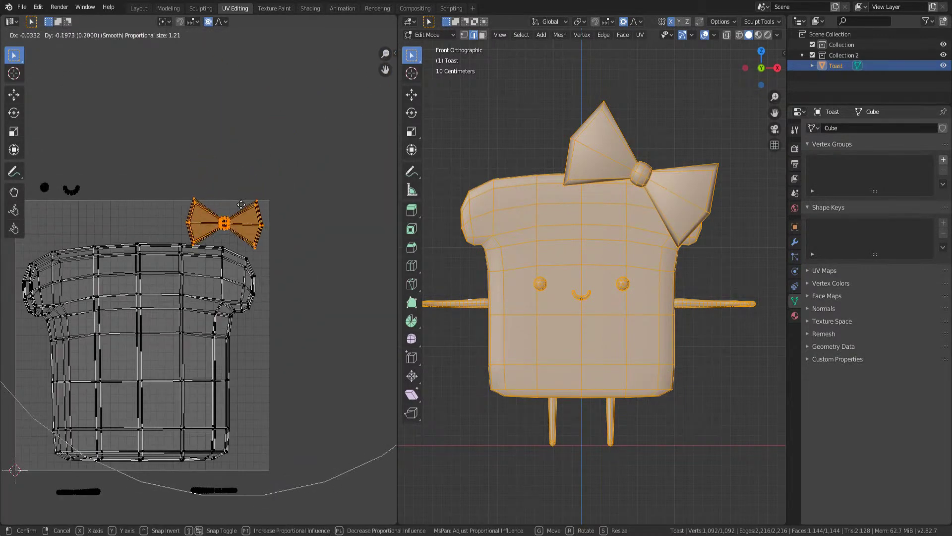
{"action": "left_click", "coordinate": [277, 175]}
{"action": "scroll", "coordinate": [277, 175], "scroll_direction": "up", "scroll_amount": 1}
{"action": "key", "text": "s"}
{"action": "right_click", "coordinate": [265, 156]}
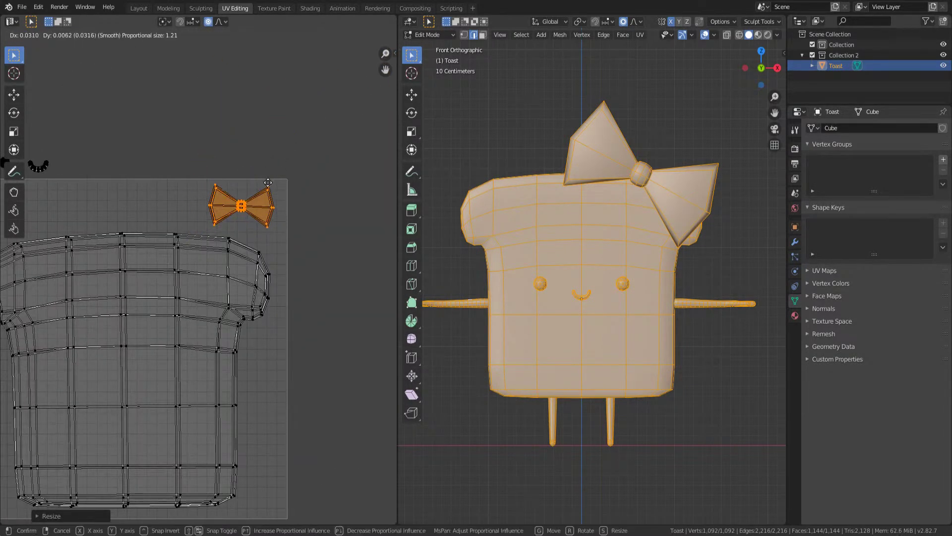
{"action": "scroll", "coordinate": [154, 188], "scroll_direction": "down", "scroll_amount": 2}
{"action": "scroll", "coordinate": [103, 210], "scroll_direction": "up", "scroll_amount": 2}
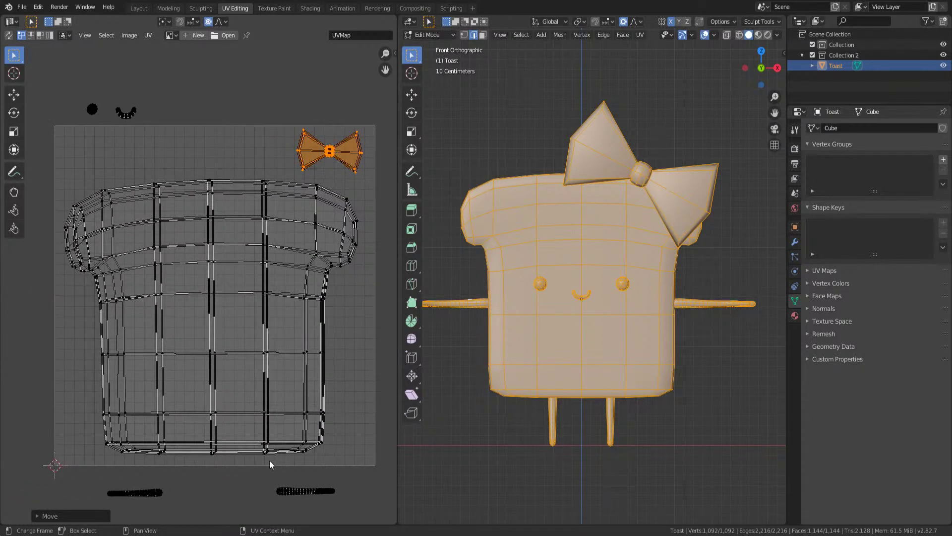
- Rotate the right-hand arm's UV island 90 degrees and place it in the UV square's lower-right corner beside the body
{"action": "left_click", "coordinate": [305, 491]}
{"action": "middle_click_drag", "start_coordinate": [317, 439], "coordinate": [308, 362]}
{"action": "key", "text": "r"}
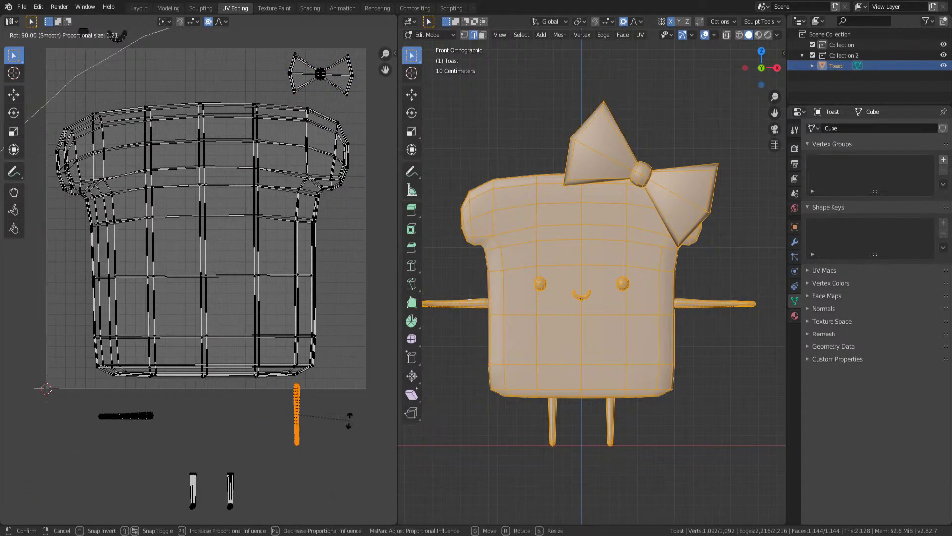
{"action": "left_click", "coordinate": [349, 421]}
{"action": "key", "text": "g"}
{"action": "left_click", "coordinate": [336, 339]}
- Rotate the remaining arm's UV island upright and place it between the body and the first arm island
{"action": "left_click_drag", "start_coordinate": [160, 400], "coordinate": [55, 441]}
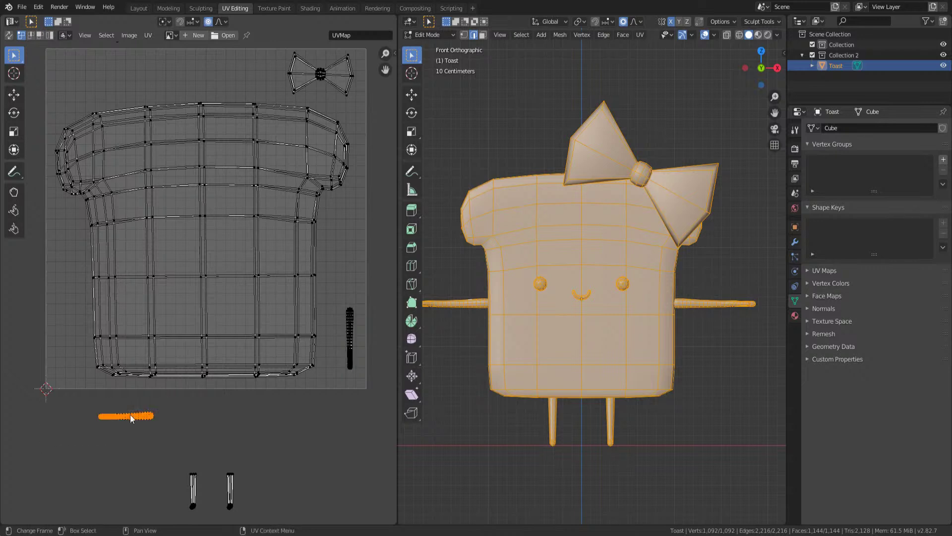
{"action": "key", "text": "r"}
{"action": "left_click", "coordinate": [178, 494]}
{"action": "key", "text": "g"}
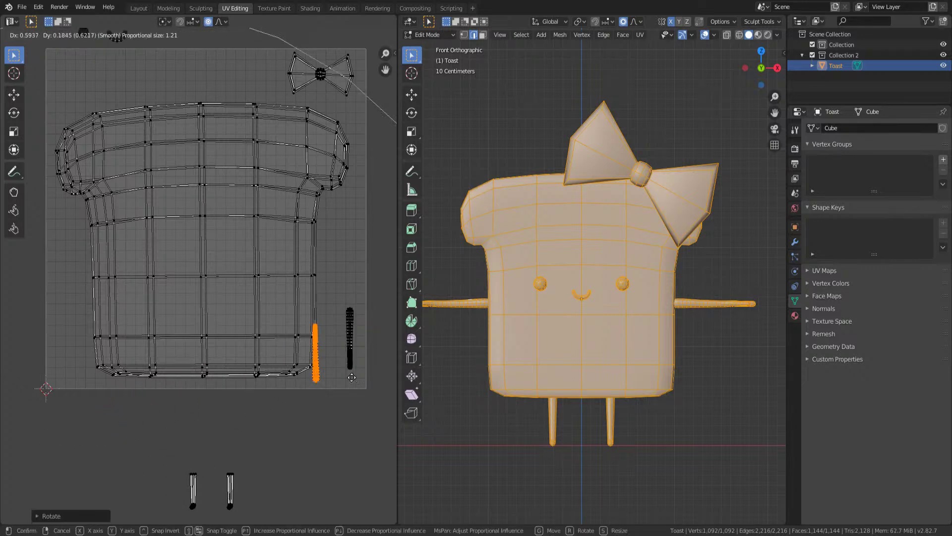
{"action": "left_click", "coordinate": [370, 361]}
- Move both leg UV islands inside the UV square, into the gap above the arm islands
{"action": "left_click_drag", "start_coordinate": [121, 448], "coordinate": [268, 485]}
{"action": "key", "text": "g"}
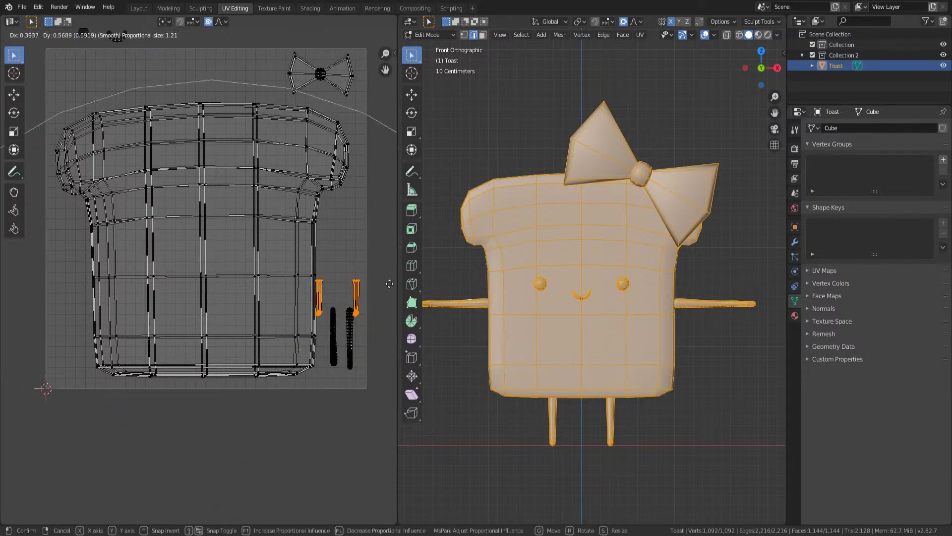
{"action": "left_click", "coordinate": [394, 249]}
{"action": "middle_click_drag", "start_coordinate": [306, 265], "coordinate": [290, 281]}
{"action": "scroll", "coordinate": [290, 281], "scroll_direction": "up", "scroll_amount": 2}
{"action": "middle_click_drag", "start_coordinate": [347, 238], "coordinate": [274, 250]}
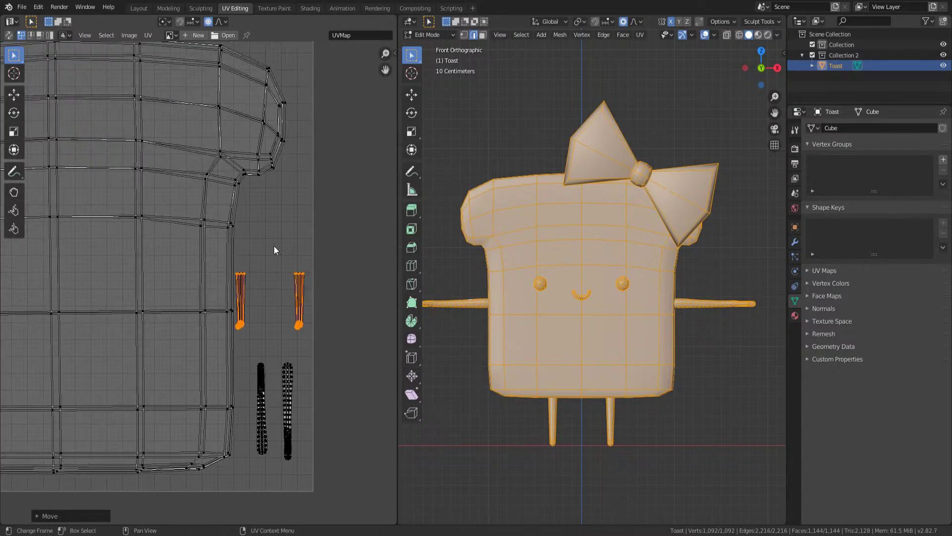
- Select the leg UV island nearest the body and move it closer to the other leg island
{"action": "left_click_drag", "start_coordinate": [273, 251], "coordinate": [360, 352]}
{"action": "left_click_drag", "start_coordinate": [262, 267], "coordinate": [235, 332]}
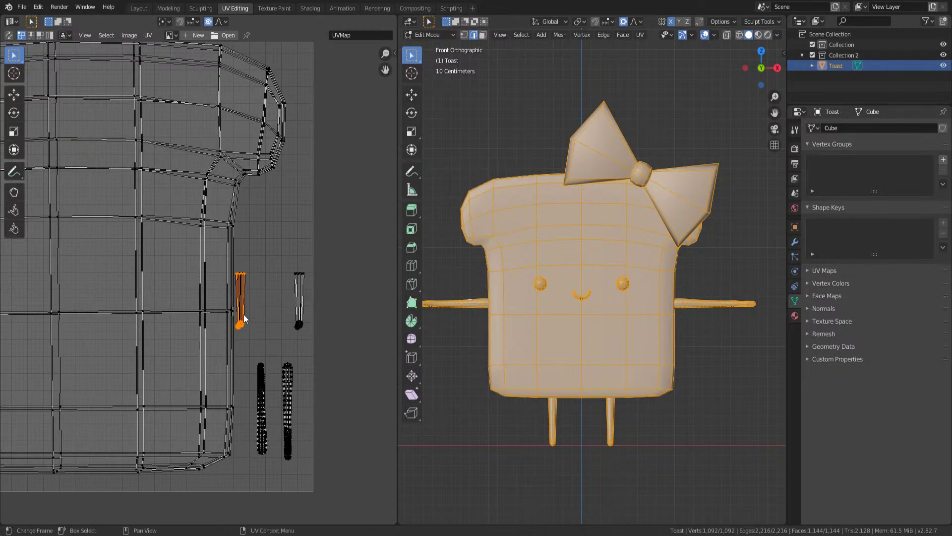
{"action": "left_click", "coordinate": [241, 321]}
{"action": "key", "text": "g"}
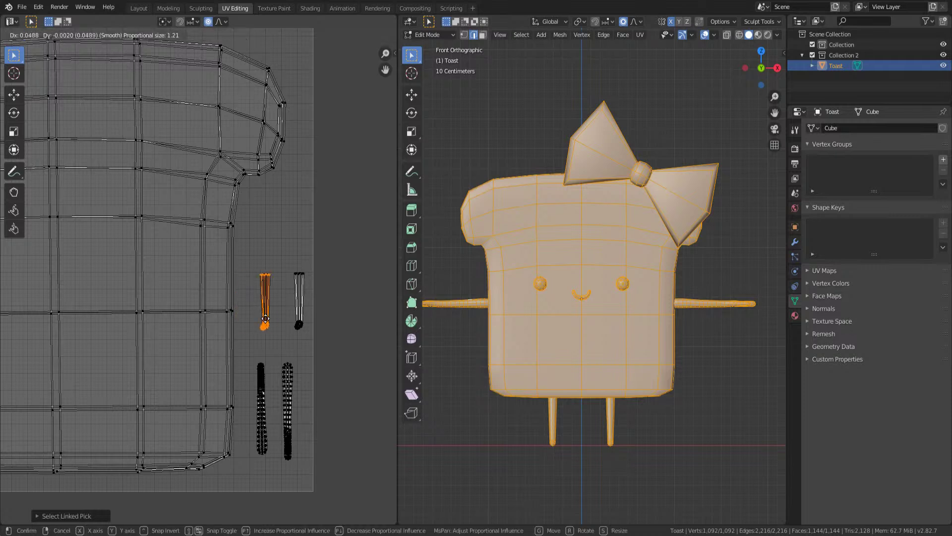
{"action": "left_click", "coordinate": [280, 323]}
- Move both leg UV islands together to just above the arm islands and shrink them slightly
{"action": "left_click_drag", "start_coordinate": [264, 242], "coordinate": [340, 362]}
{"action": "key", "text": "g"}
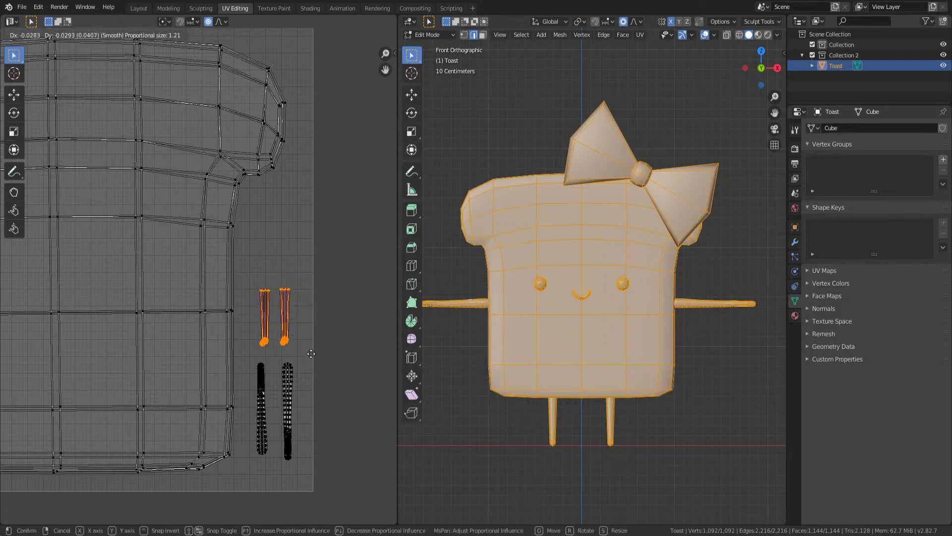
{"action": "left_click", "coordinate": [311, 356]}
{"action": "key", "text": "s"}
{"action": "left_click", "coordinate": [305, 351]}
{"action": "scroll", "coordinate": [303, 343], "scroll_direction": "up", "scroll_amount": 3}
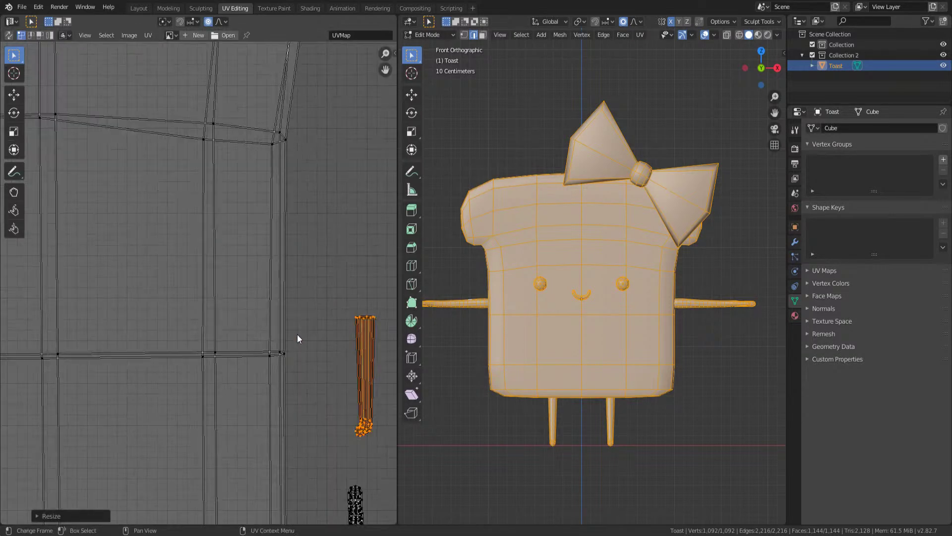
- Shift the pair of leg UV islands upward to leave a clear gap above the arm islands
{"action": "middle_click_drag", "start_coordinate": [299, 334], "coordinate": [144, 193]}
{"action": "key", "text": "g"}
{"action": "key", "text": "Escape"}
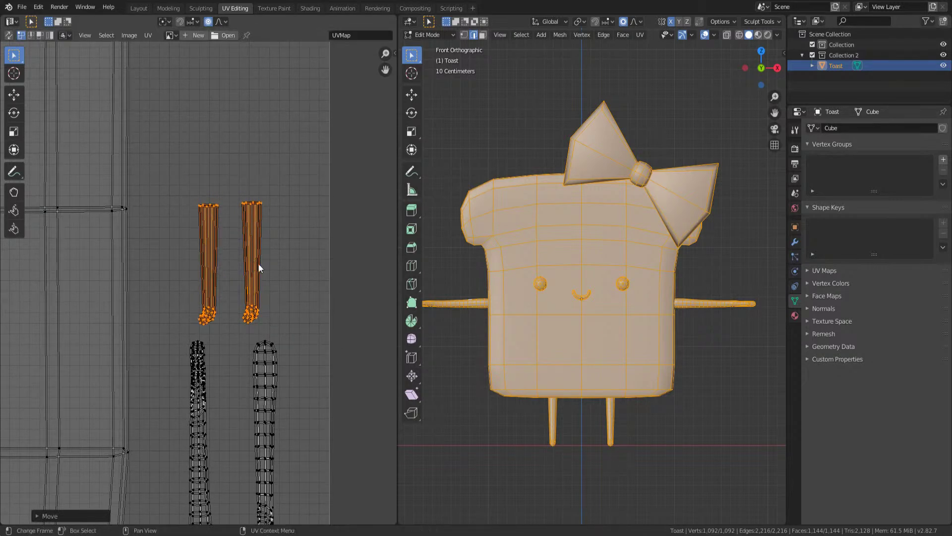
{"action": "key", "text": "g"}
{"action": "left_click", "coordinate": [275, 218]}
{"action": "scroll", "coordinate": [198, 290], "scroll_direction": "down", "scroll_amount": 1}
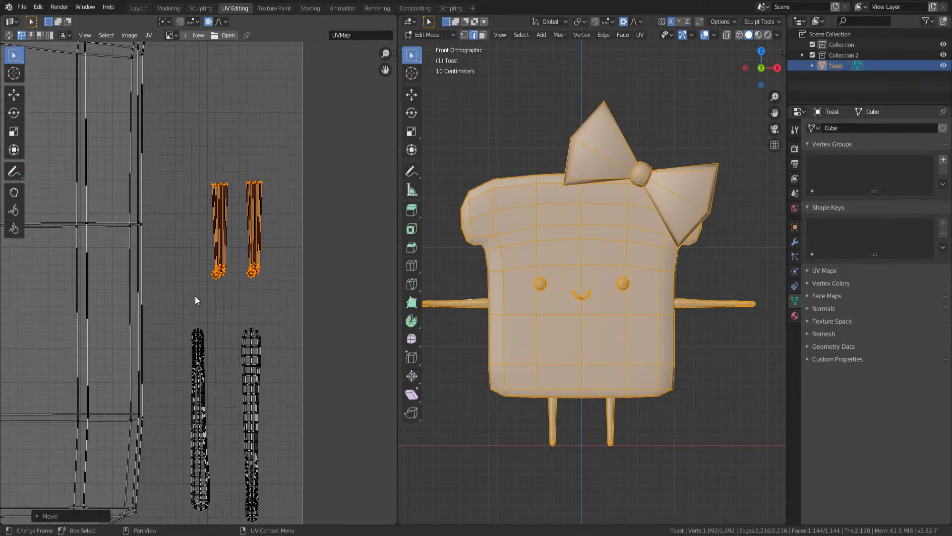
- Move the arm UV island nearest the body closer to the other arm island and save the file
{"action": "middle_click_drag", "start_coordinate": [195, 293], "coordinate": [195, 219]}
{"action": "left_click_drag", "start_coordinate": [179, 209], "coordinate": [249, 456]}
{"action": "key", "text": "g"}
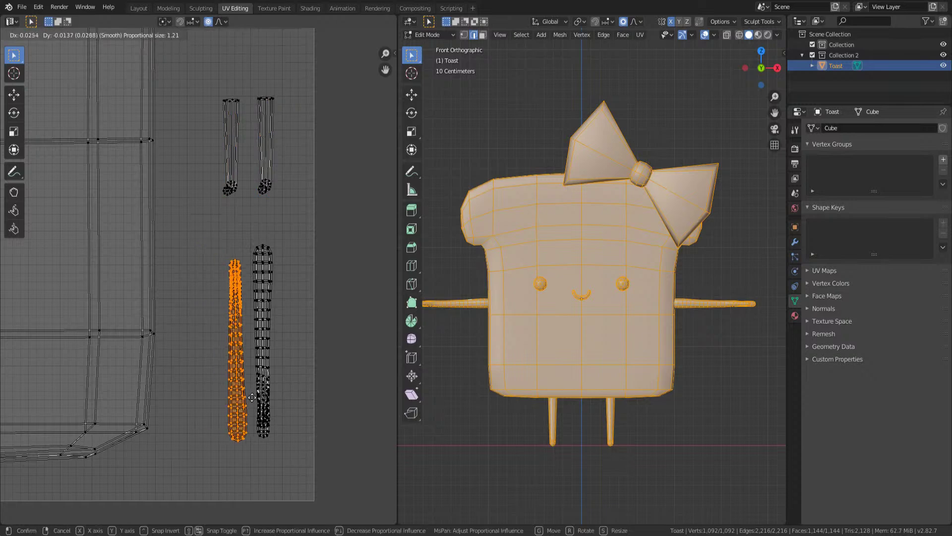
{"action": "left_click", "coordinate": [242, 386]}
{"action": "key", "text": "ctrl+s"}
- Resize the smile UV island and place it beside the round eye island in the UV square's upper-left corner
{"action": "scroll", "coordinate": [97, 317], "scroll_direction": "down", "scroll_amount": 5}
{"action": "middle_click_drag", "start_coordinate": [97, 318], "coordinate": [301, 435]}
{"action": "middle_click_drag", "start_coordinate": [332, 210], "coordinate": [327, 268]}
{"action": "left_click_drag", "start_coordinate": [65, 147], "coordinate": [128, 220]}
{"action": "left_click_drag", "start_coordinate": [53, 162], "coordinate": [144, 213]}
{"action": "key", "text": "s"}
{"action": "left_click", "coordinate": [137, 182]}
{"action": "key", "text": "g"}
{"action": "left_click", "coordinate": [132, 229]}
{"action": "key", "text": "g"}
{"action": "left_click", "coordinate": [132, 255]}
{"action": "key", "text": "s"}
{"action": "left_click", "coordinate": [179, 227]}
{"action": "key", "text": "g"}
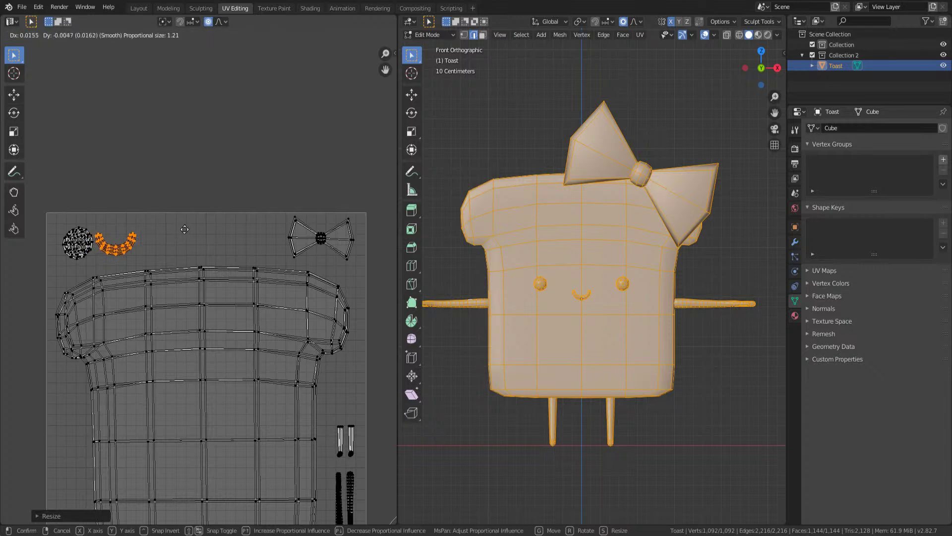
{"action": "left_click", "coordinate": [189, 231]}
{"action": "middle_click_drag", "start_coordinate": [189, 230], "coordinate": [149, 135], "text": "shift"}
{"action": "middle_click_drag", "start_coordinate": [221, 341], "coordinate": [233, 380]}
- Mark the two edge loops running around the front and back borders of the toast body's rim as seams
{"action": "key", "text": "Tab"}
{"action": "key", "text": "Tab"}
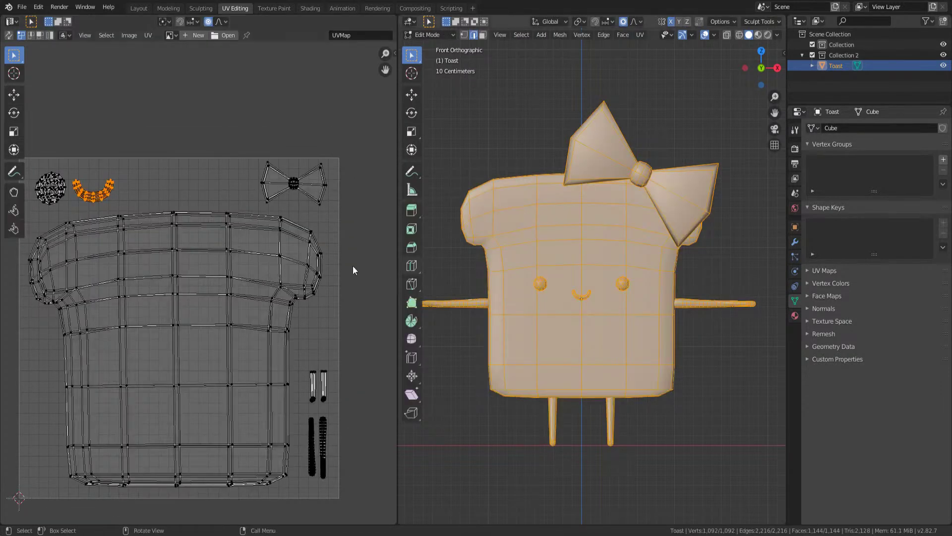
{"action": "left_click", "coordinate": [529, 268]}
{"action": "middle_click_drag", "start_coordinate": [520, 248], "coordinate": [477, 244]}
{"action": "middle_click_drag", "start_coordinate": [616, 259], "coordinate": [583, 262]}
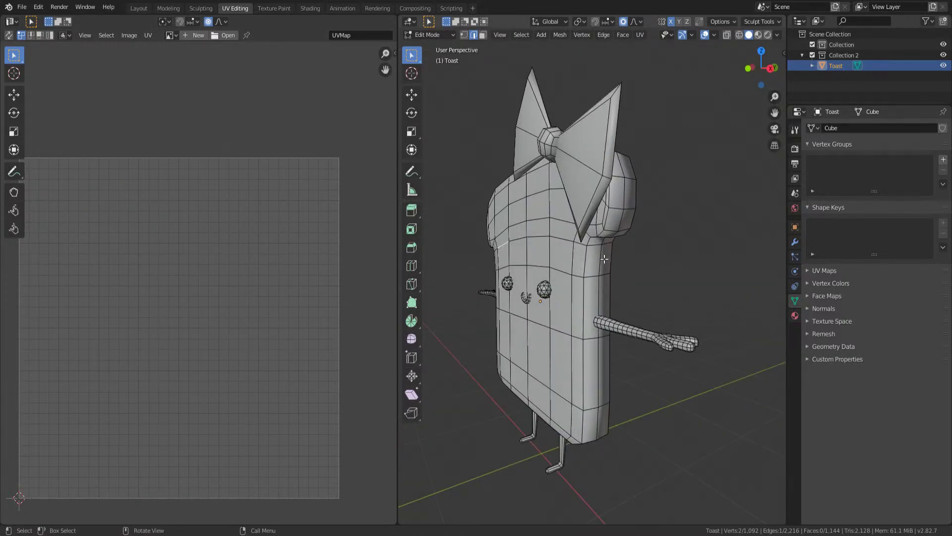
{"action": "left_click", "coordinate": [600, 263], "text": "alt"}
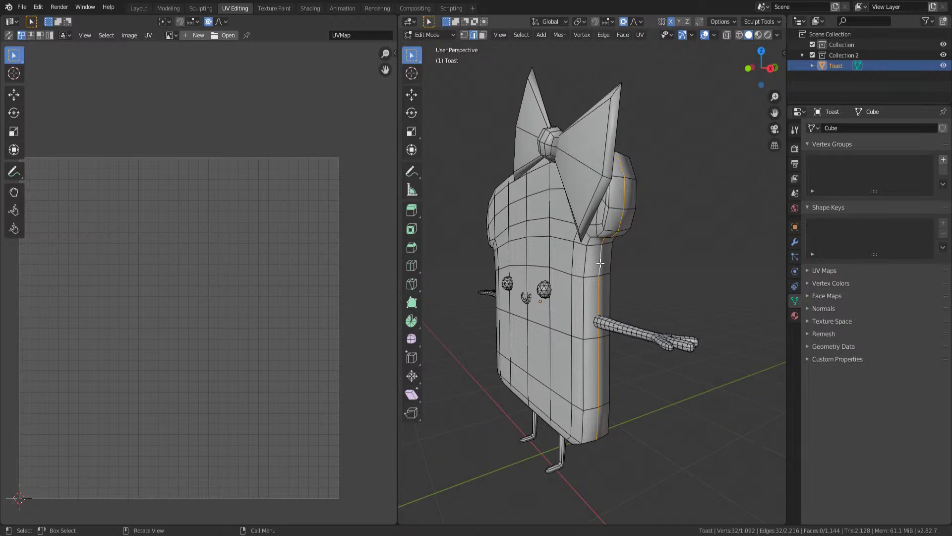
{"action": "left_click", "coordinate": [586, 261], "text": "alt+shift"}
{"action": "middle_click_drag", "start_coordinate": [589, 262], "coordinate": [628, 276]}
{"action": "right_click", "coordinate": [512, 229]}
{"action": "left_click", "coordinate": [489, 241]}
- Mark the short edges crossing the body's rim at its underside and top as seams, splitting the rim into two strips
{"action": "left_click", "coordinate": [570, 272]}
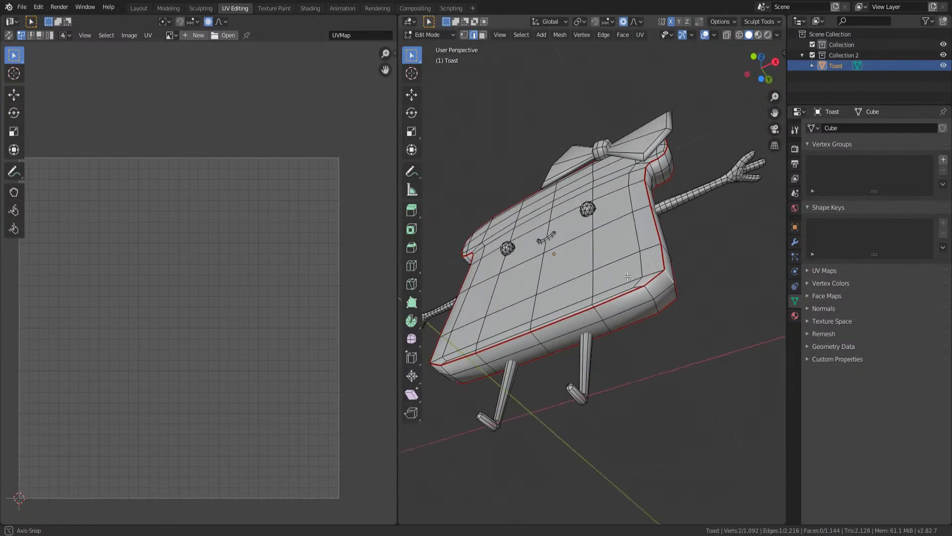
{"action": "left_click", "coordinate": [545, 341], "text": "shift"}
{"action": "middle_click_drag", "start_coordinate": [544, 340], "coordinate": [631, 236]}
{"action": "left_click", "coordinate": [647, 240], "text": "shift"}
{"action": "right_click", "coordinate": [649, 244]}
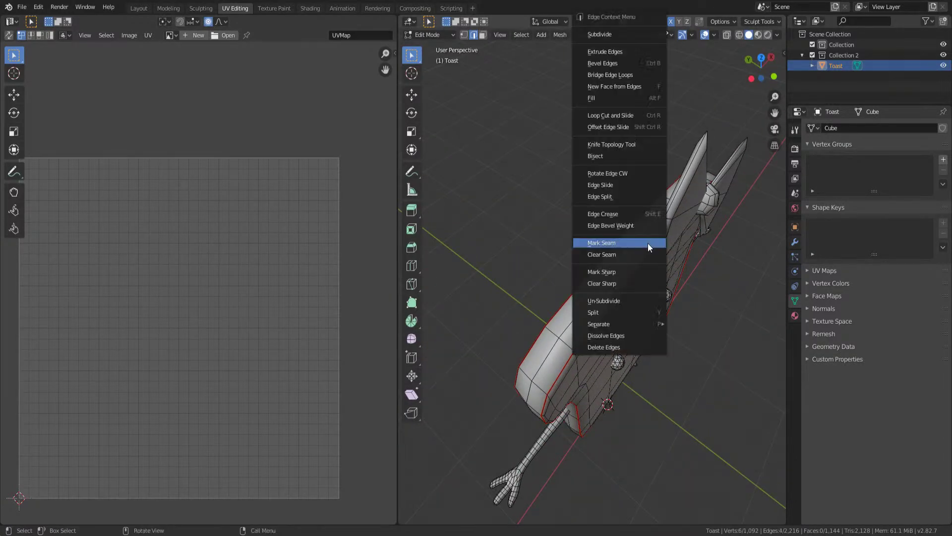
{"action": "left_click", "coordinate": [626, 243]}
- Select the whole toast body with all its UVs and unwrap it along the new seams
{"action": "mouse_move", "coordinate": [581, 204]}
{"action": "middle_mouse_down"}
{"action": "mouse_move", "coordinate": [556, 189]}
{"action": "mouse_move", "coordinate": [581, 204]}
{"action": "middle_mouse_up"}
{"action": "key", "text": "l"}
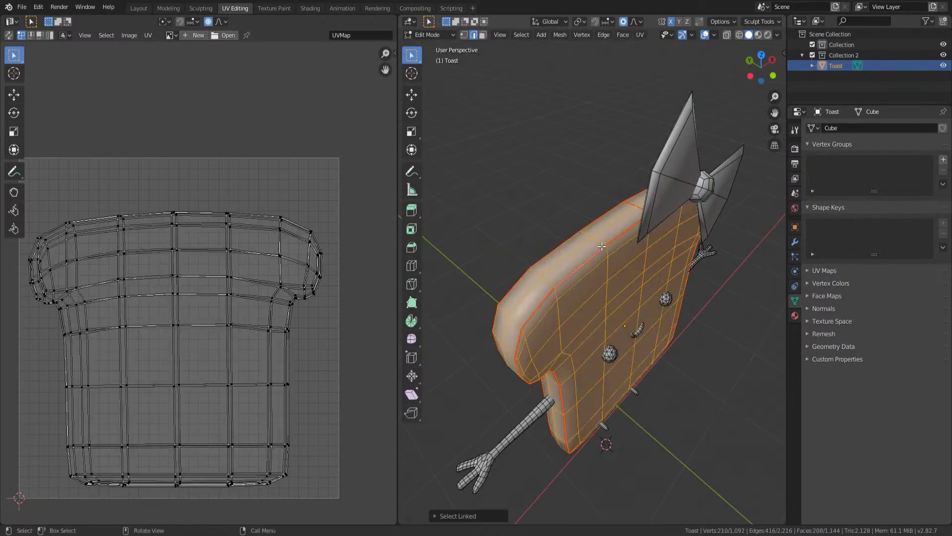
{"action": "key", "text": "a"}
{"action": "right_click", "coordinate": [120, 225]}
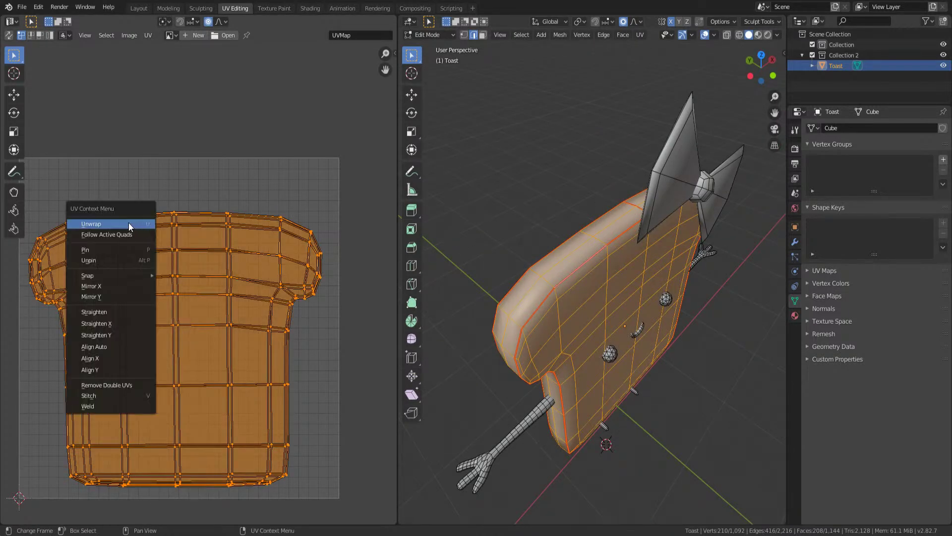
{"action": "right_click", "coordinate": [105, 255]}
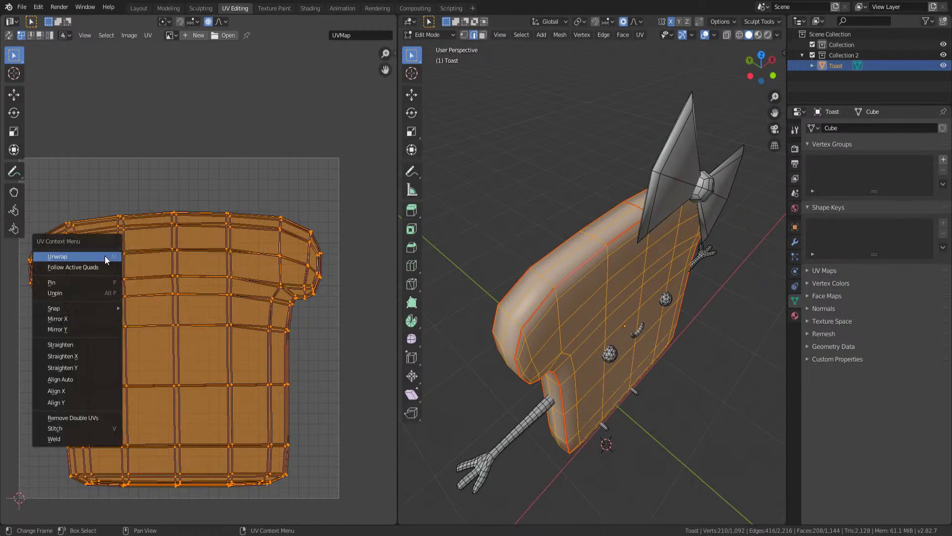
{"action": "left_click", "coordinate": [100, 257]}
{"action": "scroll", "coordinate": [198, 234], "scroll_direction": "up", "scroll_amount": 1}
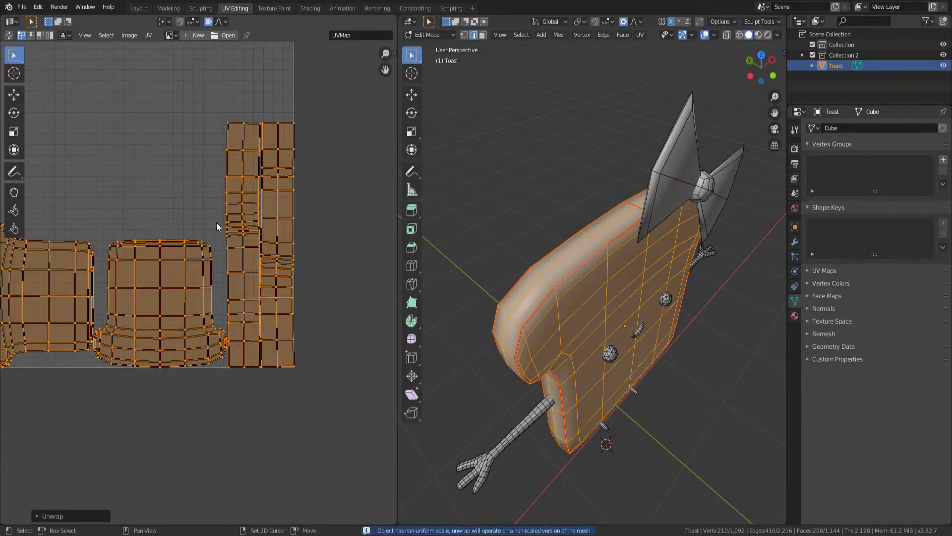
{"action": "middle_click_drag", "start_coordinate": [213, 217], "coordinate": [224, 223]}
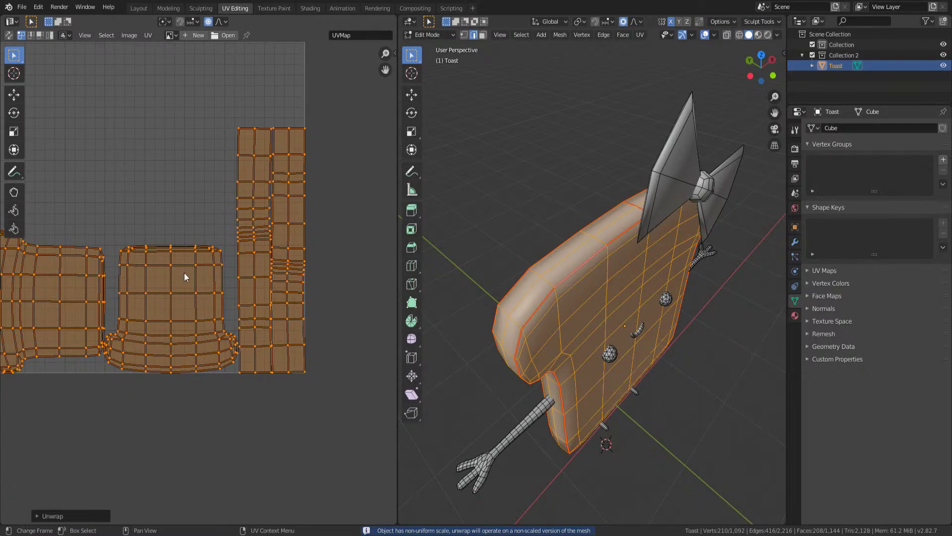
{"action": "middle_click_drag", "start_coordinate": [185, 265], "coordinate": [217, 283]}
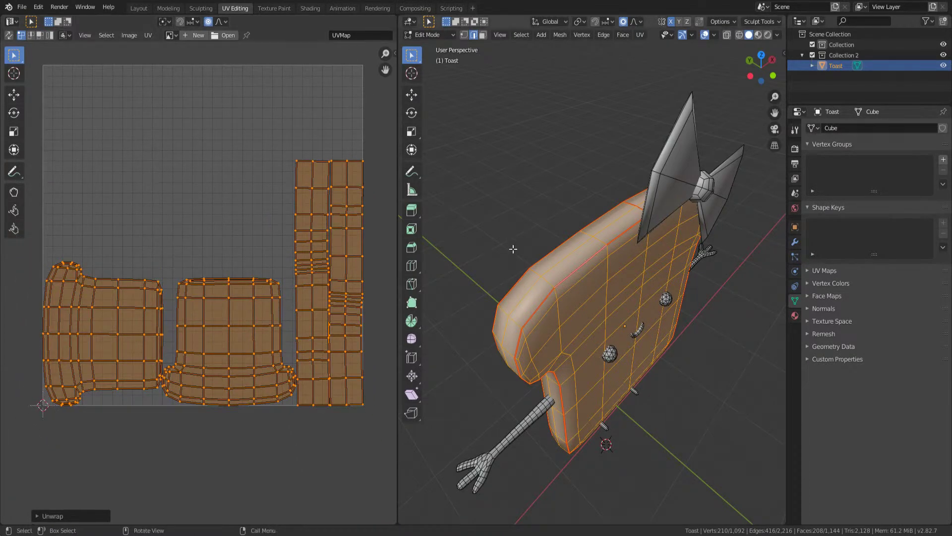
- Select the entire Toast mesh in Edit Mode so all parts' UV islands are displayed together
{"action": "key", "text": "Tab"}
{"action": "middle_click_drag", "start_coordinate": [589, 294], "coordinate": [570, 319]}
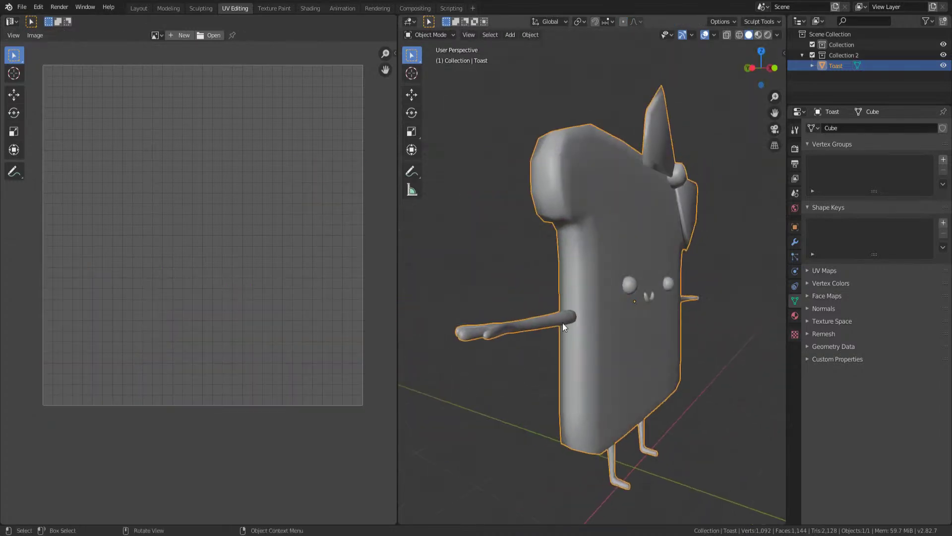
{"action": "key", "text": "Tab"}
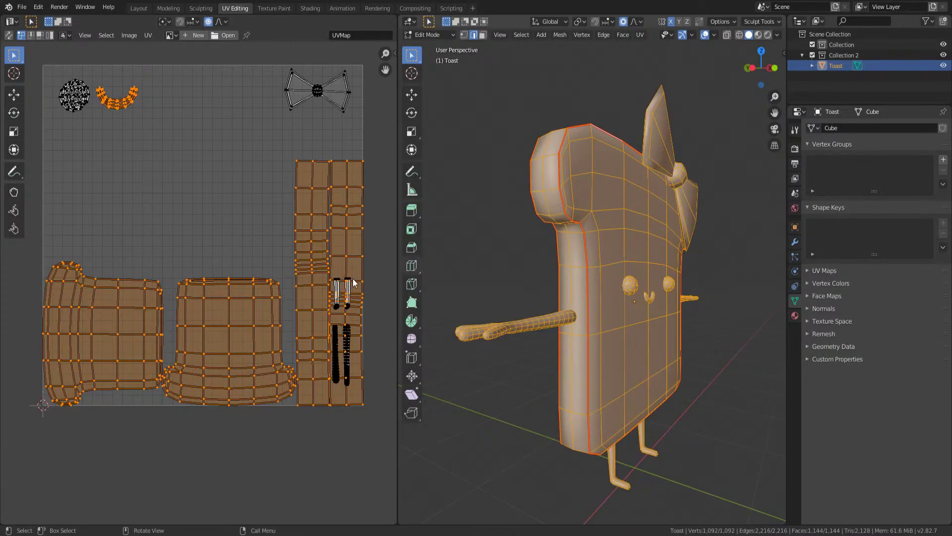
- Select both arm and both leg UV islands and move them off the rim strips into the empty area above the body islands
{"action": "scroll", "coordinate": [358, 284], "scroll_direction": "up", "scroll_amount": 4}
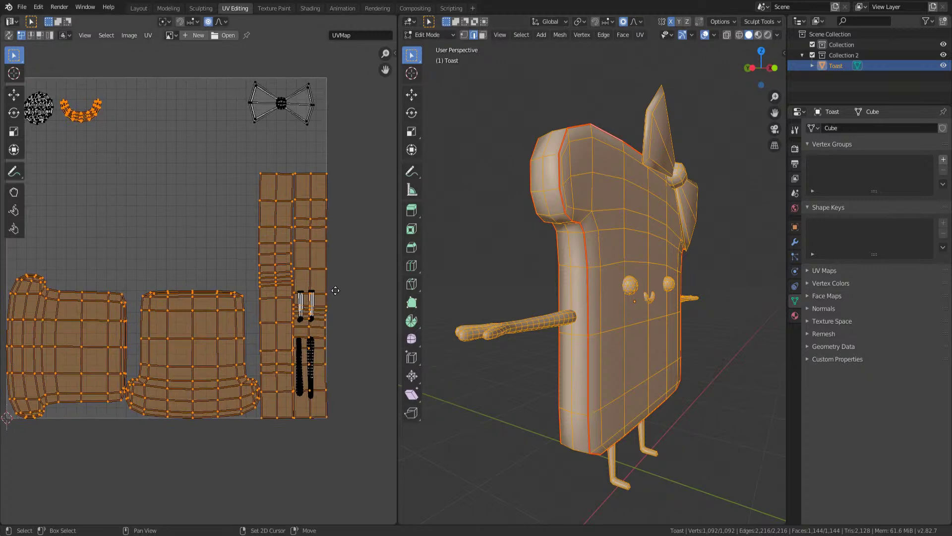
{"action": "middle_click_drag", "start_coordinate": [308, 302], "coordinate": [164, 217]}
{"action": "left_click", "coordinate": [265, 223]}
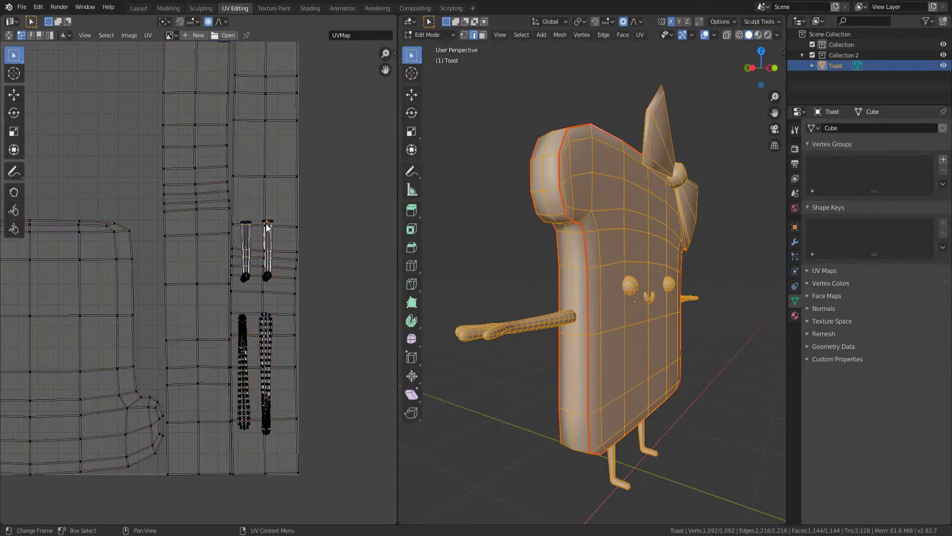
{"action": "key", "text": "l"}
{"action": "key", "text": "l"}
{"action": "key", "text": "l"}
{"action": "key", "text": "l"}
{"action": "scroll", "coordinate": [264, 330], "scroll_direction": "down", "scroll_amount": 4}
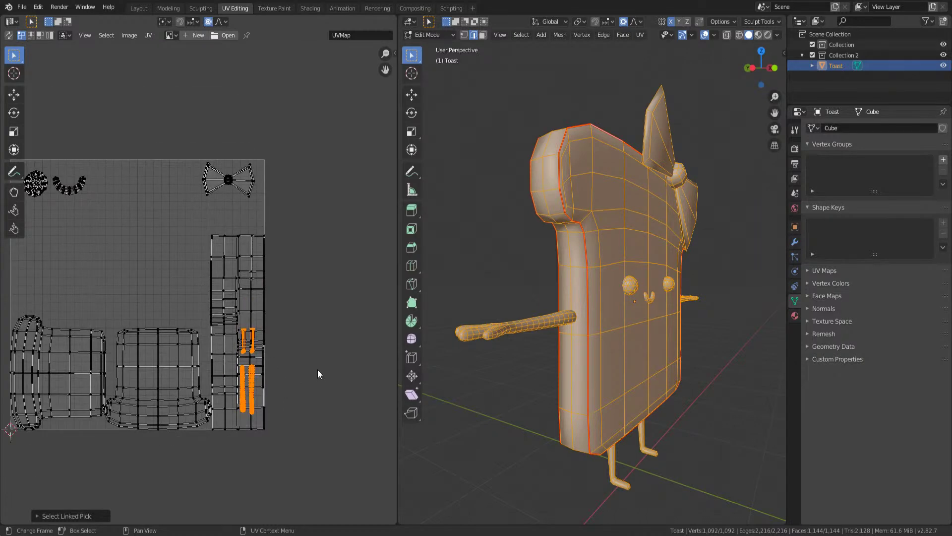
{"action": "key", "text": "g"}
{"action": "left_click", "coordinate": [176, 286]}
- Rotate the arm and leg UV islands by 90 degrees and enlarge them
{"action": "key", "text": "r"}
{"action": "key", "text": "9"}
{"action": "key", "text": "0"}
{"action": "key", "text": "Return"}
{"action": "key", "text": "s"}
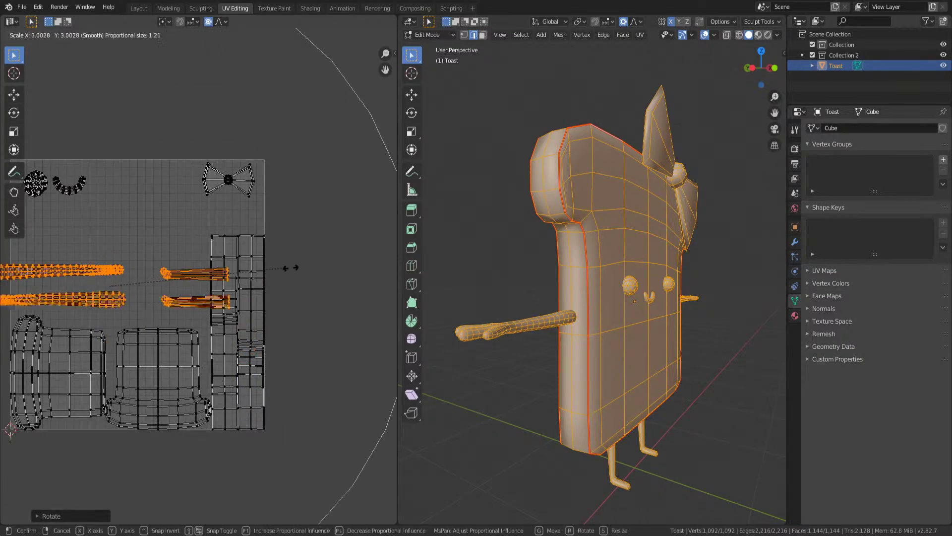
{"action": "right_click", "coordinate": [226, 272]}
- Select the two leg UV islands, move them next to the arm islands and enlarge them slightly
{"action": "middle_click_drag", "start_coordinate": [225, 272], "coordinate": [242, 272]}
{"action": "left_click_drag", "start_coordinate": [153, 255], "coordinate": [225, 304]}
{"action": "key", "text": "g"}
{"action": "left_click", "coordinate": [210, 303]}
{"action": "key", "text": "s"}
{"action": "left_click", "coordinate": [245, 178]}
- Enlarge the bow UV island and move it back inside the UV square's upper-right corner
{"action": "key", "text": "b"}
{"action": "left_click_drag", "start_coordinate": [213, 156], "coordinate": [281, 203]}
{"action": "key", "text": "s"}
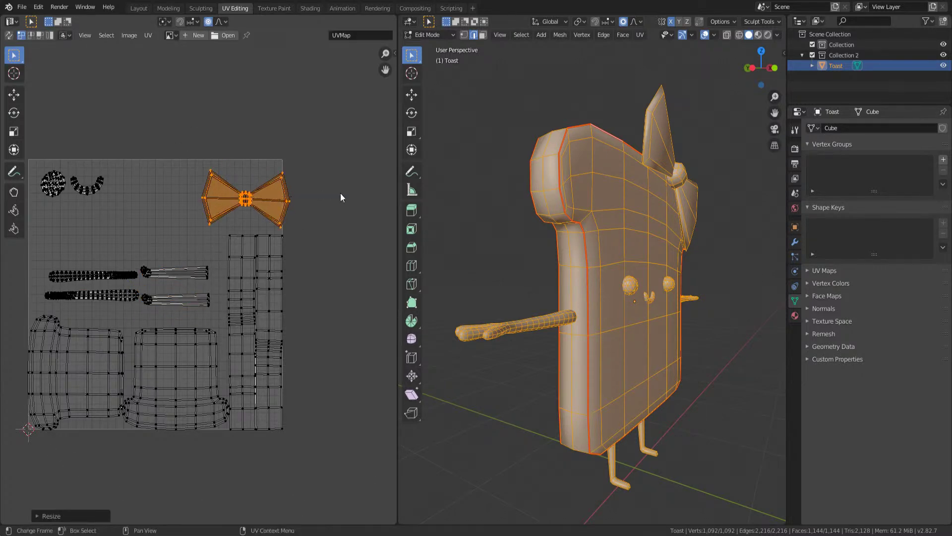
{"action": "left_click", "coordinate": [341, 193]}
{"action": "key", "text": "g"}
{"action": "left_click", "coordinate": [323, 192]}
- Move the eye and smile UV islands together down to just above the arm islands
{"action": "middle_click_drag", "start_coordinate": [142, 169], "coordinate": [203, 177]}
{"action": "left_click_drag", "start_coordinate": [192, 154], "coordinate": [99, 224]}
{"action": "key", "text": "g"}
{"action": "left_click", "coordinate": [177, 245]}
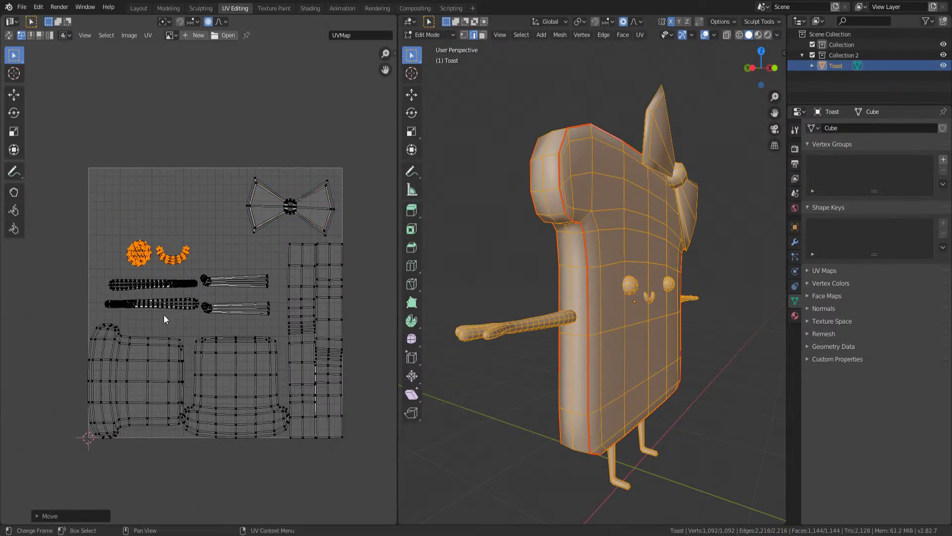
- Rotate the sideways body UV island upright and shift it into the UV square's lower-left corner
{"action": "left_click", "coordinate": [103, 343]}
{"action": "key", "text": "l"}
{"action": "key", "text": "r"}
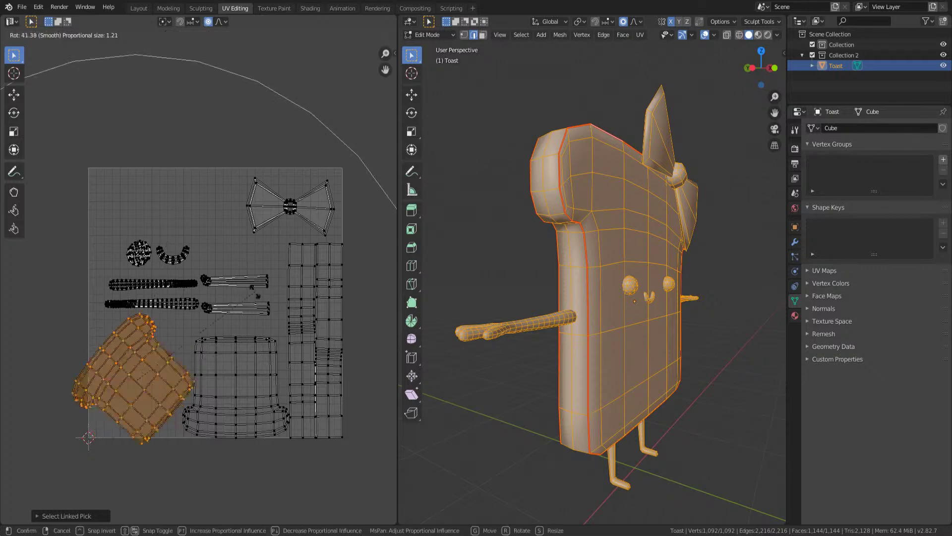
{"action": "left_click", "coordinate": [302, 415]}
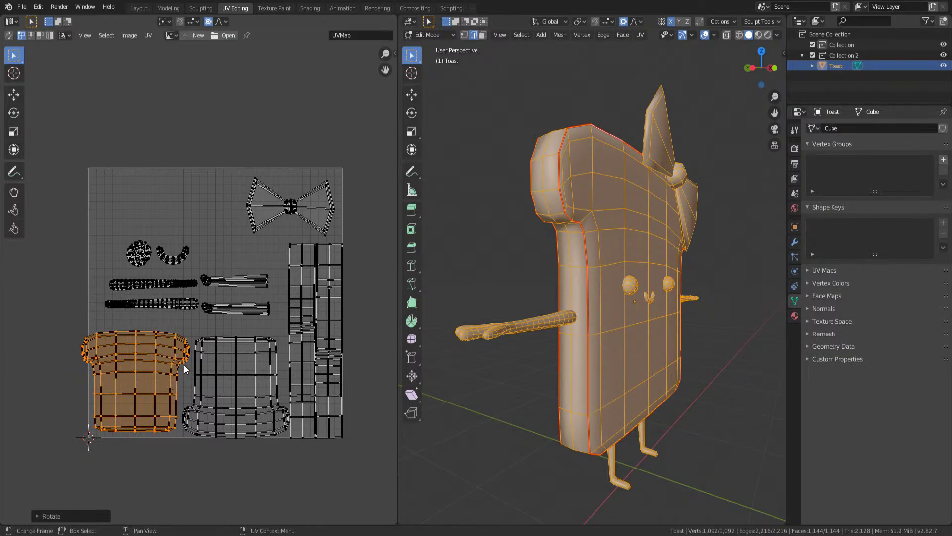
{"action": "key", "text": "g"}
{"action": "left_click", "coordinate": [175, 379]}
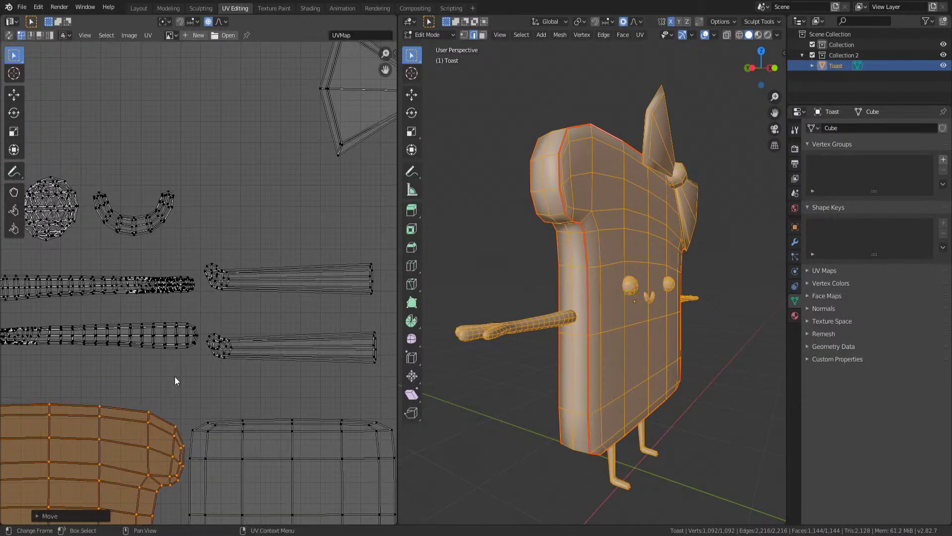
- Select the front and back body UV islands, enlarge them and rotate them together so they are stacked vertically
{"action": "middle_click_drag", "start_coordinate": [177, 384], "coordinate": [186, 370]}
{"action": "key", "text": "l"}
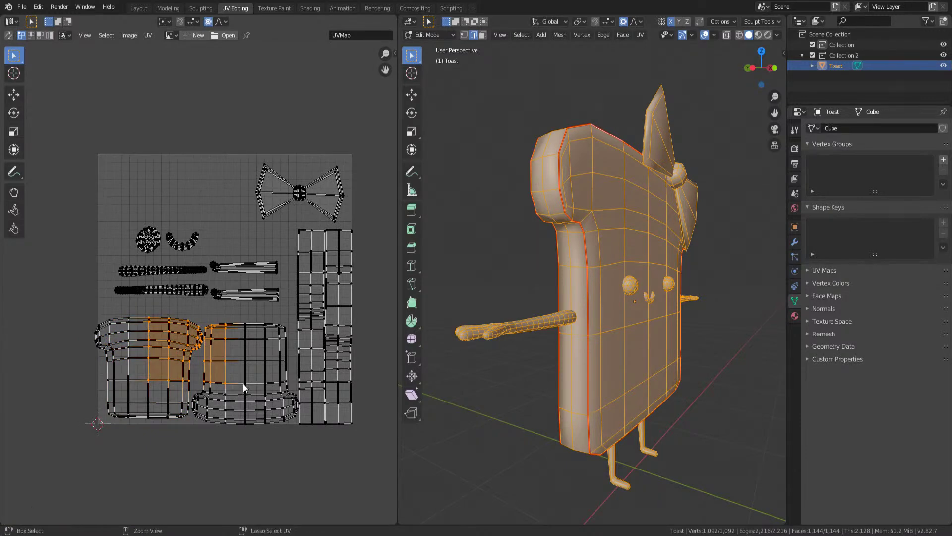
{"action": "key", "text": "s"}
{"action": "key", "text": "r"}
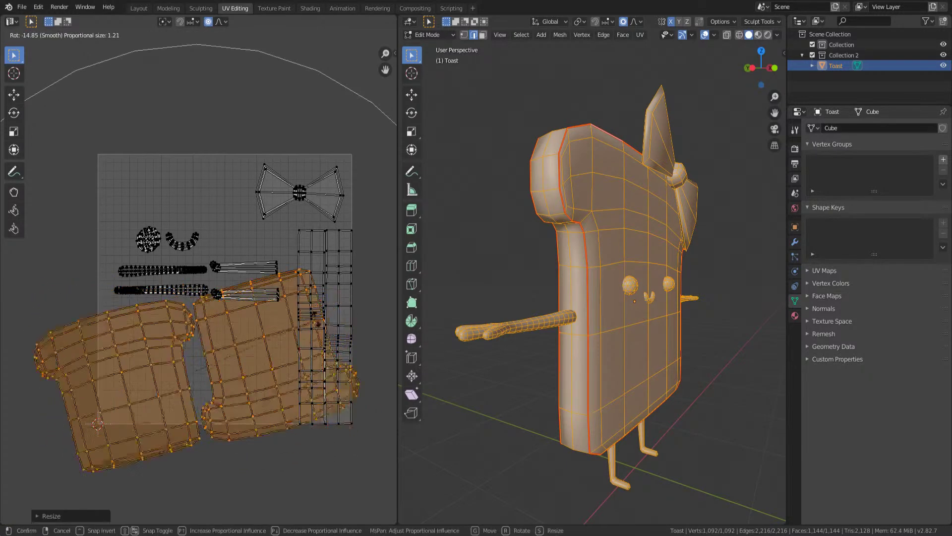
{"action": "left_click", "coordinate": [255, 90]}
{"action": "key", "text": "r"}
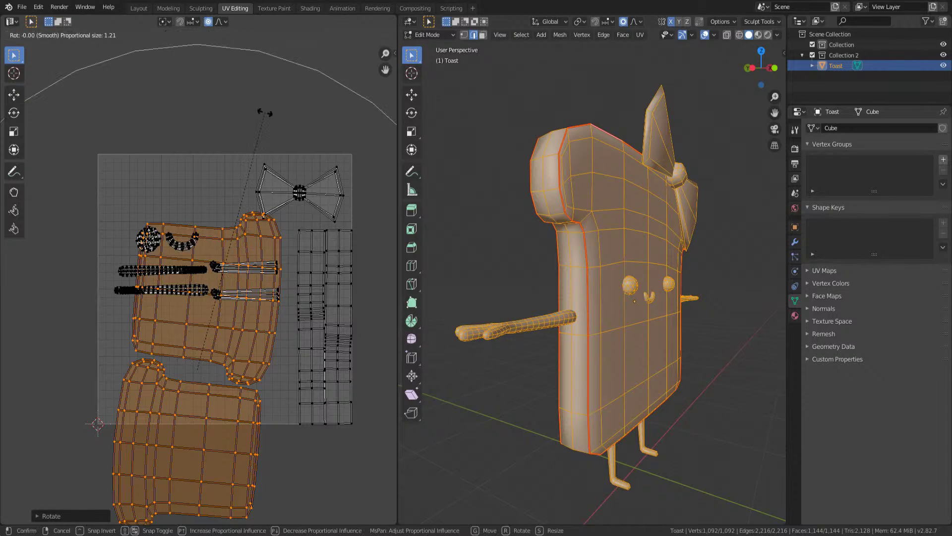
{"action": "left_click", "coordinate": [252, 109]}
- Move the stacked body islands along the UV square's left side and shrink them to fit its height
{"action": "key", "text": "space"}
{"action": "middle_click_drag", "start_coordinate": [259, 345], "coordinate": [260, 267]}
{"action": "key", "text": "g"}
{"action": "left_click", "coordinate": [239, 180]}
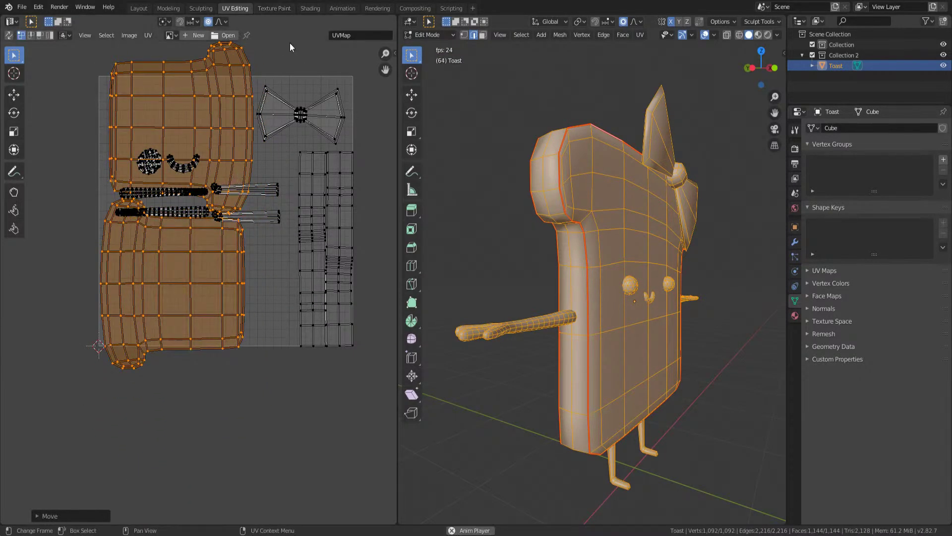
{"action": "key", "text": "g"}
{"action": "left_click", "coordinate": [231, 101]}
{"action": "key", "text": "s"}
{"action": "left_click", "coordinate": [246, 100]}
- Select the eye and smile UV islands and move them into the gap below the bow island
{"action": "middle_click_drag", "start_coordinate": [232, 145], "coordinate": [235, 148]}
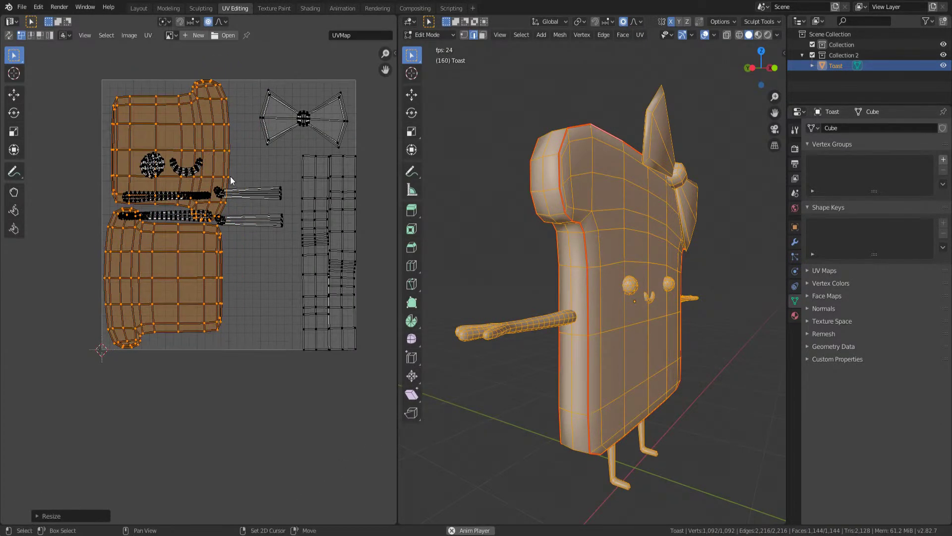
{"action": "left_click", "coordinate": [115, 135]}
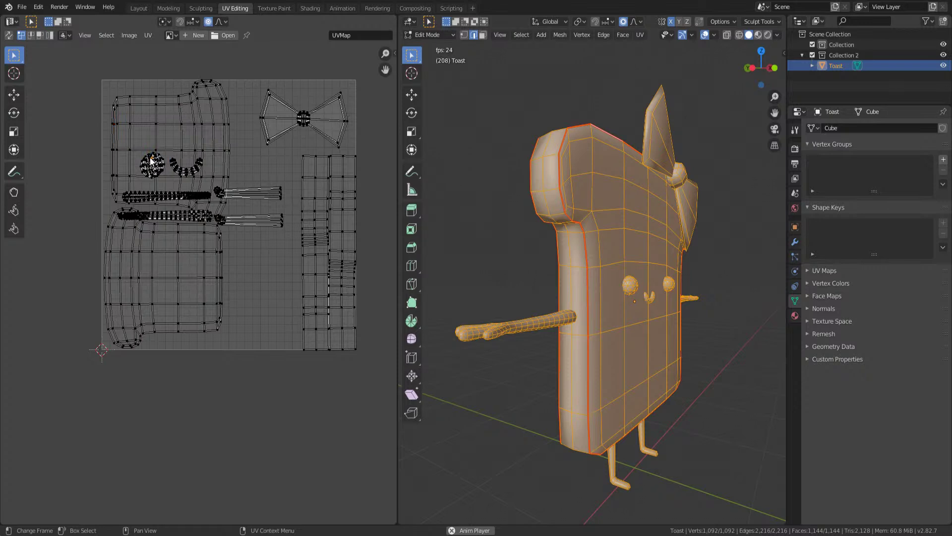
{"action": "key", "text": "l"}
{"action": "key", "text": "l"}
{"action": "key", "text": "g"}
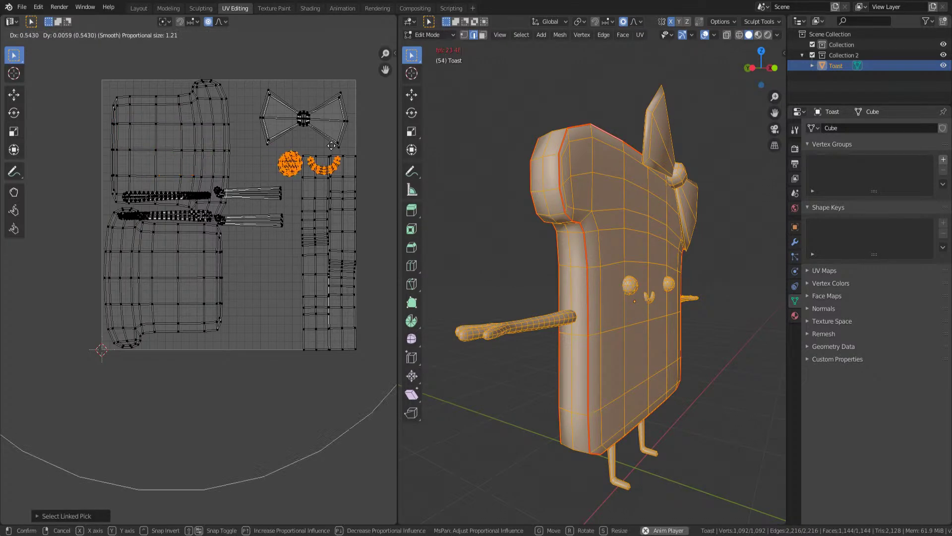
{"action": "left_click", "coordinate": [286, 147]}
- Select both leg UV islands, rotate them upright and move them to the bottom of the UV square beside the rim strips
{"action": "left_click", "coordinate": [260, 197]}
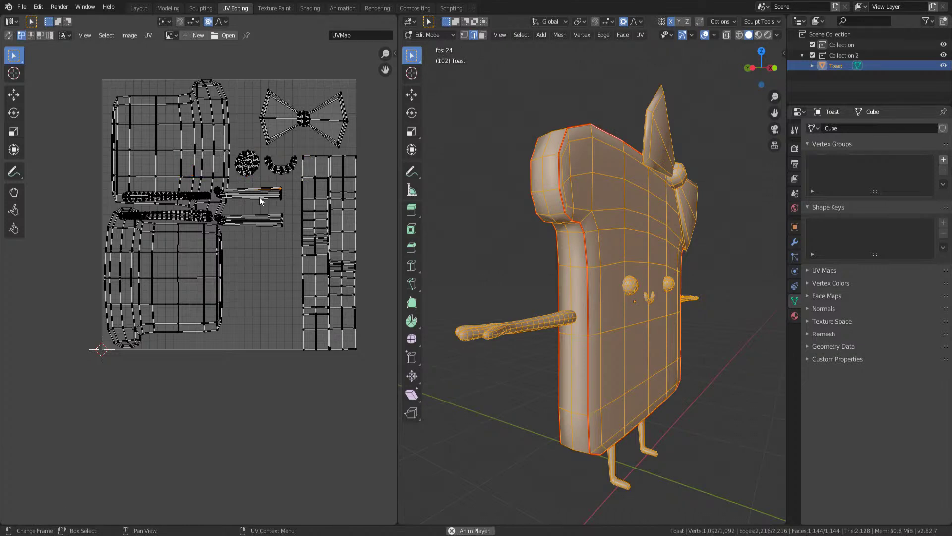
{"action": "key", "text": "l"}
{"action": "key", "text": "l"}
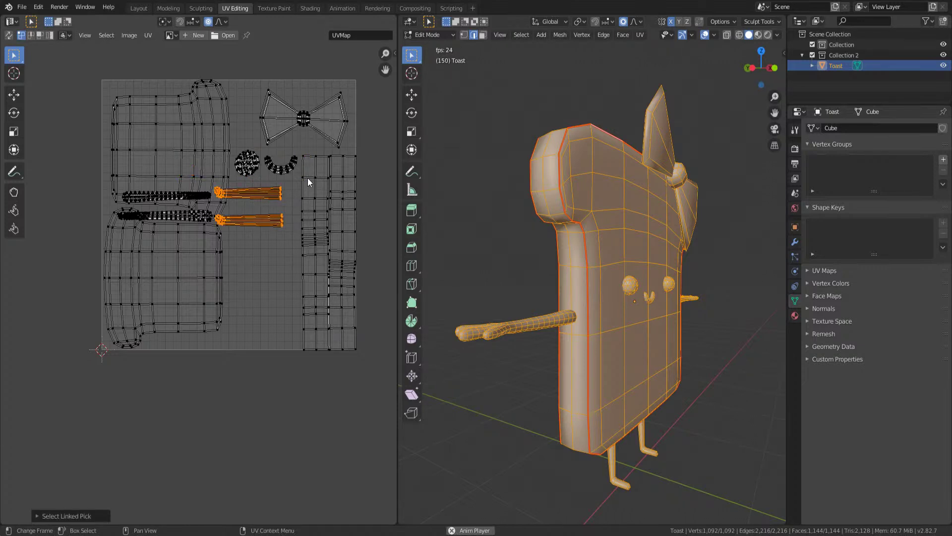
{"action": "key", "text": "r"}
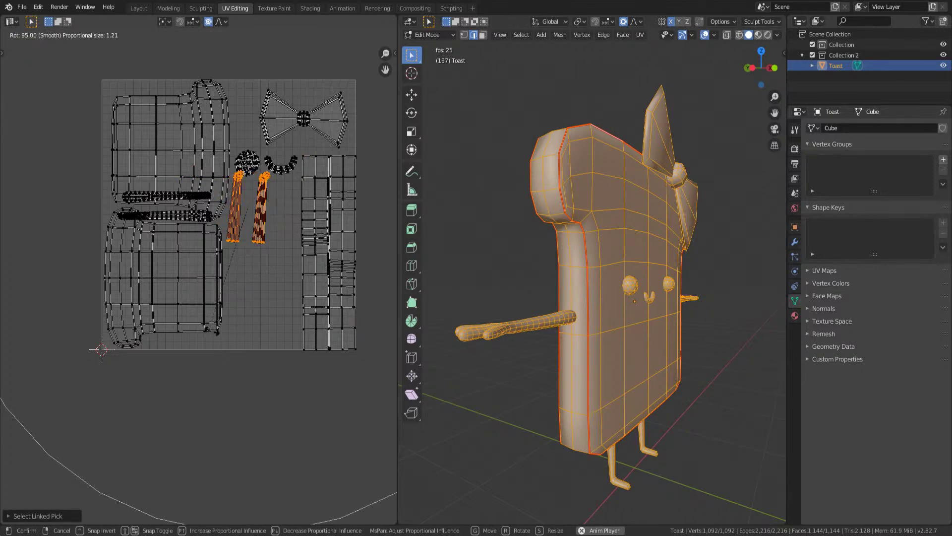
{"action": "left_click", "coordinate": [314, 201]}
{"action": "key", "text": "g"}
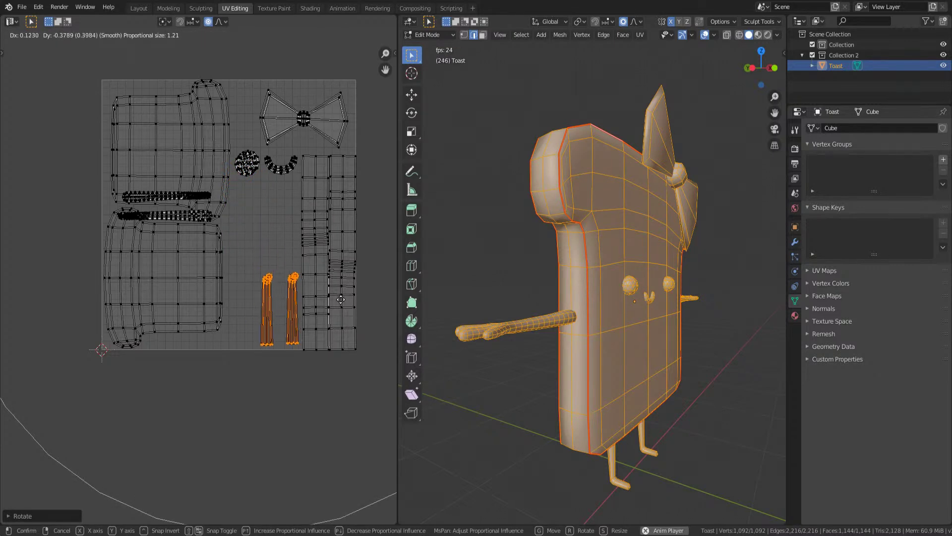
{"action": "left_click", "coordinate": [340, 299]}
{"action": "key", "text": "alt+a"}
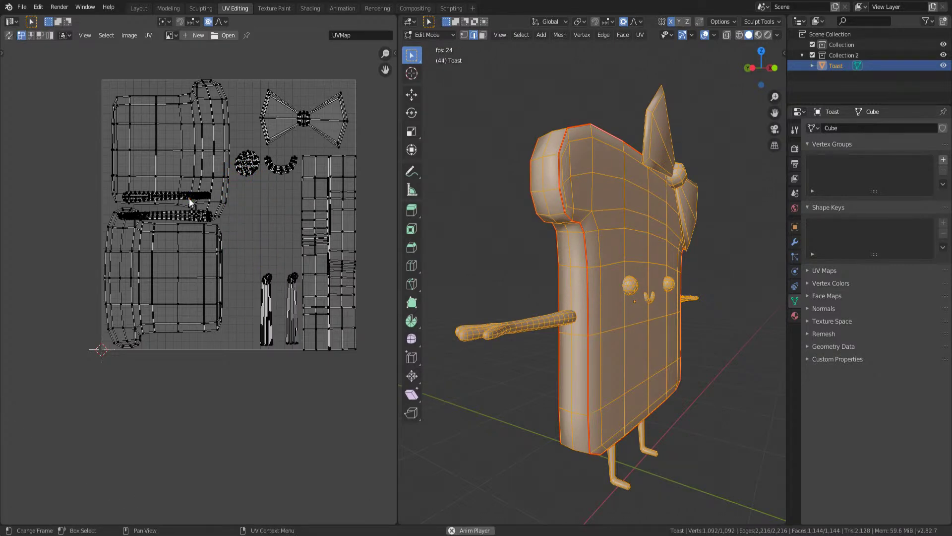
- Select both arm UV islands, rotate them upright and move them into the column above the leg islands
{"action": "key", "text": "l"}
{"action": "key", "text": "l"}
{"action": "key", "text": "r"}
{"action": "left_click", "coordinate": [188, 312]}
{"action": "key", "text": "g"}
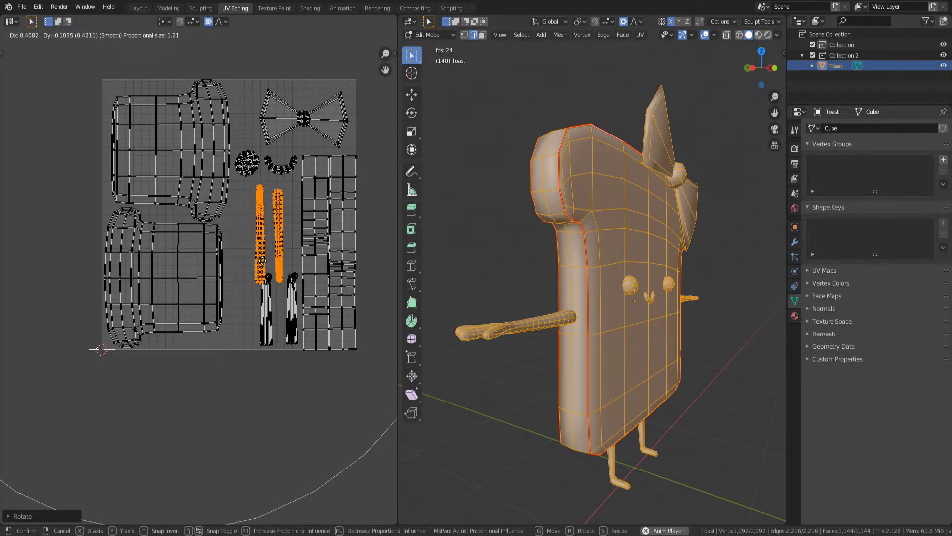
{"action": "left_click", "coordinate": [263, 267]}
- Nudge the arm UV islands so they sit clear between the eye and smile islands and the leg islands
{"action": "scroll", "coordinate": [263, 265], "scroll_direction": "up", "scroll_amount": 4}
{"action": "middle_click_drag", "start_coordinate": [329, 200], "coordinate": [238, 279]}
{"action": "key", "text": "g"}
{"action": "left_click", "coordinate": [243, 241]}
{"action": "scroll", "coordinate": [250, 282], "scroll_direction": "down", "scroll_amount": 3}
{"action": "key", "text": "Tab"}
{"action": "key", "text": "Tab"}
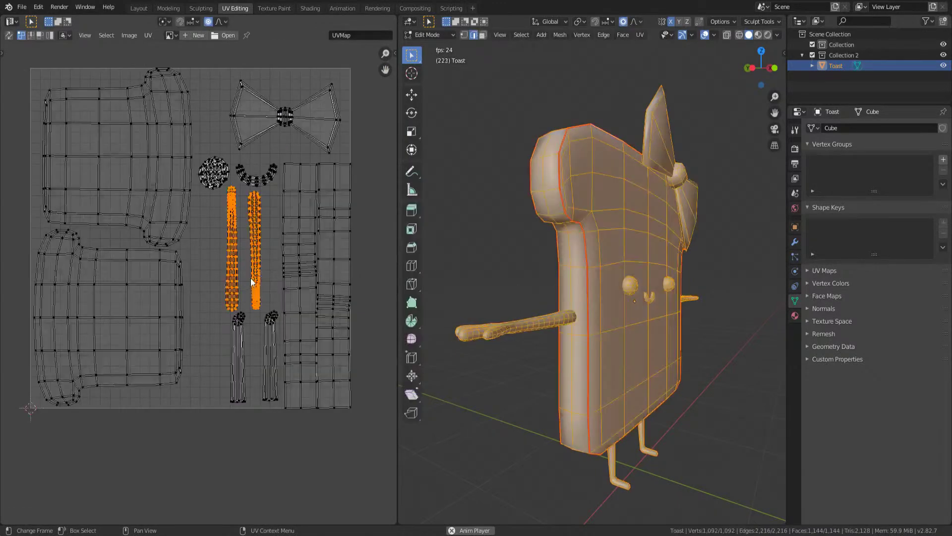
- Shift the inner body rim strip's UV island slightly left and up, opening a gap to the outer strip
{"action": "left_click", "coordinate": [288, 280]}
{"action": "key", "text": "l"}
{"action": "scroll", "coordinate": [243, 276], "scroll_direction": "up", "scroll_amount": 3}
{"action": "middle_click_drag", "start_coordinate": [243, 276], "coordinate": [118, 222]}
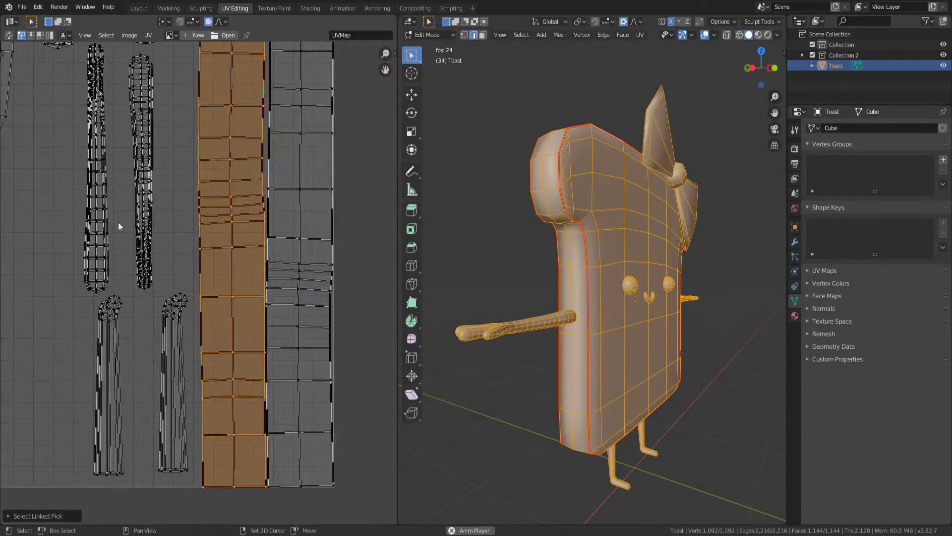
{"action": "key", "text": "g"}
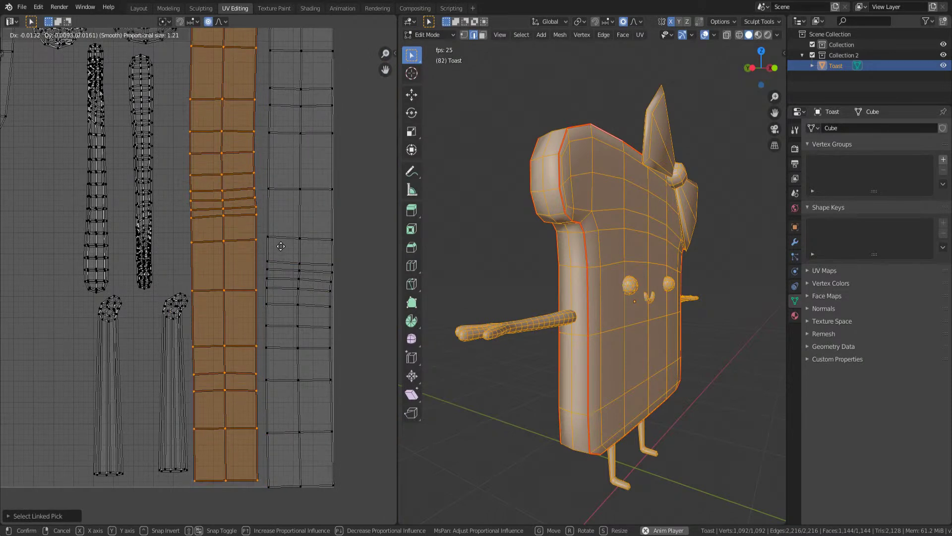
{"action": "left_click", "coordinate": [281, 252]}
- Shift the outer body rim strip's UV island slightly inward from the UV square's lower-right corner
{"action": "left_click", "coordinate": [268, 256]}
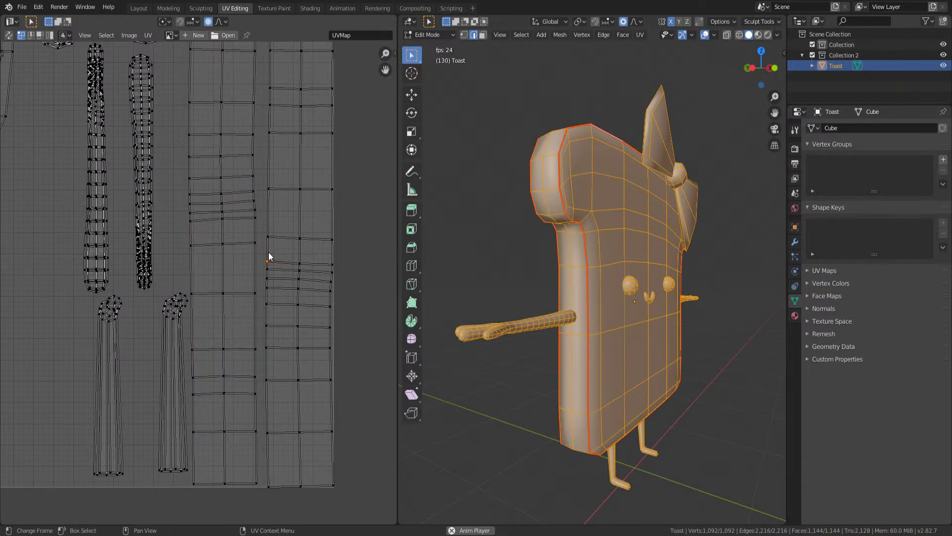
{"action": "key", "text": "l"}
{"action": "key", "text": "g"}
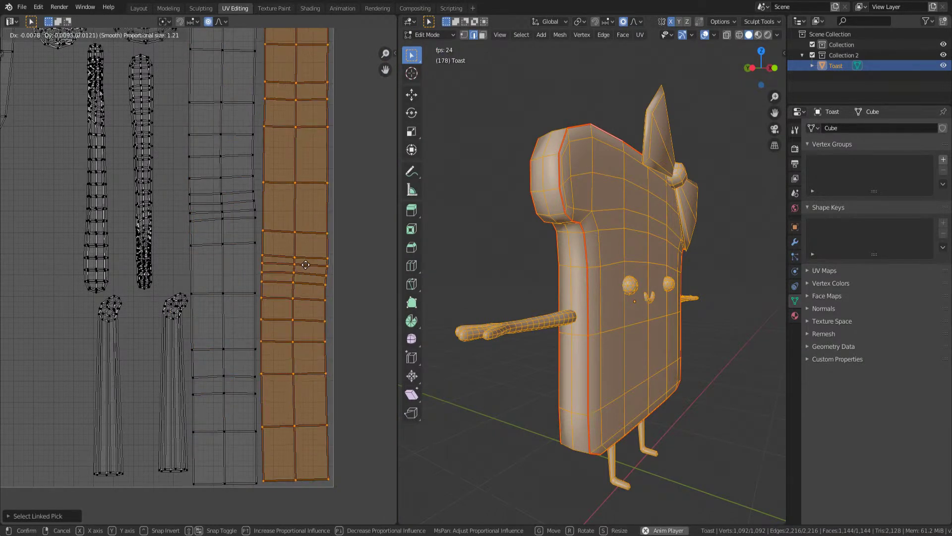
{"action": "left_click", "coordinate": [305, 265]}
- Check the spacing between the bow, rim strip and body UV islands, and save the file
{"action": "scroll", "coordinate": [306, 265], "scroll_direction": "up", "scroll_amount": 10, "text": "shift"}
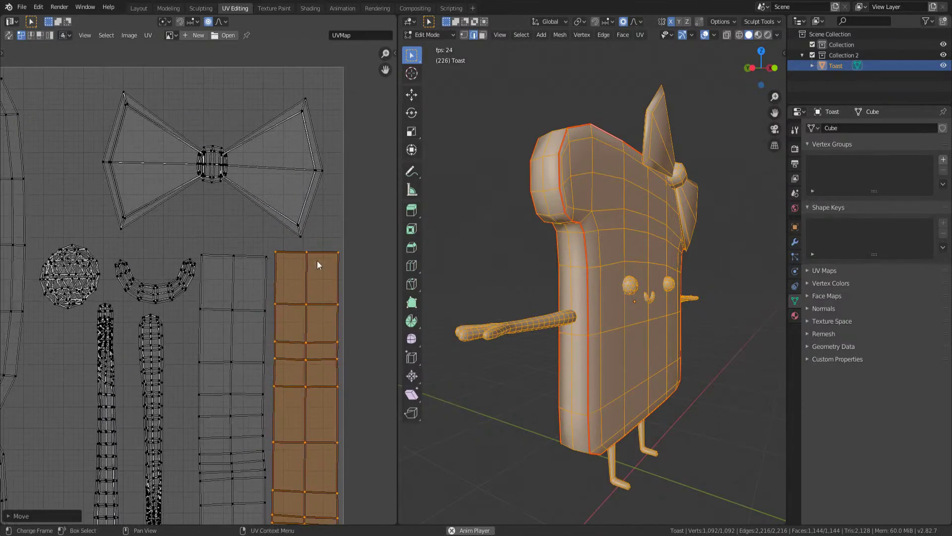
{"action": "left_click", "coordinate": [288, 199]}
{"action": "scroll", "coordinate": [268, 207], "scroll_direction": "down", "scroll_amount": 1}
{"action": "middle_click_drag", "start_coordinate": [171, 287], "coordinate": [281, 202]}
{"action": "middle_click_drag", "start_coordinate": [110, 336], "coordinate": [221, 275]}
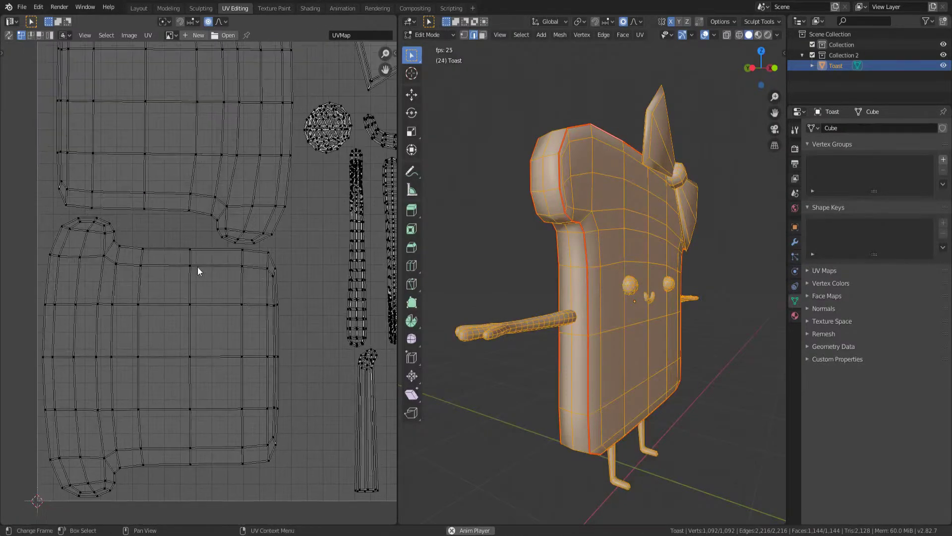
{"action": "scroll", "coordinate": [142, 227], "scroll_direction": "down", "scroll_amount": 5, "text": "shift"}
{"action": "key", "text": "ctrl+s"}
{"action": "scroll", "coordinate": [198, 226], "scroll_direction": "down", "scroll_amount": 4}
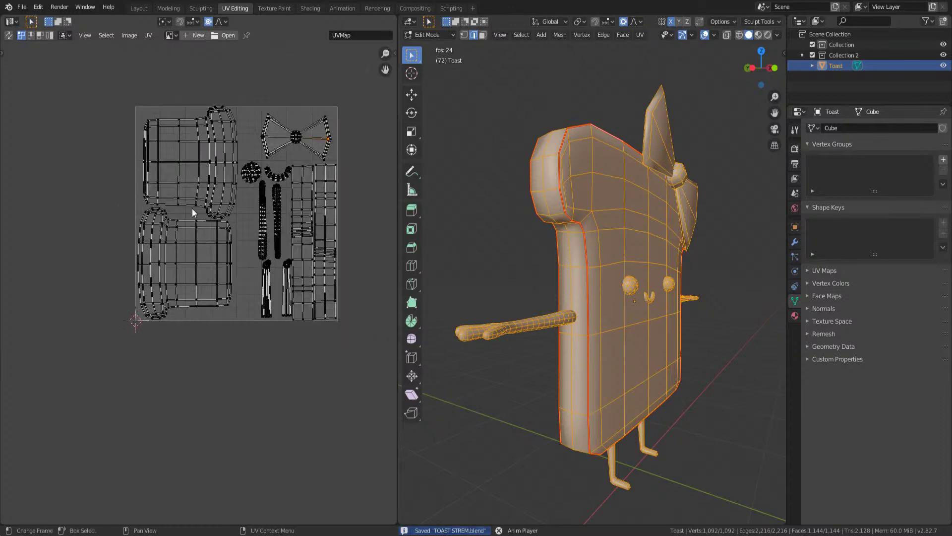
- Try arranging all UV islands automatically with Pack UV, and undo the packing
{"action": "middle_click_drag", "start_coordinate": [195, 212], "coordinate": [172, 258]}
{"action": "key", "text": "a"}
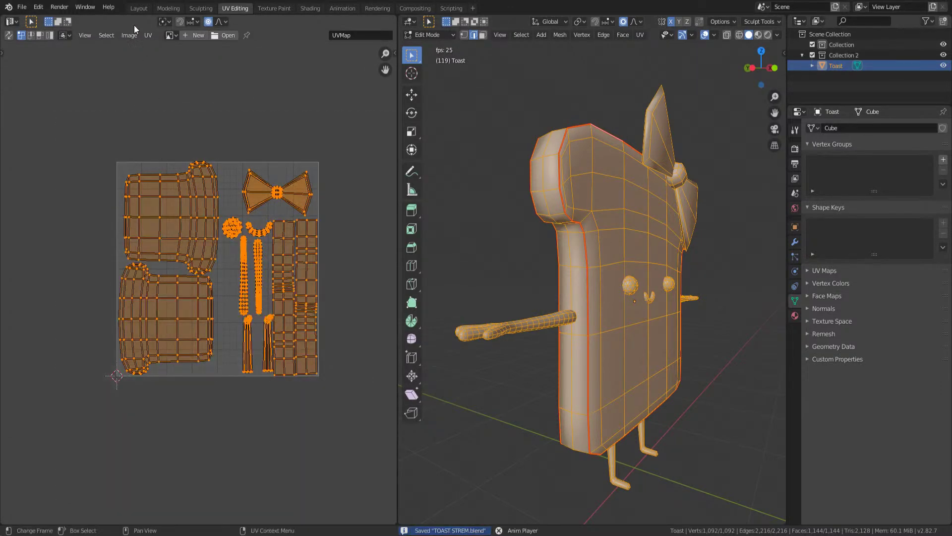
{"action": "left_click", "coordinate": [147, 36]}
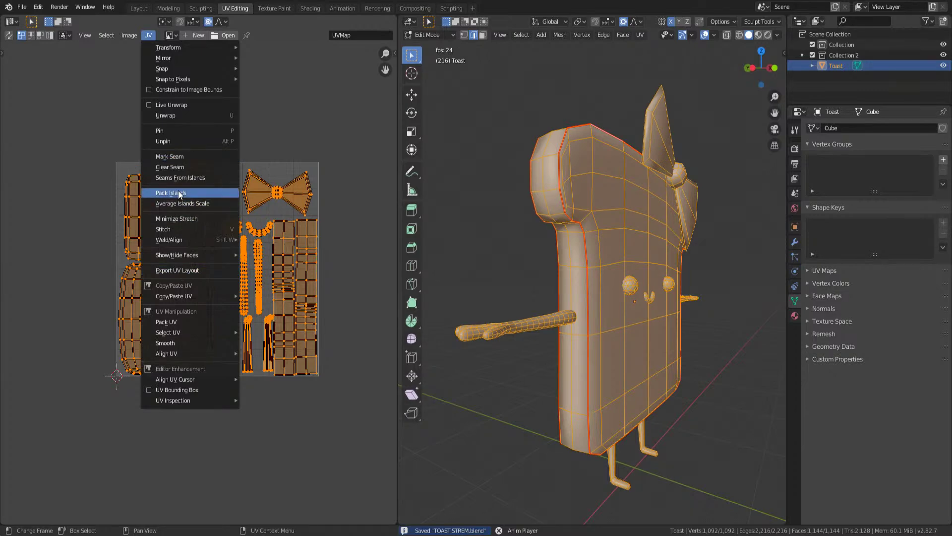
{"action": "left_click", "coordinate": [179, 323]}
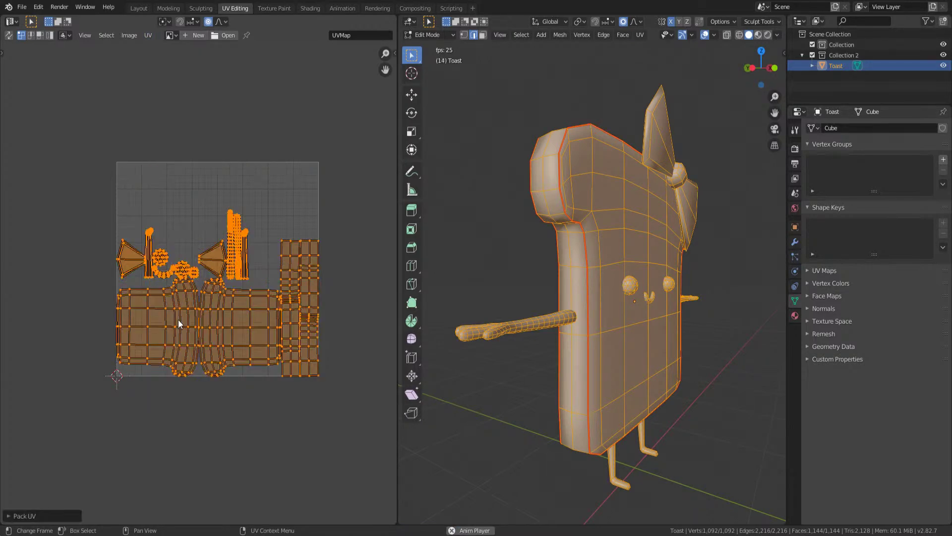
{"action": "scroll", "coordinate": [179, 323], "scroll_direction": "up", "scroll_amount": 2}
{"action": "scroll", "coordinate": [297, 255], "scroll_direction": "up", "scroll_amount": 2}
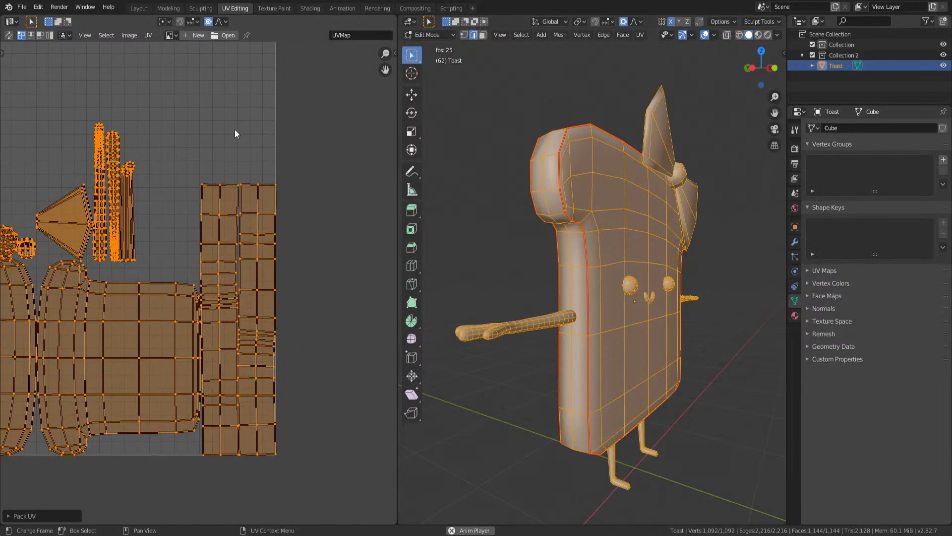
{"action": "scroll", "coordinate": [135, 248], "scroll_direction": "left", "scroll_amount": 6, "text": "ctrl"}
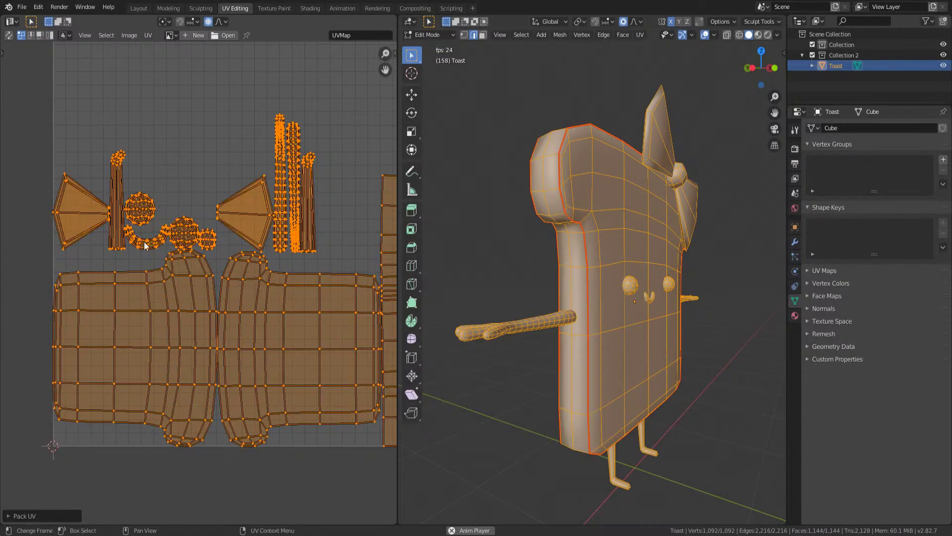
{"action": "scroll", "coordinate": [196, 258], "scroll_direction": "down", "scroll_amount": 4}
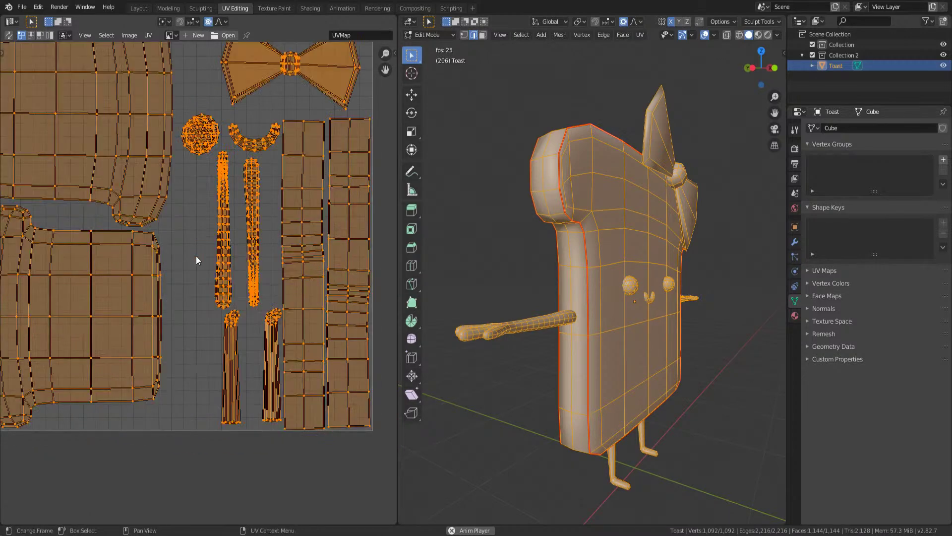
{"action": "scroll", "coordinate": [198, 249], "scroll_direction": "up", "scroll_amount": 1}
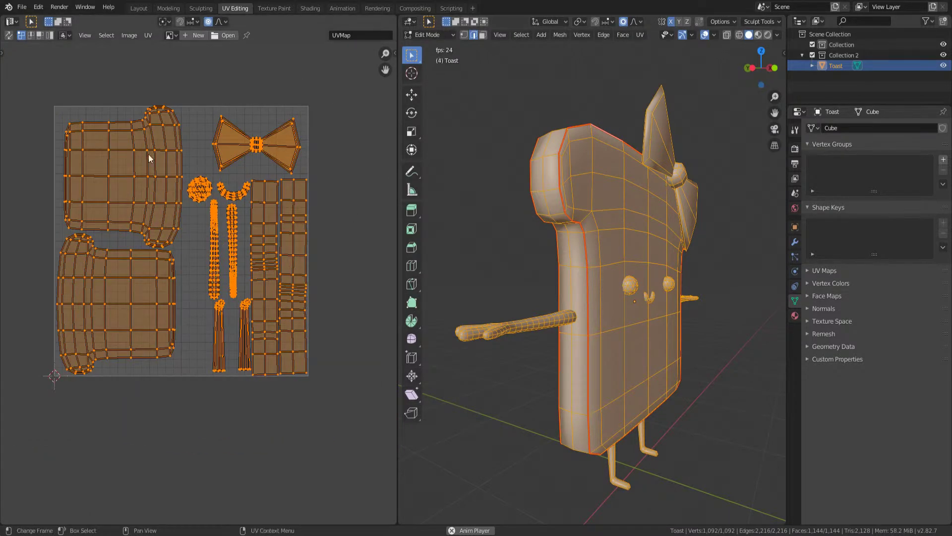
- Save the file, deselect all UVs and compare the island layout with the character from the front
{"action": "key", "text": "ctrl+s"}
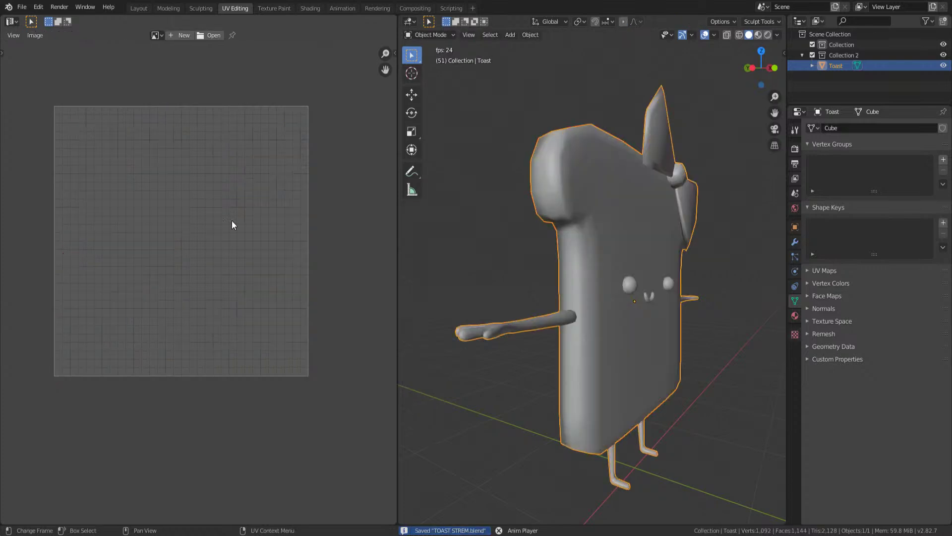
{"action": "key", "text": "alt+a"}
{"action": "middle_click_drag", "start_coordinate": [130, 147], "coordinate": [216, 164]}
{"action": "middle_click_drag", "start_coordinate": [485, 273], "coordinate": [615, 280]}
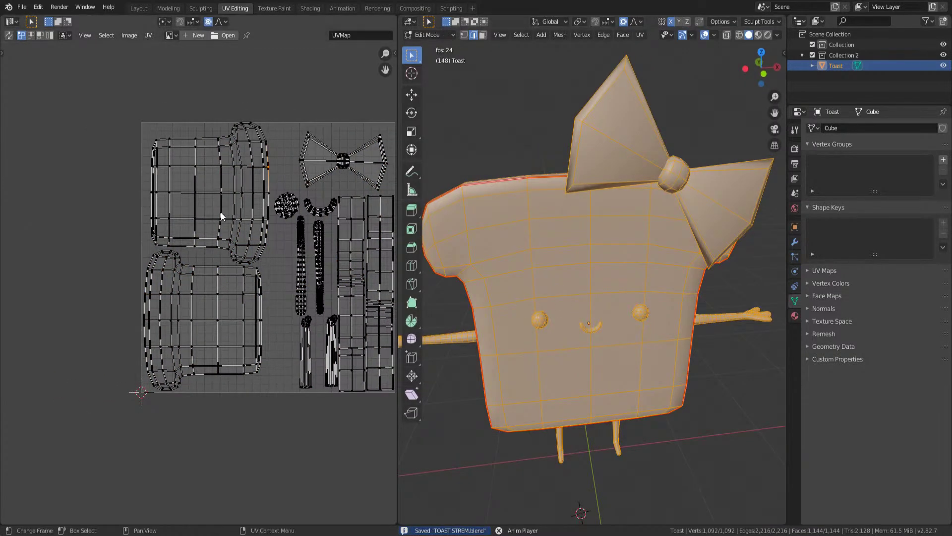
{"action": "middle_click_drag", "start_coordinate": [228, 215], "coordinate": [236, 219]}
{"action": "middle_click_drag", "start_coordinate": [625, 258], "coordinate": [711, 247]}
{"action": "middle_click_drag", "start_coordinate": [583, 304], "coordinate": [609, 297]}
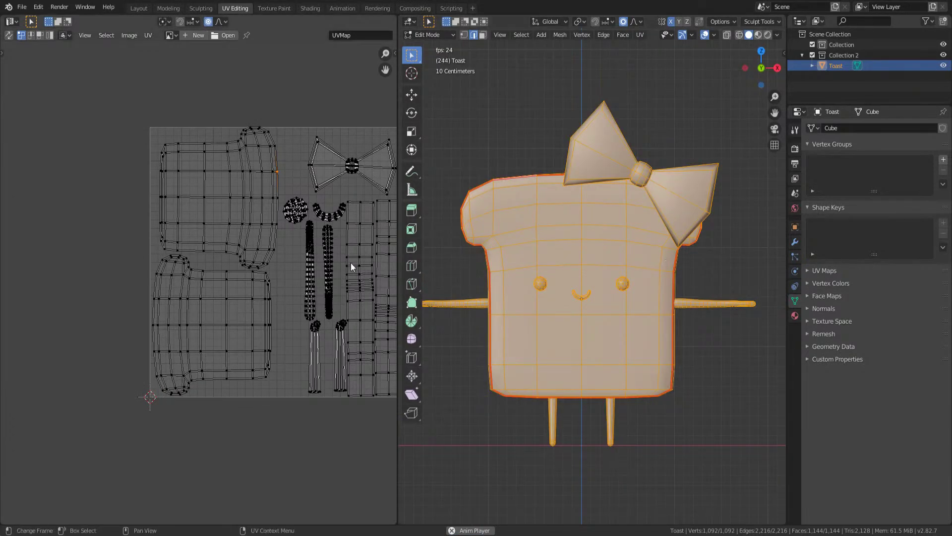
{"action": "middle_click_drag", "start_coordinate": [356, 268], "coordinate": [208, 243]}
{"action": "scroll", "coordinate": [531, 312], "scroll_direction": "up", "scroll_amount": 1}
{"action": "middle_click_drag", "start_coordinate": [523, 481], "coordinate": [509, 396], "text": "shift"}
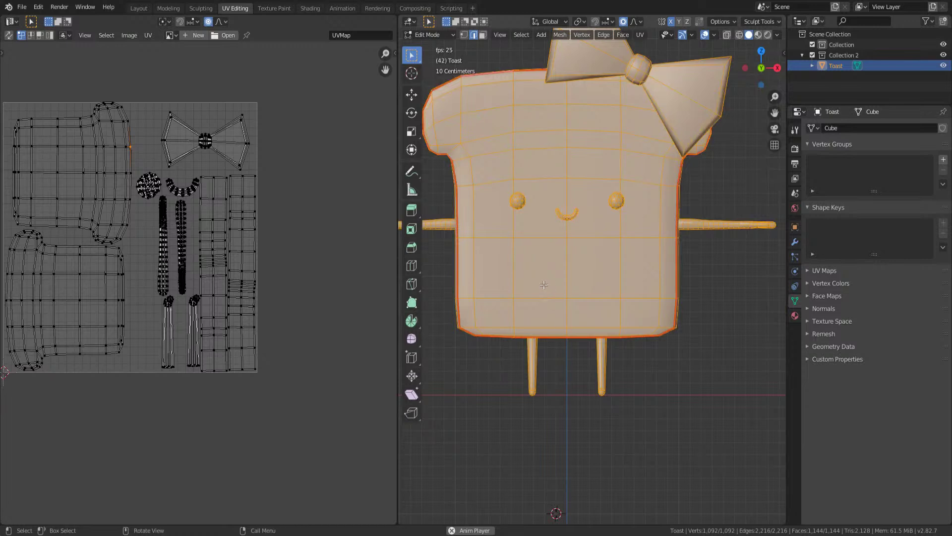
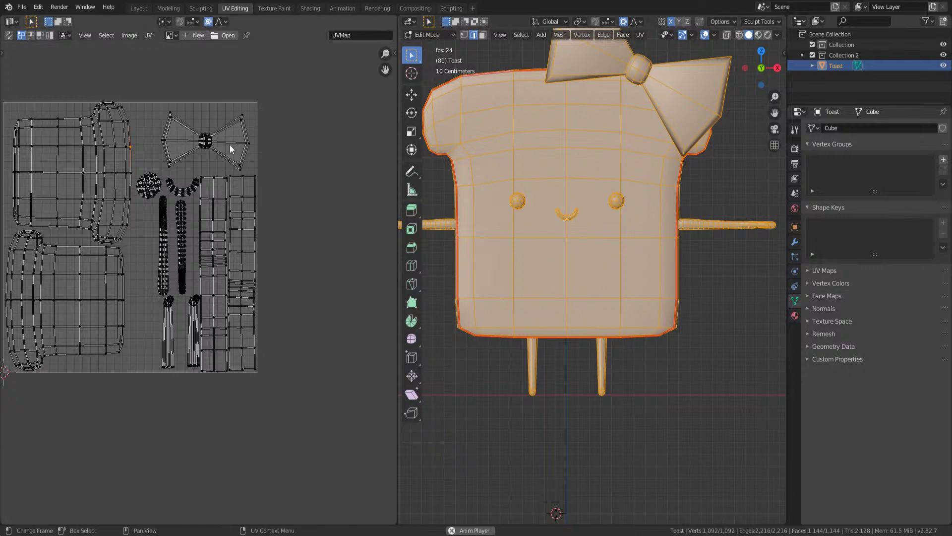
- Save the file, return to Object Mode and switch to the Texture Paint workspace with the whole character in view
{"action": "scroll", "coordinate": [330, 60], "scroll_direction": "down", "scroll_amount": 2}
{"action": "scroll", "coordinate": [196, 139], "scroll_direction": "up", "scroll_amount": 5}
{"action": "key", "text": "ctrl+s"}
{"action": "key", "text": "Tab"}
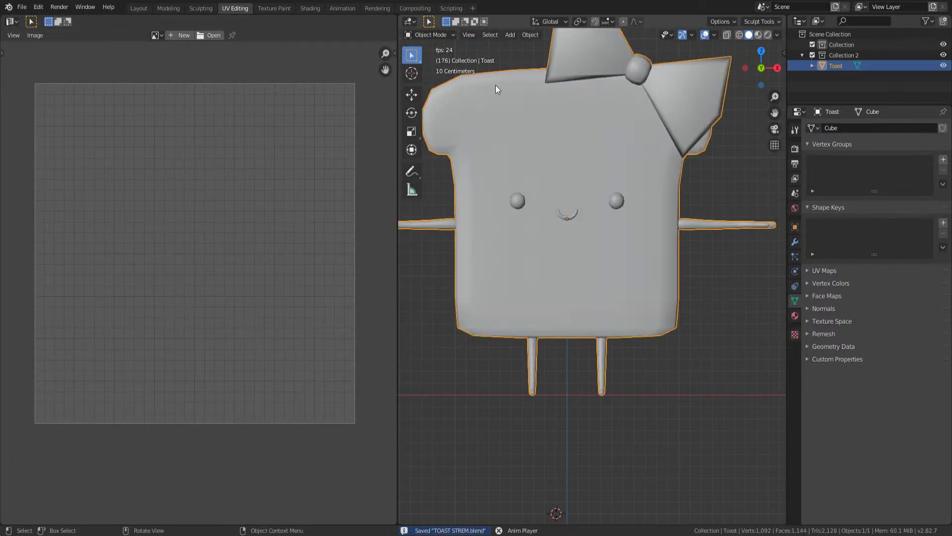
{"action": "left_click", "coordinate": [285, 8]}
{"action": "scroll", "coordinate": [552, 231], "scroll_direction": "up", "scroll_amount": 4}
{"action": "middle_click_drag", "start_coordinate": [553, 231], "coordinate": [634, 238]}
{"action": "middle_click_drag", "start_coordinate": [634, 238], "coordinate": [619, 277], "text": "shift"}
- Add an empty material slot to the character and remove the slot holding the old material
{"action": "left_click", "coordinate": [794, 315]}
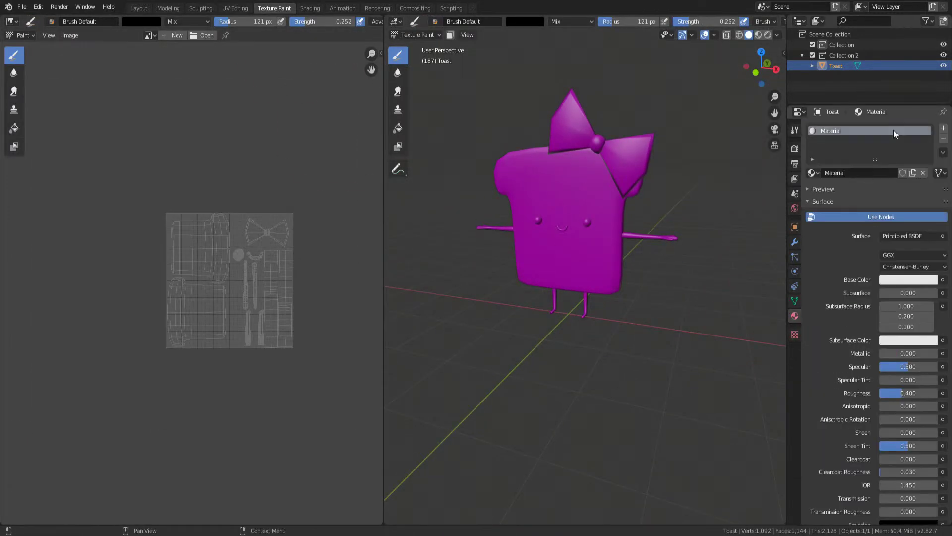
{"action": "left_click", "coordinate": [943, 128]}
{"action": "left_click", "coordinate": [862, 131]}
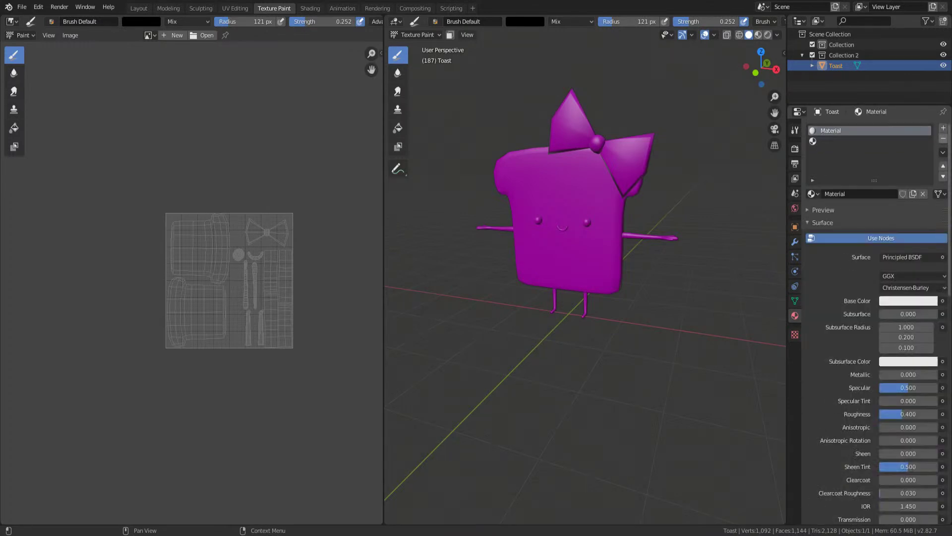
{"action": "left_click", "coordinate": [943, 138]}
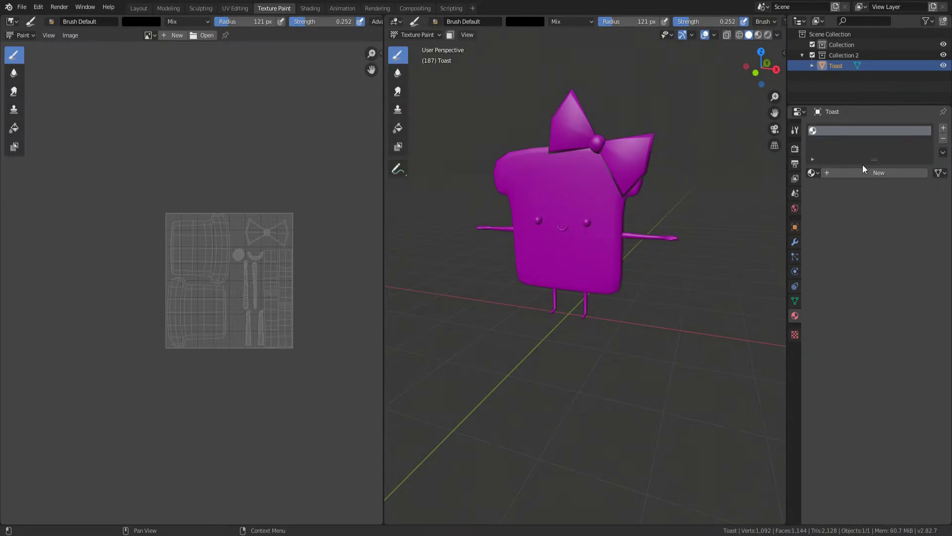
- Create a new material in the empty slot and name it Toast
{"action": "left_click", "coordinate": [835, 174]}
{"action": "double_click", "coordinate": [838, 174]}
{"action": "type", "text": "Te"}
{"action": "type", "text": "ast"}
{"action": "key", "text": "Return"}
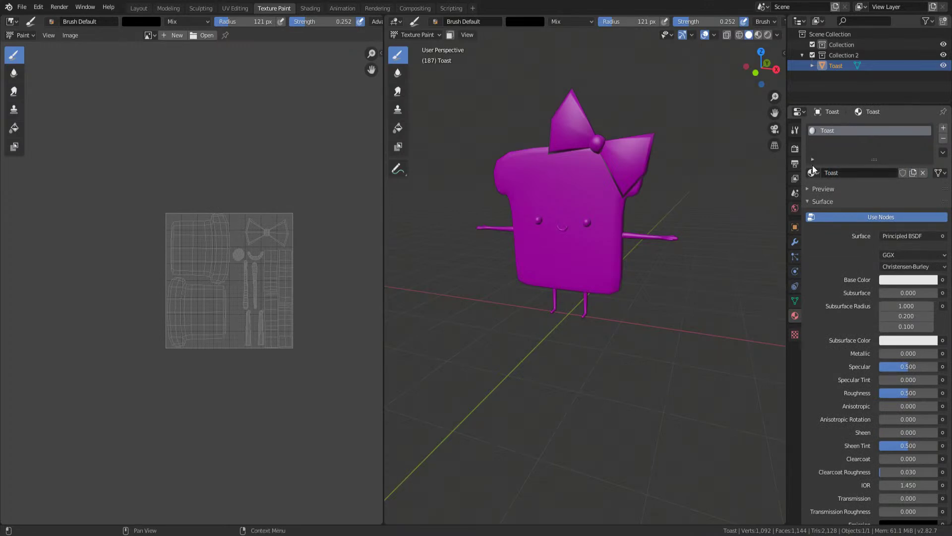
- Drive the Toast material's Base Color with an Image Texture and start a new image named ToastDiff
{"action": "left_click", "coordinate": [942, 280]}
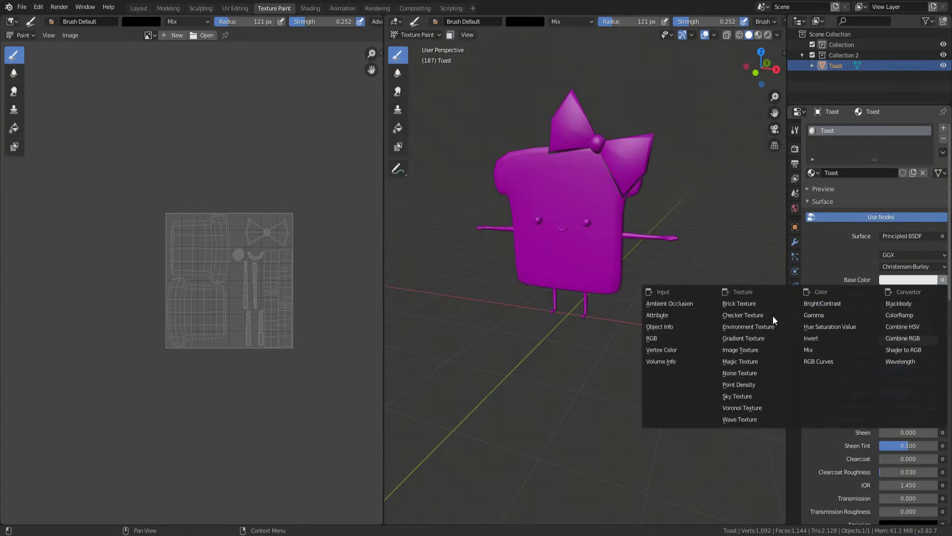
{"action": "left_click", "coordinate": [750, 350]}
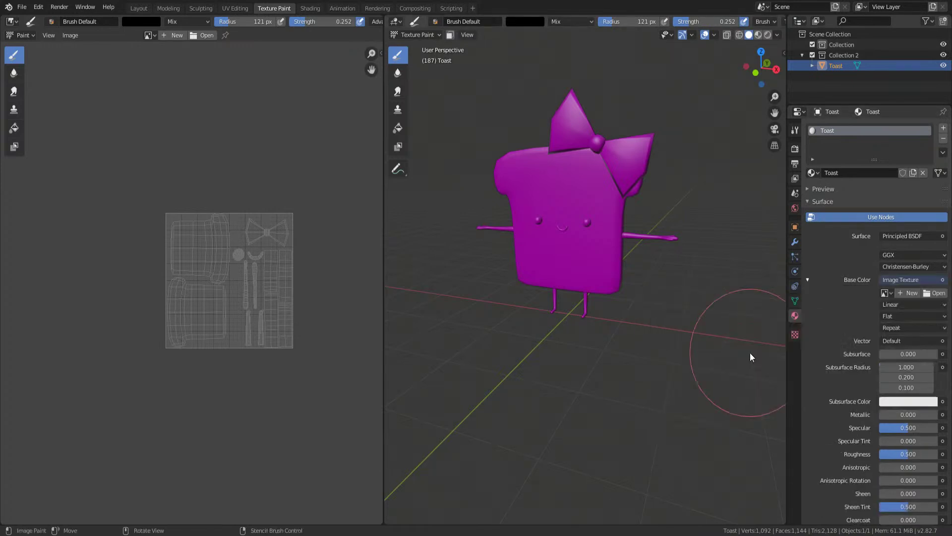
{"action": "left_click", "coordinate": [906, 293]}
{"action": "left_click", "coordinate": [892, 287]}
{"action": "type", "text": "T"}
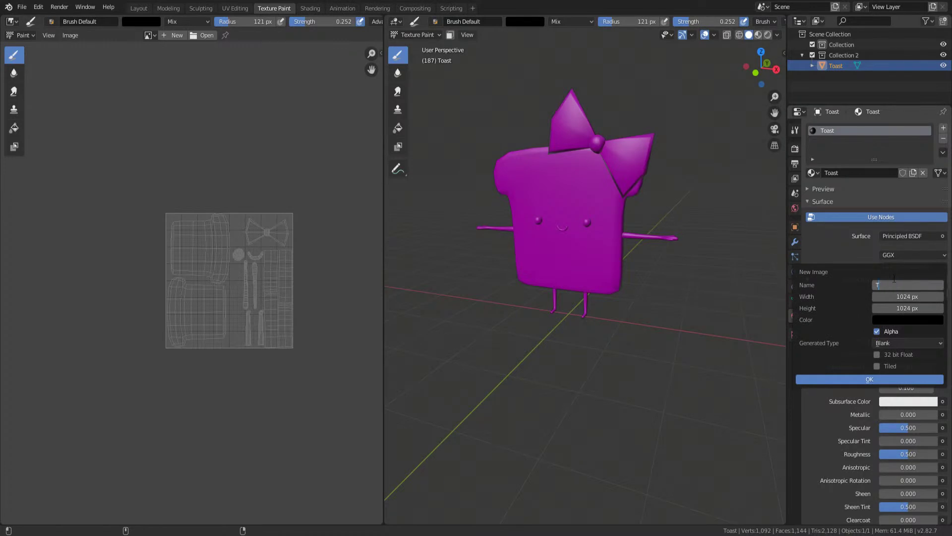
{"action": "type", "text": "oastDiff"}
{"action": "key", "text": "Return"}
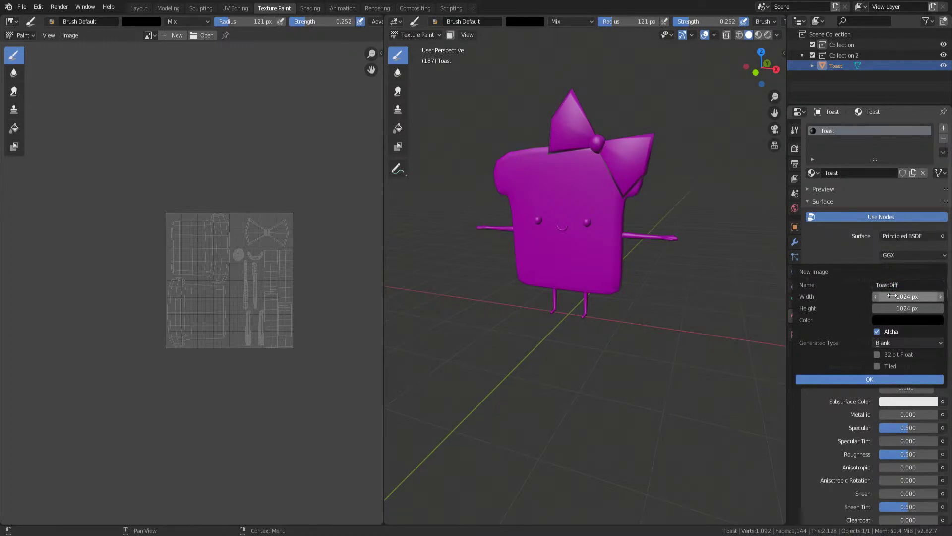
- Set the new image's width and height to 2048 px and create it
{"action": "left_click", "coordinate": [903, 297]}
{"action": "type", "text": "2048"}
{"action": "key", "text": "Tab"}
{"action": "type", "text": "20"}
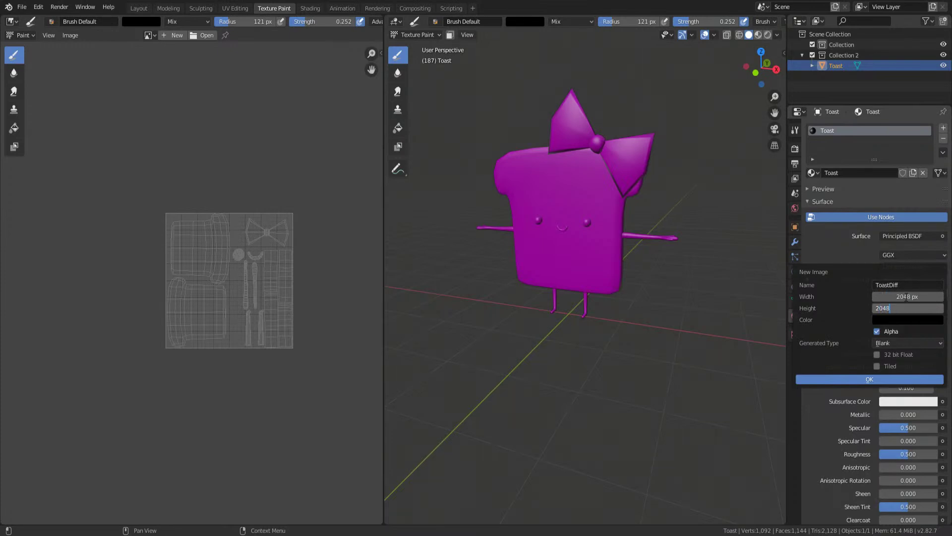
{"action": "key", "text": "Tab"}
{"action": "left_click", "coordinate": [834, 379]}
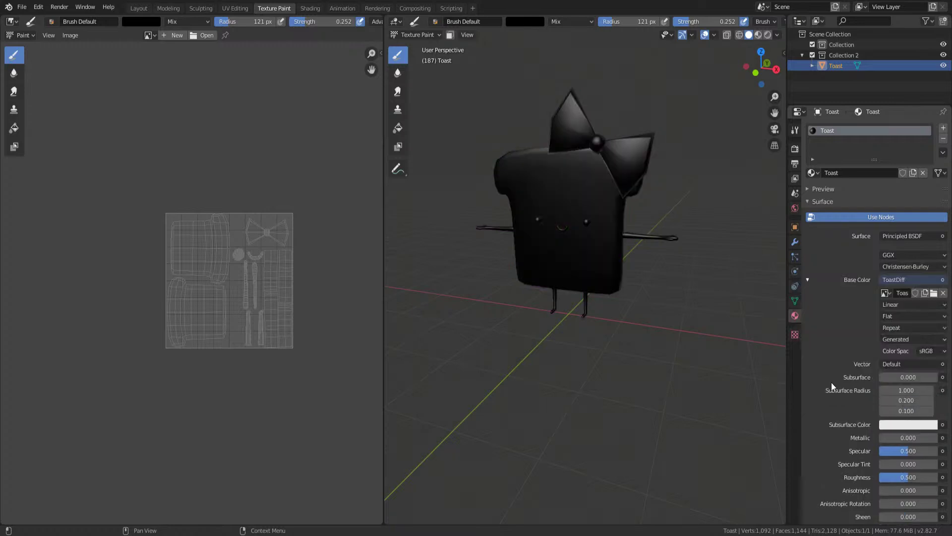
- Select the linked meshes of both eyes, the mouth, both arms and both legs in Edit Mode
{"action": "middle_click_drag", "start_coordinate": [674, 302], "coordinate": [708, 288]}
{"action": "scroll", "coordinate": [619, 283], "scroll_direction": "up", "scroll_amount": 2}
{"action": "middle_click_drag", "start_coordinate": [650, 206], "coordinate": [615, 266], "text": "shift"}
{"action": "key", "text": "KP_1"}
{"action": "scroll", "coordinate": [484, 285], "scroll_direction": "up", "scroll_amount": 1}
{"action": "middle_click_drag", "start_coordinate": [482, 287], "coordinate": [542, 268], "text": "shift"}
{"action": "key", "text": "Tab"}
{"action": "middle_click_drag", "start_coordinate": [550, 235], "coordinate": [554, 216], "text": "shift"}
{"action": "left_click", "coordinate": [554, 215]}
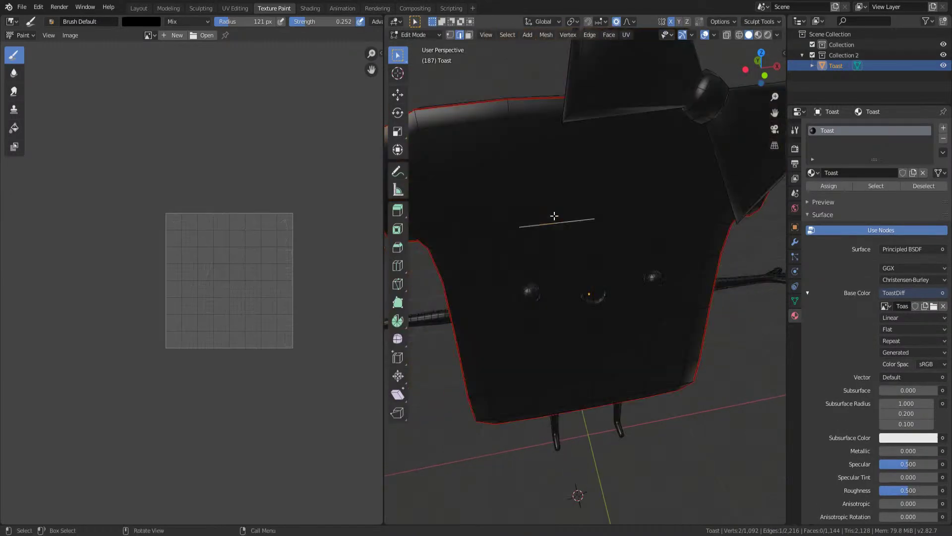
{"action": "scroll", "coordinate": [554, 214], "scroll_direction": "down", "scroll_amount": 5}
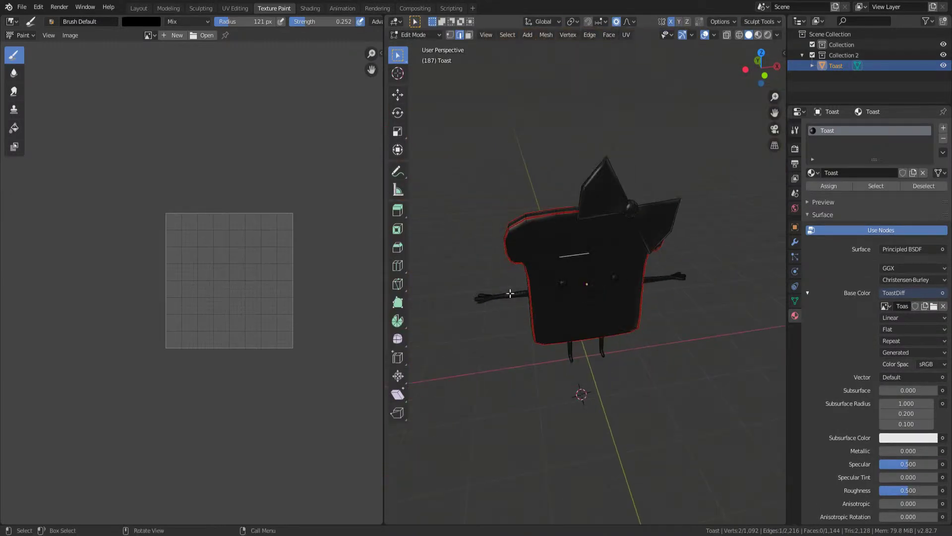
{"action": "key", "text": "ctrl+l"}
{"action": "key", "text": "l"}
{"action": "key", "text": "l"}
{"action": "key", "text": "l"}
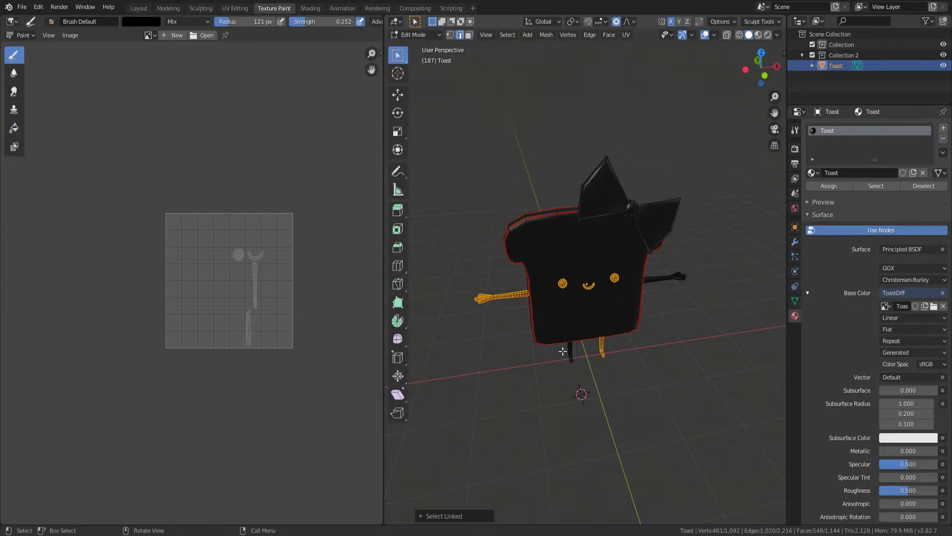
{"action": "key", "text": "l"}
{"action": "key", "text": "l"}
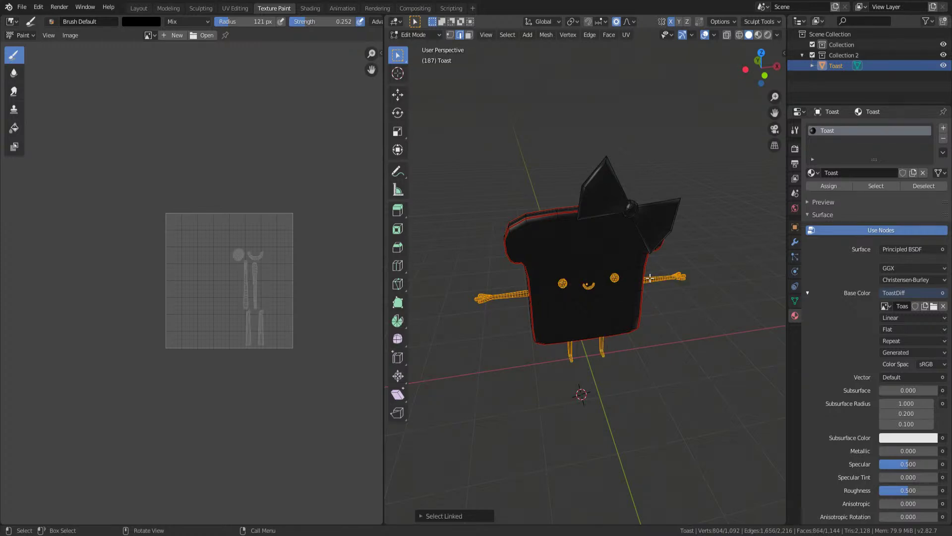
- Return to Texture Paint mode, enable the face selection paint mask and activate the Fill tool
{"action": "key", "text": "Tab"}
{"action": "left_click", "coordinate": [421, 32]}
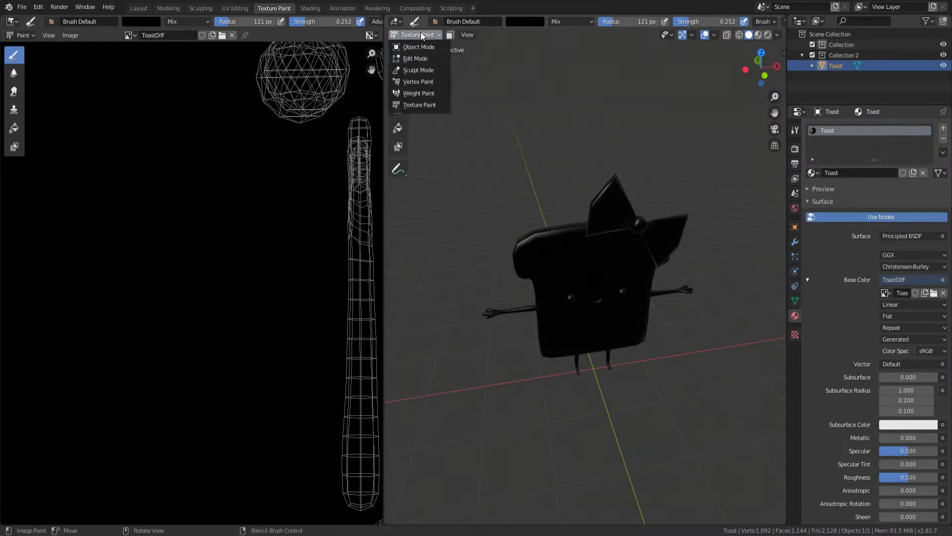
{"action": "left_click", "coordinate": [450, 35]}
{"action": "left_click", "coordinate": [398, 128]}
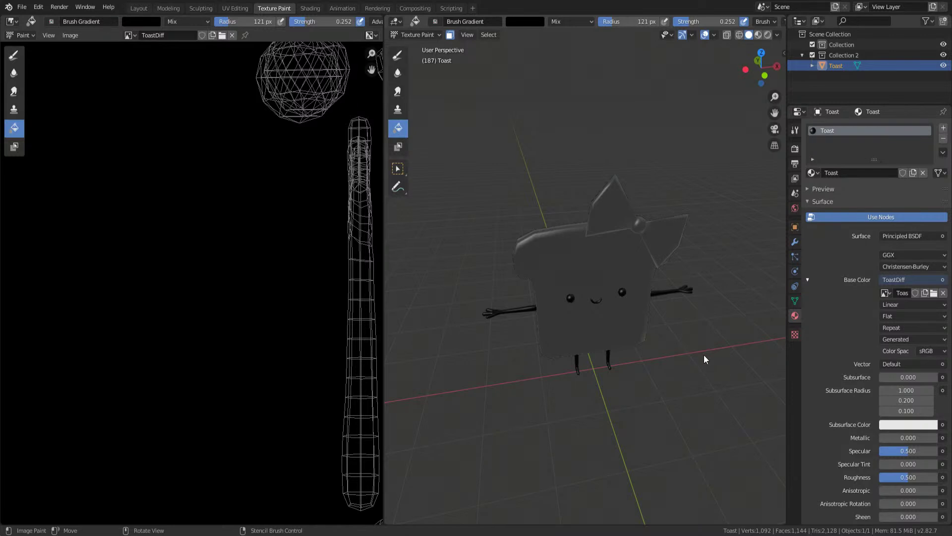
- Undo the first gradient fill and refill the masked eyes, mouth, arms and legs with a single-point fill
{"action": "left_click_drag", "start_coordinate": [360, 257], "coordinate": [480, 277]}
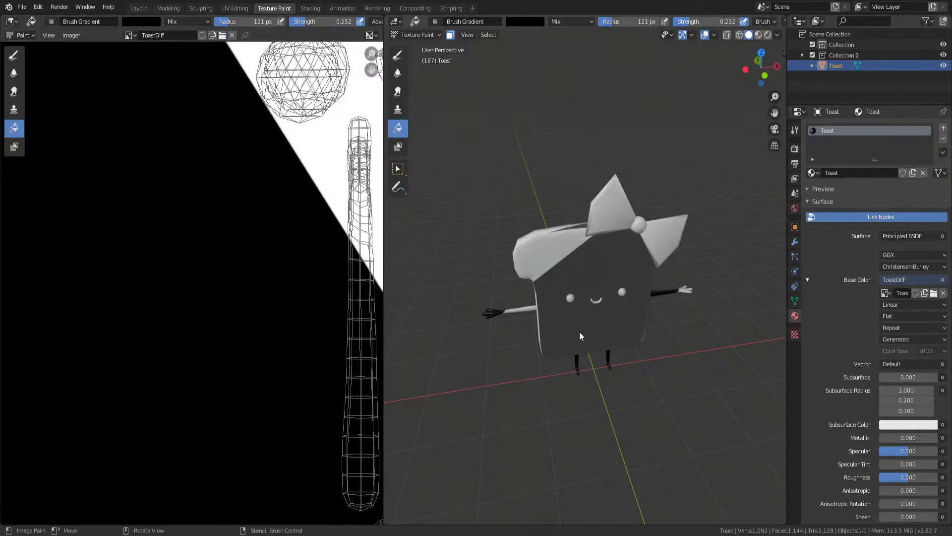
{"action": "key", "text": "ctrl+z"}
{"action": "middle_click_drag", "start_coordinate": [436, 323], "coordinate": [630, 293]}
{"action": "left_click", "coordinate": [519, 310]}
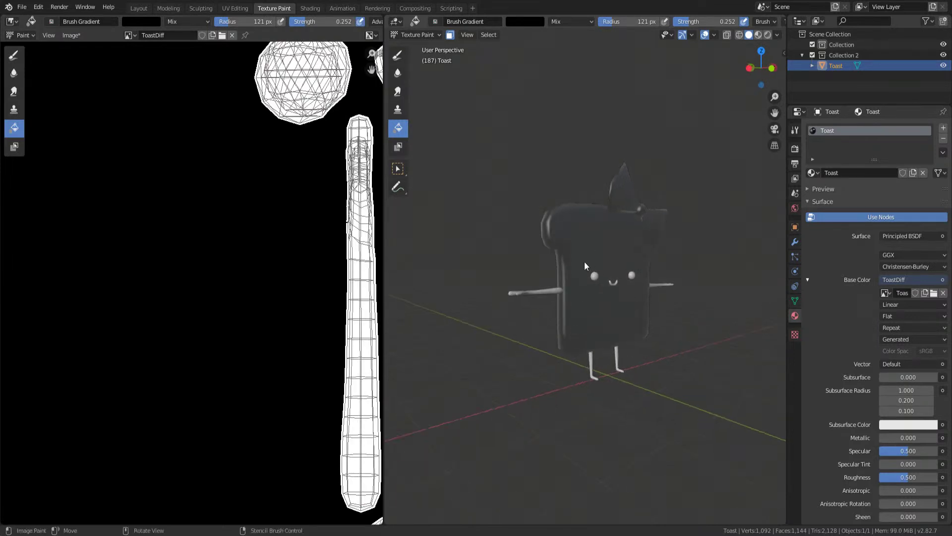
{"action": "scroll", "coordinate": [309, 240], "scroll_direction": "down", "scroll_amount": 5}
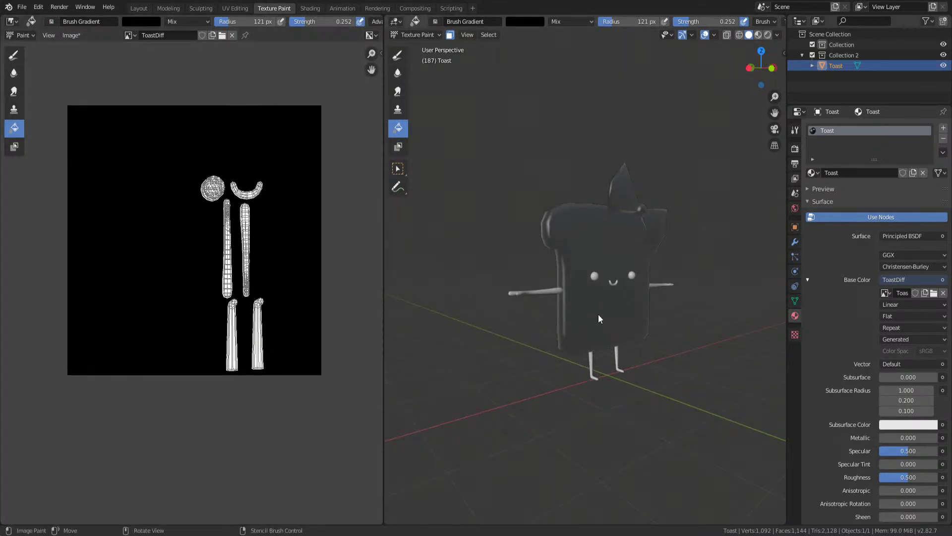
{"action": "scroll", "coordinate": [669, 310], "scroll_direction": "up", "scroll_amount": 4}
{"action": "middle_click_drag", "start_coordinate": [669, 311], "coordinate": [719, 318]}
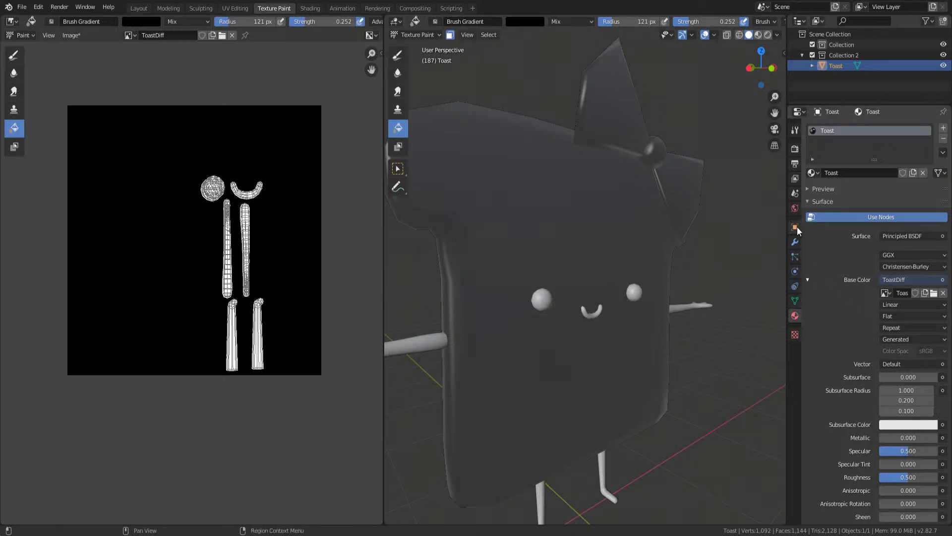
- Switch the Fill brush from gradient to solid color and fill the eyes, mouth, arms and legs with dark brown
{"action": "left_click", "coordinate": [795, 129]}
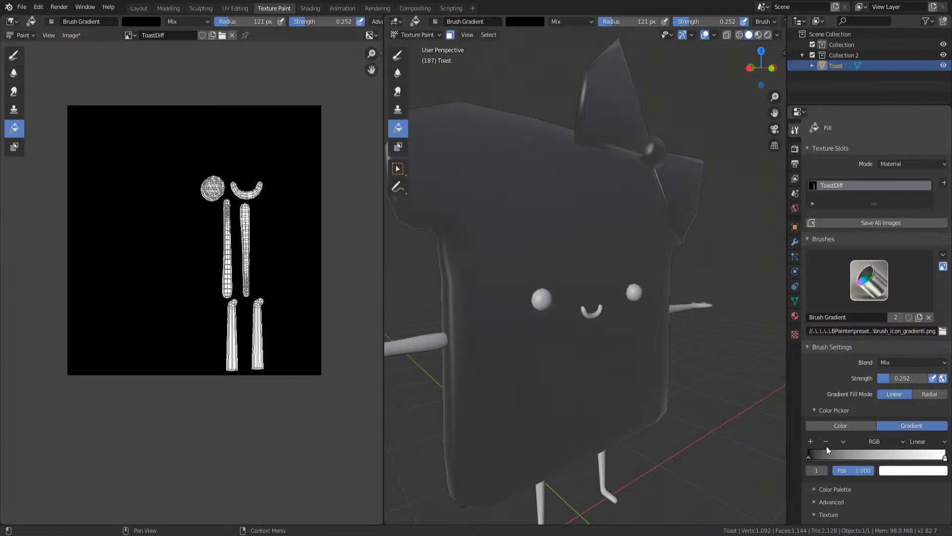
{"action": "left_click", "coordinate": [839, 427]}
{"action": "left_click", "coordinate": [837, 484]}
{"action": "mouse_move", "coordinate": [858, 410]}
{"action": "left_mouse_down"}
{"action": "mouse_move", "coordinate": [856, 378]}
{"action": "mouse_move", "coordinate": [857, 398]}
{"action": "left_mouse_up"}
{"action": "left_click", "coordinate": [802, 401]}
{"action": "left_click", "coordinate": [802, 412]}
{"action": "left_click", "coordinate": [664, 315]}
- Select the bread's front and back faces as linked geometry delimited by seams, and return to Texture Paint mode
{"action": "mouse_move", "coordinate": [662, 314]}
{"action": "middle_mouse_down", "text": "shift"}
{"action": "mouse_move", "coordinate": [676, 300]}
{"action": "mouse_move", "coordinate": [645, 289]}
{"action": "mouse_move", "coordinate": [663, 302]}
{"action": "mouse_move", "coordinate": [504, 385]}
{"action": "middle_mouse_up", "text": "shift"}
{"action": "key", "text": "Tab"}
{"action": "left_click", "coordinate": [667, 305]}
{"action": "key", "text": "l"}
{"action": "left_click", "coordinate": [447, 519]}
{"action": "left_click", "coordinate": [492, 491]}
{"action": "mouse_move", "coordinate": [625, 307]}
{"action": "middle_mouse_down"}
{"action": "mouse_move", "coordinate": [615, 317]}
{"action": "mouse_move", "coordinate": [637, 323]}
{"action": "mouse_move", "coordinate": [585, 307]}
{"action": "mouse_move", "coordinate": [645, 298]}
{"action": "mouse_move", "coordinate": [536, 265]}
{"action": "middle_mouse_up"}
{"action": "key", "text": "Tab"}
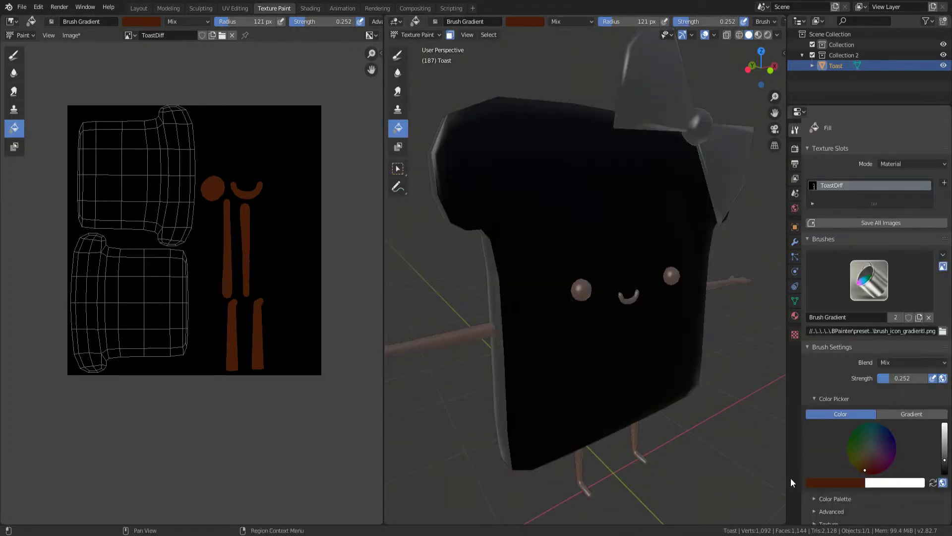
- Set the fill color to light tan (H 0.078, S 0.483, V 0.773) and fill the bread's front and back
{"action": "left_click", "coordinate": [819, 483]}
{"action": "left_click", "coordinate": [804, 391]}
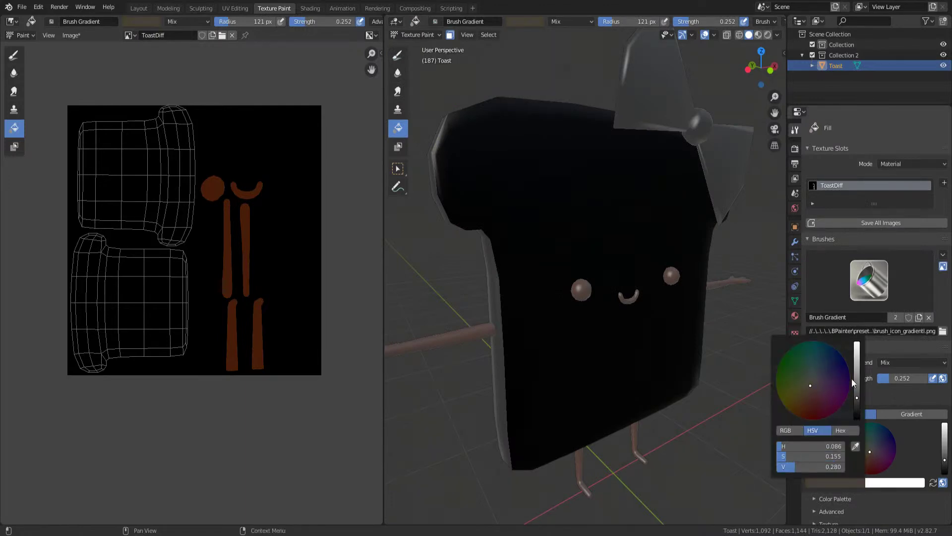
{"action": "left_click_drag", "start_coordinate": [856, 379], "coordinate": [857, 358]}
{"action": "left_click_drag", "start_coordinate": [805, 386], "coordinate": [805, 397]}
{"action": "left_click", "coordinate": [587, 313]}
- Select the crust strips around the bread's sides up to the seams, and return to Texture Paint mode
{"action": "middle_click_drag", "start_coordinate": [587, 313], "coordinate": [580, 309]}
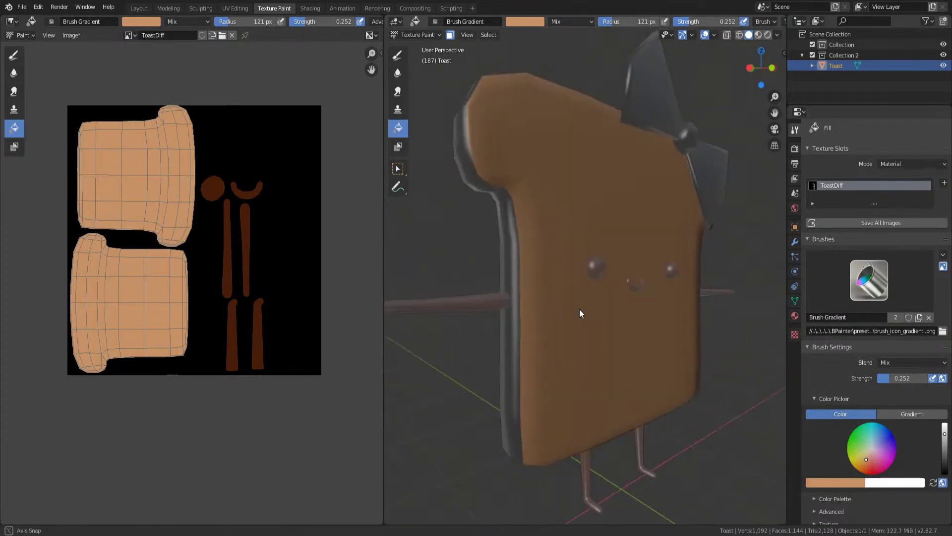
{"action": "middle_click_drag", "start_coordinate": [439, 257], "coordinate": [511, 263]}
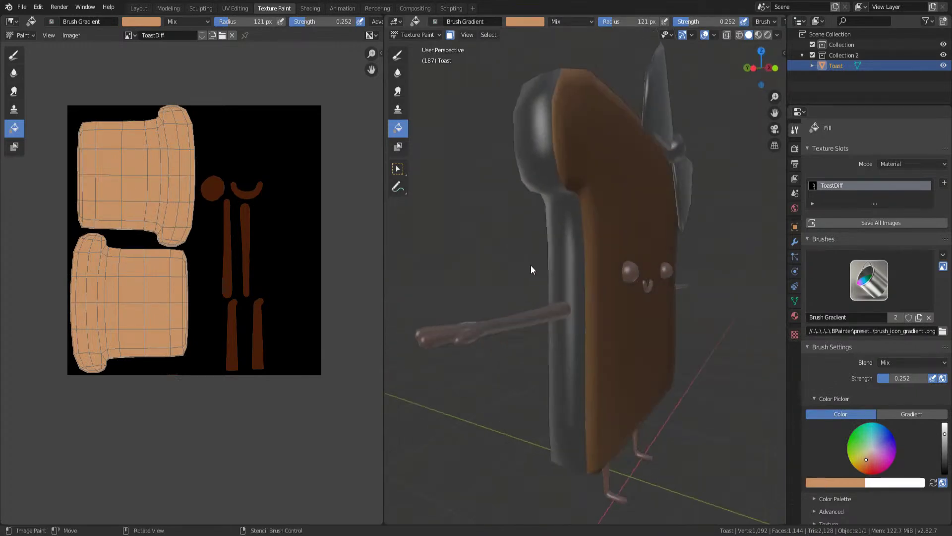
{"action": "key", "text": "Tab"}
{"action": "left_click", "coordinate": [571, 260]}
{"action": "key", "text": "l"}
{"action": "mouse_move", "coordinate": [571, 260]}
{"action": "middle_mouse_down"}
{"action": "mouse_move", "coordinate": [619, 259]}
{"action": "mouse_move", "coordinate": [661, 327]}
{"action": "mouse_move", "coordinate": [732, 361]}
{"action": "mouse_move", "coordinate": [436, 428]}
{"action": "middle_mouse_up"}
{"action": "key", "text": "l"}
{"action": "key", "text": "Tab"}
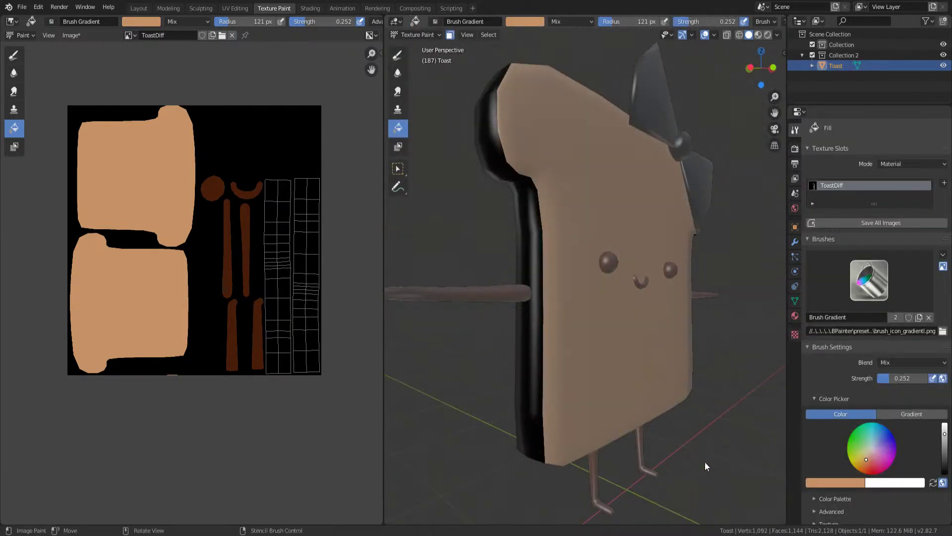
- Sample the dark brown from a limb in the ToastDiff image and fill the crust strips with it
{"action": "left_click", "coordinate": [854, 484]}
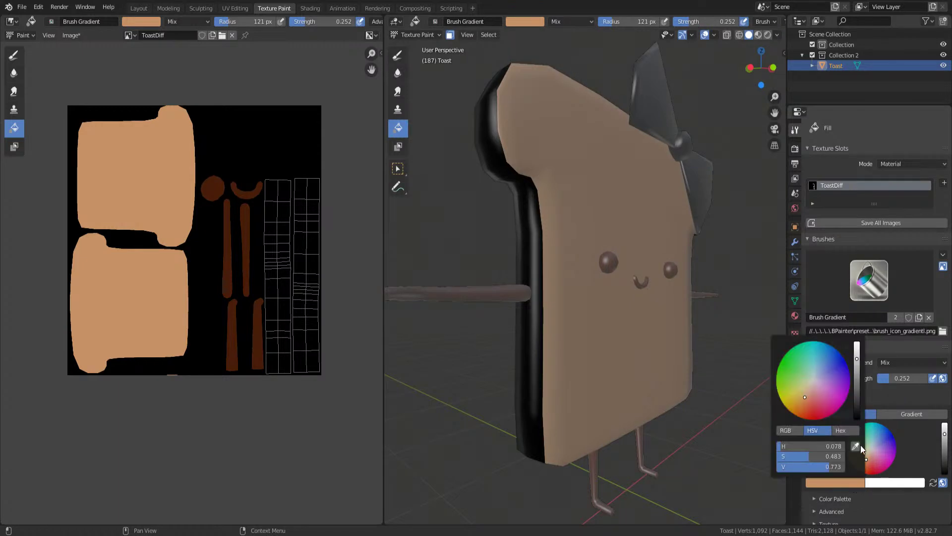
{"action": "left_click", "coordinate": [855, 446]}
{"action": "left_click", "coordinate": [232, 261]}
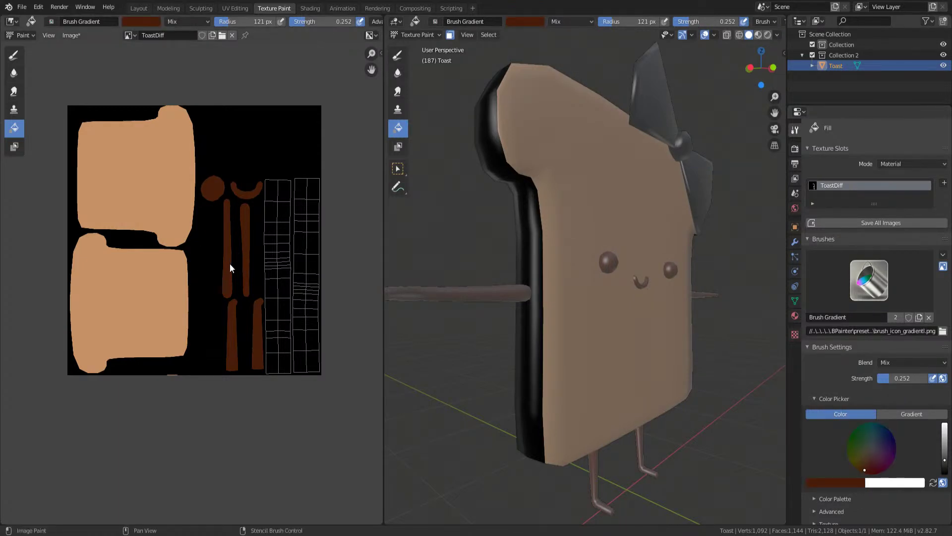
{"action": "left_click", "coordinate": [538, 351]}
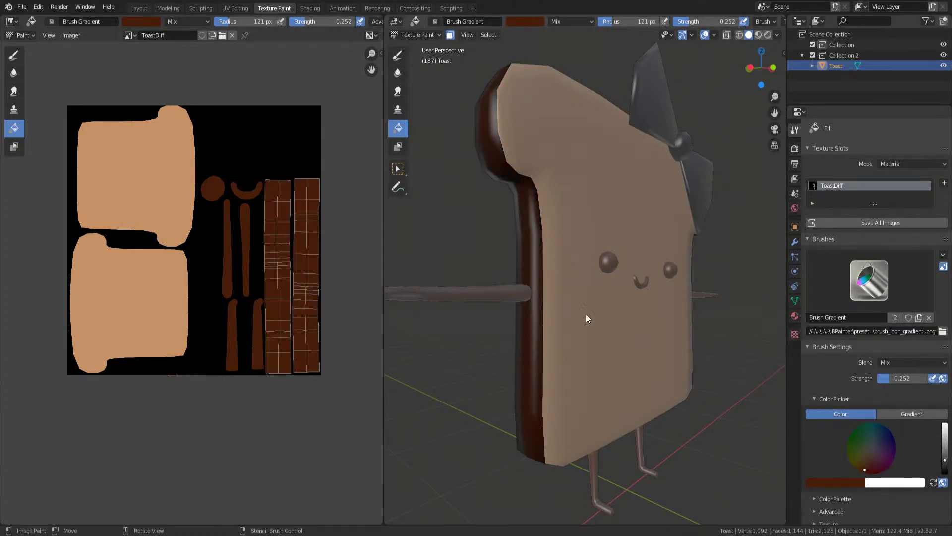
- Select the linked bow meshes, including the center knot, and return to Texture Paint mode
{"action": "middle_click_drag", "start_coordinate": [575, 342], "coordinate": [537, 314]}
{"action": "key", "text": "Tab"}
{"action": "left_click", "coordinate": [609, 211]}
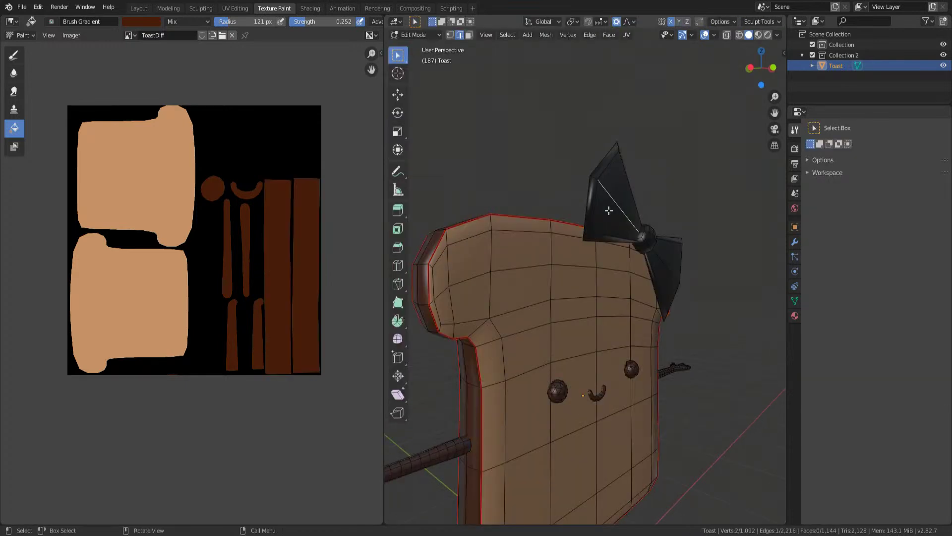
{"action": "key", "text": "l"}
{"action": "key", "text": "l"}
{"action": "key", "text": "Tab"}
- Change the fill color to bright pink and fill the whole bow with it
{"action": "middle_click_drag", "start_coordinate": [671, 258], "coordinate": [739, 277]}
{"action": "left_click", "coordinate": [860, 485]}
{"action": "left_click", "coordinate": [813, 398]}
{"action": "left_click_drag", "start_coordinate": [857, 417], "coordinate": [856, 347]}
{"action": "left_click_drag", "start_coordinate": [822, 406], "coordinate": [833, 403]}
{"action": "left_click", "coordinate": [647, 240]}
- Examine the colored character's eyes and mouth up close from the front and at an angle
{"action": "middle_click_drag", "start_coordinate": [648, 240], "coordinate": [640, 251]}
{"action": "key", "text": "KP_1"}
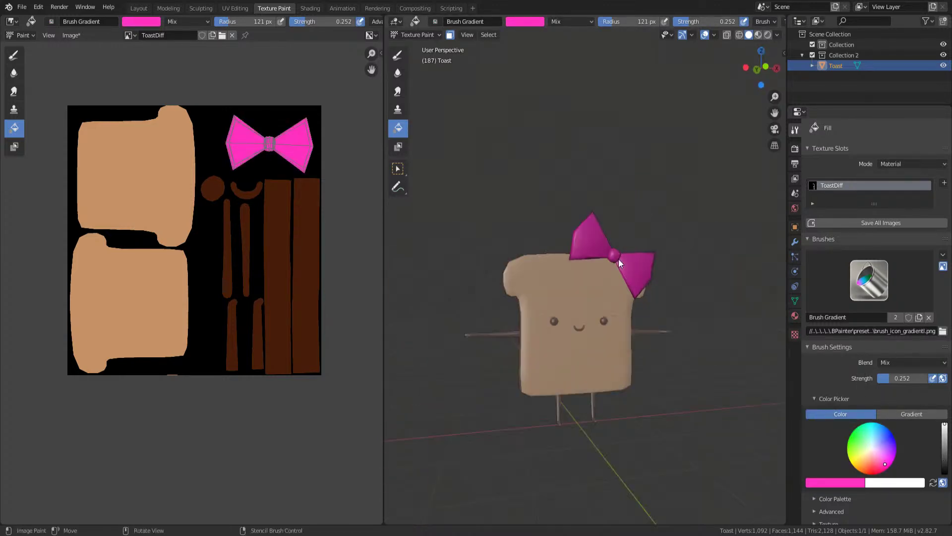
{"action": "scroll", "coordinate": [613, 278], "scroll_direction": "up", "scroll_amount": 5}
{"action": "scroll", "coordinate": [572, 214], "scroll_direction": "down", "scroll_amount": 2}
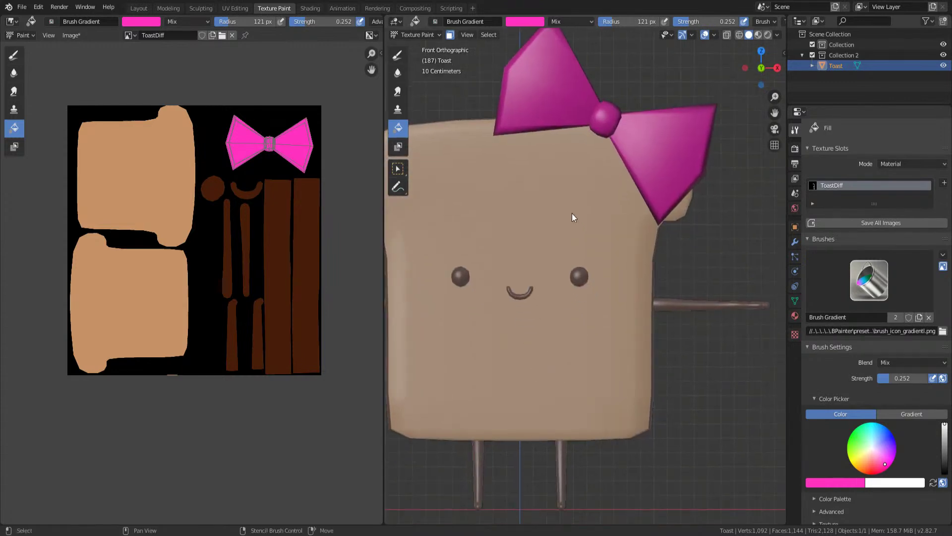
{"action": "scroll", "coordinate": [603, 304], "scroll_direction": "up", "scroll_amount": 2}
{"action": "key", "text": "Tab"}
{"action": "scroll", "coordinate": [573, 242], "scroll_direction": "up", "scroll_amount": 1}
{"action": "middle_click_drag", "start_coordinate": [579, 294], "coordinate": [619, 273], "text": "shift"}
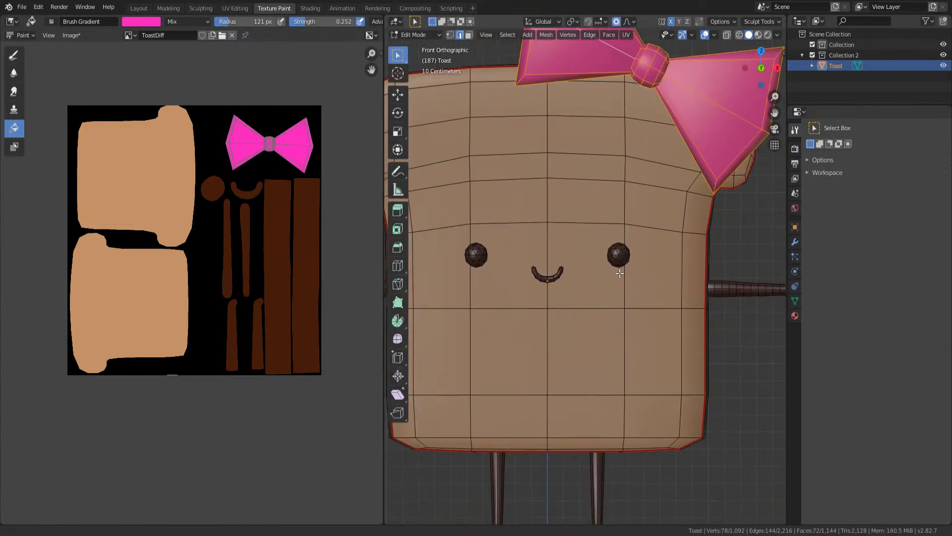
{"action": "scroll", "coordinate": [615, 255], "scroll_direction": "up", "scroll_amount": 2}
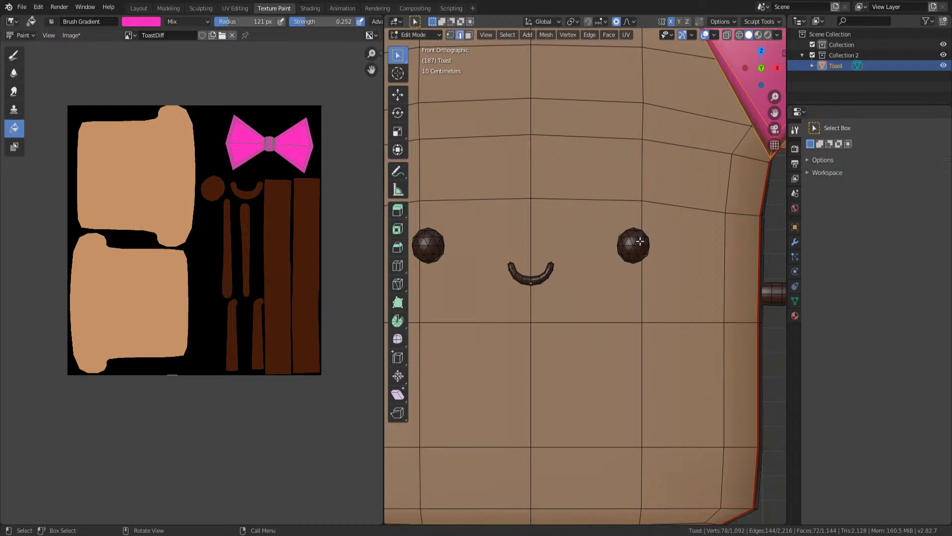
{"action": "middle_click_drag", "start_coordinate": [655, 239], "coordinate": [596, 243]}
{"action": "key", "text": "Tab"}
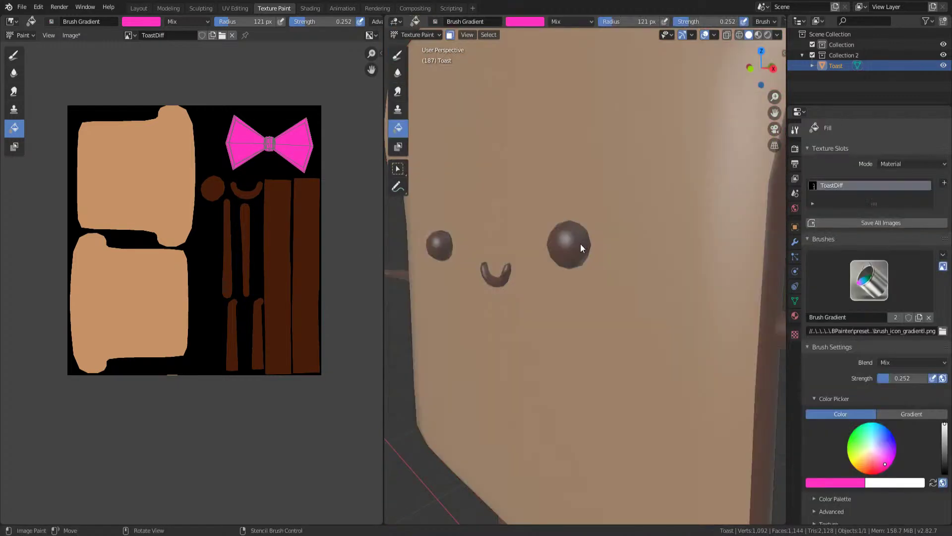
{"action": "key", "text": "KP_1"}
{"action": "scroll", "coordinate": [611, 246], "scroll_direction": "down", "scroll_amount": 2}
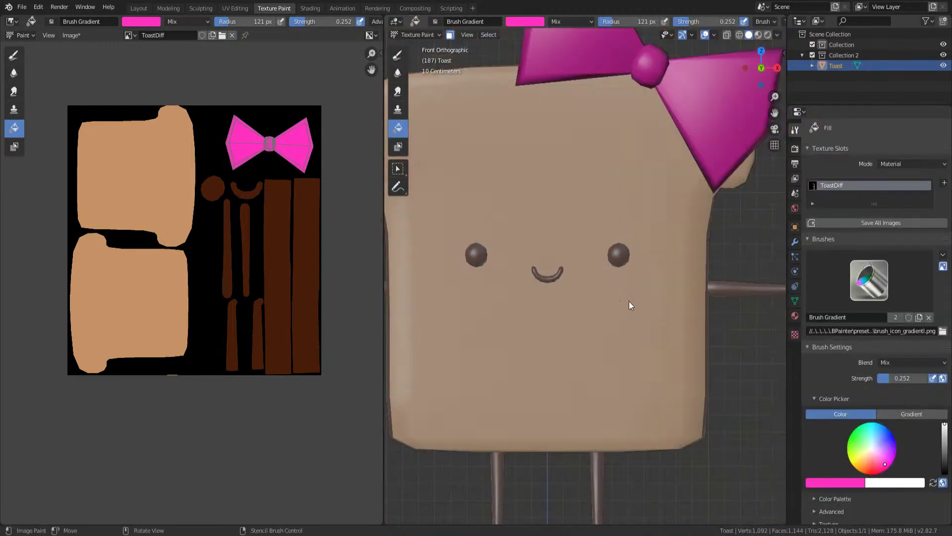
{"action": "middle_click_drag", "start_coordinate": [627, 320], "coordinate": [543, 217], "text": "shift"}
{"action": "middle_click_drag", "start_coordinate": [496, 174], "coordinate": [533, 261], "text": "shift"}
{"action": "scroll", "coordinate": [534, 263], "scroll_direction": "up", "scroll_amount": 3}
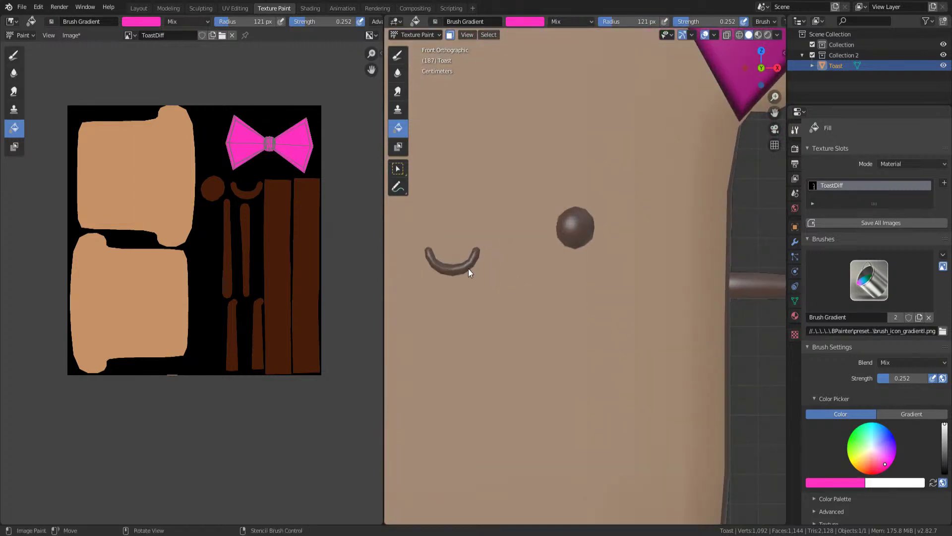
- Duplicate the whole mouth mesh and place the copy just above the eye on the bow side
{"action": "key", "text": "Tab"}
{"action": "key", "text": "l"}
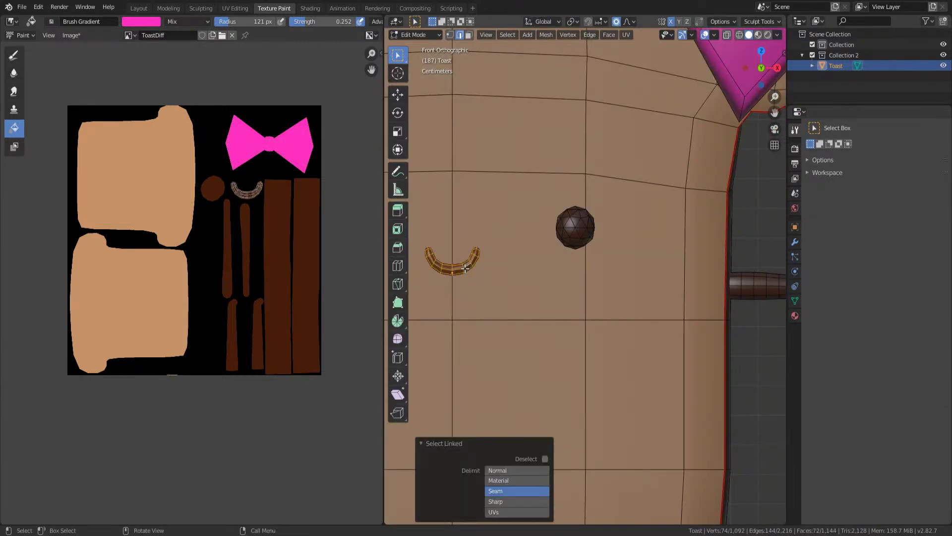
{"action": "key", "text": "shift+d"}
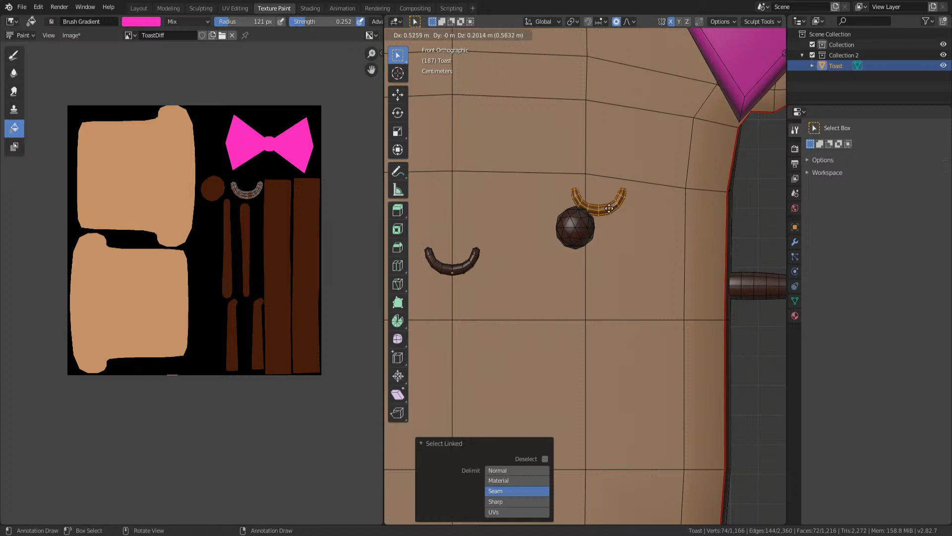
{"action": "left_click", "coordinate": [583, 195]}
- Delete the faces of the half of the copied mouth curve nearer the character's center
{"action": "key", "text": "alt+z"}
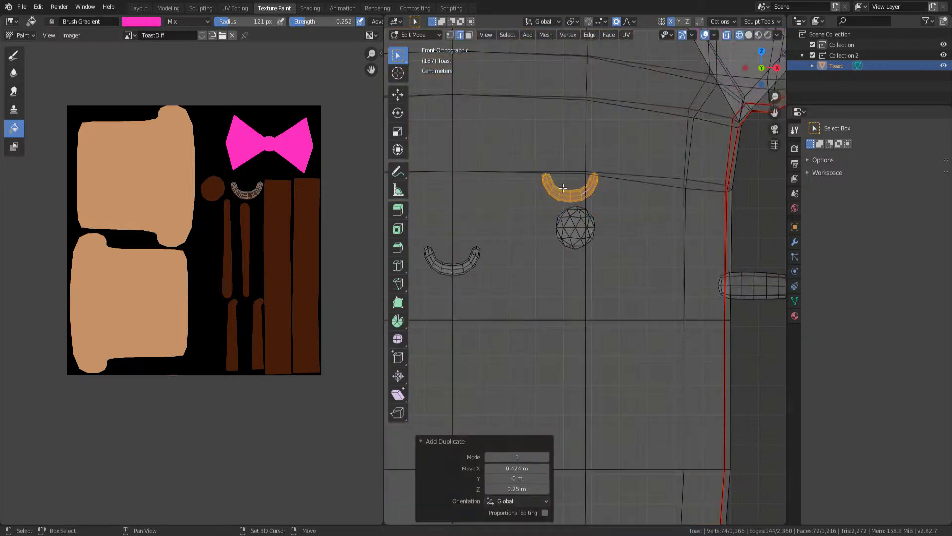
{"action": "key", "text": "3"}
{"action": "left_click_drag", "start_coordinate": [528, 155], "coordinate": [570, 207]}
{"action": "scroll", "coordinate": [566, 196], "scroll_direction": "up", "scroll_amount": 5}
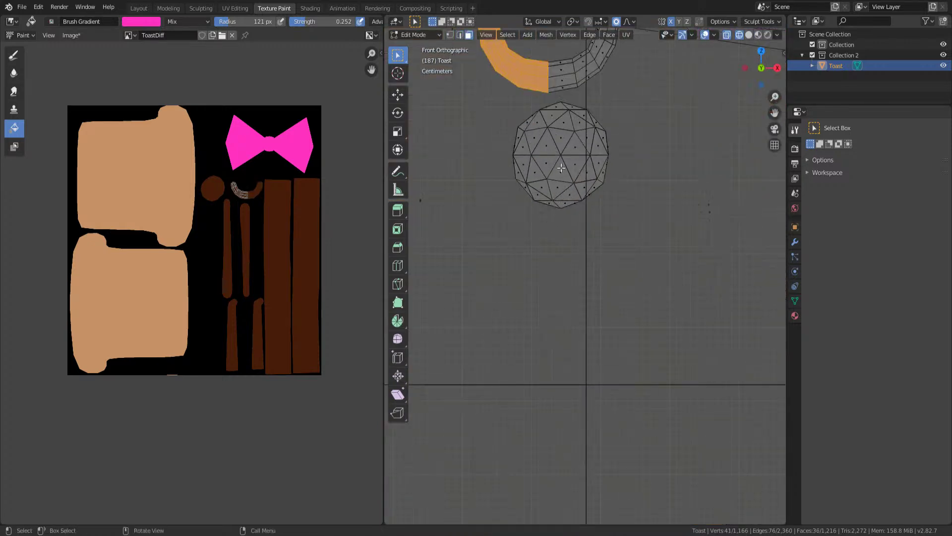
{"action": "key", "text": "x"}
{"action": "left_click", "coordinate": [539, 109]}
{"action": "middle_click_drag", "start_coordinate": [581, 77], "coordinate": [594, 202], "text": "shift"}
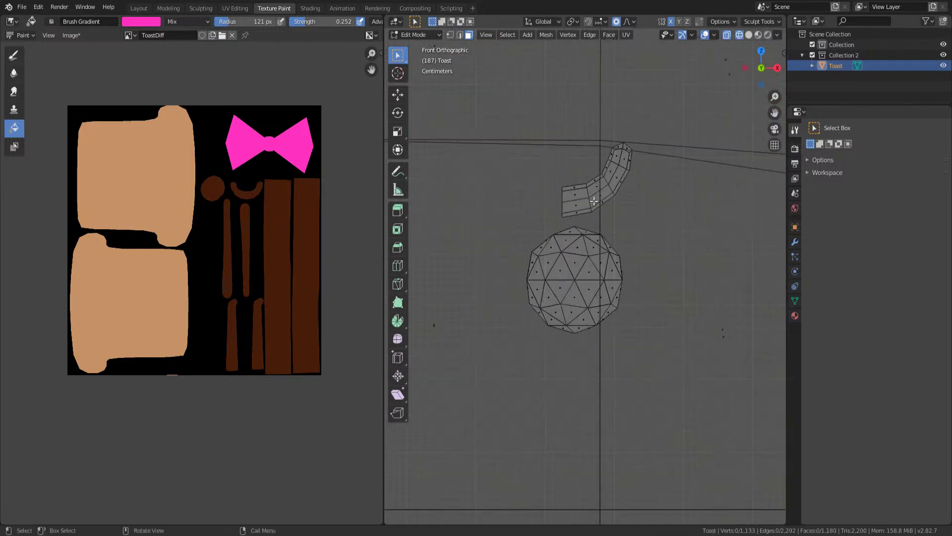
- Move the remaining half-curve onto the upper outer edge of the eye on the bow side
{"action": "key", "text": "ctrl+l"}
{"action": "key", "text": "g"}
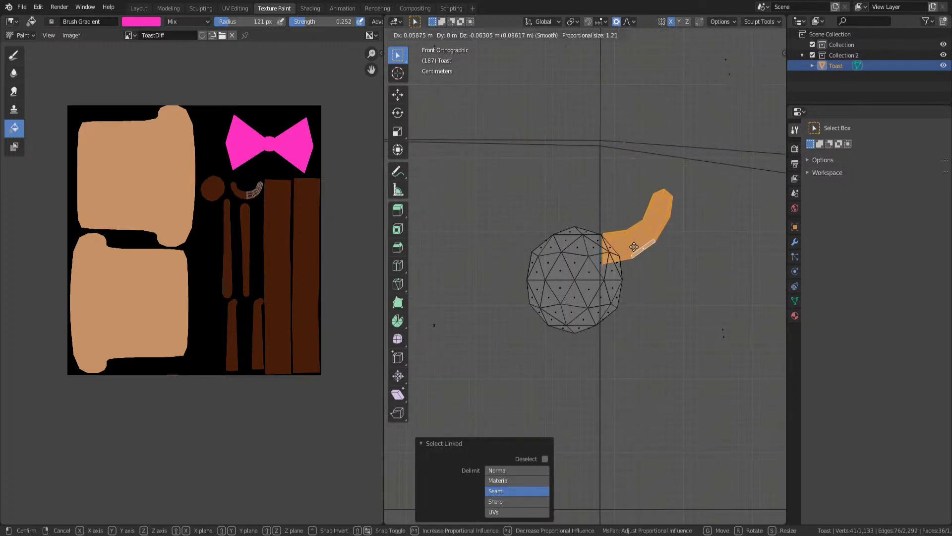
{"action": "left_click", "coordinate": [627, 251]}
{"action": "key", "text": "g"}
{"action": "key", "text": "g"}
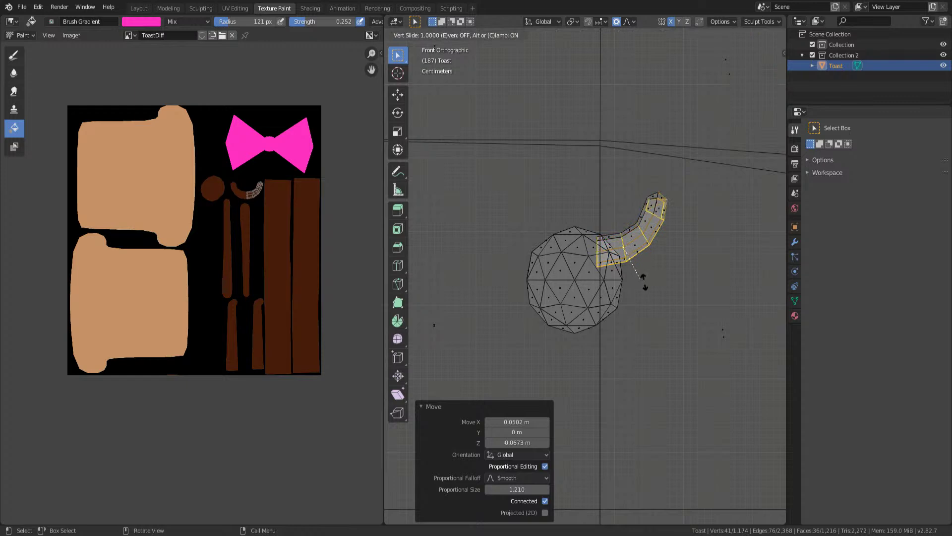
{"action": "left_click", "coordinate": [645, 278]}
{"action": "key", "text": "ctrl+z"}
{"action": "key", "text": "g"}
{"action": "left_click", "coordinate": [640, 281]}
{"action": "key", "text": "ctrl+z"}
- Scale the half-curve down to eyelash size and fit it against the eye's upper outer edge
{"action": "key", "text": "s"}
{"action": "left_click", "coordinate": [664, 221]}
{"action": "key", "text": "g"}
{"action": "left_click", "coordinate": [655, 229]}
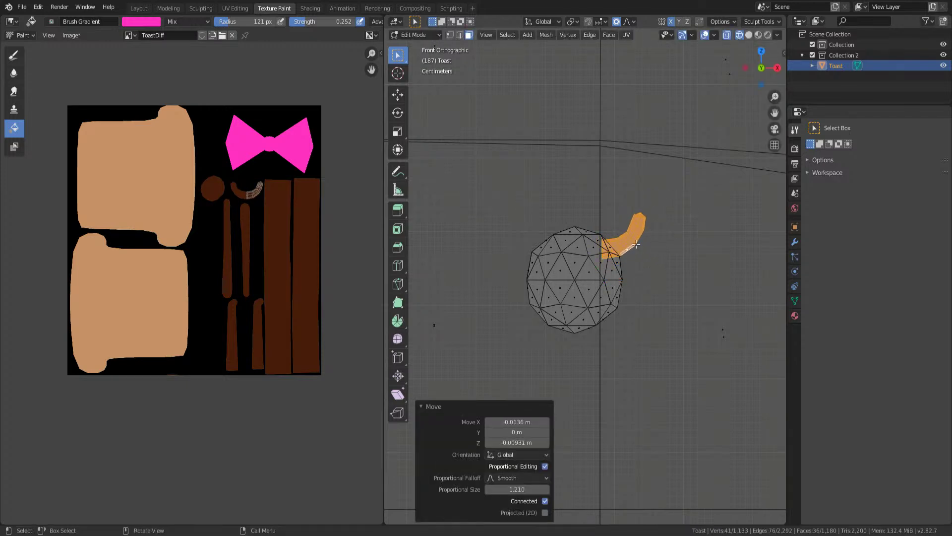
- Duplicate the eyelash and place the rotated copy beside the first one on the eye's outer edge
{"action": "key", "text": "shift+d"}
{"action": "left_click", "coordinate": [676, 245]}
{"action": "key", "text": "r"}
{"action": "left_click", "coordinate": [692, 237]}
{"action": "key", "text": "g"}
{"action": "left_click", "coordinate": [692, 241]}
- Examine the new eyelashes on the solid-shaded character from an angle and from the front
{"action": "key", "text": "shift+z"}
{"action": "middle_click_drag", "start_coordinate": [652, 300], "coordinate": [634, 301]}
{"action": "scroll", "coordinate": [634, 301], "scroll_direction": "down", "scroll_amount": 5}
{"action": "left_click", "coordinate": [579, 243], "text": "shift"}
{"action": "scroll", "coordinate": [582, 248], "scroll_direction": "down", "scroll_amount": 8}
{"action": "key", "text": "KP_1"}
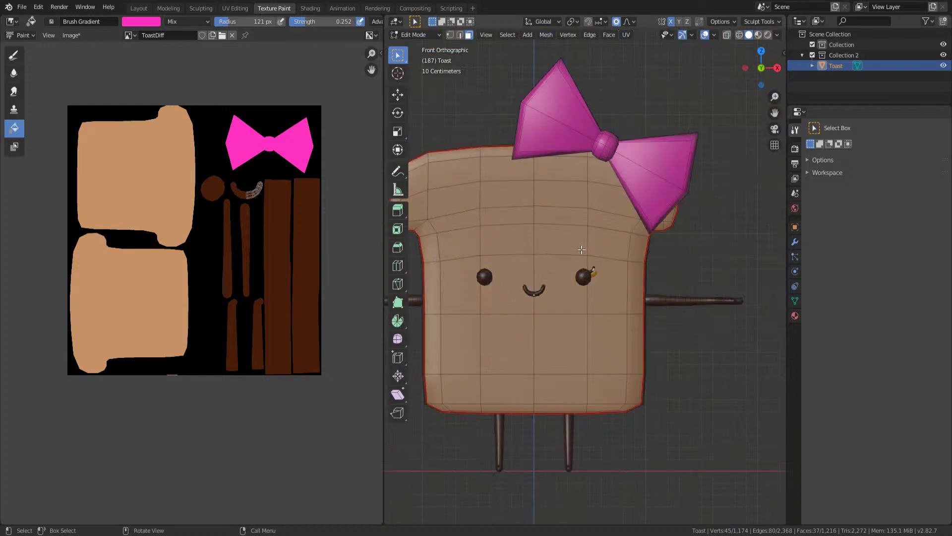
{"action": "scroll", "coordinate": [560, 245], "scroll_direction": "up", "scroll_amount": 3}
{"action": "middle_click_drag", "start_coordinate": [532, 284], "coordinate": [599, 263], "text": "shift"}
{"action": "scroll", "coordinate": [583, 268], "scroll_direction": "down", "scroll_amount": 4}
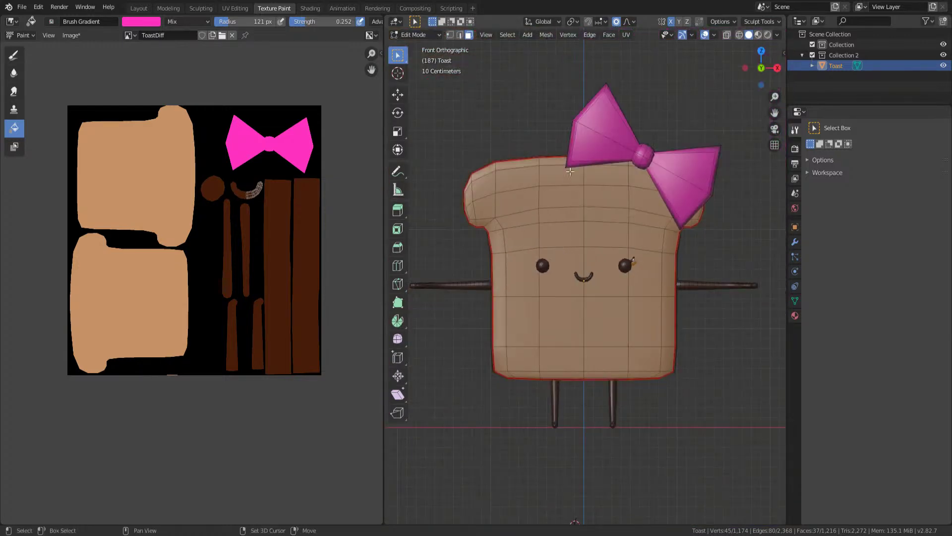
- Delete all front and back faces of the body half without eyelashes, including its limbs, eye and half of the mouth
{"action": "left_click_drag", "start_coordinate": [555, 139], "coordinate": [392, 518]}
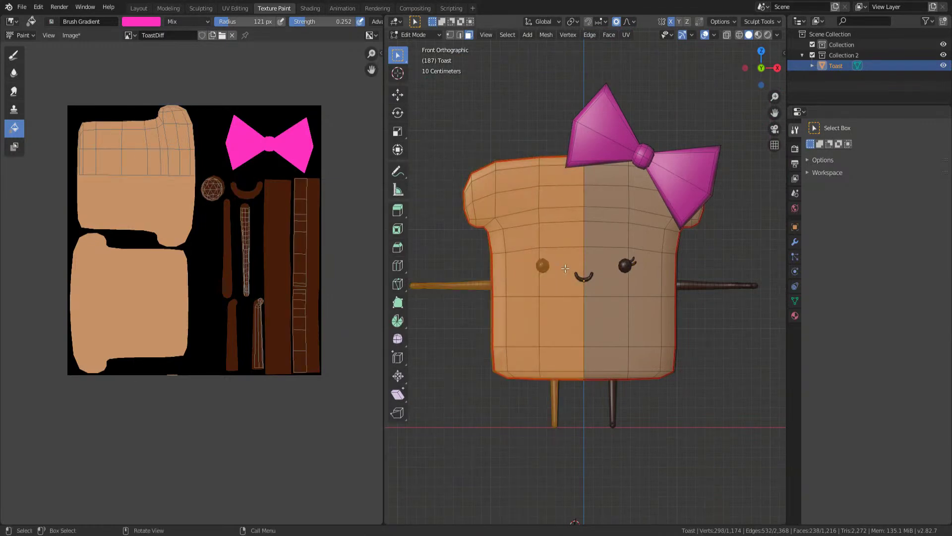
{"action": "scroll", "coordinate": [565, 270], "scroll_direction": "up", "scroll_amount": 8}
{"action": "left_click_drag", "start_coordinate": [529, 234], "coordinate": [574, 326]}
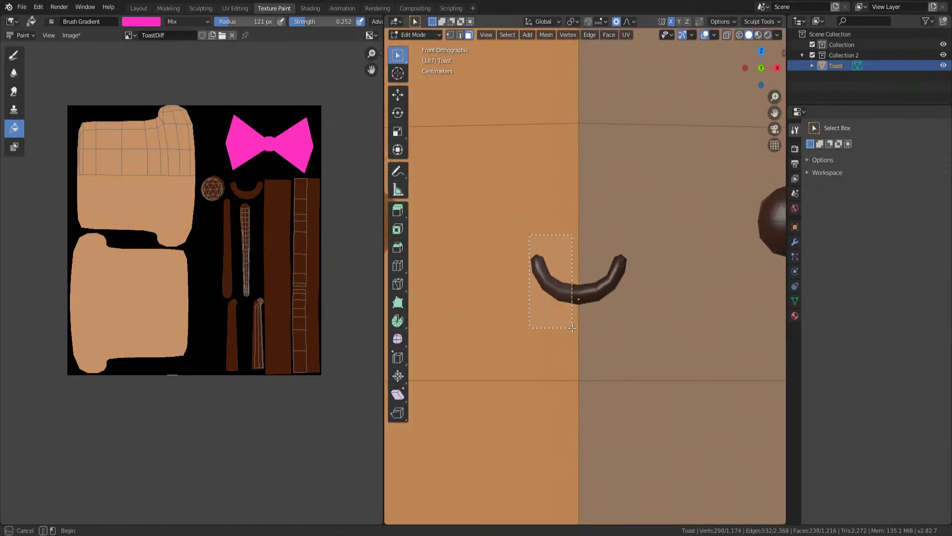
{"action": "key", "text": "alt+z"}
{"action": "left_click_drag", "start_coordinate": [513, 215], "coordinate": [558, 296]}
{"action": "scroll", "coordinate": [545, 253], "scroll_direction": "down", "scroll_amount": 10}
{"action": "left_click_drag", "start_coordinate": [485, 171], "coordinate": [576, 405]}
{"action": "scroll", "coordinate": [594, 249], "scroll_direction": "up", "scroll_amount": 5}
{"action": "scroll", "coordinate": [554, 281], "scroll_direction": "up", "scroll_amount": 5}
{"action": "left_click_drag", "start_coordinate": [542, 229], "coordinate": [579, 300]}
{"action": "key", "text": "x"}
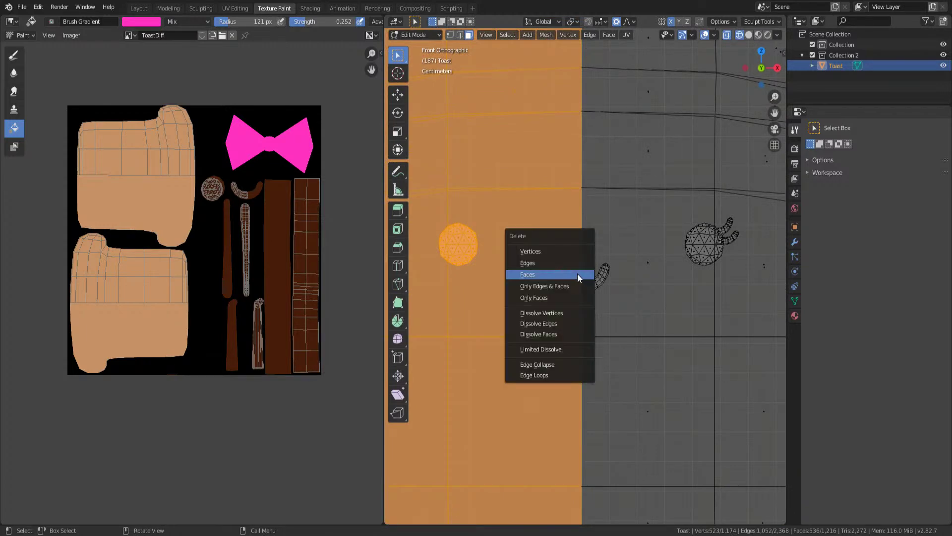
{"action": "left_click", "coordinate": [577, 272]}
{"action": "scroll", "coordinate": [580, 270], "scroll_direction": "down", "scroll_amount": 8}
- Leave Edit Mode and add a Mirror modifier on the X axis to the Toast object
{"action": "key", "text": "Tab"}
{"action": "scroll", "coordinate": [611, 253], "scroll_direction": "up", "scroll_amount": 3}
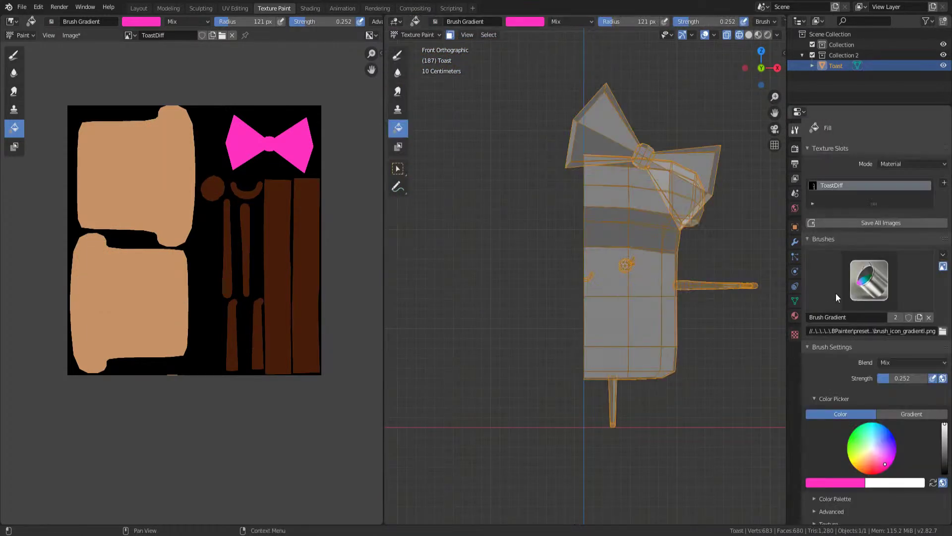
{"action": "left_click", "coordinate": [794, 245]}
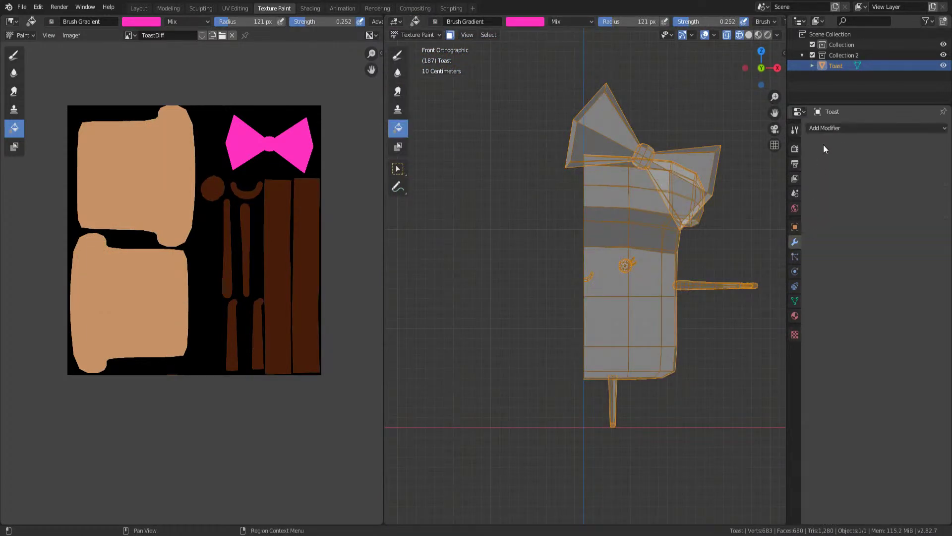
{"action": "left_click", "coordinate": [821, 130]}
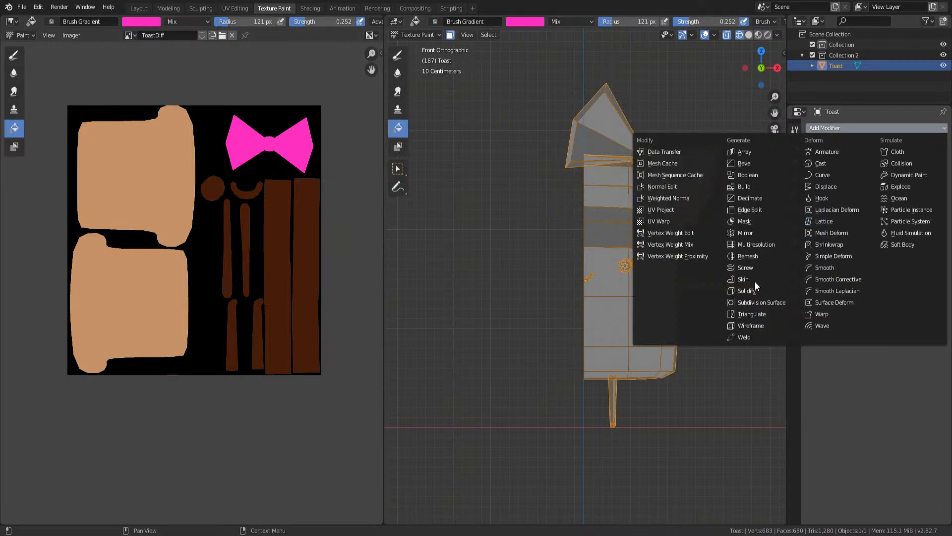
{"action": "left_click", "coordinate": [754, 234]}
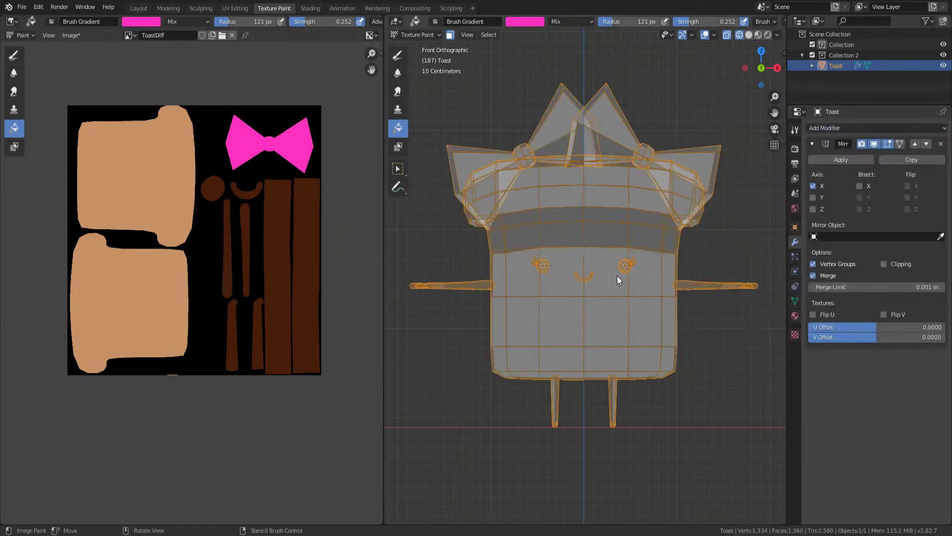
- Check the mirrored mesh in Edit Mode and apply the Mirror modifier outside it
{"action": "key", "text": "Tab"}
{"action": "scroll", "coordinate": [625, 263], "scroll_direction": "up", "scroll_amount": 2}
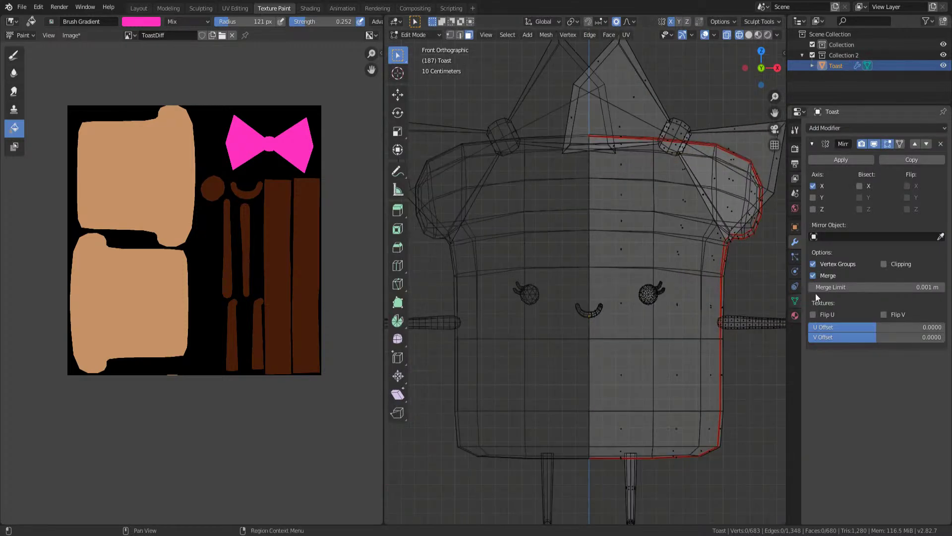
{"action": "left_click", "coordinate": [841, 158]}
{"action": "key", "text": "Tab"}
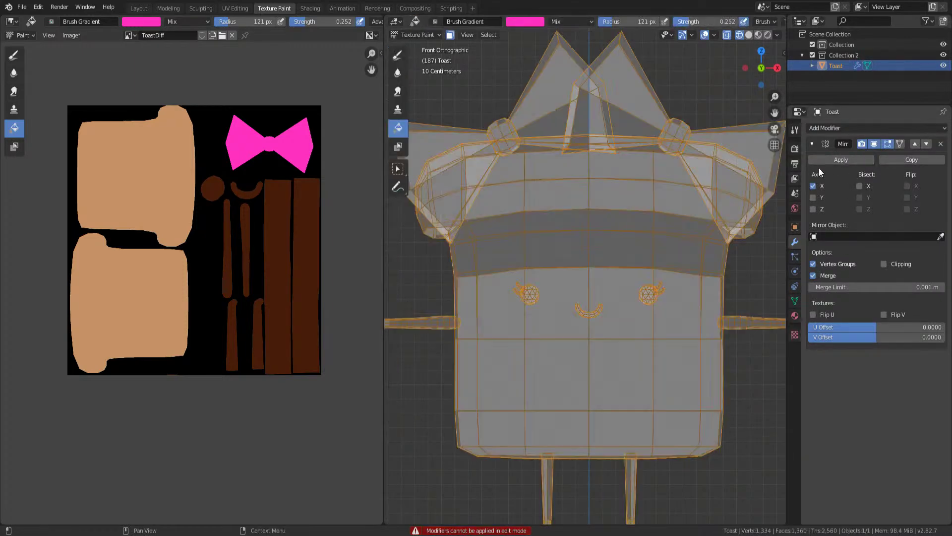
{"action": "left_click", "coordinate": [844, 159]}
- Delete the mirrored extra bow, including its knot and both wings, from the eyelash character's mesh
{"action": "key", "text": "Tab"}
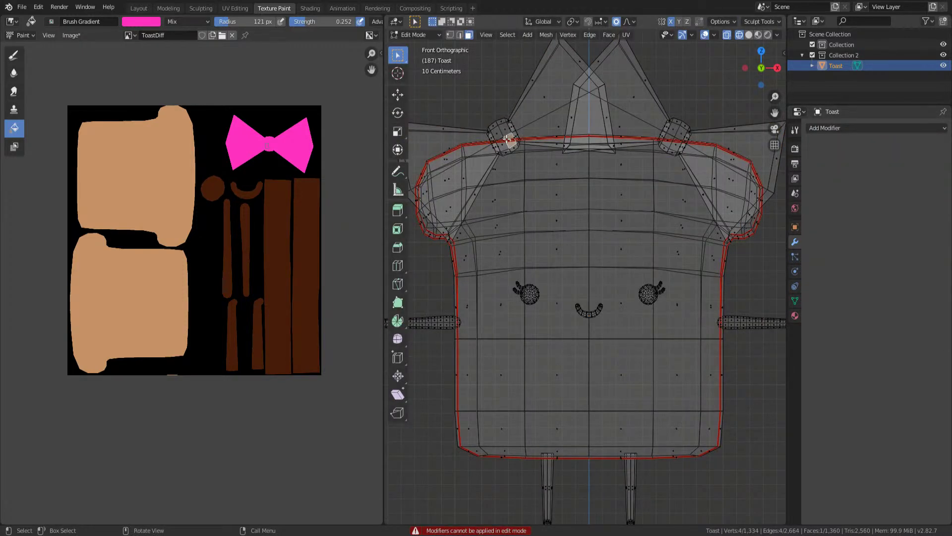
{"action": "key", "text": "l"}
{"action": "key", "text": "l"}
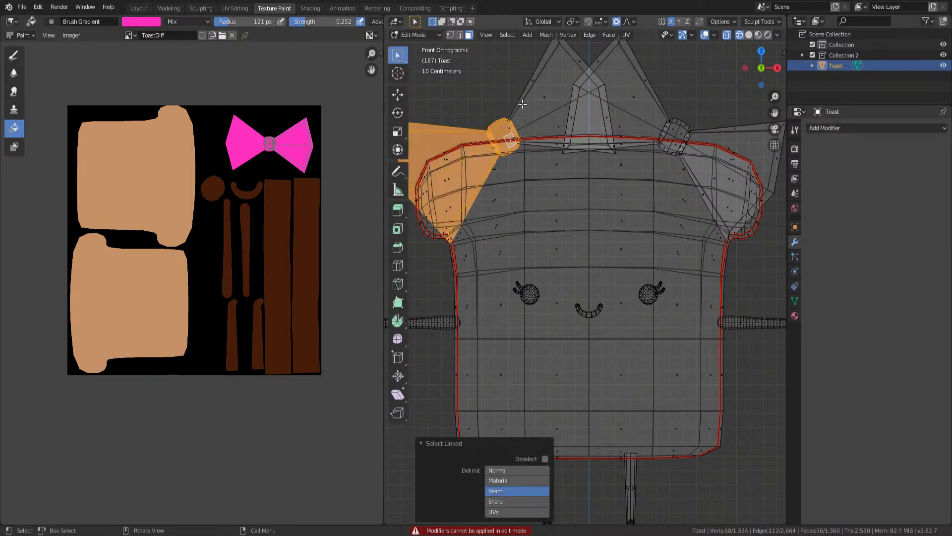
{"action": "key", "text": "l"}
{"action": "key", "text": "x"}
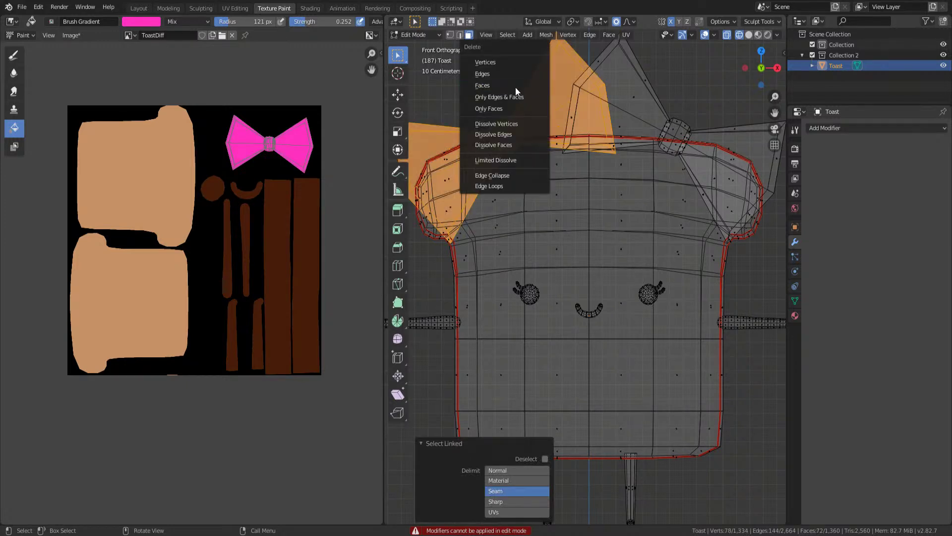
{"action": "left_click", "coordinate": [516, 87]}
{"action": "middle_click_drag", "start_coordinate": [606, 274], "coordinate": [620, 300]}
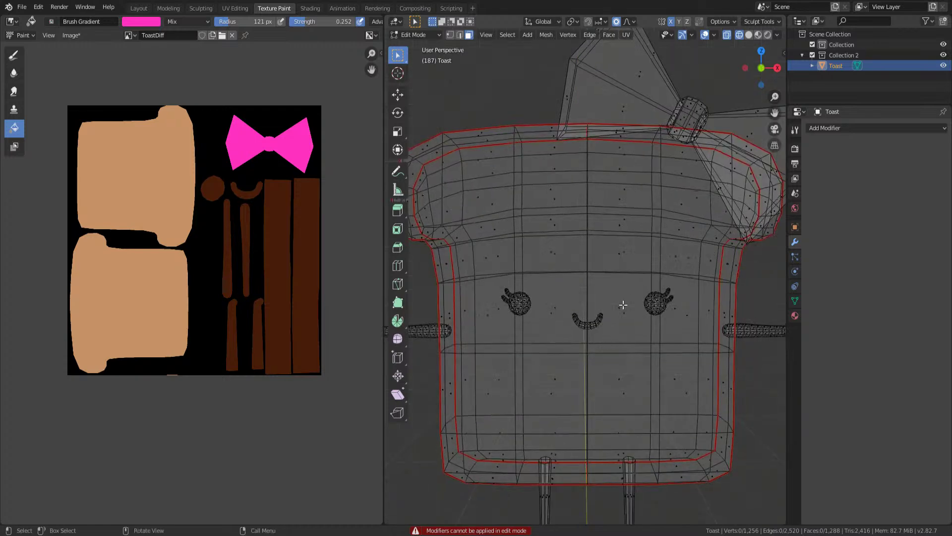
{"action": "scroll", "coordinate": [613, 305], "scroll_direction": "down", "scroll_amount": 2}
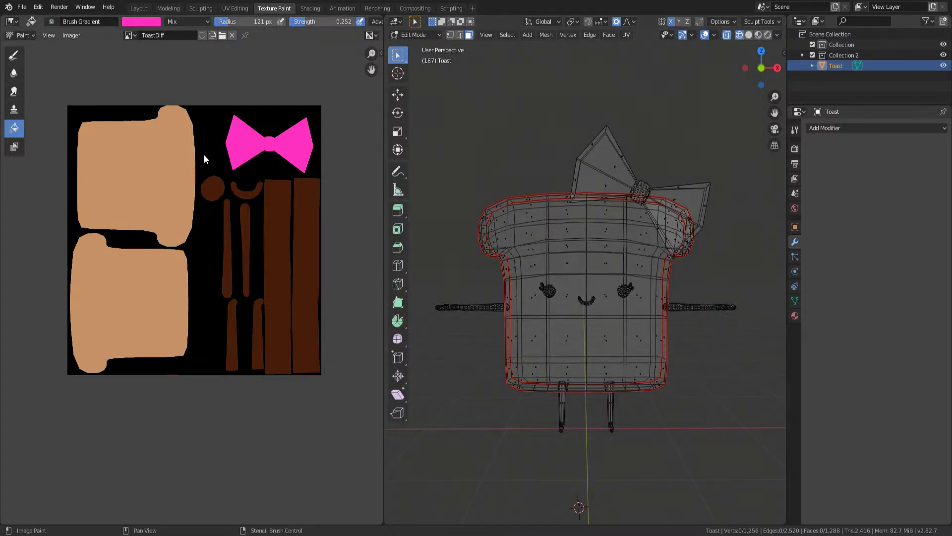
- Select the whole mesh and examine how its UV islands line up with the painted areas of ToastDiff
{"action": "key", "text": "a"}
{"action": "scroll", "coordinate": [225, 222], "scroll_direction": "up", "scroll_amount": 6}
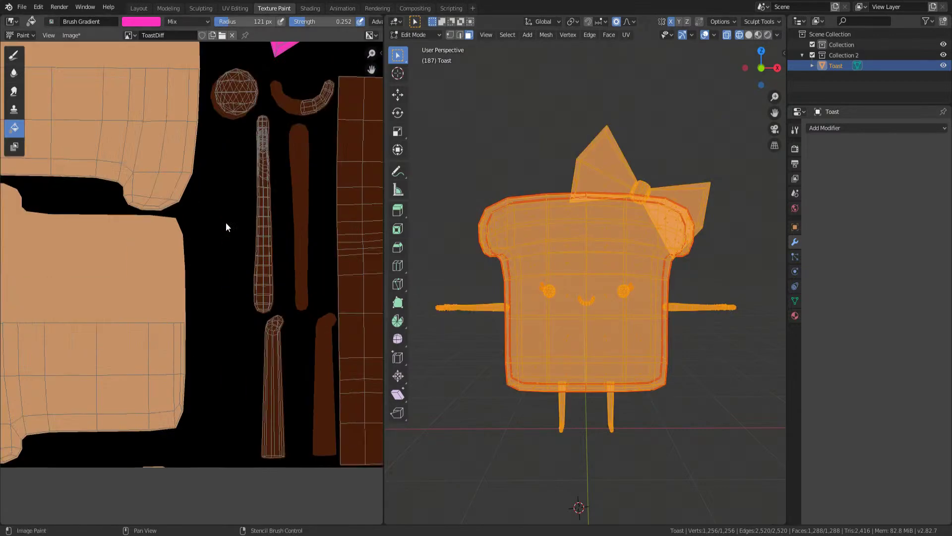
{"action": "scroll", "coordinate": [293, 227], "scroll_direction": "down", "scroll_amount": 3}
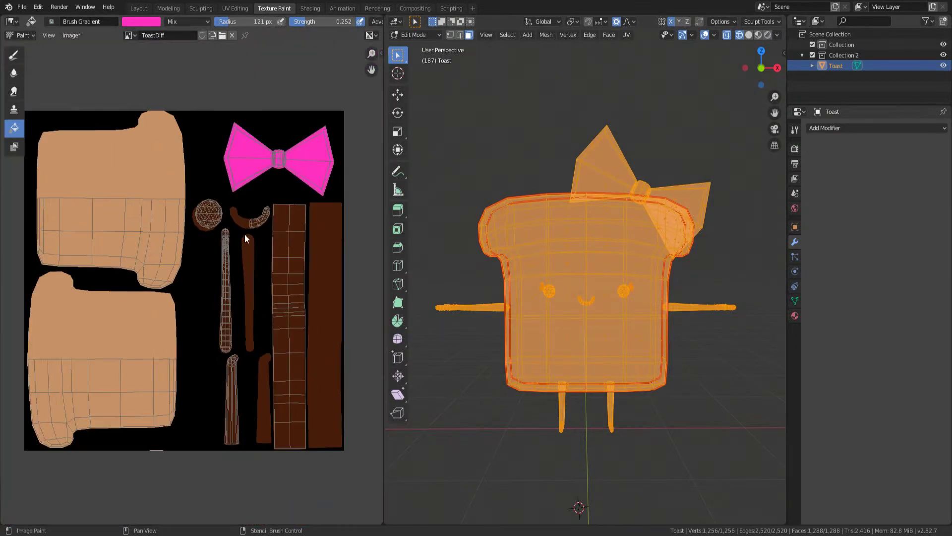
{"action": "scroll", "coordinate": [279, 226], "scroll_direction": "up", "scroll_amount": 3}
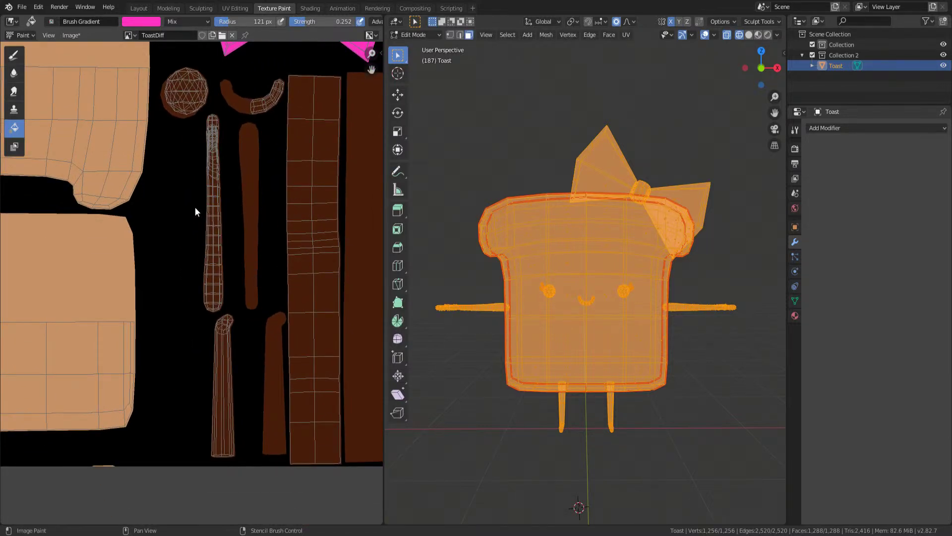
{"action": "middle_click_drag", "start_coordinate": [203, 227], "coordinate": [204, 266]}
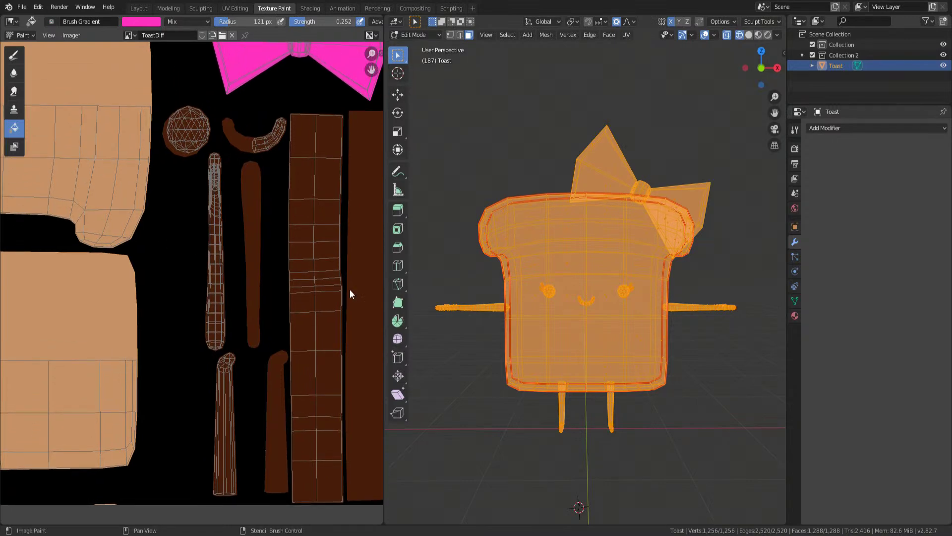
{"action": "scroll", "coordinate": [269, 218], "scroll_direction": "down", "scroll_amount": 2}
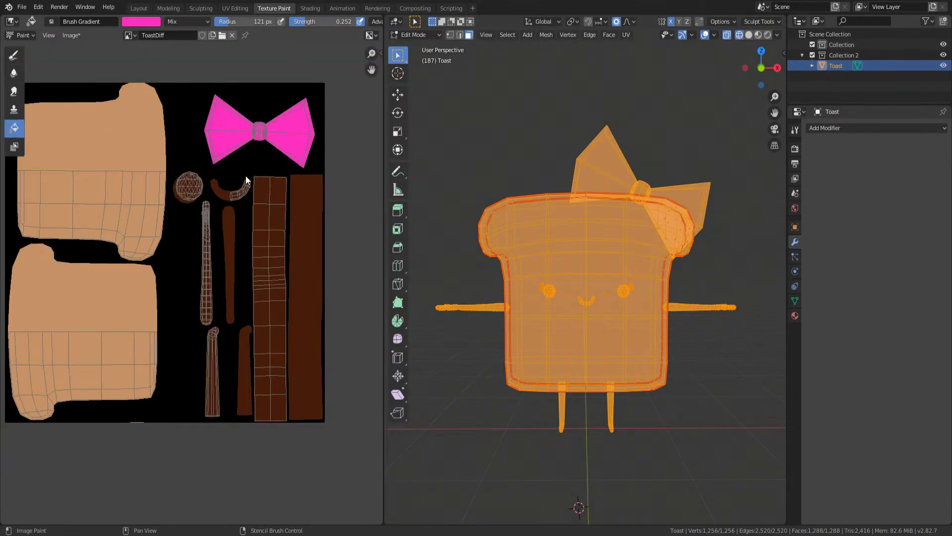
{"action": "key", "text": "Tab"}
{"action": "key", "text": "Tab"}
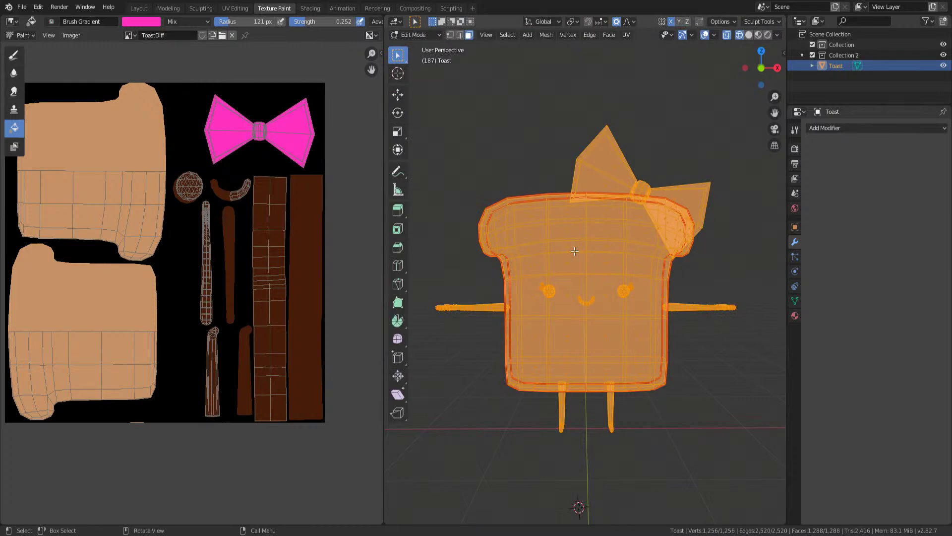
{"action": "middle_click_drag", "start_coordinate": [525, 225], "coordinate": [501, 211]}
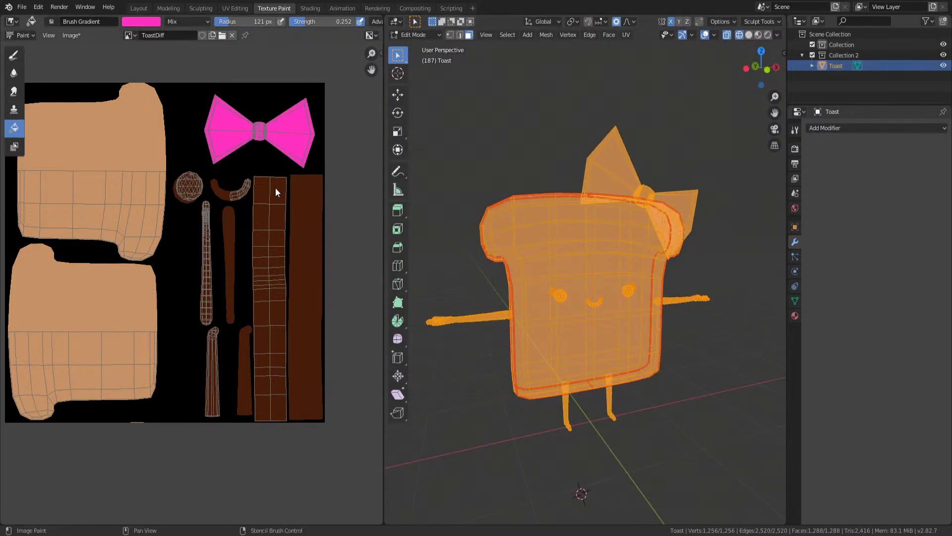
- Switch to the UV Editing workspace and rotate the upper bread-face UV island half a turn
{"action": "left_click", "coordinate": [235, 9]}
{"action": "scroll", "coordinate": [241, 165], "scroll_direction": "down", "scroll_amount": 4}
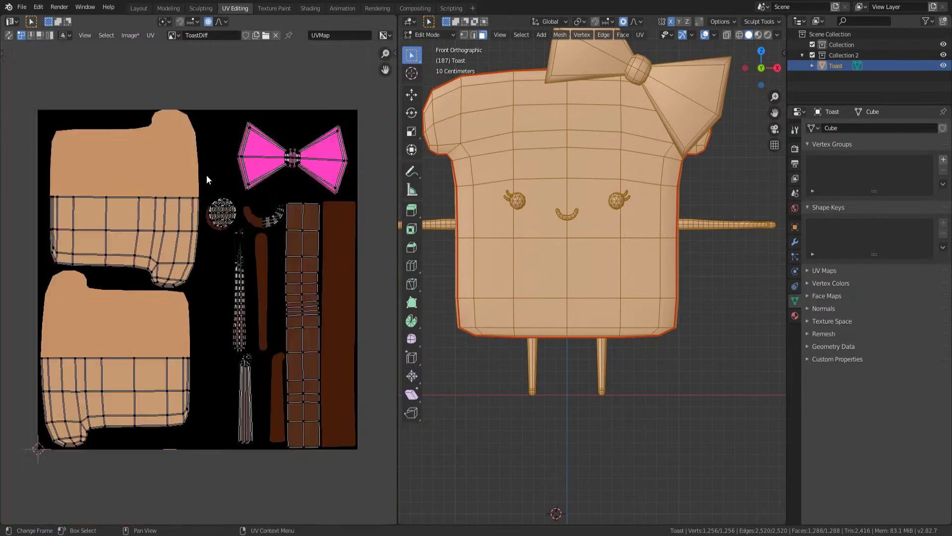
{"action": "left_click_drag", "start_coordinate": [87, 215], "coordinate": [236, 282]}
{"action": "scroll", "coordinate": [236, 287], "scroll_direction": "up", "scroll_amount": 1}
{"action": "left_click_drag", "start_coordinate": [95, 143], "coordinate": [251, 295]}
{"action": "key", "text": "r"}
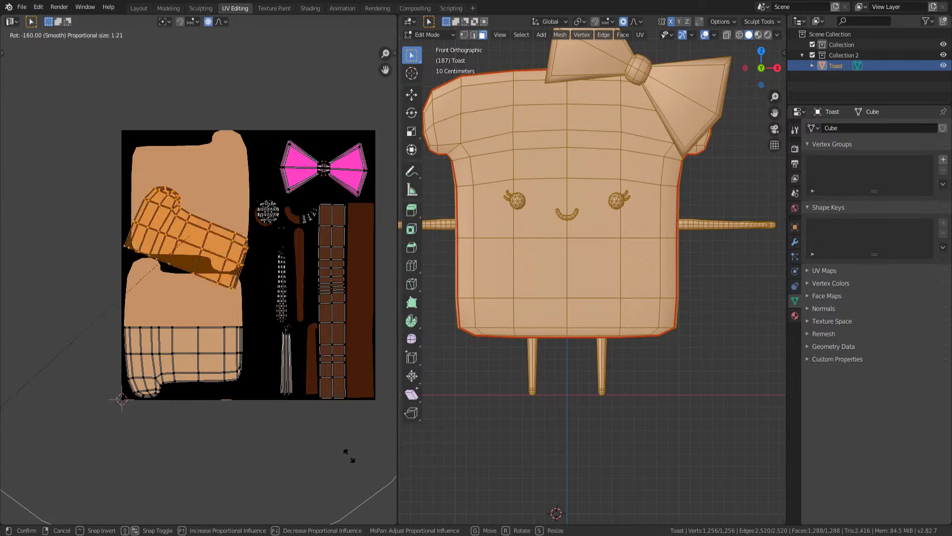
{"action": "left_click", "coordinate": [35, 510]}
- Move the rotated bread-face UV island below the texture, mirror it along X, and shift it beneath the other half's island
{"action": "key", "text": "g"}
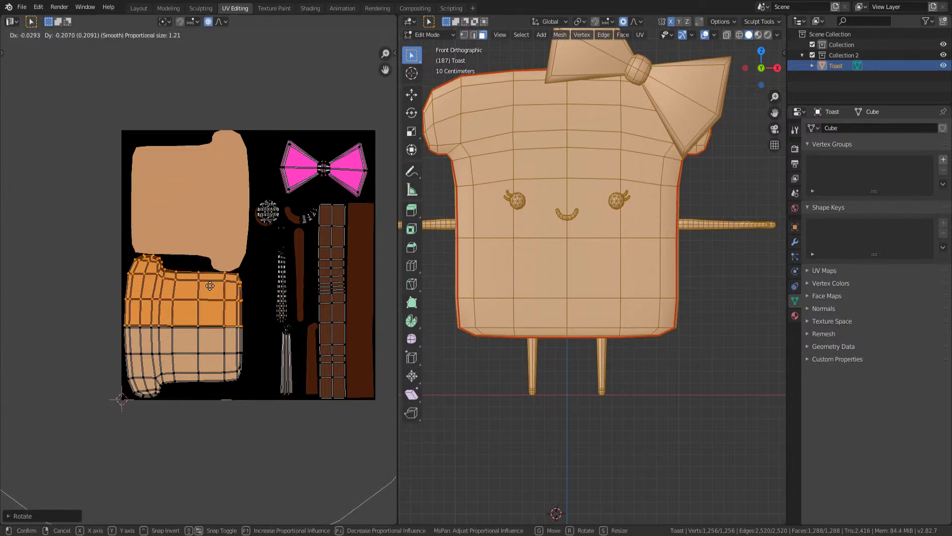
{"action": "mouse_move", "coordinate": [233, 414]}
{"action": "left_click", "coordinate": [196, 411]}
{"action": "right_click", "coordinate": [198, 413]}
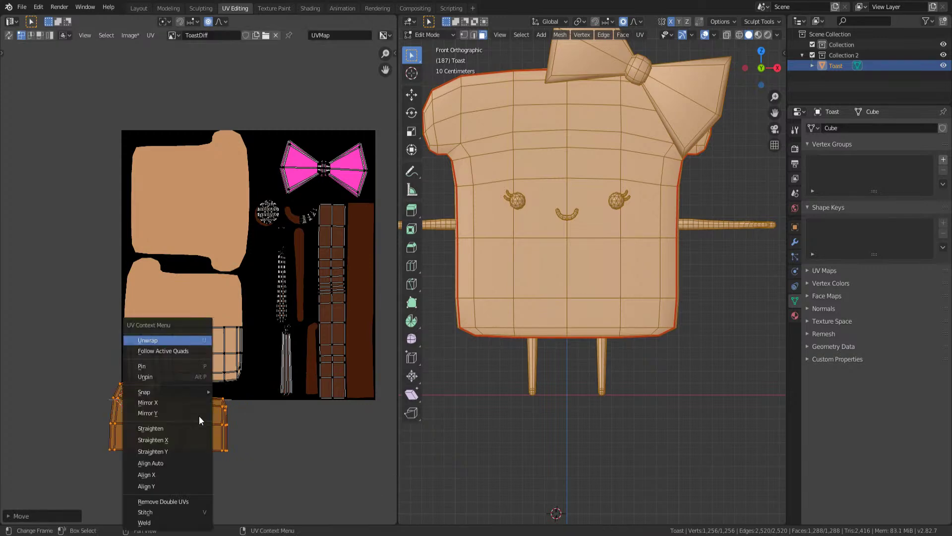
{"action": "left_click", "coordinate": [203, 404]}
{"action": "key", "text": "g"}
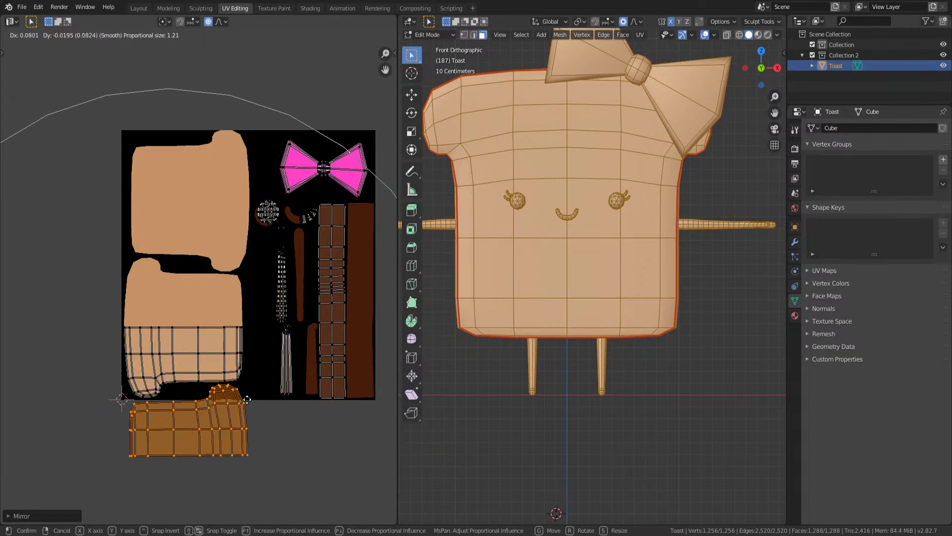
{"action": "left_click", "coordinate": [250, 402]}
- Select both bread-face UV islands, rotate them a quarter turn together, and move them onto the painted bread areas
{"action": "left_click_drag", "start_coordinate": [80, 255], "coordinate": [257, 475]}
{"action": "key", "text": "r"}
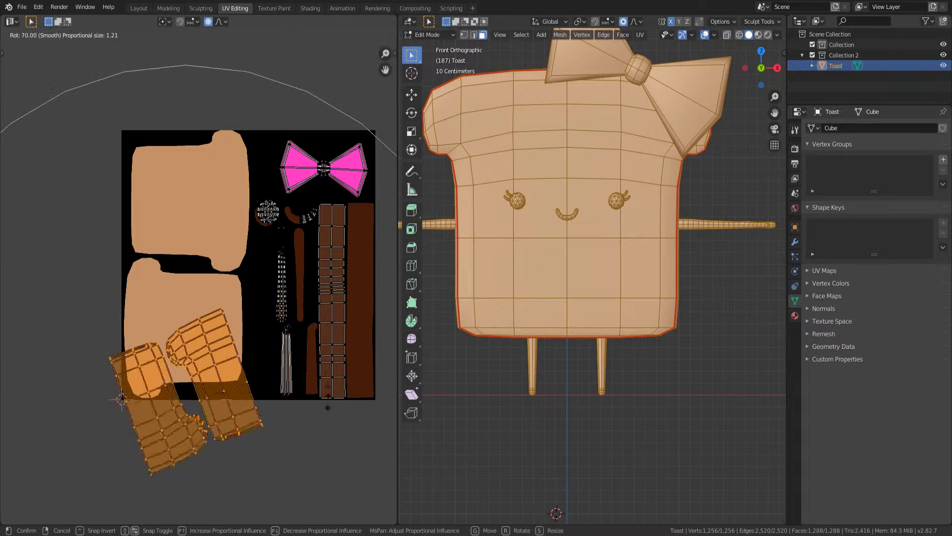
{"action": "left_click", "coordinate": [316, 455]}
{"action": "key", "text": "g"}
{"action": "left_click", "coordinate": [319, 343]}
- Try scaling and shifting both bread-face UV islands together over the texture, and undo these changes
{"action": "key", "text": "s"}
{"action": "left_click", "coordinate": [14, 285]}
{"action": "key", "text": "g"}
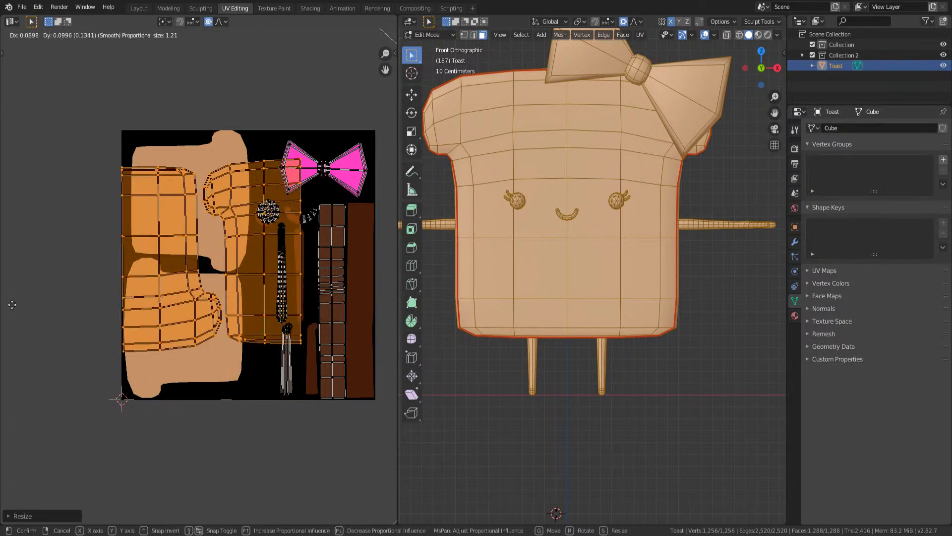
{"action": "left_click", "coordinate": [11, 337]}
{"action": "key", "text": "s"}
{"action": "left_click", "coordinate": [98, 267]}
{"action": "key", "text": "ctrl+z"}
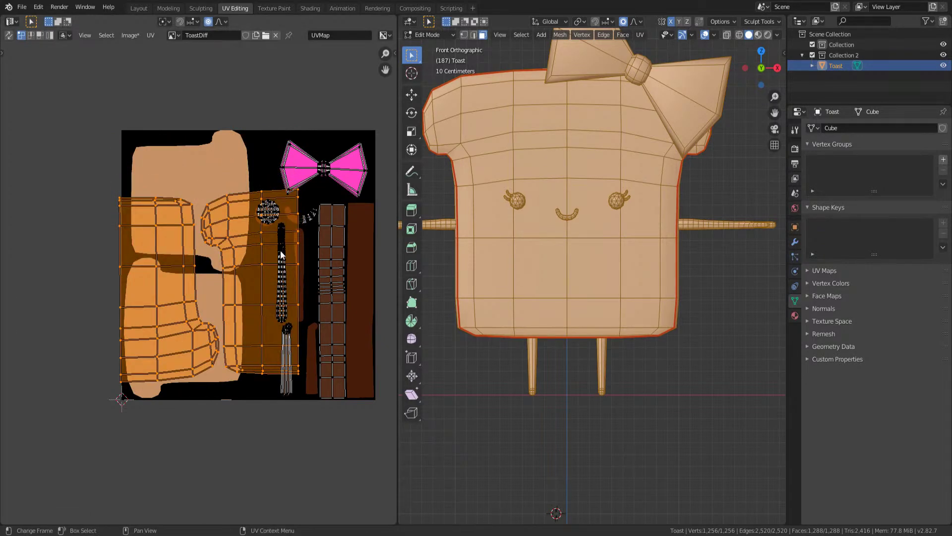
{"action": "key", "text": "ctrl+z"}
{"action": "key", "text": "ctrl+z"}
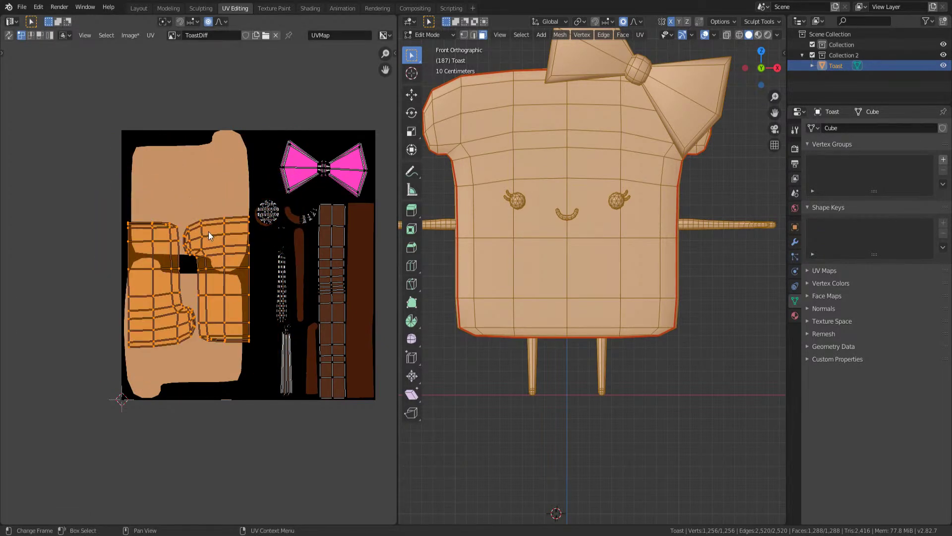
- Pick the linked UV island of one bread-face half and move it up closer against the other half
{"action": "left_click", "coordinate": [216, 245]}
{"action": "key", "text": "l"}
{"action": "key", "text": "g"}
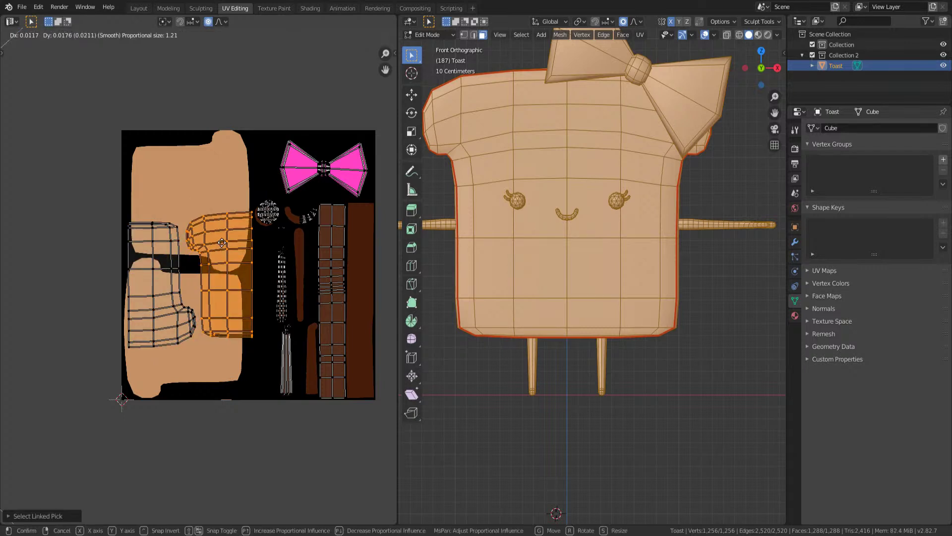
{"action": "left_click", "coordinate": [201, 212]}
- Enlarge both bread-face UV islands together, reposition them over the two painted bread shapes, and save the file
{"action": "left_click_drag", "start_coordinate": [96, 131], "coordinate": [256, 405]}
{"action": "key", "text": "s"}
{"action": "left_click", "coordinate": [232, 180]}
{"action": "key", "text": "g"}
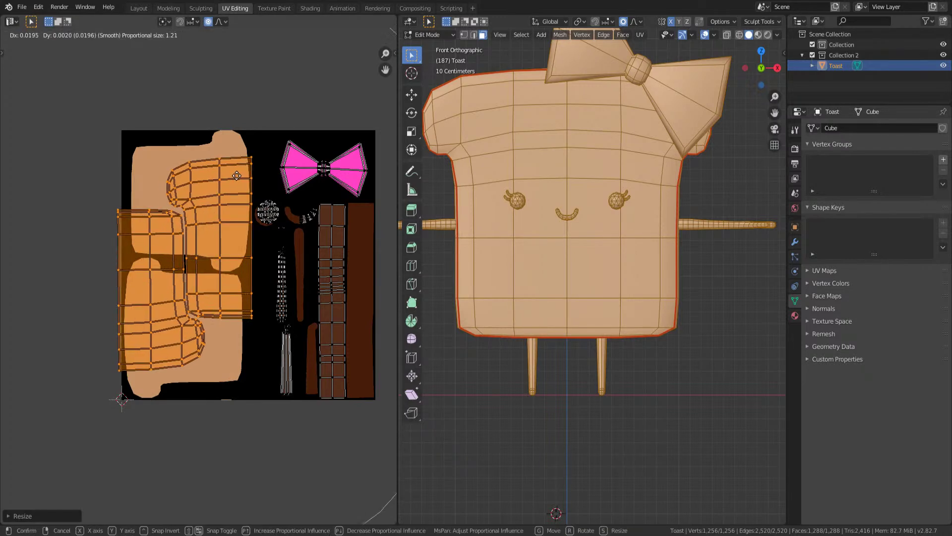
{"action": "left_click", "coordinate": [239, 180]}
{"action": "scroll", "coordinate": [269, 139], "scroll_direction": "up", "scroll_amount": 2}
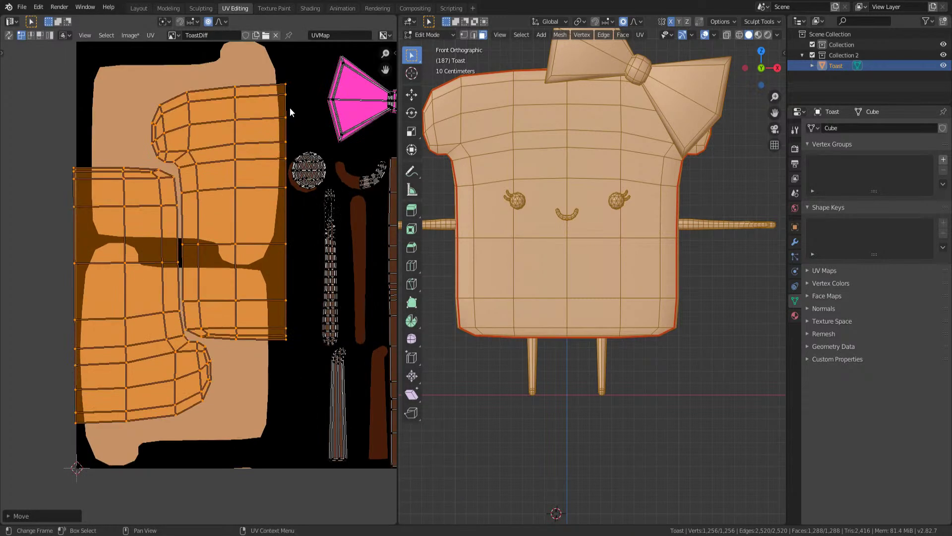
{"action": "key", "text": "g"}
{"action": "left_click", "coordinate": [294, 108]}
{"action": "middle_click_drag", "start_coordinate": [533, 206], "coordinate": [523, 237], "text": "shift"}
{"action": "middle_click_drag", "start_coordinate": [304, 201], "coordinate": [304, 215]}
{"action": "key", "text": "ctrl+s"}
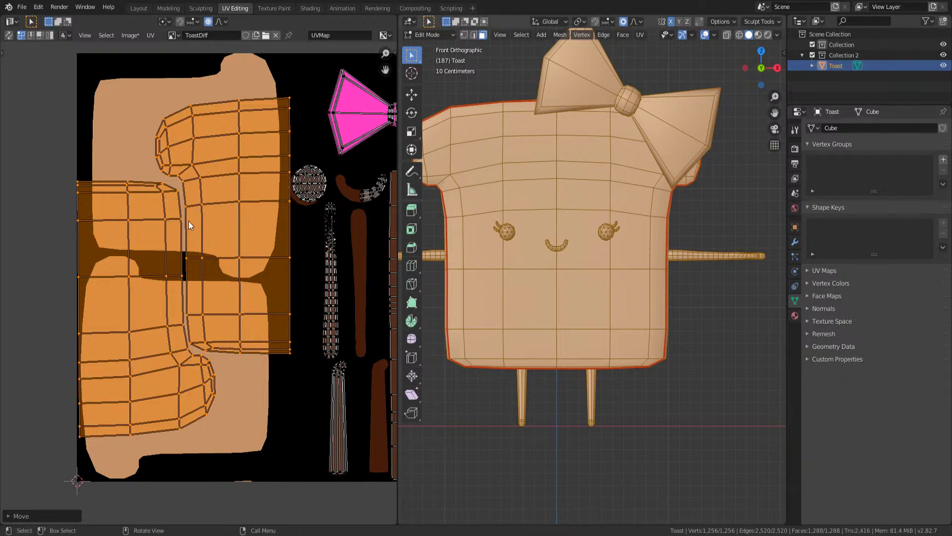
- Select the whole circular eye UV island and move it off its painted brown circle
{"action": "scroll", "coordinate": [203, 238], "scroll_direction": "up", "scroll_amount": 2}
{"action": "left_click", "coordinate": [227, 211]}
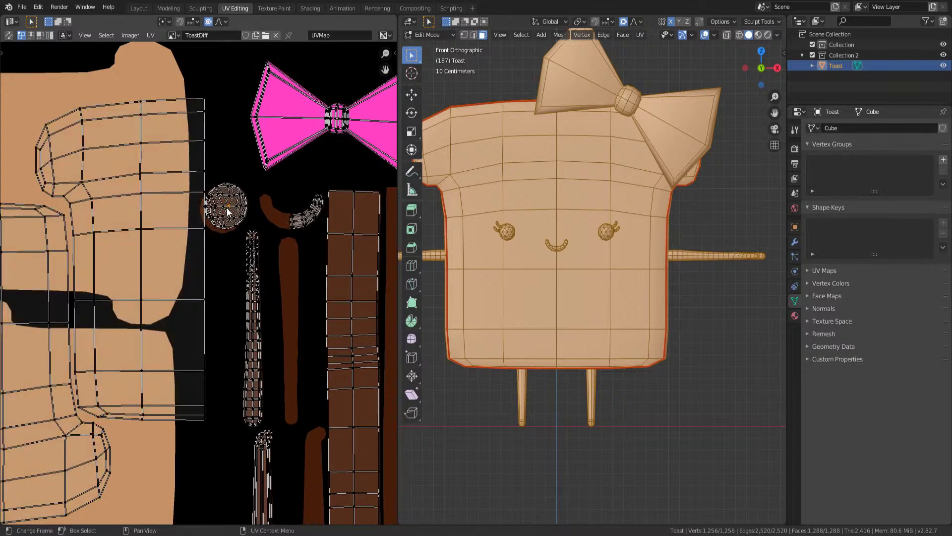
{"action": "key", "text": "l"}
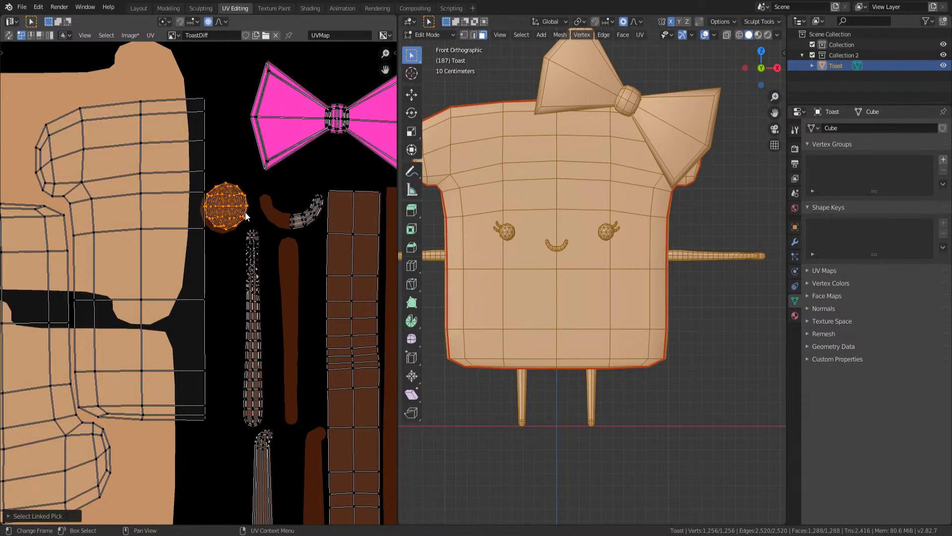
{"action": "key", "text": "g"}
{"action": "left_click", "coordinate": [268, 207]}
- Move the long arm UV island onto the upper part of the outermost brown strip
{"action": "middle_click_drag", "start_coordinate": [273, 277], "coordinate": [263, 182]}
{"action": "left_click", "coordinate": [249, 197]}
{"action": "key", "text": "l"}
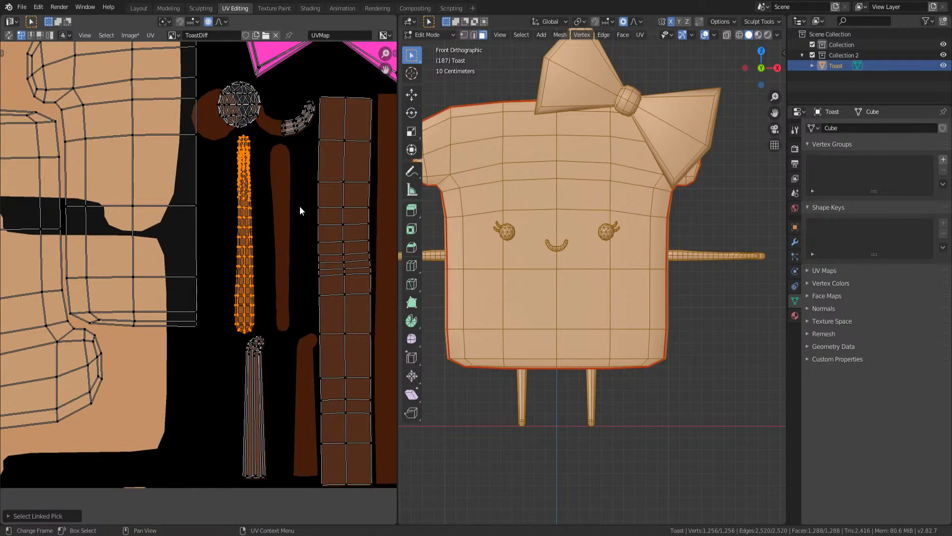
{"action": "key", "text": "g"}
{"action": "left_click", "coordinate": [294, 217]}
{"action": "middle_click_drag", "start_coordinate": [313, 224], "coordinate": [251, 238]}
{"action": "key", "text": "g"}
{"action": "left_click", "coordinate": [359, 187]}
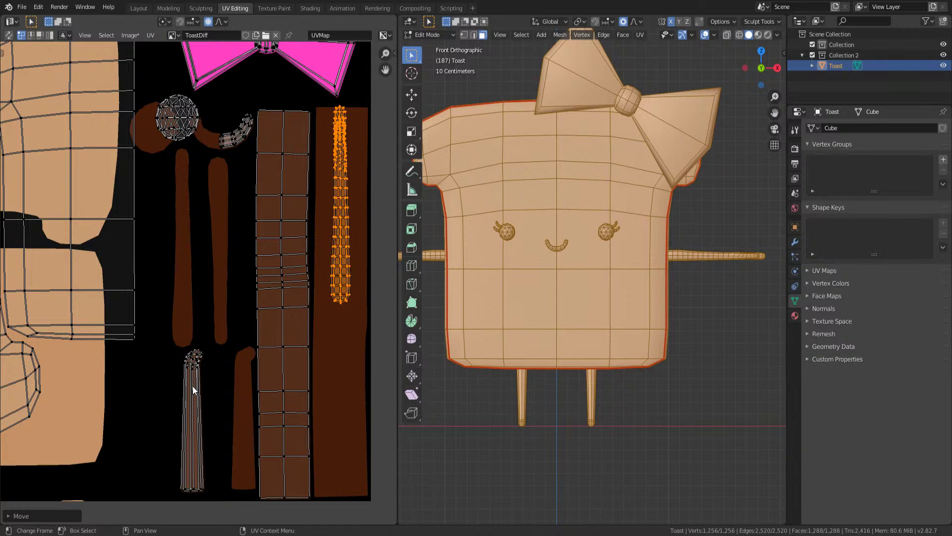
- Move the leg UV islands onto the outermost brown strip below the arm island and scale them to fit
{"action": "key", "text": "l"}
{"action": "key", "text": "g"}
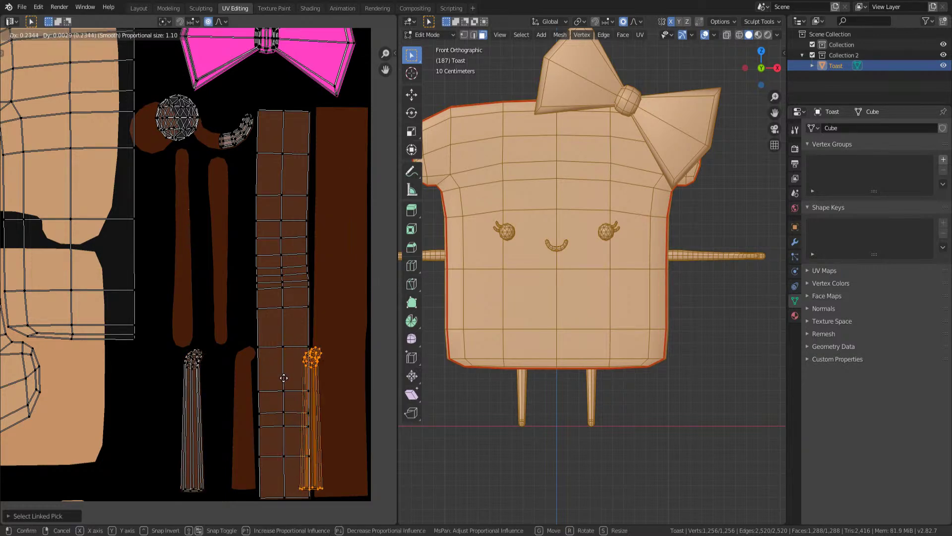
{"action": "key", "text": "Escape"}
{"action": "left_click_drag", "start_coordinate": [181, 326], "coordinate": [224, 510]}
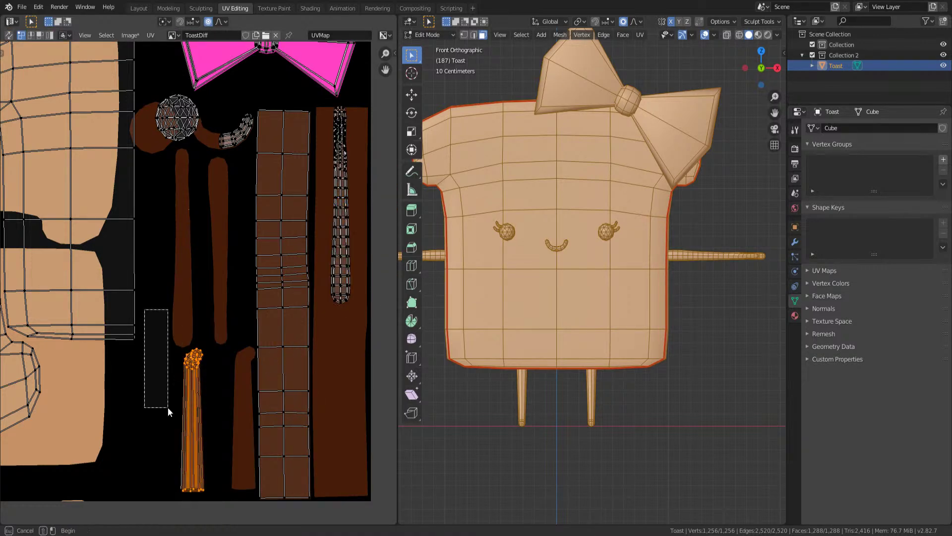
{"action": "key", "text": "g"}
{"action": "left_click", "coordinate": [339, 398]}
{"action": "key", "text": "s"}
{"action": "left_click", "coordinate": [379, 341]}
{"action": "key", "text": "g"}
- Move the small curved mouth UV islands to the black area just below the bow and rotate them
{"action": "left_click_drag", "start_coordinate": [238, 135], "coordinate": [286, 210]}
{"action": "key", "text": "g"}
{"action": "left_click", "coordinate": [297, 119]}
{"action": "key", "text": "r"}
{"action": "left_click", "coordinate": [299, 128]}
- Move the circular eye UV island to the black area above the bow's knot
{"action": "left_click_drag", "start_coordinate": [179, 131], "coordinate": [238, 201]}
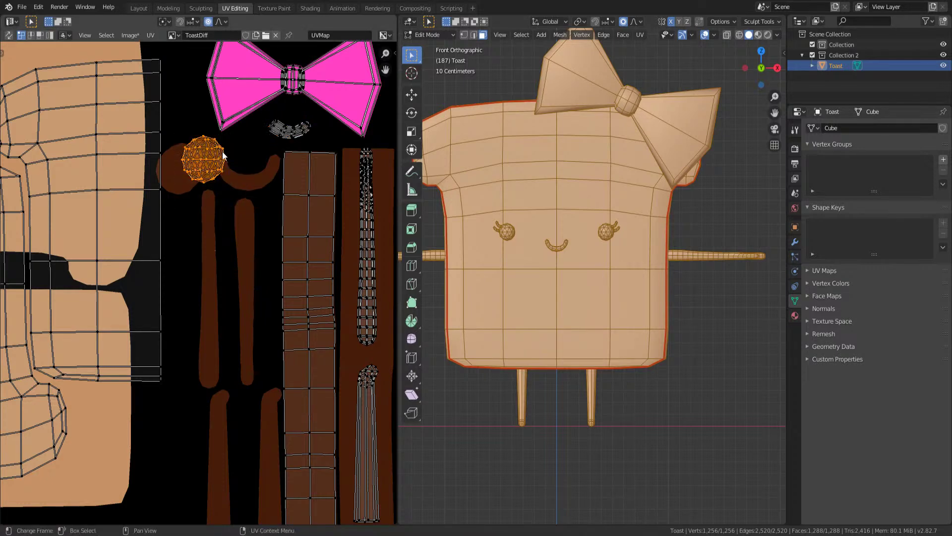
{"action": "key", "text": "g"}
{"action": "left_click", "coordinate": [270, 165]}
{"action": "scroll", "coordinate": [271, 166], "scroll_direction": "down", "scroll_amount": 1}
{"action": "key", "text": "g"}
{"action": "left_click", "coordinate": [290, 166]}
{"action": "scroll", "coordinate": [322, 130], "scroll_direction": "up", "scroll_amount": 1}
{"action": "scroll", "coordinate": [252, 184], "scroll_direction": "down", "scroll_amount": 3}
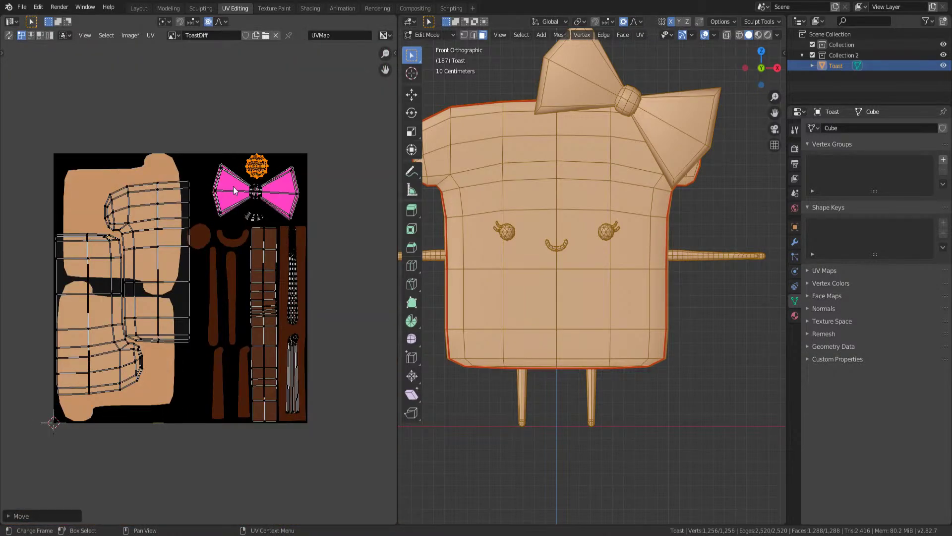
- Box-select both bread-face UV islands, shift them slightly towards the bow, and scale them up further
{"action": "left_click", "coordinate": [236, 191]}
{"action": "scroll", "coordinate": [235, 191], "scroll_direction": "up", "scroll_amount": 2}
{"action": "scroll", "coordinate": [213, 192], "scroll_direction": "down", "scroll_amount": 2}
{"action": "scroll", "coordinate": [228, 153], "scroll_direction": "up", "scroll_amount": 2}
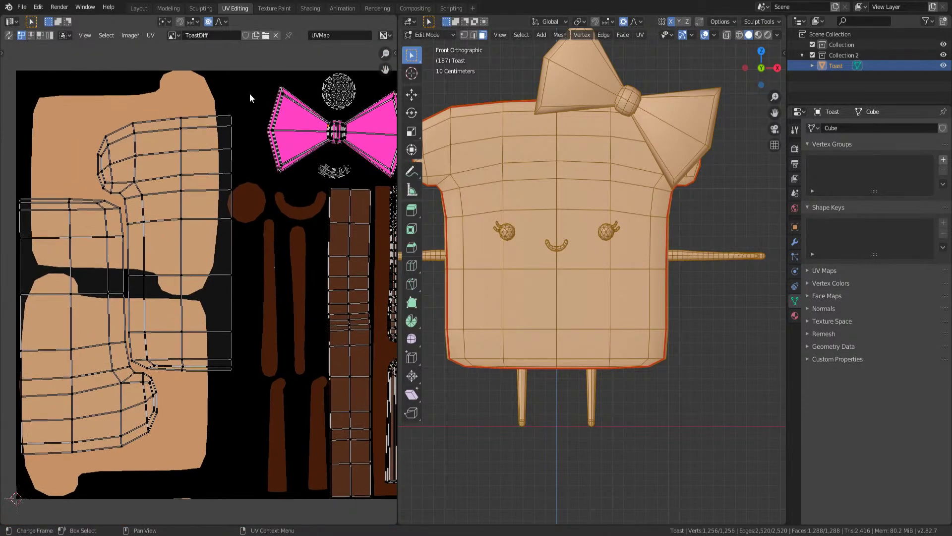
{"action": "left_click_drag", "start_coordinate": [251, 98], "coordinate": [15, 467]}
{"action": "key", "text": "s"}
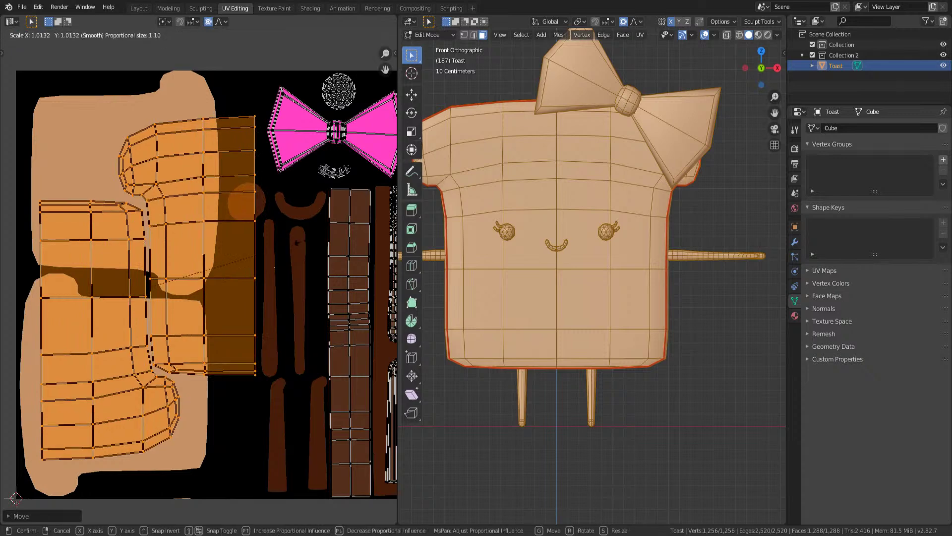
{"action": "left_click", "coordinate": [259, 255]}
{"action": "key", "text": "s"}
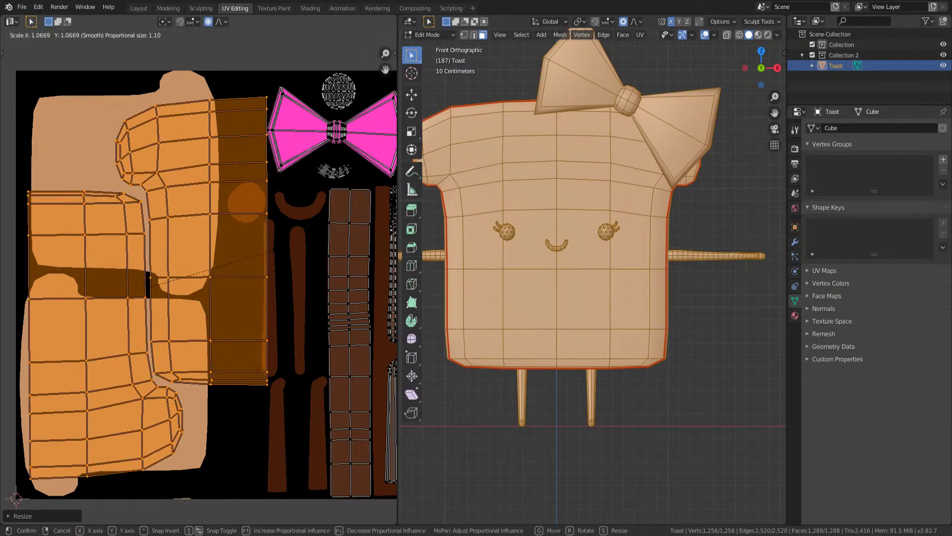
{"action": "left_click", "coordinate": [261, 253]}
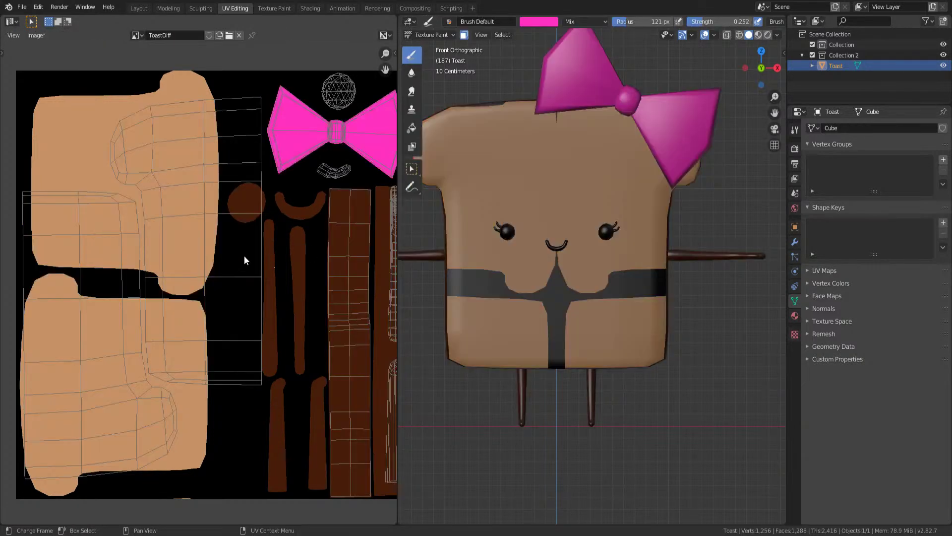
- Examine from the front and at an angle how the texture falls on the toast with the rearranged UVs
{"action": "scroll", "coordinate": [244, 258], "scroll_direction": "down", "scroll_amount": 2}
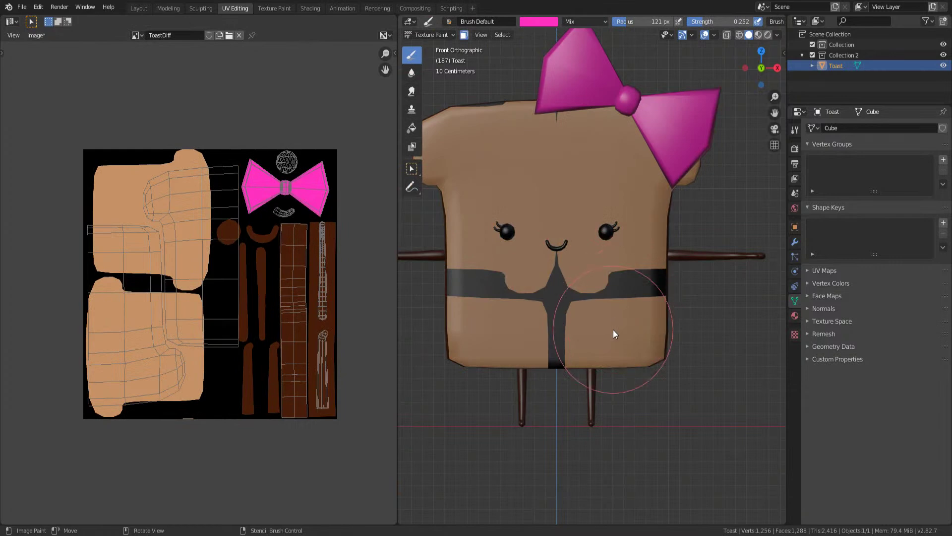
{"action": "middle_click_drag", "start_coordinate": [613, 329], "coordinate": [430, 268]}
{"action": "key", "text": "KP_1"}
{"action": "scroll", "coordinate": [560, 294], "scroll_direction": "down", "scroll_amount": 1}
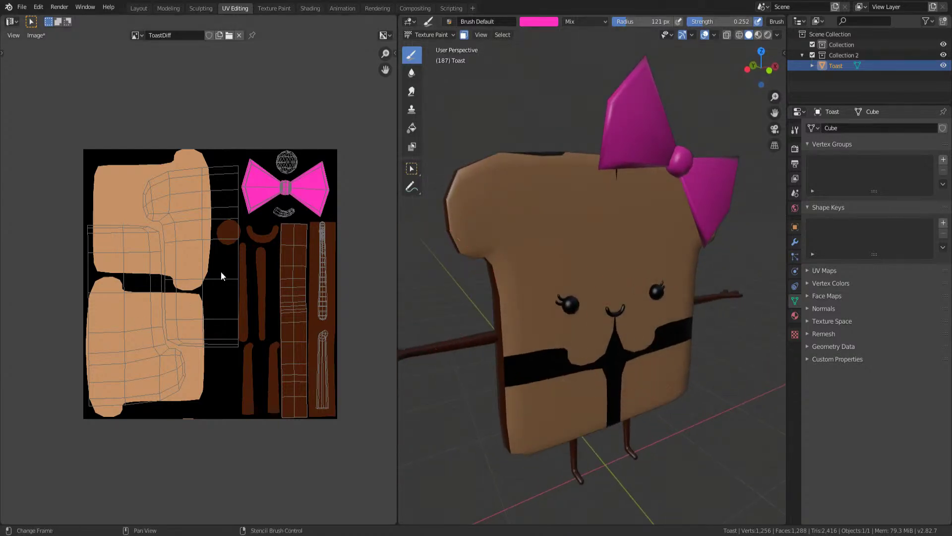
{"action": "key", "text": "Tab"}
{"action": "key", "text": "Tab"}
{"action": "middle_click_drag", "start_coordinate": [574, 296], "coordinate": [549, 299]}
{"action": "scroll", "coordinate": [550, 299], "scroll_direction": "down", "scroll_amount": 2}
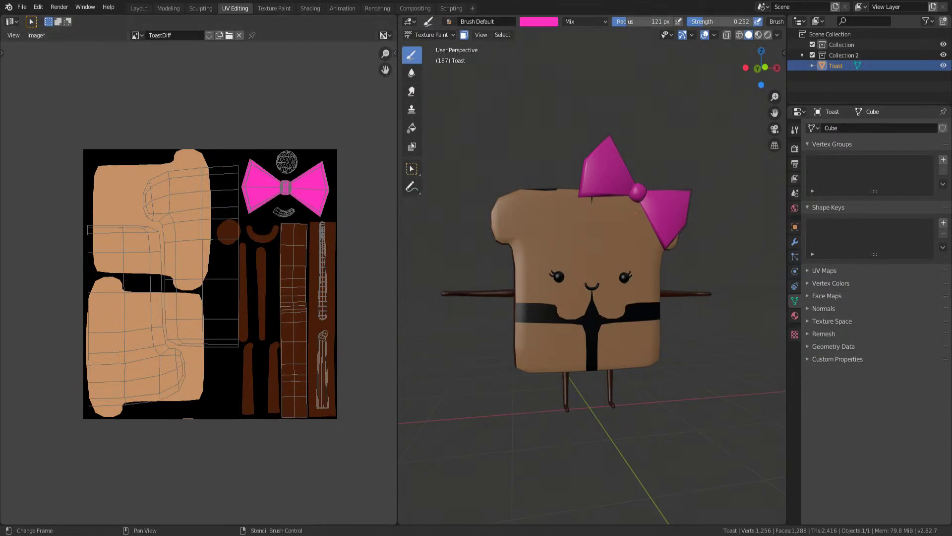
- Switch to the Texture Paint workspace, select a single front bread face in Edit Mode, and check its place on the texture
{"action": "left_click", "coordinate": [258, 7]}
{"action": "mouse_move", "coordinate": [606, 297]}
{"action": "middle_mouse_down"}
{"action": "mouse_move", "coordinate": [576, 284]}
{"action": "mouse_move", "coordinate": [623, 287]}
{"action": "middle_mouse_up"}
{"action": "key", "text": "Tab"}
{"action": "left_click", "coordinate": [563, 257]}
{"action": "key", "text": "shift+z"}
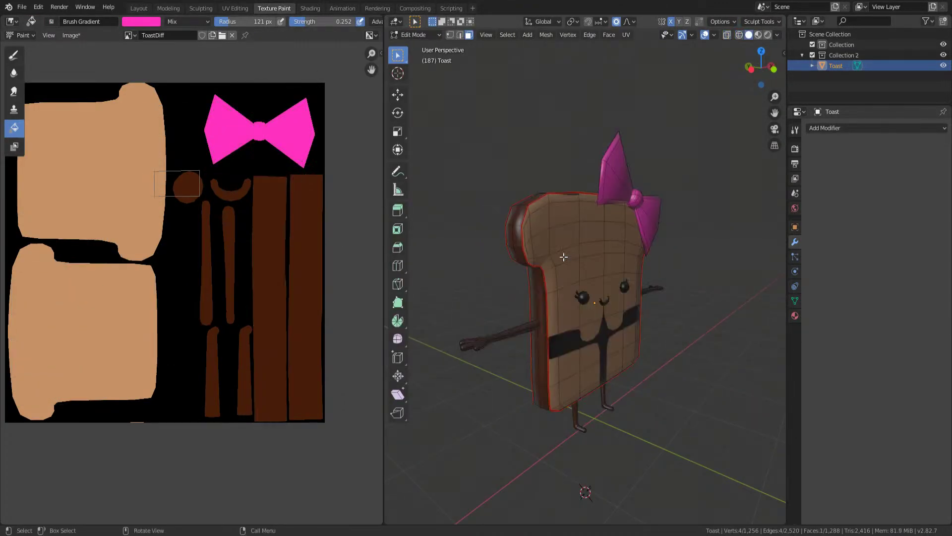
{"action": "left_click", "coordinate": [576, 273]}
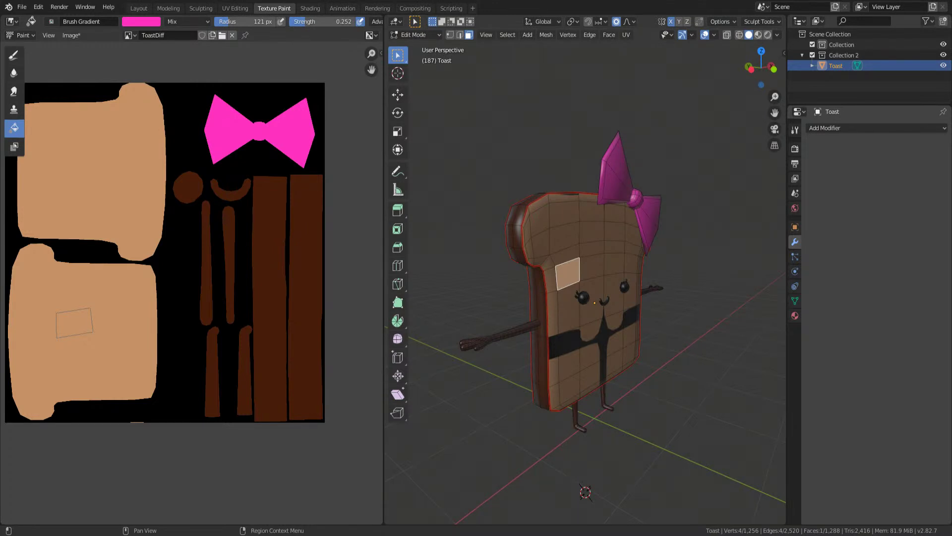
{"action": "middle_click_drag", "start_coordinate": [585, 248], "coordinate": [617, 246]}
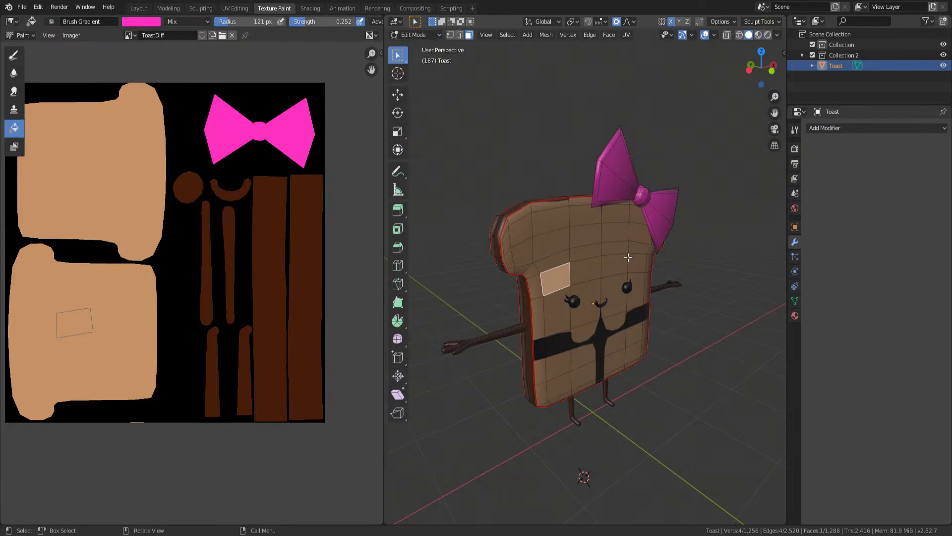
{"action": "middle_click_drag", "start_coordinate": [618, 307], "coordinate": [612, 298]}
{"action": "left_click", "coordinate": [676, 300]}
{"action": "mouse_move", "coordinate": [675, 301]}
{"action": "middle_mouse_down"}
{"action": "mouse_move", "coordinate": [721, 283]}
{"action": "mouse_move", "coordinate": [677, 313]}
{"action": "mouse_move", "coordinate": [694, 300]}
{"action": "middle_mouse_up"}
{"action": "key", "text": "Tab"}
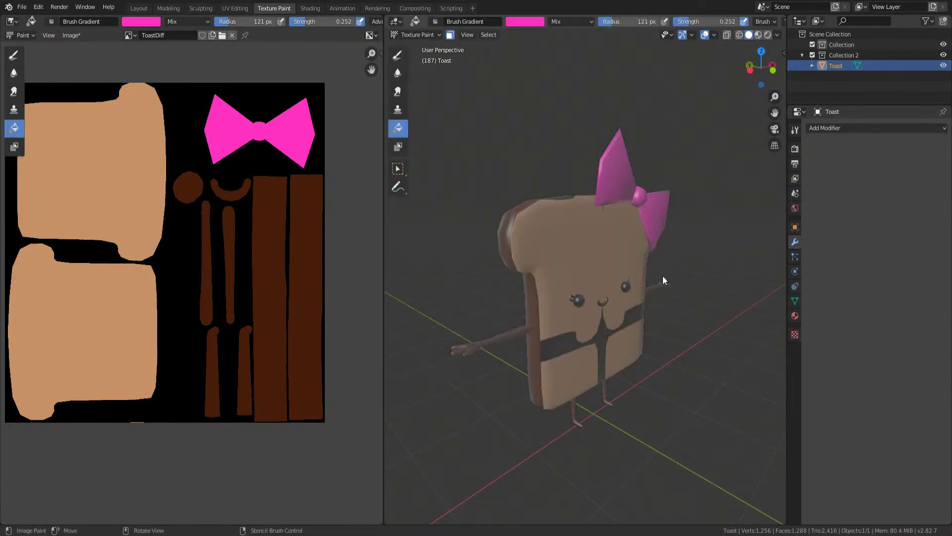
{"action": "mouse_move", "coordinate": [557, 252]}
{"action": "middle_mouse_down"}
{"action": "mouse_move", "coordinate": [615, 257]}
{"action": "mouse_move", "coordinate": [611, 239]}
{"action": "mouse_move", "coordinate": [594, 245]}
{"action": "mouse_move", "coordinate": [608, 259]}
{"action": "middle_mouse_up"}
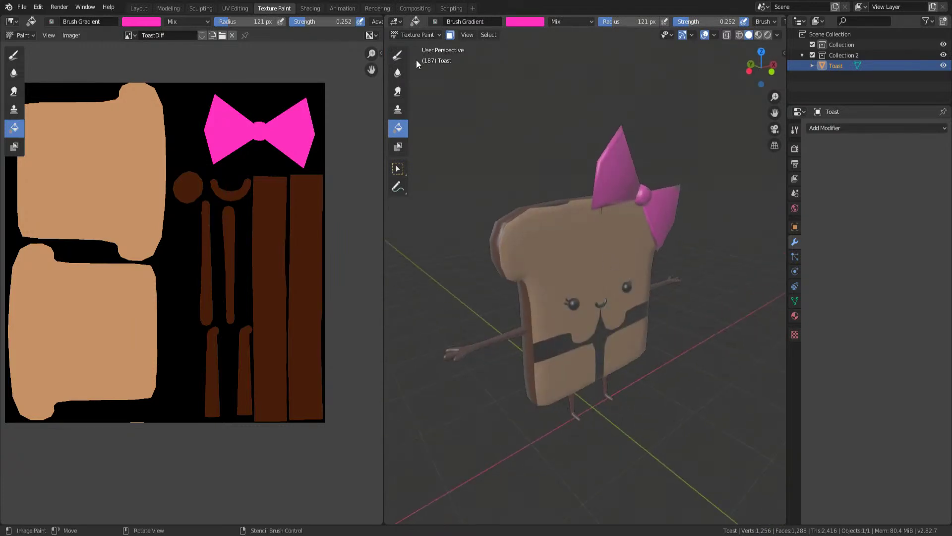
- Choose the Draw brush, select all linked faces of the bread front in Edit Mode, and return to Texture Paint mode
{"action": "left_click", "coordinate": [399, 55]}
{"action": "key", "text": "Tab"}
{"action": "left_click", "coordinate": [550, 234]}
{"action": "key", "text": "l"}
{"action": "middle_click_drag", "start_coordinate": [550, 233], "coordinate": [607, 287]}
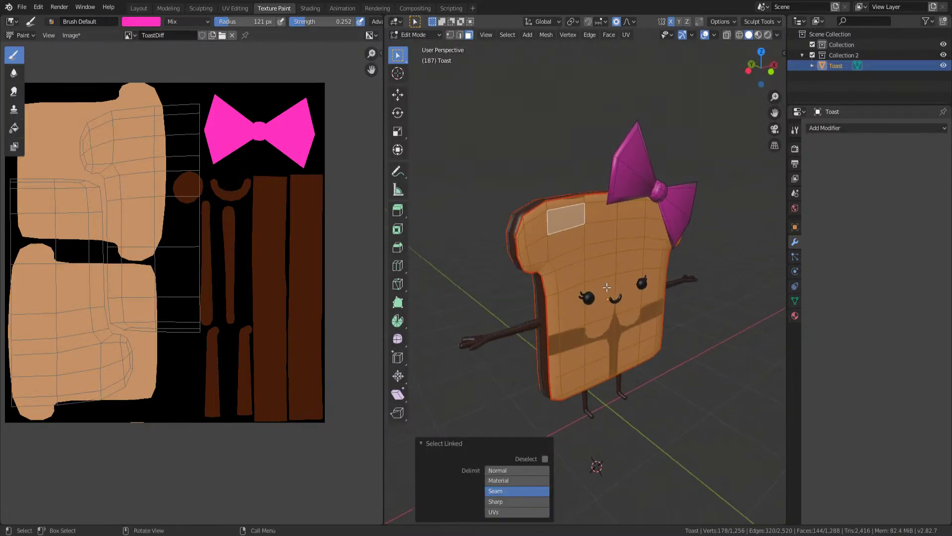
{"action": "key", "text": "Tab"}
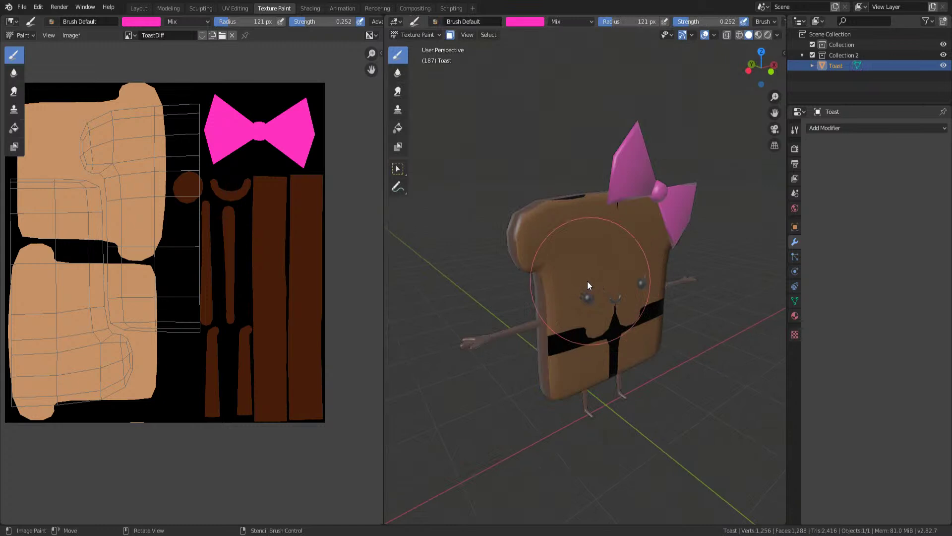
- Choose the Fill tool and set its colour to the tan sampled from the painted bread on the texture
{"action": "left_click", "coordinate": [397, 128]}
{"action": "left_click", "coordinate": [795, 130]}
{"action": "left_click", "coordinate": [826, 484]}
{"action": "left_click", "coordinate": [863, 437]}
{"action": "left_click", "coordinate": [141, 316]}
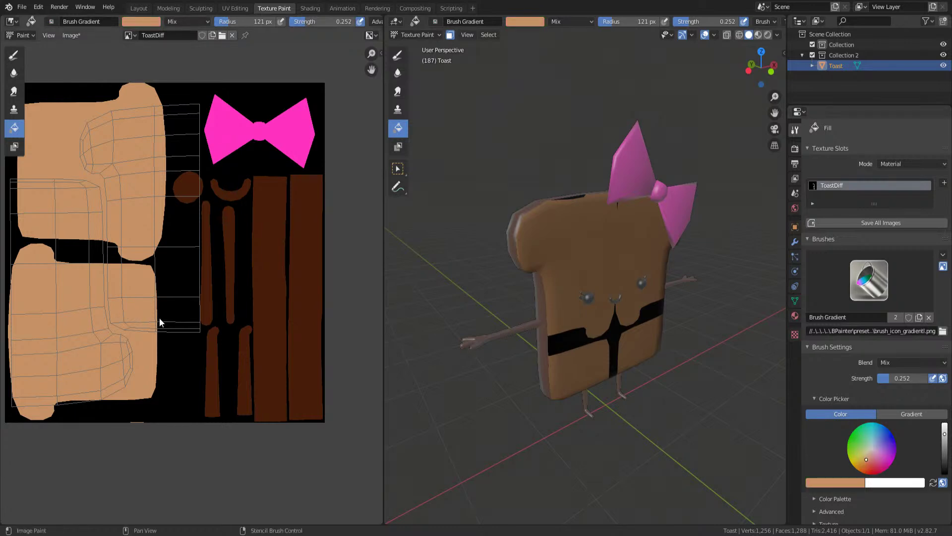
- Brighten the fill colour, shift it to a light pink, and fill the selected bread faces with it
{"action": "left_click", "coordinate": [853, 483]}
{"action": "left_click", "coordinate": [856, 484]}
{"action": "left_click", "coordinate": [837, 483]}
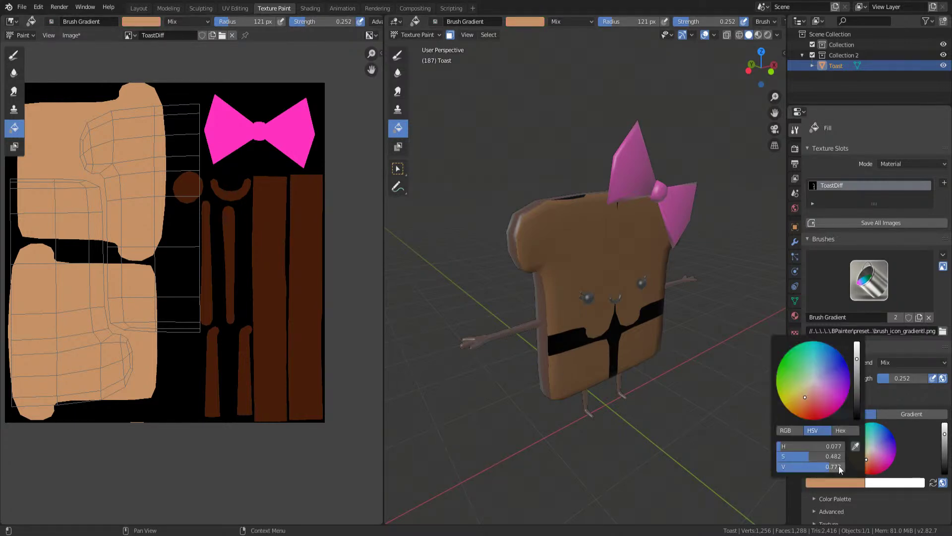
{"action": "left_click_drag", "start_coordinate": [856, 355], "coordinate": [857, 348]}
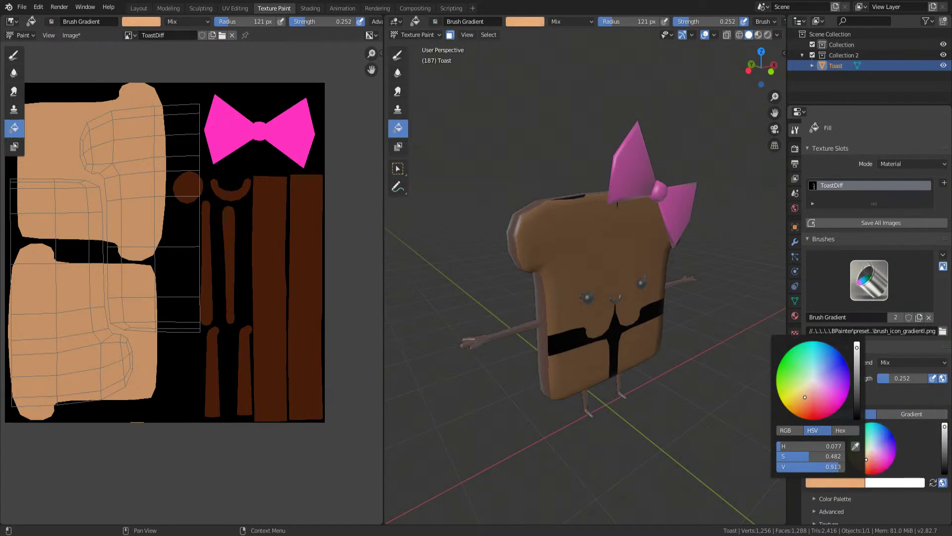
{"action": "left_click_drag", "start_coordinate": [804, 401], "coordinate": [813, 391]}
{"action": "left_click", "coordinate": [639, 311]}
{"action": "middle_click_drag", "start_coordinate": [645, 326], "coordinate": [819, 439]}
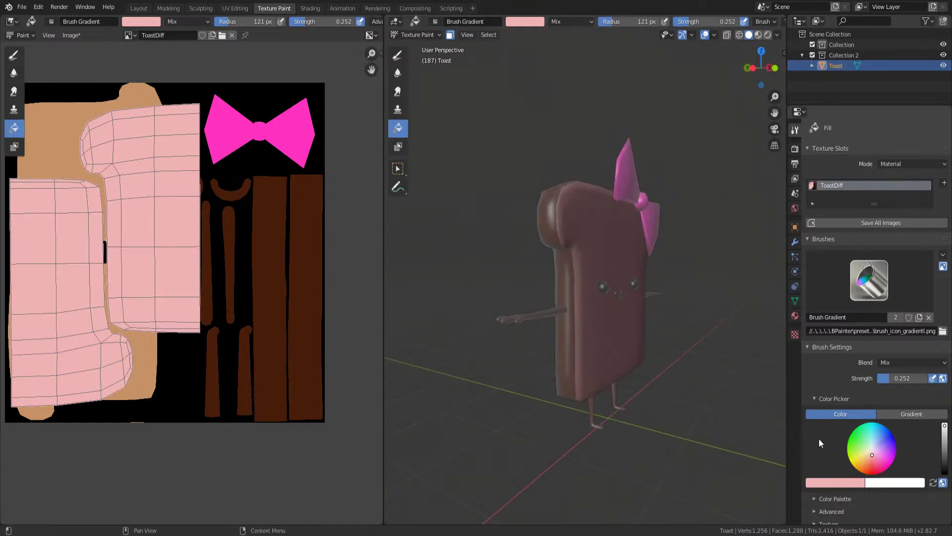
- Change the fill colour to light cream (H 0.111, S 0.208, V 0.933) and refill the bread faces
{"action": "left_click", "coordinate": [833, 483]}
{"action": "left_click", "coordinate": [809, 388]}
{"action": "left_click", "coordinate": [603, 299]}
{"action": "mouse_move", "coordinate": [603, 300]}
{"action": "middle_mouse_down"}
{"action": "mouse_move", "coordinate": [605, 336]}
{"action": "mouse_move", "coordinate": [572, 335]}
{"action": "mouse_move", "coordinate": [580, 341]}
{"action": "middle_mouse_up"}
- Lower the saturation of the fill colour to a near-white cream and refill the bread faces
{"action": "left_click", "coordinate": [838, 482]}
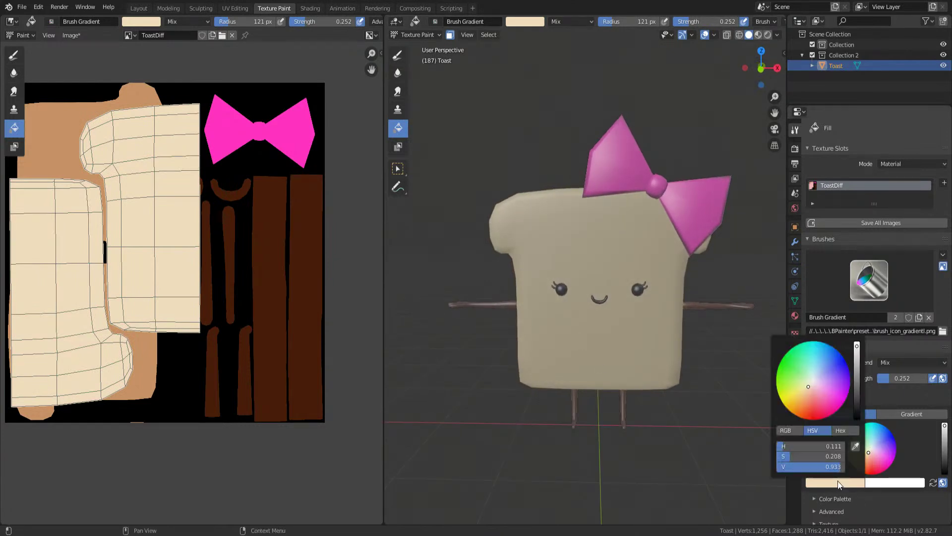
{"action": "left_click", "coordinate": [786, 447]}
{"action": "left_click_drag", "start_coordinate": [799, 458], "coordinate": [787, 459]}
{"action": "left_click", "coordinate": [619, 328]}
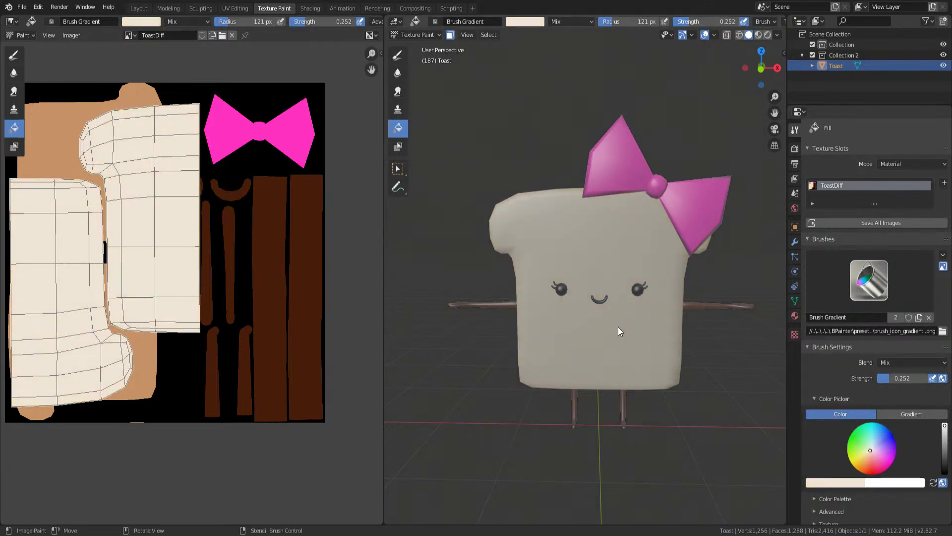
{"action": "middle_click_drag", "start_coordinate": [576, 326], "coordinate": [581, 365]}
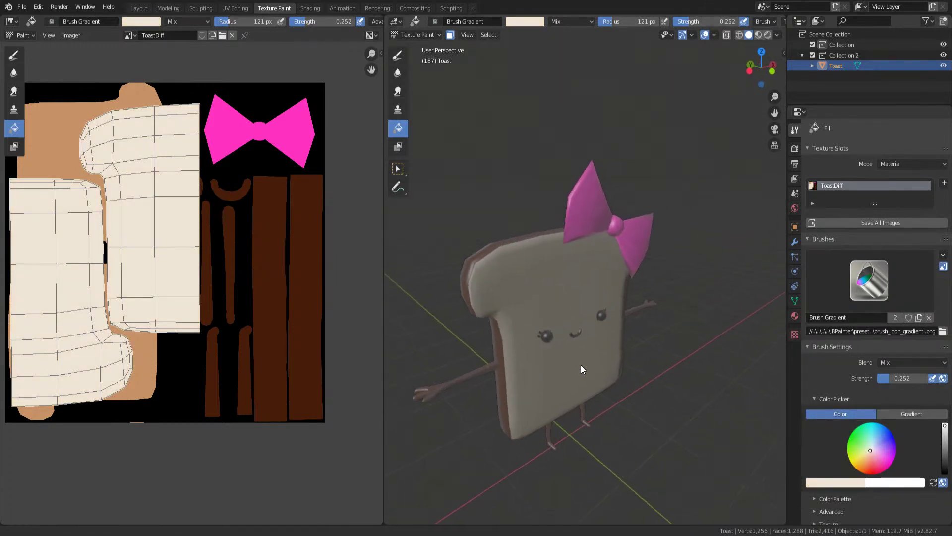
- Set the fill colour to a light peach (H 0.074, S 0.268, V 0.933) and refill the bread faces
{"action": "left_click", "coordinate": [844, 484]}
{"action": "left_click", "coordinate": [812, 392]}
{"action": "left_click", "coordinate": [811, 395]}
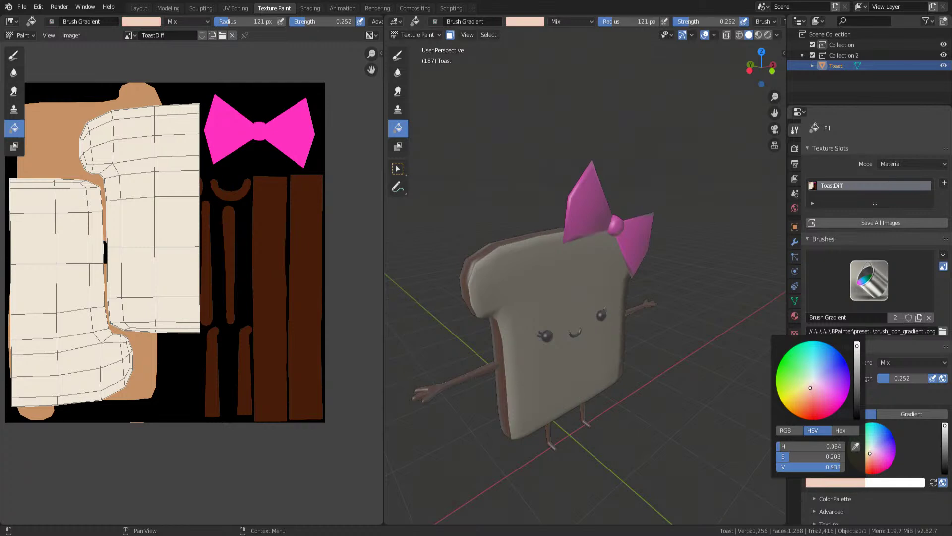
{"action": "left_click", "coordinate": [546, 349]}
{"action": "middle_click_drag", "start_coordinate": [547, 350], "coordinate": [556, 341]}
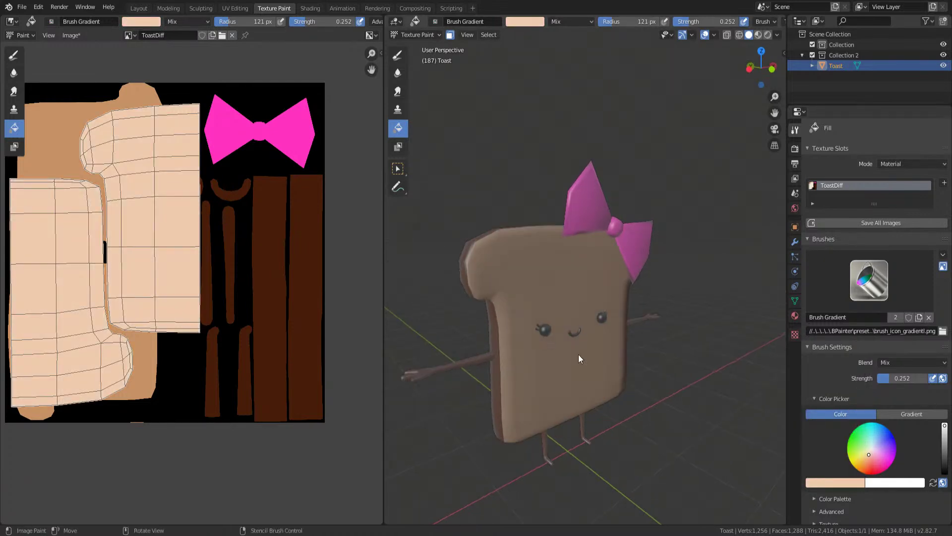
- Switch the toast to Edit Mode for changing the face selection
{"action": "mouse_move", "coordinate": [516, 291]}
{"action": "middle_mouse_down"}
{"action": "mouse_move", "coordinate": [555, 301]}
{"action": "mouse_move", "coordinate": [471, 276]}
{"action": "middle_mouse_up"}
{"action": "key", "text": "Tab"}
{"action": "left_click", "coordinate": [513, 266]}
{"action": "left_click", "coordinate": [488, 273]}
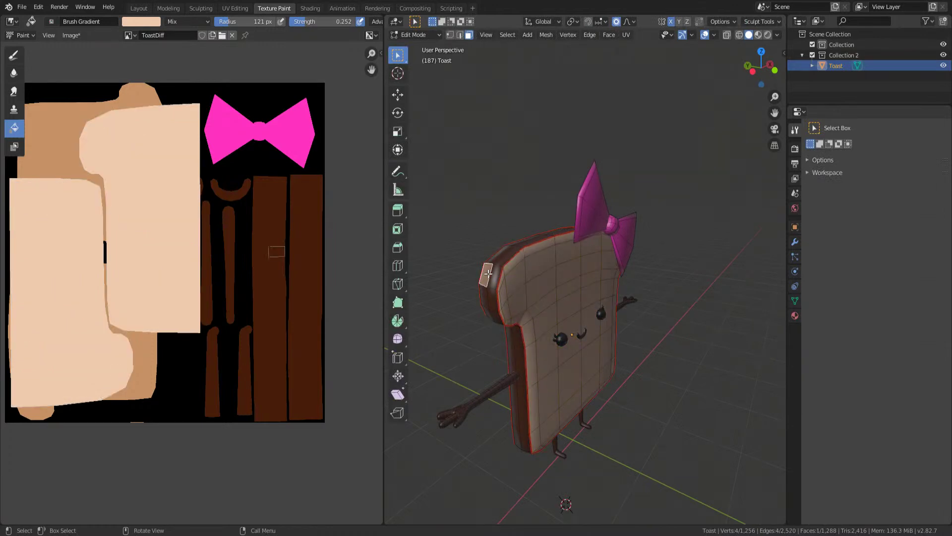
{"action": "key", "text": "ctrl+z"}
{"action": "key", "text": "ctrl+z"}
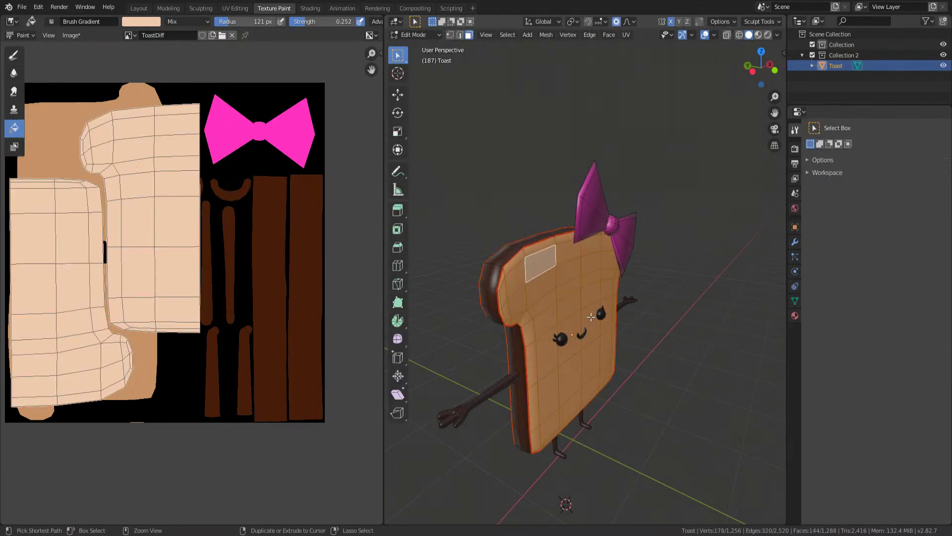
- Invert the face selection, deselect the linked bow parts, and return to Texture Paint mode
{"action": "key", "text": "ctrl+i"}
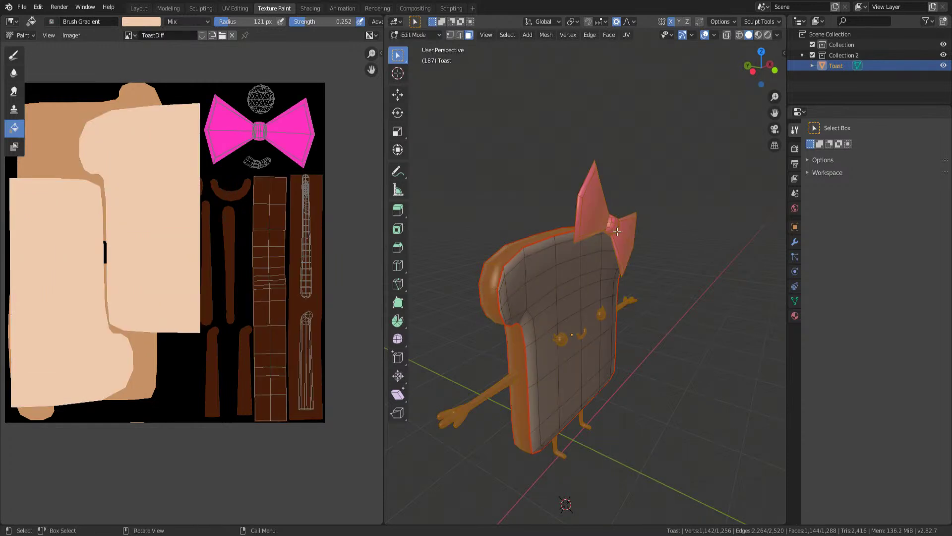
{"action": "key", "text": "shift+l"}
{"action": "key", "text": "shift+l"}
{"action": "key", "text": "Tab"}
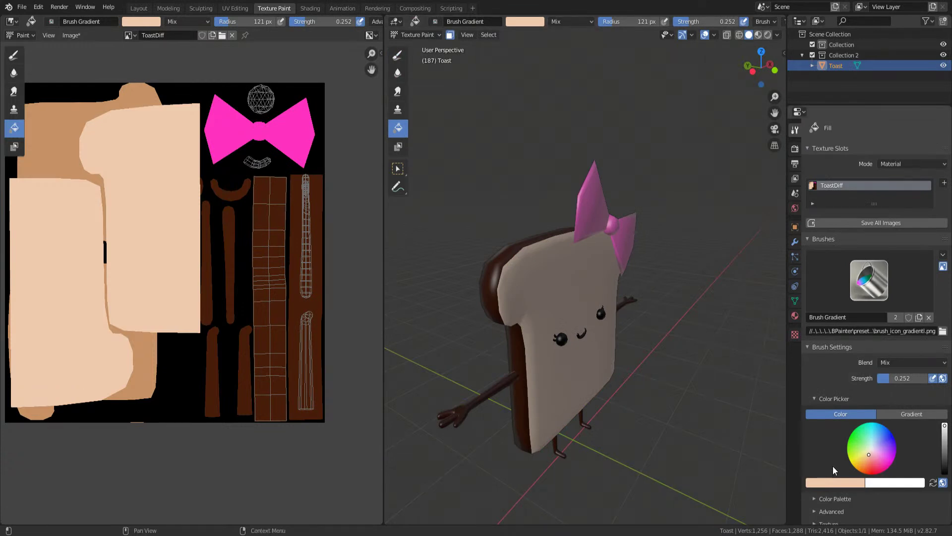
- Sample the dark brown of the crust strips on the texture as the fill colour and open that colour for editing
{"action": "left_click", "coordinate": [843, 482]}
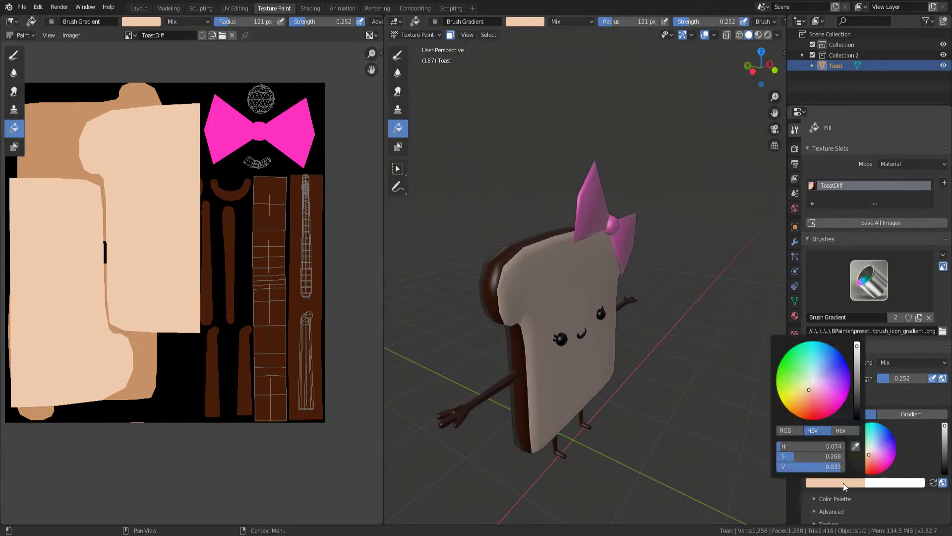
{"action": "left_click", "coordinate": [858, 448]}
{"action": "left_click", "coordinate": [300, 298]}
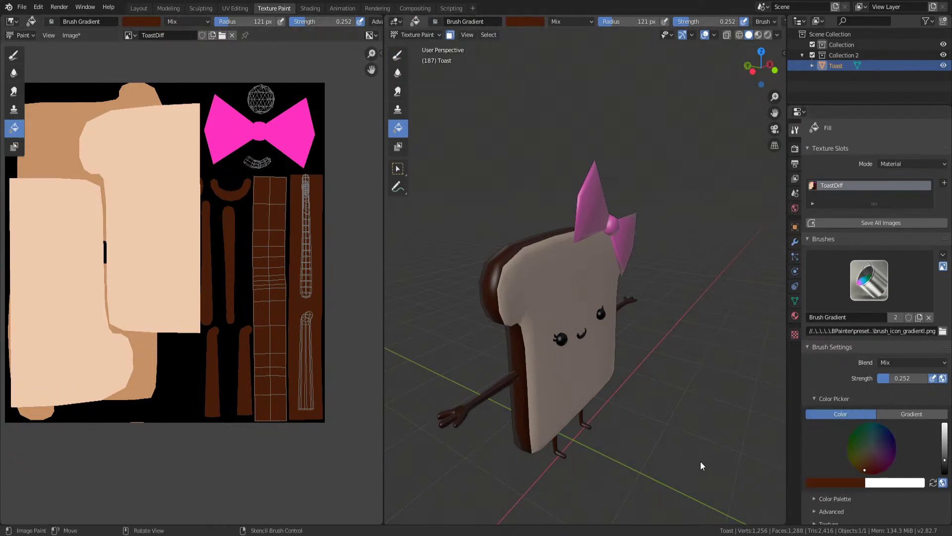
{"action": "left_click", "coordinate": [817, 482]}
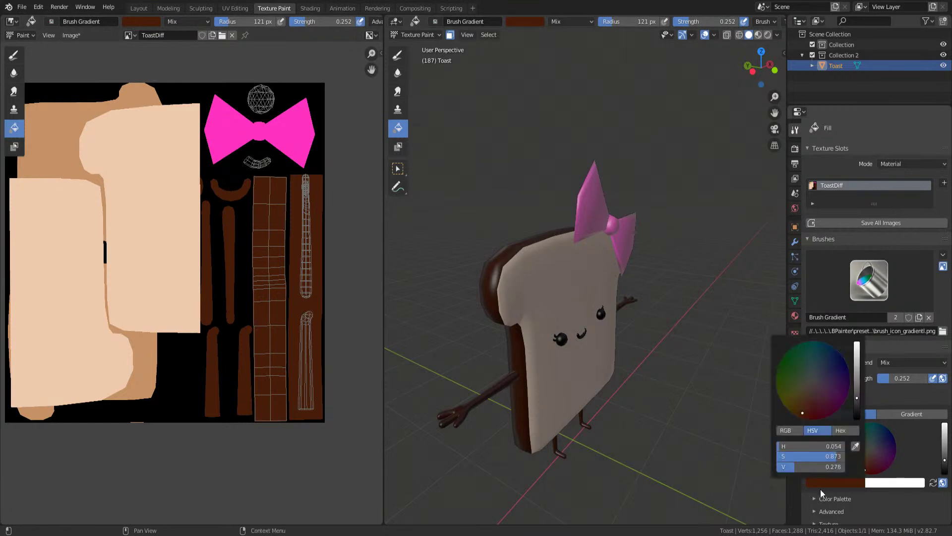
- Fill the selected crust, limbs and facial features with a lighter brown at hue 0.054, saturation 0.745 and value 0.644
{"action": "left_click", "coordinate": [857, 395]}
{"action": "left_click", "coordinate": [485, 294]}
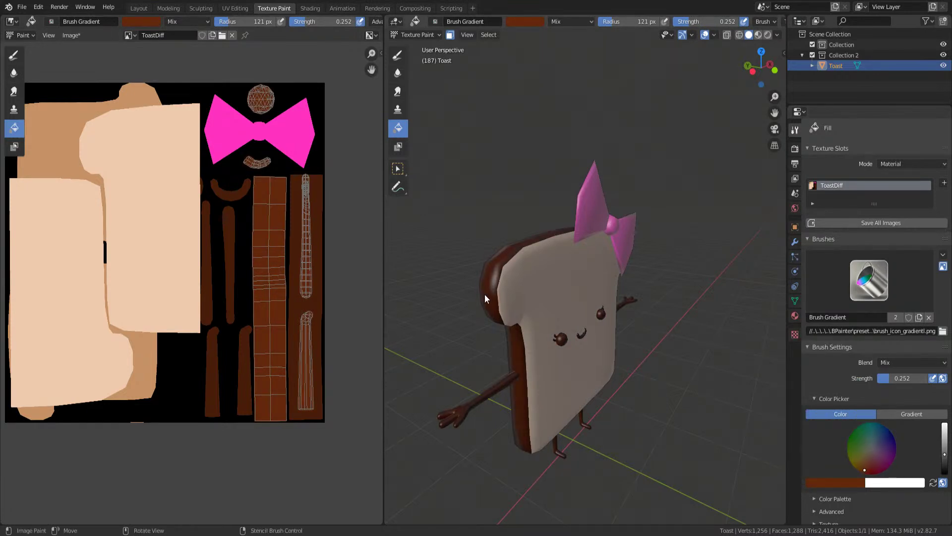
{"action": "left_click", "coordinate": [841, 483]}
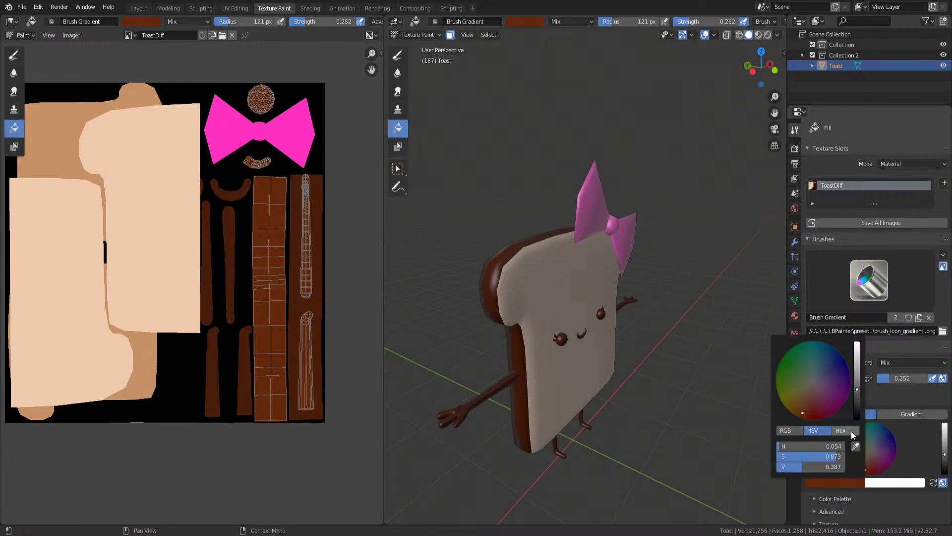
{"action": "mouse_move", "coordinate": [818, 456]}
{"action": "left_mouse_down"}
{"action": "mouse_move", "coordinate": [832, 447]}
{"action": "mouse_move", "coordinate": [829, 466]}
{"action": "mouse_move", "coordinate": [827, 456]}
{"action": "left_mouse_up"}
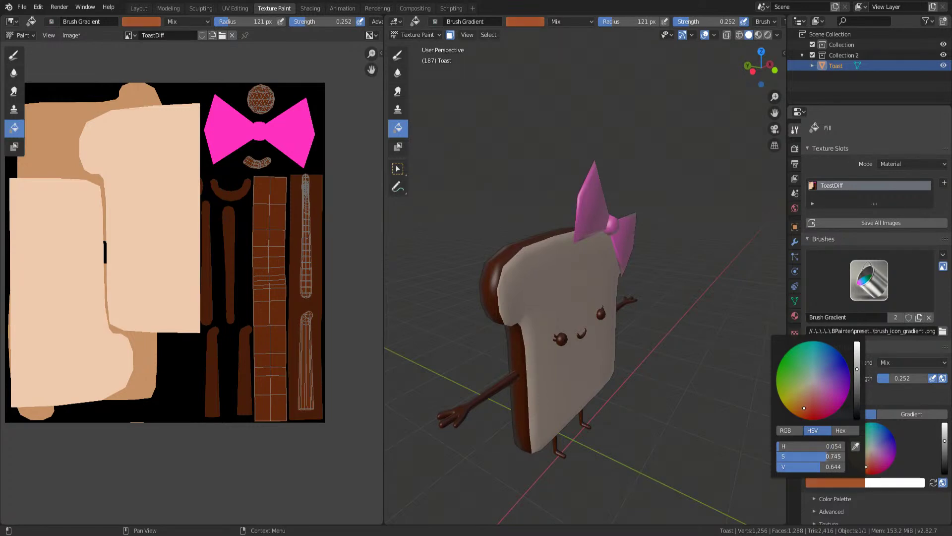
{"action": "left_click", "coordinate": [509, 294]}
- Enter Edit Mode on the toast and clear the current face selection
{"action": "mouse_move", "coordinate": [543, 318]}
{"action": "middle_mouse_down"}
{"action": "mouse_move", "coordinate": [579, 294]}
{"action": "mouse_move", "coordinate": [541, 324]}
{"action": "mouse_move", "coordinate": [605, 346]}
{"action": "mouse_move", "coordinate": [575, 325]}
{"action": "middle_mouse_up"}
{"action": "scroll", "coordinate": [555, 342], "scroll_direction": "up", "scroll_amount": 4}
{"action": "scroll", "coordinate": [582, 353], "scroll_direction": "down", "scroll_amount": 5}
{"action": "key", "text": "Tab"}
{"action": "scroll", "coordinate": [605, 346], "scroll_direction": "up", "scroll_amount": 2}
{"action": "scroll", "coordinate": [606, 347], "scroll_direction": "up", "scroll_amount": 2}
{"action": "left_click", "coordinate": [619, 327]}
{"action": "scroll", "coordinate": [619, 327], "scroll_direction": "up", "scroll_amount": 2}
{"action": "key", "text": "alt+a"}
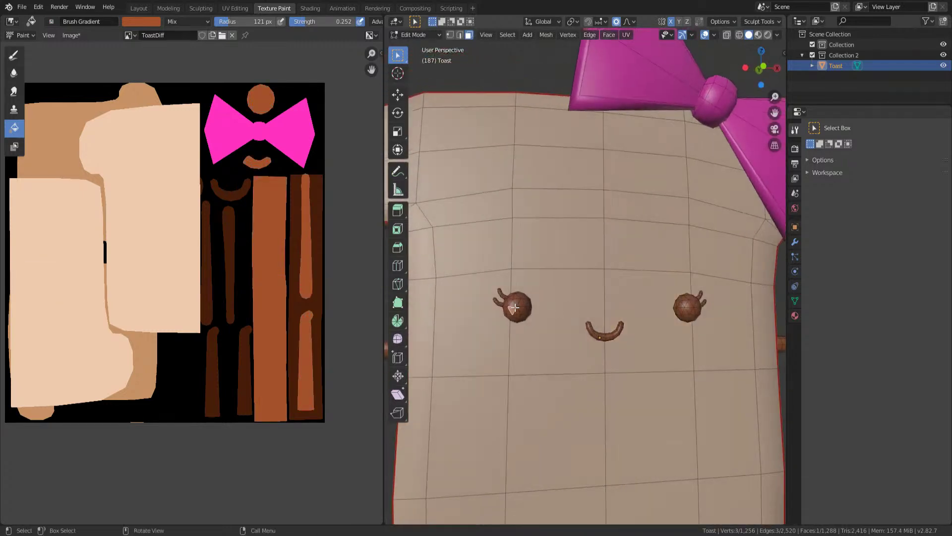
- Select the linked faces of both eyes and all their eyelashes
{"action": "key", "text": "l"}
{"action": "key", "text": "l"}
{"action": "left_click", "coordinate": [522, 316]}
{"action": "key", "text": "l"}
{"action": "left_click", "coordinate": [502, 296]}
{"action": "left_click", "coordinate": [507, 299]}
{"action": "key", "text": "l"}
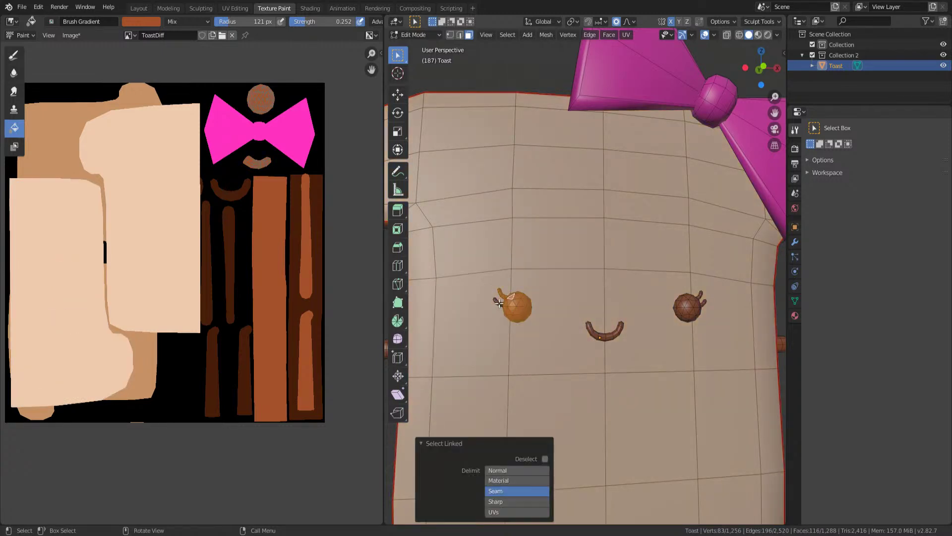
{"action": "key", "text": "l"}
{"action": "key", "text": "l"}
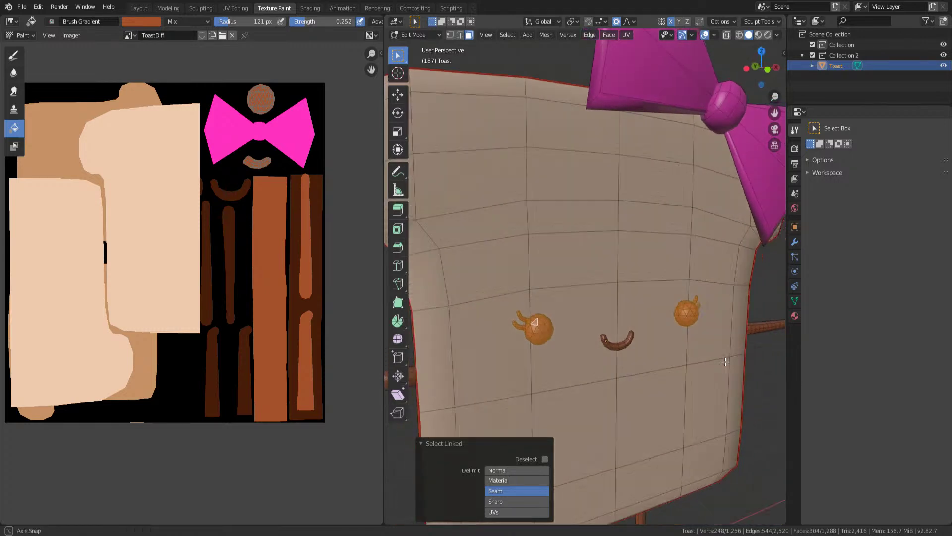
- Return to Texture Paint mode and fill the selected eyes and eyelashes with dark brown at value 0.267
{"action": "key", "text": "Tab"}
{"action": "left_click", "coordinate": [838, 485]}
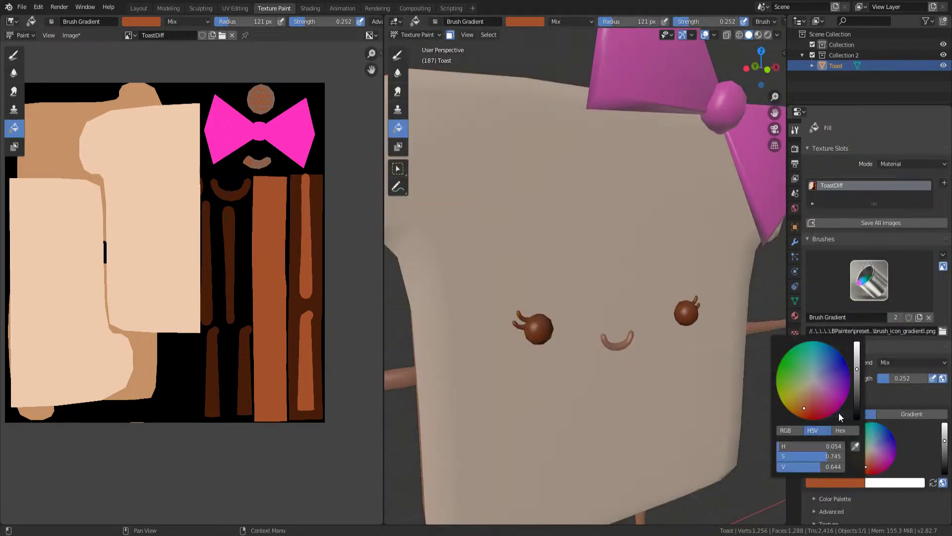
{"action": "left_click_drag", "start_coordinate": [857, 367], "coordinate": [857, 388]}
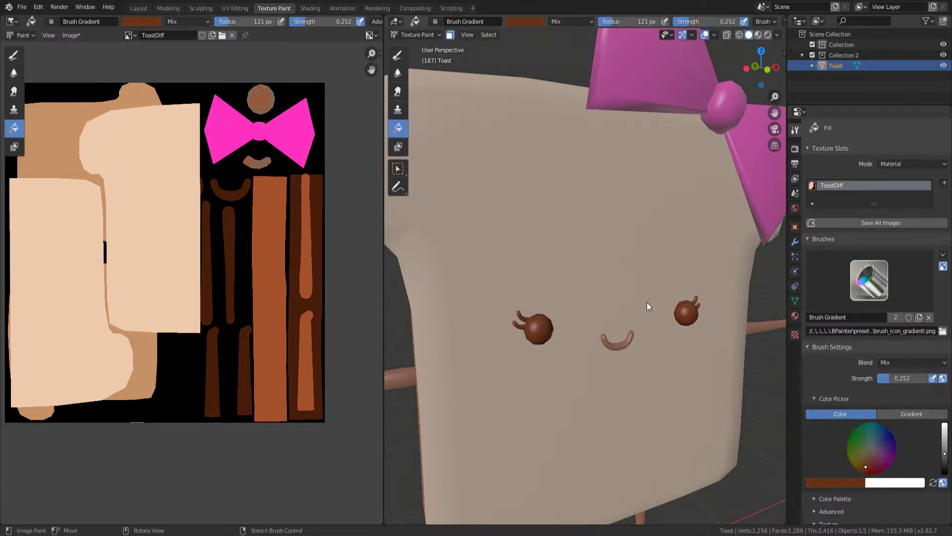
{"action": "left_click", "coordinate": [675, 310]}
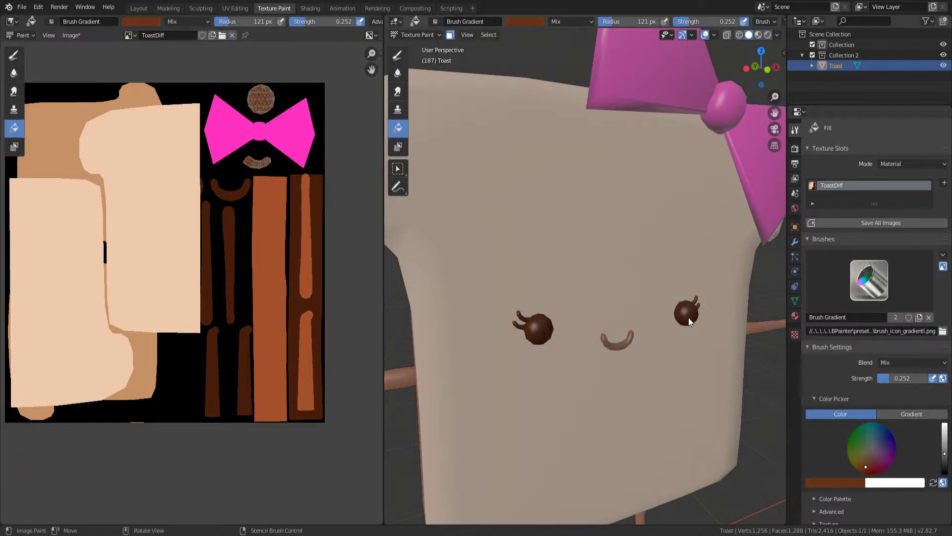
{"action": "left_click", "coordinate": [854, 487]}
{"action": "left_click", "coordinate": [666, 311]}
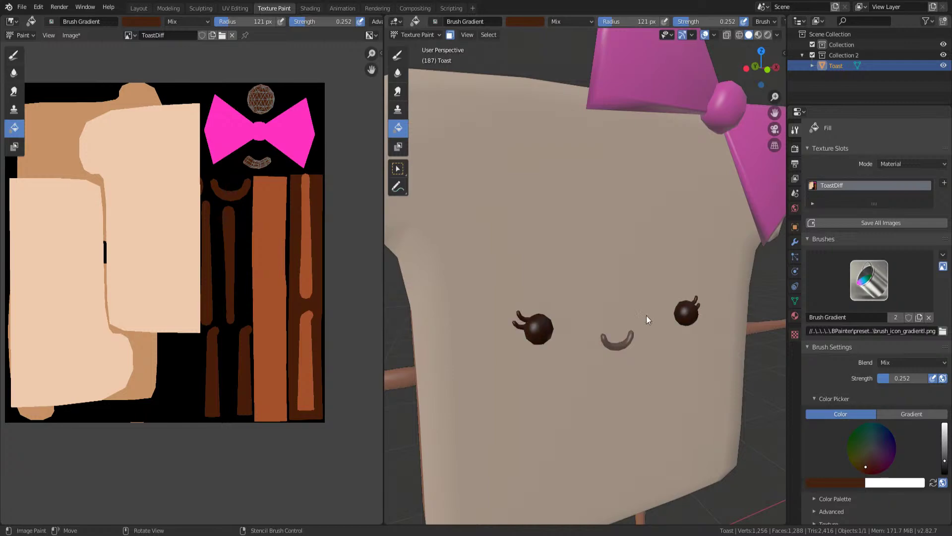
- Select all of the toast's faces in Edit Mode, then choose the Draw brush in Texture Paint mode
{"action": "scroll", "coordinate": [651, 314], "scroll_direction": "down", "scroll_amount": 4}
{"action": "key", "text": "Tab"}
{"action": "key", "text": "Tab"}
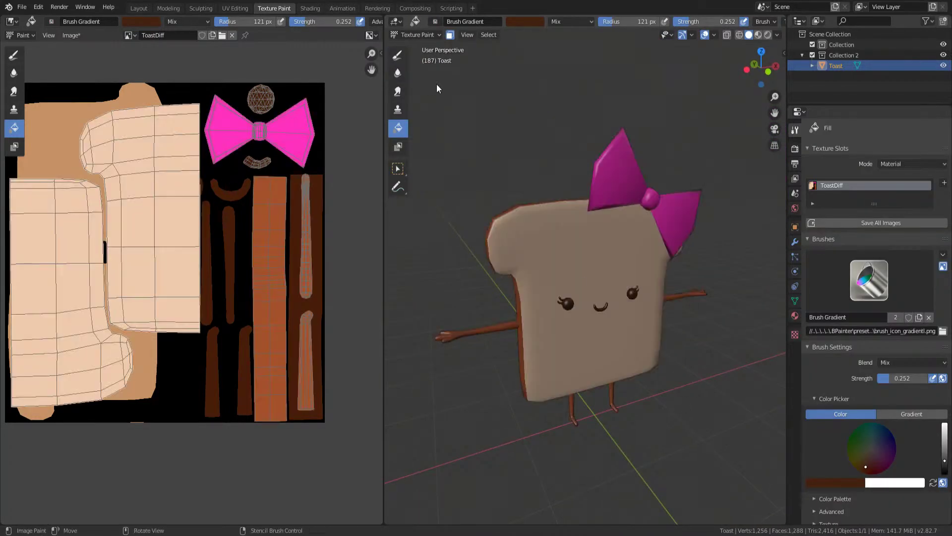
{"action": "left_click", "coordinate": [398, 54]}
- Select only the linked faces of the toast's front, delimited by seam, and return to Texture Paint mode in front view
{"action": "middle_click_drag", "start_coordinate": [533, 224], "coordinate": [524, 217]}
{"action": "scroll", "coordinate": [586, 310], "scroll_direction": "up", "scroll_amount": 4}
{"action": "middle_click_drag", "start_coordinate": [587, 317], "coordinate": [605, 326]}
{"action": "key", "text": "Tab"}
{"action": "left_click", "coordinate": [622, 377]}
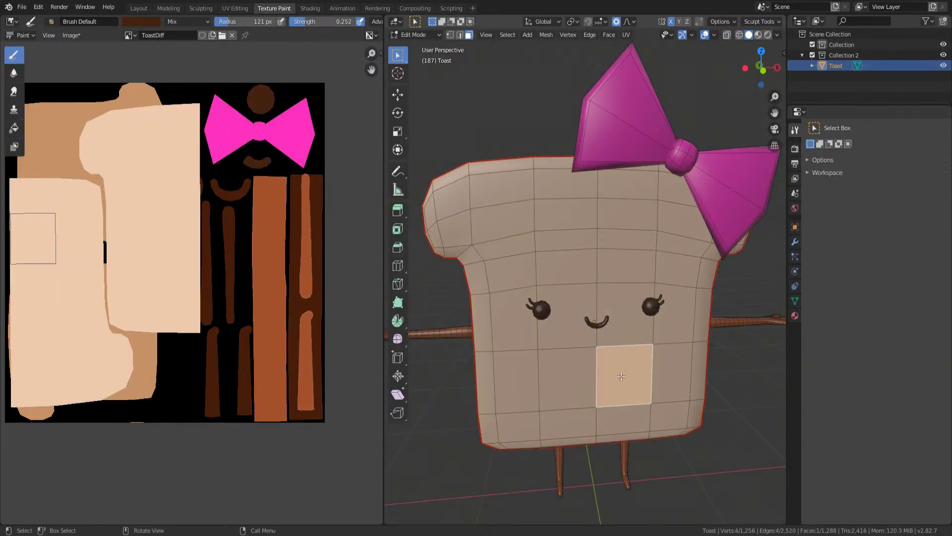
{"action": "key", "text": "ctrl+l"}
{"action": "middle_click_drag", "start_coordinate": [622, 377], "coordinate": [642, 355]}
{"action": "mouse_move", "coordinate": [727, 310]}
{"action": "middle_mouse_down"}
{"action": "mouse_move", "coordinate": [671, 314]}
{"action": "mouse_move", "coordinate": [614, 347]}
{"action": "mouse_move", "coordinate": [590, 301]}
{"action": "middle_mouse_up"}
{"action": "scroll", "coordinate": [611, 345], "scroll_direction": "up", "scroll_amount": 2}
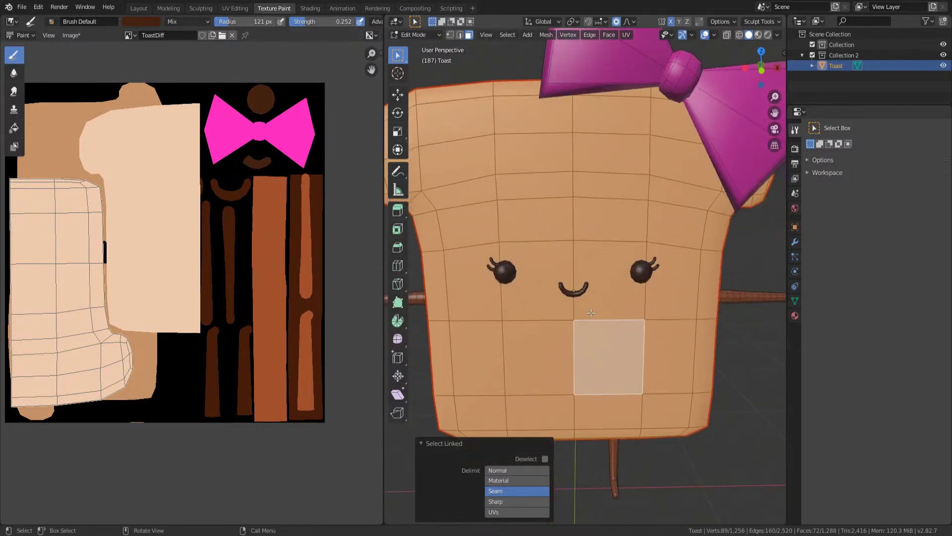
{"action": "key", "text": "KP_1"}
{"action": "key", "text": "Tab"}
- Sample the bow's pink as the brush color and set the brush radius to 44 px
{"action": "scroll", "coordinate": [617, 305], "scroll_direction": "up", "scroll_amount": 3}
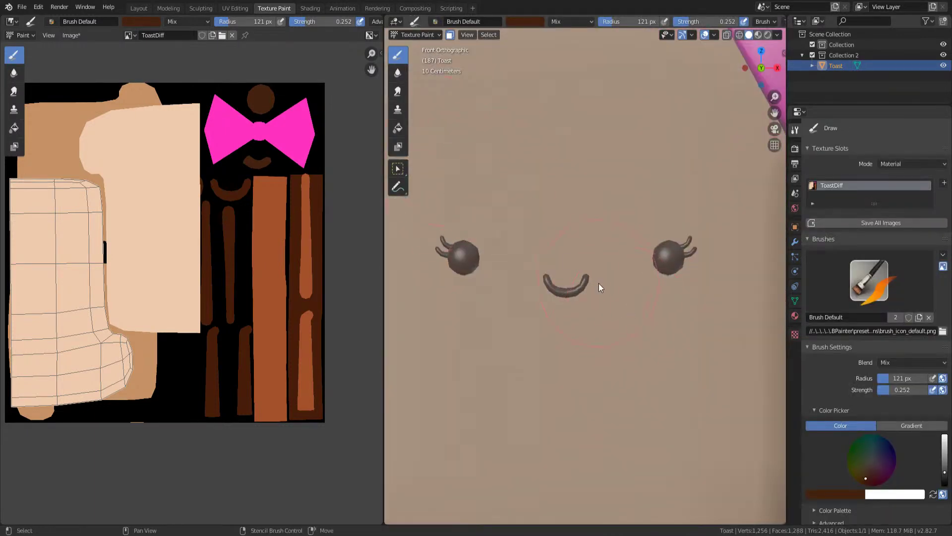
{"action": "scroll", "coordinate": [597, 282], "scroll_direction": "down", "scroll_amount": 2}
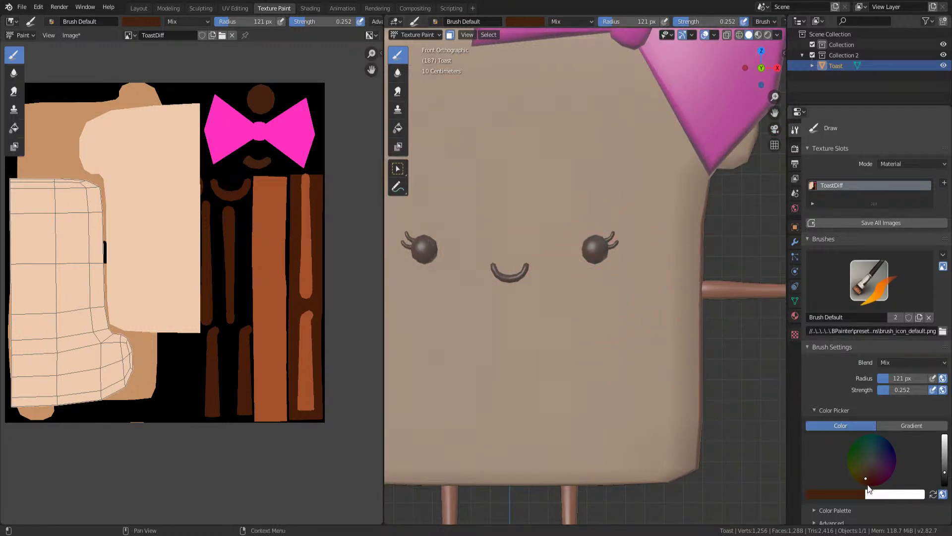
{"action": "left_click", "coordinate": [838, 495]}
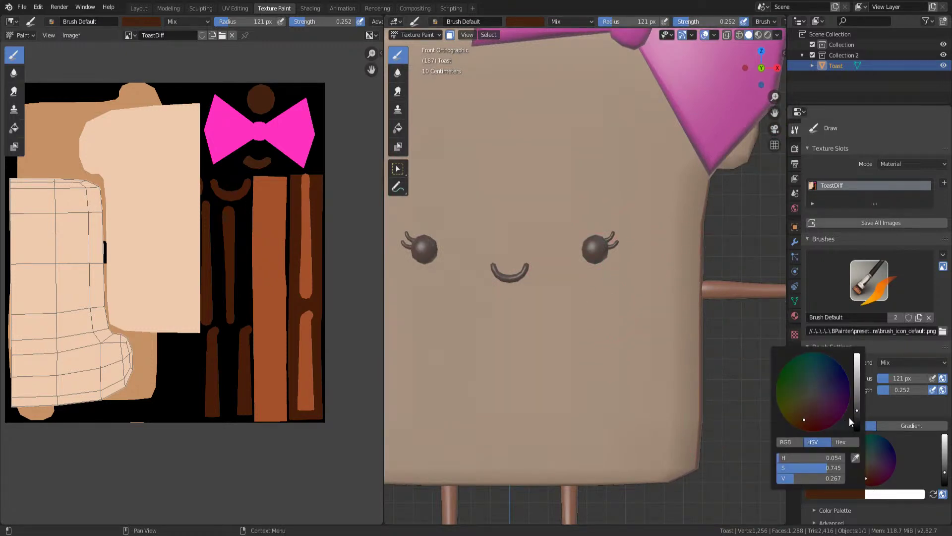
{"action": "left_click", "coordinate": [856, 459]}
{"action": "left_click", "coordinate": [287, 140]}
{"action": "key", "text": "f"}
{"action": "left_click", "coordinate": [578, 311]}
- Try painting textured pink blush on the cheeks under the eyes
{"action": "left_click_drag", "start_coordinate": [605, 278], "coordinate": [635, 287]}
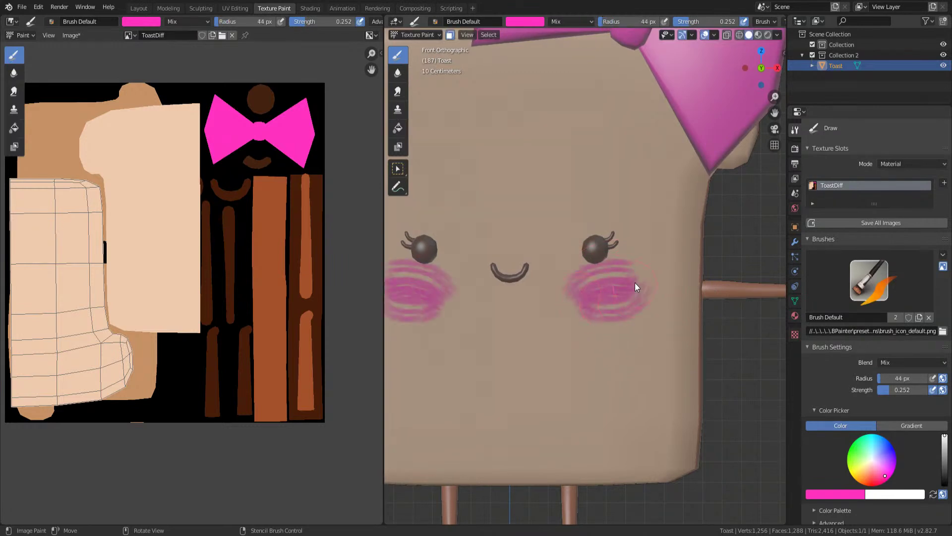
{"action": "key", "text": "ctrl+z"}
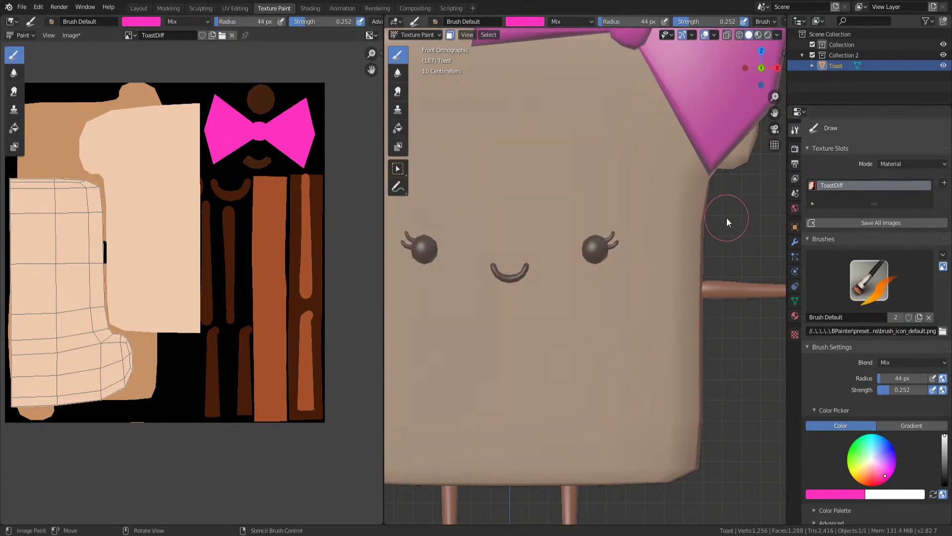
- Remove the brush texture from the Draw brush in the BPainter settings
{"action": "key", "text": "n"}
{"action": "left_click", "coordinate": [780, 119]}
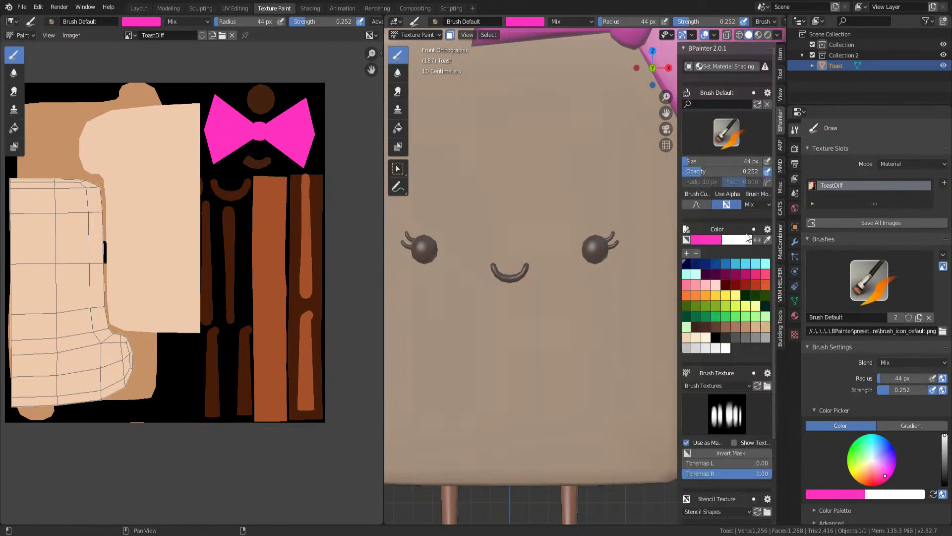
{"action": "left_click", "coordinate": [727, 413]}
{"action": "left_click", "coordinate": [386, 49]}
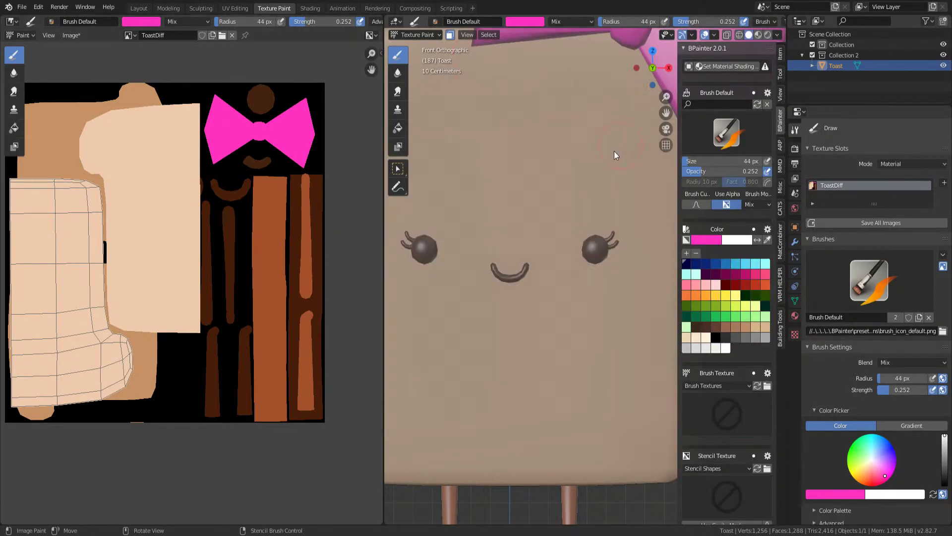
{"action": "key", "text": "n"}
- Try painting solid pink blush on the cheeks with the untextured brush
{"action": "mouse_move", "coordinate": [621, 308]}
{"action": "left_mouse_down"}
{"action": "mouse_move", "coordinate": [609, 317]}
{"action": "mouse_move", "coordinate": [617, 295]}
{"action": "mouse_move", "coordinate": [604, 280]}
{"action": "mouse_move", "coordinate": [634, 290]}
{"action": "left_mouse_up"}
{"action": "key", "text": "ctrl+z"}
{"action": "key", "text": "ctrl+z"}
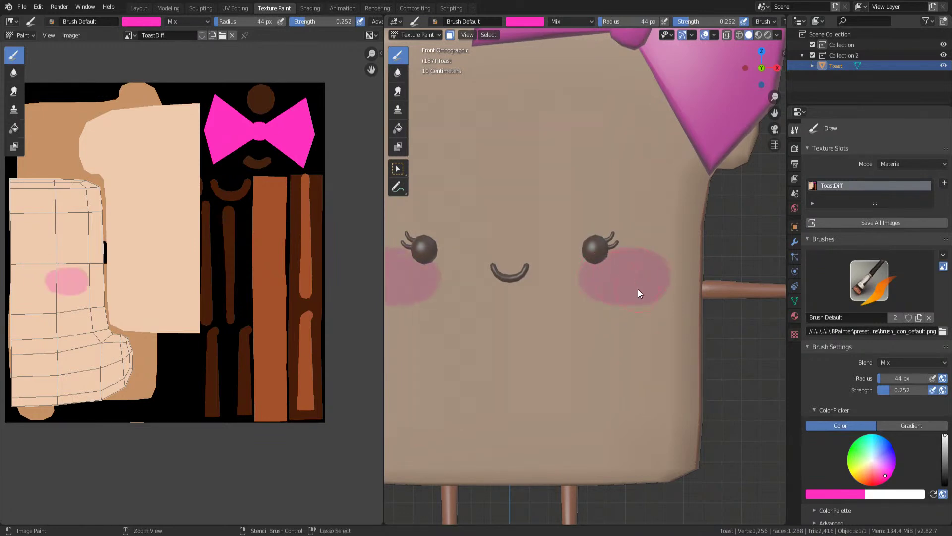
{"action": "key", "text": "ctrl+z"}
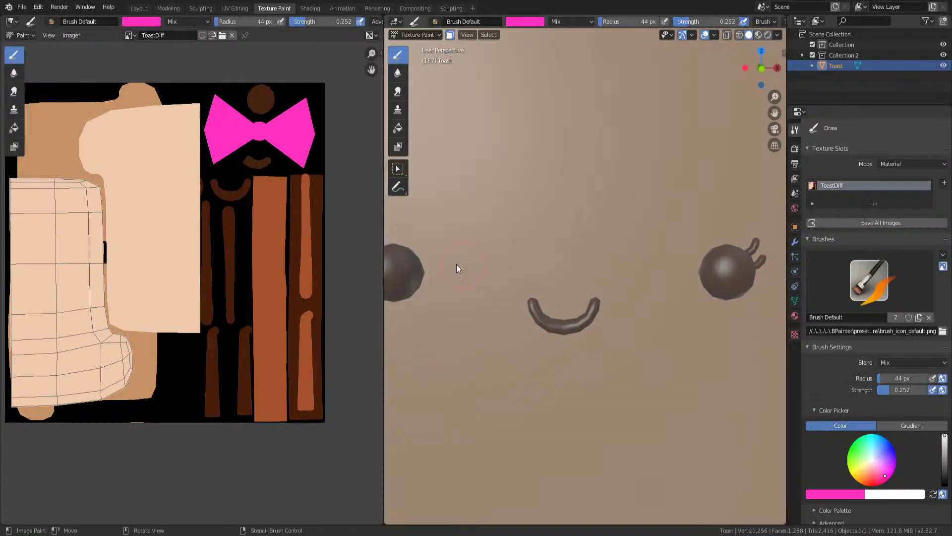
- Save the project file
{"action": "key", "text": "ctrl+s"}
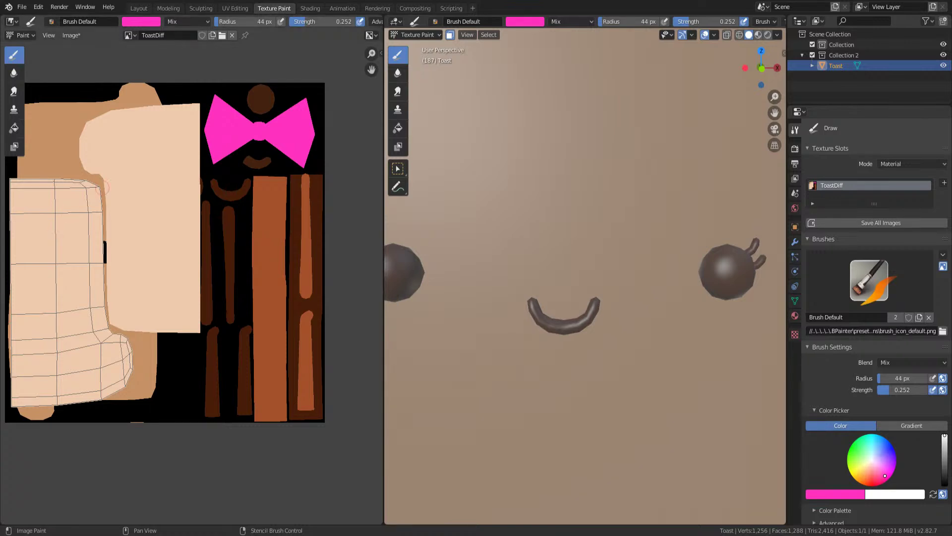
{"action": "scroll", "coordinate": [524, 380], "scroll_direction": "down", "scroll_amount": 6}
{"action": "scroll", "coordinate": [523, 380], "scroll_direction": "up", "scroll_amount": 6}
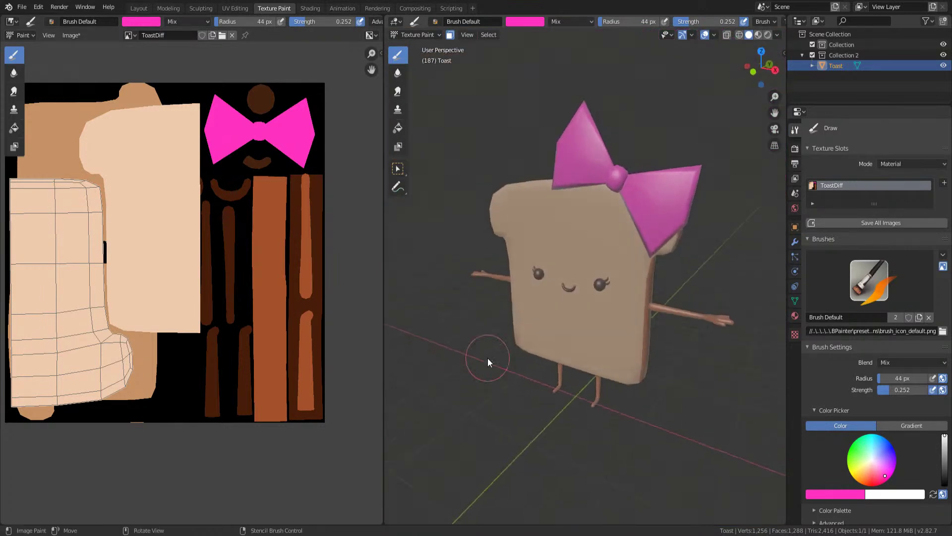
- Try painting slanted pink blush ovals just below both eyes
{"action": "scroll", "coordinate": [640, 376], "scroll_direction": "up", "scroll_amount": 2}
{"action": "middle_click_drag", "start_coordinate": [628, 386], "coordinate": [657, 411]}
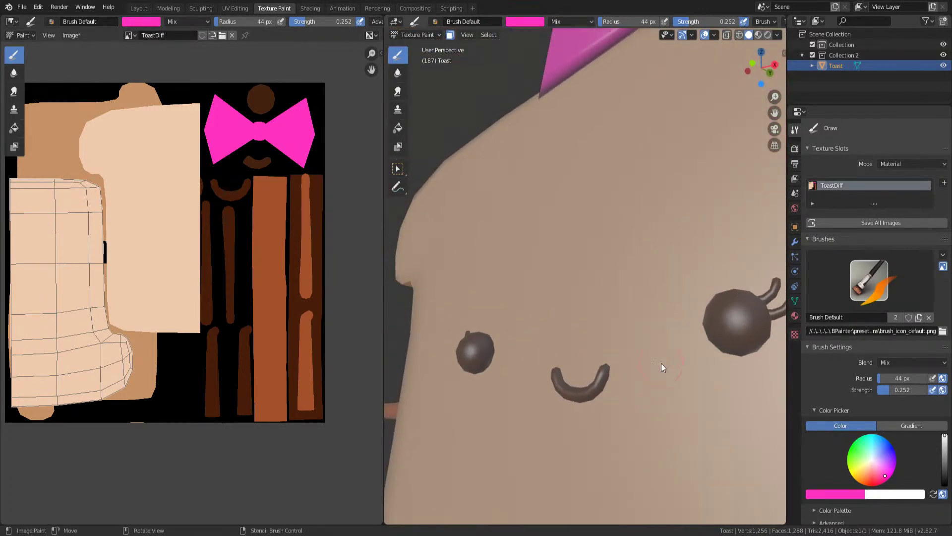
{"action": "middle_click_drag", "start_coordinate": [603, 386], "coordinate": [686, 322]}
{"action": "mouse_move", "coordinate": [695, 342]}
{"action": "left_mouse_down"}
{"action": "mouse_move", "coordinate": [727, 372]}
{"action": "mouse_move", "coordinate": [719, 350]}
{"action": "left_mouse_up"}
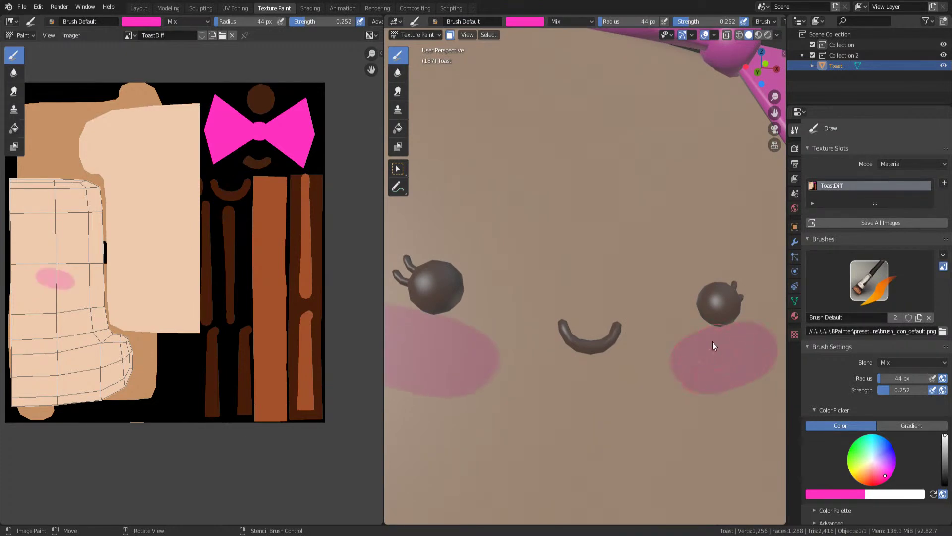
{"action": "scroll", "coordinate": [110, 461], "scroll_direction": "down", "scroll_amount": 3}
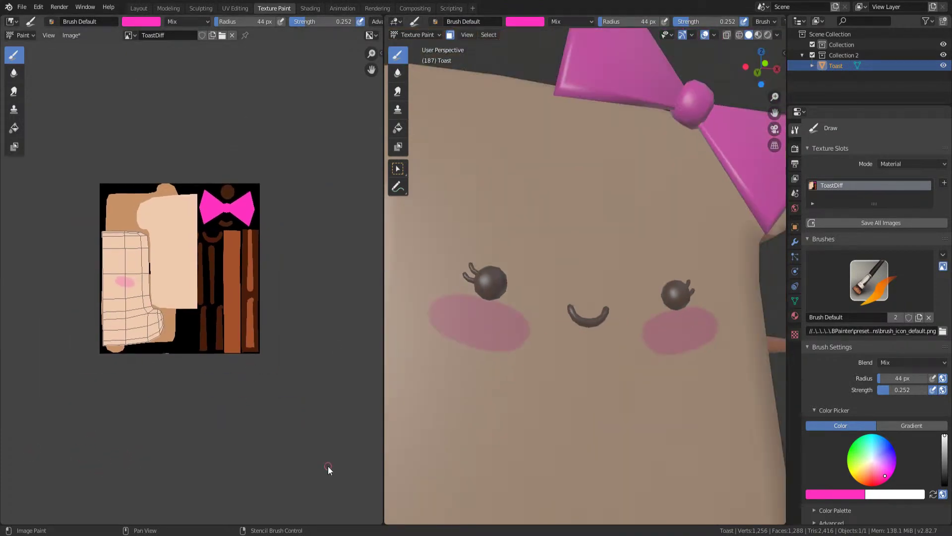
{"action": "scroll", "coordinate": [612, 314], "scroll_direction": "up", "scroll_amount": 3}
- Sample the bread's peach color and shift the brush color to light pink at hue 0.913, saturation 0.281 and value 0.933
{"action": "key", "text": "KP_1"}
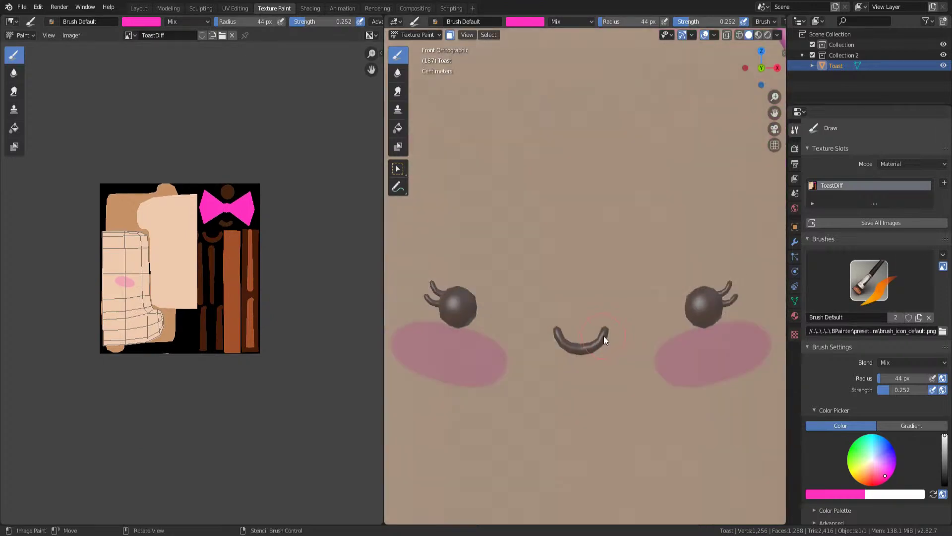
{"action": "scroll", "coordinate": [601, 335], "scroll_direction": "up", "scroll_amount": 3}
{"action": "middle_click_drag", "start_coordinate": [646, 325], "coordinate": [511, 210], "text": "shift"}
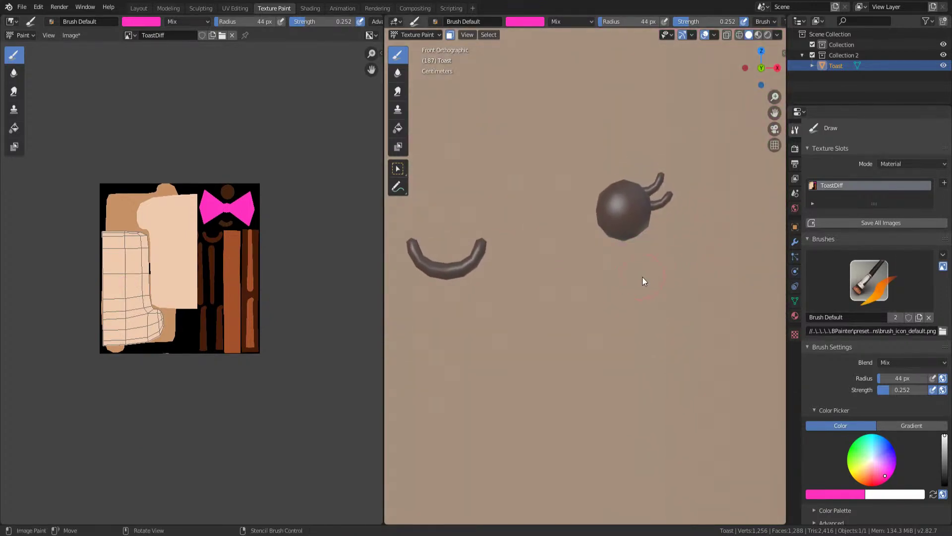
{"action": "left_click", "coordinate": [837, 492]}
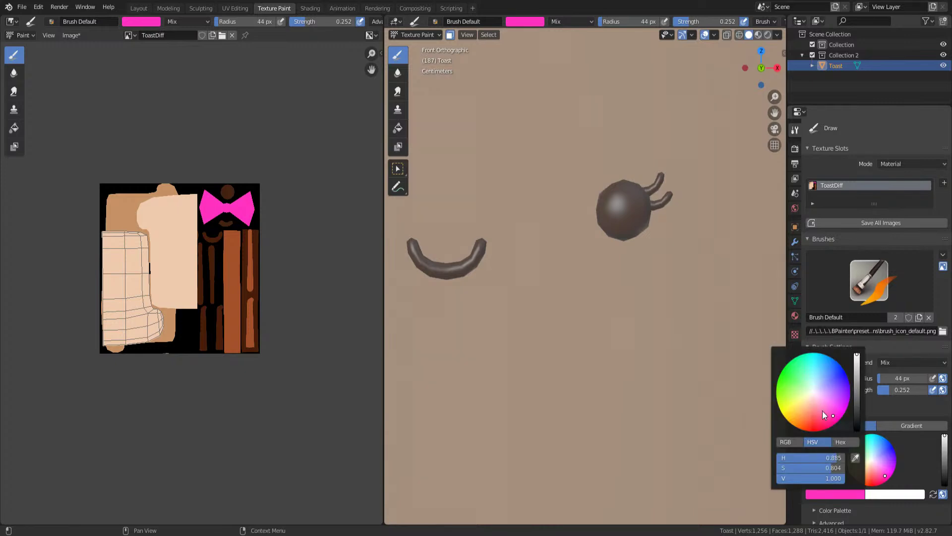
{"action": "key", "text": "s"}
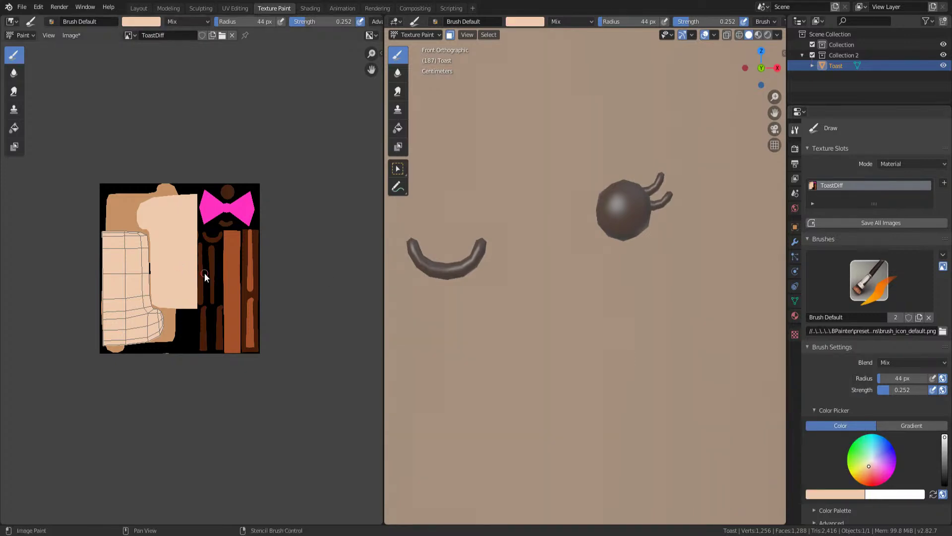
{"action": "left_click", "coordinate": [837, 493]}
{"action": "left_click_drag", "start_coordinate": [818, 406], "coordinate": [818, 403]}
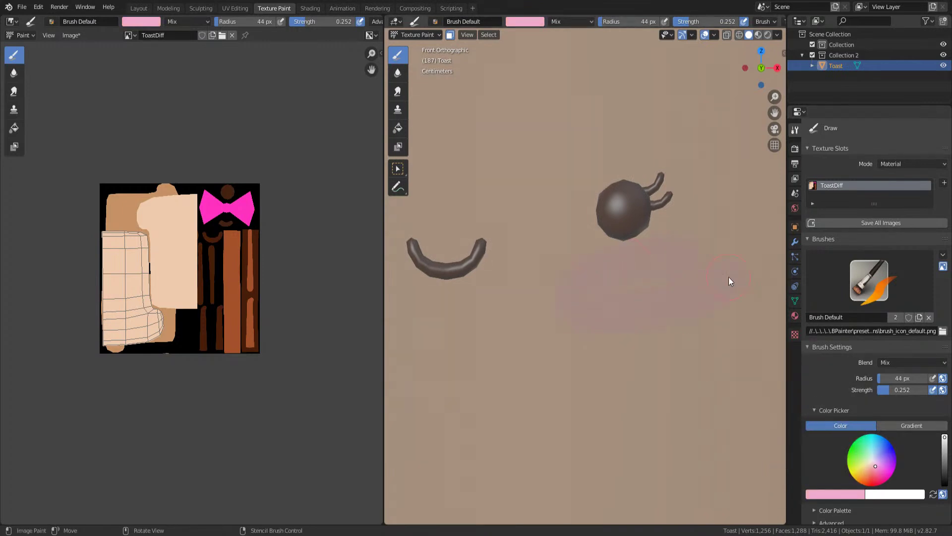
- Try painting faint blush below the eye with the brush color shifted toward hue 0.966, saturation 0.314 and value 0.933
{"action": "left_click", "coordinate": [835, 489]}
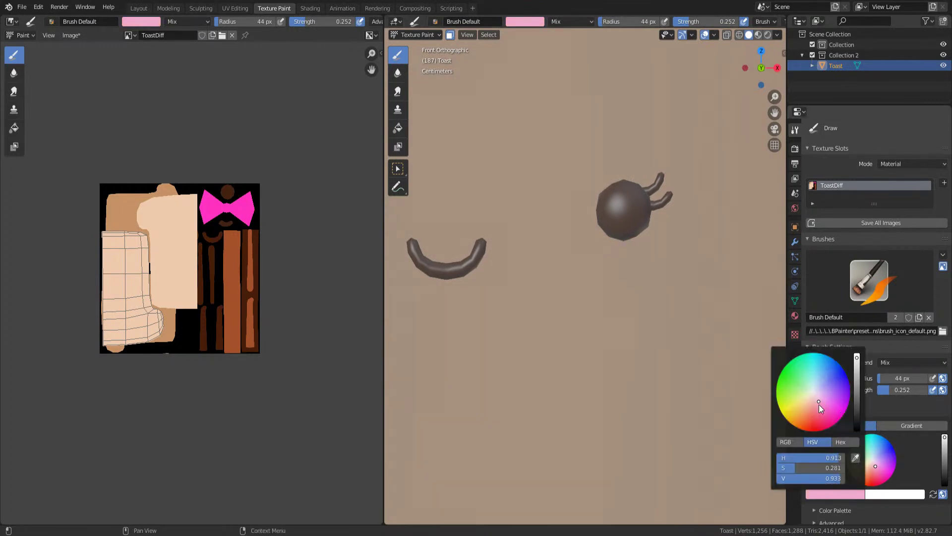
{"action": "left_click", "coordinate": [817, 407]}
{"action": "left_click_drag", "start_coordinate": [818, 406], "coordinate": [816, 404]}
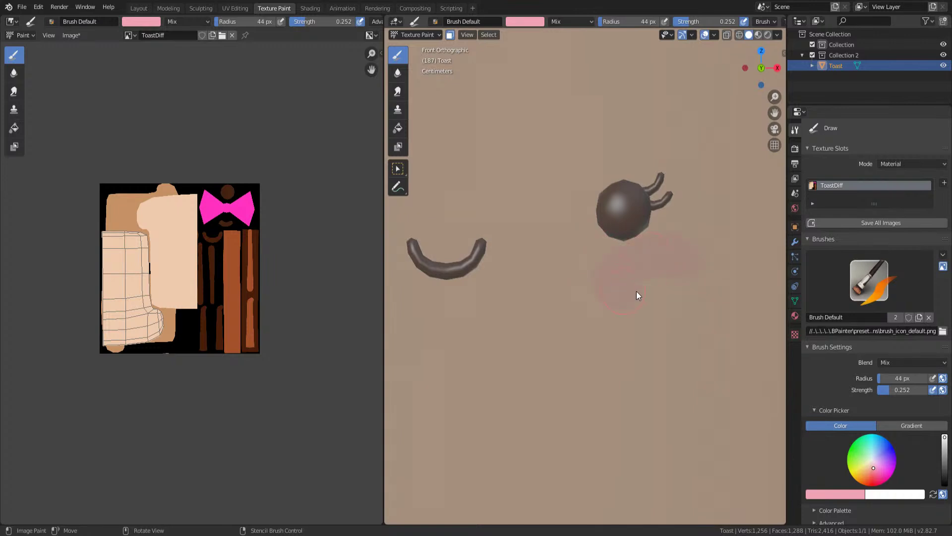
{"action": "key", "text": "ctrl+z"}
{"action": "left_click", "coordinate": [820, 495]}
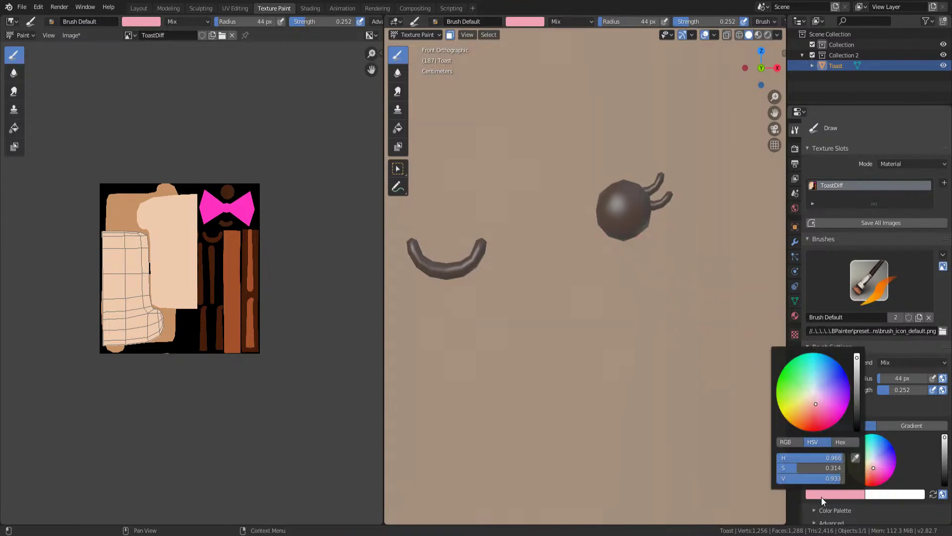
{"action": "left_click_drag", "start_coordinate": [812, 418], "coordinate": [813, 415]}
{"action": "left_click_drag", "start_coordinate": [596, 270], "coordinate": [711, 273]}
{"action": "key", "text": "ctrl+z"}
- Try painting blush below the eye with a redder, more saturated pink brush color
{"action": "left_click", "coordinate": [826, 491]}
{"action": "left_click_drag", "start_coordinate": [814, 417], "coordinate": [817, 410]}
{"action": "mouse_move", "coordinate": [629, 276]}
{"action": "left_mouse_down"}
{"action": "mouse_move", "coordinate": [627, 264]}
{"action": "mouse_move", "coordinate": [604, 278]}
{"action": "mouse_move", "coordinate": [642, 290]}
{"action": "left_mouse_up"}
{"action": "key", "text": "ctrl+z"}
{"action": "key", "text": "ctrl+z"}
{"action": "mouse_move", "coordinate": [687, 250]}
{"action": "left_mouse_down"}
{"action": "mouse_move", "coordinate": [603, 258]}
{"action": "mouse_move", "coordinate": [627, 273]}
{"action": "mouse_move", "coordinate": [658, 255]}
{"action": "mouse_move", "coordinate": [645, 273]}
{"action": "left_mouse_up"}
{"action": "key", "text": "ctrl+z"}
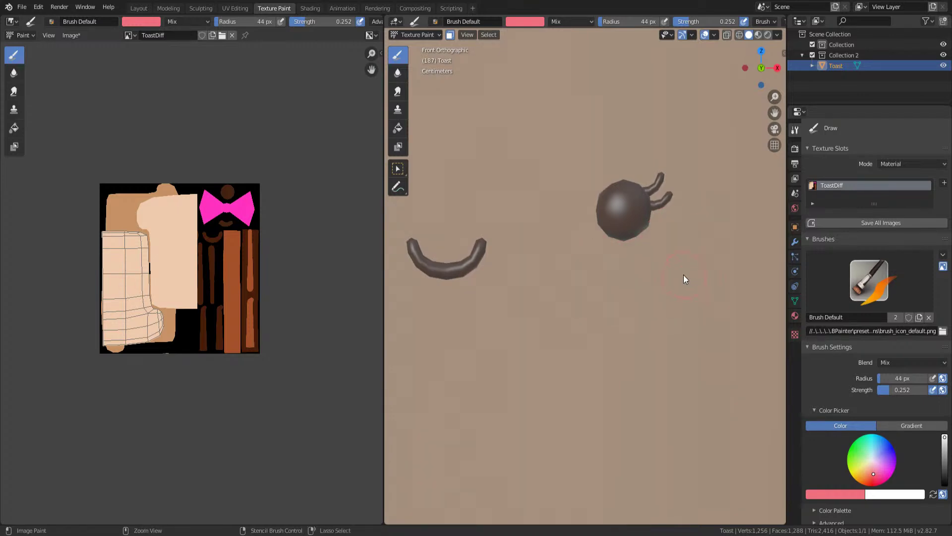
- Raise the brush strength to 1.000 and test a stroke beside the eye
{"action": "left_click_drag", "start_coordinate": [308, 22], "coordinate": [362, 20]}
{"action": "mouse_move", "coordinate": [677, 212]}
{"action": "left_mouse_down"}
{"action": "mouse_move", "coordinate": [591, 315]}
{"action": "mouse_move", "coordinate": [695, 266]}
{"action": "left_mouse_up"}
{"action": "key", "text": "ctrl+z"}
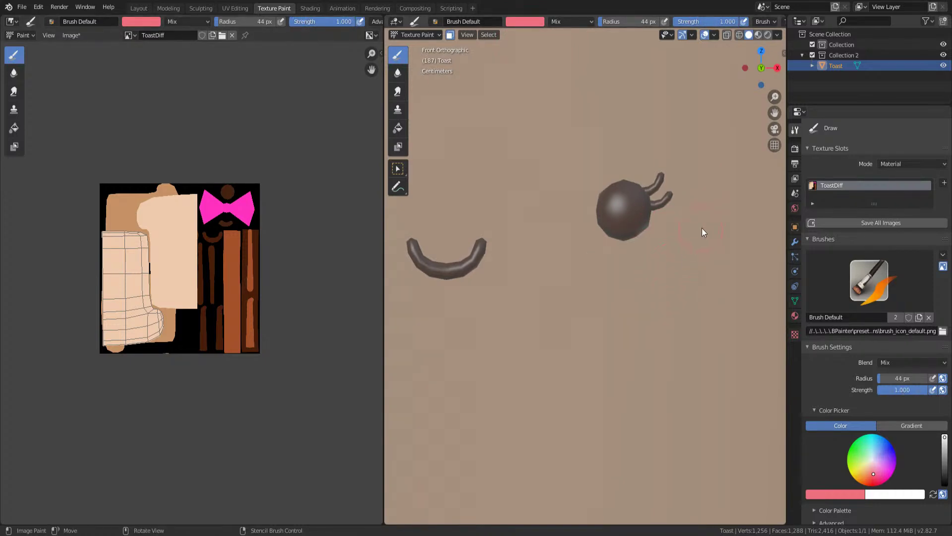
- Sample the bread's peach color from the texture and shift the brush color to salmon pink
{"action": "left_click", "coordinate": [840, 493]}
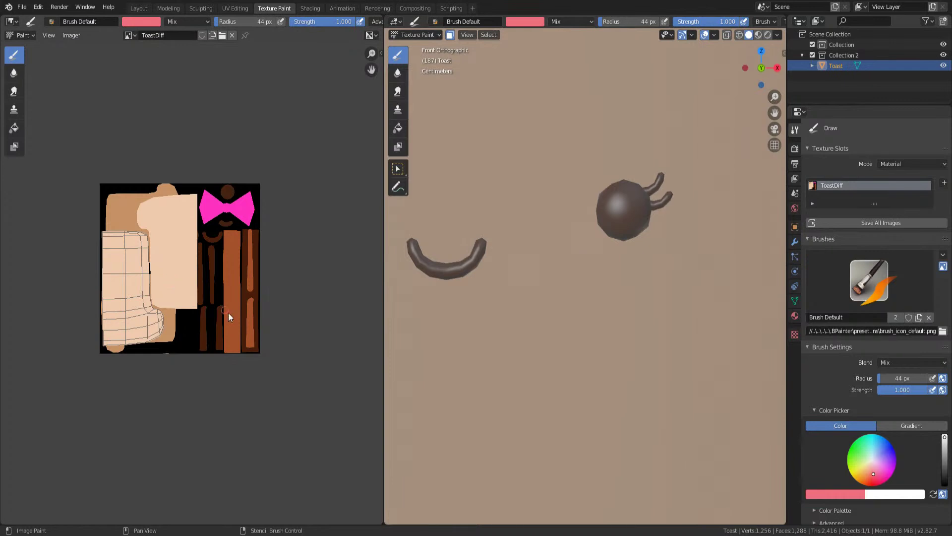
{"action": "left_click", "coordinate": [854, 495]}
{"action": "left_click", "coordinate": [858, 458]}
{"action": "left_click", "coordinate": [177, 242]}
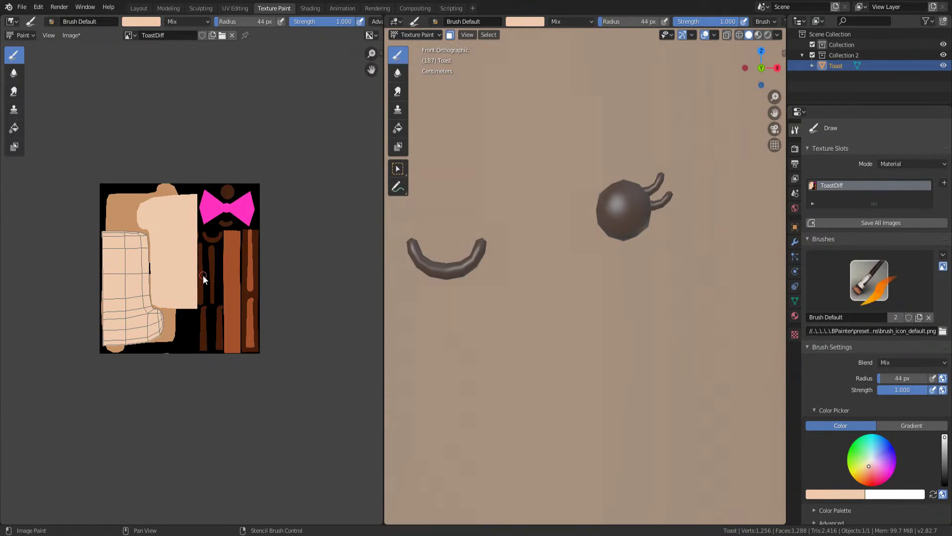
{"action": "left_click_drag", "start_coordinate": [814, 402], "coordinate": [811, 410]}
- Try painting a large slanted salmon blush oval directly below and outward of the eye
{"action": "mouse_move", "coordinate": [620, 257]}
{"action": "left_mouse_down"}
{"action": "mouse_move", "coordinate": [667, 286]}
{"action": "mouse_move", "coordinate": [687, 282]}
{"action": "left_mouse_up"}
{"action": "key", "text": "ctrl+z"}
{"action": "mouse_move", "coordinate": [590, 270]}
{"action": "left_mouse_down"}
{"action": "mouse_move", "coordinate": [655, 251]}
{"action": "mouse_move", "coordinate": [700, 258]}
{"action": "left_mouse_up"}
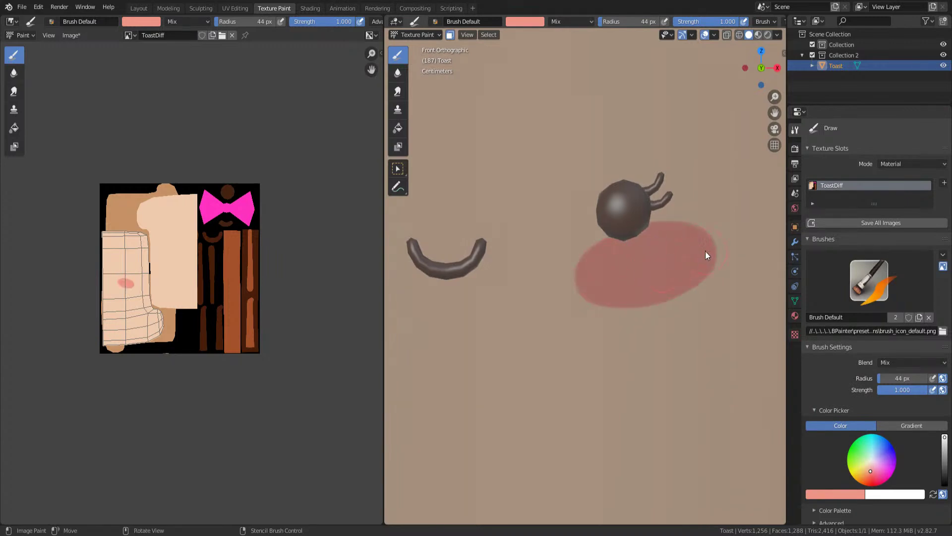
{"action": "scroll", "coordinate": [679, 225], "scroll_direction": "down", "scroll_amount": 5}
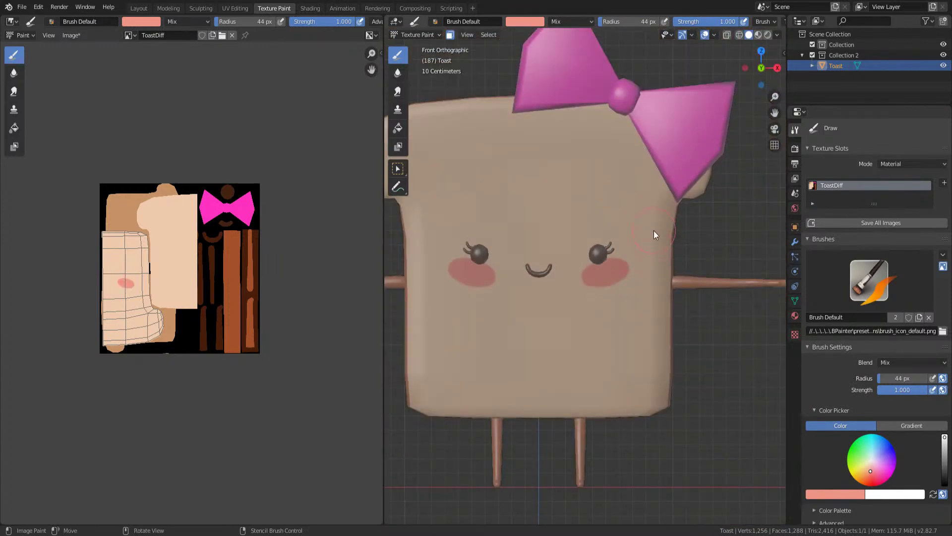
{"action": "scroll", "coordinate": [596, 274], "scroll_direction": "up", "scroll_amount": 8}
{"action": "key", "text": "ctrl+z"}
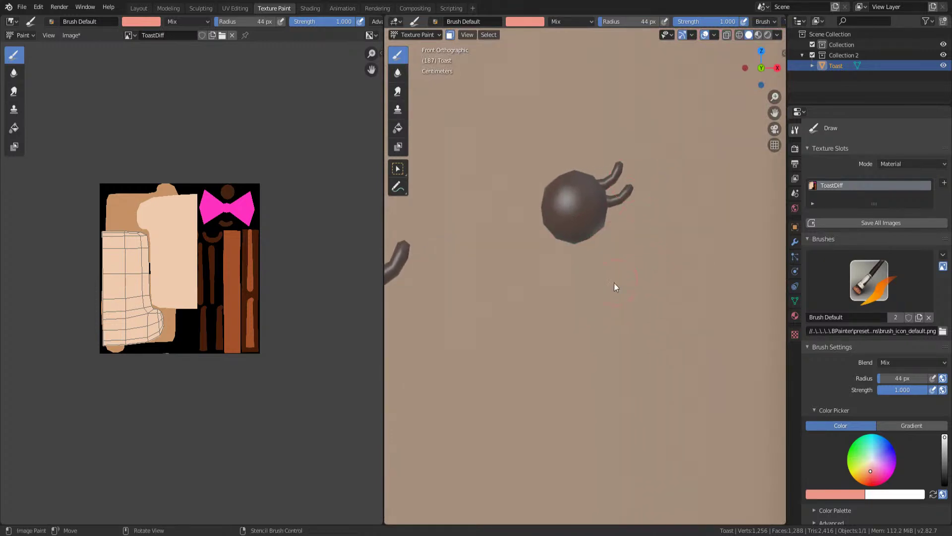
- Try painting a slimmer salmon blush oval a little below the eye
{"action": "left_click_drag", "start_coordinate": [588, 283], "coordinate": [656, 272]}
{"action": "scroll", "coordinate": [573, 215], "scroll_direction": "down", "scroll_amount": 8}
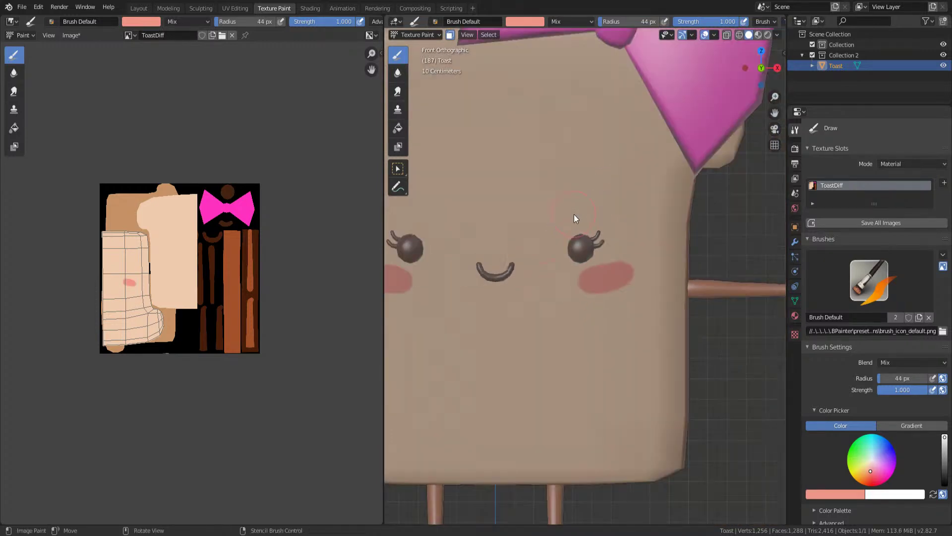
{"action": "scroll", "coordinate": [566, 273], "scroll_direction": "up", "scroll_amount": 8}
{"action": "key", "text": "ctrl+z"}
{"action": "left_click_drag", "start_coordinate": [525, 291], "coordinate": [545, 300]}
{"action": "key", "text": "ctrl+z"}
- Try painting a blush oval below the eye, shifted inward toward the mouth
{"action": "left_click_drag", "start_coordinate": [561, 260], "coordinate": [501, 298]}
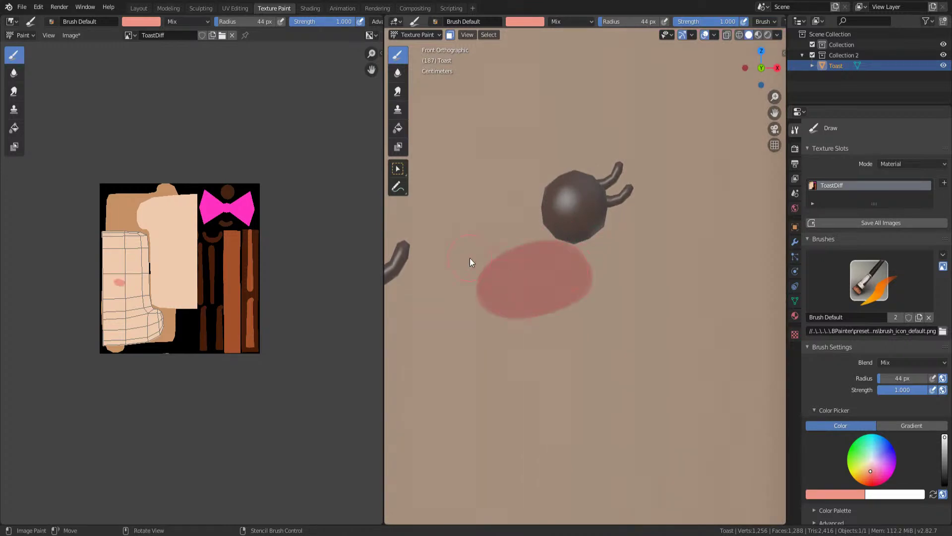
{"action": "scroll", "coordinate": [530, 283], "scroll_direction": "down", "scroll_amount": 4}
{"action": "scroll", "coordinate": [530, 283], "scroll_direction": "down", "scroll_amount": 4}
{"action": "scroll", "coordinate": [586, 291], "scroll_direction": "up", "scroll_amount": 8}
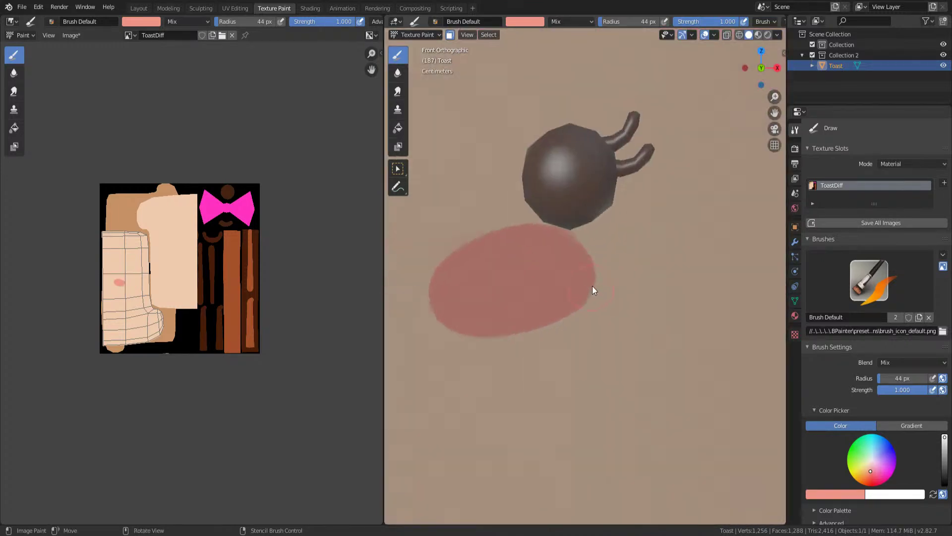
{"action": "key", "text": "ctrl+z"}
- Try painting a short, slanted blush oval below the eye's outer side
{"action": "left_click_drag", "start_coordinate": [665, 243], "coordinate": [655, 248]}
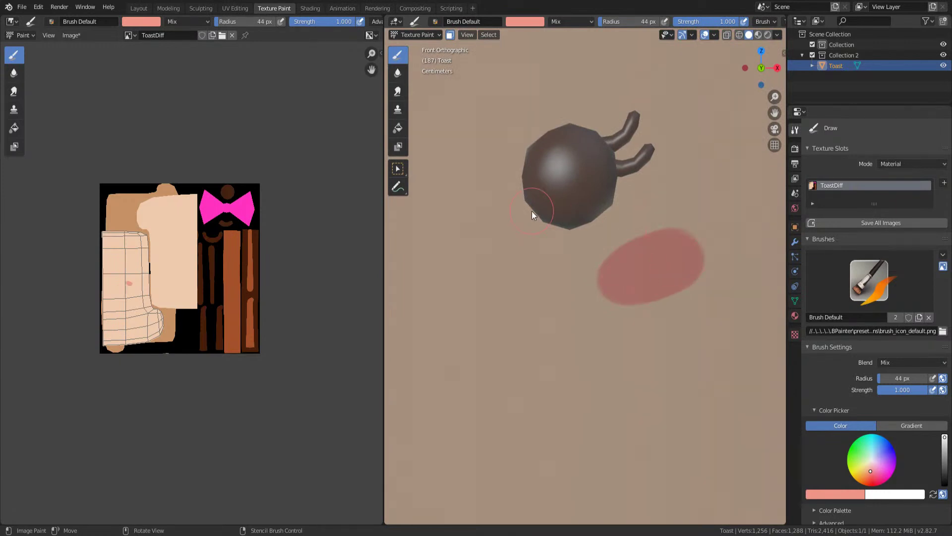
{"action": "scroll", "coordinate": [534, 213], "scroll_direction": "down", "scroll_amount": 8}
{"action": "scroll", "coordinate": [589, 252], "scroll_direction": "up", "scroll_amount": 8}
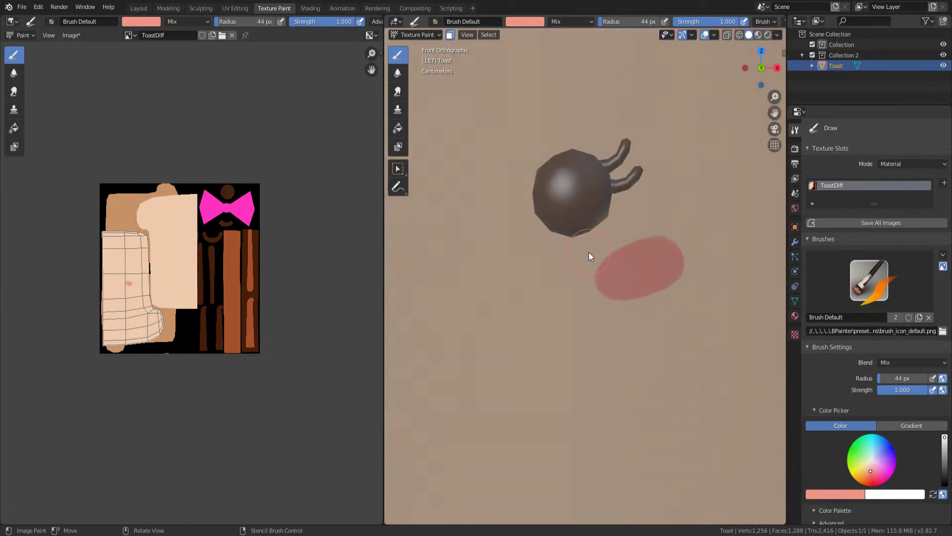
{"action": "key", "text": "ctrl+z"}
- Try painting the blush as three separate slanted stripes below the eye
{"action": "left_click_drag", "start_coordinate": [548, 253], "coordinate": [496, 320]}
{"action": "left_click_drag", "start_coordinate": [626, 258], "coordinate": [593, 328]}
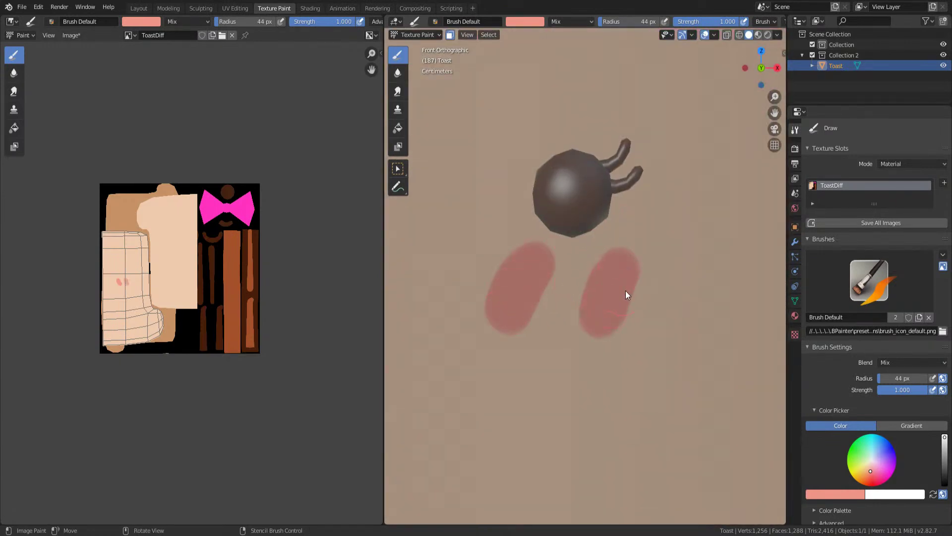
{"action": "left_click_drag", "start_coordinate": [691, 250], "coordinate": [679, 322]}
{"action": "scroll", "coordinate": [620, 273], "scroll_direction": "down", "scroll_amount": 8}
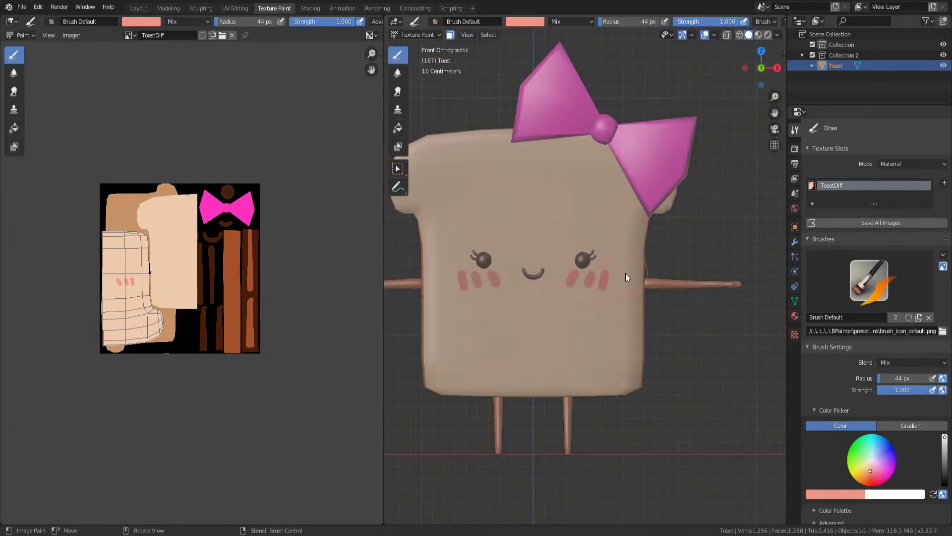
{"action": "scroll", "coordinate": [594, 253], "scroll_direction": "up", "scroll_amount": 8}
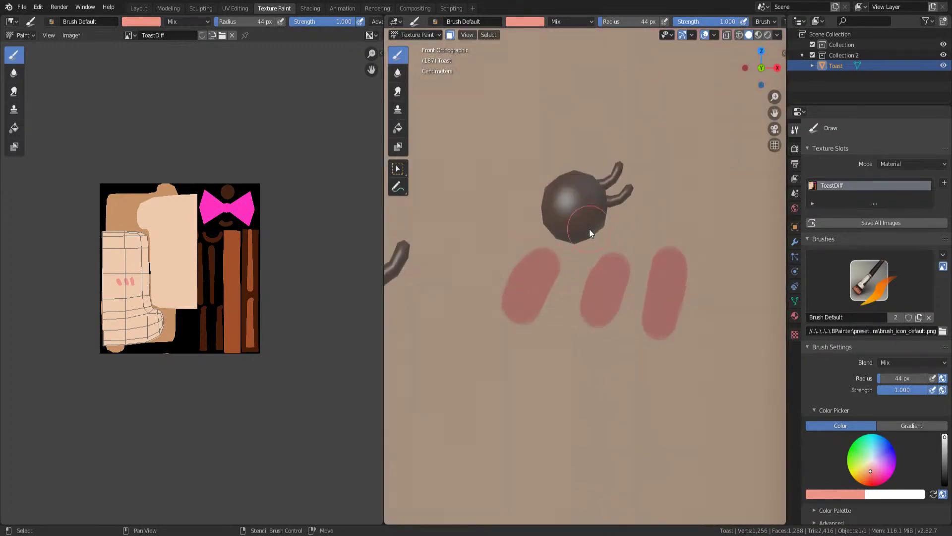
{"action": "key", "text": "ctrl+z"}
{"action": "key", "text": "ctrl+z"}
{"action": "key", "text": "ctrl+z"}
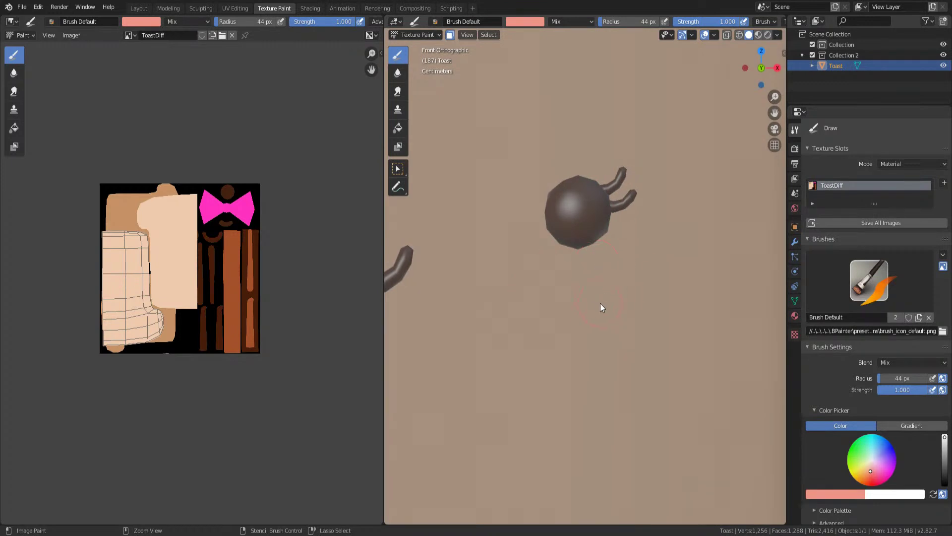
- Try painting the blush as three shorter, closely spaced dashes rising toward the cheek's outer side
{"action": "left_click_drag", "start_coordinate": [580, 305], "coordinate": [600, 263]}
{"action": "left_click_drag", "start_coordinate": [660, 258], "coordinate": [645, 313]}
{"action": "left_click_drag", "start_coordinate": [709, 239], "coordinate": [702, 292]}
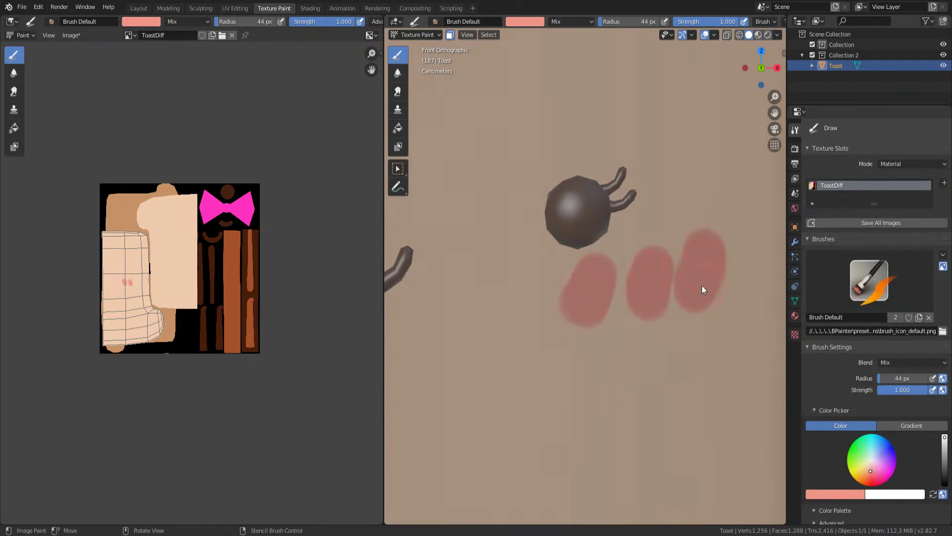
{"action": "scroll", "coordinate": [675, 252], "scroll_direction": "down", "scroll_amount": 8}
{"action": "scroll", "coordinate": [589, 236], "scroll_direction": "up", "scroll_amount": 8}
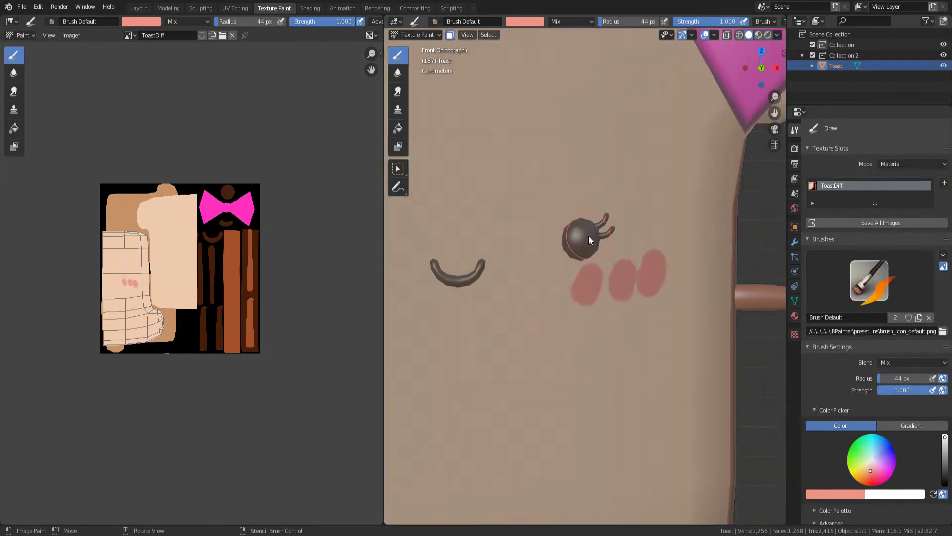
{"action": "key", "text": "ctrl+z"}
{"action": "key", "text": "ctrl+z"}
{"action": "key", "text": "ctrl+z"}
- Paint a small, slightly slanted salmon blush oval below the outer side of the eyes and check it on the whole character
{"action": "left_click_drag", "start_coordinate": [640, 270], "coordinate": [729, 248]}
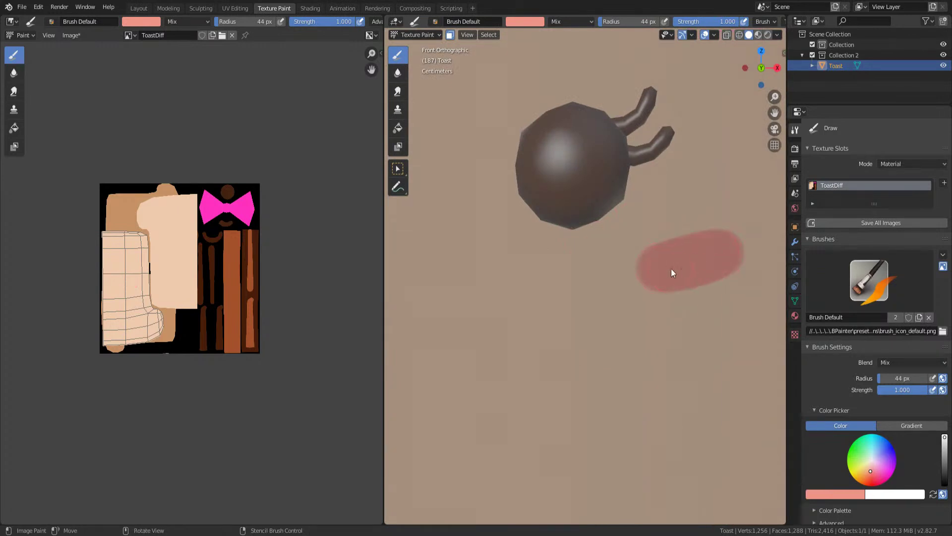
{"action": "scroll", "coordinate": [620, 258], "scroll_direction": "down", "scroll_amount": 6}
{"action": "scroll", "coordinate": [591, 267], "scroll_direction": "down", "scroll_amount": 3}
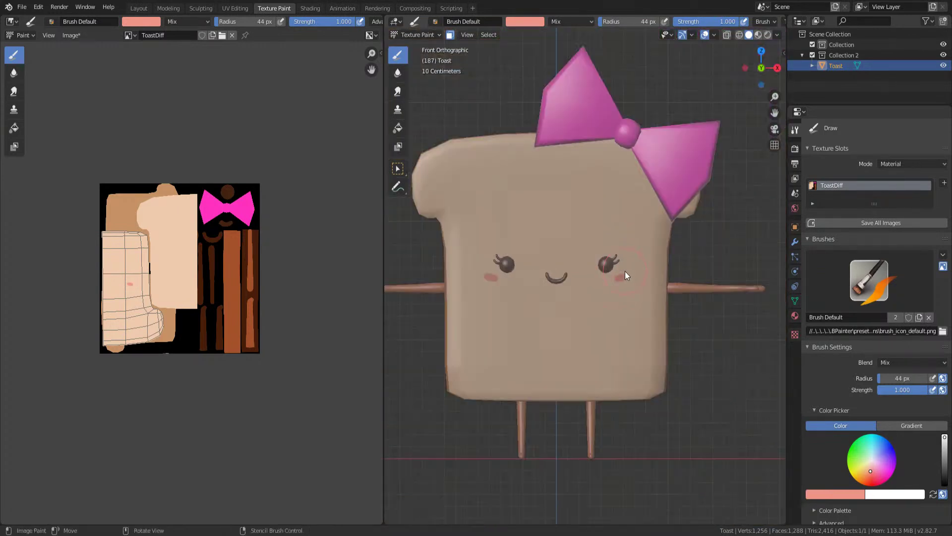
{"action": "middle_click_drag", "start_coordinate": [645, 246], "coordinate": [613, 241]}
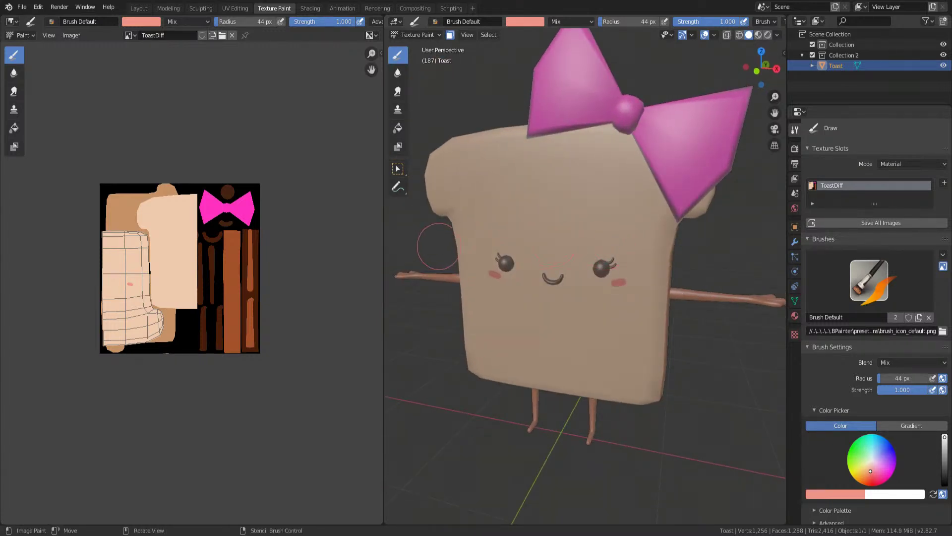
- Switch to the Modeling workspace and put the toast in Object Mode
{"action": "left_click", "coordinate": [161, 11]}
{"action": "left_click", "coordinate": [53, 36]}
{"action": "left_click", "coordinate": [50, 42]}
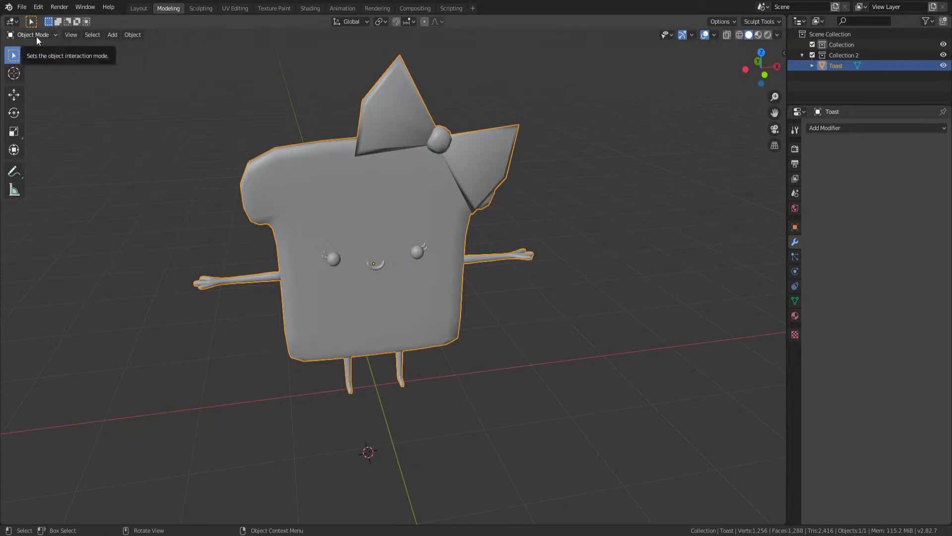
- View the toast from the front and save the project file
{"action": "middle_click_drag", "start_coordinate": [499, 132], "coordinate": [522, 115]}
{"action": "key", "text": "KP_1"}
{"action": "middle_click_drag", "start_coordinate": [427, 239], "coordinate": [442, 131], "text": "shift"}
{"action": "key", "text": "ctrl+s"}
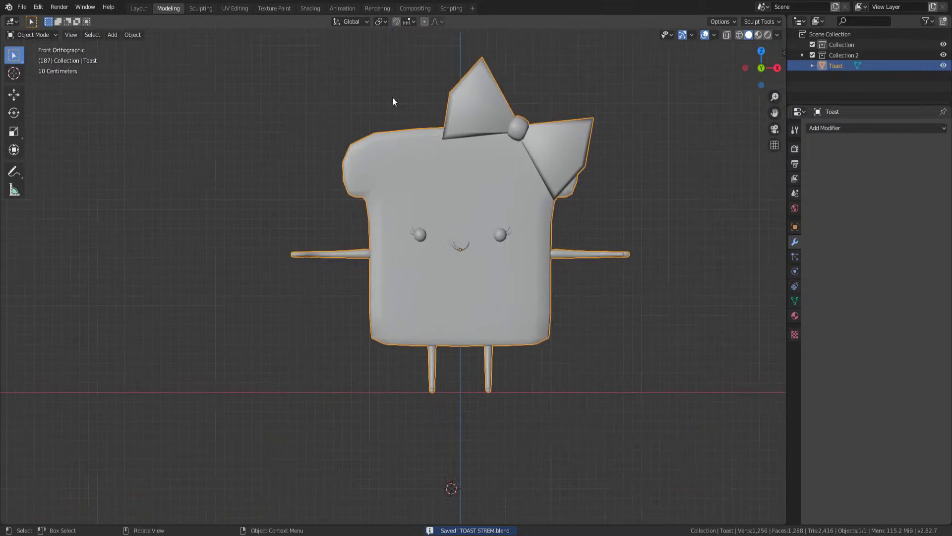
- Set the viewport shading to Flat lighting with Texture color
{"action": "middle_click_drag", "start_coordinate": [487, 324], "coordinate": [445, 79]}
{"action": "left_click", "coordinate": [778, 35]}
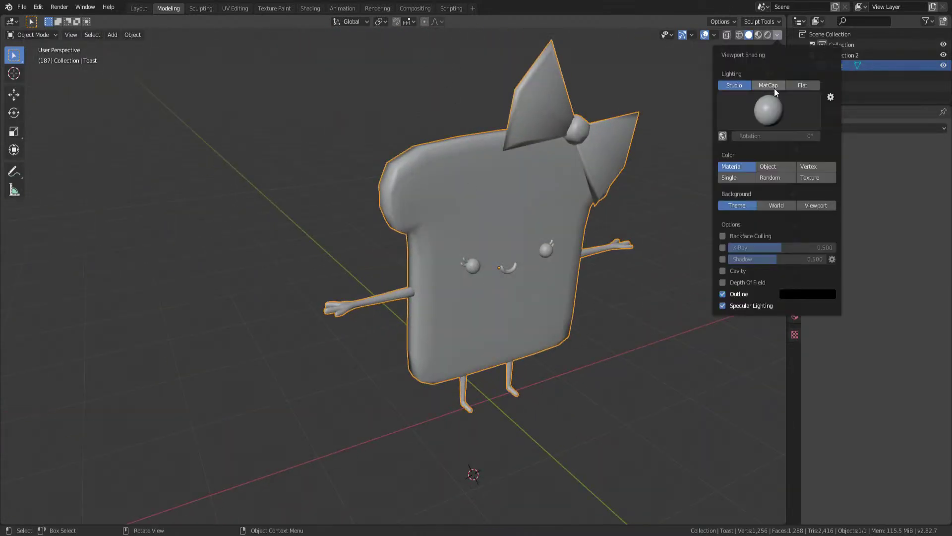
{"action": "left_click", "coordinate": [808, 87]}
{"action": "left_click", "coordinate": [810, 125]}
{"action": "middle_click_drag", "start_coordinate": [595, 164], "coordinate": [492, 180]}
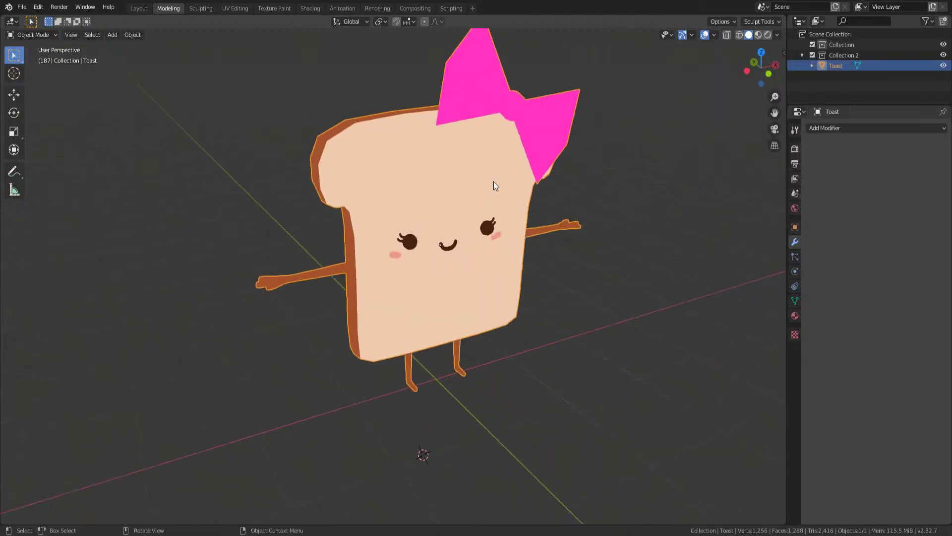
- Enter Edit Mode on the toast and select the linked geometry of both eyeballs
{"action": "left_click", "coordinate": [573, 306]}
{"action": "middle_click_drag", "start_coordinate": [572, 307], "coordinate": [329, 192]}
{"action": "scroll", "coordinate": [472, 278], "scroll_direction": "up", "scroll_amount": 3}
{"action": "scroll", "coordinate": [381, 246], "scroll_direction": "up", "scroll_amount": 3}
{"action": "key", "text": "Tab"}
{"action": "left_click", "coordinate": [323, 195]}
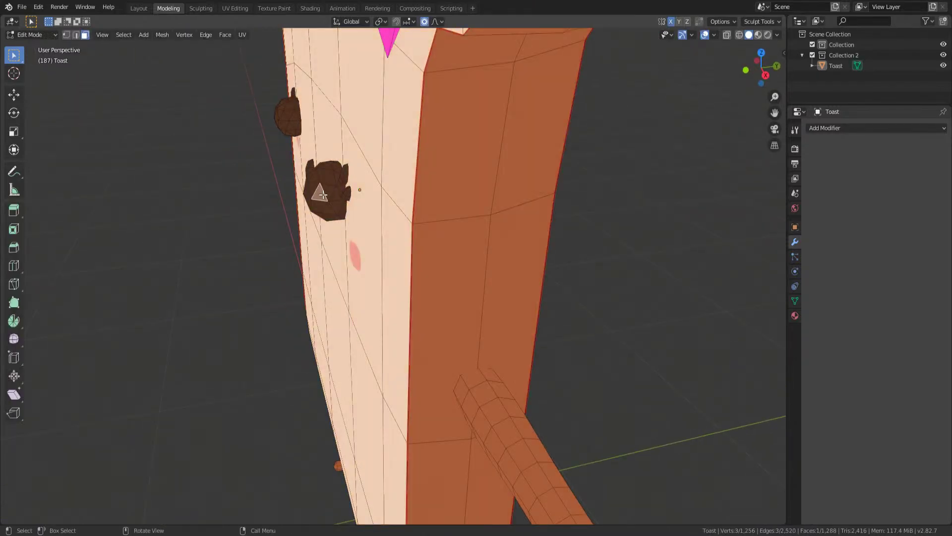
{"action": "key", "text": "l"}
{"action": "key", "text": "l"}
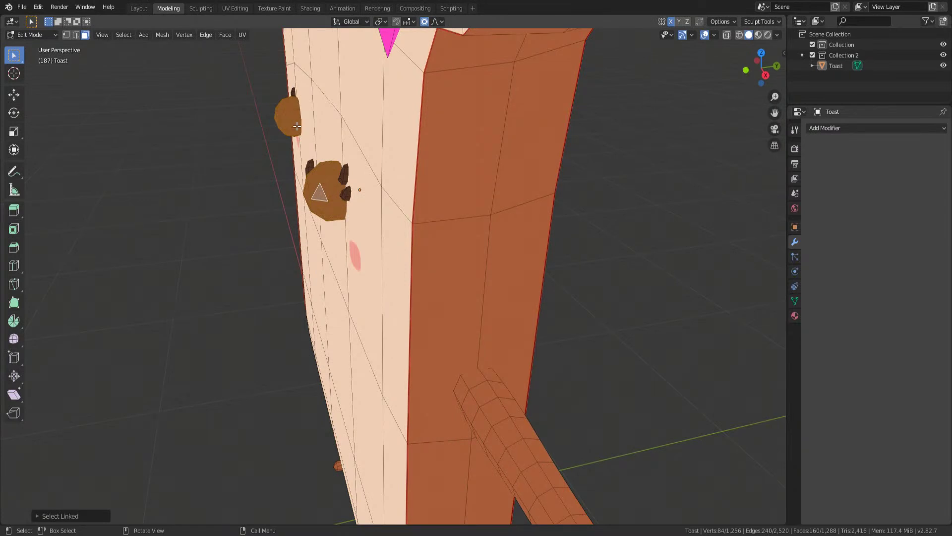
- Flatten both eyeballs along the Y axis to a scale of about 0.45 and move them about 0.03 m toward the face
{"action": "key", "text": "s"}
{"action": "key", "text": "Escape"}
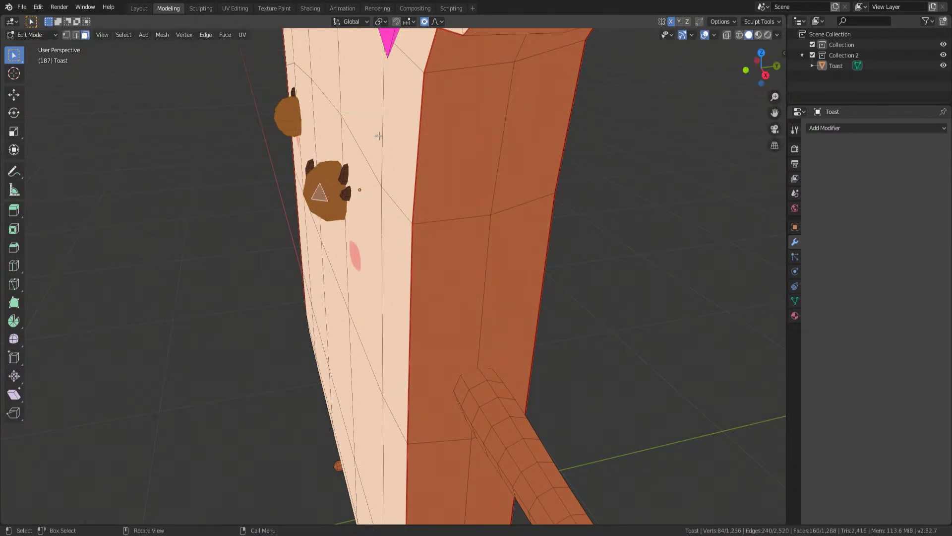
{"action": "key", "text": "s"}
{"action": "key", "text": "y"}
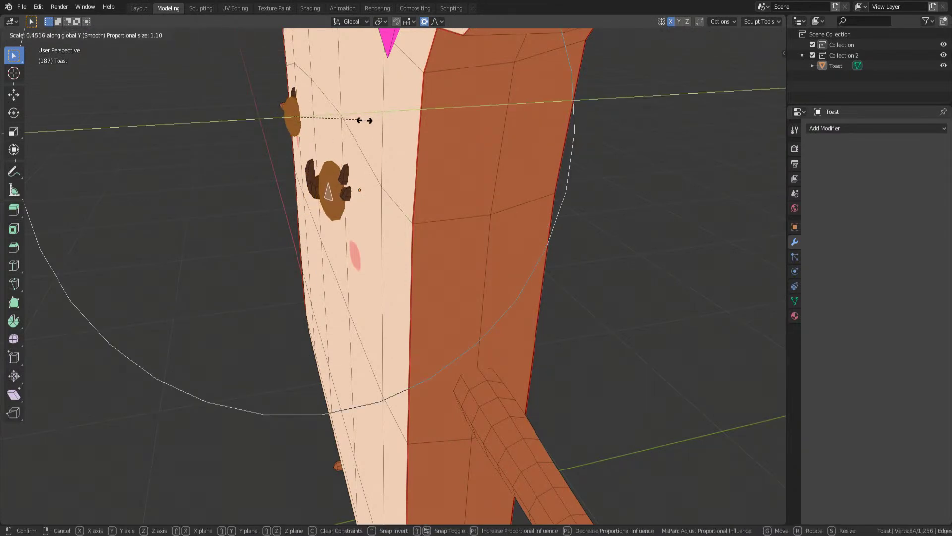
{"action": "left_click", "coordinate": [363, 121]}
{"action": "key", "text": "g"}
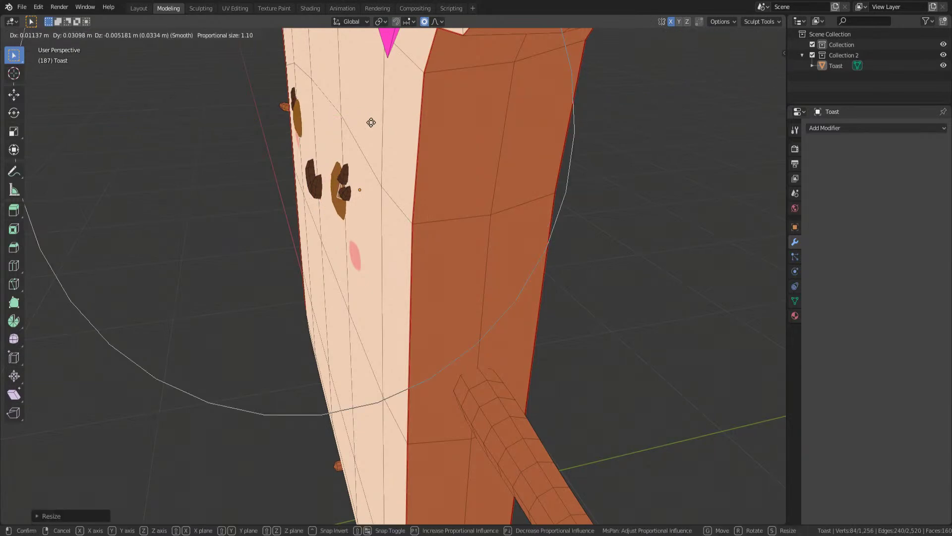
{"action": "left_click", "coordinate": [371, 123]}
- Scale both eyeballs along the Y axis by about 1.68 and nudge them along the same axis
{"action": "middle_click_drag", "start_coordinate": [360, 129], "coordinate": [415, 135]}
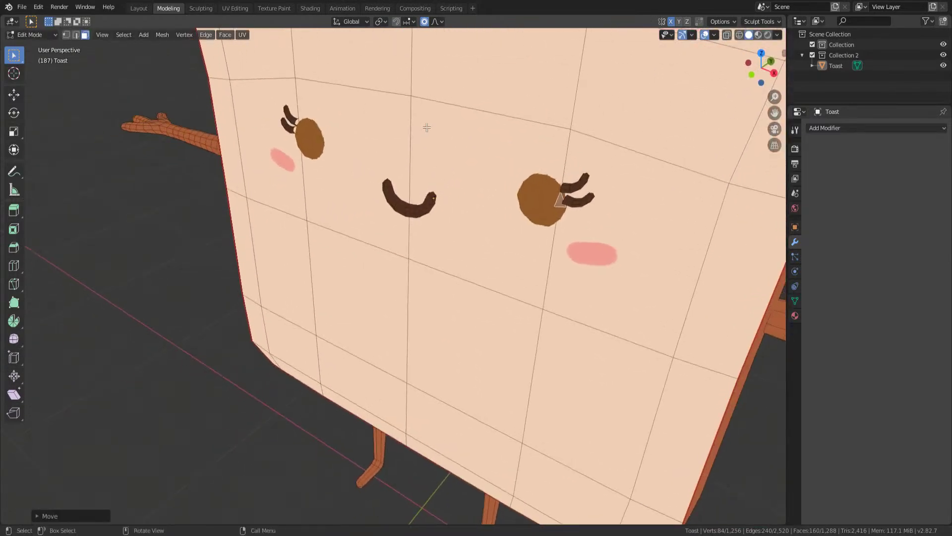
{"action": "key", "text": "s"}
{"action": "key", "text": "y"}
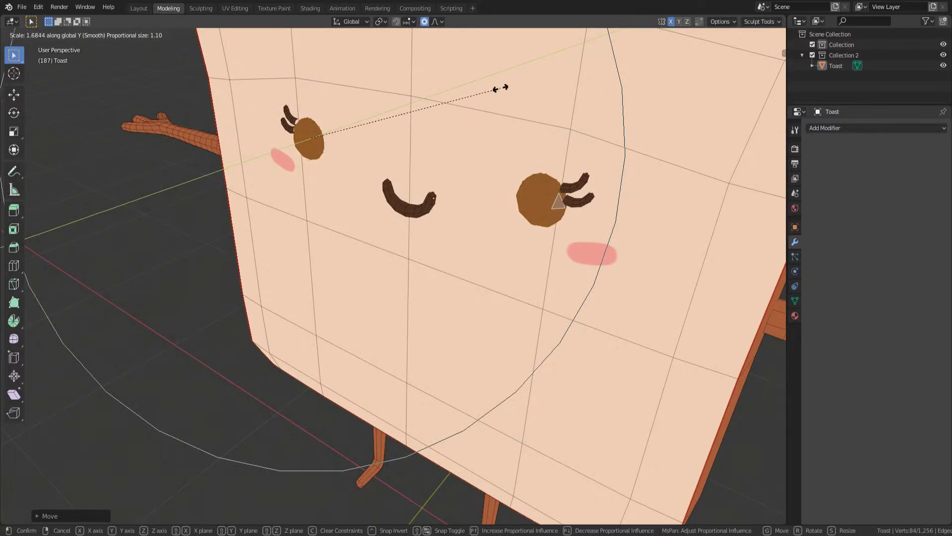
{"action": "left_click", "coordinate": [499, 88]}
{"action": "key", "text": "g"}
{"action": "key", "text": "y"}
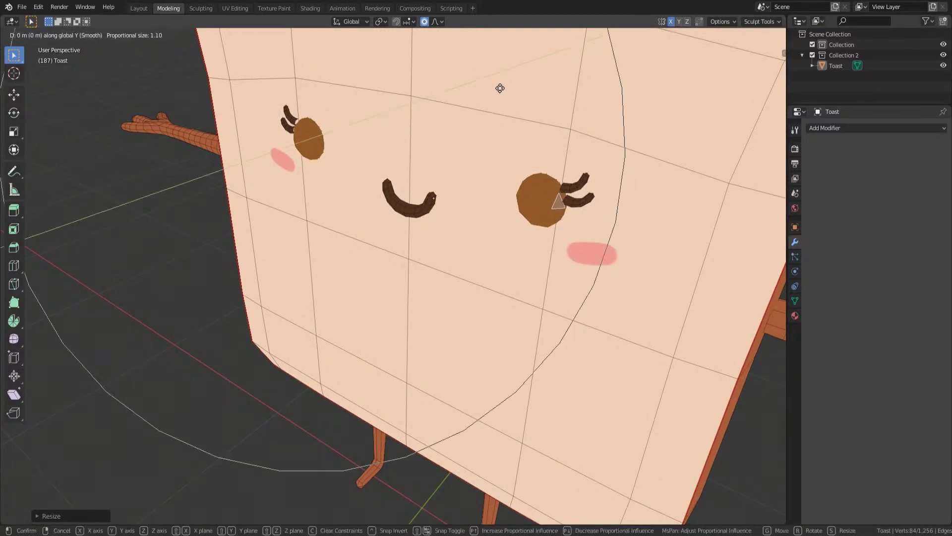
{"action": "left_click", "coordinate": [498, 90]}
- Change the transform pivot point, resize both eyeballs and return to Object Mode
{"action": "middle_click_drag", "start_coordinate": [498, 91], "coordinate": [536, 120]}
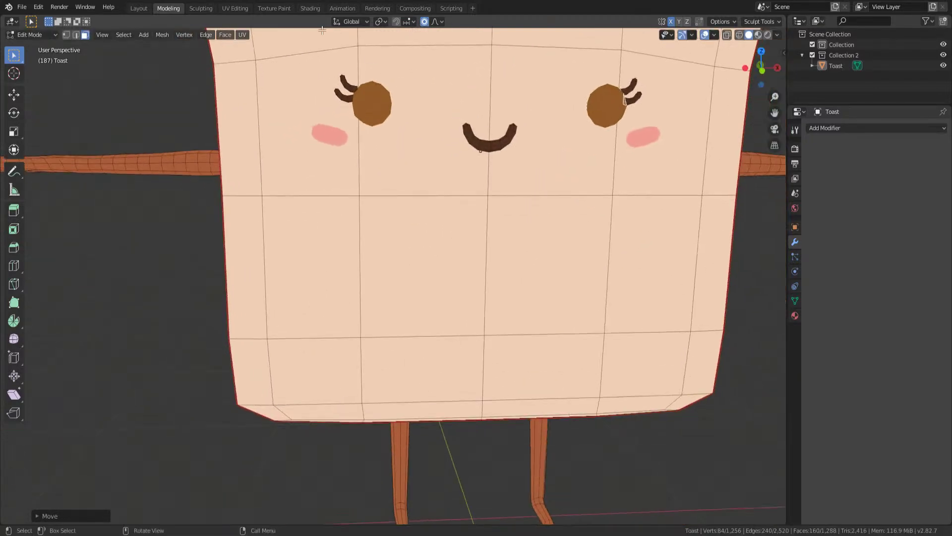
{"action": "left_click", "coordinate": [381, 23]}
{"action": "left_click", "coordinate": [392, 55]}
{"action": "key", "text": "s"}
{"action": "left_click", "coordinate": [398, 70]}
{"action": "scroll", "coordinate": [425, 153], "scroll_direction": "down", "scroll_amount": 5}
{"action": "key", "text": "Tab"}
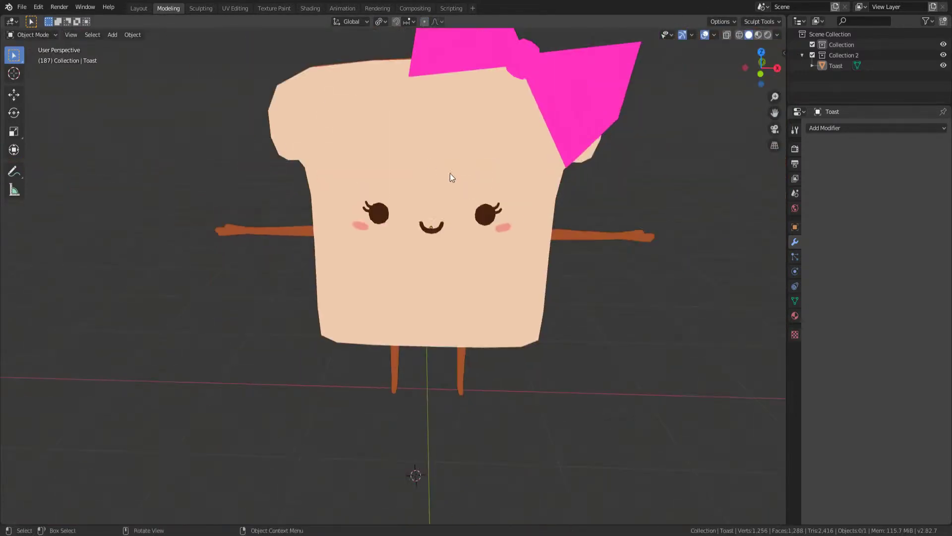
- Check the toast's face from the front view and save the project file
{"action": "middle_click_drag", "start_coordinate": [430, 162], "coordinate": [526, 174]}
{"action": "key", "text": "KP_1"}
{"action": "scroll", "coordinate": [571, 245], "scroll_direction": "up", "scroll_amount": 2}
{"action": "key", "text": "ctrl+s"}
{"action": "scroll", "coordinate": [535, 287], "scroll_direction": "down", "scroll_amount": 4}
{"action": "scroll", "coordinate": [421, 248], "scroll_direction": "up", "scroll_amount": 2}
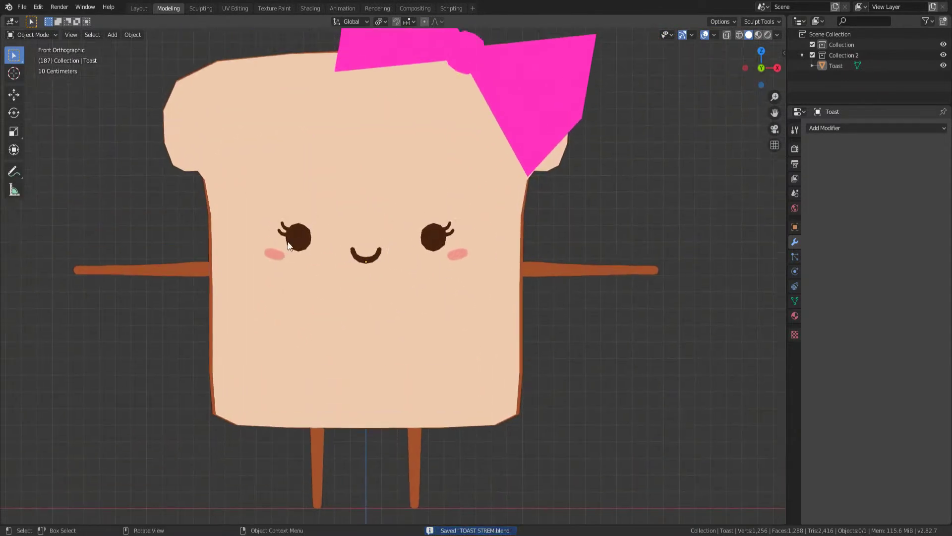
{"action": "mouse_move", "coordinate": [407, 290]}
{"action": "middle_mouse_down"}
{"action": "mouse_move", "coordinate": [591, 300]}
{"action": "mouse_move", "coordinate": [529, 313]}
{"action": "mouse_move", "coordinate": [402, 298]}
{"action": "mouse_move", "coordinate": [516, 297]}
{"action": "mouse_move", "coordinate": [548, 282]}
{"action": "mouse_move", "coordinate": [605, 281]}
{"action": "mouse_move", "coordinate": [632, 333]}
{"action": "mouse_move", "coordinate": [706, 332]}
{"action": "mouse_move", "coordinate": [499, 245]}
{"action": "mouse_move", "coordinate": [499, 229]}
{"action": "mouse_move", "coordinate": [495, 262]}
{"action": "mouse_move", "coordinate": [405, 290]}
{"action": "middle_mouse_up"}
{"action": "key", "text": "ctrl+s"}
{"action": "scroll", "coordinate": [405, 286], "scroll_direction": "up", "scroll_amount": 4}
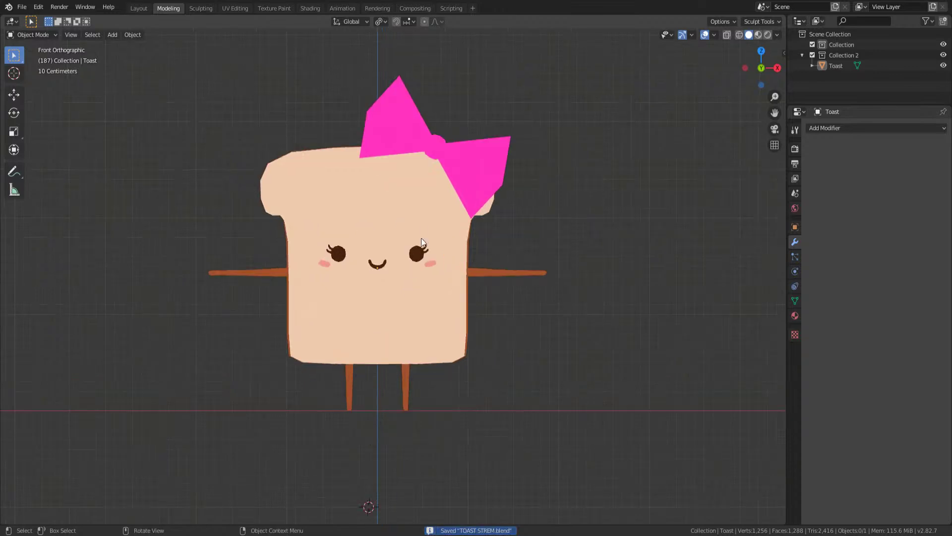
- Enter Edit Mode on the toast and select the linked geometry of both bow loops and the knot
{"action": "left_click", "coordinate": [445, 218]}
{"action": "key", "text": "Tab"}
{"action": "middle_click_drag", "start_coordinate": [461, 234], "coordinate": [445, 191]}
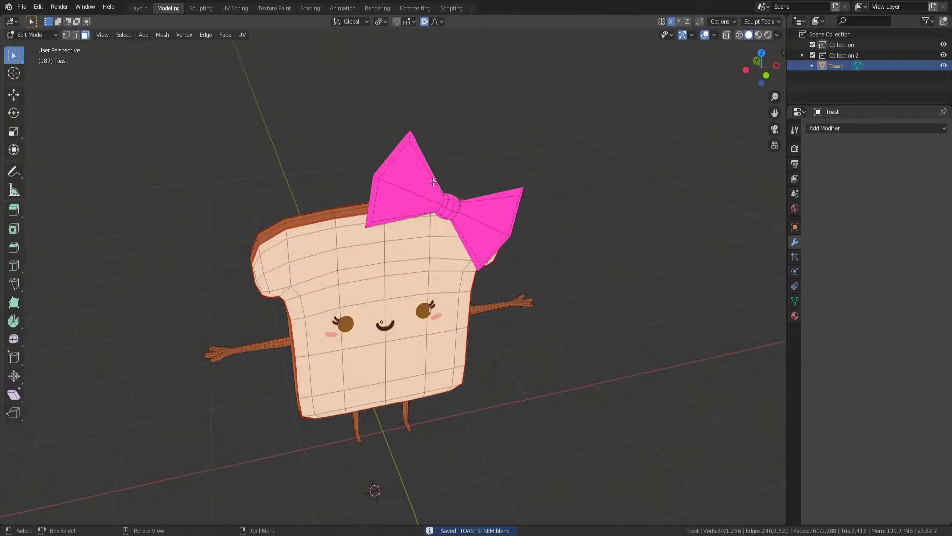
{"action": "left_click", "coordinate": [433, 181]}
{"action": "key", "text": "l"}
{"action": "key", "text": "l"}
{"action": "key", "text": "l"}
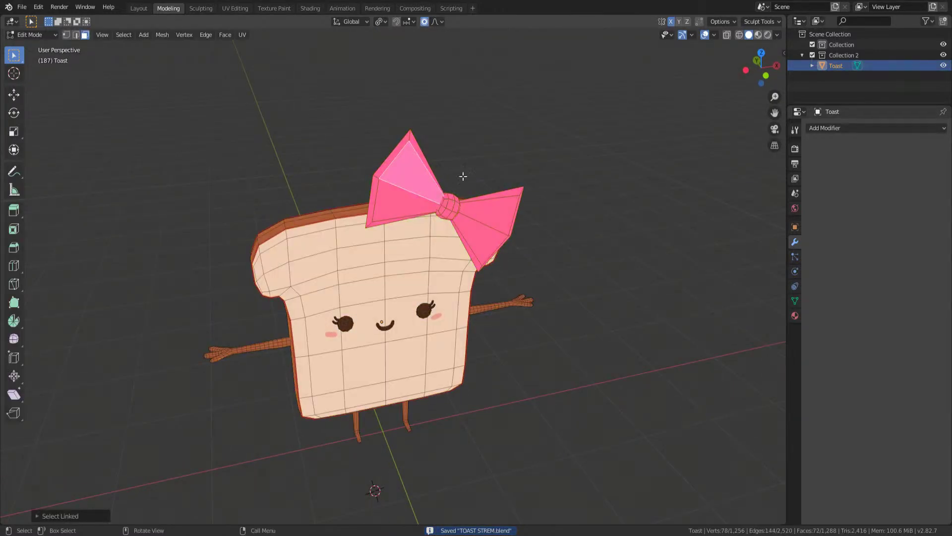
{"action": "middle_click_drag", "start_coordinate": [372, 149], "coordinate": [435, 160]}
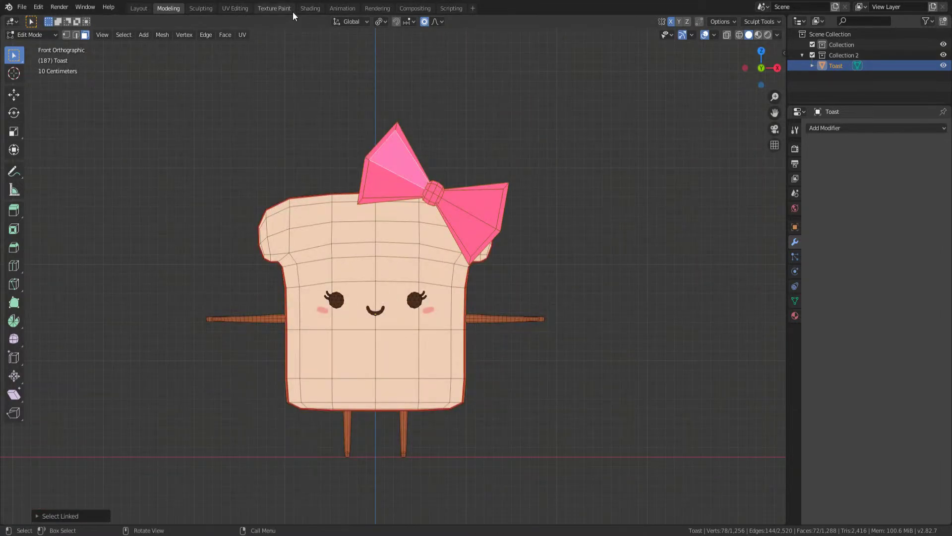
- Switch to the Texture Paint workspace and sample the bow's pink from the ToastDiff image as the brush color
{"action": "left_click", "coordinate": [273, 7]}
{"action": "scroll", "coordinate": [311, 230], "scroll_direction": "up", "scroll_amount": 5}
{"action": "mouse_move", "coordinate": [318, 230]}
{"action": "middle_mouse_down"}
{"action": "mouse_move", "coordinate": [111, 280]}
{"action": "mouse_move", "coordinate": [38, 326]}
{"action": "middle_mouse_up"}
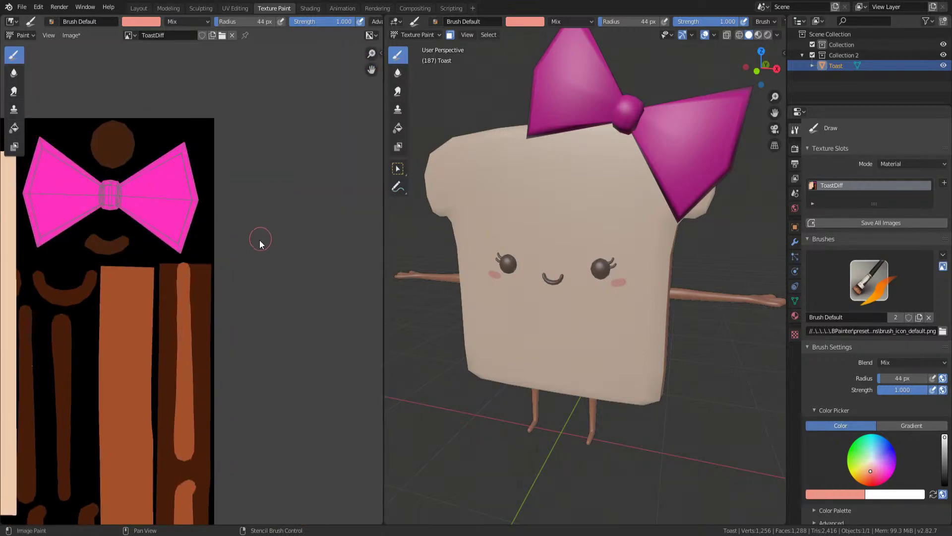
{"action": "scroll", "coordinate": [827, 442], "scroll_direction": "down", "scroll_amount": 5}
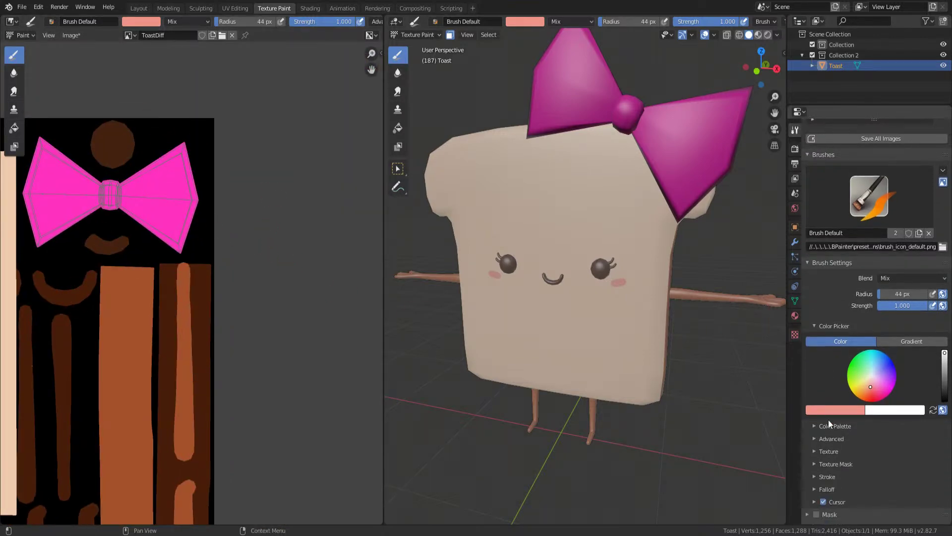
{"action": "left_click", "coordinate": [829, 410]}
{"action": "left_click", "coordinate": [856, 377]}
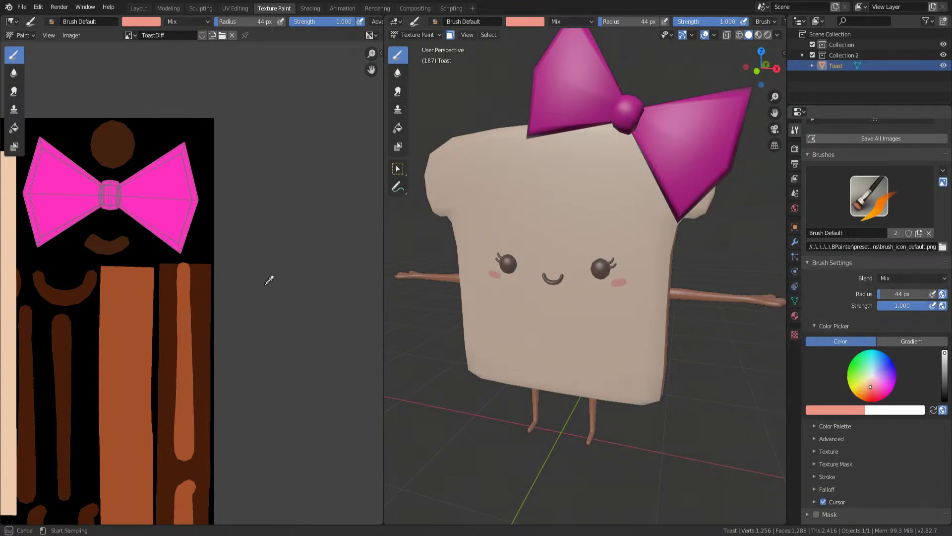
{"action": "left_click", "coordinate": [158, 173]}
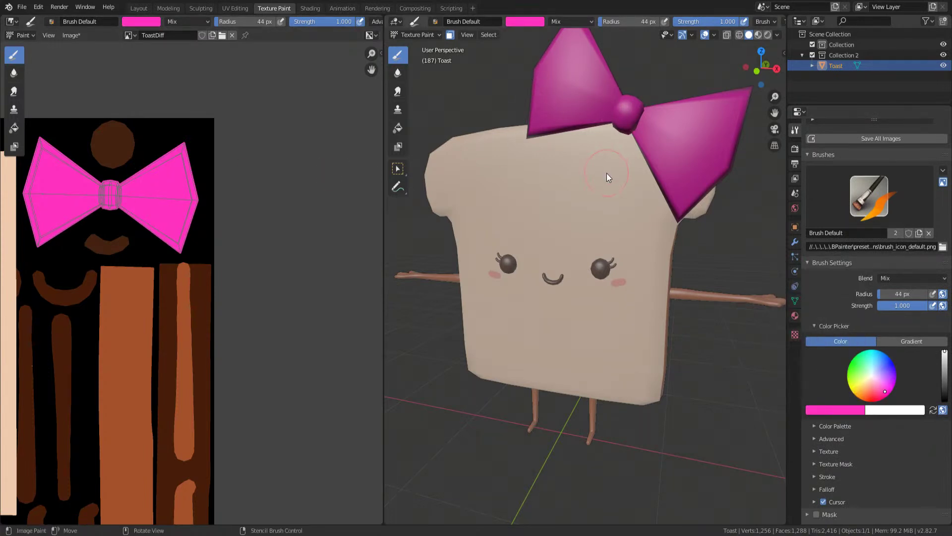
- Shift the brush color to a softer salmon pink and fill the selected bow with it
{"action": "left_click", "coordinate": [844, 409]}
{"action": "left_click_drag", "start_coordinate": [831, 333], "coordinate": [818, 331]}
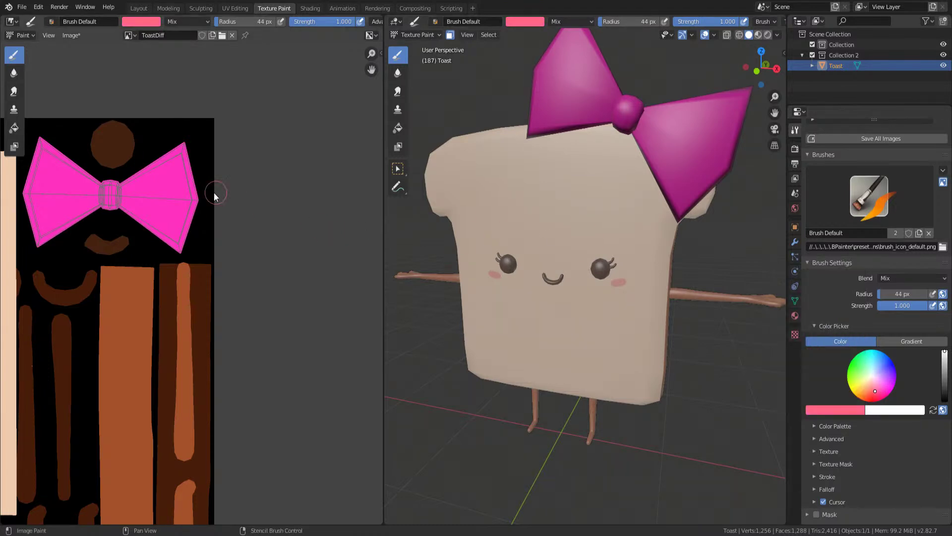
{"action": "left_click", "coordinate": [398, 128]}
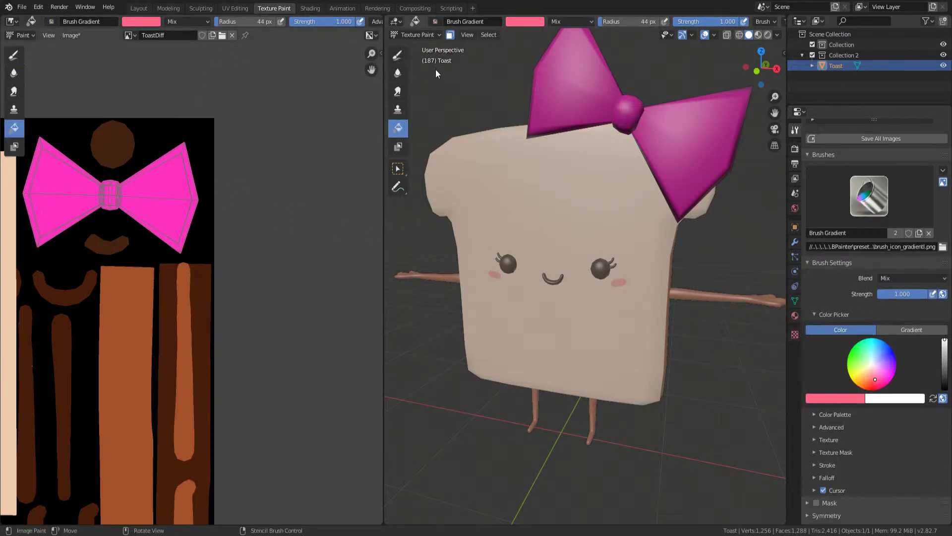
{"action": "left_click", "coordinate": [558, 88]}
{"action": "mouse_move", "coordinate": [592, 183]}
{"action": "middle_mouse_down"}
{"action": "mouse_move", "coordinate": [685, 184]}
{"action": "mouse_move", "coordinate": [550, 184]}
{"action": "middle_mouse_up"}
{"action": "key", "text": "Tab"}
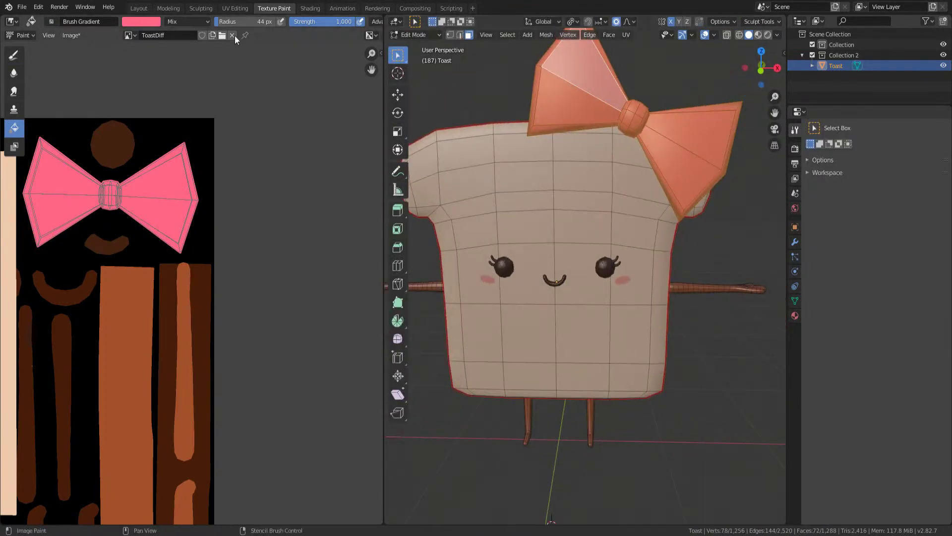
- Return to the Modeling workspace and view the recolored bow on the toast
{"action": "left_click", "coordinate": [179, 10]}
{"action": "key", "text": "Tab"}
{"action": "scroll", "coordinate": [567, 219], "scroll_direction": "down", "scroll_amount": 3}
{"action": "mouse_move", "coordinate": [567, 219]}
{"action": "middle_mouse_down"}
{"action": "mouse_move", "coordinate": [630, 235]}
{"action": "mouse_move", "coordinate": [519, 251]}
{"action": "mouse_move", "coordinate": [408, 230]}
{"action": "mouse_move", "coordinate": [564, 240]}
{"action": "middle_mouse_up"}
{"action": "scroll", "coordinate": [486, 176], "scroll_direction": "up", "scroll_amount": 5}
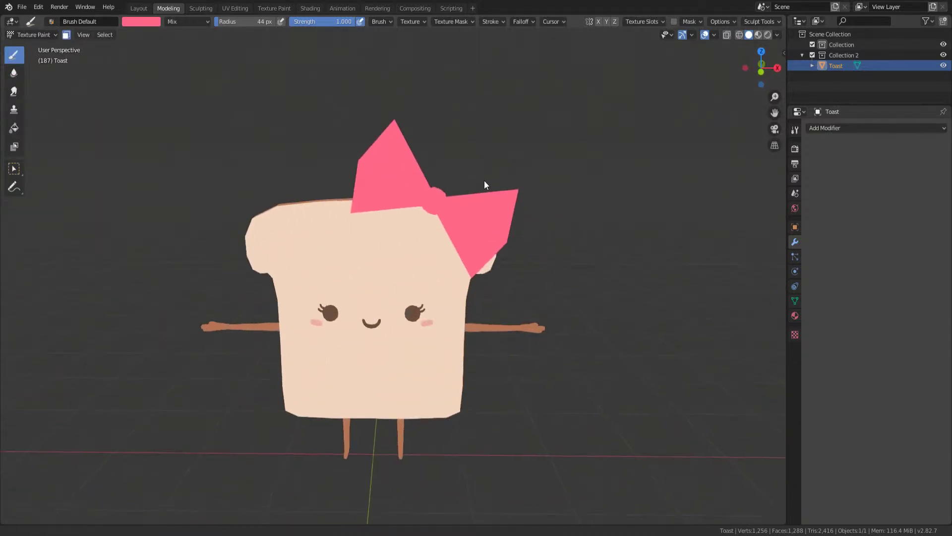
- Select the bow's central knot and try to fill it with a darker shade of the pink
{"action": "key", "text": "Tab"}
{"action": "left_click", "coordinate": [476, 158]}
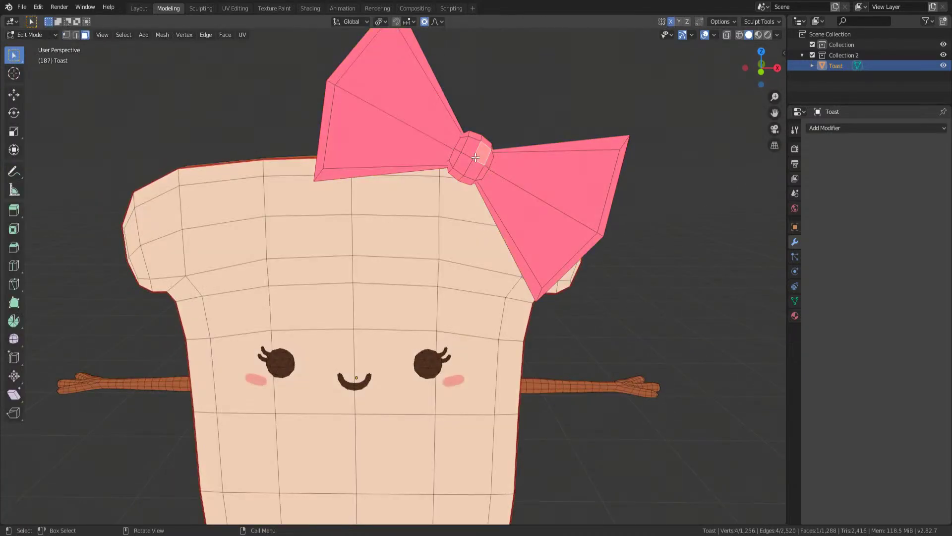
{"action": "key", "text": "ctrl+l"}
{"action": "key", "text": "Tab"}
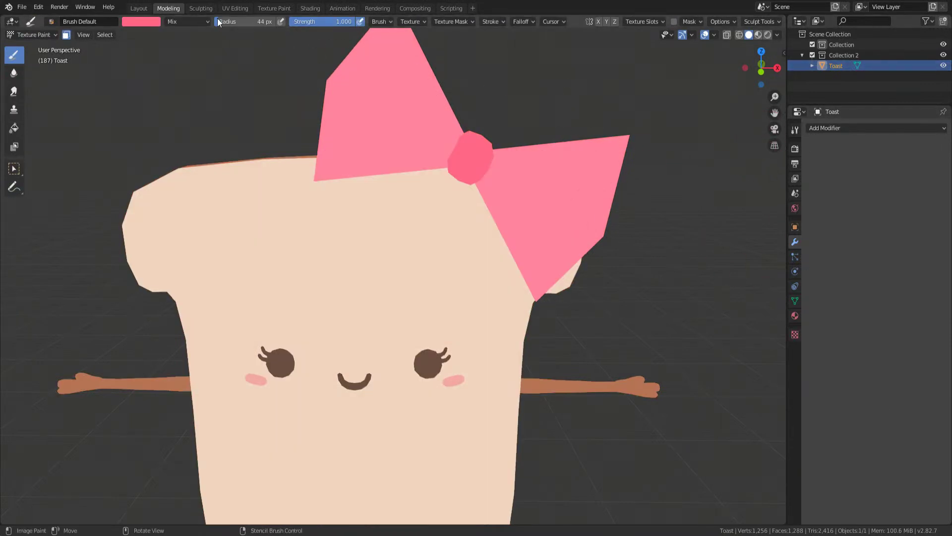
{"action": "left_click", "coordinate": [155, 22]}
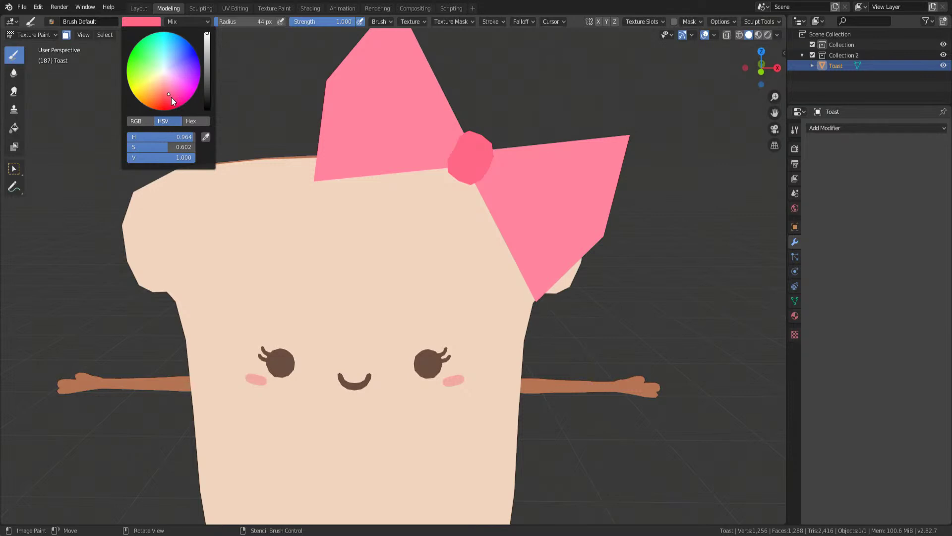
{"action": "left_click_drag", "start_coordinate": [209, 54], "coordinate": [208, 58]}
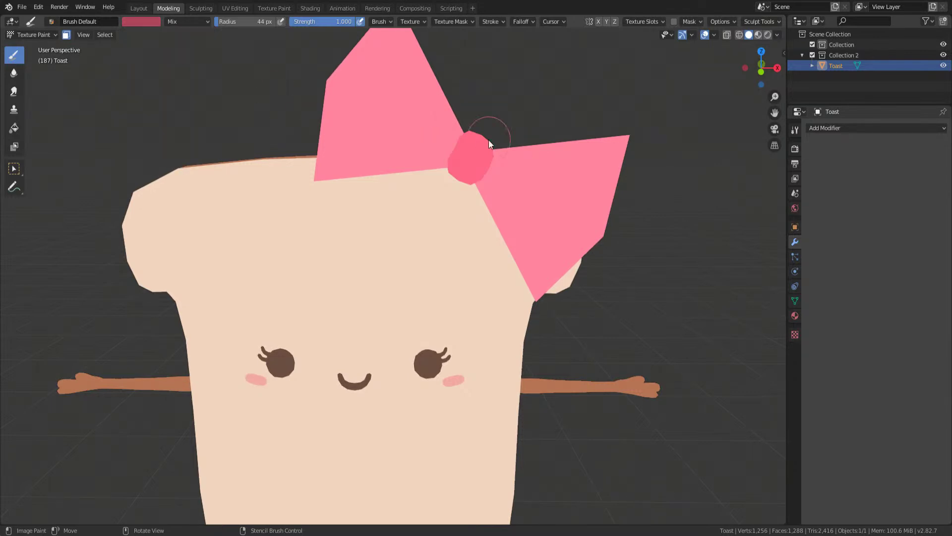
{"action": "left_click", "coordinate": [14, 128]}
{"action": "left_click", "coordinate": [465, 164]}
- Undo the darker fill on the bow's knot
{"action": "key", "text": "Tab"}
{"action": "middle_click_drag", "start_coordinate": [572, 220], "coordinate": [530, 305]}
{"action": "key", "text": "Tab"}
{"action": "middle_click_drag", "start_coordinate": [588, 396], "coordinate": [660, 377]}
{"action": "key", "text": "Tab"}
{"action": "key", "text": "Tab"}
{"action": "key", "text": "ctrl+z"}
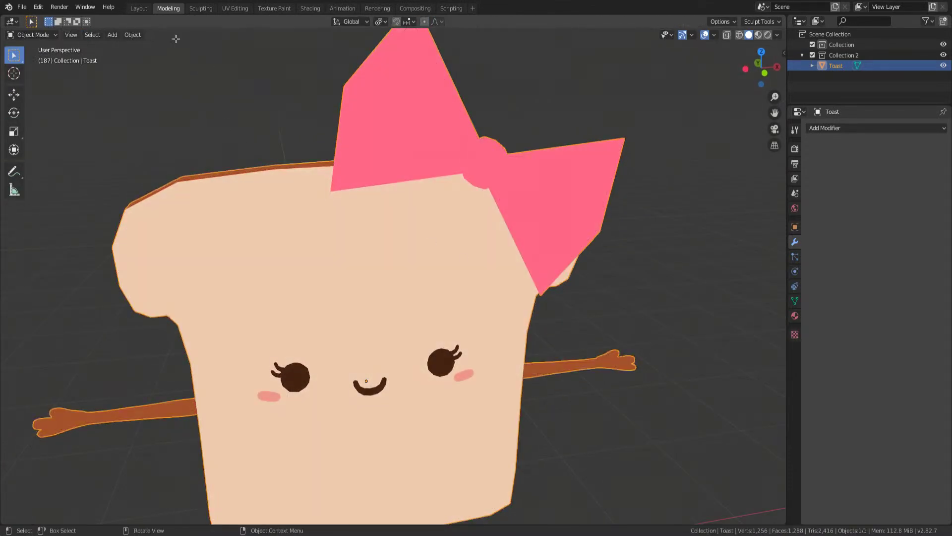
- Save the project file, deselect the toast and view it from the side and front
{"action": "left_click", "coordinate": [31, 35]}
{"action": "scroll", "coordinate": [296, 171], "scroll_direction": "down", "scroll_amount": 3}
{"action": "key", "text": "ctrl+s"}
{"action": "left_click", "coordinate": [294, 174]}
{"action": "middle_click_drag", "start_coordinate": [296, 175], "coordinate": [199, 147]}
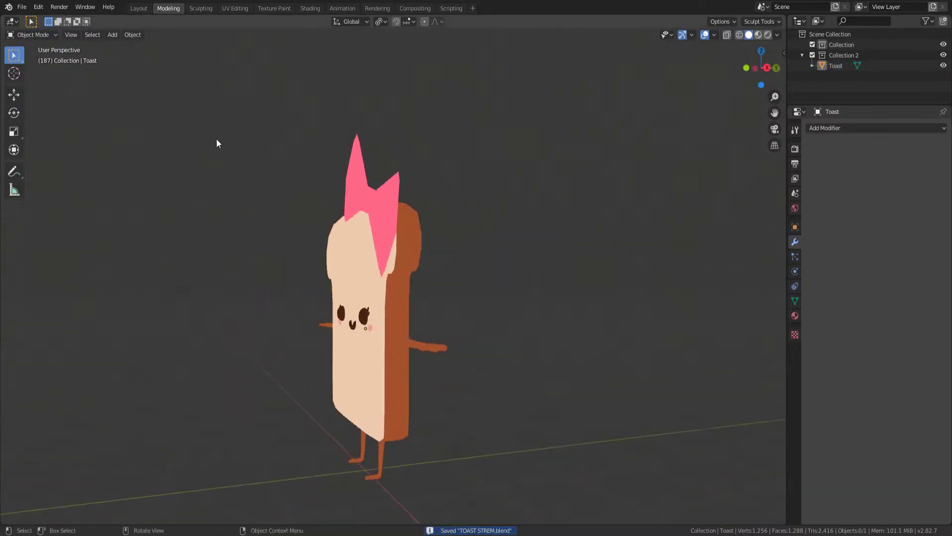
{"action": "key", "text": "KP_1"}
- Select the toast and export it as TOAST STREM.fbx, limited to Selected Objects
{"action": "key", "text": "a"}
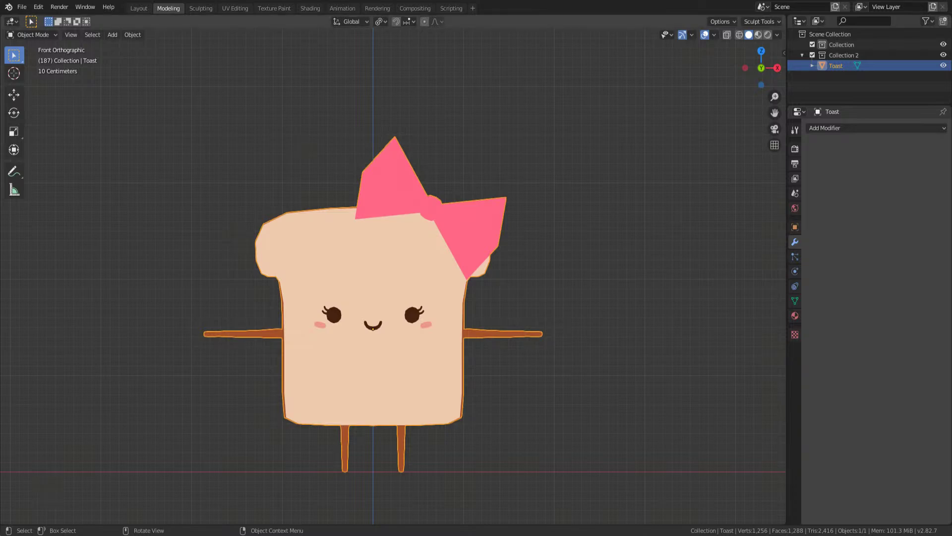
{"action": "left_click", "coordinate": [21, 7]}
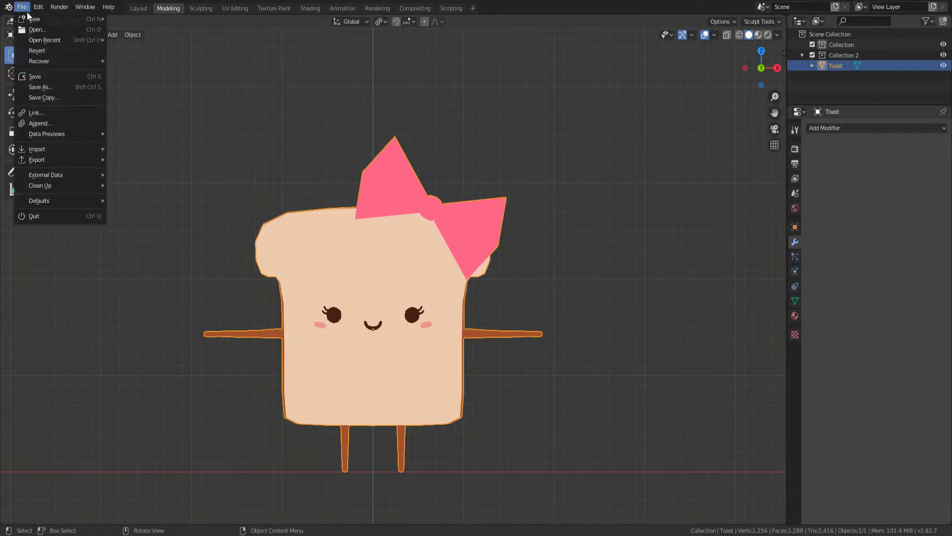
{"action": "mouse_move", "coordinate": [49, 159]}
{"action": "left_click", "coordinate": [203, 226]}
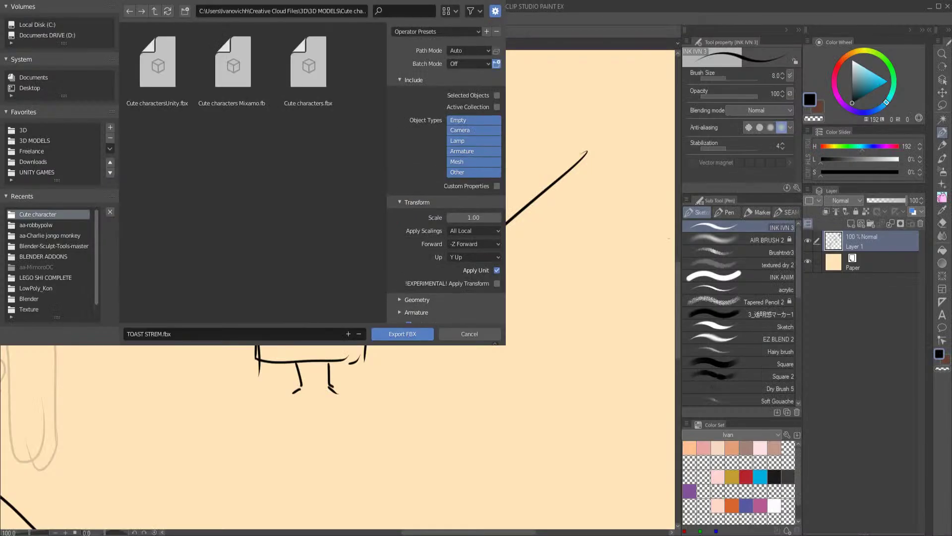
{"action": "left_click", "coordinate": [223, 331]}
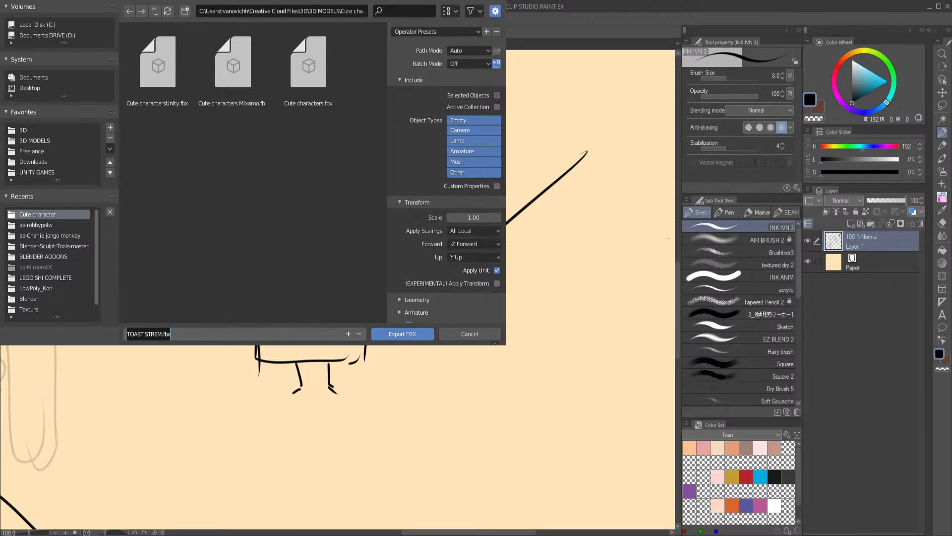
{"action": "left_click", "coordinate": [497, 95]}
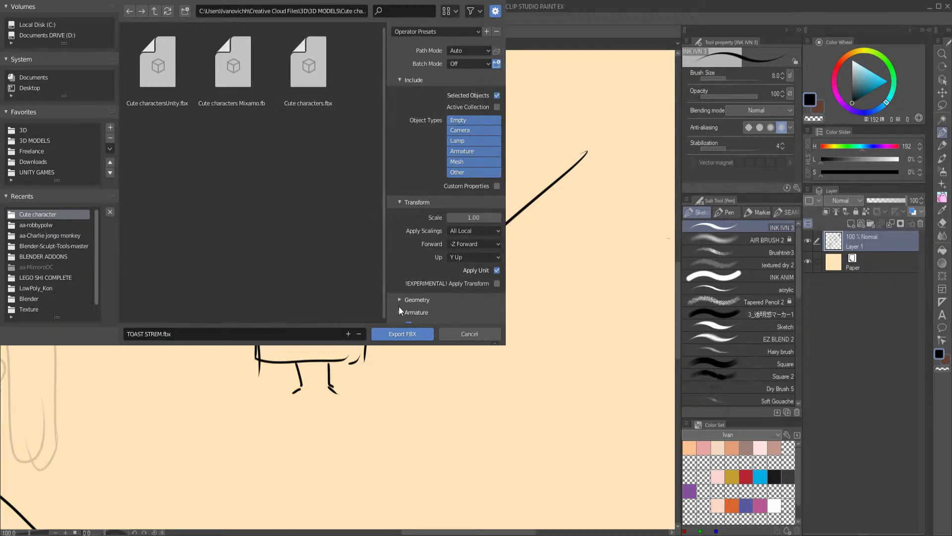
{"action": "left_click", "coordinate": [403, 333]}
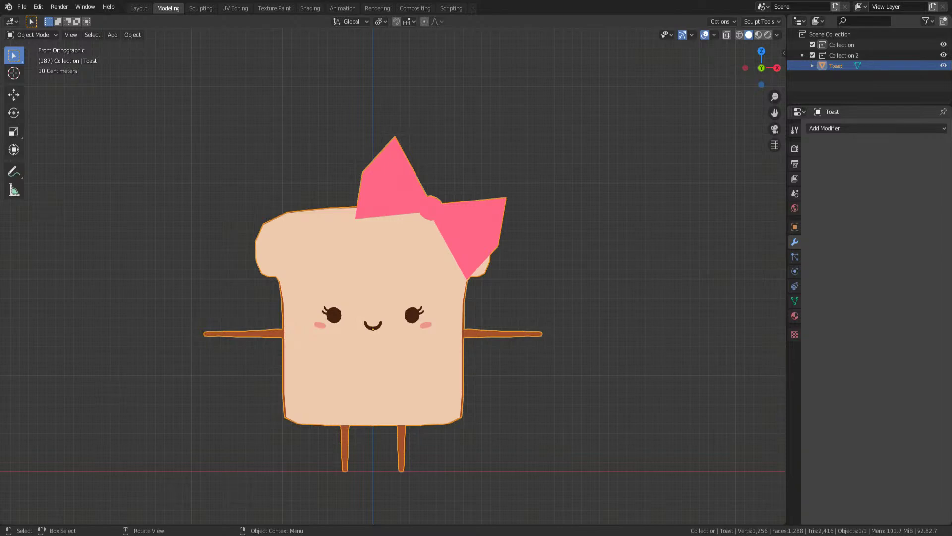
- Switch to Mixamo in the browser and upload the exported toast FBX as a new character
{"action": "key", "text": "alt+Tab"}
{"action": "key", "text": "alt+Tab"}
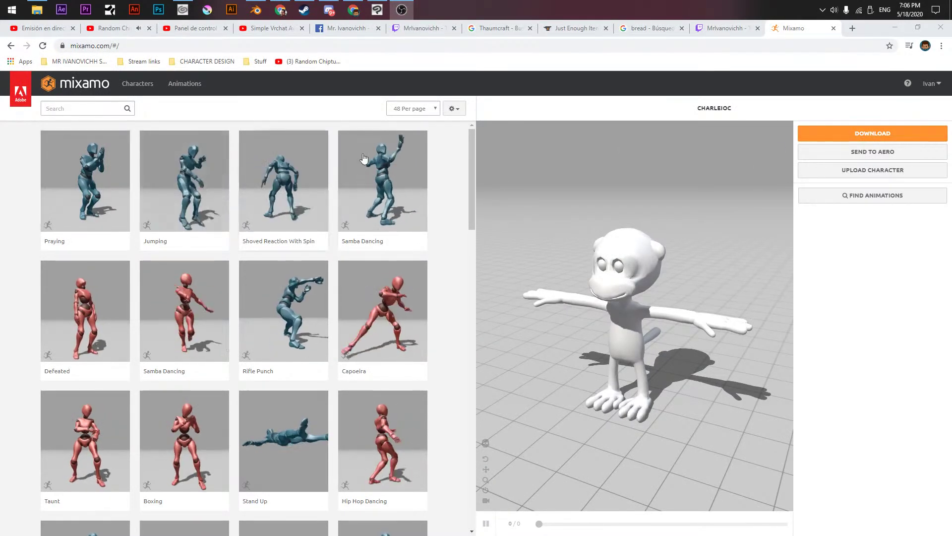
{"action": "left_click", "coordinate": [888, 174]}
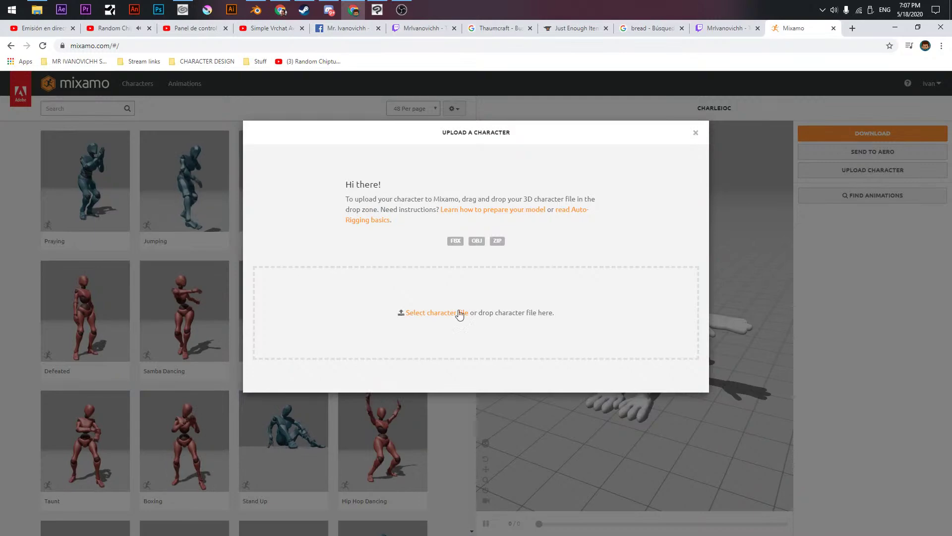
{"action": "left_click", "coordinate": [449, 314]}
{"action": "key", "text": "Escape"}
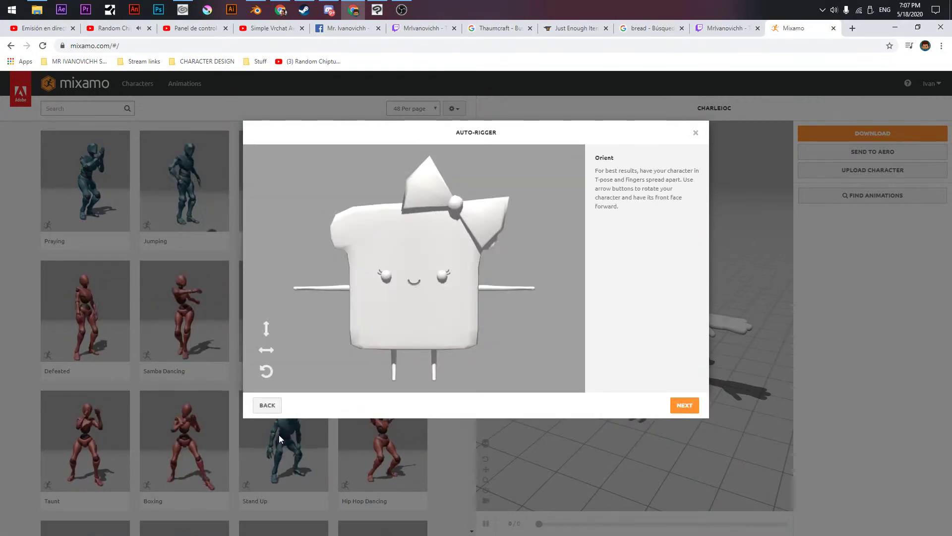
- Accept the toast's orientation and place the chin, wrist, elbow, knee and groin markers with symmetry in the Auto-Rigger
{"action": "left_click", "coordinate": [685, 405]}
{"action": "mouse_move", "coordinate": [300, 266]}
{"action": "left_mouse_down"}
{"action": "mouse_move", "coordinate": [386, 272]}
{"action": "mouse_move", "coordinate": [412, 304]}
{"action": "mouse_move", "coordinate": [415, 296]}
{"action": "left_mouse_up"}
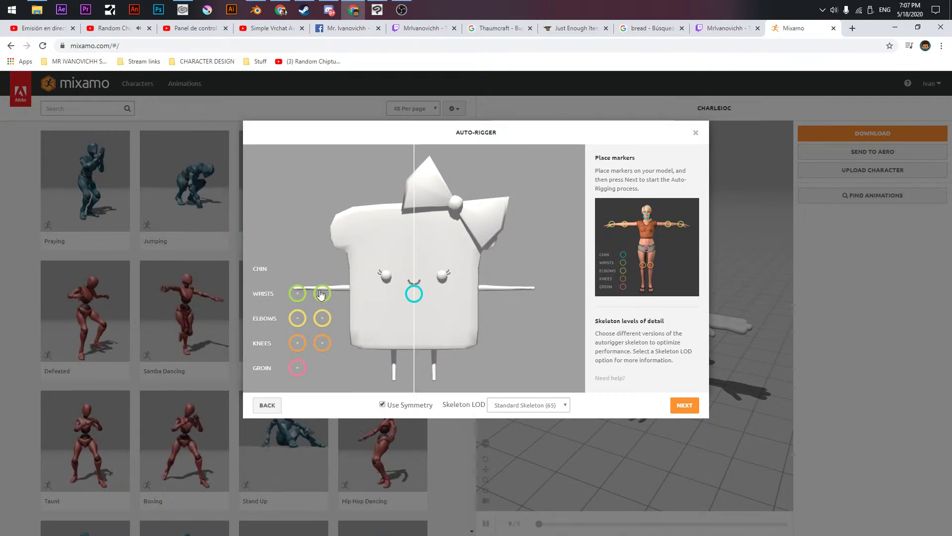
{"action": "left_click_drag", "start_coordinate": [303, 294], "coordinate": [327, 289]}
{"action": "mouse_move", "coordinate": [297, 342]}
{"action": "left_mouse_down"}
{"action": "mouse_move", "coordinate": [380, 370]}
{"action": "mouse_move", "coordinate": [393, 363]}
{"action": "left_mouse_up"}
{"action": "left_click_drag", "start_coordinate": [298, 368], "coordinate": [415, 353]}
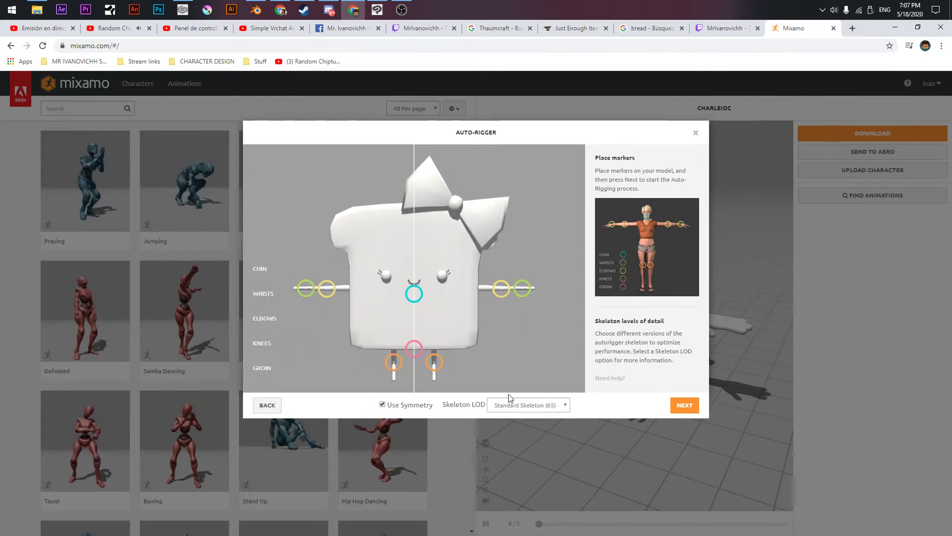
- Start auto-rigging the toast with the placed markers and the Standard Skeleton (65)
{"action": "left_click", "coordinate": [690, 410]}
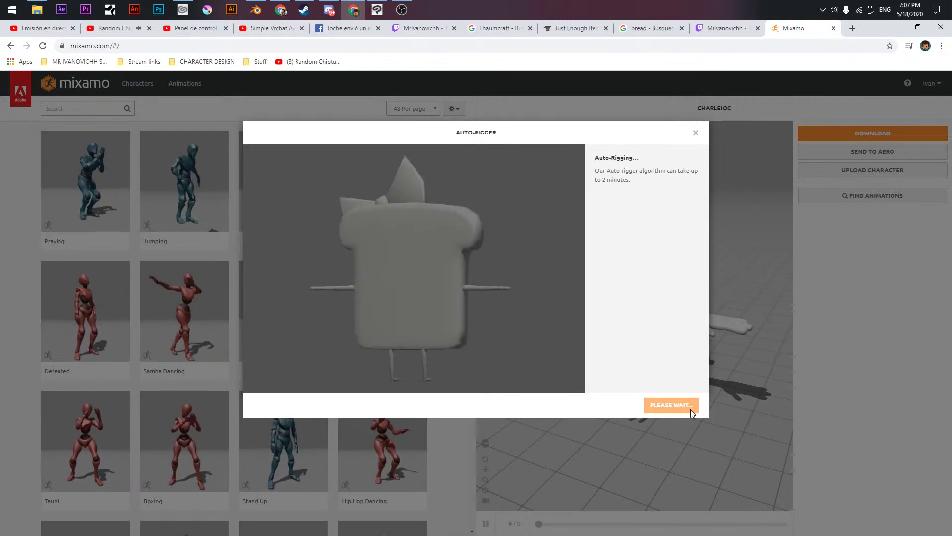
{"action": "left_click", "coordinate": [335, 27]}
{"action": "left_click", "coordinate": [606, 81]}
{"action": "left_click", "coordinate": [607, 81]}
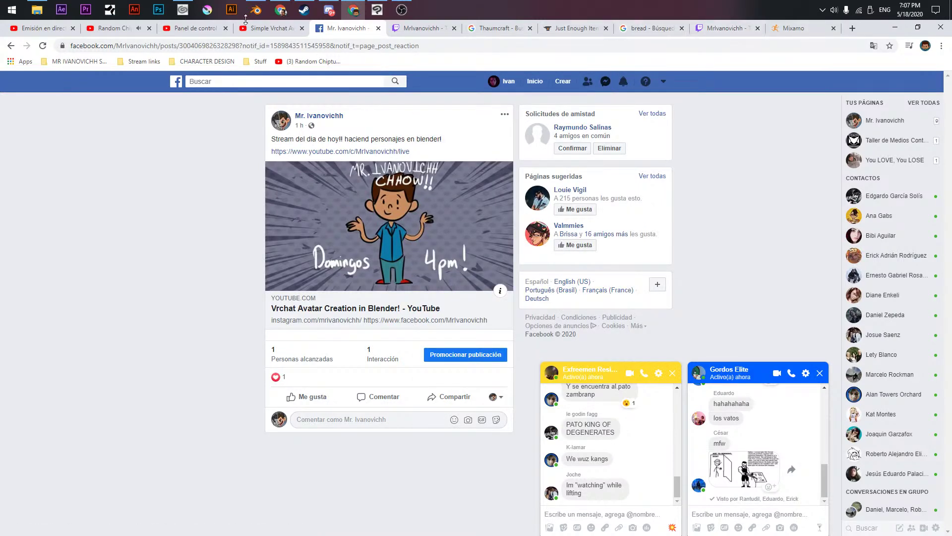
{"action": "left_click", "coordinate": [255, 27]}
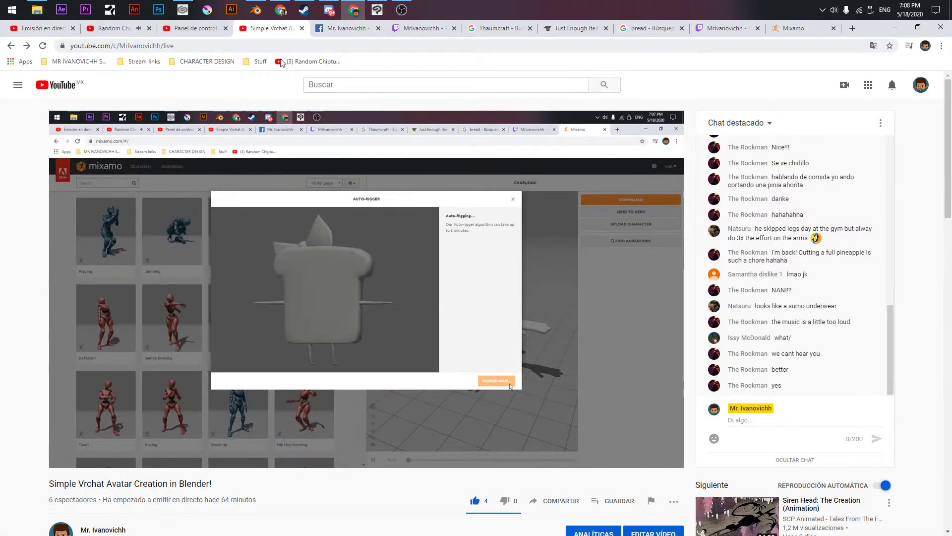
{"action": "left_click", "coordinate": [789, 29]}
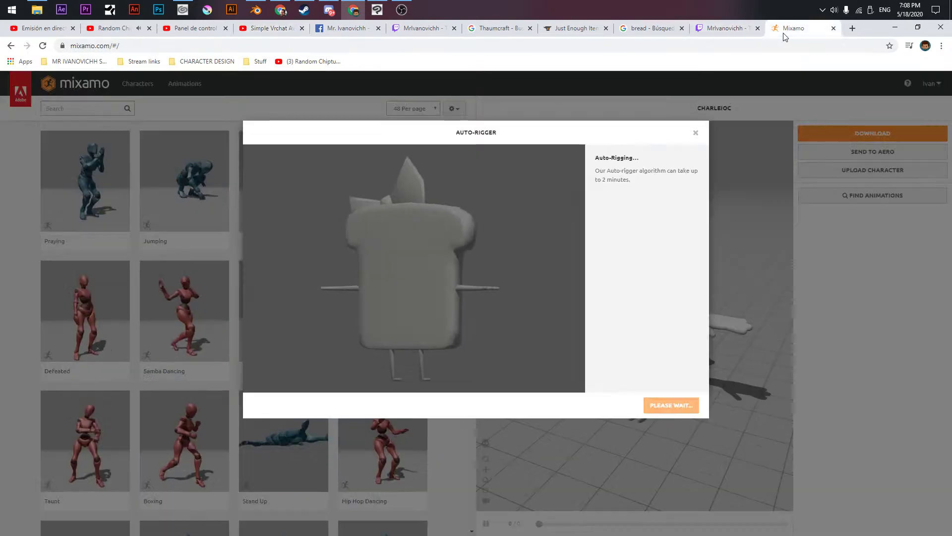
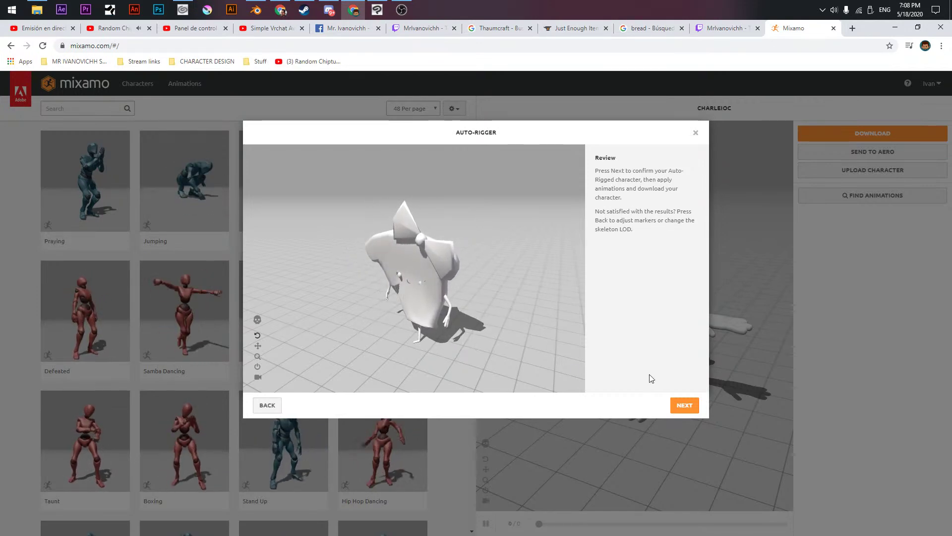
- Accept the auto-rigged toast as the new character and download it as FBX in T-pose
{"action": "left_click", "coordinate": [684, 406]}
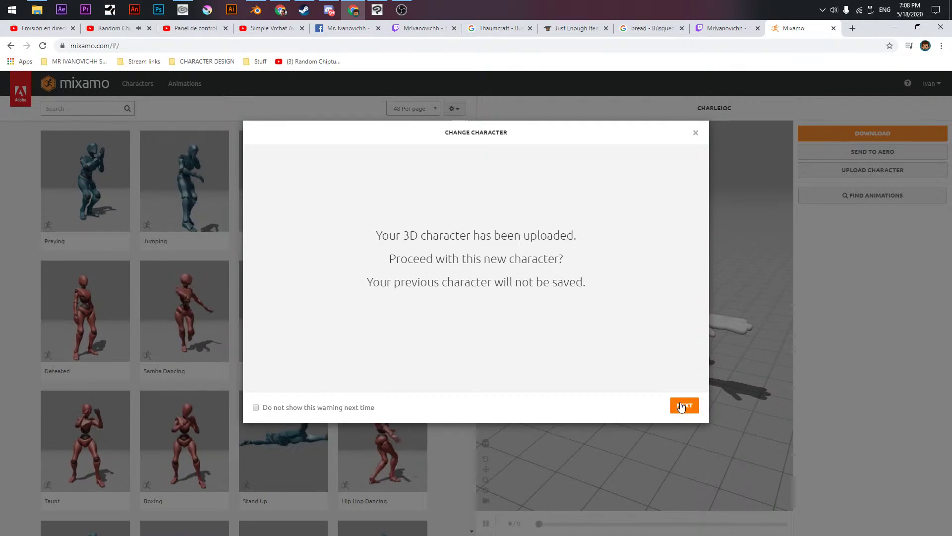
{"action": "left_click", "coordinate": [681, 406]}
{"action": "left_click_drag", "start_coordinate": [659, 325], "coordinate": [675, 222]}
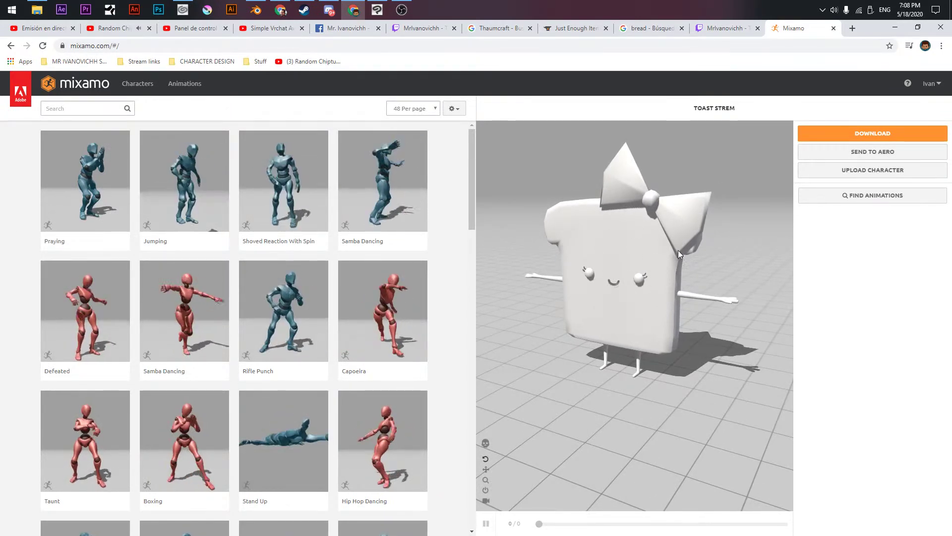
{"action": "left_click", "coordinate": [829, 142]}
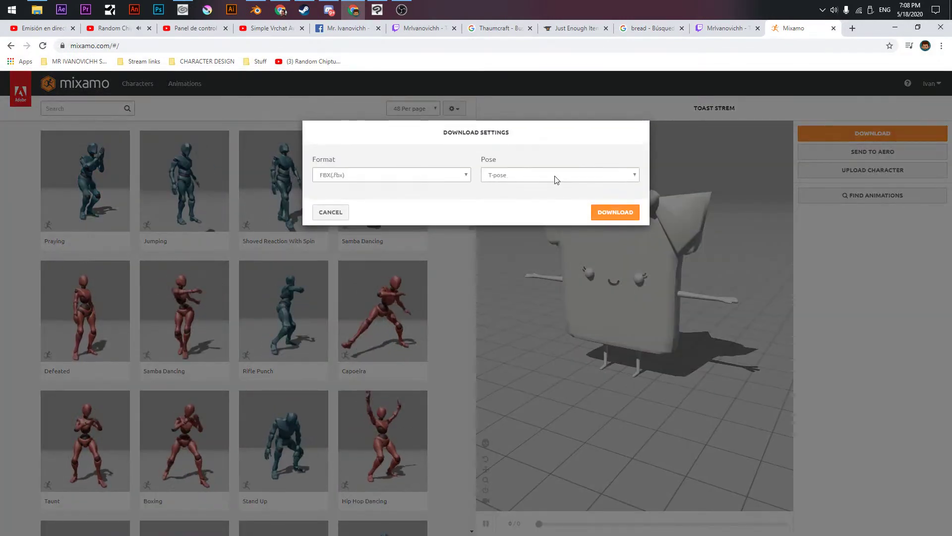
{"action": "left_click", "coordinate": [615, 212]}
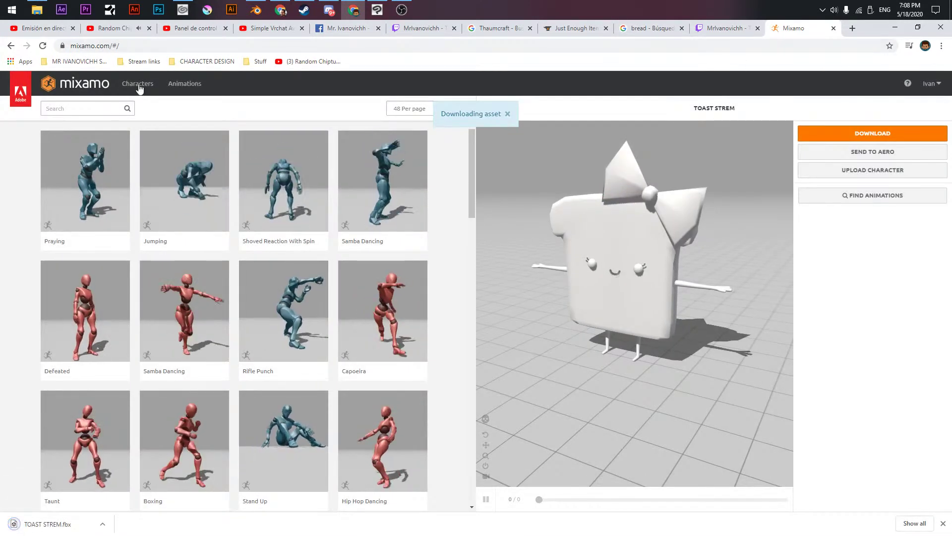
- Switch to Blender and import the rigged TOAST STREM.fbx from the Downloads folder
{"action": "left_click", "coordinate": [402, 10]}
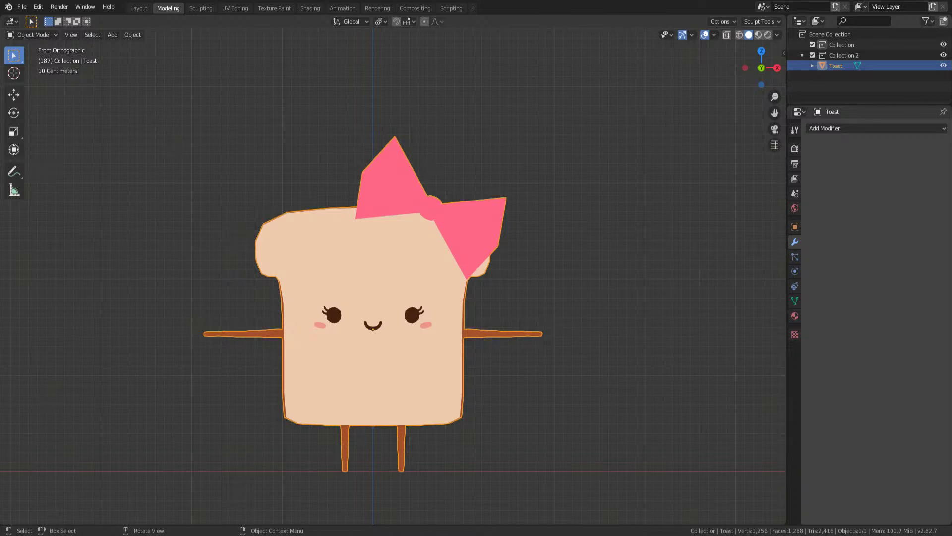
{"action": "left_click", "coordinate": [278, 132]}
{"action": "left_click", "coordinate": [22, 10]}
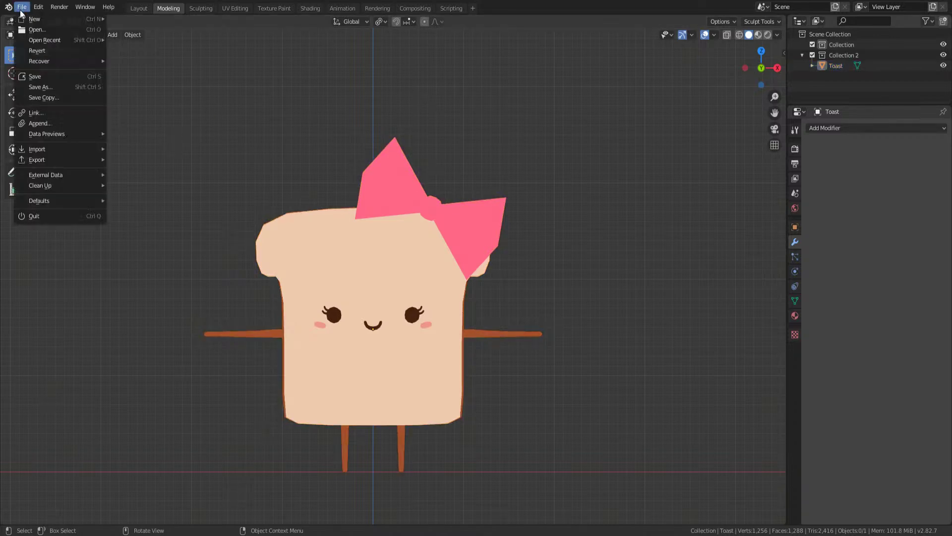
{"action": "mouse_move", "coordinate": [52, 149]}
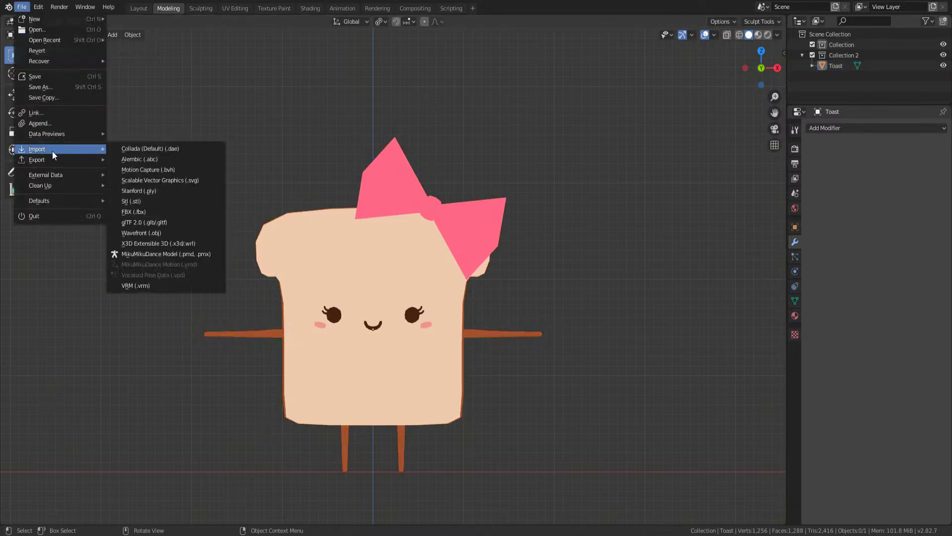
{"action": "left_click", "coordinate": [138, 212]}
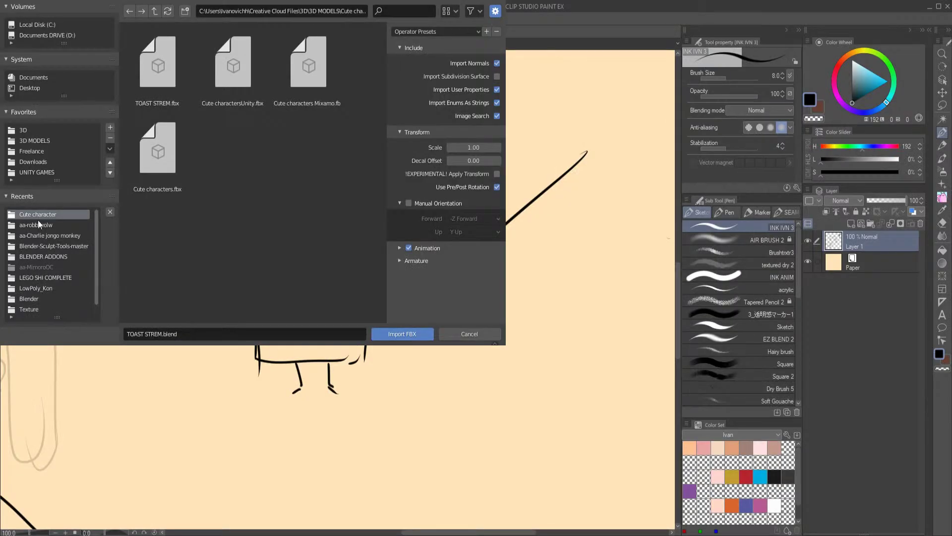
{"action": "left_click", "coordinate": [32, 163]}
{"action": "double_click", "coordinate": [254, 168]}
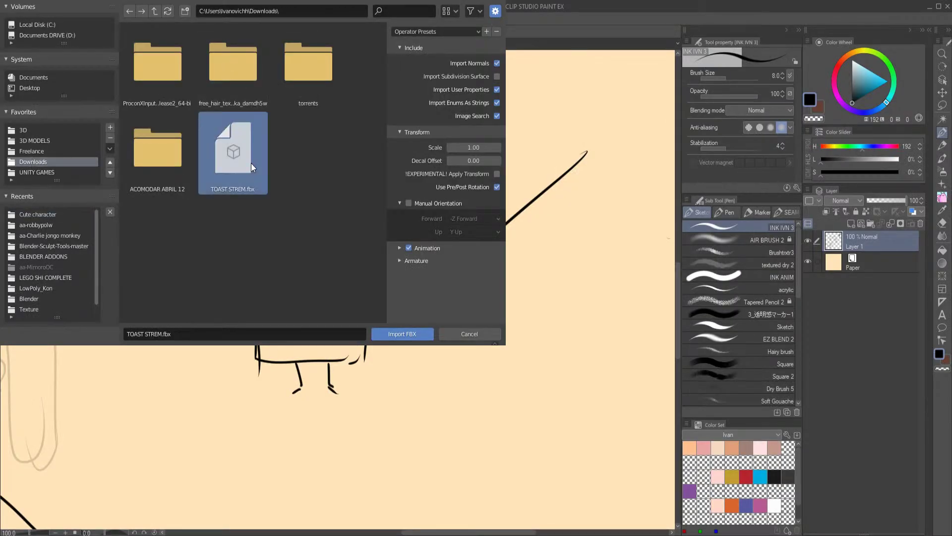
- Hide the original unrigged Toast object so only the imported rigged copy shows
{"action": "middle_click_drag", "start_coordinate": [510, 315], "coordinate": [407, 333]}
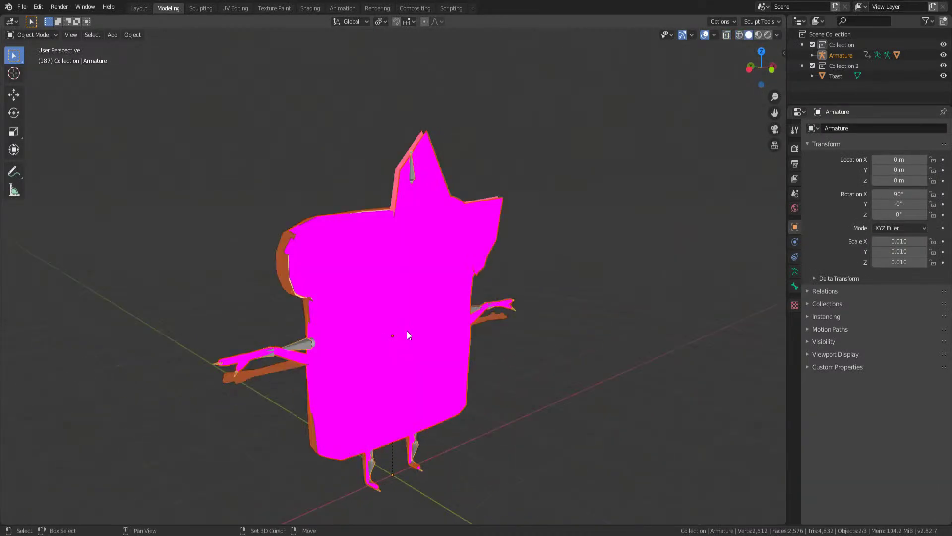
{"action": "left_click", "coordinate": [283, 282]}
{"action": "left_click", "coordinate": [944, 76]}
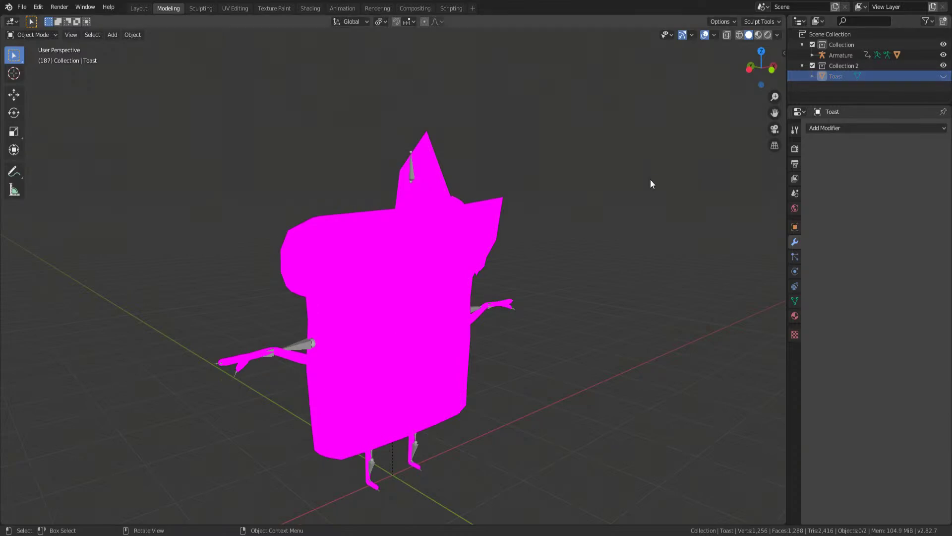
- Select the imported toast mesh and inspect its bones in wireframe from the front
{"action": "left_click", "coordinate": [442, 262]}
{"action": "mouse_move", "coordinate": [442, 262]}
{"action": "middle_mouse_down"}
{"action": "mouse_move", "coordinate": [318, 207]}
{"action": "mouse_move", "coordinate": [380, 237]}
{"action": "mouse_move", "coordinate": [340, 215]}
{"action": "mouse_move", "coordinate": [366, 226]}
{"action": "middle_mouse_up"}
{"action": "key", "text": "shift+z"}
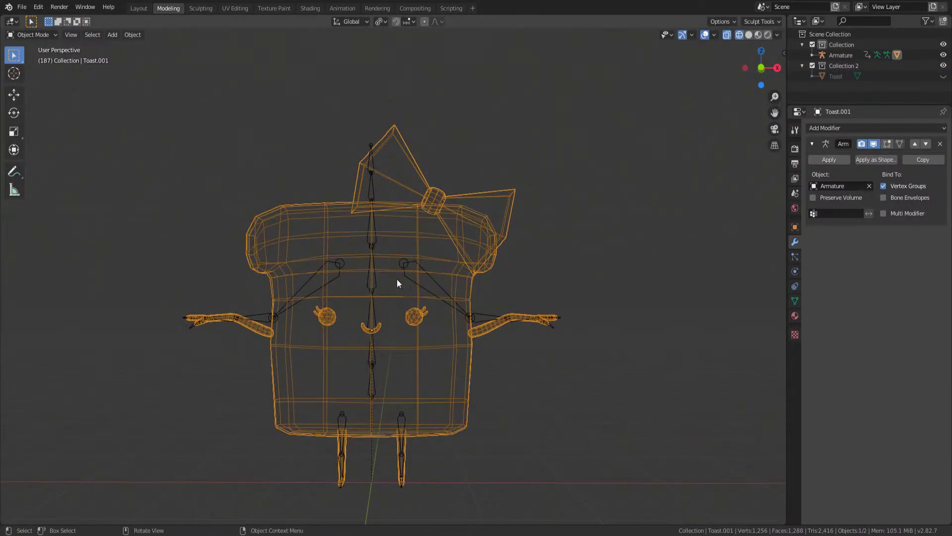
{"action": "middle_click_drag", "start_coordinate": [403, 272], "coordinate": [427, 314], "text": "alt"}
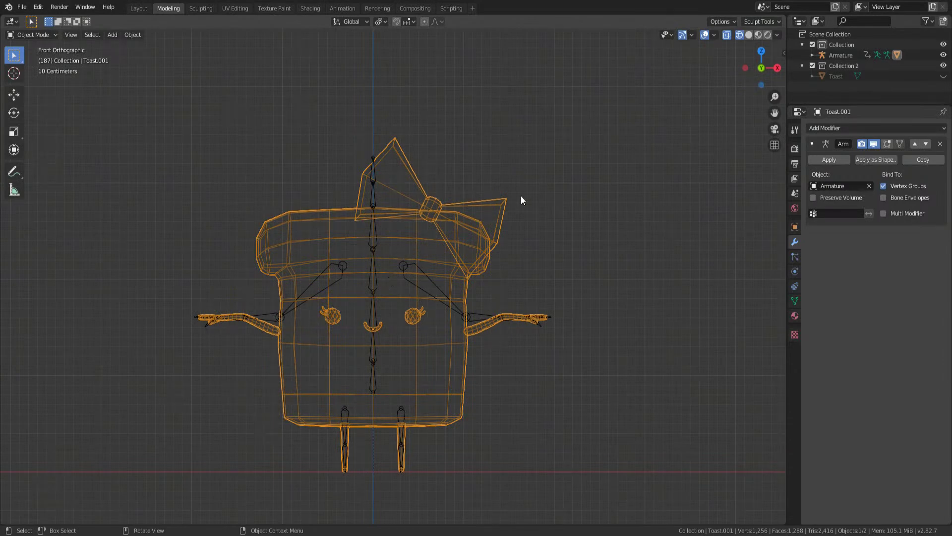
{"action": "key", "text": "shift+z"}
{"action": "middle_click_drag", "start_coordinate": [552, 172], "coordinate": [554, 191]}
- Run Fix Model from the Cats Blender Plugin on the imported toast model
{"action": "key", "text": "n"}
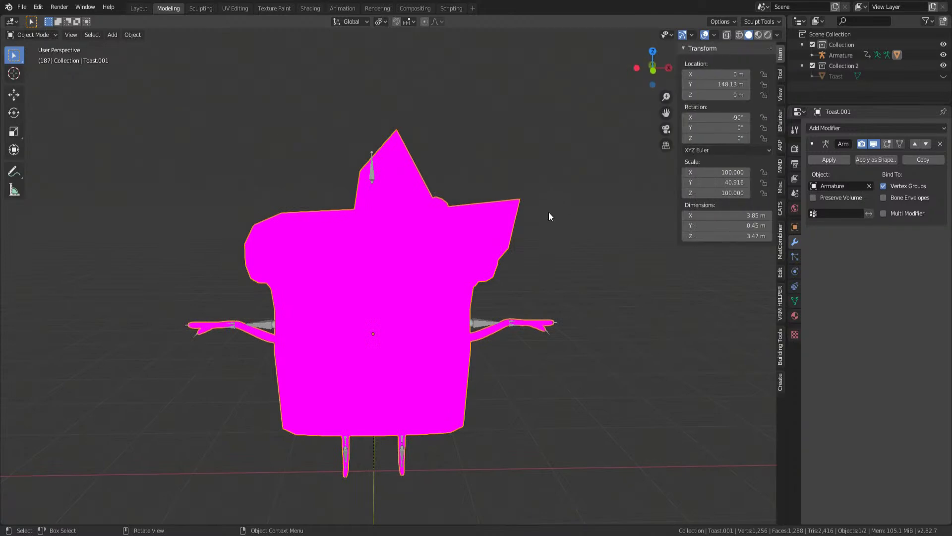
{"action": "left_click", "coordinate": [780, 209]}
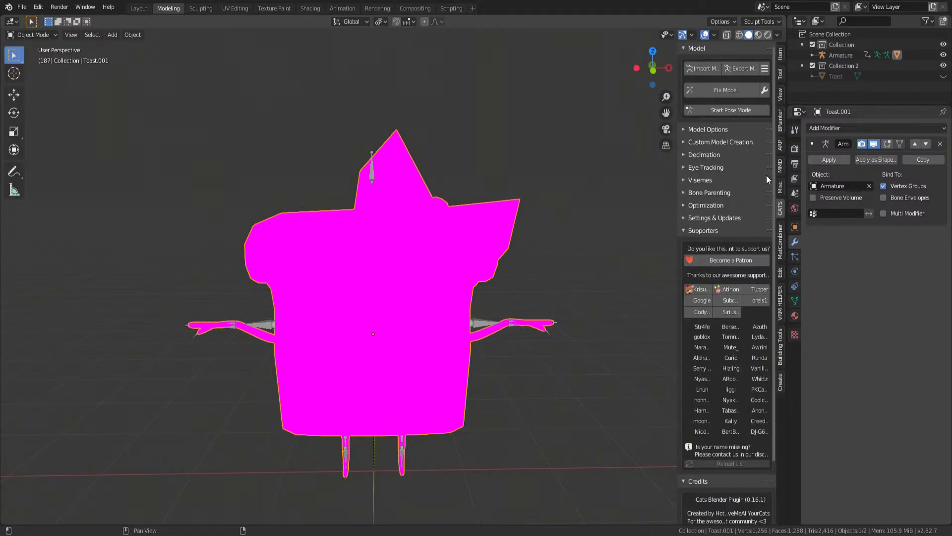
{"action": "left_click", "coordinate": [725, 91]}
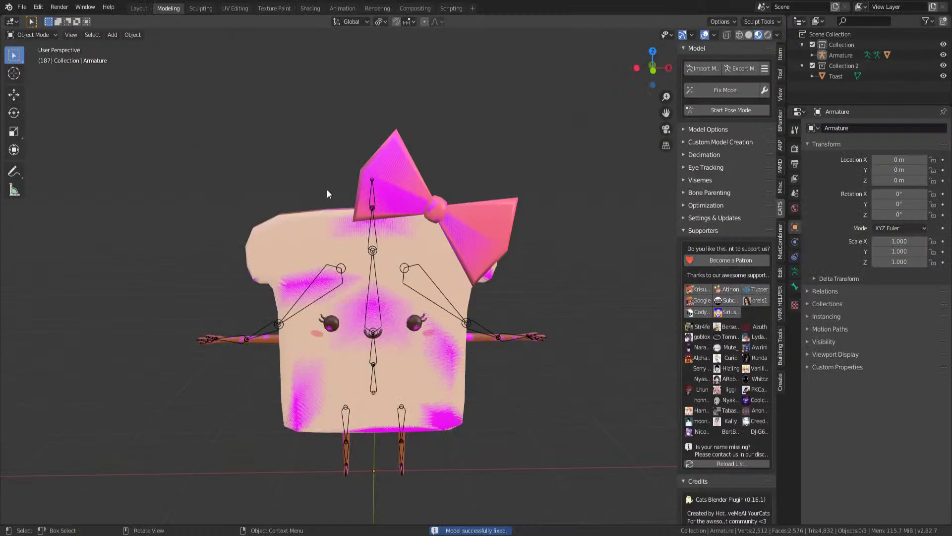
- Hide the original Toast object again, then select the rigged body and view it from the front
{"action": "middle_click_drag", "start_coordinate": [331, 181], "coordinate": [437, 283]}
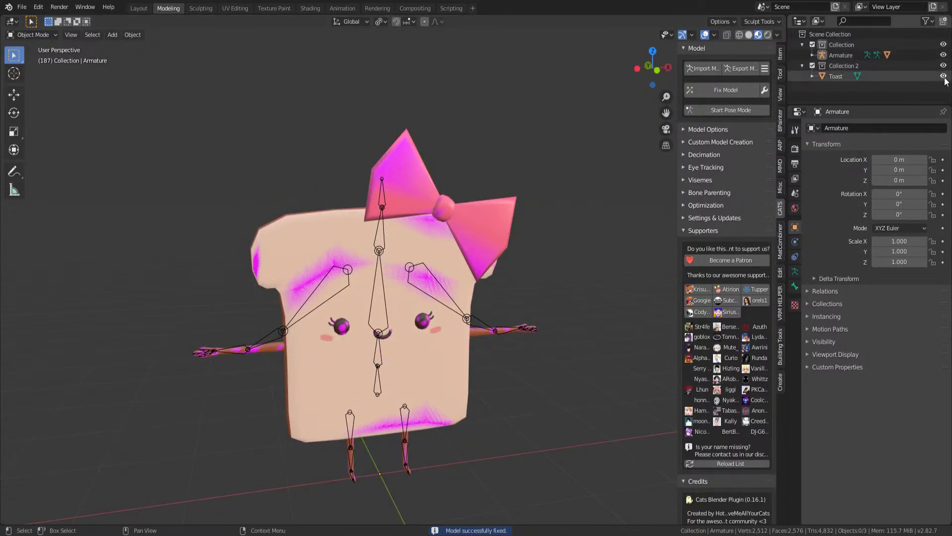
{"action": "left_click", "coordinate": [405, 312]}
{"action": "key", "text": "KP_1"}
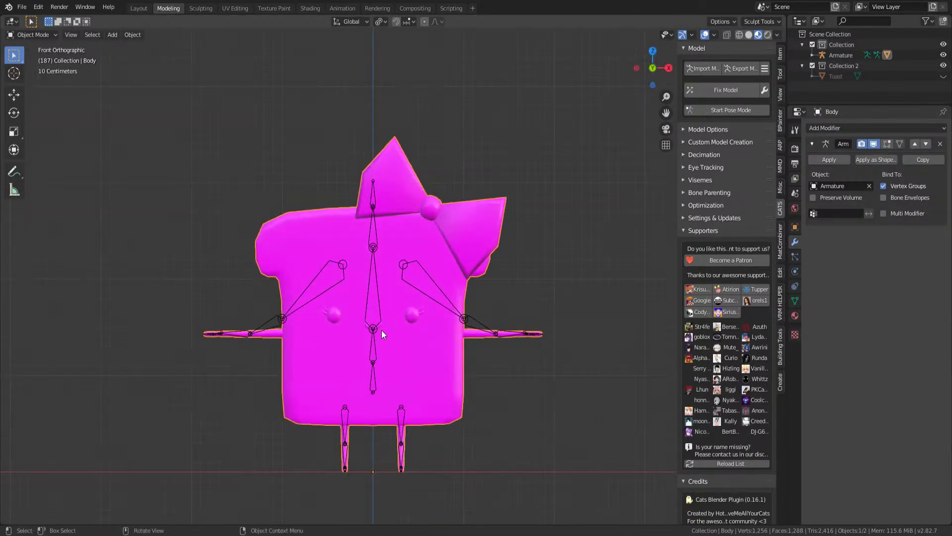
- Edit the armature and move the central spine bones, from the neck's base joint to the hips, straight down inside the toast
{"action": "scroll", "coordinate": [382, 329], "scroll_direction": "up", "scroll_amount": 3}
{"action": "middle_click_drag", "start_coordinate": [388, 334], "coordinate": [415, 295], "text": "shift"}
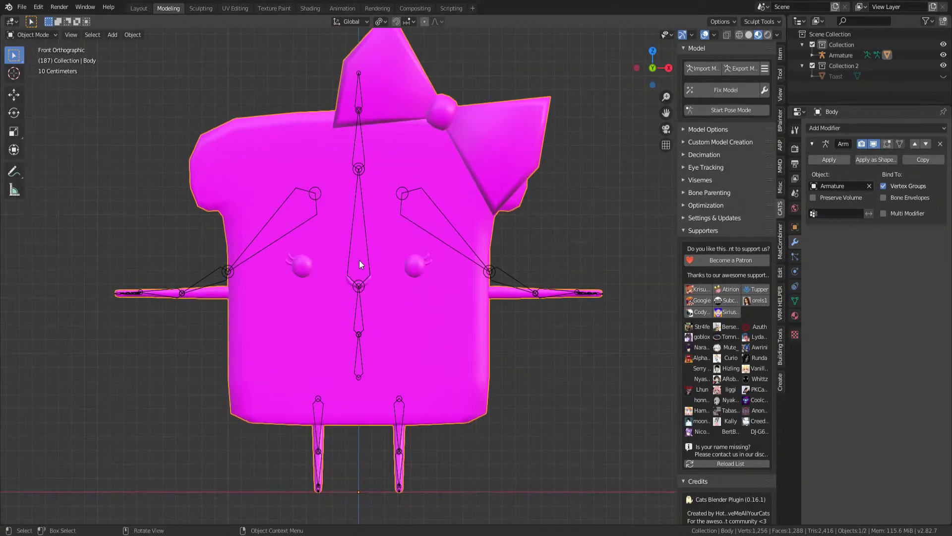
{"action": "left_click", "coordinate": [358, 147]}
{"action": "key", "text": "Tab"}
{"action": "left_click", "coordinate": [367, 183]}
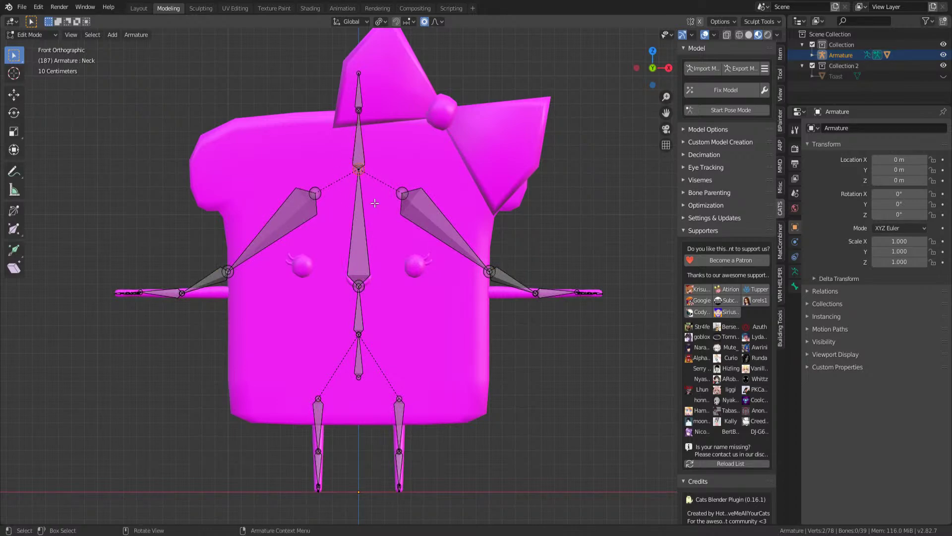
{"action": "left_click_drag", "start_coordinate": [341, 276], "coordinate": [372, 388], "text": "shift"}
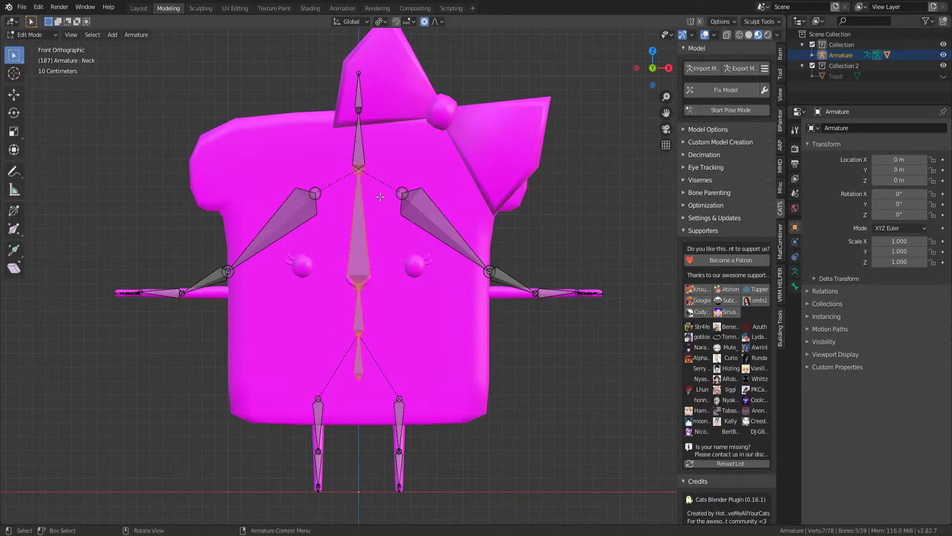
{"action": "key", "text": "g"}
{"action": "left_click", "coordinate": [378, 228]}
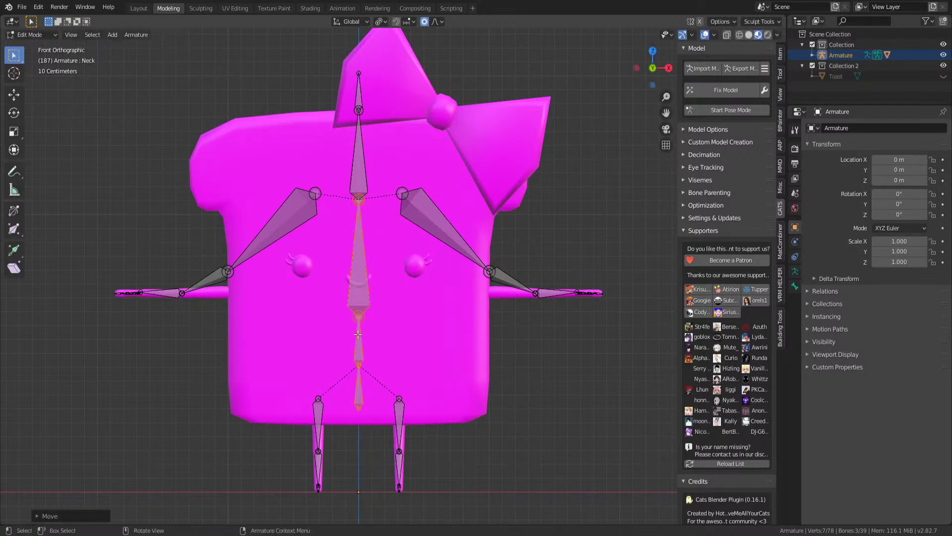
- Nudge the joint between the hips and spine bones slightly downward
{"action": "left_click", "coordinate": [379, 387]}
{"action": "left_click", "coordinate": [374, 364]}
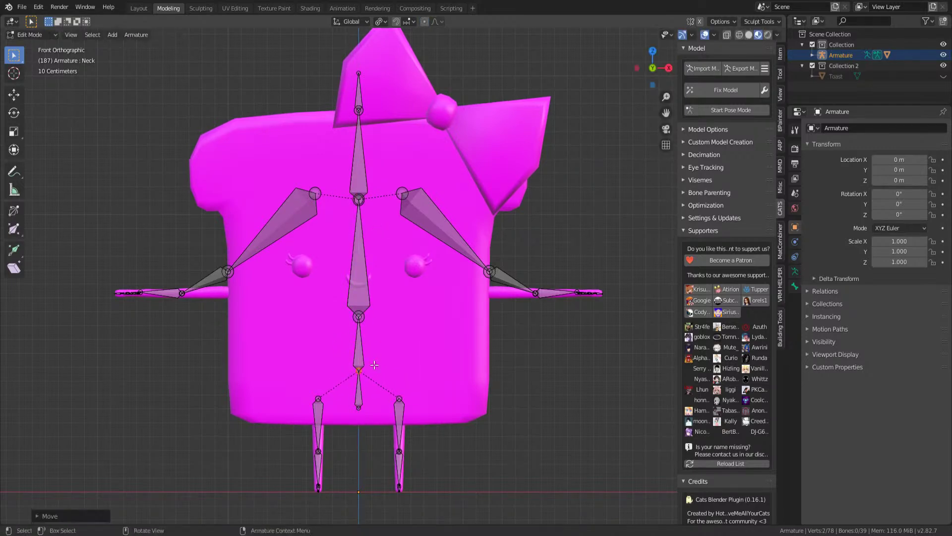
{"action": "left_click_drag", "start_coordinate": [395, 347], "coordinate": [395, 347]}
{"action": "key", "text": "g"}
{"action": "key", "text": "z"}
{"action": "key", "text": "Escape"}
- Lower the neck bone's base joint along Z to just below the toast's mouth
{"action": "left_click_drag", "start_coordinate": [340, 181], "coordinate": [393, 234]}
{"action": "key", "text": "g"}
{"action": "key", "text": "z"}
{"action": "left_click", "coordinate": [409, 338]}
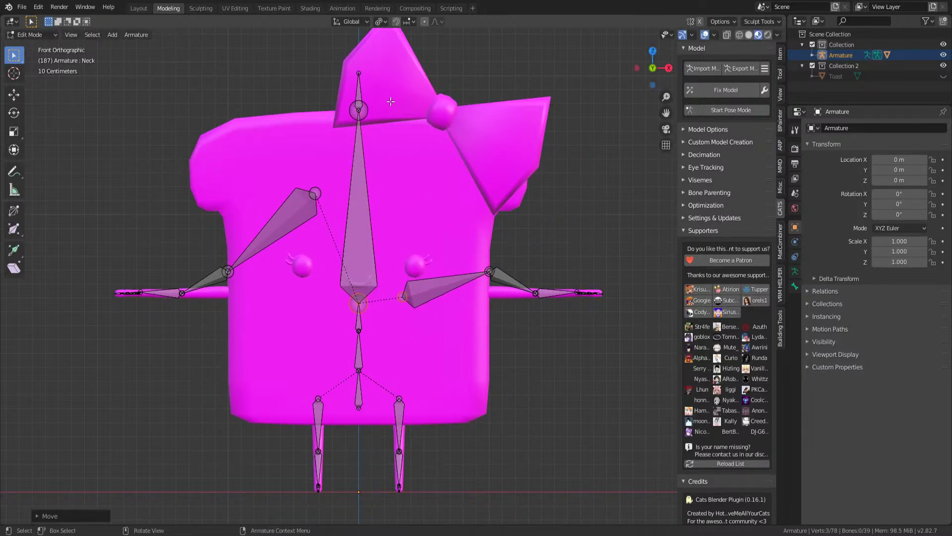
- Lower both ends of the head bone along Z so it sits inside the top of the toast
{"action": "left_click_drag", "start_coordinate": [340, 60], "coordinate": [377, 122]}
{"action": "key", "text": "g"}
{"action": "key", "text": "z"}
{"action": "left_click", "coordinate": [390, 169]}
{"action": "left_click", "coordinate": [359, 252]}
{"action": "key", "text": "F2"}
{"action": "key", "text": "Escape"}
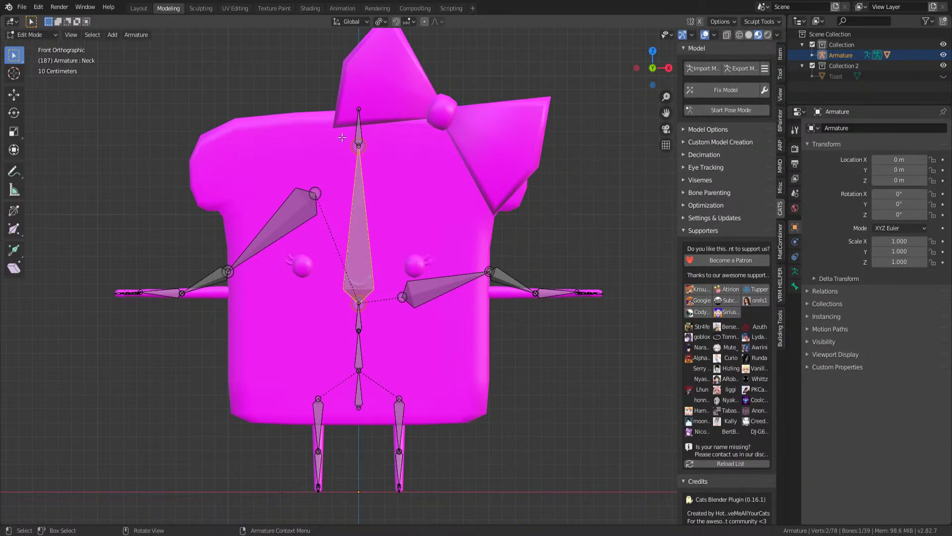
- Lower the head bone's base joint about 1 m along Z to mouth height, then lower its tip slightly
{"action": "key", "text": "g"}
{"action": "key", "text": "z"}
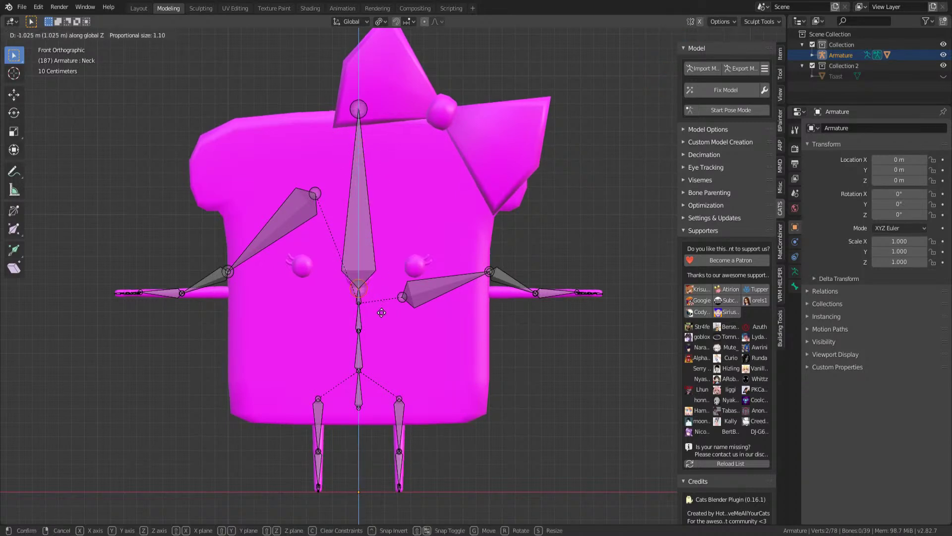
{"action": "left_click", "coordinate": [382, 312]}
{"action": "left_click_drag", "start_coordinate": [318, 65], "coordinate": [376, 138]}
{"action": "key", "text": "g"}
{"action": "key", "text": "z"}
{"action": "left_click", "coordinate": [382, 145]}
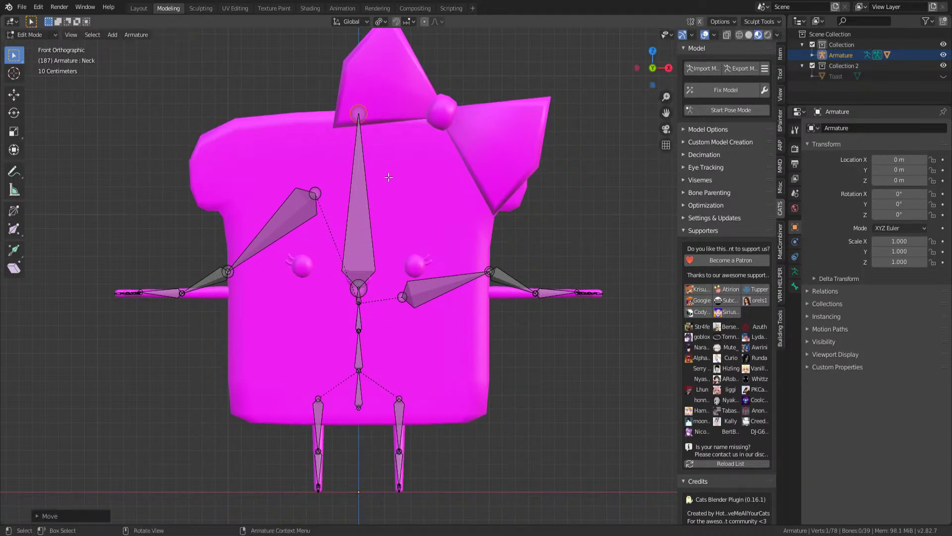
- Lower the toast's right shoulder bone so its inner joint reaches mouth height and its outer joint lines up with the arm
{"action": "left_click", "coordinate": [314, 193]}
{"action": "key", "text": "g"}
{"action": "key", "text": "z"}
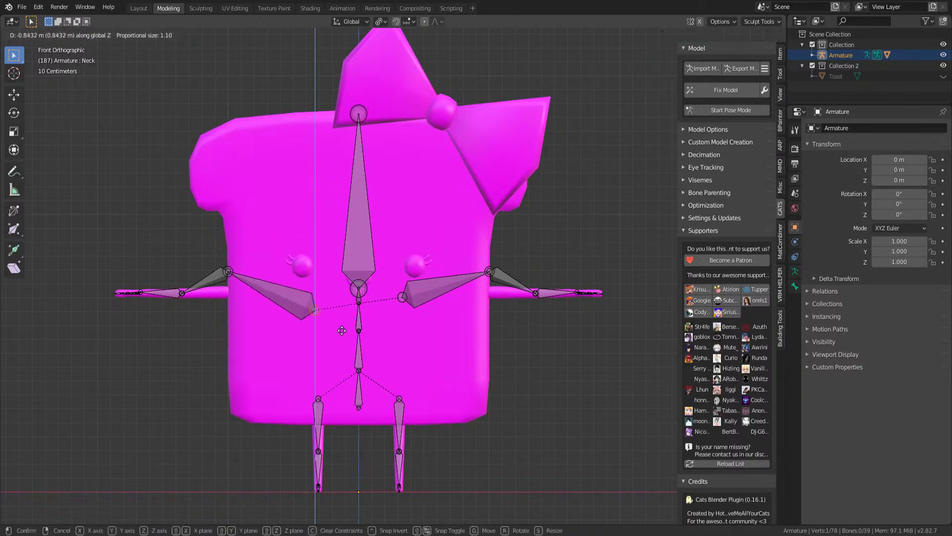
{"action": "left_click", "coordinate": [343, 319]}
{"action": "left_click", "coordinate": [227, 271]}
{"action": "key", "text": "g"}
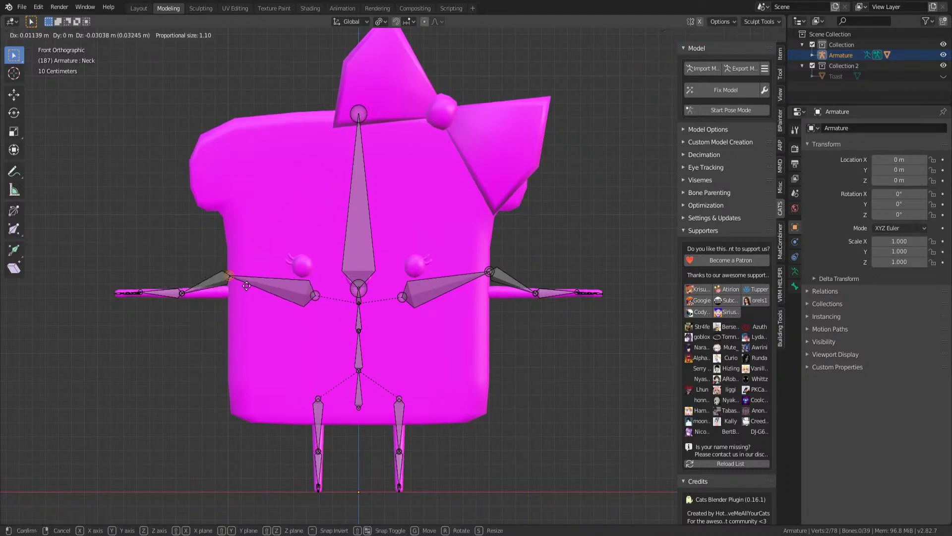
{"action": "left_click", "coordinate": [251, 300]}
- Lower the outer joint of the toast's left shoulder bone to arm height, then move its inner joint outward and slightly down
{"action": "left_click", "coordinate": [489, 272]}
{"action": "key", "text": "g"}
{"action": "key", "text": "z"}
{"action": "left_click", "coordinate": [486, 295]}
{"action": "left_click", "coordinate": [402, 297]}
{"action": "key", "text": "g"}
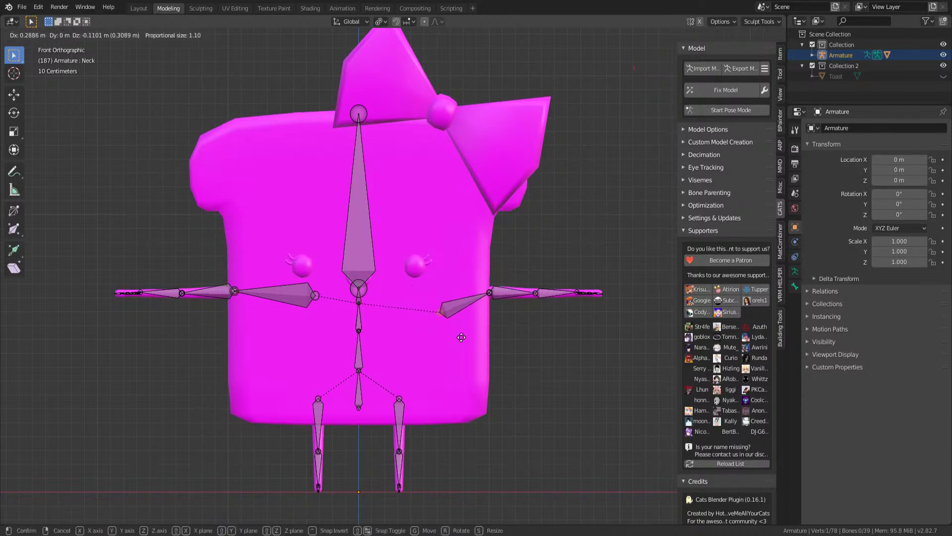
{"action": "left_click", "coordinate": [457, 339]}
- Move the inner joint of the toast's right shoulder bone about 0.15 m outward and 0.11 m down, matching the left shoulder
{"action": "left_click", "coordinate": [315, 295]}
{"action": "key", "text": "g"}
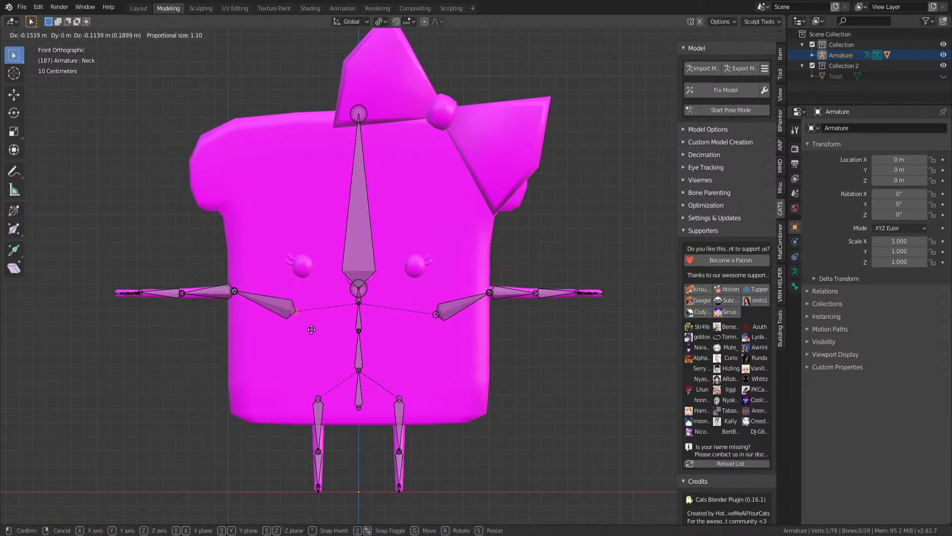
{"action": "left_click", "coordinate": [312, 331]}
{"action": "key", "text": "g"}
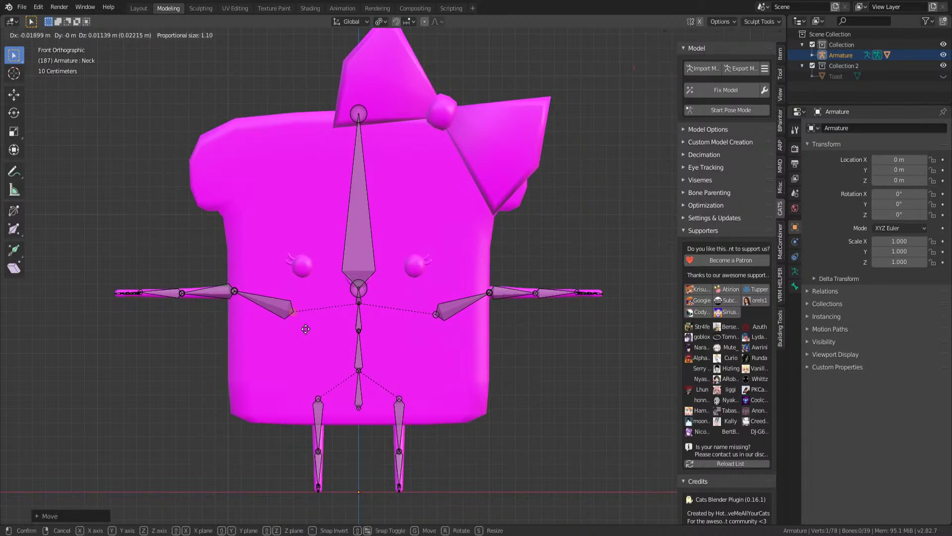
{"action": "left_click", "coordinate": [306, 329]}
{"action": "middle_click_drag", "start_coordinate": [387, 316], "coordinate": [334, 300], "text": "shift"}
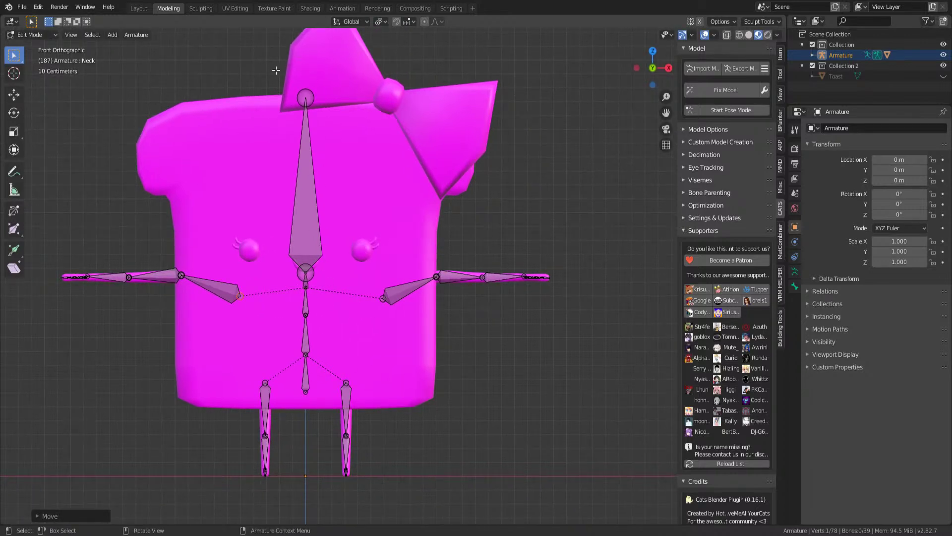
- Lower the top joints of both leg bones about 0.08 m along Z, near the toast's bottom edge, and save the file
{"action": "left_click", "coordinate": [306, 98]}
{"action": "middle_click_drag", "start_coordinate": [324, 154], "coordinate": [319, 361]}
{"action": "scroll", "coordinate": [455, 291], "scroll_direction": "up", "scroll_amount": 5}
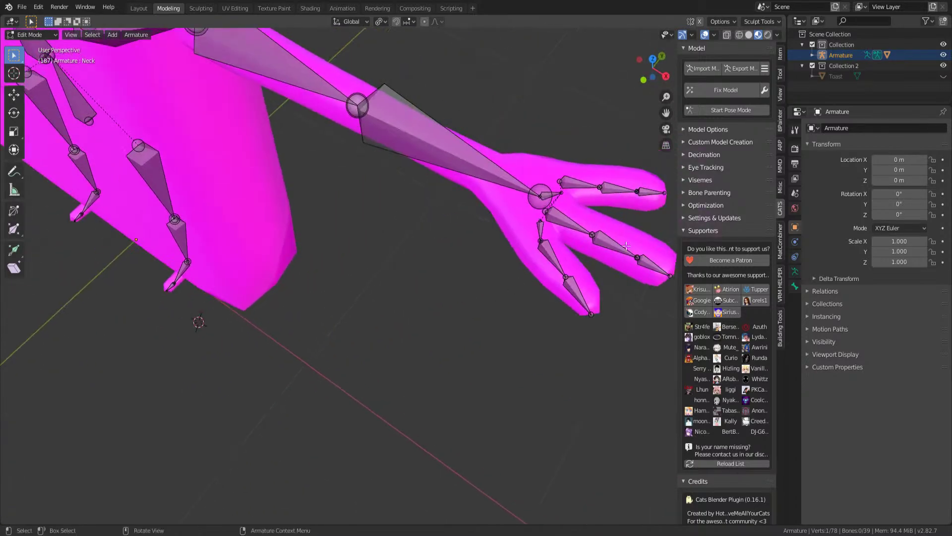
{"action": "scroll", "coordinate": [574, 265], "scroll_direction": "down", "scroll_amount": 5}
{"action": "middle_click_drag", "start_coordinate": [574, 266], "coordinate": [378, 185]}
{"action": "left_click", "coordinate": [363, 191], "text": "shift"}
{"action": "key", "text": "g"}
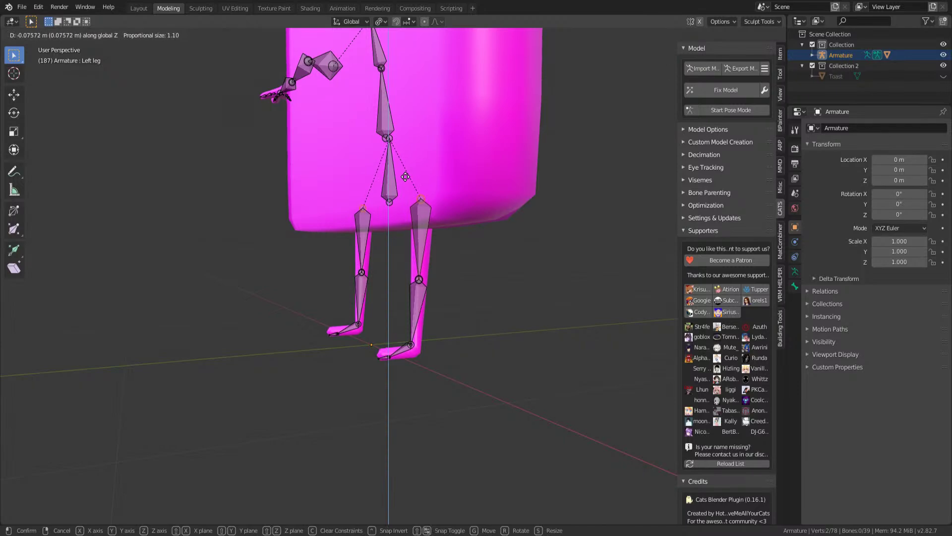
{"action": "left_click", "coordinate": [420, 205]}
{"action": "middle_click_drag", "start_coordinate": [421, 205], "coordinate": [453, 246]}
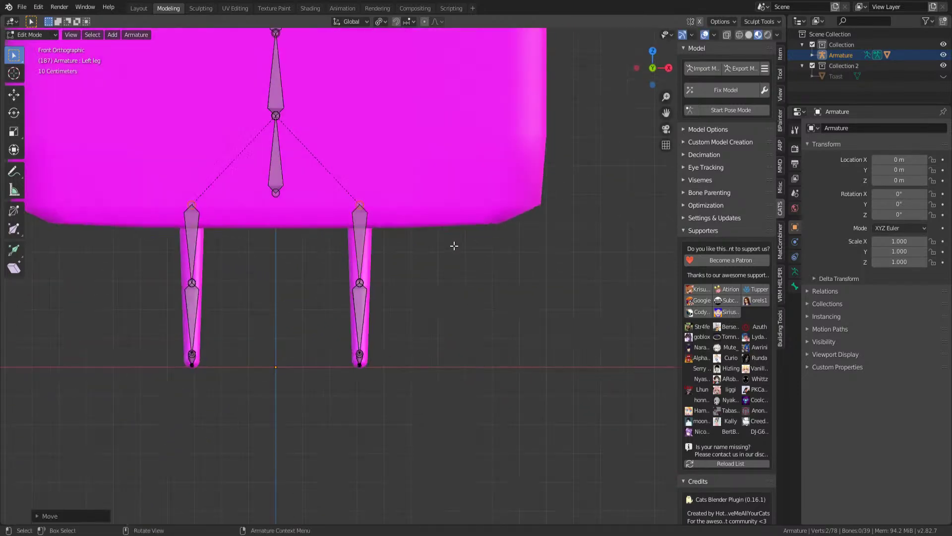
{"action": "middle_click_drag", "start_coordinate": [398, 316], "coordinate": [253, 261], "text": "shift"}
{"action": "key", "text": "ctrl+s"}
- Select both thigh bones, including the knee joints, and move them about 0.04 m forward along Y
{"action": "key", "text": "KP_1"}
{"action": "key", "text": "KP_3"}
{"action": "key", "text": "KP_1"}
{"action": "key", "text": "KP_3"}
{"action": "scroll", "coordinate": [392, 287], "scroll_direction": "up", "scroll_amount": 3}
{"action": "scroll", "coordinate": [459, 323], "scroll_direction": "up", "scroll_amount": 3}
{"action": "left_click_drag", "start_coordinate": [313, 200], "coordinate": [415, 312]}
{"action": "scroll", "coordinate": [388, 245], "scroll_direction": "up", "scroll_amount": 2}
{"action": "middle_click_drag", "start_coordinate": [388, 246], "coordinate": [389, 231], "text": "shift"}
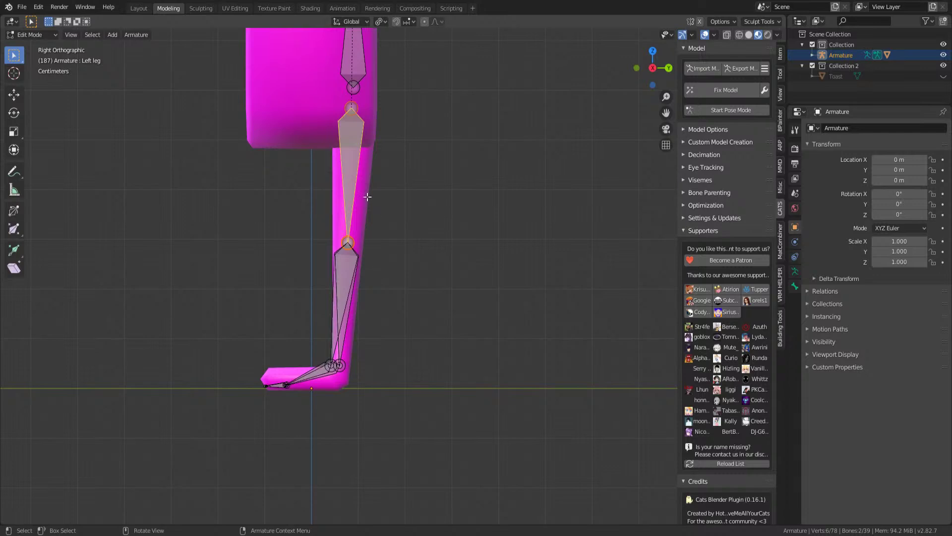
{"action": "key", "text": "g"}
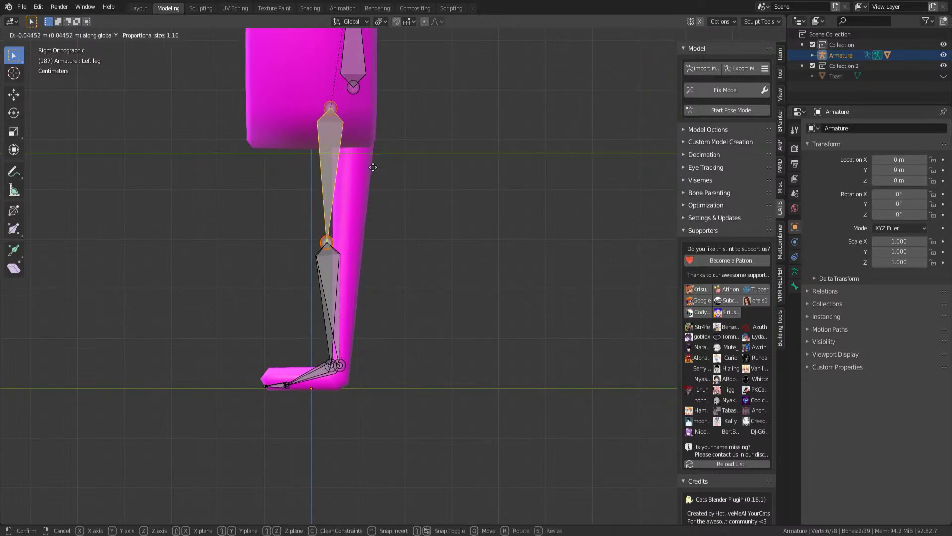
{"action": "left_click", "coordinate": [375, 166]}
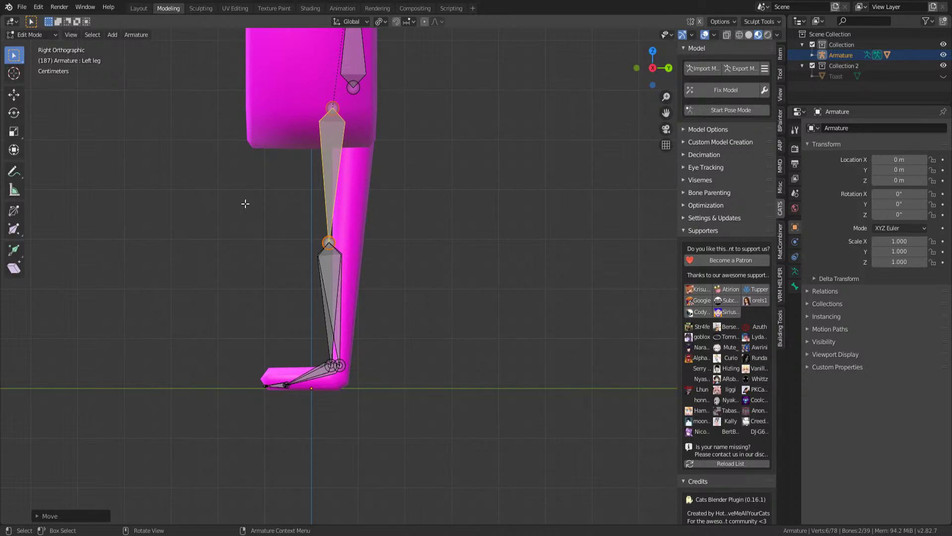
- Sketch annotation strokes showing a bent knee beside the leg bones, undoing each sketch
{"action": "left_click", "coordinate": [14, 171]}
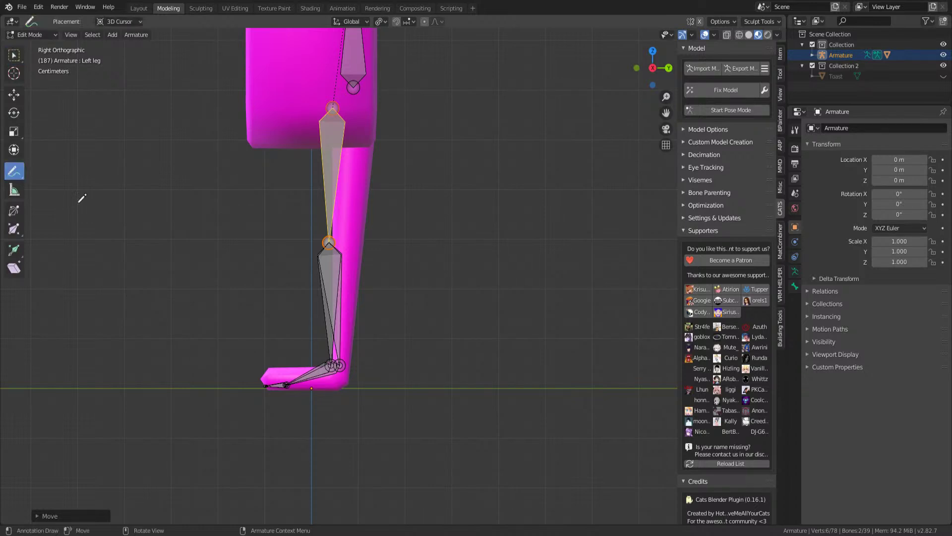
{"action": "left_click_drag", "start_coordinate": [296, 115], "coordinate": [276, 212]}
{"action": "left_click_drag", "start_coordinate": [285, 298], "coordinate": [304, 349]}
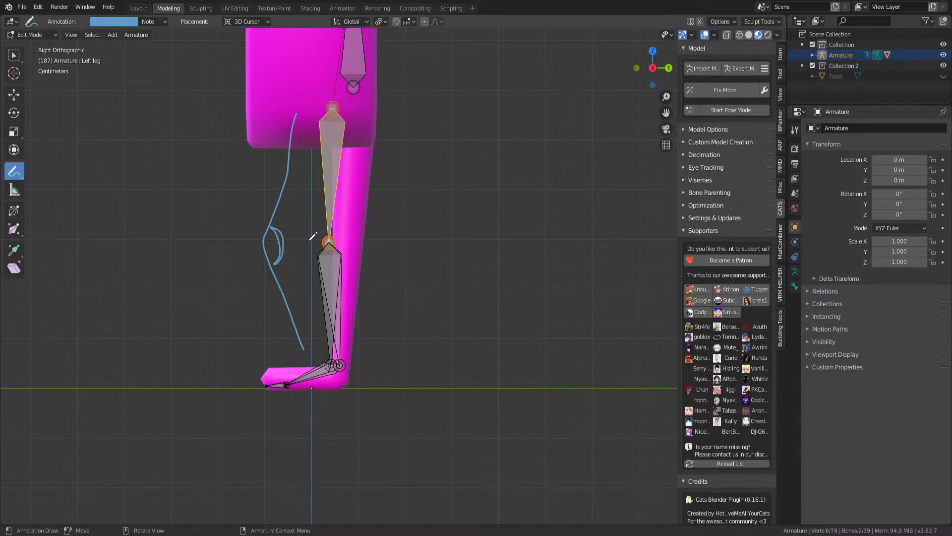
{"action": "key", "text": "ctrl+z"}
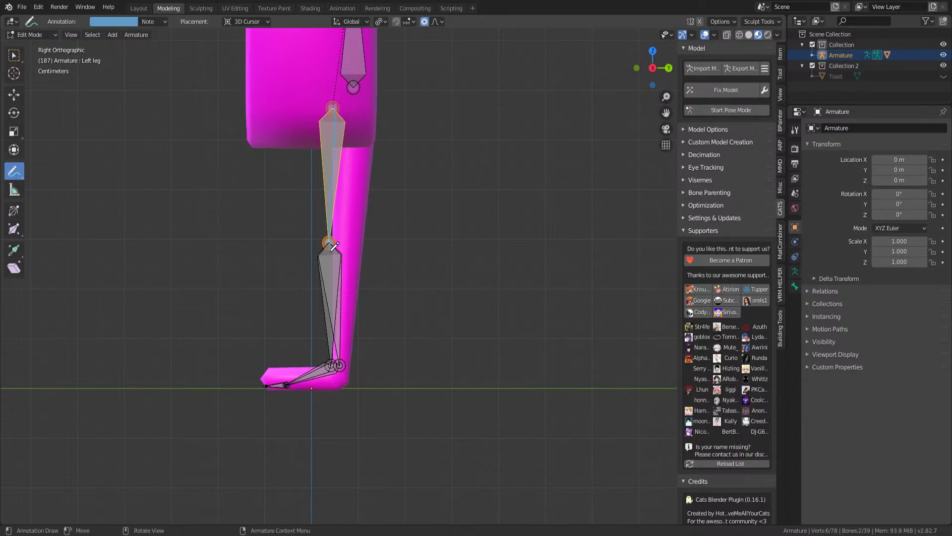
{"action": "mouse_move", "coordinate": [335, 222]}
{"action": "left_mouse_down"}
{"action": "mouse_move", "coordinate": [352, 227]}
{"action": "mouse_move", "coordinate": [344, 263]}
{"action": "left_mouse_up"}
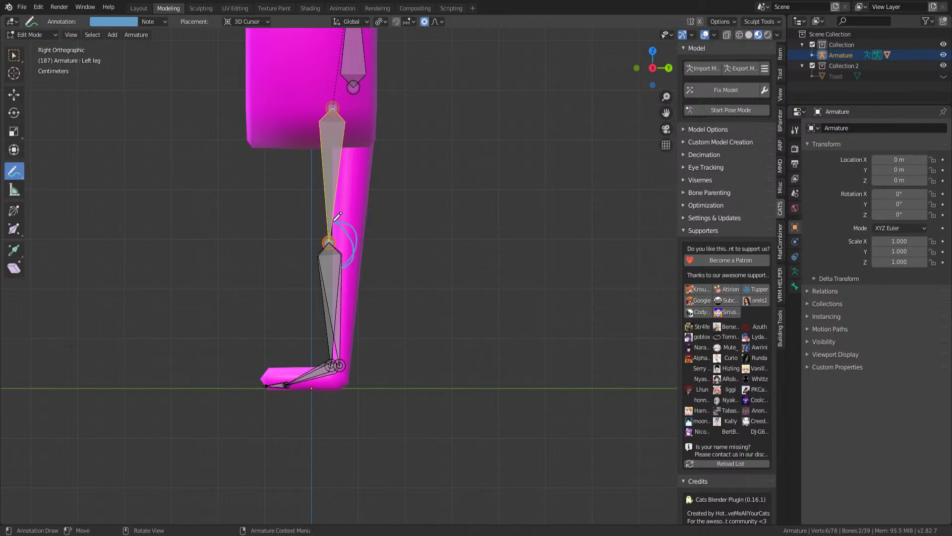
{"action": "key", "text": "ctrl+z"}
{"action": "left_click_drag", "start_coordinate": [271, 194], "coordinate": [231, 231]}
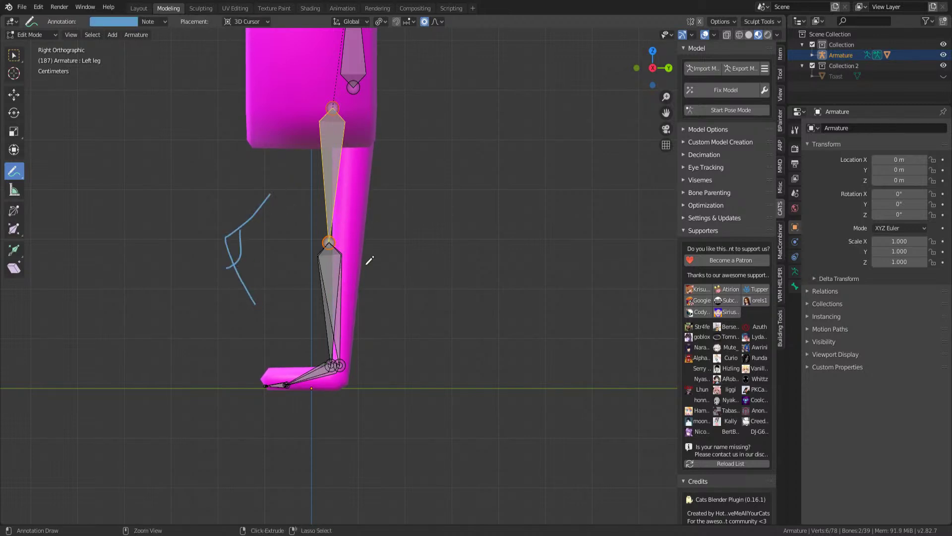
{"action": "key", "text": "ctrl+z"}
- Show the model in wireframe and move the top joints of both thigh bones slightly back along Y
{"action": "left_click", "coordinate": [13, 95]}
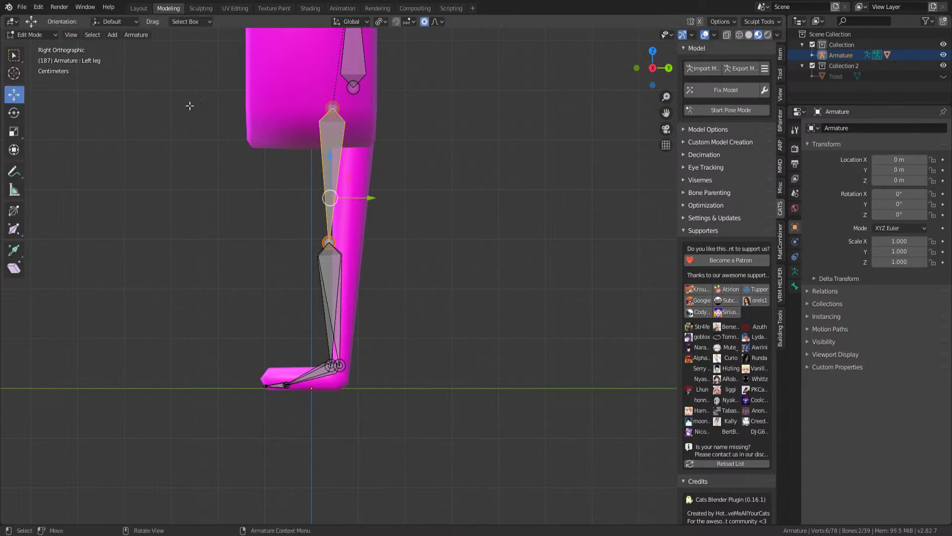
{"action": "left_click", "coordinate": [330, 107]}
{"action": "key", "text": "shift+z"}
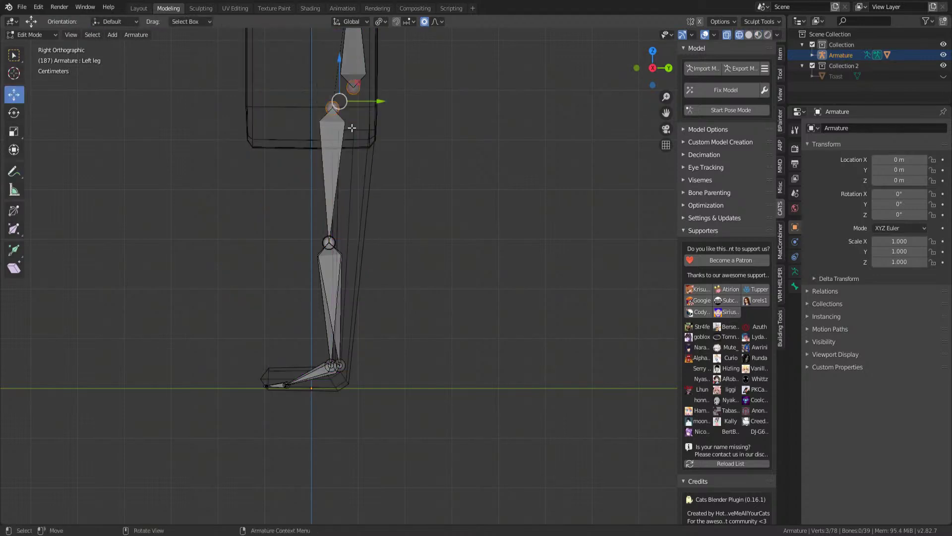
{"action": "left_click_drag", "start_coordinate": [333, 102], "coordinate": [346, 115]}
{"action": "left_click_drag", "start_coordinate": [266, 191], "coordinate": [352, 372]}
{"action": "left_click", "coordinate": [340, 366]}
{"action": "left_click", "coordinate": [352, 372]}
- Edit the Body mesh, select the faces of both legs and move them slightly forward
{"action": "key", "text": "Tab"}
{"action": "left_click", "coordinate": [367, 252]}
{"action": "key", "text": "Tab"}
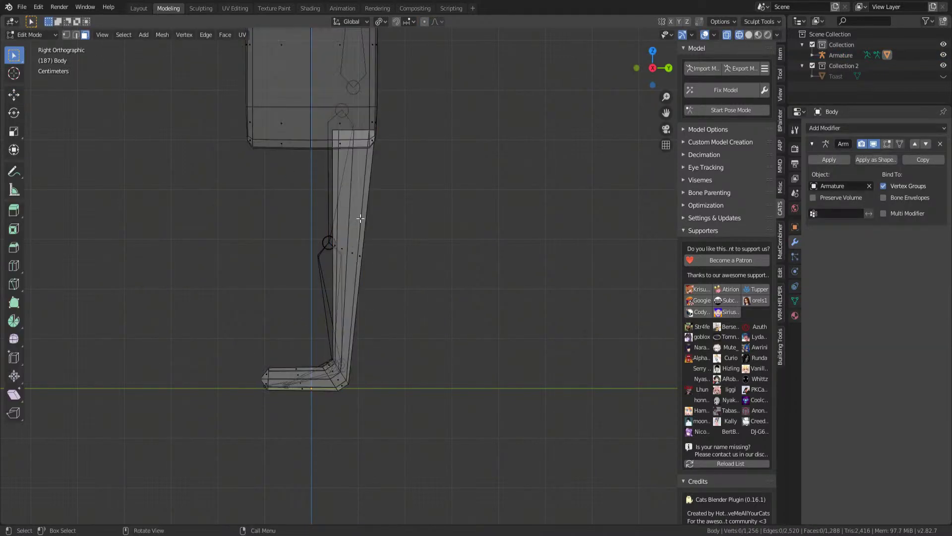
{"action": "left_click_drag", "start_coordinate": [298, 208], "coordinate": [317, 241]}
{"action": "left_click_drag", "start_coordinate": [299, 180], "coordinate": [318, 250], "text": "shift"}
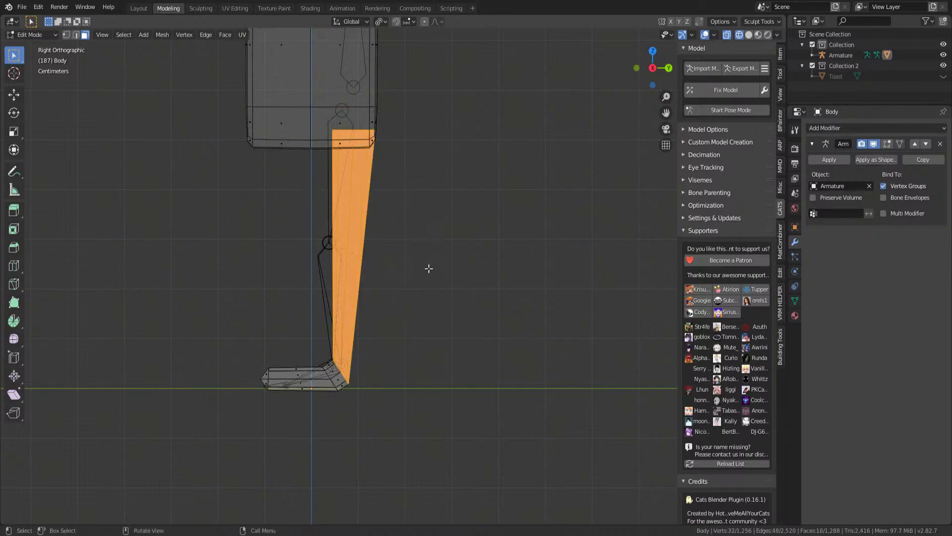
{"action": "key", "text": "g"}
{"action": "left_click", "coordinate": [423, 270]}
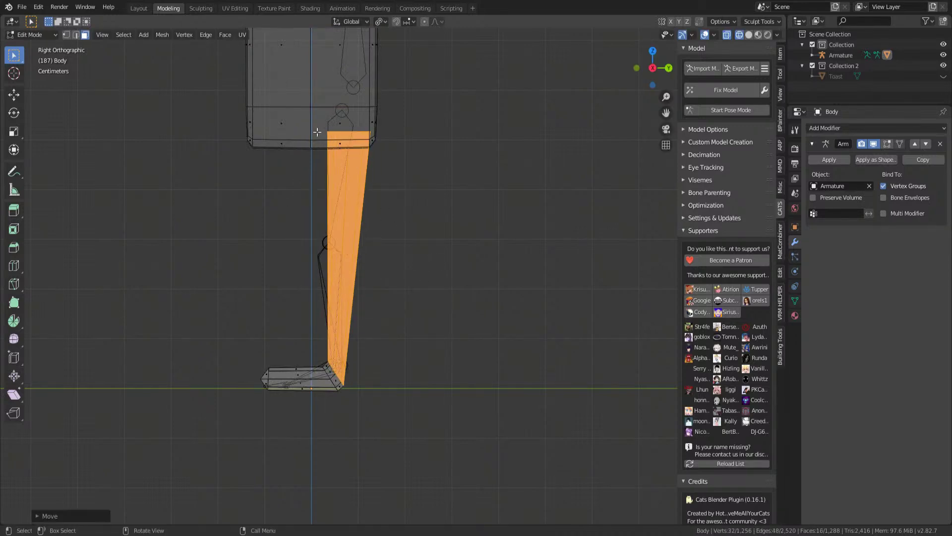
- Select the top vertices of both legs and move them forward so the mesh surrounds the thigh bones
{"action": "key", "text": "1"}
{"action": "key", "text": "b"}
{"action": "left_click_drag", "start_coordinate": [376, 140], "coordinate": [372, 134]}
{"action": "key", "text": "g"}
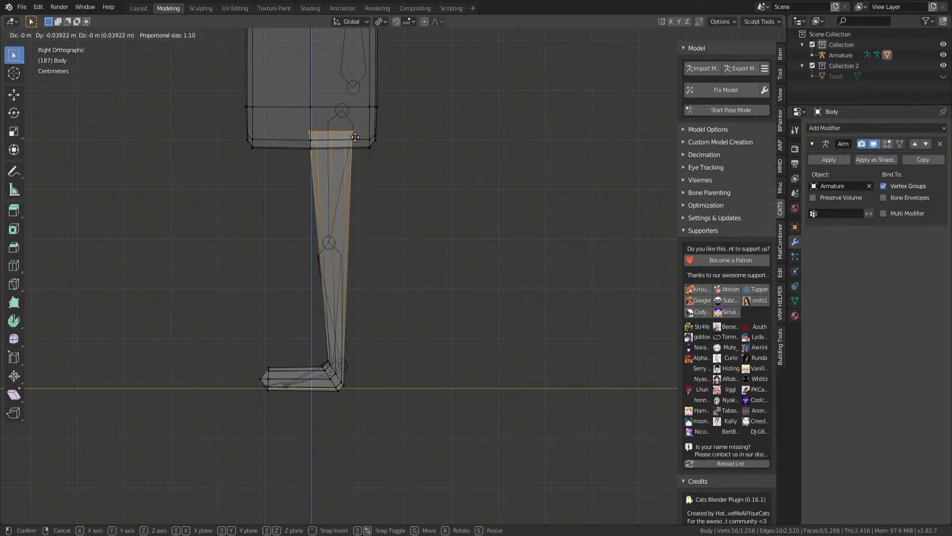
{"action": "left_click", "coordinate": [361, 138]}
- Add three evenly spaced loop cuts along each of the toast's two legs
{"action": "left_click_drag", "start_coordinate": [276, 244], "coordinate": [357, 397]}
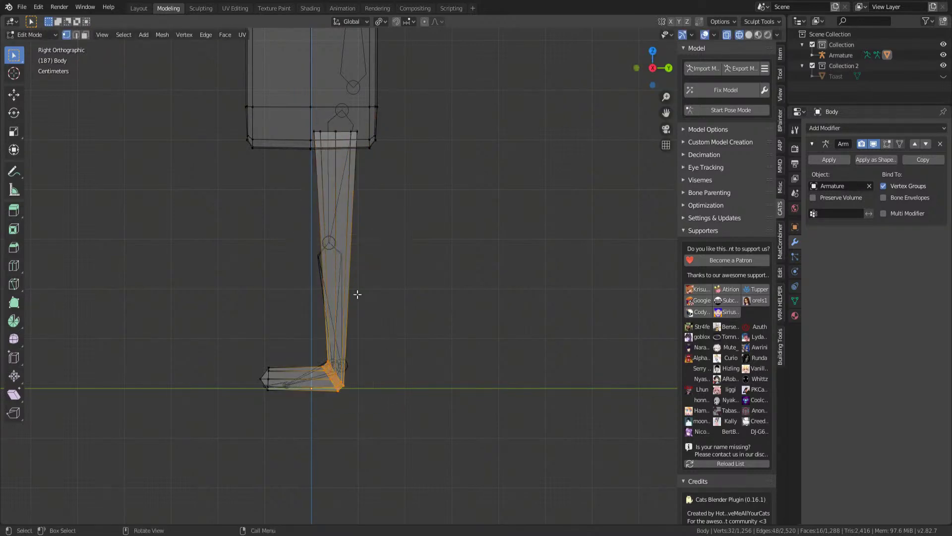
{"action": "middle_click_drag", "start_coordinate": [325, 259], "coordinate": [374, 261]}
{"action": "key", "text": "ctrl+r"}
{"action": "scroll", "coordinate": [345, 258], "scroll_direction": "up", "scroll_amount": 2}
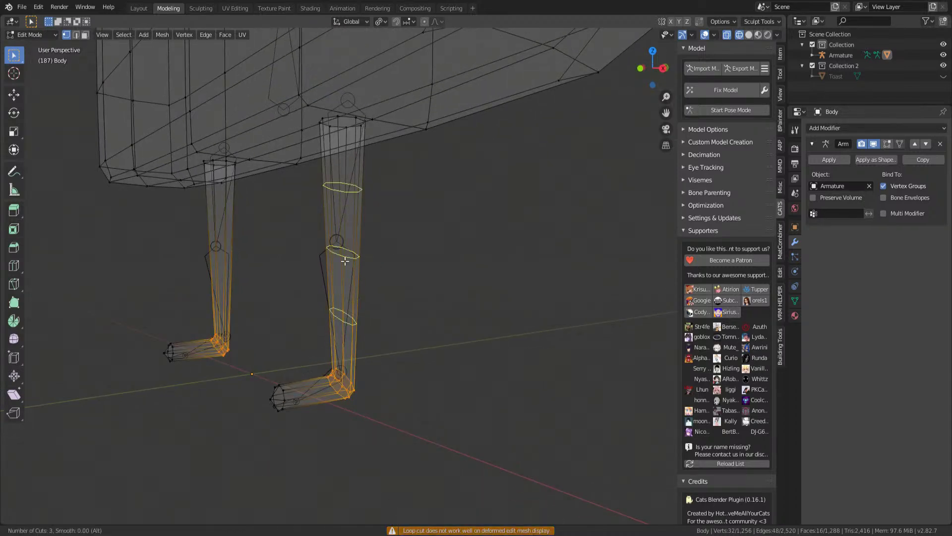
{"action": "left_click", "coordinate": [344, 258]}
{"action": "left_click", "coordinate": [345, 259]}
{"action": "key", "text": "ctrl+r"}
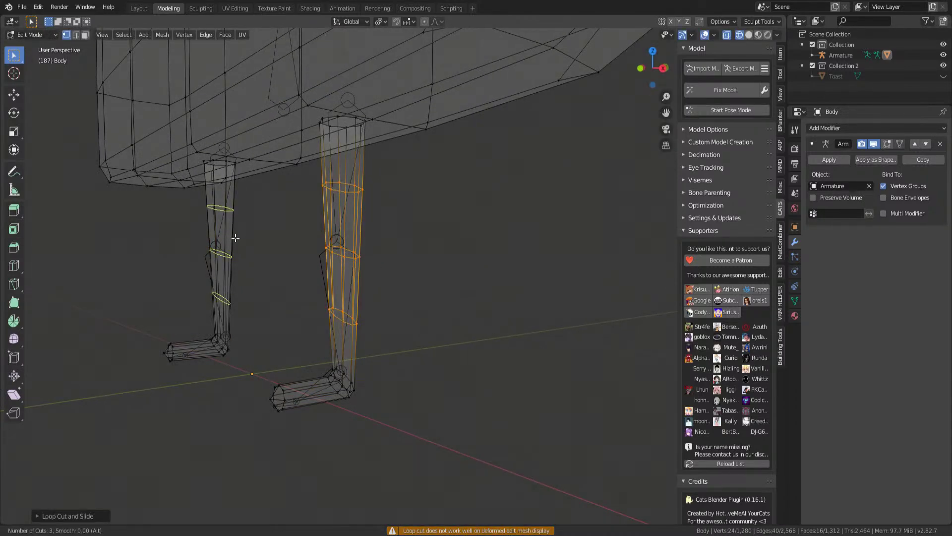
{"action": "left_click", "coordinate": [236, 238]}
{"action": "left_click", "coordinate": [235, 238]}
- Finish editing the Body mesh, turn off the wireframe display and save the file
{"action": "mouse_move", "coordinate": [235, 238]}
{"action": "middle_mouse_down"}
{"action": "mouse_move", "coordinate": [329, 255]}
{"action": "mouse_move", "coordinate": [341, 273]}
{"action": "mouse_move", "coordinate": [504, 279]}
{"action": "mouse_move", "coordinate": [454, 269]}
{"action": "mouse_move", "coordinate": [423, 293]}
{"action": "mouse_move", "coordinate": [472, 295]}
{"action": "middle_mouse_up"}
{"action": "key", "text": "Tab"}
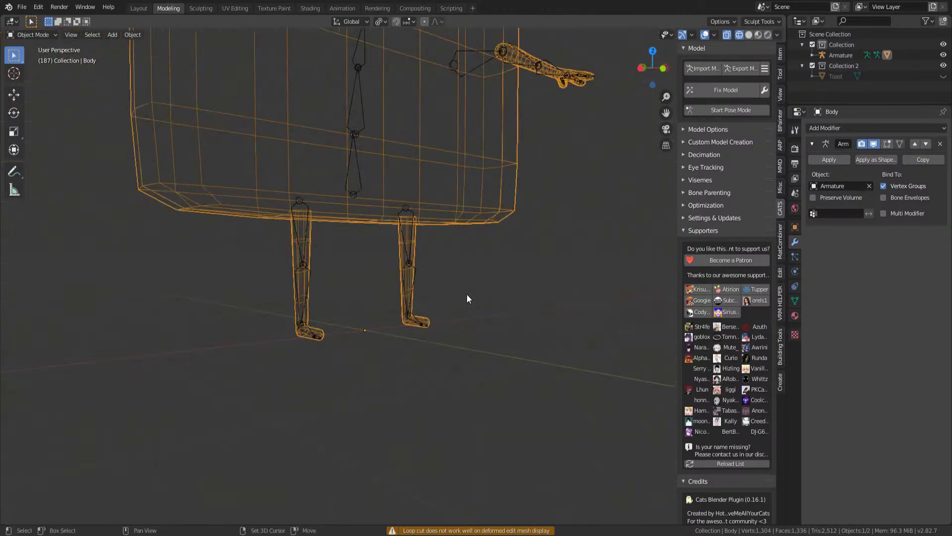
{"action": "key", "text": "shift+z"}
{"action": "mouse_move", "coordinate": [432, 217]}
{"action": "middle_mouse_down"}
{"action": "mouse_move", "coordinate": [436, 308]}
{"action": "mouse_move", "coordinate": [372, 336]}
{"action": "mouse_move", "coordinate": [355, 293]}
{"action": "mouse_move", "coordinate": [361, 282]}
{"action": "mouse_move", "coordinate": [404, 310]}
{"action": "middle_mouse_up"}
{"action": "key", "text": "ctrl+s"}
- Remove the Toast material slot from the Body mesh and assign the Toast.001 material instead
{"action": "left_click", "coordinate": [750, 36]}
{"action": "left_click", "coordinate": [758, 35]}
{"action": "left_click", "coordinate": [795, 316]}
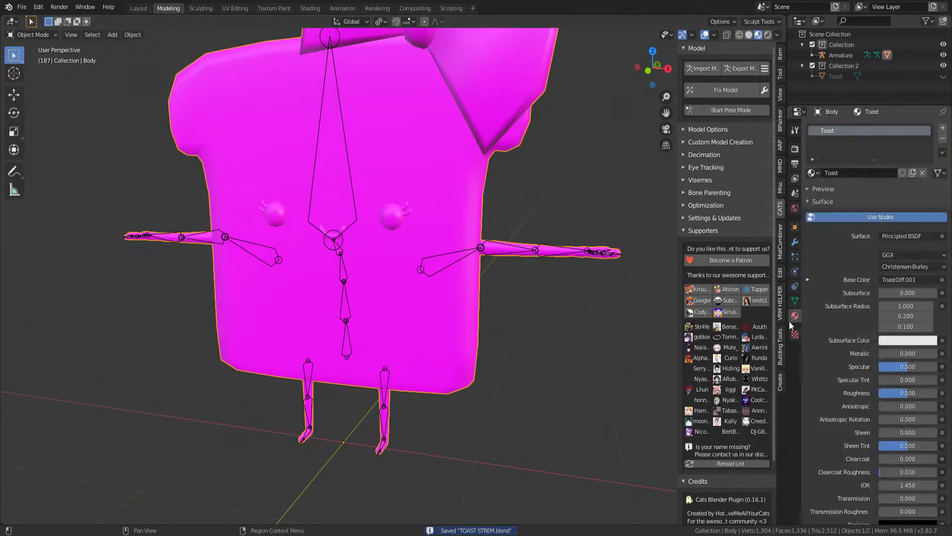
{"action": "left_click", "coordinate": [943, 139]}
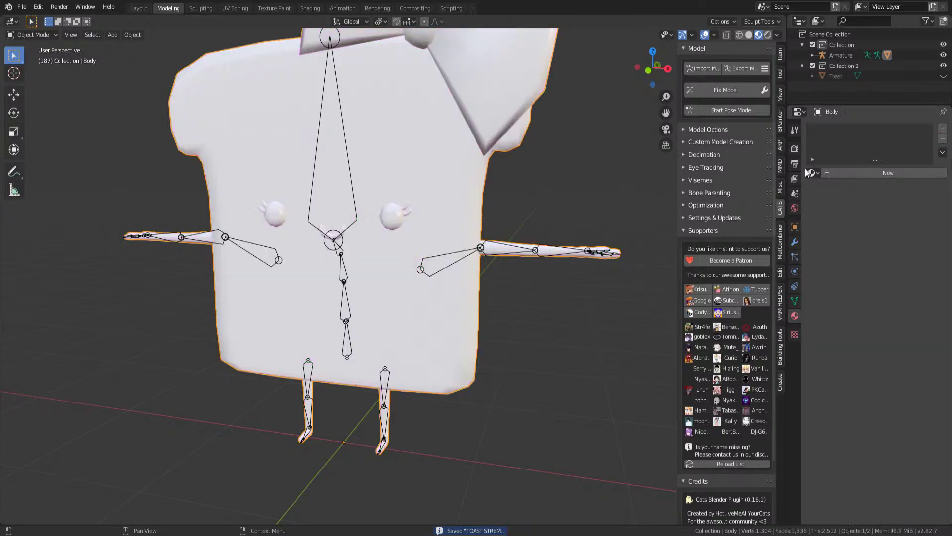
{"action": "left_click", "coordinate": [810, 172]}
{"action": "left_click", "coordinate": [820, 209]}
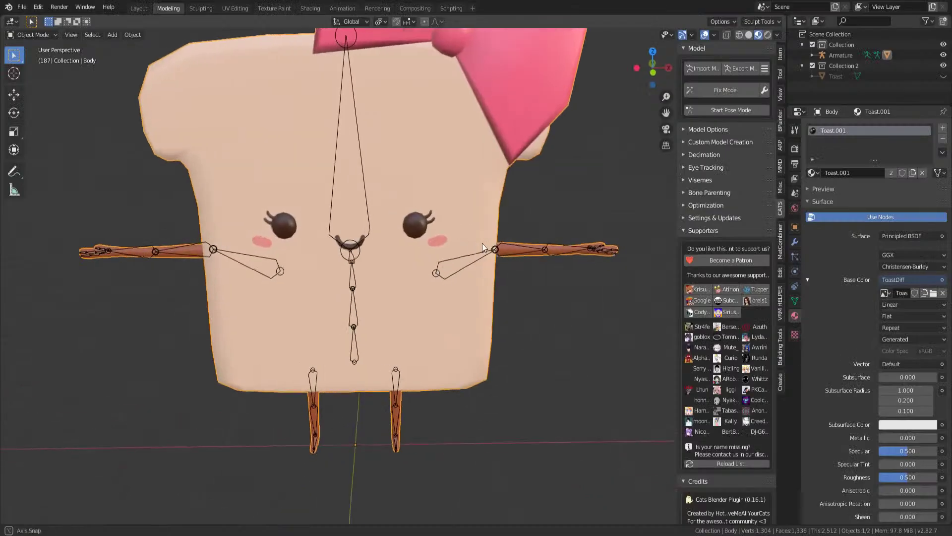
- Examine the retextured toast mesh and its bone placement from the front and the side, saving the file
{"action": "key", "text": "Tab"}
{"action": "scroll", "coordinate": [479, 243], "scroll_direction": "up", "scroll_amount": 5}
{"action": "key", "text": "ctrl+s"}
{"action": "scroll", "coordinate": [481, 244], "scroll_direction": "down", "scroll_amount": 6}
{"action": "key", "text": "Tab"}
{"action": "middle_click_drag", "start_coordinate": [117, 124], "coordinate": [202, 169]}
{"action": "key", "text": "KP_1"}
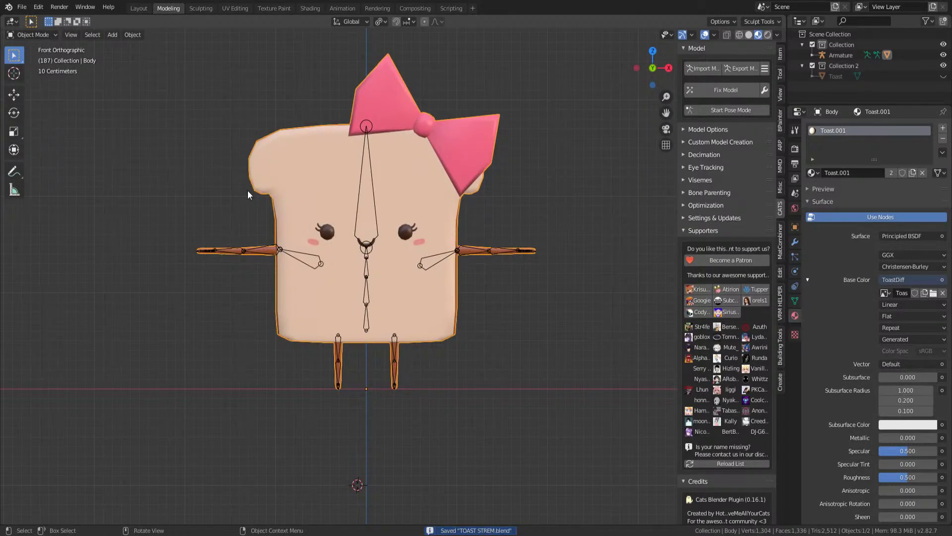
{"action": "middle_click_drag", "start_coordinate": [331, 219], "coordinate": [455, 215]}
{"action": "key", "text": "ctrl+s"}
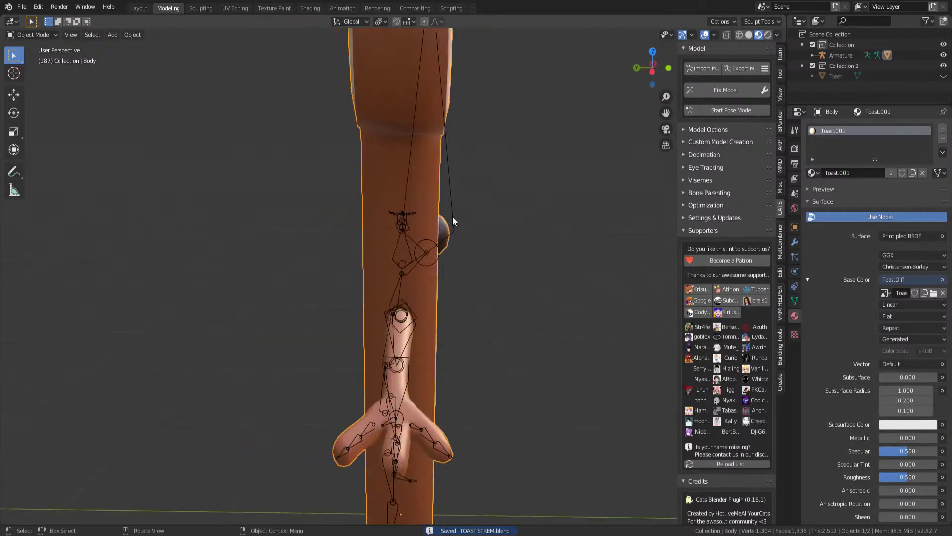
- Try moving the head bone about 0.13 m back along Y to the middle of the toast's thickness, then undo it
{"action": "left_click", "coordinate": [452, 217]}
{"action": "key", "text": "Tab"}
{"action": "middle_click_drag", "start_coordinate": [427, 255], "coordinate": [376, 247]}
{"action": "left_click", "coordinate": [430, 234]}
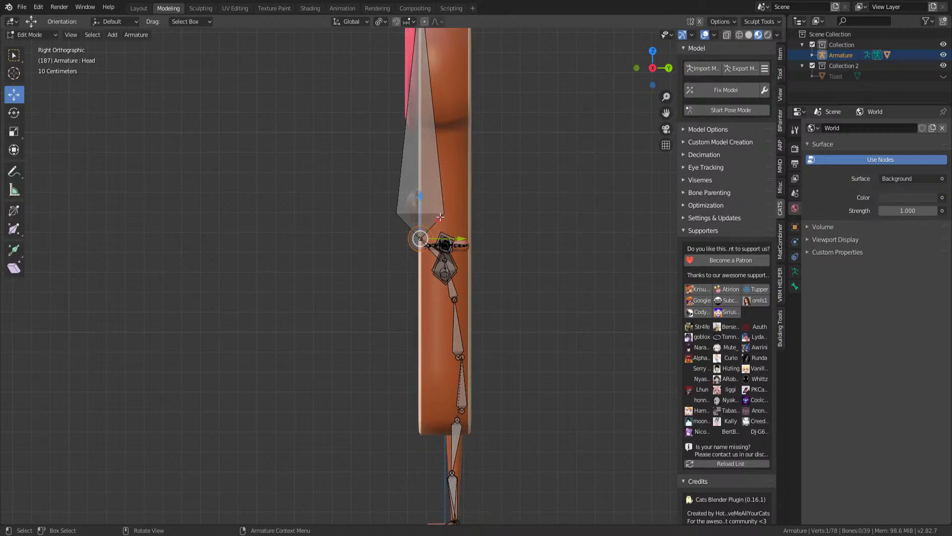
{"action": "key", "text": "g"}
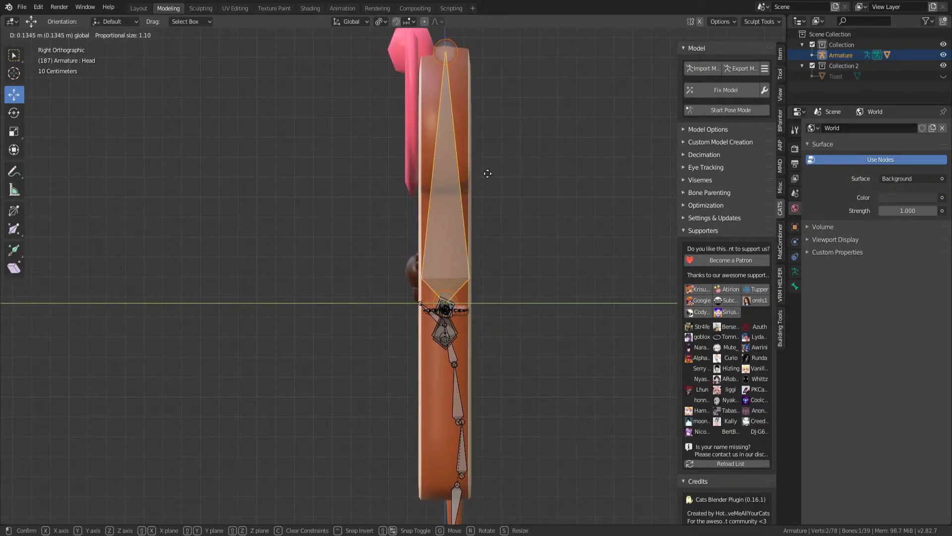
{"action": "left_click", "coordinate": [485, 172]}
{"action": "middle_click_drag", "start_coordinate": [470, 185], "coordinate": [400, 323]}
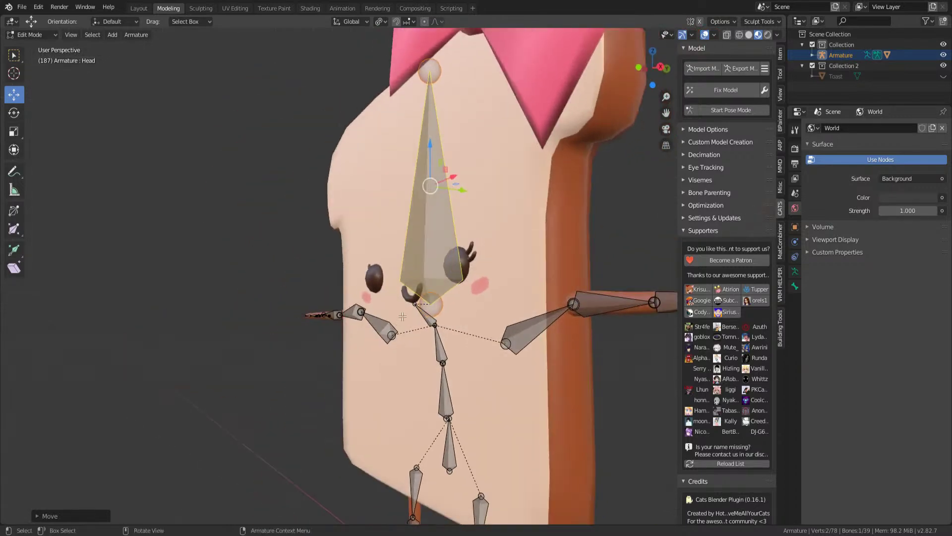
{"action": "key", "text": "ctrl+z"}
- Move the head bone together with the neck's tip back along Y to the middle of the toast's thickness
{"action": "left_click_drag", "start_coordinate": [431, 320], "coordinate": [433, 321]}
{"action": "middle_click_drag", "start_coordinate": [450, 305], "coordinate": [486, 283]}
{"action": "key", "text": "KP_1"}
{"action": "key", "text": "KP_3"}
{"action": "left_click_drag", "start_coordinate": [459, 218], "coordinate": [484, 219]}
- Adjust the lower spine and hip joints slightly forward along Y inside the toast, and save the file
{"action": "middle_click_drag", "start_coordinate": [452, 375], "coordinate": [449, 290], "text": "shift"}
{"action": "left_click_drag", "start_coordinate": [437, 297], "coordinate": [495, 334]}
{"action": "left_click_drag", "start_coordinate": [440, 367], "coordinate": [490, 390]}
{"action": "key", "text": "ctrl+s"}
{"action": "left_click", "coordinate": [458, 337]}
{"action": "left_click_drag", "start_coordinate": [496, 340], "coordinate": [494, 337]}
- Leave bone editing, save the file and reopen the armature for editing
{"action": "key", "text": "Tab"}
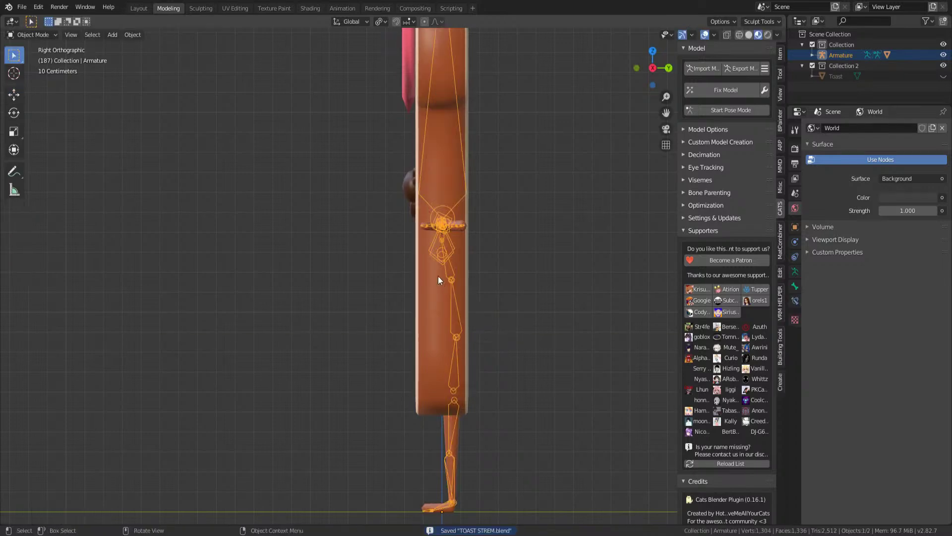
{"action": "key", "text": "KP_1"}
{"action": "scroll", "coordinate": [511, 288], "scroll_direction": "up", "scroll_amount": 3}
{"action": "key", "text": "ctrl+s"}
{"action": "key", "text": "Tab"}
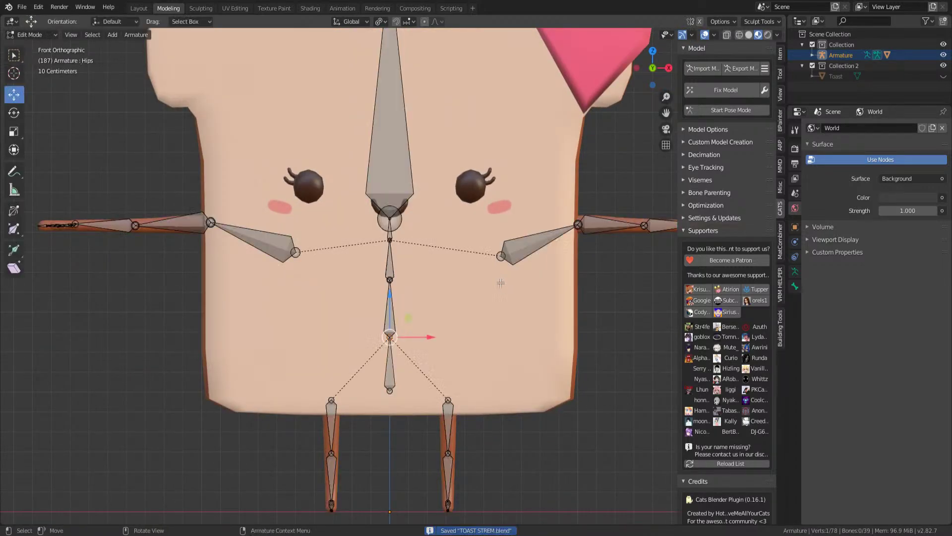
- Save the file and leave the armature's bone editing
{"action": "scroll", "coordinate": [499, 284], "scroll_direction": "down", "scroll_amount": 4}
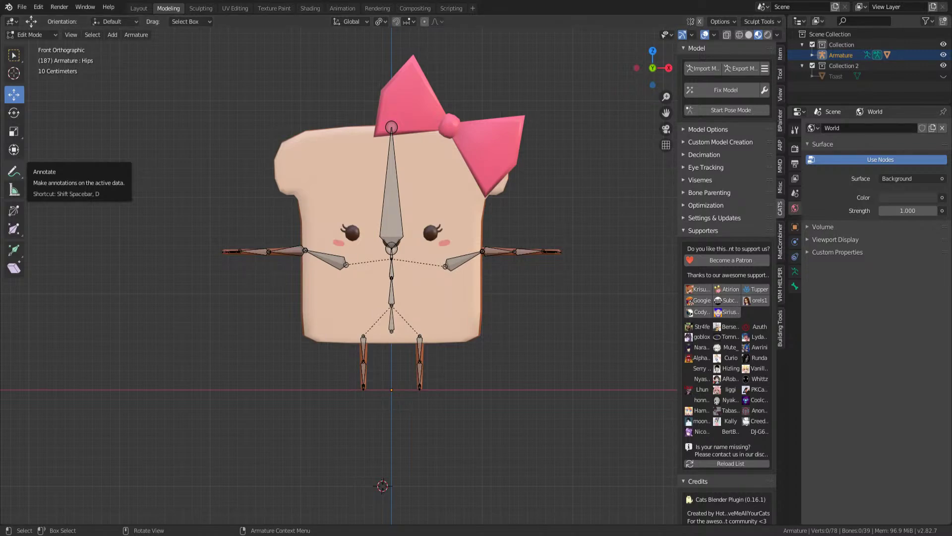
{"action": "key", "text": "ctrl+s"}
{"action": "key", "text": "Tab"}
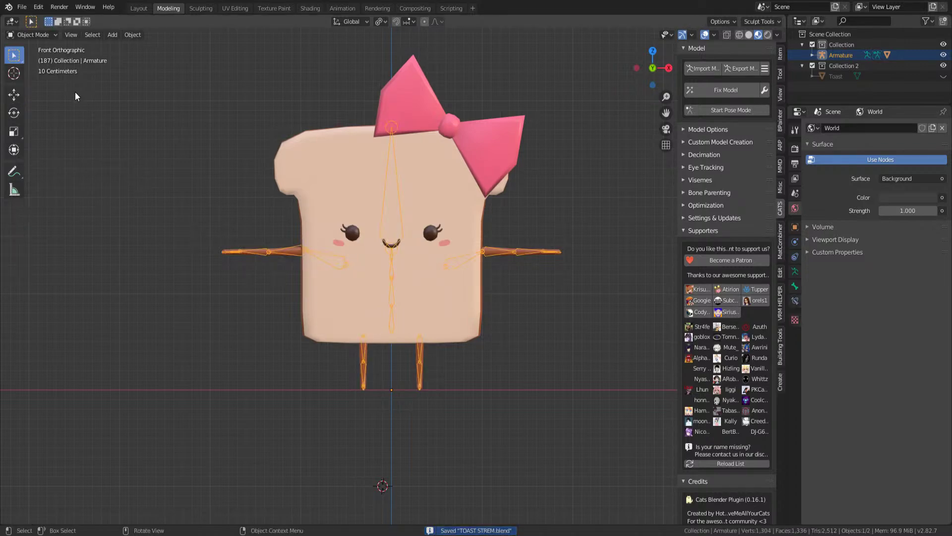
- Examine the armature's placement inside the toast from the front and from the side
{"action": "left_click", "coordinate": [148, 147]}
{"action": "middle_click_drag", "start_coordinate": [148, 148], "coordinate": [291, 273]}
{"action": "key", "text": "KP_1"}
{"action": "scroll", "coordinate": [400, 320], "scroll_direction": "down", "scroll_amount": 3}
{"action": "middle_click_drag", "start_coordinate": [401, 319], "coordinate": [272, 277]}
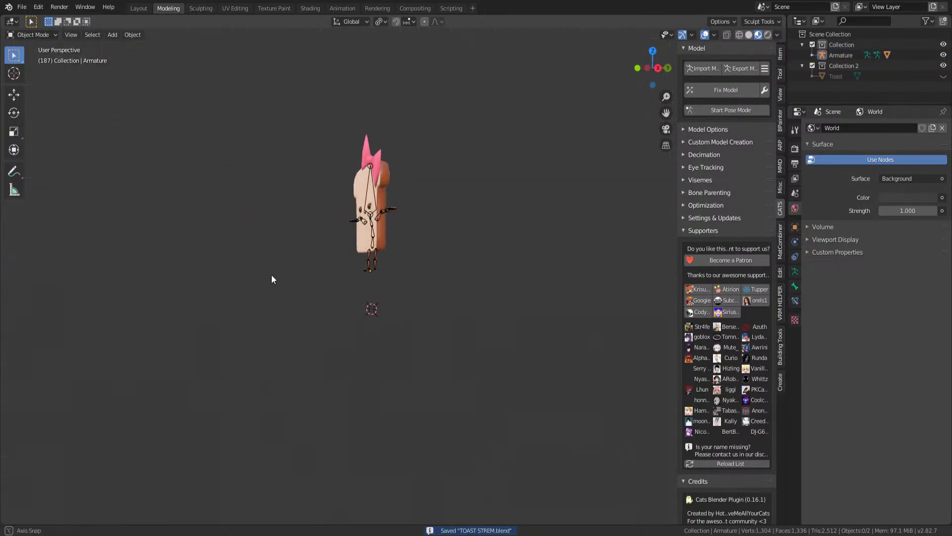
{"action": "scroll", "coordinate": [278, 248], "scroll_direction": "up", "scroll_amount": 5}
{"action": "middle_click_drag", "start_coordinate": [299, 154], "coordinate": [490, 340], "text": "shift"}
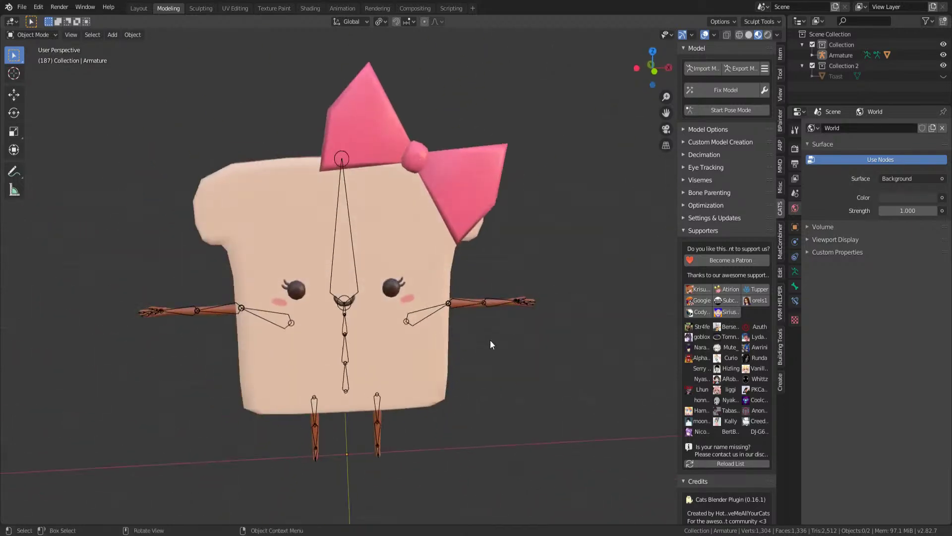
{"action": "key", "text": "KP_1"}
- Select the armature together with the Body mesh and enter Weight Paint mode on the mesh
{"action": "left_click", "coordinate": [360, 210]}
{"action": "middle_click_drag", "start_coordinate": [360, 210], "coordinate": [246, 96]}
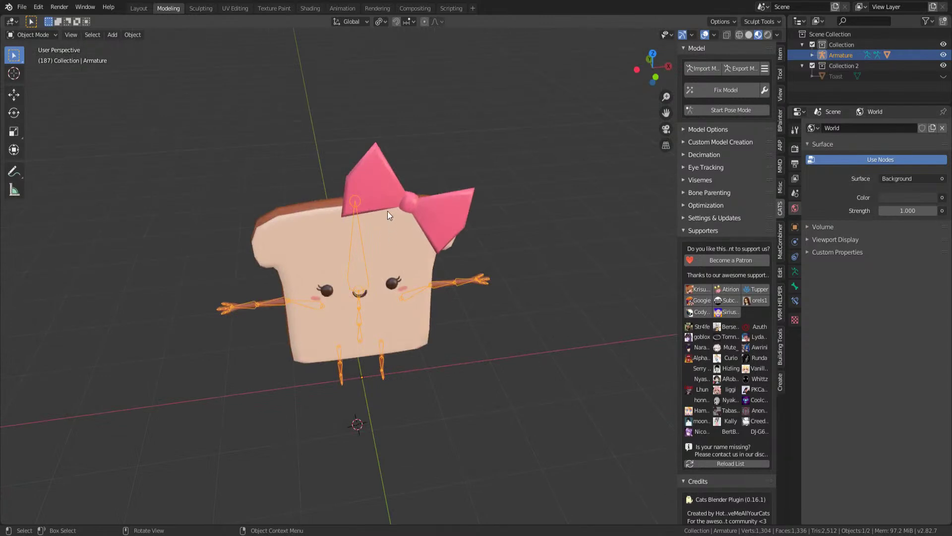
{"action": "left_click", "coordinate": [398, 239], "text": "shift"}
{"action": "key", "text": "ctrl+Tab"}
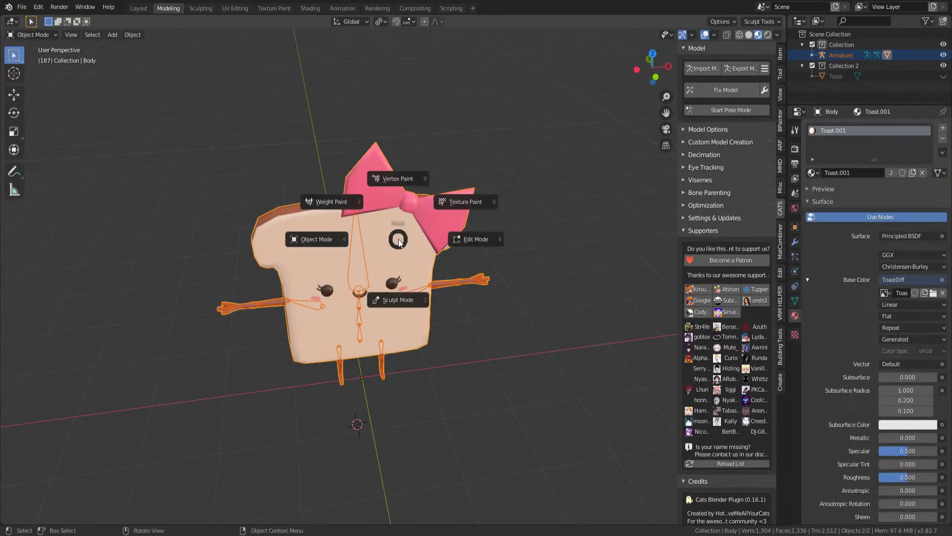
{"action": "left_click", "coordinate": [365, 214]}
- Paint the Head bone's weights in front view as a vertical gradient fading from the upper toast down towards its base
{"action": "left_click", "coordinate": [359, 248], "text": "ctrl"}
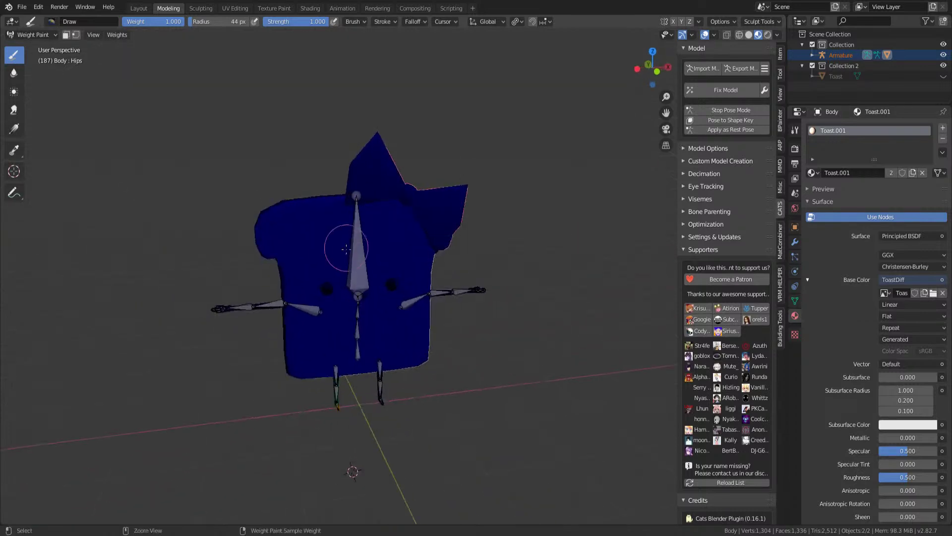
{"action": "key", "text": "KP_1"}
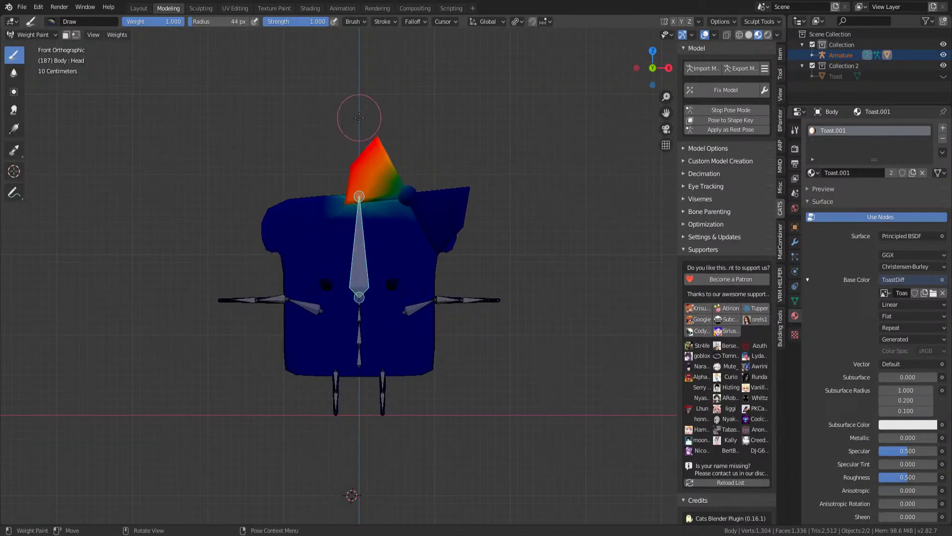
{"action": "left_click_drag", "start_coordinate": [363, 120], "coordinate": [365, 381], "text": "alt"}
{"action": "left_click_drag", "start_coordinate": [363, 232], "coordinate": [365, 348], "text": "alt"}
- Paint downward-fading vertical weight gradients for the Neck bone and the Chest bone, each starting just above its bone
{"action": "scroll", "coordinate": [366, 325], "scroll_direction": "up", "scroll_amount": 5}
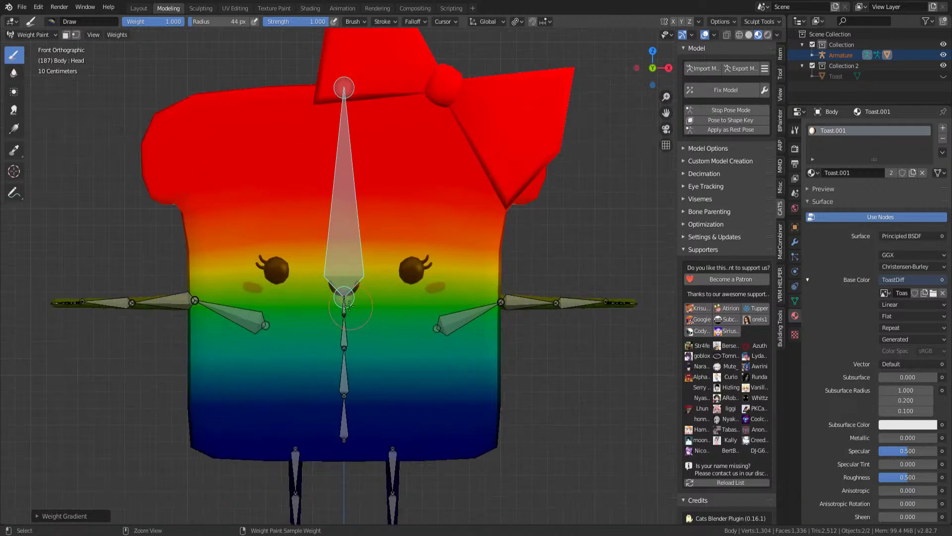
{"action": "left_click", "coordinate": [344, 306], "text": "ctrl"}
{"action": "left_click_drag", "start_coordinate": [344, 283], "coordinate": [343, 346], "text": "alt"}
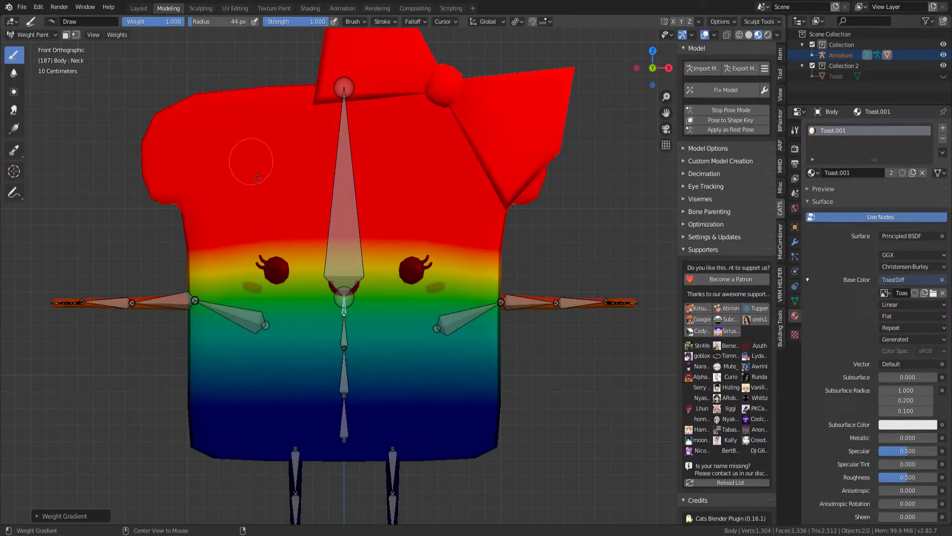
{"action": "left_click", "coordinate": [349, 334], "text": "ctrl"}
{"action": "left_click_drag", "start_coordinate": [345, 313], "coordinate": [344, 420], "text": "alt"}
- Paint a downward-fading weight gradient for the Spine bone and an upward-fading one from the Hips bone to the chest
{"action": "left_click", "coordinate": [345, 372], "text": "ctrl"}
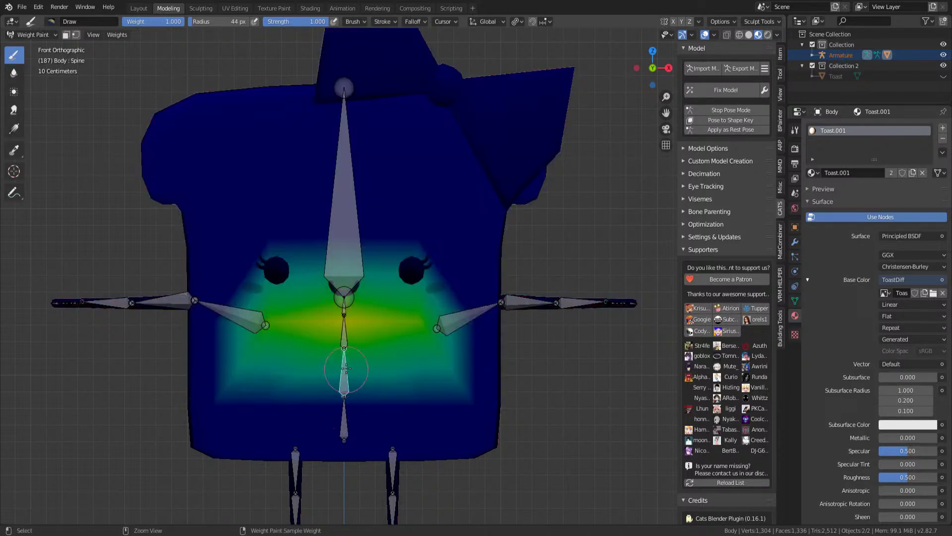
{"action": "left_click_drag", "start_coordinate": [345, 356], "coordinate": [345, 422], "text": "alt"}
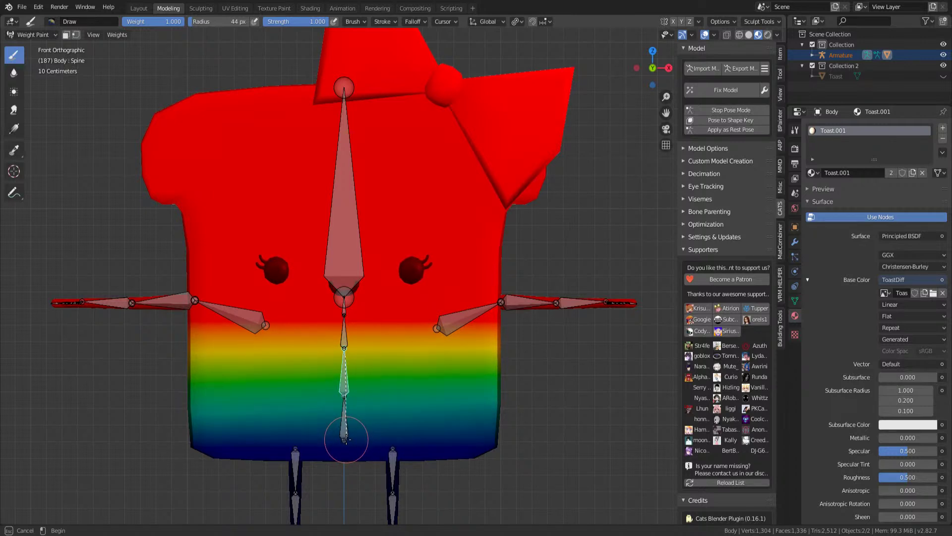
{"action": "left_click", "coordinate": [344, 427], "text": "ctrl"}
{"action": "left_click_drag", "start_coordinate": [345, 428], "coordinate": [346, 339]}
{"action": "left_click", "coordinate": [347, 337]}
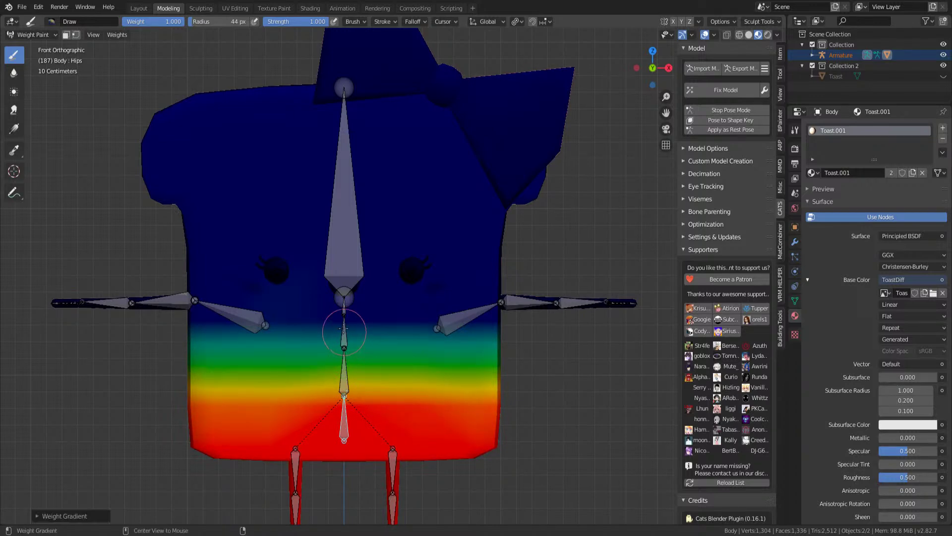
- Examine the weights of the leg and ankle bones on both sides
{"action": "scroll", "coordinate": [342, 307], "scroll_direction": "down", "scroll_amount": 5, "text": "shift"}
{"action": "left_click", "coordinate": [298, 314], "text": "ctrl"}
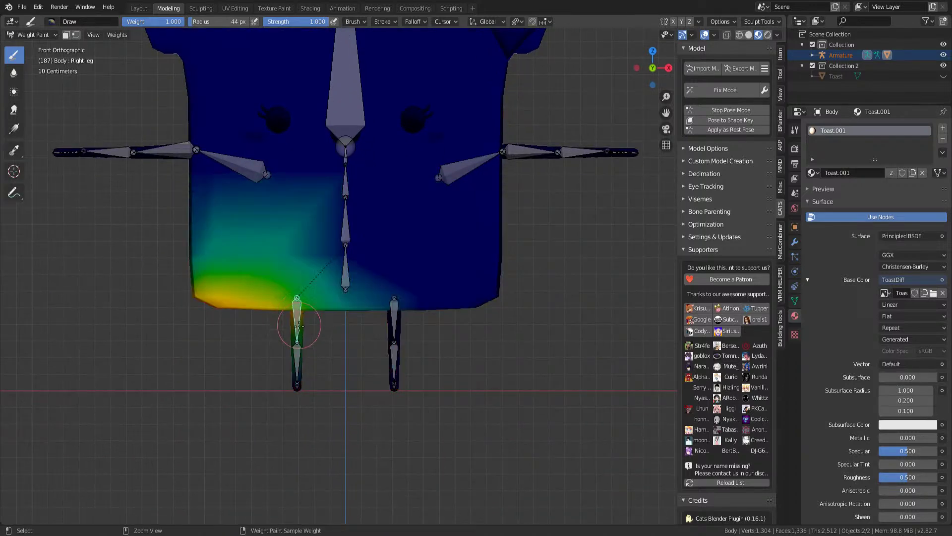
{"action": "scroll", "coordinate": [298, 350], "scroll_direction": "up", "scroll_amount": 2}
{"action": "left_click", "coordinate": [389, 319], "text": "ctrl"}
{"action": "left_click", "coordinate": [399, 392], "text": "ctrl"}
{"action": "left_click", "coordinate": [397, 320], "text": "ctrl"}
{"action": "left_click", "coordinate": [254, 392], "text": "ctrl"}
{"action": "middle_click_drag", "start_coordinate": [254, 392], "coordinate": [302, 397]}
{"action": "left_click", "coordinate": [303, 397], "text": "ctrl"}
{"action": "left_click", "coordinate": [413, 379], "text": "ctrl"}
{"action": "left_click", "coordinate": [410, 408], "text": "ctrl"}
{"action": "key", "text": "KP_1"}
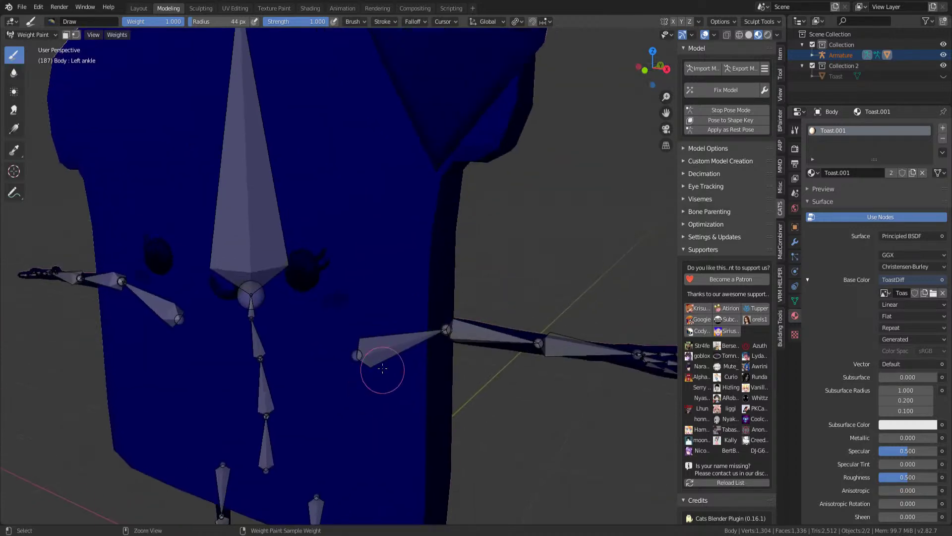
- Examine the weights of the left arm bones and the right shoulder bone
{"action": "left_click", "coordinate": [427, 327], "text": "ctrl"}
{"action": "scroll", "coordinate": [426, 328], "scroll_direction": "up", "scroll_amount": 3}
{"action": "middle_click_drag", "start_coordinate": [498, 306], "coordinate": [401, 251], "text": "shift"}
{"action": "middle_click_drag", "start_coordinate": [426, 372], "coordinate": [442, 308], "text": "shift"}
{"action": "left_click", "coordinate": [442, 309], "text": "ctrl"}
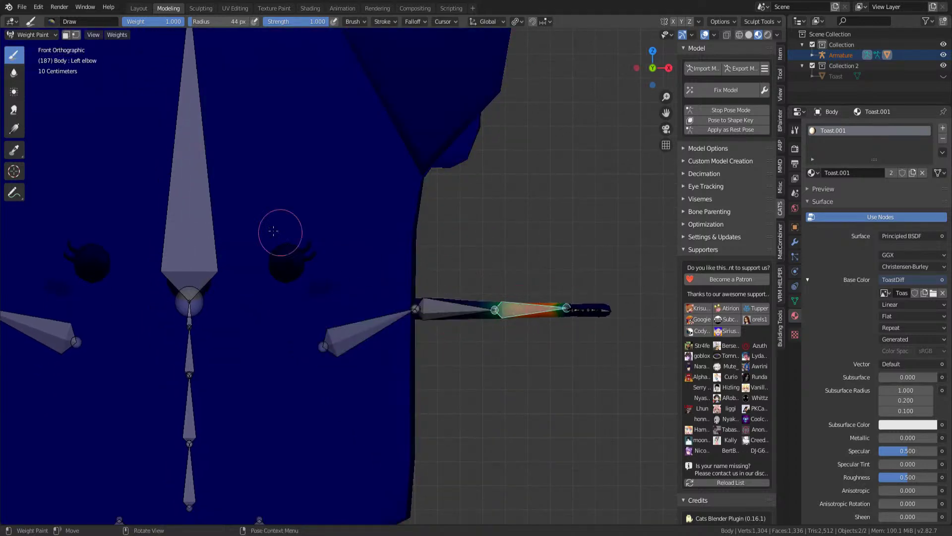
{"action": "scroll", "coordinate": [304, 292], "scroll_direction": "left", "scroll_amount": 10}
{"action": "left_click", "coordinate": [386, 351], "text": "ctrl"}
{"action": "middle_click_drag", "start_coordinate": [386, 351], "coordinate": [359, 398], "text": "shift"}
{"action": "scroll", "coordinate": [418, 219], "scroll_direction": "down", "scroll_amount": 2}
{"action": "middle_click_drag", "start_coordinate": [418, 218], "coordinate": [364, 204], "text": "shift"}
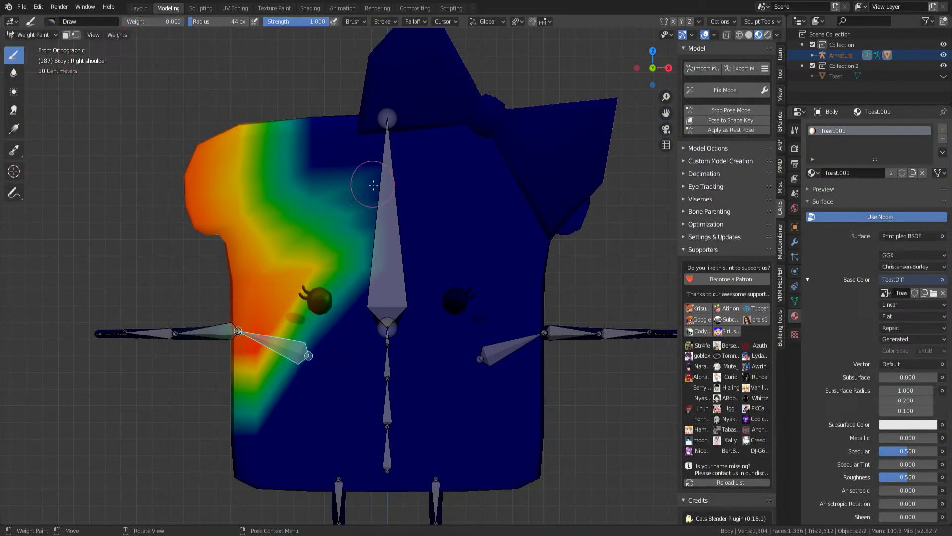
- With the Head bone active, select all linked arm and leg geometry in Edit Mode and return to Weight Paint mode
{"action": "left_click", "coordinate": [381, 223], "text": "ctrl"}
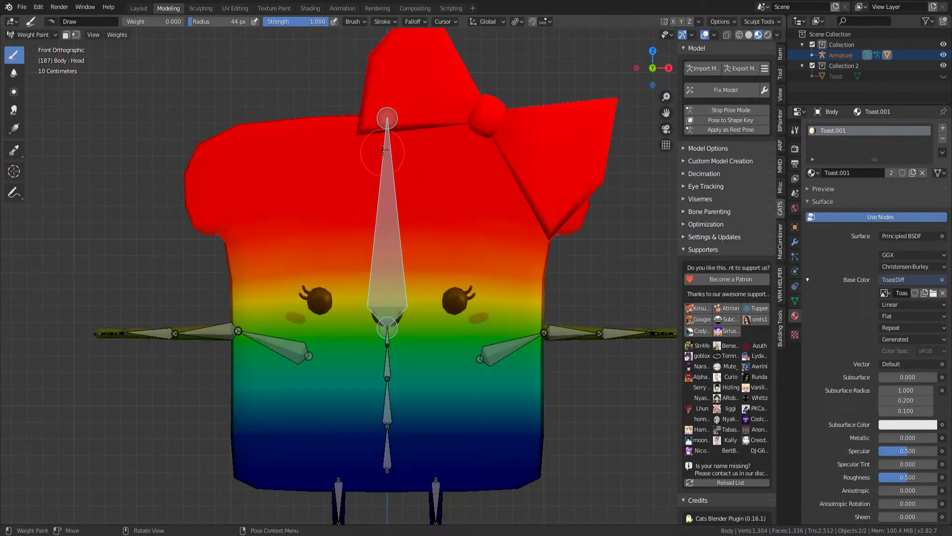
{"action": "middle_click_drag", "start_coordinate": [408, 244], "coordinate": [241, 340]}
{"action": "key", "text": "Tab"}
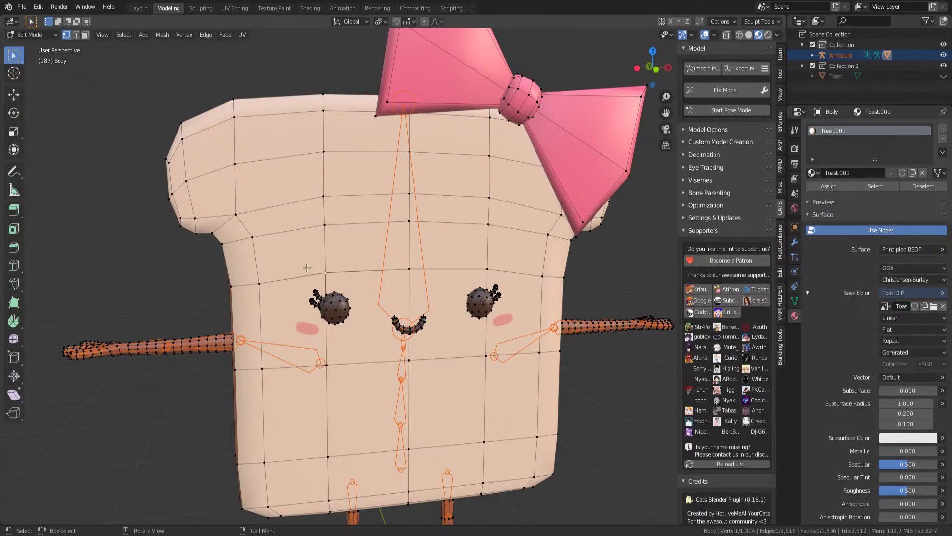
{"action": "key", "text": "l"}
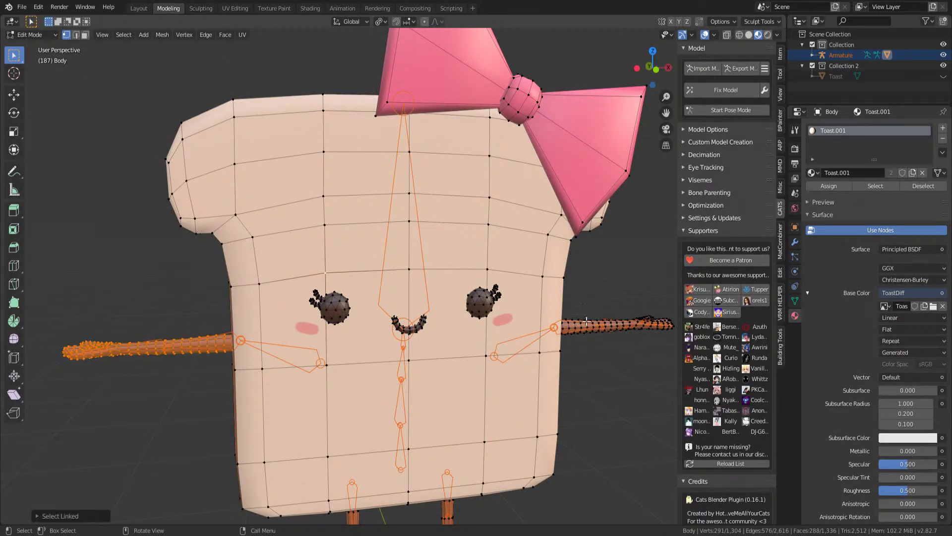
{"action": "left_click", "coordinate": [499, 393]}
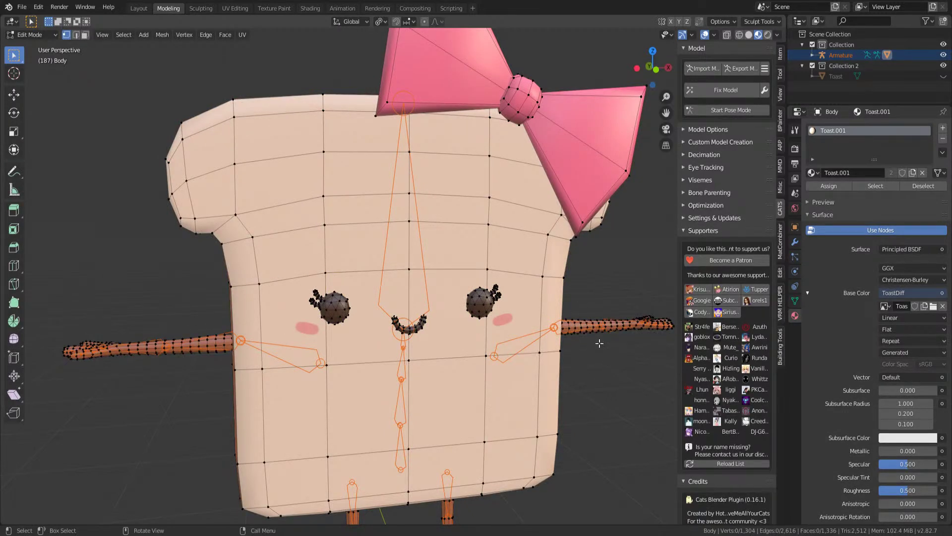
{"action": "key", "text": "l"}
{"action": "key", "text": "l"}
{"action": "scroll", "coordinate": [343, 427], "scroll_direction": "down", "scroll_amount": 3}
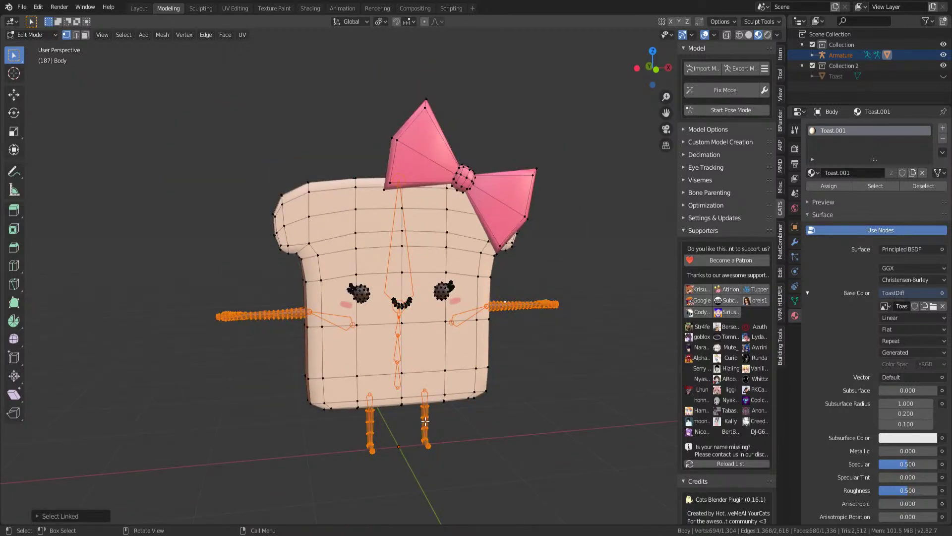
{"action": "key", "text": "KP_1"}
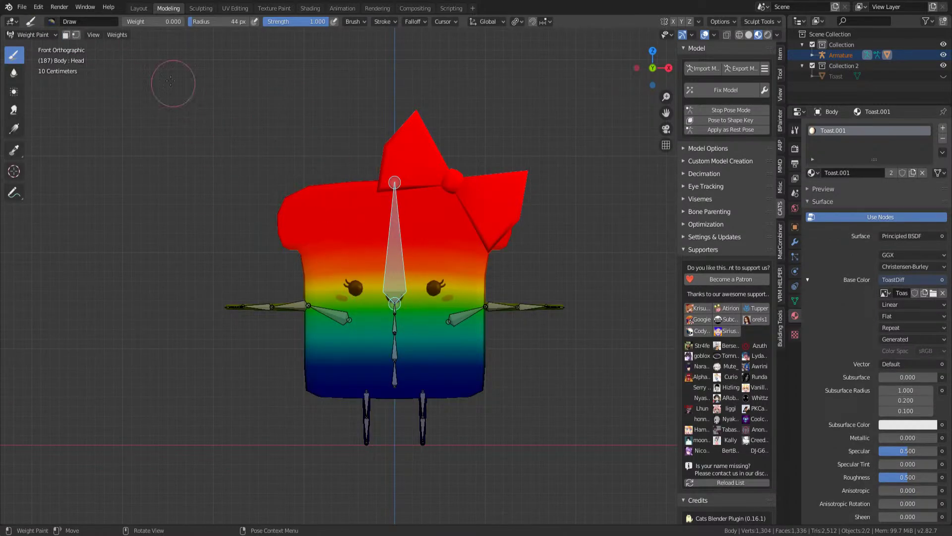
- Mask painting to the selected arm and leg faces and clear their Head weights with zero-weight gradients
{"action": "left_click", "coordinate": [65, 35]}
{"action": "mouse_move", "coordinate": [408, 255]}
{"action": "middle_mouse_down"}
{"action": "mouse_move", "coordinate": [433, 266]}
{"action": "mouse_move", "coordinate": [421, 263]}
{"action": "middle_mouse_up"}
{"action": "left_click_drag", "start_coordinate": [320, 213], "coordinate": [315, 162], "text": "alt"}
{"action": "left_click_drag", "start_coordinate": [243, 200], "coordinate": [239, 95], "text": "alt"}
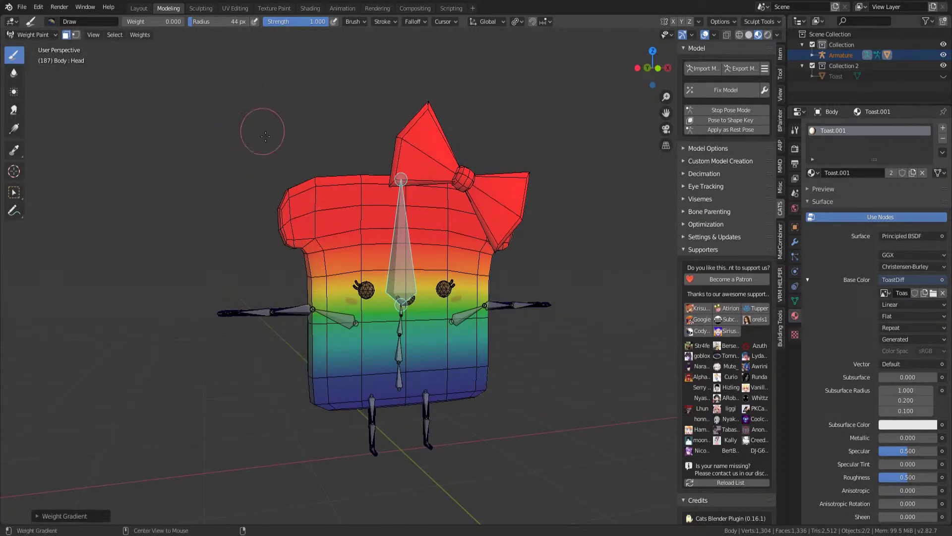
- Make the Neck bone active and clear its weights from the masked arms and legs with a zero-weight gradient
{"action": "middle_click_drag", "start_coordinate": [245, 100], "coordinate": [149, 75]}
{"action": "scroll", "coordinate": [45, 46], "scroll_direction": "up", "scroll_amount": 4}
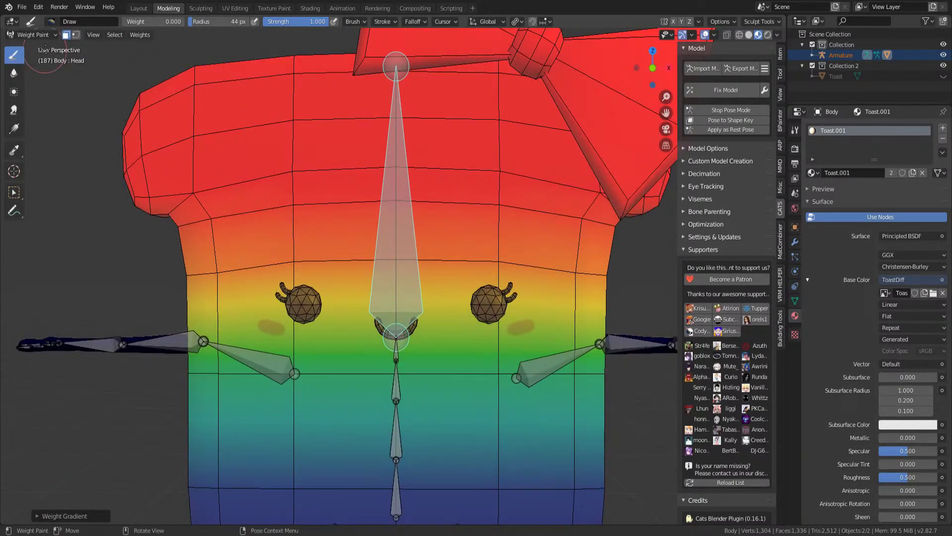
{"action": "left_click", "coordinate": [66, 35]}
{"action": "left_click", "coordinate": [393, 359], "text": "ctrl"}
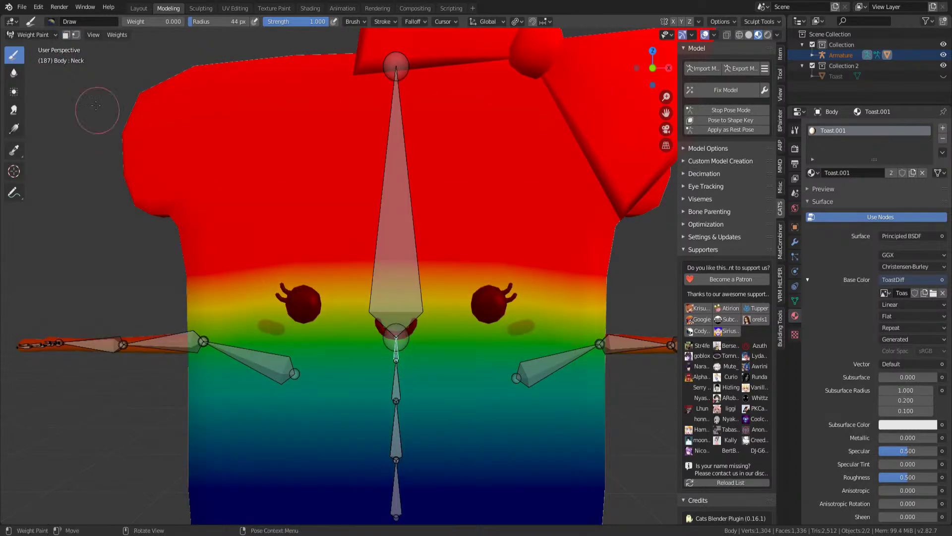
{"action": "left_click", "coordinate": [66, 36]}
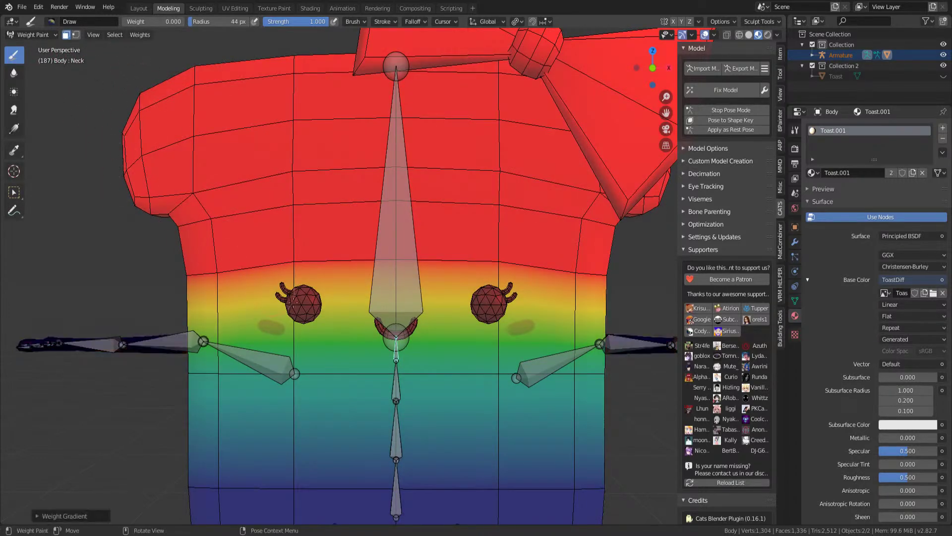
- Clear the Chest and Spine bones' weights from the masked arms and legs with zero-weight gradients
{"action": "left_click", "coordinate": [67, 34]}
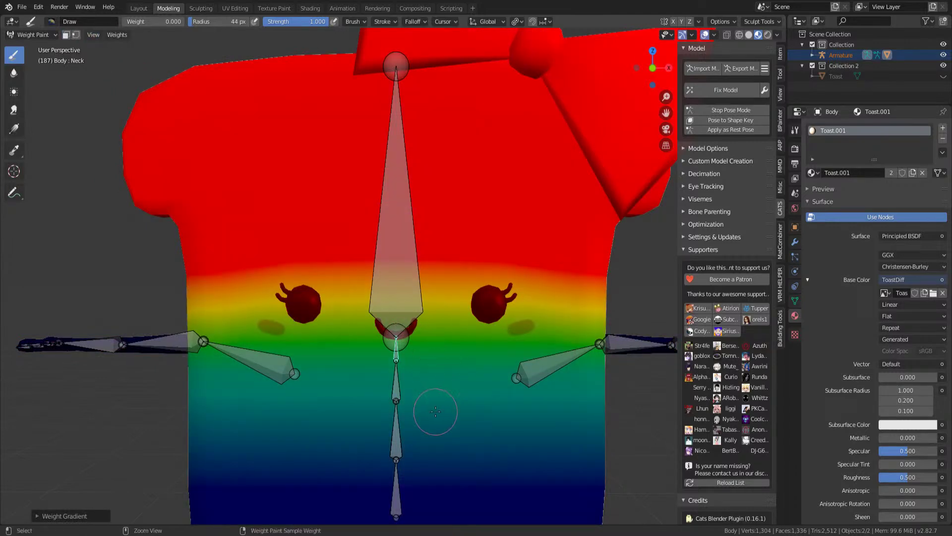
{"action": "left_click", "coordinate": [395, 381], "text": "ctrl"}
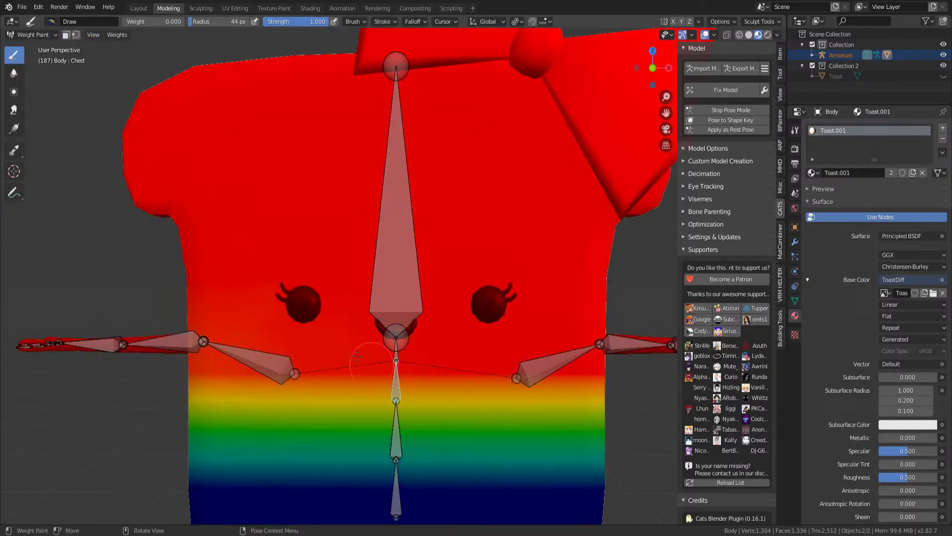
{"action": "left_click", "coordinate": [65, 35]}
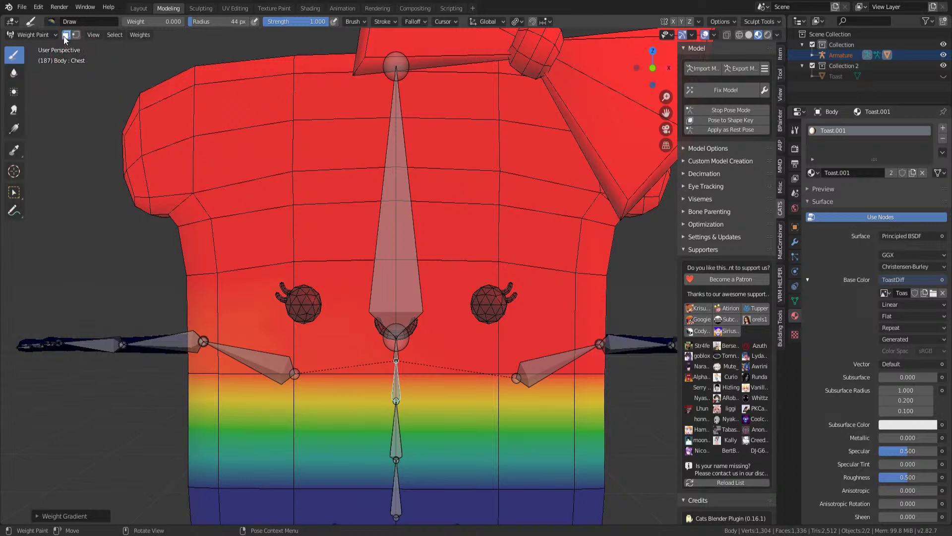
{"action": "left_click", "coordinate": [65, 36]}
{"action": "left_click", "coordinate": [396, 431], "text": "ctrl"}
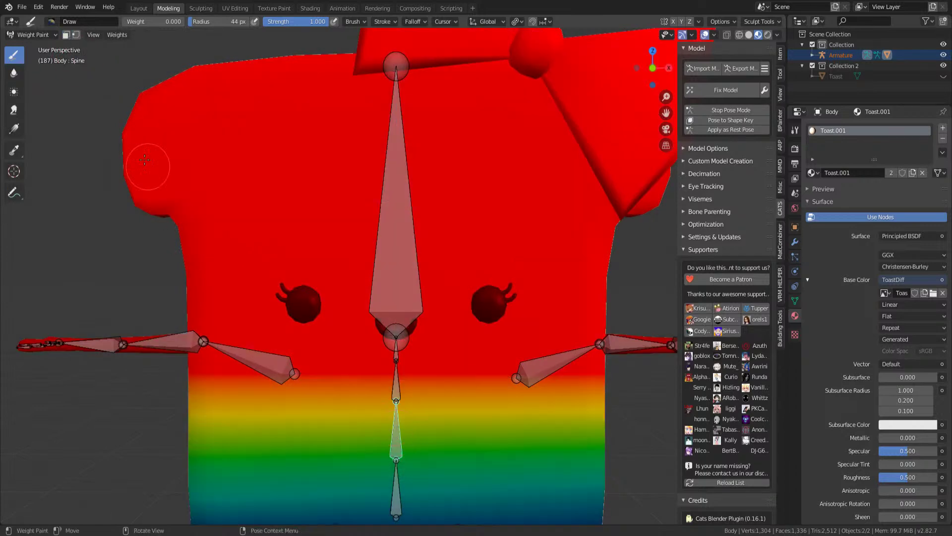
{"action": "left_click", "coordinate": [65, 35]}
{"action": "middle_click_drag", "start_coordinate": [455, 522], "coordinate": [397, 342], "text": "shift"}
- Make the Hips bone active and clear its weights from the masked arms and legs with a zero-weight gradient
{"action": "left_click", "coordinate": [66, 34]}
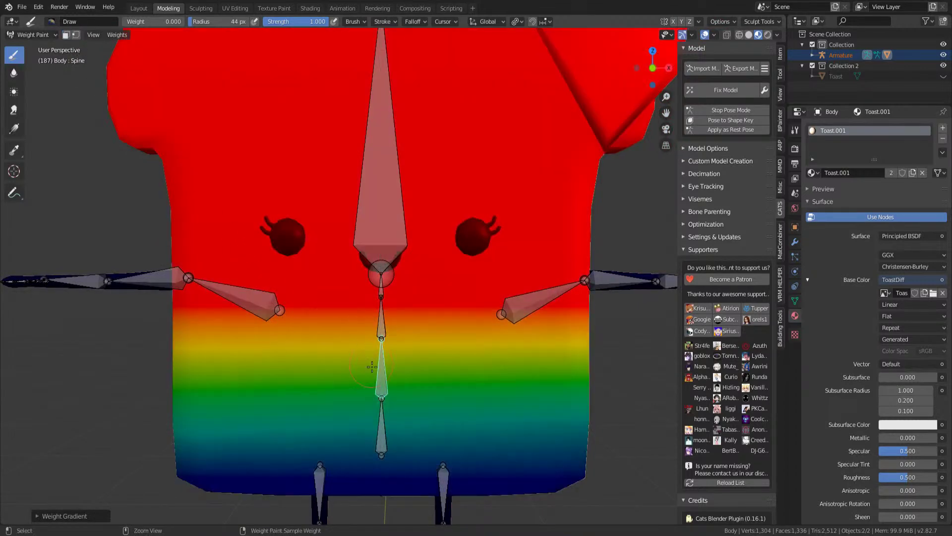
{"action": "left_click", "coordinate": [384, 427], "text": "ctrl"}
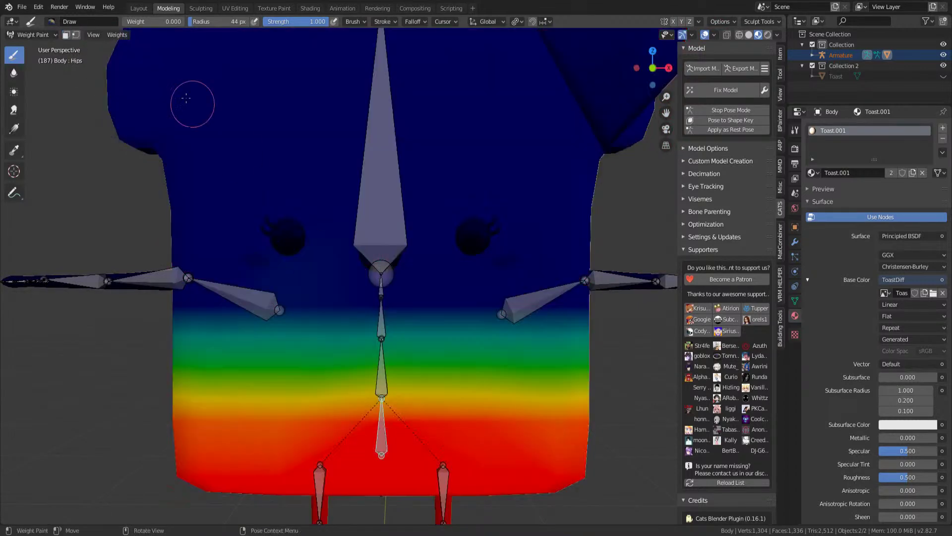
{"action": "left_click", "coordinate": [66, 34]}
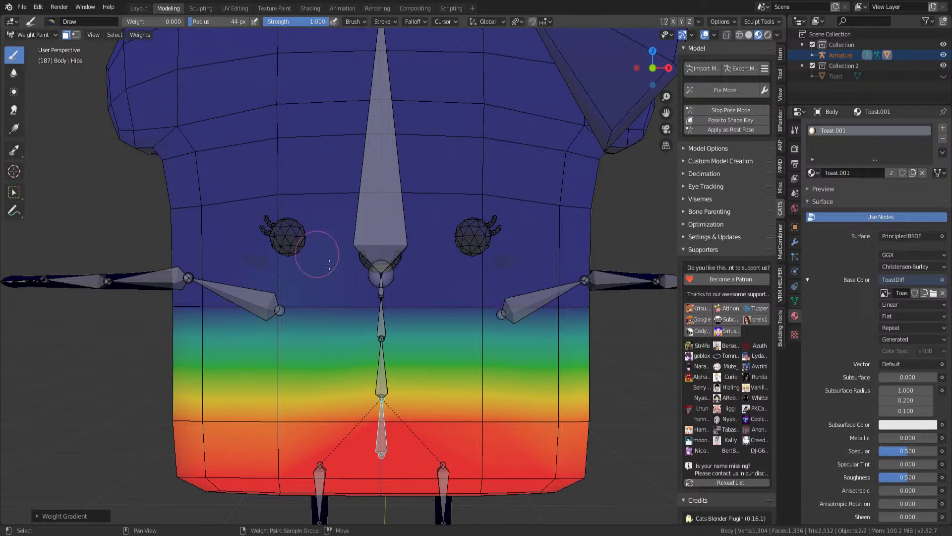
{"action": "scroll", "coordinate": [276, 218], "scroll_direction": "down", "scroll_amount": 2}
{"action": "middle_click_drag", "start_coordinate": [276, 218], "coordinate": [391, 283]}
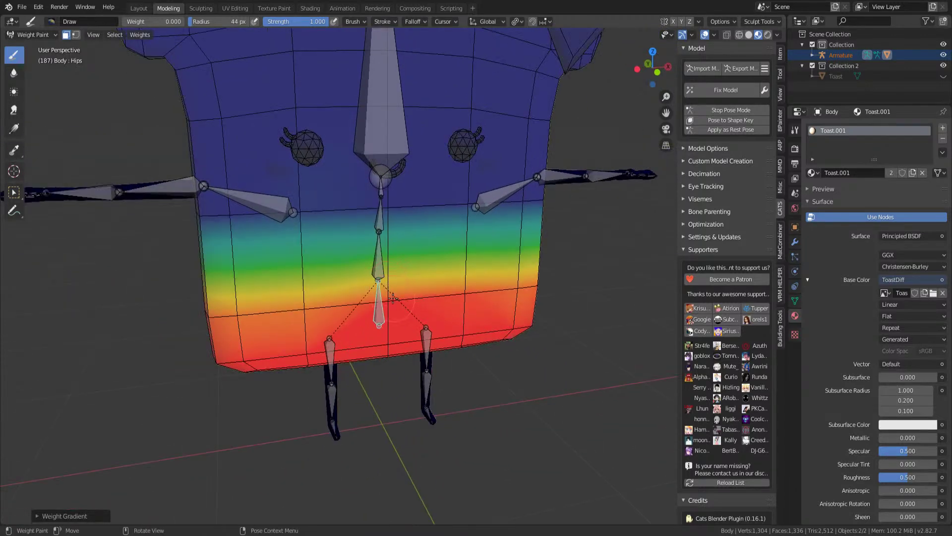
- In Edit Mode, select the toast body, mouth, eyes, eyelashes and bow as linked pieces, leaving out the limbs, then return to Weight Paint mode
{"action": "middle_click_drag", "start_coordinate": [451, 275], "coordinate": [381, 288]}
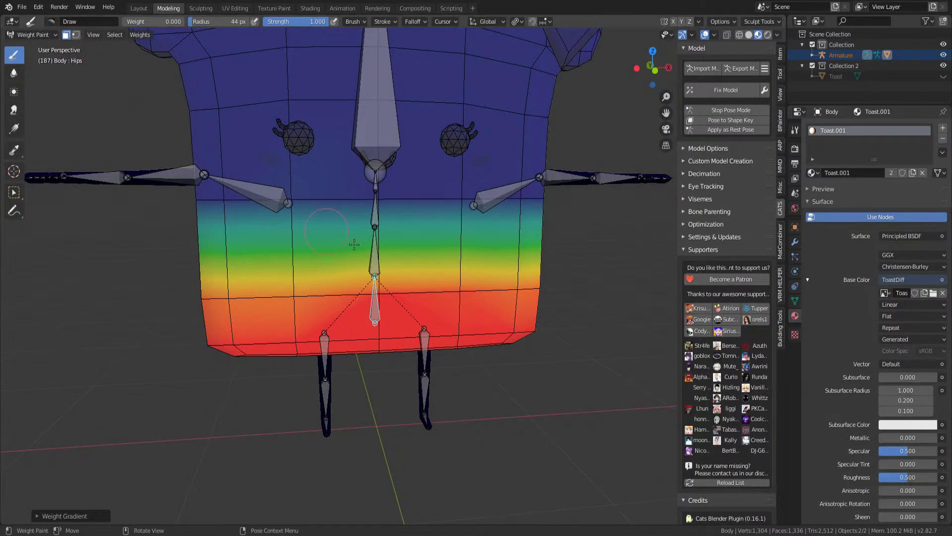
{"action": "key", "text": "KP_1"}
{"action": "key", "text": "Tab"}
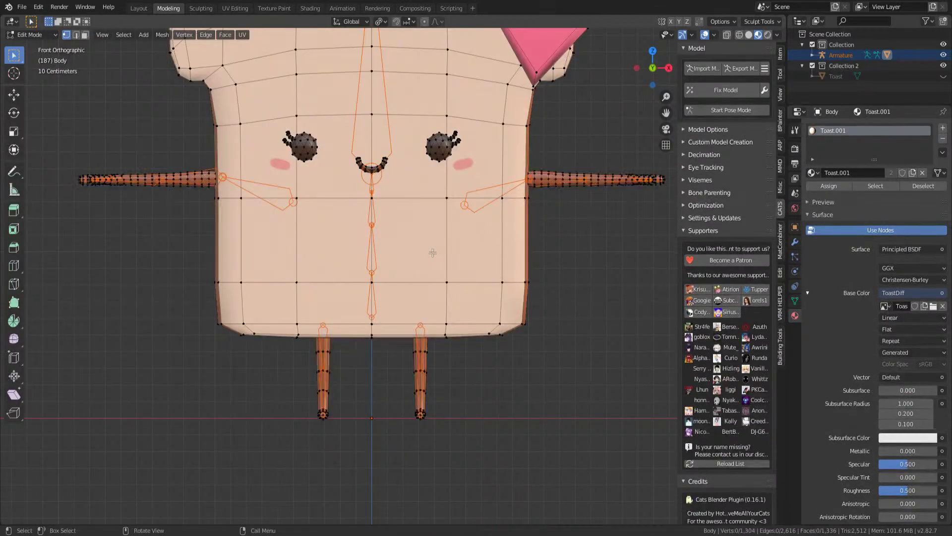
{"action": "key", "text": "l"}
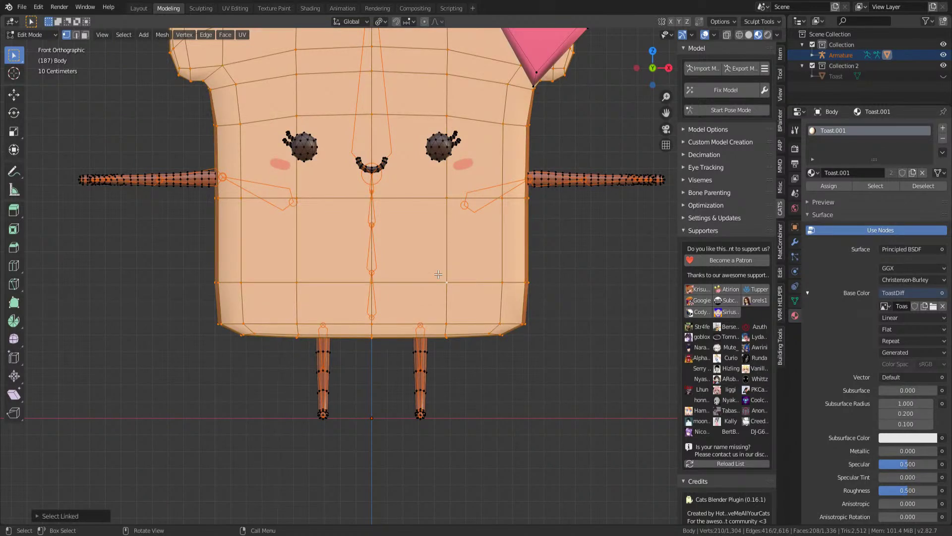
{"action": "key", "text": "l"}
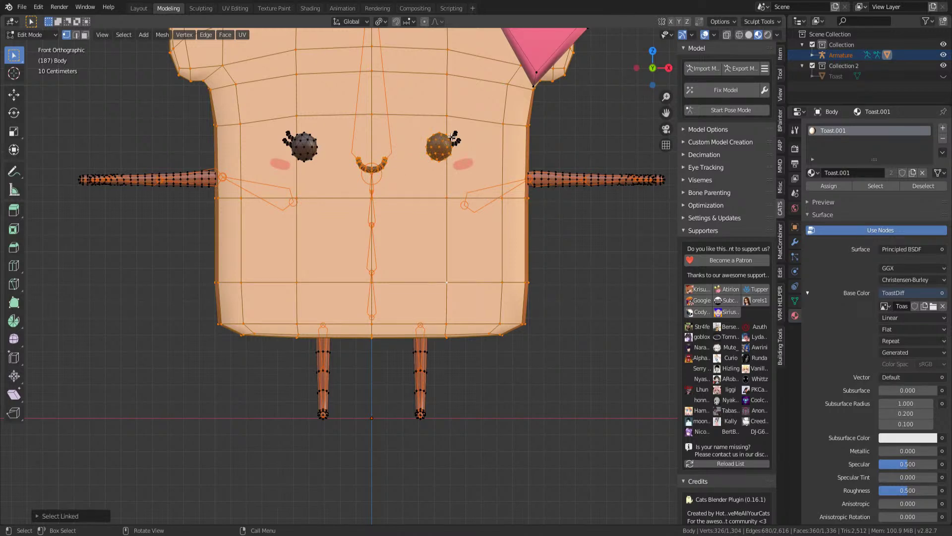
{"action": "key", "text": "l"}
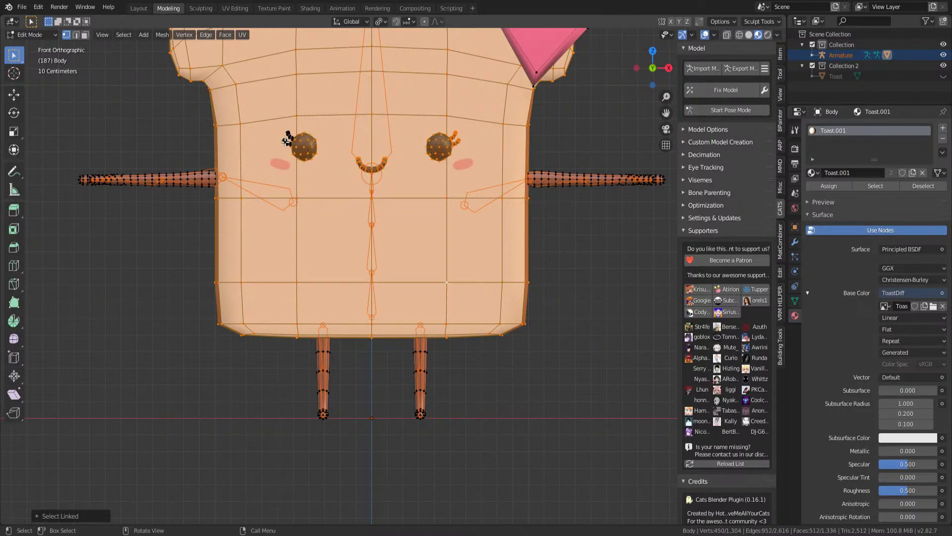
{"action": "scroll", "coordinate": [287, 130], "scroll_direction": "down", "scroll_amount": 3}
{"action": "middle_click_drag", "start_coordinate": [351, 258], "coordinate": [355, 297]}
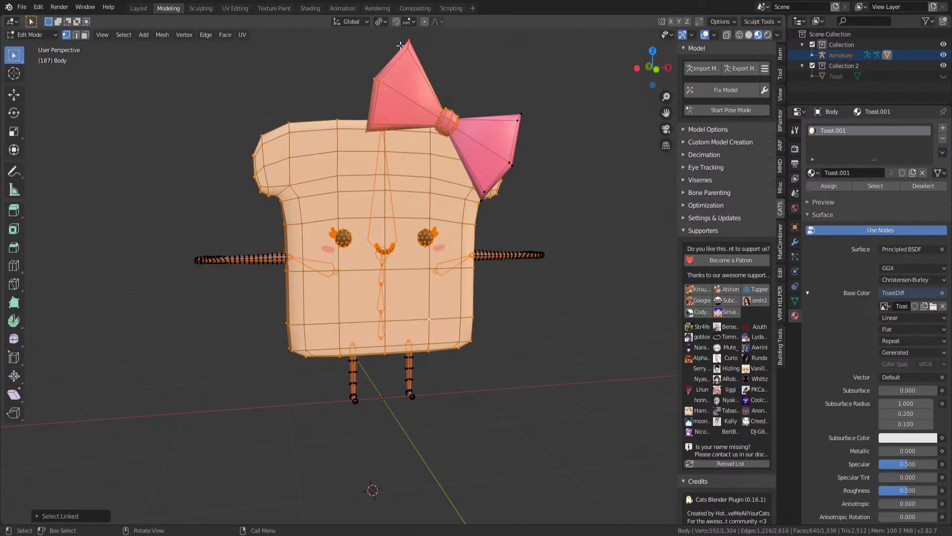
{"action": "middle_click_drag", "start_coordinate": [510, 125], "coordinate": [371, 240]}
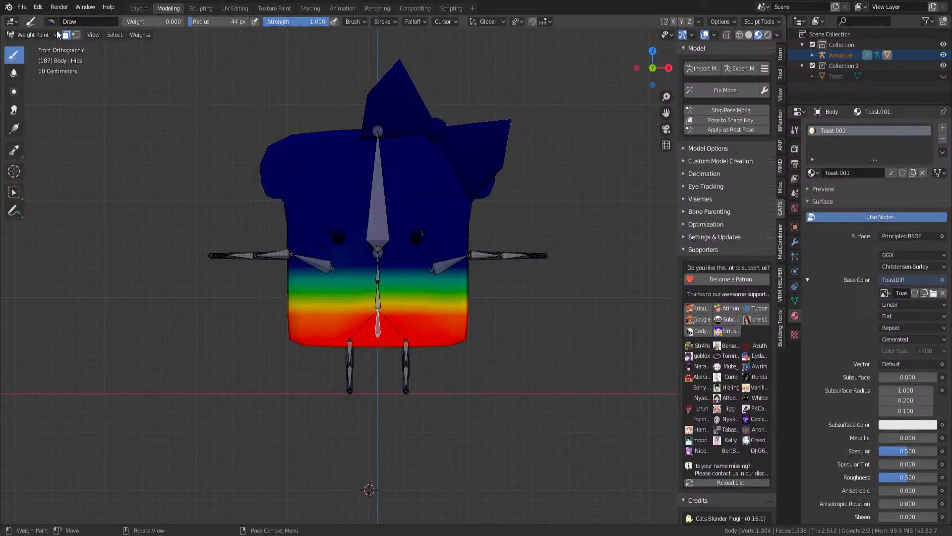
- Make the Spine bone active and fade out its weights over the upper body with zero-weight gradients limited to the selected faces
{"action": "left_click", "coordinate": [67, 35]}
{"action": "scroll", "coordinate": [427, 229], "scroll_direction": "up", "scroll_amount": 3}
{"action": "middle_click_drag", "start_coordinate": [368, 211], "coordinate": [400, 288]}
{"action": "left_click", "coordinate": [399, 313], "text": "ctrl"}
{"action": "key", "text": "KP_1"}
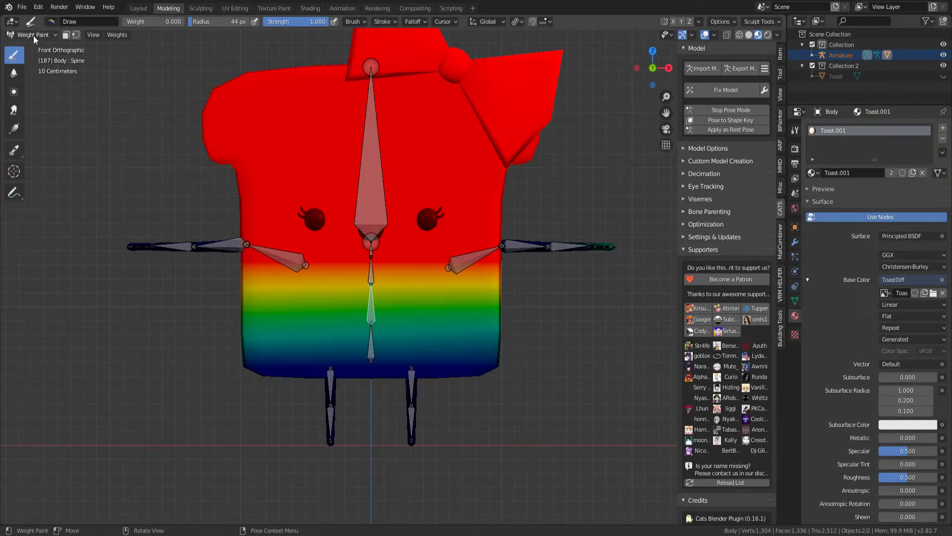
{"action": "left_click", "coordinate": [65, 34]}
{"action": "mouse_move", "coordinate": [367, 66]}
{"action": "left_mouse_down", "text": "alt"}
{"action": "mouse_move", "coordinate": [371, 324]}
{"action": "mouse_move", "coordinate": [370, 200]}
{"action": "mouse_move", "coordinate": [375, 280]}
{"action": "left_mouse_up", "text": "alt"}
{"action": "left_click_drag", "start_coordinate": [365, 242], "coordinate": [367, 287], "text": "alt"}
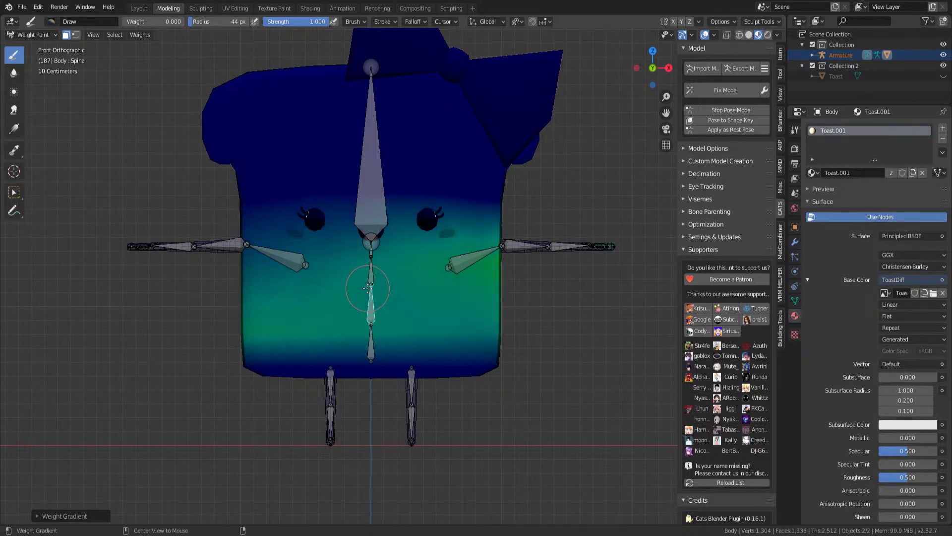
- Make the Chest bone active and fade out its weights from the top of the head downward with a masked zero-weight gradient
{"action": "left_click", "coordinate": [66, 35]}
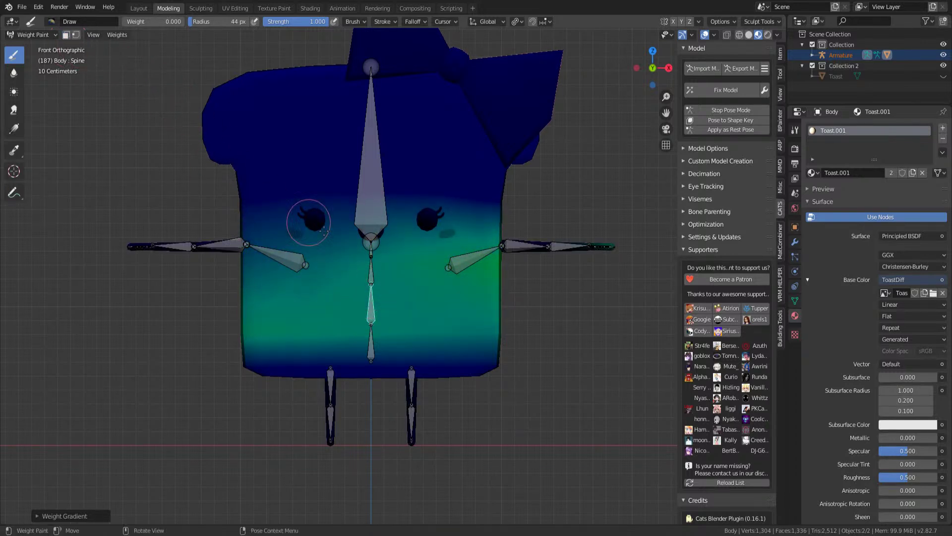
{"action": "left_click", "coordinate": [373, 278], "text": "ctrl"}
{"action": "left_click", "coordinate": [68, 34]}
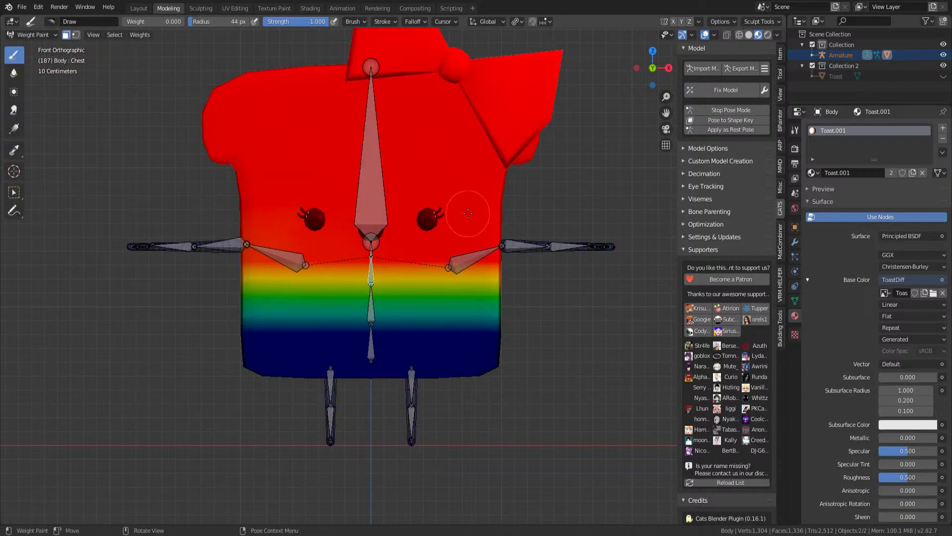
{"action": "left_click_drag", "start_coordinate": [367, 88], "coordinate": [365, 339], "text": "alt"}
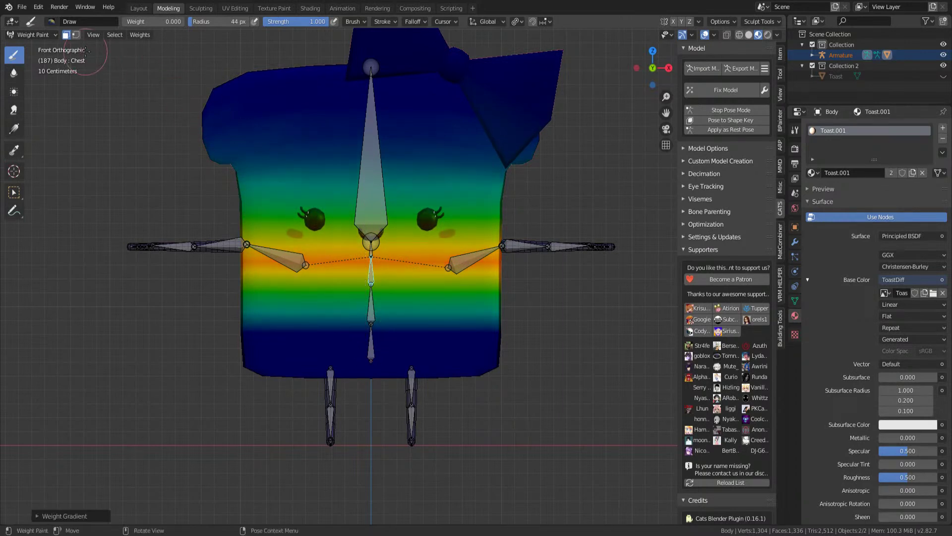
- Make the Neck bone active and clear its weights from the upper head, fading through the face, with a masked zero-weight gradient
{"action": "left_click", "coordinate": [67, 35]}
{"action": "left_click", "coordinate": [371, 251], "text": "ctrl"}
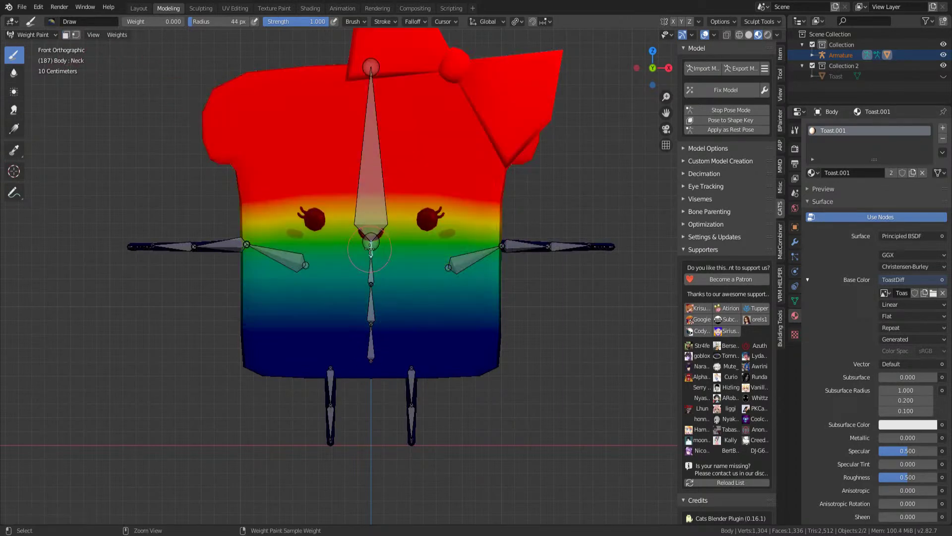
{"action": "left_click", "coordinate": [66, 34]}
{"action": "left_click_drag", "start_coordinate": [369, 204], "coordinate": [370, 252], "text": "alt"}
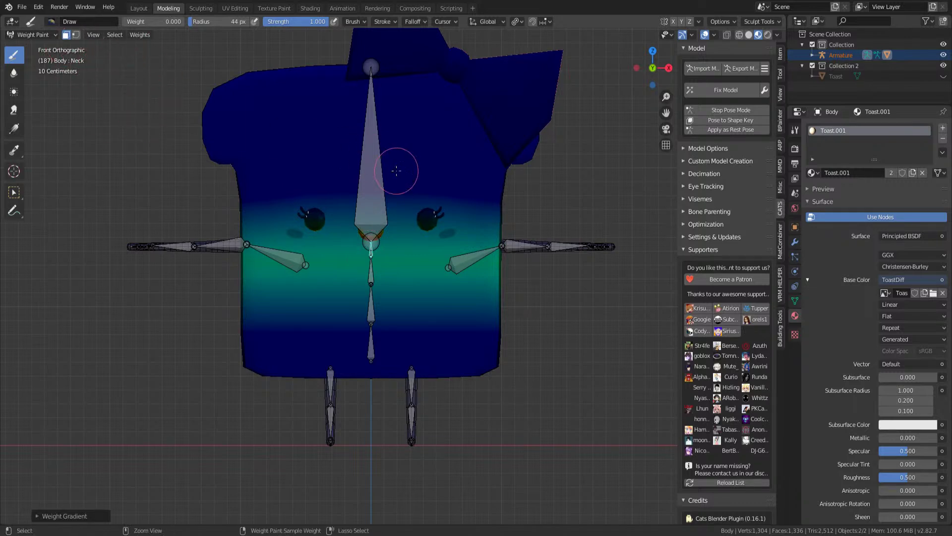
- Test the Head bone's deformation by rotating it about the global X axis from an angled side view, then cancel the rotation
{"action": "left_click", "coordinate": [373, 195], "text": "ctrl"}
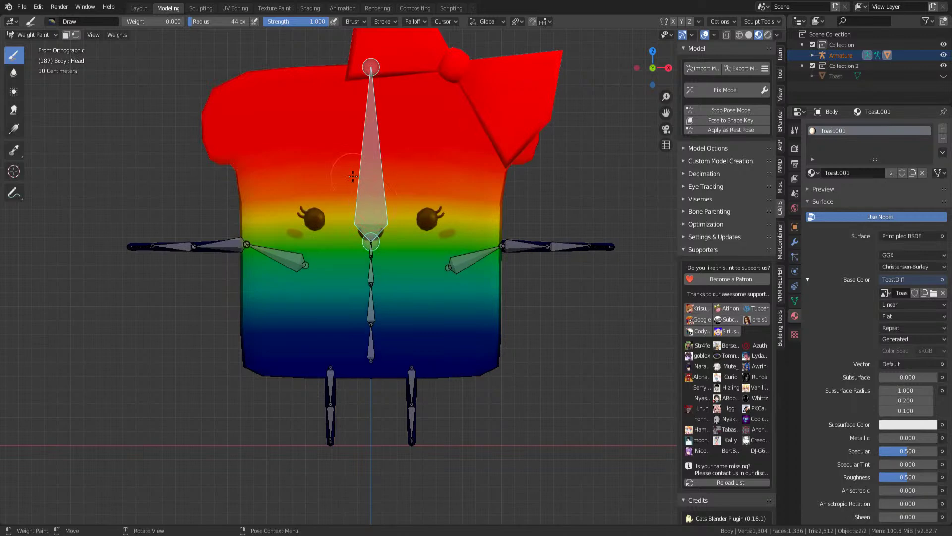
{"action": "middle_click_drag", "start_coordinate": [342, 215], "coordinate": [445, 207]}
{"action": "middle_click_drag", "start_coordinate": [453, 135], "coordinate": [496, 191]}
{"action": "key", "text": "r"}
{"action": "key", "text": "x"}
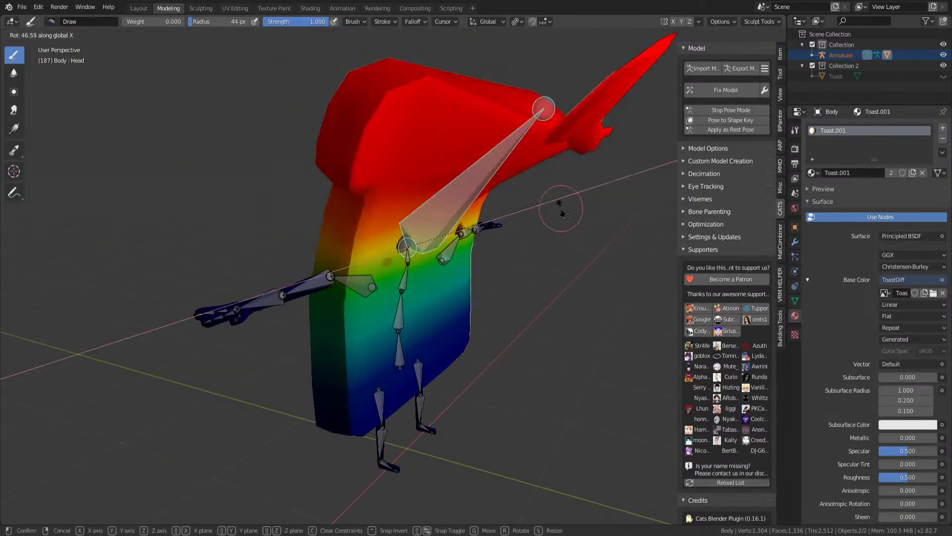
{"action": "key", "text": "Escape"}
- Test the deformation with trial rotations of the Neck bone about global X and of the Chest bone, reverting each one
{"action": "left_click", "coordinate": [407, 250], "text": "ctrl"}
{"action": "key", "text": "r"}
{"action": "key", "text": "x"}
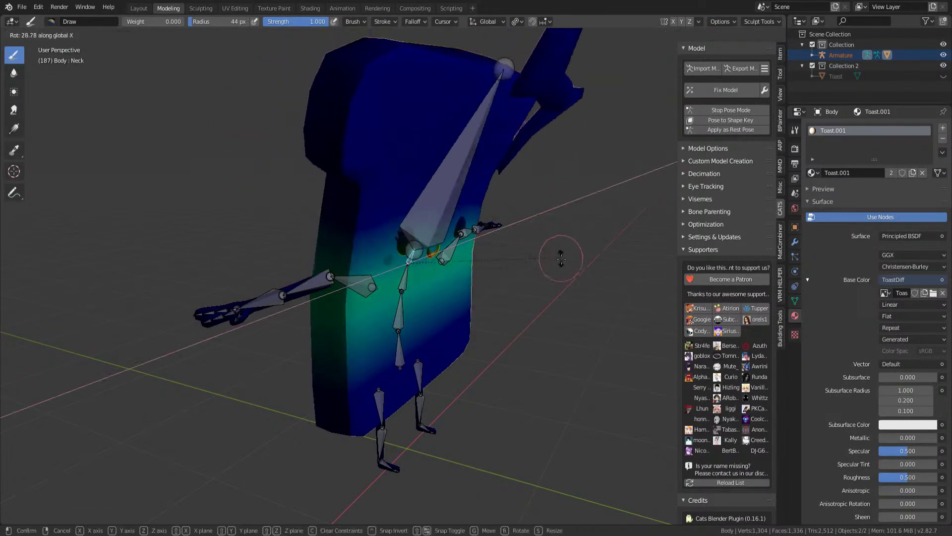
{"action": "left_click", "coordinate": [361, 133]}
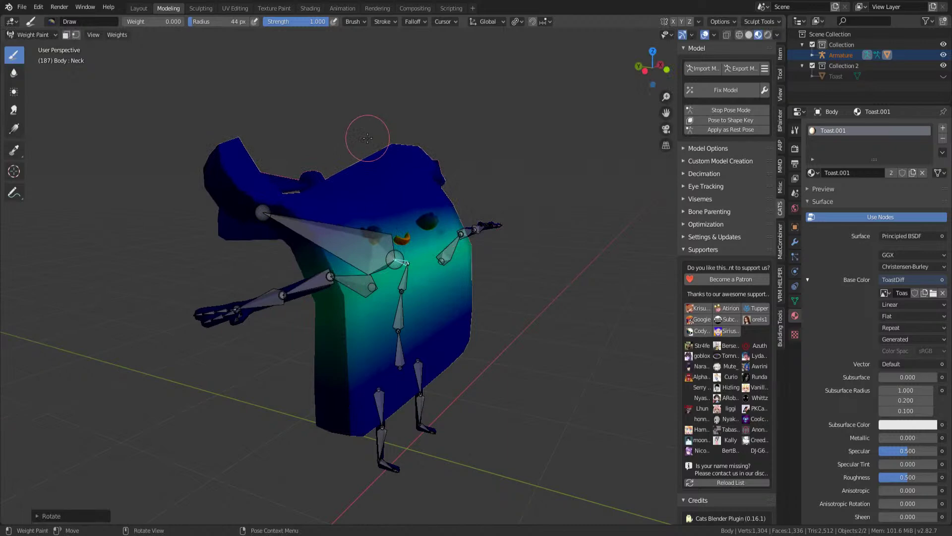
{"action": "key", "text": "ctrl+z"}
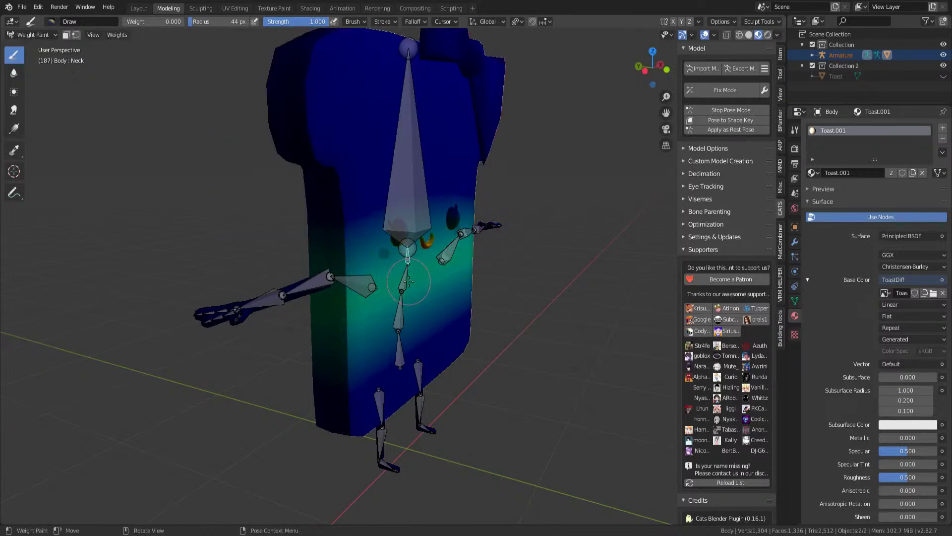
{"action": "left_click", "coordinate": [409, 281], "text": "ctrl"}
{"action": "key", "text": "r"}
{"action": "key", "text": "Escape"}
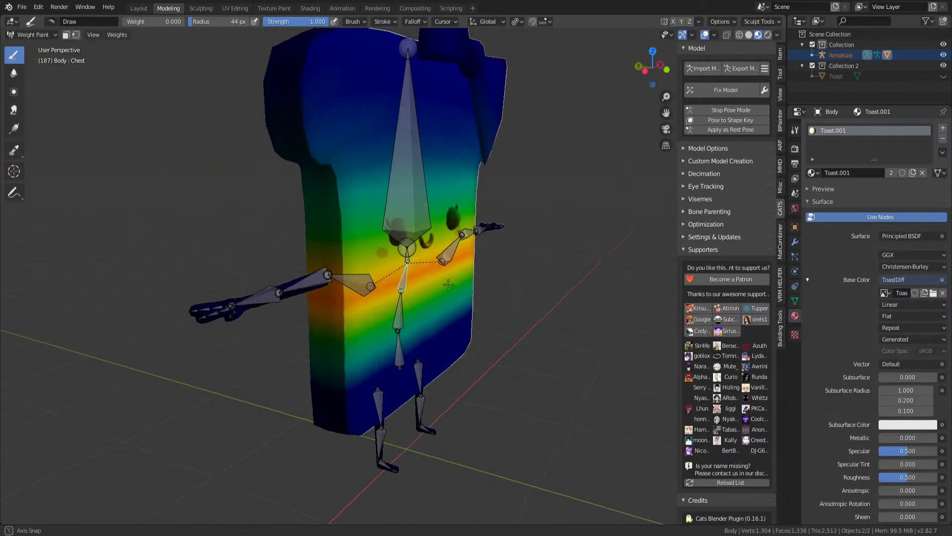
{"action": "middle_click_drag", "start_coordinate": [450, 285], "coordinate": [521, 283]}
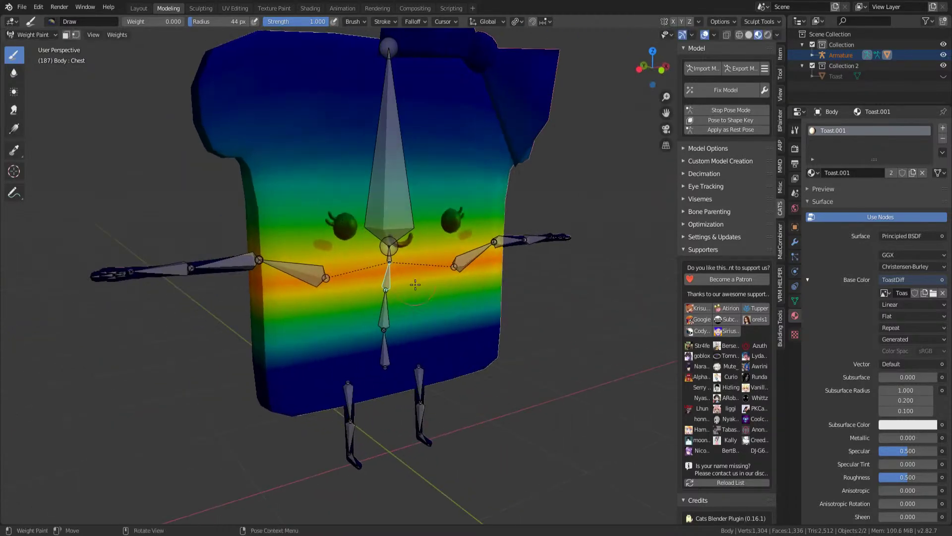
- Display the mesh's vertex groups and set the viewport to Solid shading with Flat lighting and Material color
{"action": "left_click", "coordinate": [794, 302]}
{"action": "left_click", "coordinate": [777, 34]}
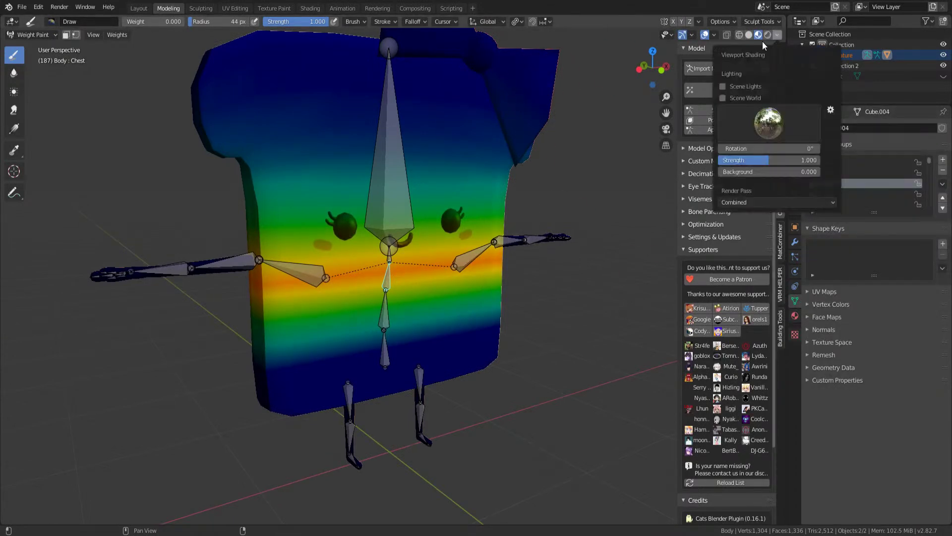
{"action": "left_click", "coordinate": [749, 34]}
{"action": "left_click", "coordinate": [777, 34]}
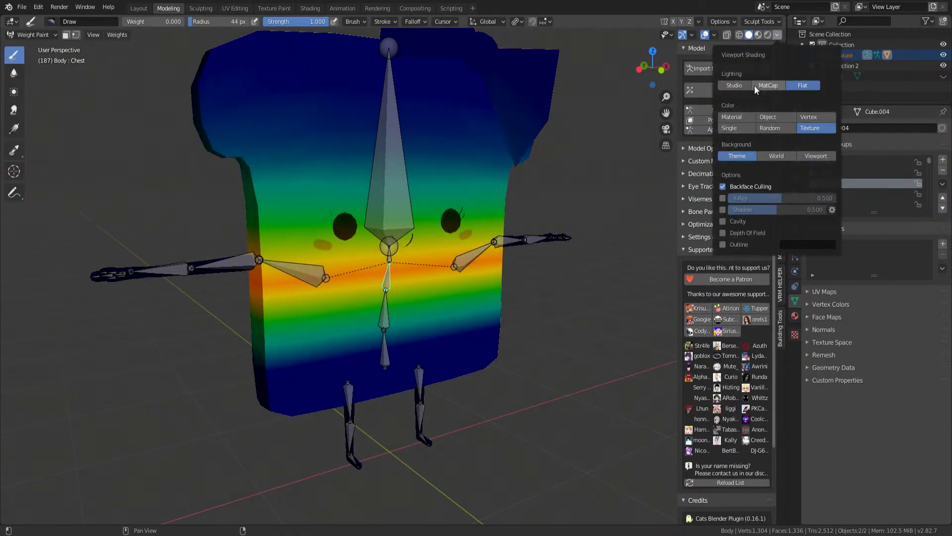
{"action": "left_click", "coordinate": [739, 85]}
{"action": "left_click", "coordinate": [740, 166]}
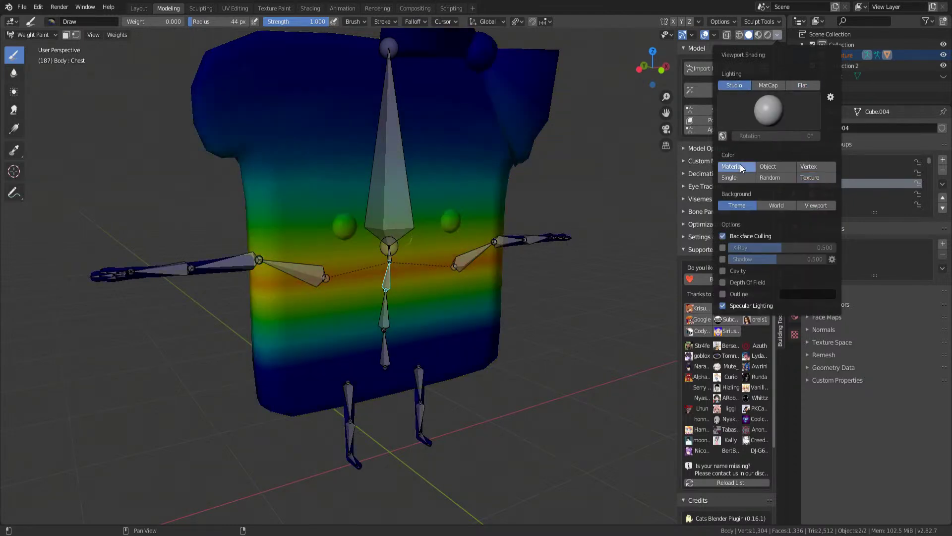
{"action": "mouse_move", "coordinate": [547, 199]}
{"action": "middle_mouse_down"}
{"action": "mouse_move", "coordinate": [580, 178]}
{"action": "mouse_move", "coordinate": [590, 198]}
{"action": "mouse_move", "coordinate": [571, 191]}
{"action": "middle_mouse_up"}
{"action": "scroll", "coordinate": [559, 194], "scroll_direction": "down", "scroll_amount": 2}
{"action": "left_click", "coordinate": [777, 35]}
{"action": "left_click", "coordinate": [799, 86]}
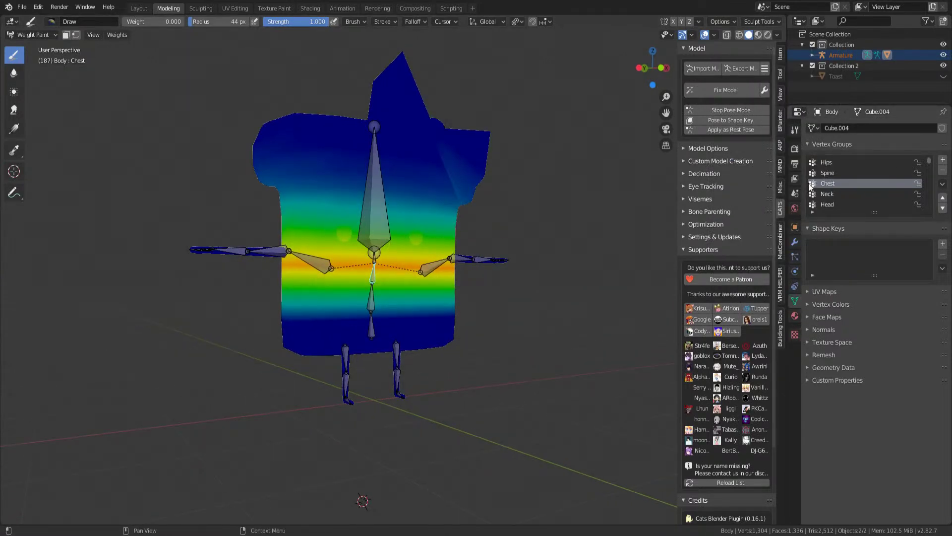
- Go through the vertex groups from Spine down to the right leg groups, examining each one's weights on the body
{"action": "left_click", "coordinate": [823, 169]}
{"action": "key", "text": "Down"}
{"action": "key", "text": "Down"}
{"action": "key", "text": "Down"}
{"action": "key", "text": "Down"}
{"action": "key", "text": "Down"}
{"action": "key", "text": "Down"}
{"action": "key", "text": "Down"}
{"action": "key", "text": "Down"}
{"action": "key", "text": "Down"}
{"action": "key", "text": "Down"}
{"action": "key", "text": "Down"}
{"action": "key", "text": "Down"}
{"action": "key", "text": "Down"}
{"action": "key", "text": "Down"}
{"action": "key", "text": "Down"}
{"action": "key", "text": "Down"}
{"action": "key", "text": "Down"}
{"action": "key", "text": "Down"}
{"action": "key", "text": "Down"}
{"action": "key", "text": "Down"}
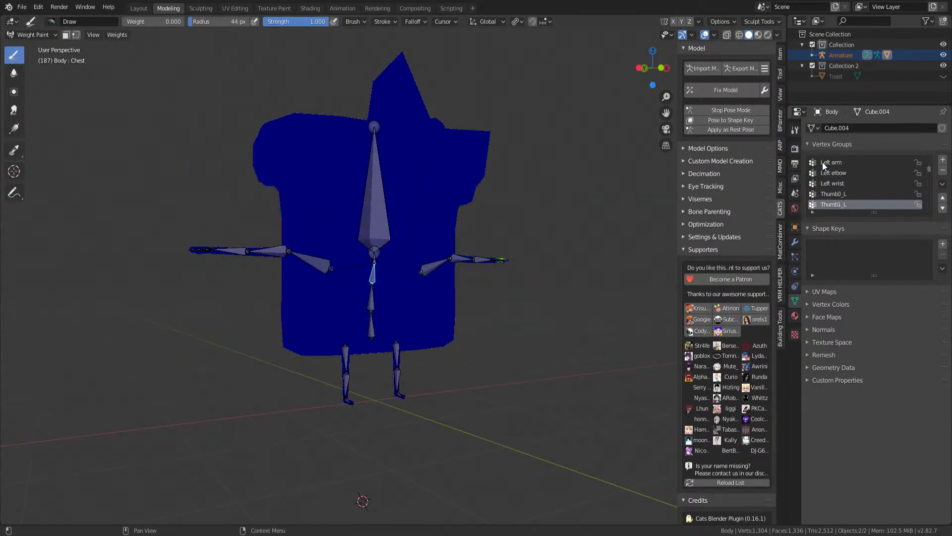
{"action": "key", "text": "Down"}
{"action": "key", "text": "Down"}
{"action": "key", "text": "Down"}
{"action": "key", "text": "Down"}
{"action": "key", "text": "Down"}
{"action": "key", "text": "Down"}
{"action": "key", "text": "Down"}
{"action": "key", "text": "Down"}
{"action": "key", "text": "Down"}
{"action": "key", "text": "Down"}
{"action": "key", "text": "Down"}
{"action": "key", "text": "Down"}
{"action": "key", "text": "Down"}
{"action": "key", "text": "Down"}
{"action": "key", "text": "Down"}
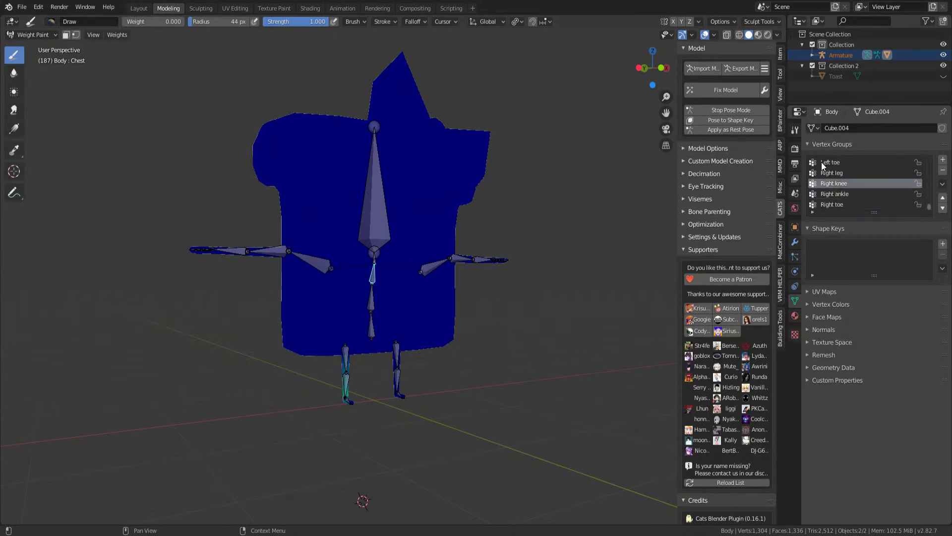
- Go back up through the finger, arm and shoulder vertex groups to Head, checking for stray weights on the body
{"action": "key", "text": "Up"}
{"action": "key", "text": "Up"}
{"action": "key", "text": "Up"}
{"action": "key", "text": "Up"}
{"action": "key", "text": "Up"}
{"action": "key", "text": "Up"}
{"action": "key", "text": "Up"}
{"action": "key", "text": "Up"}
{"action": "key", "text": "Up"}
{"action": "key", "text": "Up"}
{"action": "key", "text": "Up"}
{"action": "key", "text": "Up"}
{"action": "key", "text": "Up"}
{"action": "key", "text": "Up"}
{"action": "key", "text": "Up"}
{"action": "key", "text": "Up"}
{"action": "key", "text": "Up"}
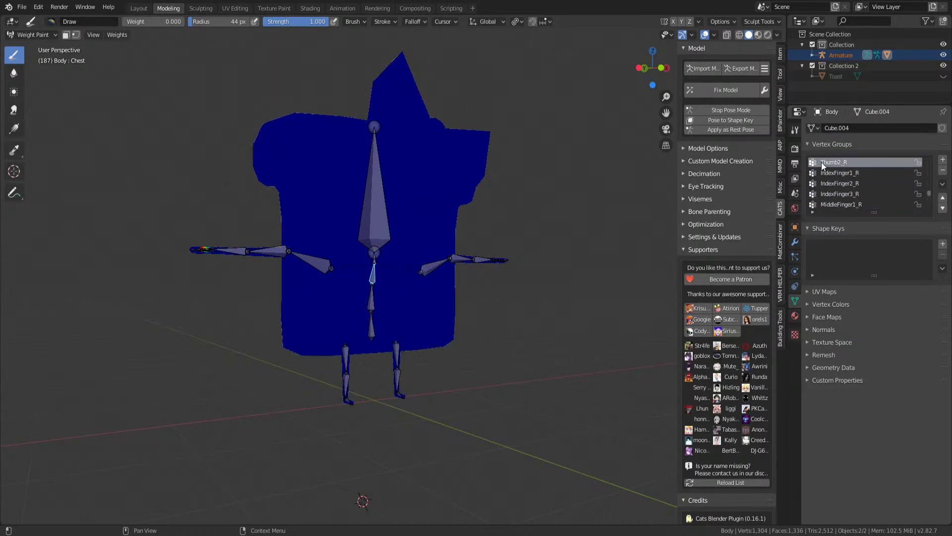
{"action": "key", "text": "Up"}
{"action": "key", "text": "Up"}
{"action": "key", "text": "Up"}
{"action": "key", "text": "Up"}
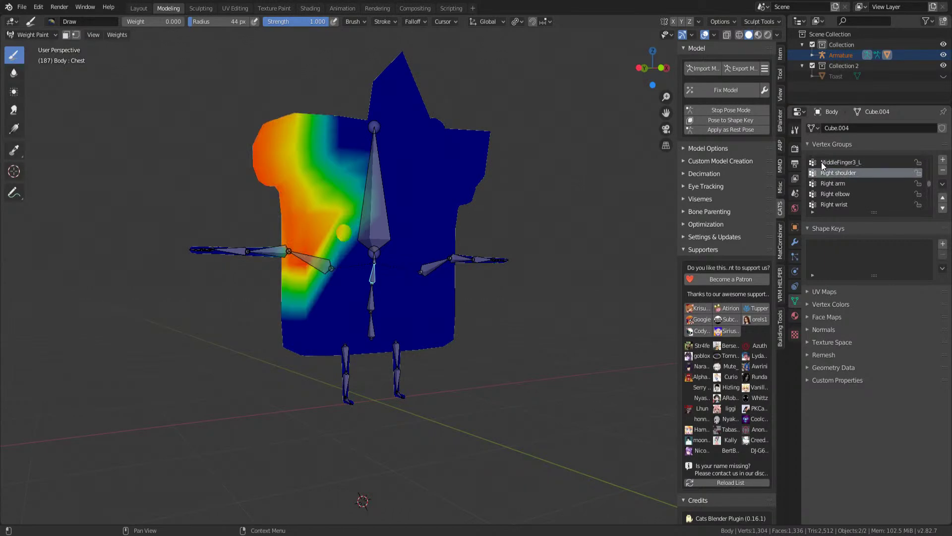
{"action": "key", "text": "Up"}
{"action": "key", "text": "Up"}
{"action": "key", "text": "Up"}
{"action": "key", "text": "Up"}
{"action": "key", "text": "Up"}
{"action": "key", "text": "Up"}
{"action": "key", "text": "Up"}
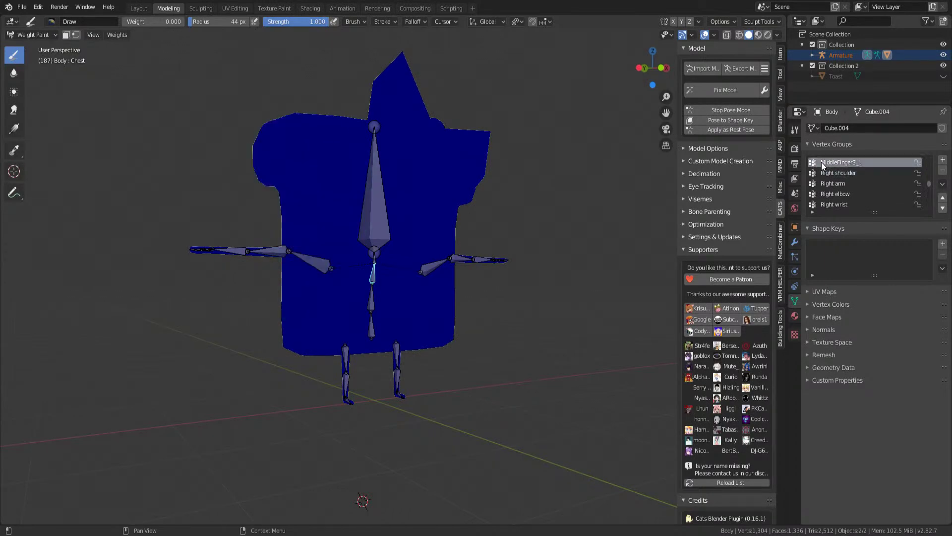
{"action": "key", "text": "Up"}
{"action": "key", "text": "Up"}
{"action": "key", "text": "Up"}
{"action": "key", "text": "Up"}
{"action": "key", "text": "Up"}
{"action": "key", "text": "Up"}
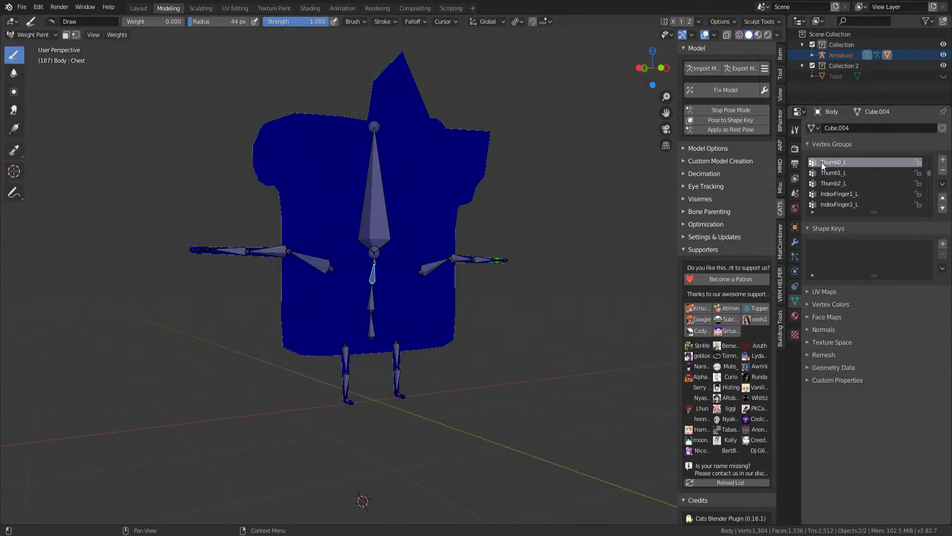
{"action": "key", "text": "Up"}
{"action": "key", "text": "Up"}
{"action": "key", "text": "Up"}
{"action": "key", "text": "Up"}
{"action": "key", "text": "Up"}
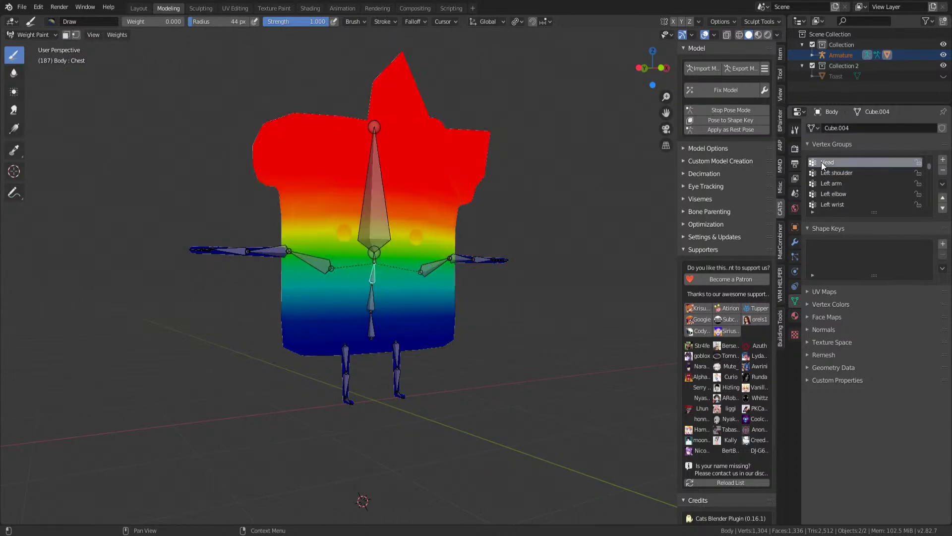
- Make the Left shoulder vertex group active and view its weights from the front
{"action": "key", "text": "Down"}
{"action": "key", "text": "Down"}
{"action": "key", "text": "Down"}
{"action": "key", "text": "Down"}
{"action": "key", "text": "Down"}
{"action": "key", "text": "Down"}
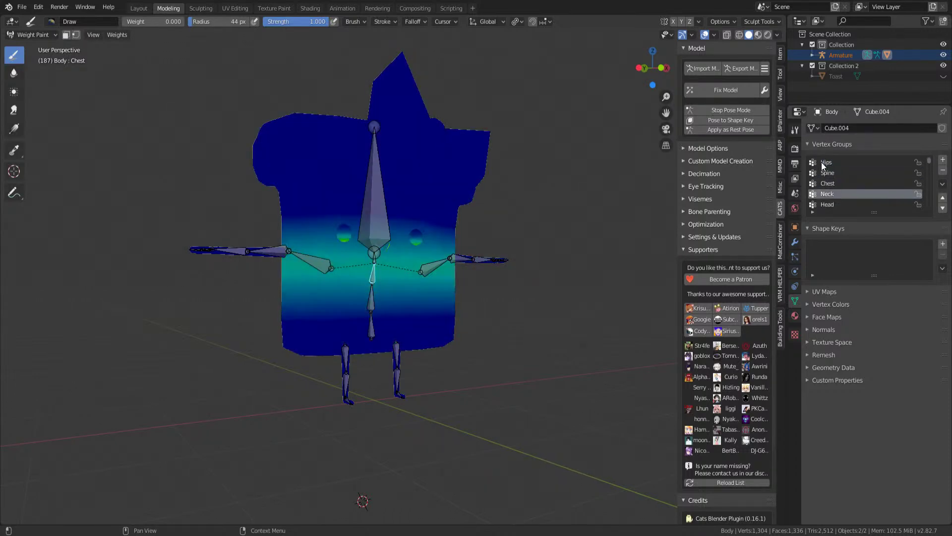
{"action": "key", "text": "Up"}
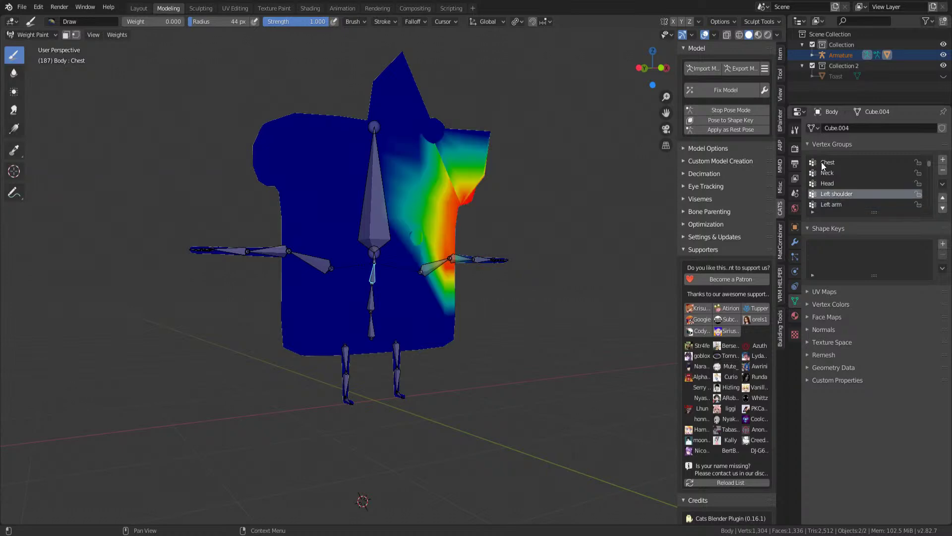
{"action": "key", "text": "KP_1"}
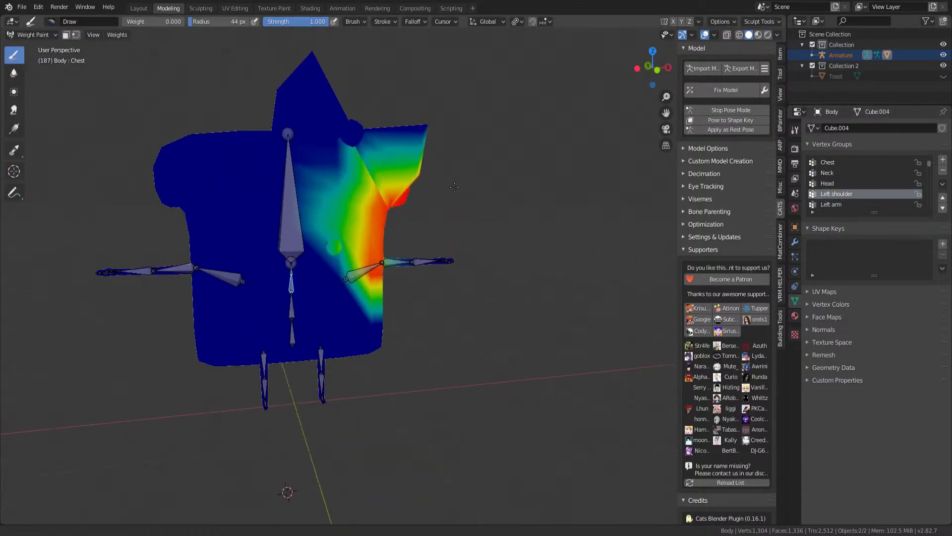
- Remove the Left shoulder weights from the bow and upper body with zero-weight gradients, and soften them around the shoulder bone
{"action": "scroll", "coordinate": [419, 223], "scroll_direction": "up", "scroll_amount": 3}
{"action": "scroll", "coordinate": [426, 250], "scroll_direction": "up", "scroll_amount": 2}
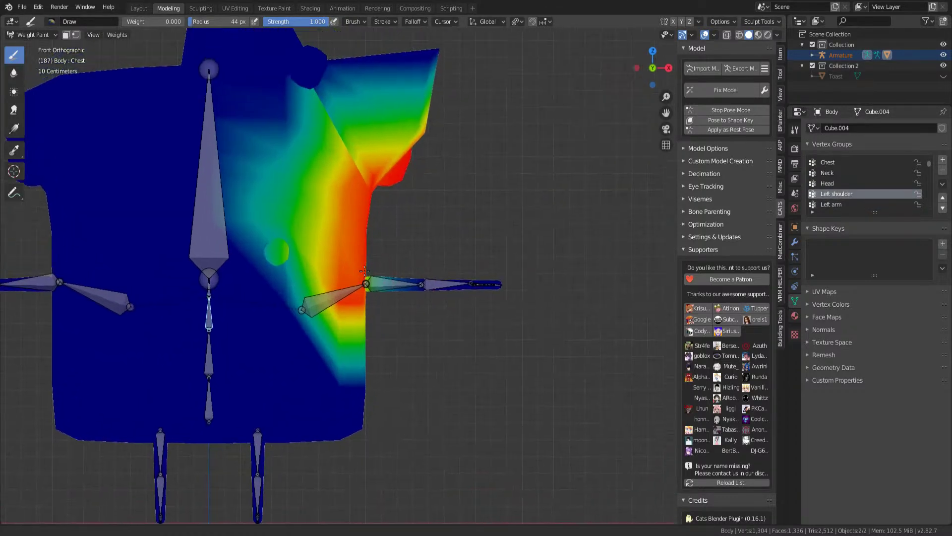
{"action": "middle_click_drag", "start_coordinate": [374, 260], "coordinate": [416, 273], "text": "shift"}
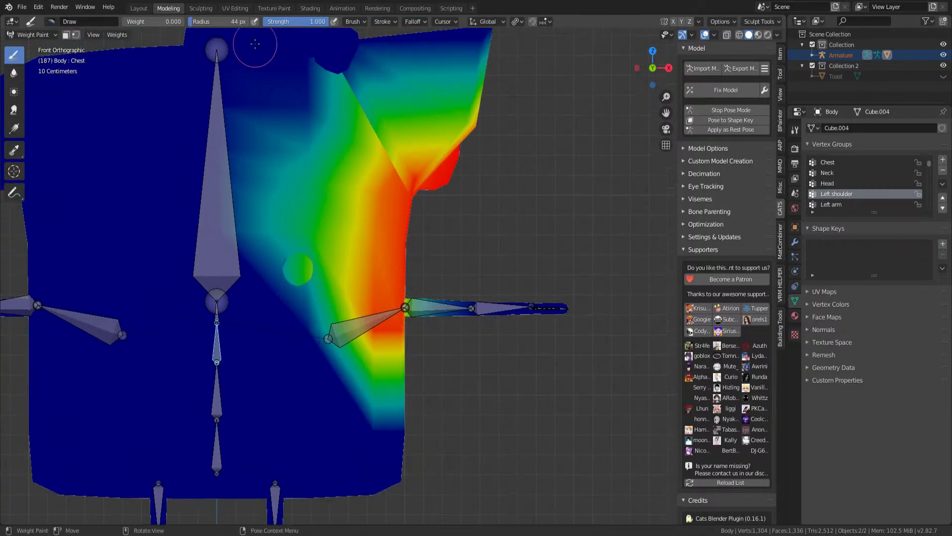
{"action": "left_click_drag", "start_coordinate": [370, 90], "coordinate": [359, 318]}
{"action": "left_click_drag", "start_coordinate": [382, 223], "coordinate": [378, 325]}
{"action": "left_click_drag", "start_coordinate": [326, 273], "coordinate": [357, 311]}
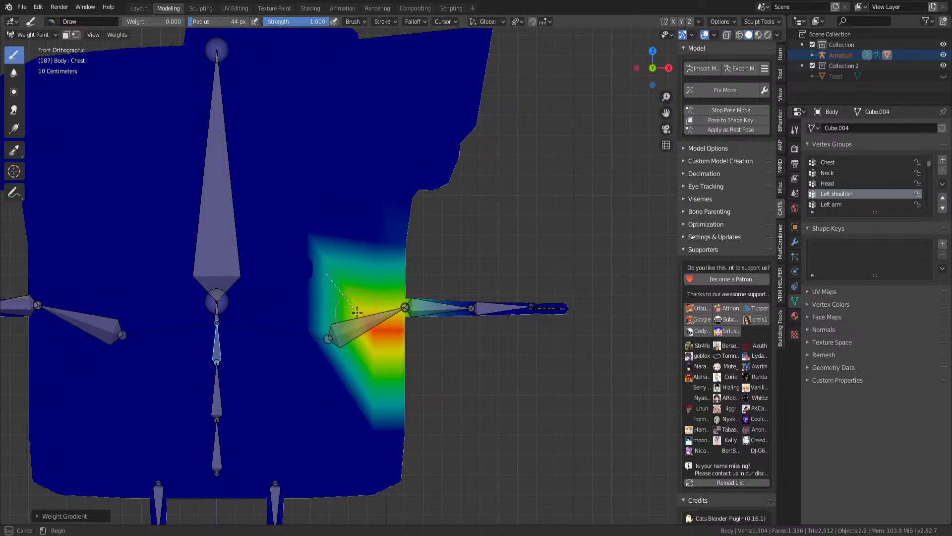
{"action": "left_click_drag", "start_coordinate": [330, 255], "coordinate": [359, 342]}
{"action": "left_click_drag", "start_coordinate": [367, 268], "coordinate": [376, 291]}
{"action": "mouse_move", "coordinate": [390, 372]}
{"action": "left_mouse_down"}
{"action": "mouse_move", "coordinate": [389, 266]}
{"action": "mouse_move", "coordinate": [389, 289]}
{"action": "left_mouse_up"}
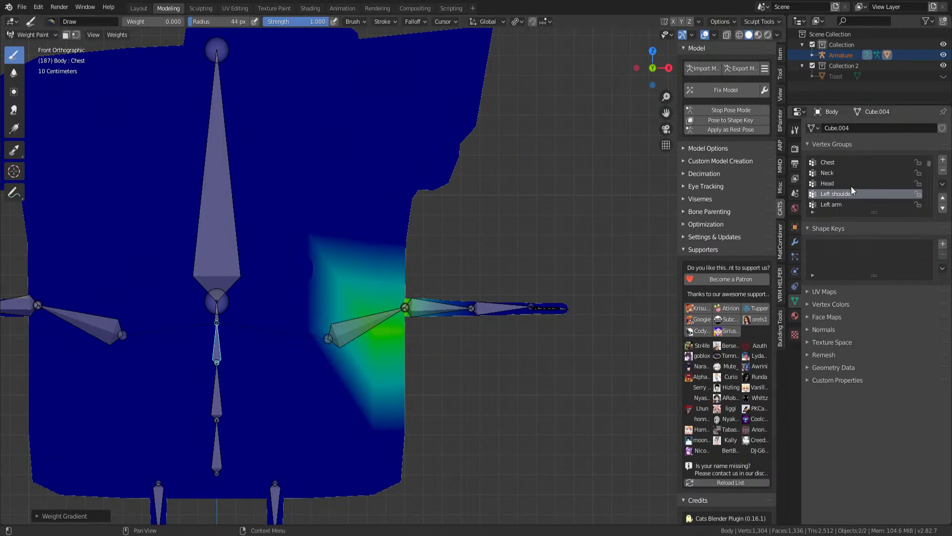
- Inspect the body's mesh and shoulder bones in wireframe, and return to Solid shading
{"action": "key", "text": "shift+z"}
{"action": "key", "text": "shift+z"}
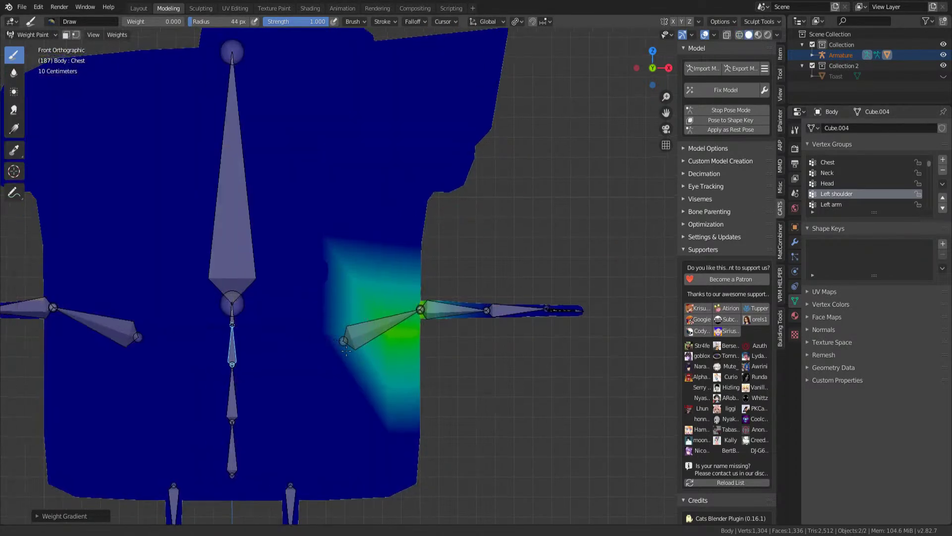
{"action": "middle_click_drag", "start_coordinate": [328, 354], "coordinate": [401, 316], "text": "shift"}
{"action": "key", "text": "shift+z"}
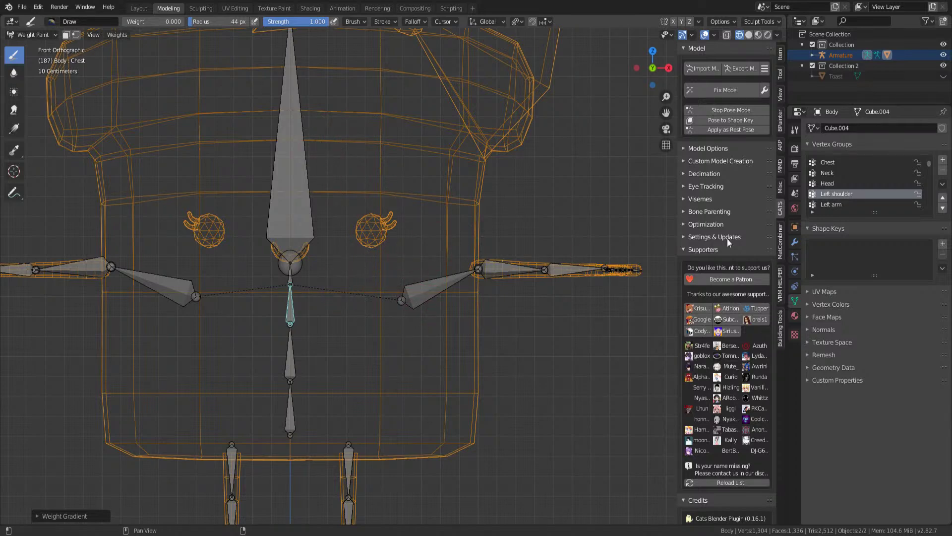
{"action": "key", "text": "shift+z"}
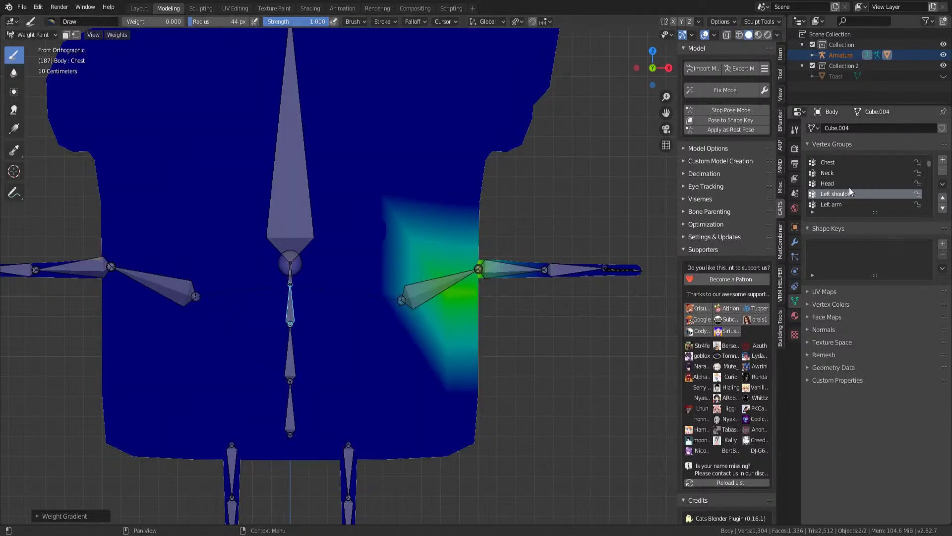
- Make the Right shoulder vertex group active and fade its weights off the upper body with zero-weight gradients
{"action": "scroll", "coordinate": [828, 204], "scroll_direction": "down", "scroll_amount": 8, "text": "ctrl"}
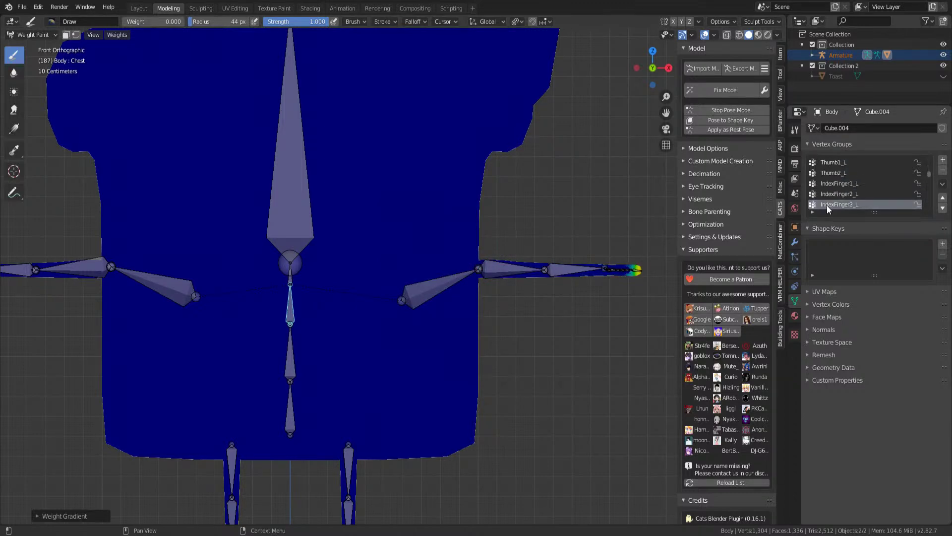
{"action": "scroll", "coordinate": [826, 204], "scroll_direction": "down", "scroll_amount": 4, "text": "ctrl"}
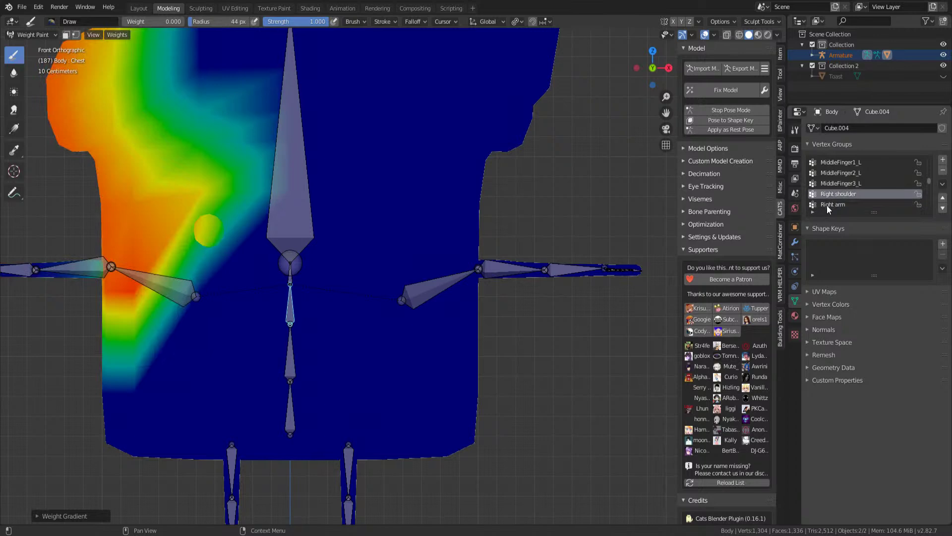
{"action": "middle_click_drag", "start_coordinate": [207, 115], "coordinate": [331, 161], "text": "shift"}
{"action": "left_click_drag", "start_coordinate": [303, 121], "coordinate": [229, 330], "text": "alt"}
{"action": "left_click_drag", "start_coordinate": [305, 252], "coordinate": [256, 314], "text": "alt"}
{"action": "left_click_drag", "start_coordinate": [235, 350], "coordinate": [252, 286], "text": "alt"}
- Clear the leftover Right shoulder weights from the body above the right arm with further zero-weight gradients
{"action": "middle_click_drag", "start_coordinate": [307, 236], "coordinate": [472, 248]}
{"action": "left_click_drag", "start_coordinate": [519, 198], "coordinate": [454, 347], "text": "alt"}
{"action": "middle_click_drag", "start_coordinate": [445, 239], "coordinate": [378, 174]}
{"action": "scroll", "coordinate": [369, 218], "scroll_direction": "down", "scroll_amount": 2}
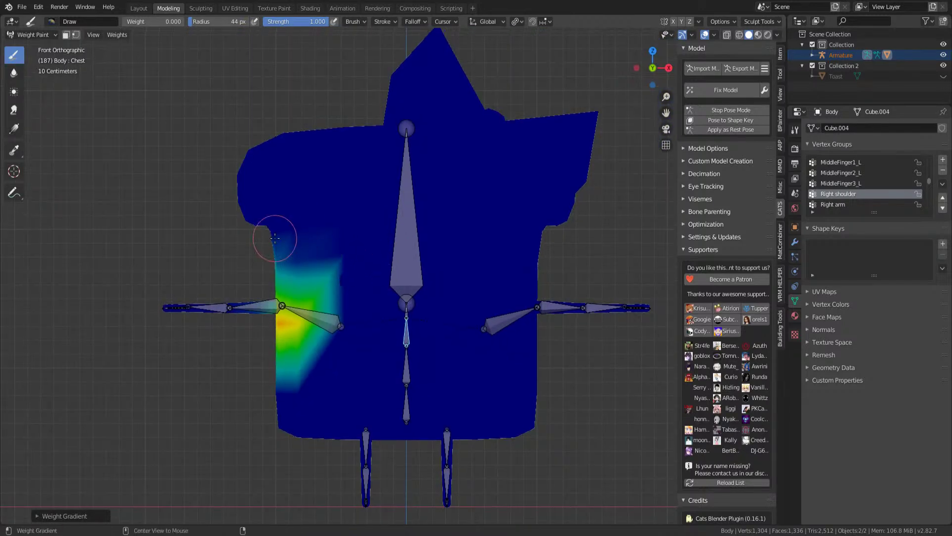
{"action": "left_click_drag", "start_coordinate": [275, 239], "coordinate": [277, 319]}
- Select the Head bone, test-rotate it about the global X axis, and undo the rotation
{"action": "left_click", "coordinate": [420, 241], "text": "ctrl"}
{"action": "middle_click_drag", "start_coordinate": [420, 241], "coordinate": [464, 166]}
{"action": "key", "text": "e"}
{"action": "key", "text": "Escape"}
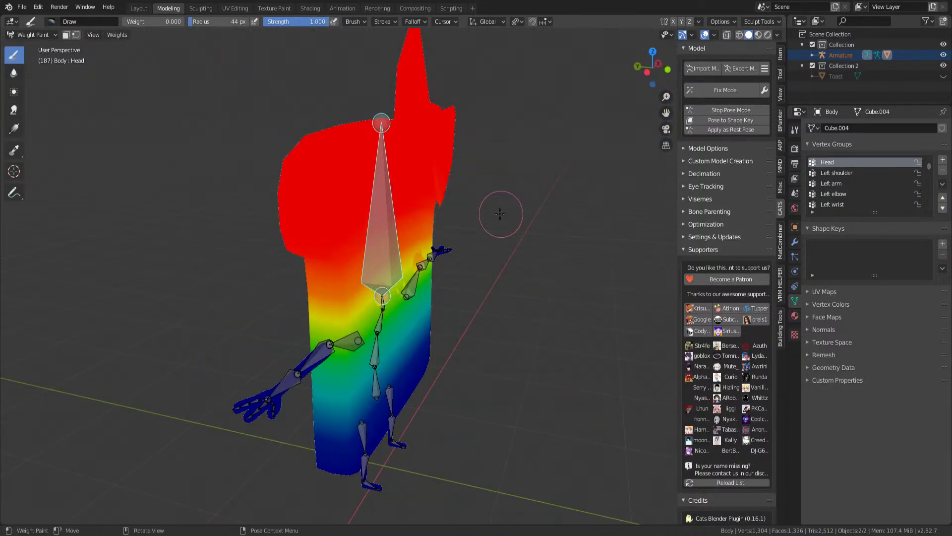
{"action": "key", "text": "r"}
{"action": "key", "text": "x"}
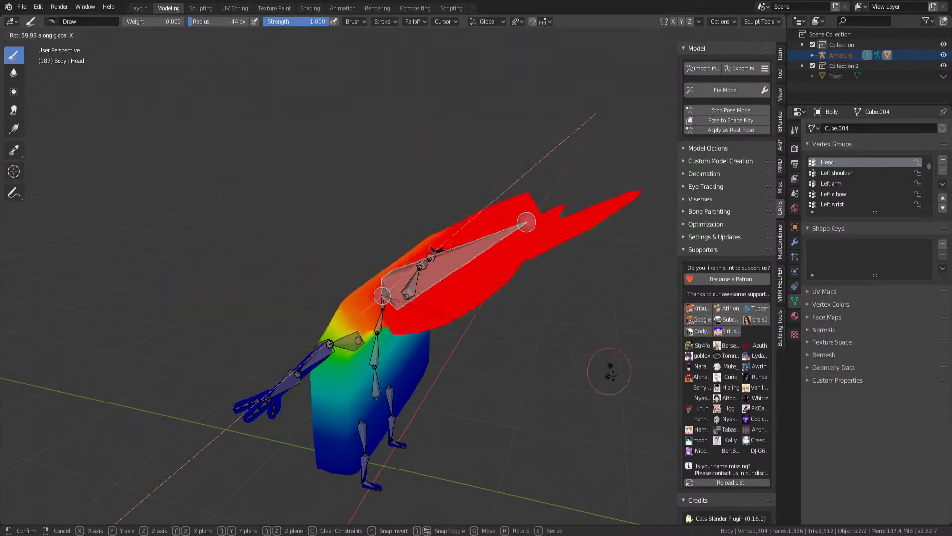
{"action": "left_click", "coordinate": [254, 156]}
{"action": "key", "text": "ctrl+z"}
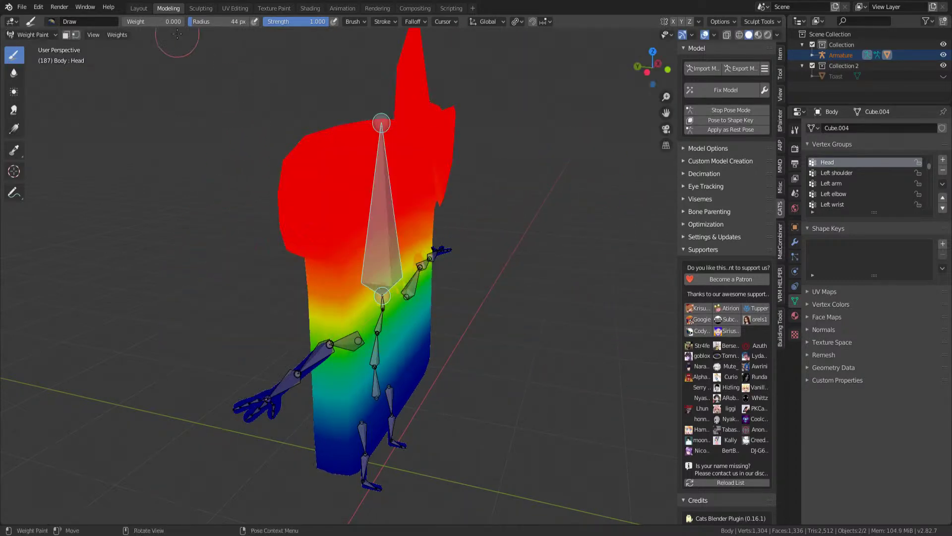
- Switch the viewport to Material Preview and test the Head bone's deformation by rotating it about global X and sideways, cancelling each rotation
{"action": "left_click", "coordinate": [767, 35]}
{"action": "middle_click_drag", "start_coordinate": [535, 190], "coordinate": [489, 206]}
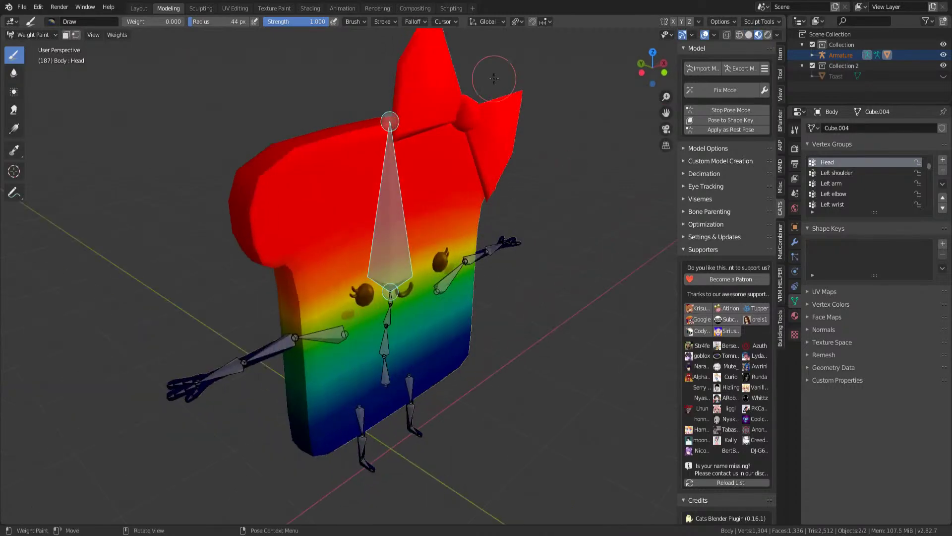
{"action": "key", "text": "r"}
{"action": "key", "text": "x"}
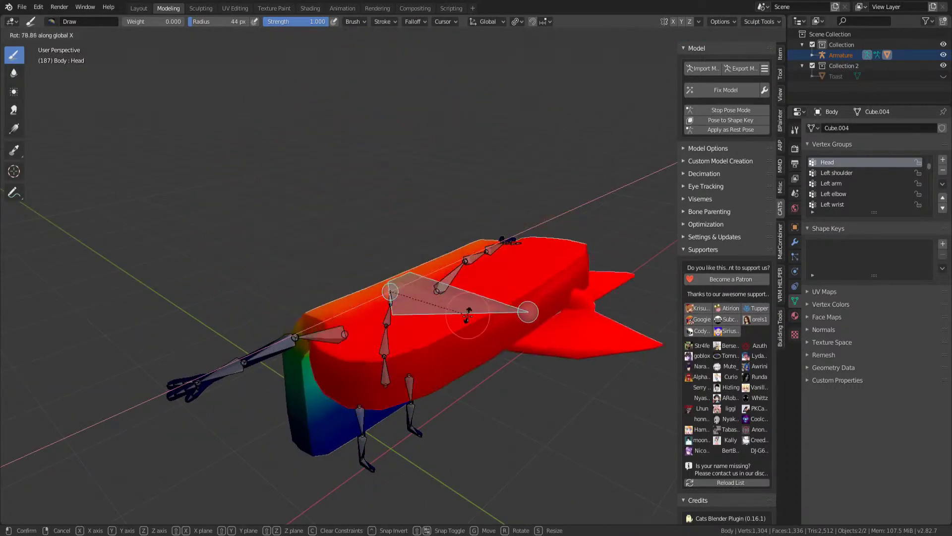
{"action": "right_click", "coordinate": [464, 303]}
{"action": "middle_click_drag", "start_coordinate": [463, 302], "coordinate": [446, 277]}
{"action": "key", "text": "r"}
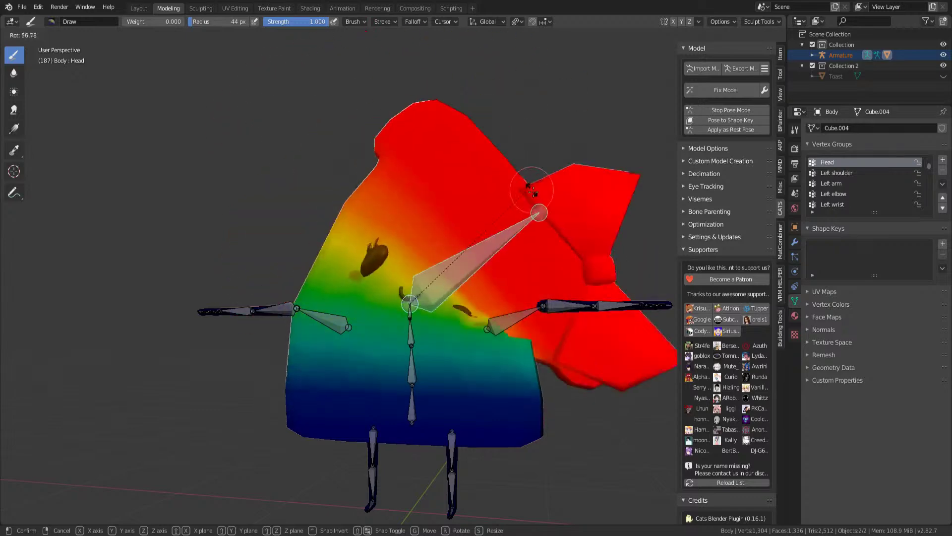
{"action": "key", "text": "Escape"}
- Test-rotate the Right shoulder and Right arm bones to check how the body deforms
{"action": "left_click", "coordinate": [305, 300], "text": "ctrl"}
{"action": "middle_click_drag", "start_coordinate": [305, 300], "coordinate": [273, 175]}
{"action": "key", "text": "r"}
{"action": "key", "text": "Escape"}
{"action": "left_click", "coordinate": [247, 318], "text": "ctrl"}
{"action": "key", "text": "r"}
{"action": "key", "text": "Escape"}
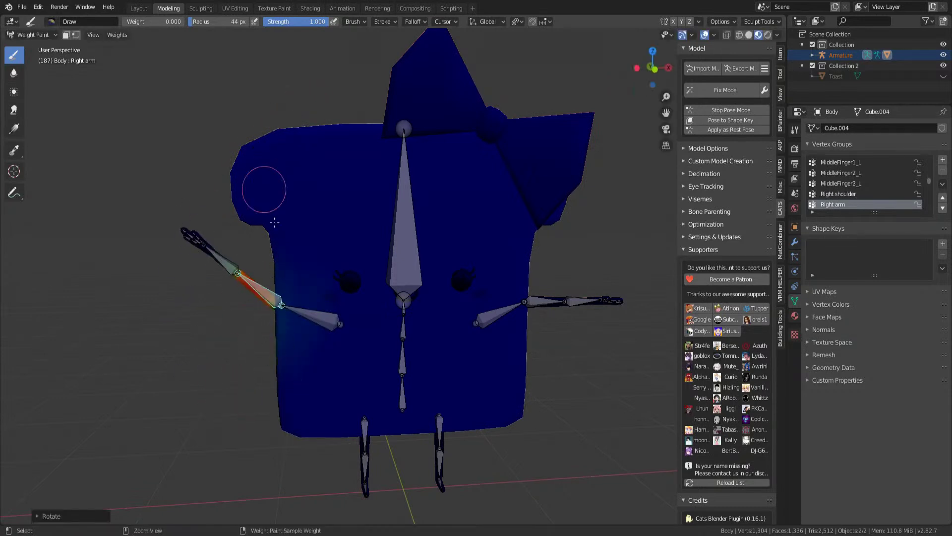
- Select the Left leg bone, test-rotate it, and fade its weights on the body's lower side with a zero-weight gradient
{"action": "left_click", "coordinate": [365, 436], "text": "ctrl"}
{"action": "middle_click_drag", "start_coordinate": [364, 437], "coordinate": [460, 388]}
{"action": "middle_click_drag", "start_coordinate": [496, 221], "coordinate": [360, 382]}
{"action": "left_click", "coordinate": [374, 413], "text": "ctrl"}
{"action": "middle_click_drag", "start_coordinate": [385, 431], "coordinate": [415, 297]}
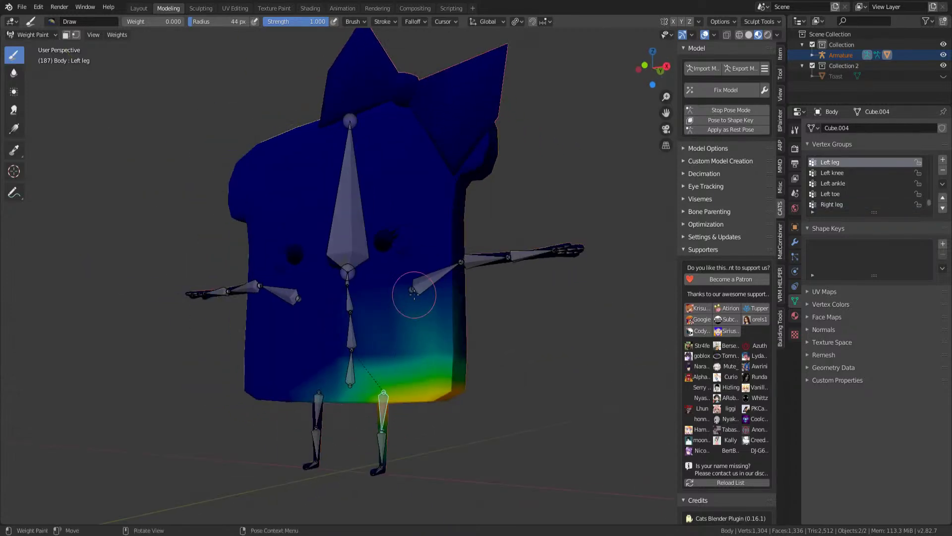
{"action": "key", "text": "r"}
{"action": "right_click", "coordinate": [426, 449]}
{"action": "middle_click_drag", "start_coordinate": [440, 404], "coordinate": [440, 366]}
{"action": "left_click_drag", "start_coordinate": [457, 357], "coordinate": [406, 358], "text": "alt"}
- Fade the Right leg bone's weights on the body's lower side with a zero-weight gradient and test-rotate the bone
{"action": "left_click", "coordinate": [292, 412], "text": "ctrl"}
{"action": "left_click_drag", "start_coordinate": [229, 381], "coordinate": [271, 349], "text": "alt"}
{"action": "key", "text": "r"}
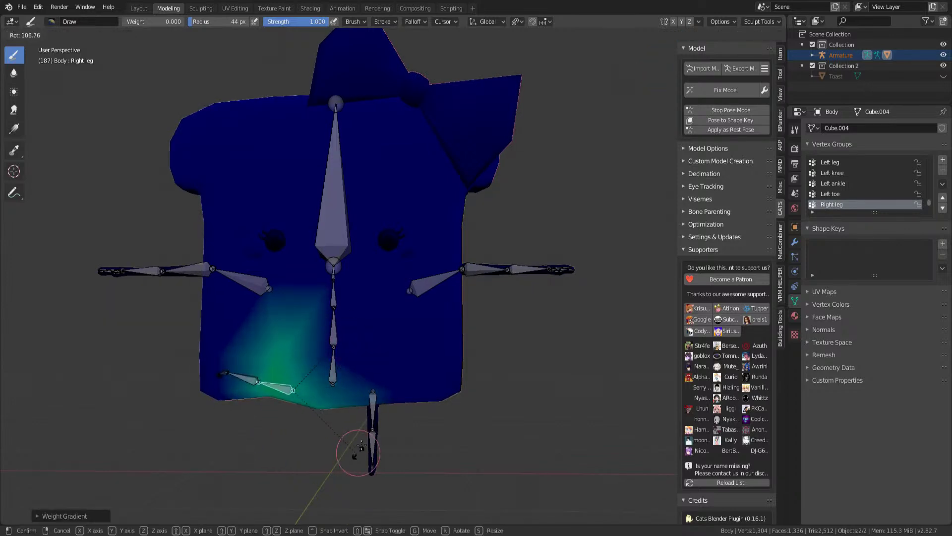
{"action": "right_click", "coordinate": [357, 329]}
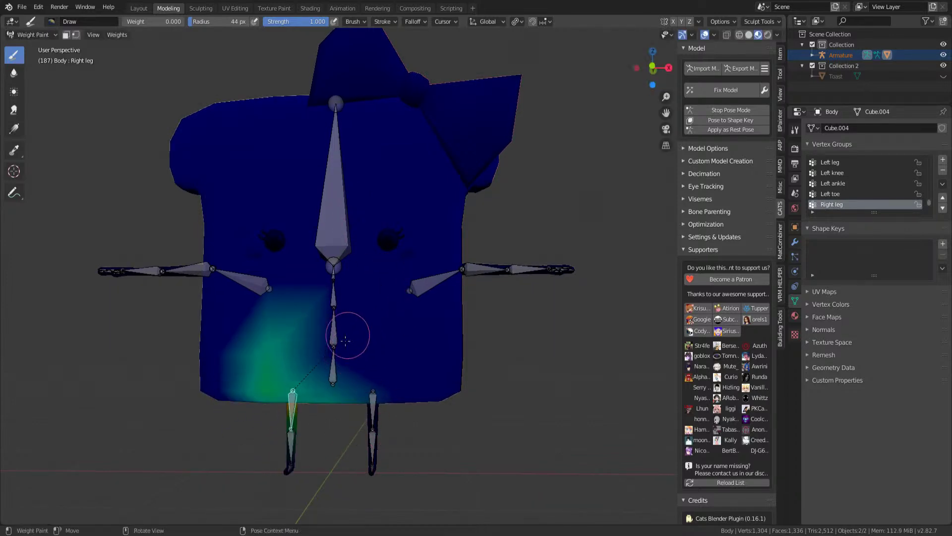
- Test-rotate the Hips and Spine bones to check the body's deformation, cancelling each rotation
{"action": "left_click", "coordinate": [333, 364], "text": "ctrl"}
{"action": "key", "text": "r"}
{"action": "right_click", "coordinate": [361, 350]}
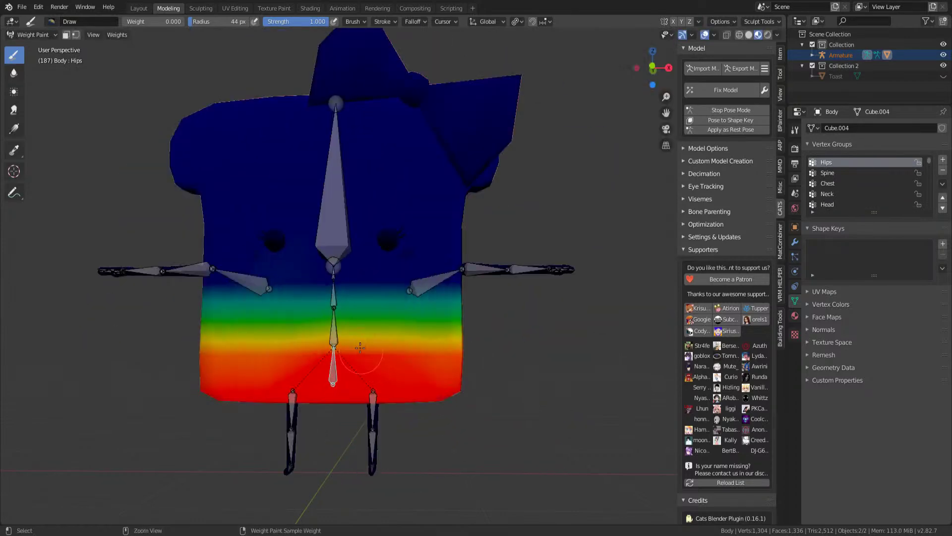
{"action": "left_click", "coordinate": [329, 331], "text": "ctrl"}
{"action": "key", "text": "r"}
{"action": "right_click", "coordinate": [350, 278]}
- Test-rotate the Chest bone sideways and about the global X axis, leaving it in its original pose
{"action": "left_click", "coordinate": [335, 296], "text": "ctrl"}
{"action": "key", "text": "r"}
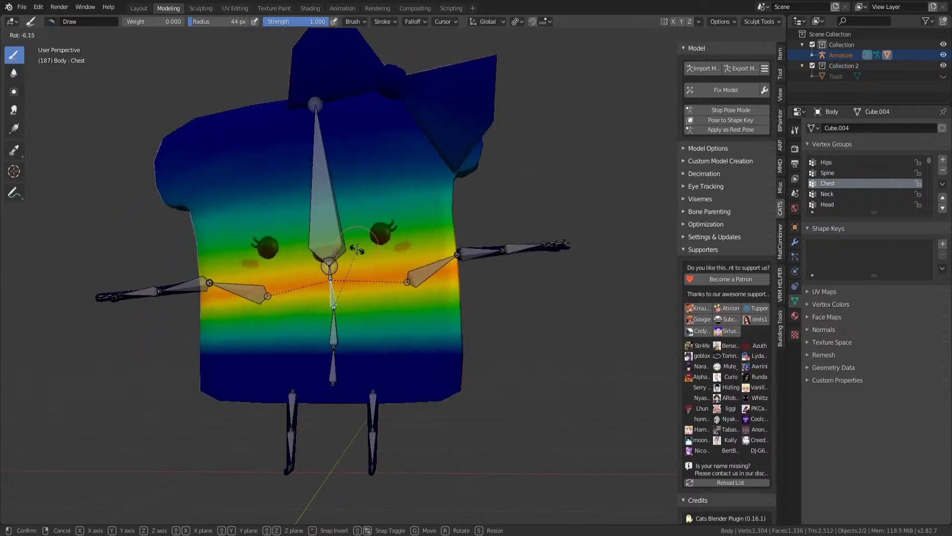
{"action": "right_click", "coordinate": [387, 231]}
{"action": "middle_click_drag", "start_coordinate": [387, 231], "coordinate": [344, 243]}
{"action": "key", "text": "r"}
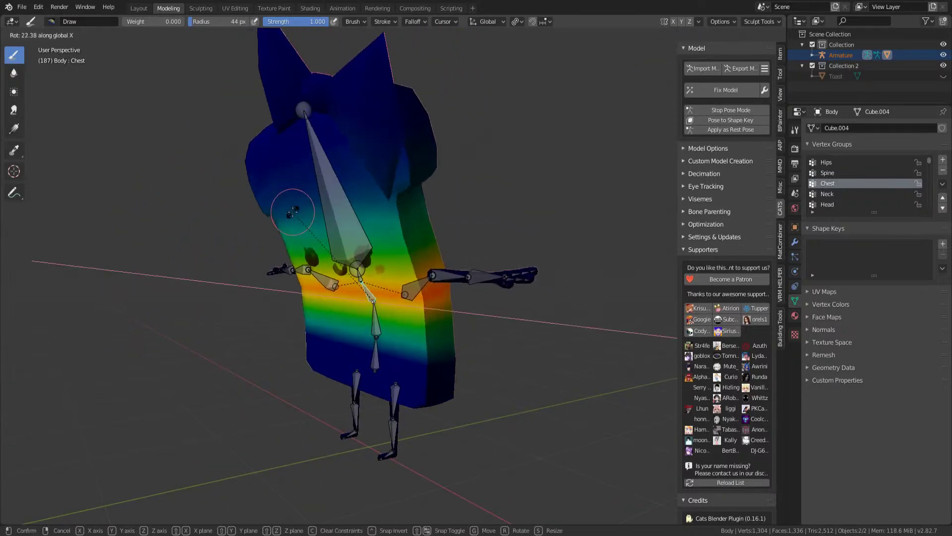
{"action": "left_click", "coordinate": [255, 240]}
{"action": "key", "text": "ctrl+z"}
- Return the Body to Object Mode, view it from the front, and save the file
{"action": "key", "text": "KP_1"}
{"action": "scroll", "coordinate": [255, 240], "scroll_direction": "up", "scroll_amount": 3}
{"action": "key", "text": "ctrl+s"}
{"action": "left_click", "coordinate": [33, 34]}
{"action": "left_click", "coordinate": [24, 44]}
{"action": "scroll", "coordinate": [205, 231], "scroll_direction": "down", "scroll_amount": 3}
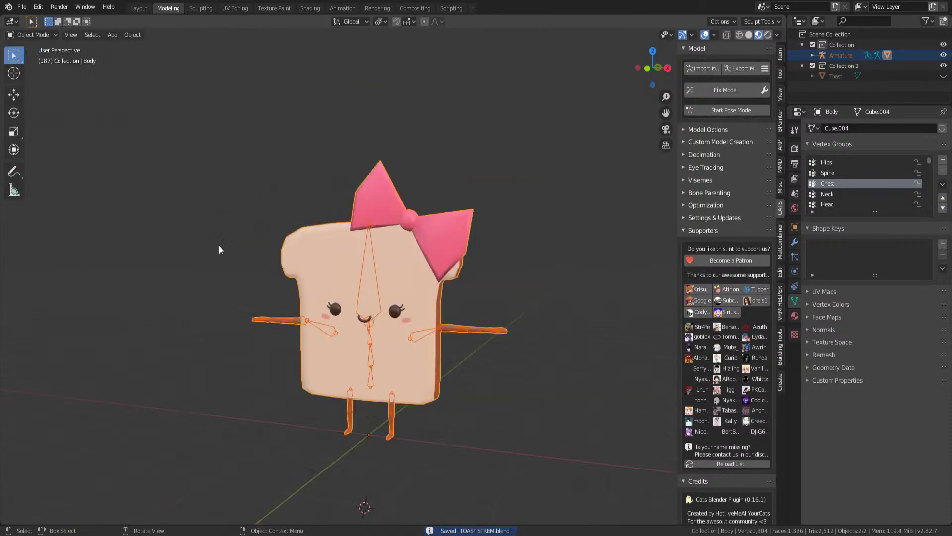
{"action": "middle_click_drag", "start_coordinate": [204, 231], "coordinate": [398, 316]}
{"action": "key", "text": "Up"}
{"action": "key", "text": "KP_1"}
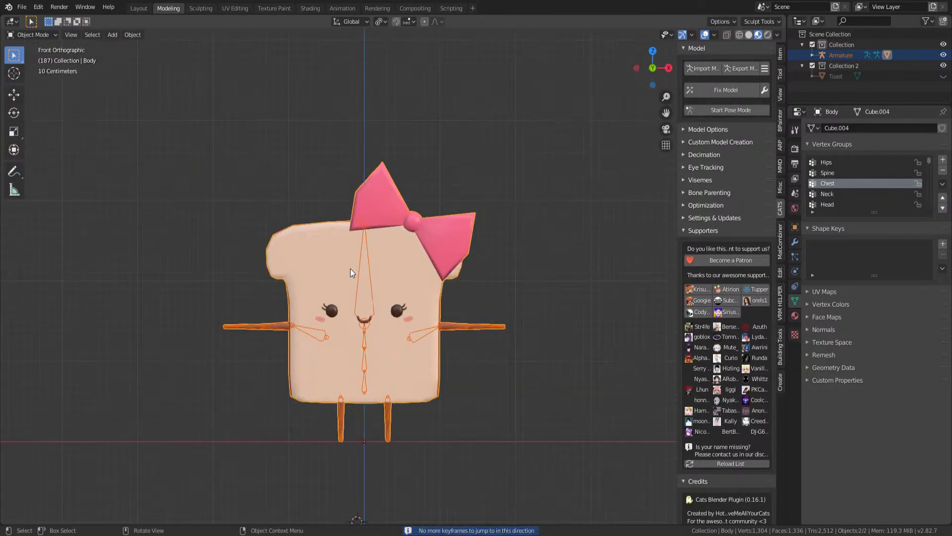
{"action": "key", "text": "ctrl+s"}
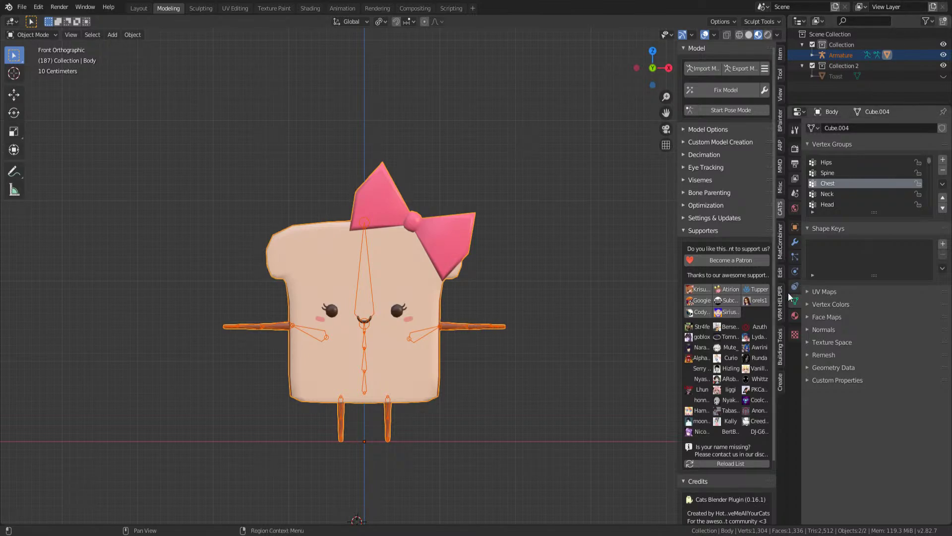
- Add a Basis shape key and a second shape key named Blink to the Body mesh
{"action": "scroll", "coordinate": [522, 322], "scroll_direction": "up", "scroll_amount": 5}
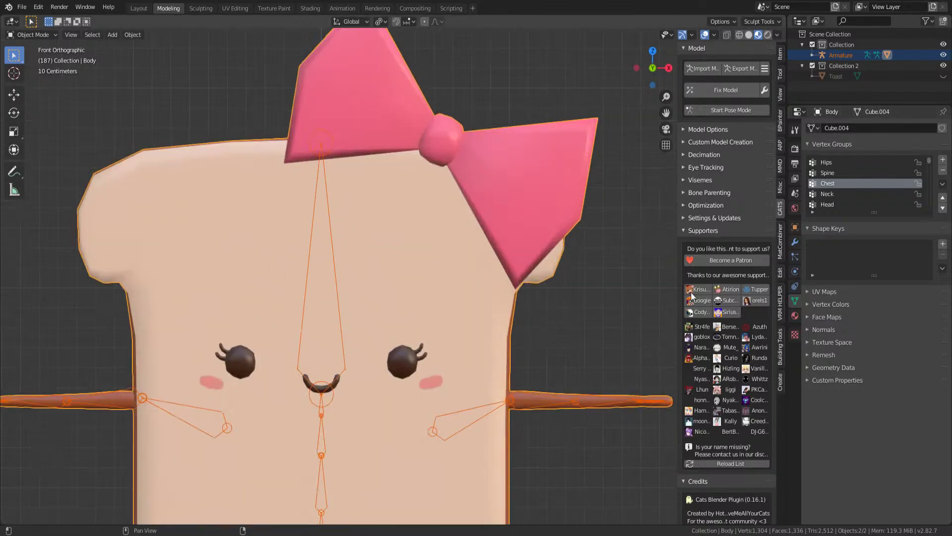
{"action": "left_click", "coordinate": [943, 243]}
{"action": "left_click", "coordinate": [943, 244]}
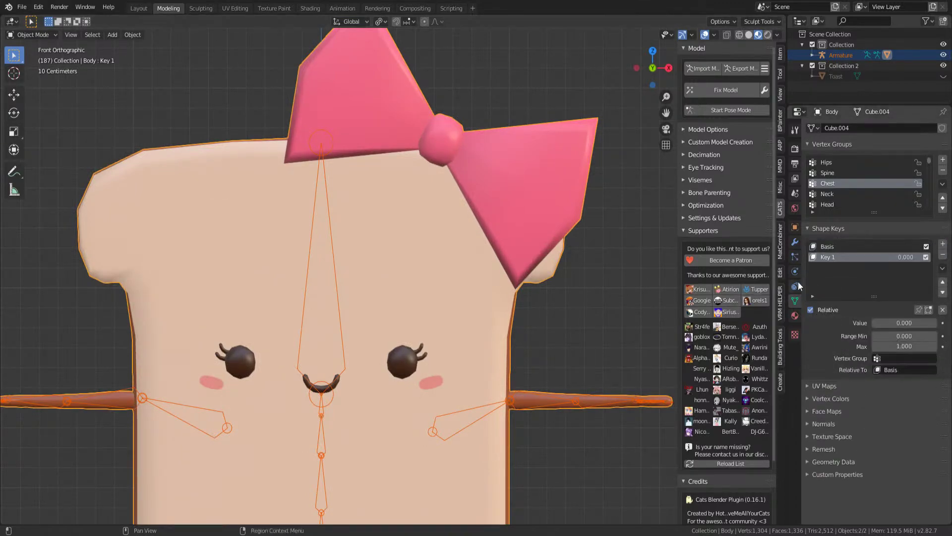
{"action": "left_click", "coordinate": [815, 259]}
{"action": "type", "text": "Blink"}
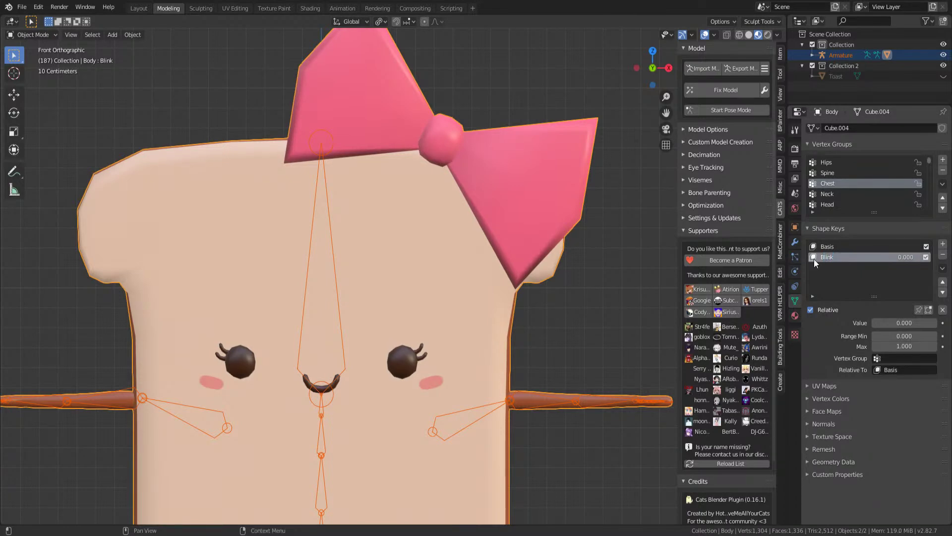
{"action": "key", "text": "Return"}
- Enter Edit Mode on the Blink shape key and select all linked vertices of both eyes
{"action": "key", "text": "Tab"}
{"action": "scroll", "coordinate": [406, 171], "scroll_direction": "up", "scroll_amount": 4}
{"action": "middle_click_drag", "start_coordinate": [406, 171], "coordinate": [409, 199], "text": "shift"}
{"action": "left_click", "coordinate": [361, 208]}
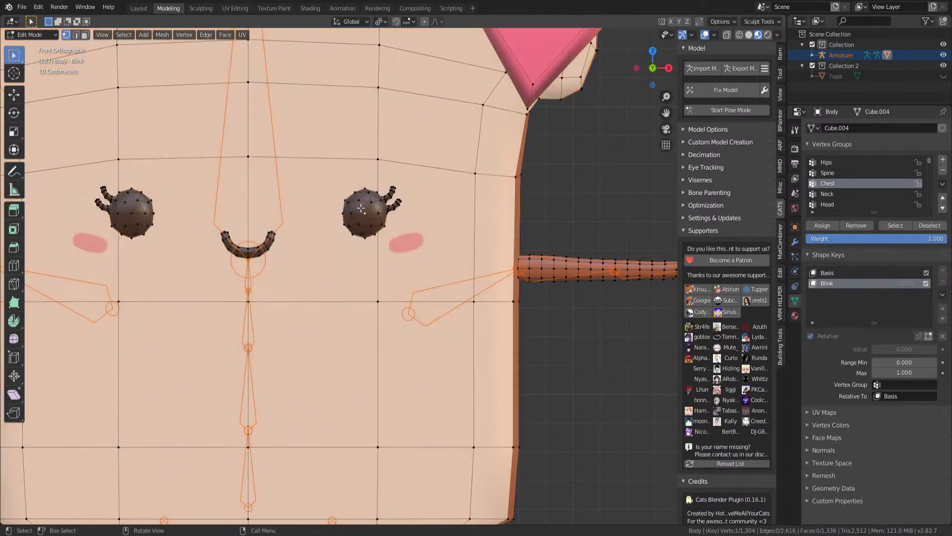
{"action": "key", "text": "l"}
{"action": "key", "text": "l"}
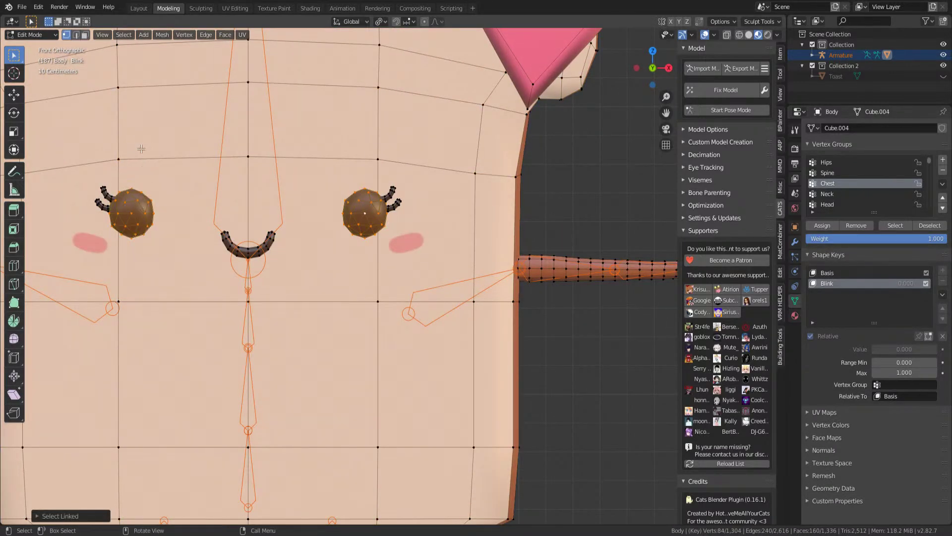
{"action": "key", "text": "s"}
{"action": "key", "text": "z"}
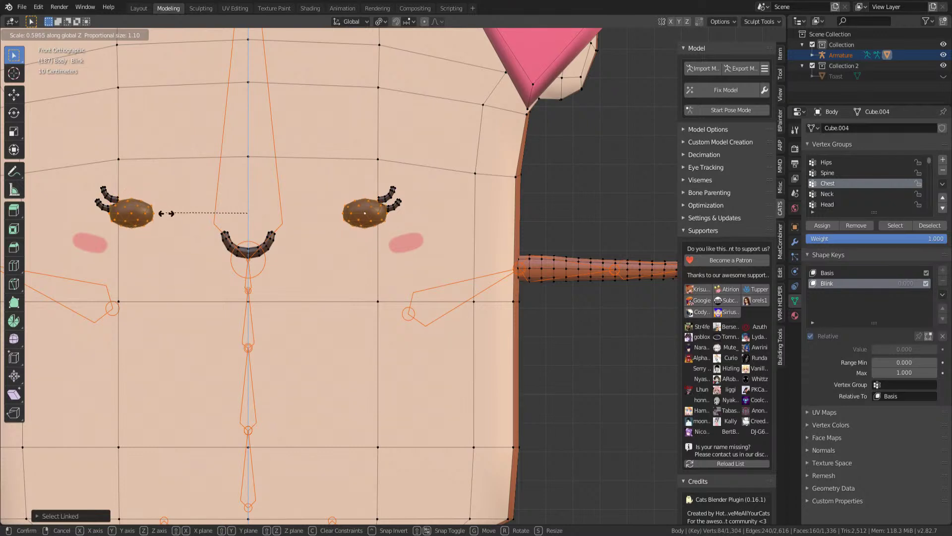
{"action": "key", "text": "z"}
{"action": "key", "text": "z"}
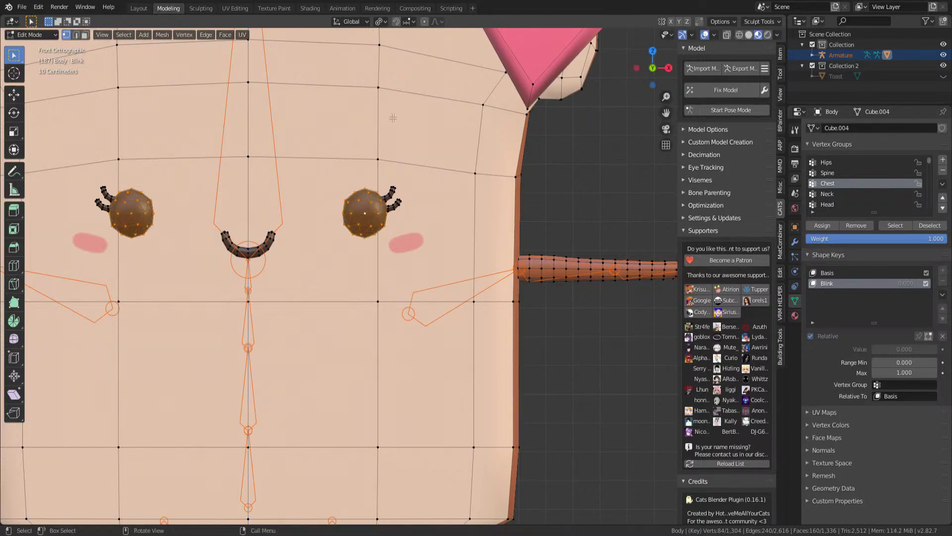
- Flatten both selected eyes along the Z axis in the Blink shape key
{"action": "key", "text": "z"}
{"action": "left_click", "coordinate": [338, 201]}
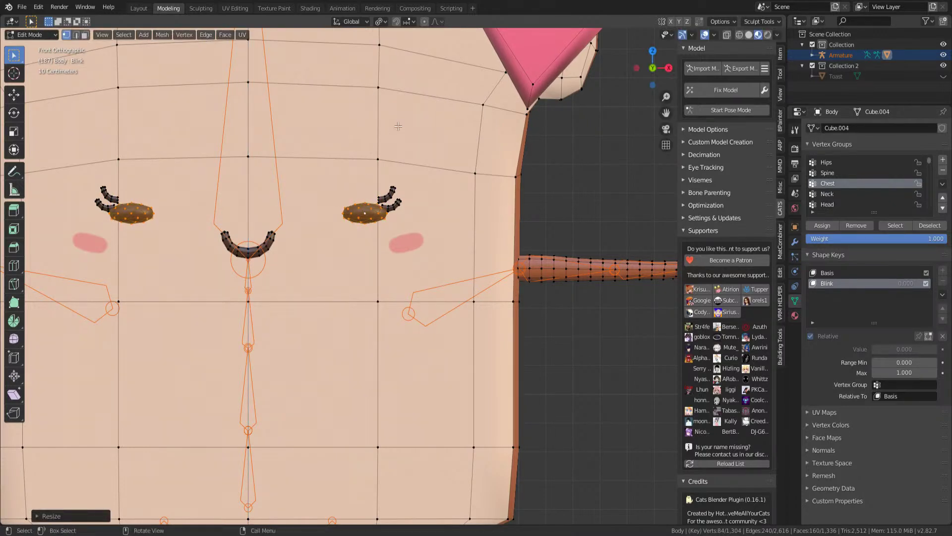
{"action": "key", "text": "s"}
{"action": "key", "text": "z"}
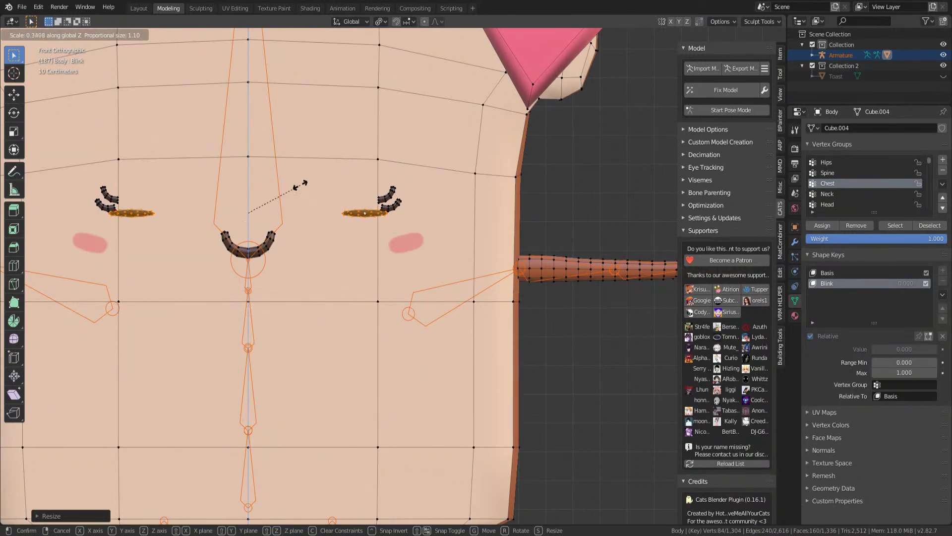
{"action": "left_click", "coordinate": [300, 185]}
- Raise the middle vertices of both flattened eyes along Z with a small proportional editing radius
{"action": "left_click", "coordinate": [129, 212]}
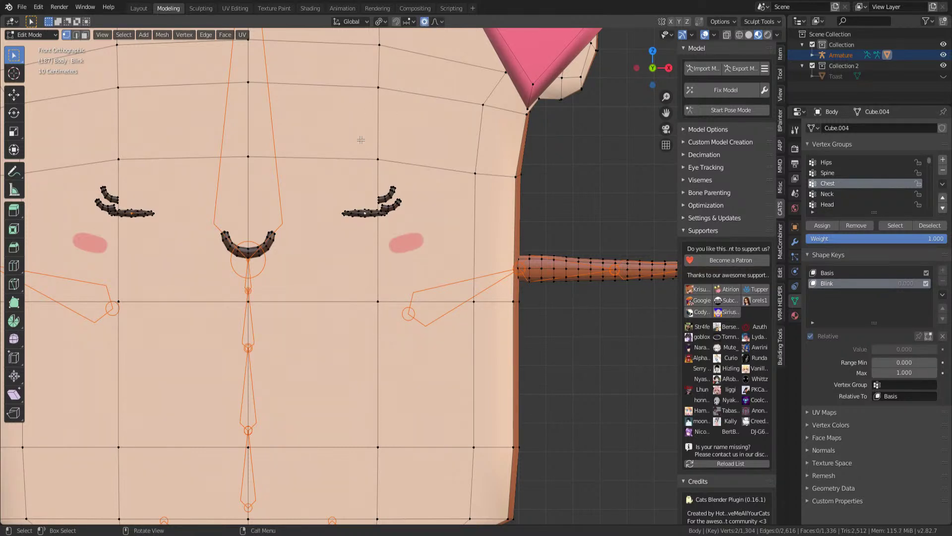
{"action": "key", "text": "g"}
{"action": "key", "text": "z"}
{"action": "scroll", "coordinate": [362, 133], "scroll_direction": "up", "scroll_amount": 15}
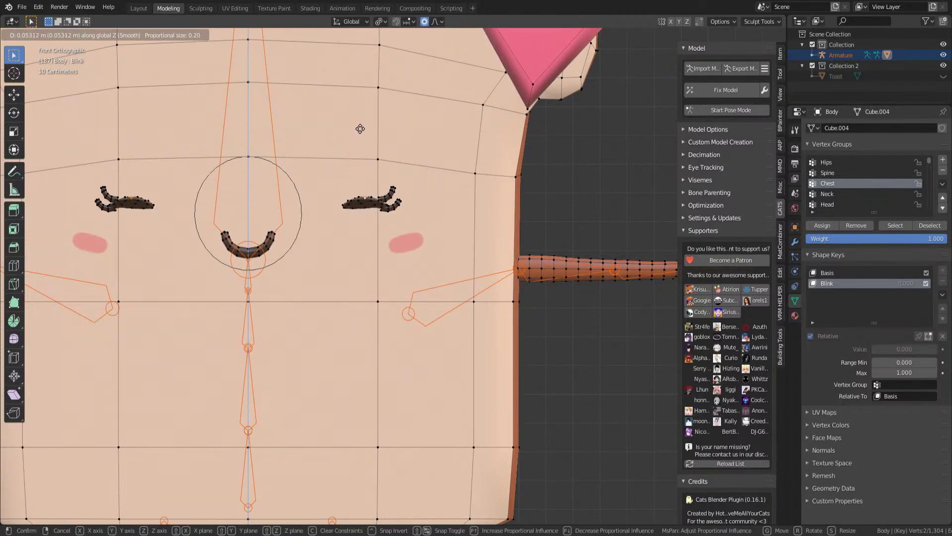
{"action": "left_click", "coordinate": [358, 134]}
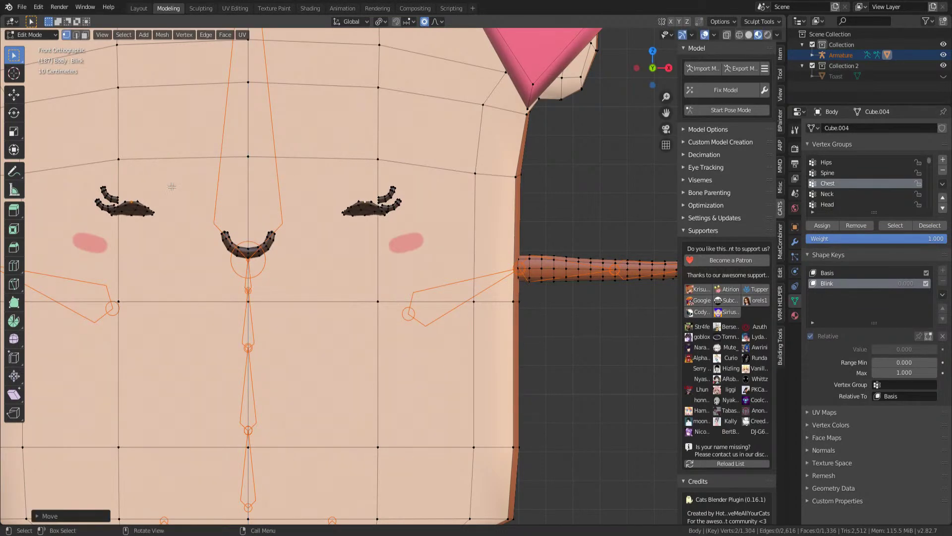
- Raise the bottom middle vertices of both closed eyes along Z so the lids form thin arches
{"action": "left_click", "coordinate": [133, 213]}
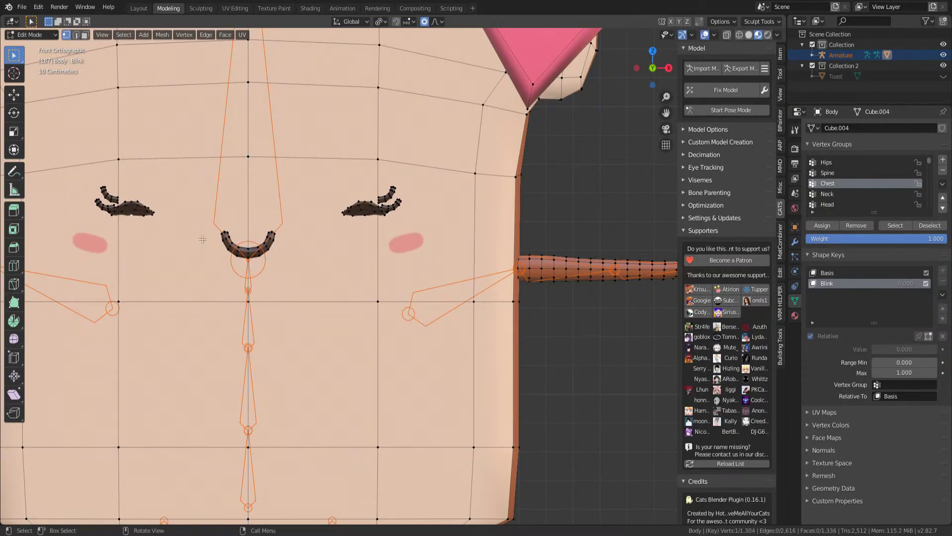
{"action": "left_click", "coordinate": [364, 217], "text": "shift"}
{"action": "key", "text": "g"}
{"action": "key", "text": "z"}
{"action": "left_click", "coordinate": [375, 198]}
- Lower the upper eyelash of the character's left eye onto its closed lid with proportional editing
{"action": "left_click", "coordinate": [377, 200]}
{"action": "scroll", "coordinate": [363, 188], "scroll_direction": "up", "scroll_amount": 4}
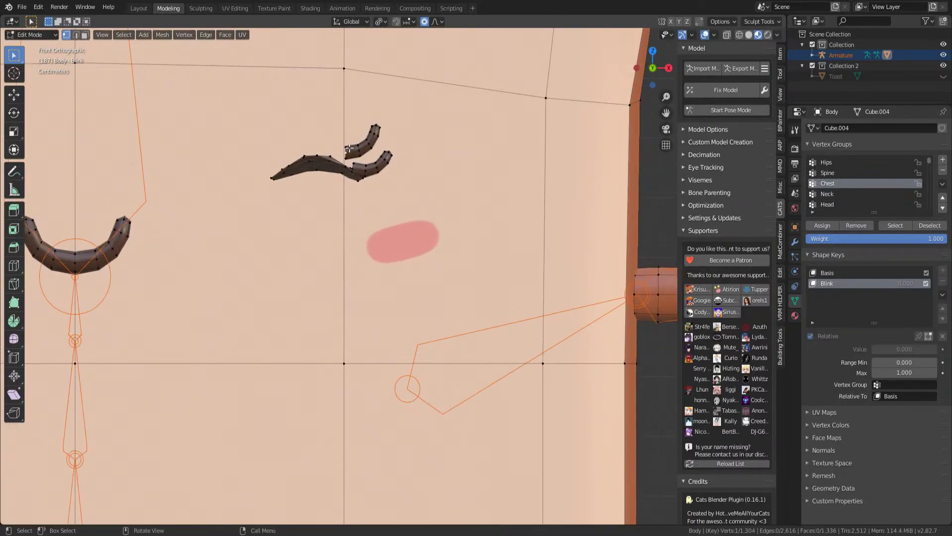
{"action": "key", "text": "g"}
{"action": "left_click", "coordinate": [345, 160]}
- Move and rotate the upper eyelash of the character's right eye to meet its closed lid
{"action": "middle_click_drag", "start_coordinate": [169, 123], "coordinate": [425, 207], "text": "shift"}
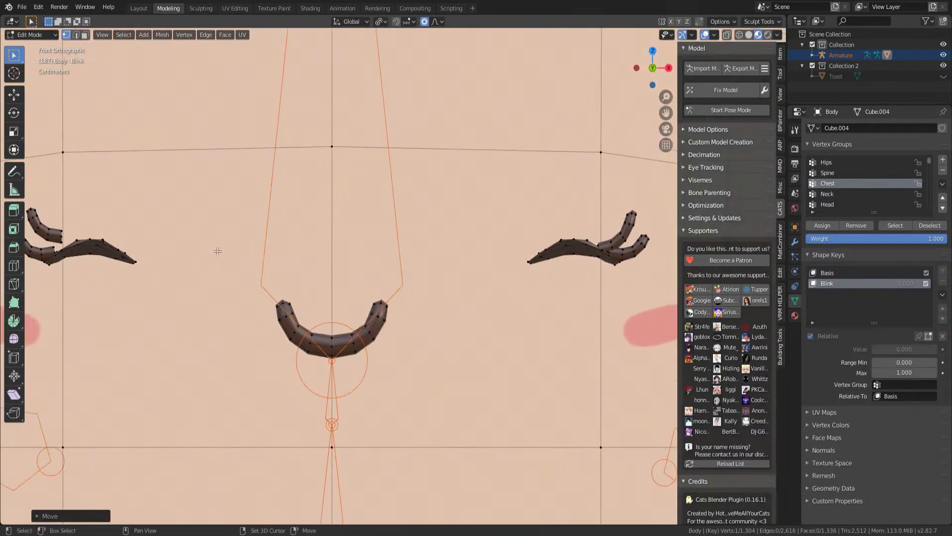
{"action": "middle_click_drag", "start_coordinate": [218, 251], "coordinate": [269, 252], "text": "shift"}
{"action": "key", "text": "g"}
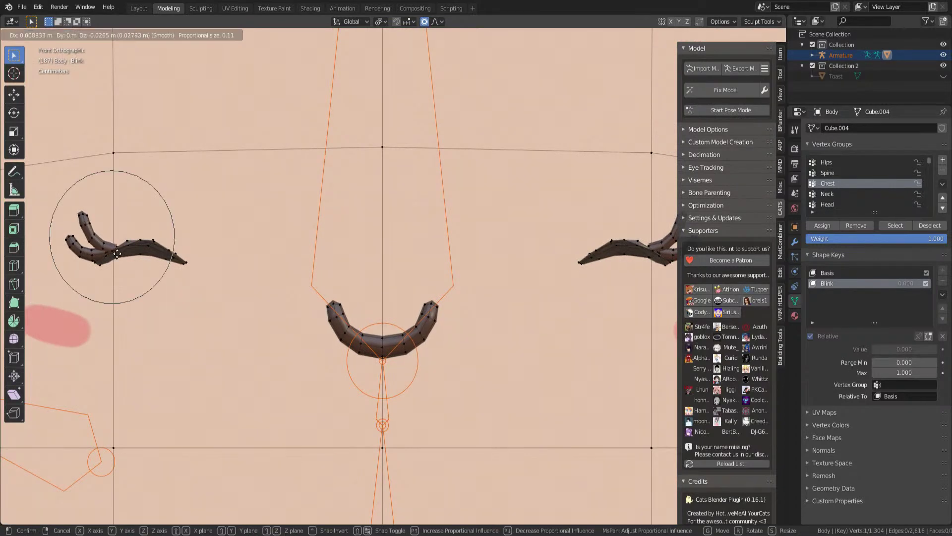
{"action": "left_click", "coordinate": [133, 234]}
{"action": "key", "text": "r"}
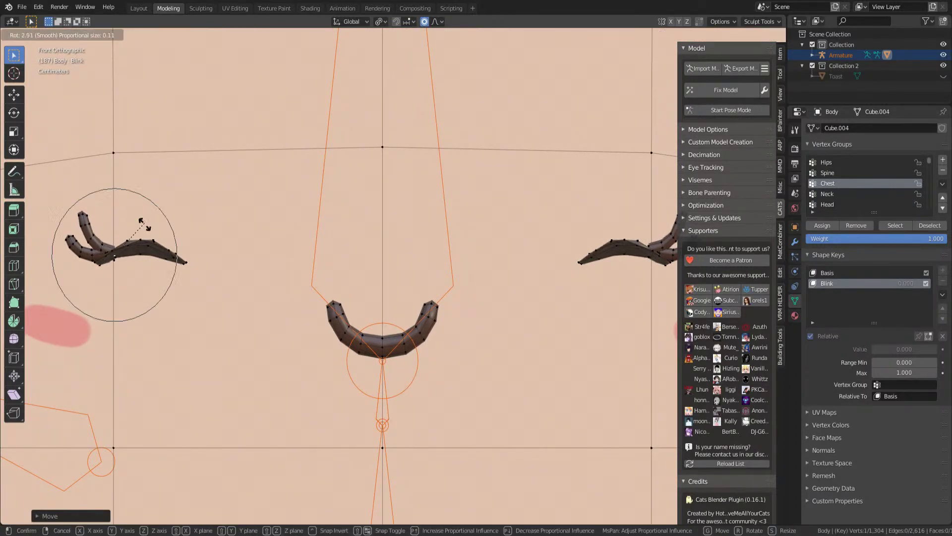
{"action": "left_click", "coordinate": [155, 242]}
{"action": "key", "text": "g"}
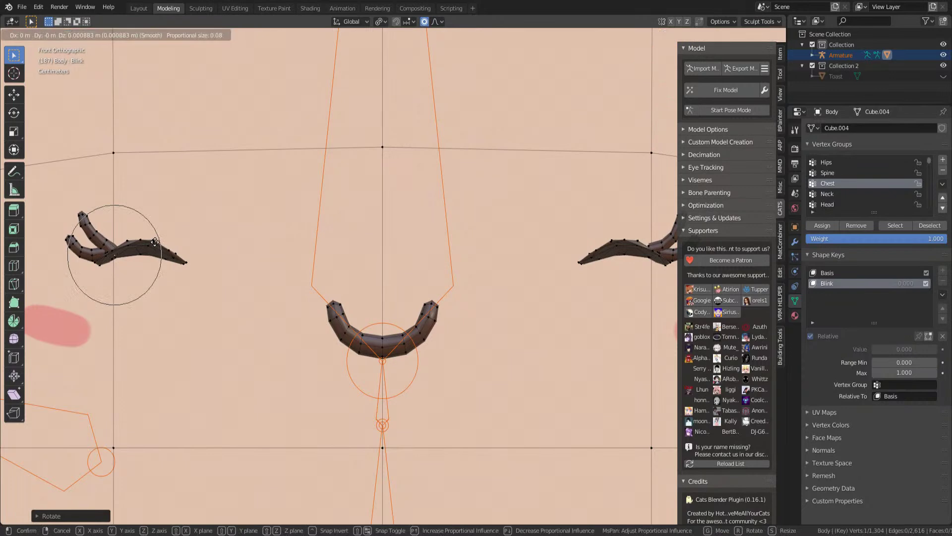
{"action": "left_click", "coordinate": [156, 239]}
- Refine the eyelash position and angle on the character's left eye with proportional moves and rotations
{"action": "middle_click_drag", "start_coordinate": [434, 242], "coordinate": [270, 226], "text": "shift"}
{"action": "key", "text": "r"}
{"action": "left_click", "coordinate": [480, 224]}
{"action": "key", "text": "g"}
{"action": "left_click", "coordinate": [479, 231]}
{"action": "key", "text": "g"}
{"action": "left_click", "coordinate": [494, 208]}
{"action": "key", "text": "r"}
{"action": "left_click", "coordinate": [506, 192]}
{"action": "key", "text": "g"}
{"action": "left_click", "coordinate": [507, 193]}
{"action": "scroll", "coordinate": [496, 203], "scroll_direction": "down", "scroll_amount": 6}
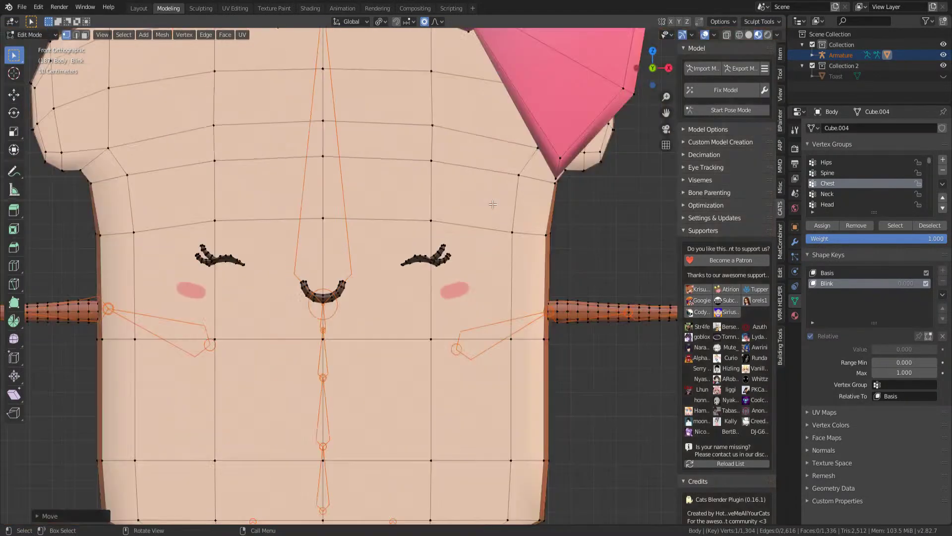
- Return to Object Mode, test the Blink shape key's value, and save the file
{"action": "key", "text": "Tab"}
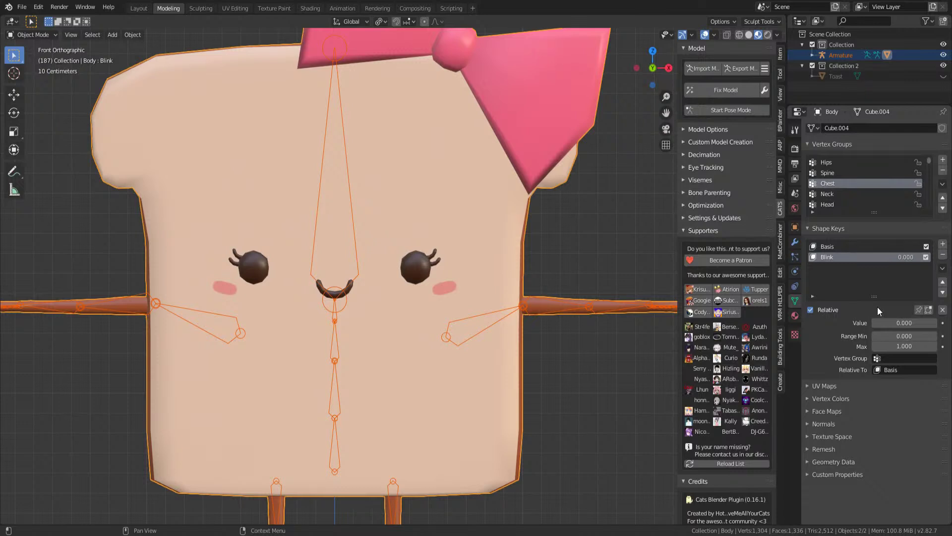
{"action": "mouse_move", "coordinate": [896, 321]}
{"action": "left_mouse_down"}
{"action": "mouse_move", "coordinate": [932, 323]}
{"action": "mouse_move", "coordinate": [878, 322]}
{"action": "left_mouse_up"}
{"action": "key", "text": "ctrl+s"}
{"action": "left_click", "coordinate": [25, 34]}
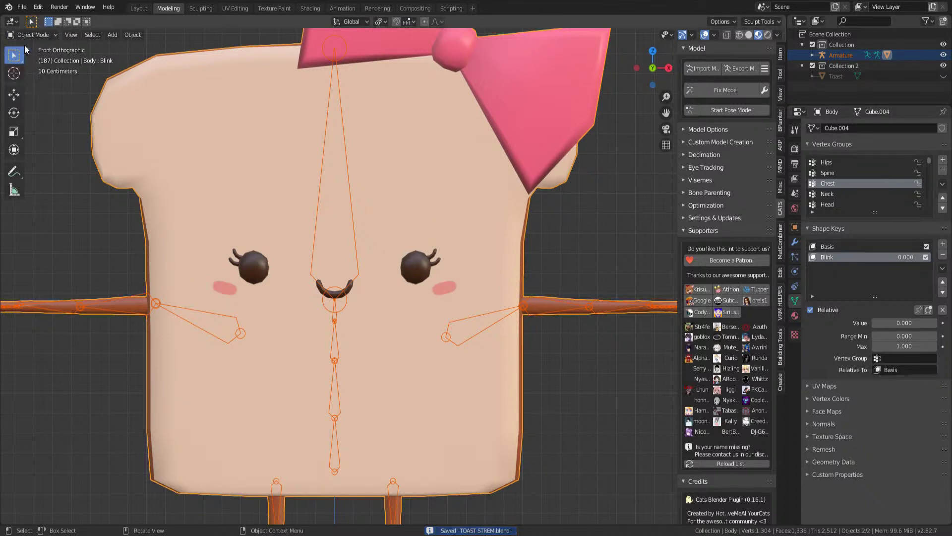
{"action": "left_click", "coordinate": [82, 161]}
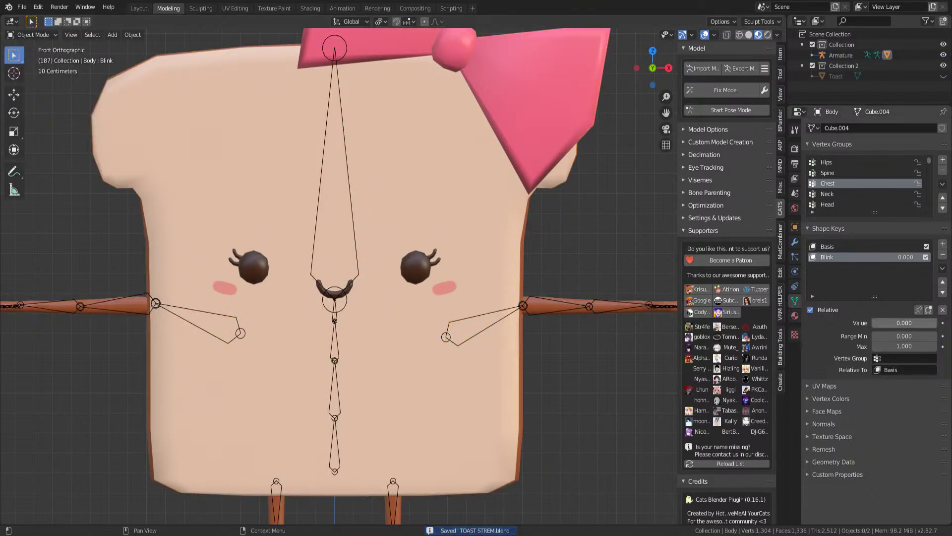
- Add another shape key to the Body mesh and name it A
{"action": "left_click", "coordinate": [943, 244]}
{"action": "scroll", "coordinate": [311, 352], "scroll_direction": "up", "scroll_amount": 3}
{"action": "middle_click_drag", "start_coordinate": [312, 352], "coordinate": [359, 353], "text": "shift"}
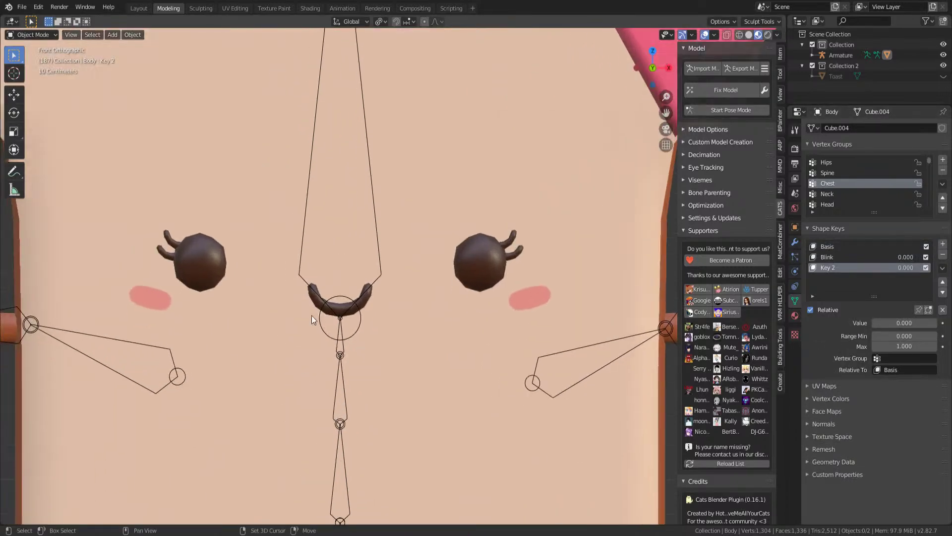
{"action": "double_click", "coordinate": [841, 267]}
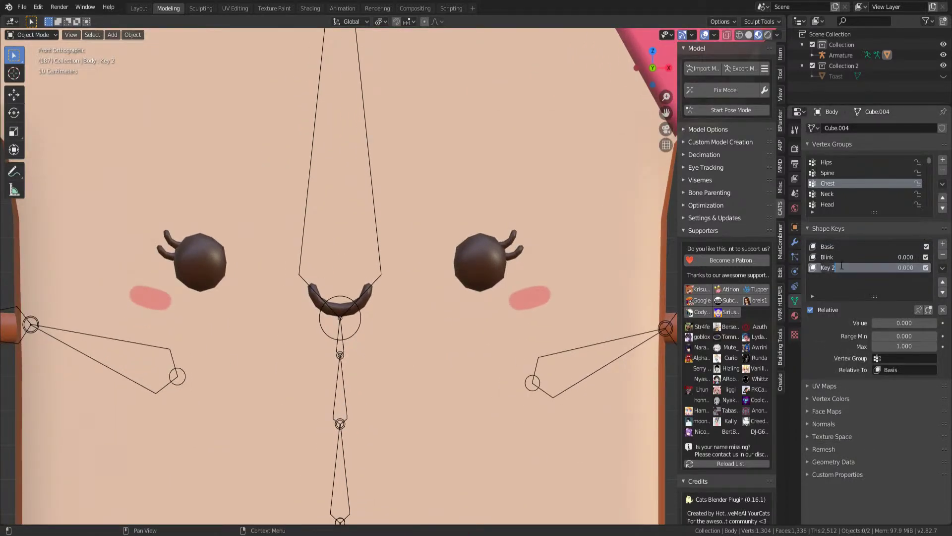
{"action": "type", "text": "A"}
{"action": "key", "text": "Return"}
- Add two more shape keys named OH and CH, and save the file
{"action": "left_click", "coordinate": [824, 247]}
{"action": "left_click", "coordinate": [942, 245]}
{"action": "left_click", "coordinate": [942, 245]}
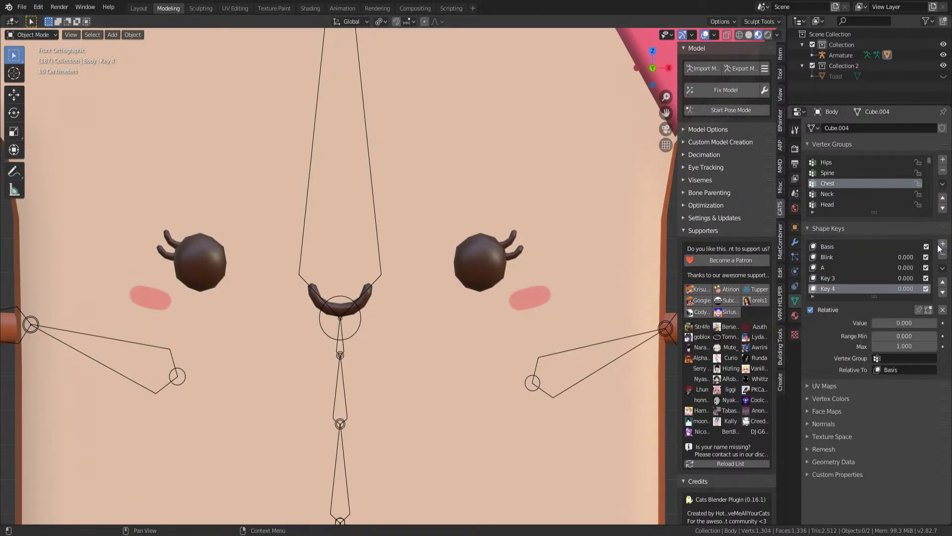
{"action": "left_click", "coordinate": [836, 276]}
{"action": "double_click", "coordinate": [835, 276]}
{"action": "type", "text": "OH"}
{"action": "key", "text": "Return"}
{"action": "double_click", "coordinate": [831, 290]}
{"action": "type", "text": "CH"}
{"action": "key", "text": "Return"}
{"action": "key", "text": "ctrl+s"}
- Enter Edit Mode on the A shape key and raise the mouth's centre along Z with proportional editing
{"action": "left_click", "coordinate": [823, 266]}
{"action": "middle_click_drag", "start_coordinate": [461, 259], "coordinate": [425, 240], "text": "shift"}
{"action": "key", "text": "Tab"}
{"action": "scroll", "coordinate": [399, 276], "scroll_direction": "up", "scroll_amount": 4}
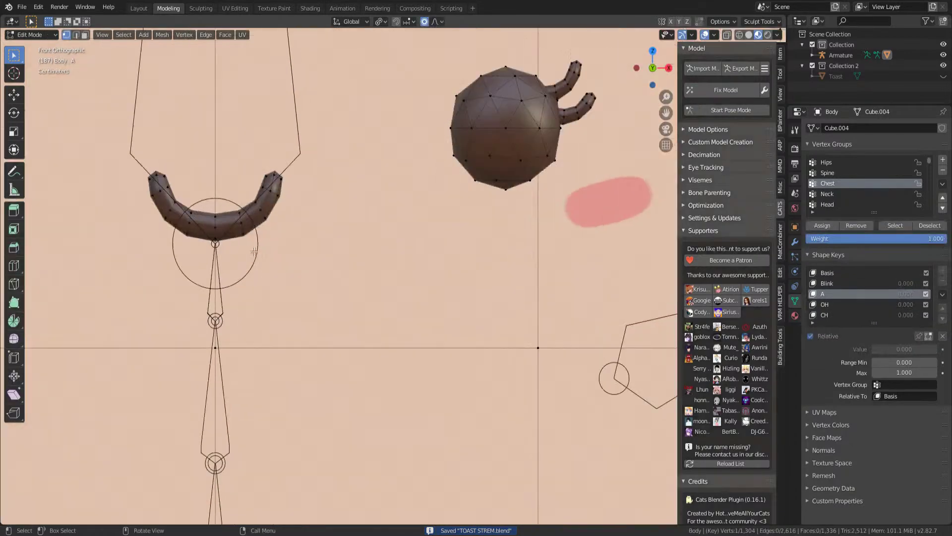
{"action": "key", "text": "g"}
{"action": "key", "text": "z"}
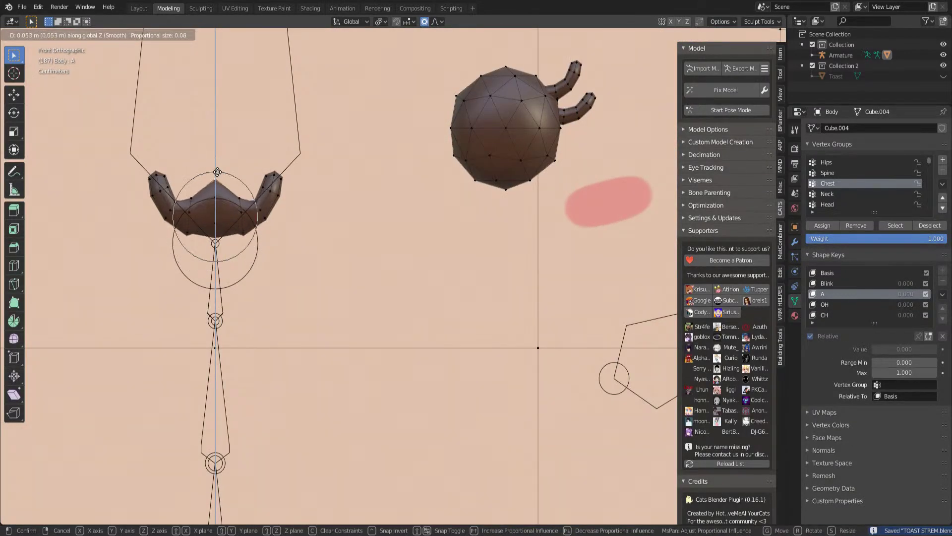
{"action": "scroll", "coordinate": [217, 168], "scroll_direction": "down", "scroll_amount": 8}
{"action": "left_click", "coordinate": [217, 152]}
- Try to move a single mouth corner upward in the A shape key
{"action": "left_click", "coordinate": [149, 174]}
{"action": "key", "text": "g"}
{"action": "left_click", "coordinate": [150, 156]}
{"action": "key", "text": "ctrl+z"}
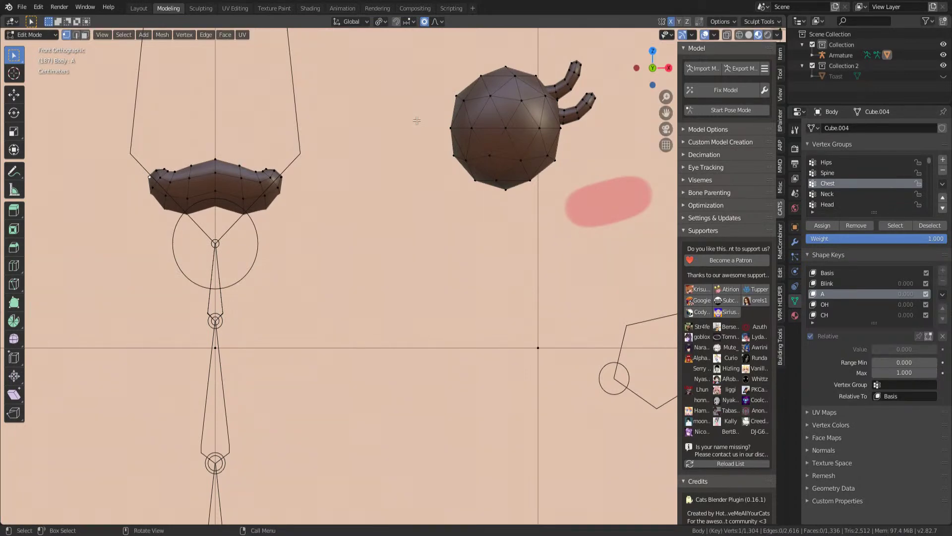
- Reshape both mouth corners symmetrically downward and inward in the A shape key using proportional editing
{"action": "key", "text": "g"}
{"action": "scroll", "coordinate": [145, 159], "scroll_direction": "up", "scroll_amount": 3}
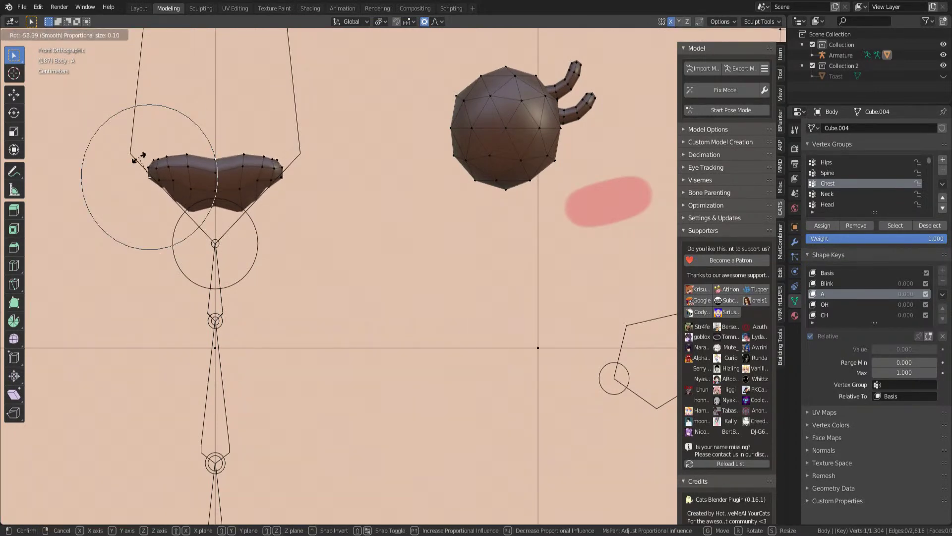
{"action": "left_click", "coordinate": [147, 188]}
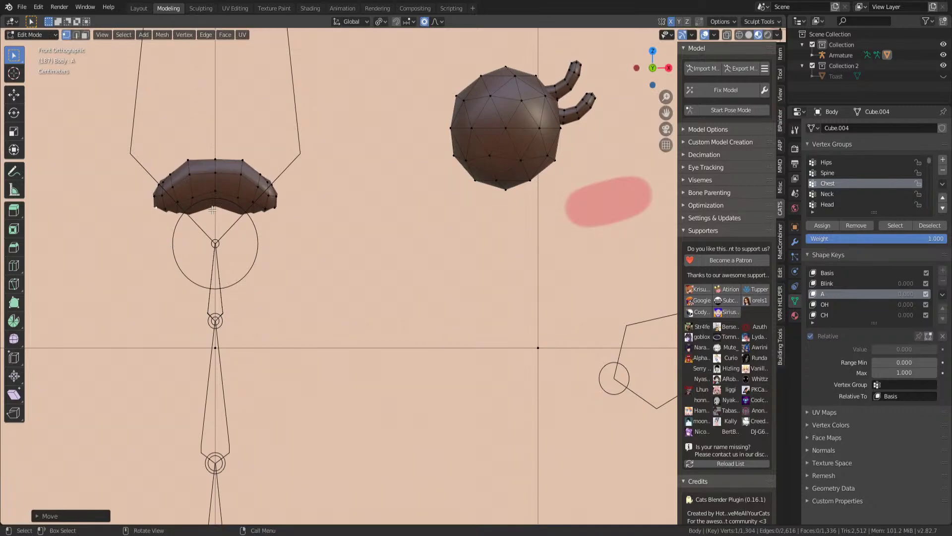
- Undo the last mouth move and pull the mouth's bottom centre downward in the A shape key
{"action": "key", "text": "ctrl+z"}
{"action": "key", "text": "shift+z"}
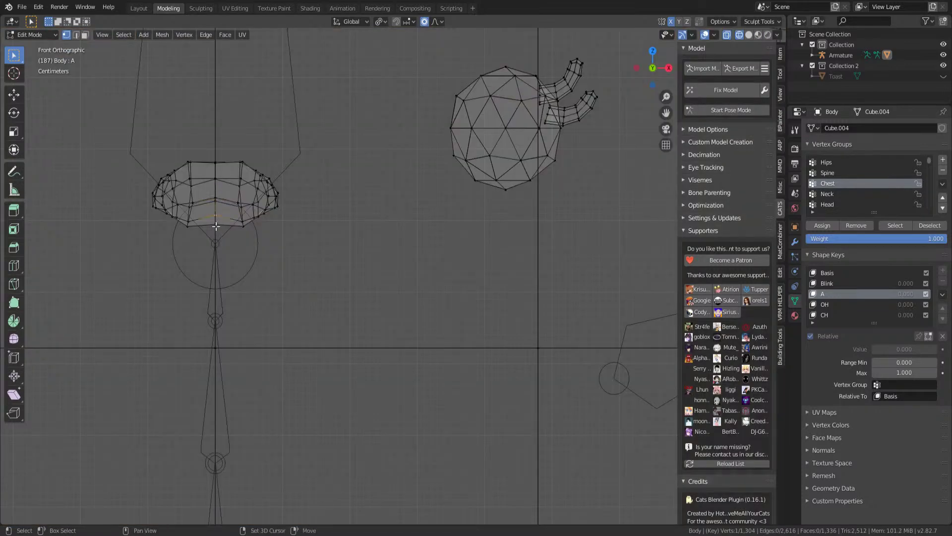
{"action": "key", "text": "shift+z"}
{"action": "key", "text": "g"}
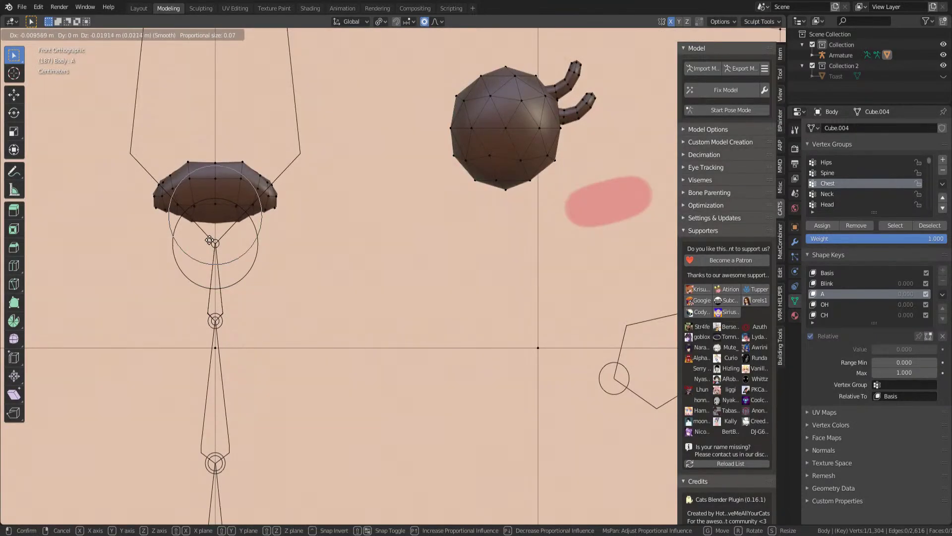
{"action": "left_click", "coordinate": [209, 240]}
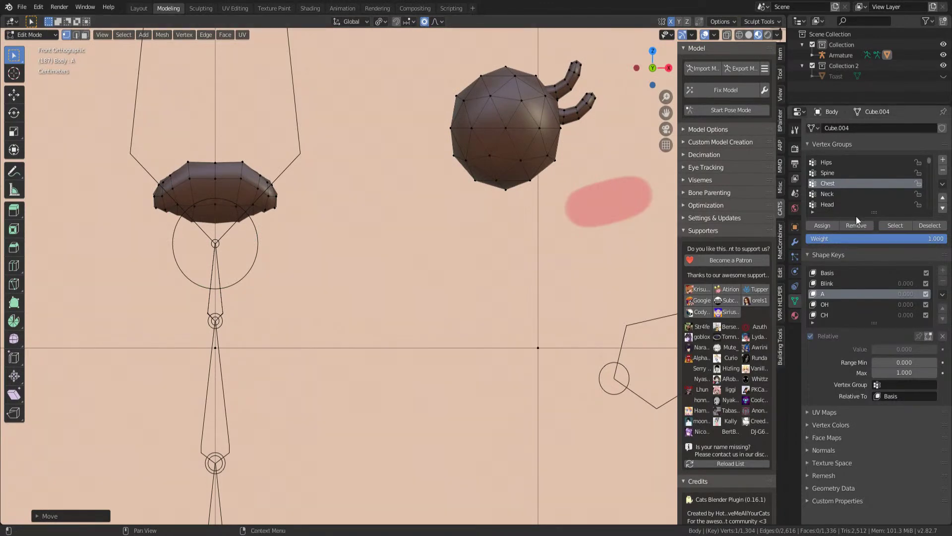
- Select the OH shape key and pull both mouth corners down and outward with proportional editing
{"action": "left_click", "coordinate": [835, 304]}
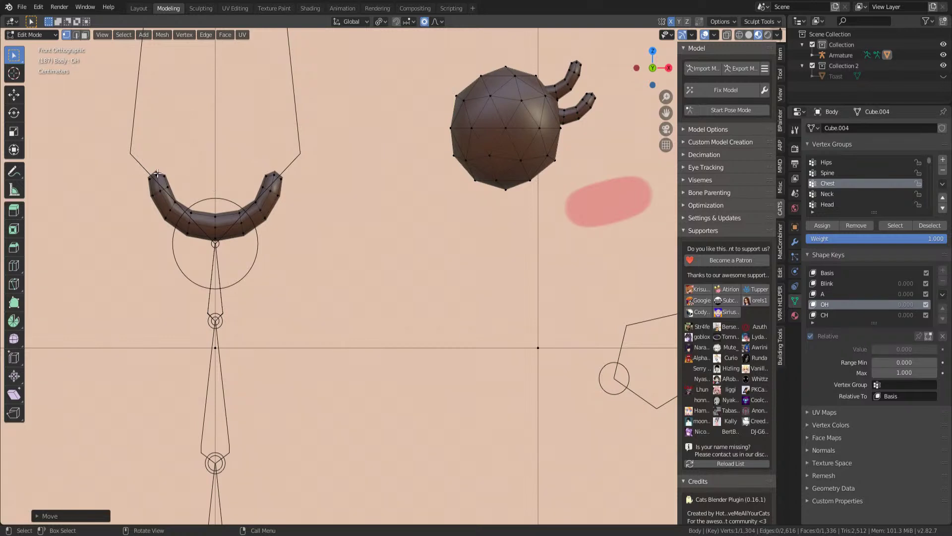
{"action": "key", "text": "g"}
{"action": "left_click", "coordinate": [158, 170]}
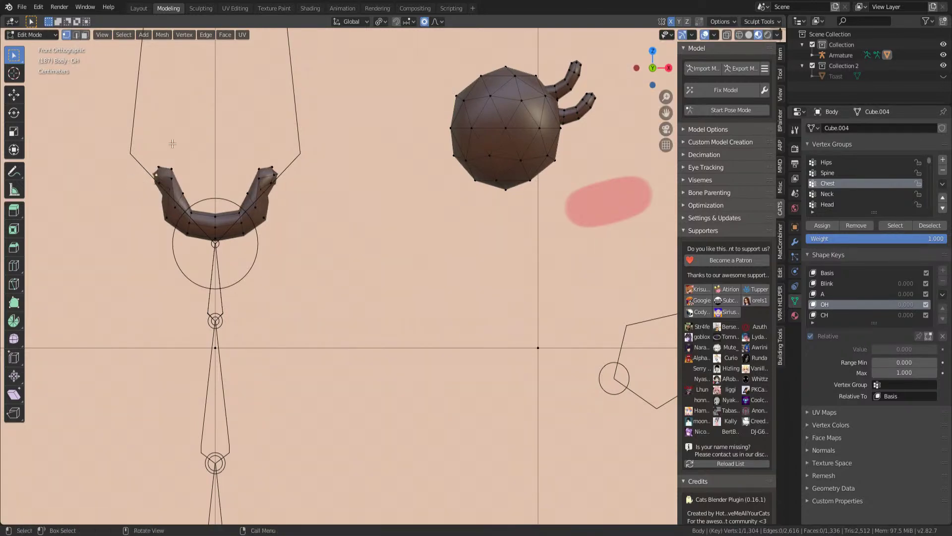
{"action": "key", "text": "g"}
{"action": "left_click", "coordinate": [162, 222]}
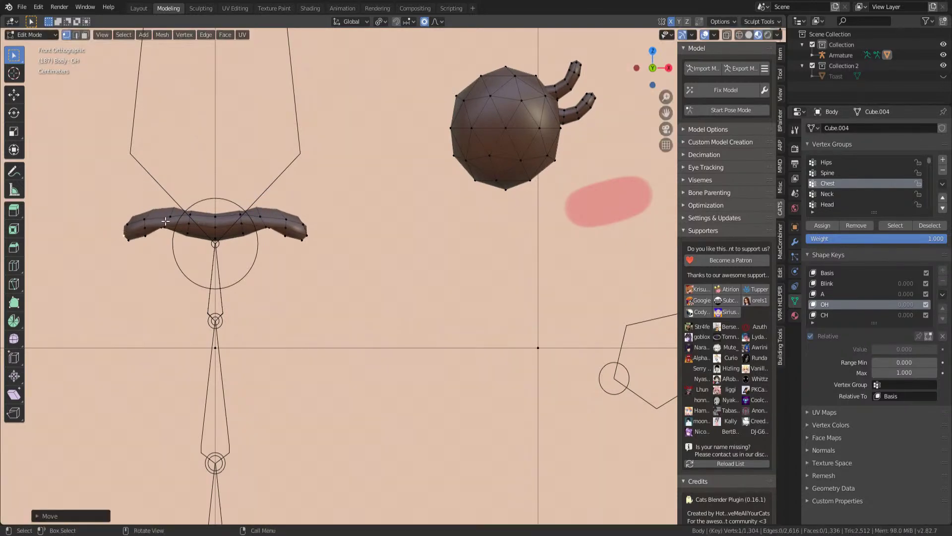
- Turn off proportional editing and scale the mirrored edge loops midway along each side of the OH mouth
{"action": "key", "text": "g"}
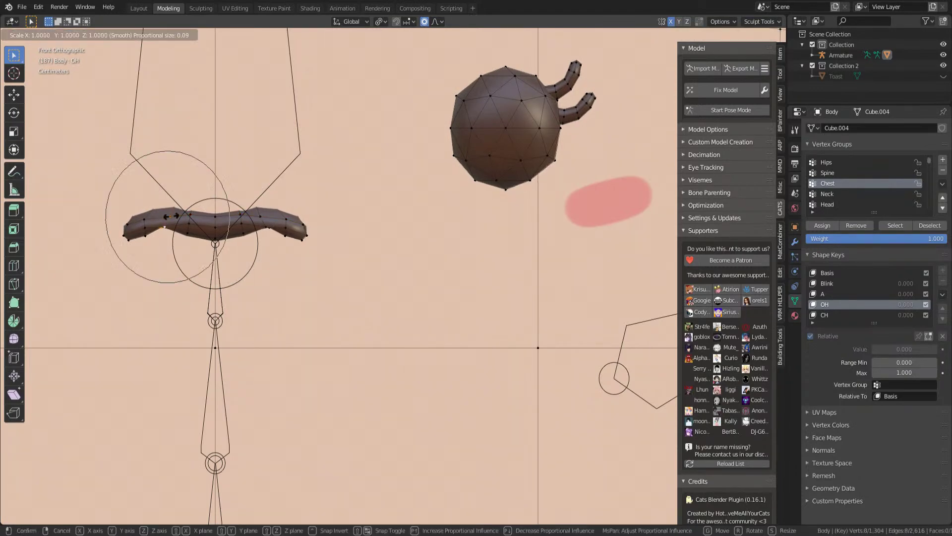
{"action": "key", "text": "Escape"}
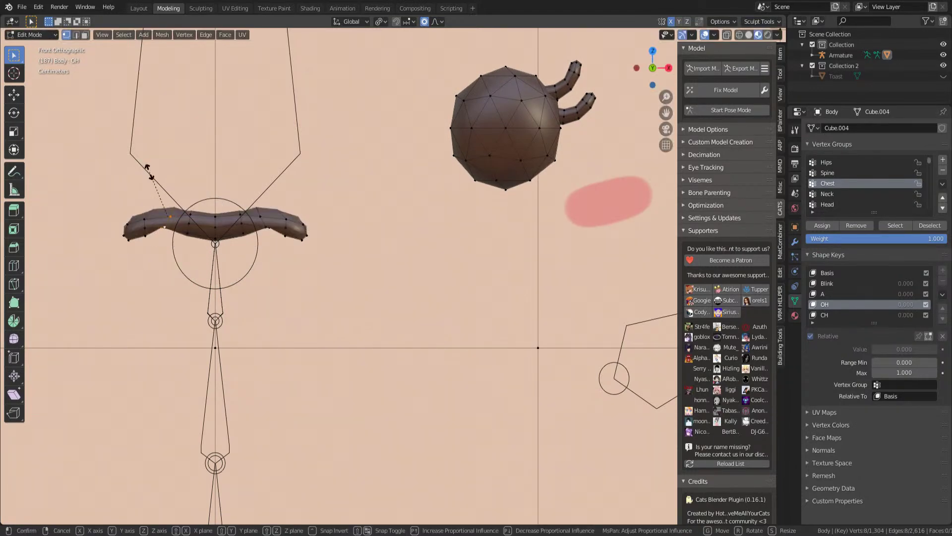
{"action": "left_click", "coordinate": [423, 22]}
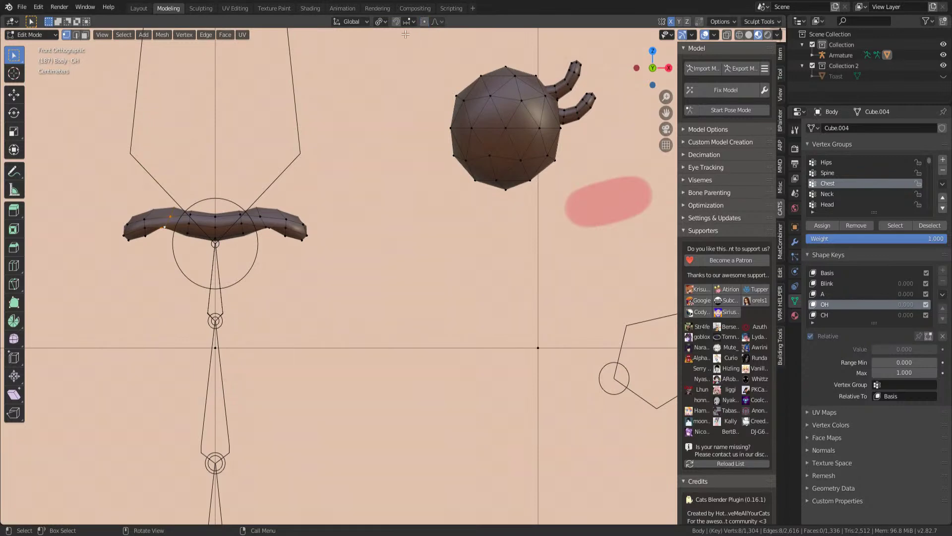
{"action": "key", "text": "s"}
{"action": "left_click", "coordinate": [172, 184]}
- Raise an upper-edge vertex on each side of the OH mouth, checking the mesh in wireframe
{"action": "left_click", "coordinate": [156, 204]}
{"action": "key", "text": "shift+z"}
{"action": "key", "text": "g"}
{"action": "left_click", "coordinate": [158, 194]}
{"action": "key", "text": "shift+z"}
{"action": "key", "text": "g"}
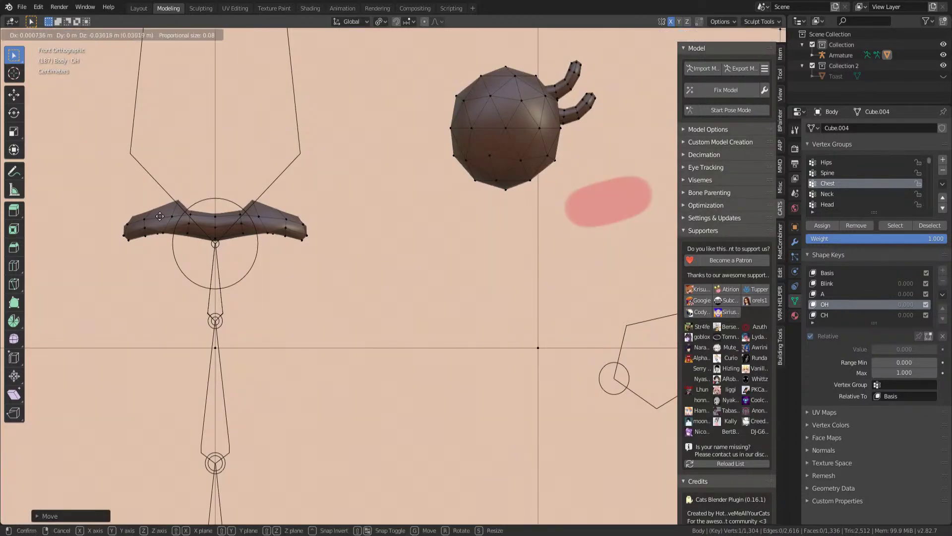
{"action": "key", "text": "Escape"}
- Switch to face selection and raise the upper face beside the centre of the OH mouth
{"action": "key", "text": "3"}
{"action": "left_click", "coordinate": [181, 209]}
{"action": "left_click", "coordinate": [159, 211]}
{"action": "key", "text": "g"}
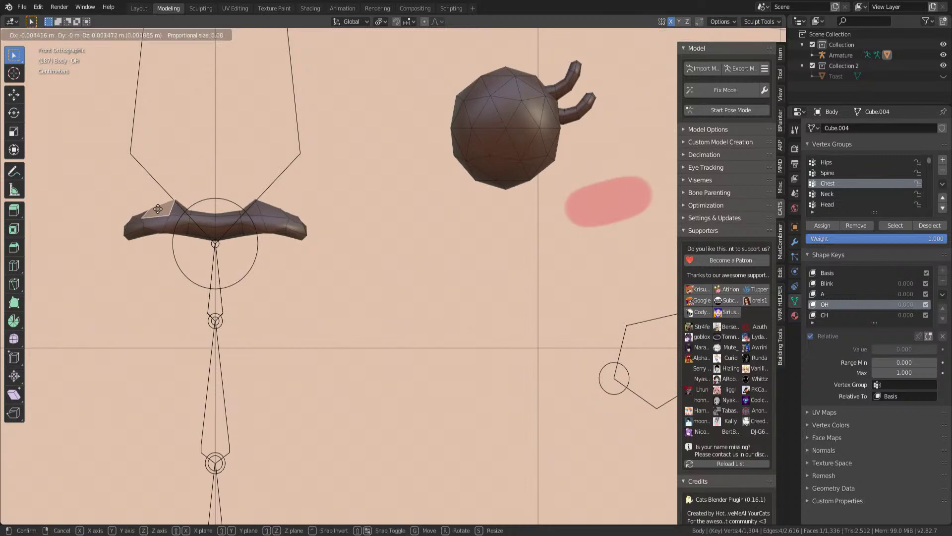
{"action": "left_click", "coordinate": [157, 203]}
- Move the neighbouring lower mouth face in the OH shape key and switch back to vertex selection
{"action": "middle_click_drag", "start_coordinate": [202, 109], "coordinate": [122, 220]}
{"action": "key", "text": "g"}
{"action": "left_click", "coordinate": [133, 224]}
{"action": "key", "text": "1"}
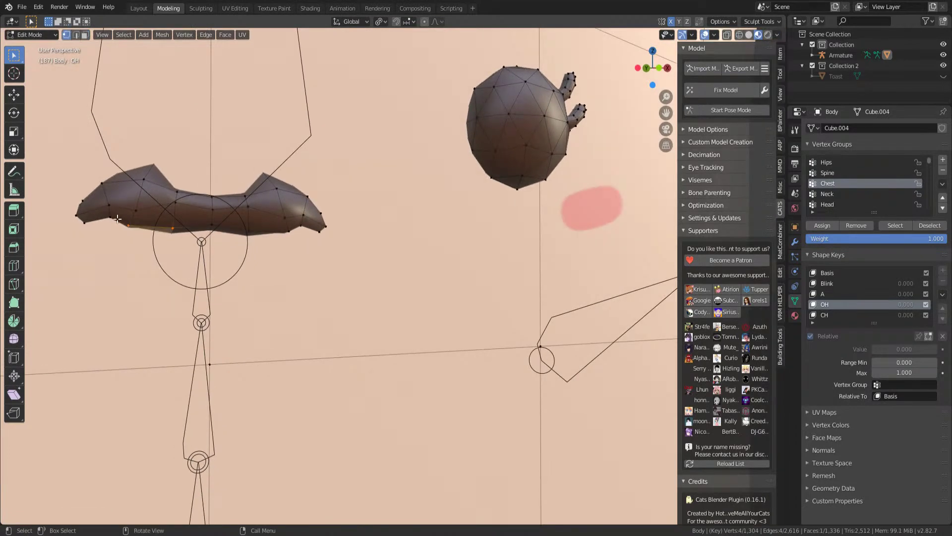
- In front view, reposition a lower-edge vertex and an upper outer vertex on one side of the OH mouth shape
{"action": "key", "text": "KP_1"}
{"action": "left_click", "coordinate": [142, 242]}
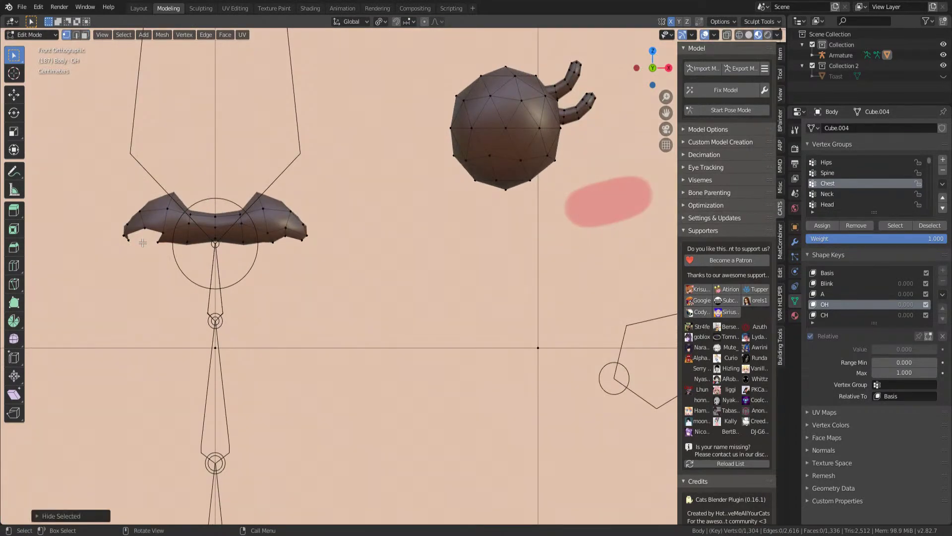
{"action": "key", "text": "g"}
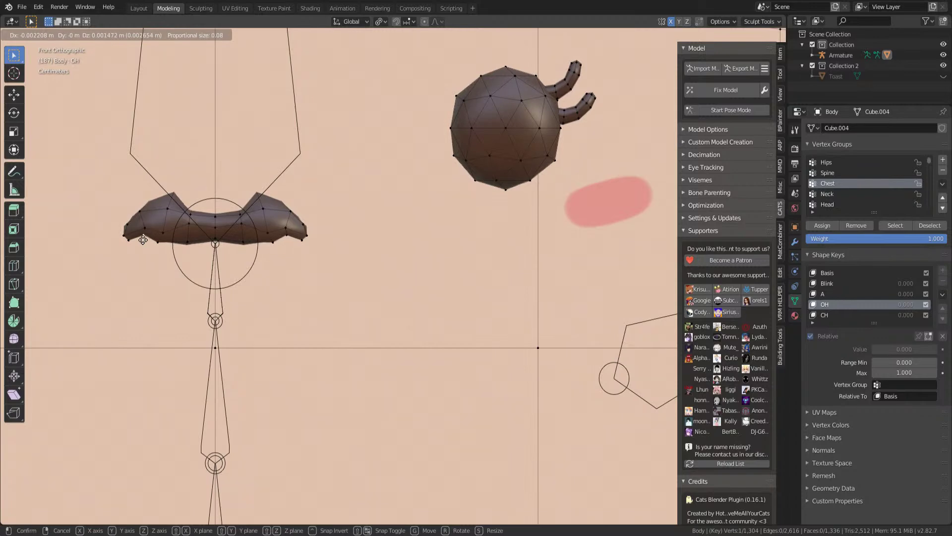
{"action": "left_click", "coordinate": [143, 245]}
{"action": "left_click", "coordinate": [140, 209]}
{"action": "key", "text": "g"}
{"action": "left_click", "coordinate": [132, 209]}
{"action": "key", "text": "shift+z"}
{"action": "left_click_drag", "start_coordinate": [166, 189], "coordinate": [186, 197]}
{"action": "key", "text": "shift+z"}
{"action": "key", "text": "h"}
{"action": "key", "text": "ctrl+z"}
{"action": "key", "text": "ctrl+shift+z"}
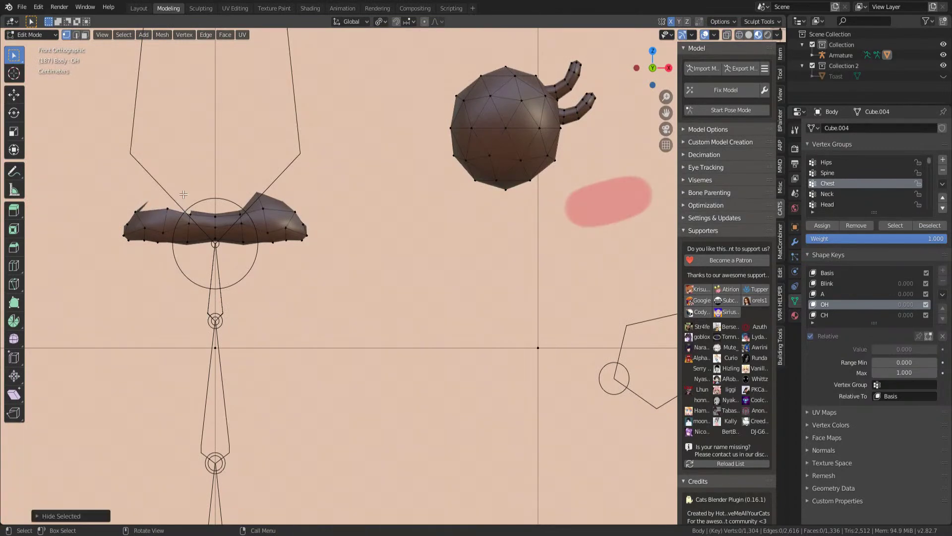
{"action": "key", "text": "ctrl+z"}
{"action": "key", "text": "ctrl+shift+z"}
{"action": "key", "text": "ctrl+z"}
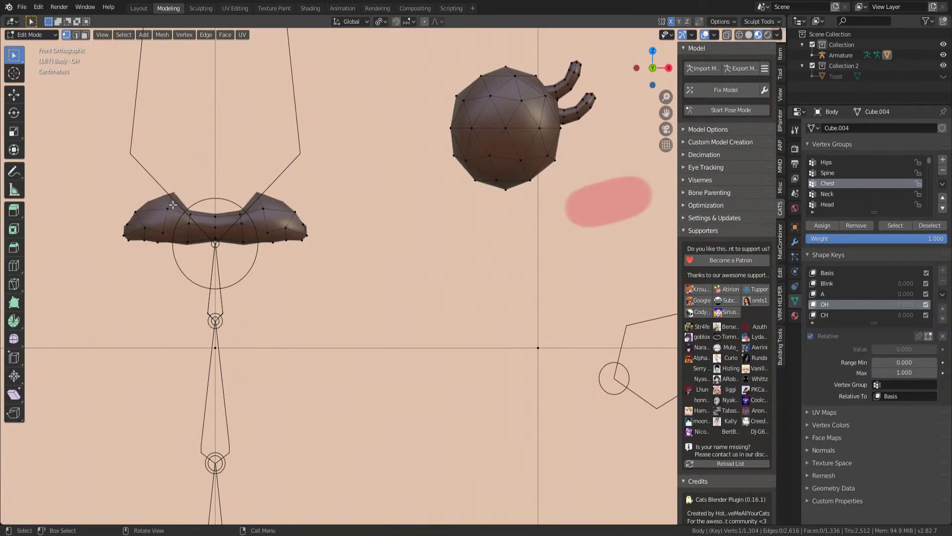
- Move the vertex below the raised upper peak of the OH mouth slightly downward
{"action": "left_click", "coordinate": [170, 206]}
{"action": "key", "text": "g"}
{"action": "left_click", "coordinate": [168, 213]}
- Select the edge loop at the centre of the mouth and scale it down to pinch the middle
{"action": "left_click", "coordinate": [218, 217], "text": "alt"}
{"action": "left_click", "coordinate": [216, 222], "text": "alt"}
{"action": "key", "text": "s"}
{"action": "left_click", "coordinate": [226, 198]}
{"action": "scroll", "coordinate": [277, 248], "scroll_direction": "down", "scroll_amount": 3}
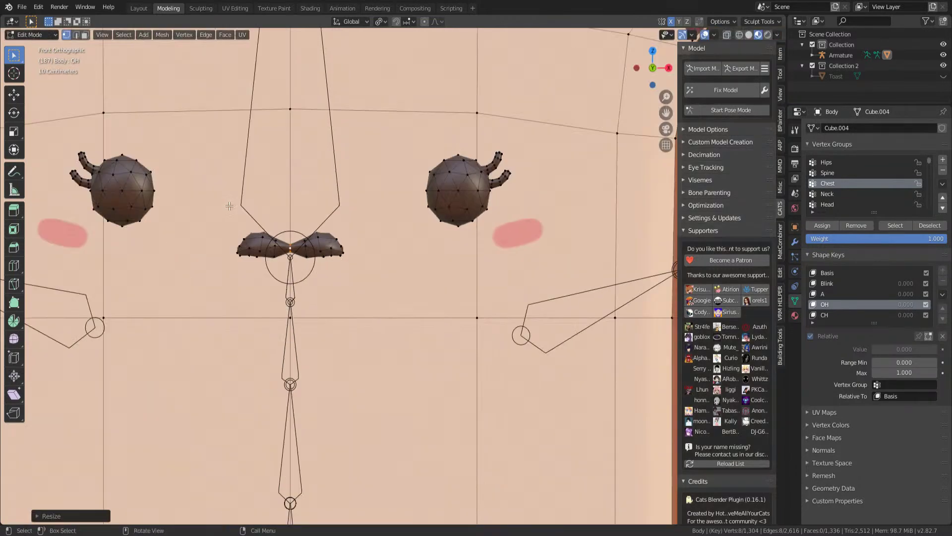
{"action": "scroll", "coordinate": [301, 276], "scroll_direction": "up", "scroll_amount": 1}
- Check the CH shape key's mouth and rename the OH shape key as CHH
{"action": "left_click", "coordinate": [853, 315]}
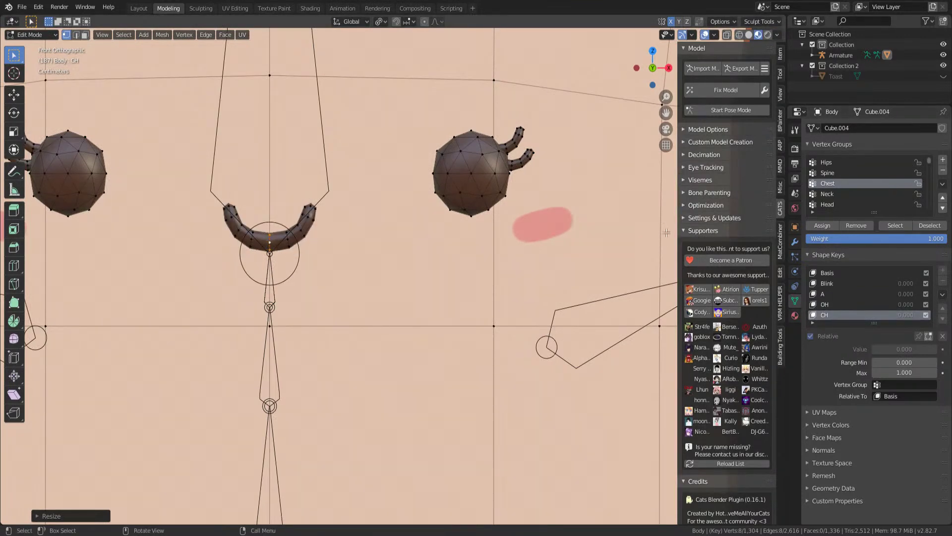
{"action": "left_click", "coordinate": [828, 305]}
{"action": "key", "text": "BackSpace"}
{"action": "key", "text": "BackSpace"}
{"action": "type", "text": "CHH"}
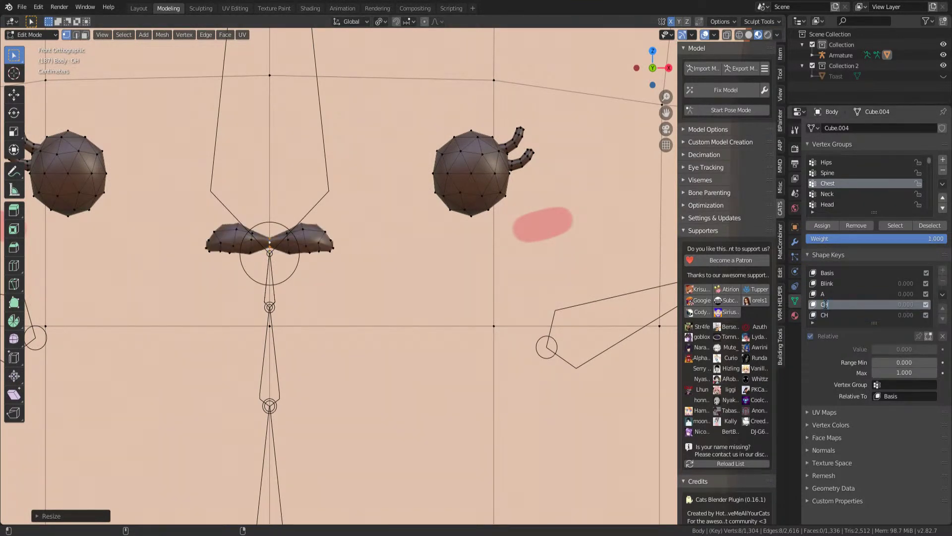
{"action": "key", "text": "Return"}
- Rename the CH shape key as OH and save the file
{"action": "double_click", "coordinate": [826, 315]}
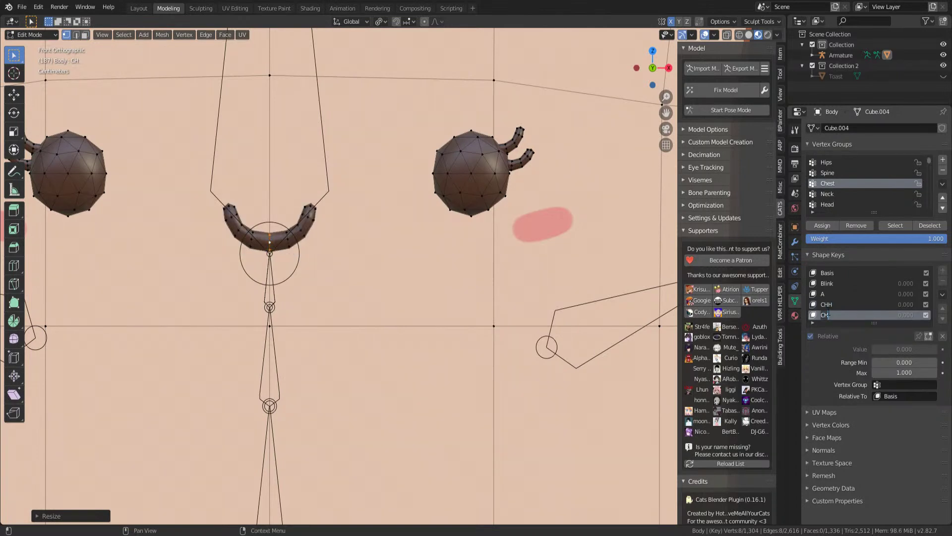
{"action": "type", "text": "OH"}
{"action": "key", "text": "Return"}
{"action": "key", "text": "ctrl+s"}
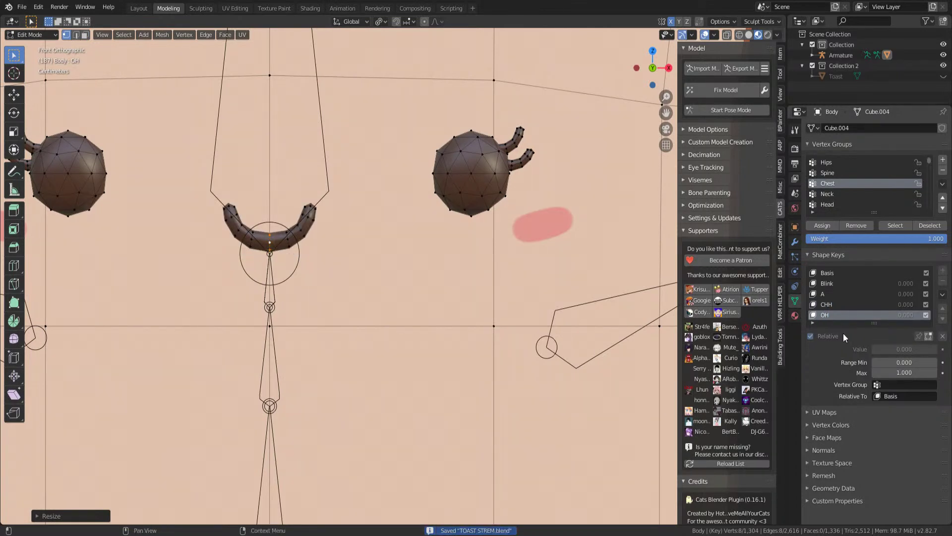
- Enable proportional editing, then rotate and move the mouth's corner outward and down in the OH shape key
{"action": "scroll", "coordinate": [523, 171], "scroll_direction": "up", "scroll_amount": 1}
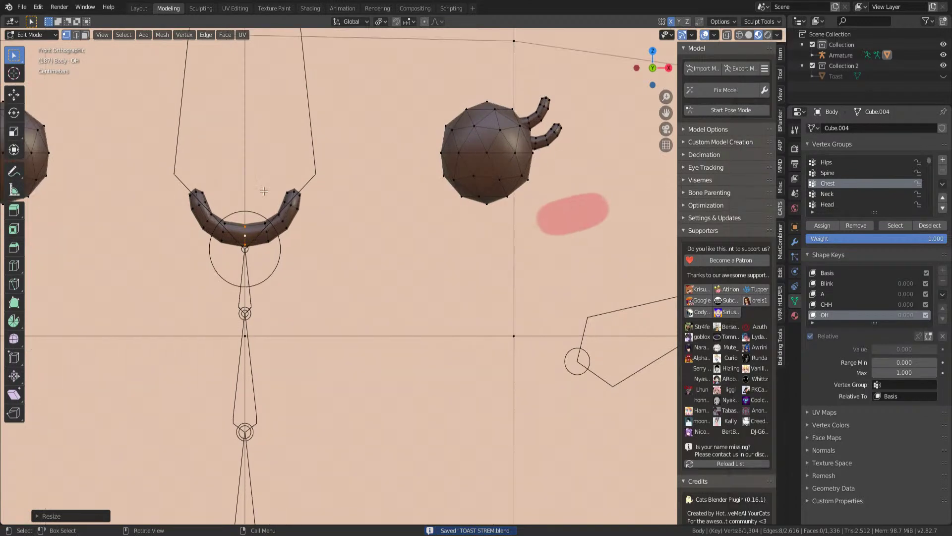
{"action": "left_click", "coordinate": [294, 192]}
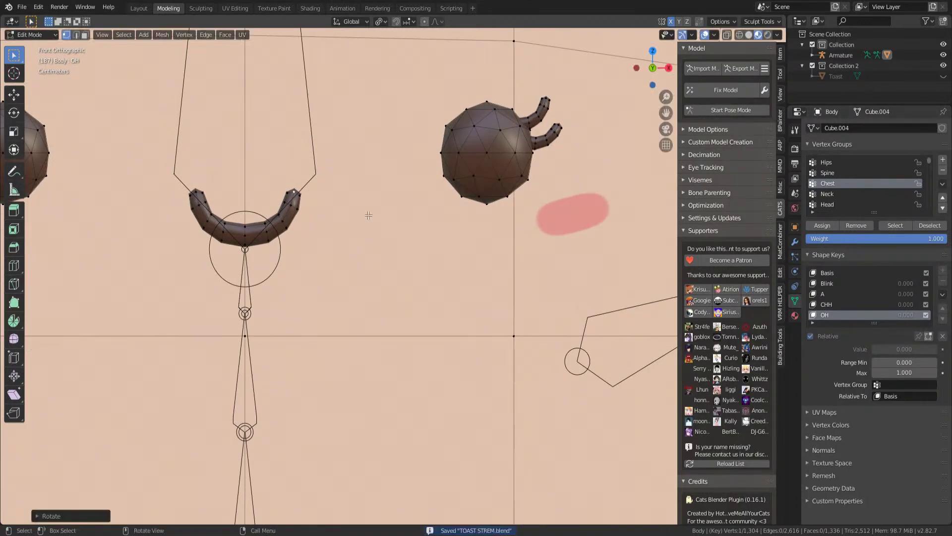
{"action": "left_click", "coordinate": [424, 22]}
{"action": "key", "text": "r"}
{"action": "left_click", "coordinate": [339, 209]}
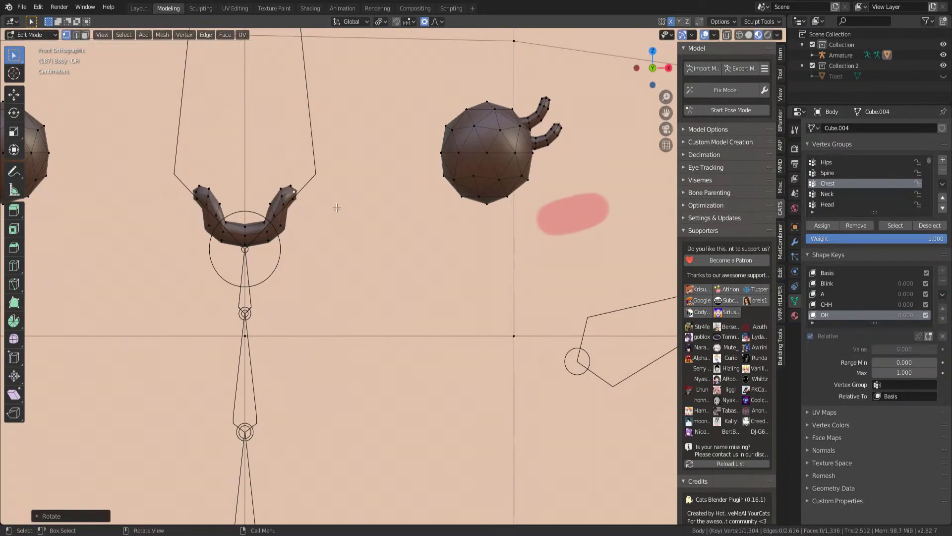
{"action": "key", "text": "g"}
{"action": "left_click", "coordinate": [350, 185]}
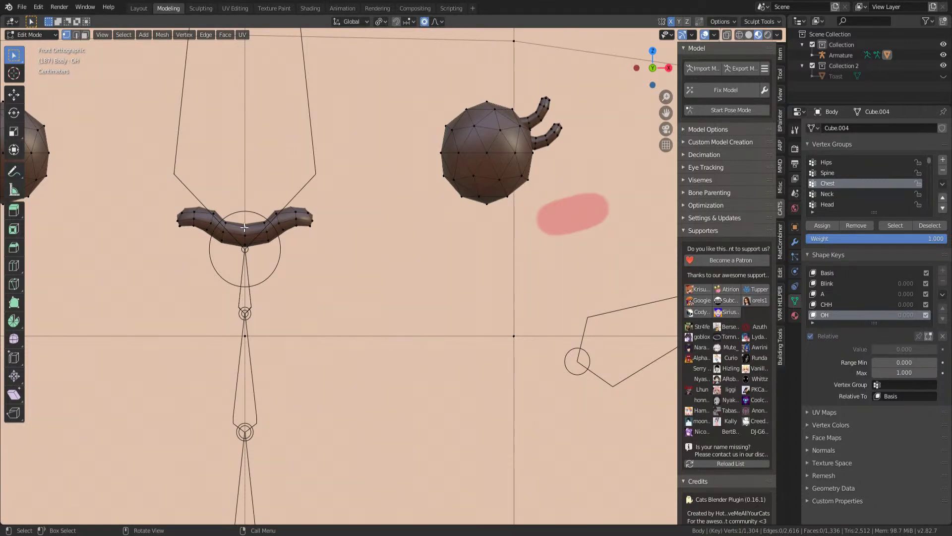
- Raise the upper middle of the mouth along Z and pull the mouth's corner inward and down
{"action": "key", "text": "g"}
{"action": "key", "text": "z"}
{"action": "left_click", "coordinate": [246, 208]}
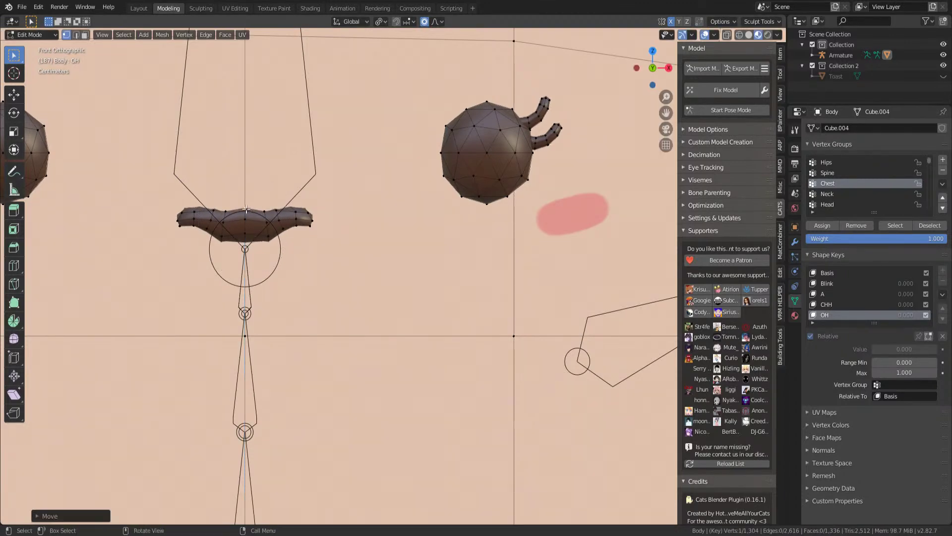
{"action": "key", "text": "g"}
{"action": "left_click", "coordinate": [285, 216]}
{"action": "key", "text": "g"}
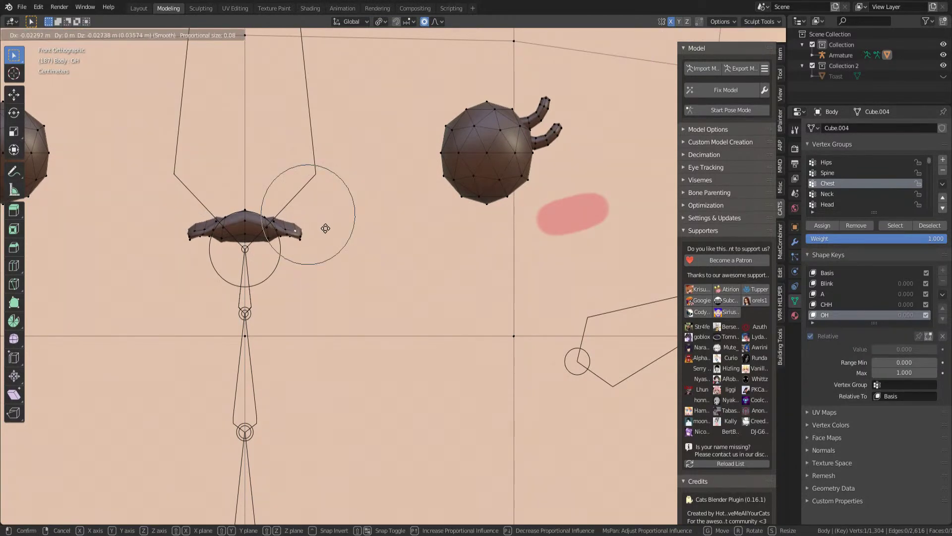
{"action": "left_click", "coordinate": [325, 230]}
- Try to scale the edge loop at the mouth's corner and undo the change
{"action": "left_click", "coordinate": [299, 229]}
{"action": "left_click", "coordinate": [298, 229], "text": "alt"}
{"action": "key", "text": "s"}
{"action": "left_click", "coordinate": [303, 210]}
{"action": "key", "text": "ctrl+z"}
{"action": "key", "text": "ctrl+z"}
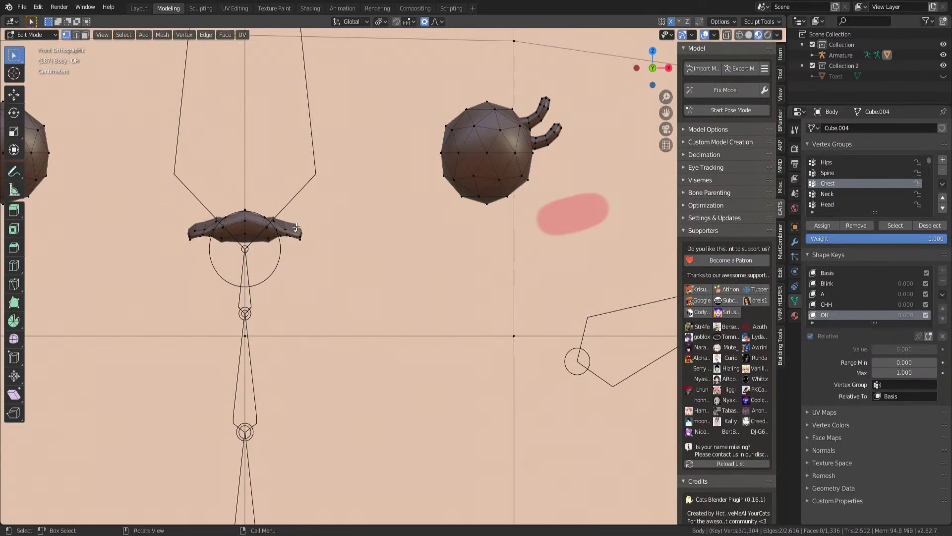
- Thicken the mouth by raising its upper corner vertex and lowering the vertices at the corner's underside and bottom centre
{"action": "key", "text": "g"}
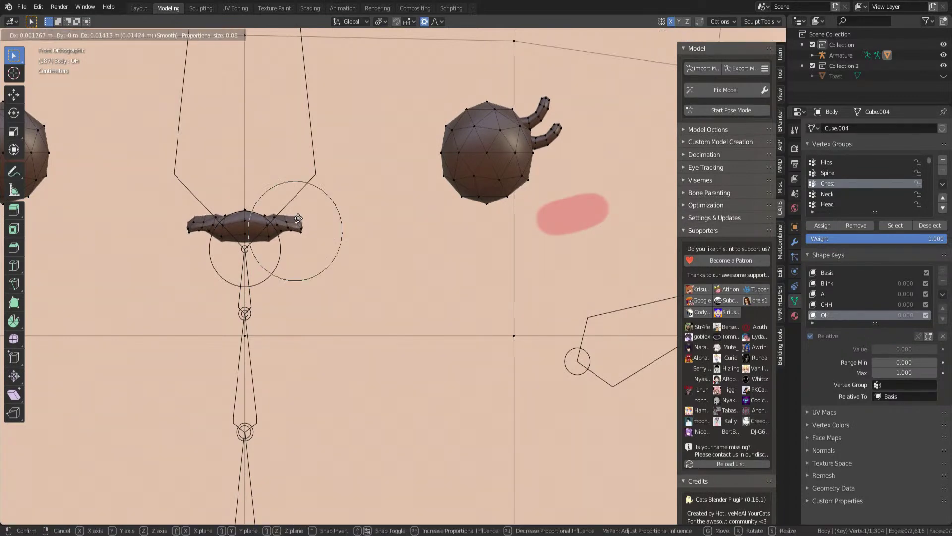
{"action": "left_click", "coordinate": [289, 233]}
{"action": "key", "text": "g"}
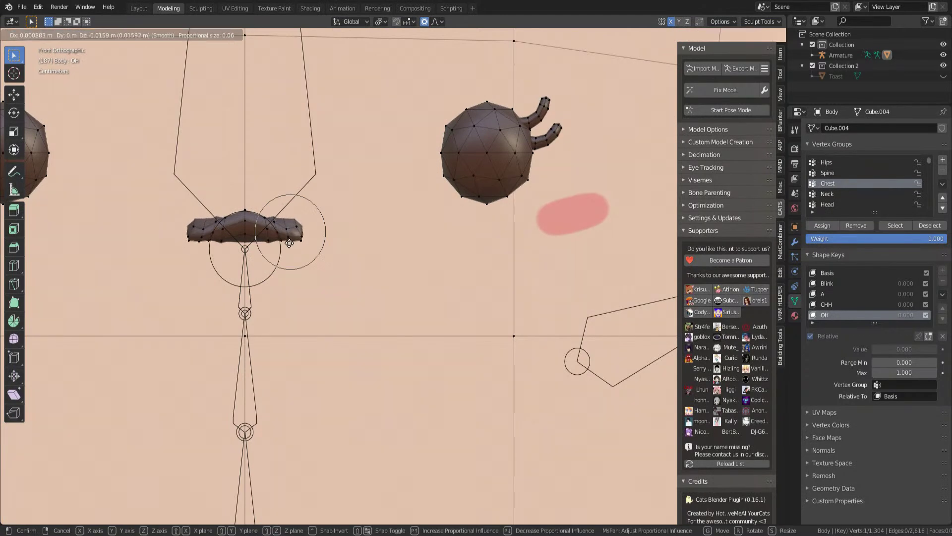
{"action": "left_click", "coordinate": [228, 254]}
{"action": "key", "text": "g"}
{"action": "left_click", "coordinate": [245, 243]}
{"action": "key", "text": "g"}
{"action": "left_click", "coordinate": [264, 249]}
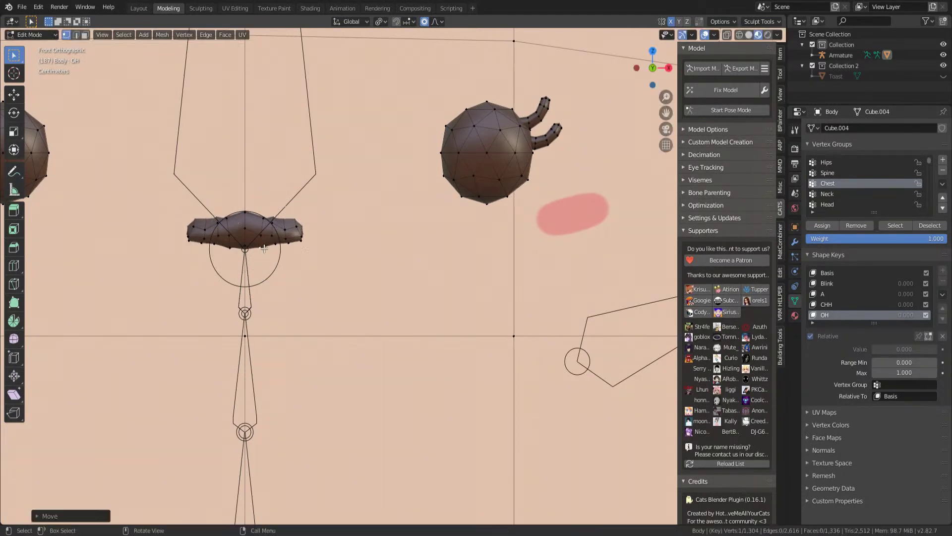
- Move the vertices at the mouth's end slightly inward to round off the corner
{"action": "key", "text": "g"}
{"action": "left_click", "coordinate": [281, 218]}
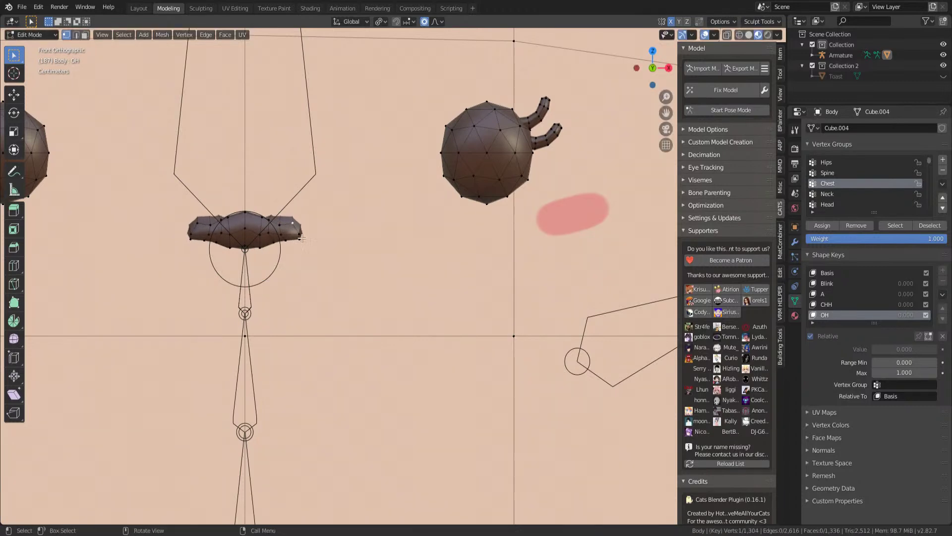
{"action": "key", "text": "g"}
{"action": "left_click", "coordinate": [301, 233]}
{"action": "key", "text": "g"}
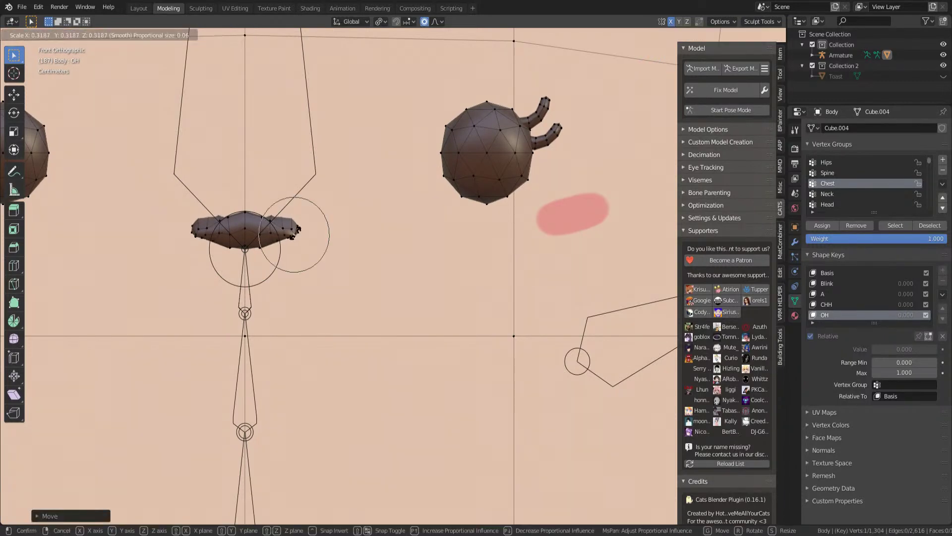
{"action": "left_click", "coordinate": [300, 233]}
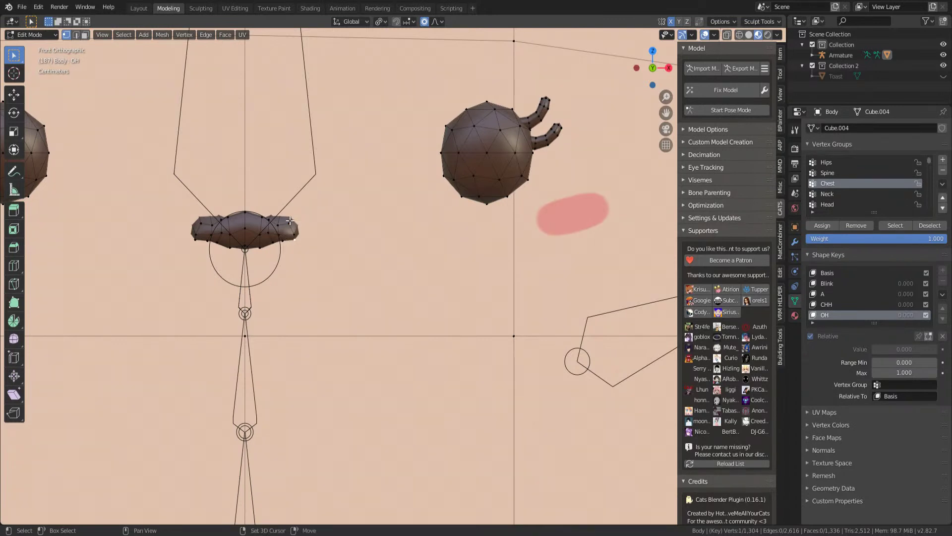
- Scale the vertices at the mouth's end, using wireframe display to see the inner ones
{"action": "key", "text": "s"}
{"action": "left_click", "coordinate": [332, 215]}
{"action": "key", "text": "shift+z"}
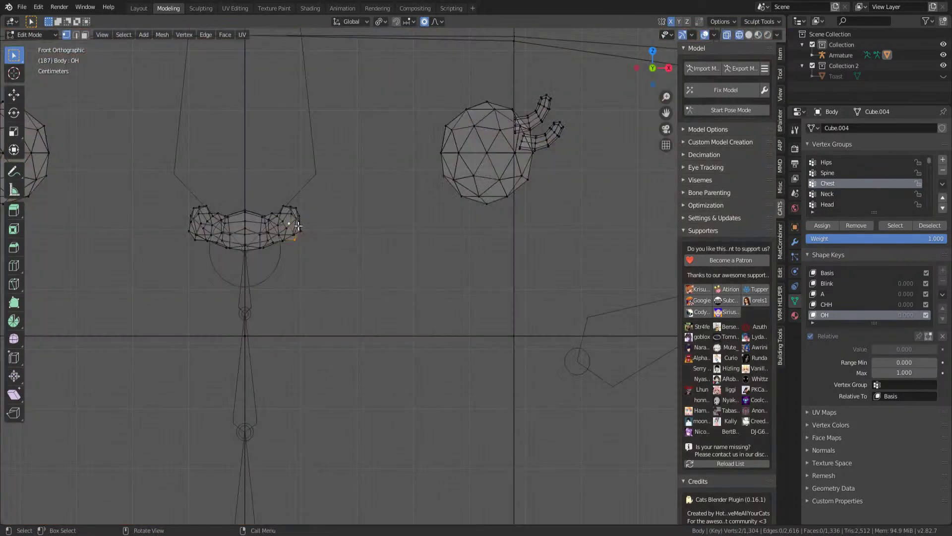
{"action": "key", "text": "s"}
{"action": "left_click", "coordinate": [327, 237]}
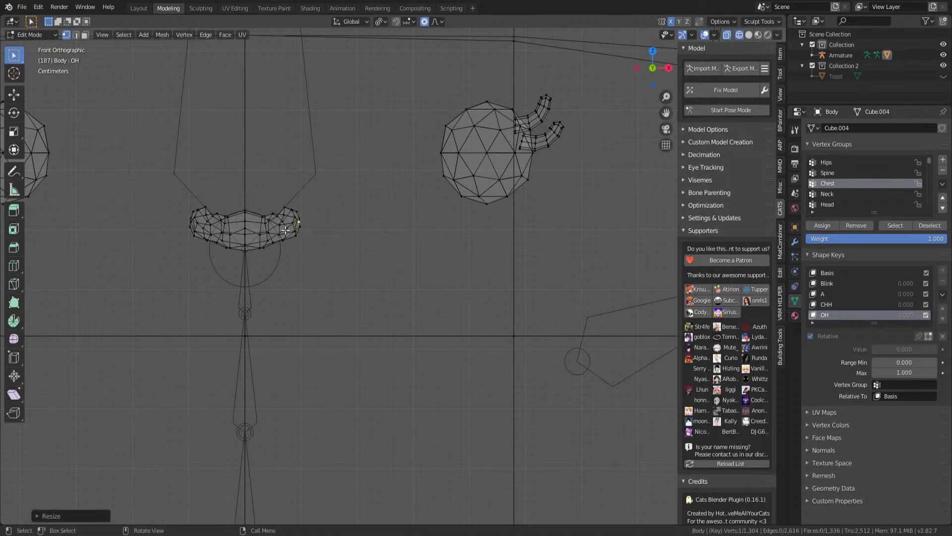
- Move and enlarge the edge loop beside the mouth's centre to open the middle, and restore the shaded display
{"action": "left_click", "coordinate": [262, 218], "text": "alt"}
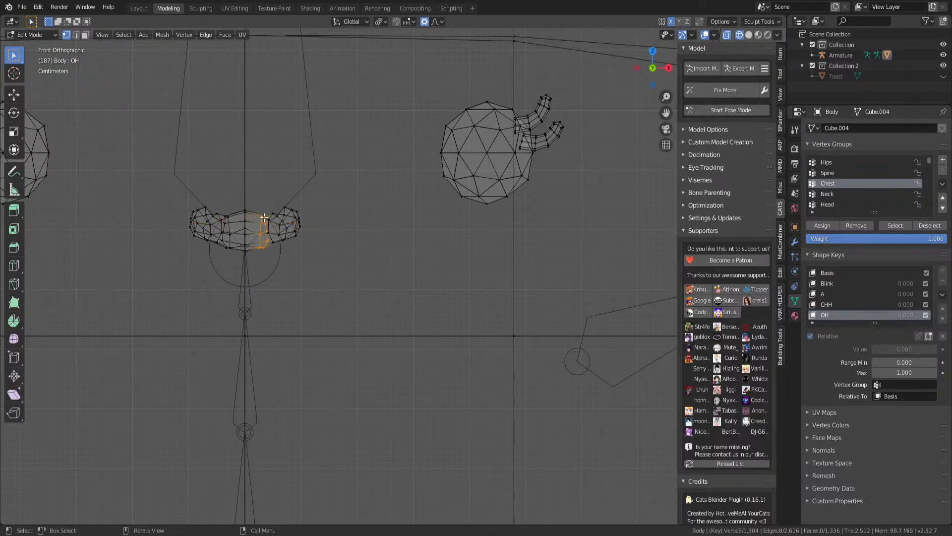
{"action": "key", "text": "g"}
{"action": "left_click", "coordinate": [259, 214]}
{"action": "key", "text": "s"}
{"action": "left_click", "coordinate": [281, 223]}
{"action": "key", "text": "shift+z"}
- Pull the mouth's corner vertices inward to make a compact round OH mouth, and return to Object Mode
{"action": "left_click", "coordinate": [299, 227]}
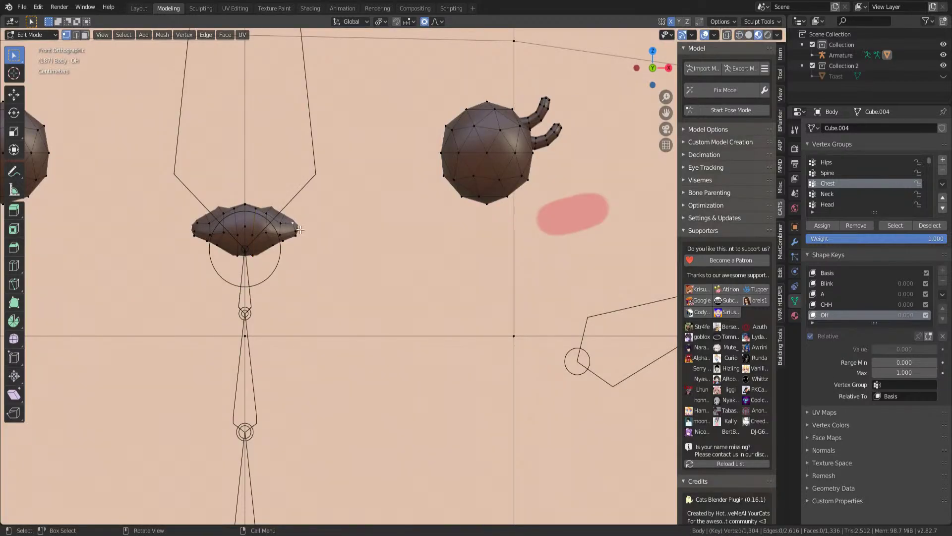
{"action": "key", "text": "g"}
{"action": "left_click", "coordinate": [273, 203]}
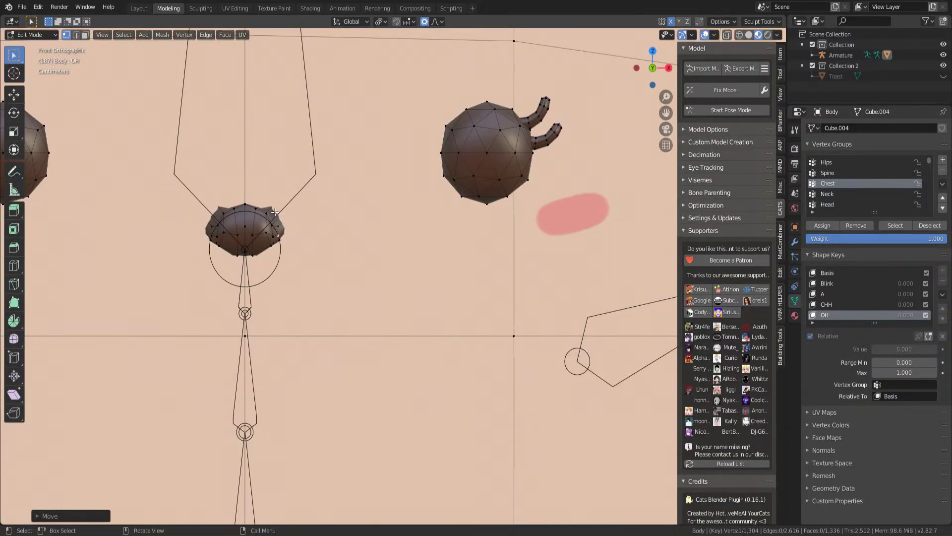
{"action": "key", "text": "shift+z"}
{"action": "key", "text": "g"}
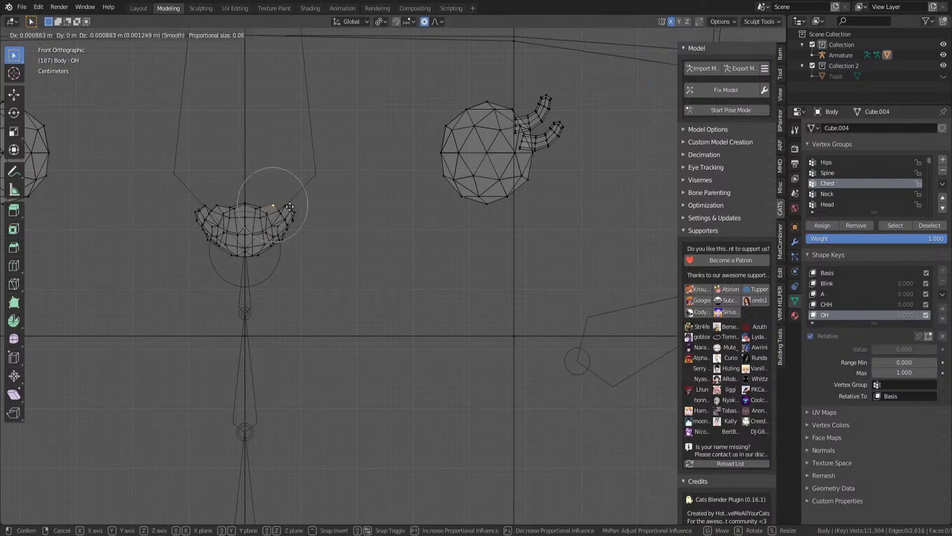
{"action": "key", "text": "g"}
{"action": "left_click", "coordinate": [286, 220]}
{"action": "key", "text": "shift+z"}
{"action": "scroll", "coordinate": [301, 234], "scroll_direction": "down", "scroll_amount": 2}
{"action": "key", "text": "Tab"}
{"action": "scroll", "coordinate": [298, 237], "scroll_direction": "down", "scroll_amount": 3}
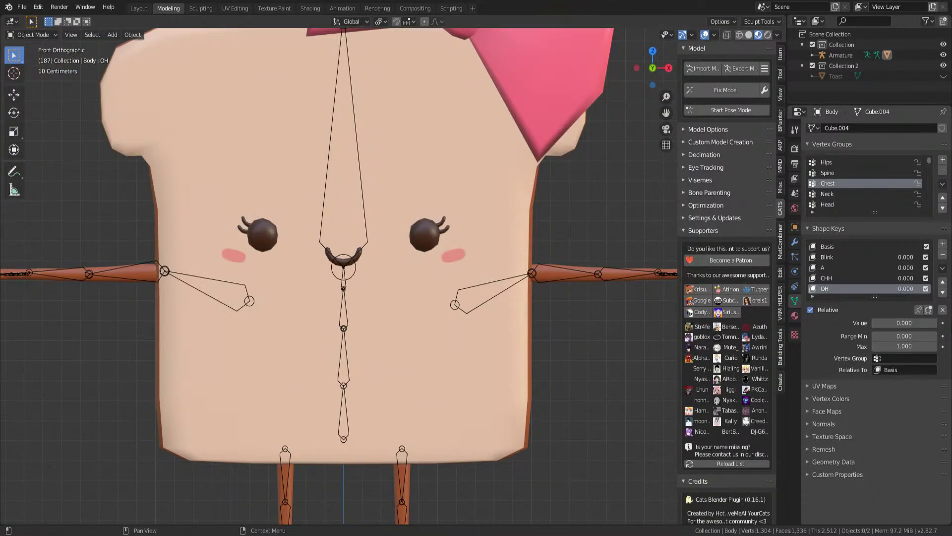
- Preview the OH shape key by varying its value, and select the A shape key
{"action": "left_click_drag", "start_coordinate": [897, 323], "coordinate": [873, 323]}
{"action": "left_click", "coordinate": [881, 278]}
{"action": "left_click", "coordinate": [846, 267]}
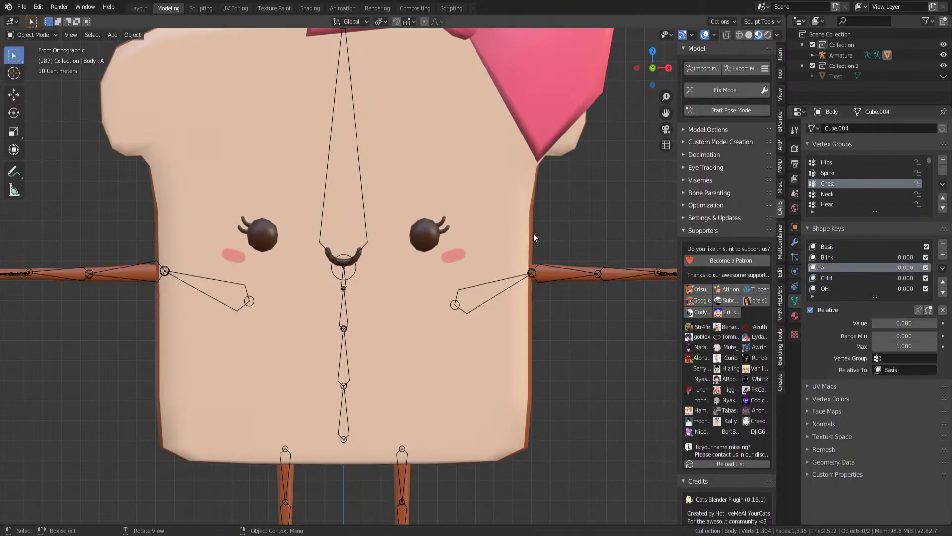
- View the model at an angle and save the Blender file
{"action": "scroll", "coordinate": [346, 239], "scroll_direction": "down", "scroll_amount": 1}
{"action": "mouse_move", "coordinate": [346, 239]}
{"action": "middle_mouse_down"}
{"action": "mouse_move", "coordinate": [414, 266]}
{"action": "mouse_move", "coordinate": [394, 232]}
{"action": "mouse_move", "coordinate": [355, 233]}
{"action": "middle_mouse_up"}
{"action": "key", "text": "ctrl+s"}
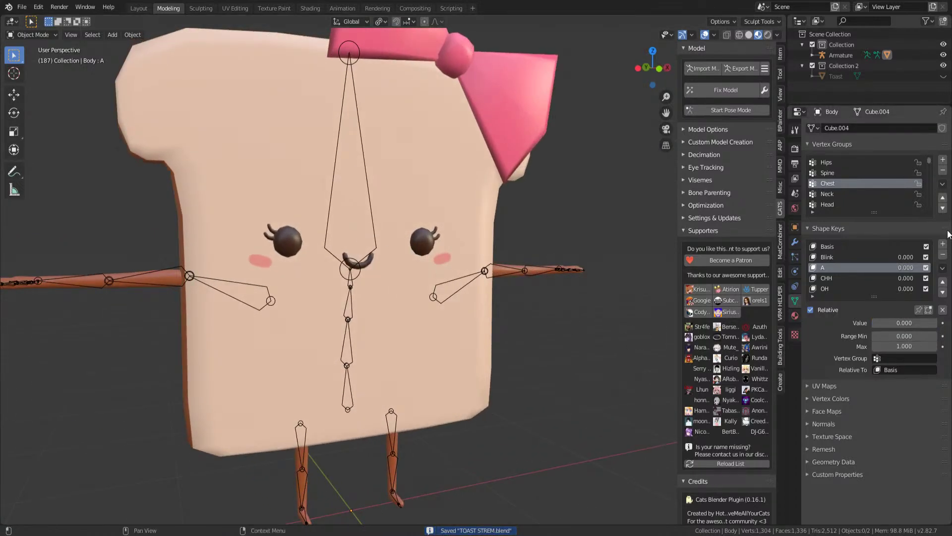
- Add a new shape key to the body mesh and name it Sad
{"action": "left_click", "coordinate": [840, 247]}
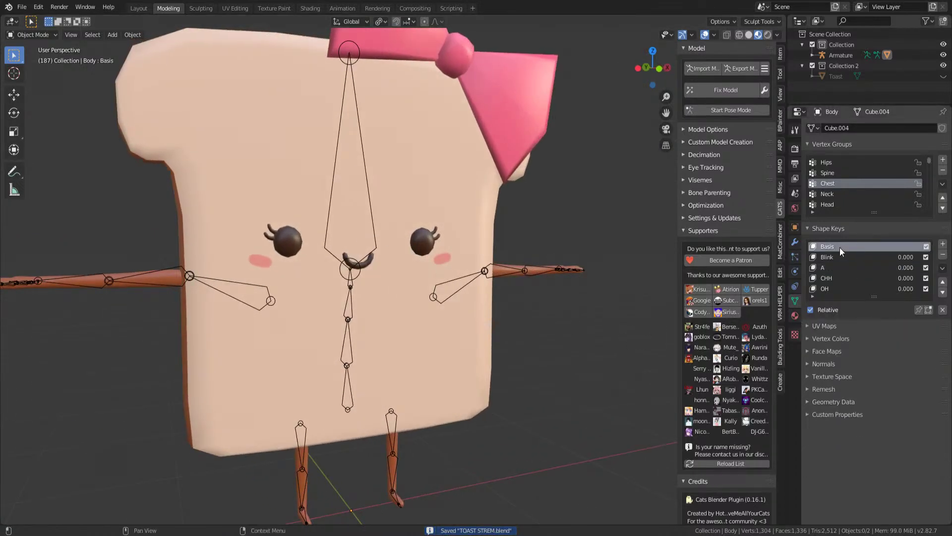
{"action": "left_click", "coordinate": [943, 244]}
{"action": "double_click", "coordinate": [837, 289]}
{"action": "type", "text": "Sad"}
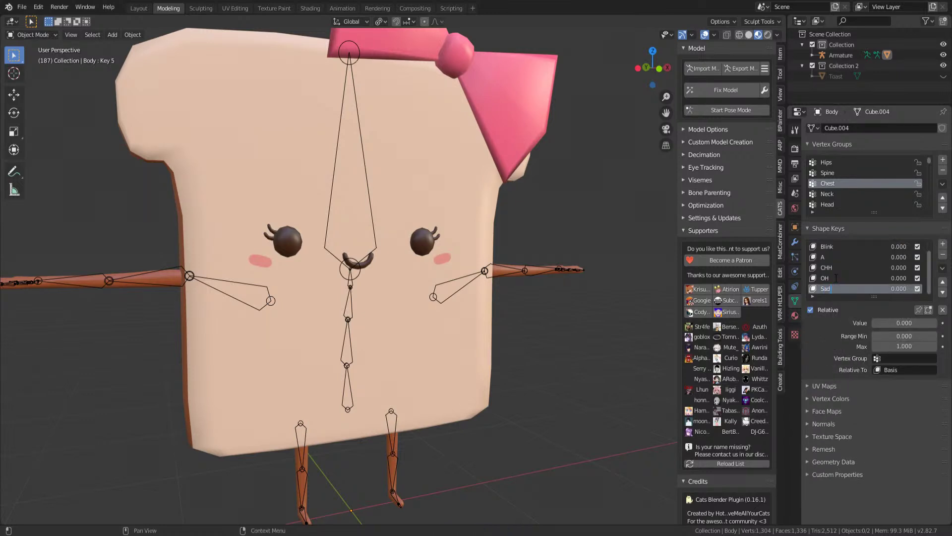
{"action": "key", "text": "Return"}
- In Edit Mode from the front view, pull the eye's inner upper edge up to a point and push its top down
{"action": "scroll", "coordinate": [427, 245], "scroll_direction": "up", "scroll_amount": 3}
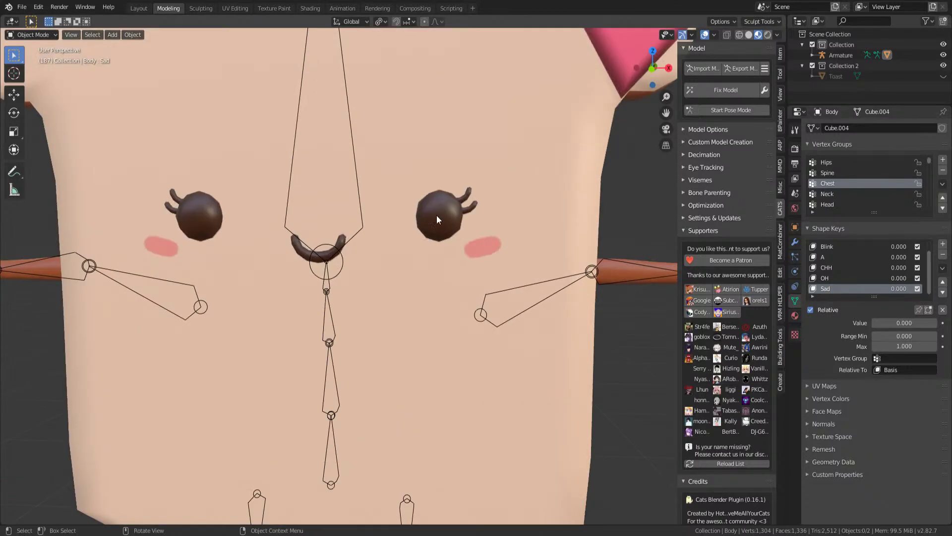
{"action": "mouse_move", "coordinate": [439, 209]}
{"action": "middle_mouse_down"}
{"action": "mouse_move", "coordinate": [436, 238]}
{"action": "mouse_move", "coordinate": [438, 225]}
{"action": "middle_mouse_up"}
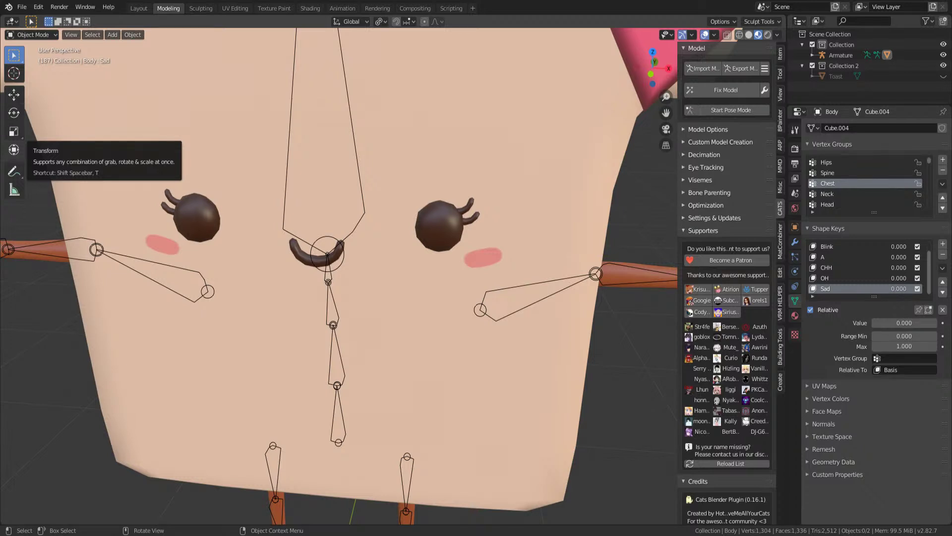
{"action": "middle_click_drag", "start_coordinate": [376, 162], "coordinate": [409, 141]}
{"action": "middle_click_drag", "start_coordinate": [449, 219], "coordinate": [424, 220]}
{"action": "key", "text": "KP_1"}
{"action": "key", "text": "Tab"}
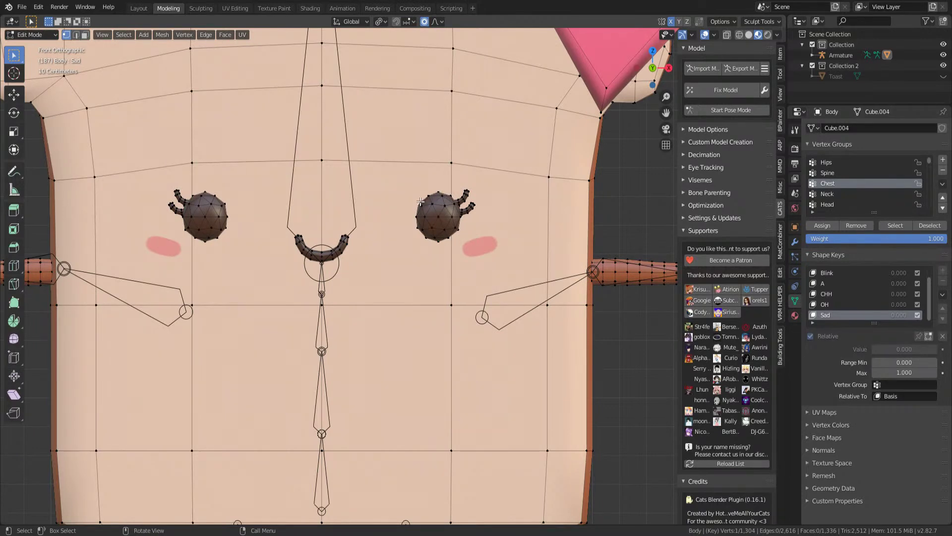
{"action": "key", "text": "g"}
{"action": "left_click", "coordinate": [419, 185]}
{"action": "left_click", "coordinate": [440, 191]}
{"action": "key", "text": "g"}
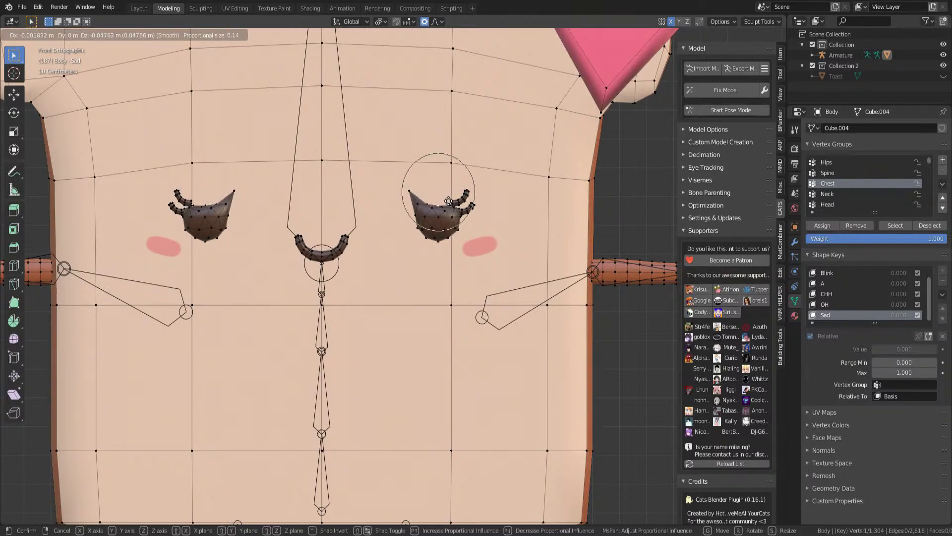
{"action": "left_click", "coordinate": [445, 218]}
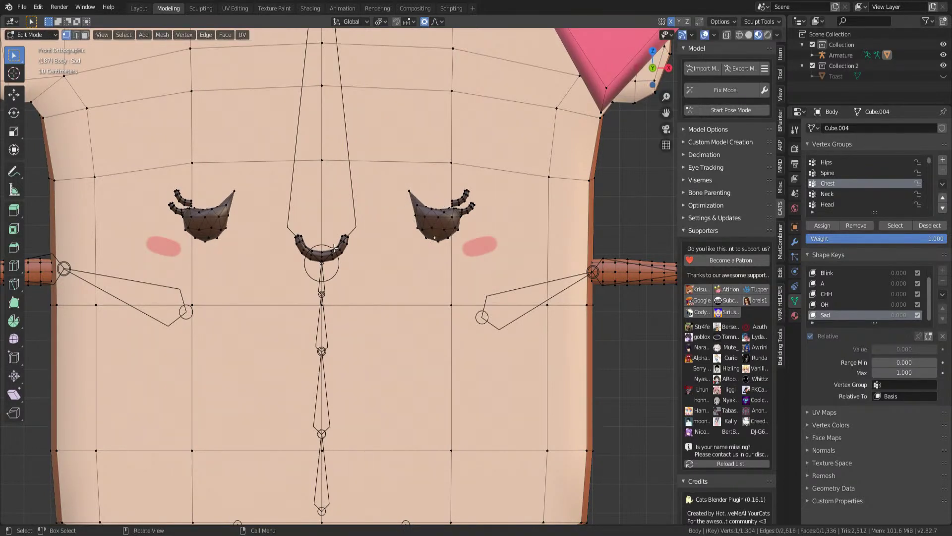
- Rotate and move the mouth's end downward and raise its middle to form a frown for the Sad shape key
{"action": "key", "text": "r"}
{"action": "left_click", "coordinate": [367, 263]}
{"action": "key", "text": "g"}
{"action": "left_click", "coordinate": [340, 259]}
{"action": "key", "text": "g"}
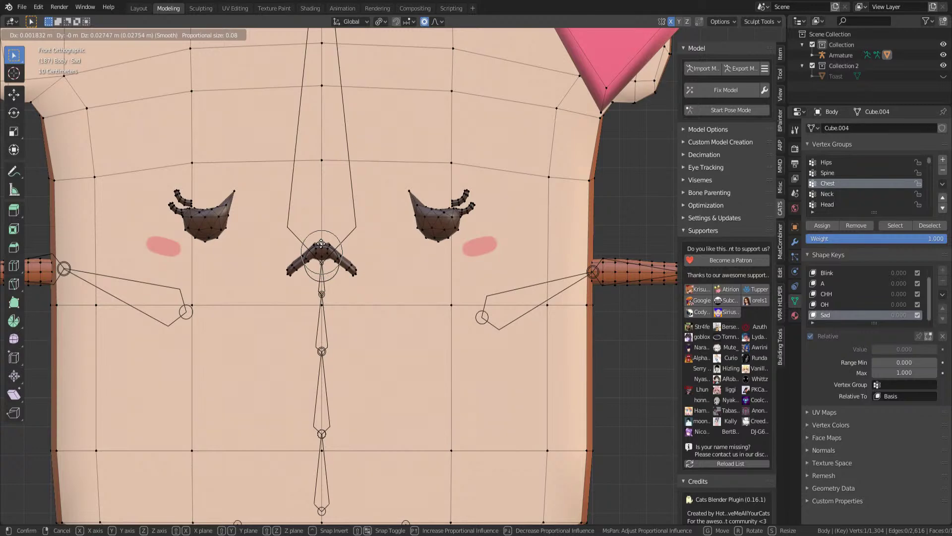
{"action": "left_click", "coordinate": [322, 243]}
- Raise the edge loop at the frown's centre along Z to smooth the top of the arch
{"action": "scroll", "coordinate": [322, 243], "scroll_direction": "up", "scroll_amount": 4}
{"action": "left_click", "coordinate": [246, 232], "text": "alt"}
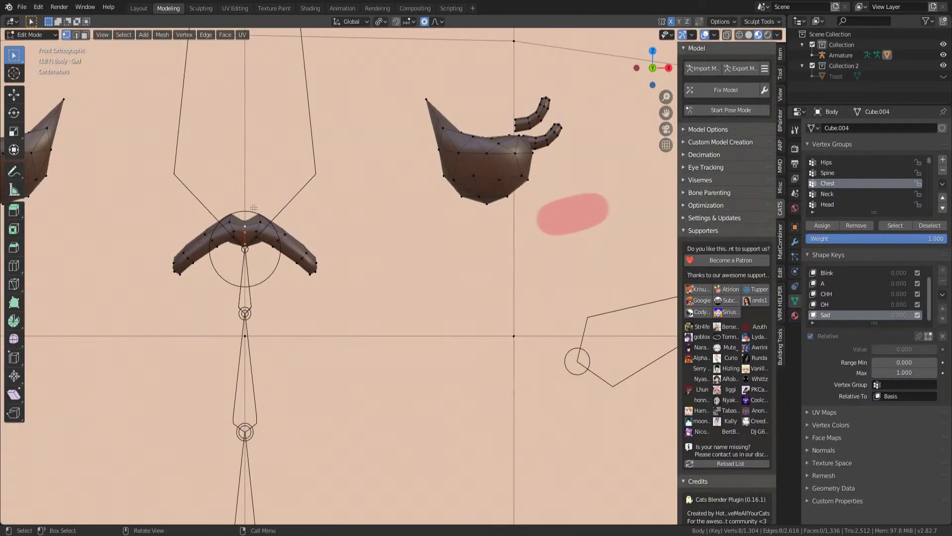
{"action": "key", "text": "g"}
{"action": "key", "text": "z"}
{"action": "scroll", "coordinate": [255, 198], "scroll_direction": "up", "scroll_amount": 3}
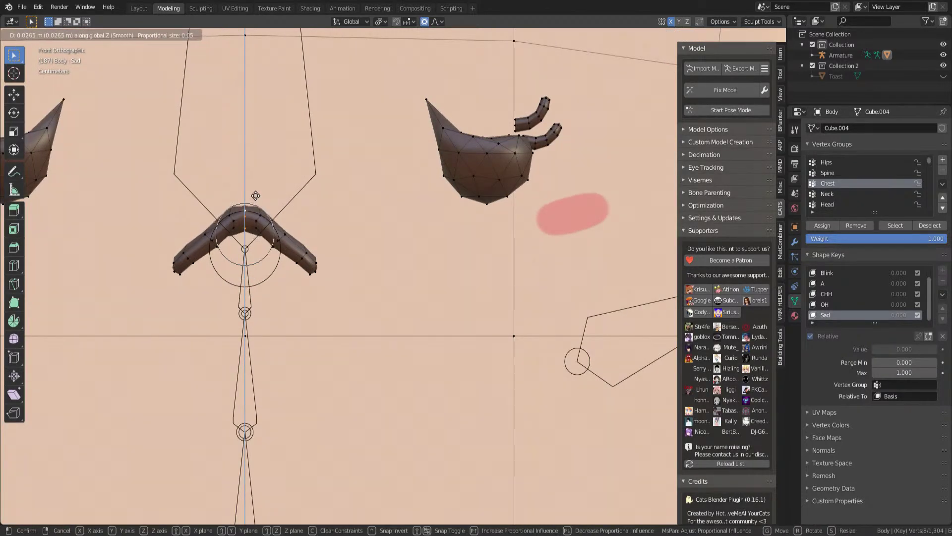
{"action": "key", "text": "z"}
{"action": "key", "text": "z"}
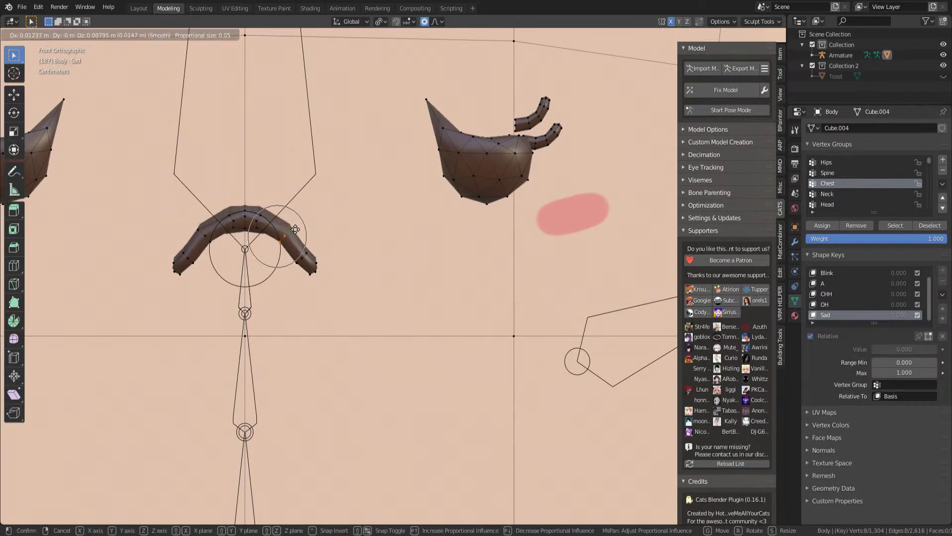
- Shift the frown's side edge loop outward and up, and rotate and reposition the loops toward the mouth's end
{"action": "left_click", "coordinate": [296, 229]}
{"action": "key", "text": "r"}
{"action": "left_click", "coordinate": [332, 260]}
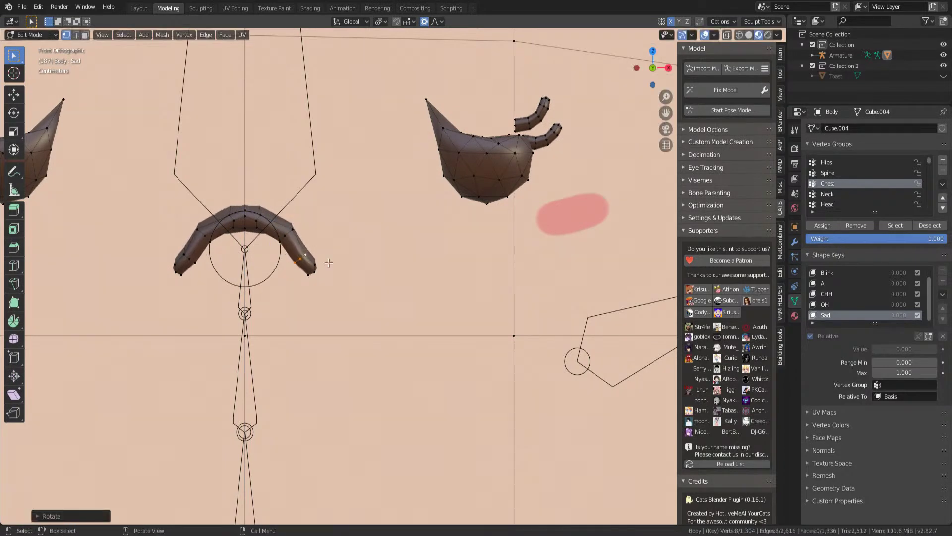
{"action": "left_click_drag", "start_coordinate": [317, 276], "coordinate": [323, 270]}
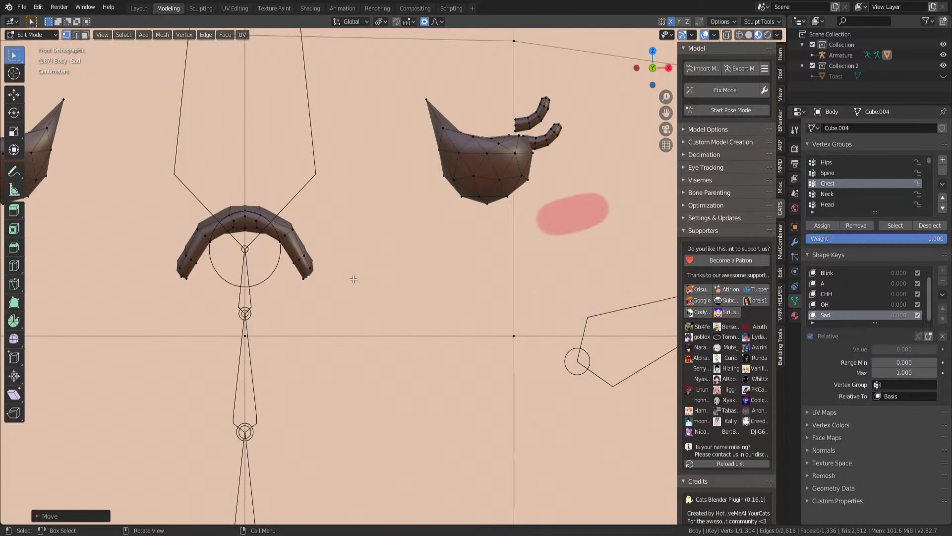
- Reshape the eye's inner side by moving its lower vertices inward and pulling the sharp upper point down to a blunter corner
{"action": "scroll", "coordinate": [358, 274], "scroll_direction": "down", "scroll_amount": 3}
{"action": "scroll", "coordinate": [358, 274], "scroll_direction": "up", "scroll_amount": 3, "text": "shift"}
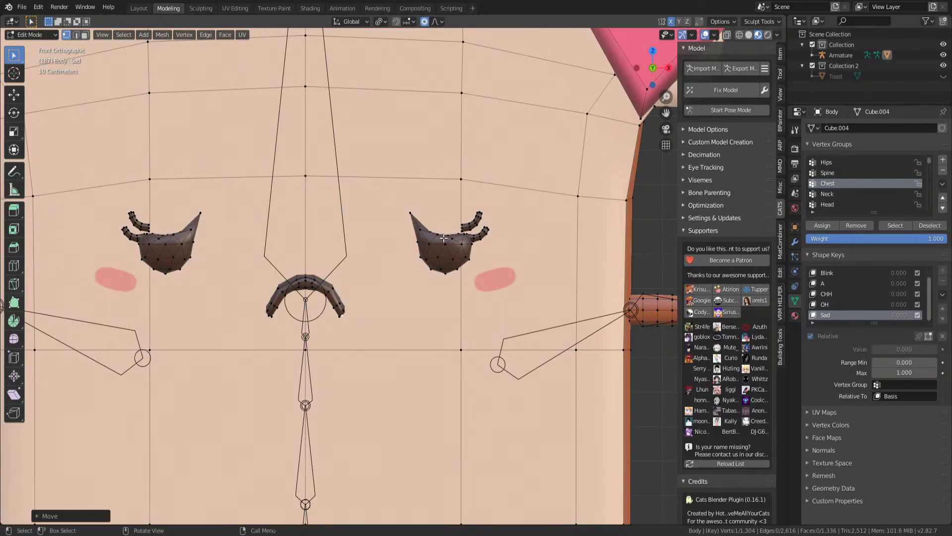
{"action": "left_click", "coordinate": [428, 259]}
{"action": "mouse_move", "coordinate": [428, 260]}
{"action": "left_mouse_down"}
{"action": "mouse_move", "coordinate": [406, 246]}
{"action": "mouse_move", "coordinate": [421, 257]}
{"action": "left_mouse_up"}
{"action": "key", "text": "g"}
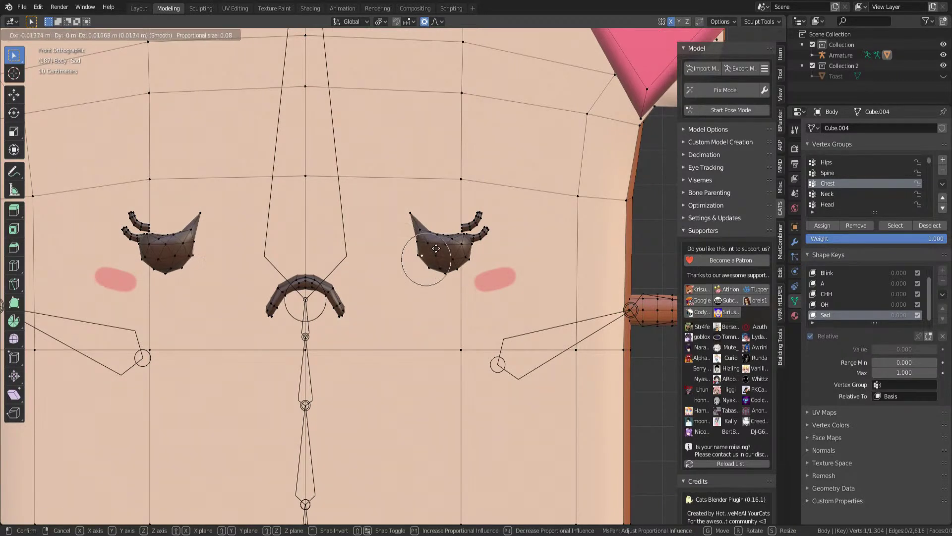
{"action": "left_click", "coordinate": [422, 234]}
{"action": "key", "text": "g"}
{"action": "scroll", "coordinate": [410, 205], "scroll_direction": "down", "scroll_amount": 2}
{"action": "left_click", "coordinate": [416, 218]}
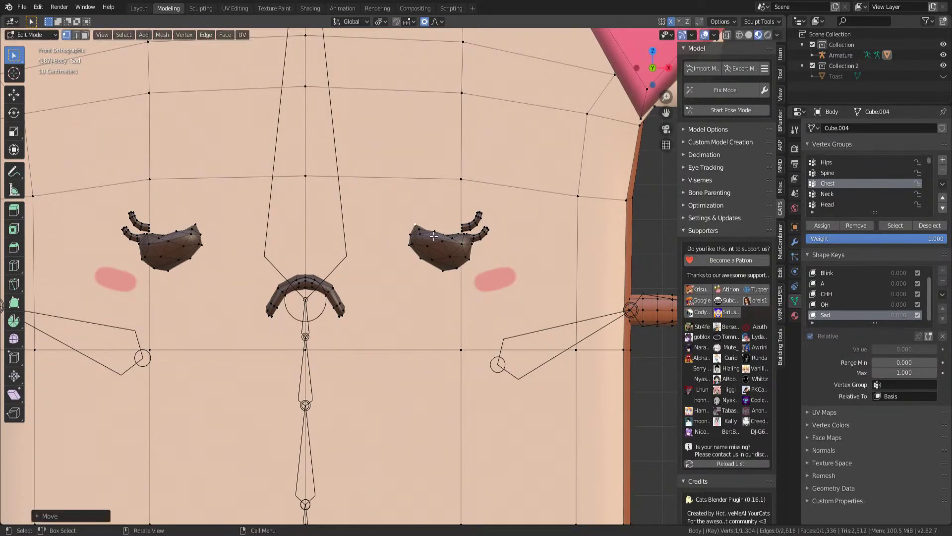
- Push the middle and outer part of the eye's upper edge down with proportional Move
{"action": "key", "text": "g"}
{"action": "left_click", "coordinate": [440, 243]}
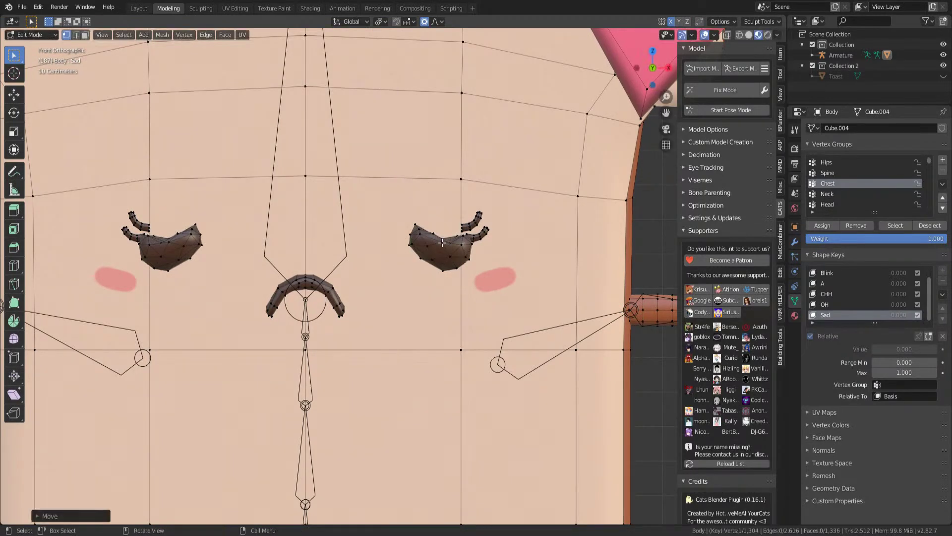
{"action": "key", "text": "g"}
{"action": "left_click", "coordinate": [460, 235]}
{"action": "scroll", "coordinate": [459, 236], "scroll_direction": "down", "scroll_amount": 5}
- Return to Object Mode and set the Sad shape key's value to 1.000
{"action": "key", "text": "Tab"}
{"action": "middle_click_drag", "start_coordinate": [498, 229], "coordinate": [704, 358]}
{"action": "left_click_drag", "start_coordinate": [876, 323], "coordinate": [937, 323]}
- In Edit Mode, lower the middle of the eye's upper edge a little more, and return to Object Mode
{"action": "middle_click_drag", "start_coordinate": [562, 325], "coordinate": [508, 217]}
{"action": "scroll", "coordinate": [353, 296], "scroll_direction": "up", "scroll_amount": 3}
{"action": "key", "text": "Tab"}
{"action": "scroll", "coordinate": [465, 270], "scroll_direction": "up", "scroll_amount": 4}
{"action": "scroll", "coordinate": [494, 312], "scroll_direction": "up", "scroll_amount": 2}
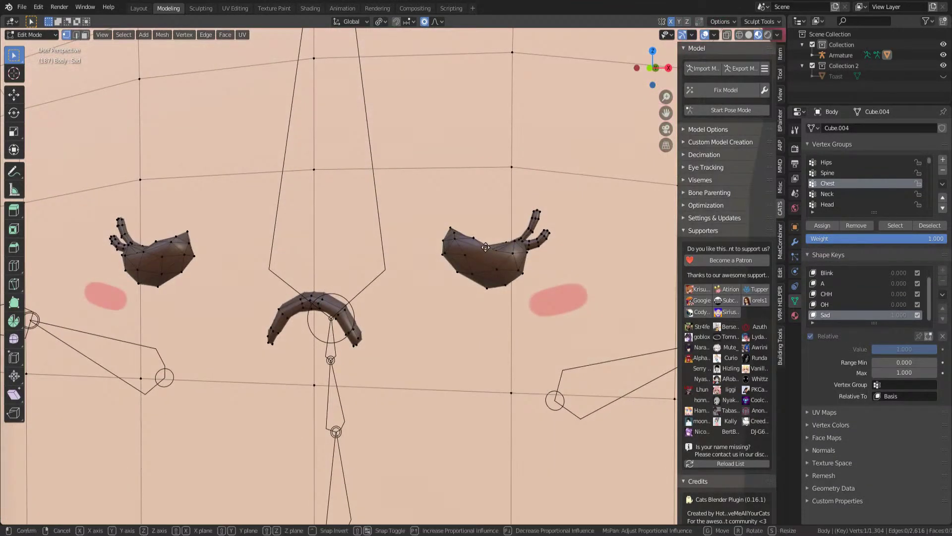
{"action": "key", "text": "Tab"}
{"action": "scroll", "coordinate": [486, 266], "scroll_direction": "down", "scroll_amount": 2}
{"action": "scroll", "coordinate": [486, 266], "scroll_direction": "down", "scroll_amount": 7}
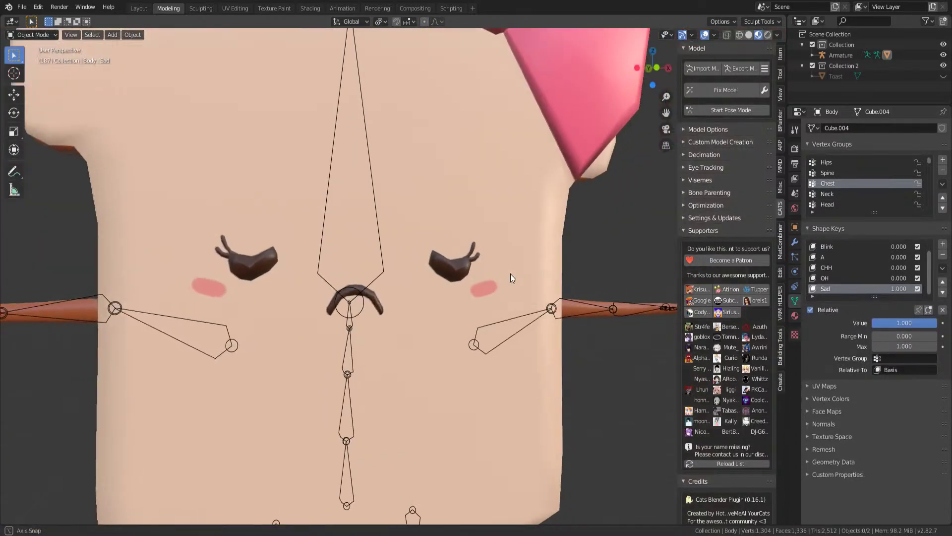
- Save the file and review the Sad expression from the front and the side
{"action": "key", "text": "KP_1"}
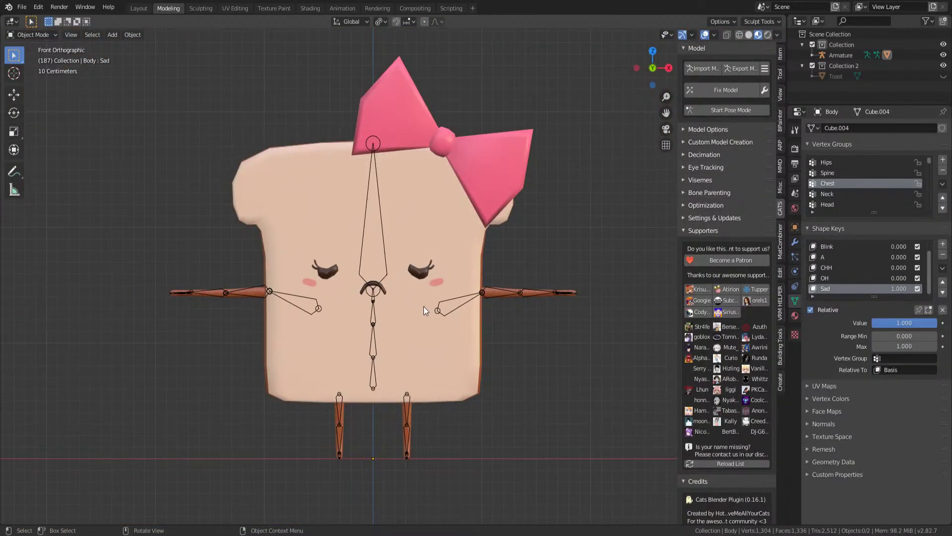
{"action": "key", "text": "ctrl+s"}
{"action": "middle_click_drag", "start_coordinate": [419, 303], "coordinate": [496, 293]}
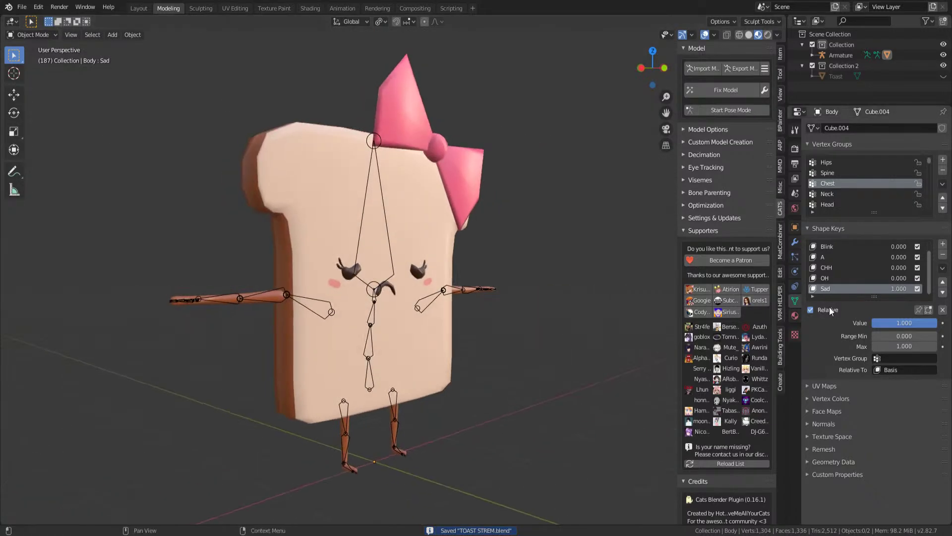
{"action": "mouse_move", "coordinate": [895, 325]}
{"action": "left_mouse_down"}
{"action": "mouse_move", "coordinate": [829, 326]}
{"action": "mouse_move", "coordinate": [894, 326]}
{"action": "left_mouse_up"}
- Adjust the eye's upper edge from the front view in wireframe with a small proportional move, and leave Edit Mode
{"action": "key", "text": "Tab"}
{"action": "scroll", "coordinate": [353, 293], "scroll_direction": "up", "scroll_amount": 10}
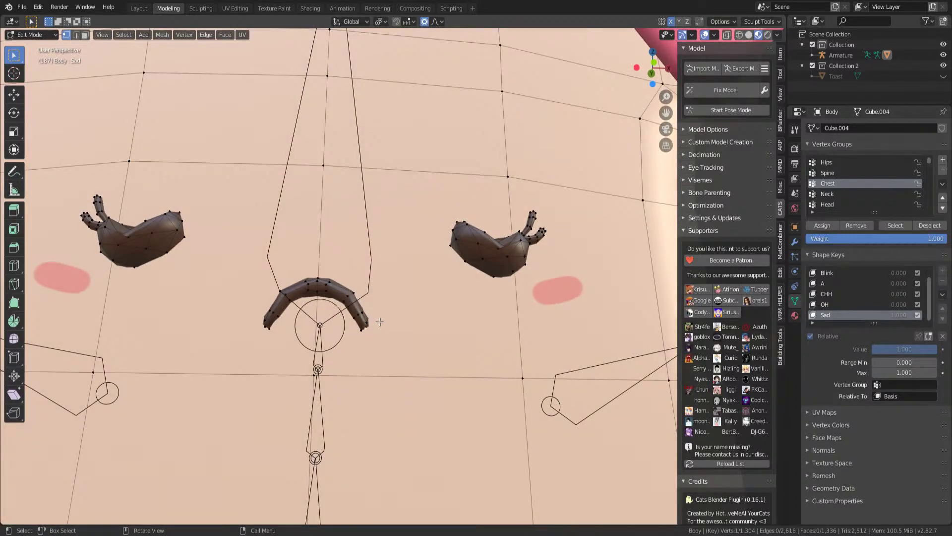
{"action": "key", "text": "KP_1"}
{"action": "key", "text": "shift+z"}
{"action": "key", "text": "g"}
{"action": "scroll", "coordinate": [433, 250], "scroll_direction": "down", "scroll_amount": 3}
{"action": "left_click", "coordinate": [424, 249]}
{"action": "key", "text": "Tab"}
{"action": "scroll", "coordinate": [377, 267], "scroll_direction": "down", "scroll_amount": 3}
{"action": "key", "text": "shift+z"}
{"action": "scroll", "coordinate": [371, 266], "scroll_direction": "down", "scroll_amount": 3}
{"action": "mouse_move", "coordinate": [422, 268]}
{"action": "middle_mouse_down"}
{"action": "mouse_move", "coordinate": [505, 273]}
{"action": "mouse_move", "coordinate": [522, 282]}
{"action": "middle_mouse_up"}
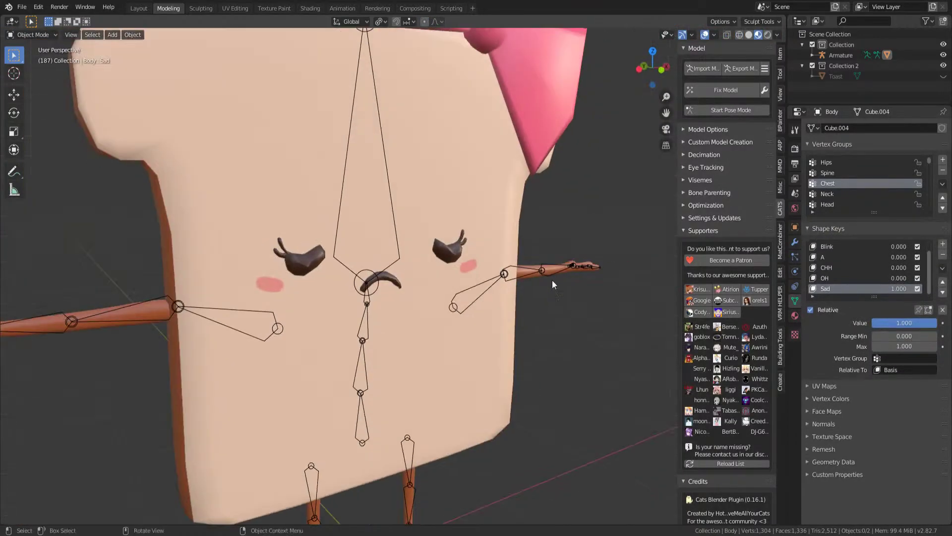
- Preview the Sad shape key at 1.000 from an angle and save the file
{"action": "mouse_move", "coordinate": [911, 324]}
{"action": "left_mouse_down"}
{"action": "mouse_move", "coordinate": [878, 323]}
{"action": "mouse_move", "coordinate": [918, 323]}
{"action": "left_mouse_up"}
{"action": "middle_click_drag", "start_coordinate": [424, 248], "coordinate": [502, 279]}
{"action": "key", "text": "ctrl+s"}
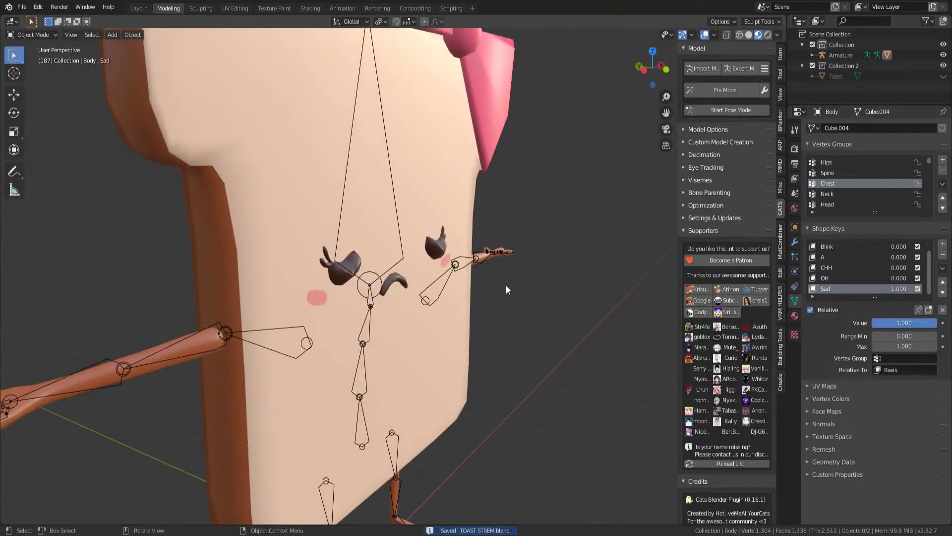
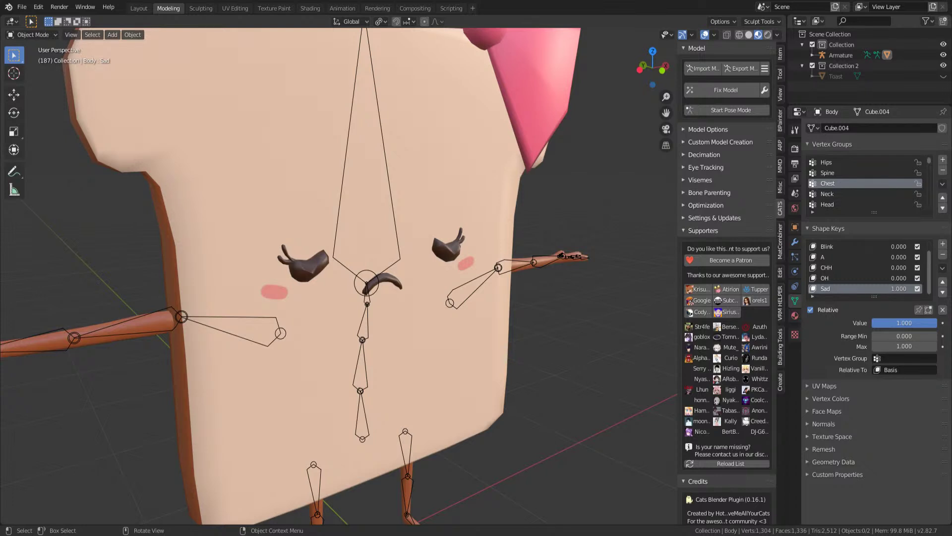
- Reset the Sad shape key's value to 0.000 and save the file
{"action": "scroll", "coordinate": [389, 255], "scroll_direction": "down", "scroll_amount": 5}
{"action": "middle_click_drag", "start_coordinate": [389, 255], "coordinate": [356, 236]}
{"action": "left_click_drag", "start_coordinate": [912, 323], "coordinate": [854, 323]}
{"action": "scroll", "coordinate": [423, 269], "scroll_direction": "up", "scroll_amount": 6}
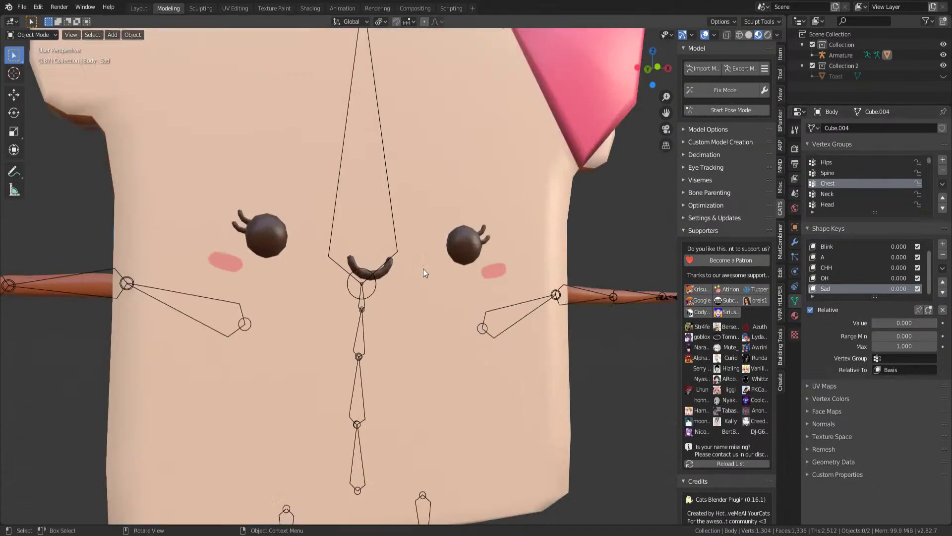
{"action": "key", "text": "ctrl+s"}
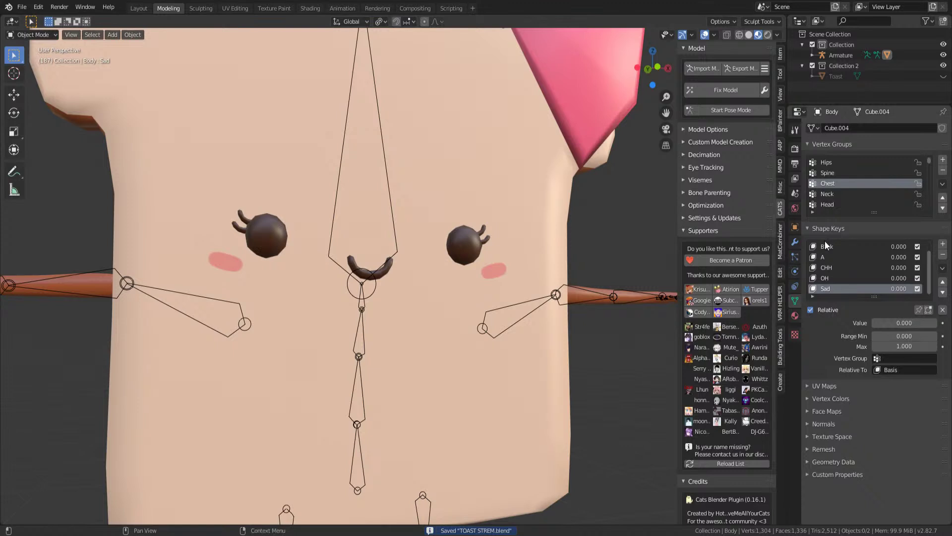
- Add a new shape key named "Surprice" and set its value to 1.000
{"action": "left_click", "coordinate": [837, 277]}
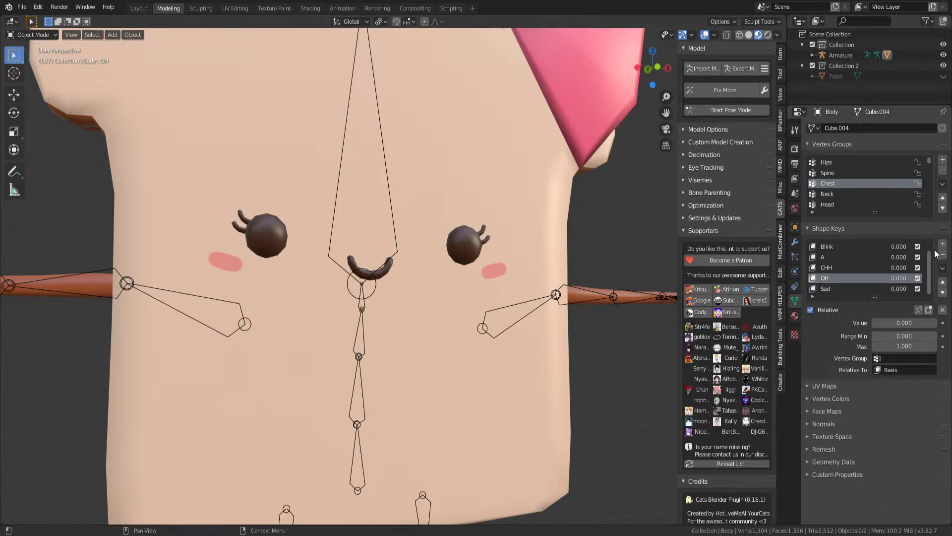
{"action": "left_click", "coordinate": [943, 243]}
{"action": "double_click", "coordinate": [837, 288]}
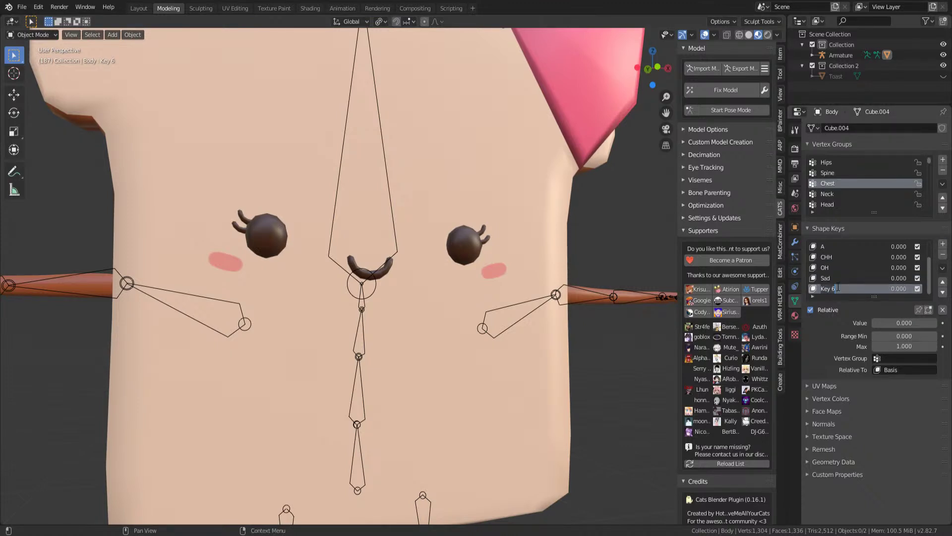
{"action": "type", "text": "Surprice"}
{"action": "key", "text": "Return"}
{"action": "left_click_drag", "start_coordinate": [874, 323], "coordinate": [935, 323]}
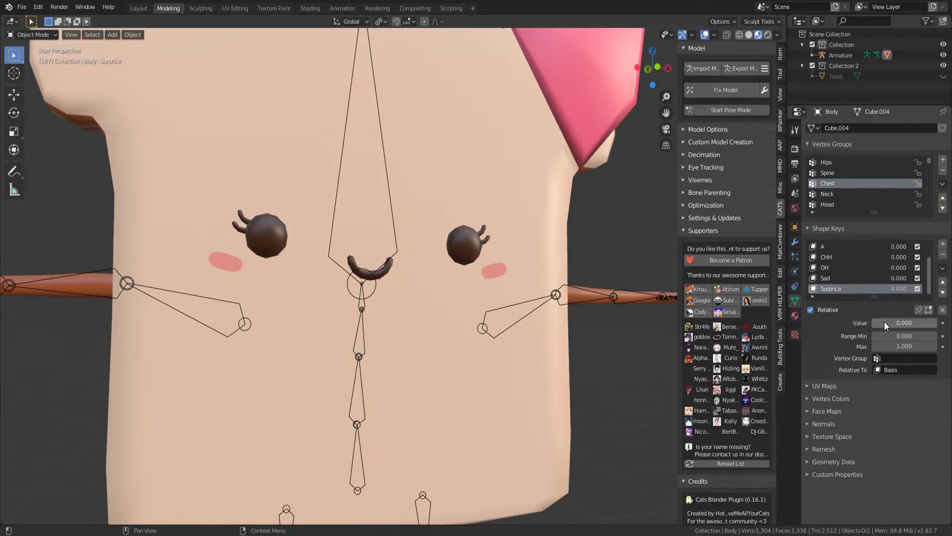
- In Edit Mode from the front, rotate the mouth's end downward and reposition it to flatten the smile
{"action": "key", "text": "Tab"}
{"action": "key", "text": "KP_1"}
{"action": "scroll", "coordinate": [377, 266], "scroll_direction": "up", "scroll_amount": 6}
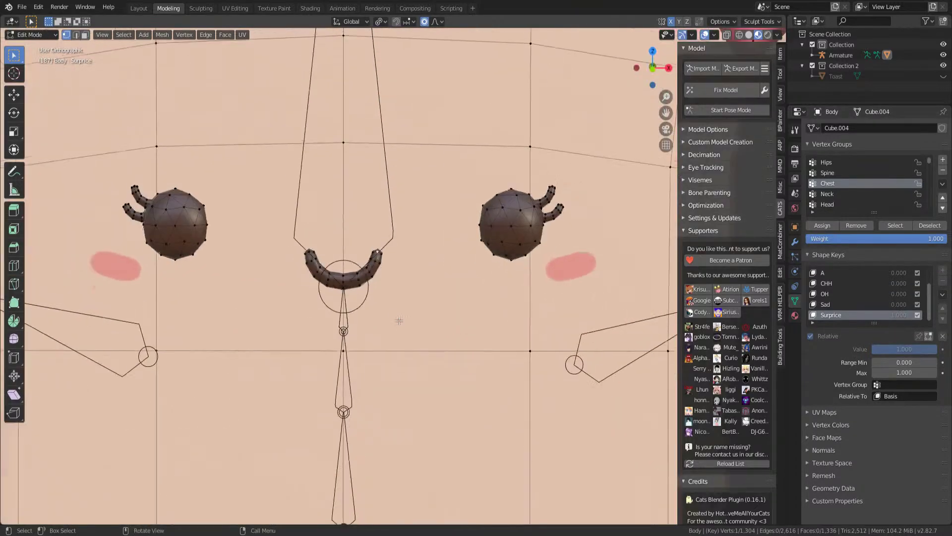
{"action": "key", "text": "r"}
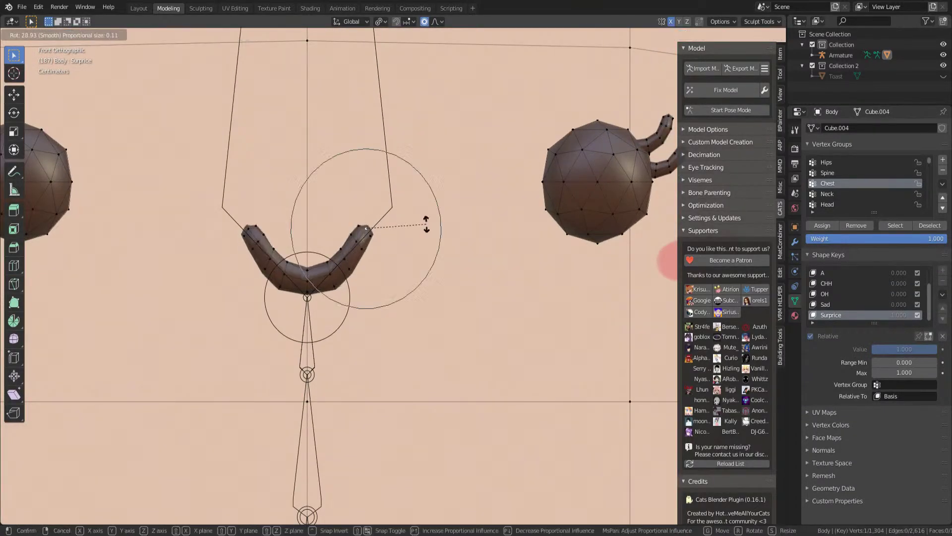
{"action": "left_click", "coordinate": [433, 298]}
{"action": "key", "text": "g"}
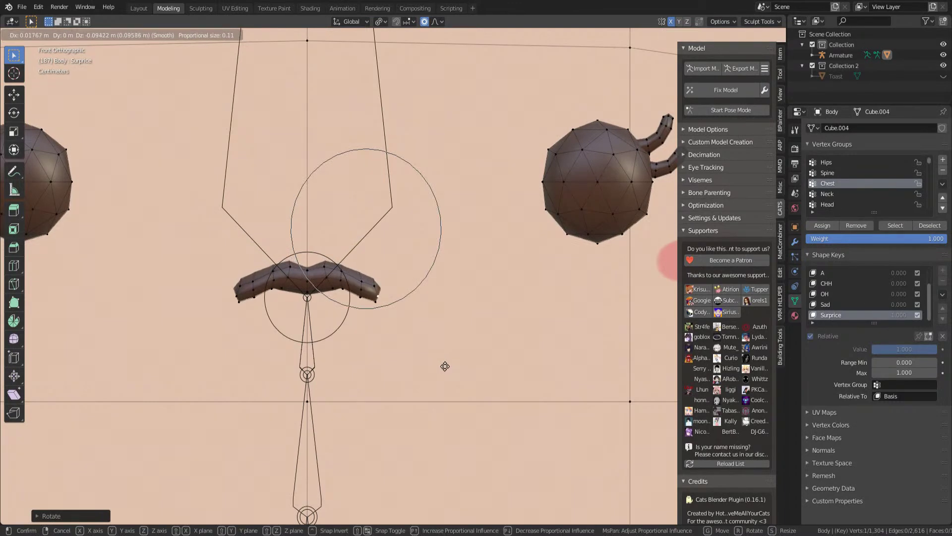
{"action": "left_click", "coordinate": [444, 355]}
- Select the edge loop at the mouth's centre and scale it along Z with proportional editing to thicken the mouth
{"action": "left_click", "coordinate": [305, 275], "text": "alt"}
{"action": "key", "text": "g"}
{"action": "key", "text": "Escape"}
{"action": "left_click", "coordinate": [306, 276], "text": "alt"}
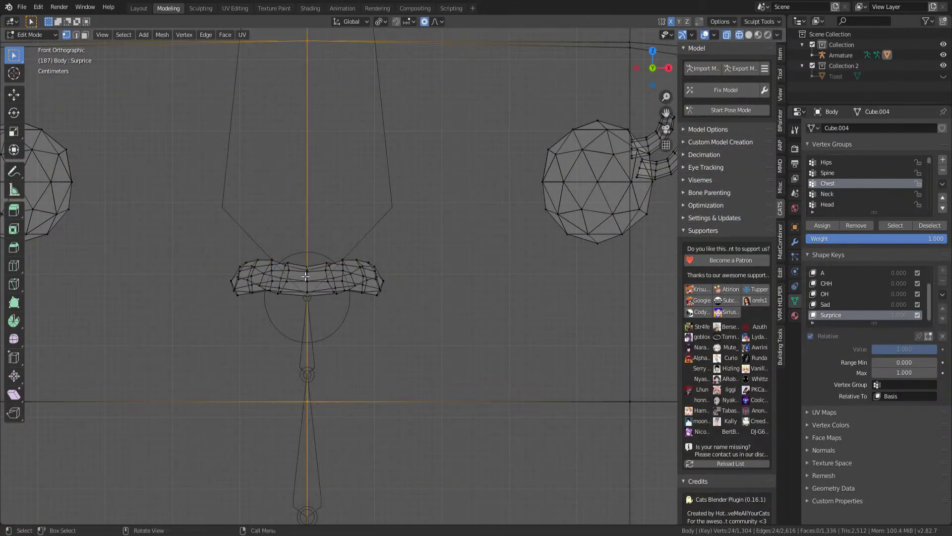
{"action": "left_click", "coordinate": [308, 282], "text": "alt"}
{"action": "key", "text": "shift+s"}
{"action": "key", "text": "Escape"}
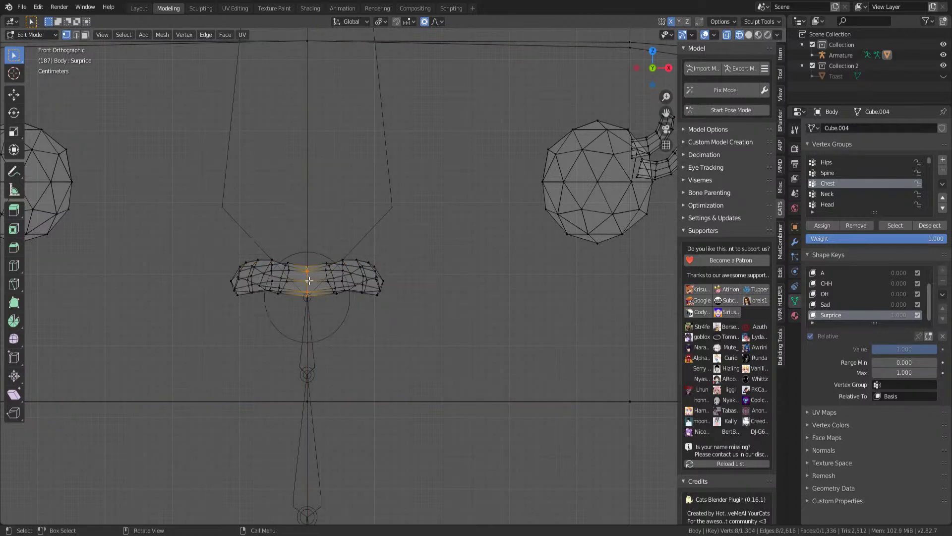
{"action": "key", "text": "shift+z"}
{"action": "key", "text": "s"}
{"action": "key", "text": "z"}
{"action": "left_click", "coordinate": [305, 244]}
- Shift the vertex at the mouth's top centre slightly with a readjusted proportional radius
{"action": "left_click", "coordinate": [307, 253]}
{"action": "key", "text": "g"}
{"action": "scroll", "coordinate": [309, 246], "scroll_direction": "up", "scroll_amount": 8}
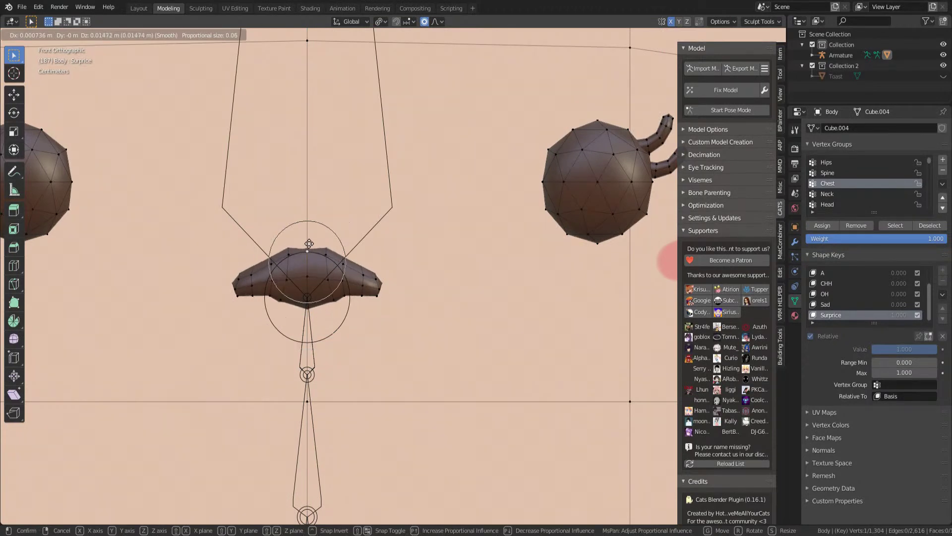
{"action": "left_click", "coordinate": [308, 258]}
- Try to pull the mouth's top centre vertex straight up along Z
{"action": "key", "text": "shift+z"}
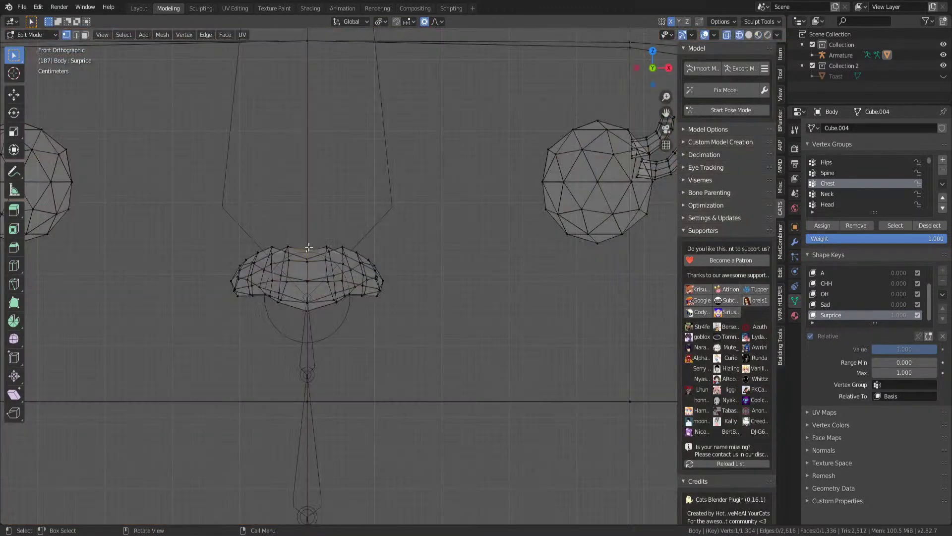
{"action": "key", "text": "shift+z"}
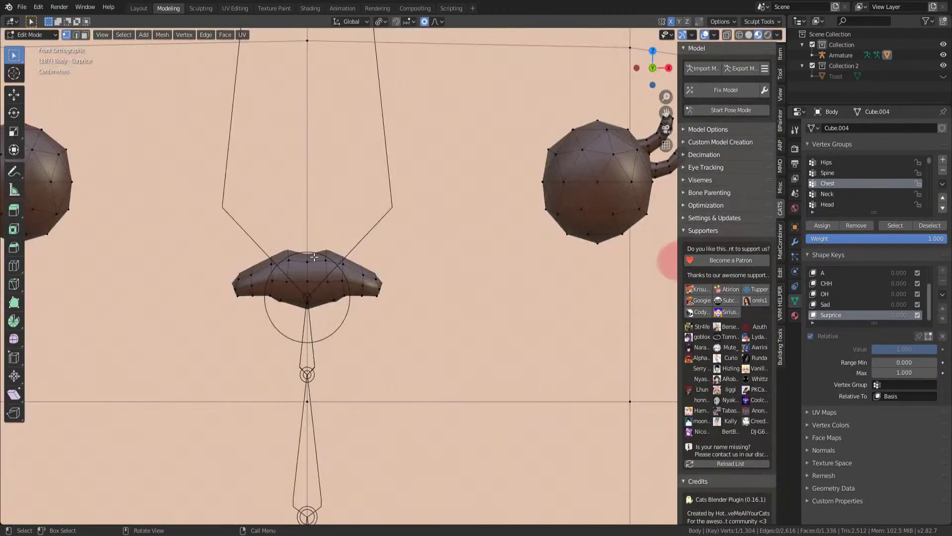
{"action": "key", "text": "g"}
{"action": "key", "text": "z"}
{"action": "left_click", "coordinate": [313, 200]}
{"action": "key", "text": "shift+z"}
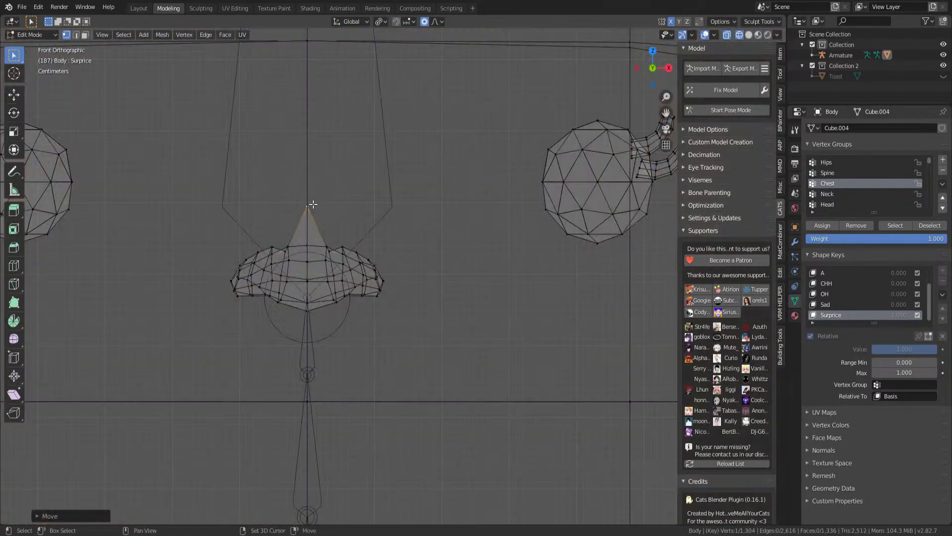
- Raise the mouth's upper centre vertex along Z and adjust the top edge with the Move tool to round it
{"action": "middle_click_drag", "start_coordinate": [316, 225], "coordinate": [292, 250]}
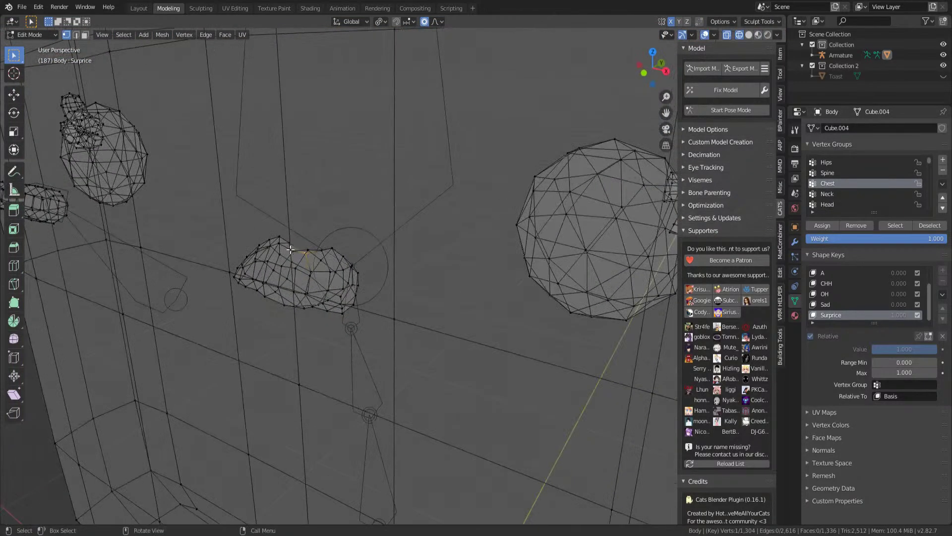
{"action": "key", "text": "g"}
{"action": "key", "text": "z"}
{"action": "left_click", "coordinate": [295, 239]}
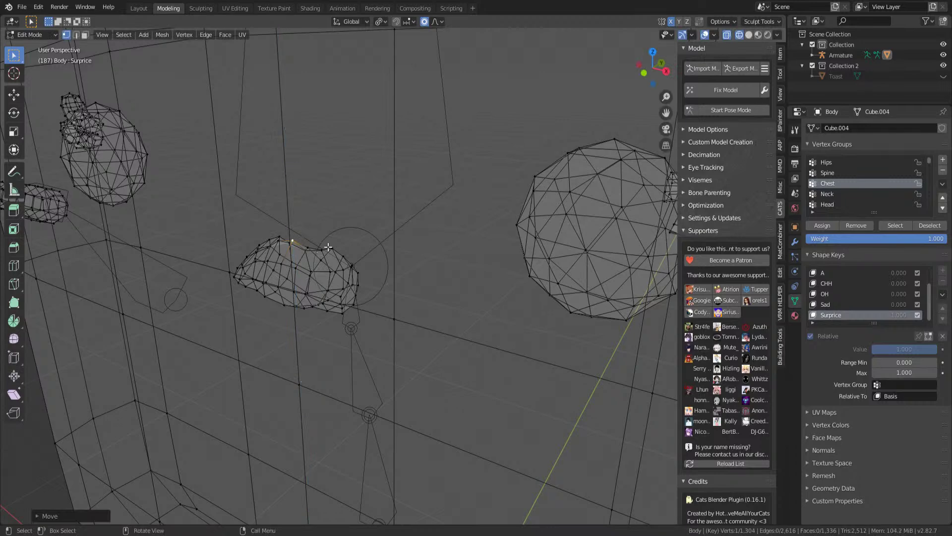
{"action": "key", "text": "shift+space"}
{"action": "key", "text": "g"}
{"action": "left_click_drag", "start_coordinate": [332, 250], "coordinate": [333, 256]}
{"action": "key", "text": "shift+z"}
{"action": "scroll", "coordinate": [353, 272], "scroll_direction": "up", "scroll_amount": 2}
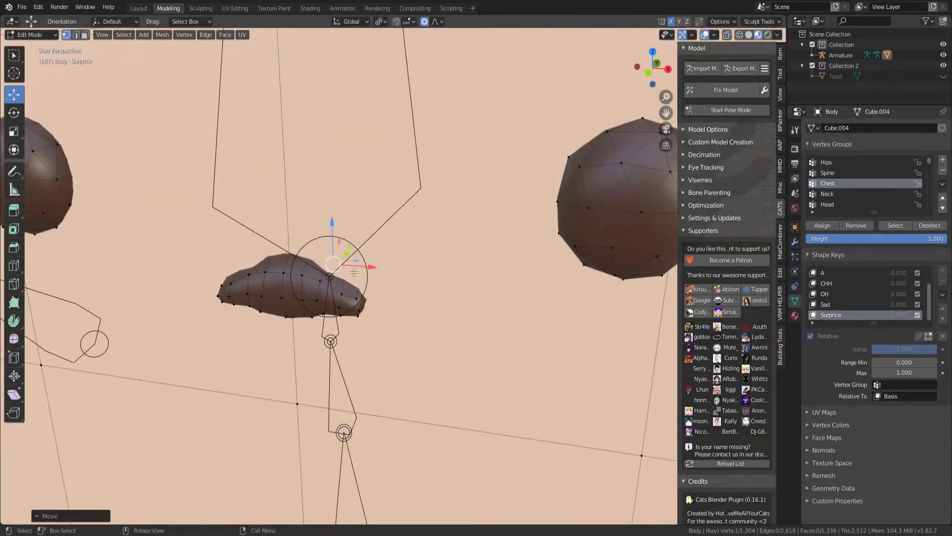
- Pull the mouth's end inward from the front view and raise it to make the mouth narrower and rounder
{"action": "key", "text": "KP_1"}
{"action": "key", "text": "g"}
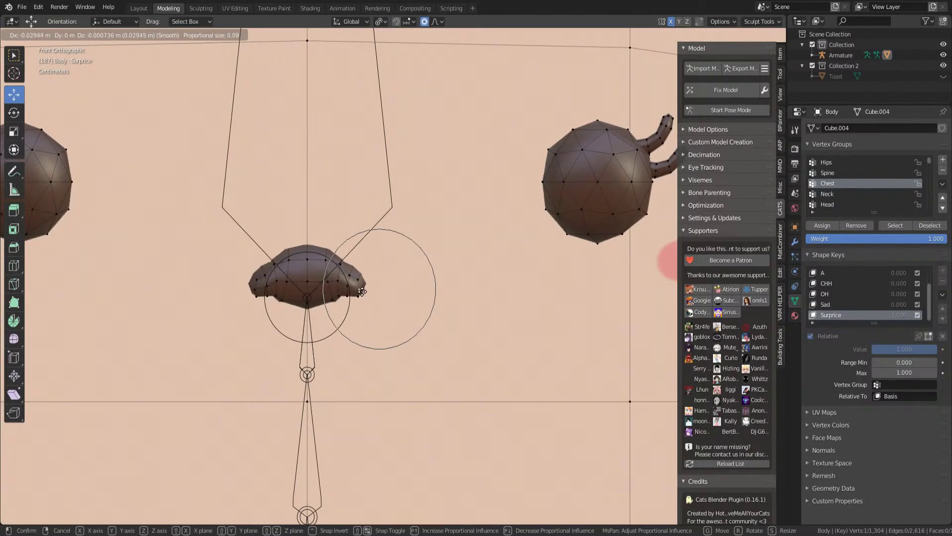
{"action": "left_click", "coordinate": [357, 287]}
{"action": "key", "text": "g"}
{"action": "left_click", "coordinate": [358, 286]}
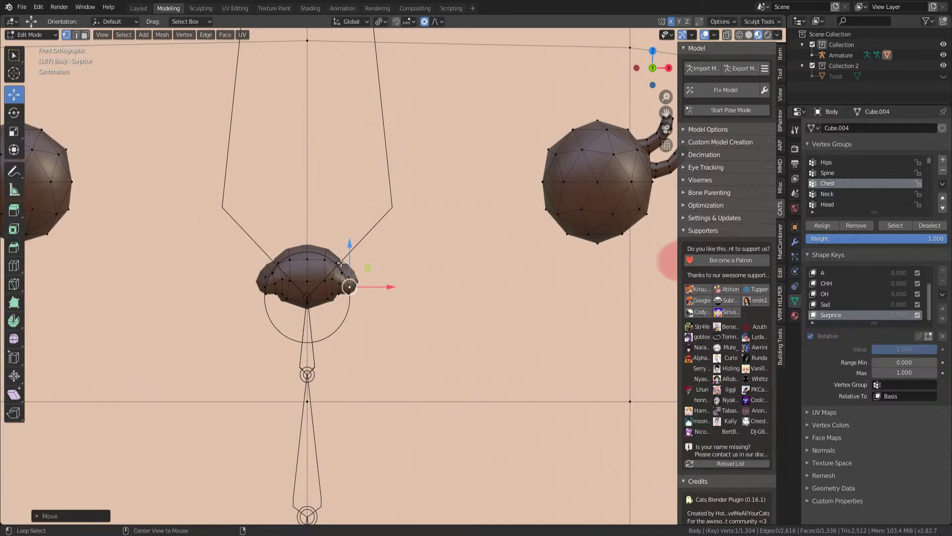
{"action": "left_click", "coordinate": [351, 286]}
{"action": "key", "text": "shift+z"}
{"action": "mouse_move", "coordinate": [350, 286]}
{"action": "left_mouse_down"}
{"action": "mouse_move", "coordinate": [369, 264]}
{"action": "mouse_move", "coordinate": [348, 266]}
{"action": "left_mouse_up"}
- Reposition the mouth's lower vertices to finish a small round open mouth, and check it in Object Mode
{"action": "scroll", "coordinate": [346, 281], "scroll_direction": "down", "scroll_amount": 3}
{"action": "key", "text": "Tab"}
{"action": "key", "text": "Tab"}
{"action": "key", "text": "shift+z"}
{"action": "scroll", "coordinate": [364, 283], "scroll_direction": "up", "scroll_amount": 2}
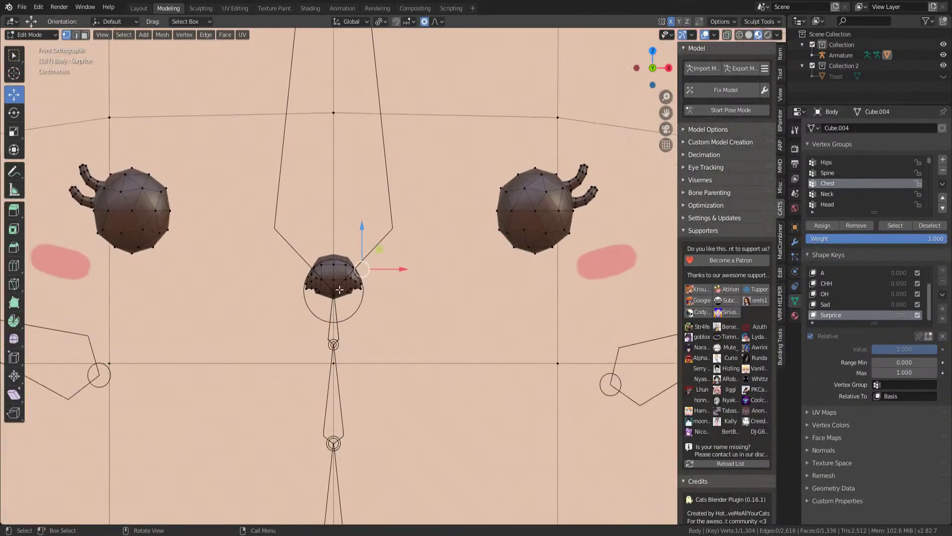
{"action": "key", "text": "g"}
{"action": "left_click", "coordinate": [351, 297]}
{"action": "key", "text": "Tab"}
{"action": "middle_click_drag", "start_coordinate": [379, 298], "coordinate": [434, 257]}
{"action": "scroll", "coordinate": [434, 258], "scroll_direction": "up", "scroll_amount": 2}
{"action": "middle_click_drag", "start_coordinate": [346, 281], "coordinate": [534, 219]}
{"action": "scroll", "coordinate": [516, 232], "scroll_direction": "down", "scroll_amount": 1}
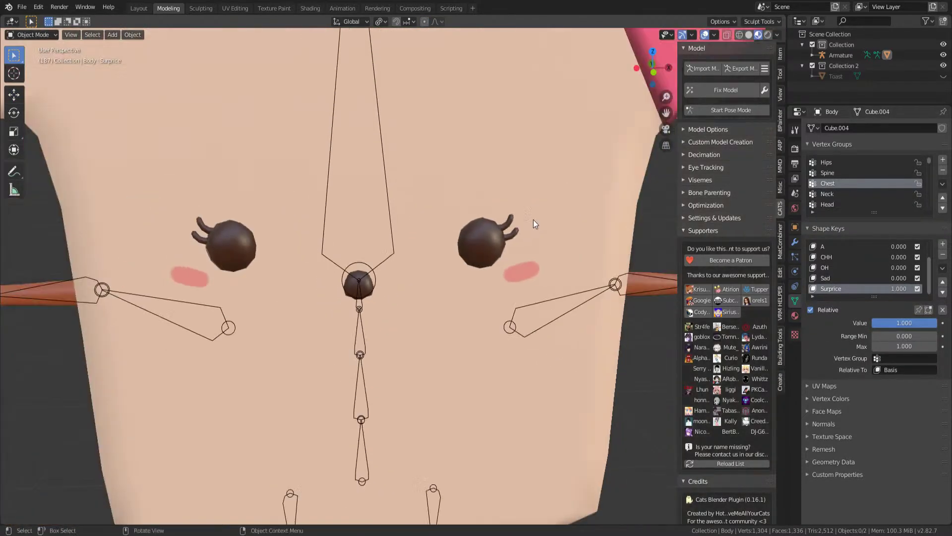
- Select one whole eyeball in Edit Mode from the front view and scale it narrower along X with mirroring
{"action": "key", "text": "KP_1"}
{"action": "key", "text": "Tab"}
{"action": "left_click", "coordinate": [488, 238]}
{"action": "left_click", "coordinate": [476, 225], "text": "shift"}
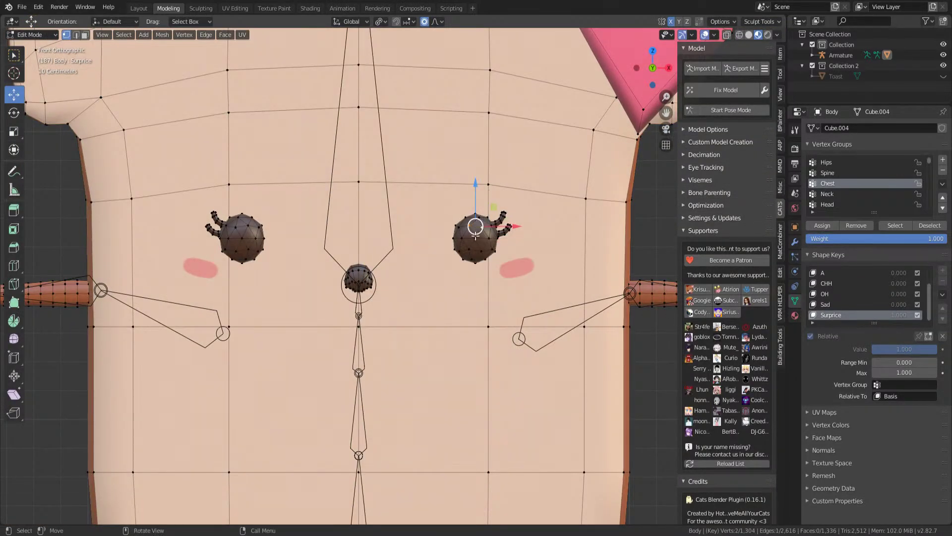
{"action": "key", "text": "ctrl+l"}
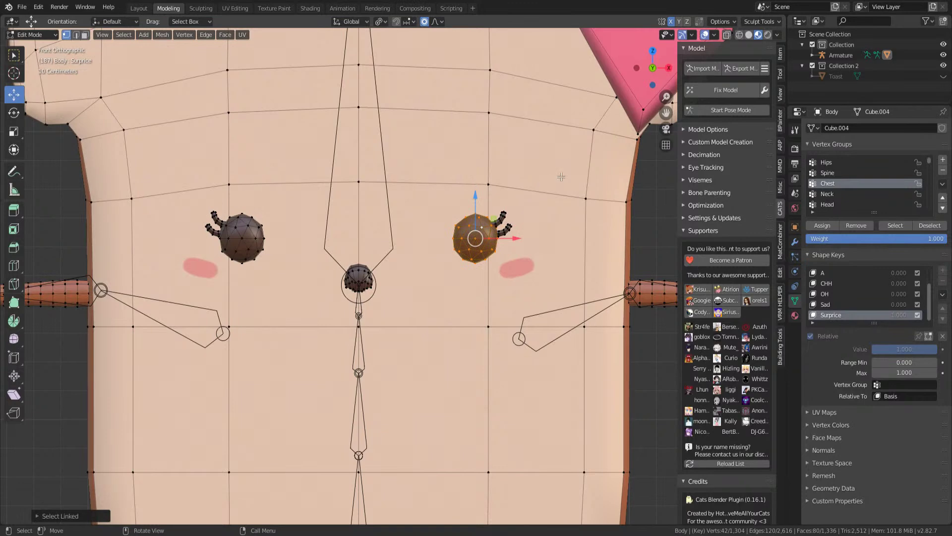
{"action": "key", "text": "s"}
{"action": "key", "text": "x"}
{"action": "left_click", "coordinate": [516, 181]}
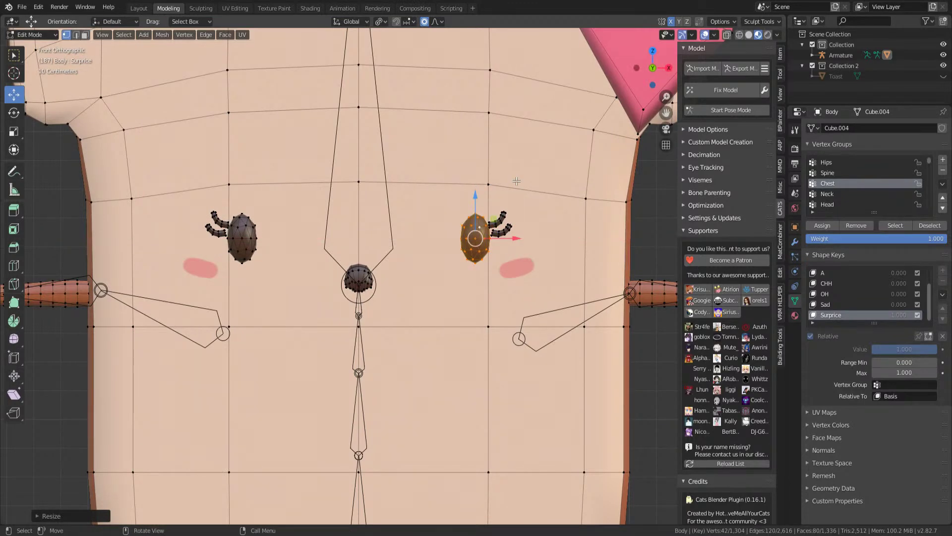
- Stretch the eyeballs vertically along Z into tall ovals, and check the face in Object Mode
{"action": "key", "text": "s"}
{"action": "right_click", "coordinate": [516, 177]}
{"action": "key", "text": "s"}
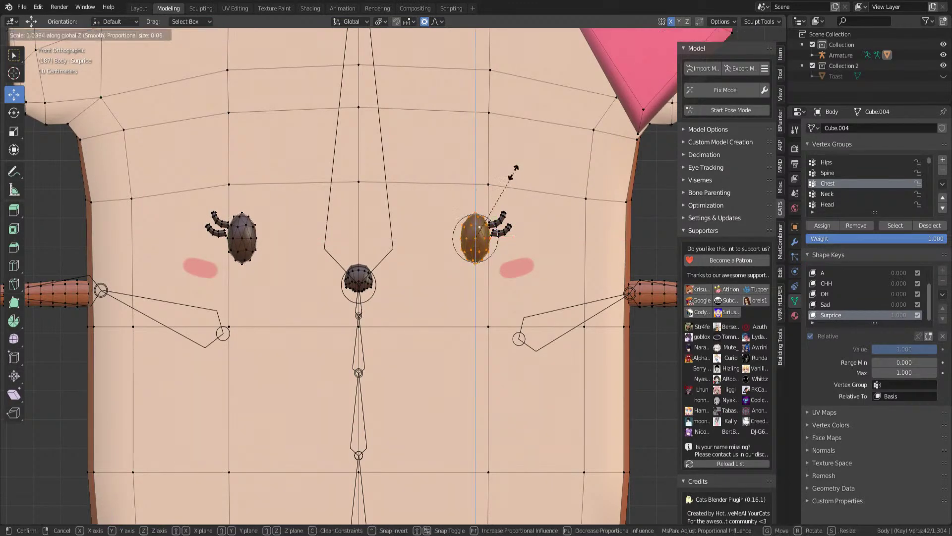
{"action": "left_click", "coordinate": [503, 132]}
{"action": "key", "text": "Tab"}
{"action": "scroll", "coordinate": [503, 132], "scroll_direction": "down", "scroll_amount": 5}
{"action": "middle_click_drag", "start_coordinate": [504, 132], "coordinate": [498, 281]}
{"action": "scroll", "coordinate": [332, 284], "scroll_direction": "up", "scroll_amount": 6}
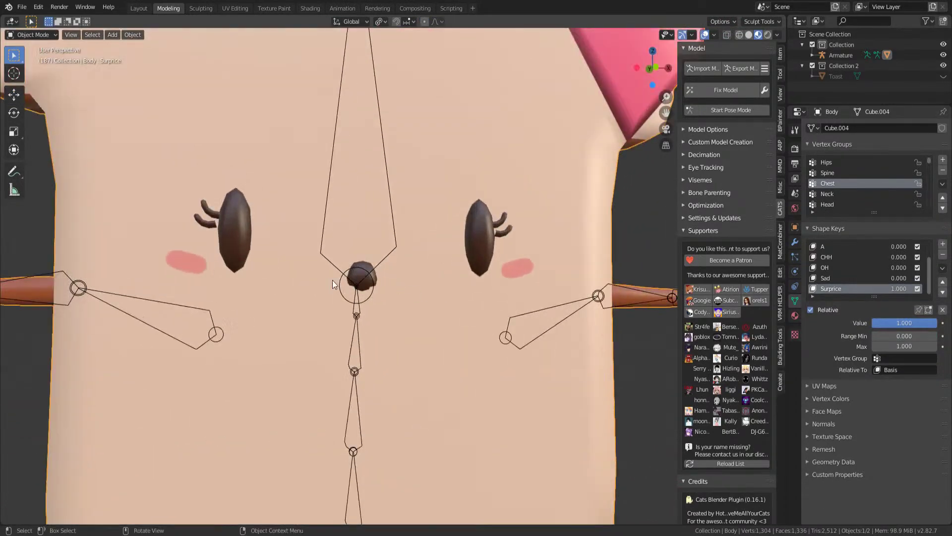
{"action": "left_click", "coordinate": [361, 271]}
{"action": "key", "text": "Tab"}
{"action": "key", "text": "Tab"}
{"action": "left_click", "coordinate": [380, 280]}
{"action": "left_click", "coordinate": [376, 279]}
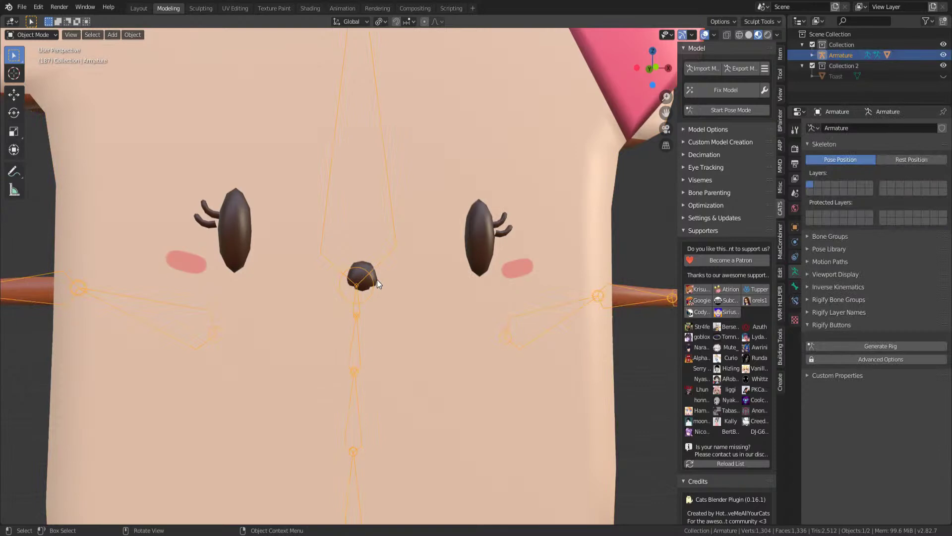
{"action": "left_click", "coordinate": [364, 282]}
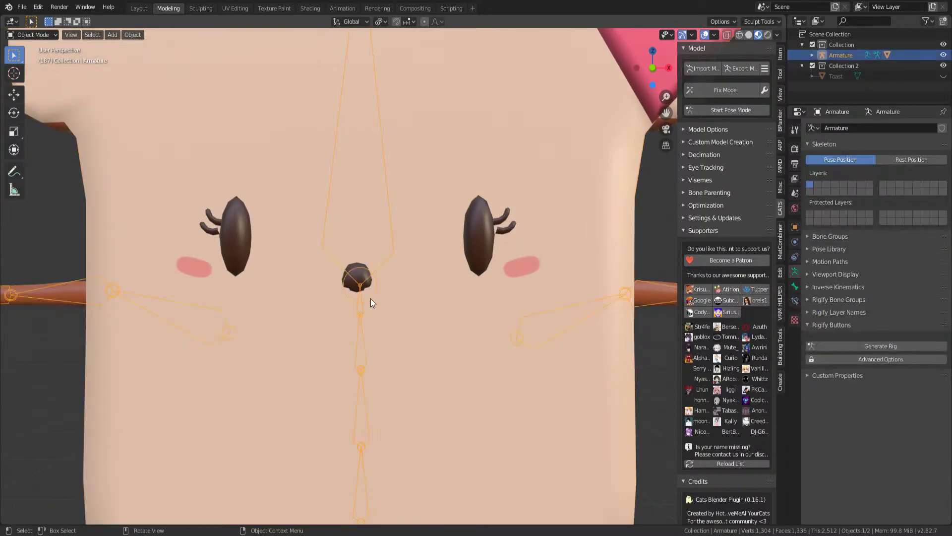
- Select the whole mouth mesh, scale it down and raise it slightly along Z, and check it in Object Mode
{"action": "key", "text": "Tab"}
{"action": "left_click", "coordinate": [362, 270]}
{"action": "key", "text": "l"}
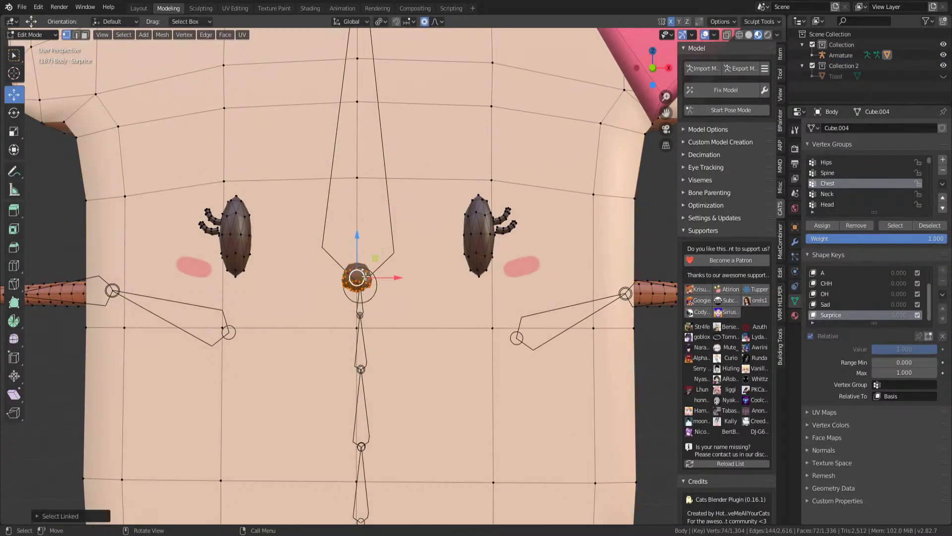
{"action": "key", "text": "s"}
{"action": "left_click", "coordinate": [405, 246]}
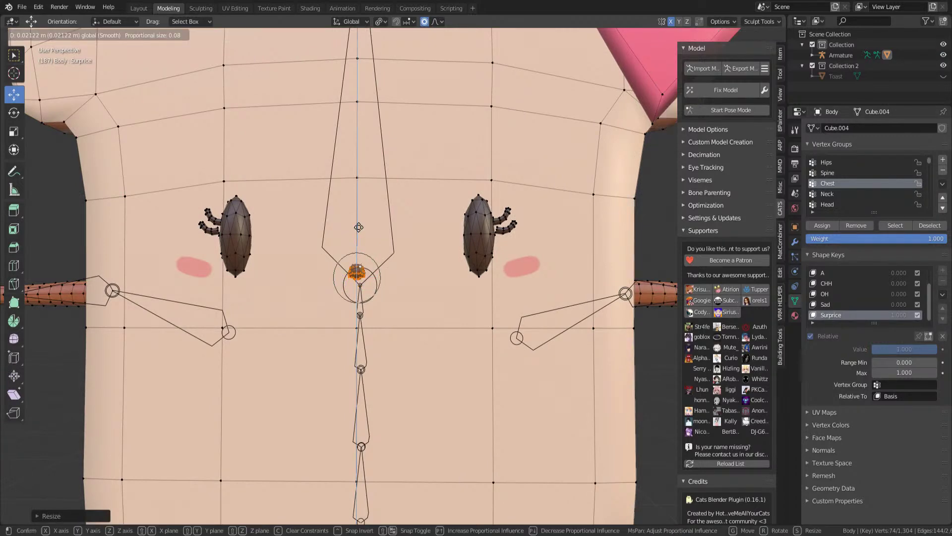
{"action": "key", "text": "Tab"}
{"action": "middle_click_drag", "start_coordinate": [433, 301], "coordinate": [484, 283]}
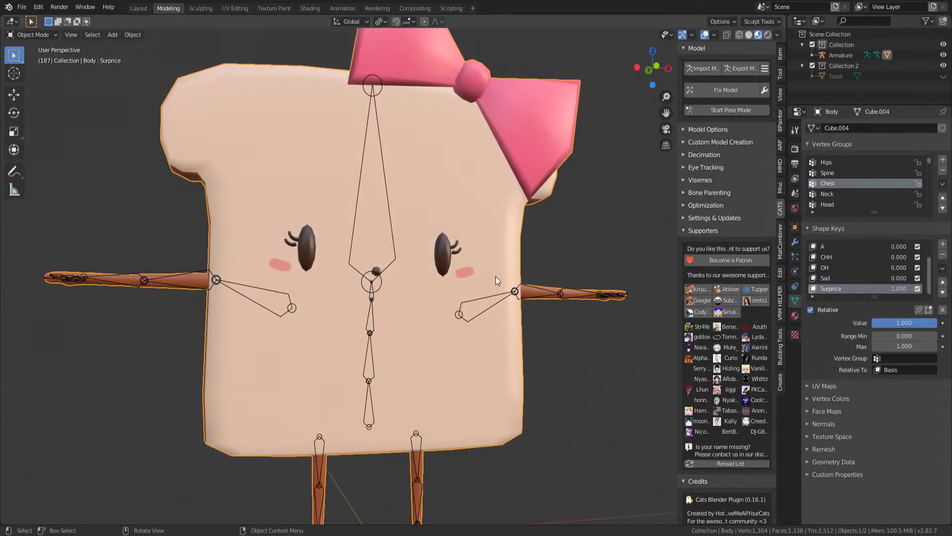
- Rotate the lower eyelash downward and the upper eyelash upward beside the eye from the front view
{"action": "scroll", "coordinate": [471, 266], "scroll_direction": "up", "scroll_amount": 8}
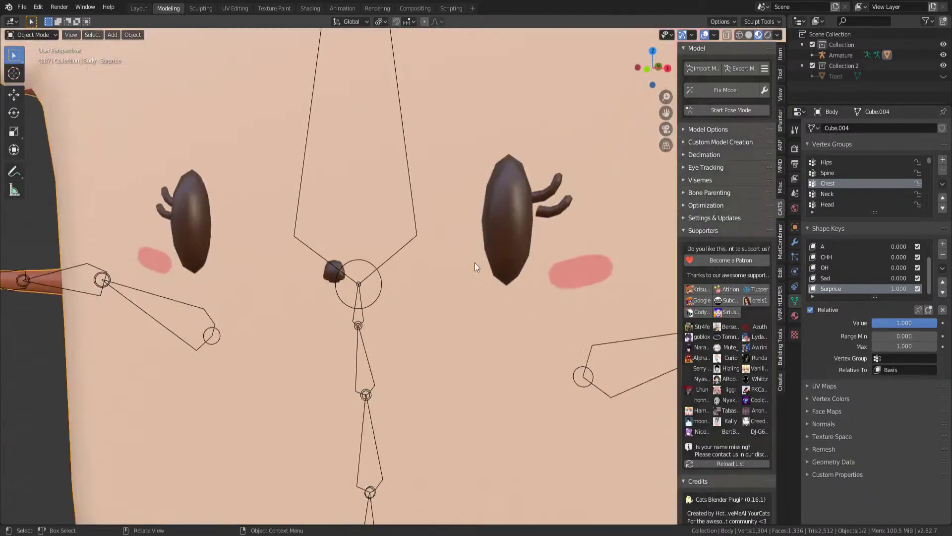
{"action": "key", "text": "Tab"}
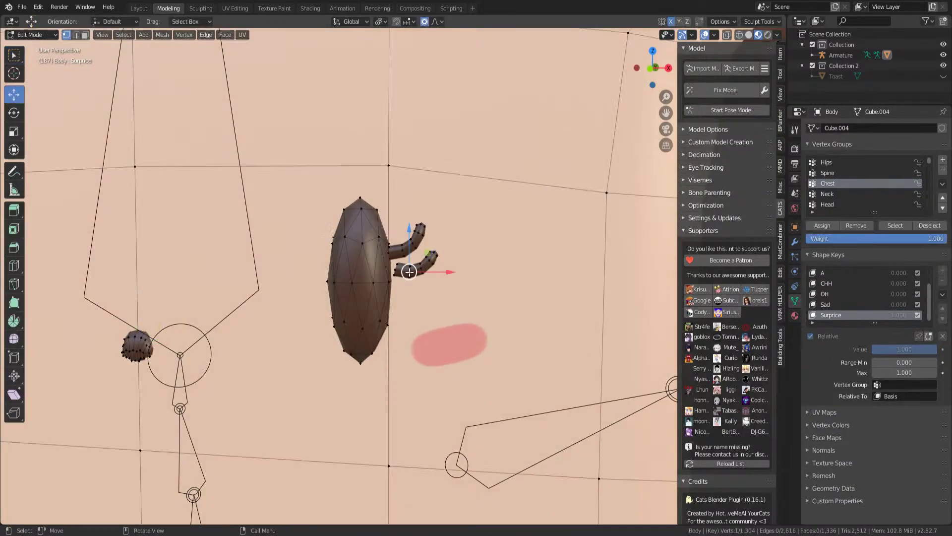
{"action": "key", "text": "KP_1"}
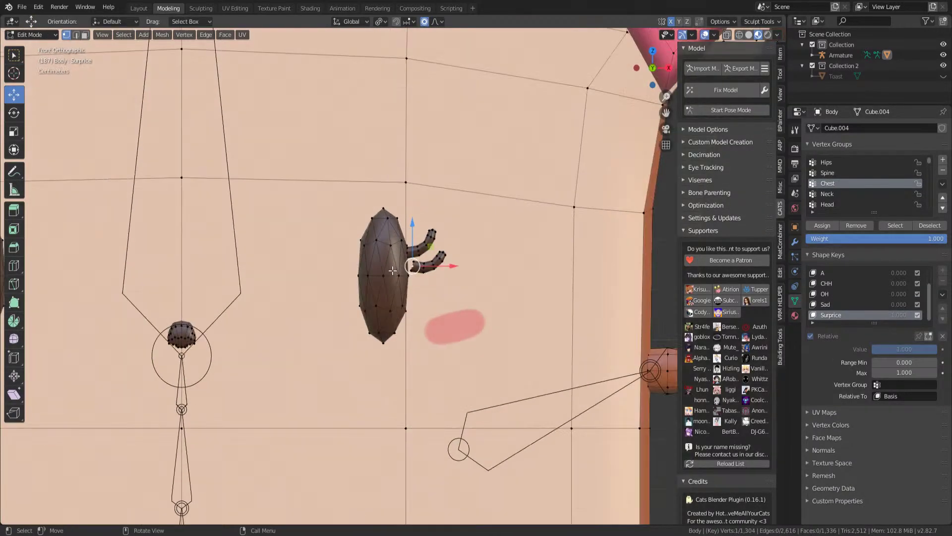
{"action": "key", "text": "ctrl+l"}
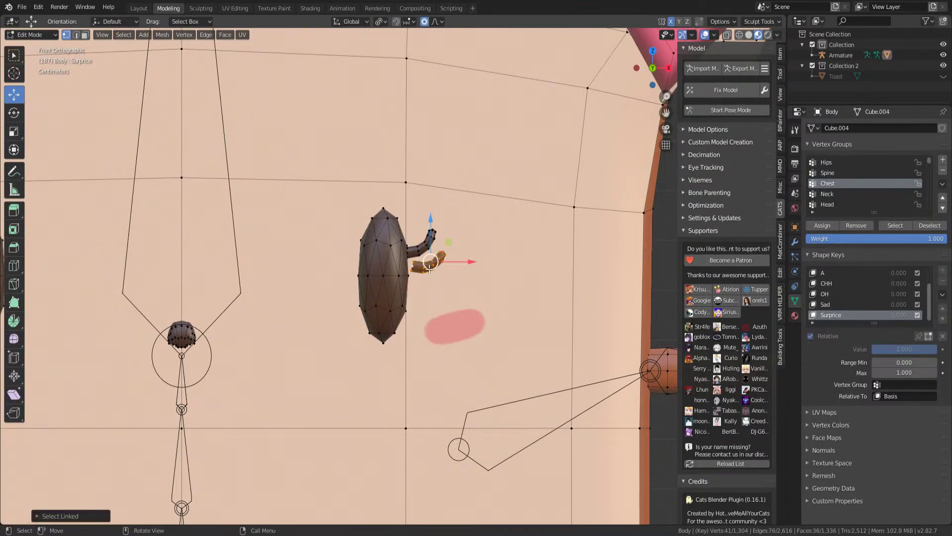
{"action": "left_click_drag", "start_coordinate": [429, 265], "coordinate": [421, 248]}
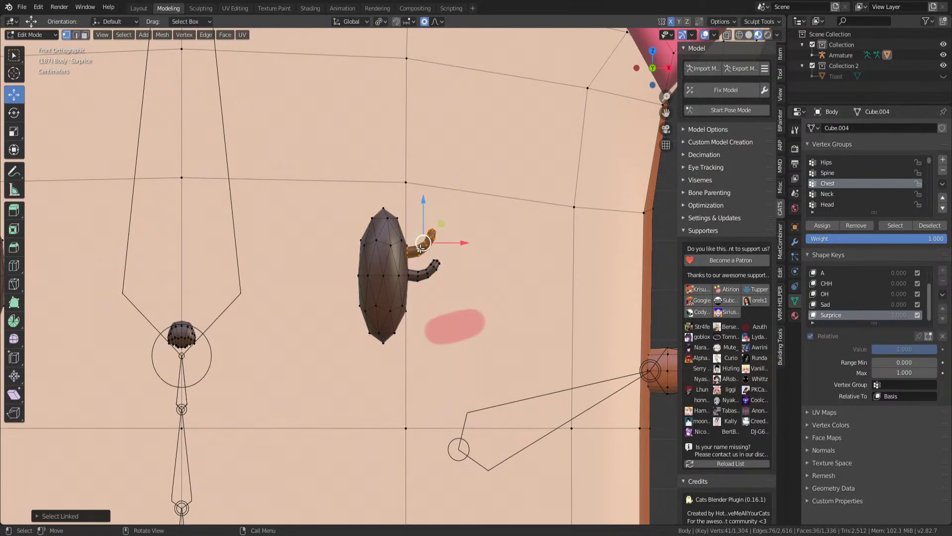
{"action": "key", "text": "r"}
{"action": "left_click", "coordinate": [446, 233]}
{"action": "key", "text": "r"}
{"action": "left_click", "coordinate": [466, 229]}
- Pull the tips of the lower and upper eyelashes outward to straighten and lengthen them, and check the result in Object Mode
{"action": "left_click", "coordinate": [440, 263]}
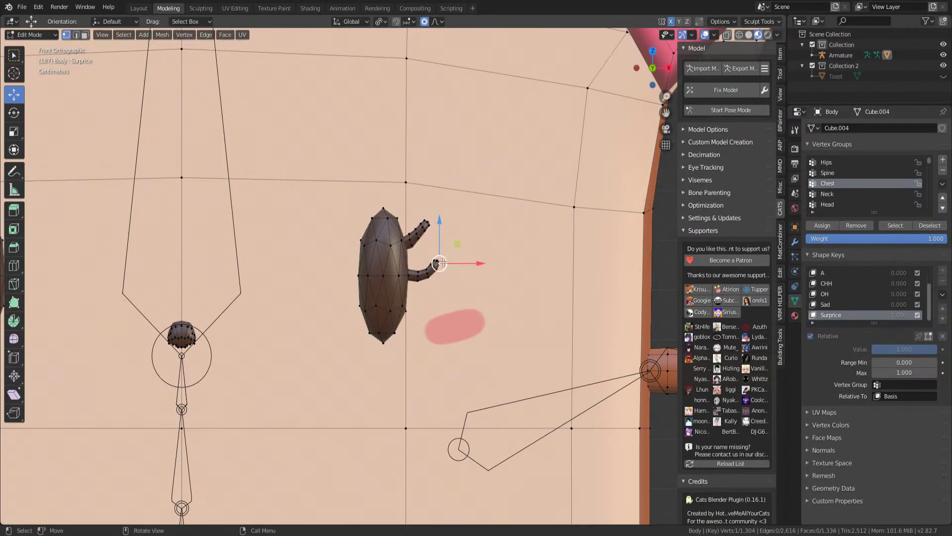
{"action": "key", "text": "r"}
{"action": "right_click", "coordinate": [501, 293]}
{"action": "key", "text": "g"}
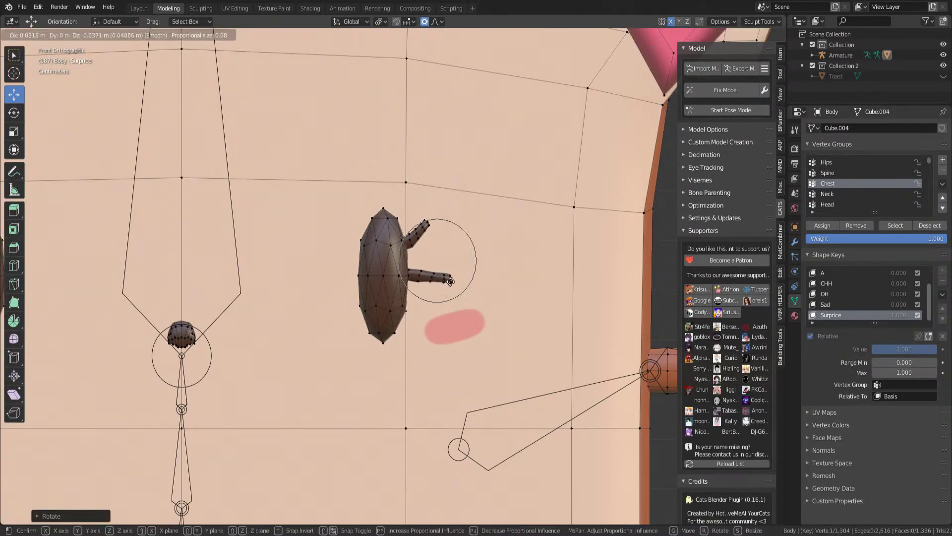
{"action": "right_click", "coordinate": [450, 281]}
{"action": "left_click", "coordinate": [426, 222]}
{"action": "key", "text": "g"}
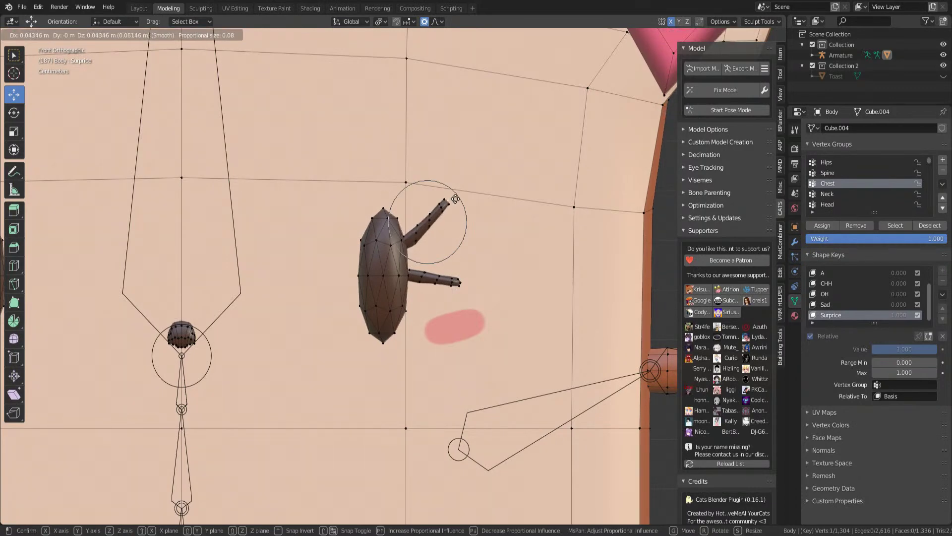
{"action": "left_click", "coordinate": [456, 199]}
{"action": "scroll", "coordinate": [456, 199], "scroll_direction": "down", "scroll_amount": 6}
{"action": "middle_click_drag", "start_coordinate": [455, 199], "coordinate": [449, 285]}
{"action": "key", "text": "Tab"}
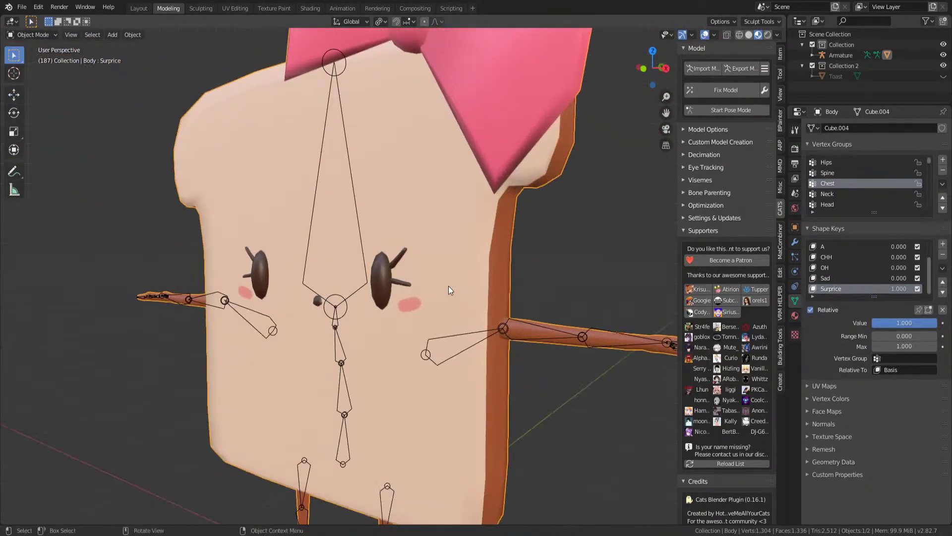
- Reset the Surprice shape key to 0, select the Sad shape key, and save the file
{"action": "left_click_drag", "start_coordinate": [913, 323], "coordinate": [871, 323]}
{"action": "left_click", "coordinate": [851, 279]}
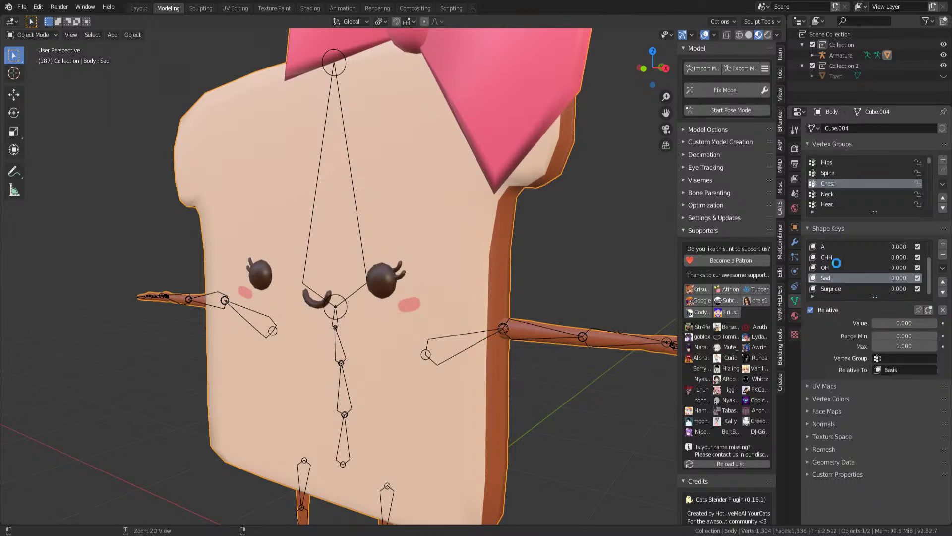
{"action": "key", "text": "ctrl+s"}
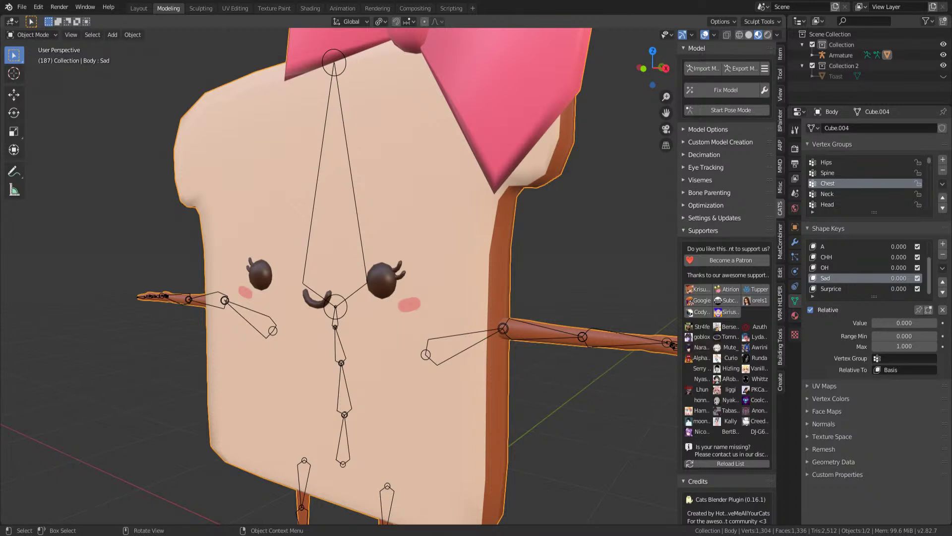
{"action": "scroll", "coordinate": [144, 171], "scroll_direction": "down", "scroll_amount": 3}
{"action": "key", "text": "ctrl+s"}
- Assign the A, OH and CHH shape keys to the three mouth visemes and create the visemes
{"action": "left_click_drag", "start_coordinate": [187, 41], "coordinate": [608, 434]}
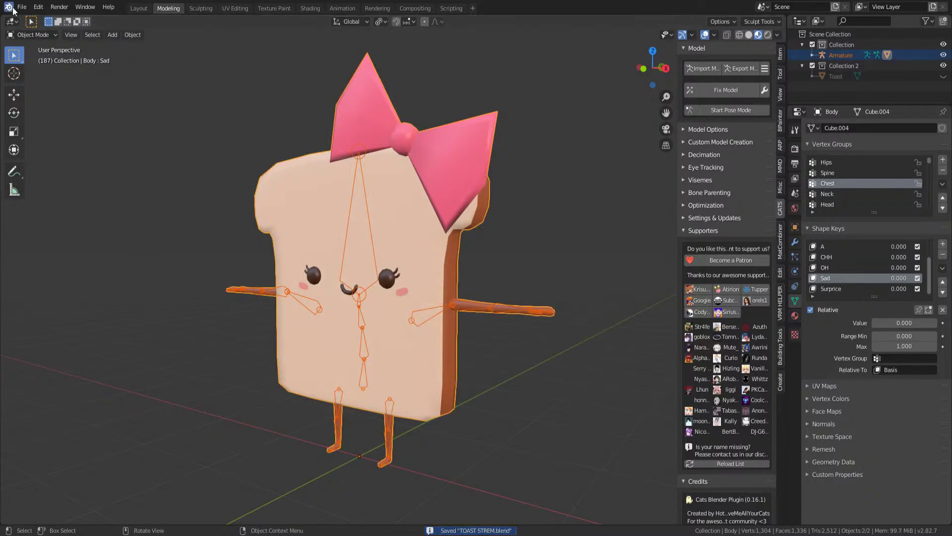
{"action": "left_click", "coordinate": [836, 267]}
{"action": "left_click", "coordinate": [835, 257]}
{"action": "scroll", "coordinate": [837, 263], "scroll_direction": "up", "scroll_amount": 2}
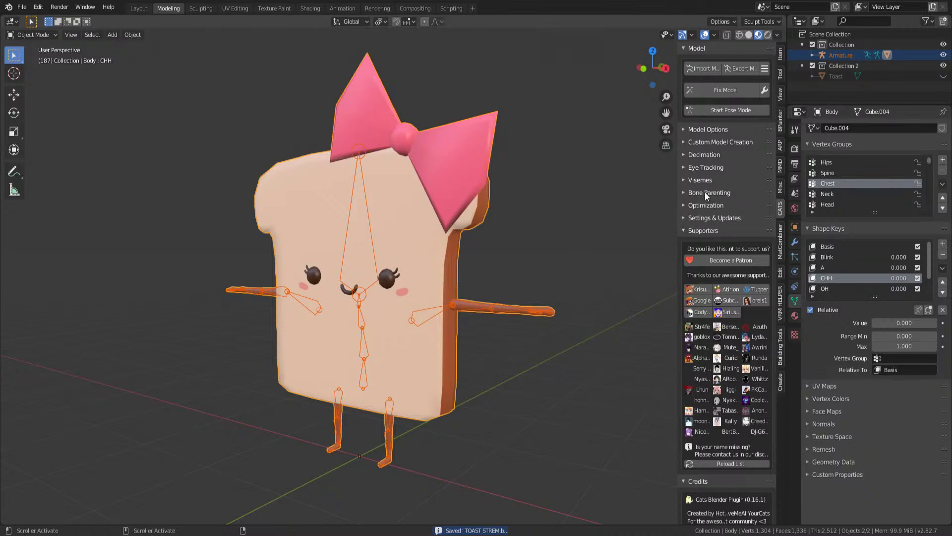
{"action": "left_click", "coordinate": [692, 180]}
{"action": "left_click", "coordinate": [730, 198]}
{"action": "left_click", "coordinate": [723, 210]}
{"action": "left_click", "coordinate": [733, 255]}
{"action": "left_click", "coordinate": [731, 221]}
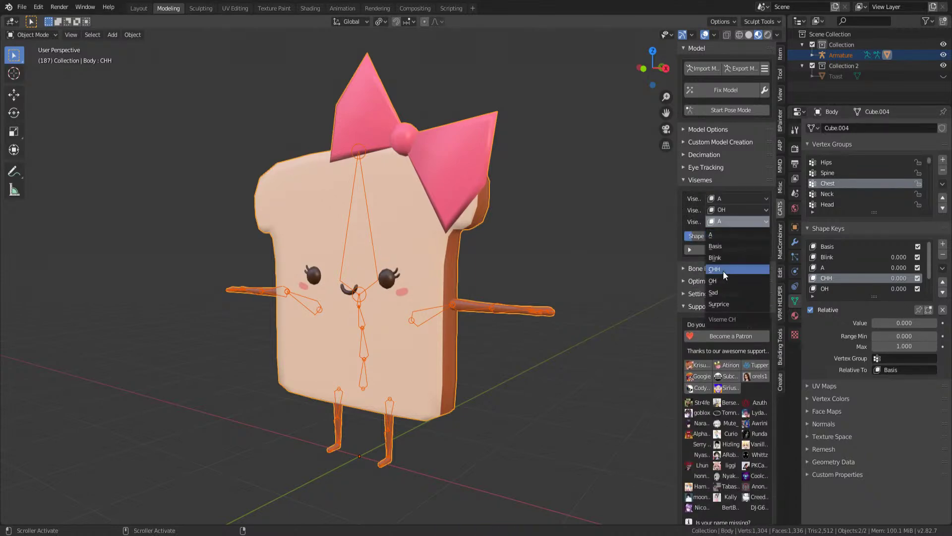
{"action": "left_click", "coordinate": [723, 271]}
{"action": "left_click", "coordinate": [716, 252]}
{"action": "scroll", "coordinate": [855, 271], "scroll_direction": "down", "scroll_amount": 5}
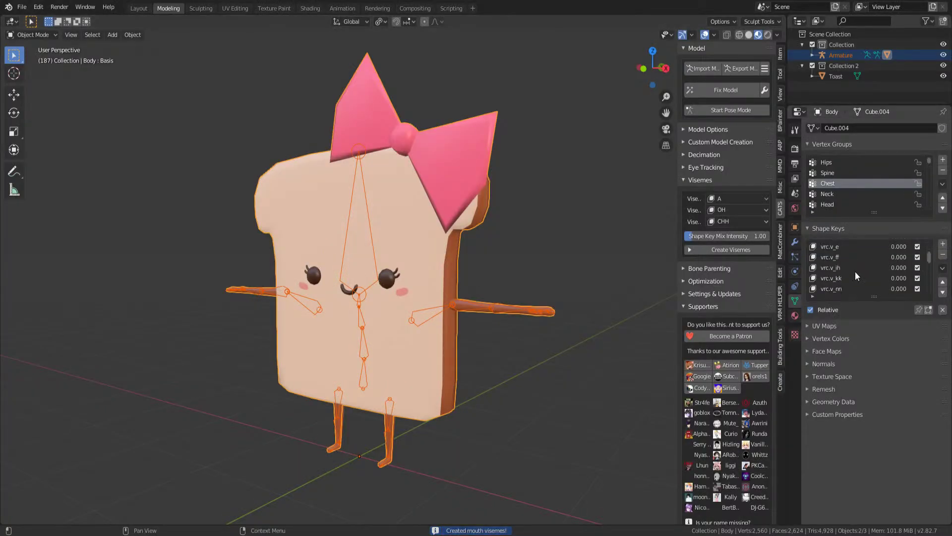
- Select the character with its armature, hide the Toast object in Collection 2, and save the file
{"action": "left_click", "coordinate": [22, 7]}
{"action": "left_click", "coordinate": [34, 76]}
{"action": "left_click", "coordinate": [42, 85]}
{"action": "left_click_drag", "start_coordinate": [173, 77], "coordinate": [570, 453]}
{"action": "left_click", "coordinate": [944, 76]}
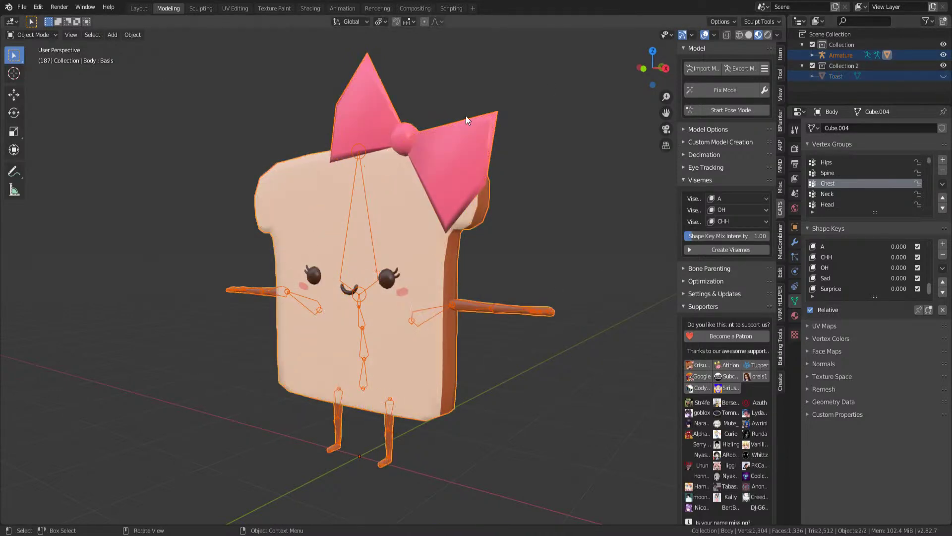
{"action": "key", "text": "ctrl+s"}
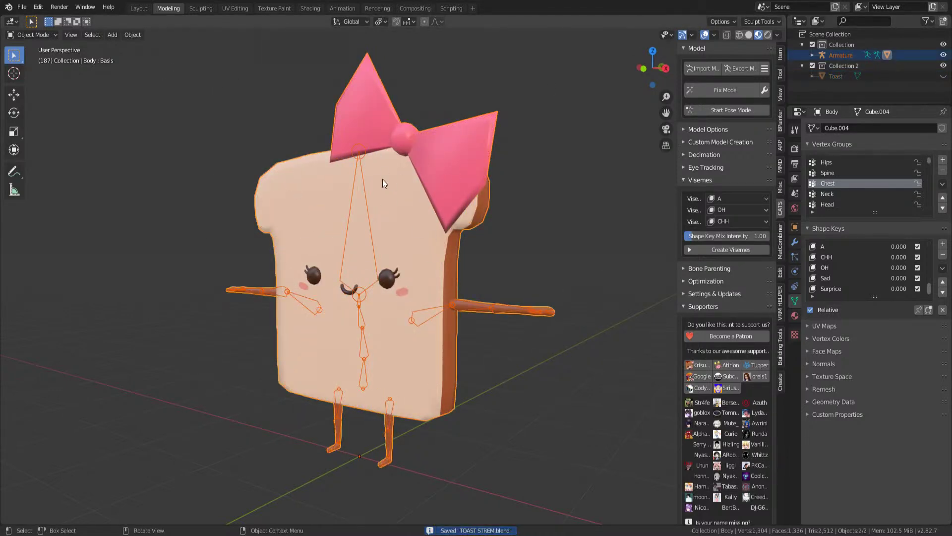
- Export the character as TOAST STREM UNITY.fbx with an operator preset using Selected Objects, Z Forward, Y Up and Apply Transform
{"action": "left_click", "coordinate": [21, 7]}
{"action": "mouse_move", "coordinate": [31, 136]}
{"action": "mouse_move", "coordinate": [37, 160]}
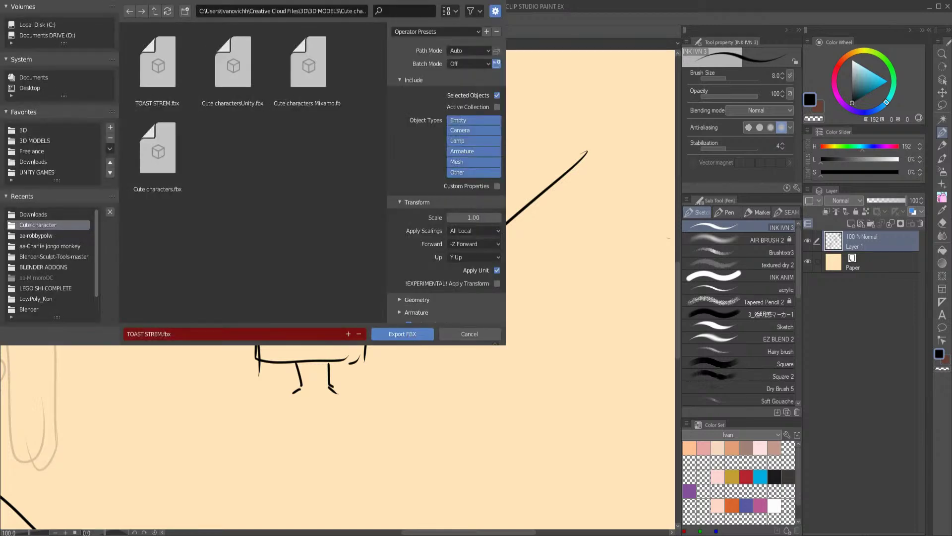
{"action": "left_click", "coordinate": [417, 31]}
{"action": "left_click", "coordinate": [421, 67]}
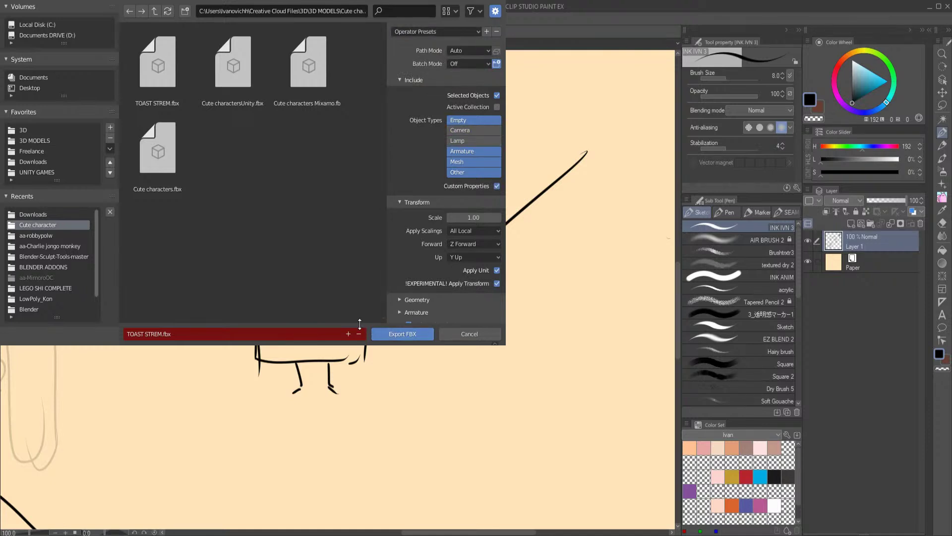
{"action": "left_click", "coordinate": [169, 333]}
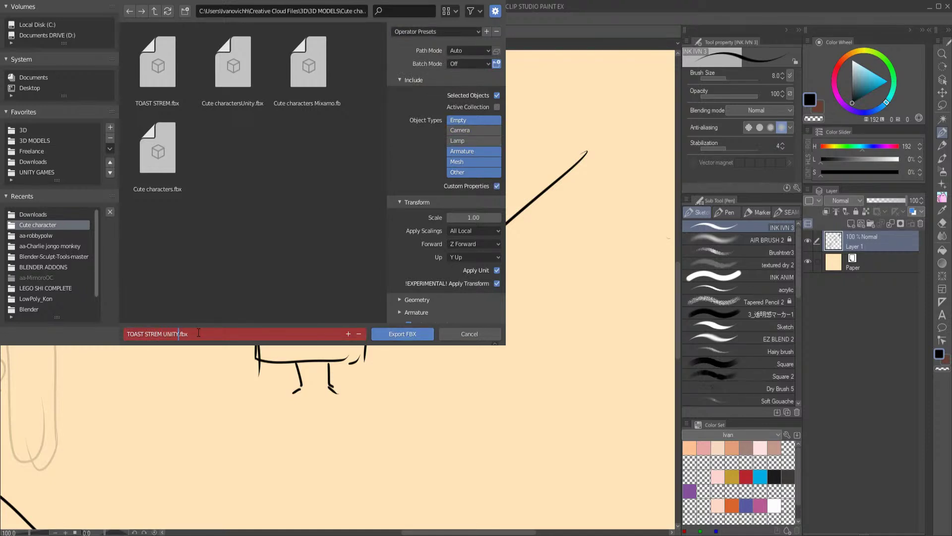
{"action": "left_click", "coordinate": [385, 337]}
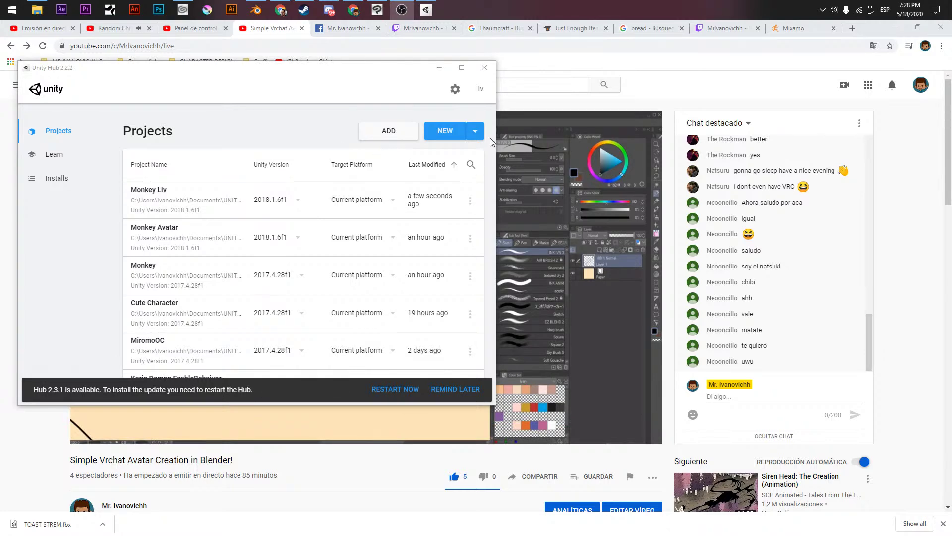
- Switch to Unity Hub and set up a new 3D project with Unity 2017.4.28f1, named ToastModel
{"action": "left_click", "coordinate": [474, 131]}
{"action": "left_click", "coordinate": [438, 229]}
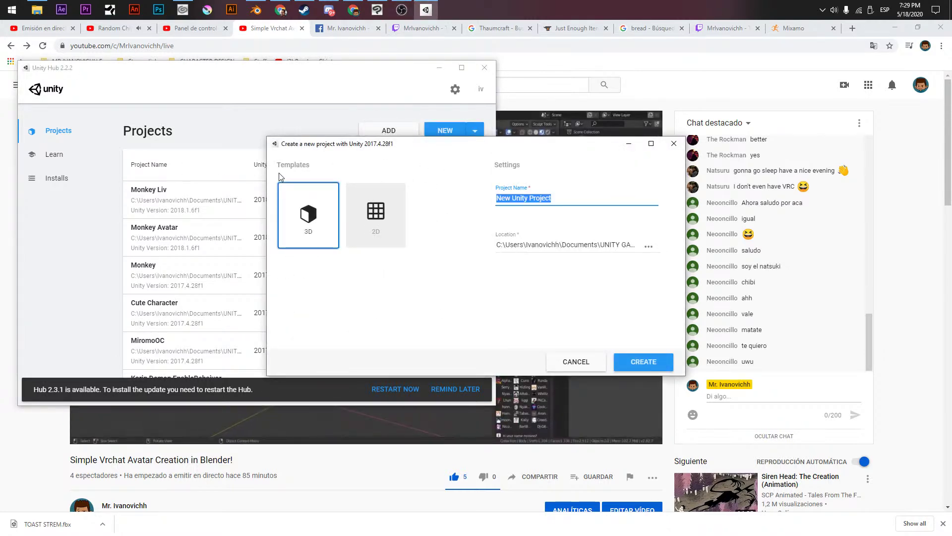
{"action": "type", "text": "ToastModel"}
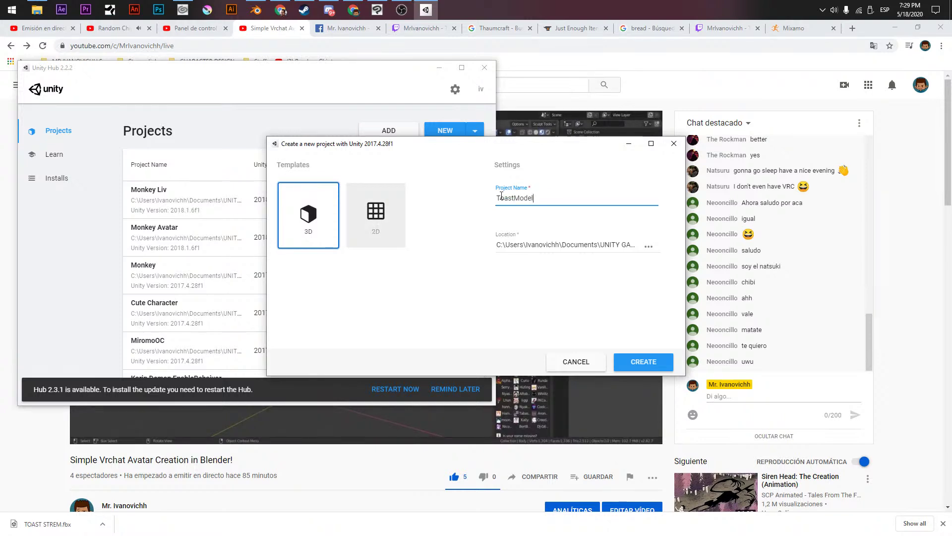
- Set the project location to the UNITY GAMES folder and create the ToastModel project
{"action": "left_click", "coordinate": [648, 247]}
{"action": "left_click", "coordinate": [185, 99]}
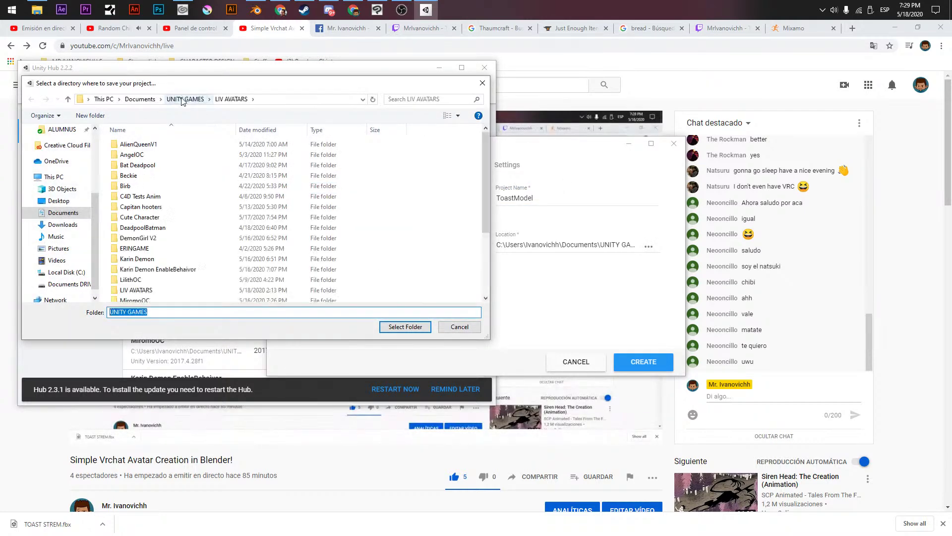
{"action": "scroll", "coordinate": [178, 238], "scroll_direction": "down", "scroll_amount": 5}
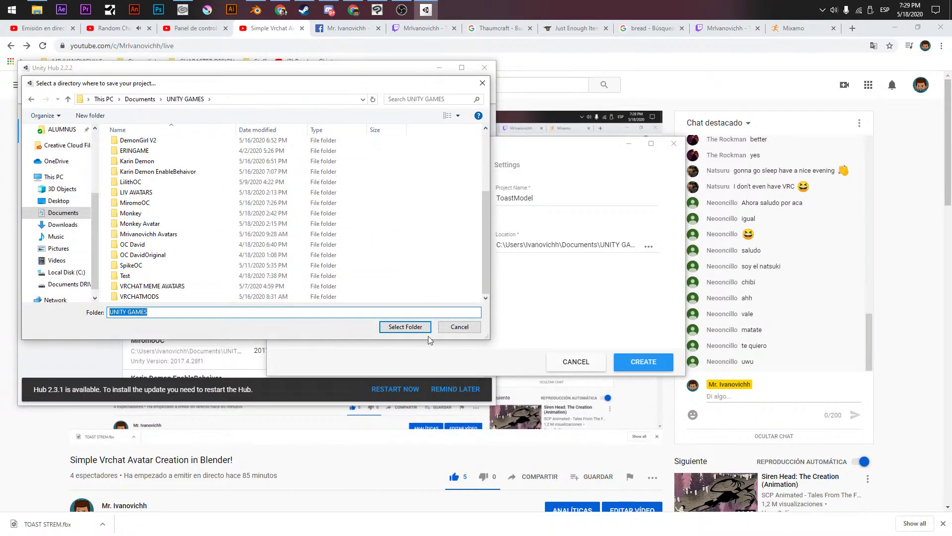
{"action": "left_click", "coordinate": [405, 327]}
{"action": "left_click", "coordinate": [645, 362]}
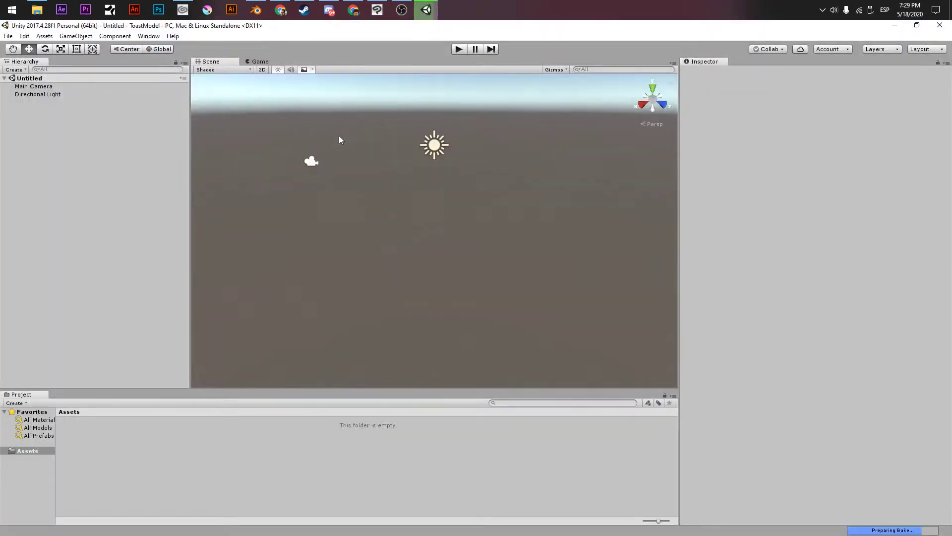
- Import the full VRCSDK-2019.09.18.12.05_Public package from the SDKS folder inside VRCHAT UNITY FILE
{"action": "right_click", "coordinate": [344, 455]}
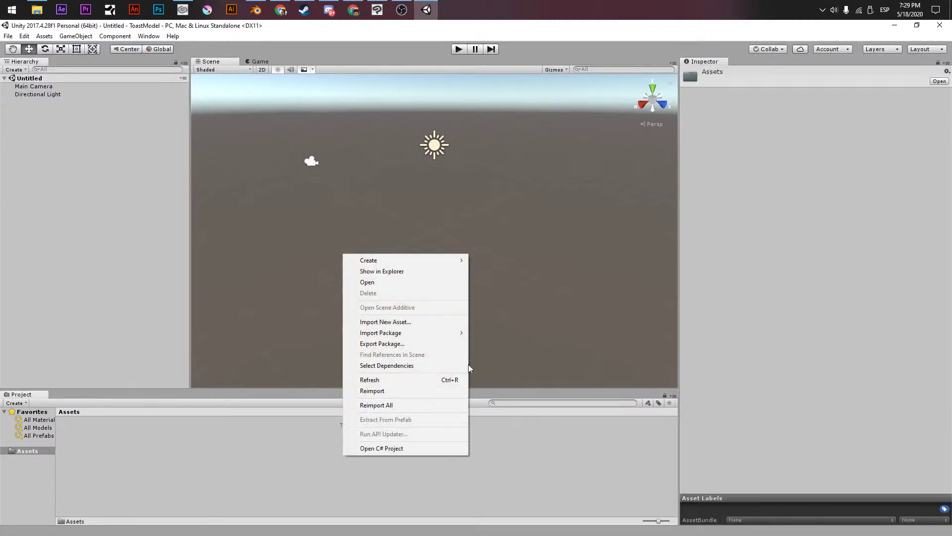
{"action": "mouse_move", "coordinate": [434, 335]}
{"action": "left_click", "coordinate": [540, 332]}
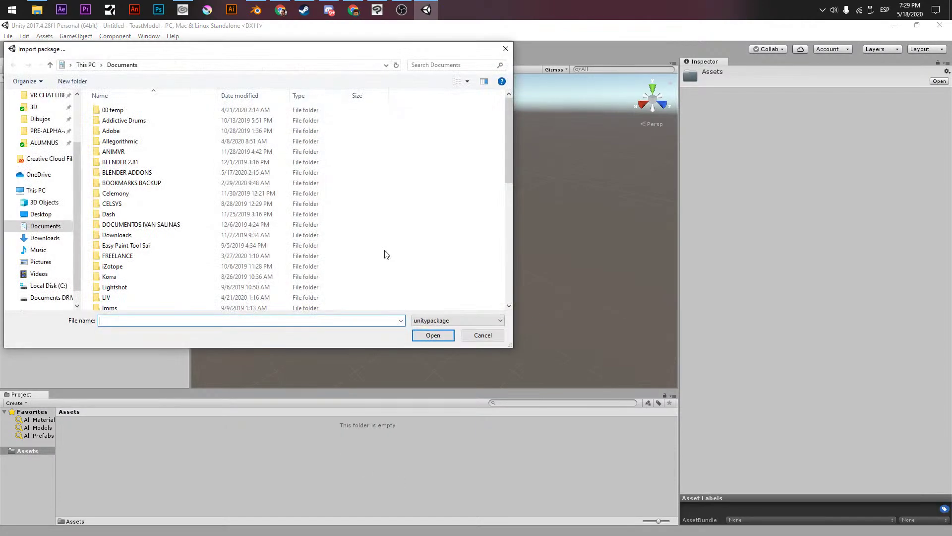
{"action": "scroll", "coordinate": [55, 156], "scroll_direction": "up", "scroll_amount": 2}
{"action": "left_click", "coordinate": [51, 156]}
{"action": "left_click", "coordinate": [47, 143]}
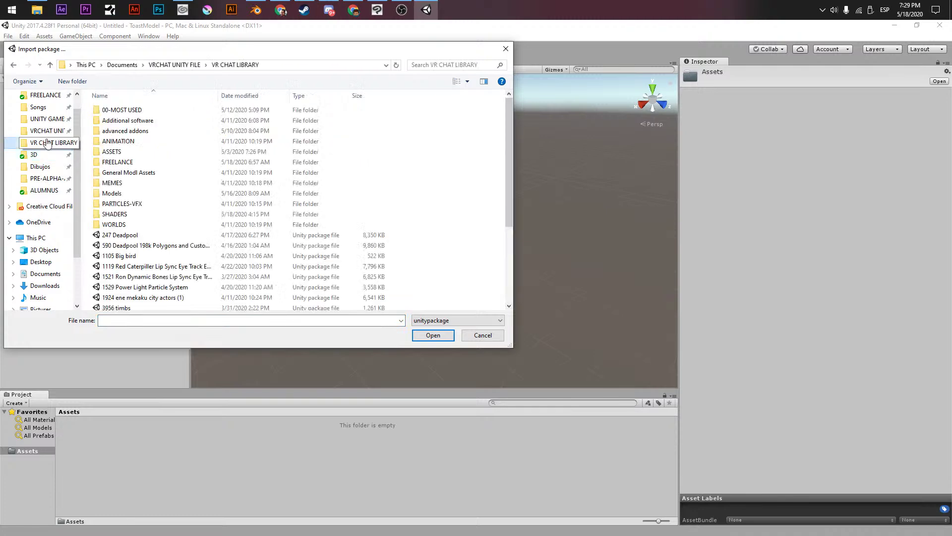
{"action": "scroll", "coordinate": [132, 238], "scroll_direction": "down", "scroll_amount": 4}
{"action": "scroll", "coordinate": [130, 236], "scroll_direction": "up", "scroll_amount": 4}
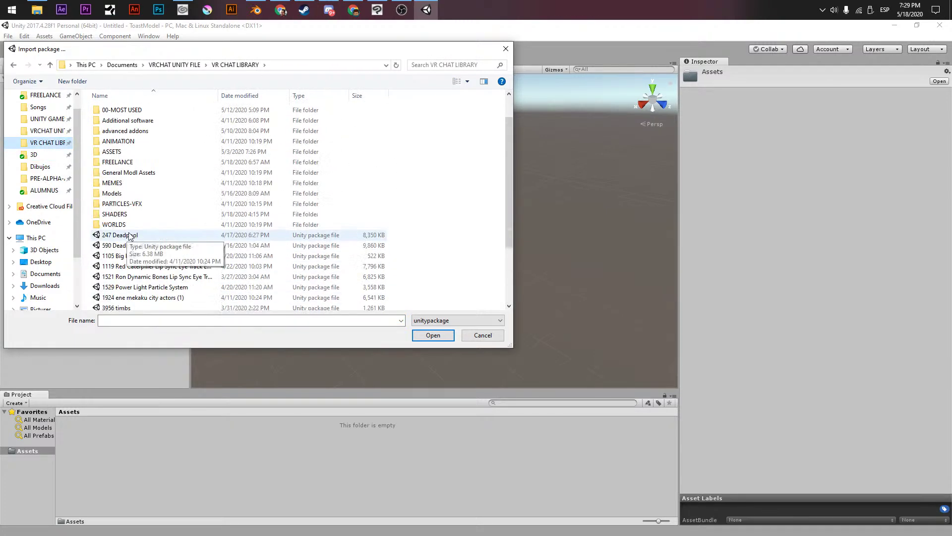
{"action": "left_click", "coordinate": [47, 130]}
{"action": "double_click", "coordinate": [114, 204]}
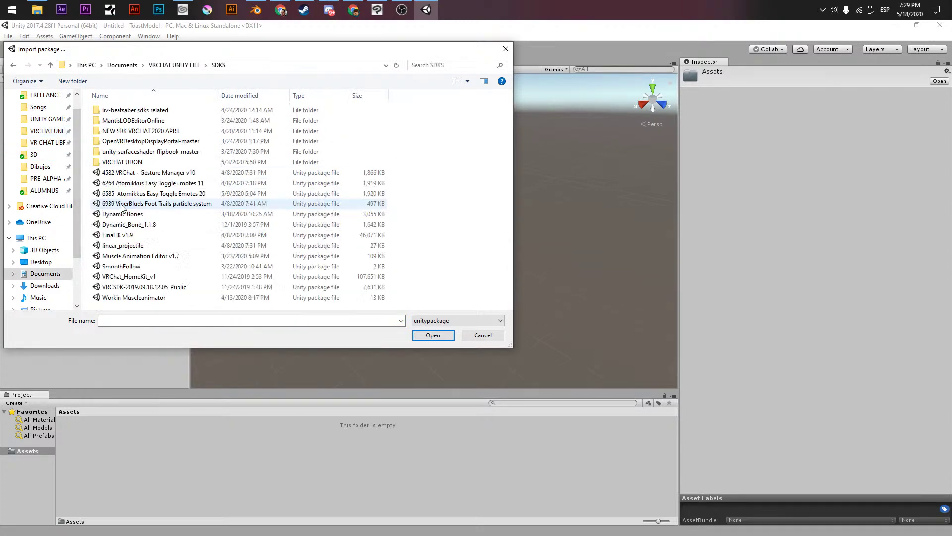
{"action": "double_click", "coordinate": [118, 287]}
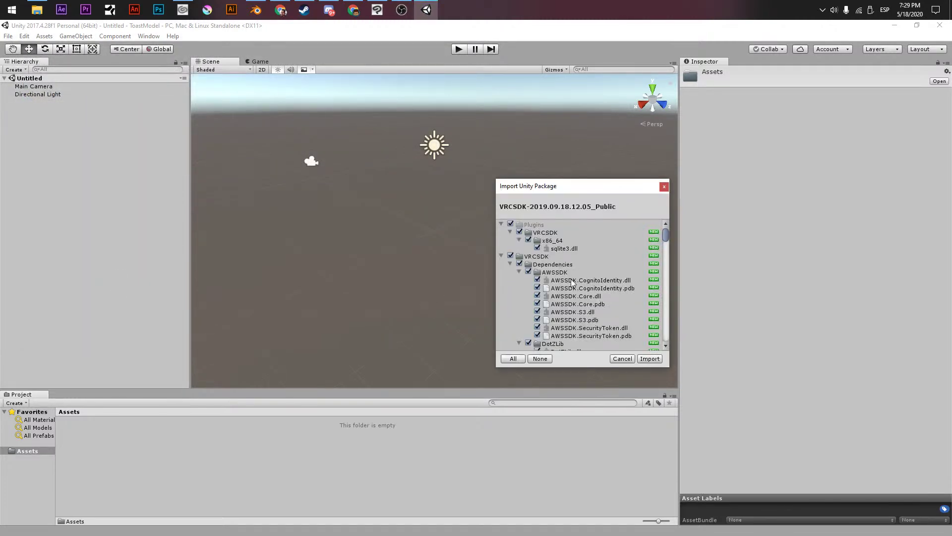
{"action": "left_click", "coordinate": [650, 359]}
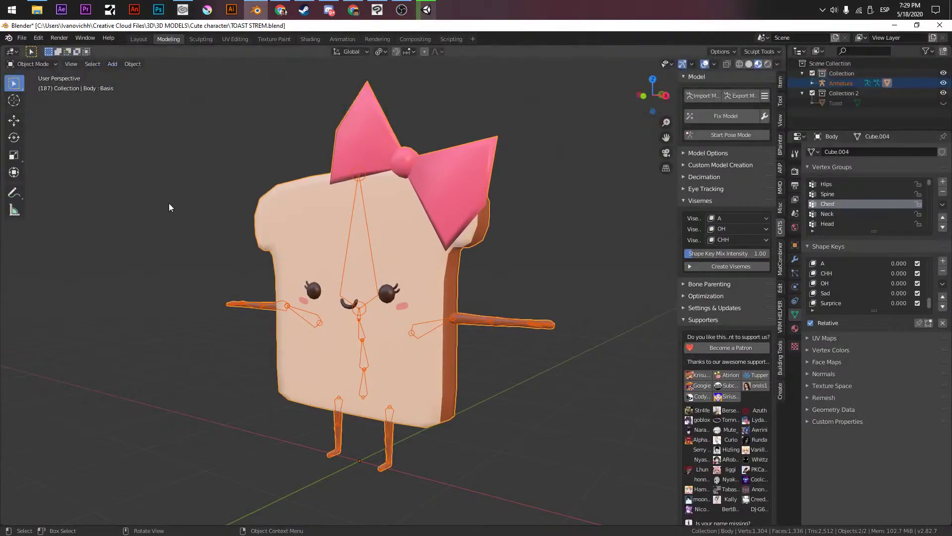
- In Blender, save the ToastDiff texture as ToastDiff.png in the Cute character folder
{"action": "left_click", "coordinate": [226, 39]}
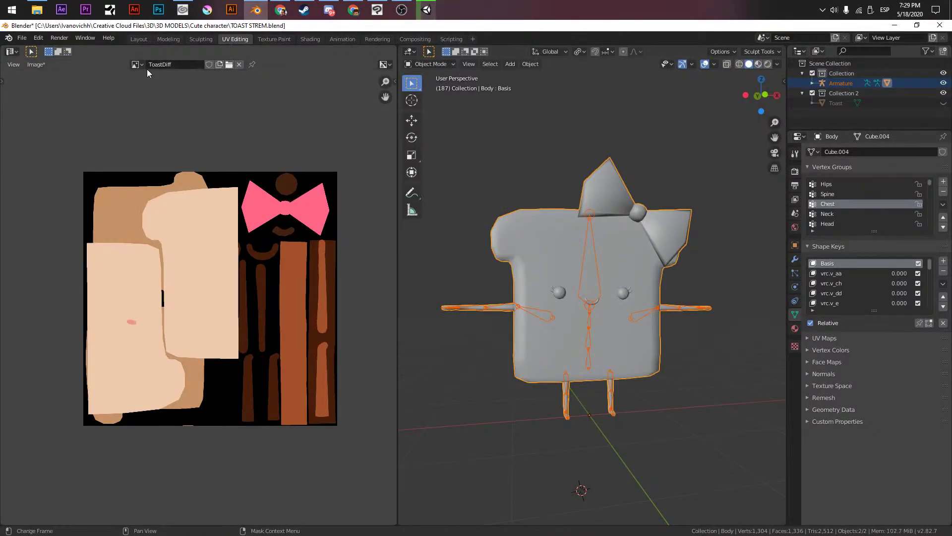
{"action": "left_click", "coordinate": [34, 64]}
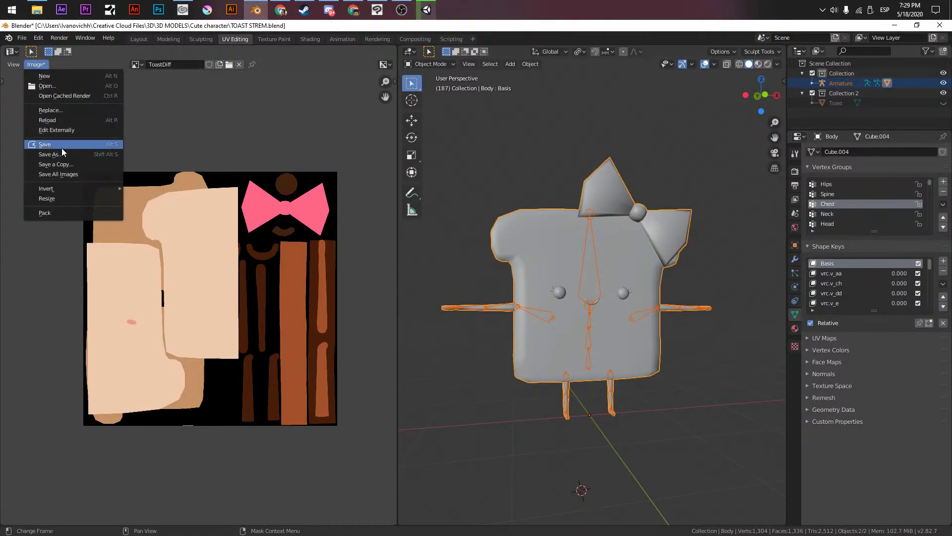
{"action": "left_click", "coordinate": [61, 148]}
{"action": "left_click", "coordinate": [367, 451]}
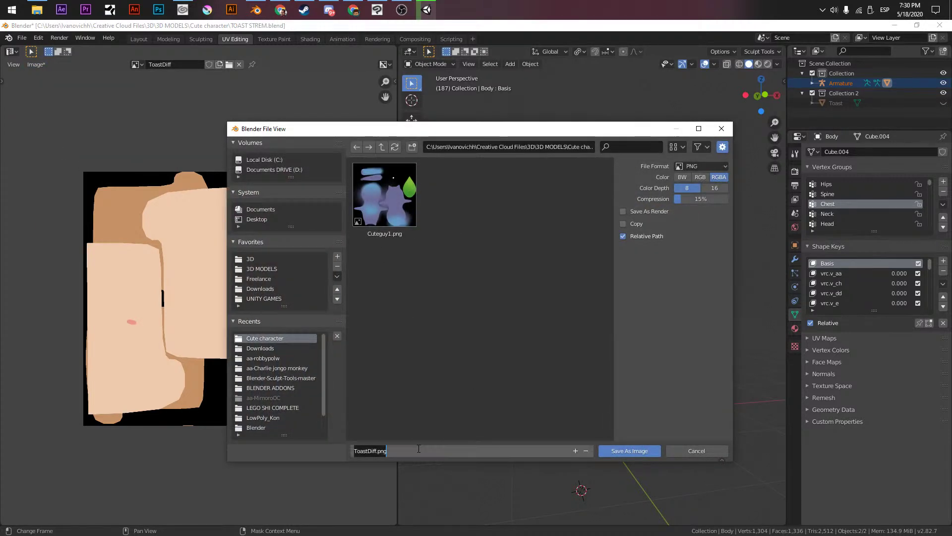
{"action": "key", "text": "Return"}
{"action": "left_click", "coordinate": [629, 451]}
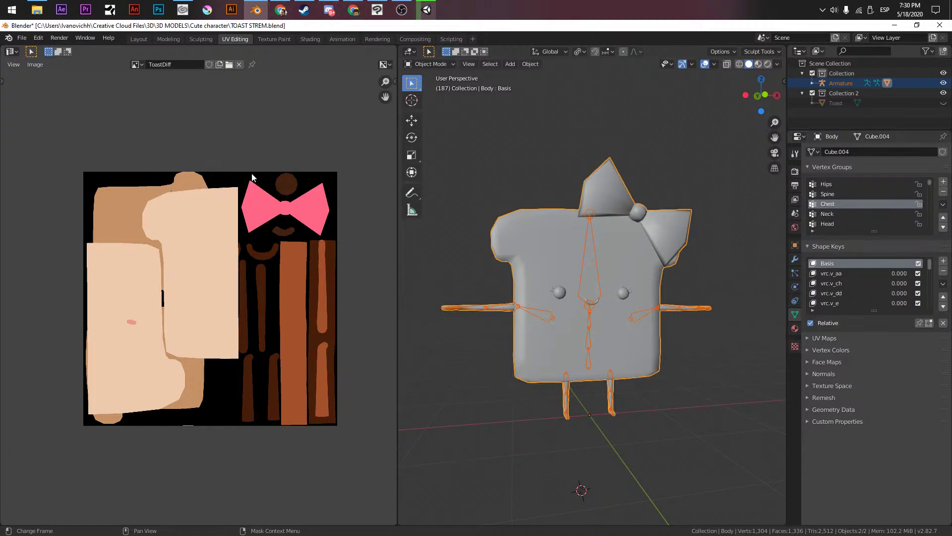
- Save the TOAST STREM blend file and minimize Blender
{"action": "left_click", "coordinate": [22, 38]}
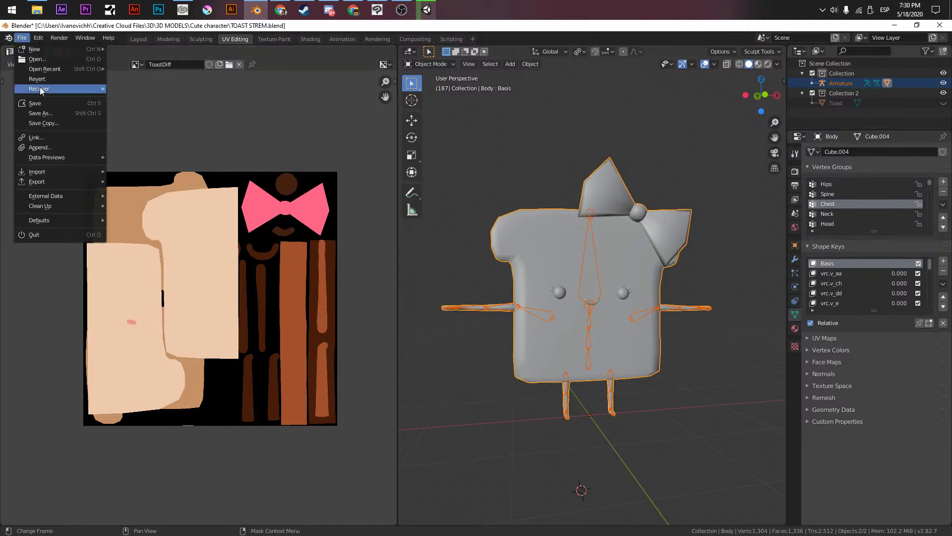
{"action": "left_click", "coordinate": [35, 103]}
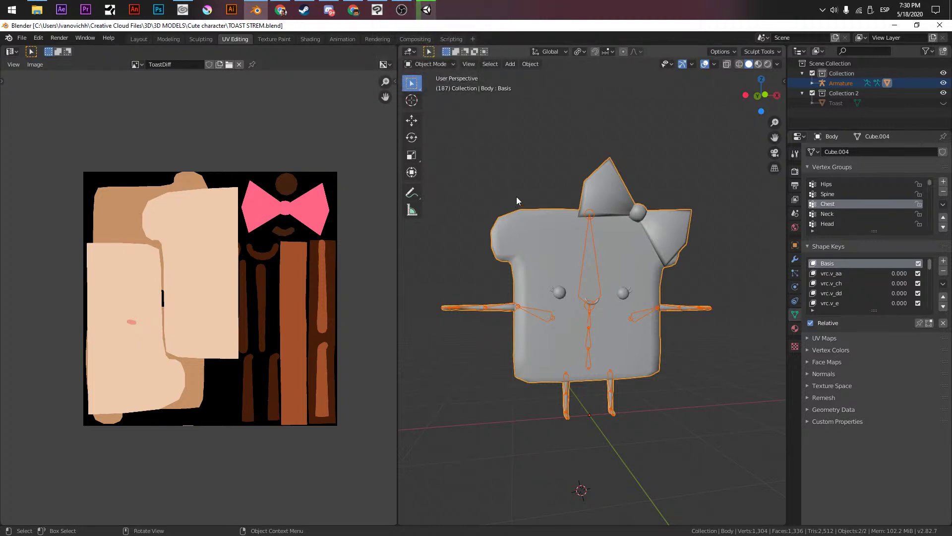
{"action": "left_click", "coordinate": [895, 26]}
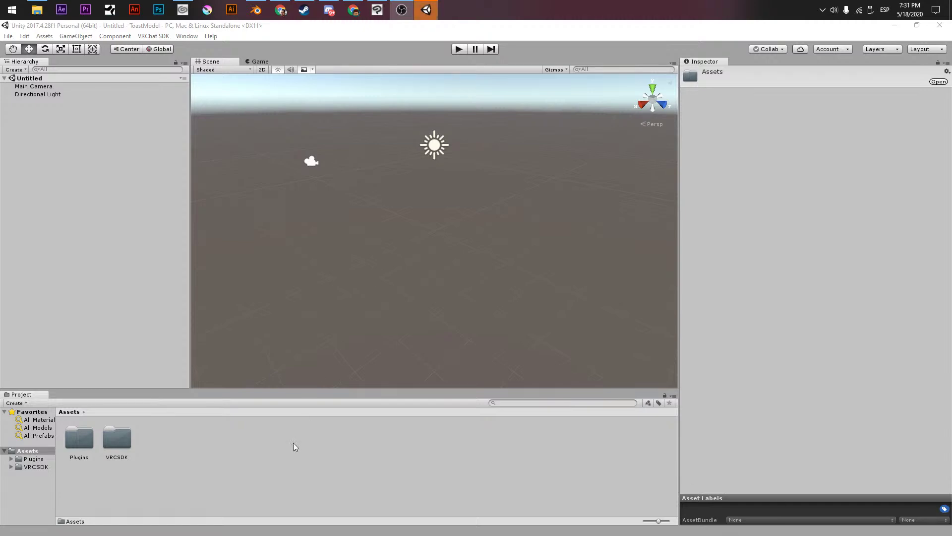
- Import the TOAST STREM UNITY model from the Cute character folder in 3D MODELS into the Unity project's Assets
{"action": "left_click", "coordinate": [177, 460]}
{"action": "right_click", "coordinate": [168, 442]}
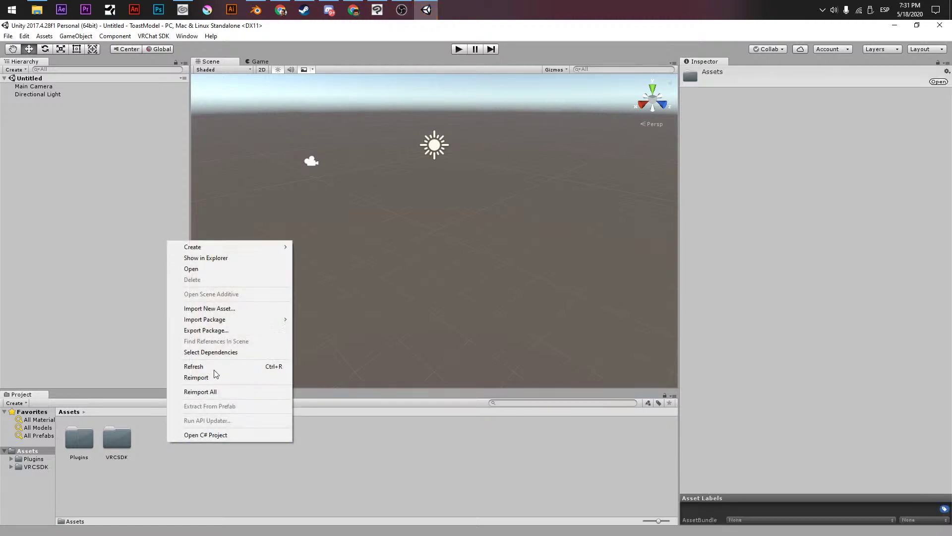
{"action": "left_click", "coordinate": [231, 311]}
{"action": "scroll", "coordinate": [35, 151], "scroll_direction": "up", "scroll_amount": 2}
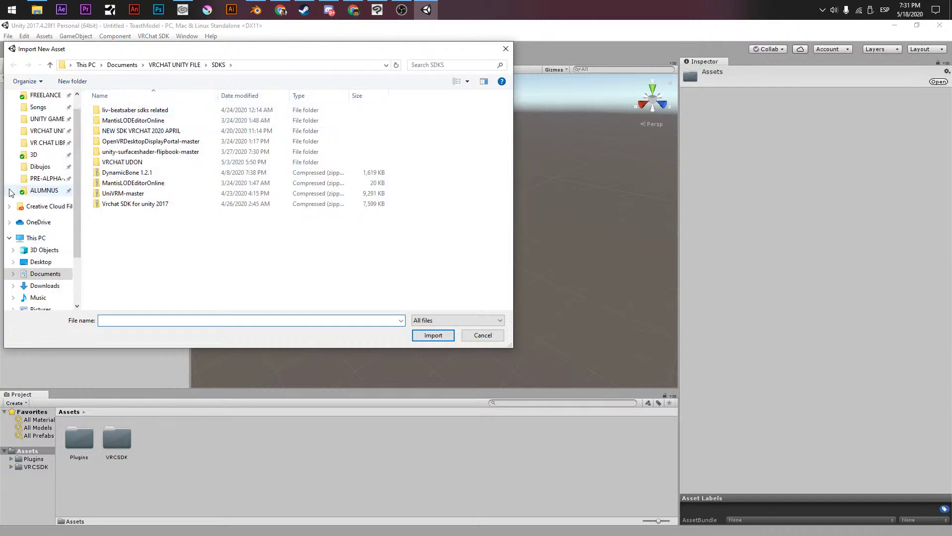
{"action": "left_click", "coordinate": [34, 154]}
{"action": "double_click", "coordinate": [110, 123]}
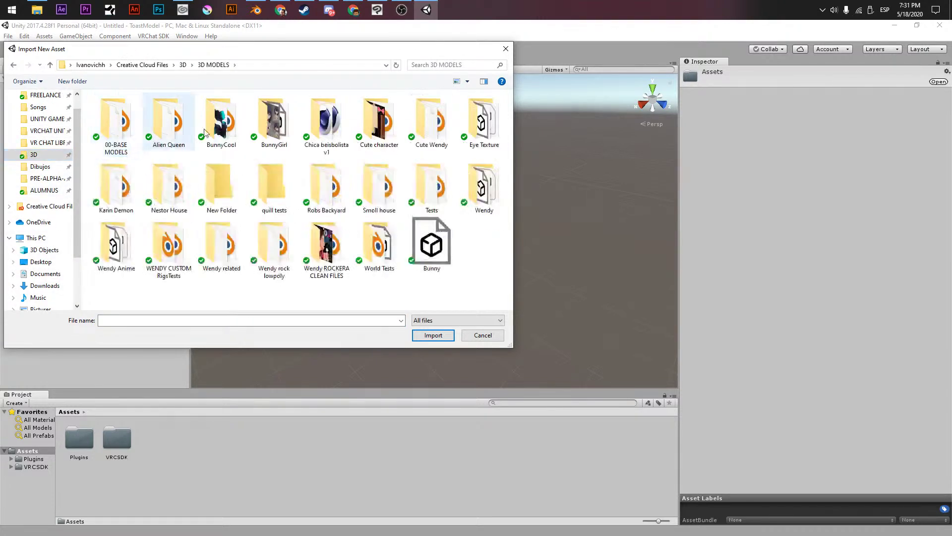
{"action": "double_click", "coordinate": [370, 124]}
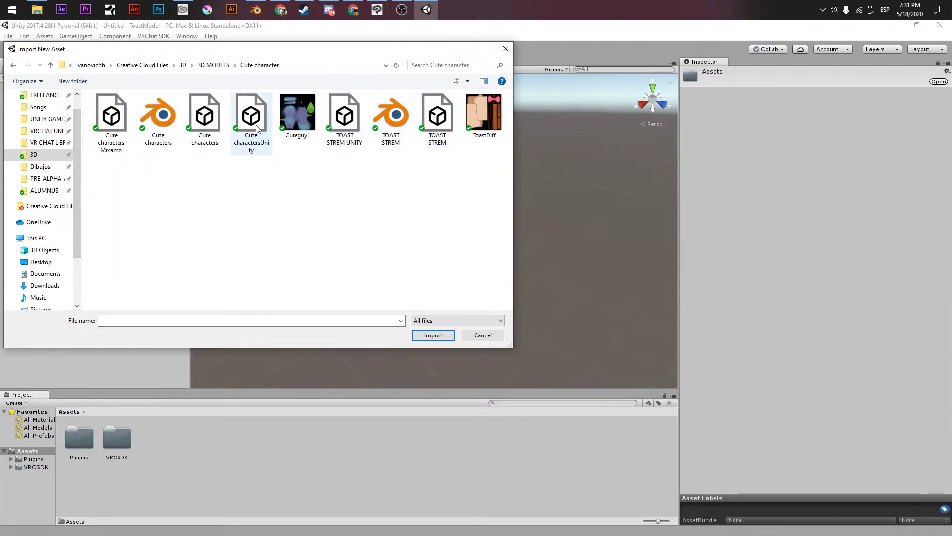
{"action": "double_click", "coordinate": [354, 128]}
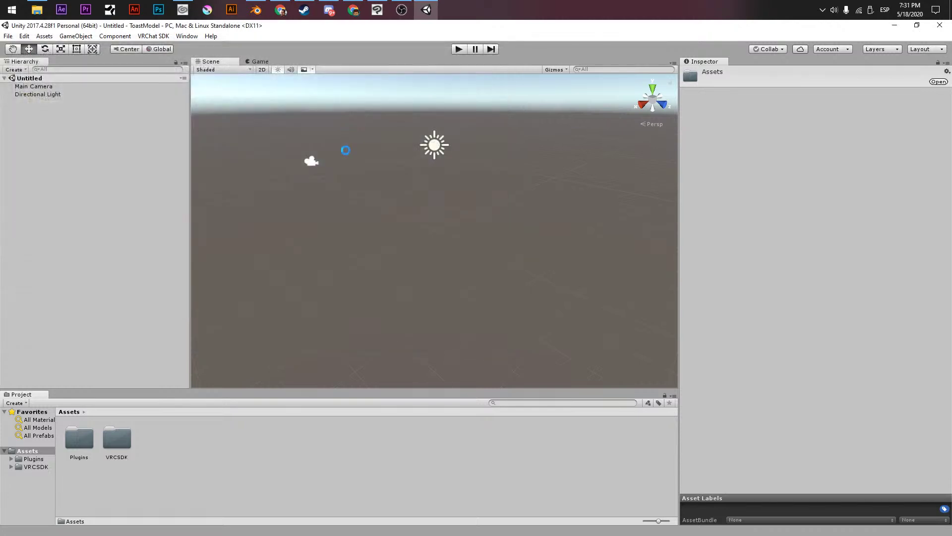
- Import the ToastDiff texture from the Cute character folder into Assets
{"action": "right_click", "coordinate": [168, 442]}
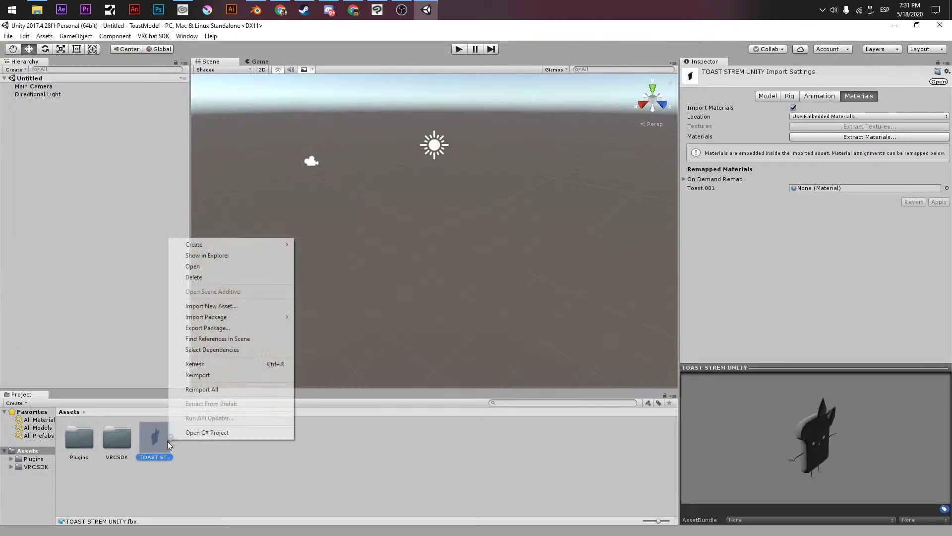
{"action": "left_click", "coordinate": [278, 455]}
{"action": "right_click", "coordinate": [196, 447]}
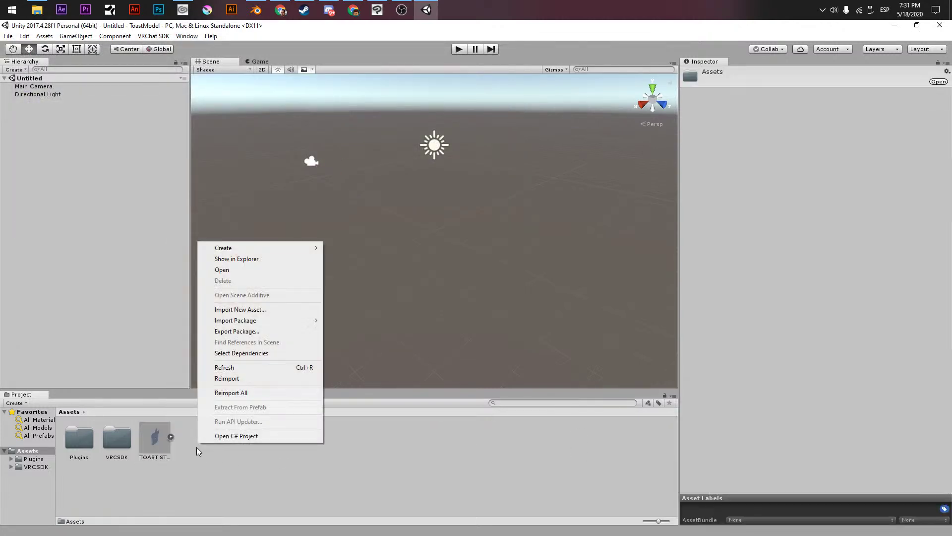
{"action": "left_click", "coordinate": [248, 310]}
{"action": "double_click", "coordinate": [466, 114]}
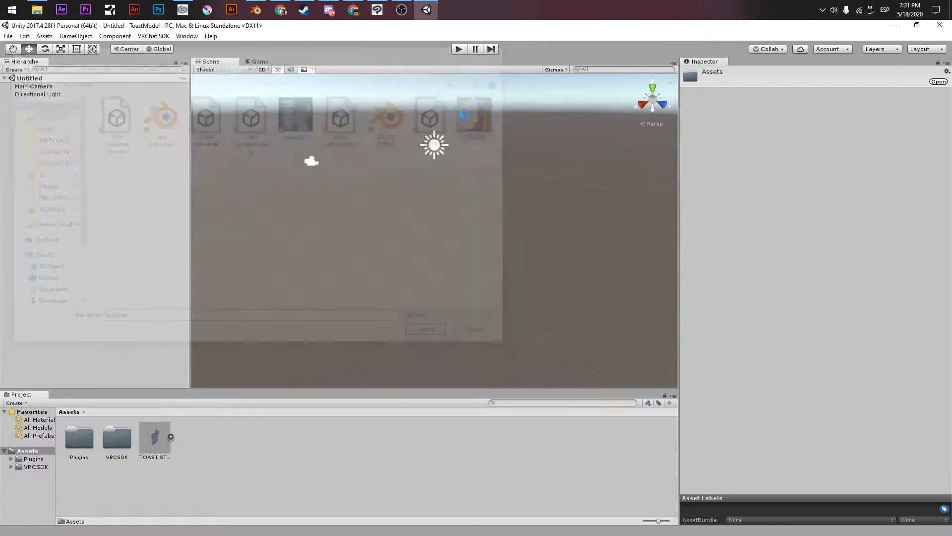
- Extract the embedded materials of the TOAST STREM UNITY model into the Assets folder
{"action": "left_click", "coordinate": [143, 449]}
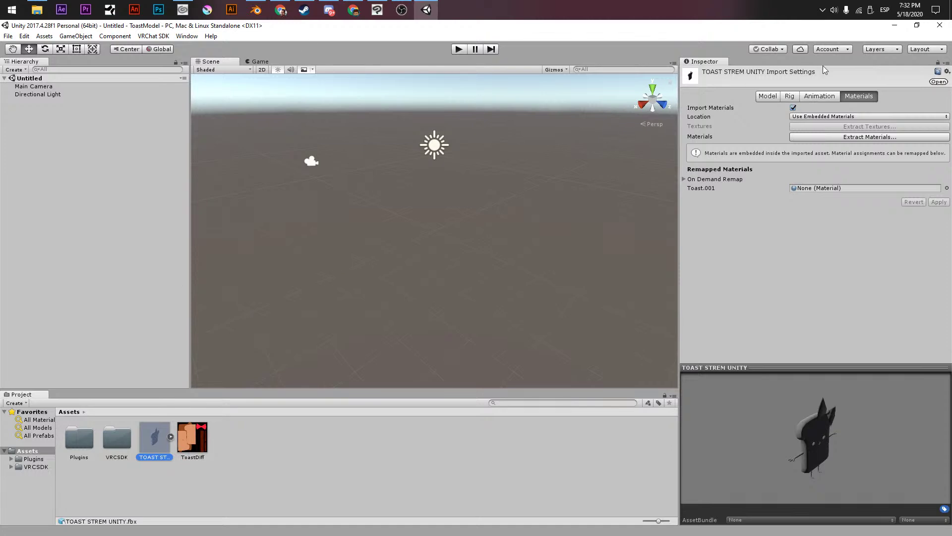
{"action": "left_click", "coordinate": [837, 141]}
{"action": "left_click", "coordinate": [427, 334]}
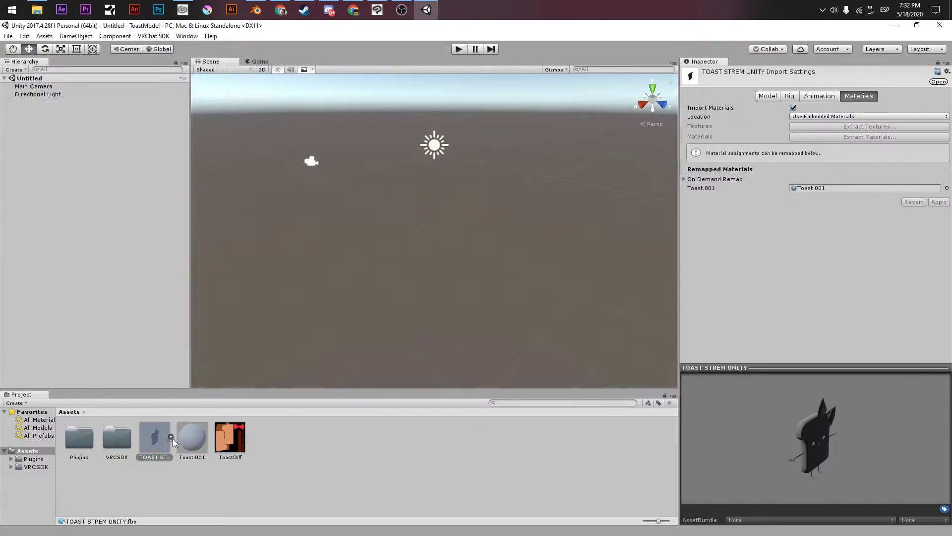
- Set the model's rig animation type to Humanoid and apply the change
{"action": "left_click", "coordinate": [819, 96]}
{"action": "left_click", "coordinate": [789, 96]}
{"action": "left_click", "coordinate": [806, 108]}
{"action": "left_click", "coordinate": [820, 151]}
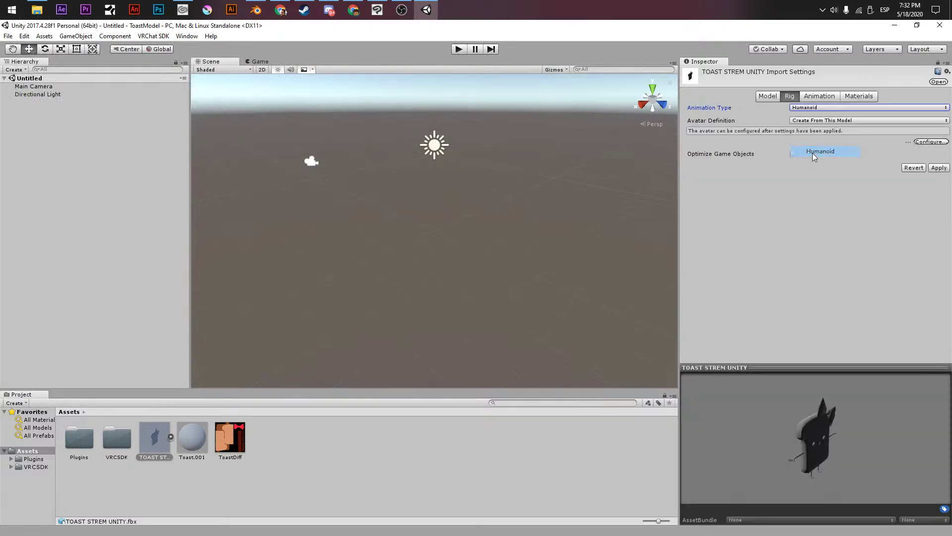
{"action": "left_click", "coordinate": [939, 167]}
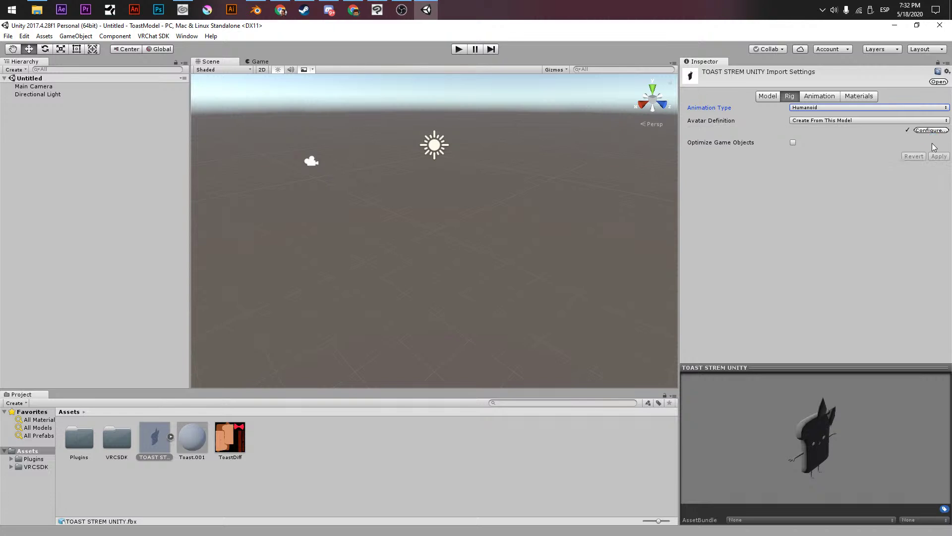
- Configure the humanoid avatar by mapping the Chest transform to the Chest bone, and apply the mapping
{"action": "left_click", "coordinate": [929, 135]}
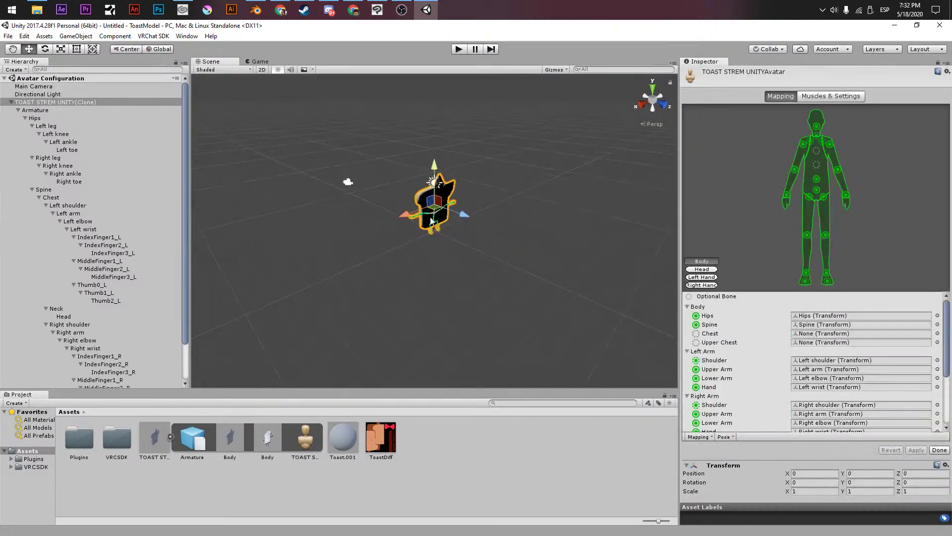
{"action": "left_click_drag", "start_coordinate": [472, 177], "coordinate": [393, 236], "text": "alt"}
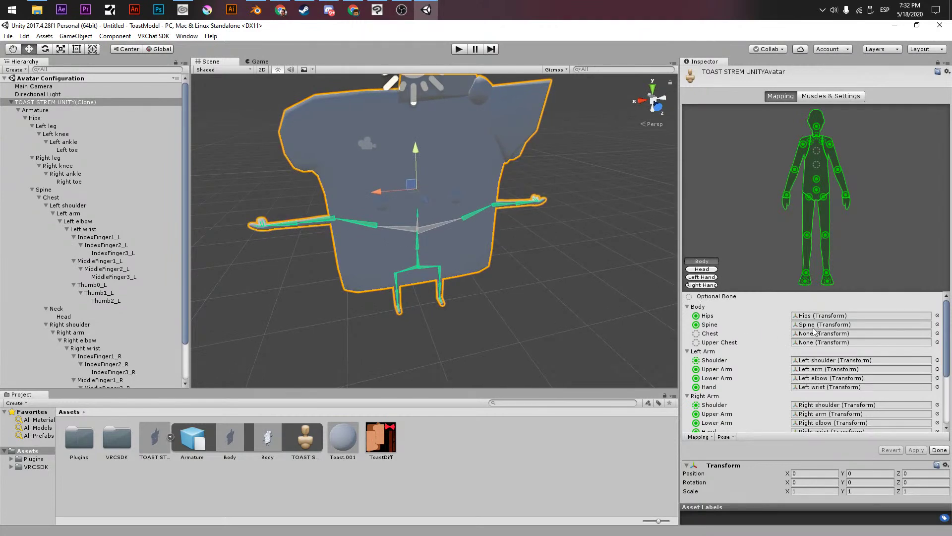
{"action": "left_click", "coordinate": [937, 333]}
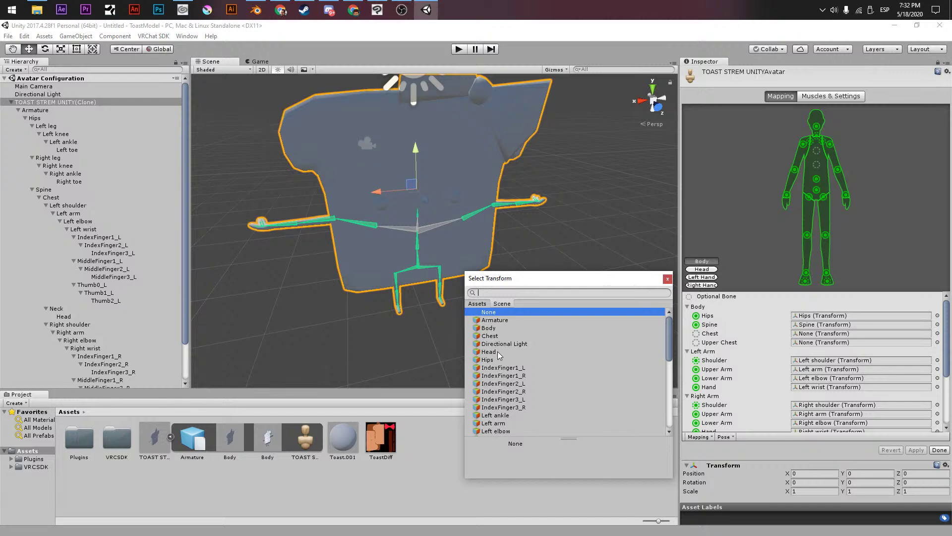
{"action": "left_click", "coordinate": [534, 336]}
{"action": "left_click", "coordinate": [668, 280]}
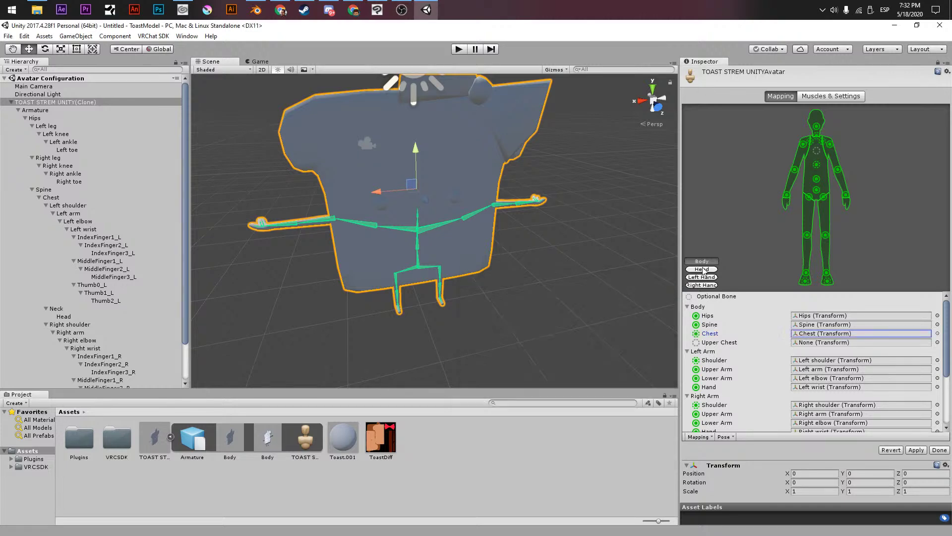
{"action": "left_click", "coordinate": [702, 269]}
{"action": "left_click", "coordinate": [853, 334]}
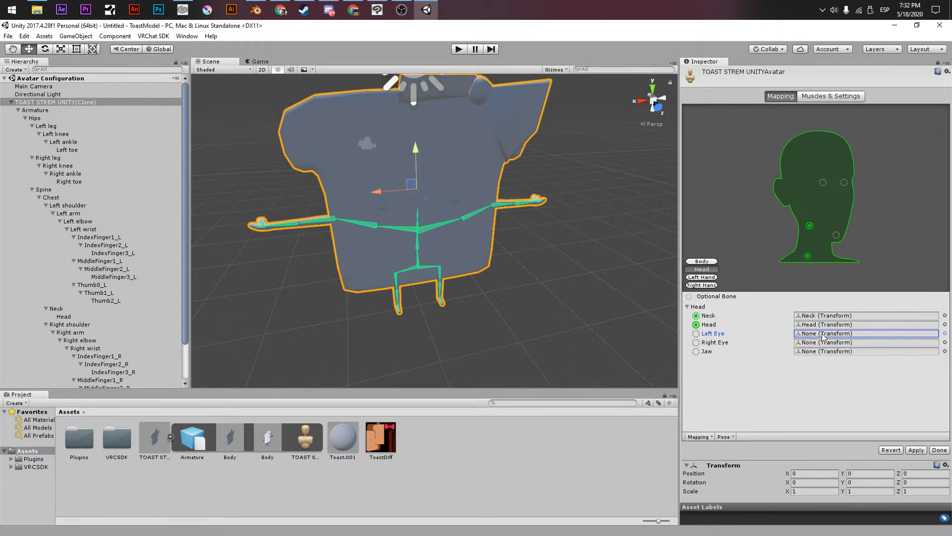
{"action": "left_click", "coordinate": [921, 450]}
- Test the avatar's deformation with the Open Close muscle group preview
{"action": "left_click", "coordinate": [813, 102]}
{"action": "left_click_drag", "start_coordinate": [702, 128], "coordinate": [711, 155]}
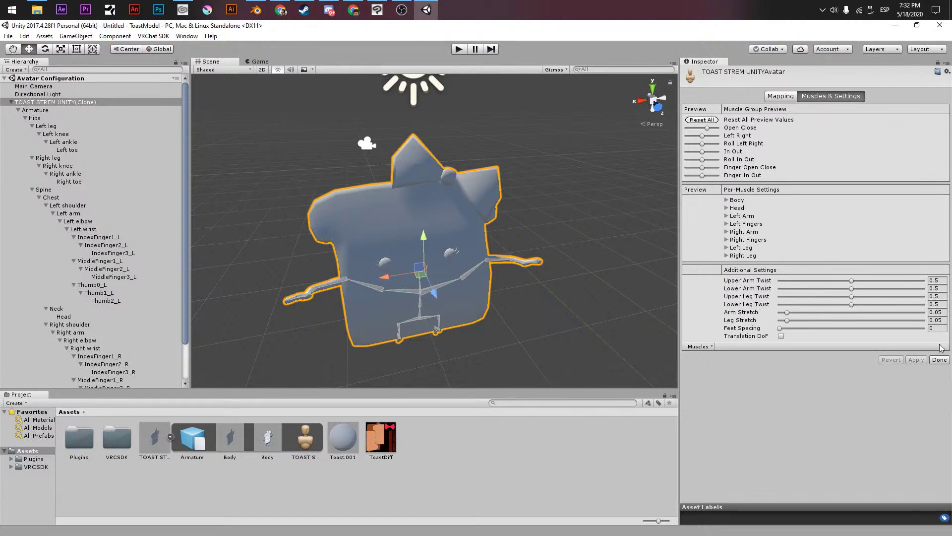
- Close the avatar configuration and assign the ToastDiff texture to the Toast.001 material's Albedo map
{"action": "left_click", "coordinate": [939, 359]}
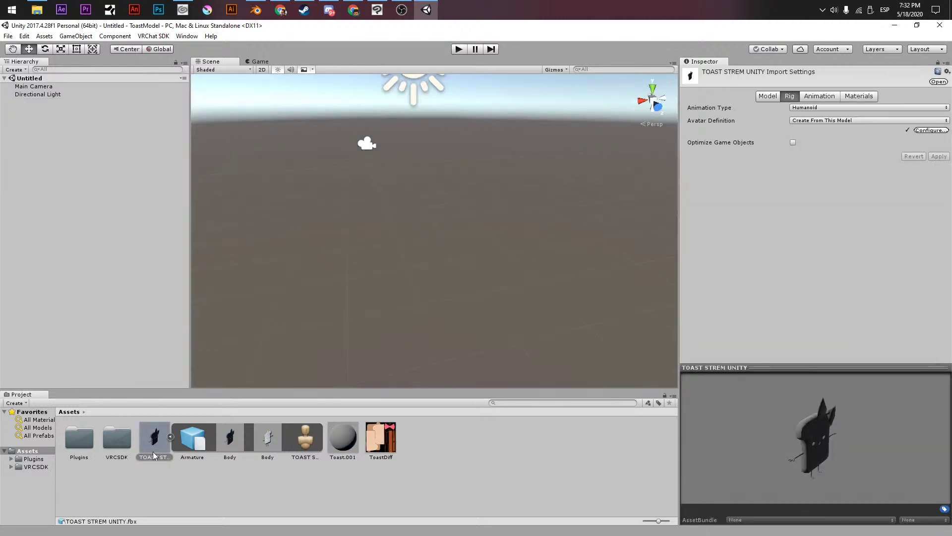
{"action": "left_click", "coordinate": [330, 441]}
{"action": "left_click_drag", "start_coordinate": [373, 439], "coordinate": [690, 115]}
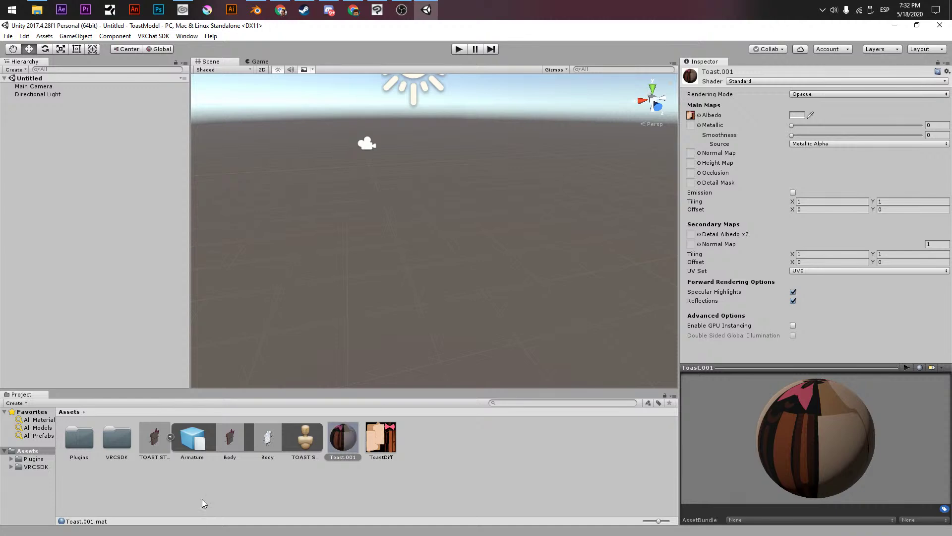
- Place the TOAST STREM UNITY model in the scene and examine its face from the front
{"action": "left_click_drag", "start_coordinate": [162, 437], "coordinate": [65, 131]}
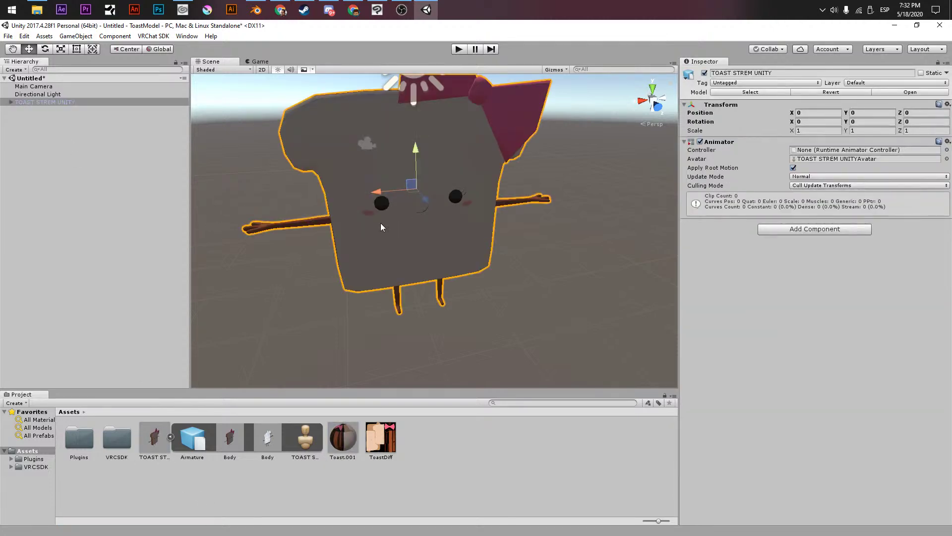
{"action": "mouse_move", "coordinate": [425, 237]}
{"action": "left_mouse_down", "text": "alt"}
{"action": "mouse_move", "coordinate": [536, 176]}
{"action": "mouse_move", "coordinate": [472, 208]}
{"action": "mouse_move", "coordinate": [367, 137]}
{"action": "mouse_move", "coordinate": [433, 190]}
{"action": "mouse_move", "coordinate": [441, 221]}
{"action": "mouse_move", "coordinate": [427, 251]}
{"action": "left_mouse_up", "text": "alt"}
{"action": "scroll", "coordinate": [409, 163], "scroll_direction": "down", "scroll_amount": 5}
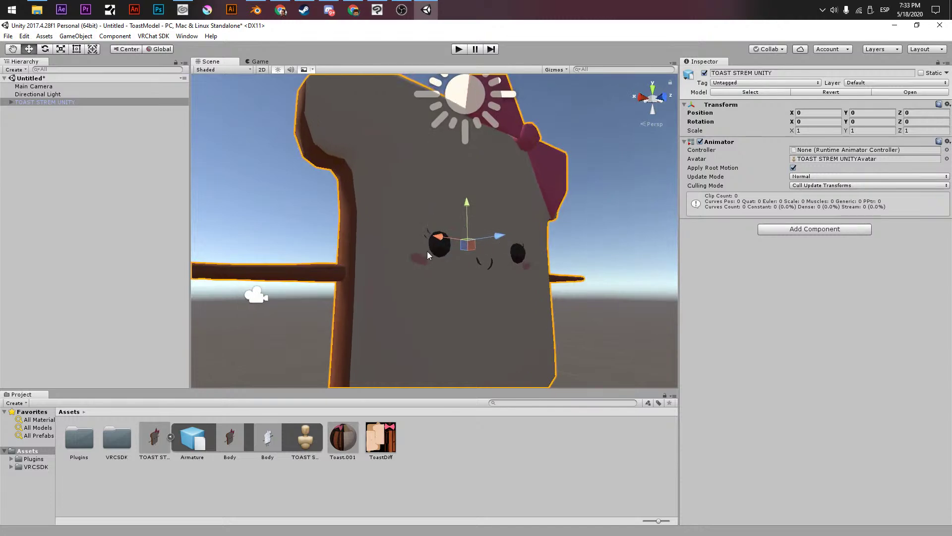
- Switch to Blender and set the viewport shading to Flat lighting with Texture color
{"action": "key", "text": "alt+Tab"}
{"action": "key", "text": "alt+Tab"}
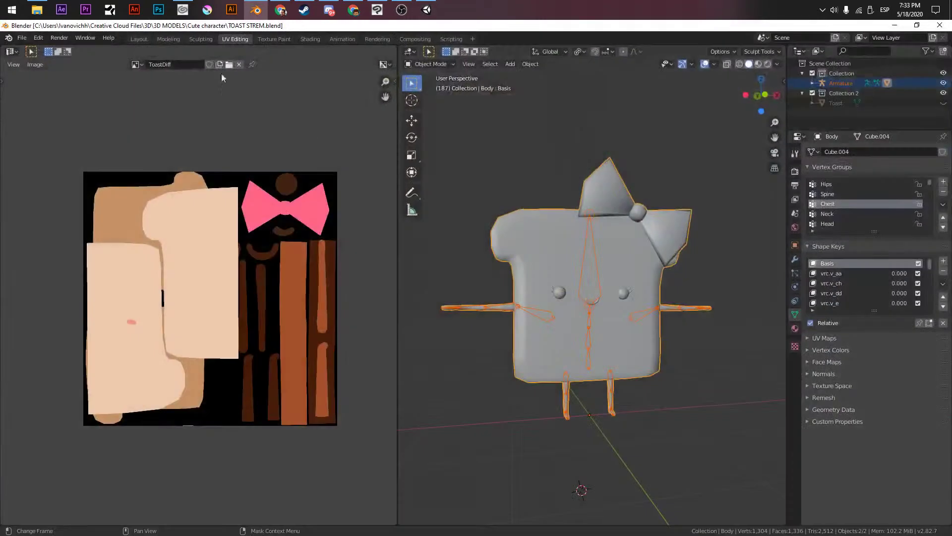
{"action": "left_click", "coordinate": [777, 64]}
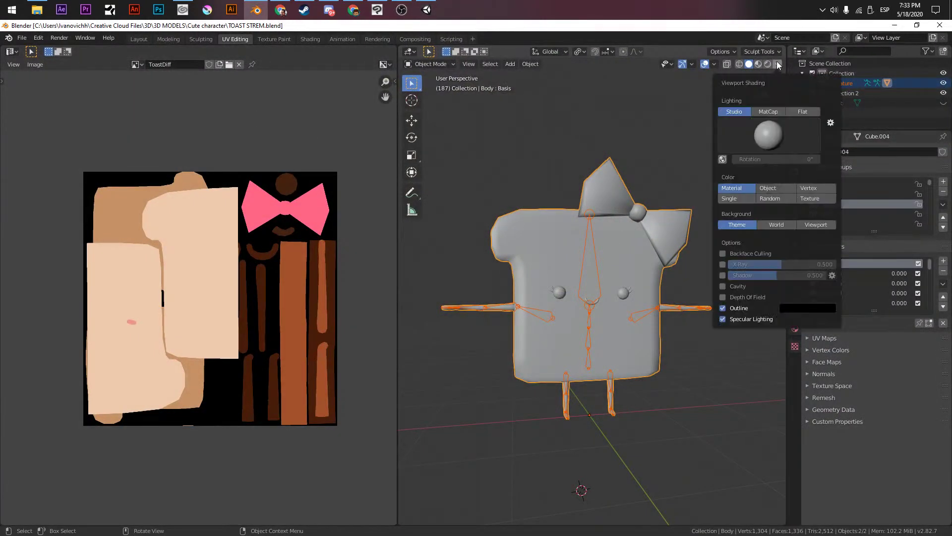
{"action": "left_click", "coordinate": [805, 110]}
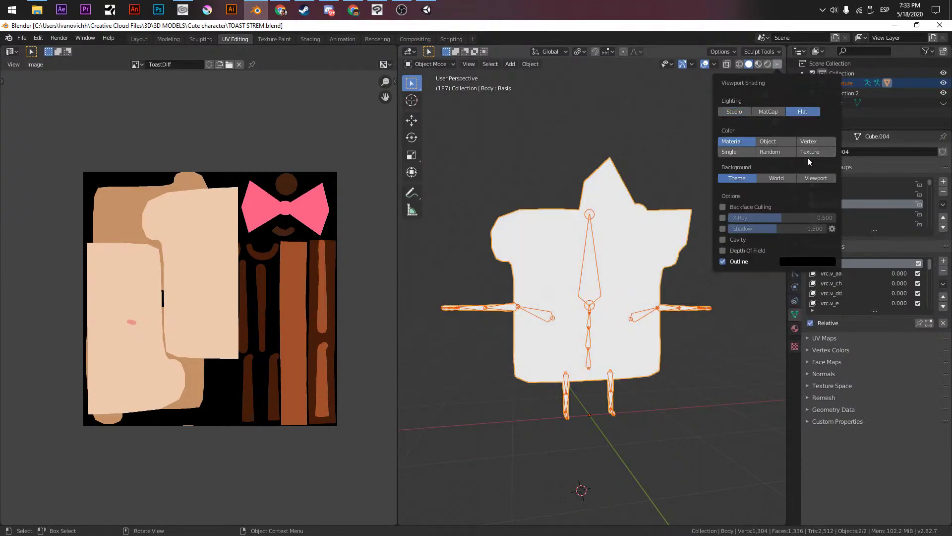
{"action": "left_click", "coordinate": [809, 152]}
- Enter Edit Mode on the toast body and select all linked geometry of the mouth and both eyes' lashes
{"action": "scroll", "coordinate": [623, 266], "scroll_direction": "up", "scroll_amount": 3}
{"action": "mouse_move", "coordinate": [623, 266]}
{"action": "middle_mouse_down"}
{"action": "mouse_move", "coordinate": [668, 305]}
{"action": "mouse_move", "coordinate": [616, 195]}
{"action": "middle_mouse_up"}
{"action": "scroll", "coordinate": [615, 196], "scroll_direction": "up", "scroll_amount": 3}
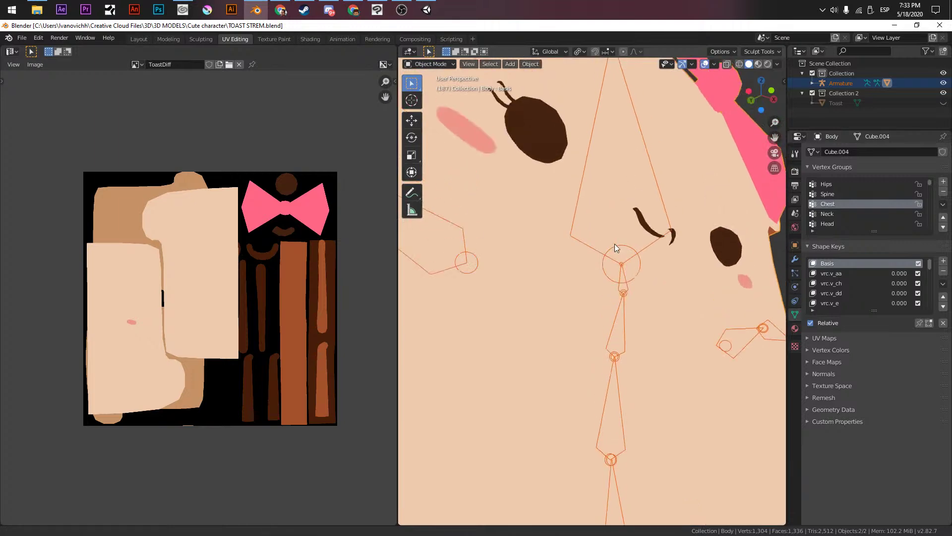
{"action": "middle_click_drag", "start_coordinate": [615, 242], "coordinate": [531, 130]}
{"action": "key", "text": "Tab"}
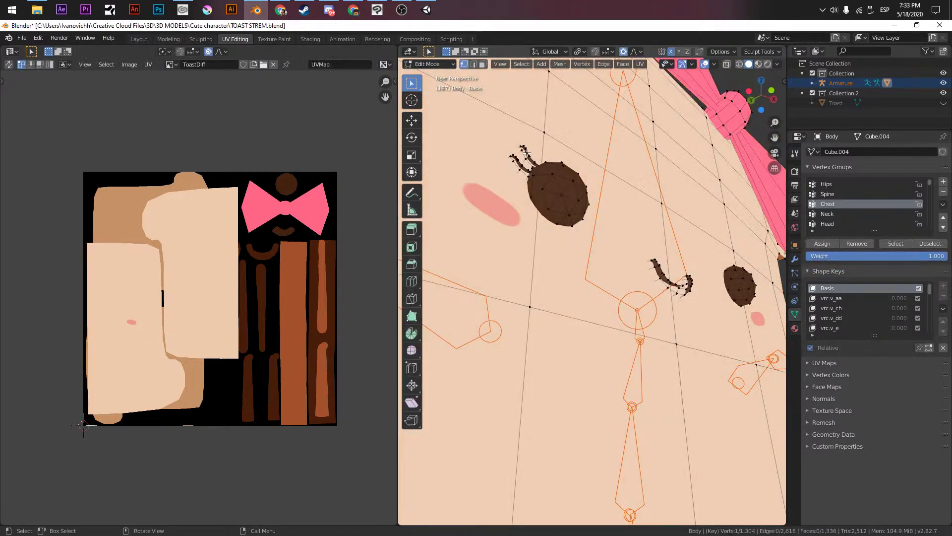
{"action": "key", "text": "ctrl+l"}
{"action": "key", "text": "l"}
{"action": "middle_click_drag", "start_coordinate": [669, 278], "coordinate": [623, 289]}
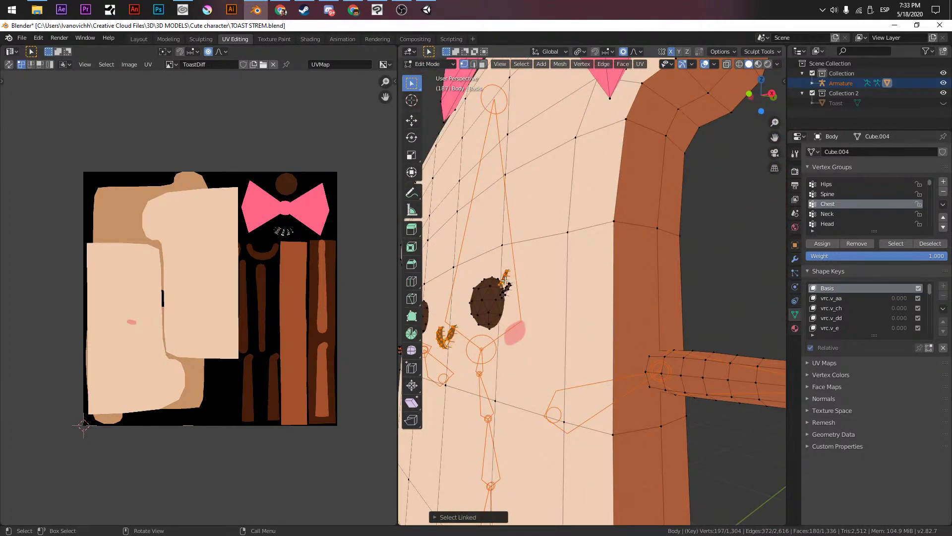
{"action": "scroll", "coordinate": [506, 287], "scroll_direction": "down", "scroll_amount": 5}
{"action": "middle_click_drag", "start_coordinate": [506, 287], "coordinate": [595, 229]}
{"action": "scroll", "coordinate": [595, 425], "scroll_direction": "up", "scroll_amount": 4}
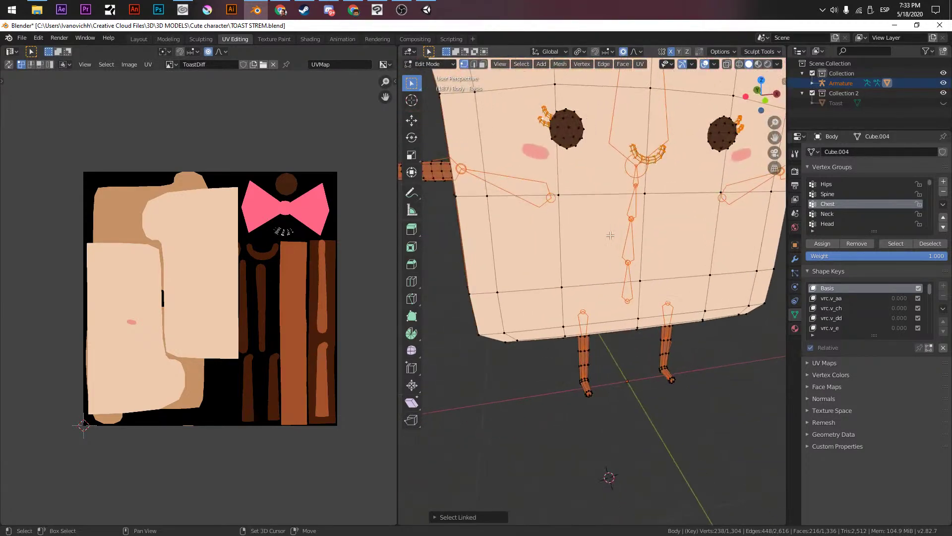
{"action": "scroll", "coordinate": [586, 221], "scroll_direction": "up", "scroll_amount": 2}
{"action": "key", "text": "F3"}
{"action": "type", "text": "flipp"}
{"action": "key", "text": "Return"}
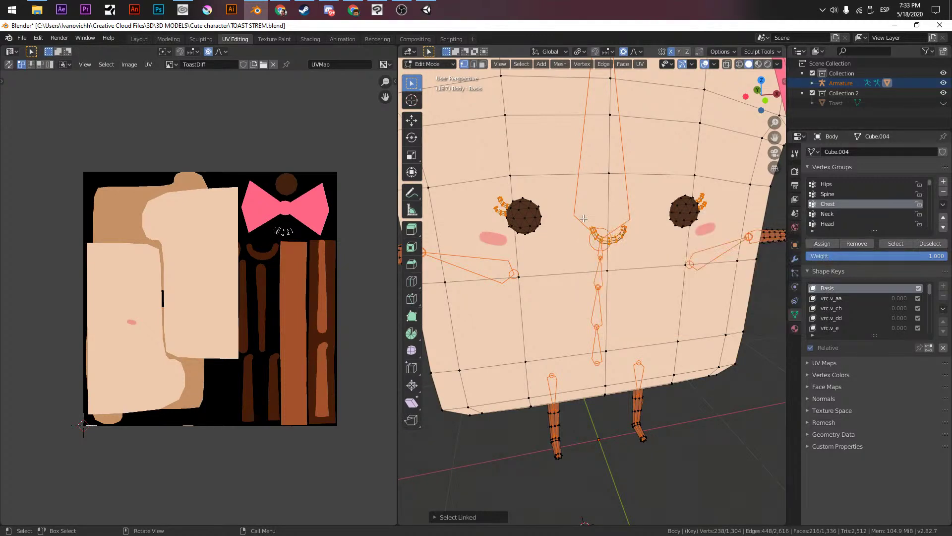
{"action": "key", "text": "3"}
{"action": "key", "text": "F3"}
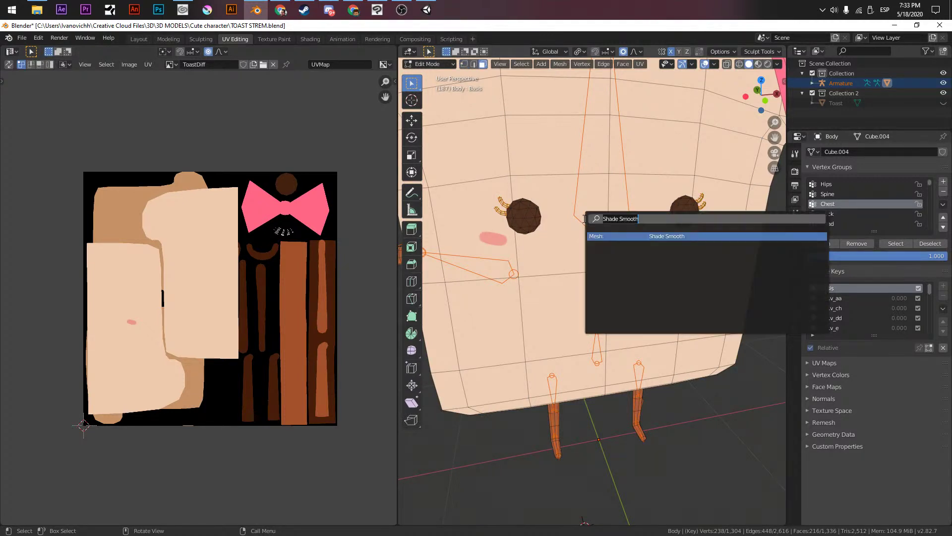
{"action": "type", "text": "flipp"}
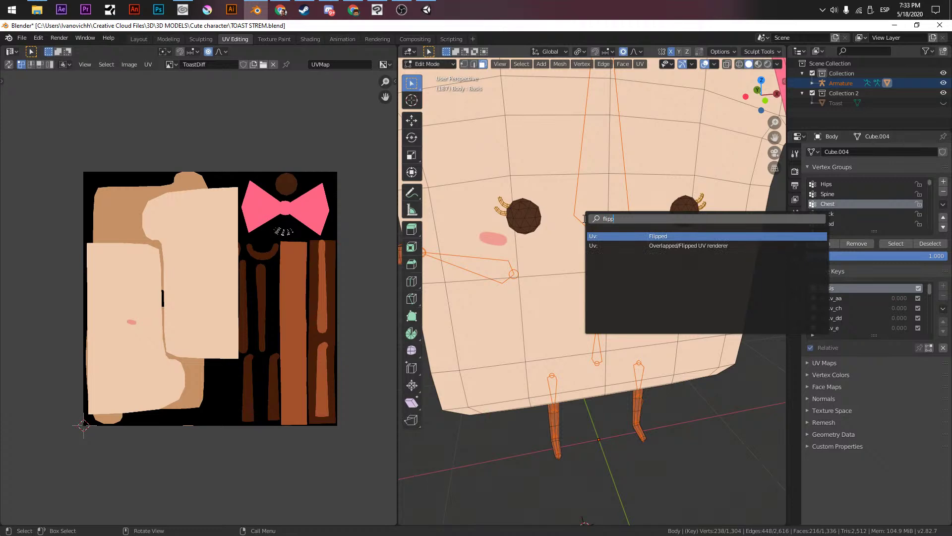
{"action": "key", "text": "Return"}
{"action": "key", "text": "Tab"}
{"action": "key", "text": "Tab"}
{"action": "scroll", "coordinate": [587, 208], "scroll_direction": "up", "scroll_amount": 3}
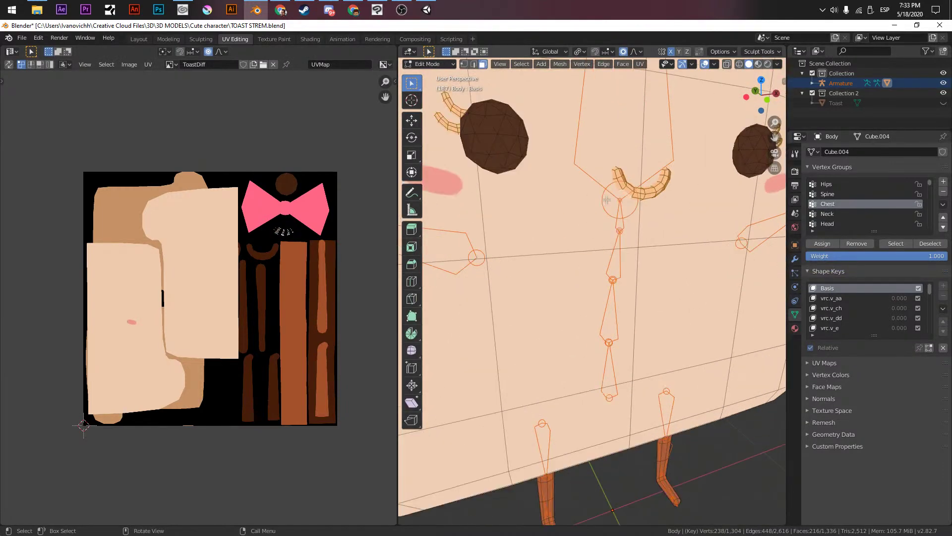
- Apply Flip Normals to the selected mouth and eyelash faces
{"action": "key", "text": "F3"}
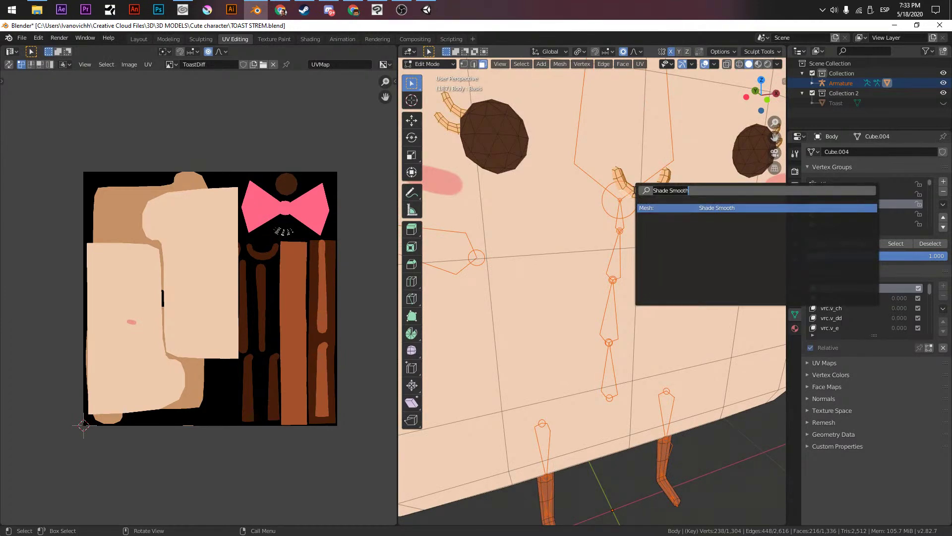
{"action": "type", "text": "fli"}
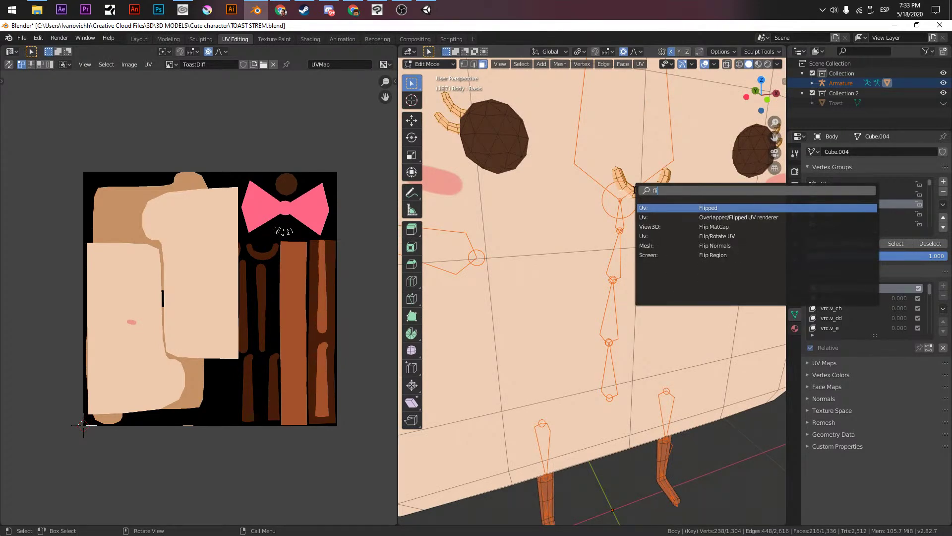
{"action": "key", "text": "Down"}
{"action": "key", "text": "Down"}
{"action": "key", "text": "Down"}
{"action": "key", "text": "Down"}
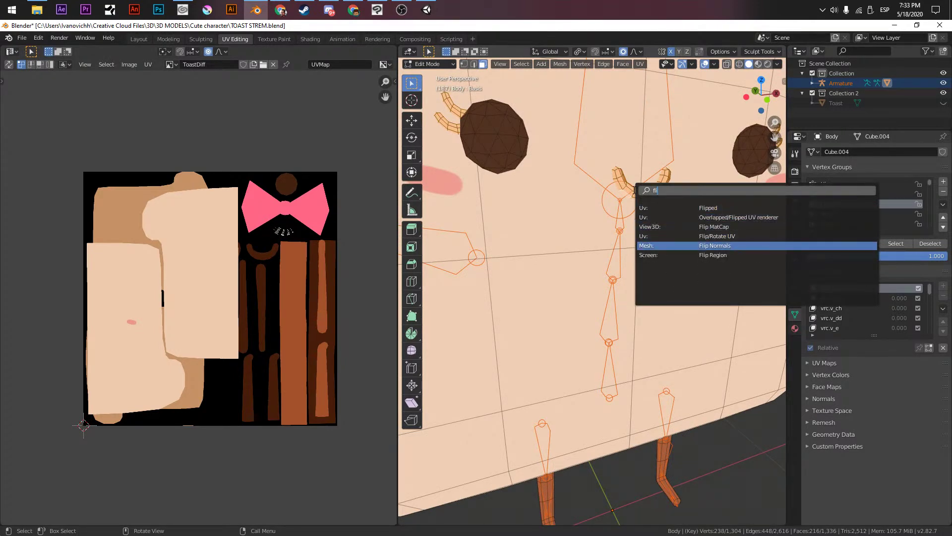
{"action": "key", "text": "Return"}
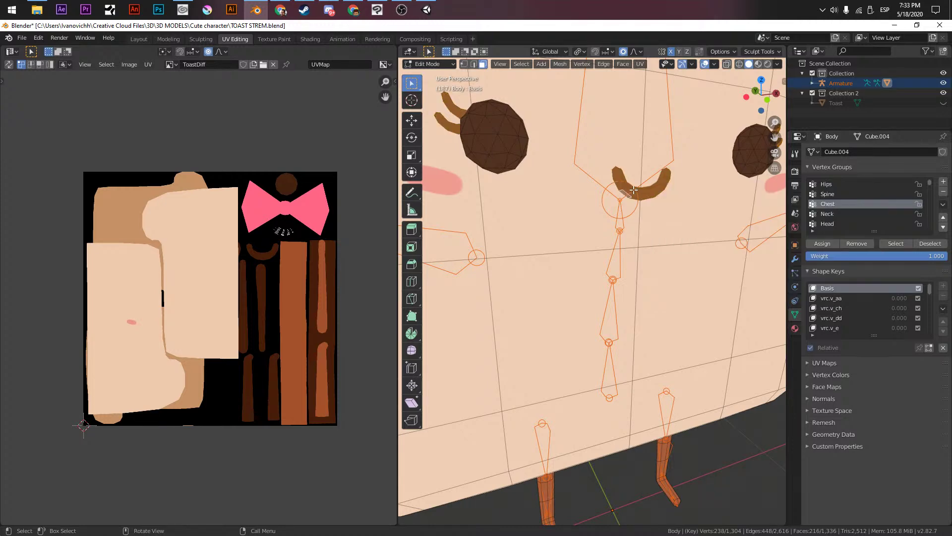
- Return to Object Mode and save the TOAST STREM blend file
{"action": "scroll", "coordinate": [637, 153], "scroll_direction": "down", "scroll_amount": 8}
{"action": "key", "text": "Tab"}
{"action": "key", "text": "ctrl+s"}
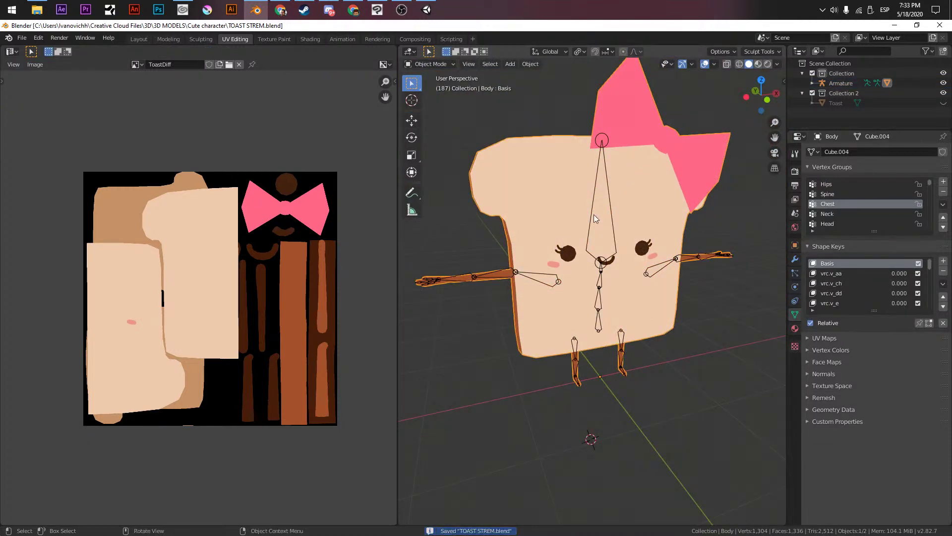
- Select the body and armature and export them as FBX over TOAST STREM UNITY.fbx with the Unityvisms preset
{"action": "scroll", "coordinate": [600, 211], "scroll_direction": "down", "scroll_amount": 2}
{"action": "left_click_drag", "start_coordinate": [546, 136], "coordinate": [700, 299]}
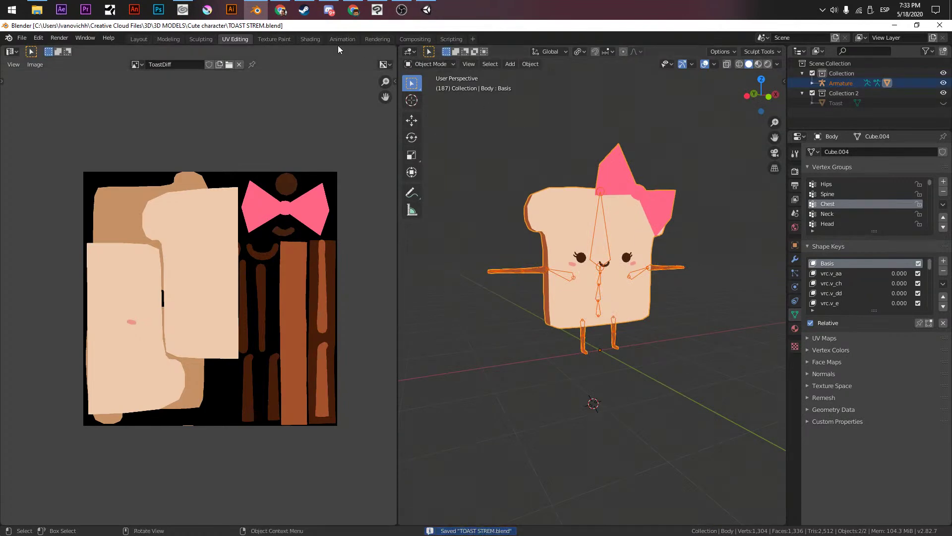
{"action": "left_click", "coordinate": [23, 38]}
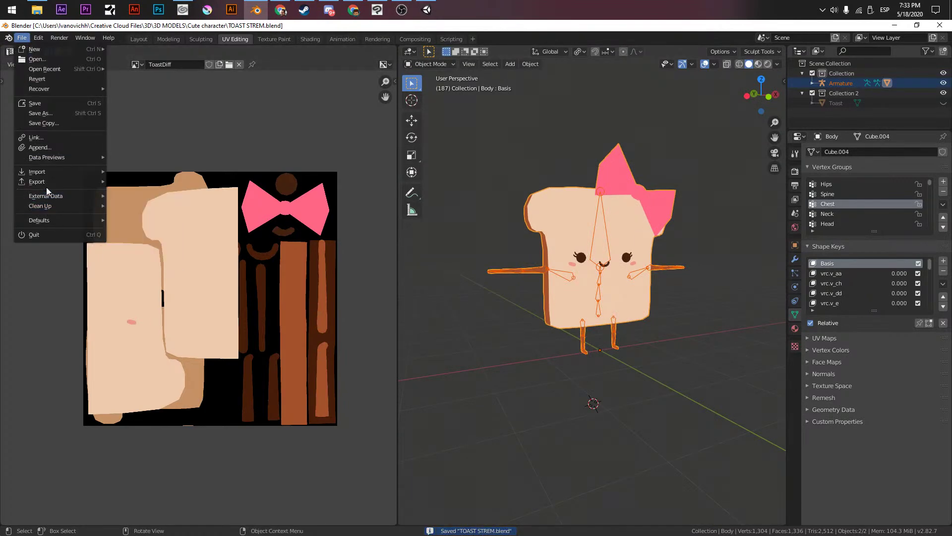
{"action": "mouse_move", "coordinate": [46, 183]}
{"action": "left_click", "coordinate": [144, 241]}
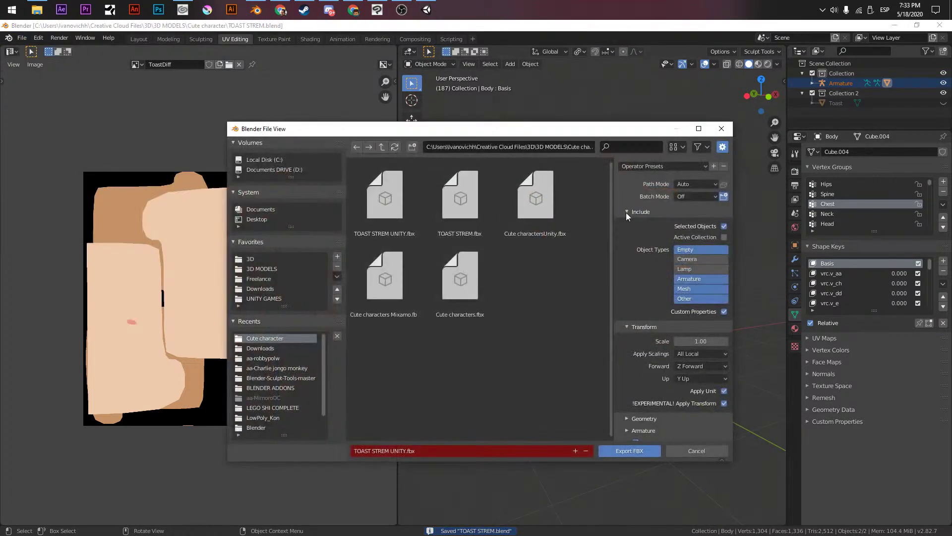
{"action": "left_click", "coordinate": [406, 211]}
{"action": "left_click", "coordinate": [644, 167]}
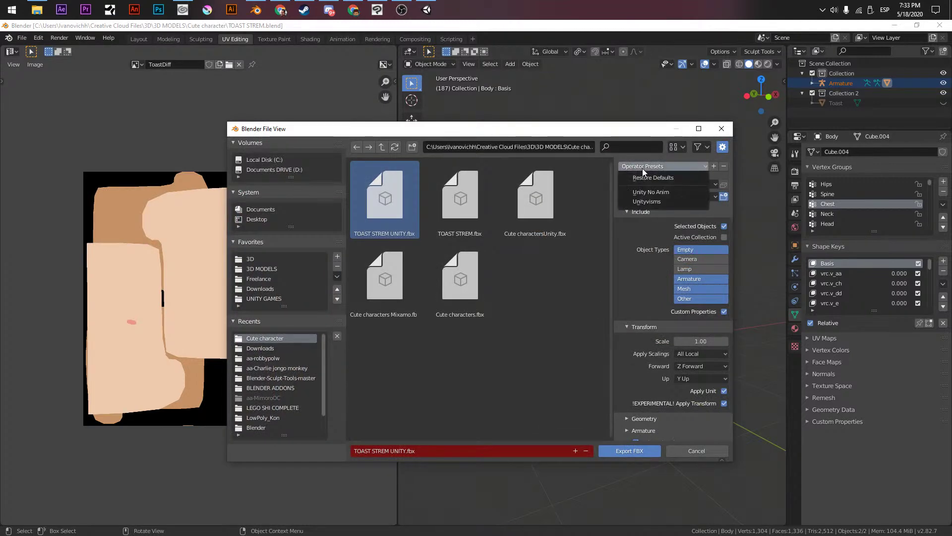
{"action": "left_click", "coordinate": [651, 201]}
{"action": "left_click", "coordinate": [635, 448]}
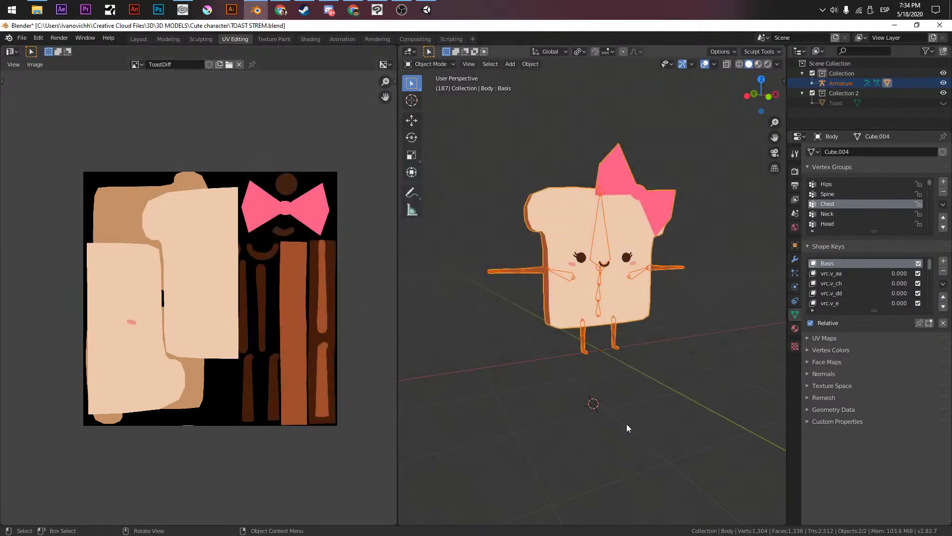
- Switch to Unity, replace the model file in the project's Assets folder with the re-exported FBX, and check the mouth and eyelashes
{"action": "key", "text": "alt+Tab"}
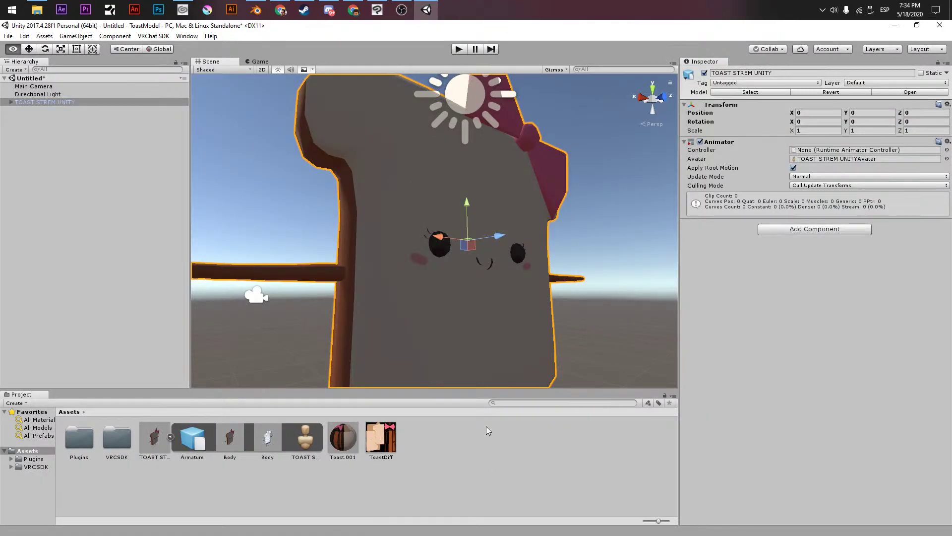
{"action": "right_click", "coordinate": [446, 457]}
{"action": "left_click", "coordinate": [490, 271]}
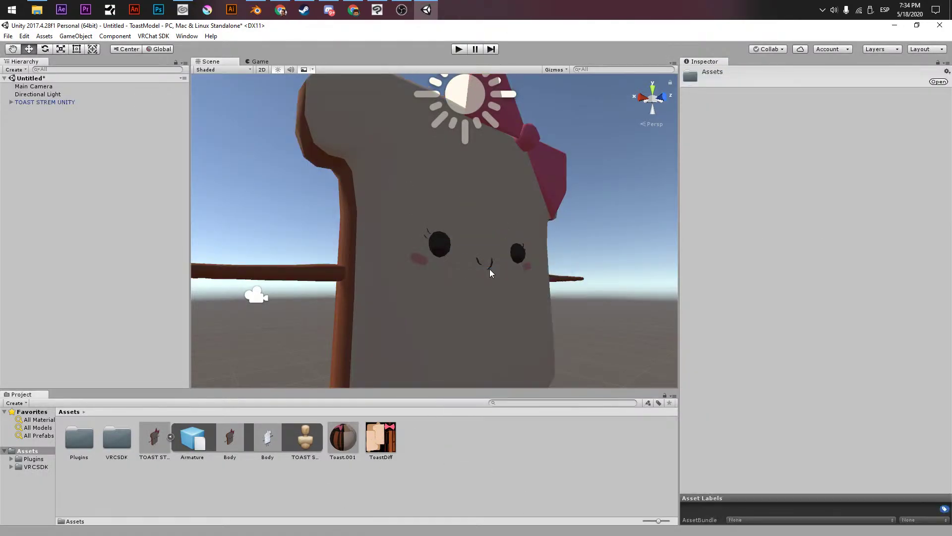
{"action": "key", "text": "alt+Tab"}
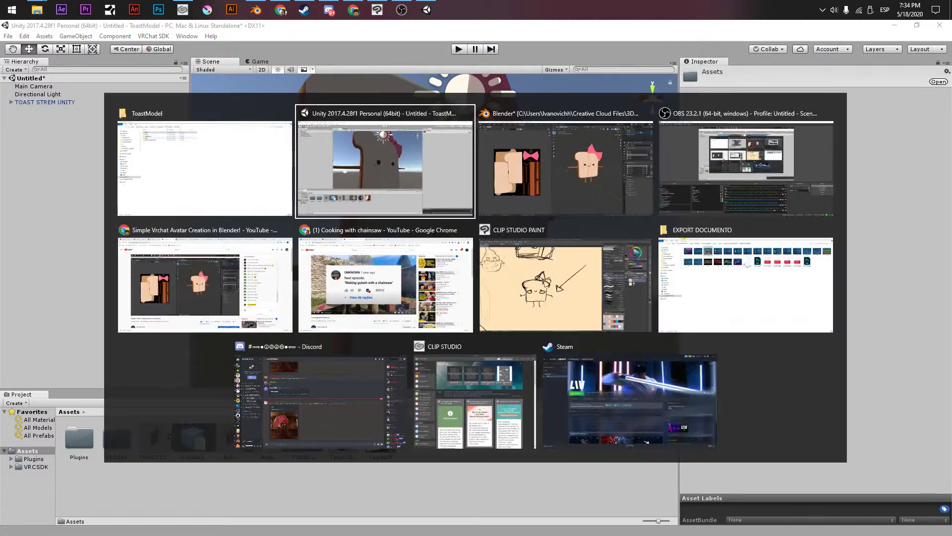
{"action": "key", "text": "alt+Tab"}
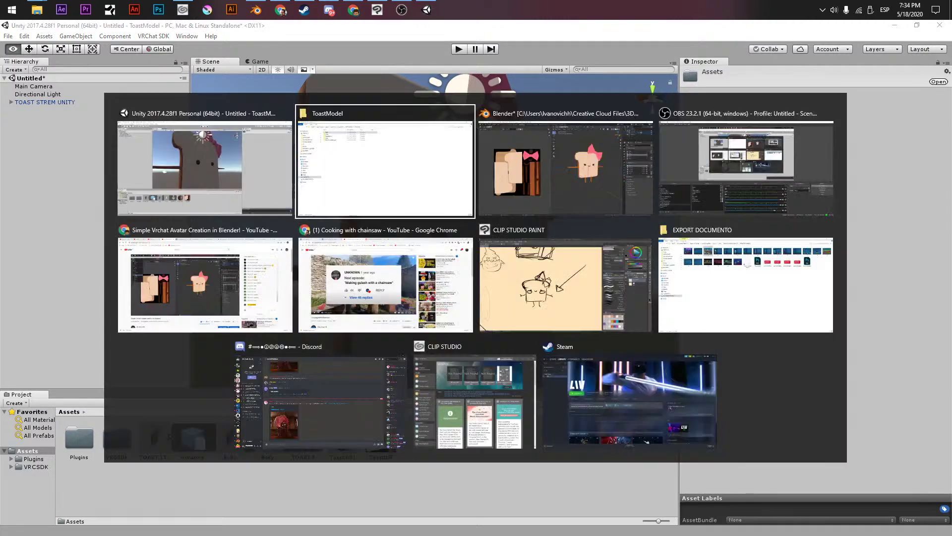
{"action": "left_click", "coordinate": [771, 294]}
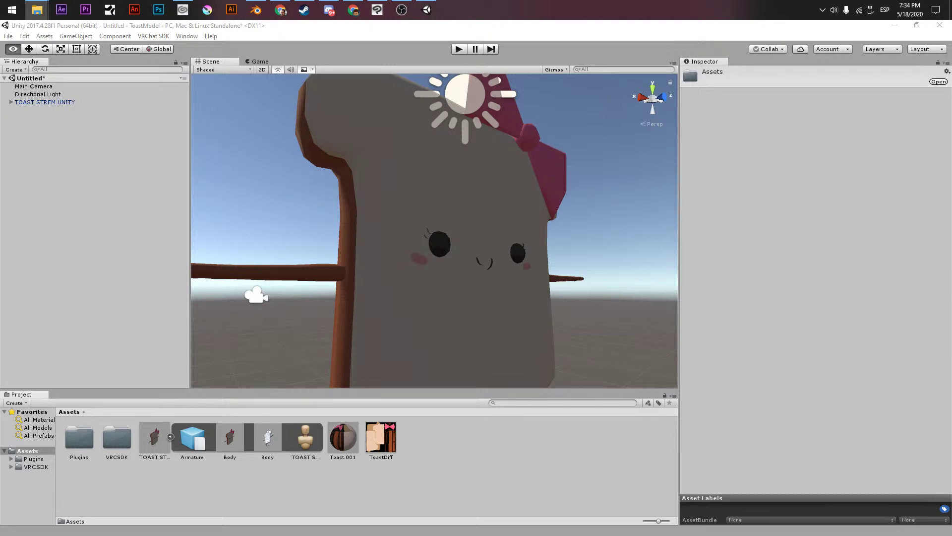
{"action": "key", "text": "alt+Tab"}
{"action": "scroll", "coordinate": [450, 210], "scroll_direction": "down", "scroll_amount": 5}
{"action": "scroll", "coordinate": [463, 211], "scroll_direction": "up", "scroll_amount": 8}
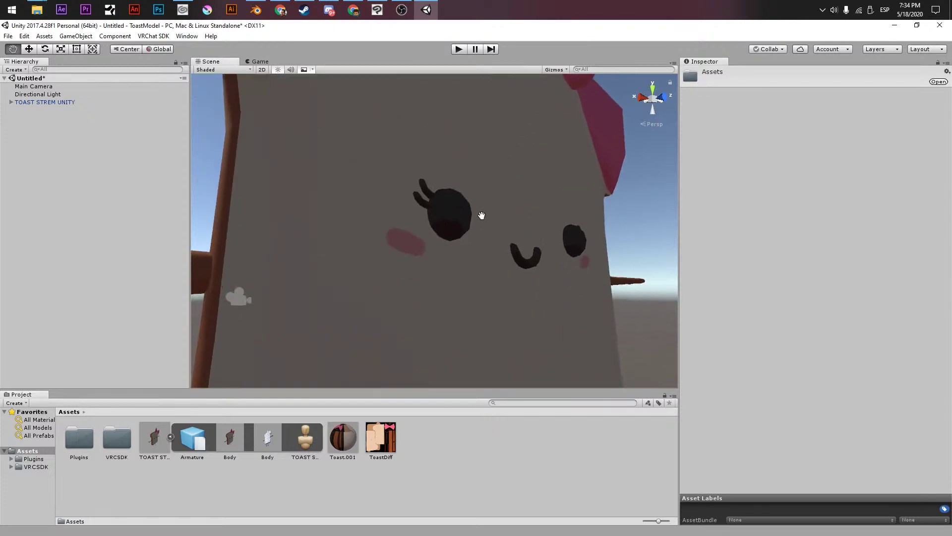
{"action": "scroll", "coordinate": [484, 212], "scroll_direction": "up", "scroll_amount": 3}
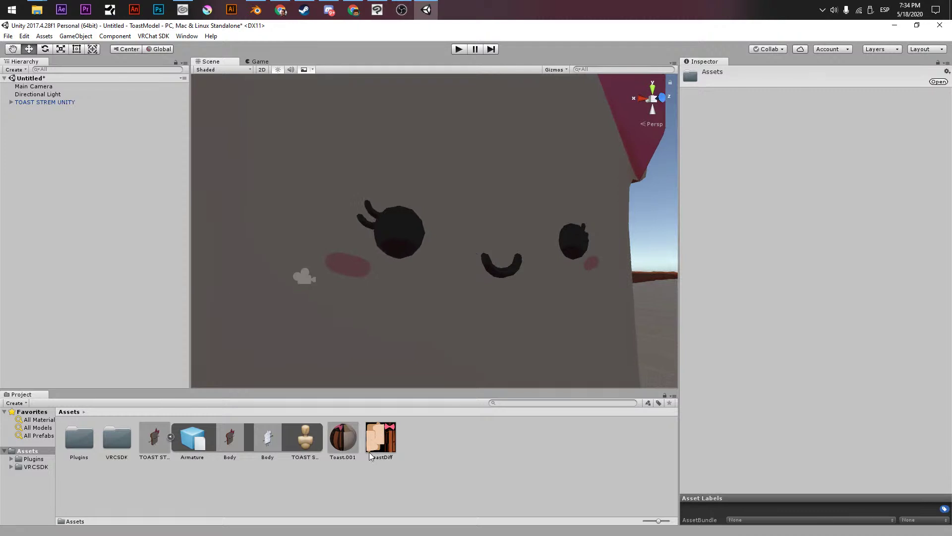
- Set the Toast.001 material's Smoothness to 0 and enable its Emission
{"action": "left_click", "coordinate": [354, 445]}
{"action": "left_click_drag", "start_coordinate": [620, 223], "coordinate": [568, 247], "text": "alt"}
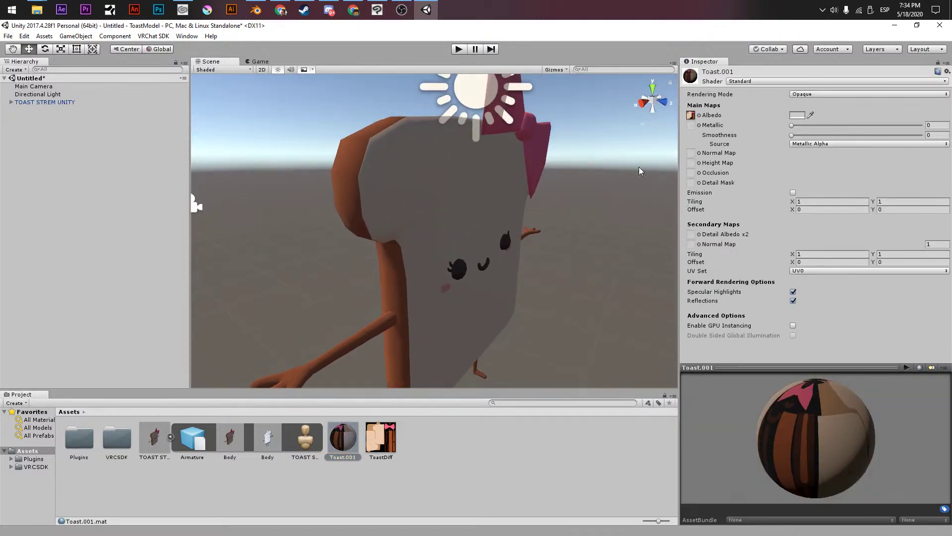
{"action": "left_click_drag", "start_coordinate": [792, 135], "coordinate": [716, 123]}
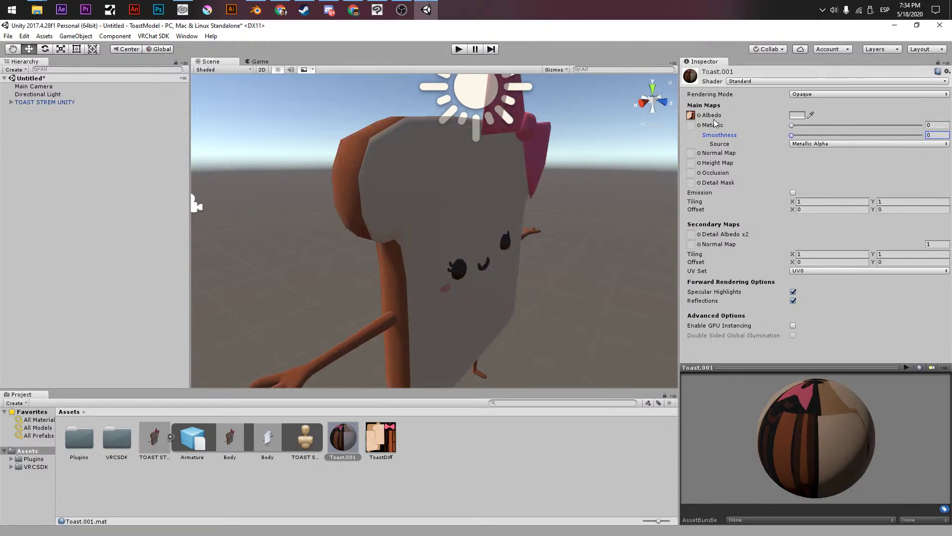
{"action": "left_click", "coordinate": [793, 193]}
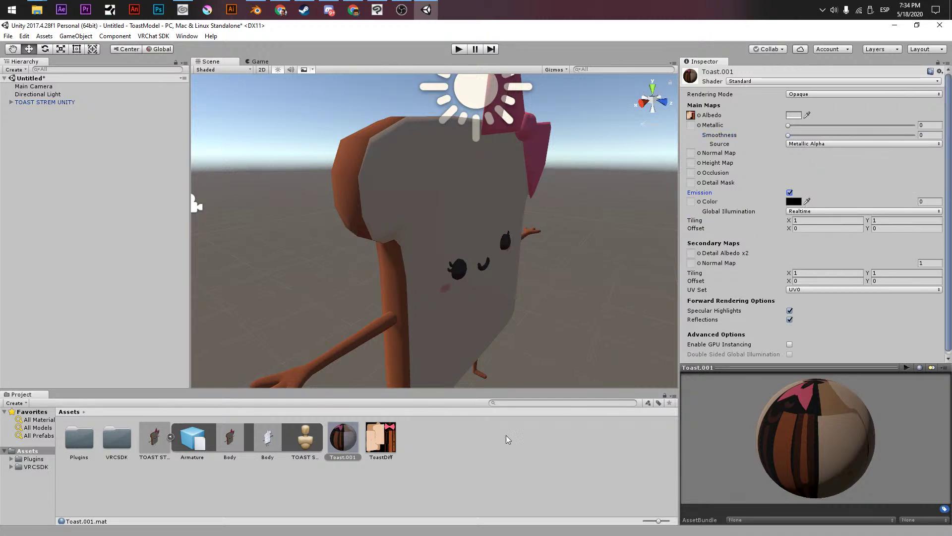
- Assign the ToastDiff texture to the Toast.001 material's Emission color and check the toast model from several angles
{"action": "left_click_drag", "start_coordinate": [381, 441], "coordinate": [691, 201]}
{"action": "left_click_drag", "start_coordinate": [407, 214], "coordinate": [464, 255], "text": "alt"}
{"action": "scroll", "coordinate": [436, 218], "scroll_direction": "down", "scroll_amount": 5}
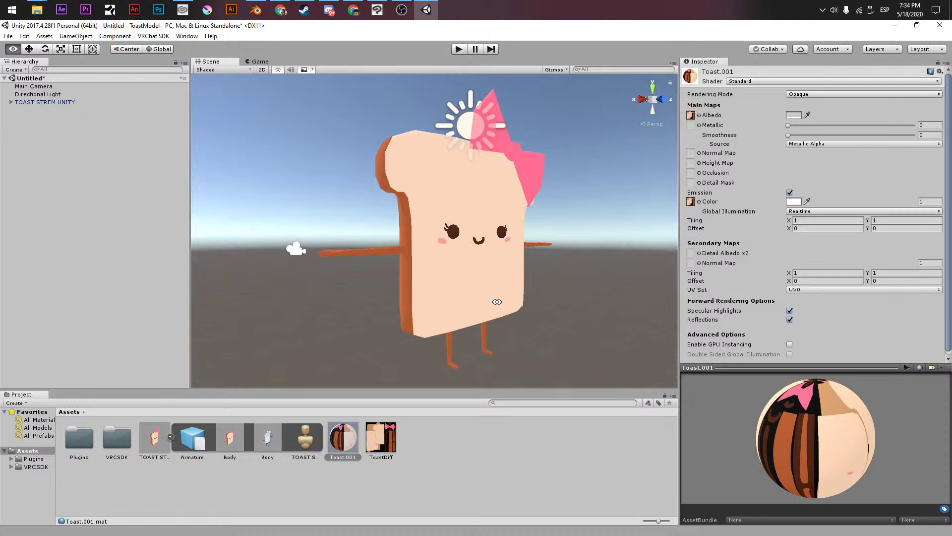
{"action": "scroll", "coordinate": [468, 248], "scroll_direction": "up", "scroll_amount": 4}
{"action": "scroll", "coordinate": [467, 248], "scroll_direction": "down", "scroll_amount": 4}
{"action": "left_click_drag", "start_coordinate": [485, 213], "coordinate": [492, 338], "text": "alt"}
{"action": "scroll", "coordinate": [492, 338], "scroll_direction": "up", "scroll_amount": 4}
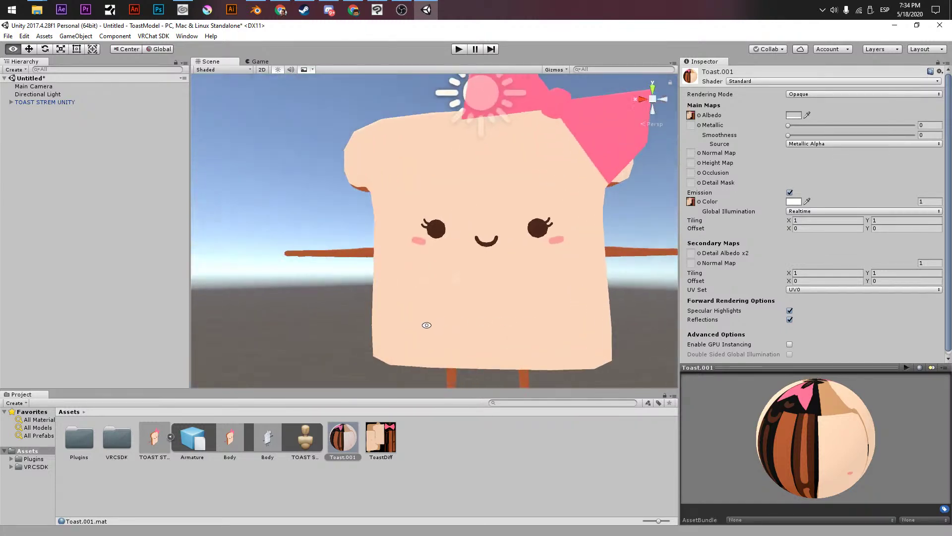
{"action": "scroll", "coordinate": [416, 272], "scroll_direction": "down", "scroll_amount": 4}
- Save the scene as Toast in the project's Assets folder
{"action": "key", "text": "ctrl+s"}
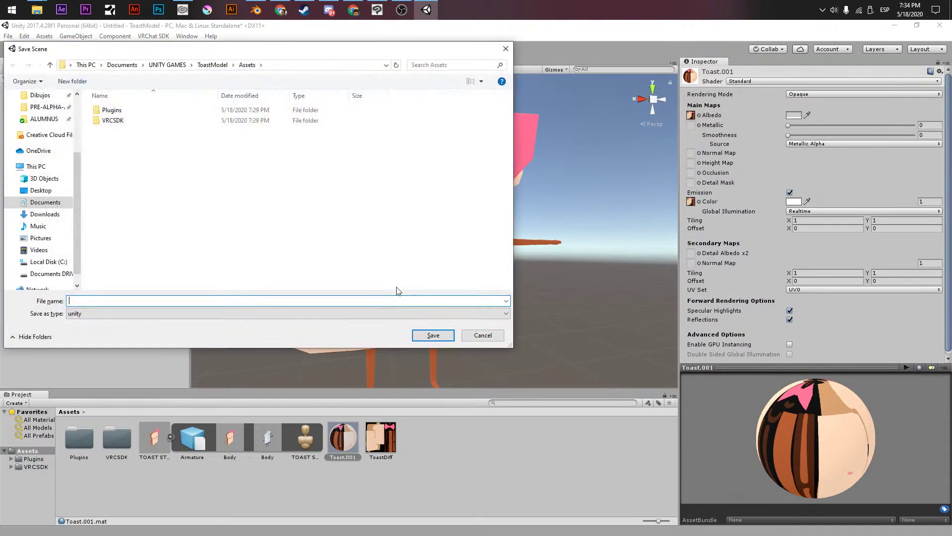
{"action": "type", "text": "Toast"}
{"action": "key", "text": "Return"}
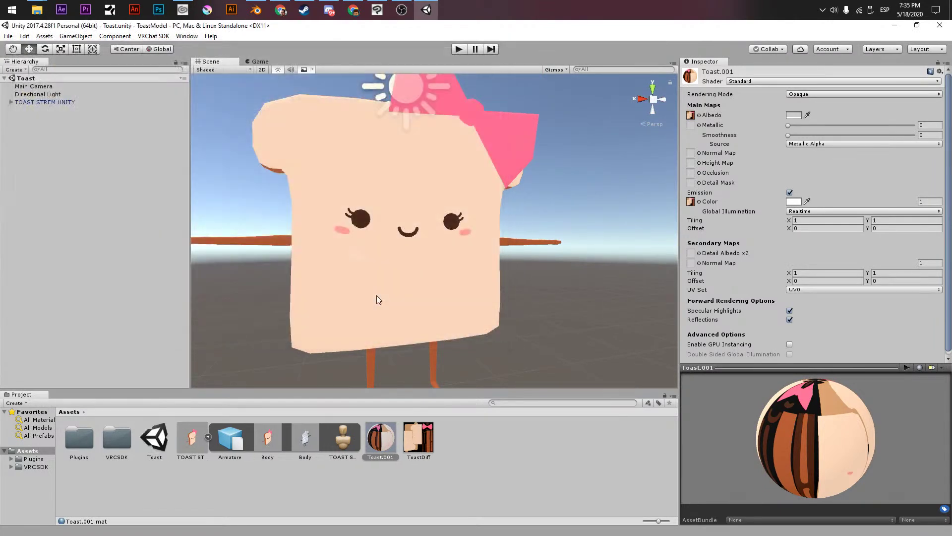
- Add a VRC_Avatar Descriptor component to TOAST STREM UNITY and set its Default Animation Set to Female
{"action": "left_click", "coordinate": [40, 102]}
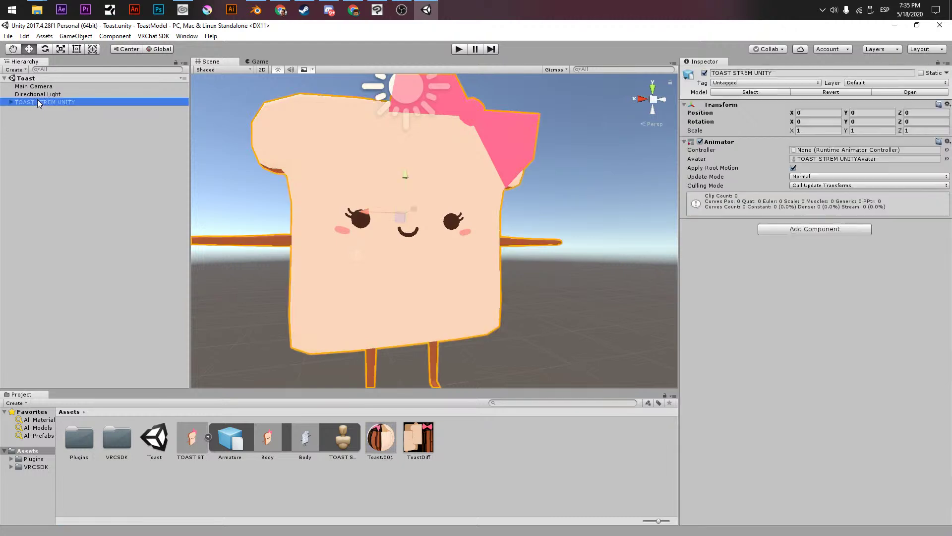
{"action": "left_click", "coordinate": [828, 230]}
{"action": "type", "text": "ava"}
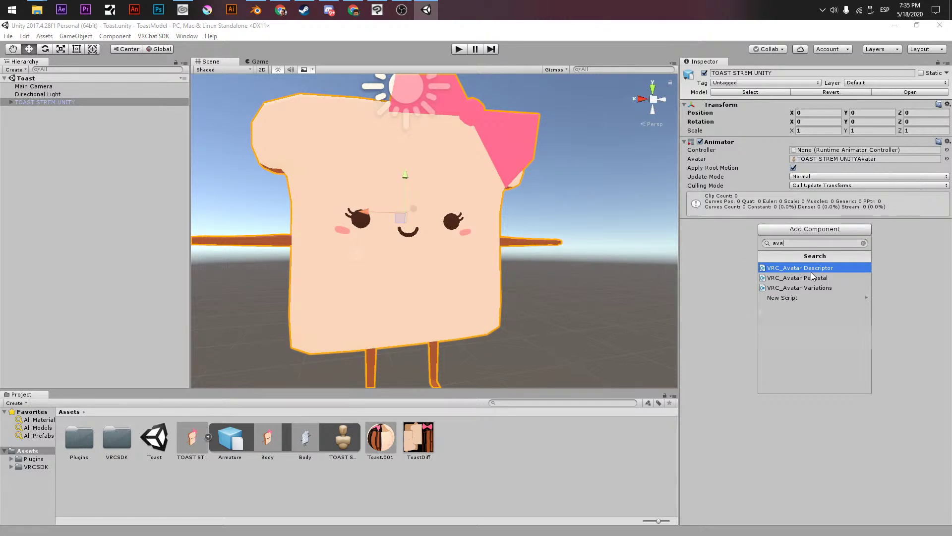
{"action": "left_click", "coordinate": [812, 271]}
{"action": "left_click", "coordinate": [808, 242]}
{"action": "left_click", "coordinate": [806, 259]}
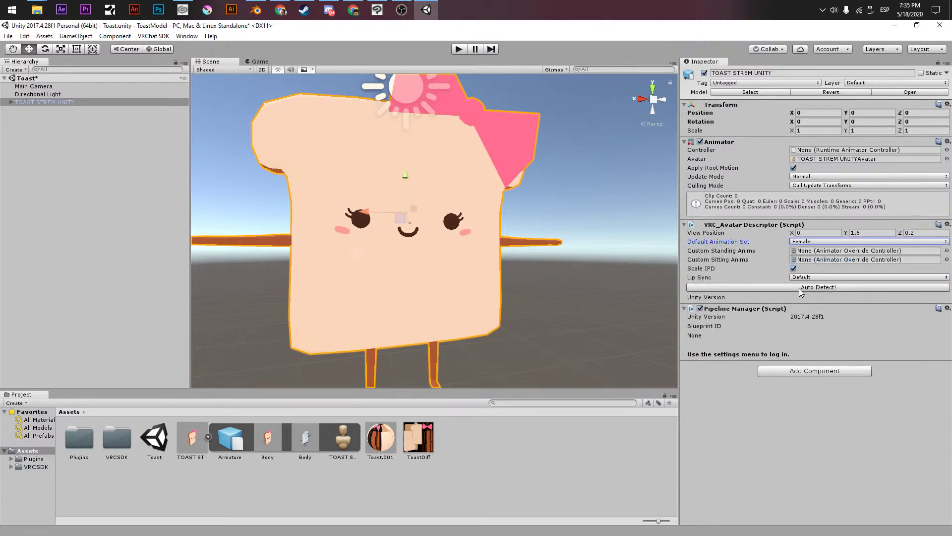
- Set the avatar descriptor's Lip Sync to Viseme Blend Shape and assign the Body mesh as Face Mesh
{"action": "left_click", "coordinate": [800, 278]}
{"action": "left_click", "coordinate": [811, 320]}
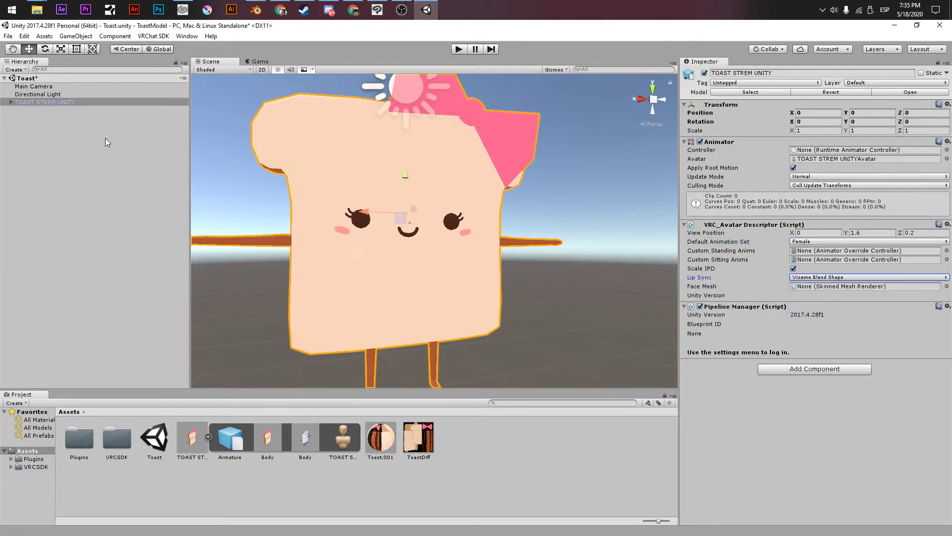
{"action": "left_click", "coordinate": [10, 102]}
{"action": "left_click", "coordinate": [811, 286]}
- Map the sil, PP, FF and TH visemes to vrc.v_sil, vrc.v_pp, vrc.v_ff and vrc.v_th
{"action": "left_click", "coordinate": [806, 296]}
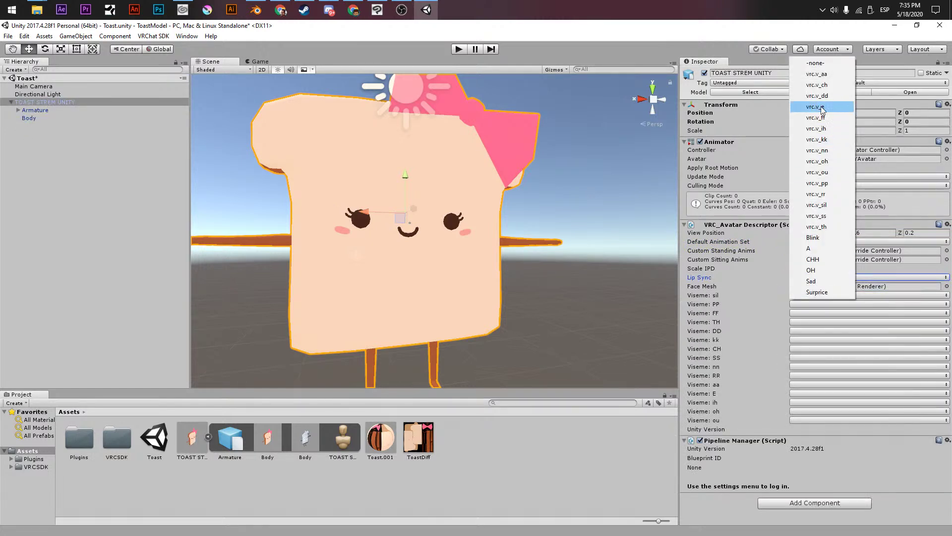
{"action": "left_click", "coordinate": [823, 205]}
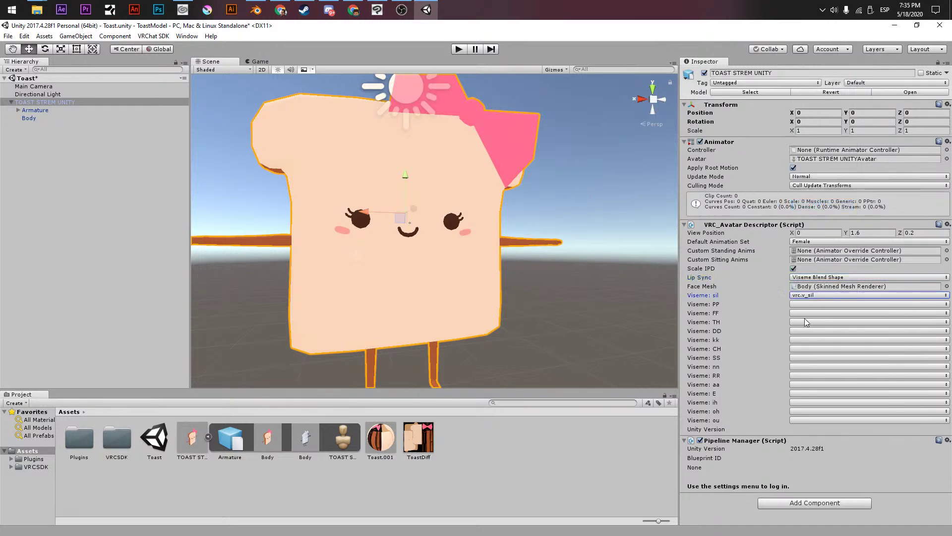
{"action": "left_click", "coordinate": [796, 304]}
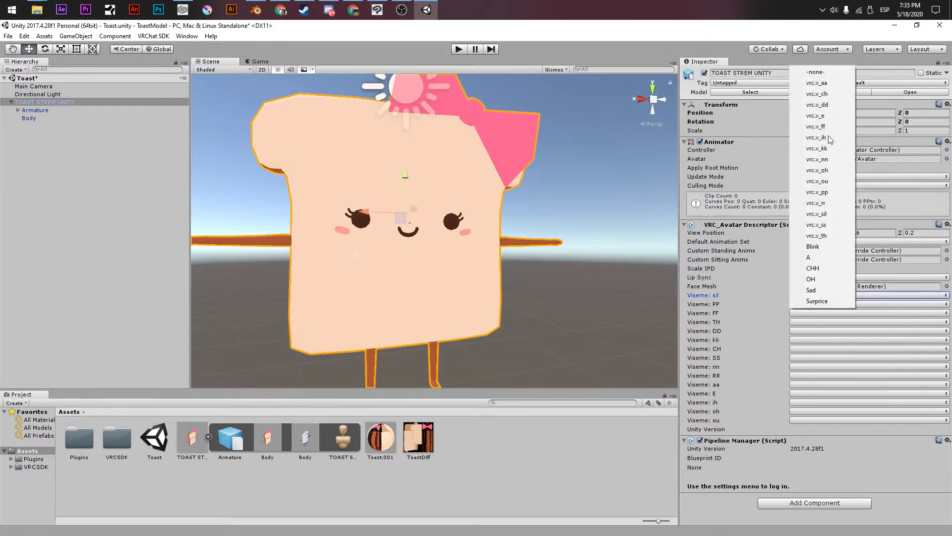
{"action": "left_click", "coordinate": [818, 192]}
{"action": "left_click", "coordinate": [809, 312]}
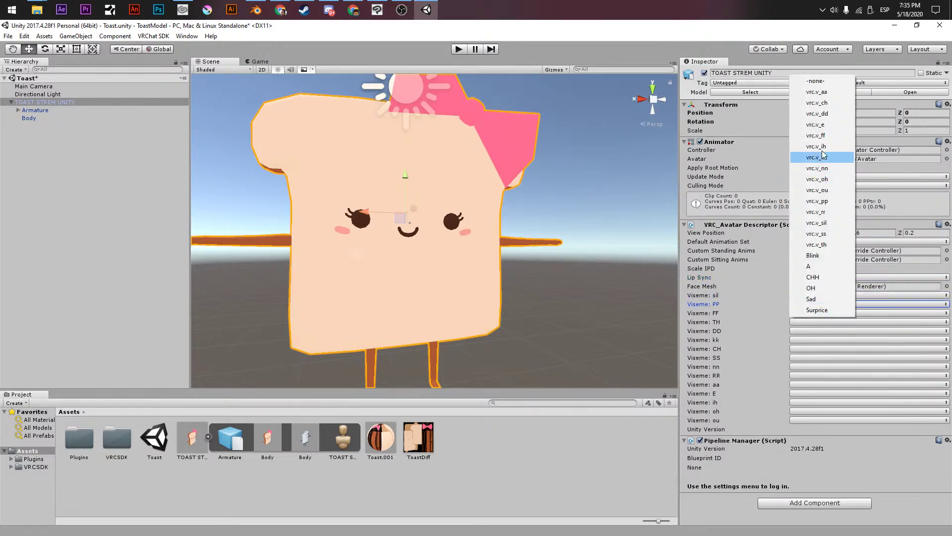
{"action": "left_click", "coordinate": [835, 134]}
{"action": "left_click", "coordinate": [814, 321]}
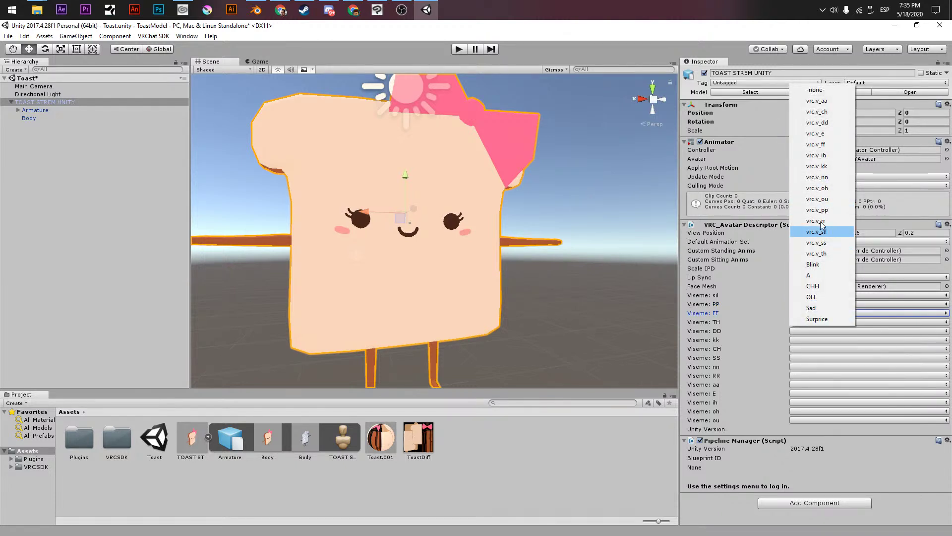
{"action": "left_click", "coordinate": [828, 253]}
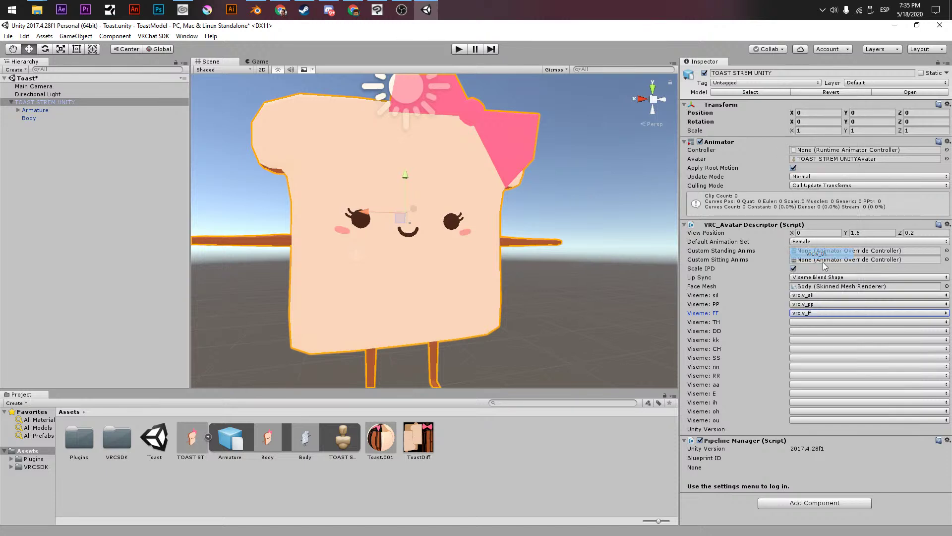
- Map the DD, kk, CH and SS visemes to vrc.v_dd, vrc.v_kk, vrc.v_ch and vrc.v_ss
{"action": "left_click", "coordinate": [795, 332]}
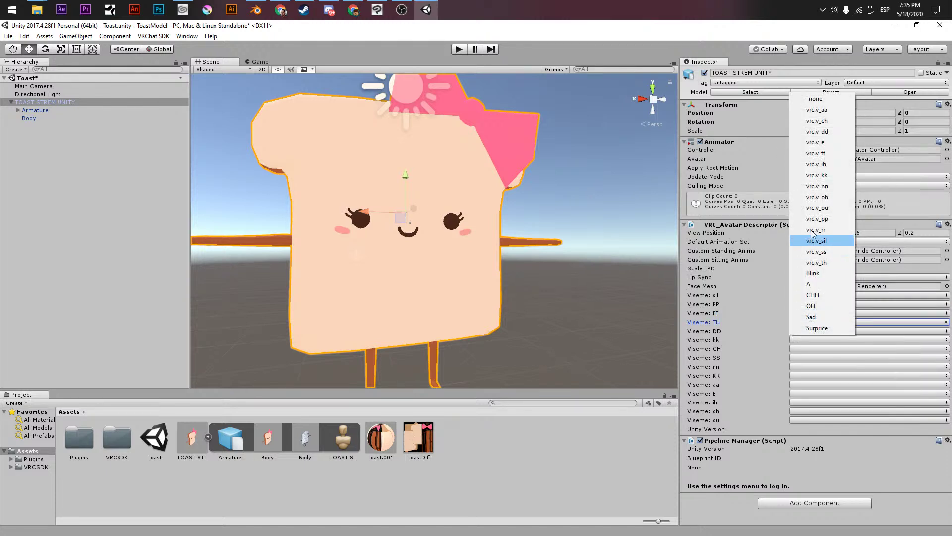
{"action": "left_click", "coordinate": [824, 132]}
{"action": "left_click", "coordinate": [795, 341]}
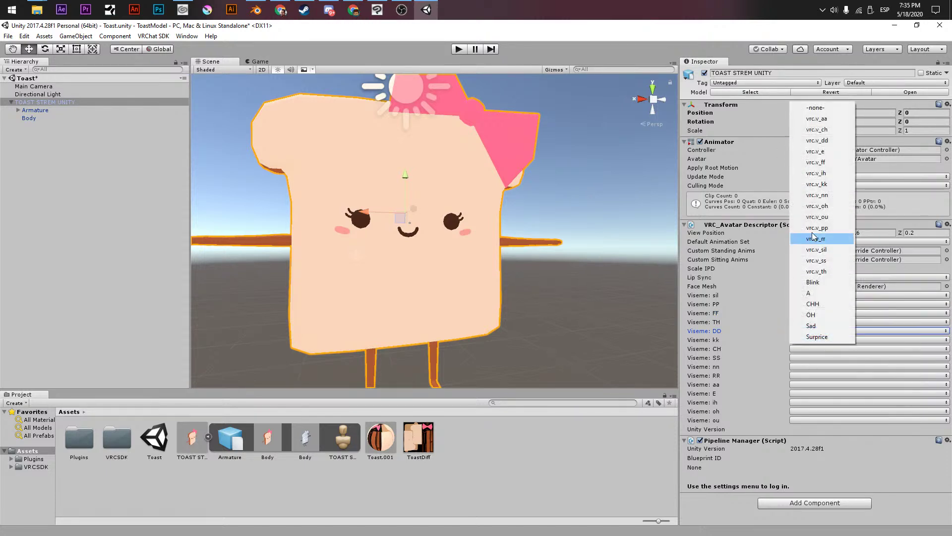
{"action": "left_click", "coordinate": [824, 185]}
{"action": "left_click", "coordinate": [800, 350]}
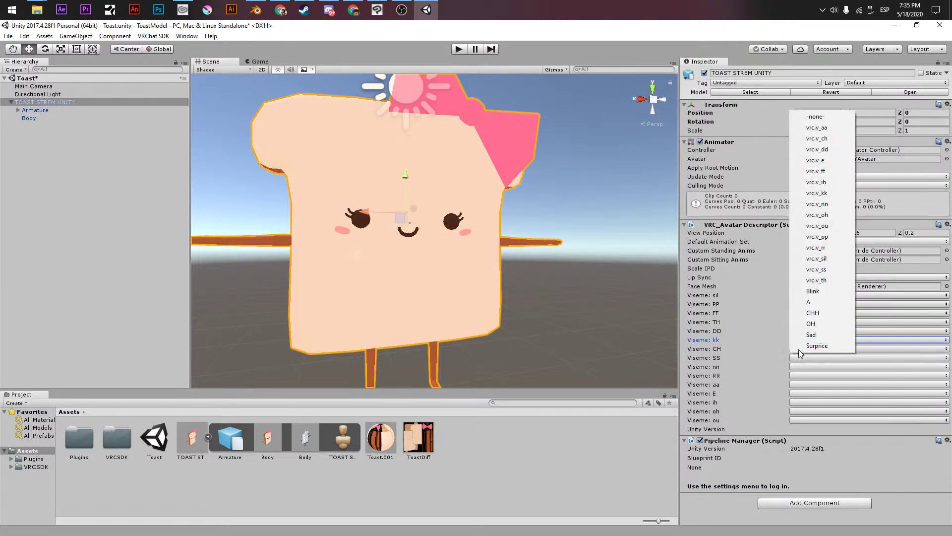
{"action": "left_click", "coordinate": [823, 149]}
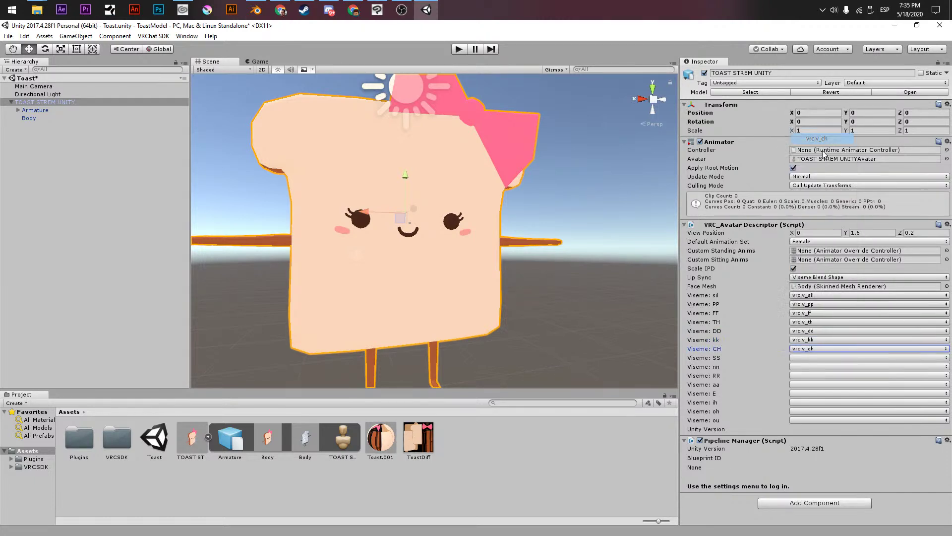
{"action": "left_click", "coordinate": [796, 358]}
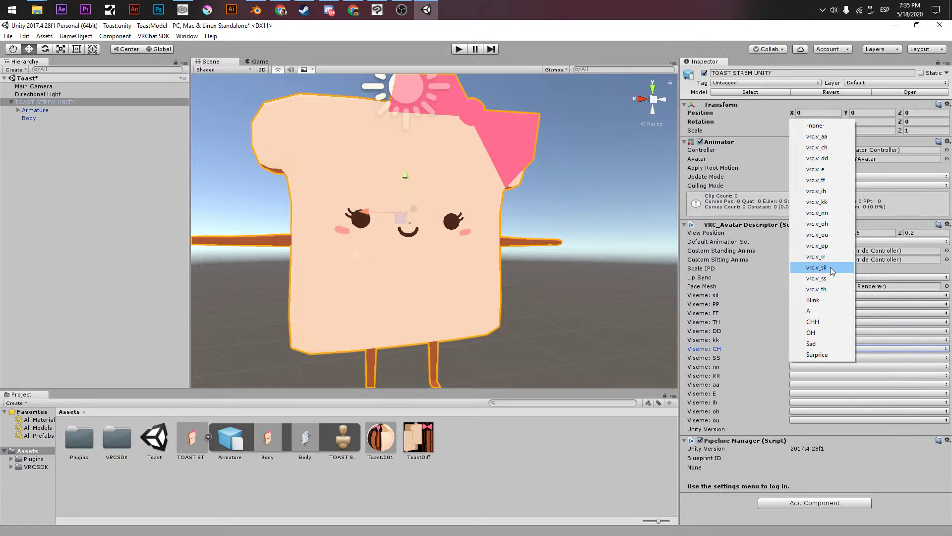
{"action": "left_click", "coordinate": [818, 279]}
- Map the nn, RR, aa and E visemes to vrc.v_nn, vrc.v_rr, vrc.v_aa and vrc.v_e
{"action": "left_click", "coordinate": [802, 366]}
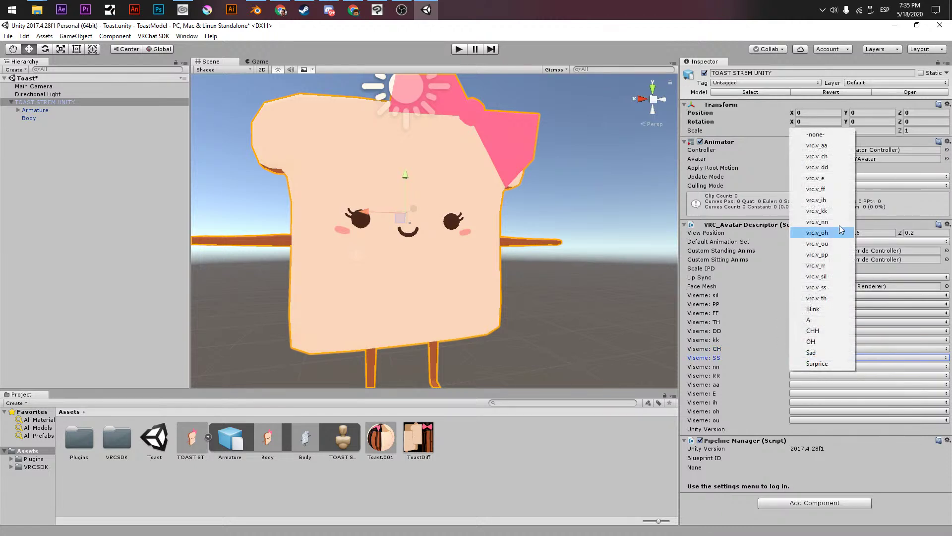
{"action": "left_click", "coordinate": [816, 222]}
{"action": "left_click", "coordinate": [799, 376]}
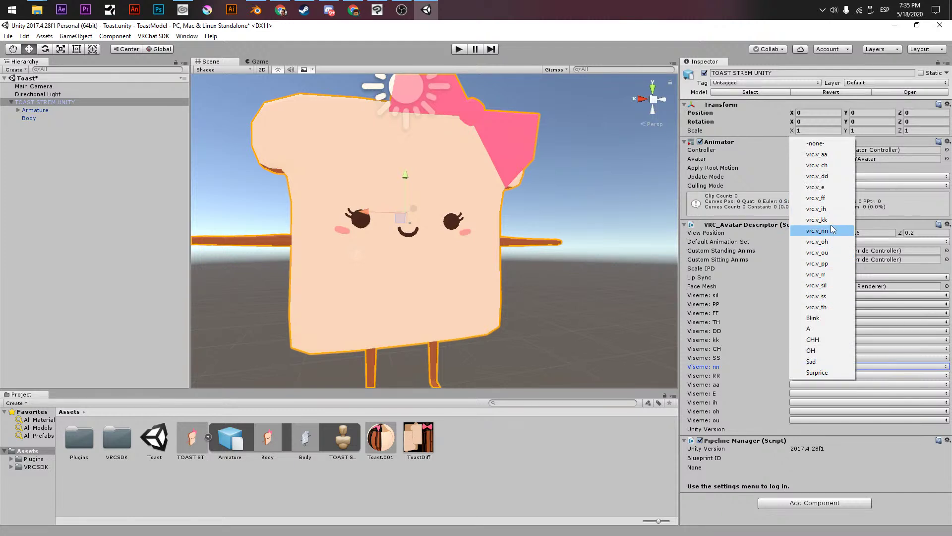
{"action": "left_click", "coordinate": [827, 286]}
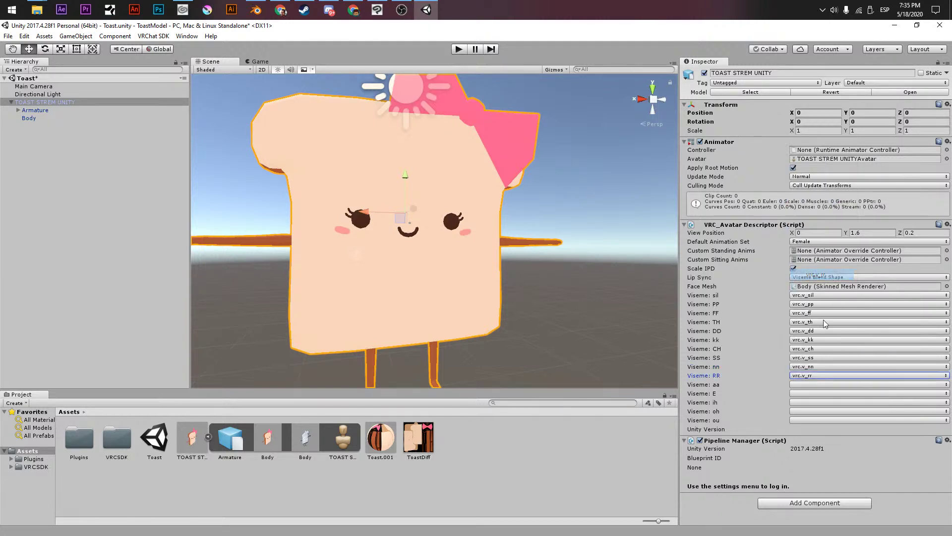
{"action": "left_click", "coordinate": [802, 377]}
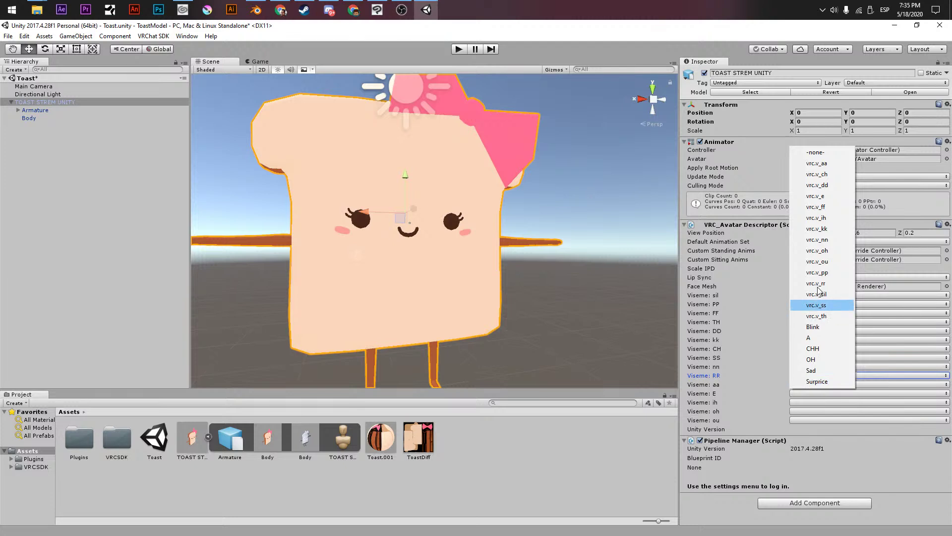
{"action": "left_click", "coordinate": [817, 163]}
{"action": "left_click", "coordinate": [795, 395]}
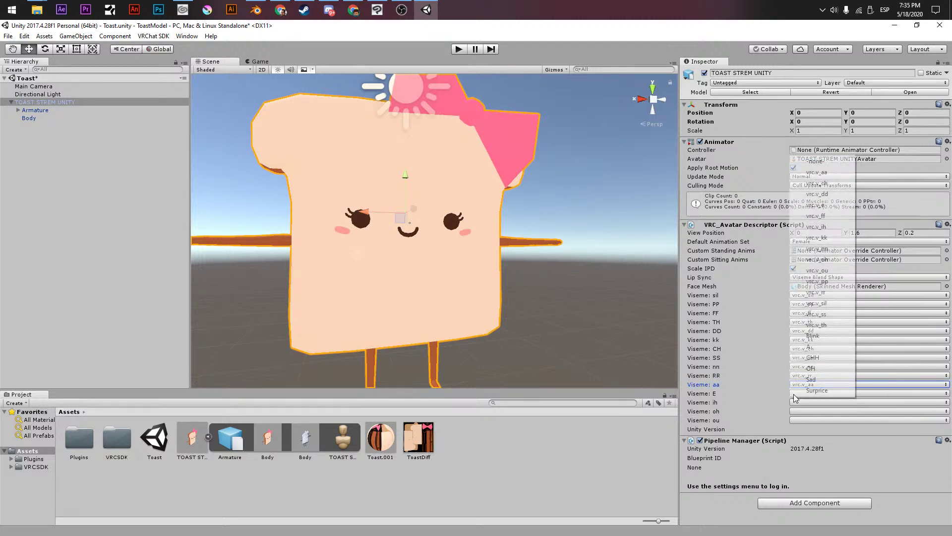
{"action": "left_click", "coordinate": [822, 210]}
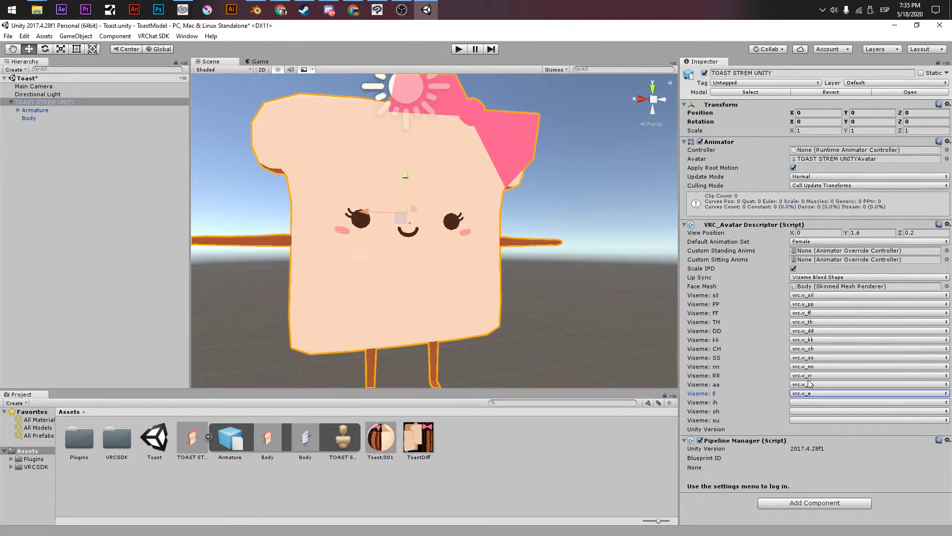
- Map the ih, oh and ou visemes to vrc.v_ih, vrc.v_oh and vrc.v_ou
{"action": "left_click", "coordinate": [797, 403]}
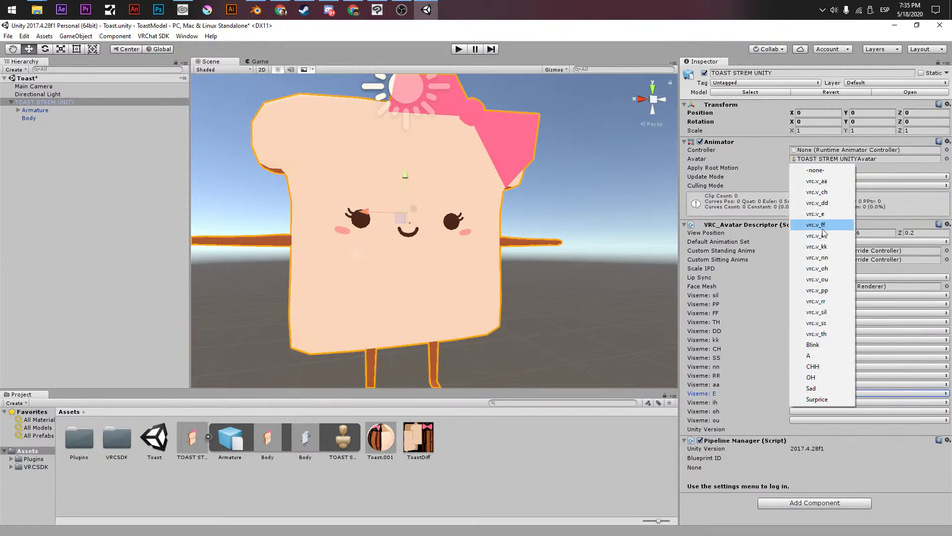
{"action": "left_click", "coordinate": [823, 227]}
{"action": "left_click", "coordinate": [808, 402]}
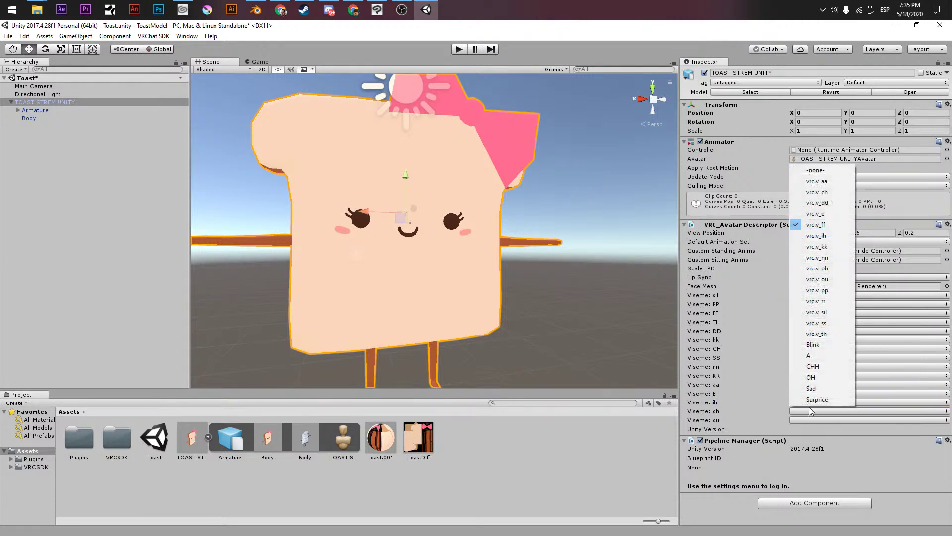
{"action": "left_click", "coordinate": [810, 237]}
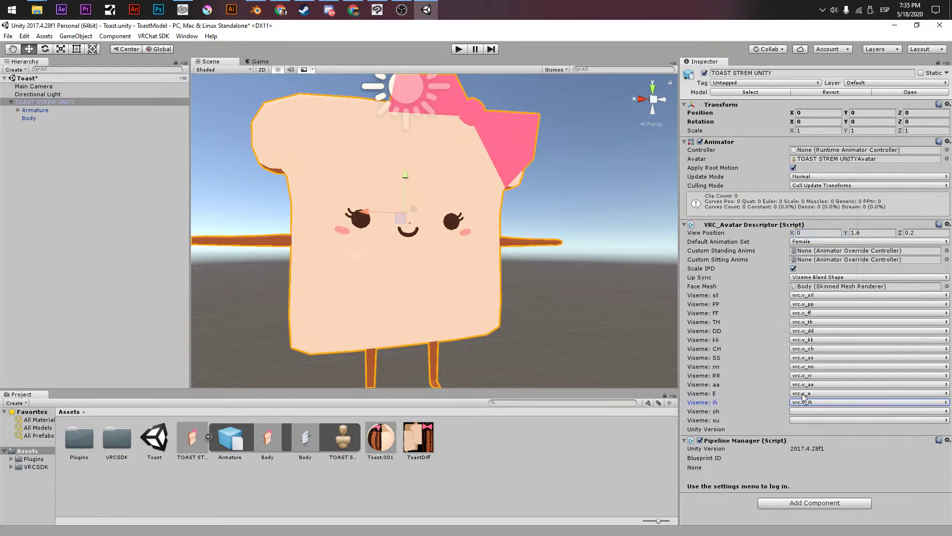
{"action": "left_click", "coordinate": [800, 411]}
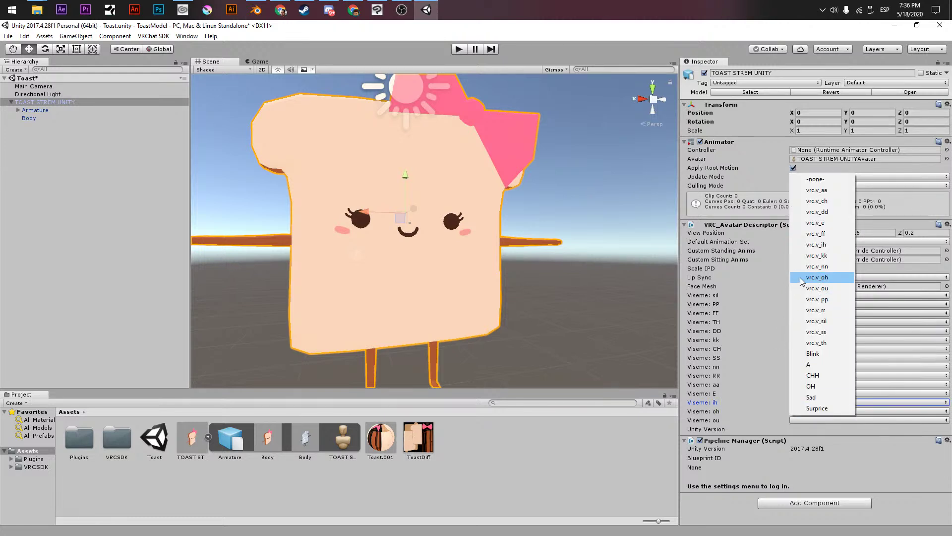
{"action": "left_click", "coordinate": [801, 279]}
{"action": "left_click", "coordinate": [793, 419]}
{"action": "left_click", "coordinate": [796, 417]}
{"action": "left_click", "coordinate": [799, 419]}
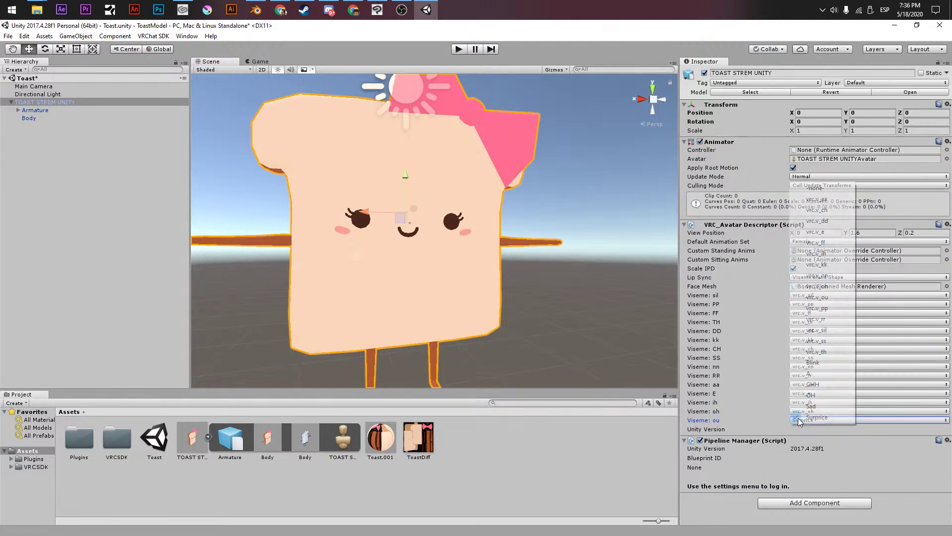
{"action": "left_click", "coordinate": [820, 296]}
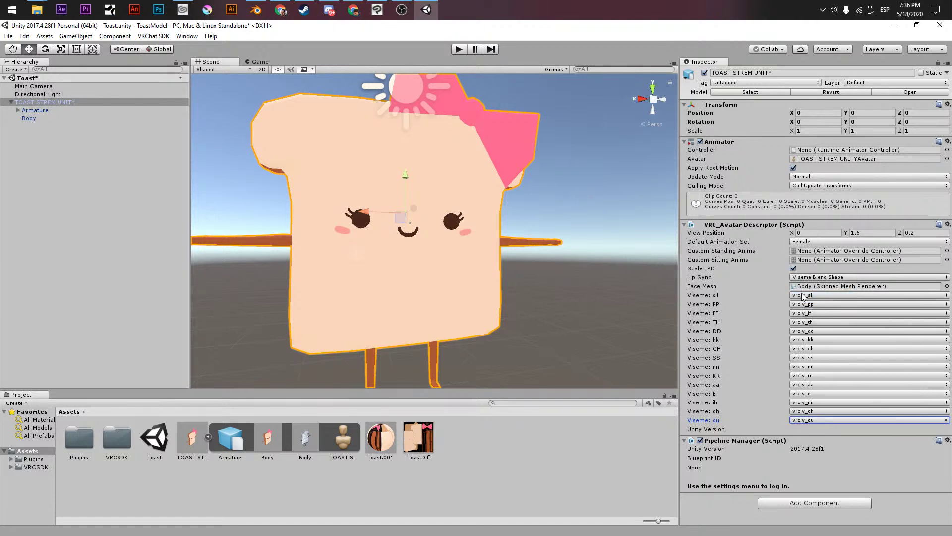
- Add a cube to the scene as a size reference for the toast character
{"action": "scroll", "coordinate": [425, 219], "scroll_direction": "down", "scroll_amount": 6}
{"action": "middle_click_drag", "start_coordinate": [425, 218], "coordinate": [465, 238]}
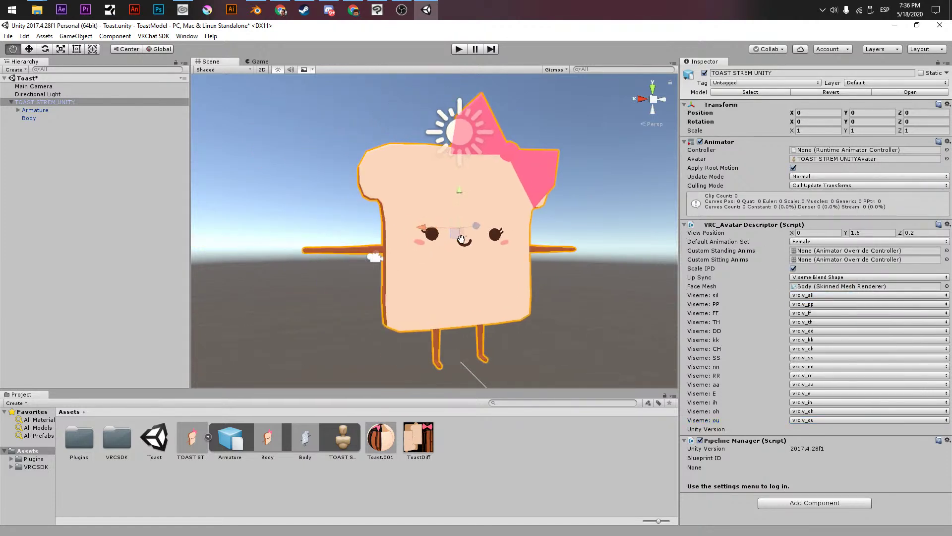
{"action": "left_click", "coordinate": [98, 225]}
{"action": "right_click", "coordinate": [97, 224]}
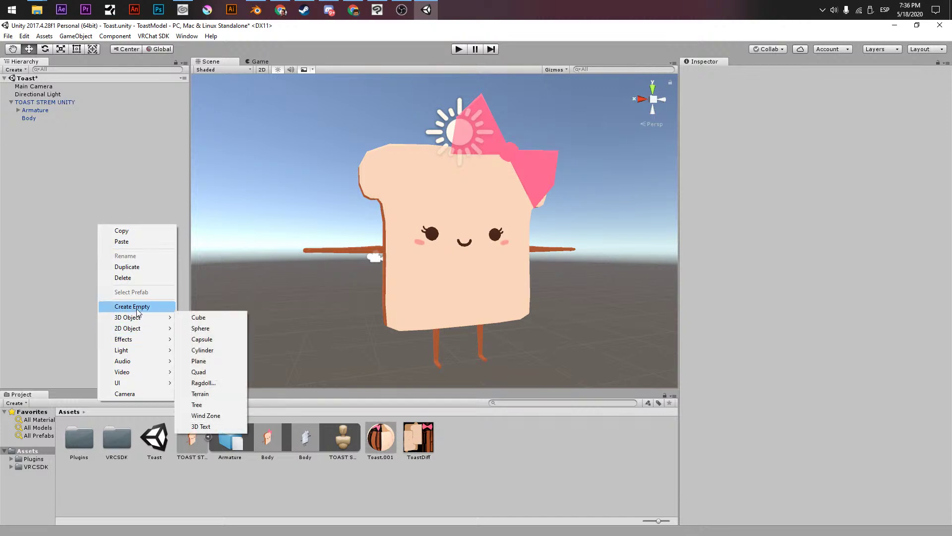
{"action": "left_click", "coordinate": [188, 317]}
{"action": "left_click_drag", "start_coordinate": [476, 302], "coordinate": [496, 317], "text": "alt"}
- Set the cube's scale to 0.2 on the X, Y and Z axes
{"action": "left_click", "coordinate": [859, 121]}
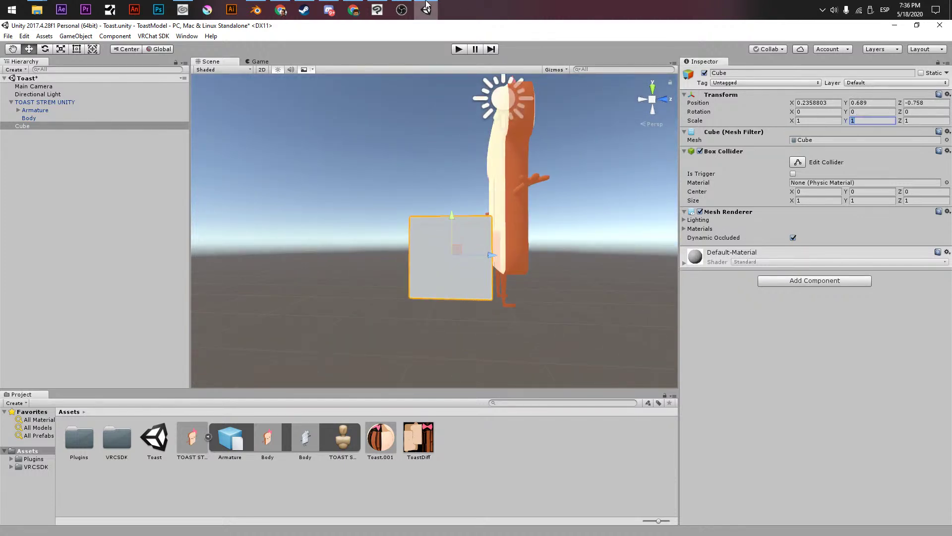
{"action": "mouse_move", "coordinate": [426, 5]}
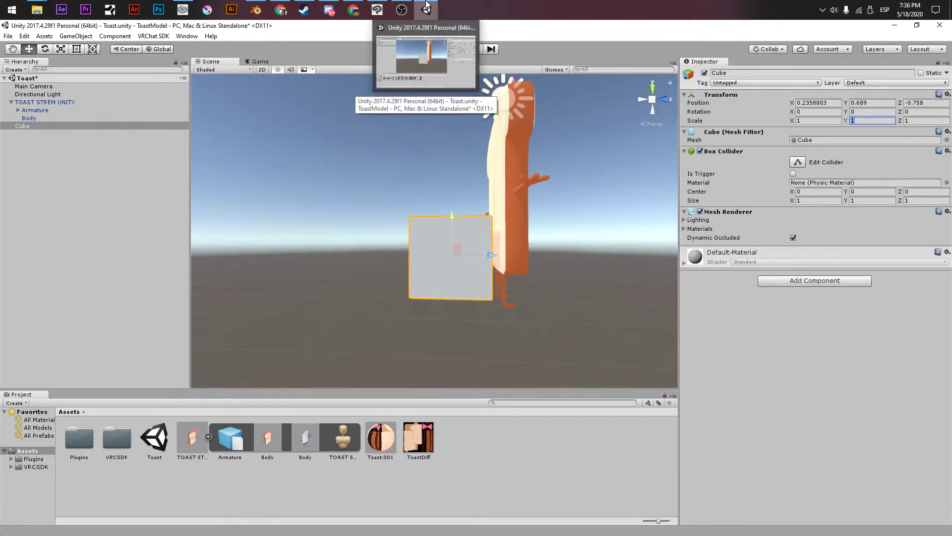
{"action": "type", "text": "0.2"}
{"action": "key", "text": "Tab"}
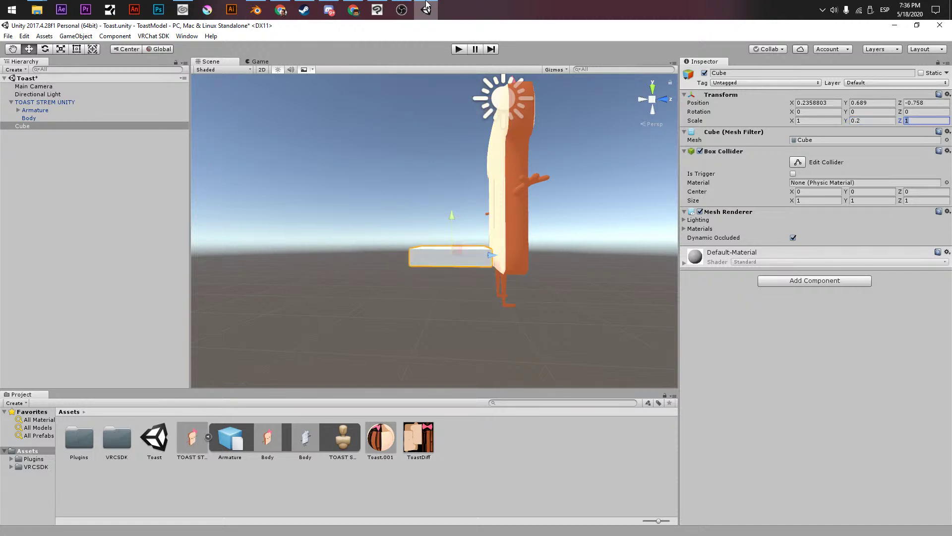
{"action": "type", "text": "0.2"}
{"action": "key", "text": "Return"}
{"action": "key", "text": "shift+Tab"}
{"action": "key", "text": "shift+Tab"}
{"action": "type", "text": ".2"}
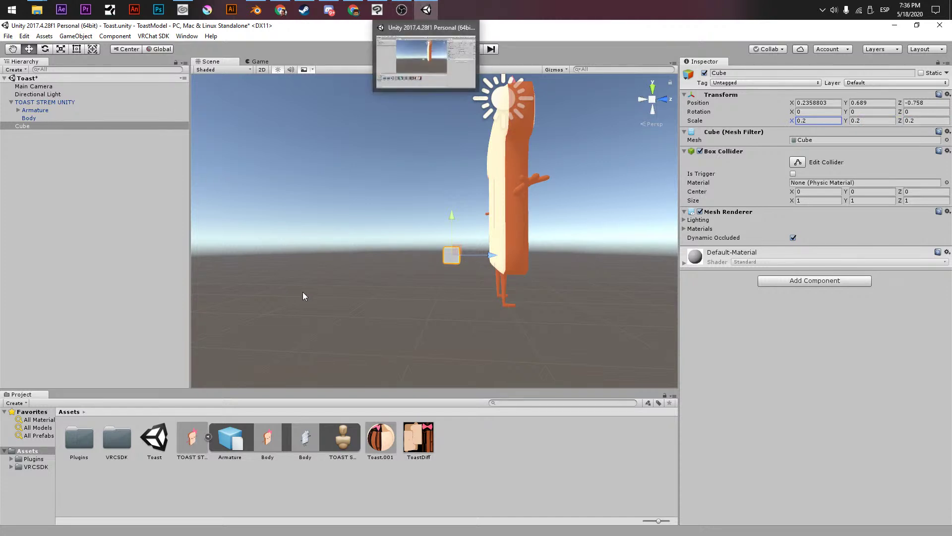
- Move the cube down beside the toast character's feet, to about Y 0.18 and Z -0.318
{"action": "left_click_drag", "start_coordinate": [455, 249], "coordinate": [486, 289]}
{"action": "left_click_drag", "start_coordinate": [486, 288], "coordinate": [379, 263], "text": "alt"}
{"action": "right_click_drag", "start_coordinate": [379, 263], "coordinate": [463, 303], "text": "alt"}
{"action": "left_click_drag", "start_coordinate": [464, 303], "coordinate": [499, 264], "text": "alt"}
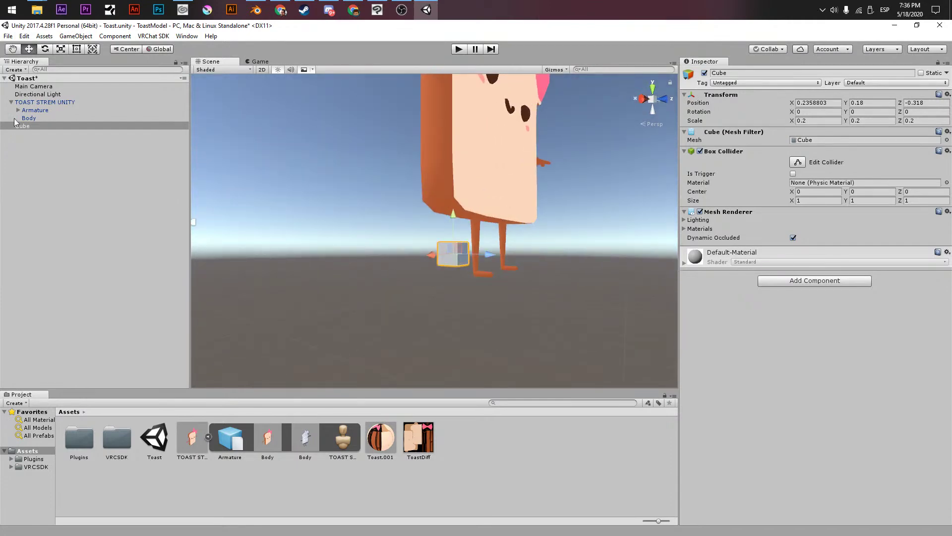
- Shrink the toast character uniformly to a scale of about 0.0625 and move it to about Y 0.087, Z -0.192 near the cube
{"action": "left_click", "coordinate": [35, 102]}
{"action": "key", "text": "r"}
{"action": "left_click_drag", "start_coordinate": [493, 99], "coordinate": [568, 261]}
{"action": "key", "text": "w"}
{"action": "left_click", "coordinate": [653, 99]}
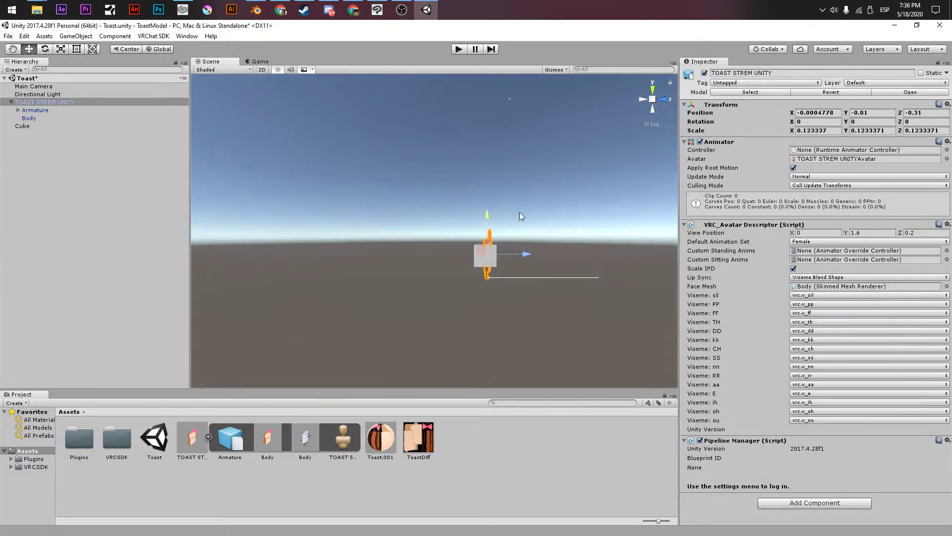
{"action": "scroll", "coordinate": [426, 234], "scroll_direction": "up", "scroll_amount": 6, "text": "alt"}
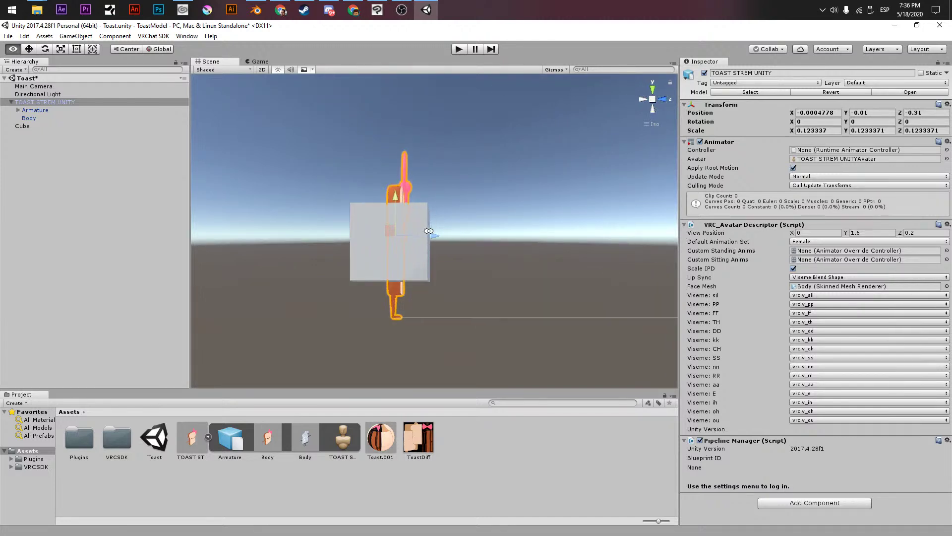
{"action": "left_click_drag", "start_coordinate": [415, 240], "coordinate": [241, 360]}
{"action": "key", "text": "r"}
{"action": "key", "text": "w"}
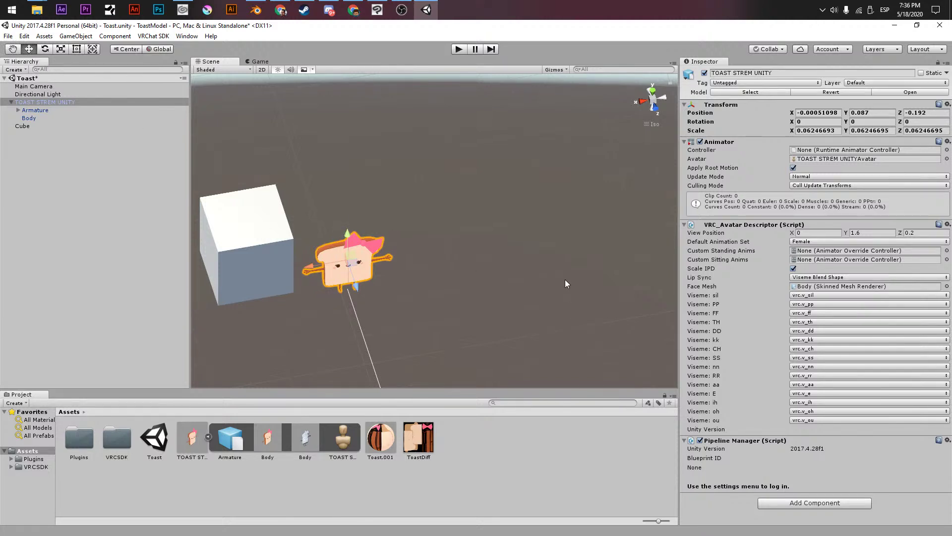
- Set the avatar descriptor's view position to Y 0.2 and Z 0.1
{"action": "left_click_drag", "start_coordinate": [472, 141], "coordinate": [459, 262], "text": "alt"}
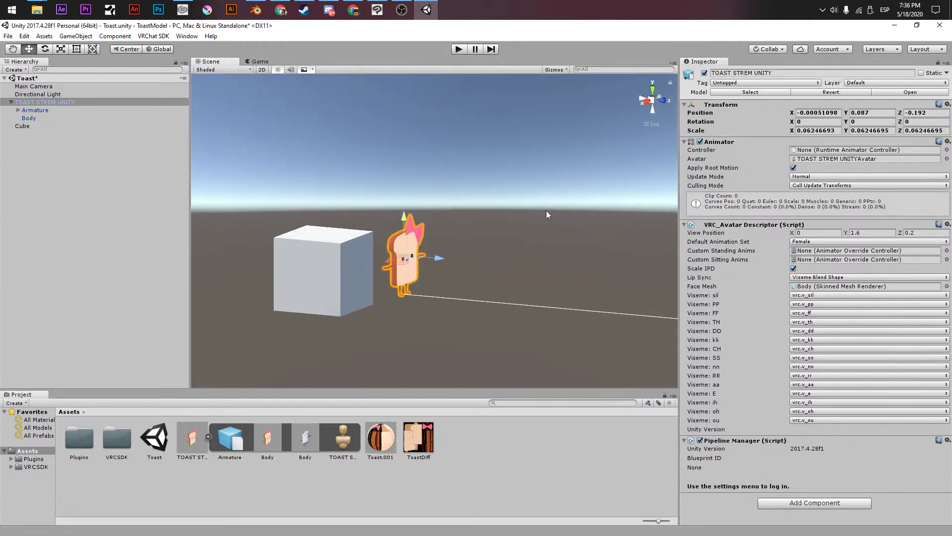
{"action": "left_click", "coordinate": [652, 100]}
{"action": "left_click_drag", "start_coordinate": [591, 153], "coordinate": [484, 111], "text": "alt"}
{"action": "middle_click_drag", "start_coordinate": [484, 111], "coordinate": [461, 228]}
{"action": "left_click_drag", "start_coordinate": [461, 228], "coordinate": [457, 185], "text": "alt"}
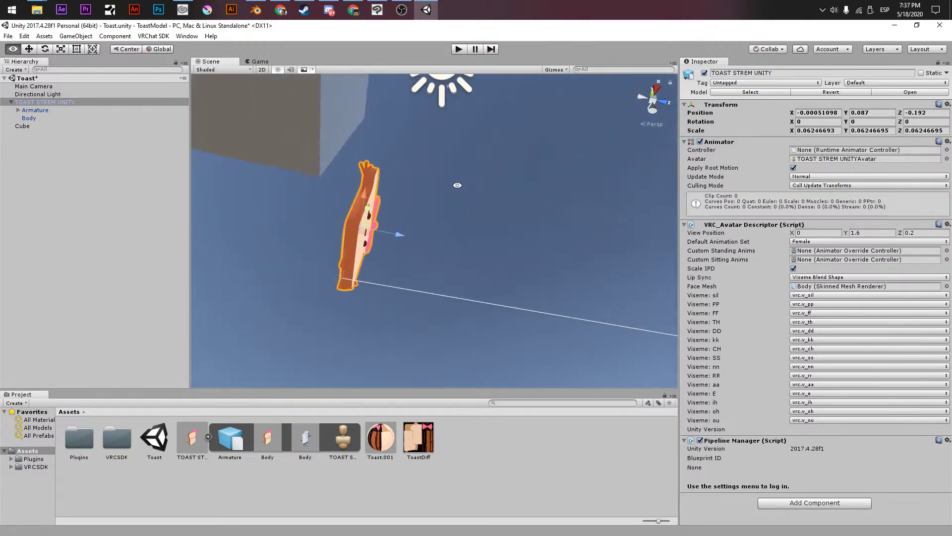
{"action": "left_click_drag", "start_coordinate": [297, 205], "coordinate": [424, 186], "text": "alt"}
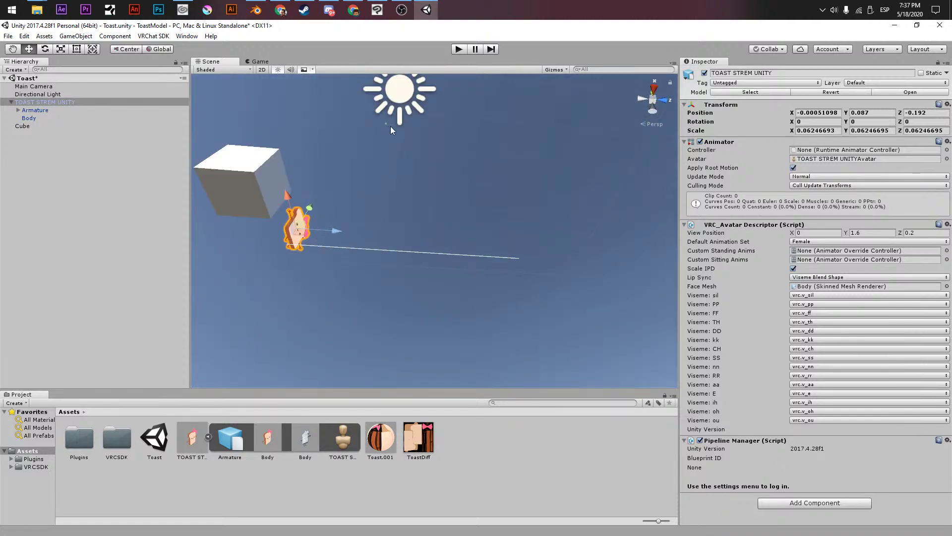
{"action": "left_click", "coordinate": [869, 233]}
{"action": "type", "text": ".2"}
{"action": "key", "text": "Tab"}
{"action": "type", "text": "0.1"}
- Set the Z value of the avatar's view position to 0.01
{"action": "middle_click_drag", "start_coordinate": [358, 289], "coordinate": [482, 273]}
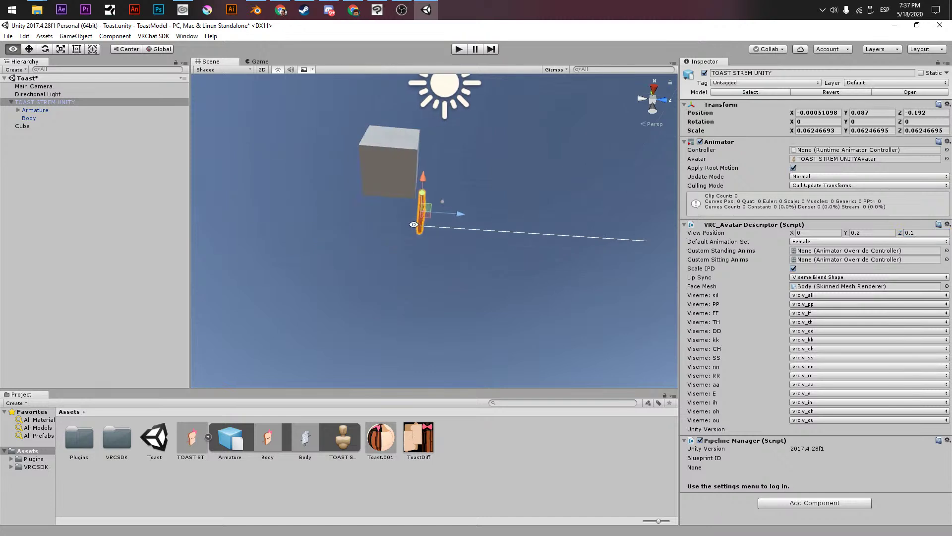
{"action": "left_click_drag", "start_coordinate": [482, 273], "coordinate": [251, 343], "text": "alt"}
{"action": "right_click_drag", "start_coordinate": [251, 342], "coordinate": [662, 298], "text": "alt"}
{"action": "middle_click_drag", "start_coordinate": [441, 342], "coordinate": [505, 236]}
{"action": "left_click_drag", "start_coordinate": [505, 236], "coordinate": [540, 231], "text": "alt"}
{"action": "key", "text": "w"}
{"action": "left_click", "coordinate": [928, 232]}
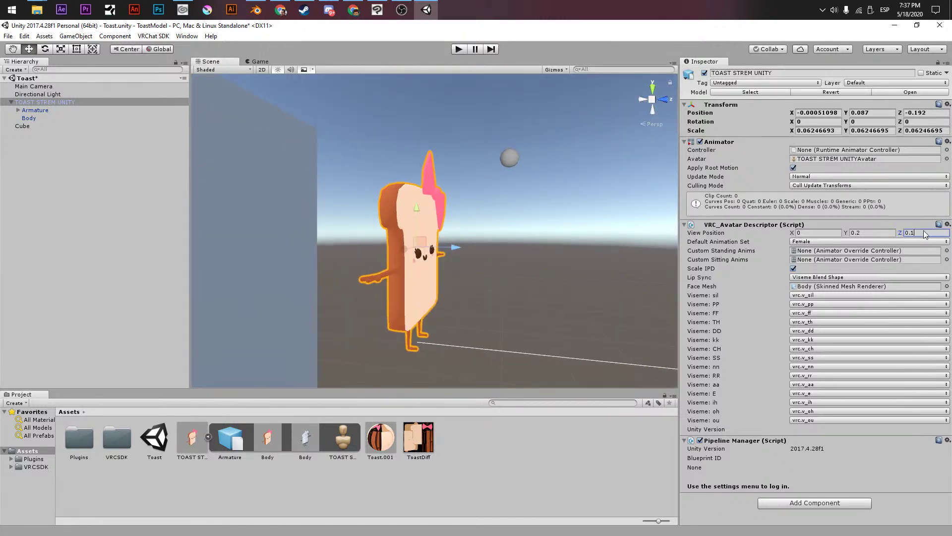
{"action": "type", "text": "0.01"}
- Lower the Y value of the avatar's view position from 0.15 in 0.01 steps until it reaches 0.11
{"action": "key", "text": "shift+Tab"}
{"action": "type", "text": "0.15"}
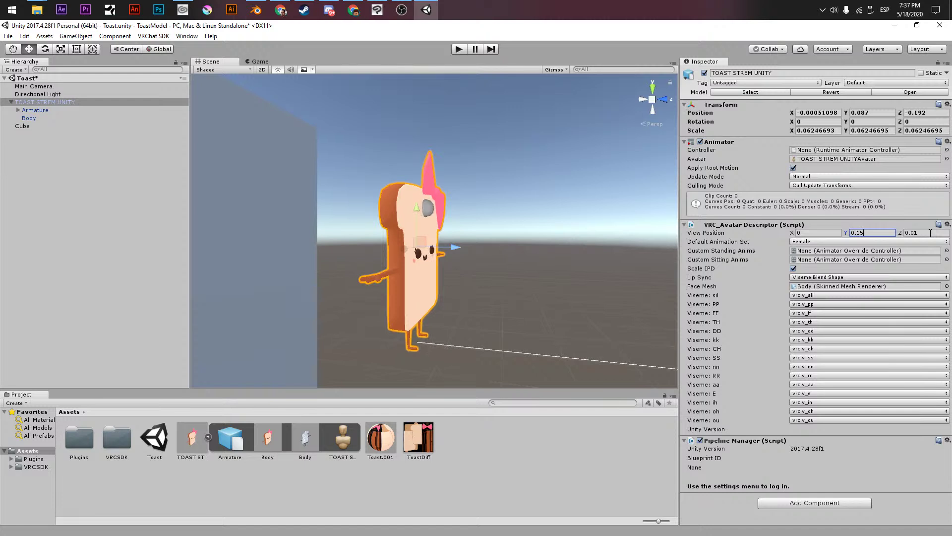
{"action": "key", "text": "BackSpace"}
{"action": "type", "text": "4"}
{"action": "key", "text": "BackSpace"}
{"action": "type", "text": "3"}
{"action": "key", "text": "BackSpace"}
{"action": "type", "text": "2"}
{"action": "key", "text": "BackSpace"}
{"action": "type", "text": "1"}
- Check the view position sphere against the toast's eyes and save the scene
{"action": "left_click_drag", "start_coordinate": [513, 235], "coordinate": [348, 204], "text": "alt"}
{"action": "scroll", "coordinate": [347, 203], "scroll_direction": "up", "scroll_amount": 5}
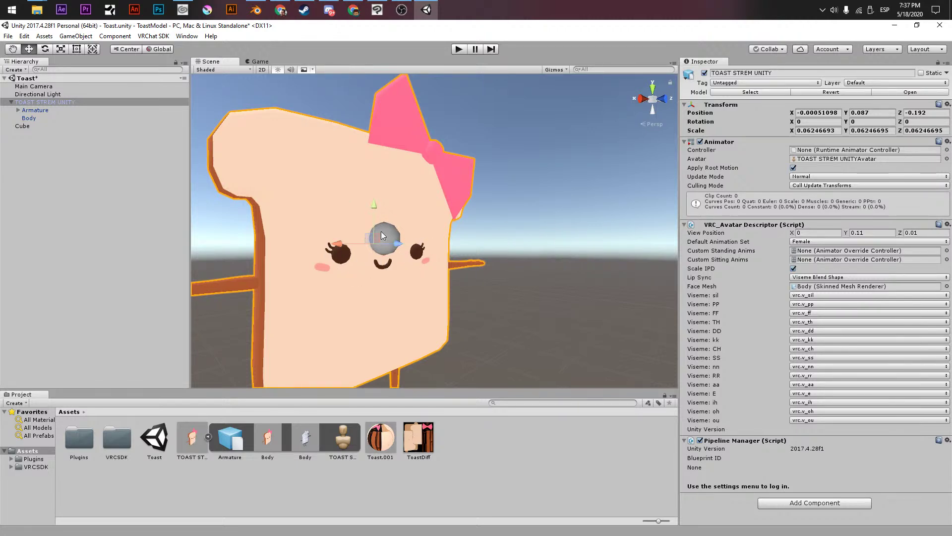
{"action": "key", "text": "super"}
{"action": "key", "text": "super"}
{"action": "left_click_drag", "start_coordinate": [400, 227], "coordinate": [424, 247], "text": "alt"}
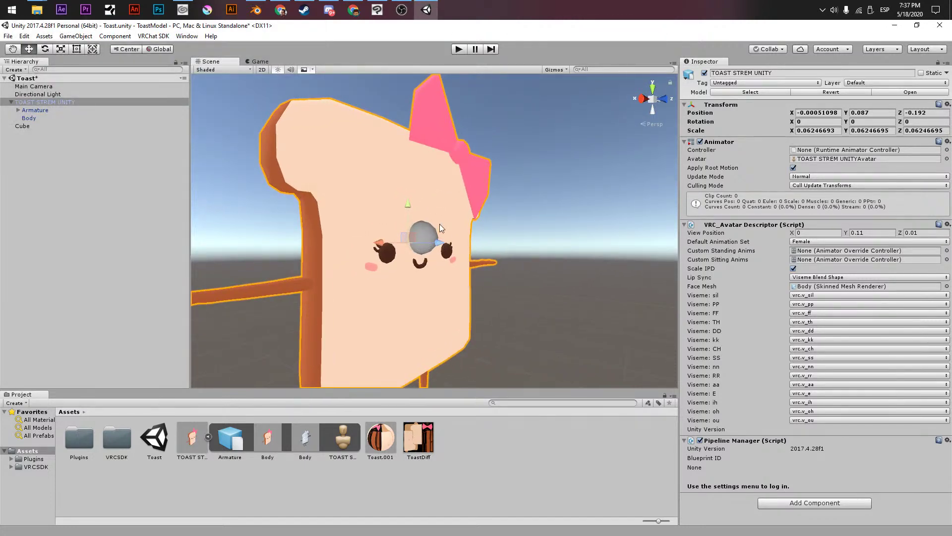
{"action": "key", "text": "ctrl+s"}
{"action": "scroll", "coordinate": [448, 268], "scroll_direction": "down", "scroll_amount": 5}
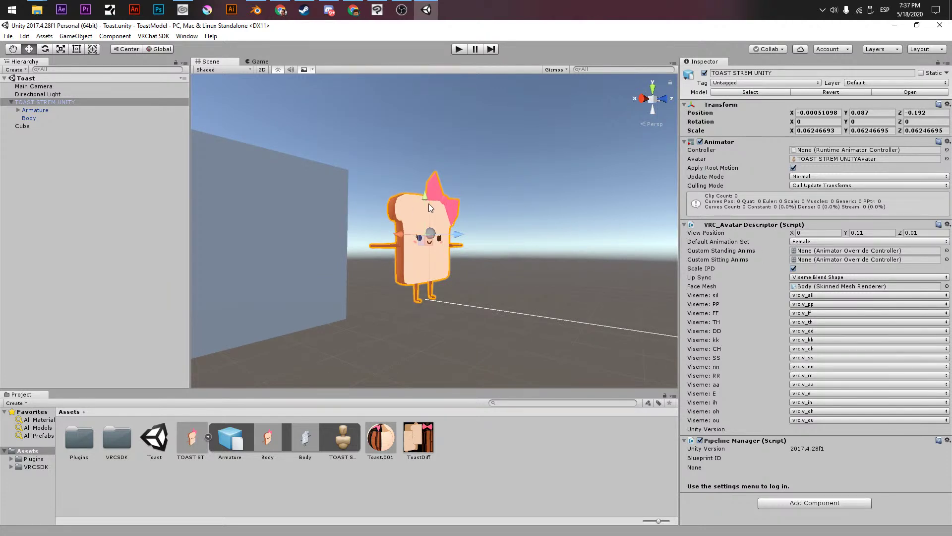
- Create a new material named EMi in the Assets folder
{"action": "right_click", "coordinate": [485, 460]}
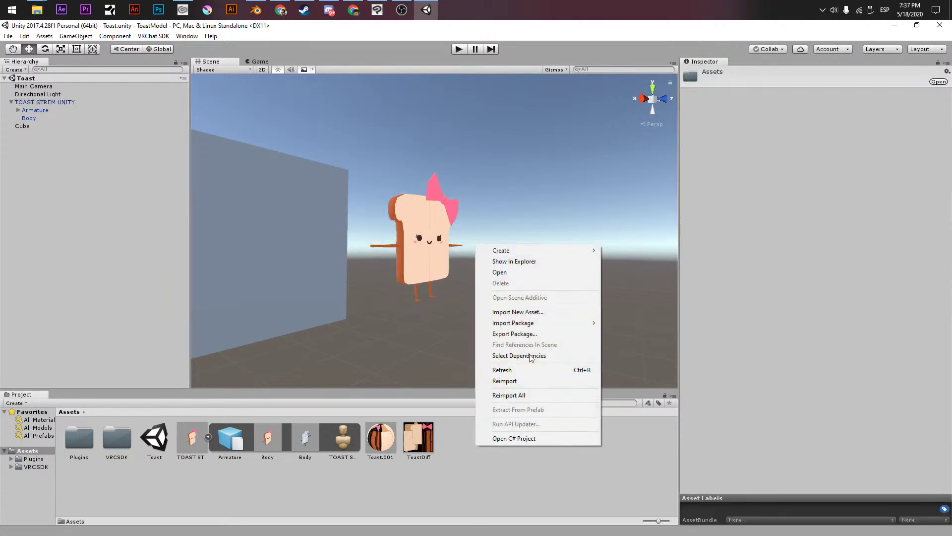
{"action": "mouse_move", "coordinate": [522, 252]}
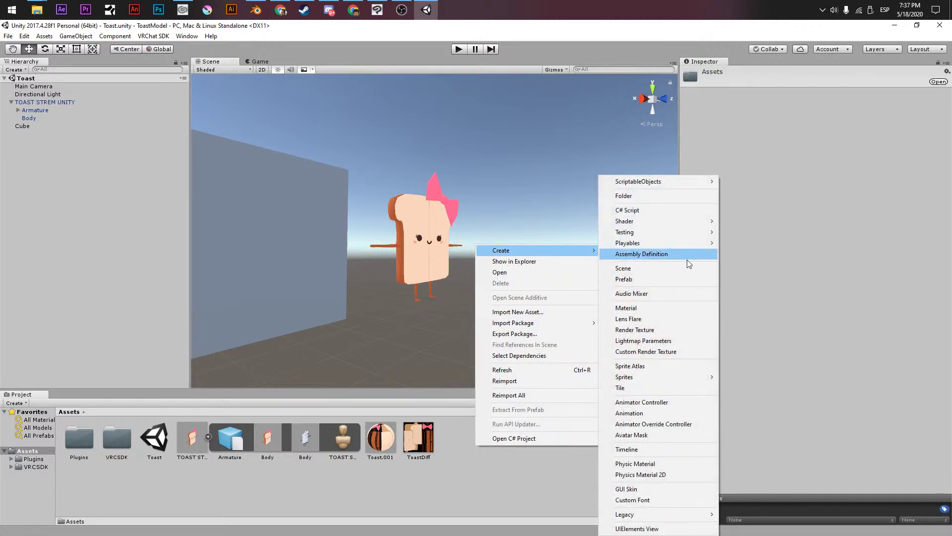
{"action": "left_click", "coordinate": [674, 307]}
{"action": "type", "text": "EMi"}
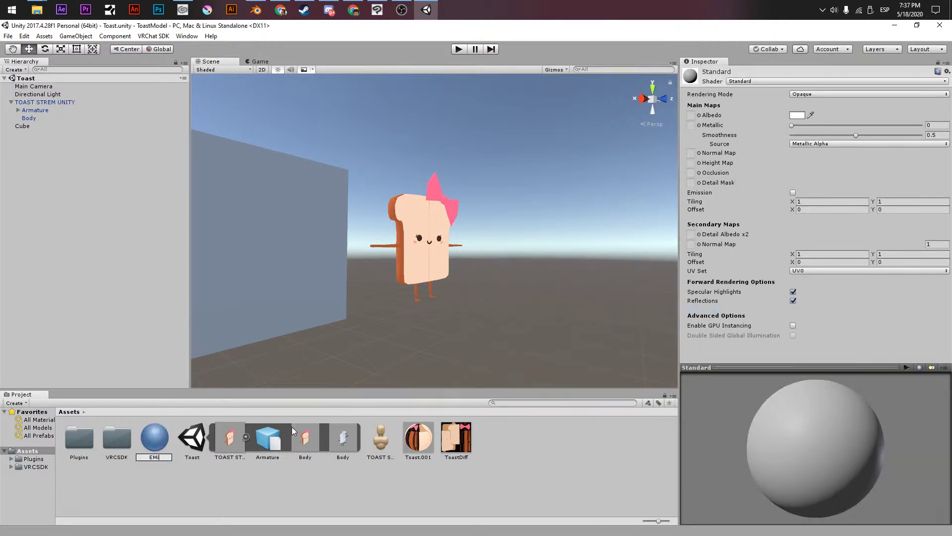
{"action": "key", "text": "Return"}
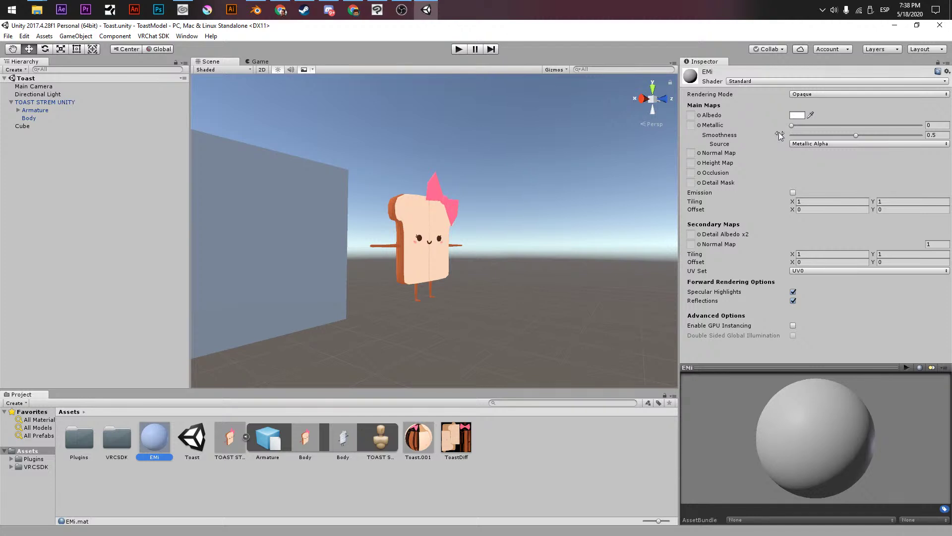
- Change the EMi material to the Skybox/6 Sided shader with a white tint color (FFFFFF80)
{"action": "left_click", "coordinate": [773, 81]}
{"action": "mouse_move", "coordinate": [773, 195]}
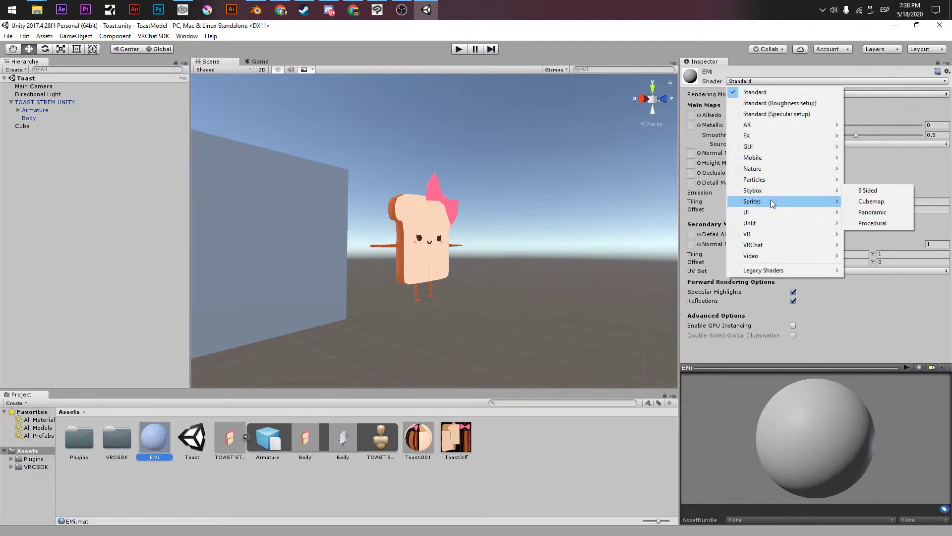
{"action": "left_click", "coordinate": [863, 191]}
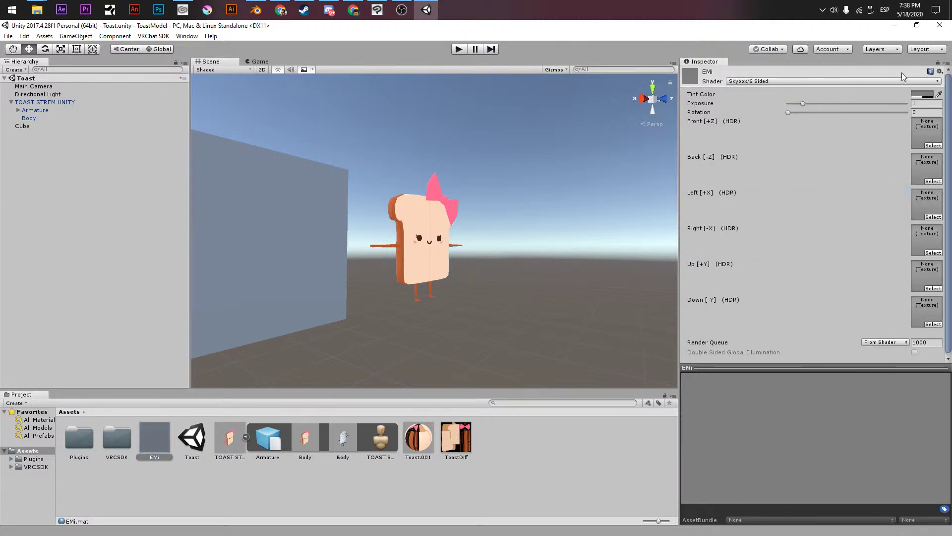
{"action": "left_click", "coordinate": [922, 94]}
{"action": "left_click_drag", "start_coordinate": [709, 233], "coordinate": [650, 198]}
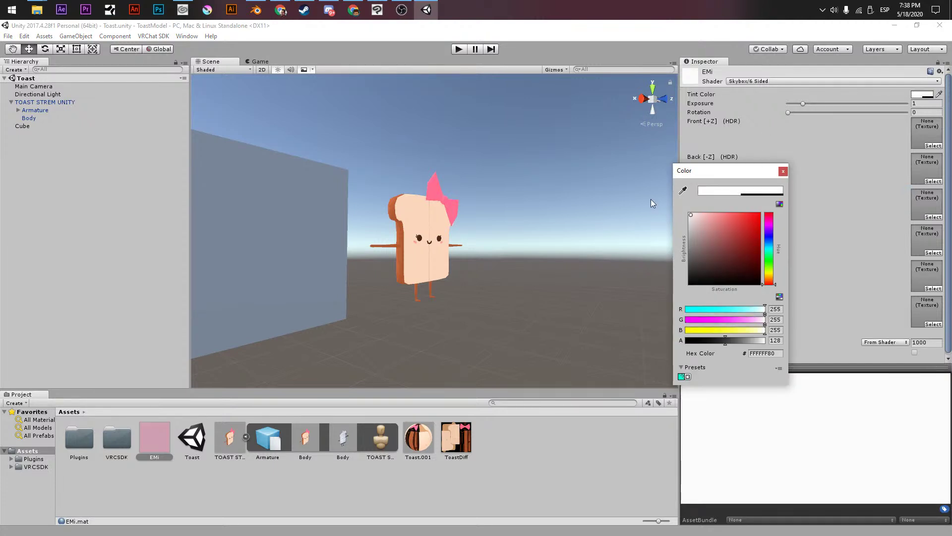
{"action": "left_click", "coordinate": [783, 171]}
- Apply the EMi material to the scene background as its skybox
{"action": "left_click_drag", "start_coordinate": [152, 444], "coordinate": [470, 201]}
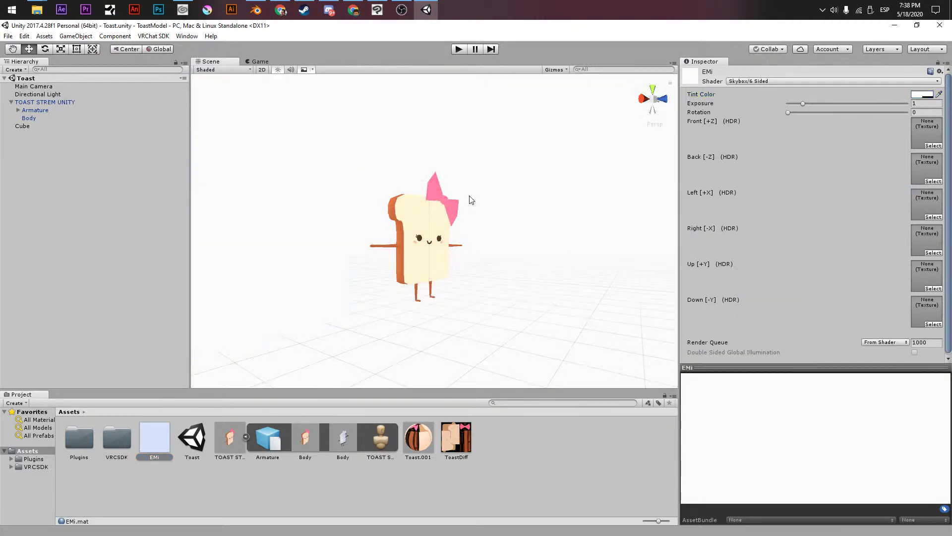
{"action": "left_click_drag", "start_coordinate": [480, 233], "coordinate": [330, 229], "text": "alt"}
{"action": "scroll", "coordinate": [519, 217], "scroll_direction": "up", "scroll_amount": 4, "text": "alt"}
{"action": "left_click_drag", "start_coordinate": [519, 217], "coordinate": [489, 203], "text": "alt"}
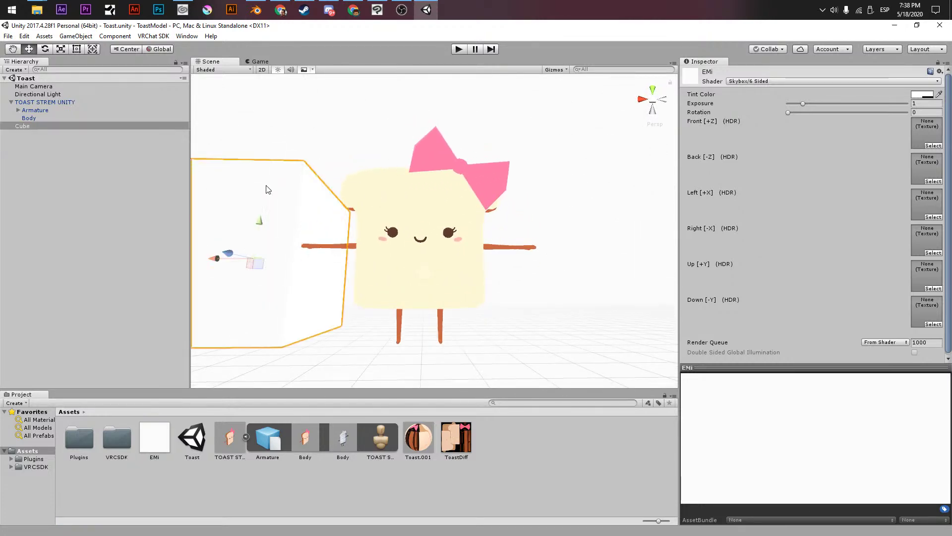
- Deactivate the reference cube to hide it from the scene
{"action": "left_click", "coordinate": [267, 189]}
{"action": "left_click", "coordinate": [704, 73]}
{"action": "scroll", "coordinate": [429, 259], "scroll_direction": "down", "scroll_amount": 3}
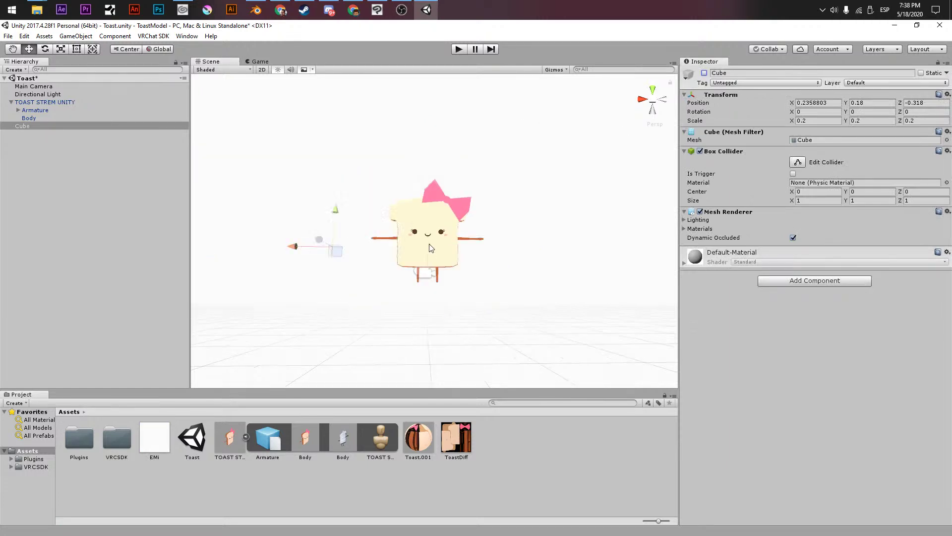
- Lower the EMi skybox material's exposure to 0.97
{"action": "left_click", "coordinate": [150, 443]}
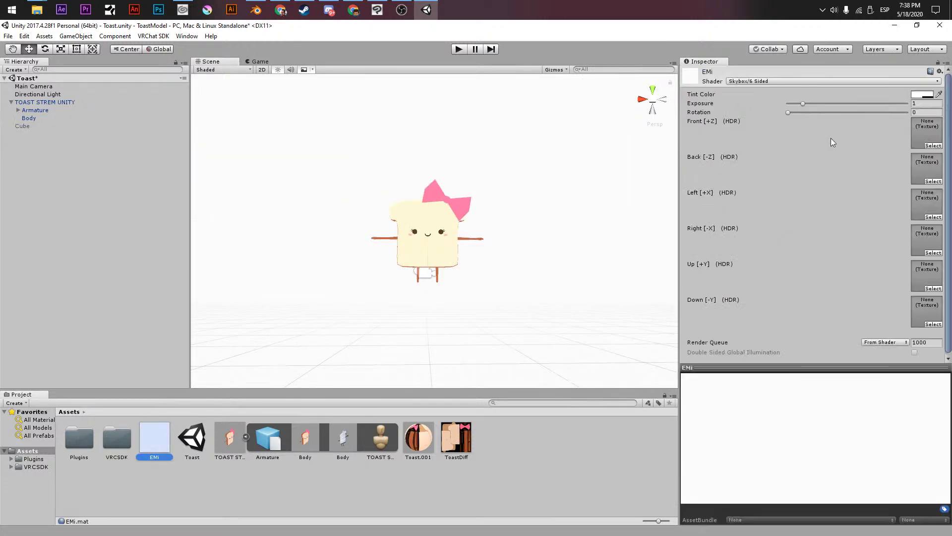
{"action": "left_click_drag", "start_coordinate": [800, 103], "coordinate": [802, 106]}
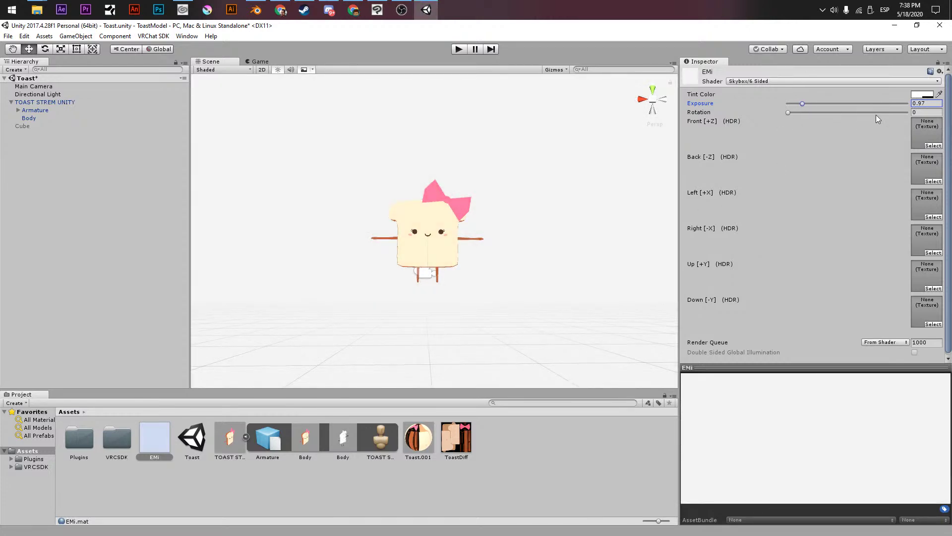
{"action": "scroll", "coordinate": [394, 222], "scroll_direction": "up", "scroll_amount": 4}
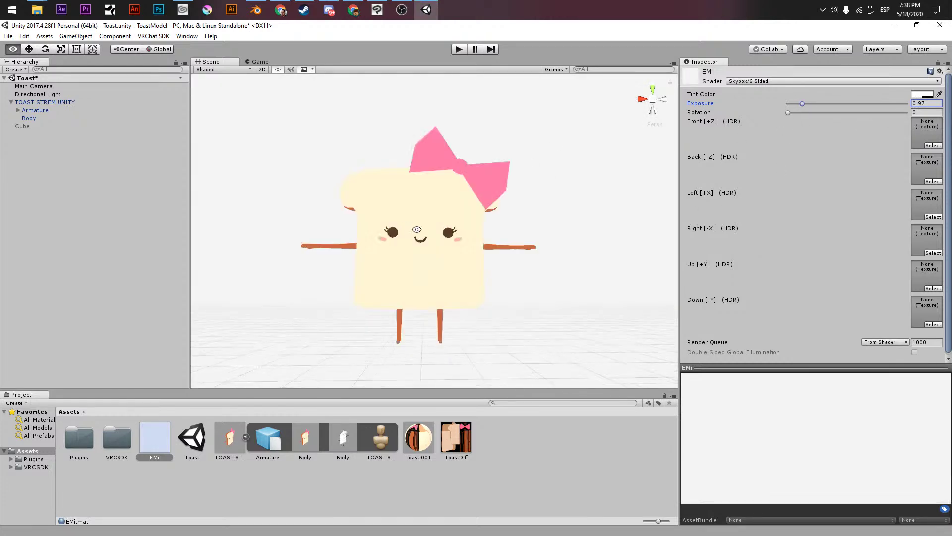
- Open the VRChat SDK control panel, dock it beside the Hierarchy and show the TOAST STREM UNITY avatar's build checks
{"action": "left_click", "coordinate": [37, 103]}
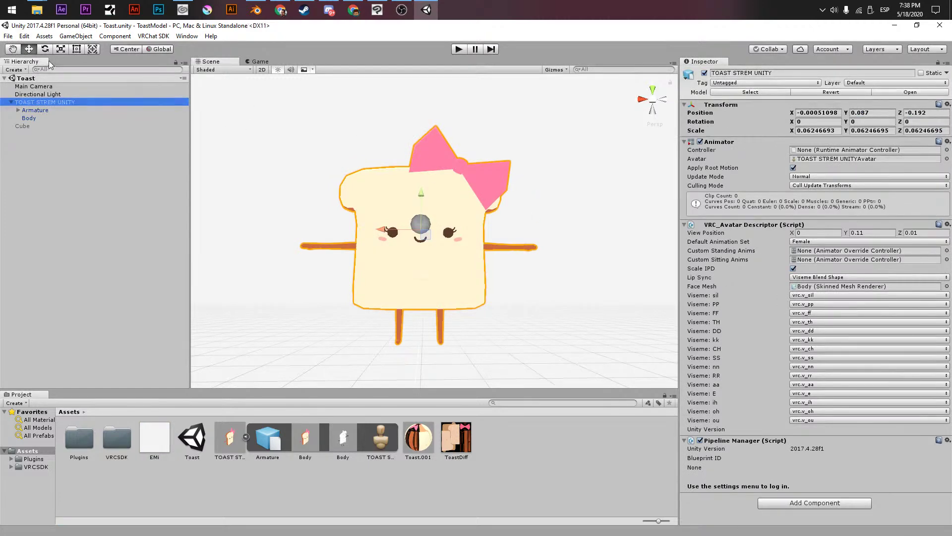
{"action": "left_click", "coordinate": [154, 36]}
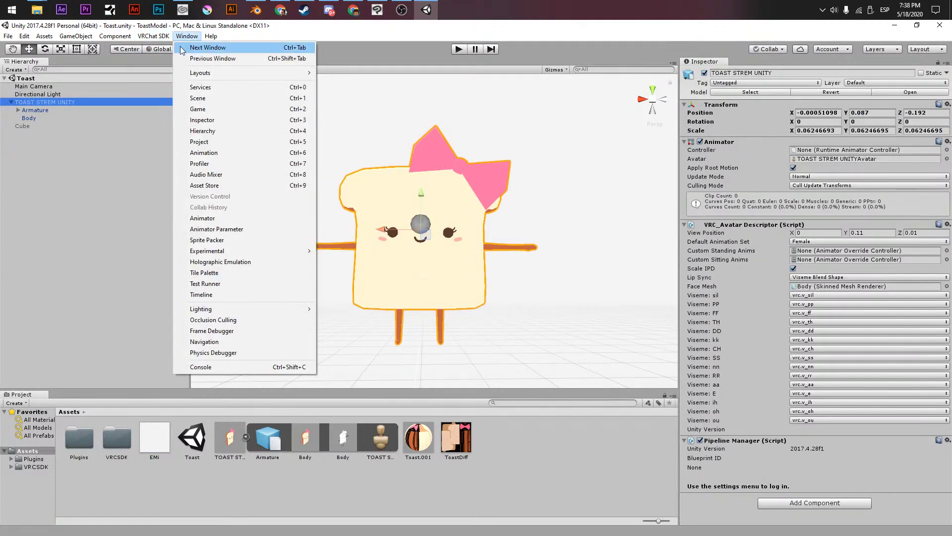
{"action": "left_click", "coordinate": [174, 64]}
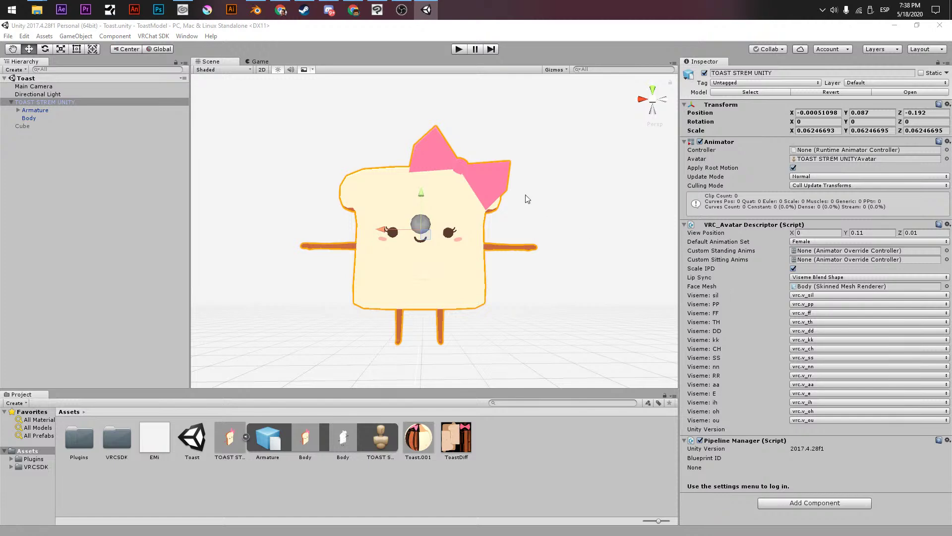
{"action": "left_click_drag", "start_coordinate": [496, 40], "coordinate": [117, 65]}
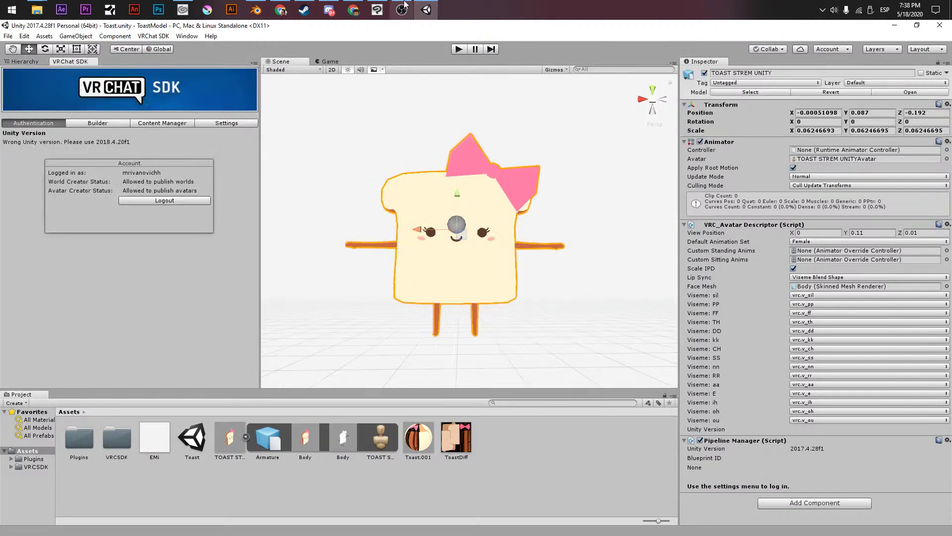
{"action": "left_click", "coordinate": [89, 123]}
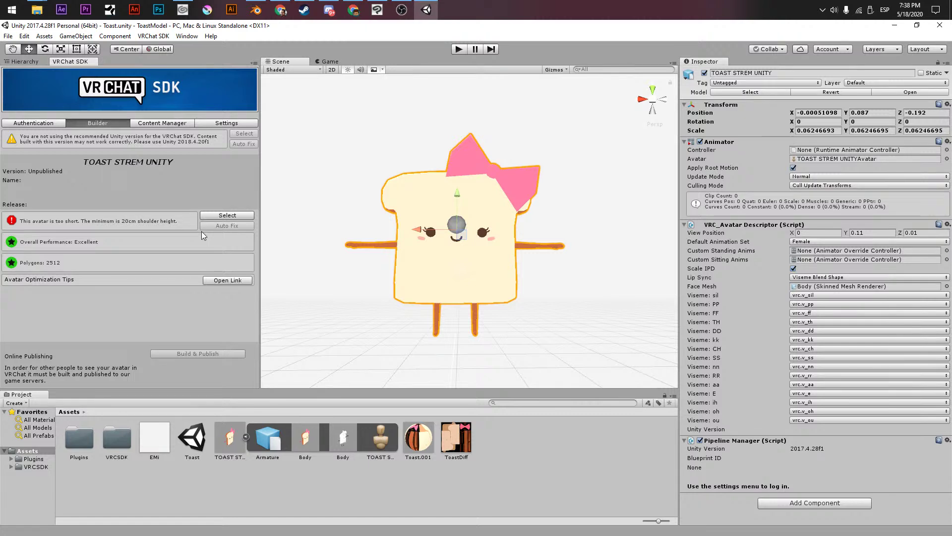
{"action": "left_click", "coordinate": [217, 217]}
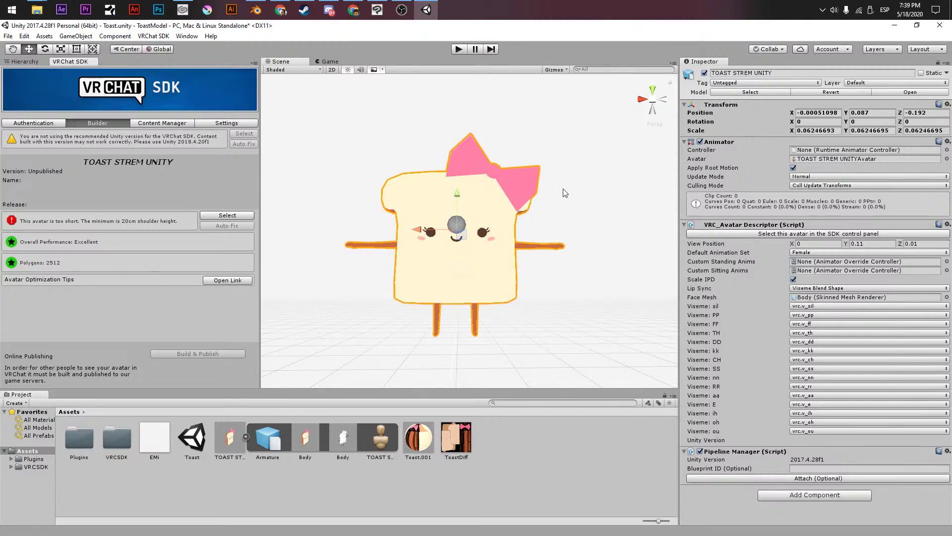
- Try raising the avatar descriptor's View Position Y to 0.2 and then 0.21 to address the height check
{"action": "left_click", "coordinate": [885, 243]}
{"action": "left_click", "coordinate": [889, 244]}
{"action": "key", "text": "BackSpace"}
{"action": "key", "text": "BackSpace"}
{"action": "type", "text": "2"}
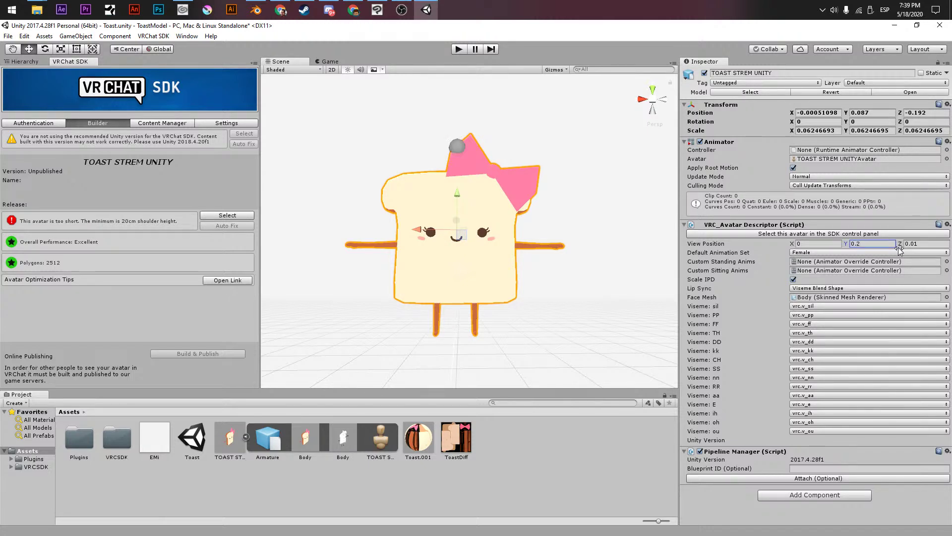
{"action": "left_click", "coordinate": [59, 174]}
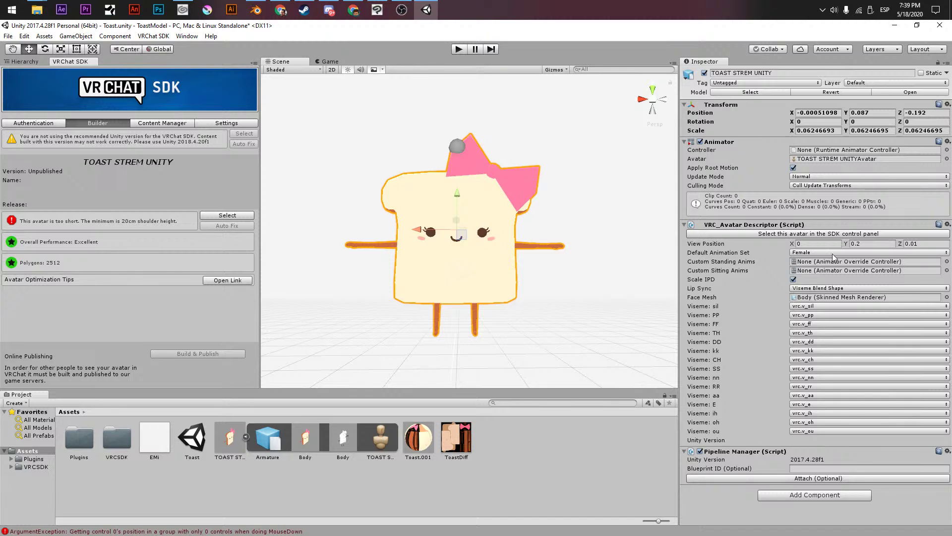
{"action": "left_click", "coordinate": [885, 243]}
{"action": "type", "text": "0."}
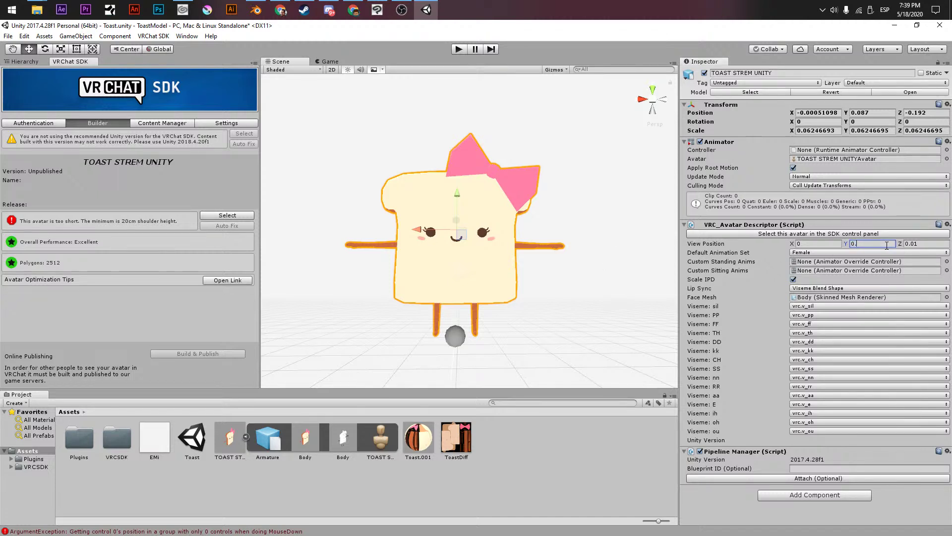
{"action": "type", "text": "21"}
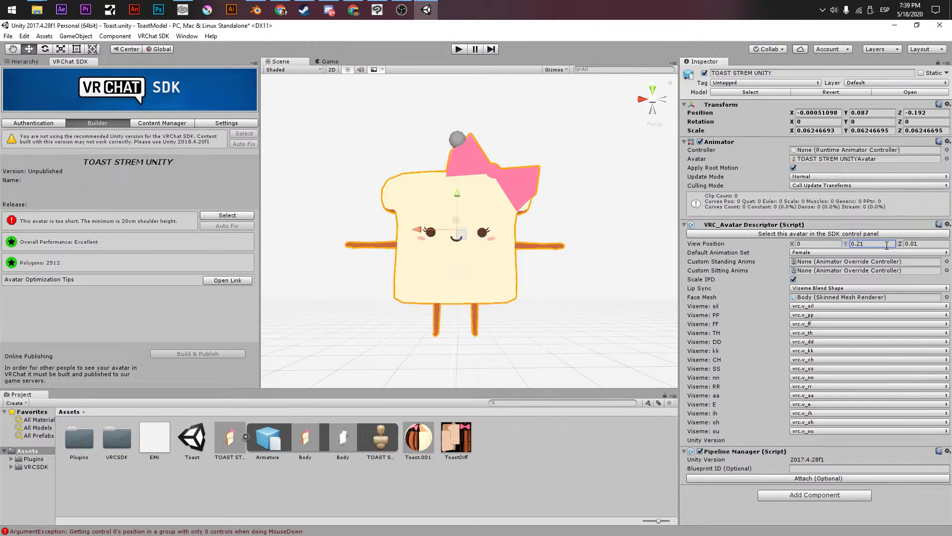
{"action": "left_click", "coordinate": [211, 223]}
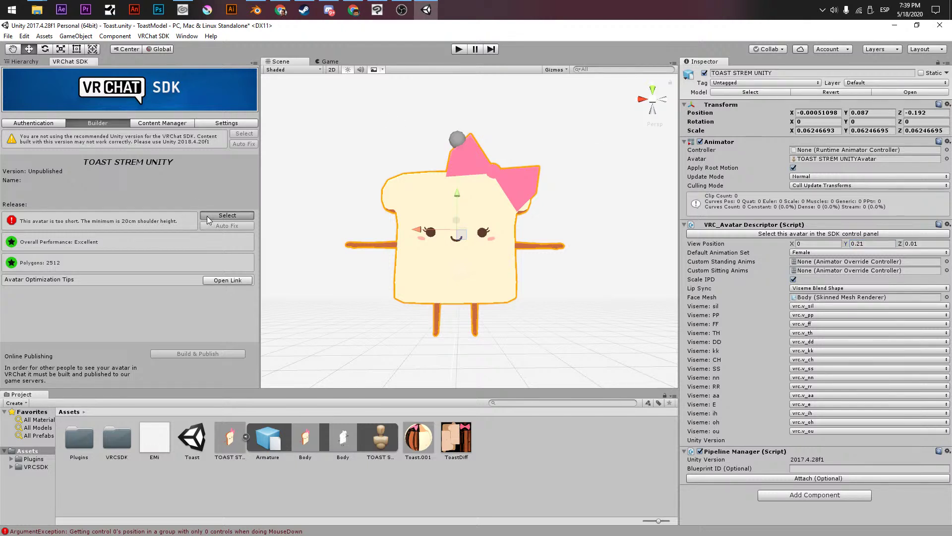
- Scale the TOAST STREM UNITY avatar uniformly to about 0.126 and recheck its height in the SDK builder
{"action": "left_click", "coordinate": [33, 64]}
{"action": "left_click", "coordinate": [64, 59]}
{"action": "left_click", "coordinate": [29, 63]}
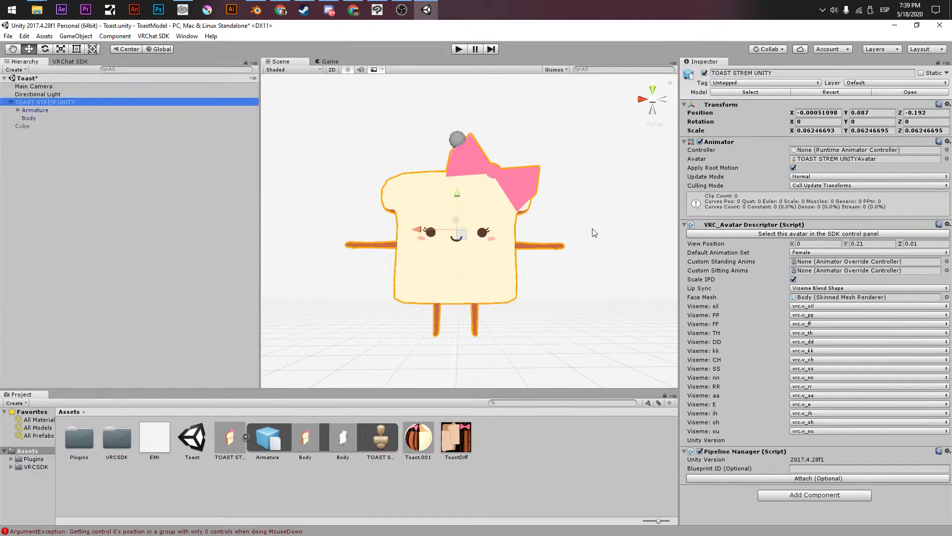
{"action": "key", "text": "e"}
{"action": "left_click_drag", "start_coordinate": [465, 231], "coordinate": [418, 149], "text": "alt"}
{"action": "key", "text": "r"}
{"action": "key", "text": "w"}
{"action": "left_click", "coordinate": [73, 63]}
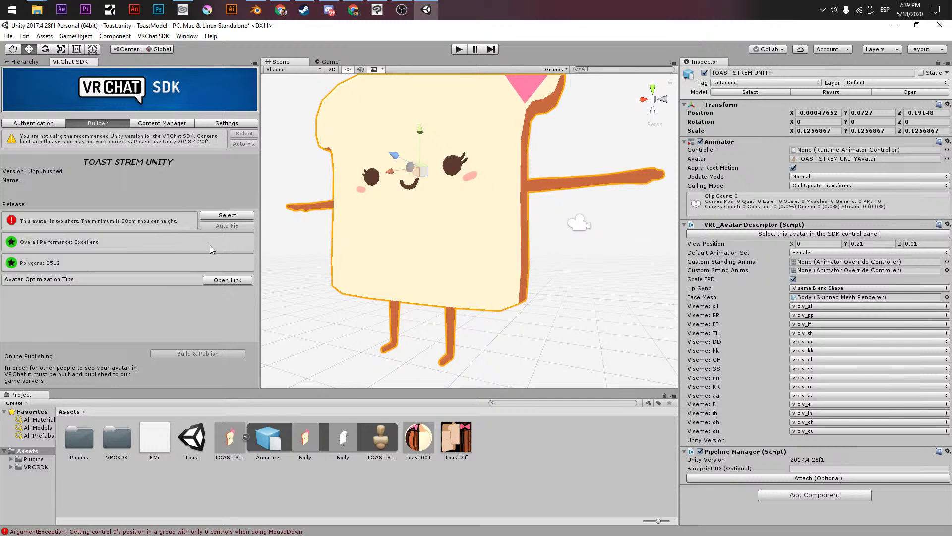
{"action": "left_click", "coordinate": [217, 216]}
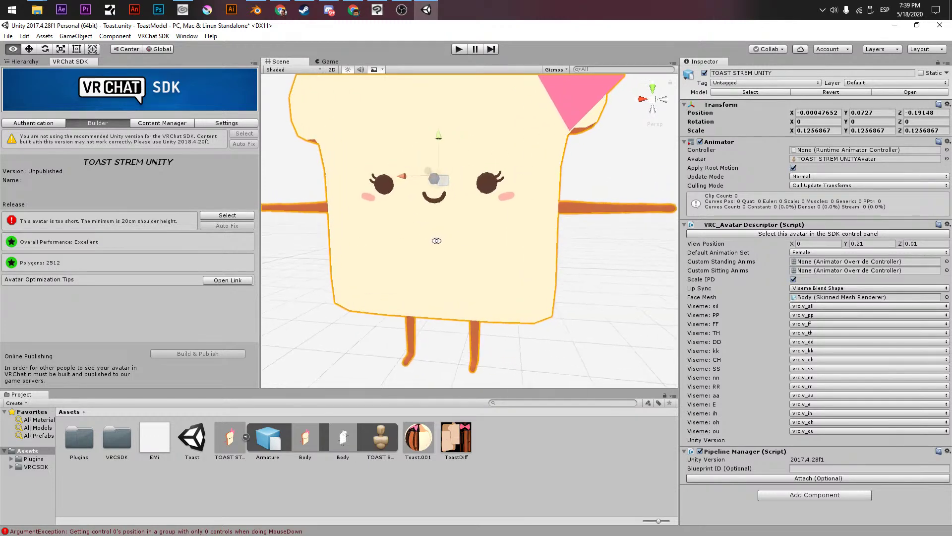
{"action": "scroll", "coordinate": [436, 214], "scroll_direction": "down", "scroll_amount": 3}
{"action": "left_click", "coordinate": [525, 167]}
{"action": "left_click", "coordinate": [481, 220]}
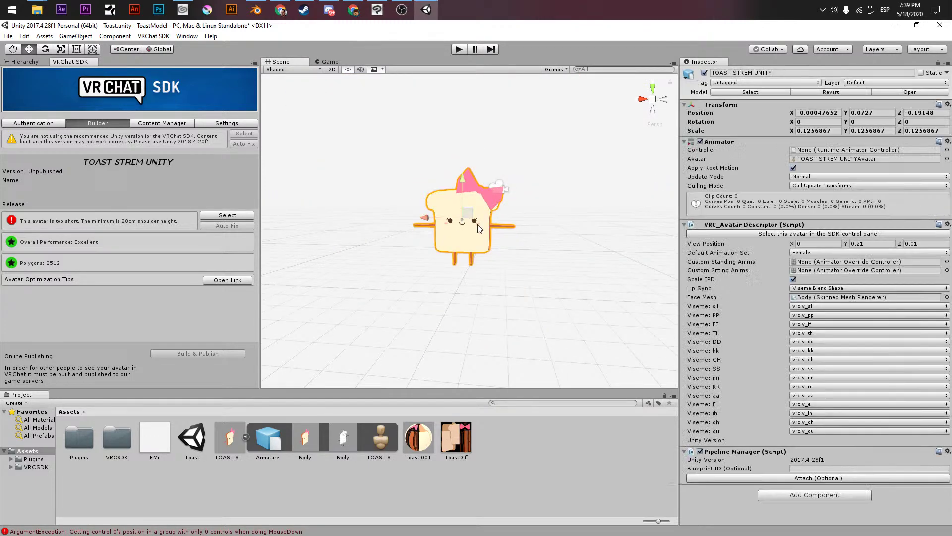
{"action": "left_click", "coordinate": [220, 217]}
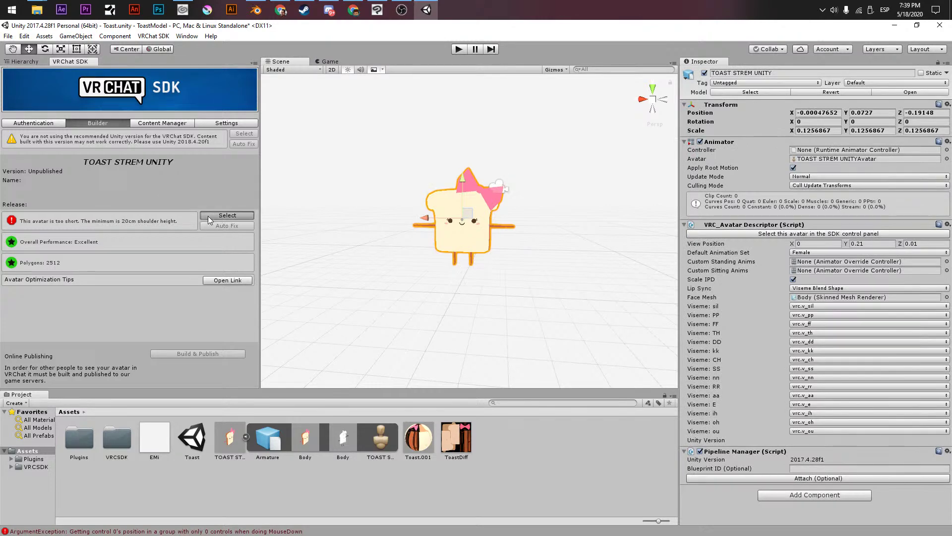
- Enlarge the avatar uniformly to a scale of about 0.24
{"action": "left_click_drag", "start_coordinate": [511, 204], "coordinate": [356, 240], "text": "alt"}
{"action": "scroll", "coordinate": [422, 158], "scroll_direction": "down", "scroll_amount": 6}
{"action": "key", "text": "r"}
{"action": "left_click_drag", "start_coordinate": [457, 211], "coordinate": [456, 162]}
{"action": "key", "text": "e"}
{"action": "key", "text": "w"}
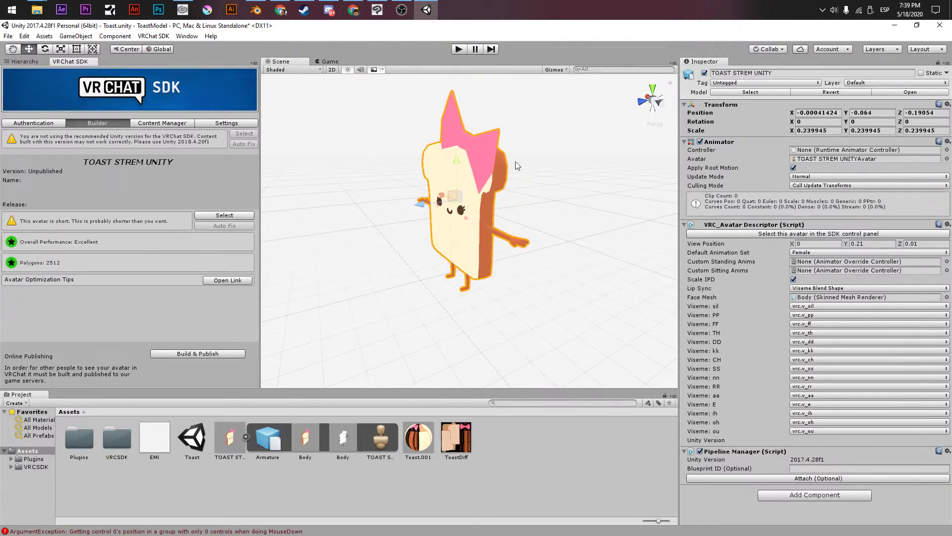
- Reduce the avatar's uniform scale to about 0.142, keeping it close to the SDK's minimum height
{"action": "scroll", "coordinate": [521, 164], "scroll_direction": "up", "scroll_amount": 5}
{"action": "key", "text": "r"}
{"action": "left_click_drag", "start_coordinate": [453, 169], "coordinate": [361, 211]}
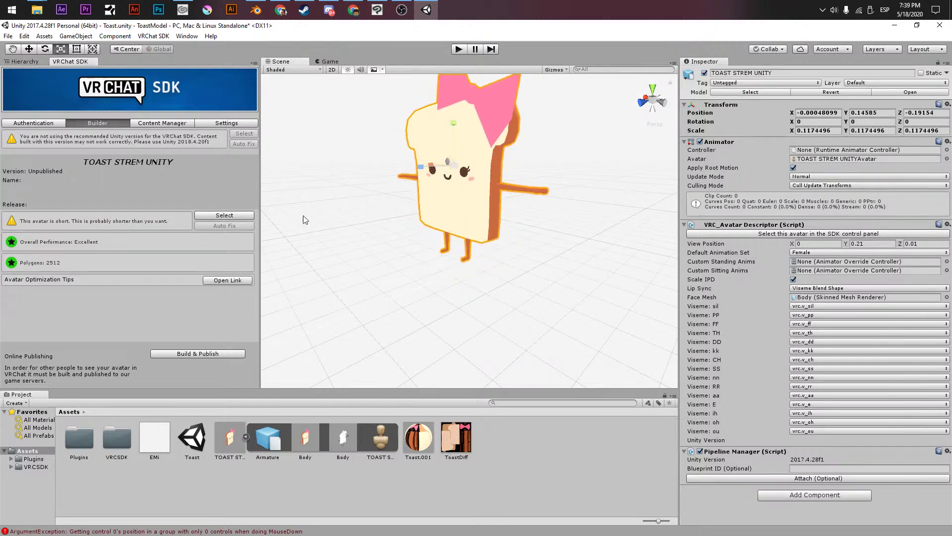
{"action": "left_click_drag", "start_coordinate": [455, 171], "coordinate": [471, 159]}
{"action": "key", "text": "alt"}
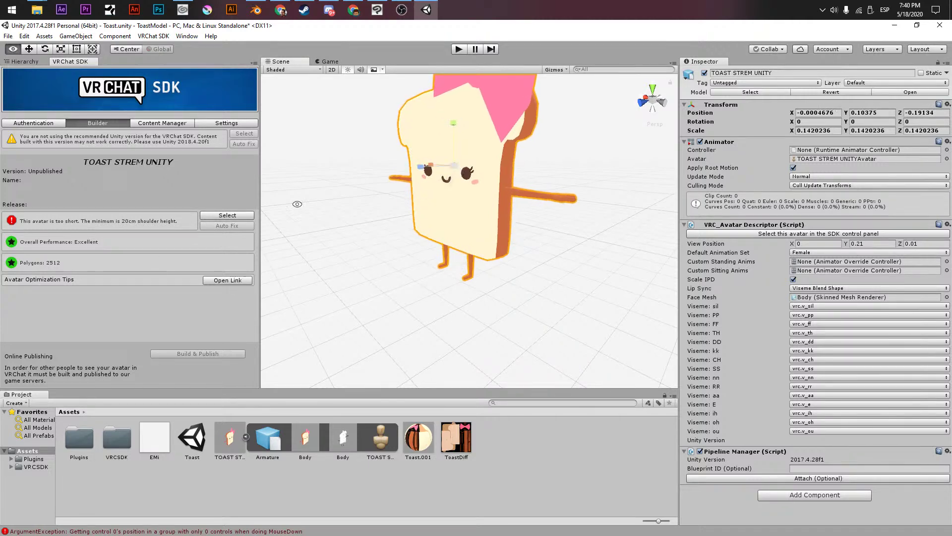
- Set the avatar's View Position to Y 0.24 and Z 0.02, and save the scene
{"action": "left_click", "coordinate": [885, 244]}
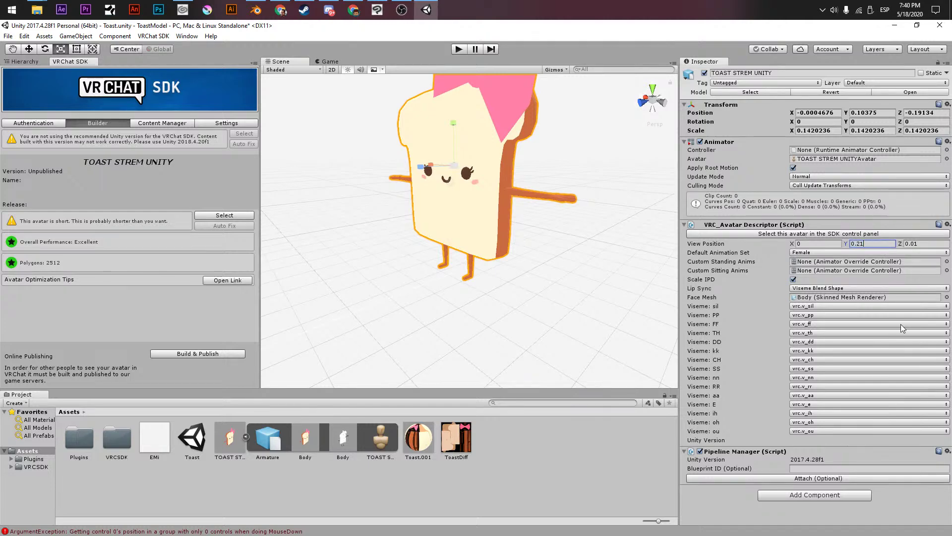
{"action": "key", "text": "BackSpace"}
{"action": "type", "text": "3"}
{"action": "key", "text": "BackSpace"}
{"action": "type", "text": "1"}
{"action": "key", "text": "Tab"}
{"action": "key", "text": "BackSpace"}
{"action": "type", "text": "5"}
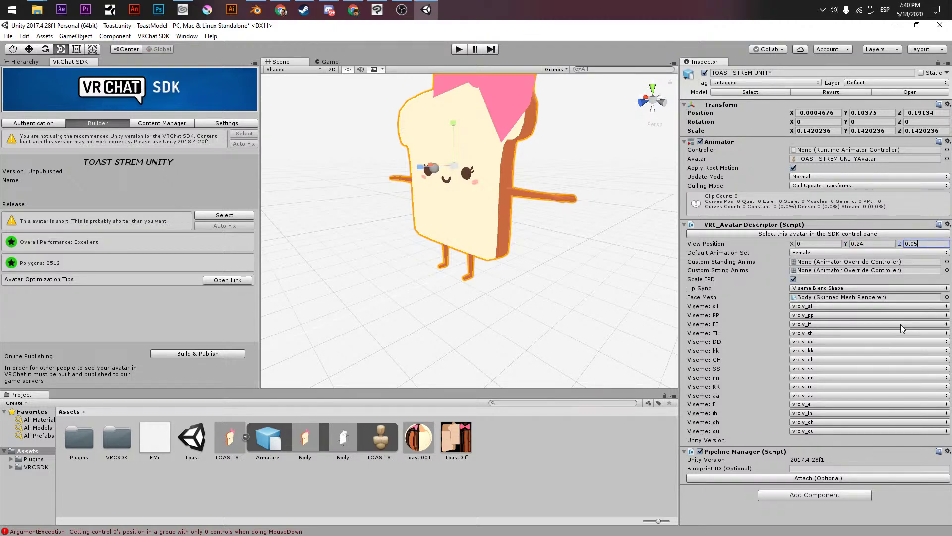
{"action": "key", "text": "BackSpace"}
{"action": "type", "text": "2"}
{"action": "scroll", "coordinate": [447, 187], "scroll_direction": "down", "scroll_amount": 6}
{"action": "left_click_drag", "start_coordinate": [449, 188], "coordinate": [558, 182], "text": "alt"}
{"action": "key", "text": "ctrl+s"}
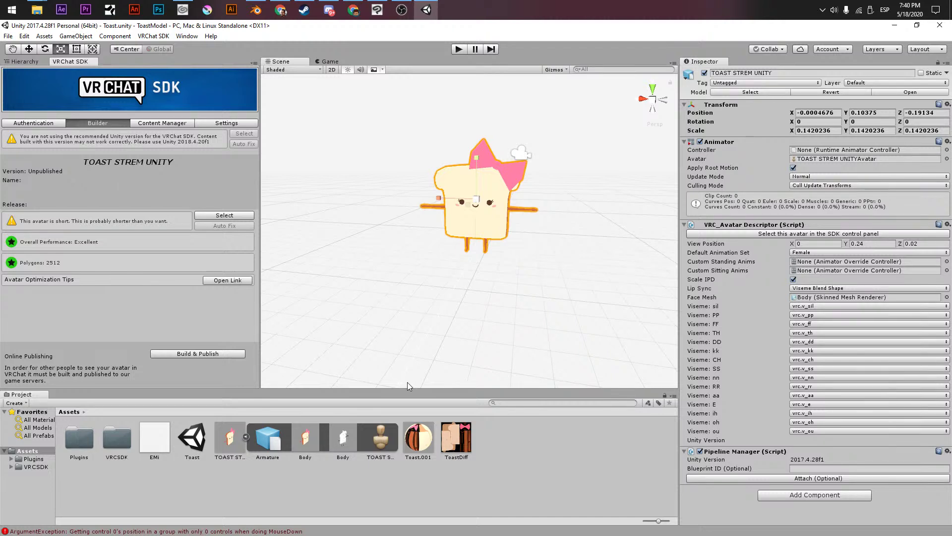
- Duplicate the TOAST STREM UNITY avatar in the scene and deactivate the original
{"action": "left_click", "coordinate": [23, 61]}
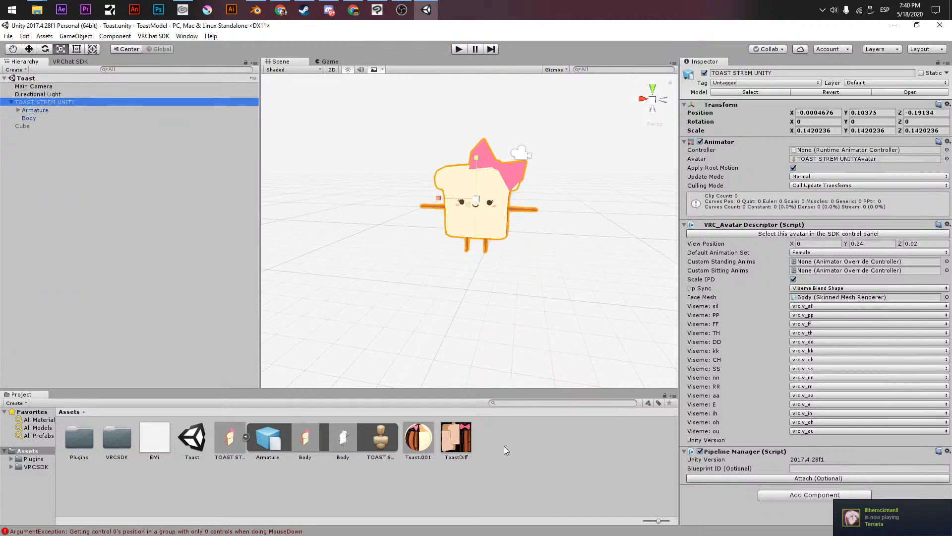
{"action": "left_click", "coordinate": [246, 437]}
{"action": "left_click", "coordinate": [29, 111]}
{"action": "left_click", "coordinate": [42, 102]}
{"action": "key", "text": "ctrl+d"}
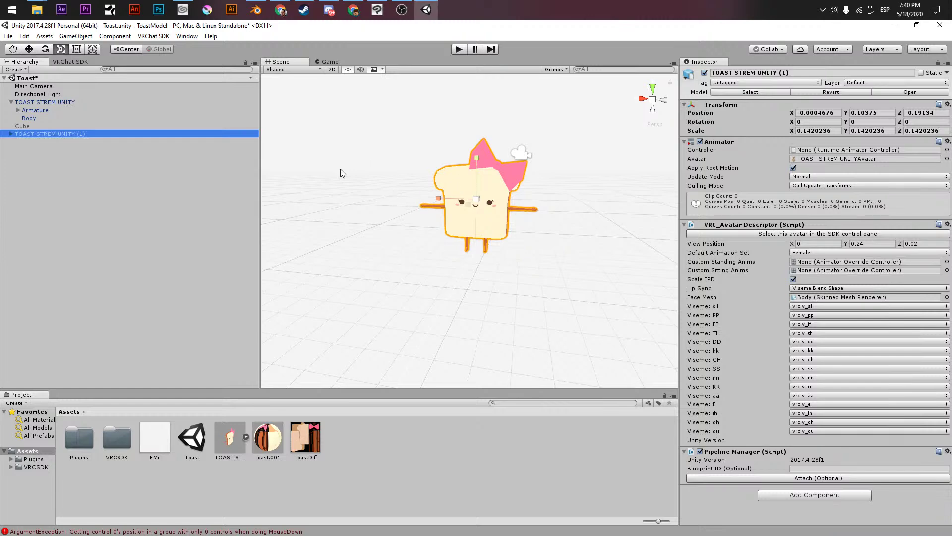
{"action": "left_click", "coordinate": [97, 95]}
{"action": "left_click", "coordinate": [76, 103]}
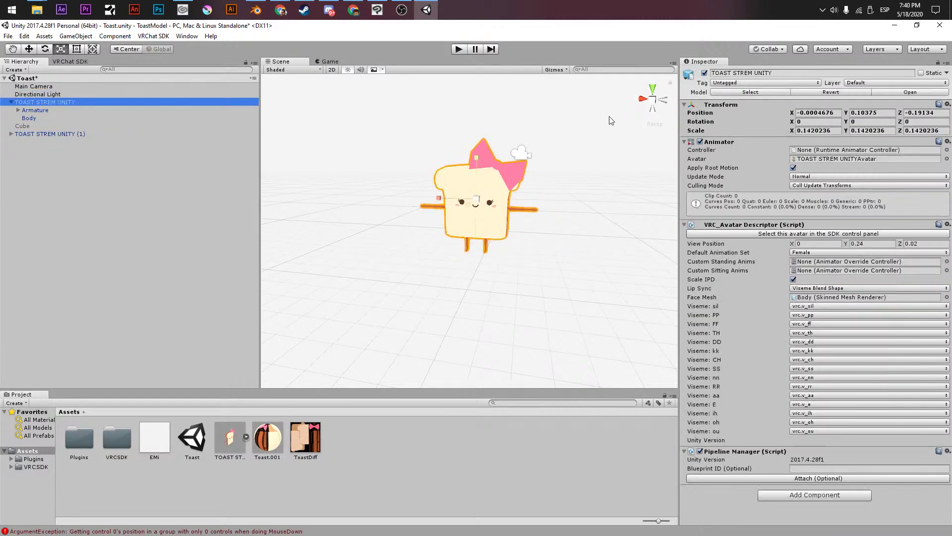
{"action": "left_click", "coordinate": [704, 73]}
- Open the Animation window for the duplicated avatar, dock it beside the Project window and widen it
{"action": "left_click", "coordinate": [70, 134]}
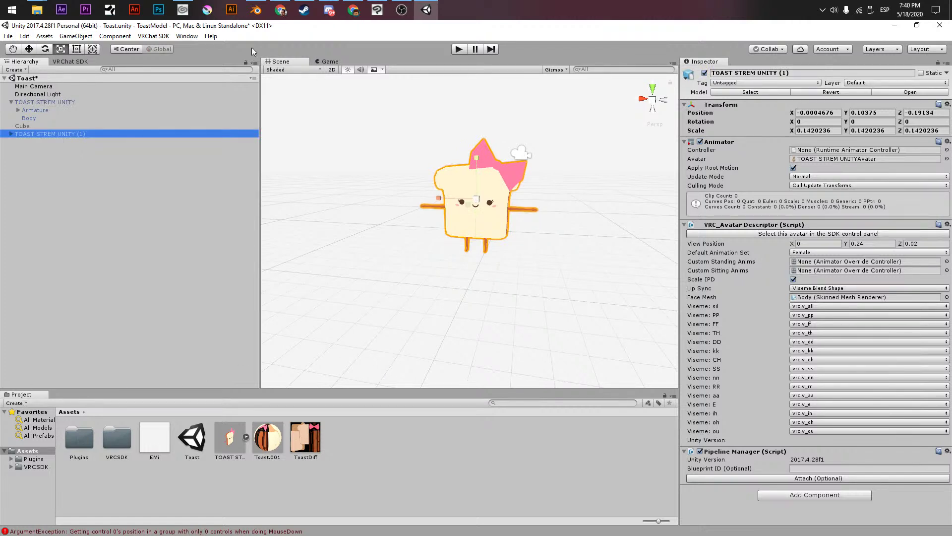
{"action": "left_click", "coordinate": [186, 35]}
{"action": "left_click", "coordinate": [206, 131]}
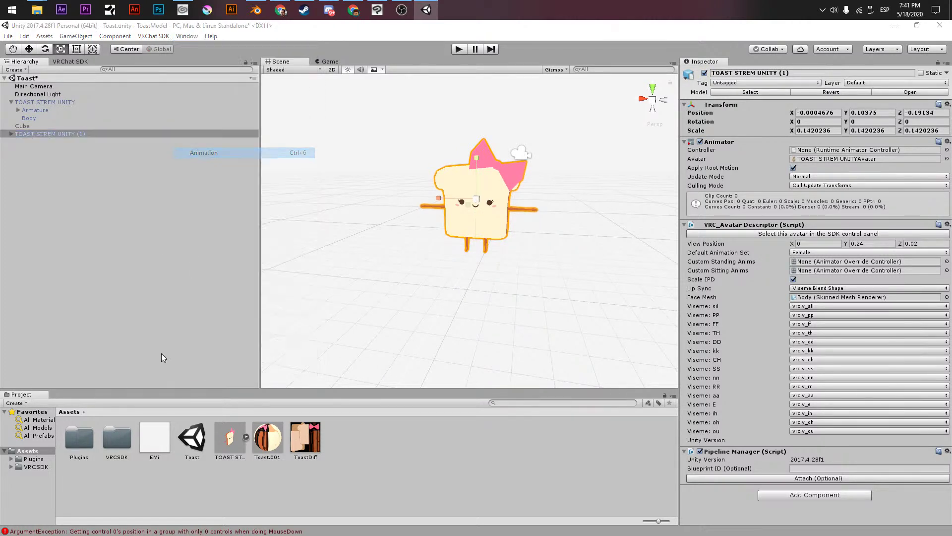
{"action": "left_click_drag", "start_coordinate": [620, 99], "coordinate": [17, 445]}
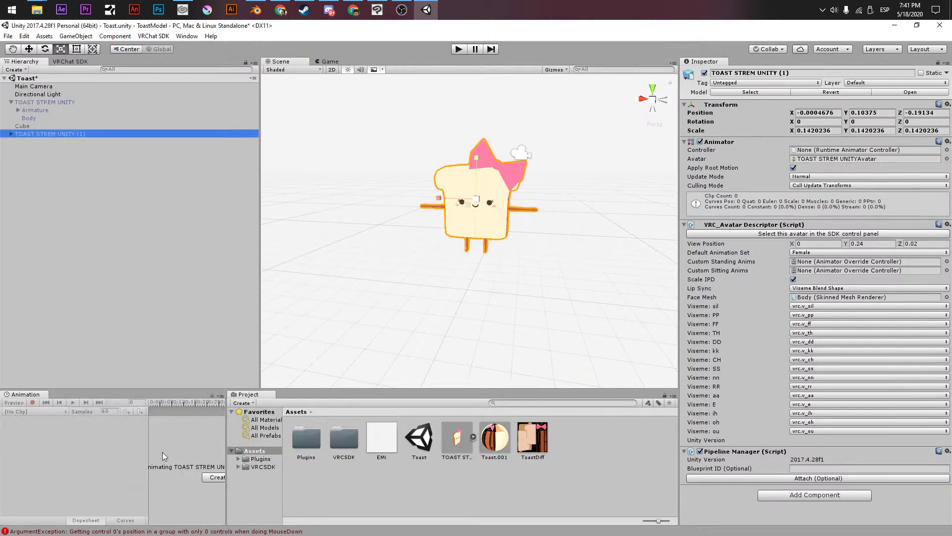
{"action": "left_click_drag", "start_coordinate": [226, 423], "coordinate": [398, 451]}
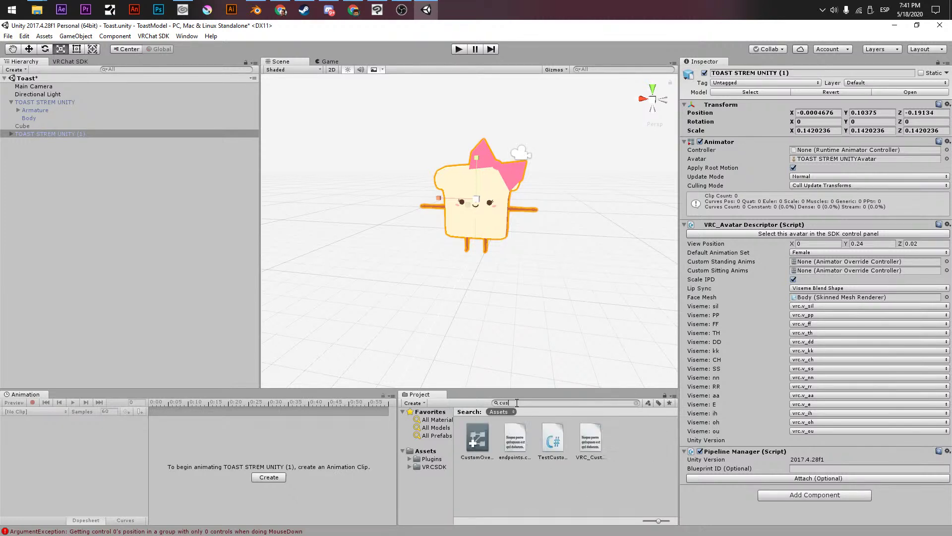
- Copy the CustomOverrideEmpty controller into the main Assets folder and rename the copy ToastCustom
{"action": "left_click_drag", "start_coordinate": [478, 439], "coordinate": [426, 451]}
{"action": "left_click", "coordinate": [426, 451]}
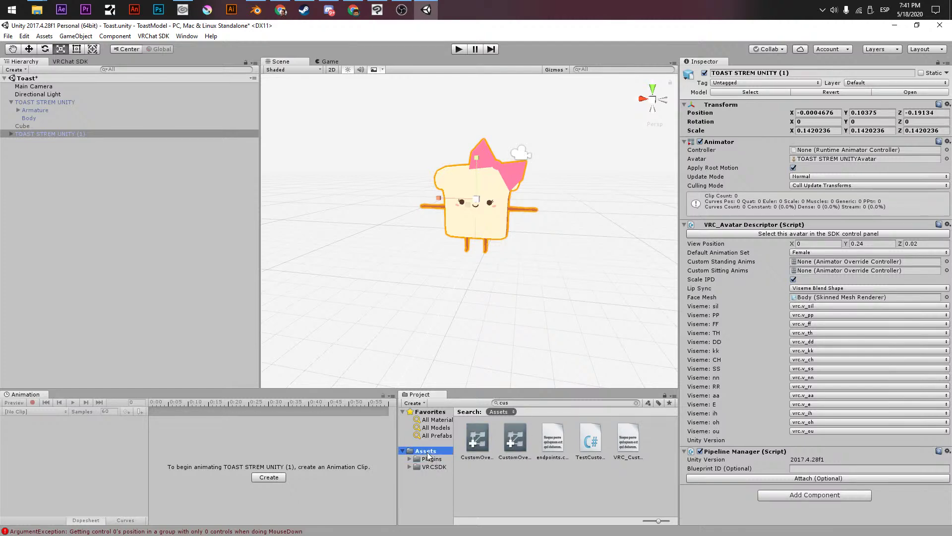
{"action": "left_click", "coordinate": [562, 442]}
{"action": "left_click", "coordinate": [565, 440]}
{"action": "type", "text": "ToastCustom"}
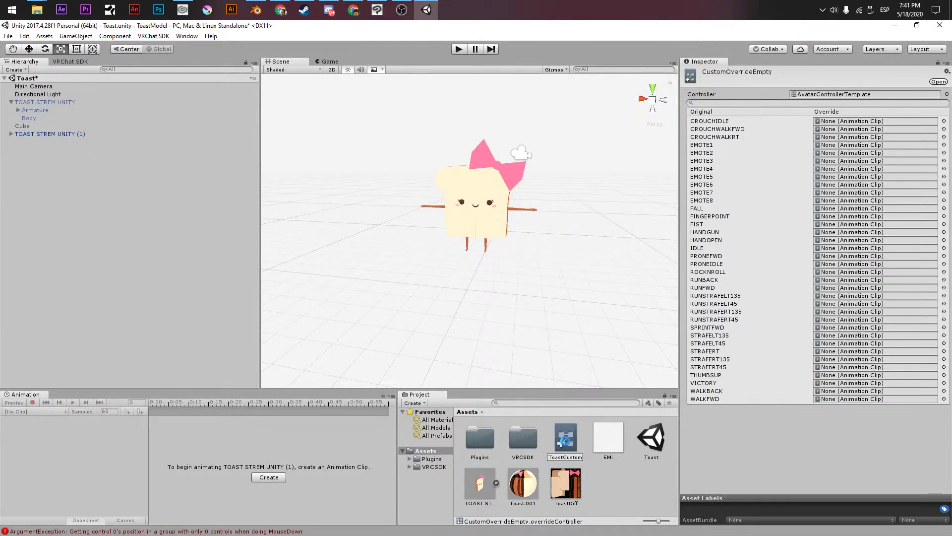
{"action": "key", "text": "Return"}
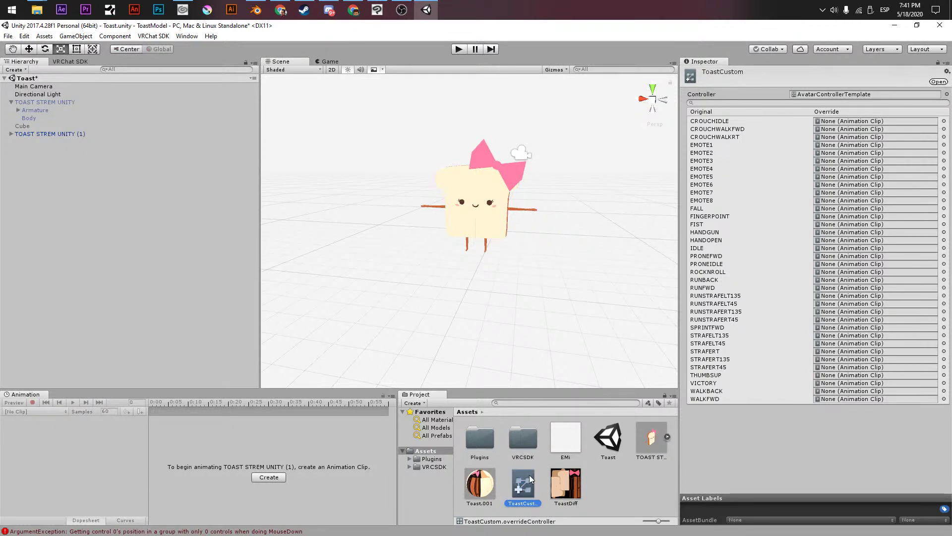
- Assign ToastCustom as the Animator controller of TOAST STREM UNITY (1)
{"action": "left_click", "coordinate": [29, 134]}
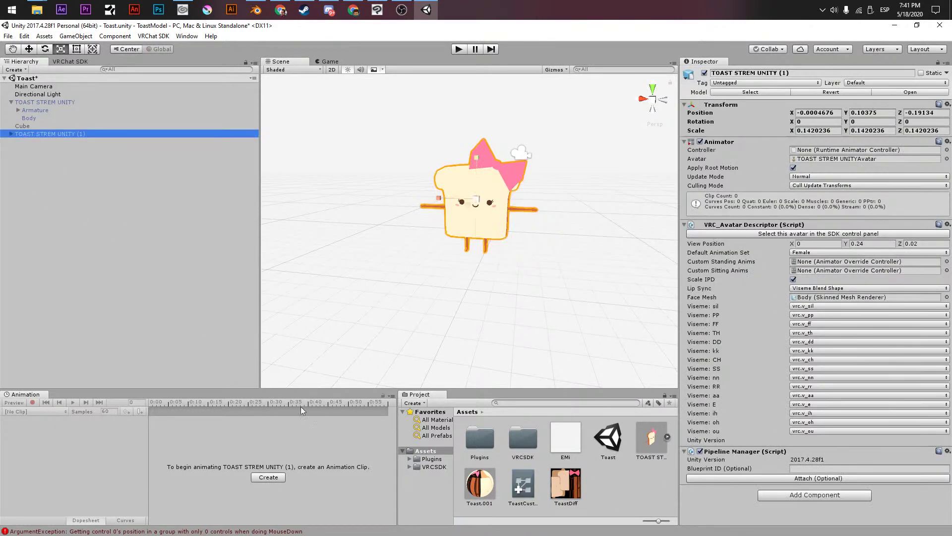
{"action": "left_click_drag", "start_coordinate": [523, 486], "coordinate": [813, 149]}
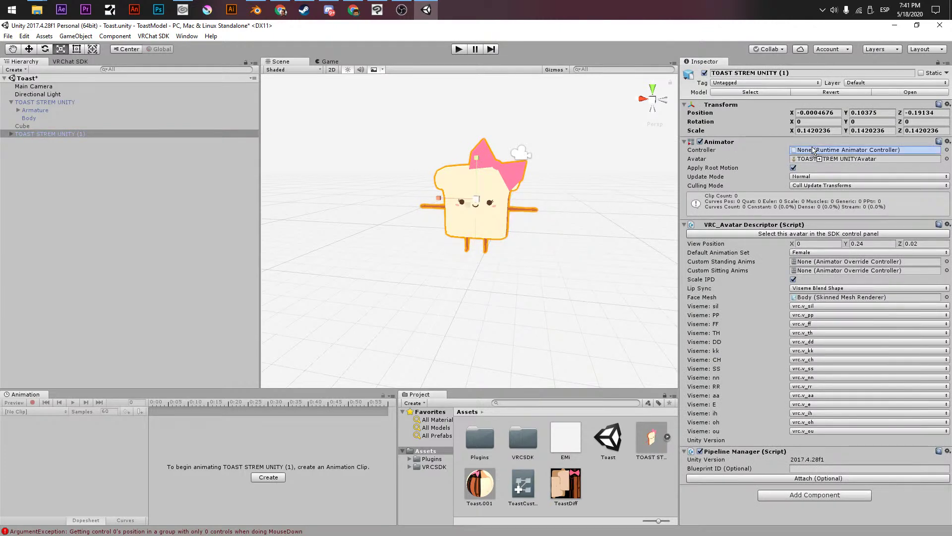
- Create a new animation clip named Sad in the main Assets folder
{"action": "left_click", "coordinate": [637, 476]}
{"action": "right_click", "coordinate": [618, 486]}
{"action": "mouse_move", "coordinate": [647, 291]}
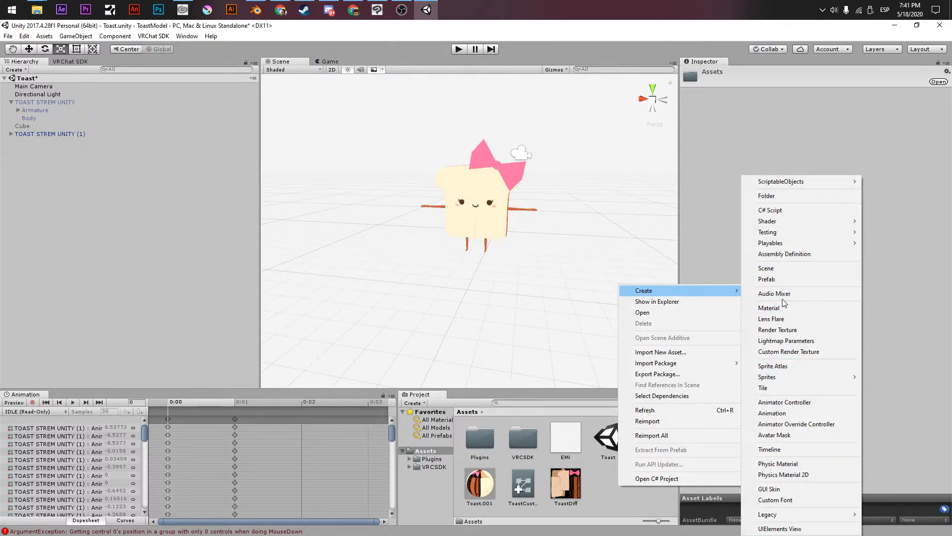
{"action": "left_click", "coordinate": [789, 412]}
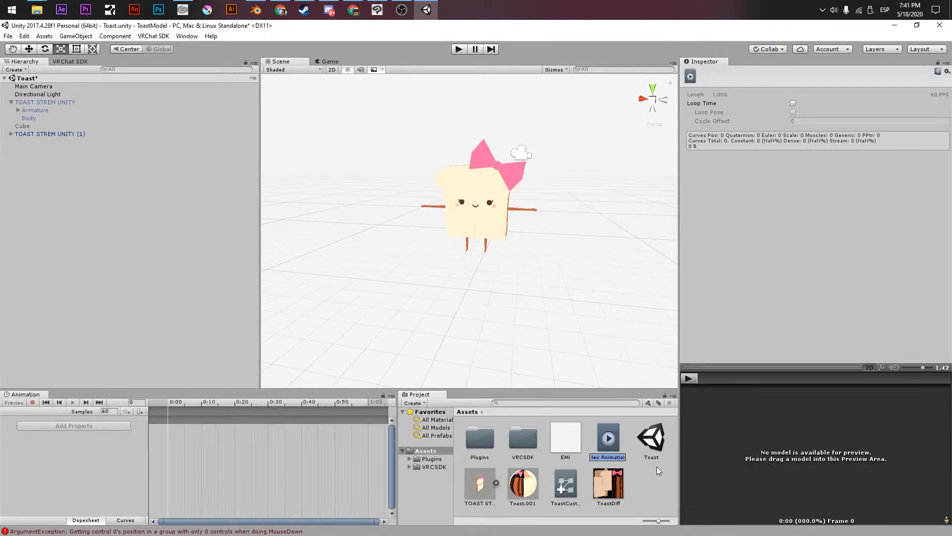
{"action": "type", "text": "Sad"}
{"action": "key", "text": "Return"}
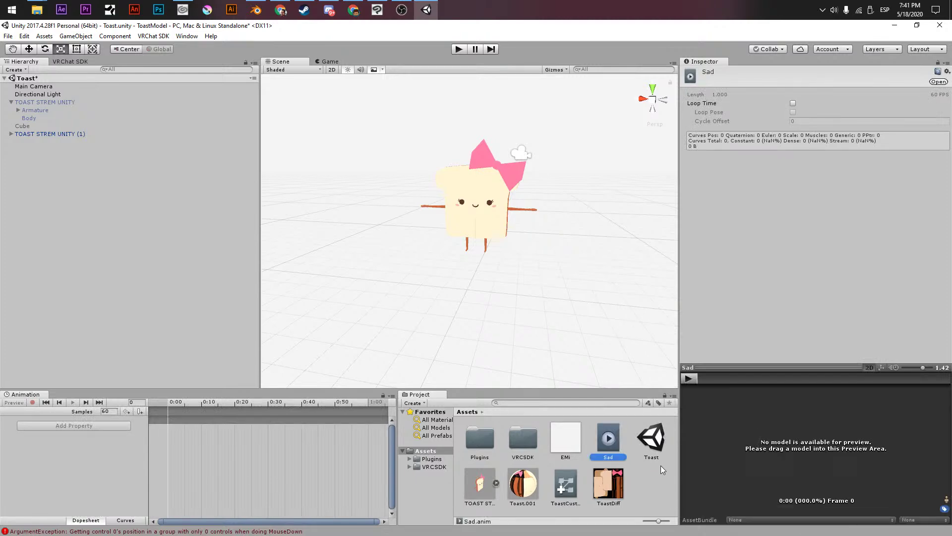
- Duplicate the Sad clip and name the copy Surprise
{"action": "key", "text": "ctrl+d"}
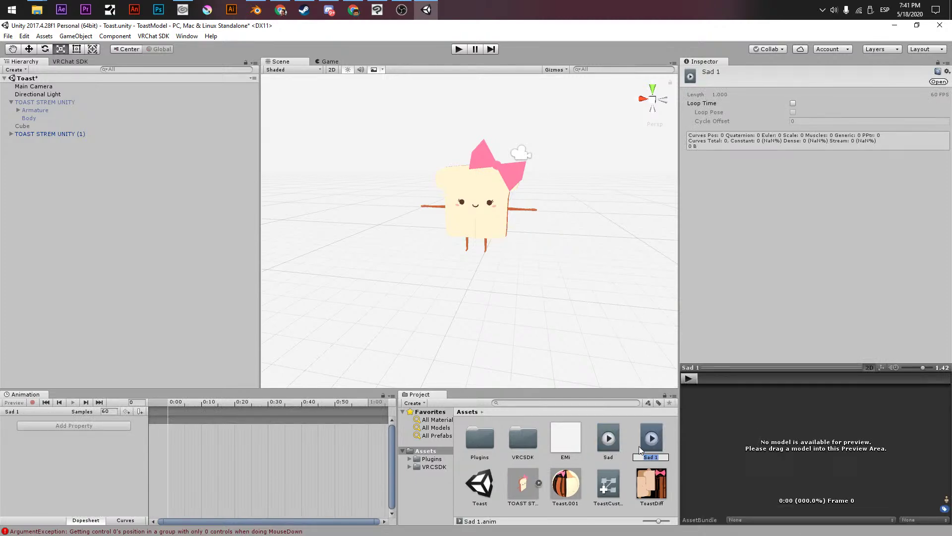
{"action": "type", "text": "Surprice"}
{"action": "key", "text": "Return"}
{"action": "key", "text": "F2"}
{"action": "type", "text": "s"}
{"action": "key", "text": "Return"}
- In the ToastCustom override controller, assign Sad to ROCKNROLL and Surprise to FINGERPOINT
{"action": "left_click", "coordinate": [609, 438]}
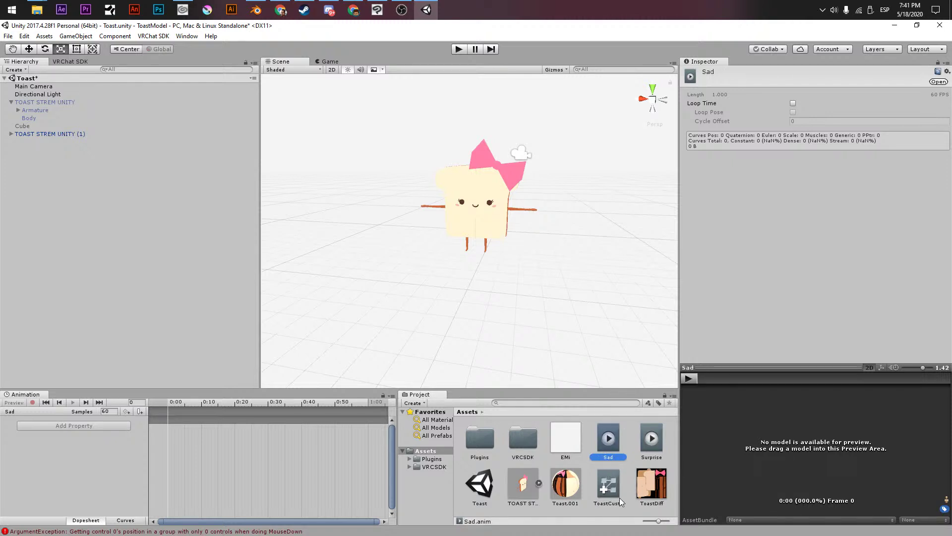
{"action": "left_click", "coordinate": [608, 485]}
{"action": "left_click_drag", "start_coordinate": [613, 435], "coordinate": [826, 218]}
{"action": "left_click_drag", "start_coordinate": [609, 436], "coordinate": [825, 277]}
{"action": "left_click_drag", "start_coordinate": [642, 437], "coordinate": [816, 224]}
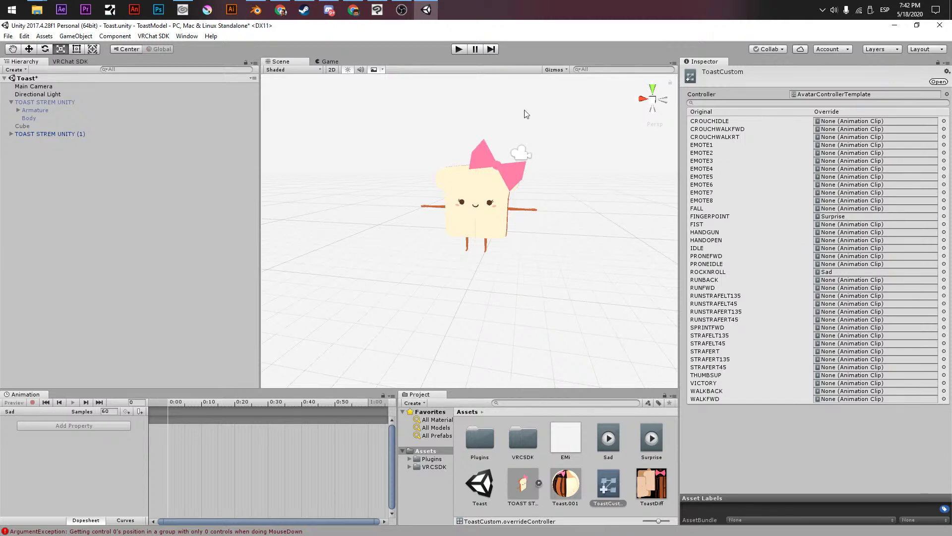
- Load the Sad clip for TOAST STREM UNITY (1) and start recording keyframes at frame 1
{"action": "left_click", "coordinate": [50, 134]}
{"action": "left_click", "coordinate": [15, 411]}
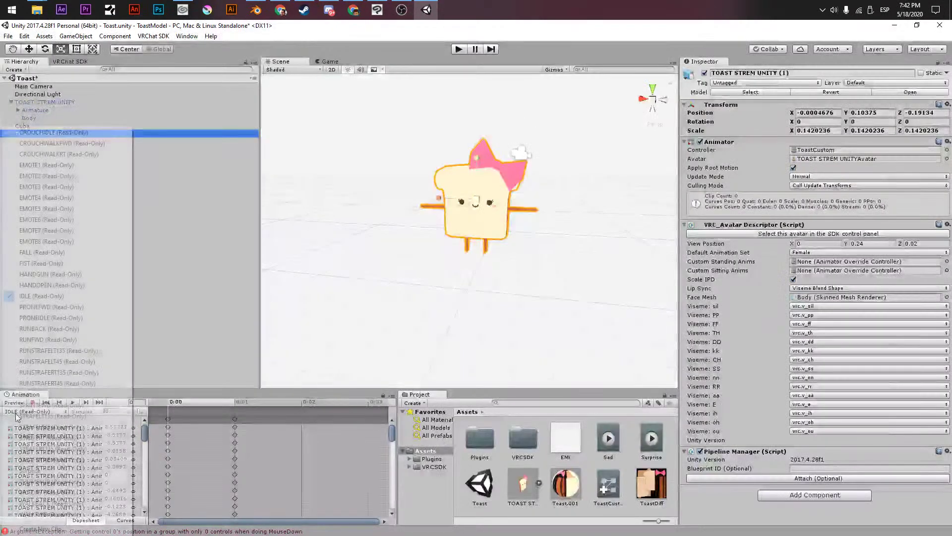
{"action": "left_click", "coordinate": [30, 393]}
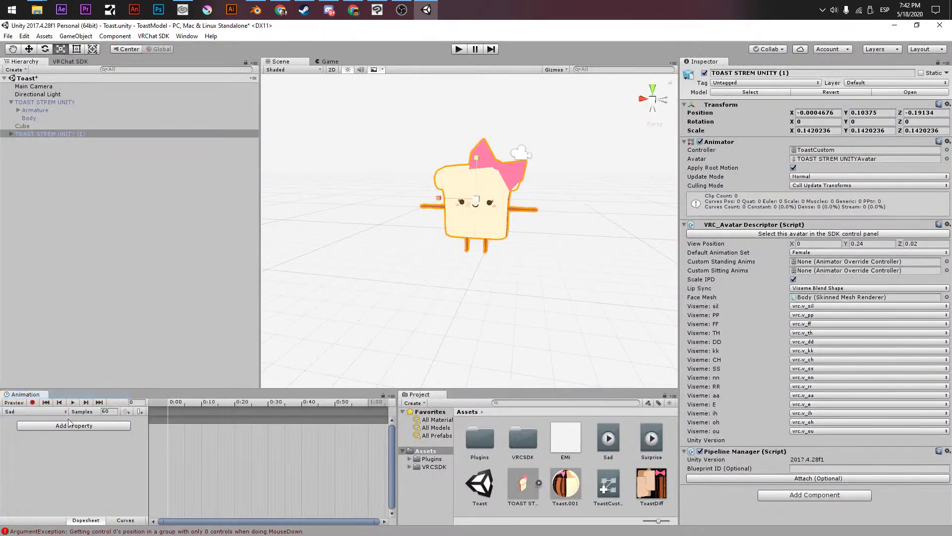
{"action": "left_click_drag", "start_coordinate": [364, 522], "coordinate": [121, 496]}
{"action": "left_click", "coordinate": [218, 400]}
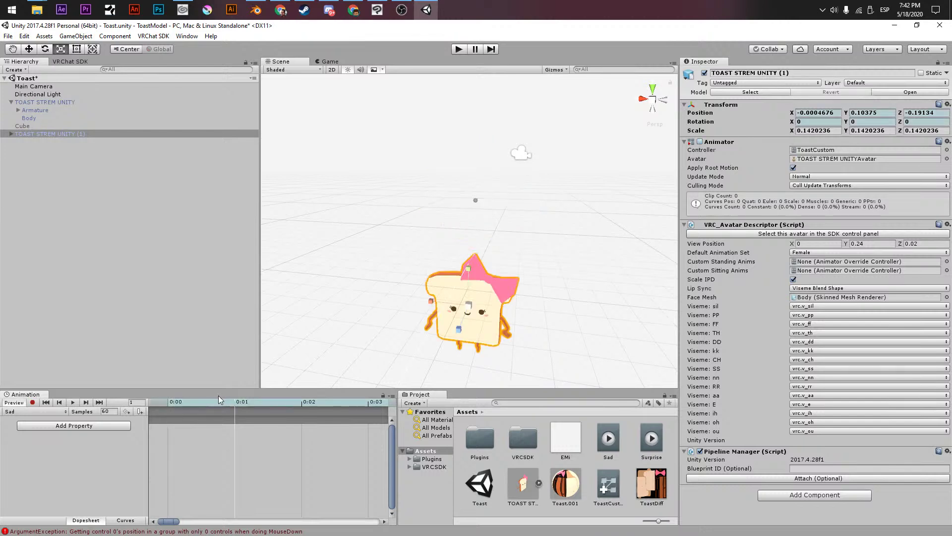
{"action": "left_click", "coordinate": [32, 402]}
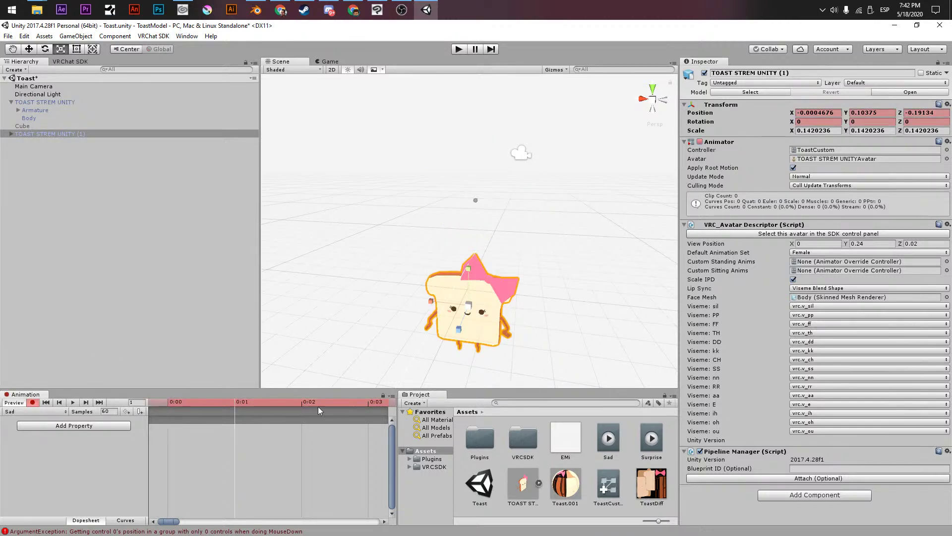
- Set the Sad blend shape of the duplicated avatar's Body to 100 at frame 1 and delete the frame 0 keyframe
{"action": "left_click", "coordinate": [11, 134]}
{"action": "left_click", "coordinate": [23, 150]}
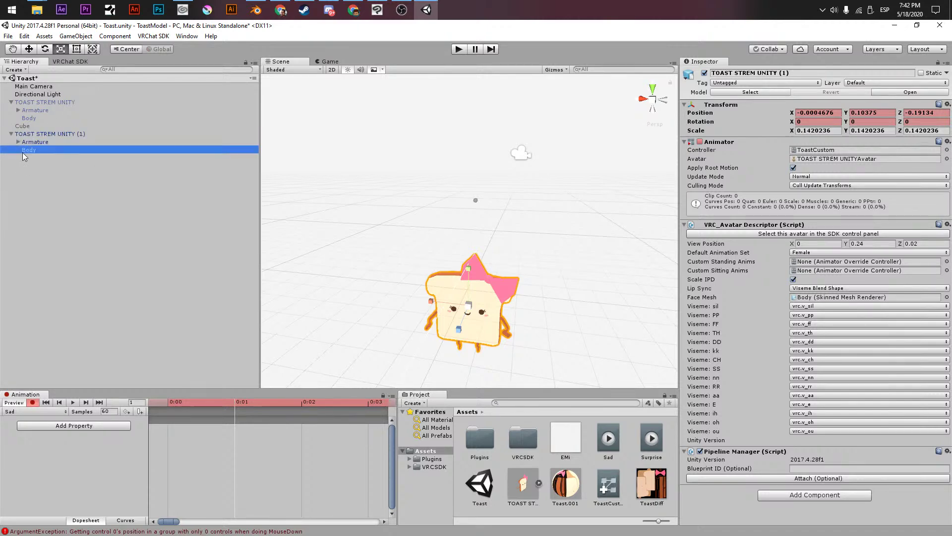
{"action": "left_click", "coordinate": [685, 150]}
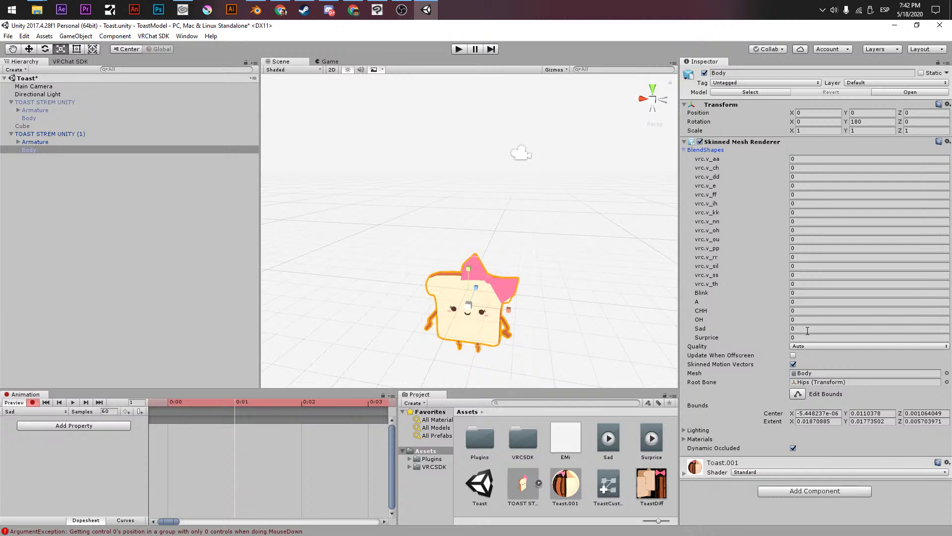
{"action": "left_click", "coordinate": [809, 331]}
{"action": "type", "text": "100"}
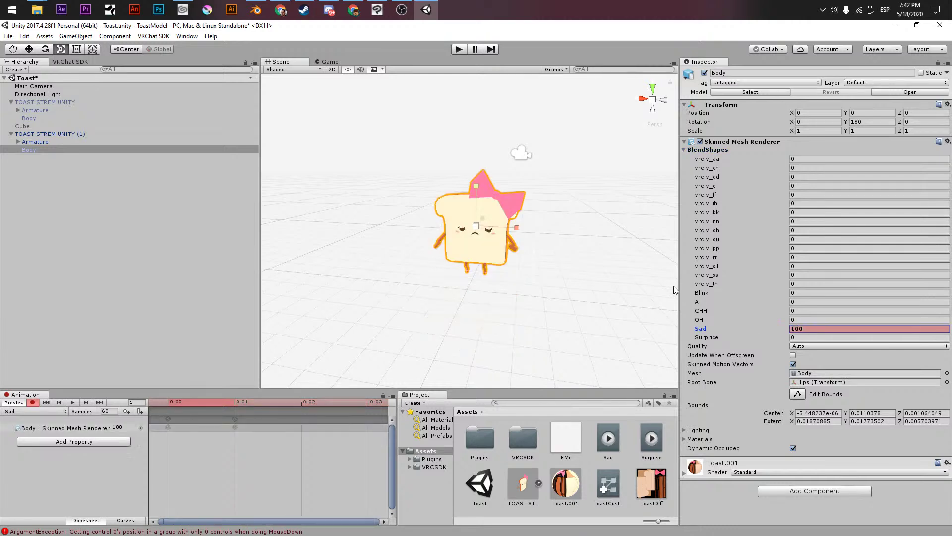
{"action": "left_click", "coordinate": [167, 427]}
{"action": "key", "text": "Delete"}
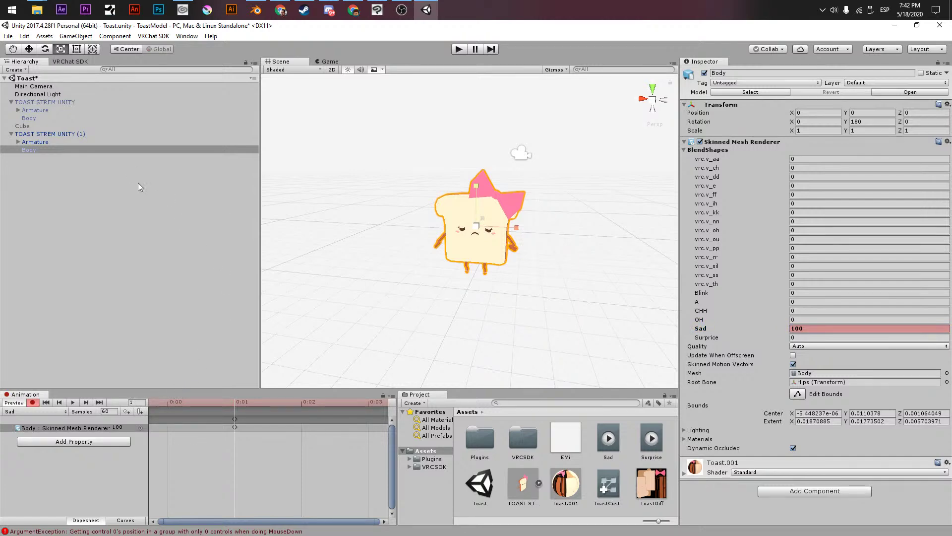
- Switch to the Surprise clip and start recording keyframes at frame 1
{"action": "left_click", "coordinate": [24, 412]}
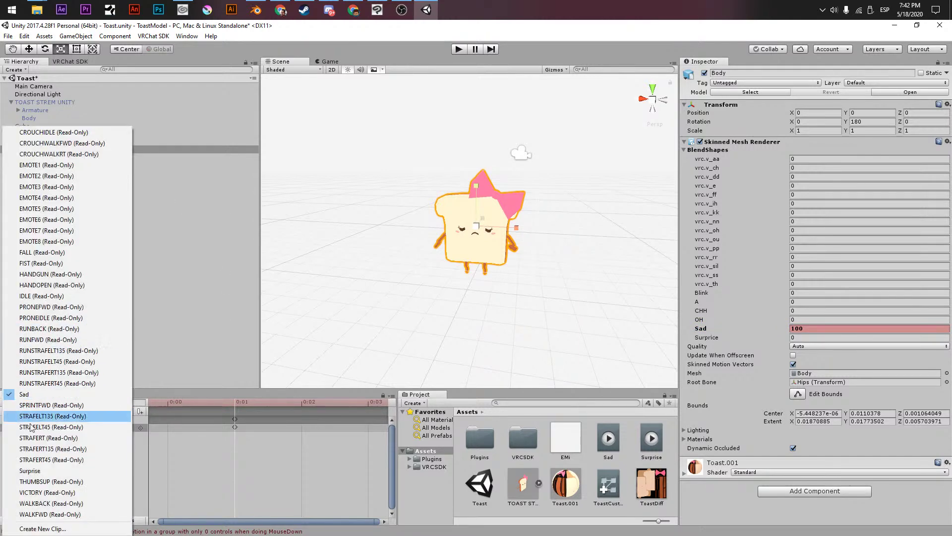
{"action": "left_click", "coordinate": [31, 471]}
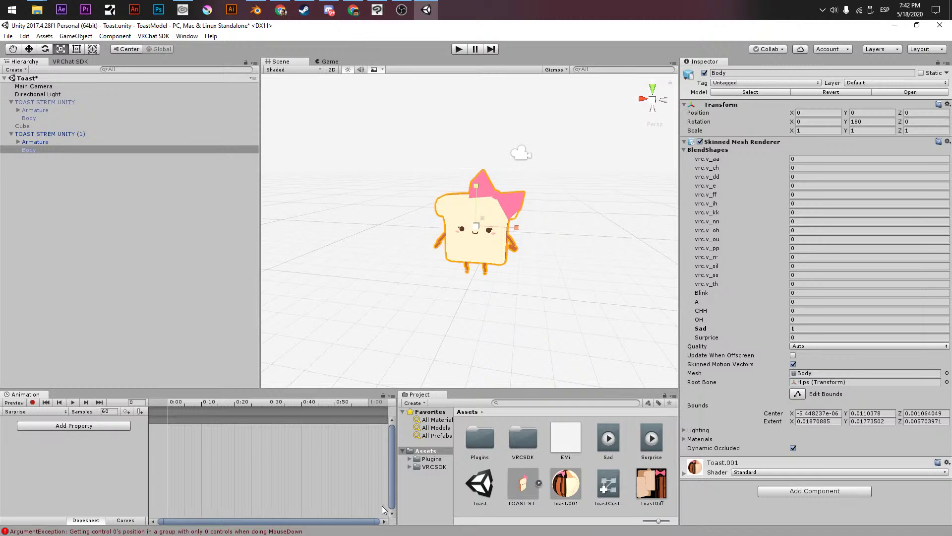
{"action": "left_click_drag", "start_coordinate": [379, 521], "coordinate": [165, 524]}
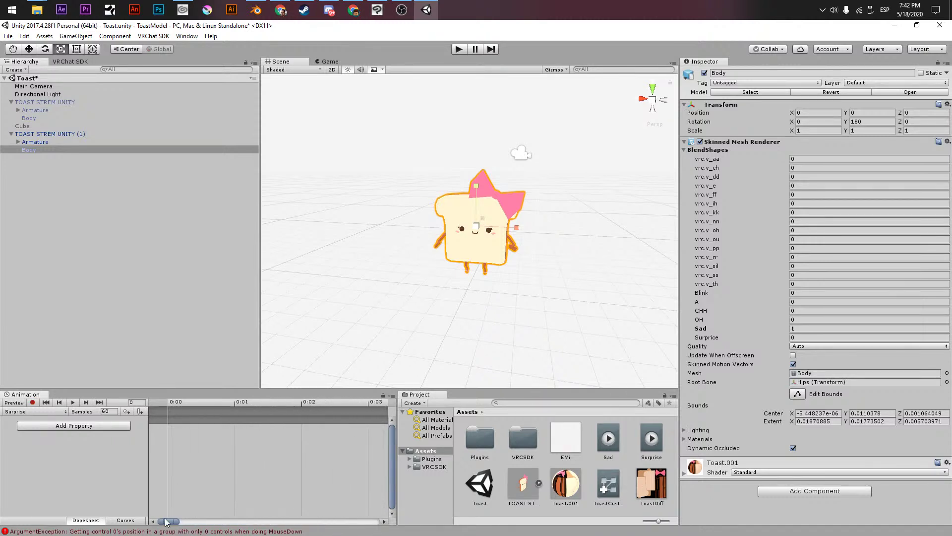
{"action": "left_click", "coordinate": [33, 403]}
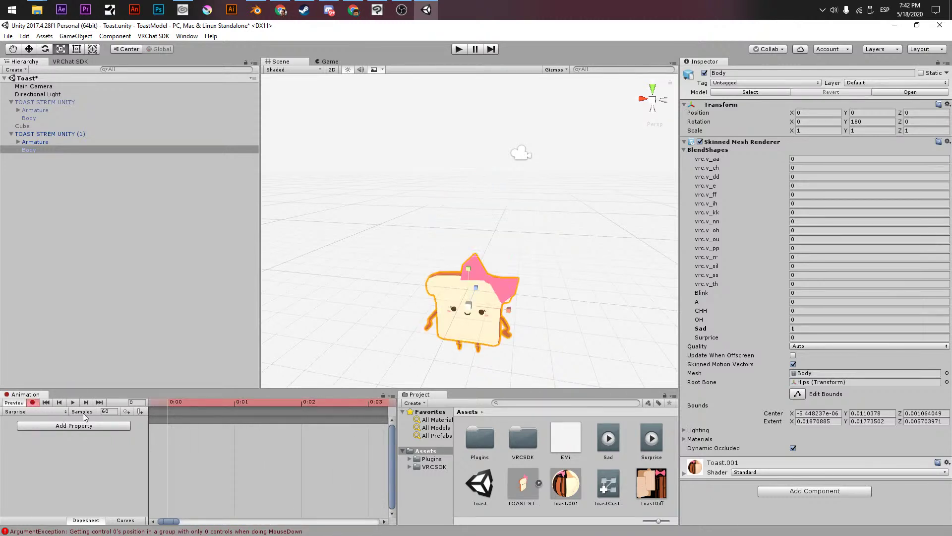
{"action": "left_click_drag", "start_coordinate": [294, 402], "coordinate": [207, 407]}
- Set the Body's Surprice blend shape to 100 at frame 1, delete the frame 0 keyframe and stop recording
{"action": "left_click", "coordinate": [802, 338]}
{"action": "type", "text": "14"}
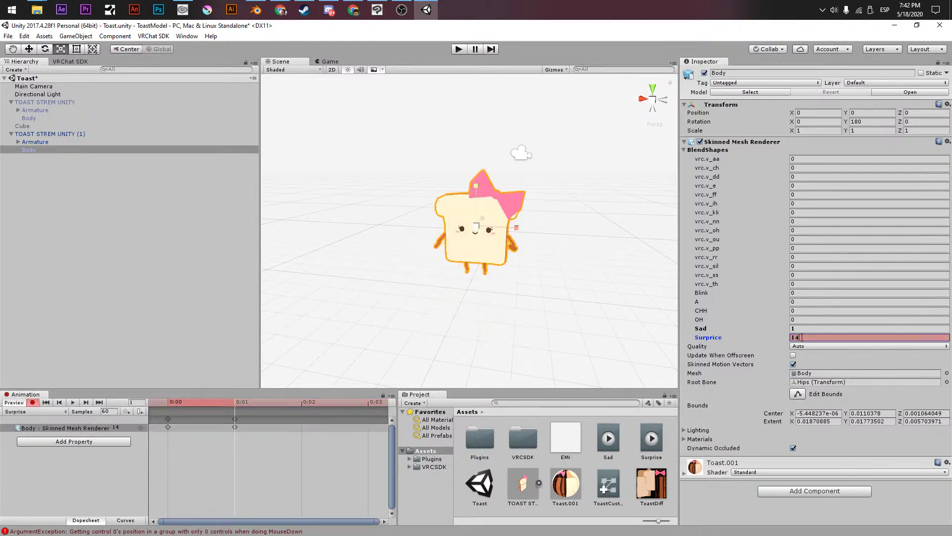
{"action": "type", "text": "00"}
{"action": "key", "text": "Return"}
{"action": "left_click", "coordinate": [168, 402]}
{"action": "left_click", "coordinate": [168, 427]}
{"action": "key", "text": "Delete"}
{"action": "left_click", "coordinate": [35, 403]}
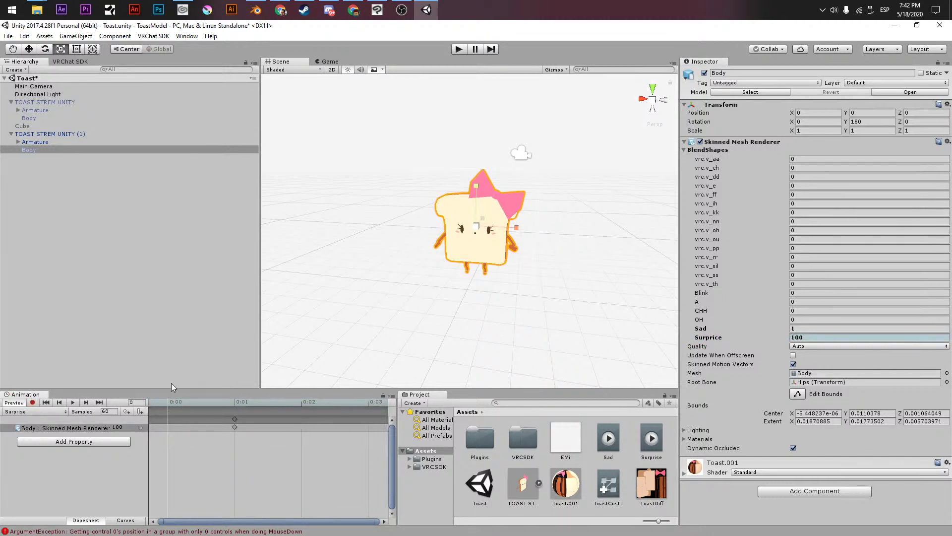
- Preview the Sad and Surprise clips on the duplicated avatar to check both facial expressions
{"action": "left_click", "coordinate": [50, 412]}
{"action": "left_click", "coordinate": [55, 395]}
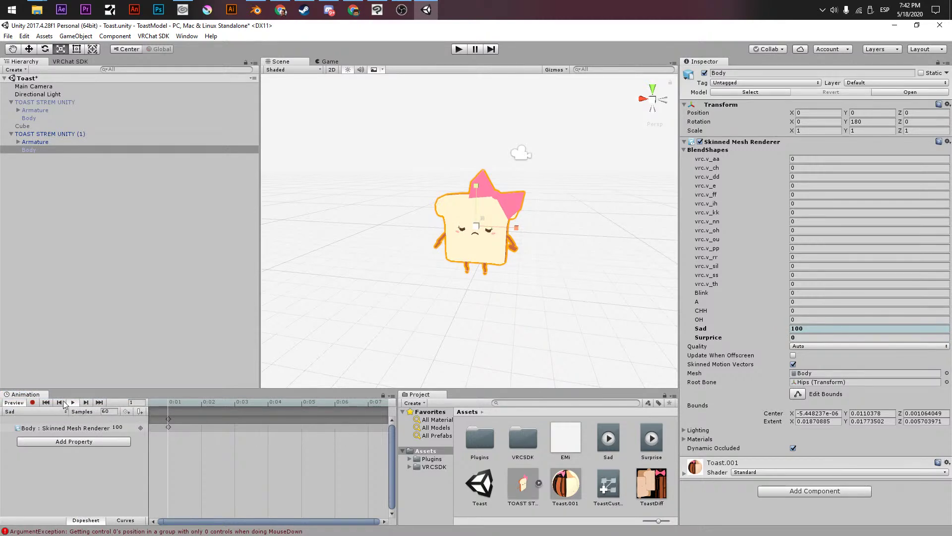
{"action": "left_click", "coordinate": [102, 139]}
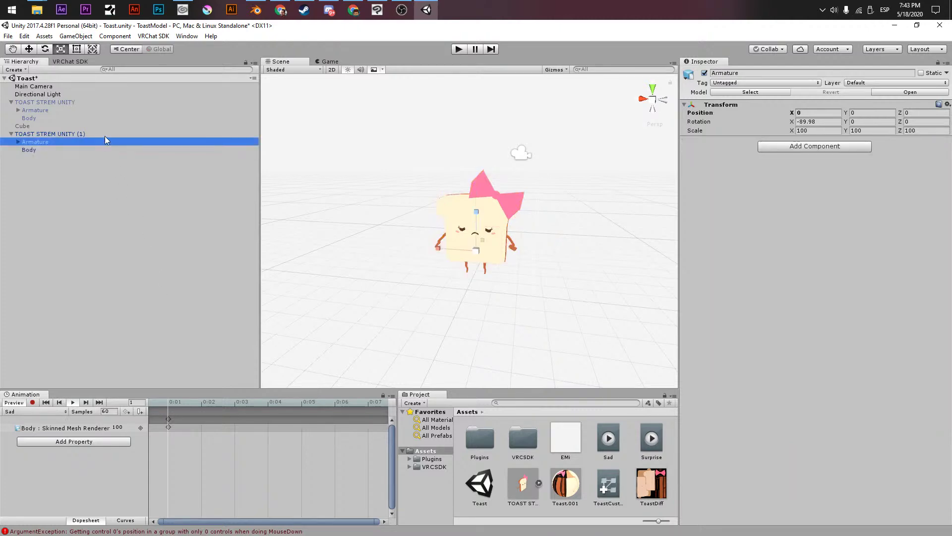
{"action": "left_click", "coordinate": [103, 137]}
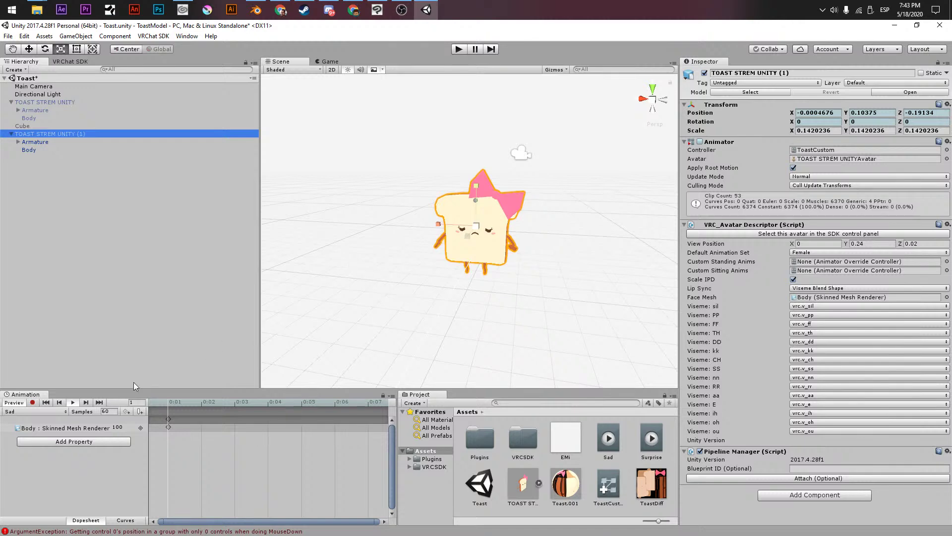
{"action": "left_click", "coordinate": [18, 405]}
{"action": "left_click", "coordinate": [40, 412]}
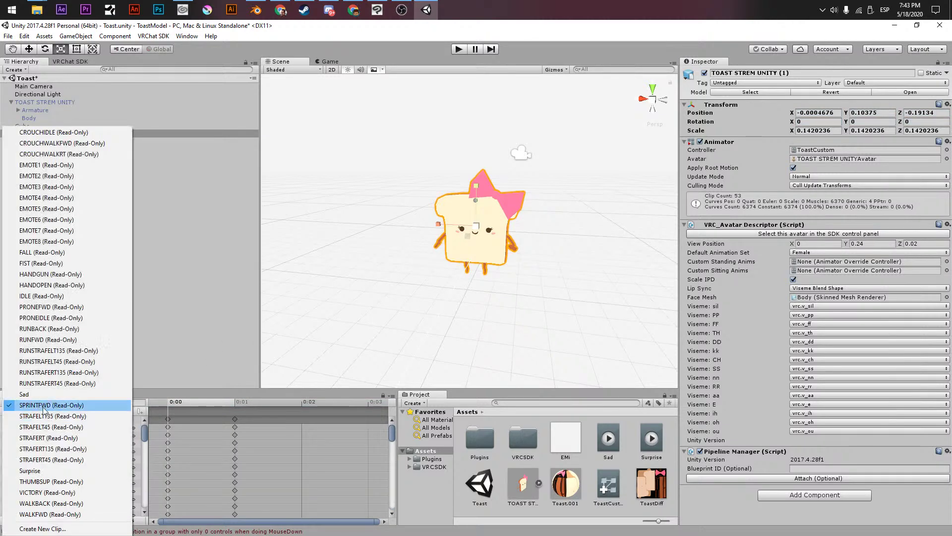
{"action": "left_click", "coordinate": [30, 470]}
{"action": "left_click", "coordinate": [192, 401]}
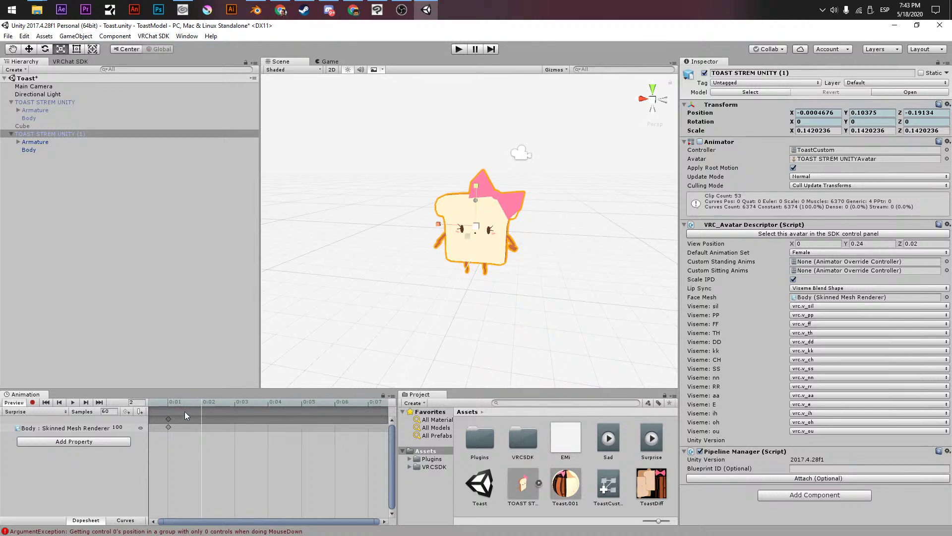
- Delete TOAST STREM UNITY (1) from the scene and reactivate the original TOAST STREM UNITY avatar
{"action": "left_click", "coordinate": [68, 159]}
{"action": "left_click", "coordinate": [64, 128]}
{"action": "left_click", "coordinate": [64, 134]}
{"action": "key", "text": "Delete"}
{"action": "left_click", "coordinate": [49, 102]}
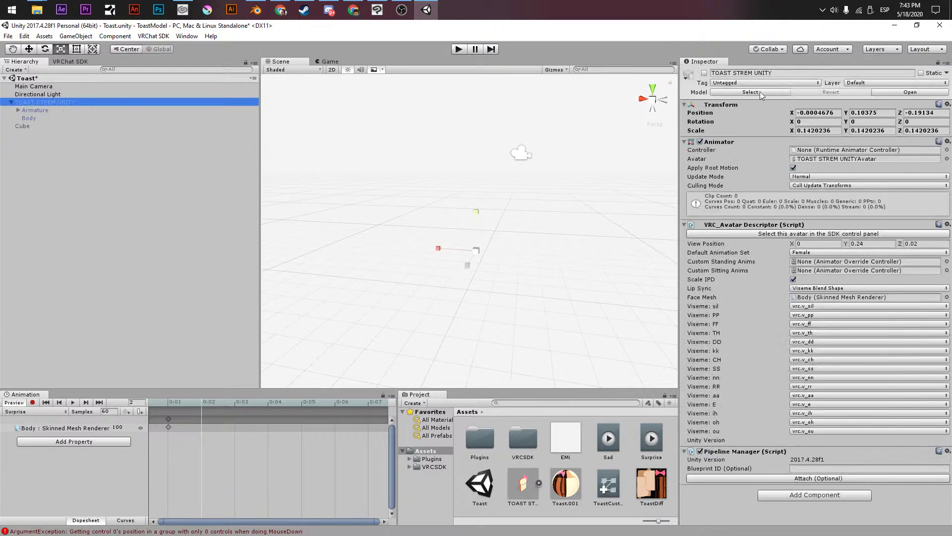
{"action": "left_click", "coordinate": [695, 151]}
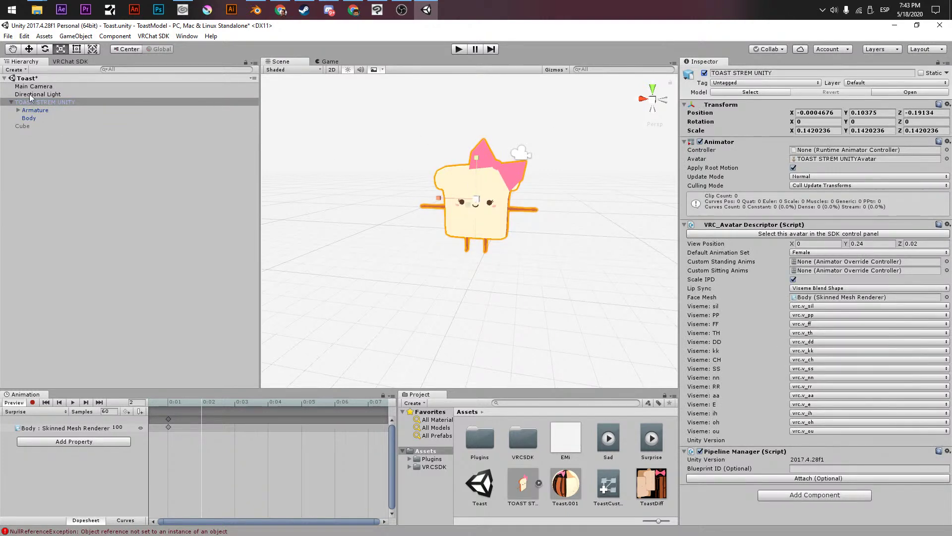
- Assign ToastCustom to the avatar's Custom Standing Anims and Custom Sitting Anims, and save the scene
{"action": "left_click_drag", "start_coordinate": [608, 486], "coordinate": [810, 264]}
{"action": "left_click_drag", "start_coordinate": [609, 482], "coordinate": [825, 271]}
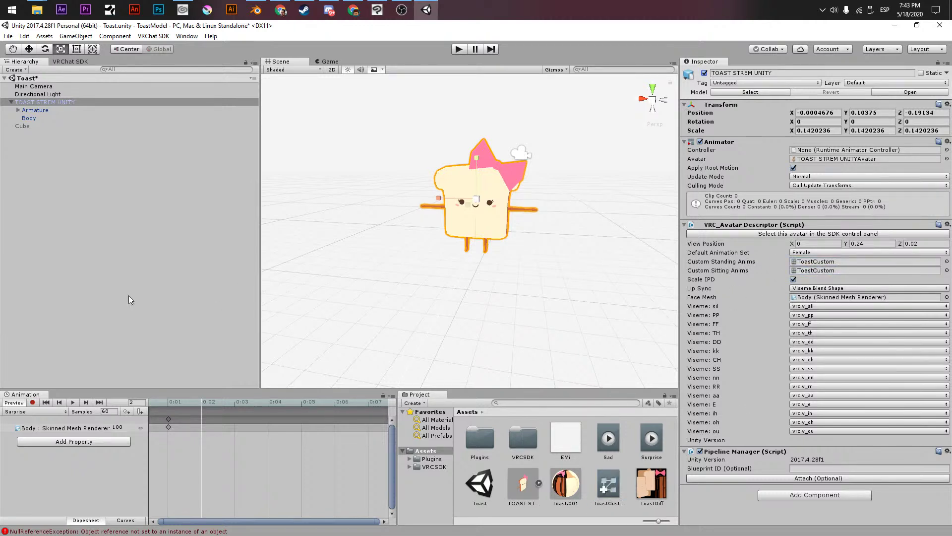
{"action": "left_click", "coordinate": [17, 164]}
{"action": "key", "text": "ctrl+s"}
{"action": "left_click_drag", "start_coordinate": [436, 230], "coordinate": [536, 198], "text": "alt"}
{"action": "scroll", "coordinate": [498, 219], "scroll_direction": "up", "scroll_amount": 5, "text": "alt"}
{"action": "scroll", "coordinate": [512, 203], "scroll_direction": "down", "scroll_amount": 5, "text": "alt"}
- Build and publish the avatar, filling in the upload form with the name Tosti, Public sharing and the content rights confirmation
{"action": "left_click", "coordinate": [64, 61]}
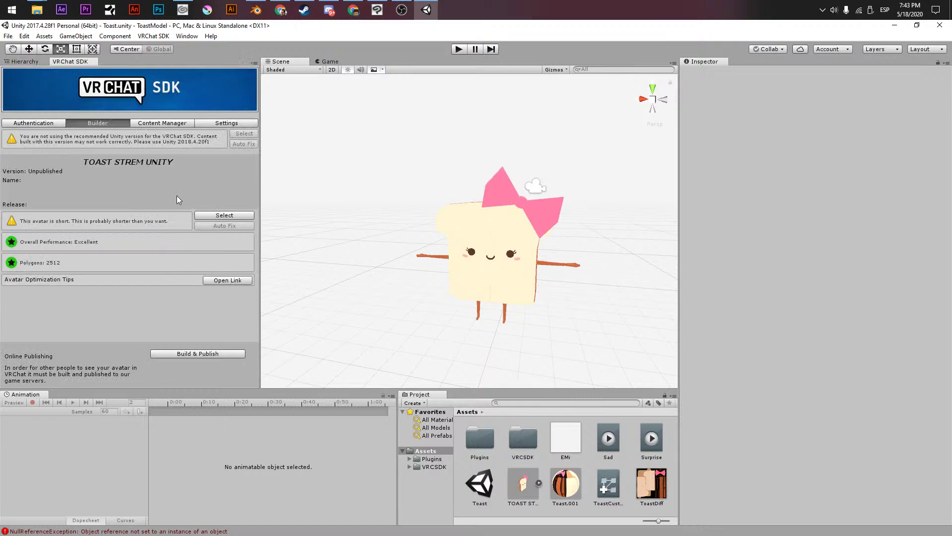
{"action": "left_click", "coordinate": [194, 353]}
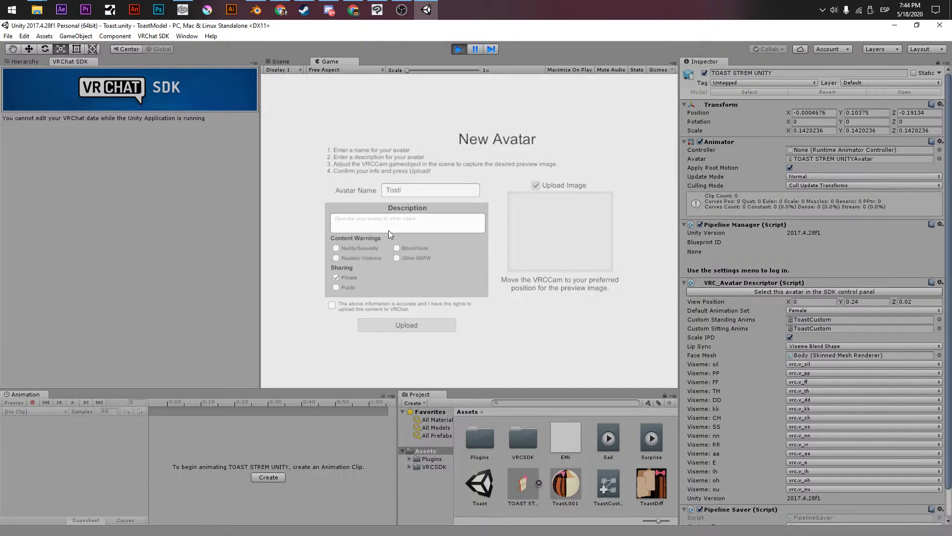
{"action": "left_click", "coordinate": [337, 288]}
{"action": "left_click", "coordinate": [332, 305]}
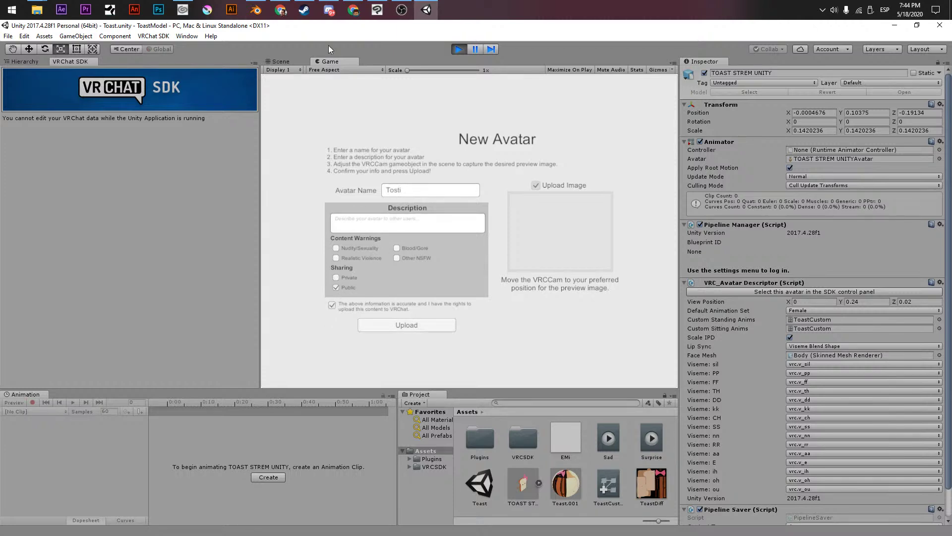
- Return to the Scene view and select VRCCam for framing the preview image
{"action": "left_click", "coordinate": [276, 61]}
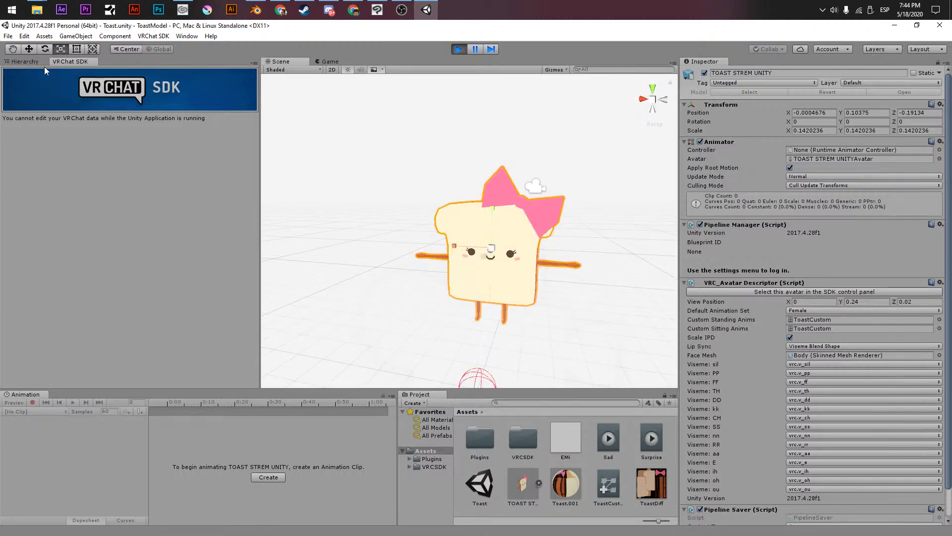
{"action": "left_click", "coordinate": [25, 62]}
{"action": "left_click", "coordinate": [28, 135]}
{"action": "left_click_drag", "start_coordinate": [526, 214], "coordinate": [460, 218], "text": "alt"}
{"action": "mouse_move", "coordinate": [439, 263]}
{"action": "left_mouse_down"}
{"action": "mouse_move", "coordinate": [480, 221]}
{"action": "mouse_move", "coordinate": [454, 222]}
{"action": "mouse_move", "coordinate": [511, 220]}
{"action": "mouse_move", "coordinate": [505, 187]}
{"action": "mouse_move", "coordinate": [465, 185]}
{"action": "mouse_move", "coordinate": [476, 192]}
{"action": "mouse_move", "coordinate": [451, 214]}
{"action": "mouse_move", "coordinate": [445, 251]}
{"action": "left_mouse_up"}
{"action": "key", "text": "r"}
{"action": "key", "text": "e"}
{"action": "key", "text": "w"}
{"action": "left_click_drag", "start_coordinate": [488, 198], "coordinate": [487, 143]}
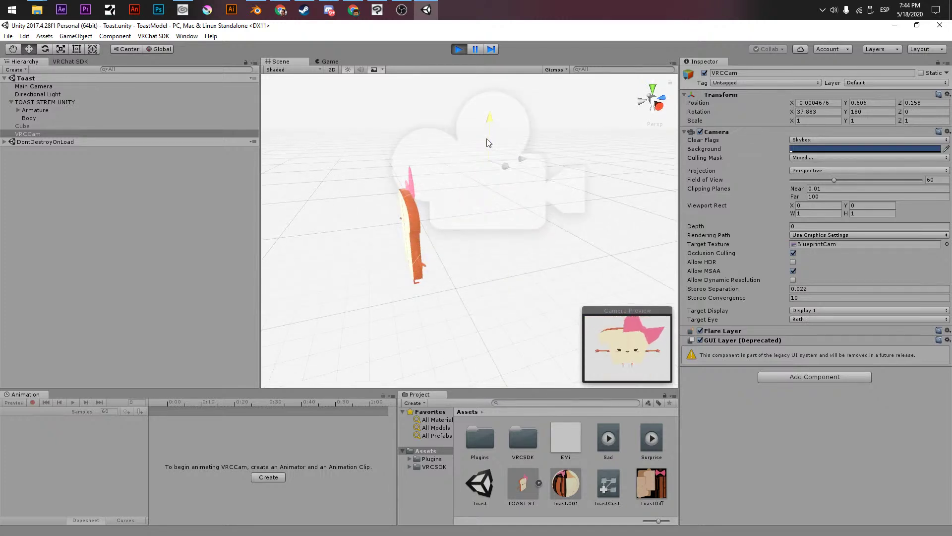
{"action": "key", "text": "ctrl+z"}
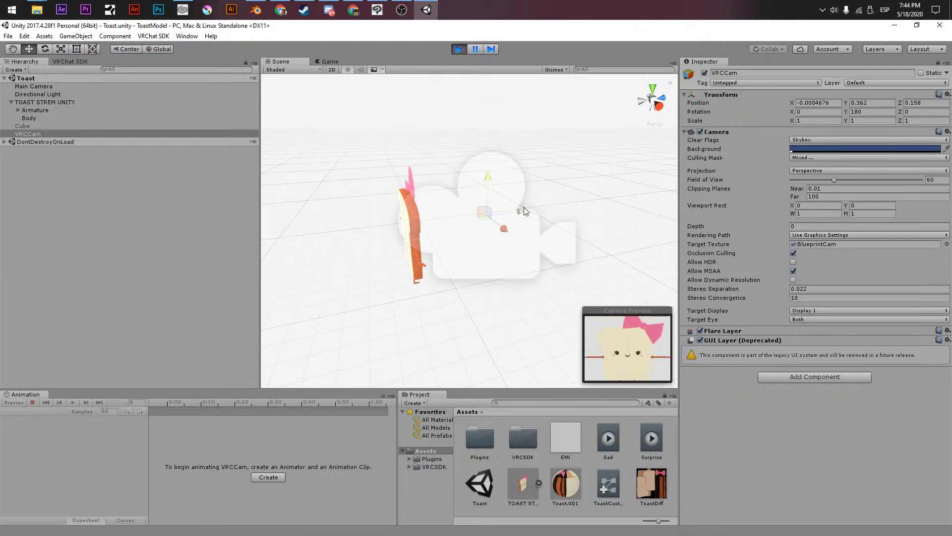
{"action": "key", "text": "ctrl+z"}
{"action": "key", "text": "ctrl+z"}
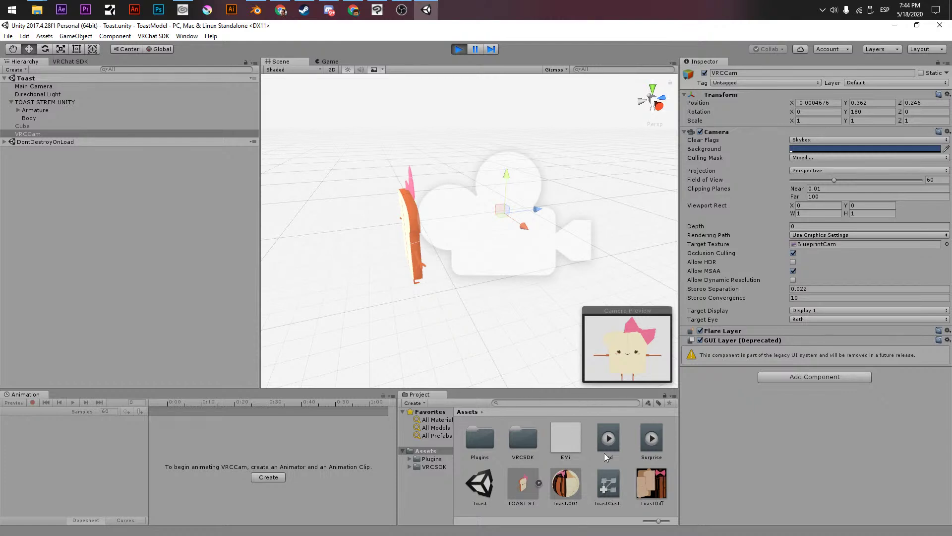
- Set the EMi skybox material's tint color to light grey B6B6B680 and check the result in the VRCCam preview
{"action": "left_click", "coordinate": [565, 454]}
{"action": "left_click", "coordinate": [915, 93]}
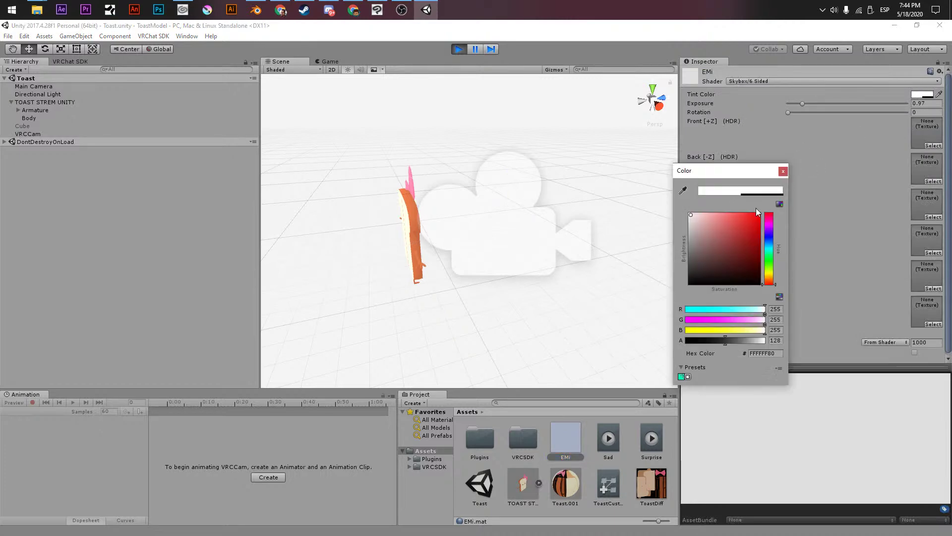
{"action": "left_click", "coordinate": [769, 269]}
{"action": "left_click_drag", "start_coordinate": [712, 227], "coordinate": [680, 233]}
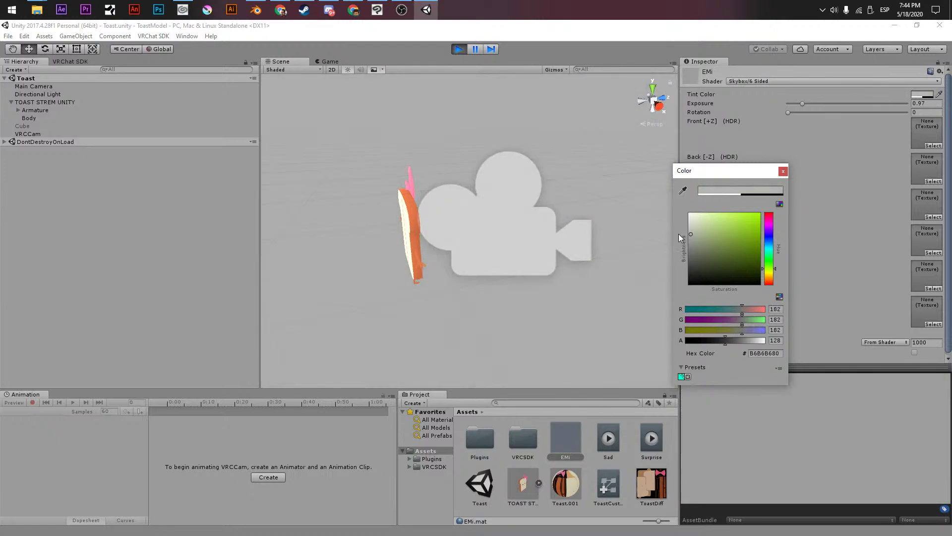
{"action": "left_click", "coordinate": [532, 243]}
{"action": "left_click", "coordinate": [510, 238]}
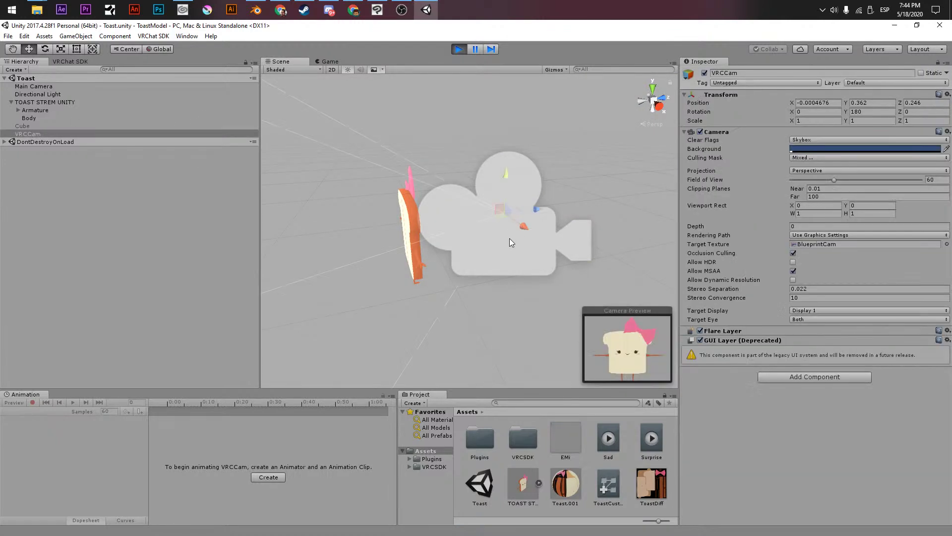
- Darken the EMi skybox material's tint color to 27272780 and check the avatar's framing in the VRCCam preview
{"action": "left_click", "coordinate": [579, 447]}
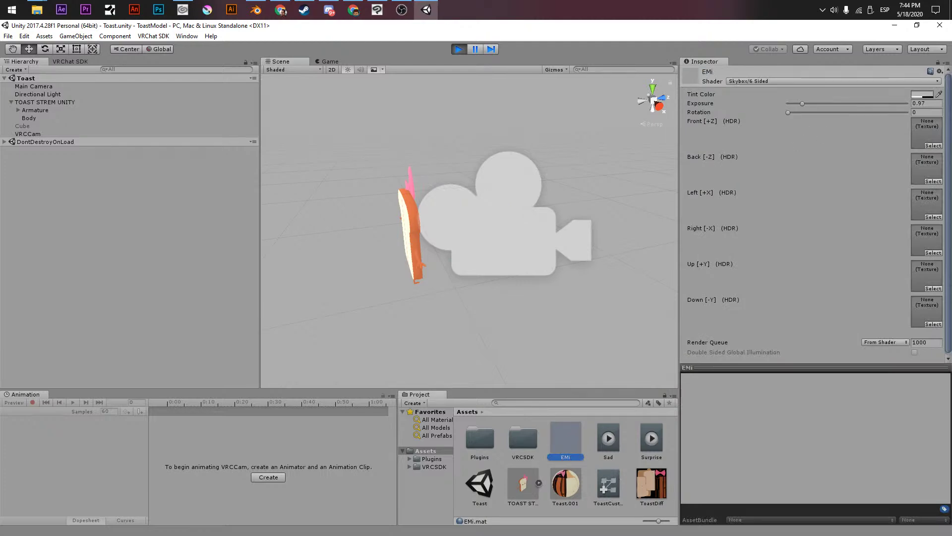
{"action": "left_click", "coordinate": [921, 94]}
{"action": "left_click_drag", "start_coordinate": [704, 268], "coordinate": [665, 272]}
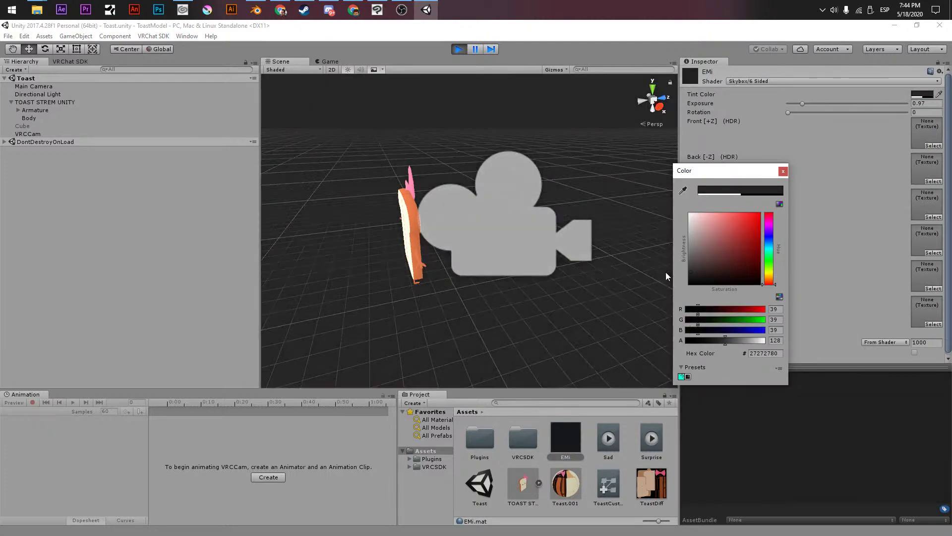
{"action": "key", "text": "Escape"}
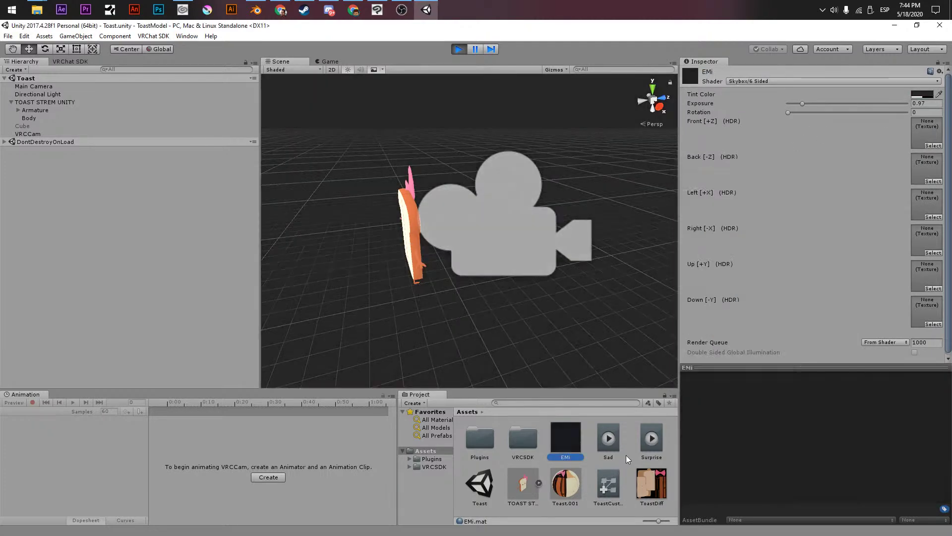
{"action": "left_click", "coordinate": [499, 217]}
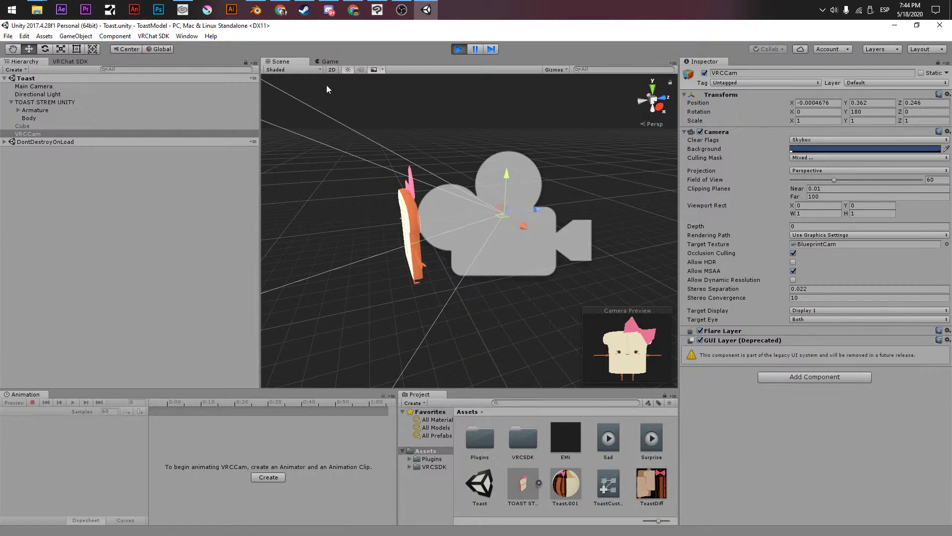
- Return to the New Avatar form in the Game view and upload the avatar to VRChat
{"action": "left_click", "coordinate": [327, 62]}
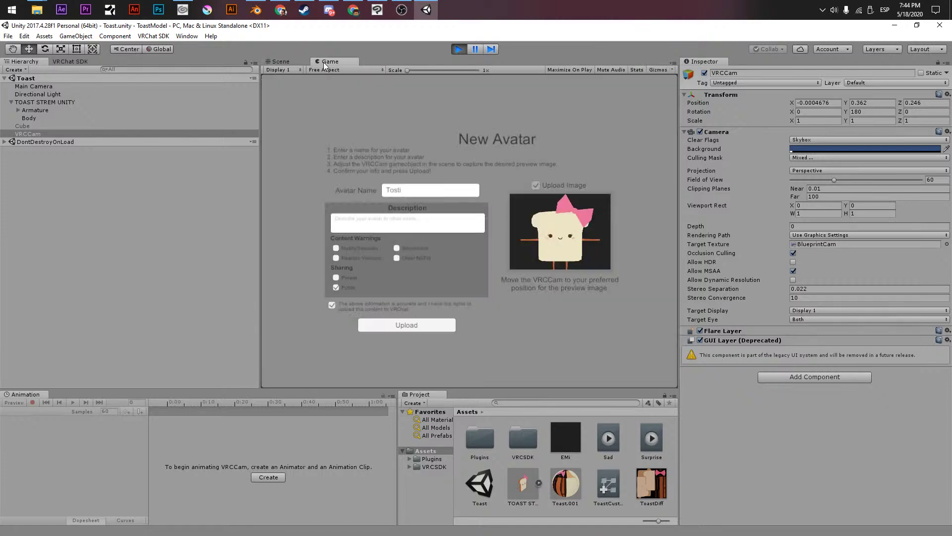
{"action": "left_click", "coordinate": [409, 326]}
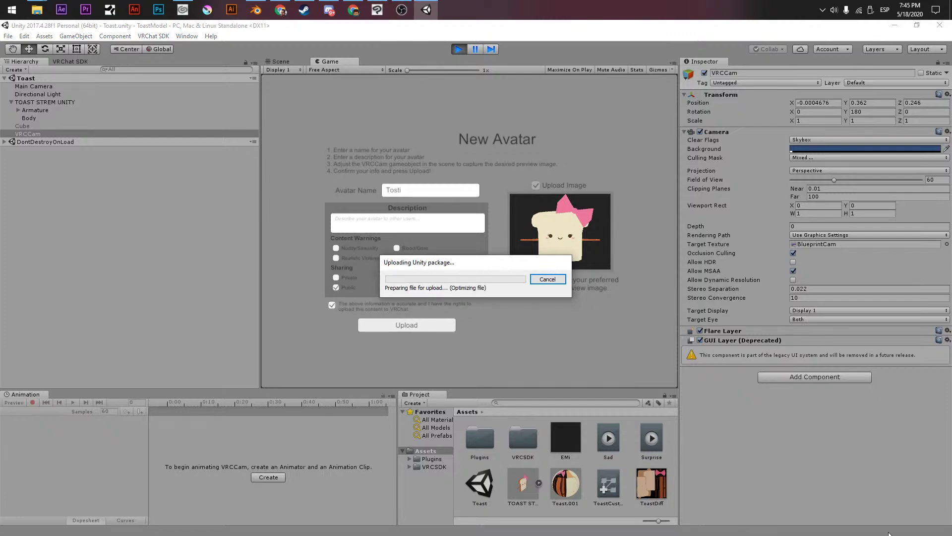
- Switch to Clip Studio Paint and save the illustration with the character sketches
{"action": "left_click", "coordinate": [351, 7]}
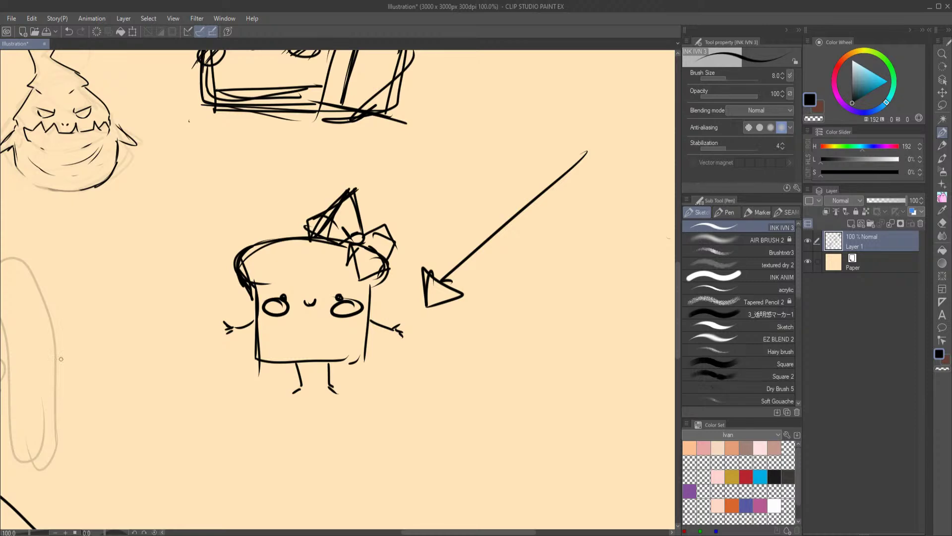
{"action": "scroll", "coordinate": [496, 312], "scroll_direction": "down", "scroll_amount": 4}
{"action": "middle_click_drag", "start_coordinate": [486, 309], "coordinate": [490, 334]}
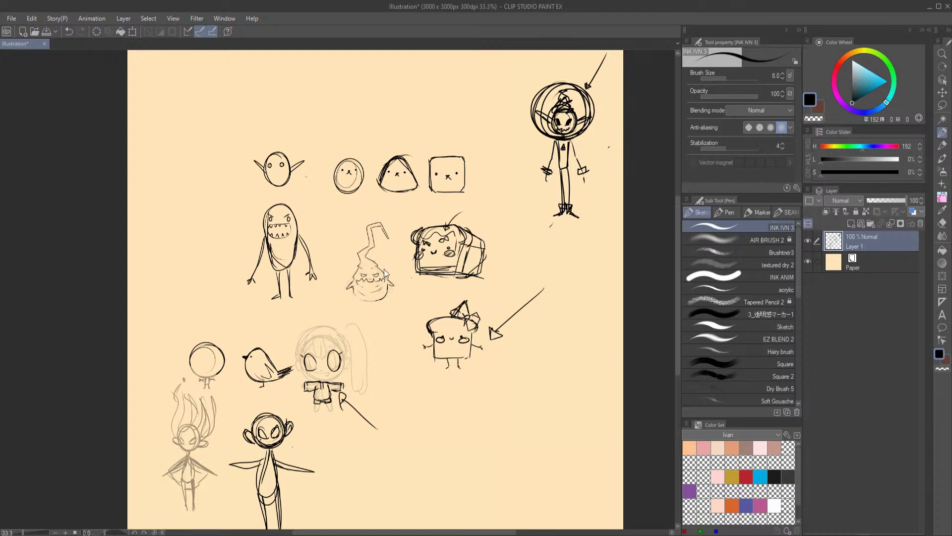
{"action": "key", "text": "ctrl+s"}
{"action": "scroll", "coordinate": [304, 226], "scroll_direction": "up", "scroll_amount": 1}
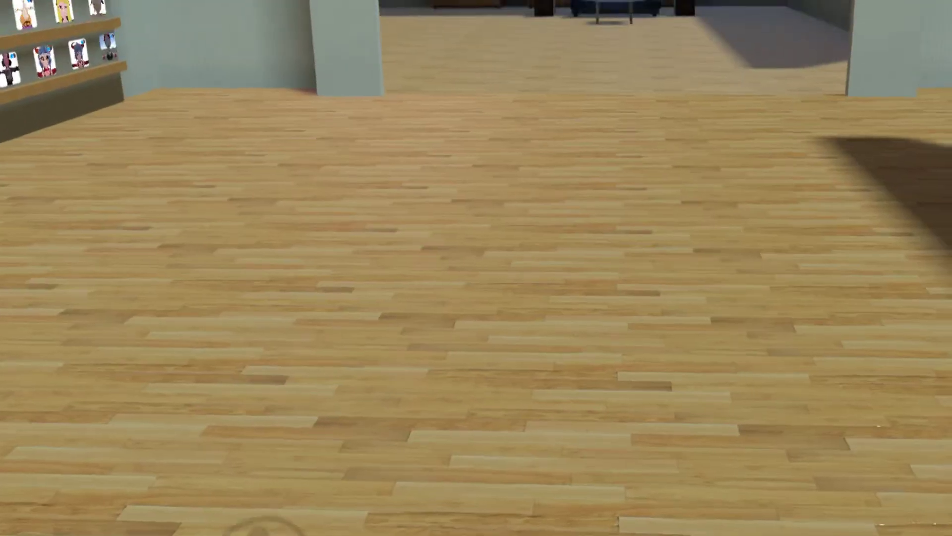
- Switch to VRChat and open the Camera feature from the quick menu
{"action": "key", "text": "Escape"}
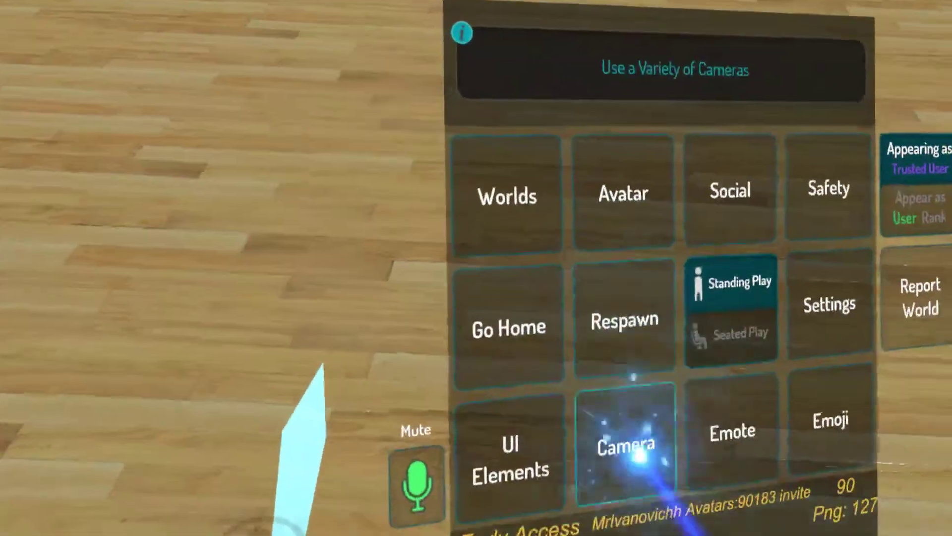
{"action": "left_click", "coordinate": [627, 449]}
{"action": "left_click", "coordinate": [630, 352]}
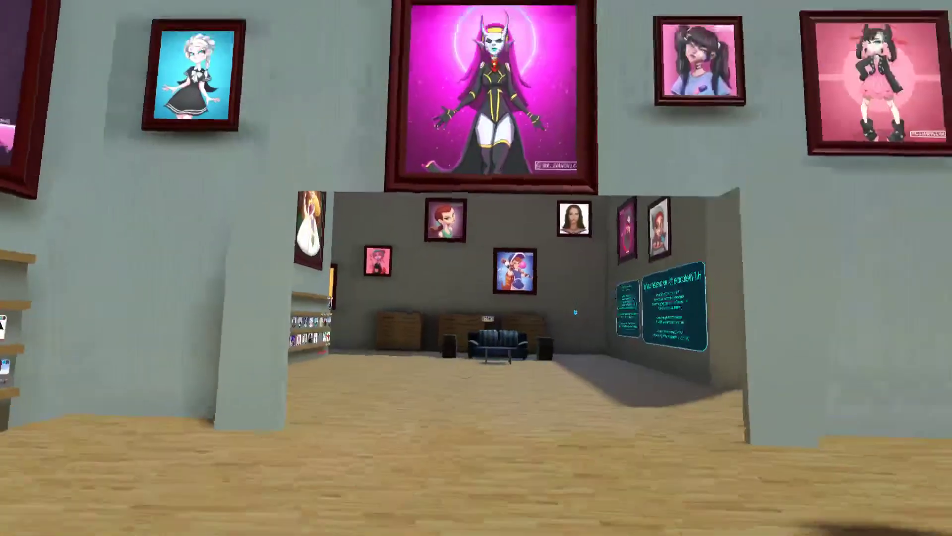